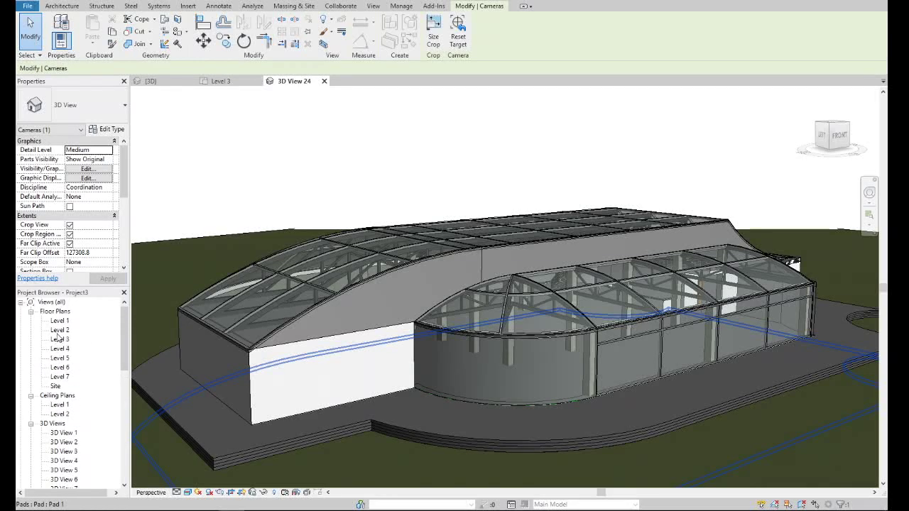
- Open the Level 1 plan, save the project when prompted, then open the default {3D} view
{"action": "double_click", "coordinate": [64, 321]}
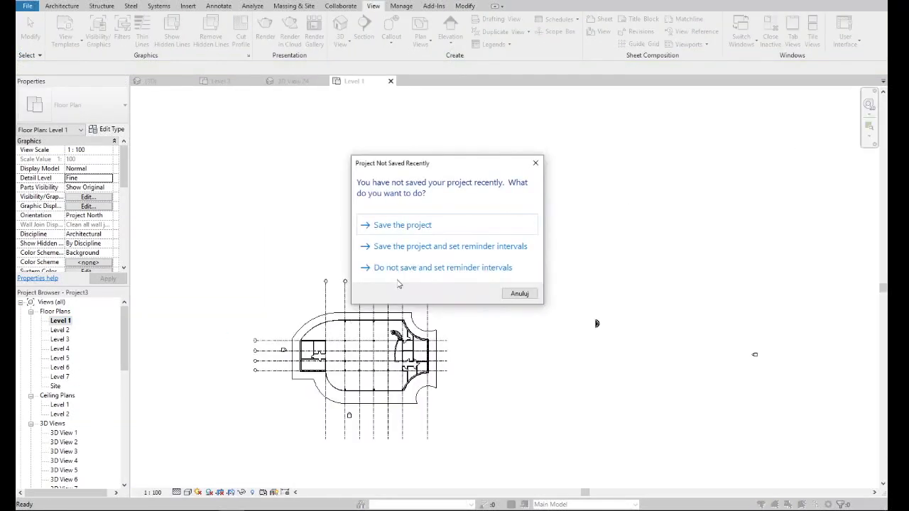
{"action": "left_click", "coordinate": [420, 228]}
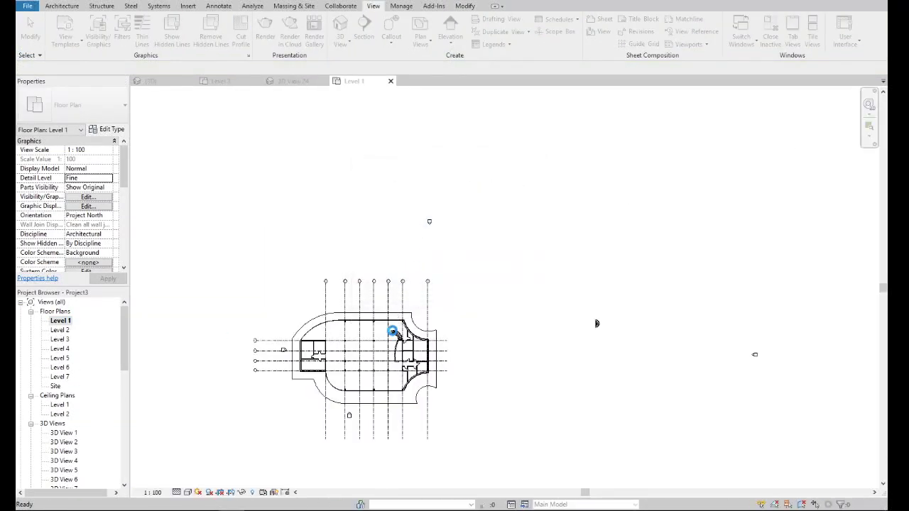
{"action": "scroll", "coordinate": [392, 332], "scroll_direction": "up", "scroll_amount": 5}
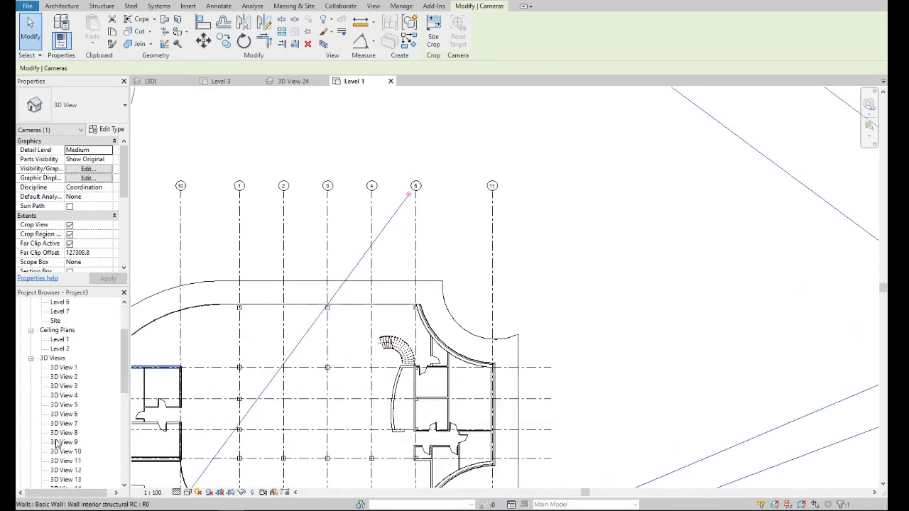
{"action": "double_click", "coordinate": [56, 404]}
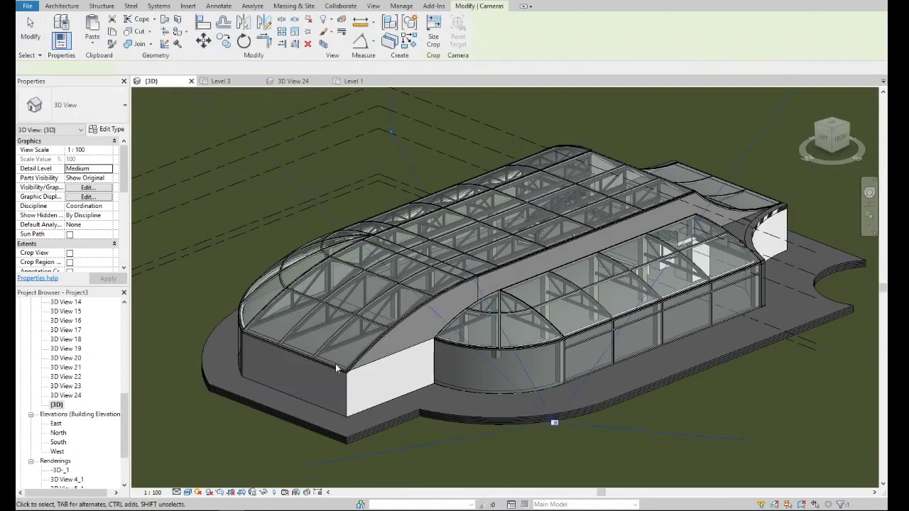
{"action": "scroll", "coordinate": [559, 387], "scroll_direction": "up", "scroll_amount": 3}
- Set the 3D view's visual style to Wireframe
{"action": "left_click", "coordinate": [188, 492]}
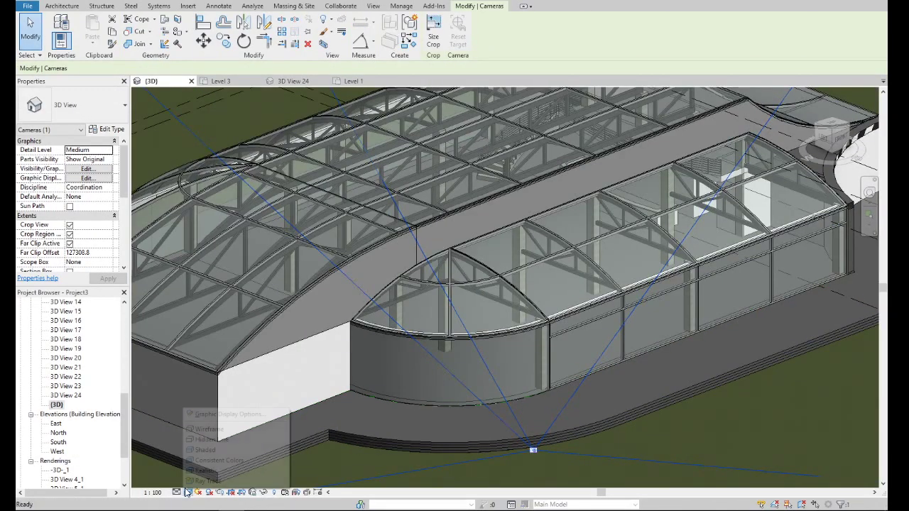
{"action": "left_click", "coordinate": [228, 430]}
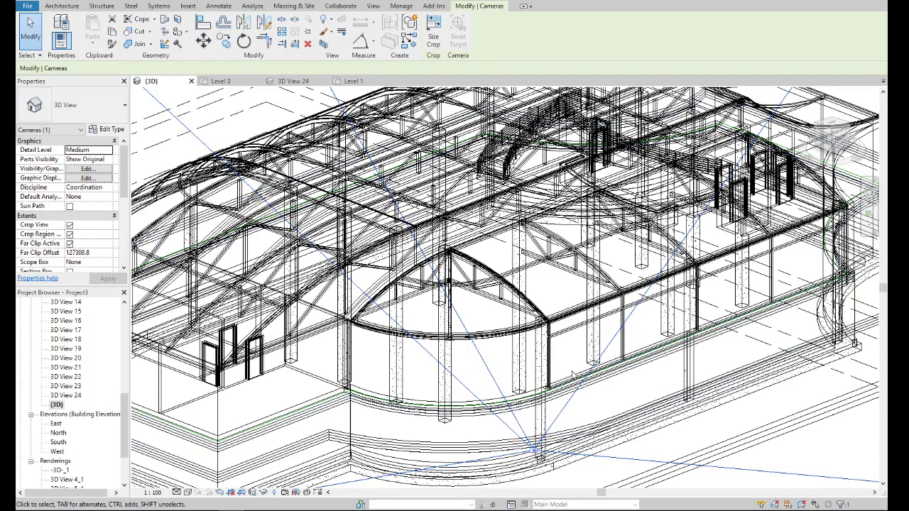
{"action": "scroll", "coordinate": [575, 376], "scroll_direction": "down", "scroll_amount": 5}
- Orbit and zoom the model to a higher front-left angle showing the lower floor edge
{"action": "left_click_drag", "start_coordinate": [820, 141], "coordinate": [229, 323]}
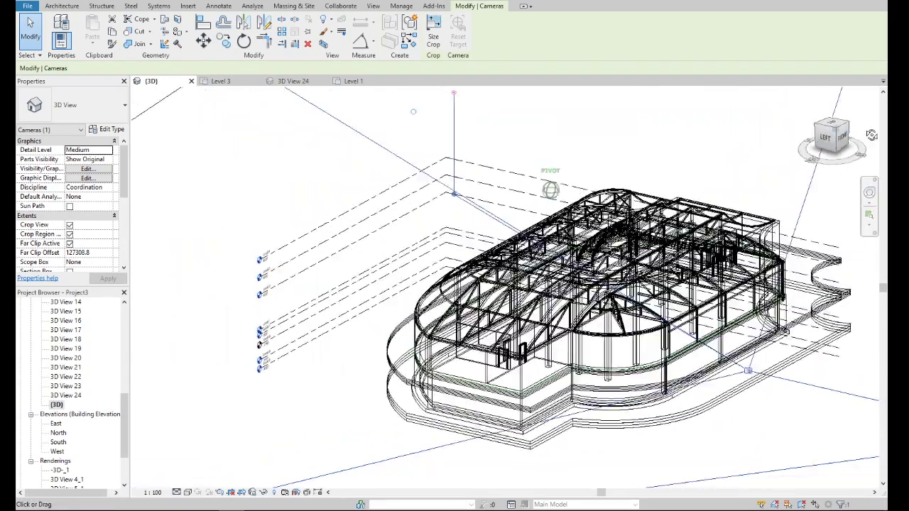
{"action": "scroll", "coordinate": [228, 323], "scroll_direction": "down", "scroll_amount": 5}
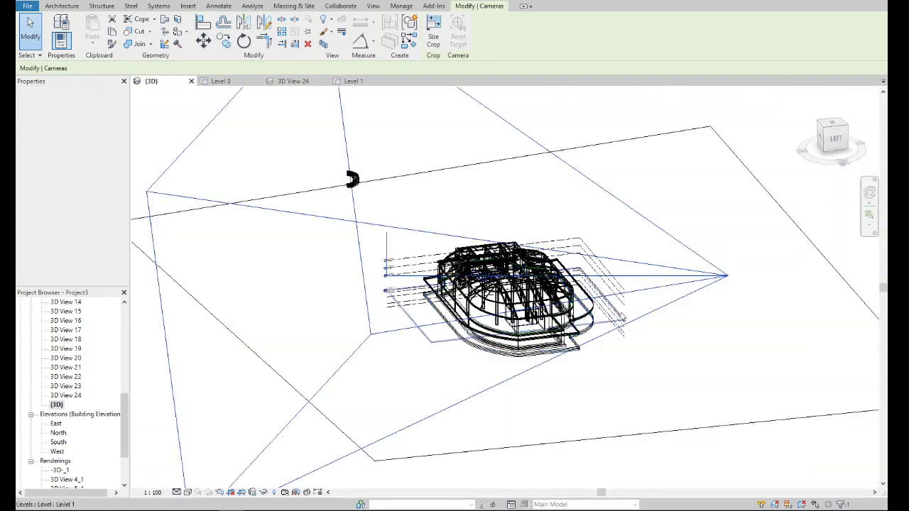
{"action": "middle_click_drag", "start_coordinate": [355, 178], "coordinate": [431, 368], "text": "shift"}
{"action": "scroll", "coordinate": [431, 369], "scroll_direction": "up", "scroll_amount": 6}
{"action": "scroll", "coordinate": [431, 369], "scroll_direction": "up", "scroll_amount": 2}
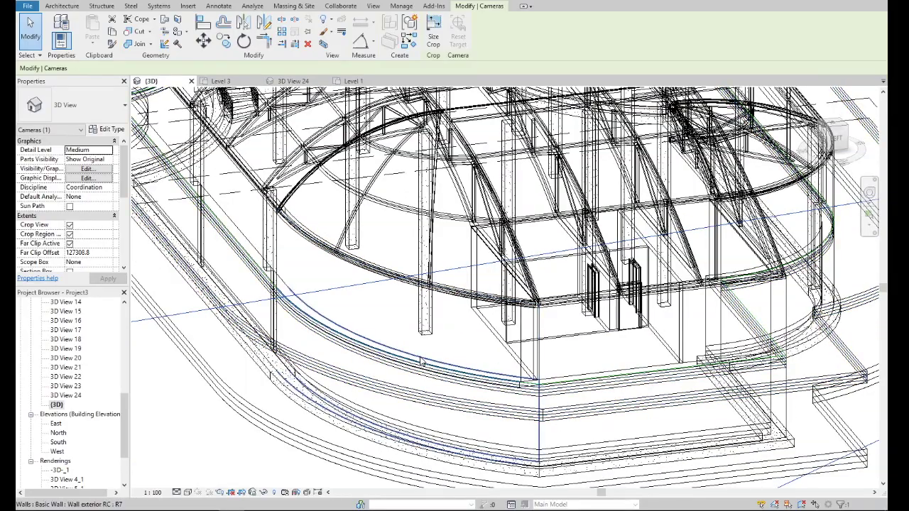
{"action": "scroll", "coordinate": [421, 362], "scroll_direction": "down", "scroll_amount": 5}
{"action": "left_click_drag", "start_coordinate": [841, 138], "coordinate": [827, 142]}
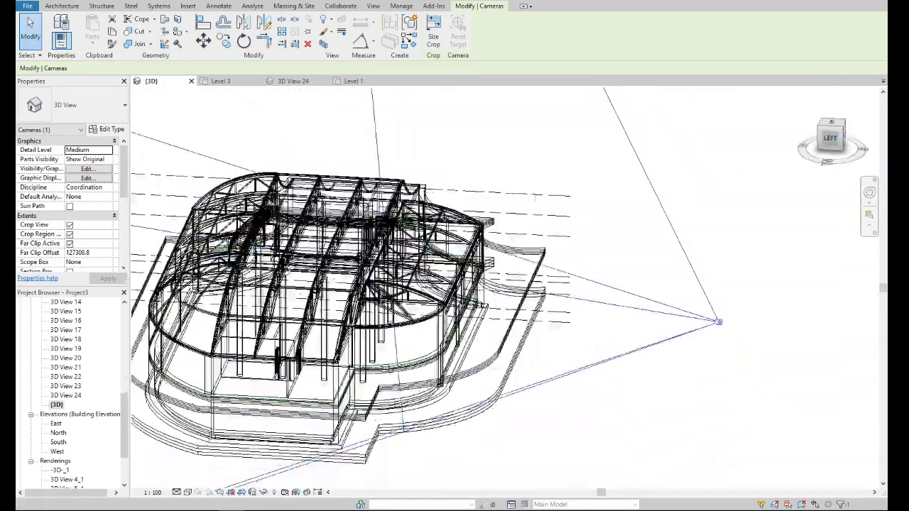
{"action": "middle_click_drag", "start_coordinate": [718, 322], "coordinate": [401, 332], "text": "shift"}
{"action": "scroll", "coordinate": [401, 333], "scroll_direction": "up", "scroll_amount": 5}
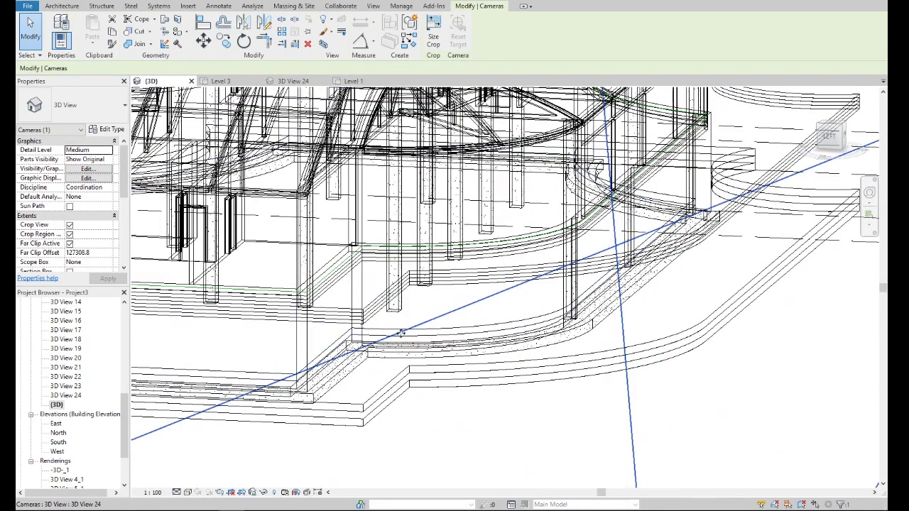
- Select the ground floor slab and enter its boundary sketch
{"action": "left_click", "coordinate": [382, 331]}
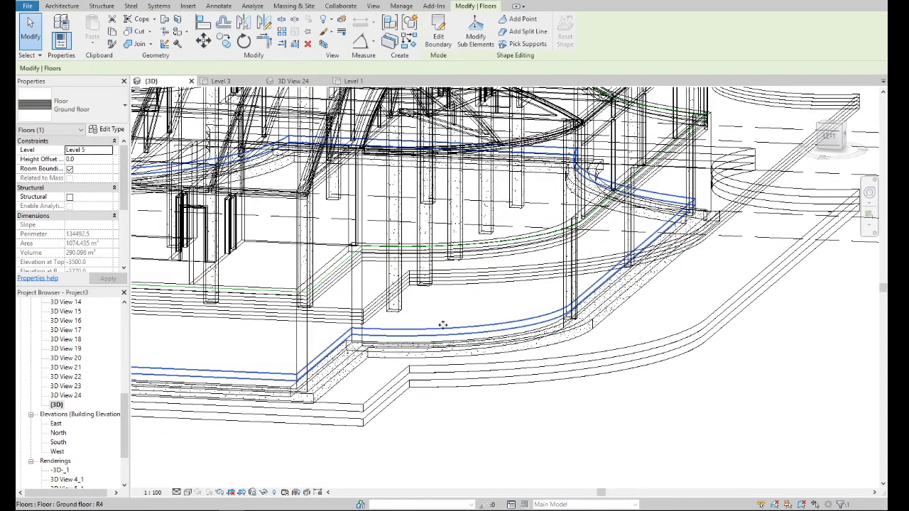
{"action": "scroll", "coordinate": [710, 286], "scroll_direction": "down", "scroll_amount": 5}
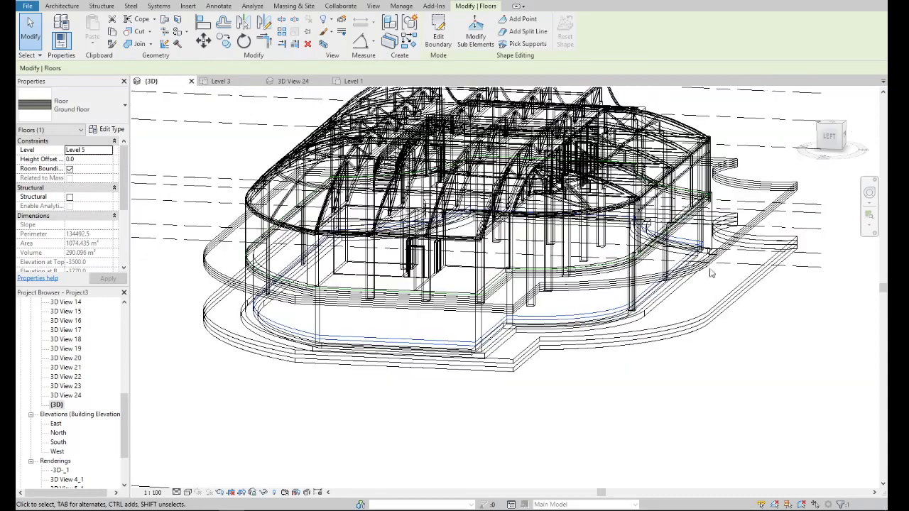
{"action": "left_click", "coordinate": [834, 128]}
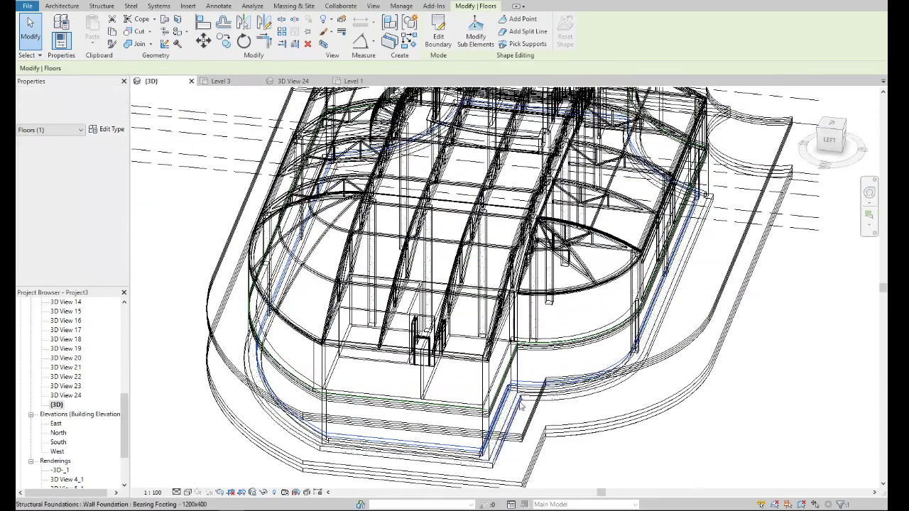
{"action": "double_click", "coordinate": [533, 384]}
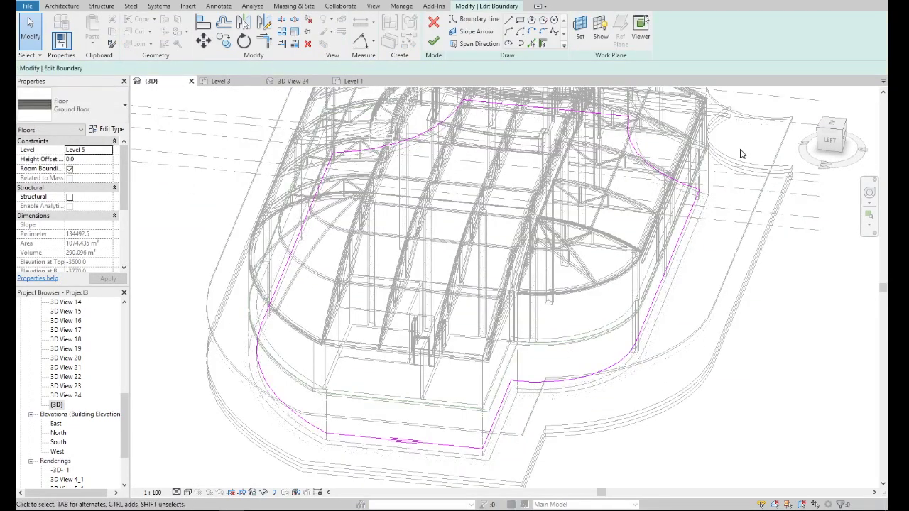
- Switch to the TOP view, zoom to the curved stair, and start a circular boundary line
{"action": "left_click", "coordinate": [834, 128]}
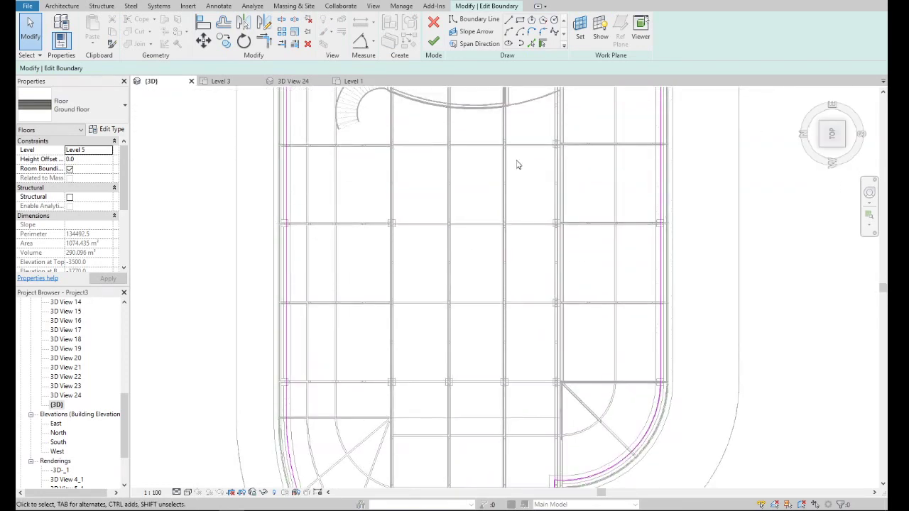
{"action": "scroll", "coordinate": [343, 237], "scroll_direction": "down", "scroll_amount": 3}
{"action": "scroll", "coordinate": [357, 177], "scroll_direction": "up", "scroll_amount": 4}
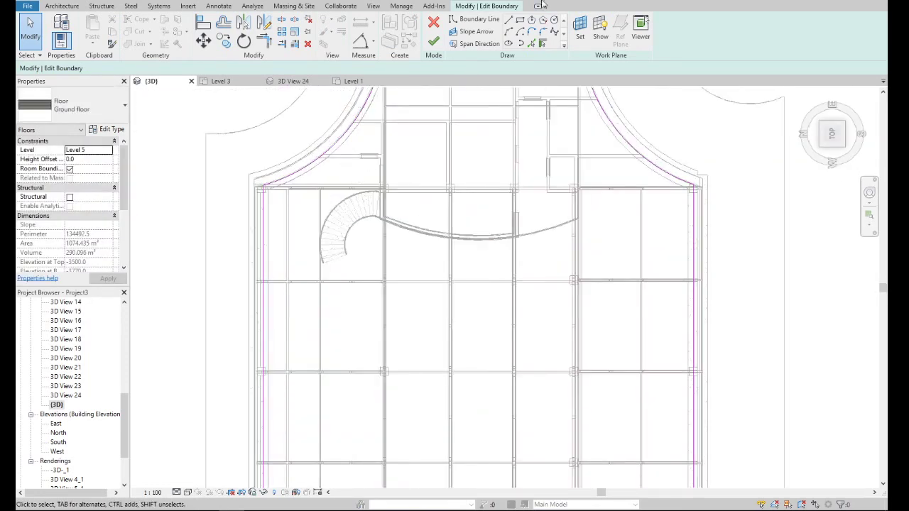
{"action": "key", "text": "Return"}
{"action": "scroll", "coordinate": [292, 206], "scroll_direction": "up", "scroll_amount": 4}
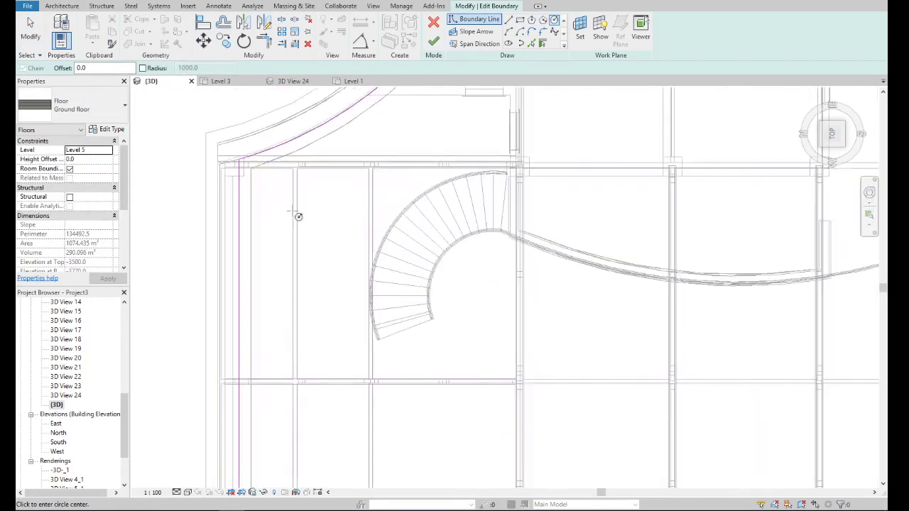
{"action": "scroll", "coordinate": [306, 236], "scroll_direction": "up", "scroll_amount": 2}
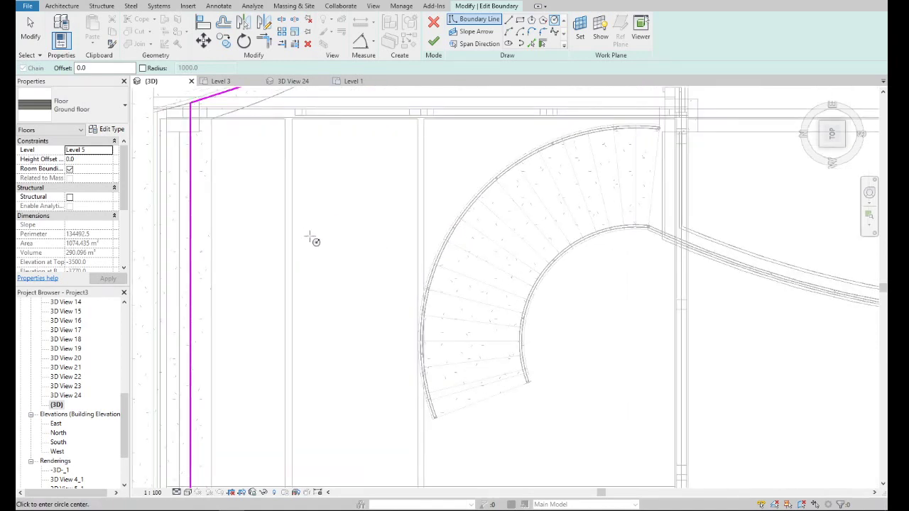
- Draw a 1500-radius boundary circle left of the stair
{"action": "left_click", "coordinate": [310, 237]}
{"action": "type", "text": "1500"}
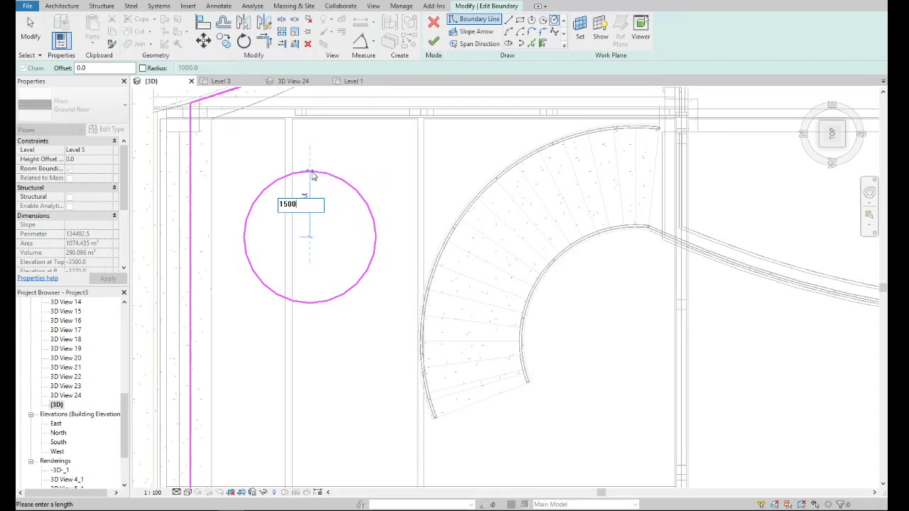
{"action": "key", "text": "Return"}
{"action": "key", "text": "Escape"}
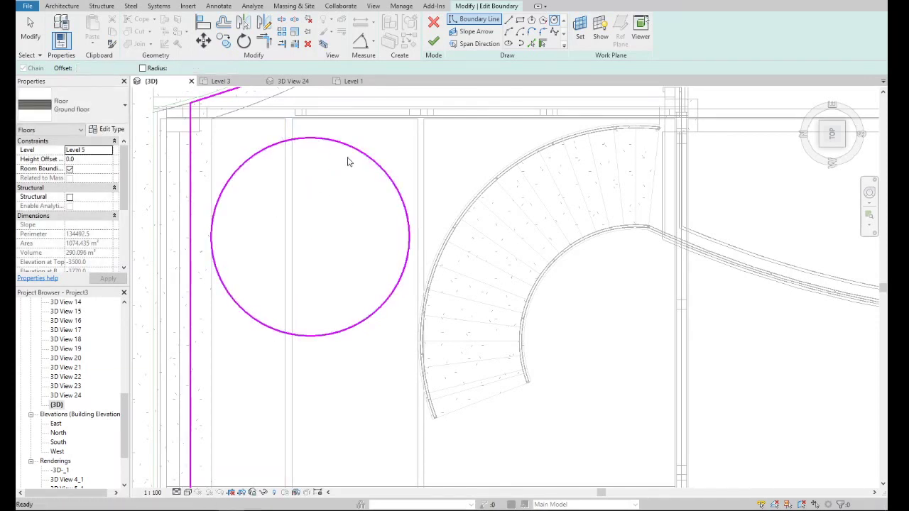
{"action": "scroll", "coordinate": [367, 265], "scroll_direction": "down", "scroll_amount": 2}
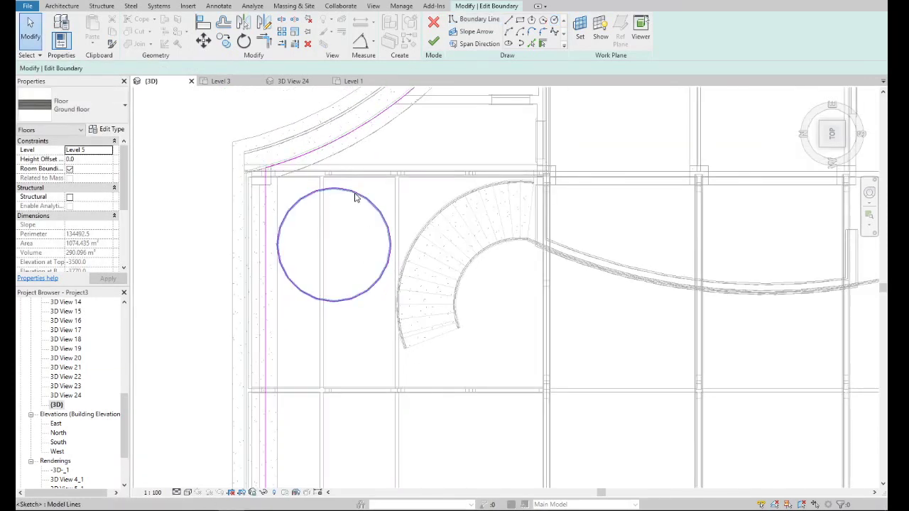
- Move the circle with MV so its left edge sits against the left boundary line
{"action": "left_click", "coordinate": [356, 197]}
{"action": "key", "text": "m"}
{"action": "key", "text": "v"}
{"action": "scroll", "coordinate": [270, 227], "scroll_direction": "up", "scroll_amount": 2}
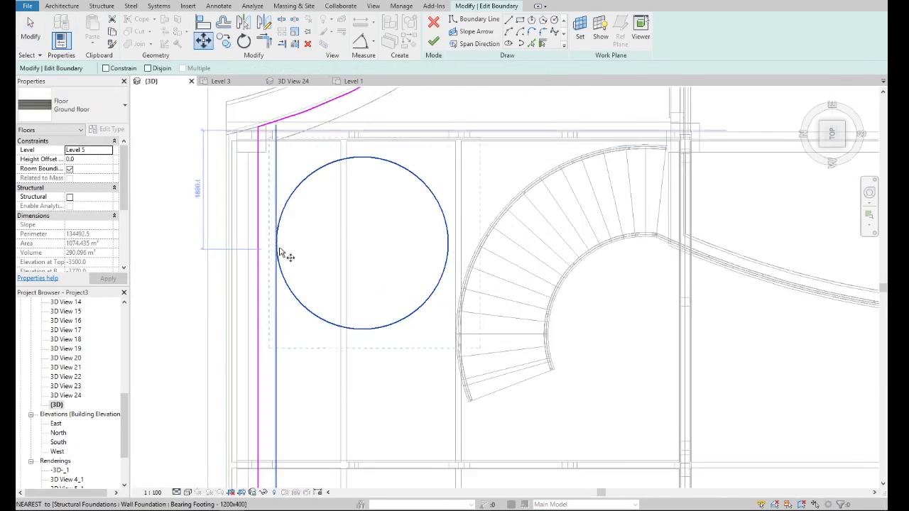
{"action": "scroll", "coordinate": [255, 250], "scroll_direction": "up", "scroll_amount": 1}
{"action": "left_click", "coordinate": [250, 243]}
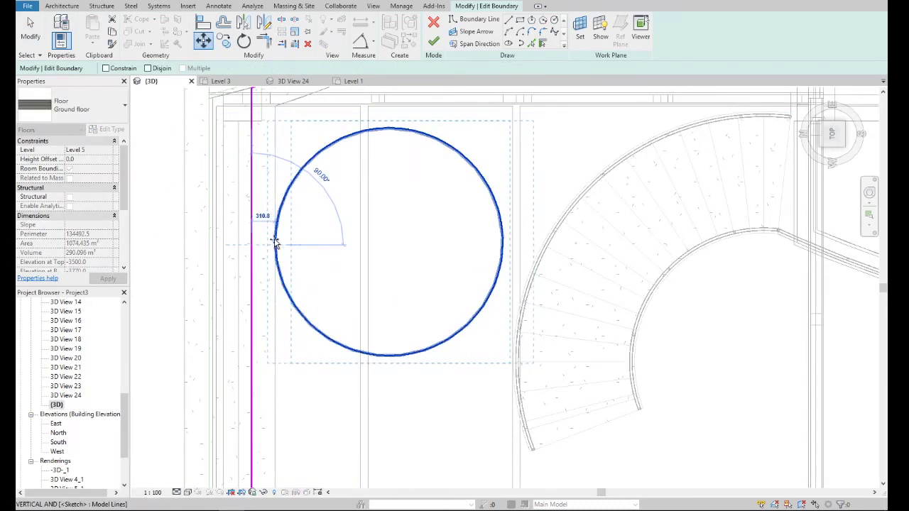
{"action": "left_click", "coordinate": [328, 247]}
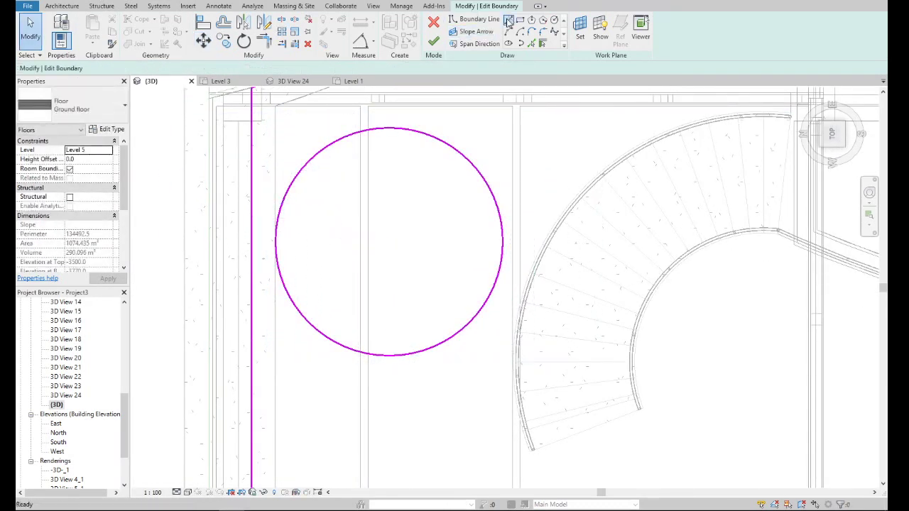
- Draw a 500-long boundary segment and a vertical boundary line along the left edge
{"action": "left_click", "coordinate": [251, 351]}
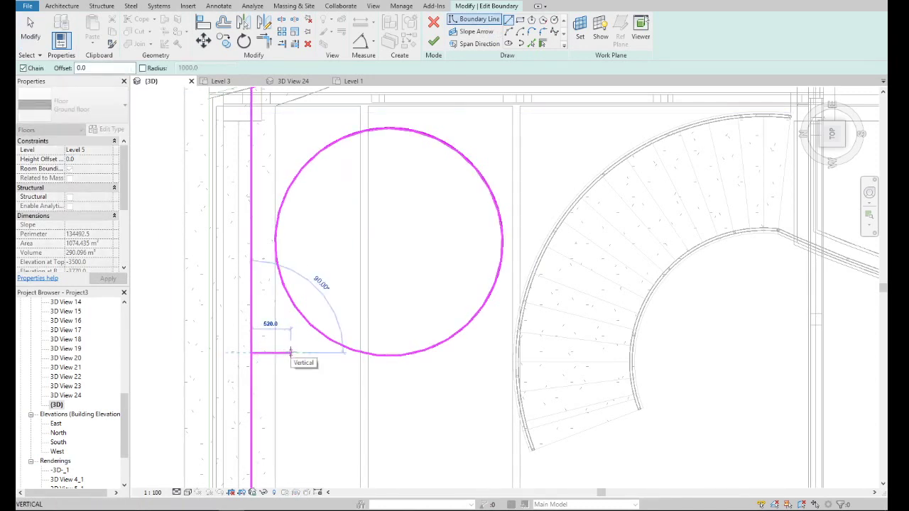
{"action": "type", "text": "500"}
{"action": "key", "text": "Return"}
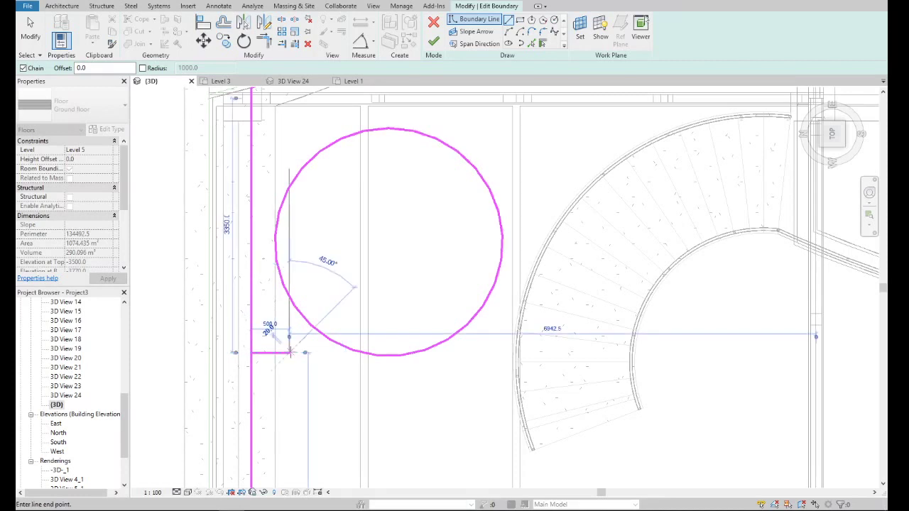
{"action": "key", "text": "Escape"}
{"action": "key", "text": "Escape"}
{"action": "left_click", "coordinate": [301, 323]}
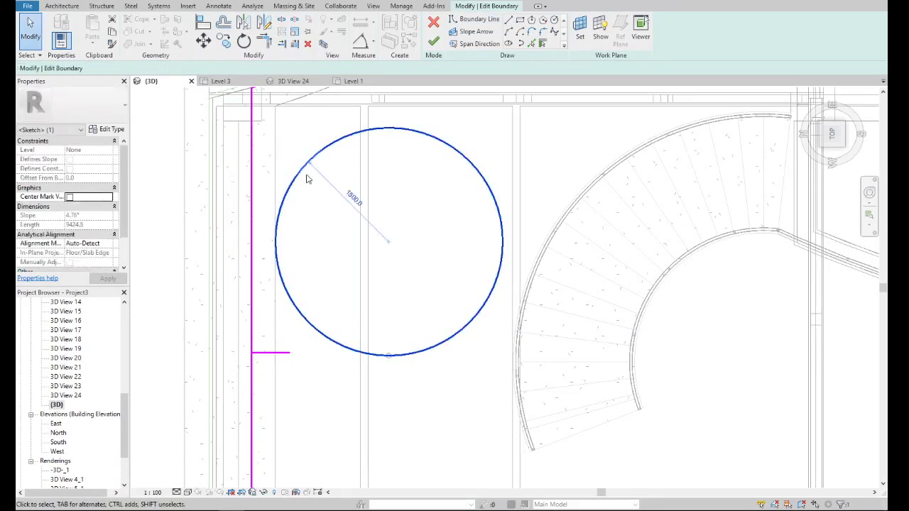
{"action": "left_click", "coordinate": [203, 40]}
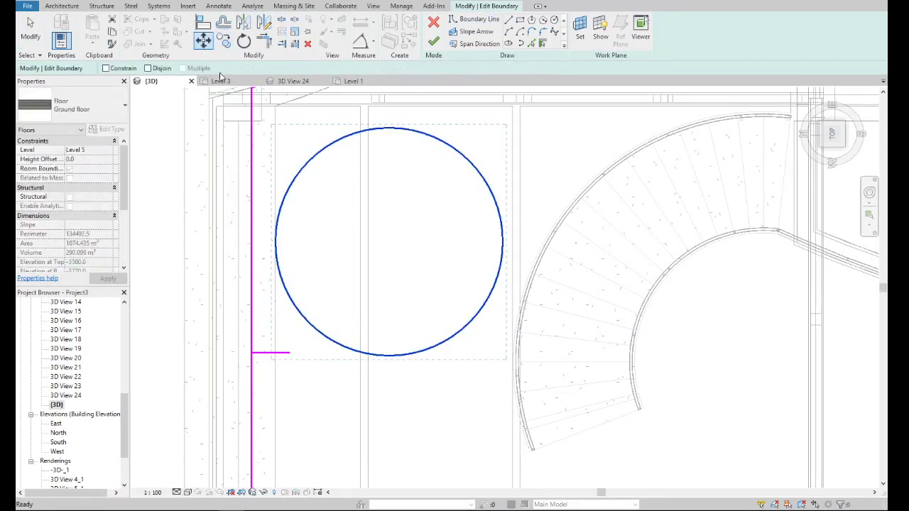
{"action": "left_click", "coordinate": [509, 21]}
{"action": "left_click", "coordinate": [289, 353]}
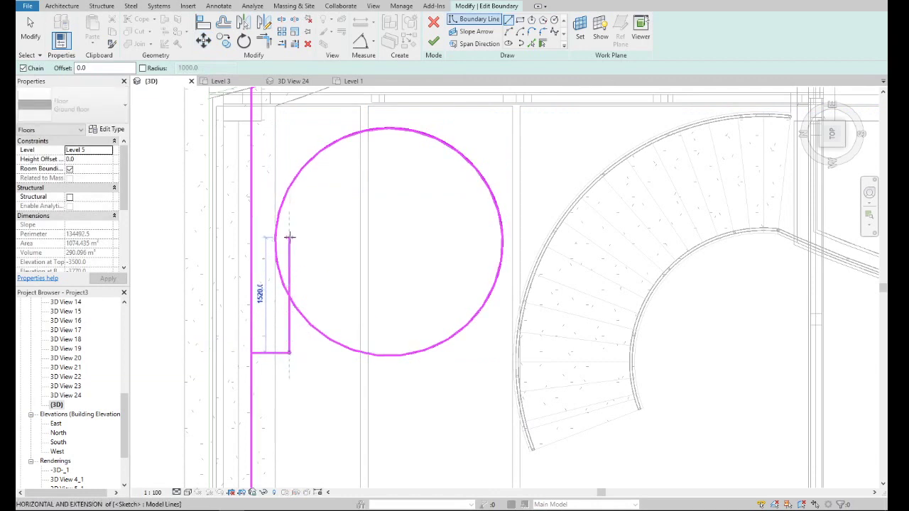
{"action": "left_click", "coordinate": [288, 144]}
{"action": "key", "text": "Escape"}
{"action": "key", "text": "Escape"}
- Move the circle so its left edge snaps onto the boundary line
{"action": "left_click", "coordinate": [300, 172]}
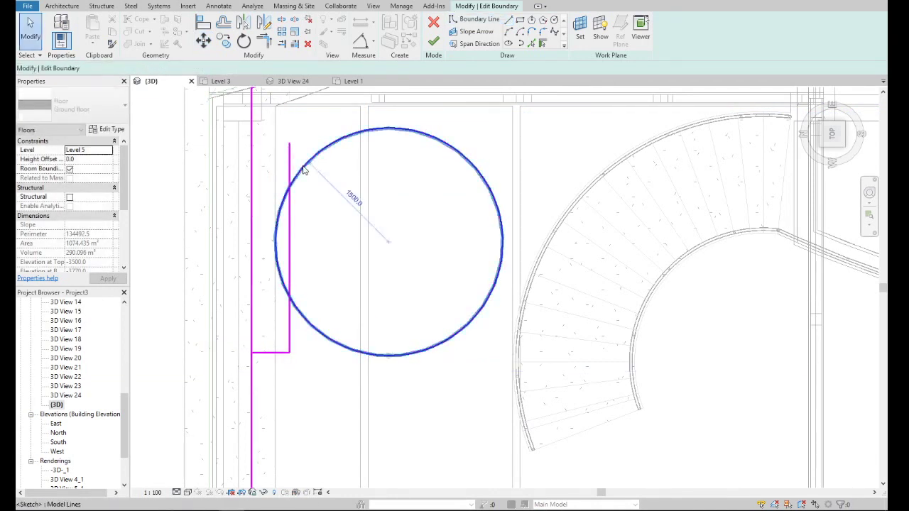
{"action": "key", "text": "m"}
{"action": "key", "text": "v"}
{"action": "scroll", "coordinate": [287, 213], "scroll_direction": "up", "scroll_amount": 2}
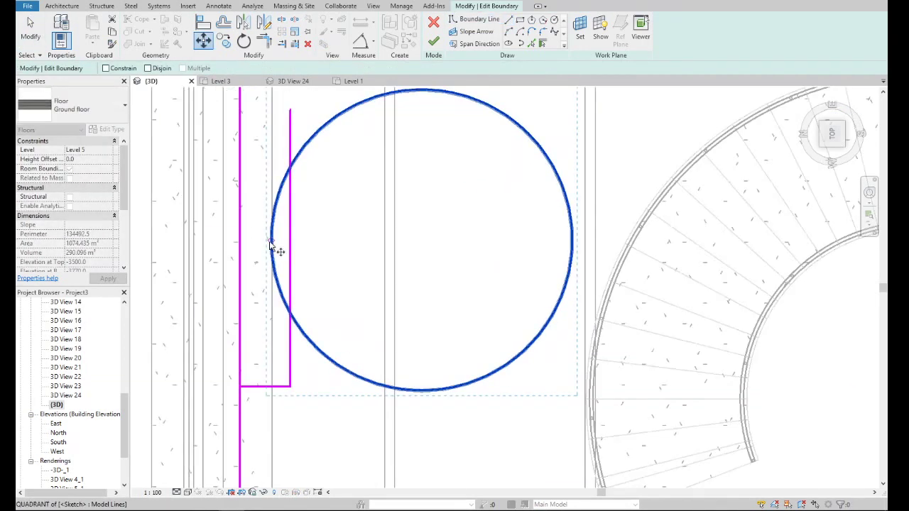
{"action": "left_click", "coordinate": [279, 245]}
{"action": "left_click", "coordinate": [289, 242]}
{"action": "scroll", "coordinate": [288, 243], "scroll_direction": "down", "scroll_amount": 2}
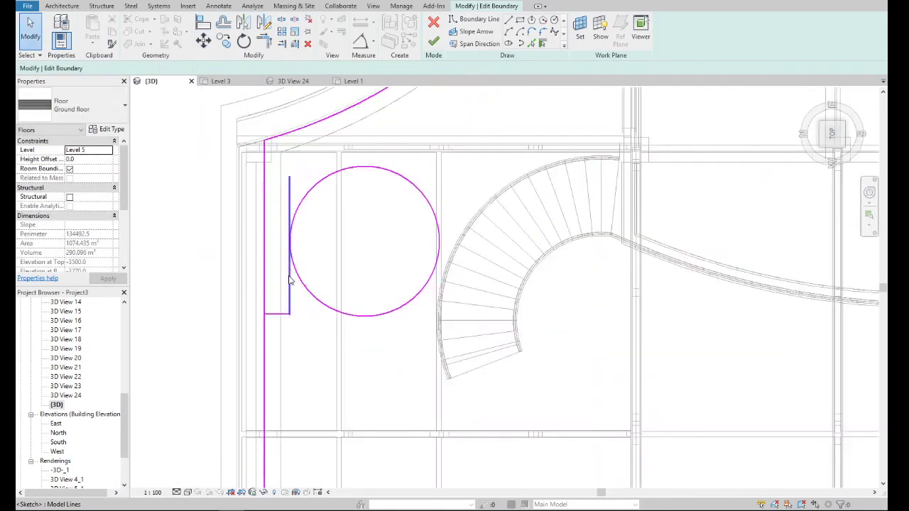
- Delete the vertical boundary line and the short horizontal stub lines
{"action": "left_click", "coordinate": [289, 291]}
{"action": "key", "text": "Delete"}
{"action": "left_click", "coordinate": [284, 313]}
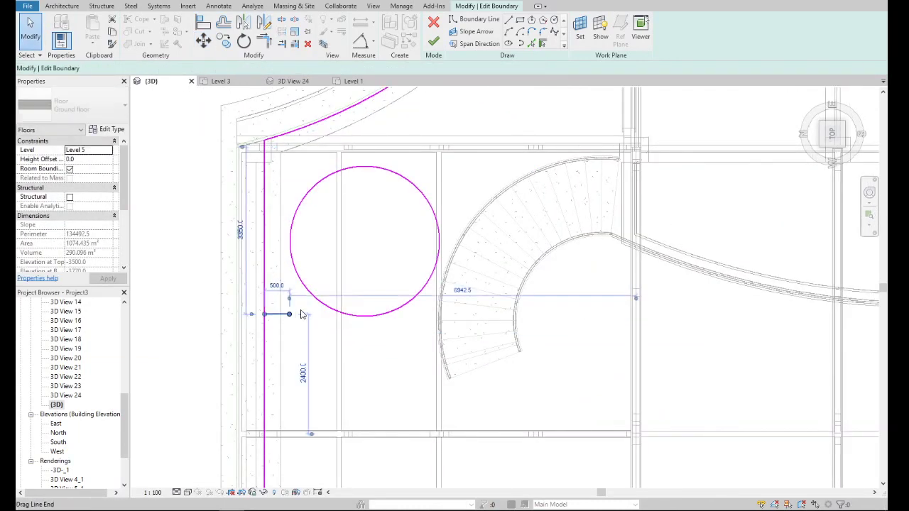
{"action": "key", "text": "Escape"}
{"action": "left_click", "coordinate": [288, 313]}
{"action": "key", "text": "Delete"}
- Move the circle 100 off the left boundary line
{"action": "left_click", "coordinate": [302, 284]}
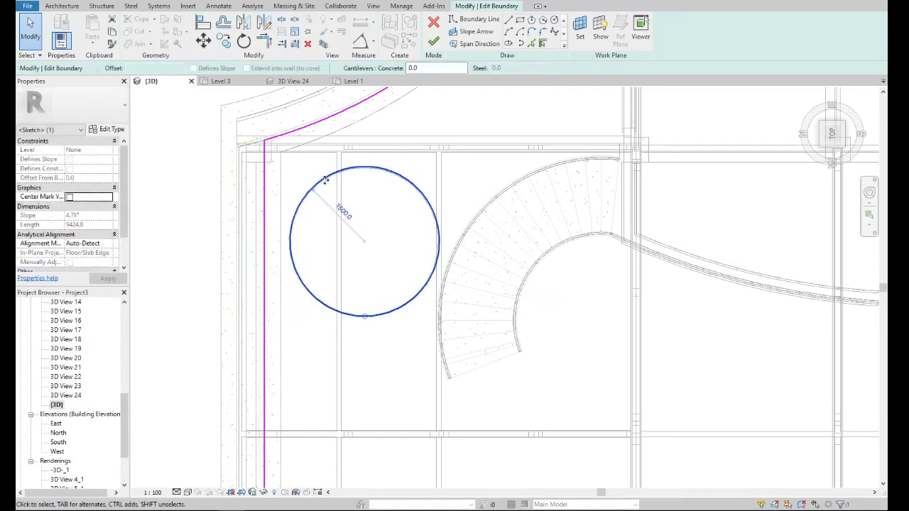
{"action": "scroll", "coordinate": [298, 280], "scroll_direction": "up", "scroll_amount": 1}
{"action": "key", "text": "m"}
{"action": "key", "text": "v"}
{"action": "scroll", "coordinate": [288, 271], "scroll_direction": "up", "scroll_amount": 2}
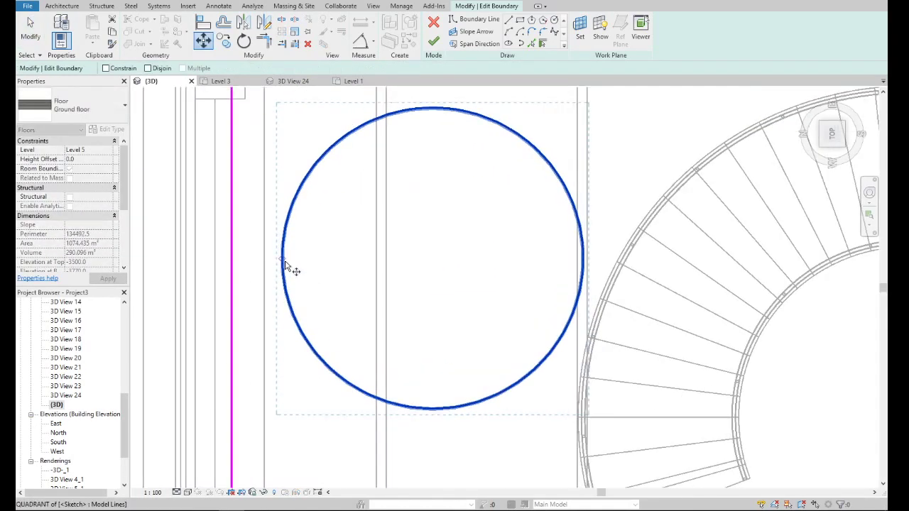
{"action": "left_click", "coordinate": [286, 264]}
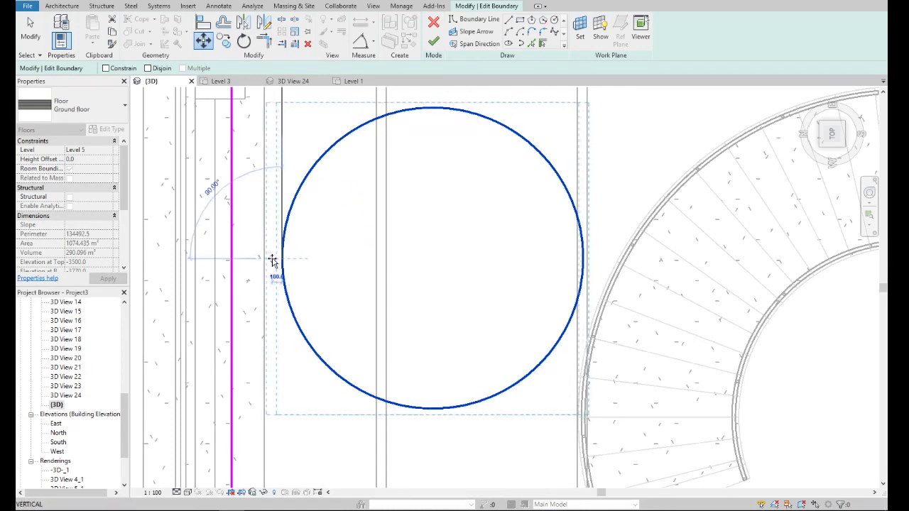
{"action": "left_click", "coordinate": [272, 259]}
{"action": "scroll", "coordinate": [284, 269], "scroll_direction": "down", "scroll_amount": 2}
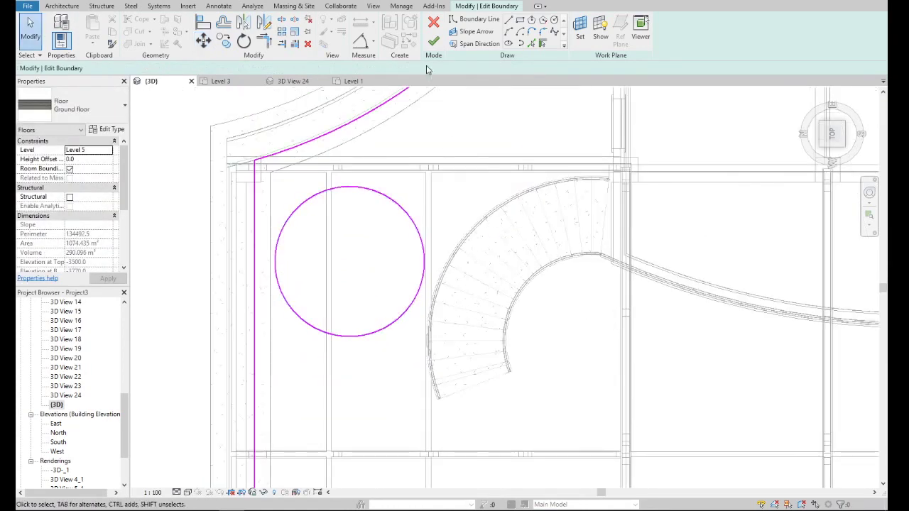
- Finish the floor boundary edit and tilt the 3D view over the new circular opening
{"action": "left_click", "coordinate": [437, 44]}
{"action": "scroll", "coordinate": [348, 341], "scroll_direction": "down", "scroll_amount": 2}
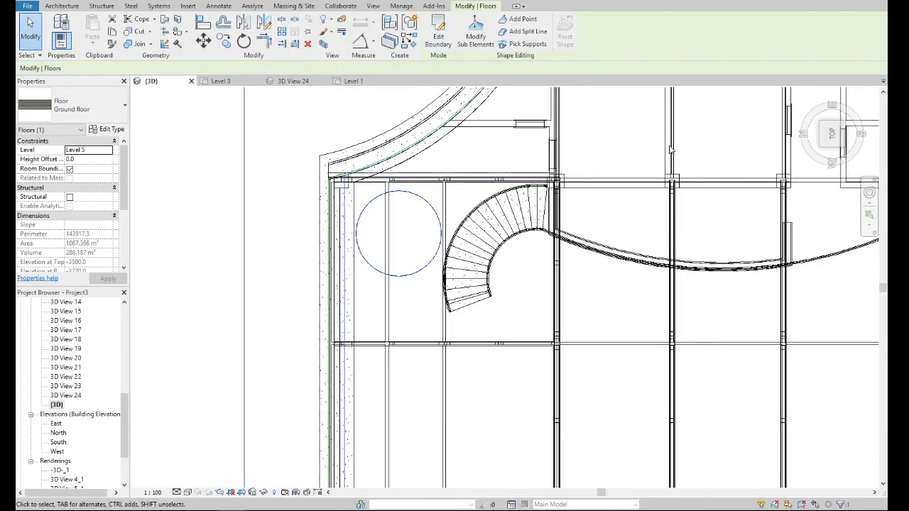
{"action": "left_click_drag", "start_coordinate": [831, 132], "coordinate": [781, 142]}
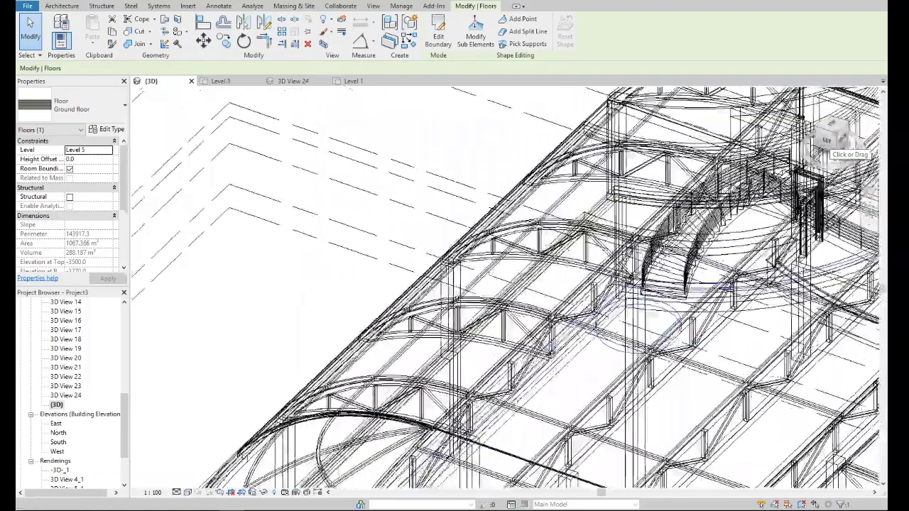
{"action": "scroll", "coordinate": [404, 233], "scroll_direction": "up", "scroll_amount": 3}
{"action": "scroll", "coordinate": [404, 233], "scroll_direction": "up", "scroll_amount": 2}
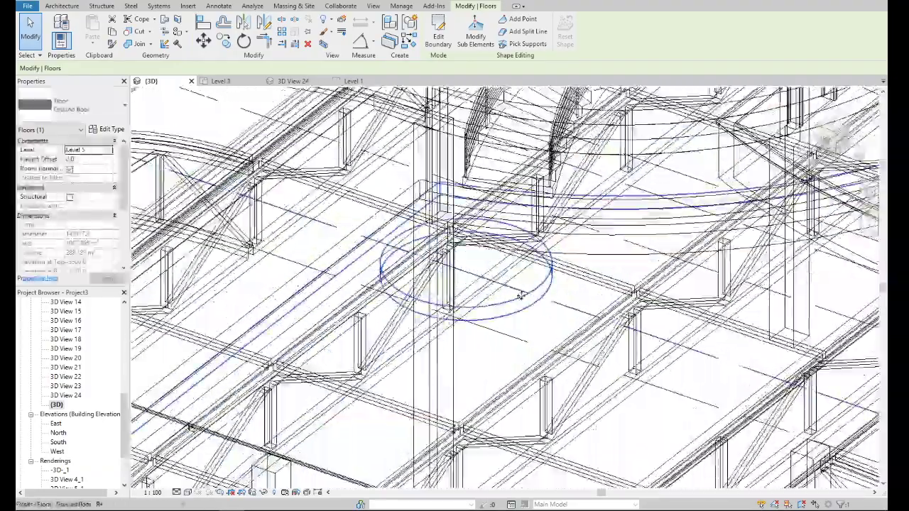
{"action": "scroll", "coordinate": [404, 233], "scroll_direction": "up", "scroll_amount": 1}
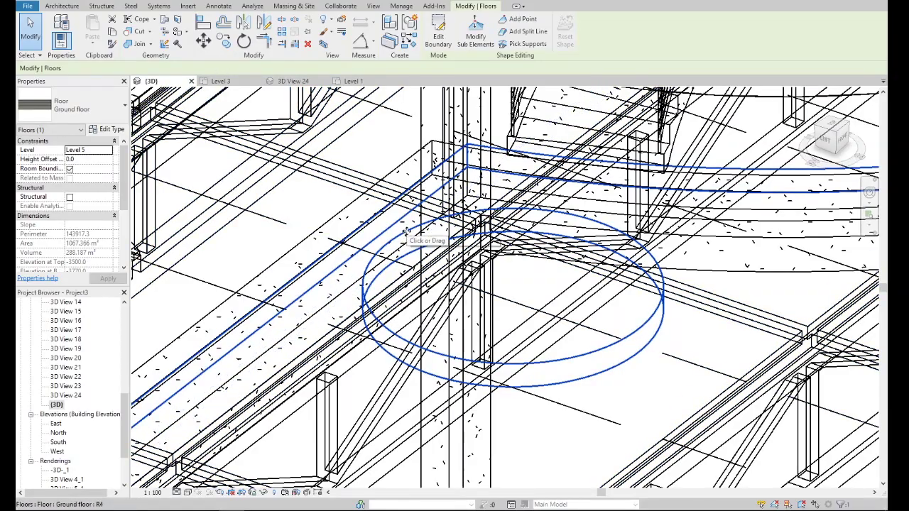
{"action": "key", "text": "Escape"}
- Orbit and zoom around the ground floor to inspect the circular opening
{"action": "middle_click_drag", "start_coordinate": [404, 233], "coordinate": [422, 341], "text": "shift"}
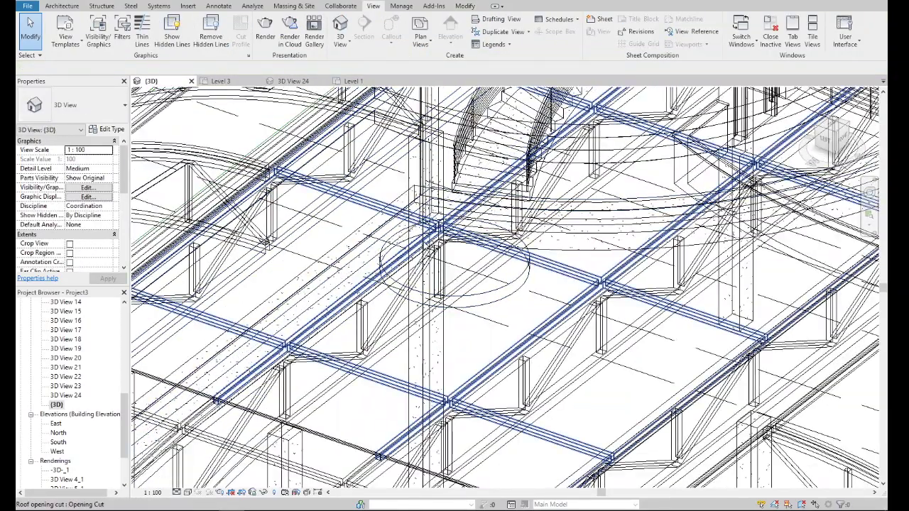
{"action": "scroll", "coordinate": [409, 245], "scroll_direction": "up", "scroll_amount": 2}
{"action": "scroll", "coordinate": [409, 245], "scroll_direction": "up", "scroll_amount": 2}
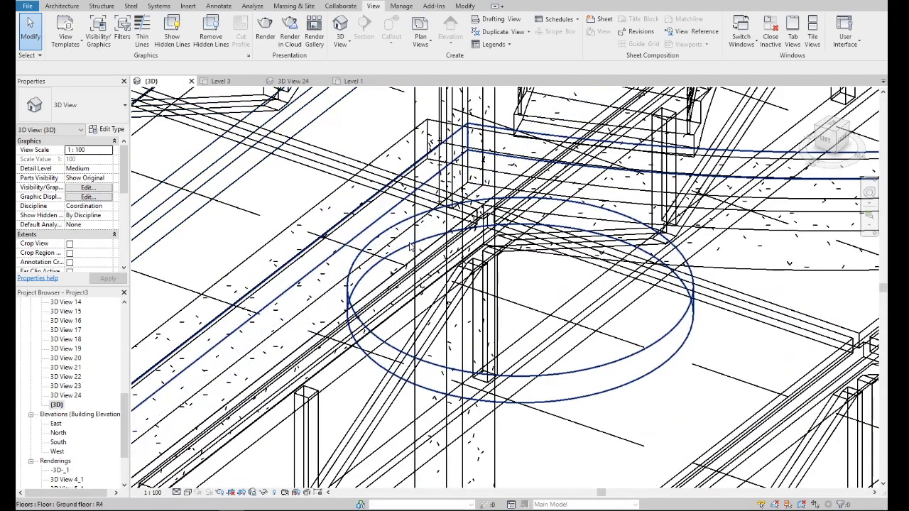
{"action": "left_click", "coordinate": [409, 245]}
{"action": "middle_click_drag", "start_coordinate": [409, 245], "coordinate": [285, 284], "text": "shift"}
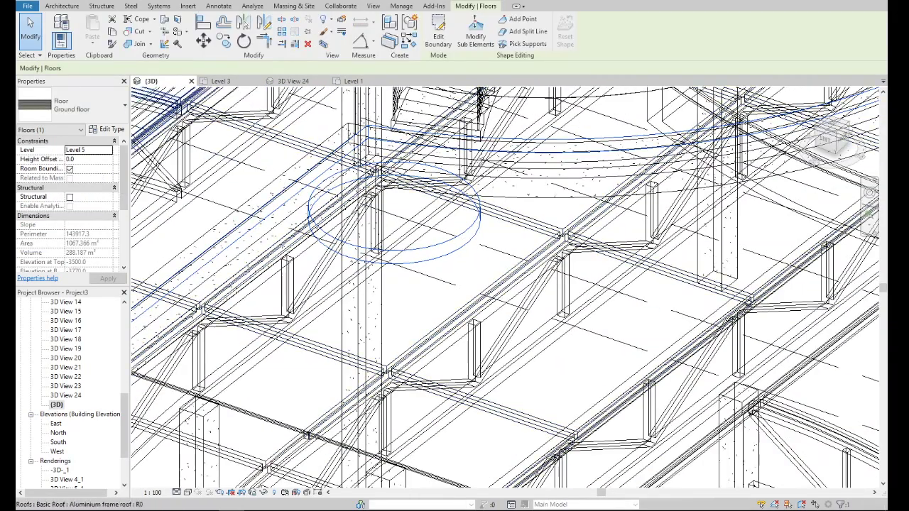
{"action": "key", "text": "Escape"}
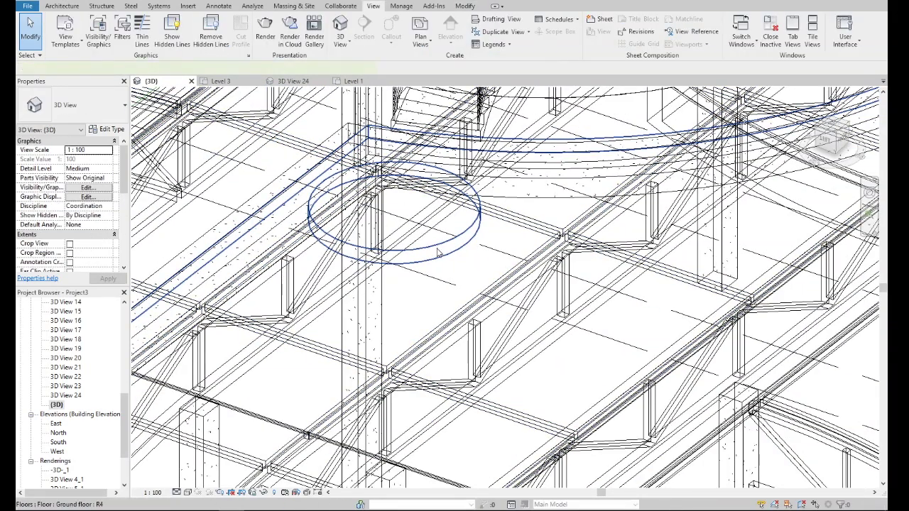
{"action": "left_click", "coordinate": [438, 253]}
{"action": "key", "text": "Escape"}
{"action": "scroll", "coordinate": [440, 262], "scroll_direction": "down", "scroll_amount": 3}
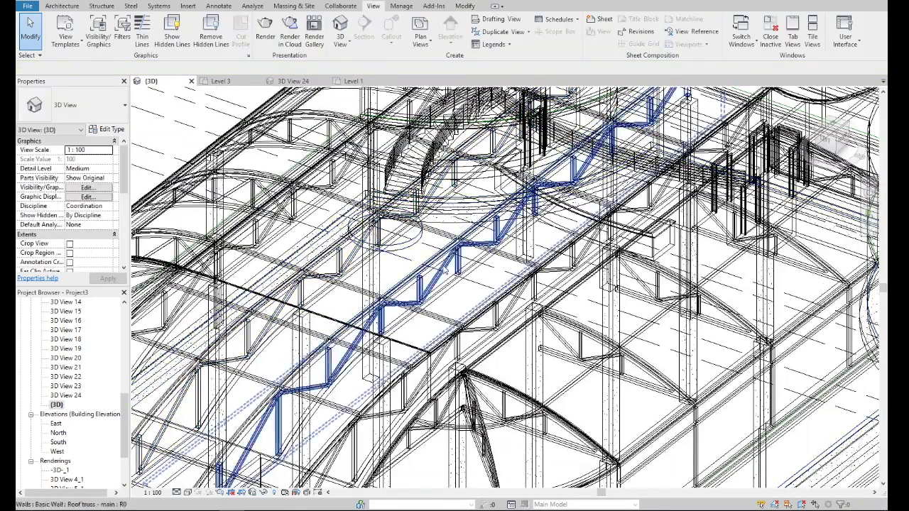
{"action": "scroll", "coordinate": [445, 268], "scroll_direction": "down", "scroll_amount": 10}
- View the building from a low side angle, then an elevated angle, zooming in on the opening
{"action": "mouse_move", "coordinate": [445, 269]}
{"action": "middle_mouse_down", "text": "shift"}
{"action": "mouse_move", "coordinate": [441, 348]}
{"action": "mouse_move", "coordinate": [525, 283]}
{"action": "middle_mouse_up", "text": "shift"}
{"action": "left_click", "coordinate": [831, 126]}
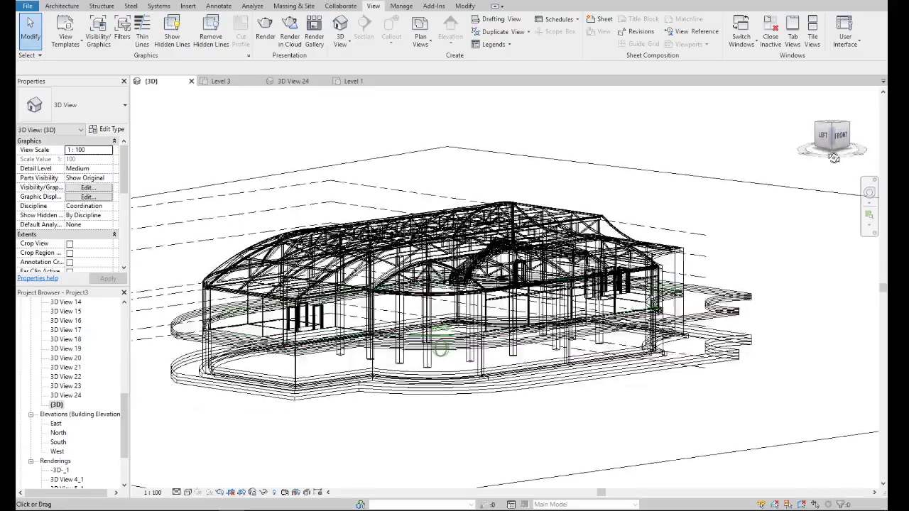
{"action": "scroll", "coordinate": [460, 264], "scroll_direction": "up", "scroll_amount": 5}
{"action": "scroll", "coordinate": [460, 264], "scroll_direction": "up", "scroll_amount": 2}
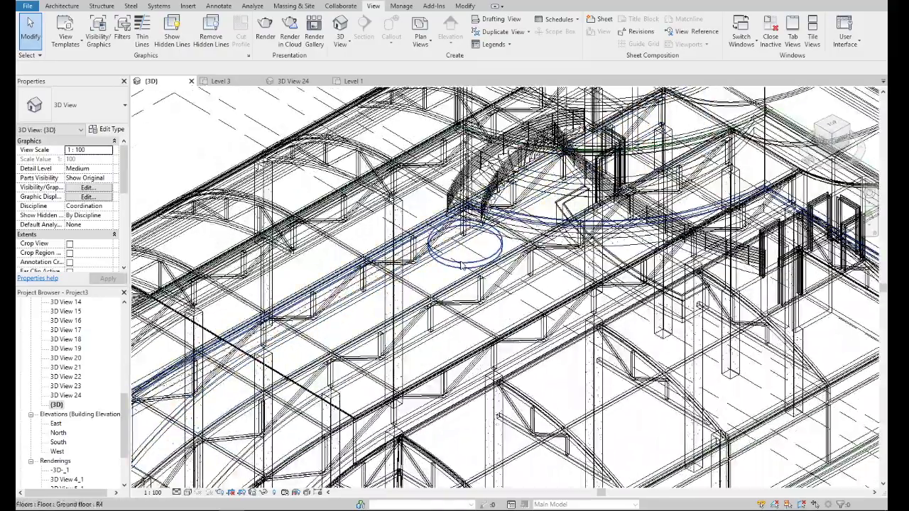
{"action": "scroll", "coordinate": [455, 284], "scroll_direction": "up", "scroll_amount": 2}
{"action": "scroll", "coordinate": [455, 284], "scroll_direction": "up", "scroll_amount": 2}
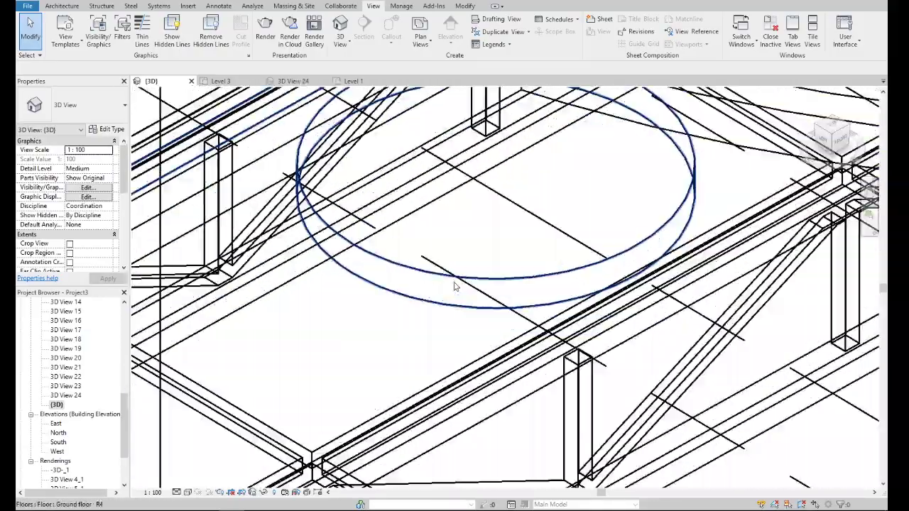
{"action": "scroll", "coordinate": [433, 309], "scroll_direction": "down", "scroll_amount": 3}
{"action": "scroll", "coordinate": [460, 264], "scroll_direction": "down", "scroll_amount": 1}
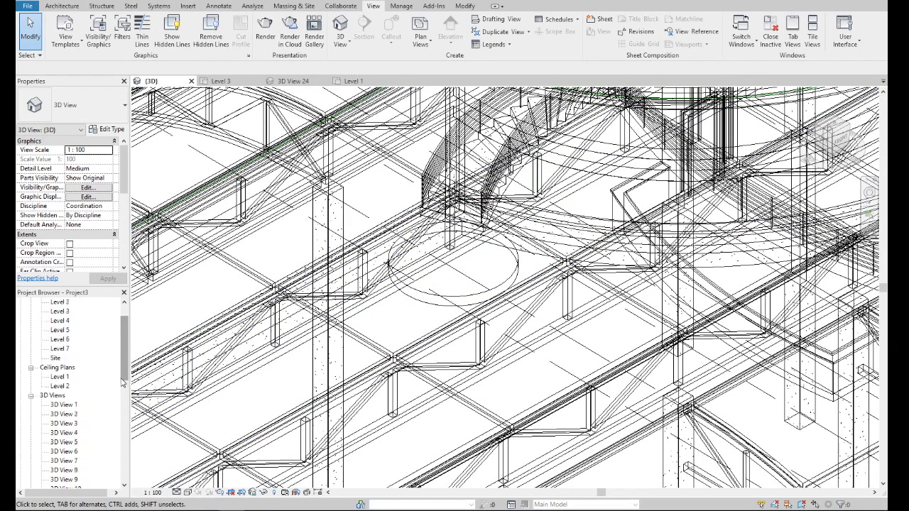
{"action": "scroll", "coordinate": [122, 382], "scroll_direction": "up", "scroll_amount": 3}
{"action": "double_click", "coordinate": [60, 320]}
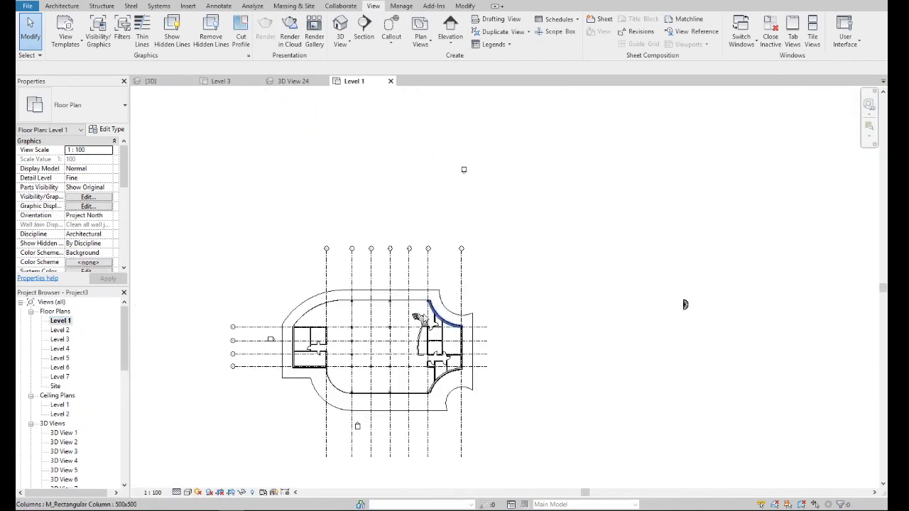
{"action": "scroll", "coordinate": [440, 312], "scroll_direction": "up", "scroll_amount": 3}
{"action": "scroll", "coordinate": [442, 304], "scroll_direction": "up", "scroll_amount": 2}
{"action": "scroll", "coordinate": [490, 191], "scroll_direction": "up", "scroll_amount": 2}
{"action": "scroll", "coordinate": [495, 185], "scroll_direction": "up", "scroll_amount": 1}
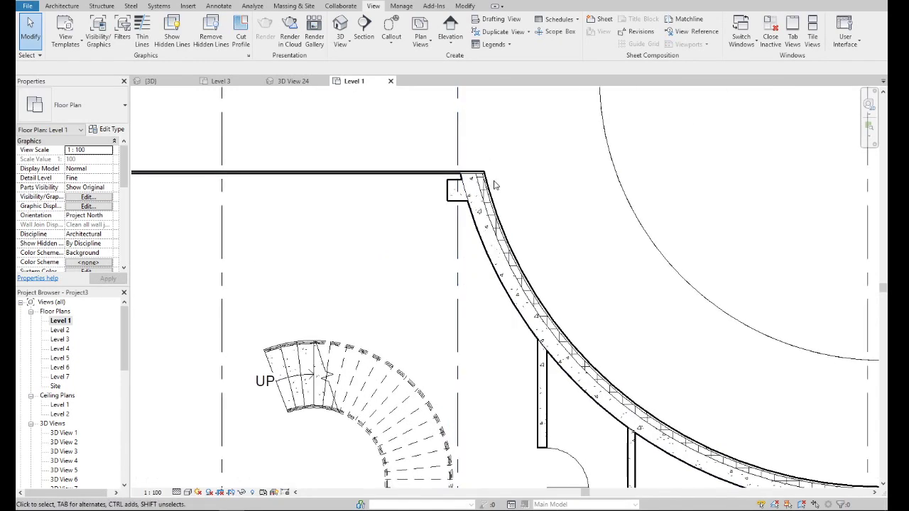
{"action": "scroll", "coordinate": [474, 206], "scroll_direction": "down", "scroll_amount": 5}
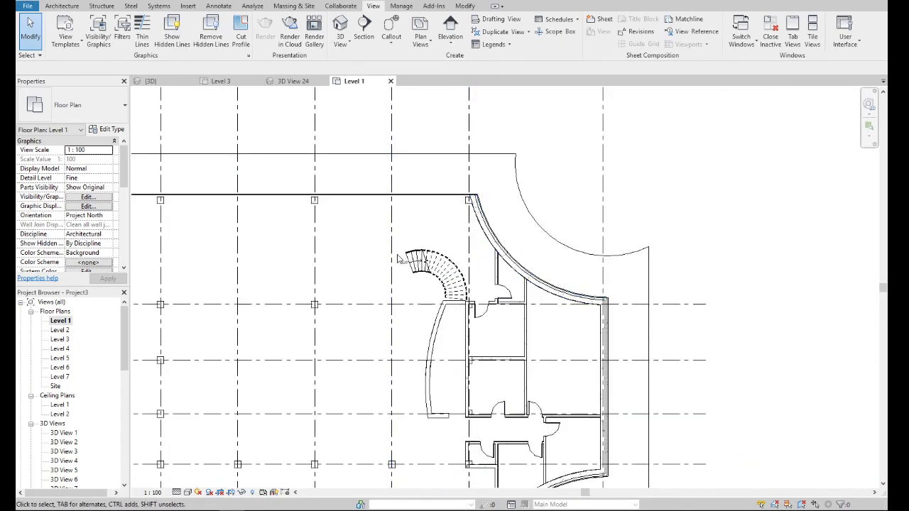
{"action": "scroll", "coordinate": [458, 320], "scroll_direction": "down", "scroll_amount": 2}
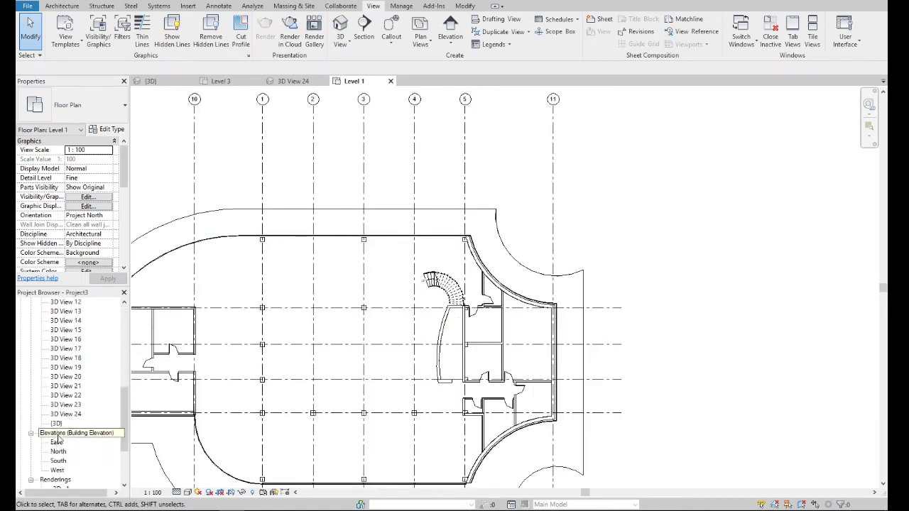
{"action": "double_click", "coordinate": [56, 423]}
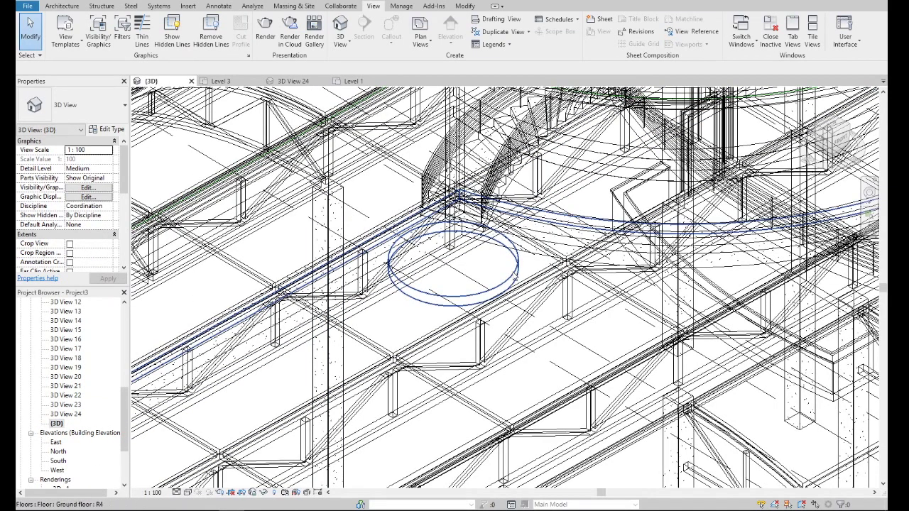
- Zoom to fit the whole model and orbit to an oblique view of the building
{"action": "left_click", "coordinate": [515, 277]}
{"action": "key", "text": "Escape"}
{"action": "key", "text": "z"}
{"action": "key", "text": "f"}
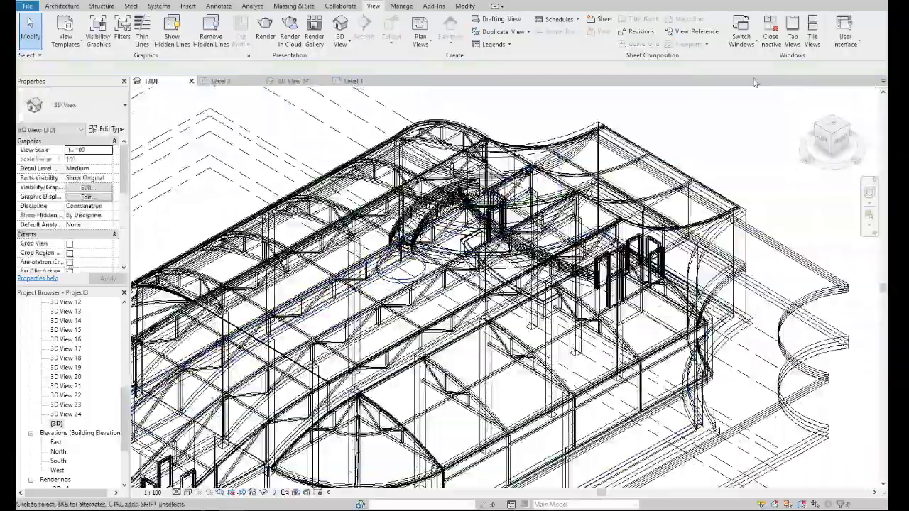
{"action": "left_click", "coordinate": [824, 142]}
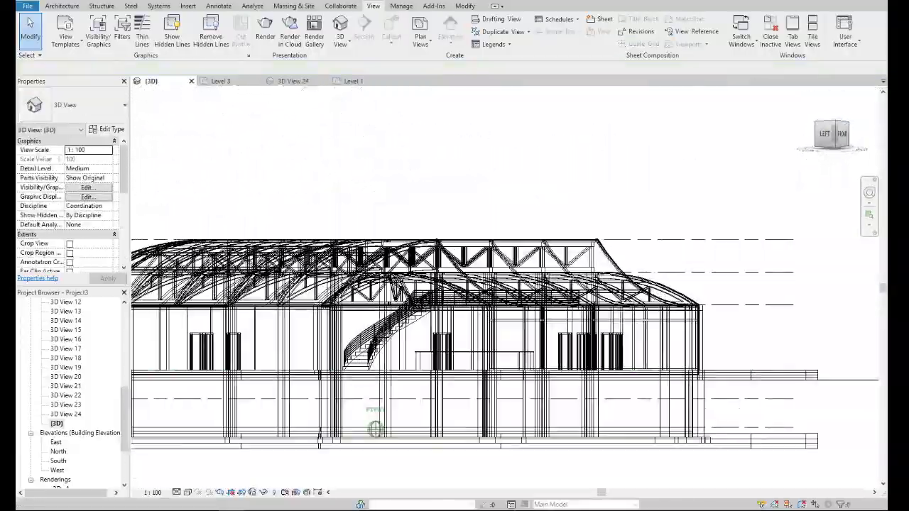
{"action": "middle_click_drag", "start_coordinate": [375, 428], "coordinate": [714, 435], "text": "shift"}
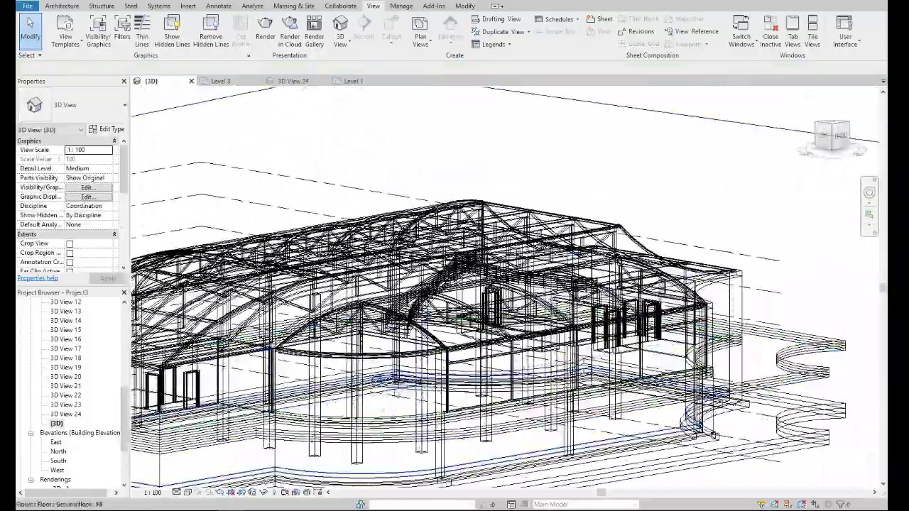
{"action": "scroll", "coordinate": [401, 389], "scroll_direction": "up", "scroll_amount": 3}
- Reopen the Ground floor's boundary sketch and delete the small ellipse
{"action": "left_click", "coordinate": [401, 389]}
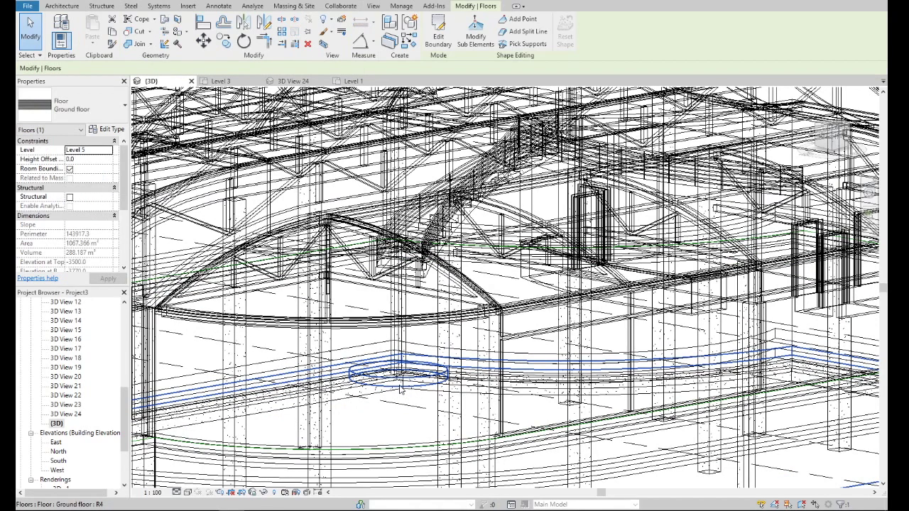
{"action": "double_click", "coordinate": [401, 389]}
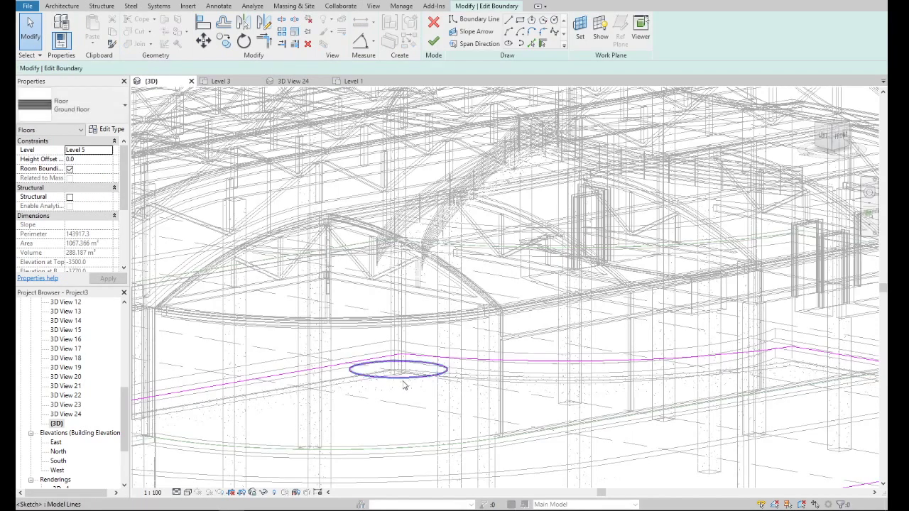
{"action": "scroll", "coordinate": [435, 364], "scroll_direction": "down", "scroll_amount": 5}
{"action": "scroll", "coordinate": [437, 359], "scroll_direction": "up", "scroll_amount": 4}
{"action": "scroll", "coordinate": [440, 355], "scroll_direction": "up", "scroll_amount": 1}
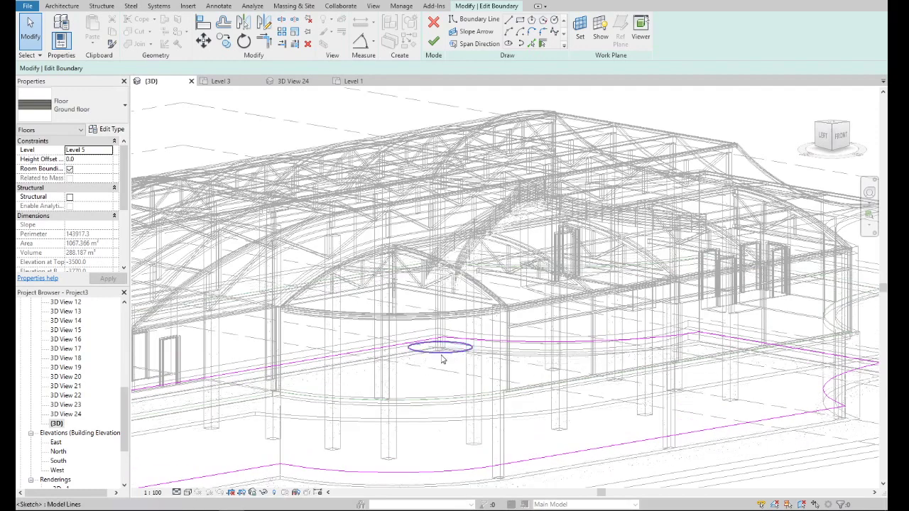
{"action": "left_click", "coordinate": [441, 353]}
{"action": "key", "text": "Delete"}
{"action": "scroll", "coordinate": [144, 378], "scroll_direction": "up", "scroll_amount": 4}
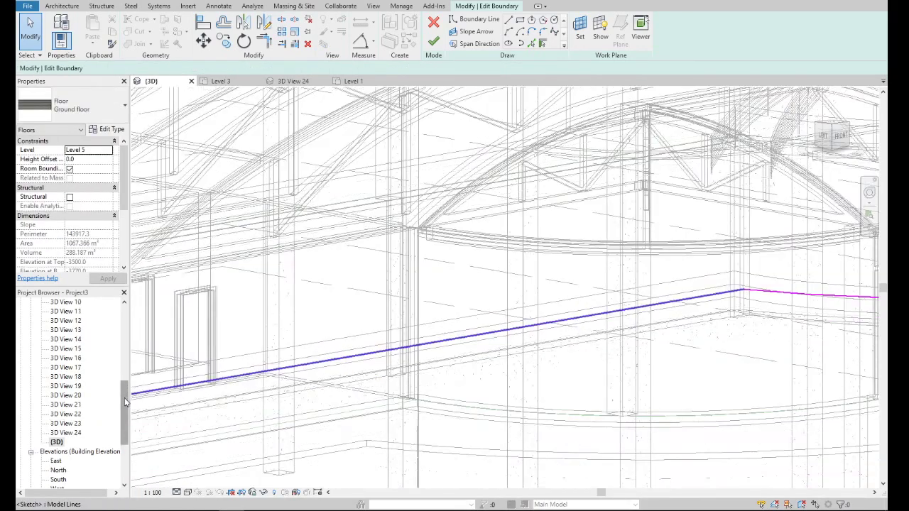
{"action": "scroll", "coordinate": [69, 330], "scroll_direction": "up", "scroll_amount": 10}
- Switch to the Level 1 plan, cancel edit mode, and discard the sketch changes
{"action": "double_click", "coordinate": [67, 324]}
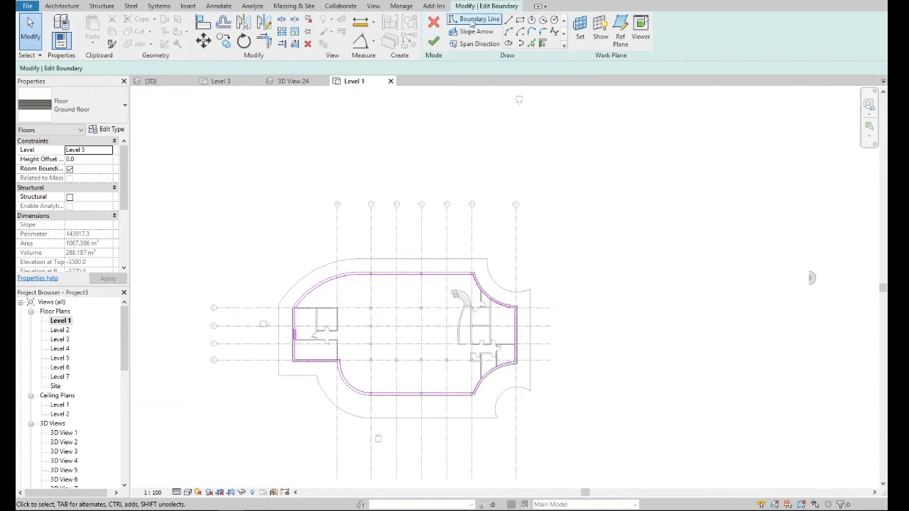
{"action": "left_click", "coordinate": [433, 24]}
{"action": "left_click", "coordinate": [477, 258]}
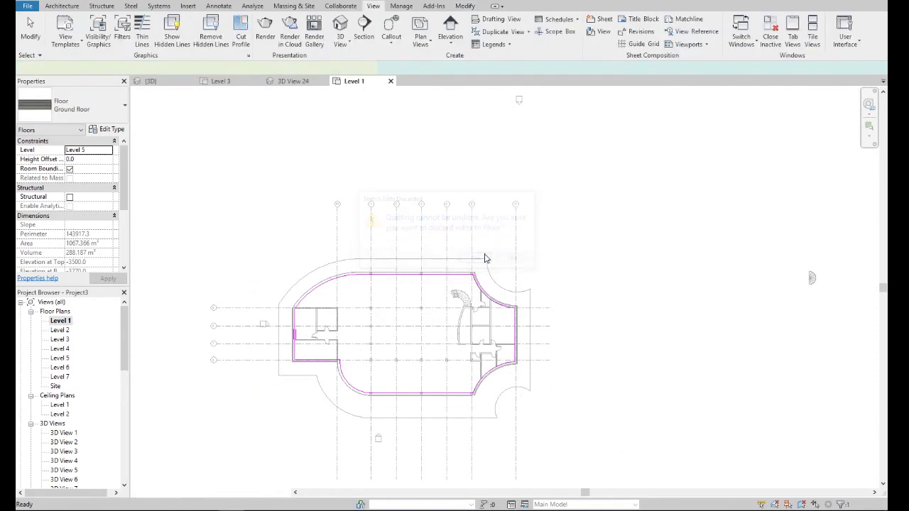
- Open the {3D} view and orbit from the front view to an angled, lower perspective of the building
{"action": "scroll", "coordinate": [65, 438], "scroll_direction": "down", "scroll_amount": 5}
{"action": "double_click", "coordinate": [56, 461]}
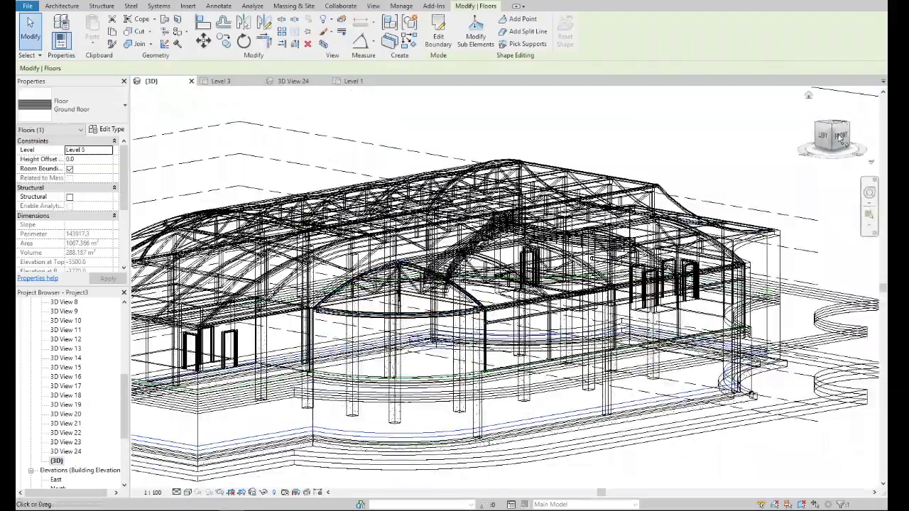
{"action": "left_click", "coordinate": [841, 135]}
{"action": "middle_click_drag", "start_coordinate": [413, 387], "coordinate": [592, 393], "text": "shift"}
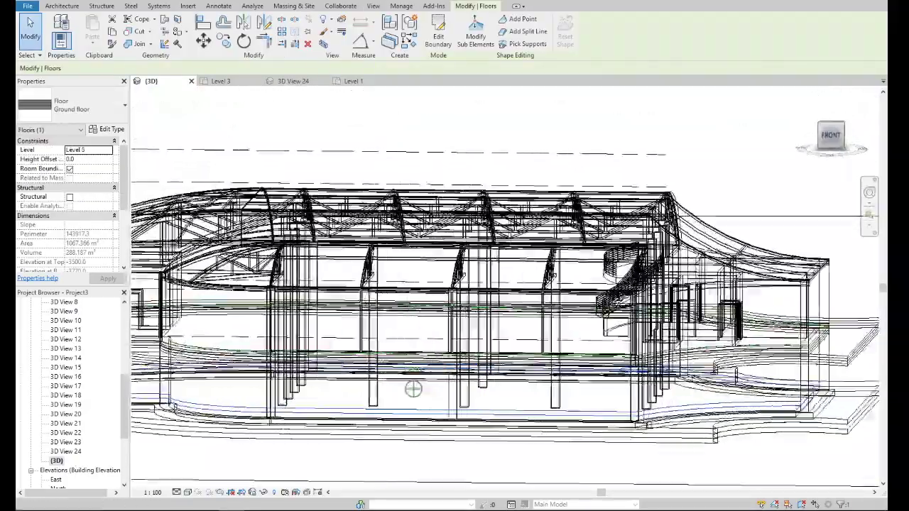
{"action": "scroll", "coordinate": [592, 393], "scroll_direction": "up", "scroll_amount": 3}
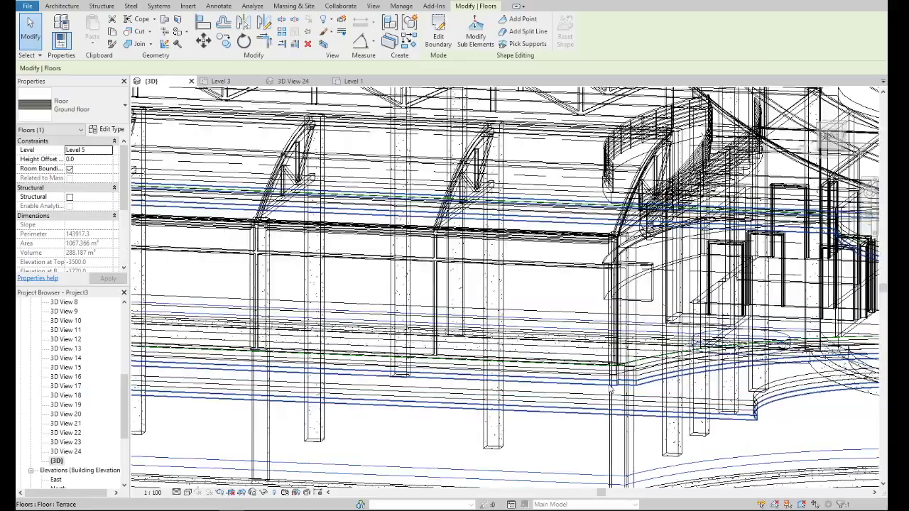
{"action": "scroll", "coordinate": [601, 327], "scroll_direction": "down", "scroll_amount": 5}
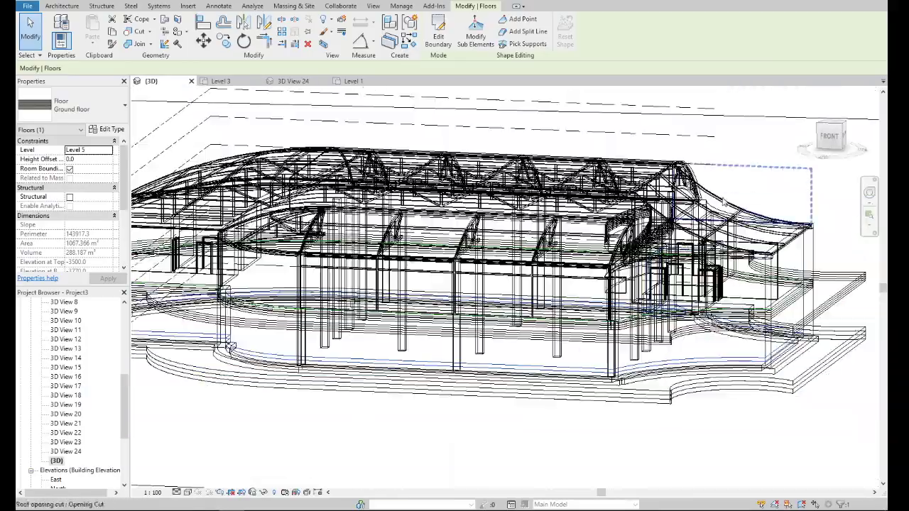
{"action": "middle_click_drag", "start_coordinate": [600, 327], "coordinate": [497, 334], "text": "shift"}
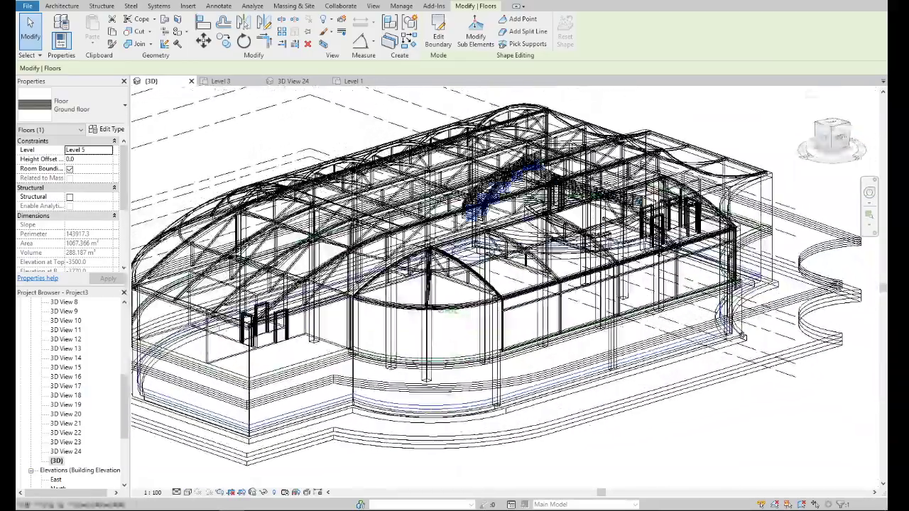
{"action": "scroll", "coordinate": [353, 338], "scroll_direction": "up", "scroll_amount": 3}
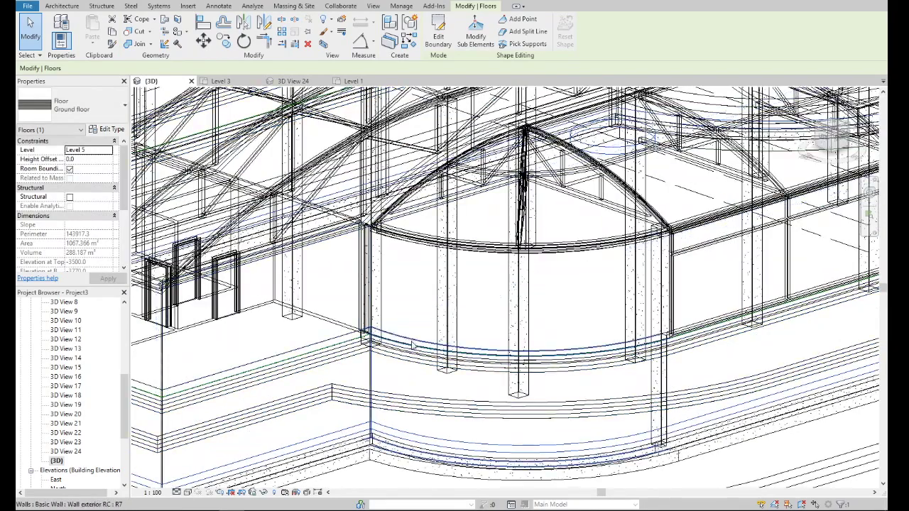
{"action": "scroll", "coordinate": [424, 339], "scroll_direction": "up", "scroll_amount": 5}
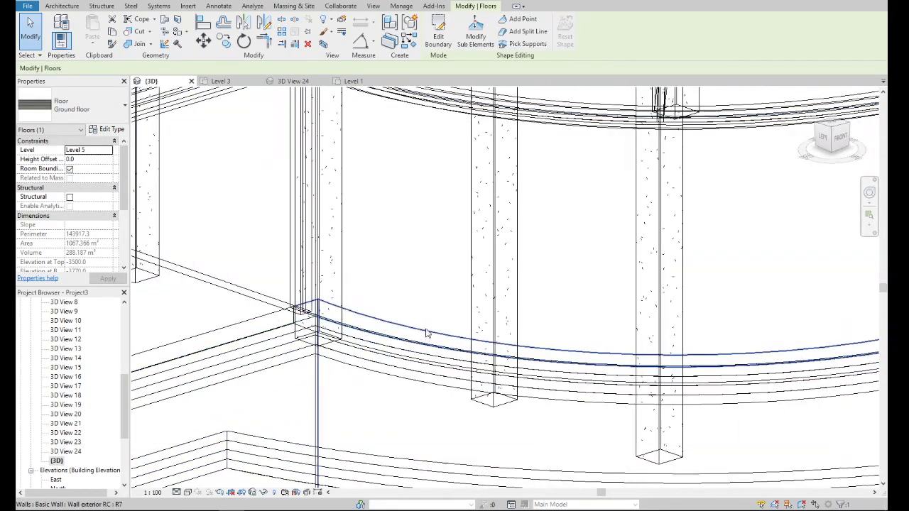
{"action": "scroll", "coordinate": [426, 331], "scroll_direction": "down", "scroll_amount": 10}
{"action": "mouse_move", "coordinate": [842, 142]}
{"action": "left_mouse_down"}
{"action": "mouse_move", "coordinate": [856, 122]}
{"action": "mouse_move", "coordinate": [841, 142]}
{"action": "left_mouse_up"}
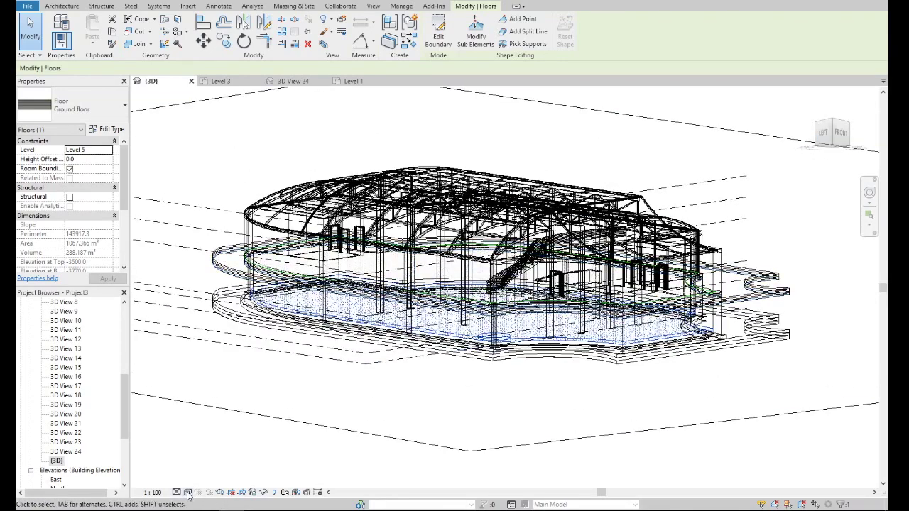
- Switch the {3D} view's visual style from wireframe to Hidden Line
{"action": "left_click", "coordinate": [188, 492]}
{"action": "left_click", "coordinate": [213, 441]}
{"action": "scroll", "coordinate": [397, 245], "scroll_direction": "up", "scroll_amount": 3}
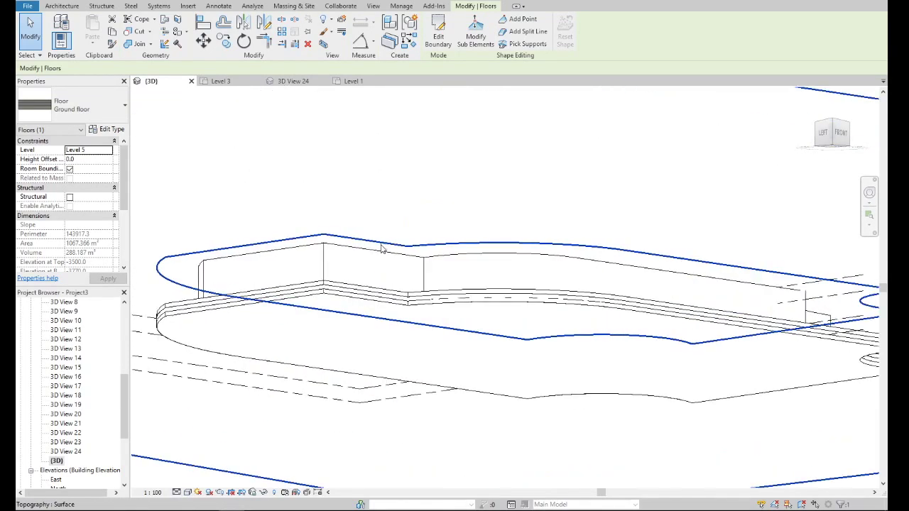
{"action": "scroll", "coordinate": [377, 251], "scroll_direction": "down", "scroll_amount": 6}
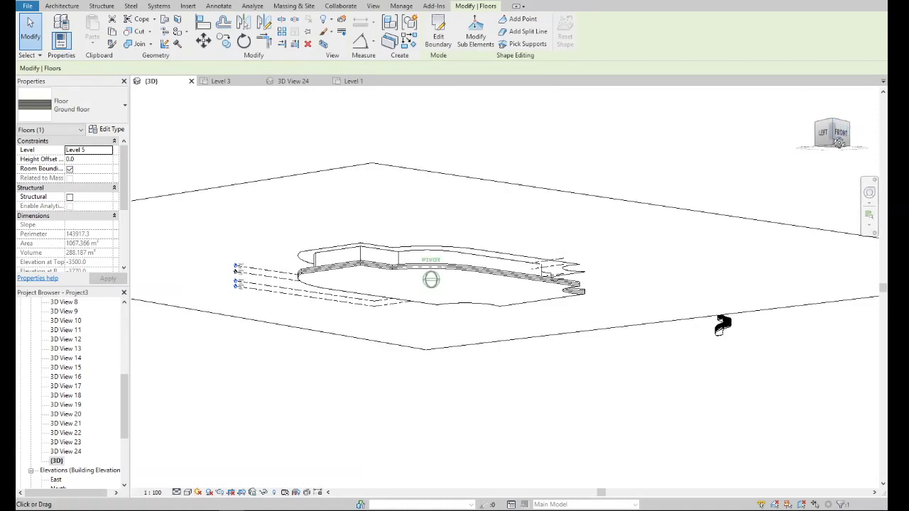
- Orbit higher and zoom to inspect the curved truss roof structure
{"action": "middle_click_drag", "start_coordinate": [722, 325], "coordinate": [723, 168], "text": "shift"}
{"action": "scroll", "coordinate": [396, 266], "scroll_direction": "up", "scroll_amount": 4}
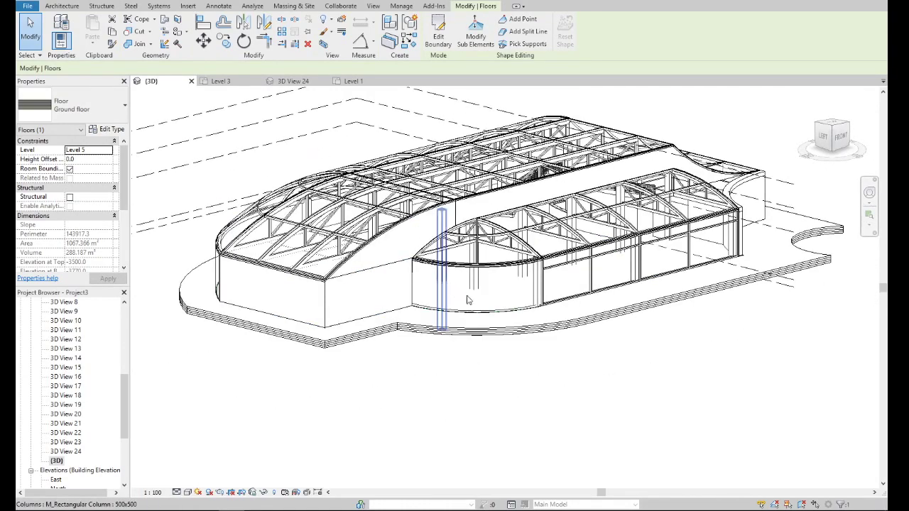
{"action": "scroll", "coordinate": [466, 304], "scroll_direction": "up", "scroll_amount": 4}
{"action": "scroll", "coordinate": [672, 315], "scroll_direction": "down", "scroll_amount": 5}
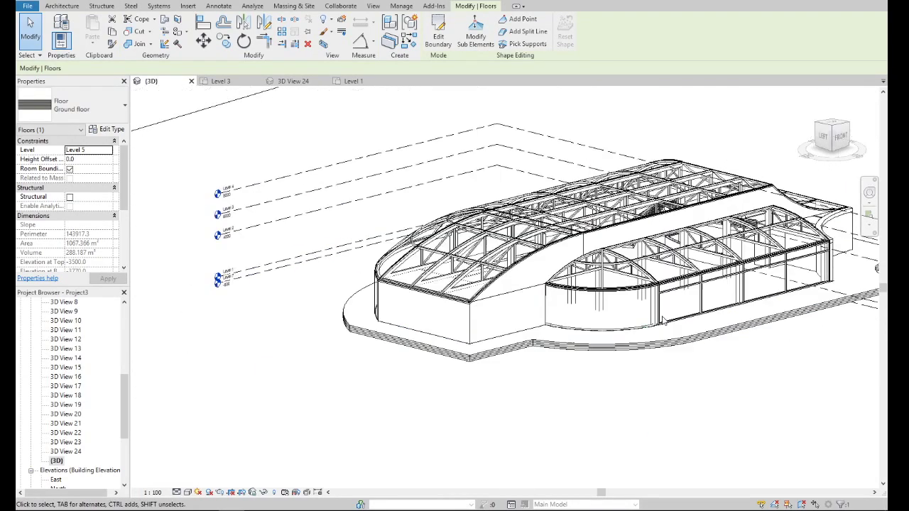
{"action": "scroll", "coordinate": [458, 281], "scroll_direction": "up", "scroll_amount": 4}
{"action": "scroll", "coordinate": [447, 235], "scroll_direction": "up", "scroll_amount": 2}
{"action": "scroll", "coordinate": [447, 235], "scroll_direction": "down", "scroll_amount": 4}
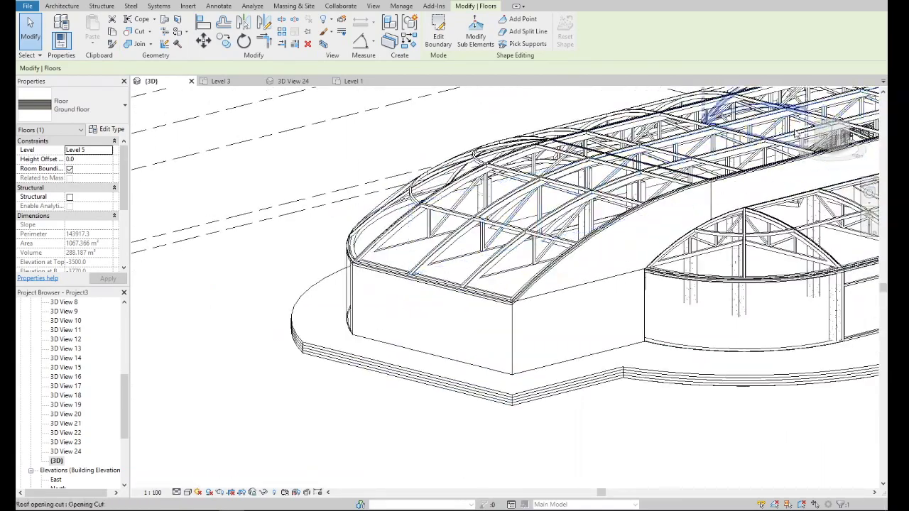
{"action": "middle_click_drag", "start_coordinate": [702, 213], "coordinate": [758, 335], "text": "shift"}
{"action": "scroll", "coordinate": [497, 238], "scroll_direction": "up", "scroll_amount": 3}
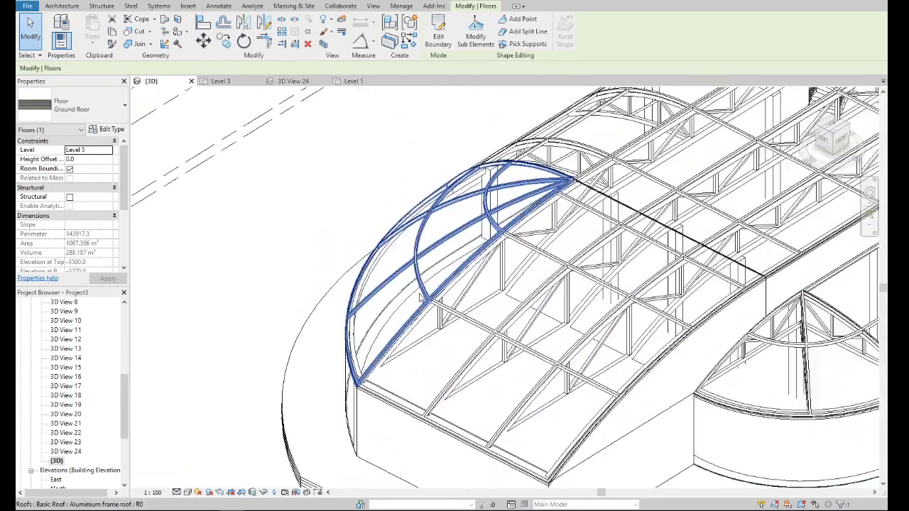
{"action": "scroll", "coordinate": [499, 236], "scroll_direction": "up", "scroll_amount": 3}
{"action": "scroll", "coordinate": [498, 236], "scroll_direction": "down", "scroll_amount": 4}
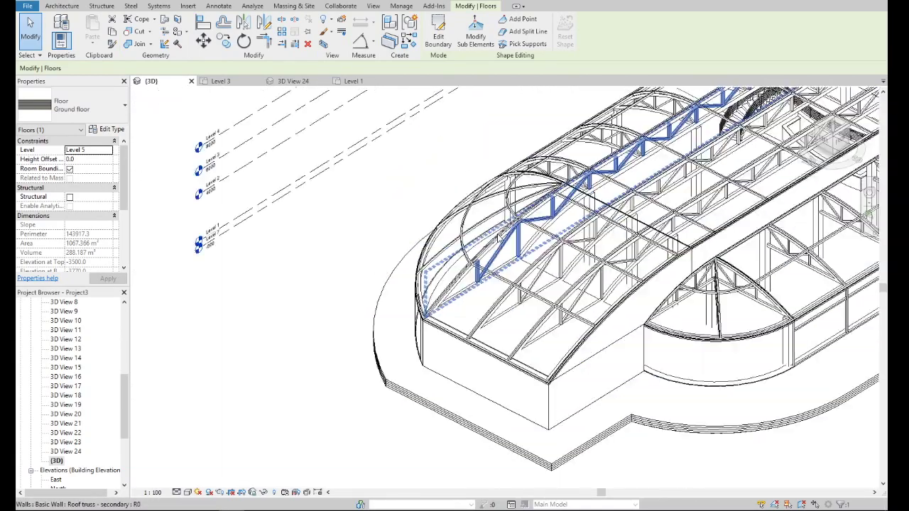
{"action": "scroll", "coordinate": [498, 237], "scroll_direction": "down", "scroll_amount": 1}
- Orbit the building to a front-right isometric angle
{"action": "left_click_drag", "start_coordinate": [832, 137], "coordinate": [837, 141]}
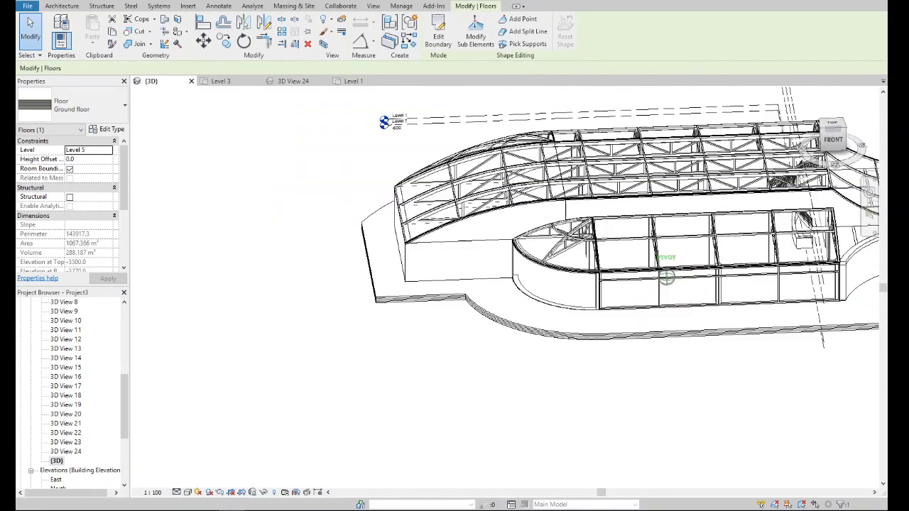
{"action": "scroll", "coordinate": [667, 284], "scroll_direction": "down", "scroll_amount": 3}
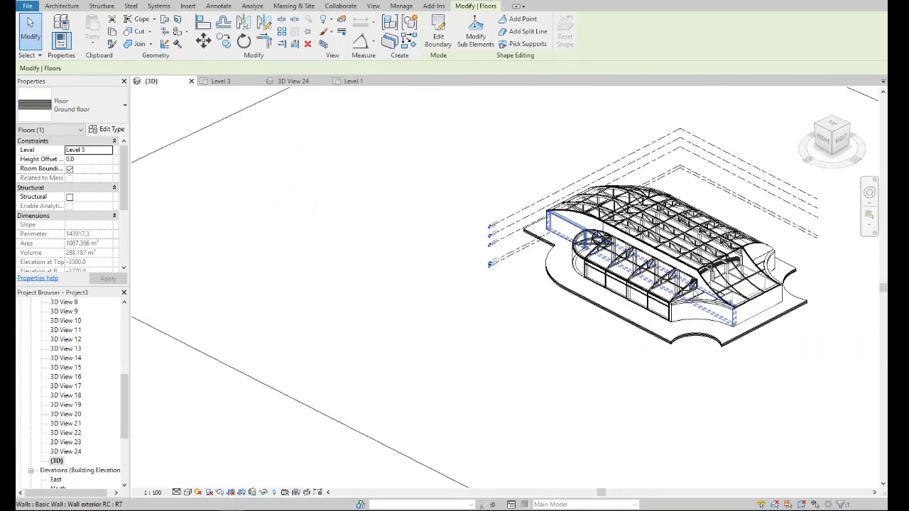
{"action": "scroll", "coordinate": [785, 280], "scroll_direction": "up", "scroll_amount": 4}
{"action": "scroll", "coordinate": [766, 270], "scroll_direction": "up", "scroll_amount": 2}
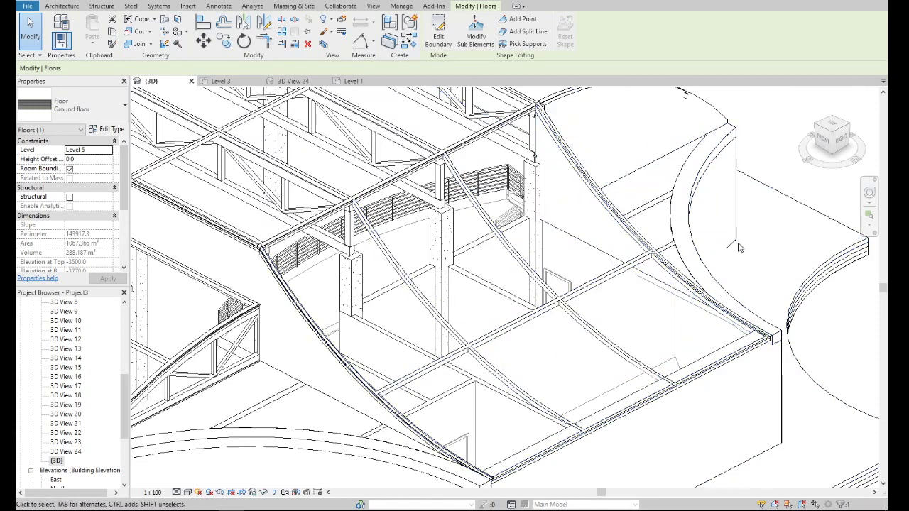
{"action": "scroll", "coordinate": [710, 256], "scroll_direction": "down", "scroll_amount": 4}
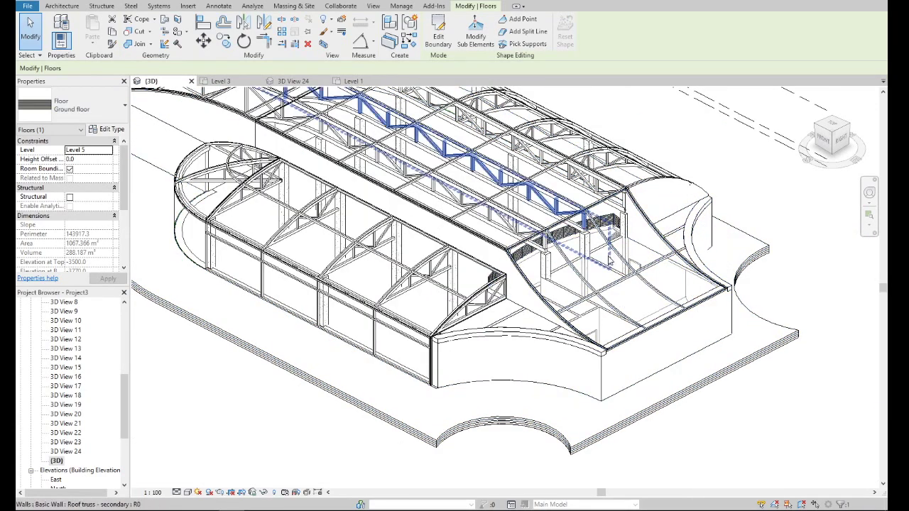
{"action": "scroll", "coordinate": [609, 263], "scroll_direction": "up", "scroll_amount": 2}
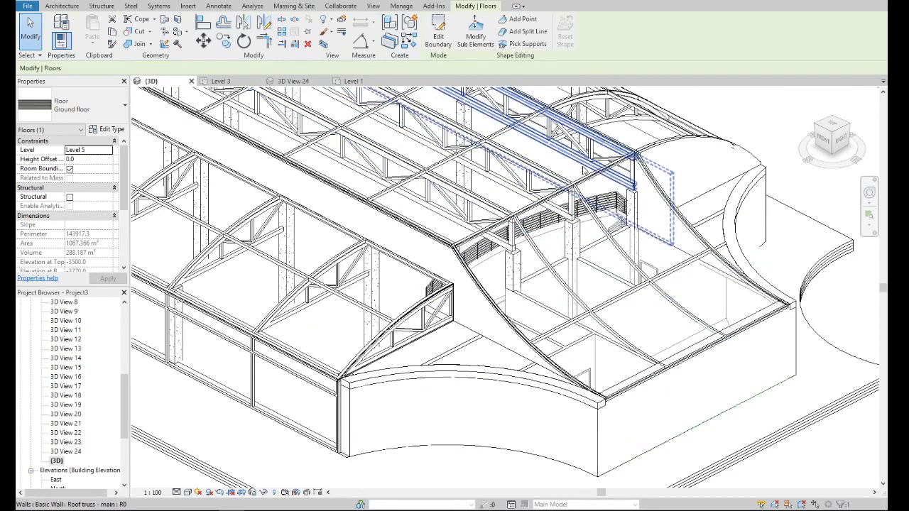
{"action": "scroll", "coordinate": [587, 171], "scroll_direction": "down", "scroll_amount": 5}
{"action": "middle_click_drag", "start_coordinate": [845, 138], "coordinate": [866, 133], "text": "shift"}
{"action": "middle_click_drag", "start_coordinate": [433, 284], "coordinate": [397, 213], "text": "shift"}
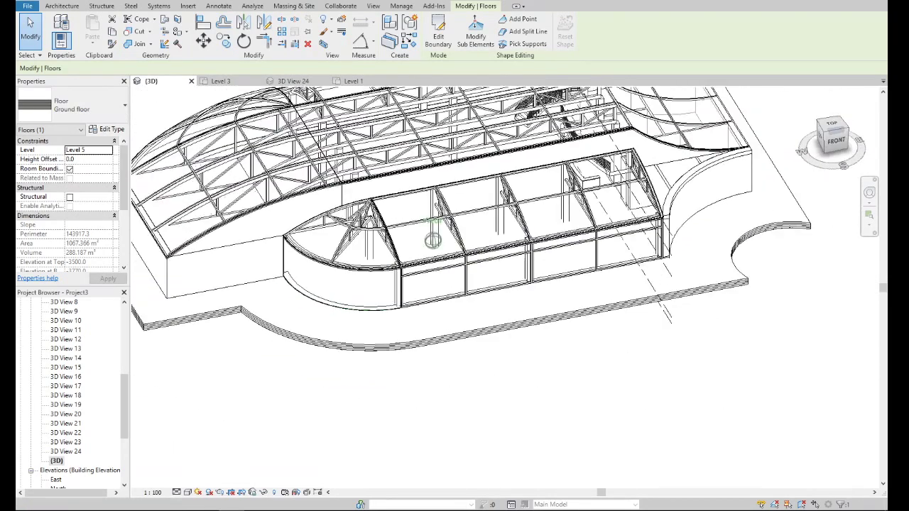
{"action": "left_click", "coordinate": [61, 6]}
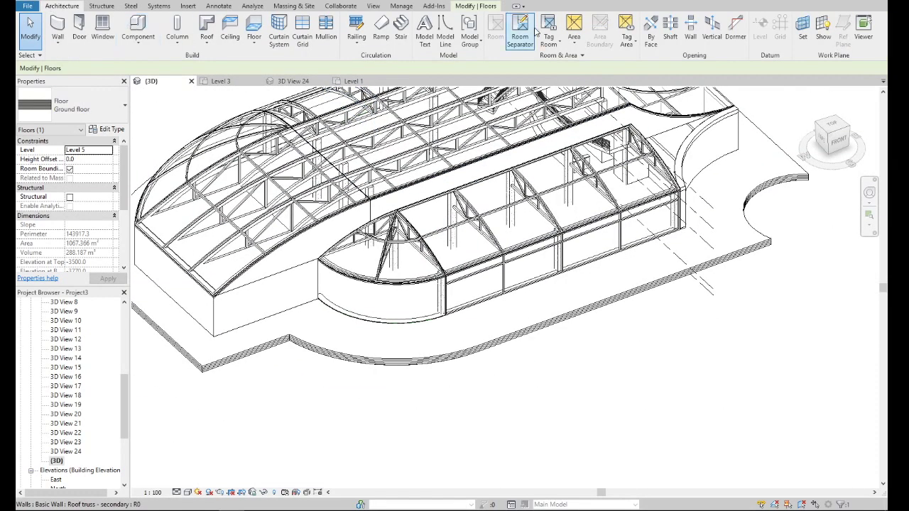
- Start a vertical opening on the floor above the stair and view it from the top
{"action": "left_click", "coordinate": [712, 32]}
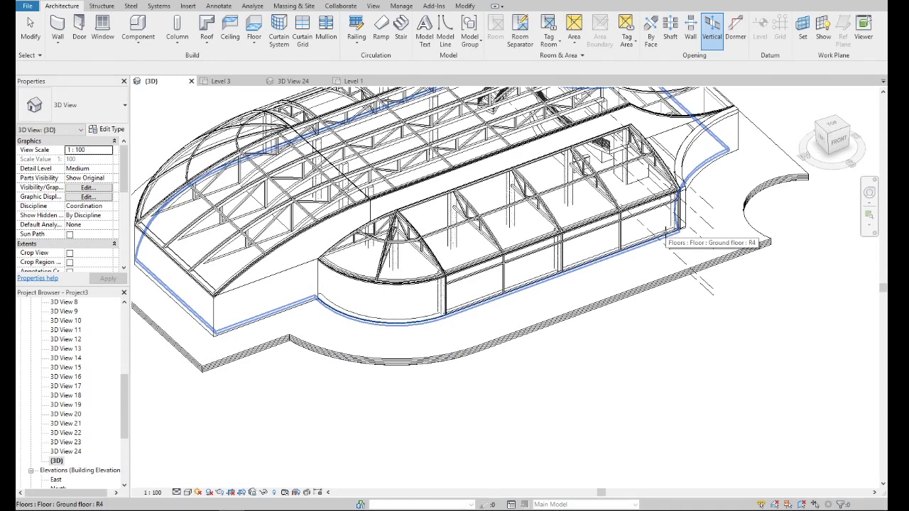
{"action": "left_click", "coordinate": [668, 238]}
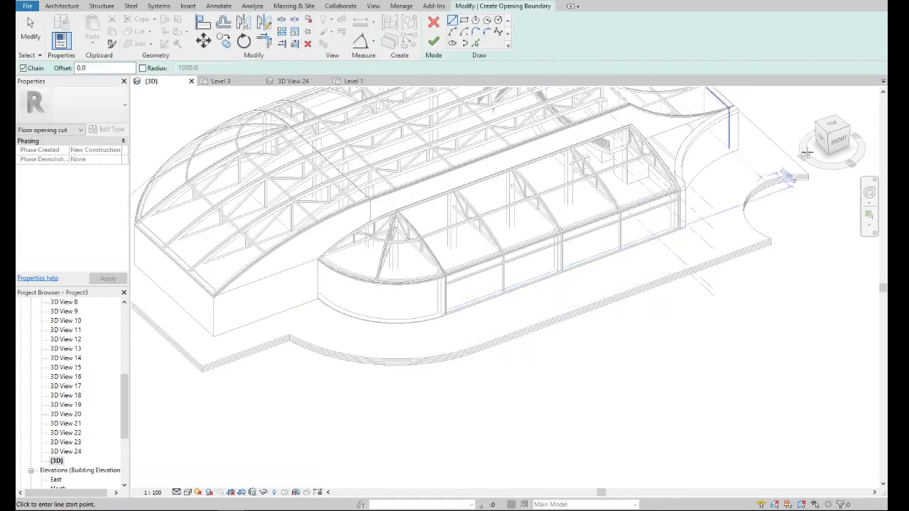
{"action": "left_click_drag", "start_coordinate": [827, 136], "coordinate": [813, 170]}
{"action": "left_click", "coordinate": [831, 130]}
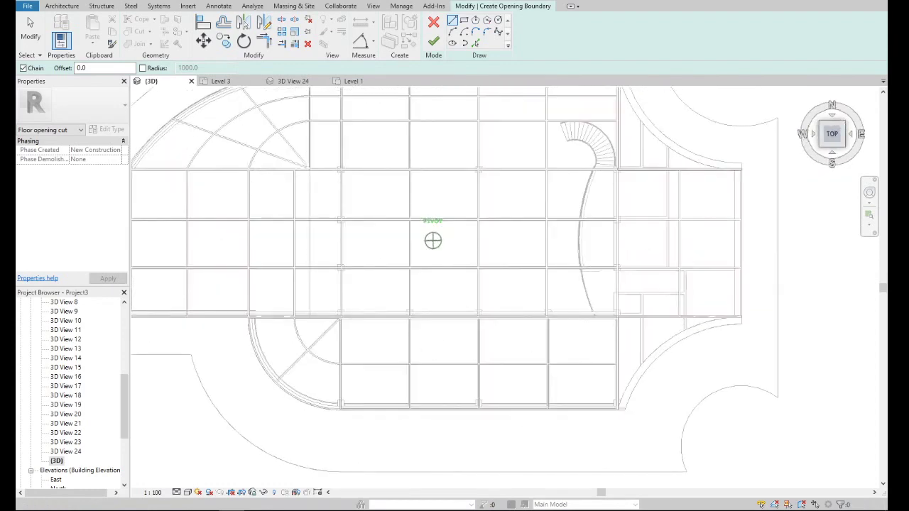
- Sketch a circular opening boundary with a 1500 radius over the stair
{"action": "left_click", "coordinate": [269, 433]}
{"action": "left_click", "coordinate": [498, 19]}
{"action": "scroll", "coordinate": [436, 263], "scroll_direction": "down", "scroll_amount": 2}
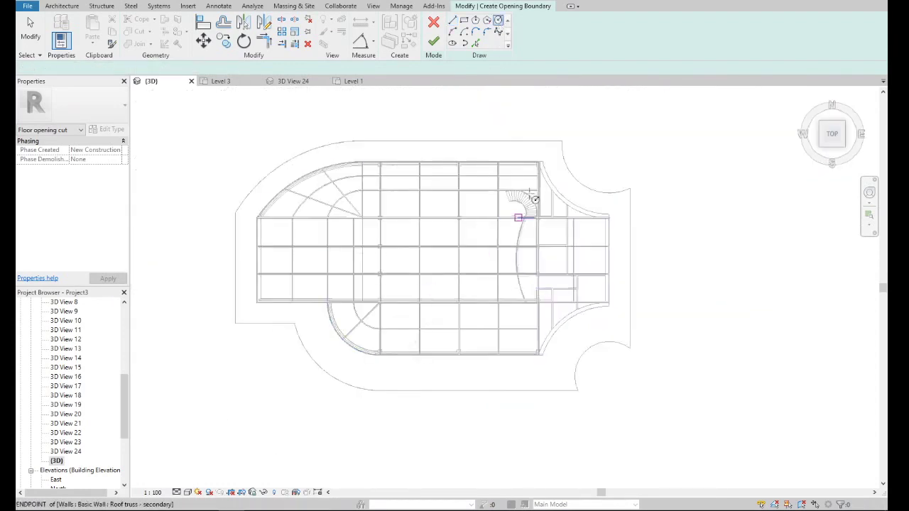
{"action": "scroll", "coordinate": [534, 199], "scroll_direction": "up", "scroll_amount": 2}
{"action": "scroll", "coordinate": [513, 172], "scroll_direction": "up", "scroll_amount": 2}
{"action": "scroll", "coordinate": [497, 189], "scroll_direction": "up", "scroll_amount": 2}
{"action": "scroll", "coordinate": [481, 213], "scroll_direction": "up", "scroll_amount": 2}
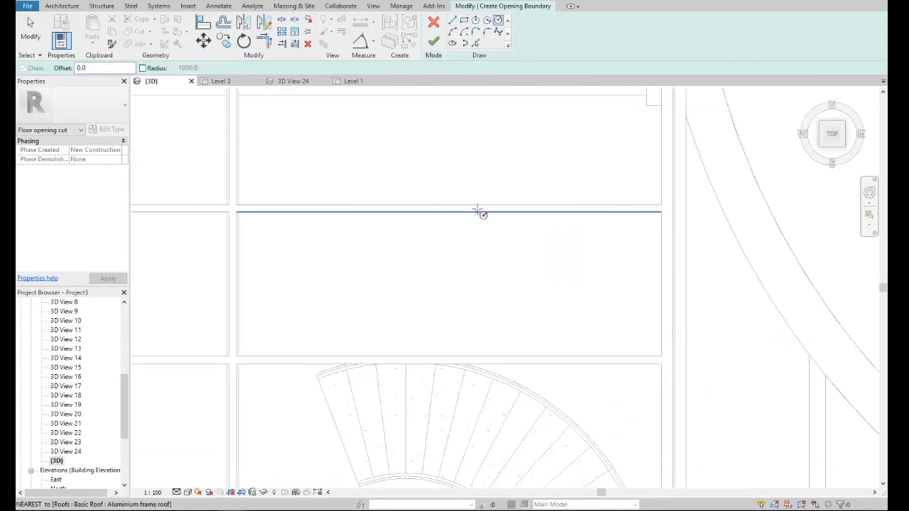
{"action": "left_click", "coordinate": [460, 212]}
{"action": "type", "text": "1500"}
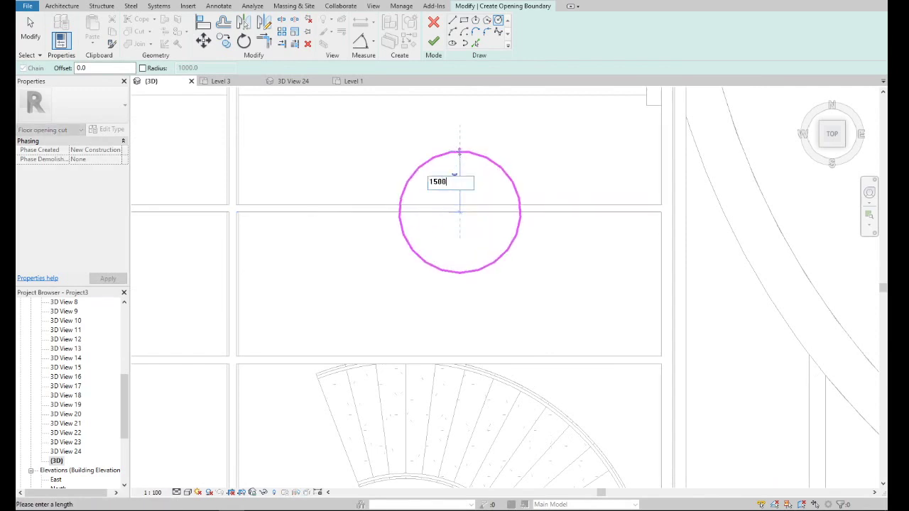
{"action": "key", "text": "Return"}
{"action": "scroll", "coordinate": [470, 244], "scroll_direction": "down", "scroll_amount": 2}
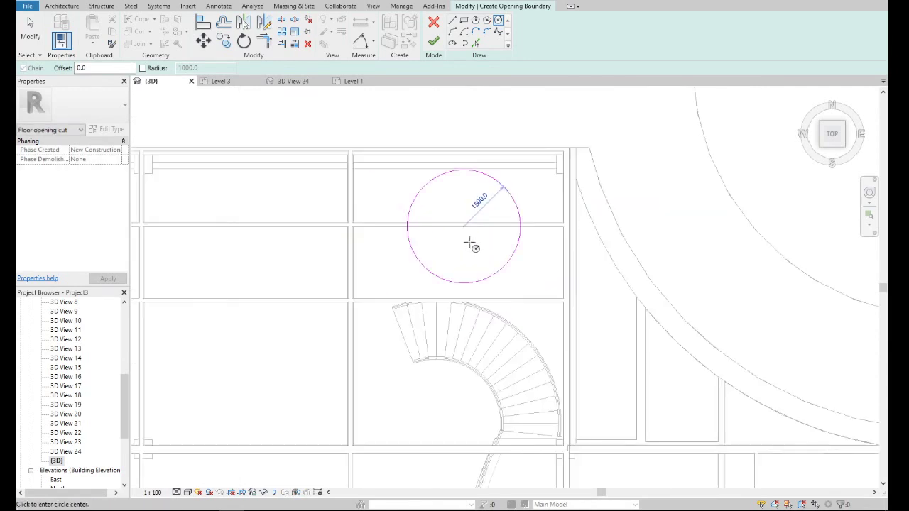
- Draw a short straight line upward from the top of the circle
{"action": "left_click", "coordinate": [453, 21]}
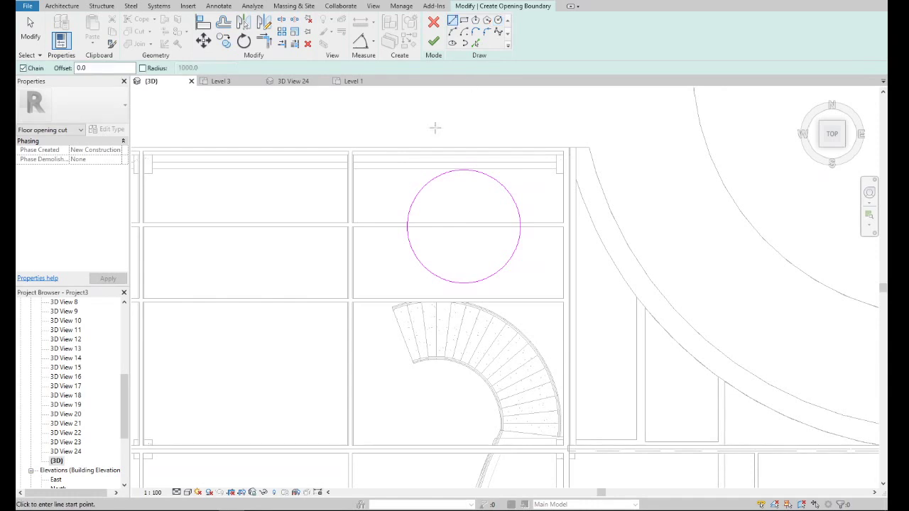
{"action": "scroll", "coordinate": [435, 128], "scroll_direction": "up", "scroll_amount": 2}
{"action": "left_click", "coordinate": [494, 213]}
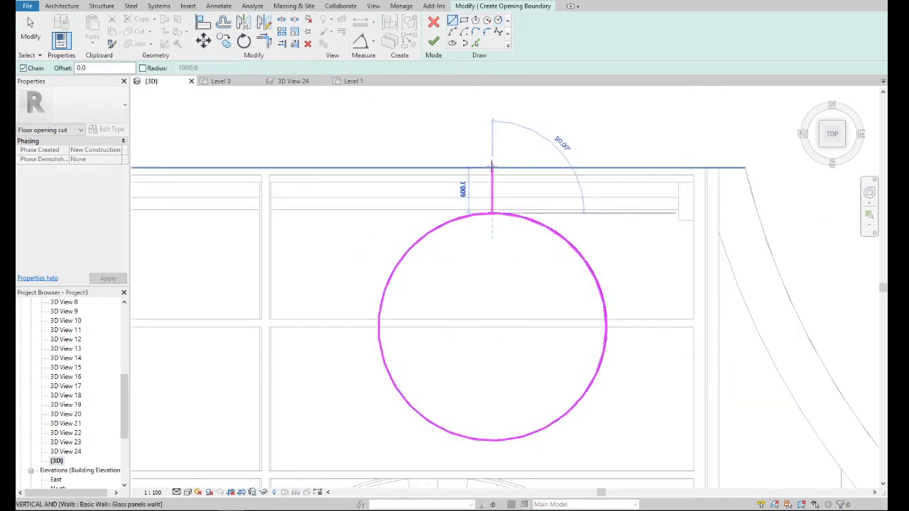
{"action": "left_click", "coordinate": [491, 166]}
{"action": "key", "text": "Escape"}
{"action": "scroll", "coordinate": [509, 221], "scroll_direction": "down", "scroll_amount": 2}
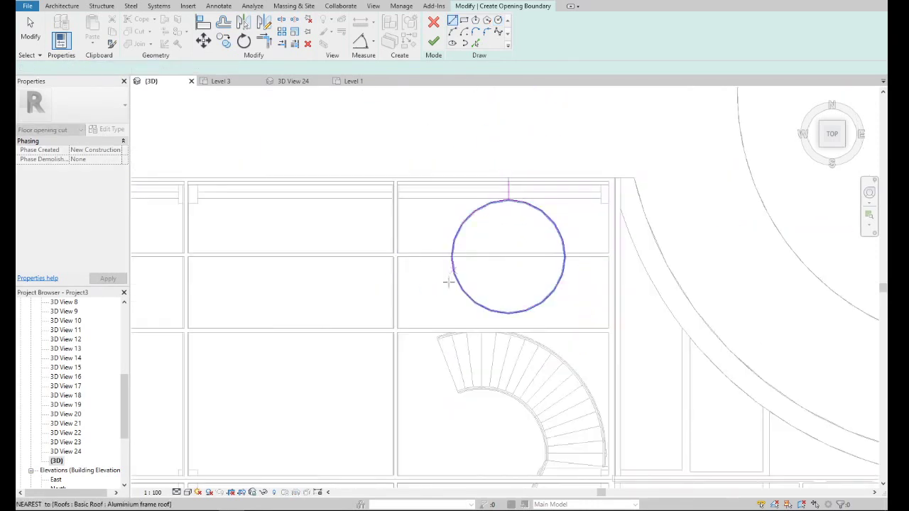
{"action": "scroll", "coordinate": [454, 277], "scroll_direction": "up", "scroll_amount": 1}
{"action": "key", "text": "Escape"}
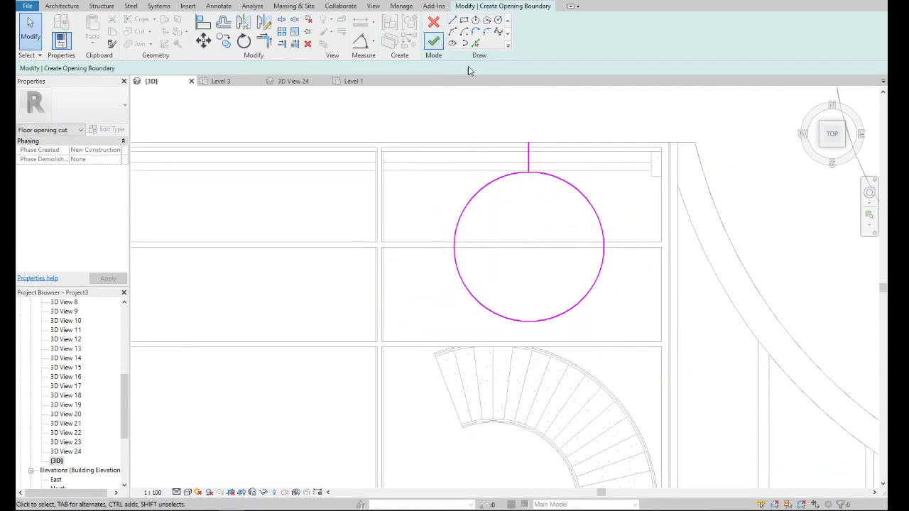
- Delete the stray short line and finish the opening sketch
{"action": "left_click", "coordinate": [529, 164]}
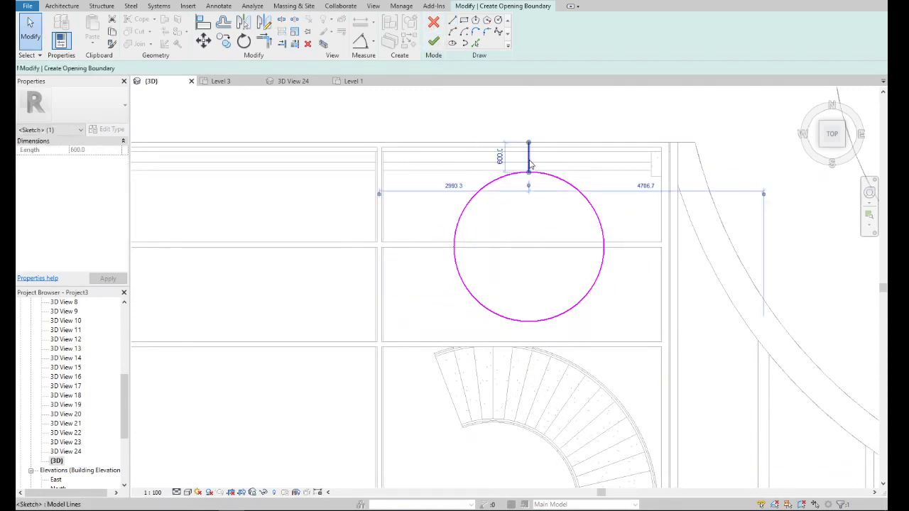
{"action": "key", "text": "Delete"}
{"action": "left_click", "coordinate": [434, 41]}
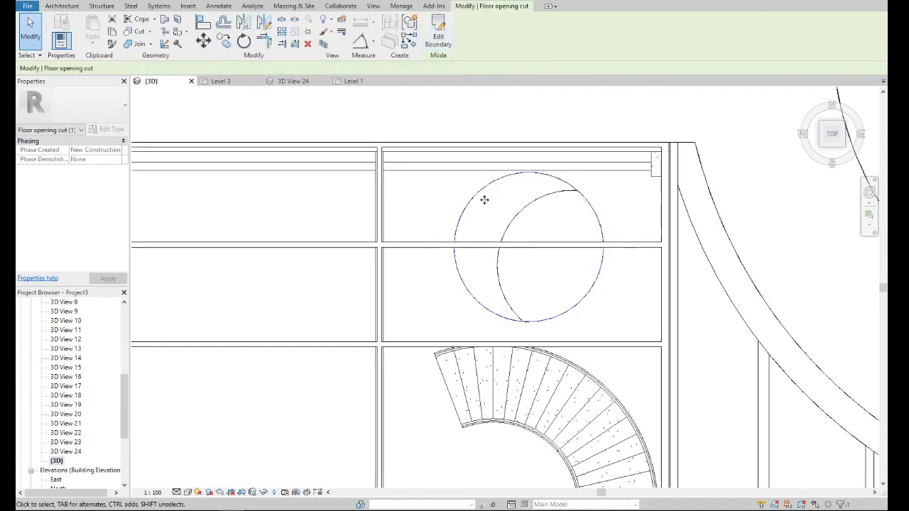
- Delete the circular hole from the Level 5 floor's boundary and finish the edit
{"action": "scroll", "coordinate": [517, 228], "scroll_direction": "down", "scroll_amount": 1}
{"action": "double_click", "coordinate": [517, 227]}
{"action": "left_click", "coordinate": [513, 225]}
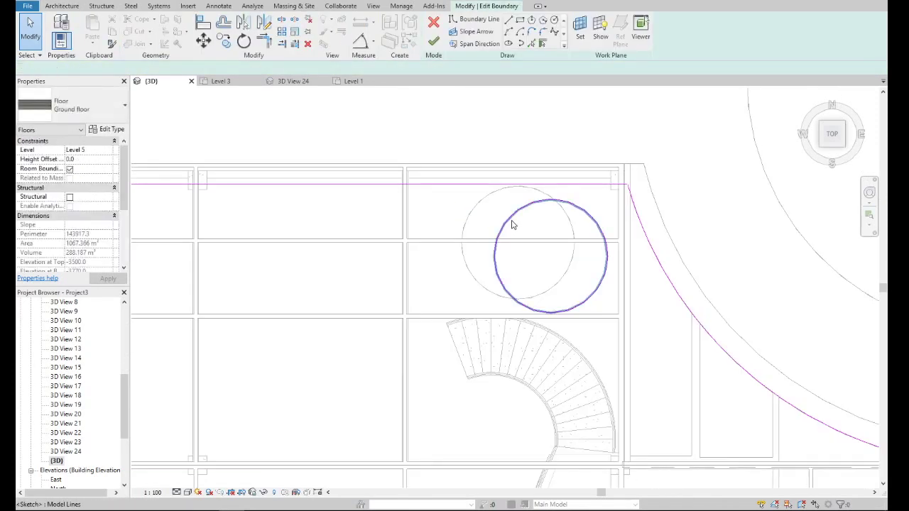
{"action": "key", "text": "Delete"}
{"action": "left_click", "coordinate": [433, 43]}
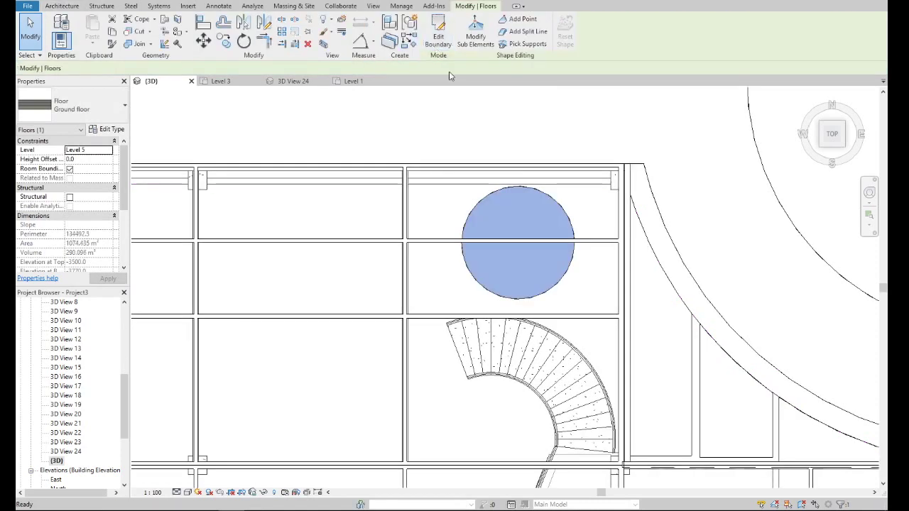
- Reopen the opening cut's boundary, check it in a tilted view, and finish
{"action": "scroll", "coordinate": [540, 212], "scroll_direction": "down", "scroll_amount": 2}
{"action": "double_click", "coordinate": [550, 195]}
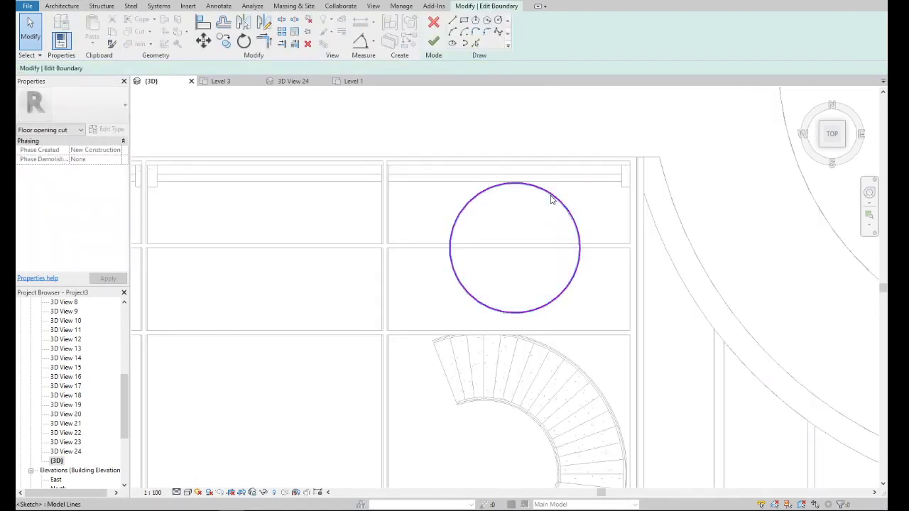
{"action": "scroll", "coordinate": [535, 217], "scroll_direction": "up", "scroll_amount": 2}
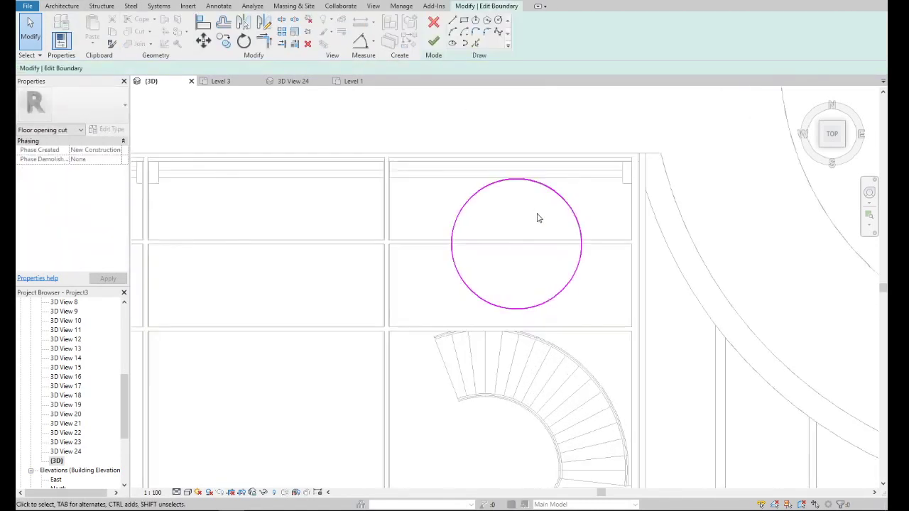
{"action": "left_click_drag", "start_coordinate": [849, 134], "coordinate": [751, 162]}
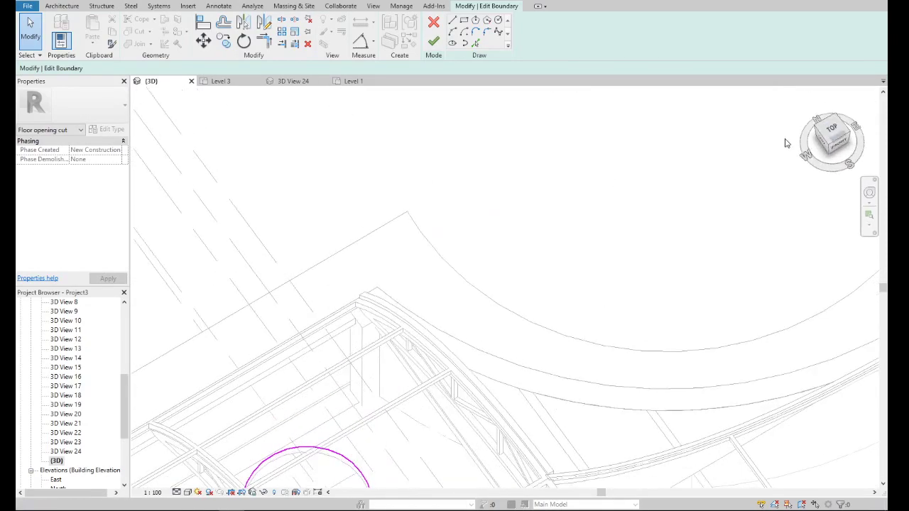
{"action": "scroll", "coordinate": [634, 290], "scroll_direction": "up", "scroll_amount": 3}
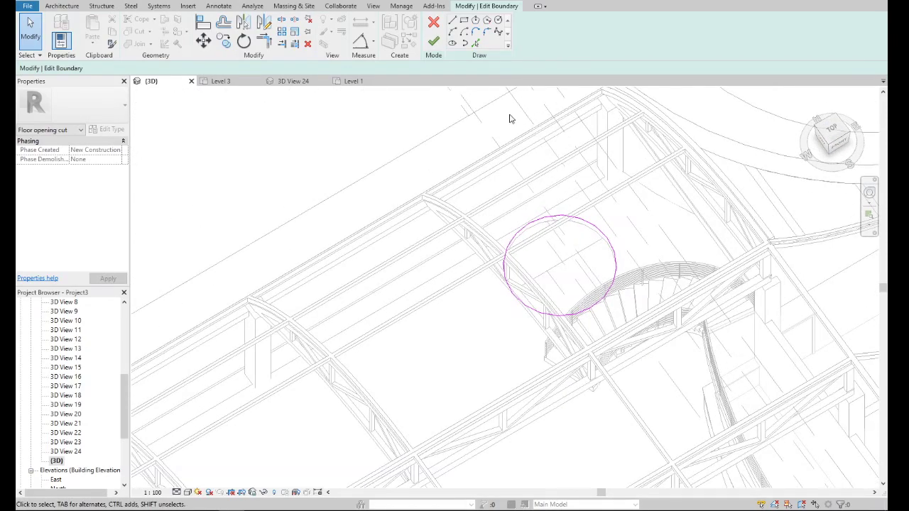
{"action": "left_click", "coordinate": [435, 44]}
- Orbit lower to check the stair under the opening, then pick the Level 5 plan
{"action": "scroll", "coordinate": [568, 234], "scroll_direction": "up", "scroll_amount": 2}
{"action": "scroll", "coordinate": [560, 263], "scroll_direction": "up", "scroll_amount": 2}
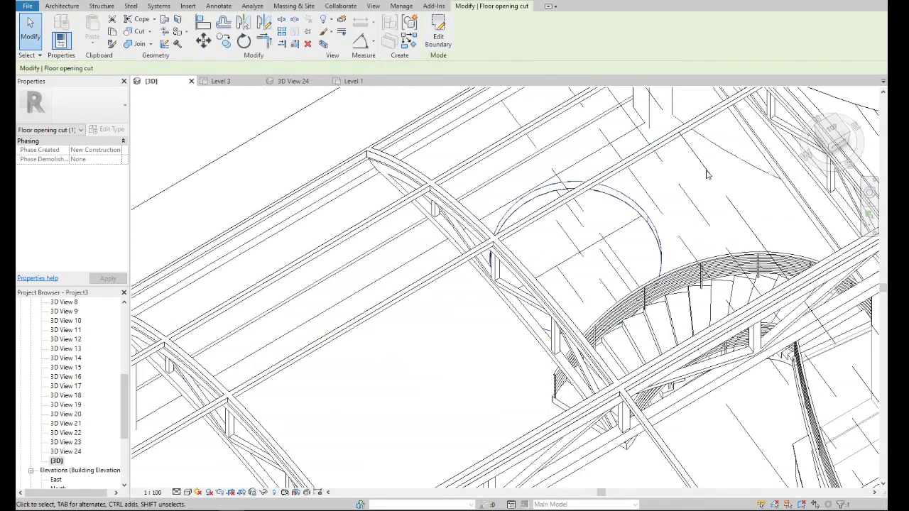
{"action": "scroll", "coordinate": [706, 174], "scroll_direction": "down", "scroll_amount": 2}
{"action": "mouse_move", "coordinate": [843, 138]}
{"action": "left_mouse_down"}
{"action": "mouse_move", "coordinate": [846, 115]}
{"action": "mouse_move", "coordinate": [829, 142]}
{"action": "left_mouse_up"}
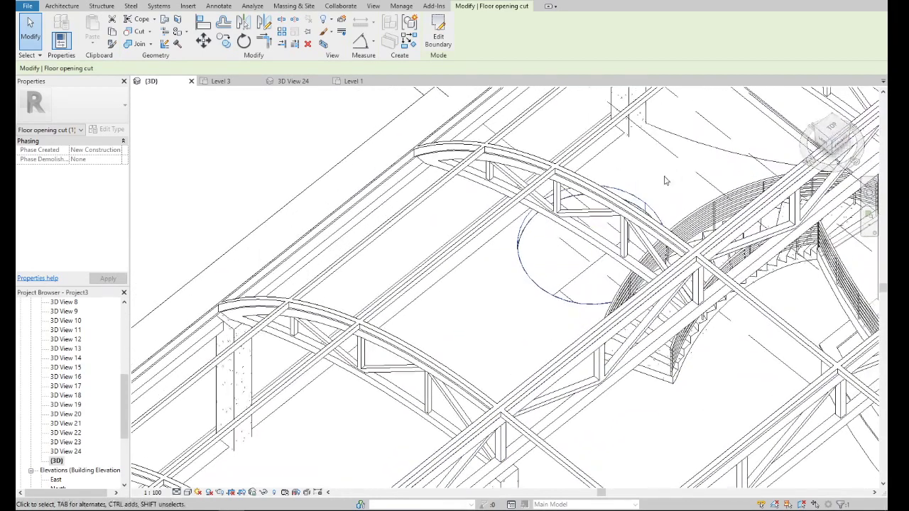
{"action": "key", "text": "Escape"}
{"action": "left_click_drag", "start_coordinate": [124, 418], "coordinate": [122, 337]}
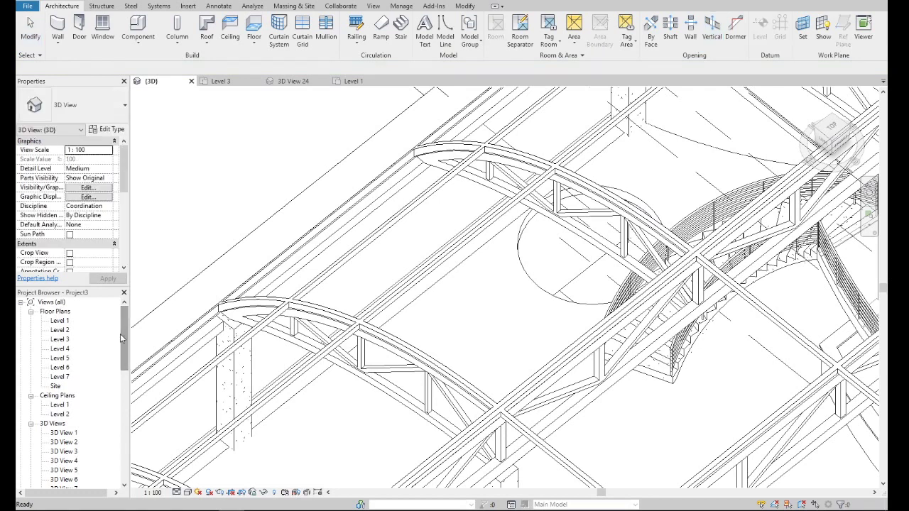
{"action": "left_click", "coordinate": [61, 358]}
- Open the Level 5 floor plan and then the East elevation
{"action": "double_click", "coordinate": [60, 359]}
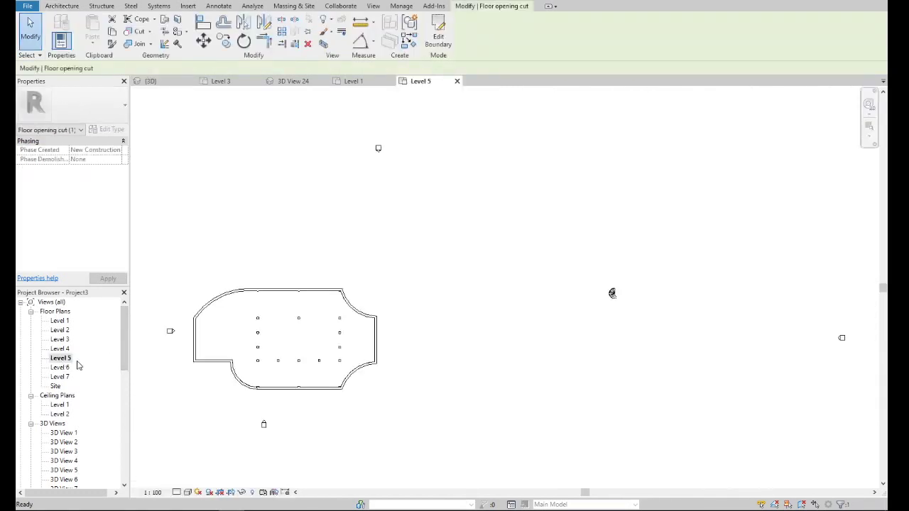
{"action": "scroll", "coordinate": [71, 448], "scroll_direction": "down", "scroll_amount": 3}
{"action": "scroll", "coordinate": [71, 447], "scroll_direction": "down", "scroll_amount": 4}
{"action": "scroll", "coordinate": [71, 447], "scroll_direction": "down", "scroll_amount": 2}
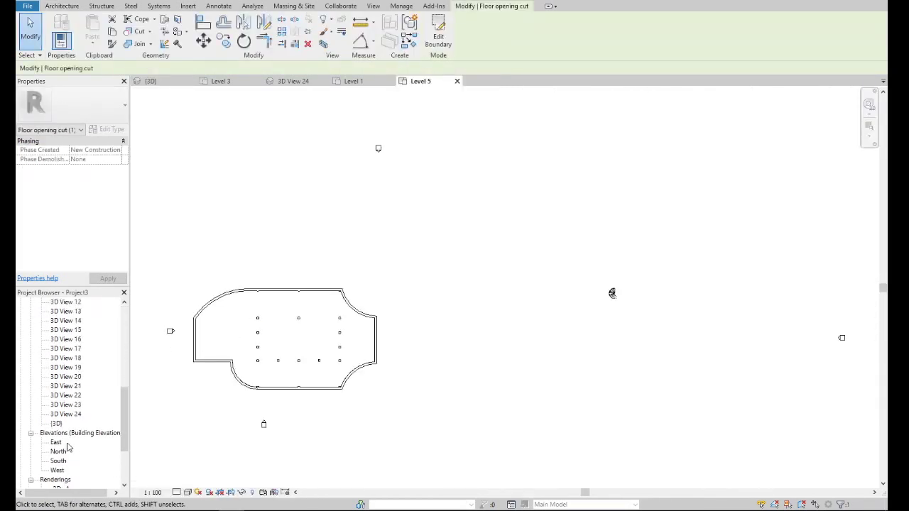
{"action": "left_click", "coordinate": [56, 442]}
{"action": "double_click", "coordinate": [56, 443]}
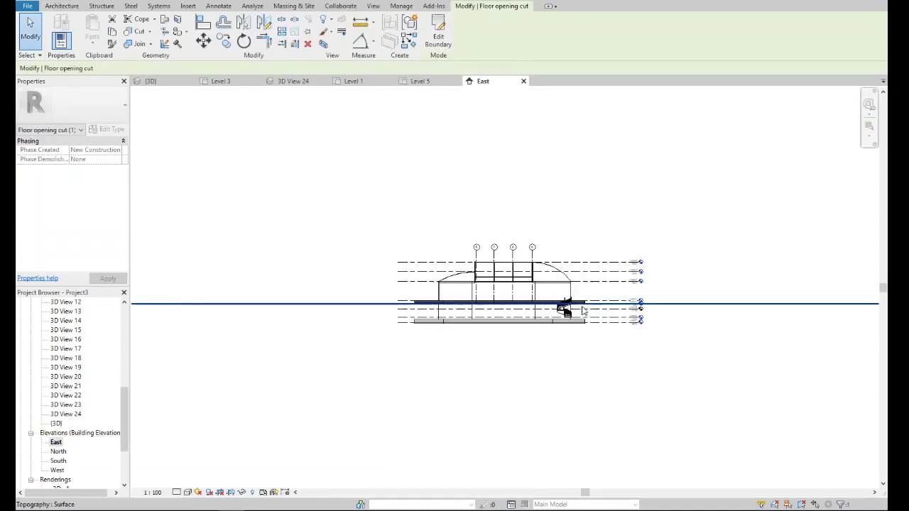
- Delete the upper spiral stair flight in the East elevation
{"action": "scroll", "coordinate": [594, 318], "scroll_direction": "up", "scroll_amount": 3}
{"action": "scroll", "coordinate": [501, 331], "scroll_direction": "up", "scroll_amount": 2}
{"action": "scroll", "coordinate": [454, 358], "scroll_direction": "up", "scroll_amount": 2}
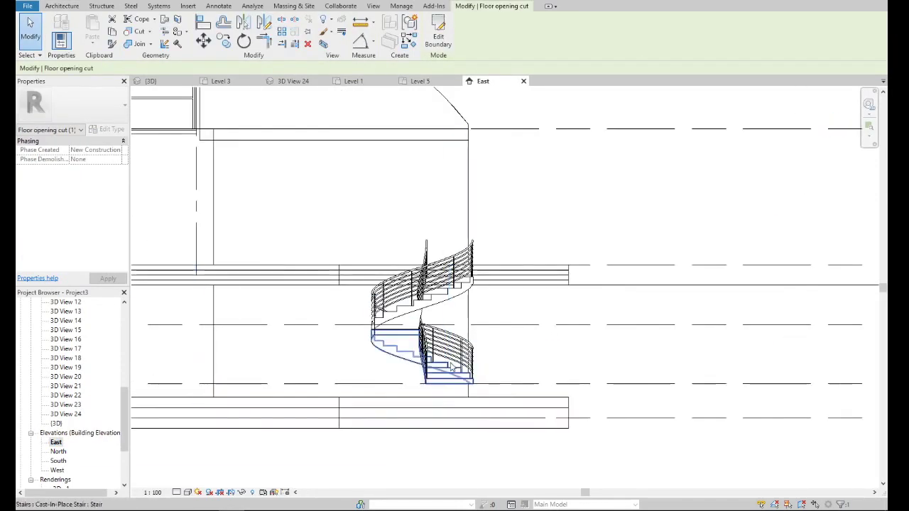
{"action": "scroll", "coordinate": [452, 367], "scroll_direction": "up", "scroll_amount": 2}
{"action": "scroll", "coordinate": [451, 367], "scroll_direction": "down", "scroll_amount": 2}
{"action": "scroll", "coordinate": [384, 330], "scroll_direction": "down", "scroll_amount": 3}
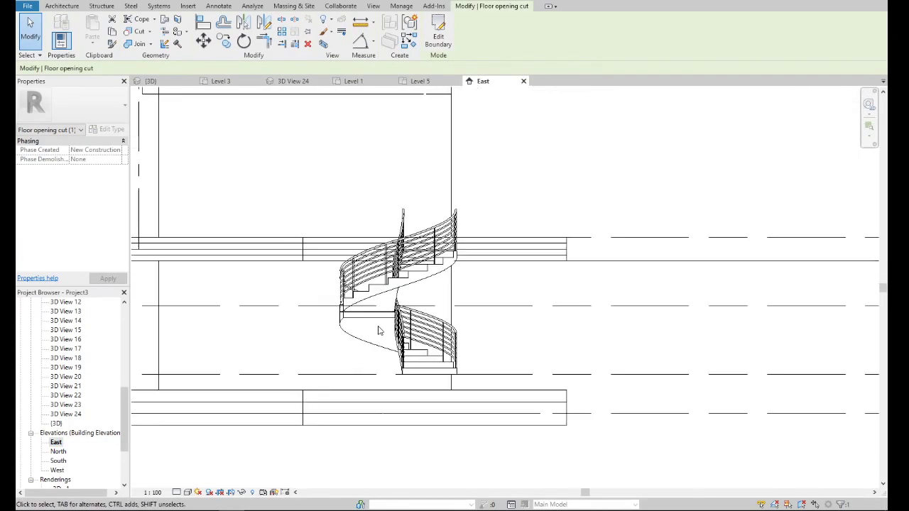
{"action": "left_click", "coordinate": [406, 285]}
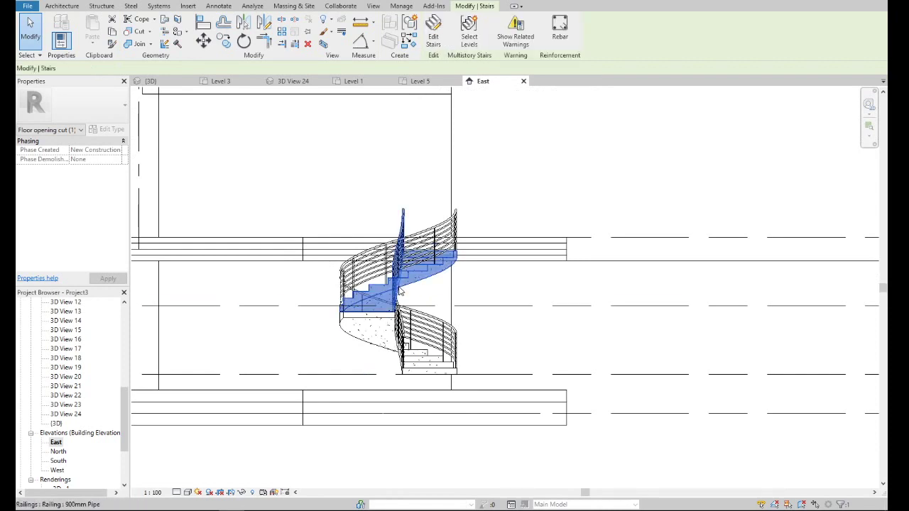
{"action": "key", "text": "Delete"}
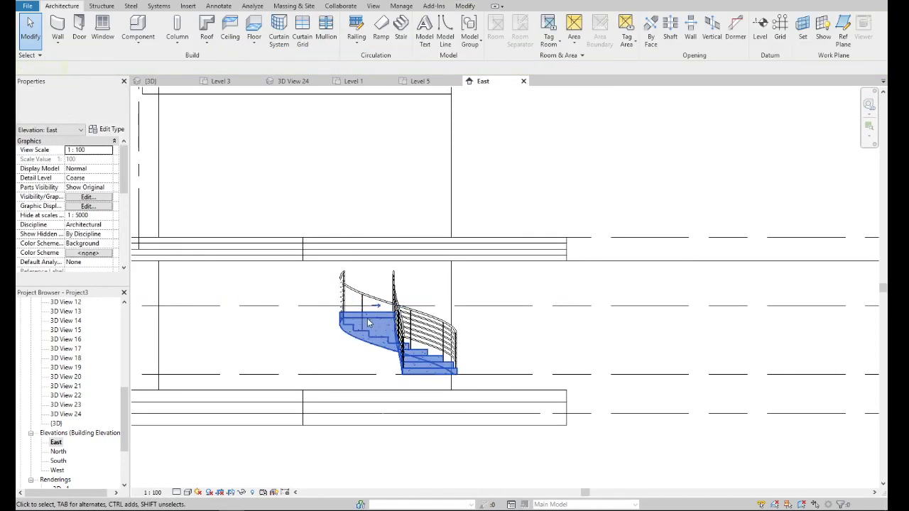
- Reopen the Level 5 floor plan and return to the East elevation
{"action": "scroll", "coordinate": [560, 313], "scroll_direction": "down", "scroll_amount": 5}
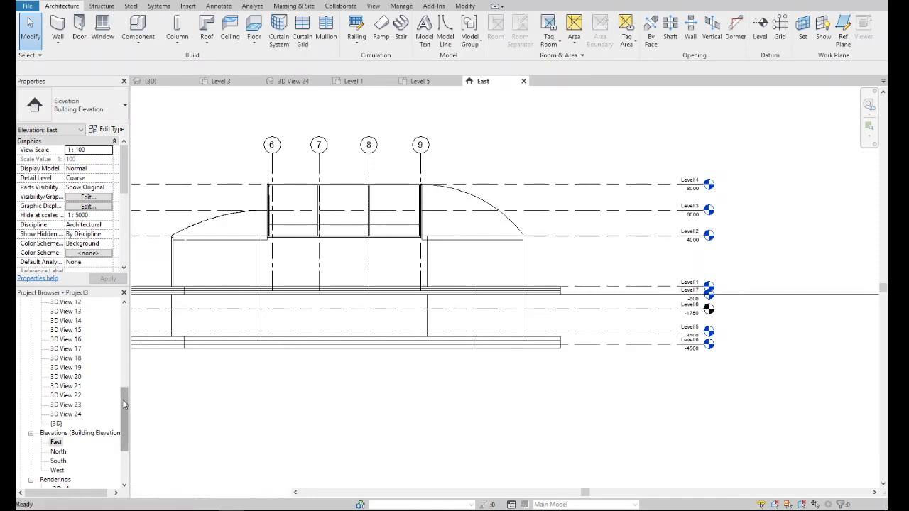
{"action": "left_click_drag", "start_coordinate": [124, 402], "coordinate": [123, 321]}
{"action": "double_click", "coordinate": [64, 358]}
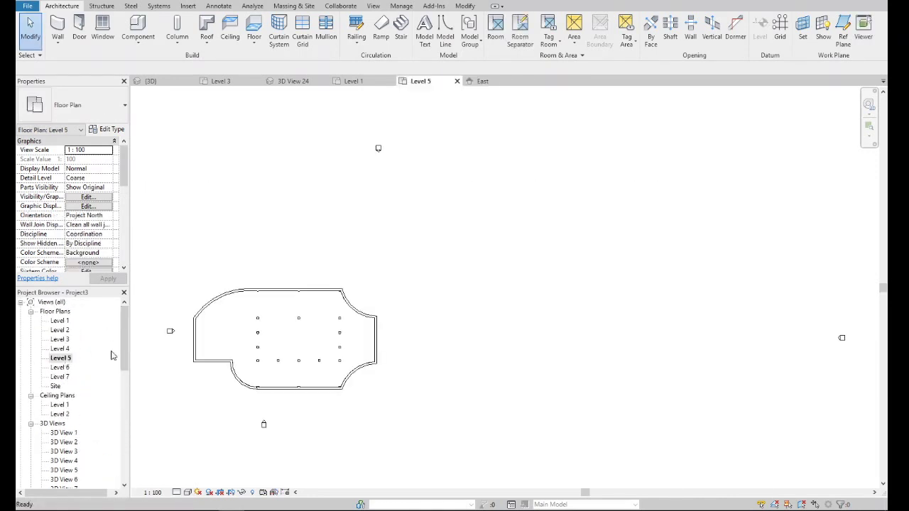
{"action": "scroll", "coordinate": [74, 426], "scroll_direction": "down", "scroll_amount": 4}
{"action": "scroll", "coordinate": [74, 445], "scroll_direction": "down", "scroll_amount": 4}
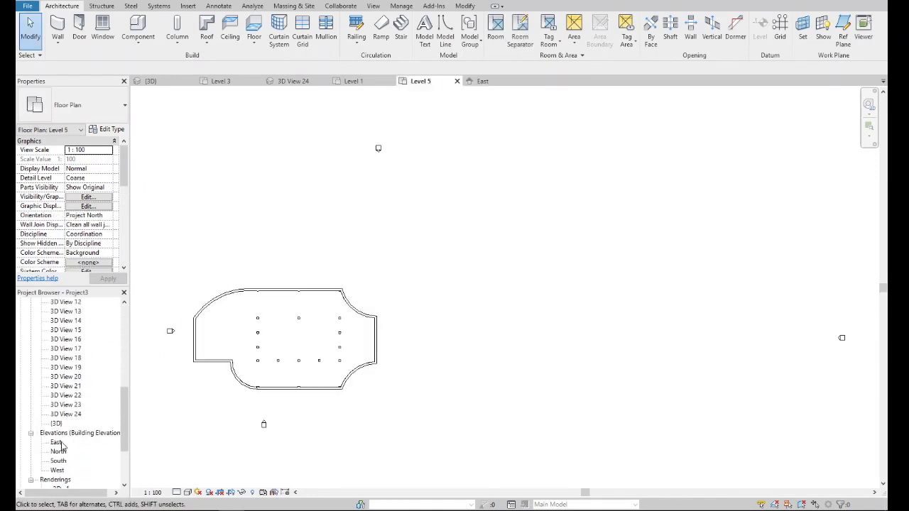
{"action": "double_click", "coordinate": [59, 442]}
{"action": "scroll", "coordinate": [696, 342], "scroll_direction": "up", "scroll_amount": 2}
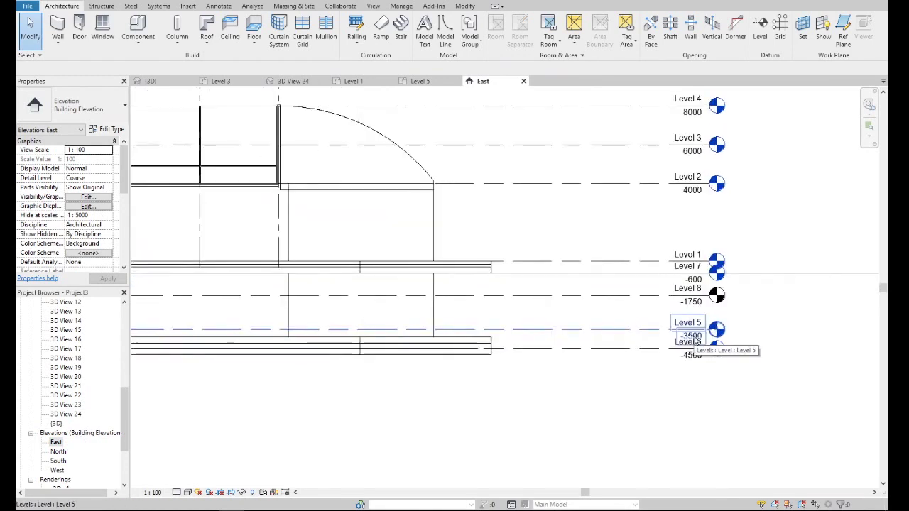
{"action": "scroll", "coordinate": [696, 342], "scroll_direction": "down", "scroll_amount": 3}
{"action": "scroll", "coordinate": [403, 322], "scroll_direction": "up", "scroll_amount": 2}
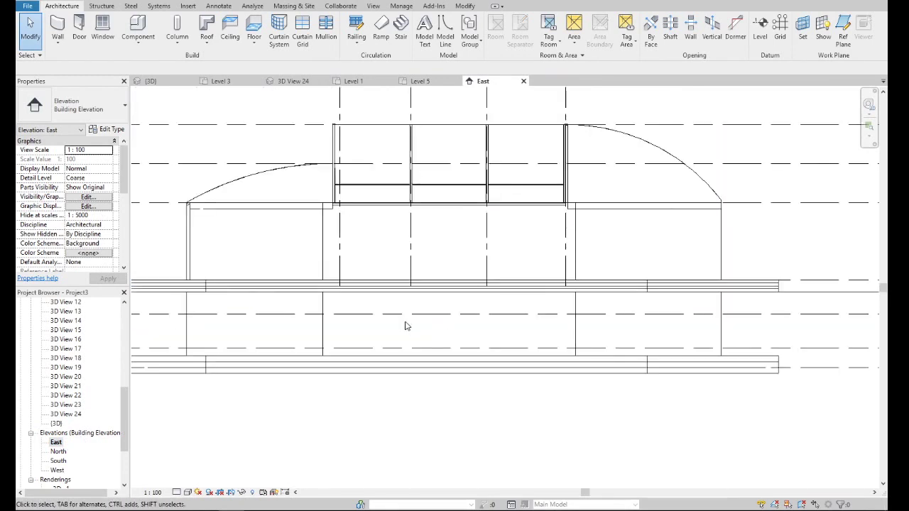
{"action": "scroll", "coordinate": [493, 379], "scroll_direction": "down", "scroll_amount": 1}
- Nudge the ground pad upward, then open the default {3D} view and orbit it
{"action": "left_click", "coordinate": [500, 378]}
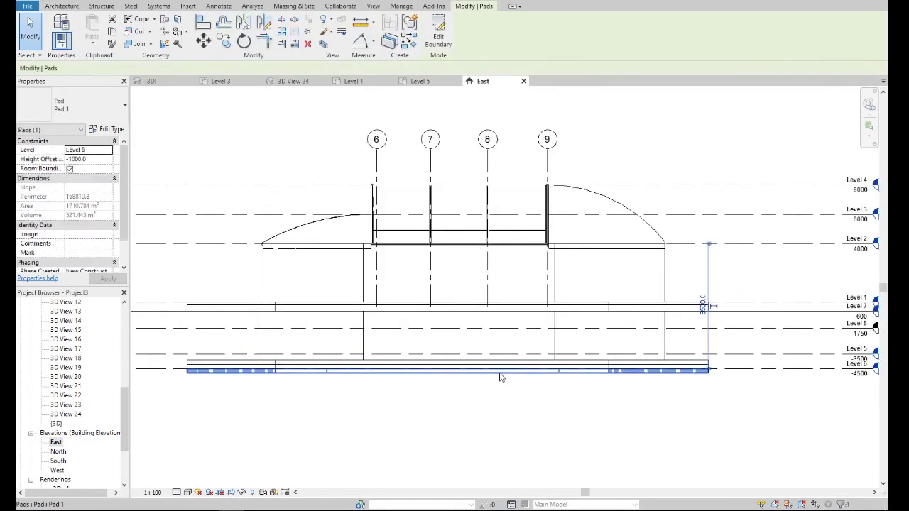
{"action": "key", "text": "Up"}
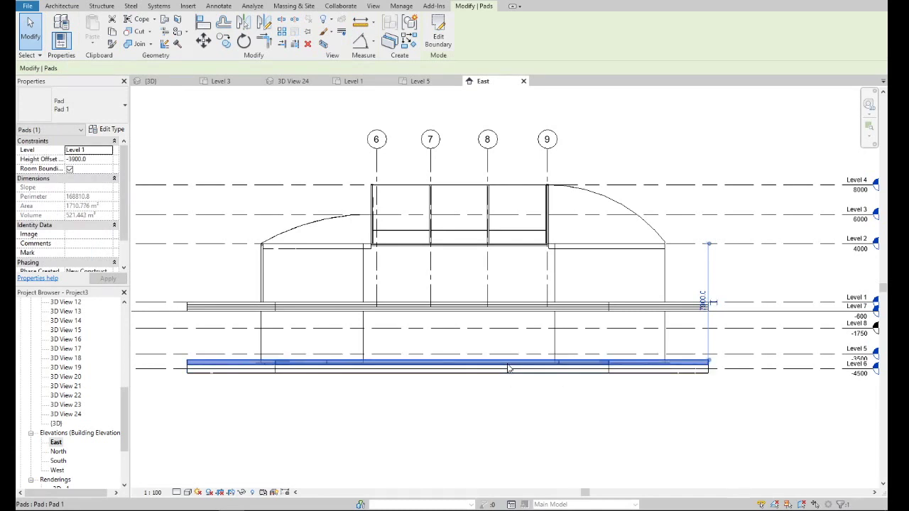
{"action": "key", "text": "Escape"}
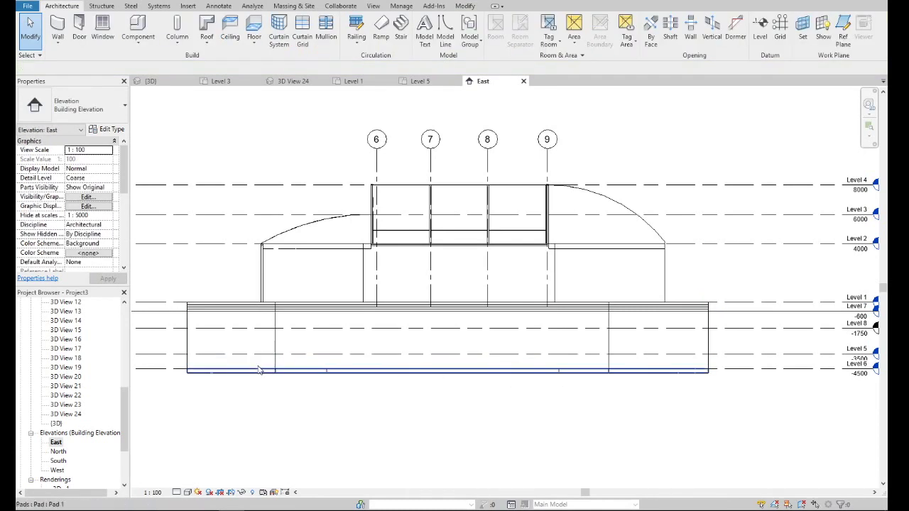
{"action": "scroll", "coordinate": [355, 369], "scroll_direction": "down", "scroll_amount": 1}
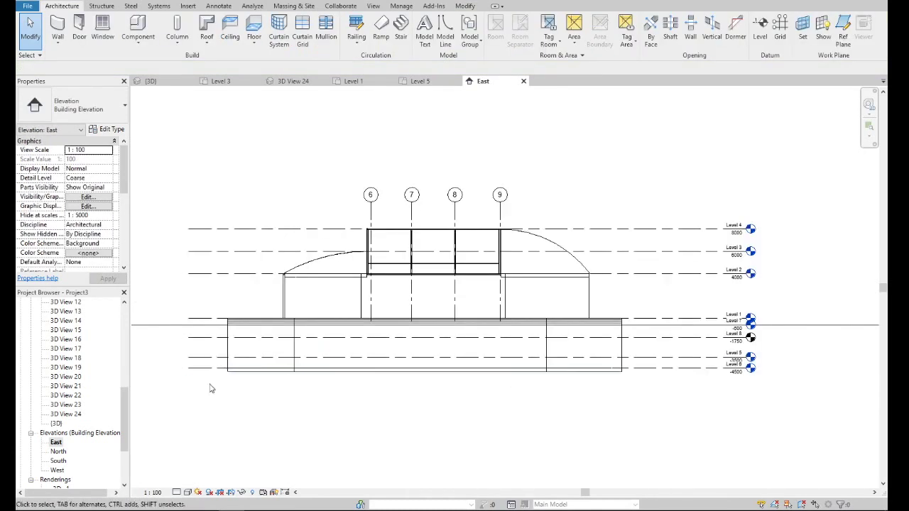
{"action": "double_click", "coordinate": [56, 423]}
{"action": "mouse_move", "coordinate": [830, 138]}
{"action": "left_mouse_down"}
{"action": "mouse_move", "coordinate": [828, 169]}
{"action": "mouse_move", "coordinate": [829, 135]}
{"action": "left_mouse_up"}
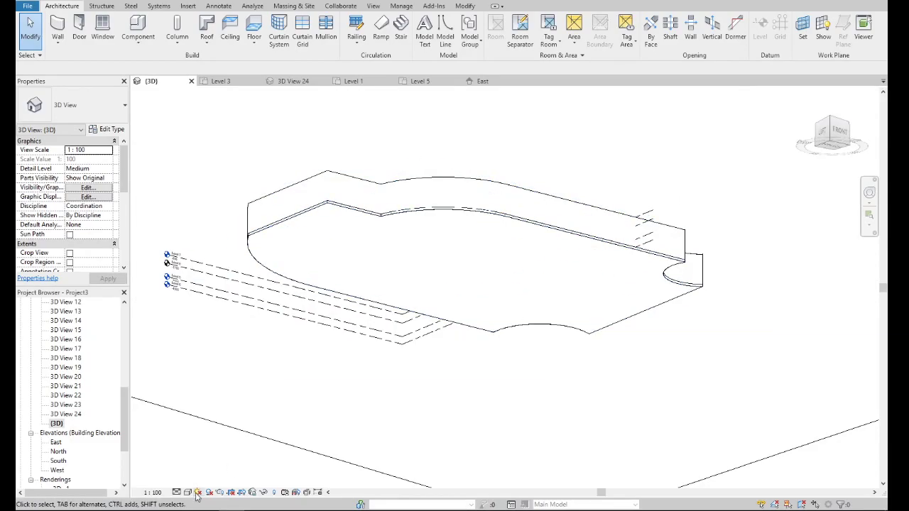
- Switch the {3D} view to Wireframe and turn it with the ViewCube
{"action": "left_click", "coordinate": [188, 492]}
{"action": "left_click", "coordinate": [209, 429]}
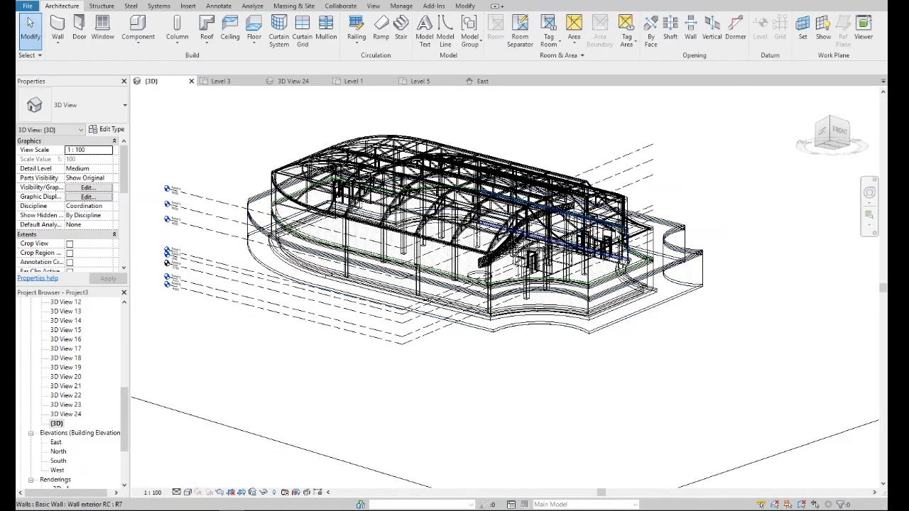
{"action": "scroll", "coordinate": [609, 298], "scroll_direction": "up", "scroll_amount": 3}
{"action": "scroll", "coordinate": [674, 376], "scroll_direction": "up", "scroll_amount": 1}
{"action": "scroll", "coordinate": [675, 376], "scroll_direction": "down", "scroll_amount": 5}
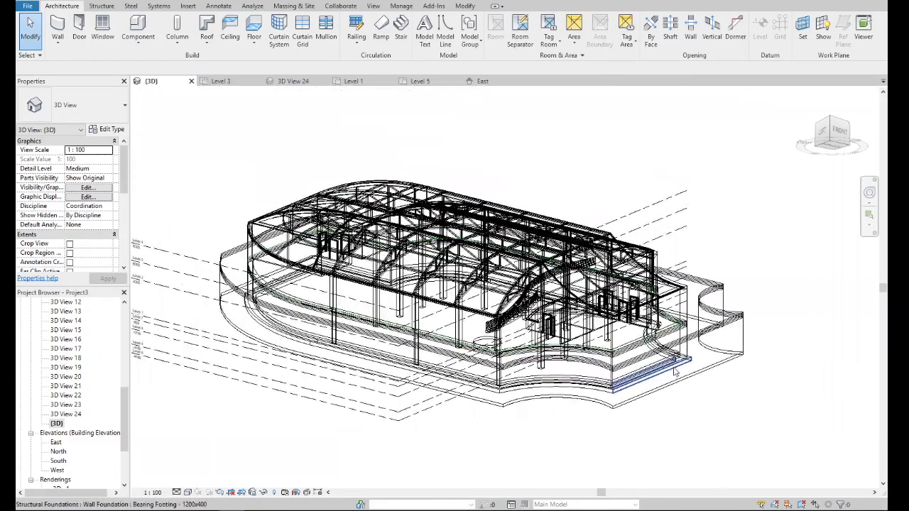
{"action": "left_click", "coordinate": [829, 138]}
{"action": "left_click", "coordinate": [823, 138]}
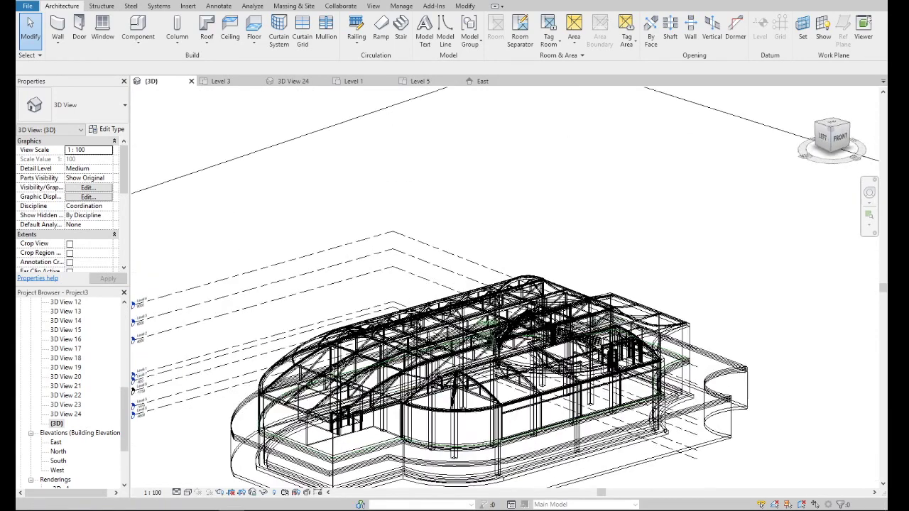
{"action": "scroll", "coordinate": [396, 154], "scroll_direction": "down", "scroll_amount": 3}
- Delete the topography plane, switch to Hidden Line, and orbit to see the floor underside
{"action": "left_click", "coordinate": [391, 160]}
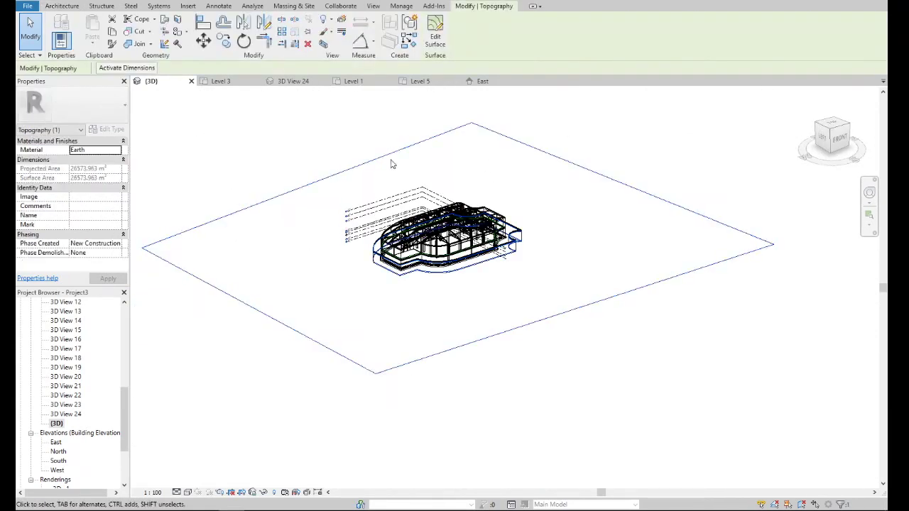
{"action": "key", "text": "Delete"}
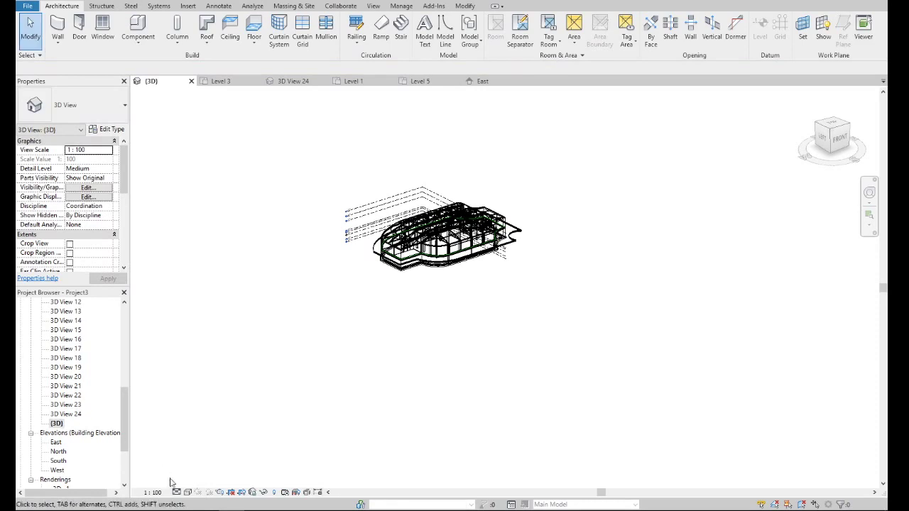
{"action": "left_click", "coordinate": [188, 492]}
{"action": "left_click", "coordinate": [281, 439]}
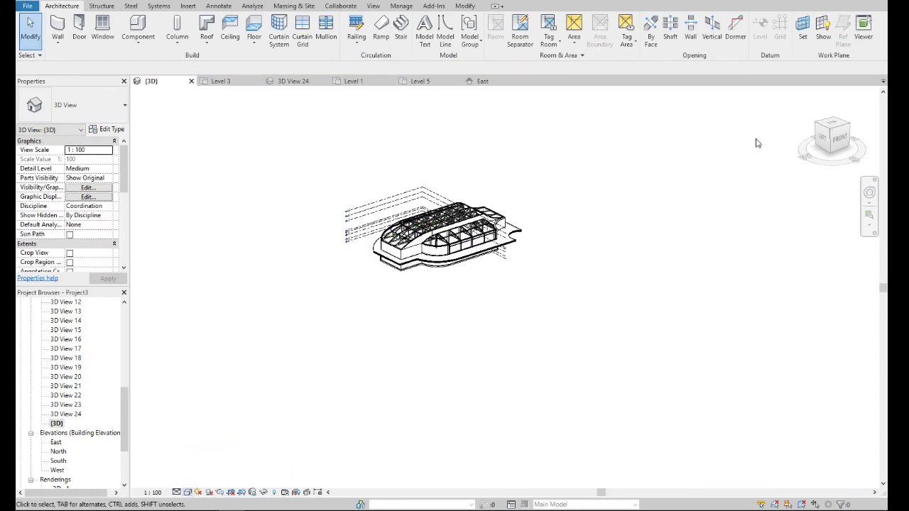
{"action": "middle_click_drag", "start_coordinate": [756, 142], "coordinate": [670, 171], "text": "shift"}
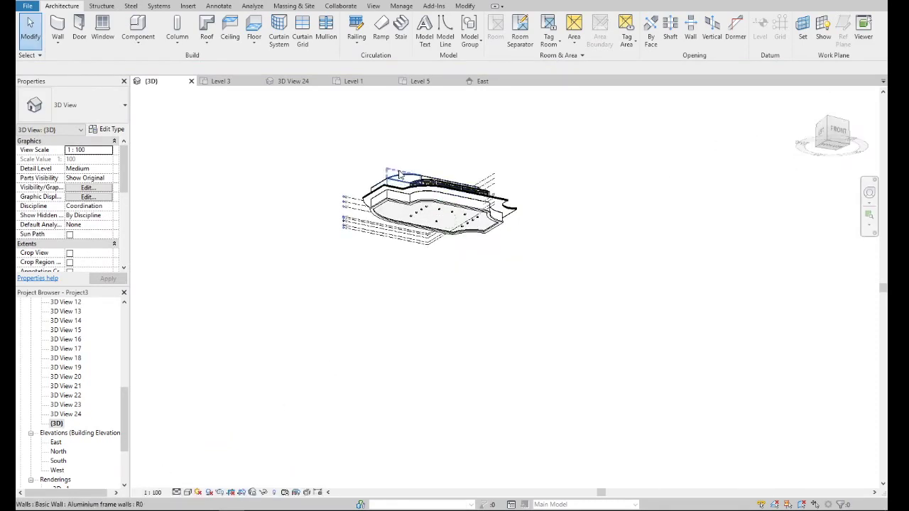
{"action": "scroll", "coordinate": [400, 174], "scroll_direction": "up", "scroll_amount": 5}
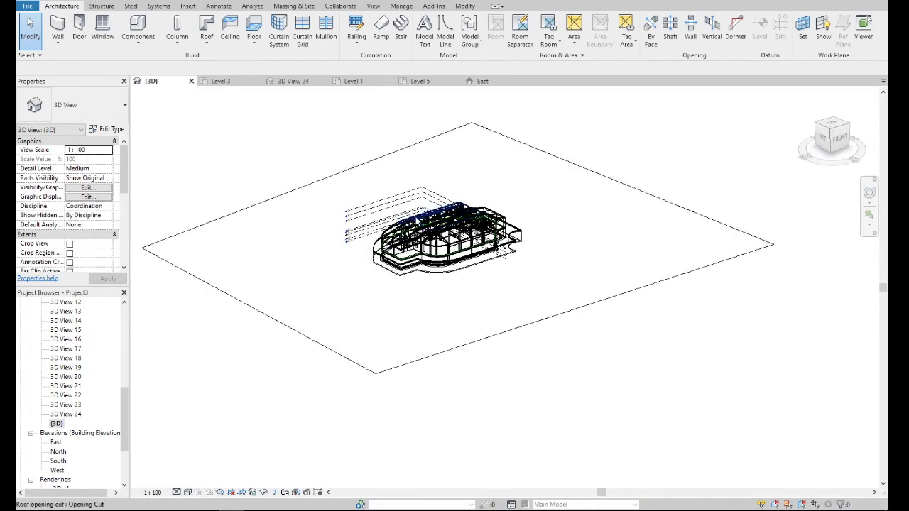
{"action": "scroll", "coordinate": [421, 234], "scroll_direction": "up", "scroll_amount": 5}
{"action": "scroll", "coordinate": [421, 235], "scroll_direction": "down", "scroll_amount": 3}
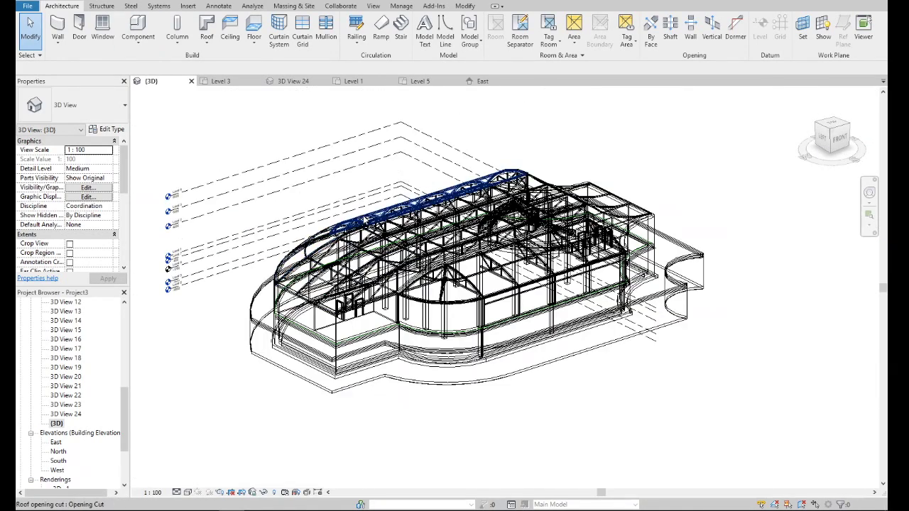
- Start a stair from the top view, open Level 5 through Go To View, then cancel
{"action": "left_click", "coordinate": [835, 129]}
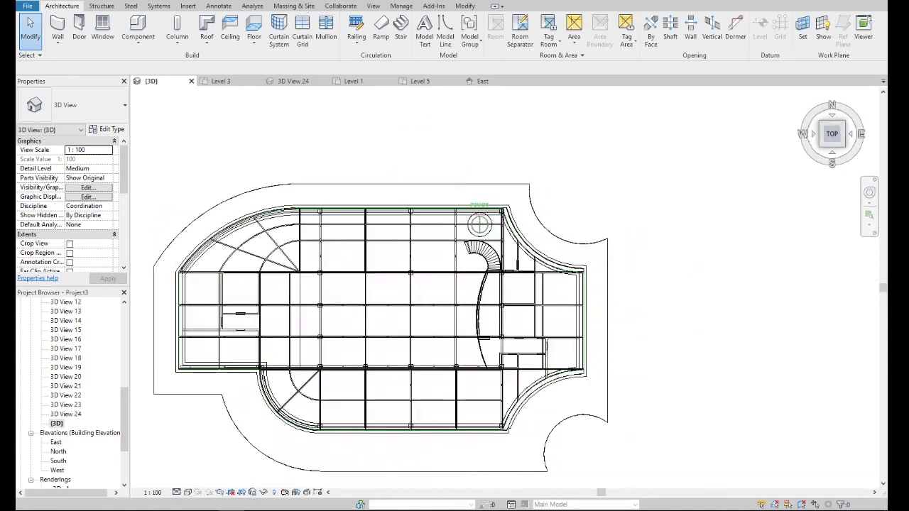
{"action": "scroll", "coordinate": [483, 220], "scroll_direction": "up", "scroll_amount": 3}
{"action": "scroll", "coordinate": [497, 220], "scroll_direction": "up", "scroll_amount": 2}
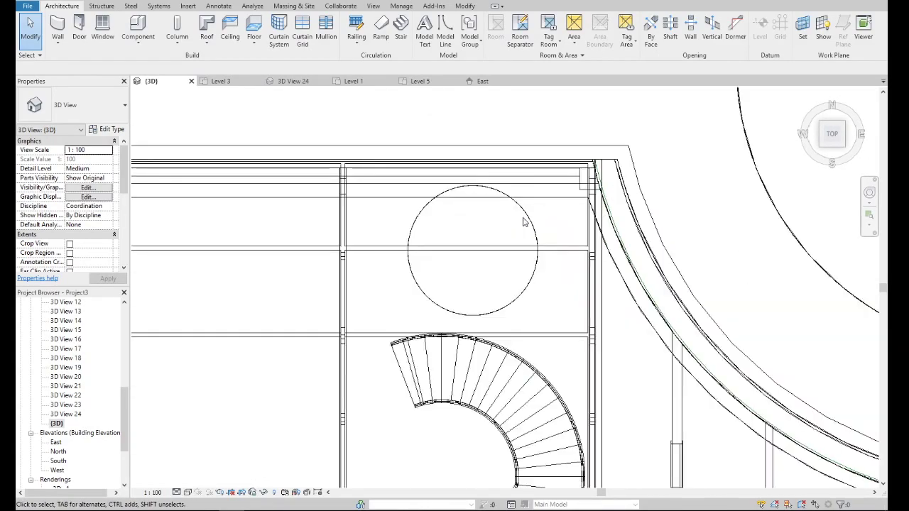
{"action": "left_click", "coordinate": [400, 32]}
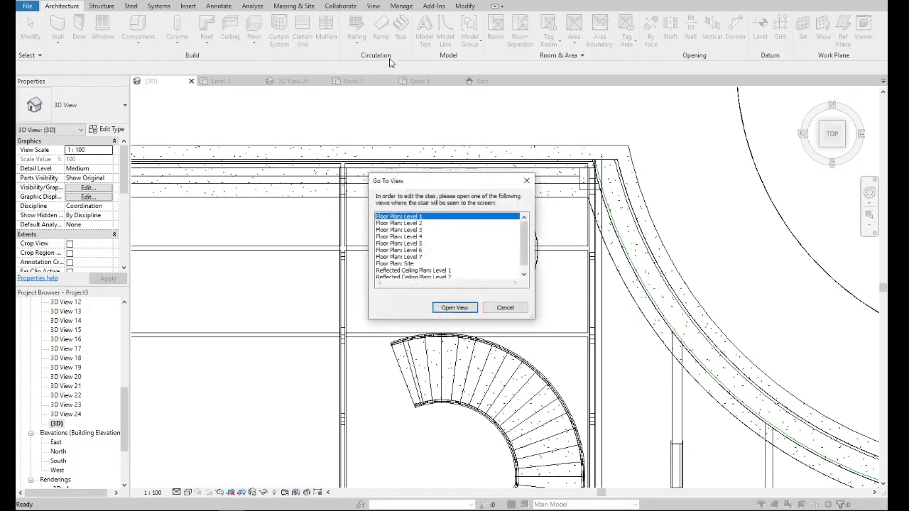
{"action": "left_click", "coordinate": [421, 245]}
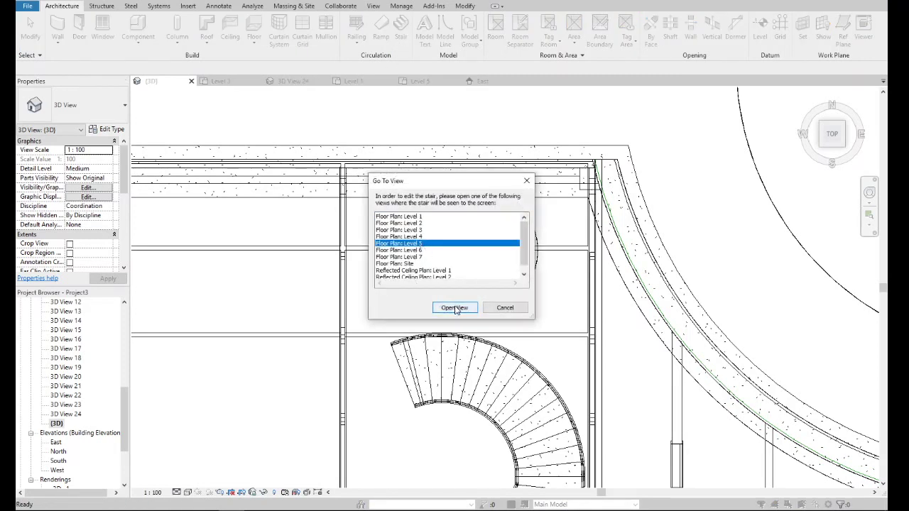
{"action": "left_click", "coordinate": [455, 307]}
{"action": "scroll", "coordinate": [231, 320], "scroll_direction": "up", "scroll_amount": 3}
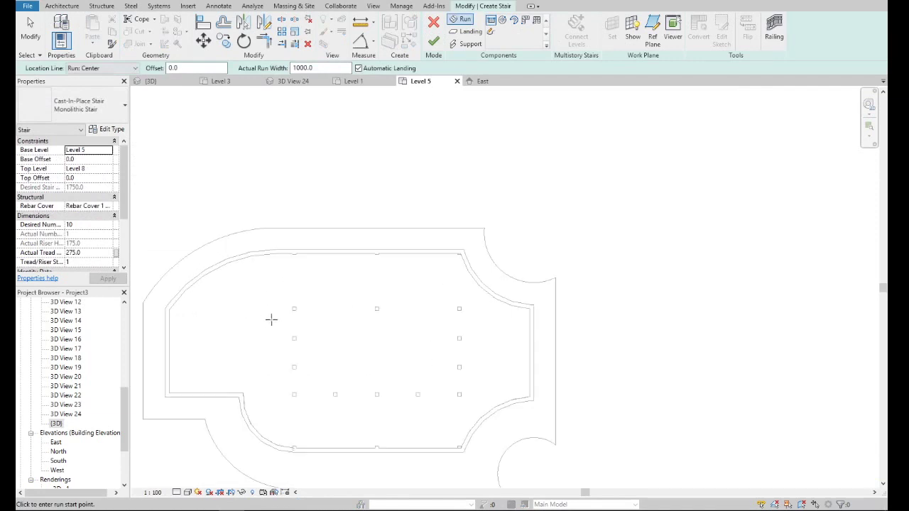
{"action": "scroll", "coordinate": [433, 282], "scroll_direction": "down", "scroll_amount": 1}
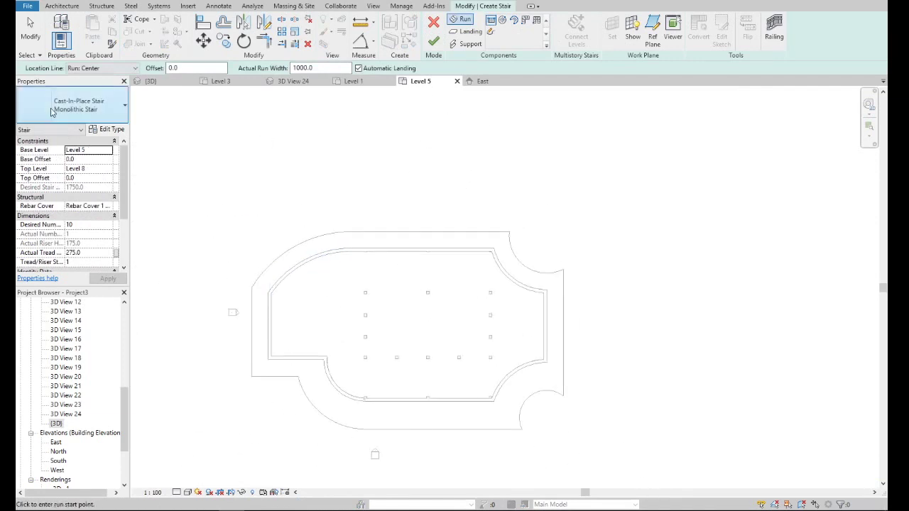
{"action": "key", "text": "Escape"}
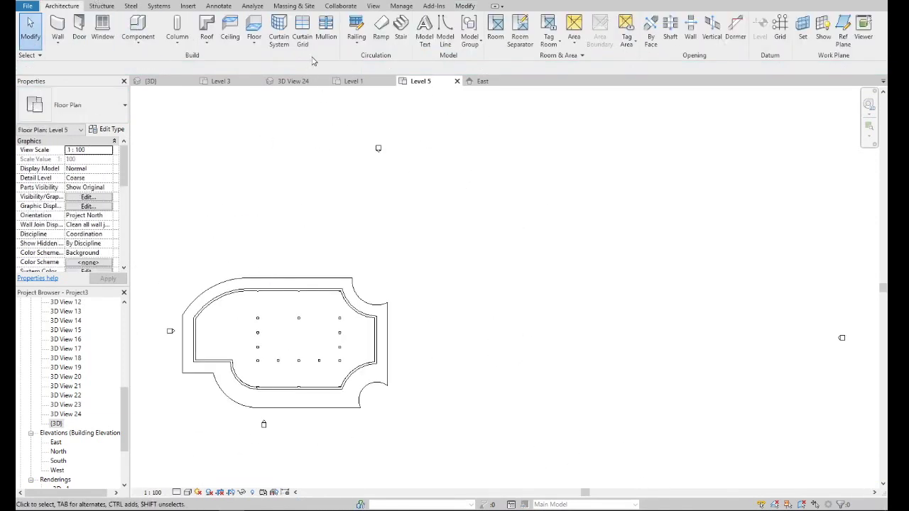
- Restart the Stair tool, review its base level options, and open the Level 1 floor plan
{"action": "left_click", "coordinate": [402, 35]}
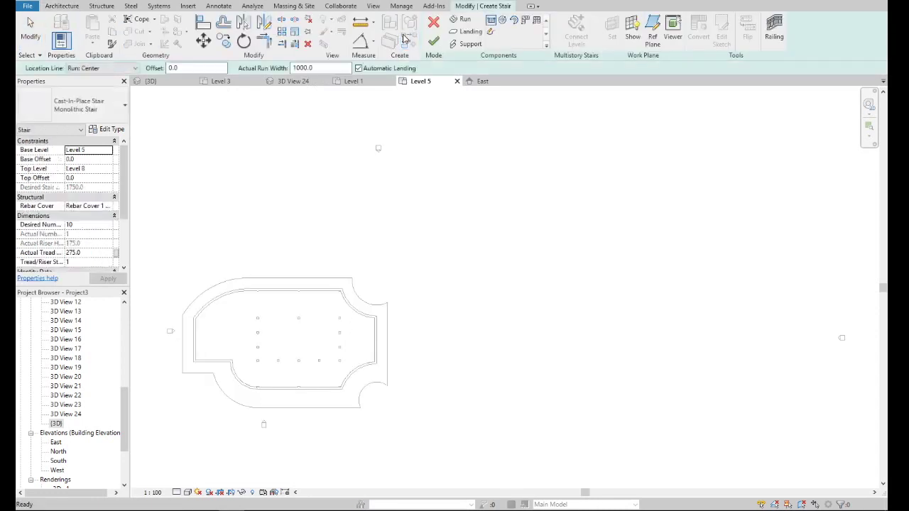
{"action": "left_click", "coordinate": [110, 152]}
{"action": "key", "text": "Escape"}
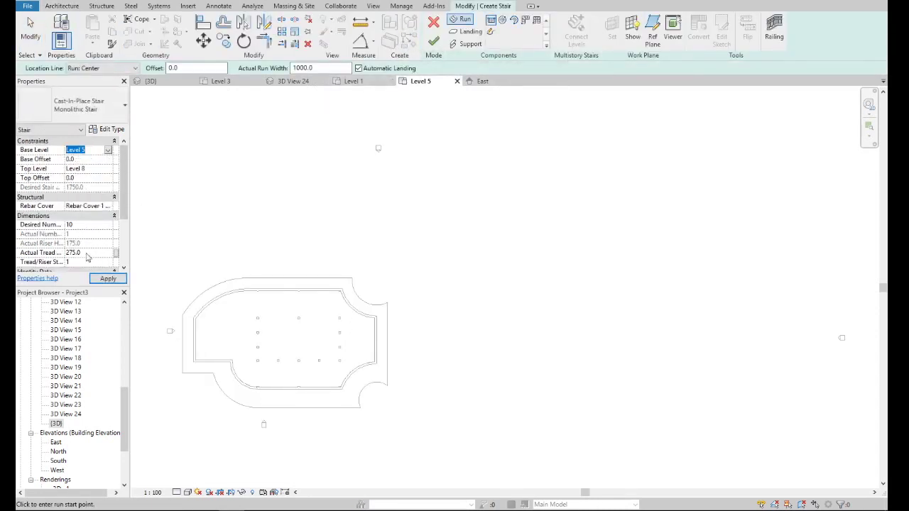
{"action": "left_click_drag", "start_coordinate": [124, 408], "coordinate": [124, 316]}
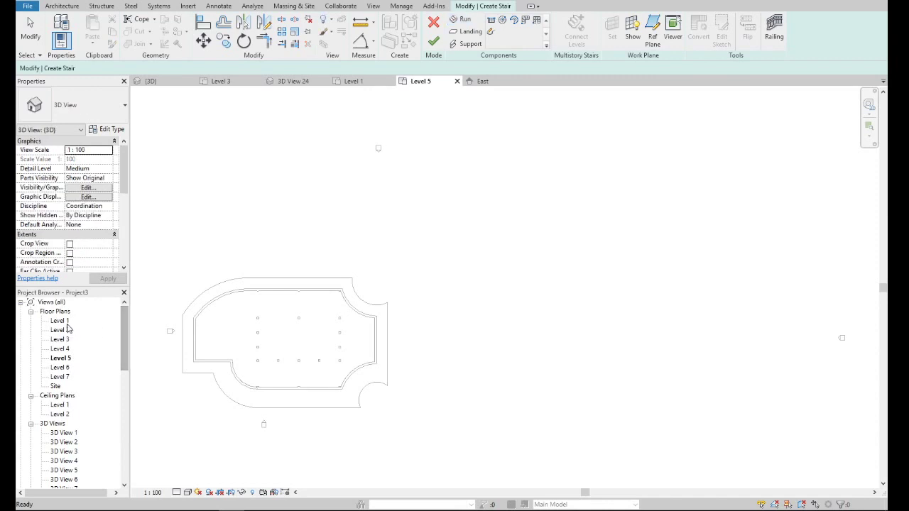
{"action": "double_click", "coordinate": [60, 320]}
{"action": "scroll", "coordinate": [467, 205], "scroll_direction": "up", "scroll_amount": 4}
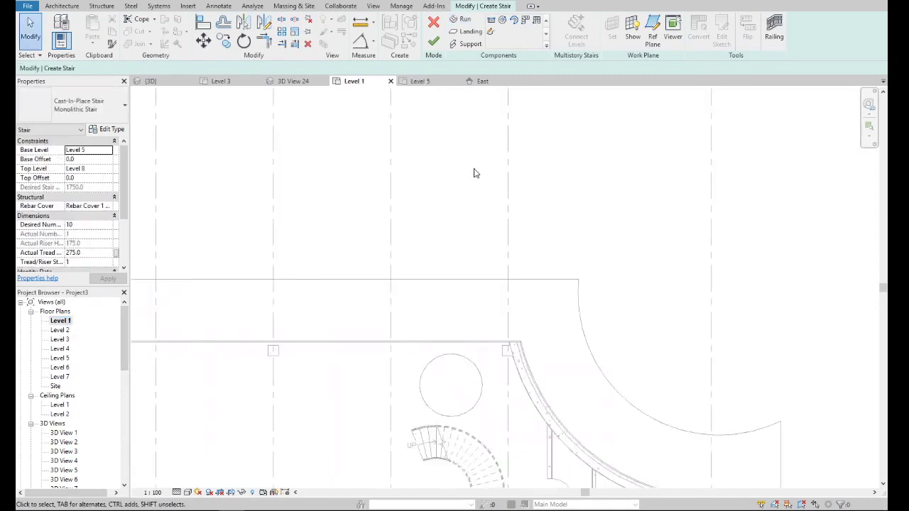
- Draw a horizontal sketch line straight across the circle's diameter
{"action": "left_click", "coordinate": [489, 32]}
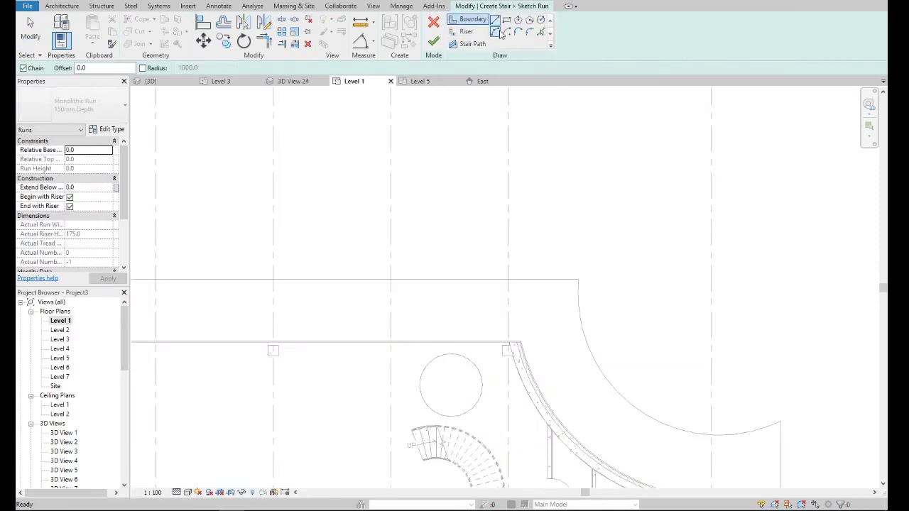
{"action": "scroll", "coordinate": [454, 391], "scroll_direction": "up", "scroll_amount": 1}
{"action": "scroll", "coordinate": [454, 391], "scroll_direction": "up", "scroll_amount": 3}
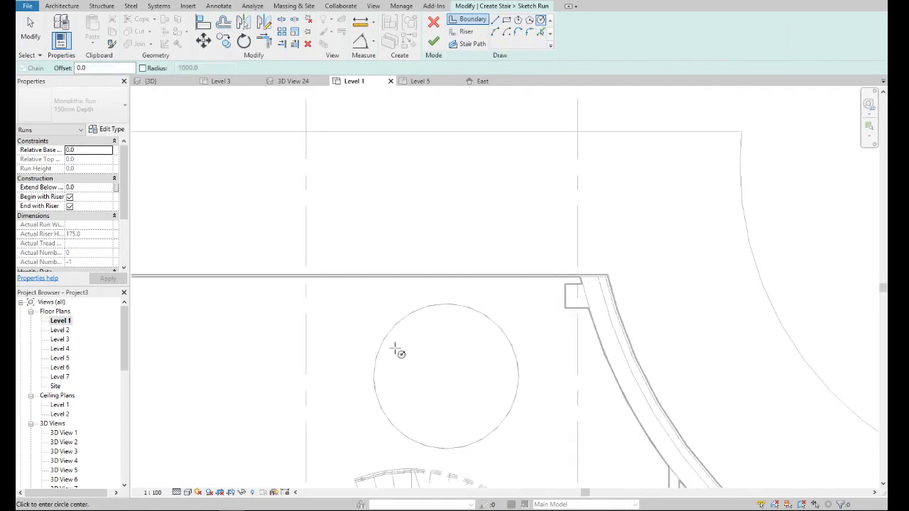
{"action": "left_click", "coordinate": [509, 34]}
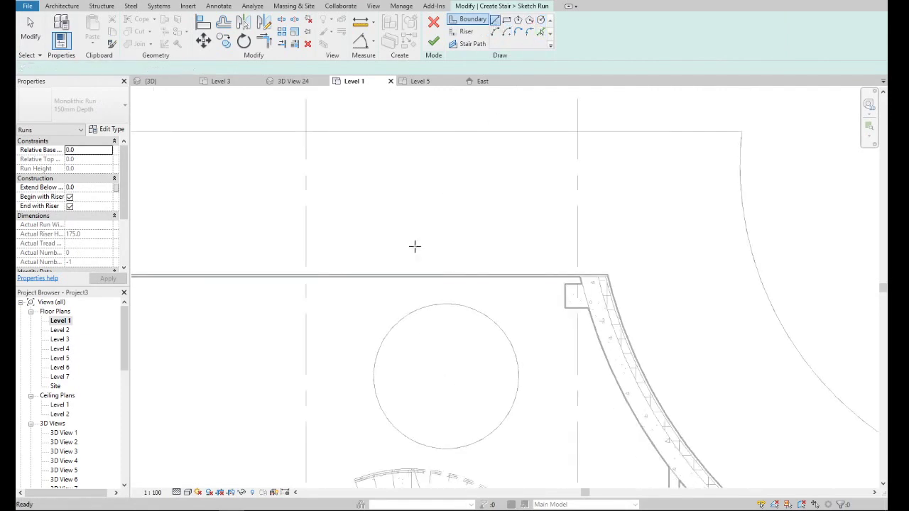
{"action": "left_click", "coordinate": [372, 377]}
{"action": "left_click", "coordinate": [516, 377]}
{"action": "scroll", "coordinate": [426, 369], "scroll_direction": "down", "scroll_amount": 2}
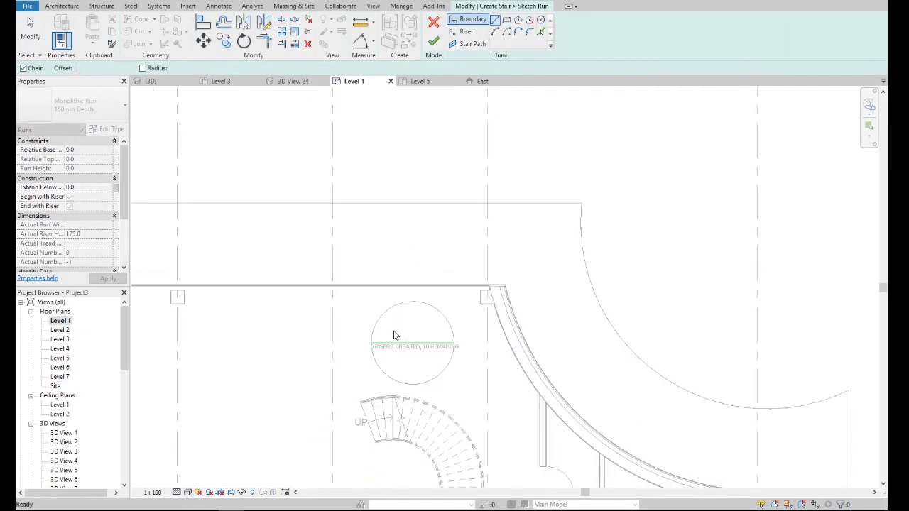
{"action": "scroll", "coordinate": [408, 355], "scroll_direction": "up", "scroll_amount": 4}
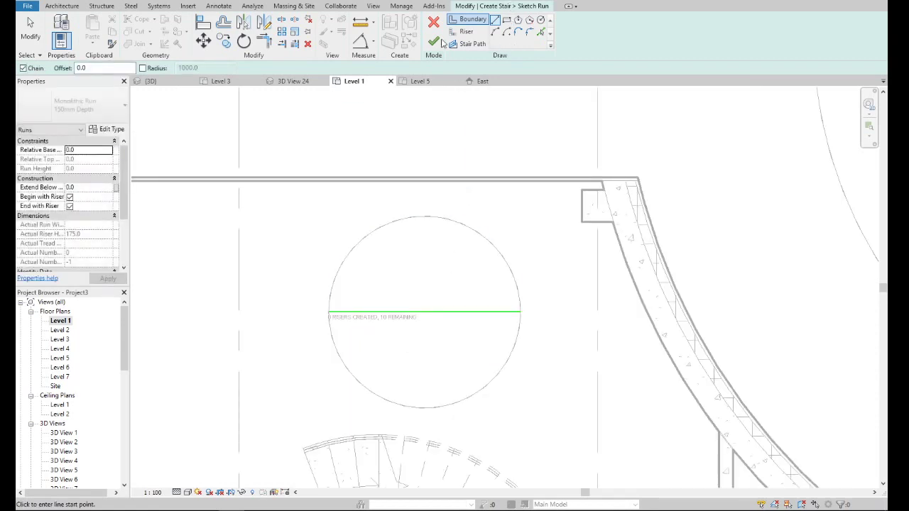
- Draw a vertical riser from the circle's top down to its centre
{"action": "left_click", "coordinate": [467, 32]}
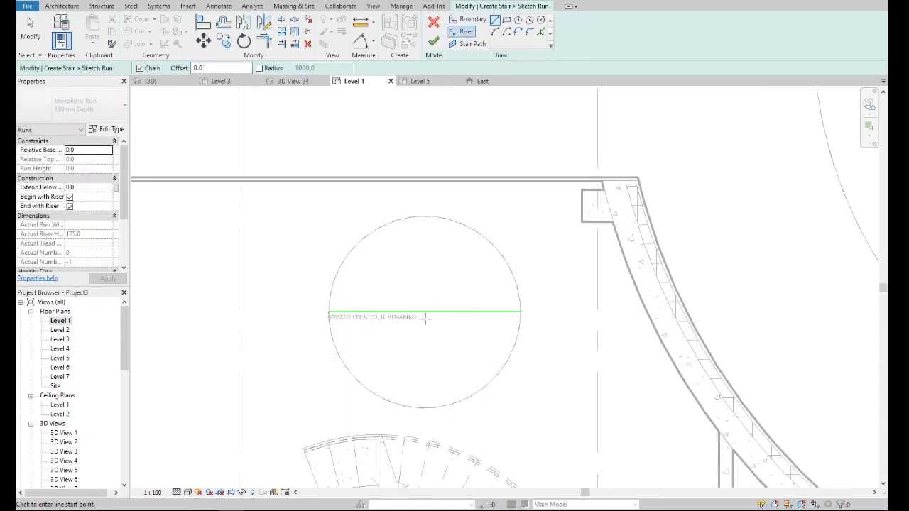
{"action": "scroll", "coordinate": [419, 352], "scroll_direction": "up", "scroll_amount": 1}
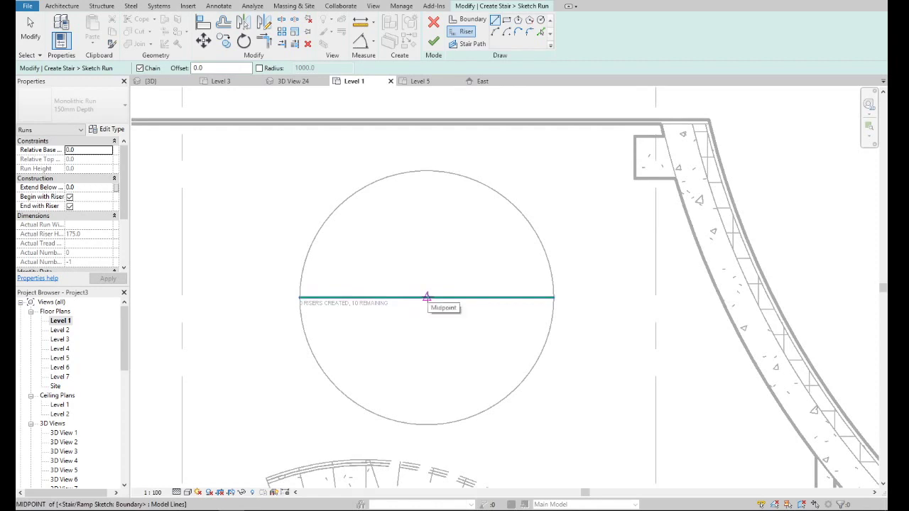
{"action": "left_click", "coordinate": [426, 171]}
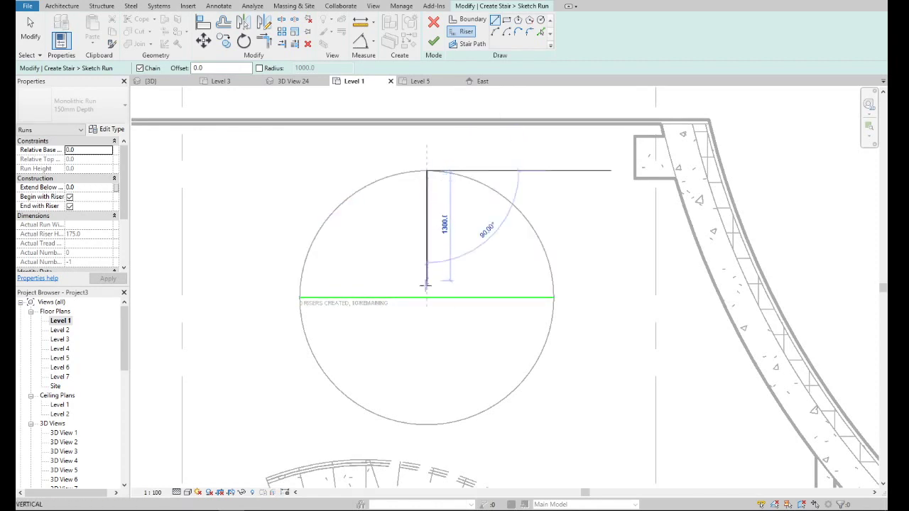
{"action": "left_click", "coordinate": [426, 297]}
{"action": "key", "text": "Escape"}
{"action": "key", "text": "Escape"}
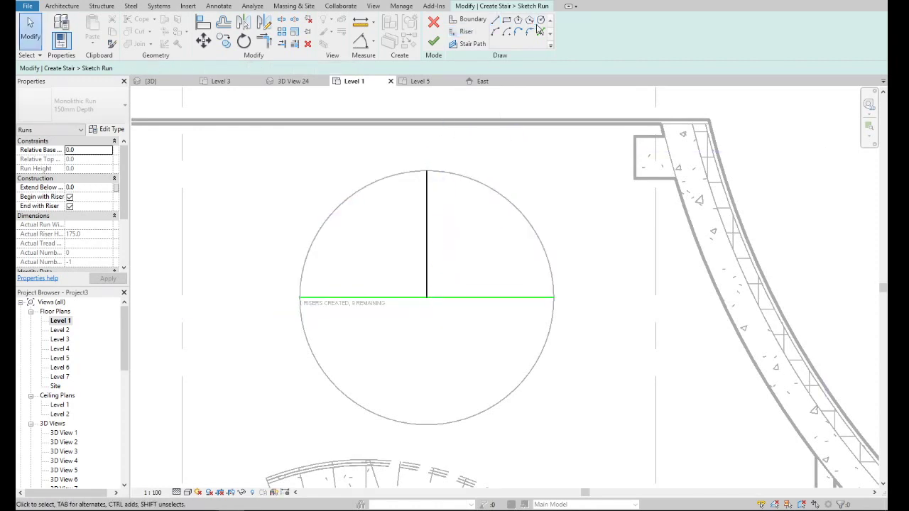
- Draw a small central circle of size 100 at the riser's bottom end
{"action": "scroll", "coordinate": [441, 291], "scroll_direction": "up", "scroll_amount": 2}
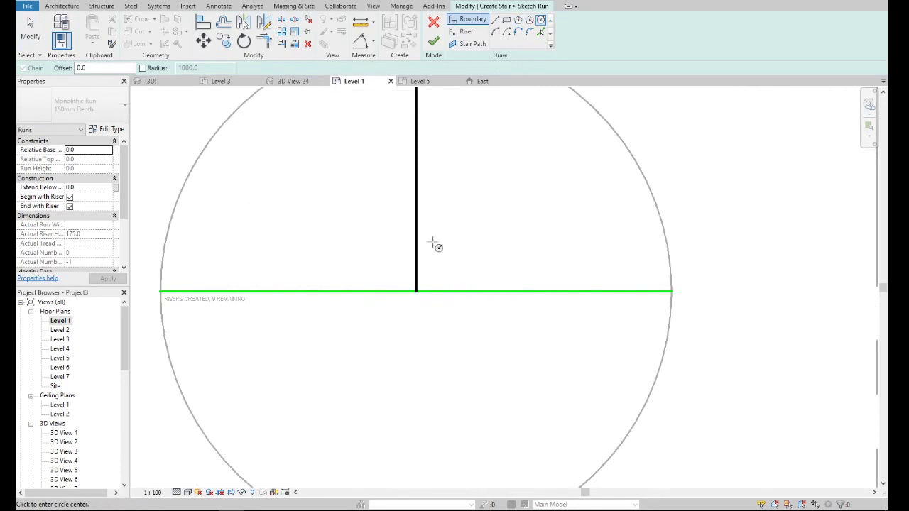
{"action": "left_click", "coordinate": [416, 292]}
{"action": "type", "text": "1"}
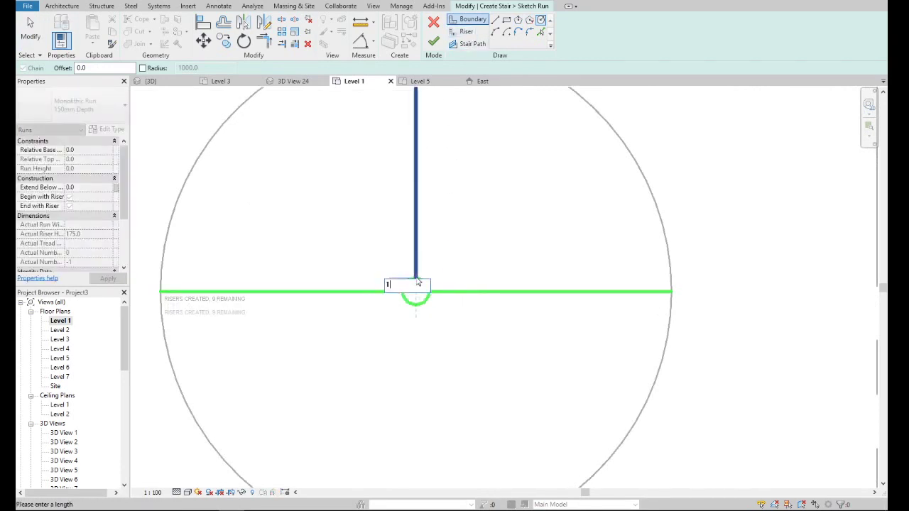
{"action": "key", "text": "Return"}
{"action": "key", "text": "Escape"}
{"action": "key", "text": "Escape"}
{"action": "scroll", "coordinate": [406, 301], "scroll_direction": "up", "scroll_amount": 3}
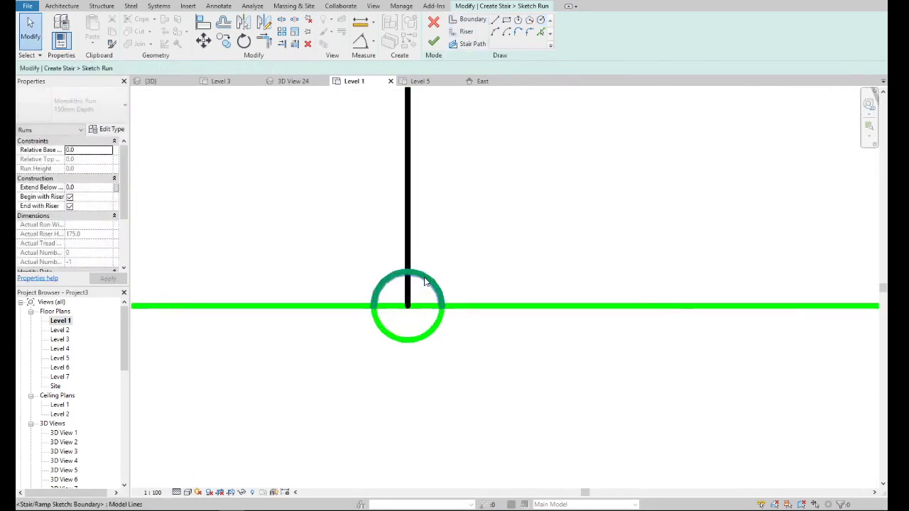
- Trim the small circle with TR into a right-semicircle arc at the centre
{"action": "key", "text": "t"}
{"action": "key", "text": "r"}
{"action": "left_click", "coordinate": [374, 315]}
{"action": "left_click", "coordinate": [407, 213]}
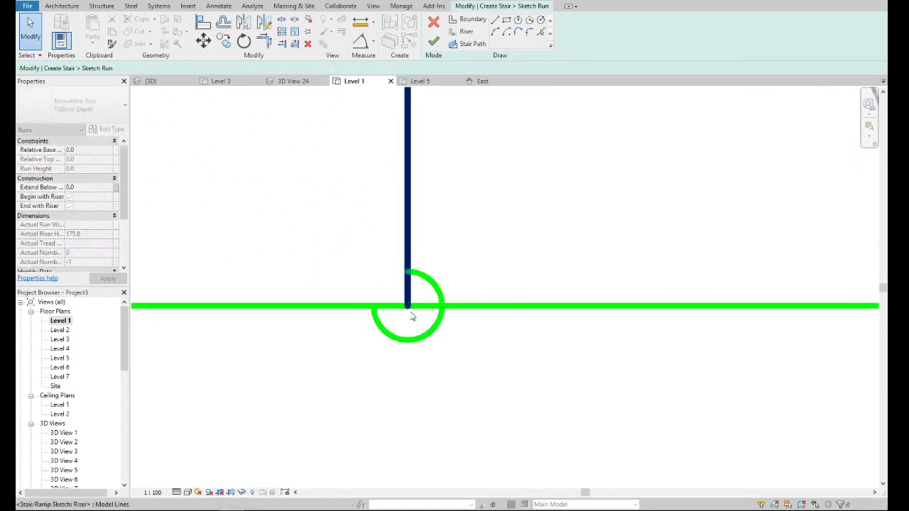
{"action": "left_click", "coordinate": [376, 326]}
{"action": "left_click_drag", "start_coordinate": [372, 308], "coordinate": [410, 343]}
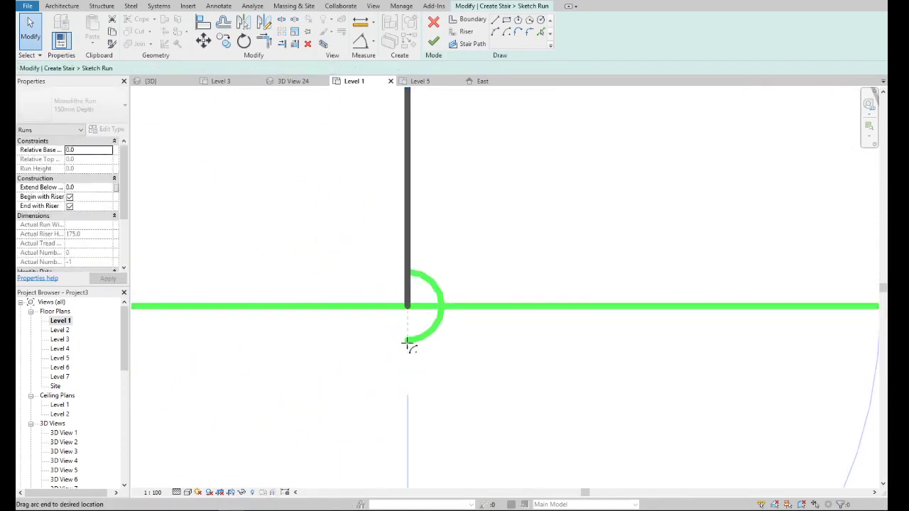
{"action": "scroll", "coordinate": [416, 314], "scroll_direction": "down", "scroll_amount": 2}
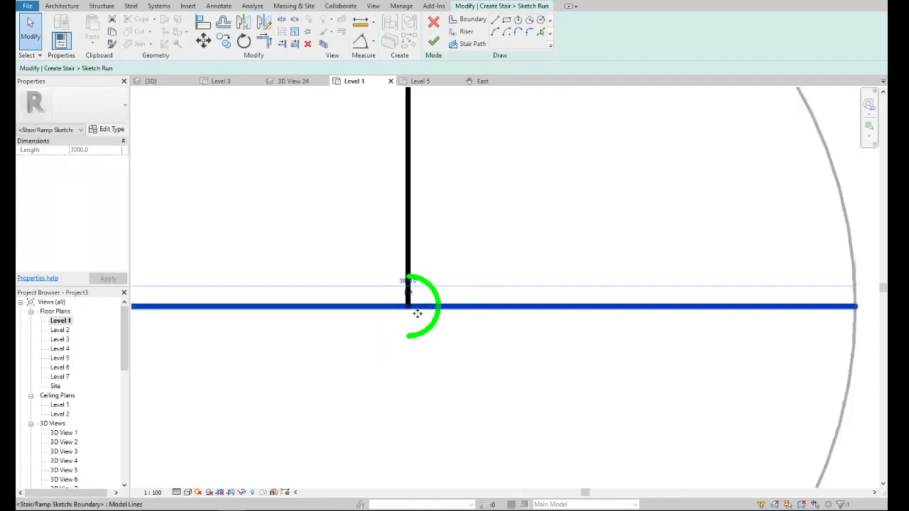
{"action": "scroll", "coordinate": [419, 326], "scroll_direction": "down", "scroll_amount": 2}
{"action": "scroll", "coordinate": [419, 328], "scroll_direction": "up", "scroll_amount": 2}
{"action": "left_click", "coordinate": [423, 291]}
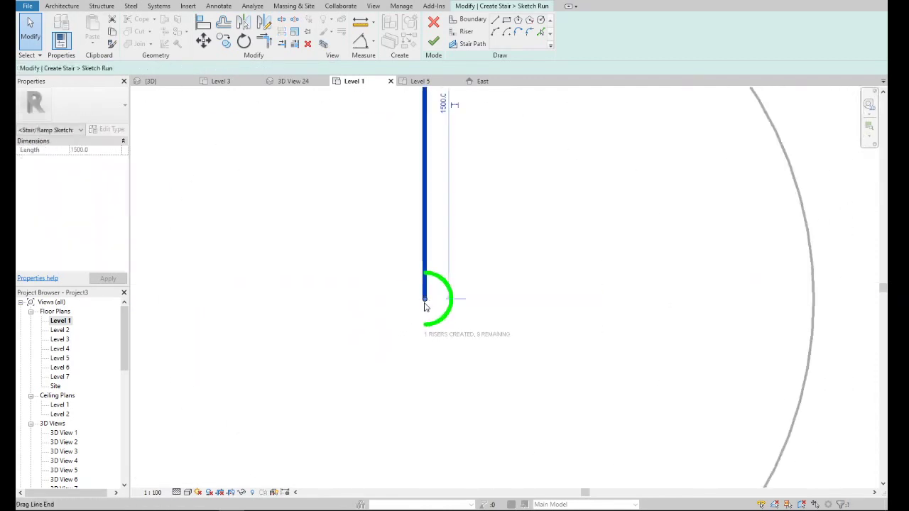
{"action": "left_click", "coordinate": [402, 323]}
{"action": "scroll", "coordinate": [403, 330], "scroll_direction": "down", "scroll_amount": 1}
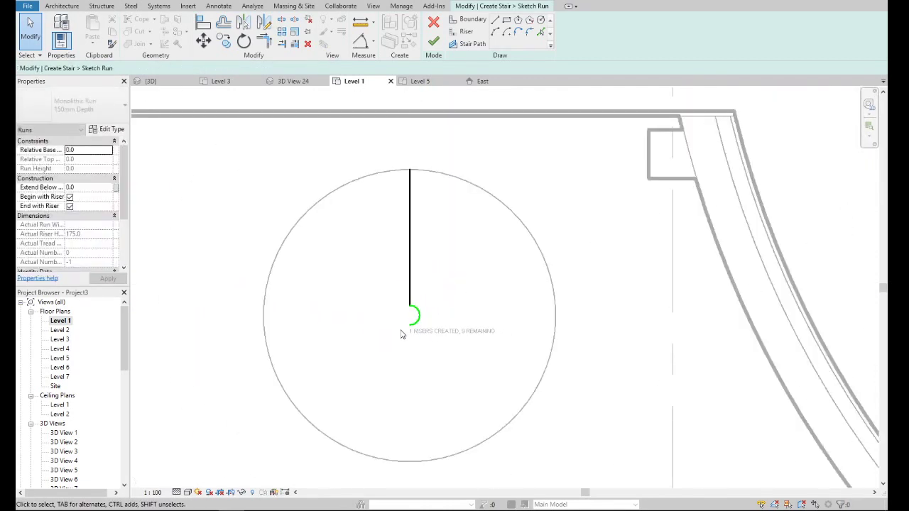
- Add a vertical riser from the small arc's bottom to the circle's bottom edge
{"action": "left_click", "coordinate": [469, 33]}
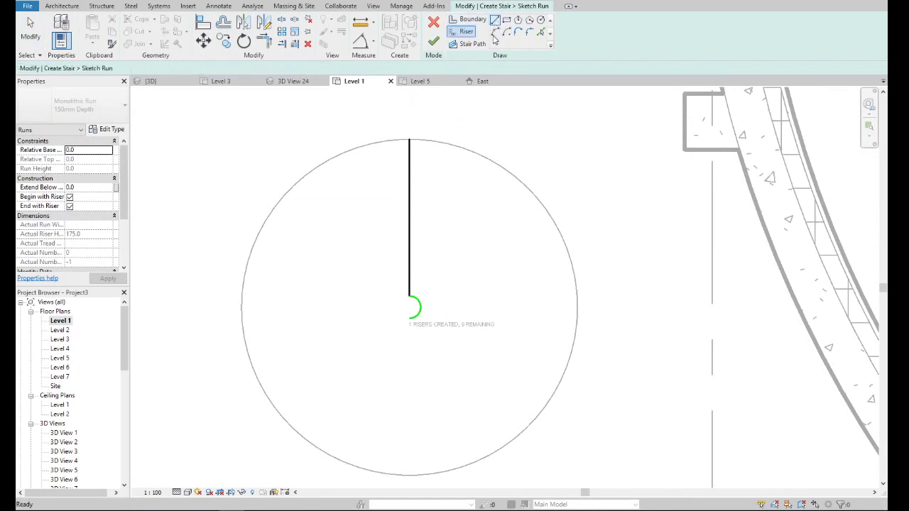
{"action": "left_click", "coordinate": [409, 317]}
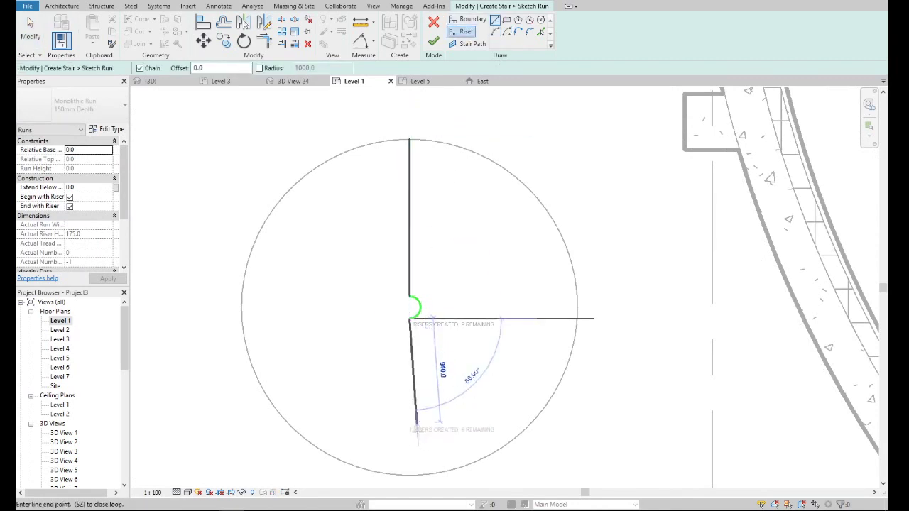
{"action": "left_click", "coordinate": [409, 475]}
{"action": "key", "text": "Escape"}
{"action": "key", "text": "Escape"}
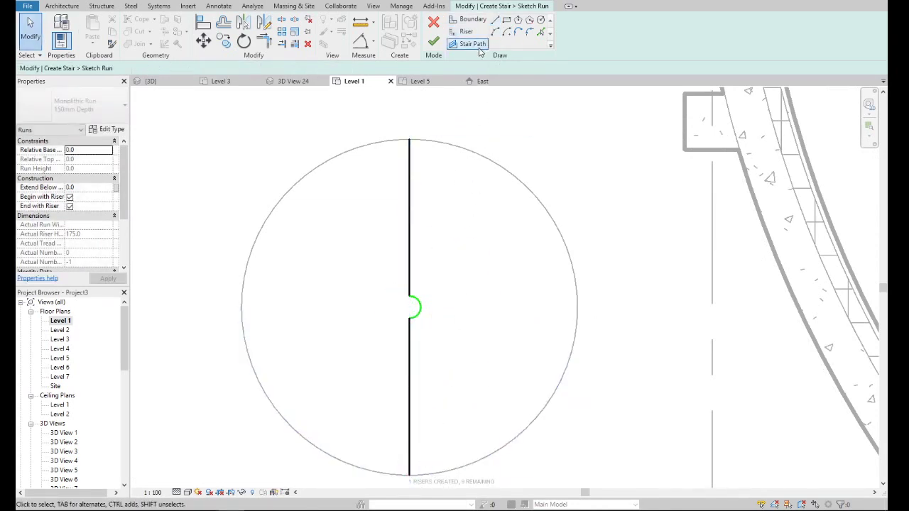
- Draw a right semicircular Boundary arc from the top riser end to the circle bottom
{"action": "left_click", "coordinate": [483, 22]}
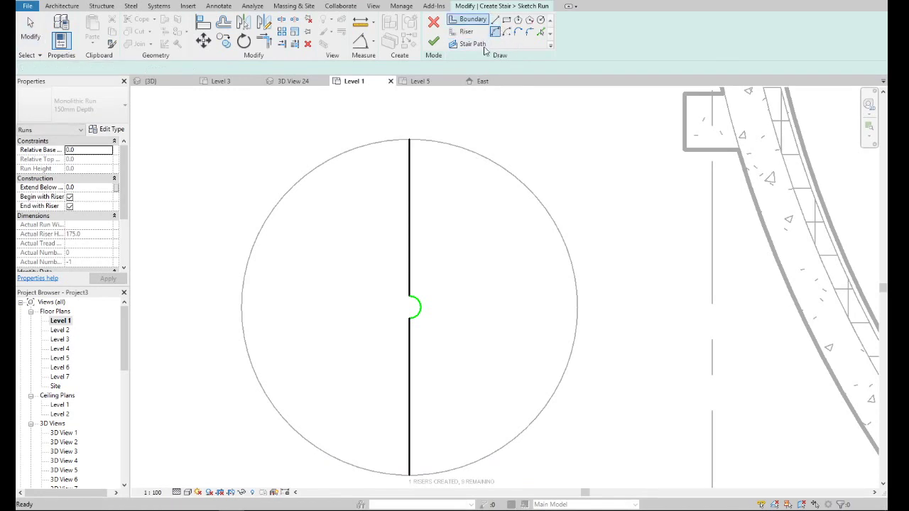
{"action": "left_click", "coordinate": [409, 139]}
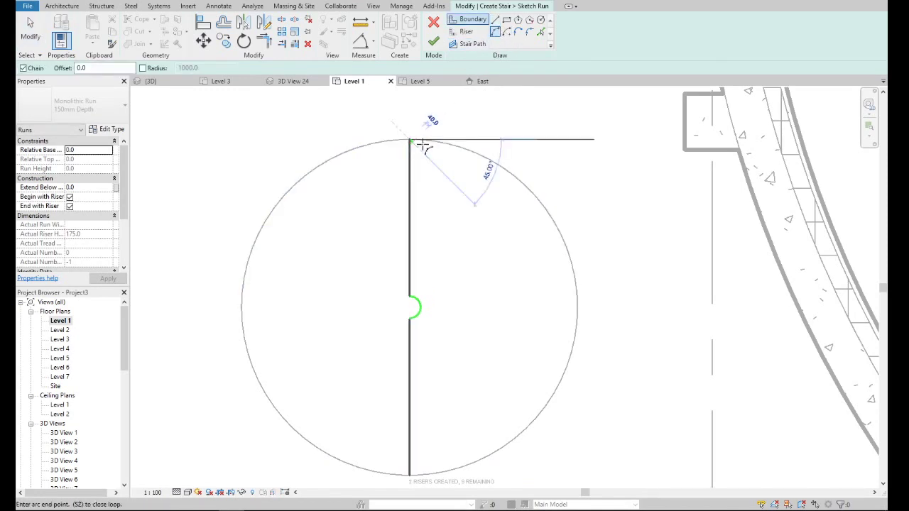
{"action": "left_click", "coordinate": [409, 474]}
{"action": "left_click", "coordinate": [573, 329]}
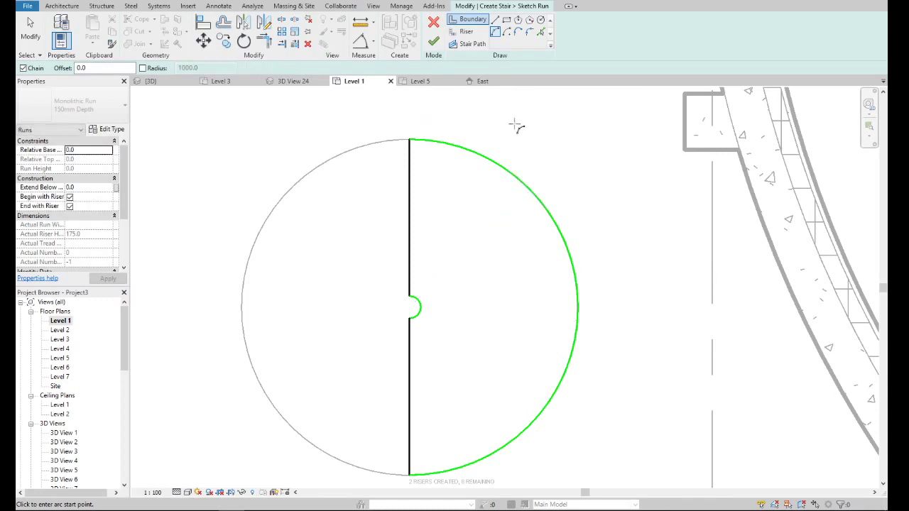
- Draw a horizontal riser from the small arc to the outer arc, then delete it
{"action": "left_click", "coordinate": [467, 32]}
{"action": "scroll", "coordinate": [423, 308], "scroll_direction": "up", "scroll_amount": 1}
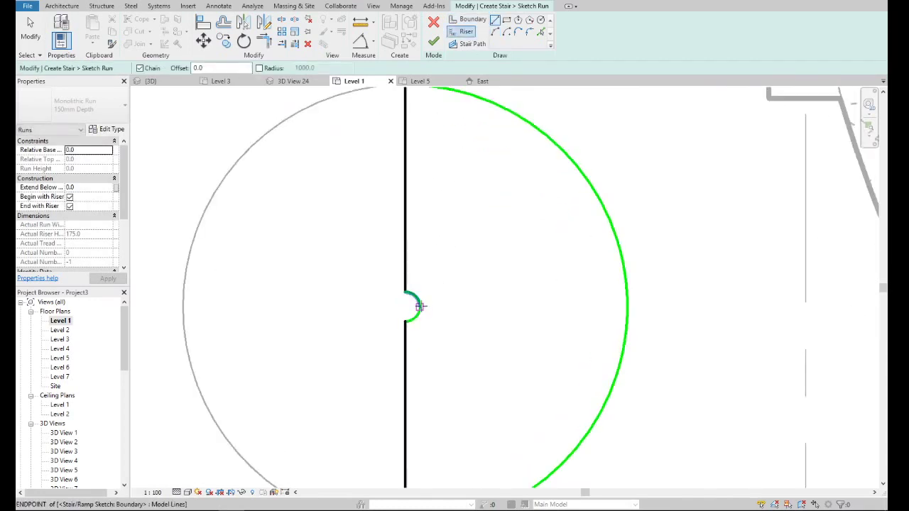
{"action": "left_click", "coordinate": [420, 306]}
{"action": "left_click", "coordinate": [626, 307]}
{"action": "key", "text": "Escape"}
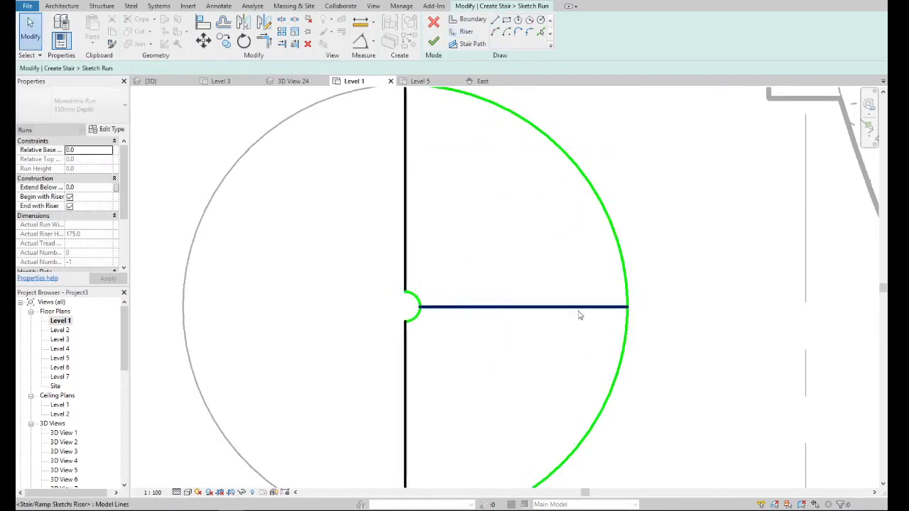
{"action": "scroll", "coordinate": [530, 308], "scroll_direction": "down", "scroll_amount": 1}
{"action": "left_click", "coordinate": [529, 308]}
{"action": "key", "text": "Delete"}
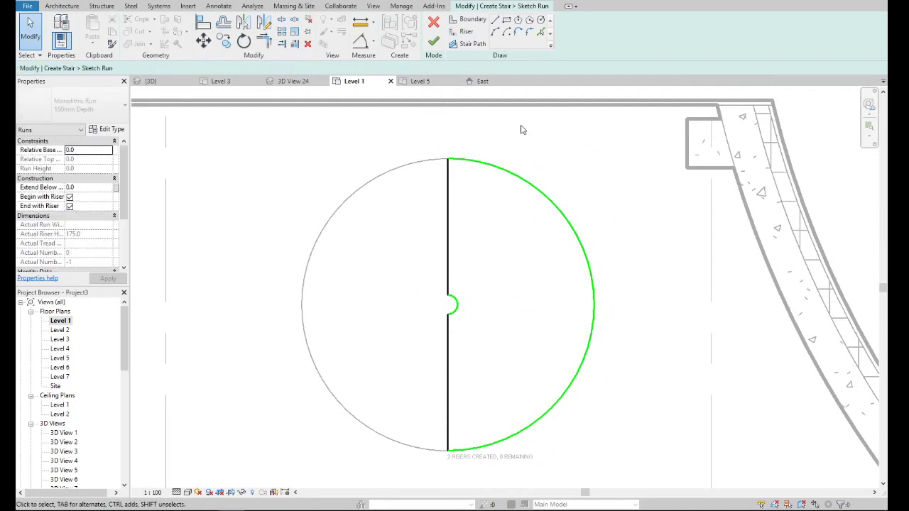
- Draw an angled riser and snap its ends to the outer arc and small arc
{"action": "left_click", "coordinate": [466, 32]}
{"action": "scroll", "coordinate": [456, 320], "scroll_direction": "up", "scroll_amount": 3}
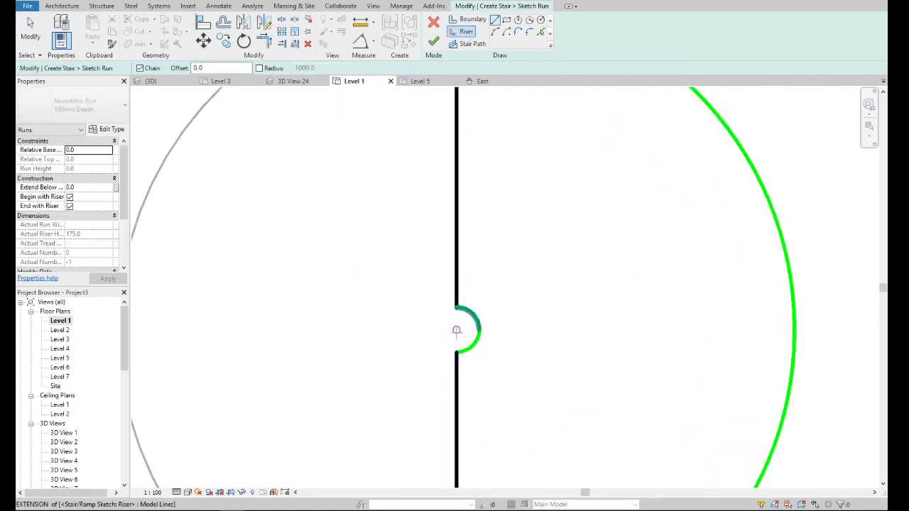
{"action": "left_click", "coordinate": [455, 330]}
{"action": "scroll", "coordinate": [455, 330], "scroll_direction": "down", "scroll_amount": 2}
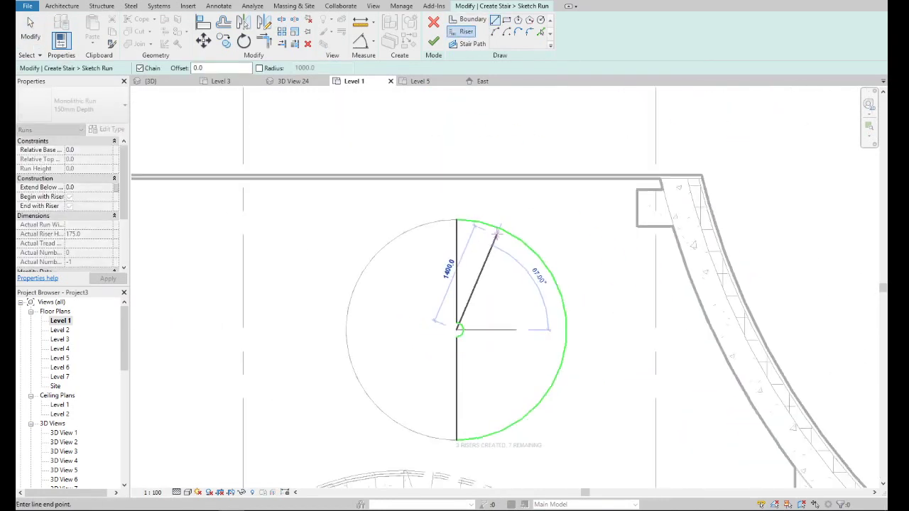
{"action": "scroll", "coordinate": [495, 234], "scroll_direction": "up", "scroll_amount": 1}
{"action": "scroll", "coordinate": [495, 232], "scroll_direction": "up", "scroll_amount": 1}
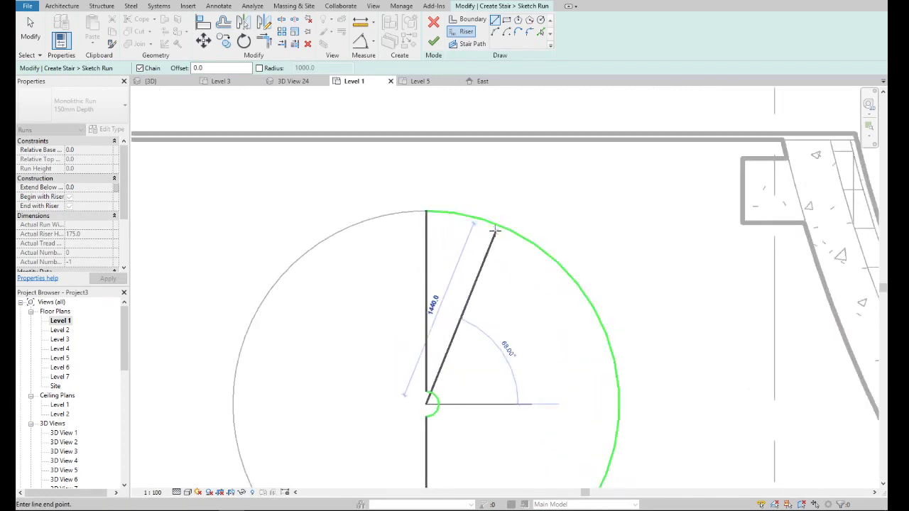
{"action": "left_click", "coordinate": [512, 172]}
{"action": "key", "text": "Escape"}
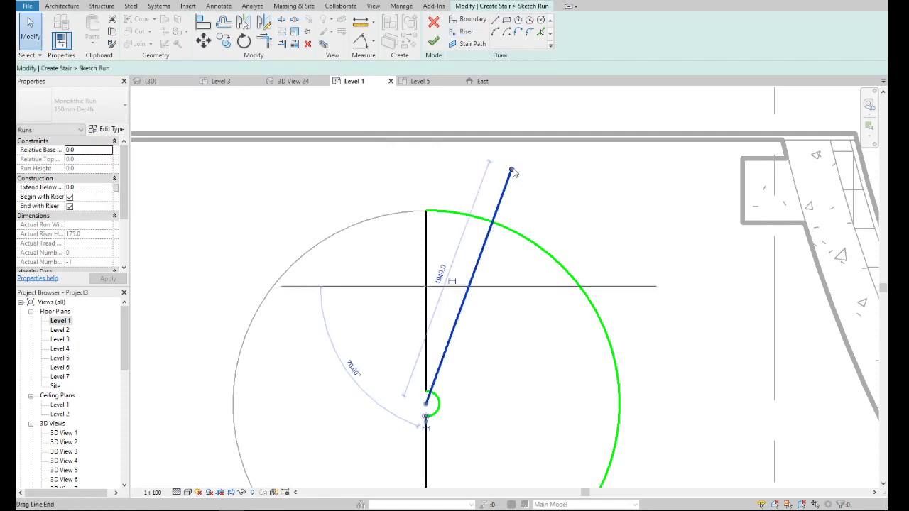
{"action": "left_click_drag", "start_coordinate": [512, 169], "coordinate": [490, 221]}
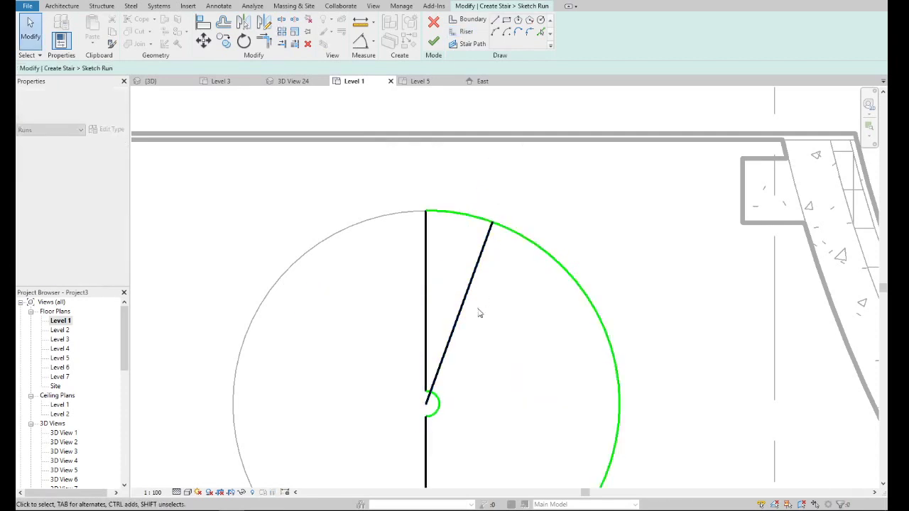
{"action": "scroll", "coordinate": [439, 385], "scroll_direction": "up", "scroll_amount": 3}
{"action": "left_click", "coordinate": [428, 380]}
{"action": "left_click_drag", "start_coordinate": [417, 424], "coordinate": [424, 399]}
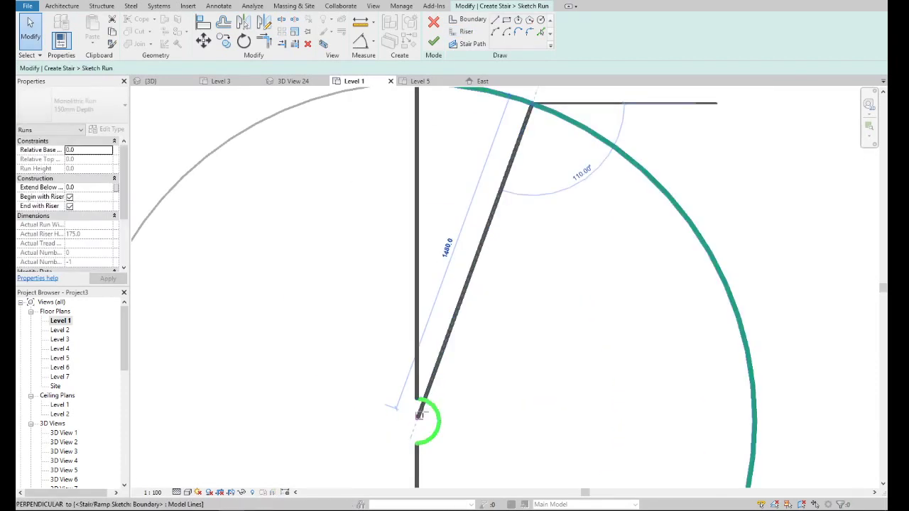
{"action": "left_click", "coordinate": [452, 371]}
{"action": "scroll", "coordinate": [398, 292], "scroll_direction": "down", "scroll_amount": 5}
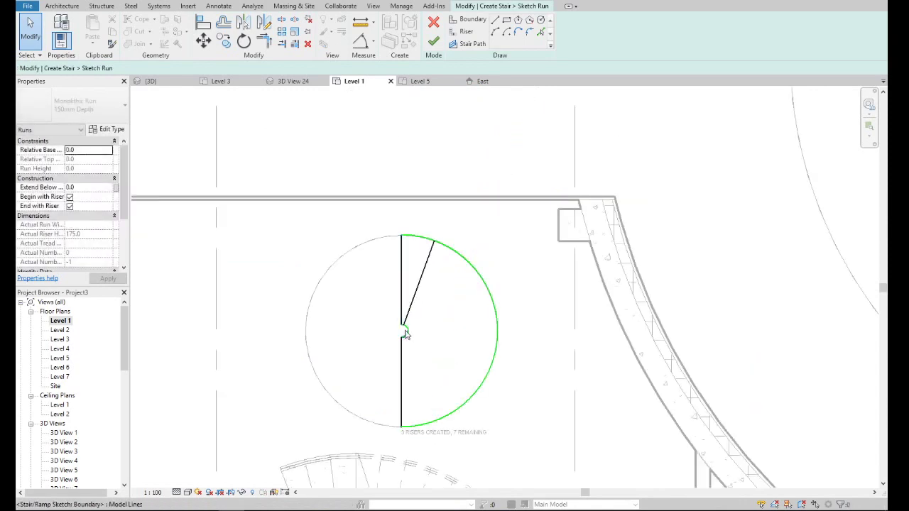
{"action": "left_click", "coordinate": [402, 301]}
{"action": "left_click", "coordinate": [244, 23]}
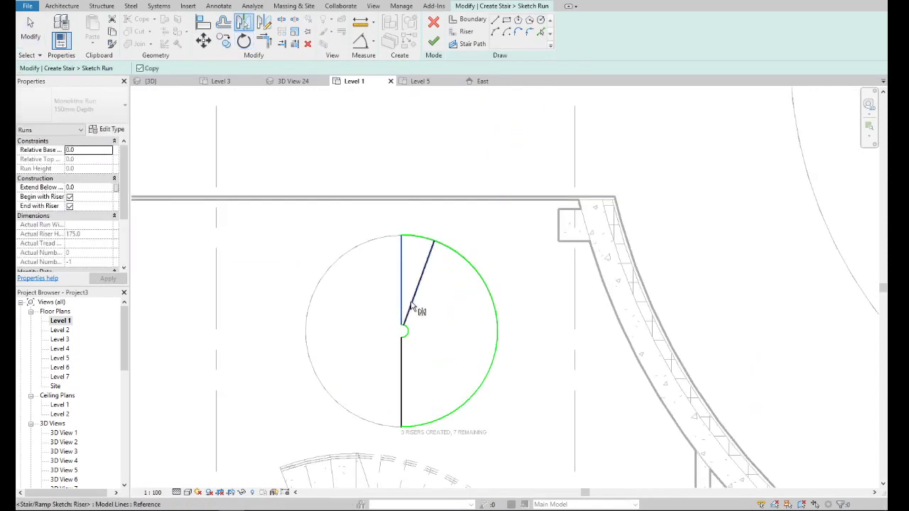
{"action": "left_click", "coordinate": [412, 306]}
{"action": "left_click", "coordinate": [415, 299]}
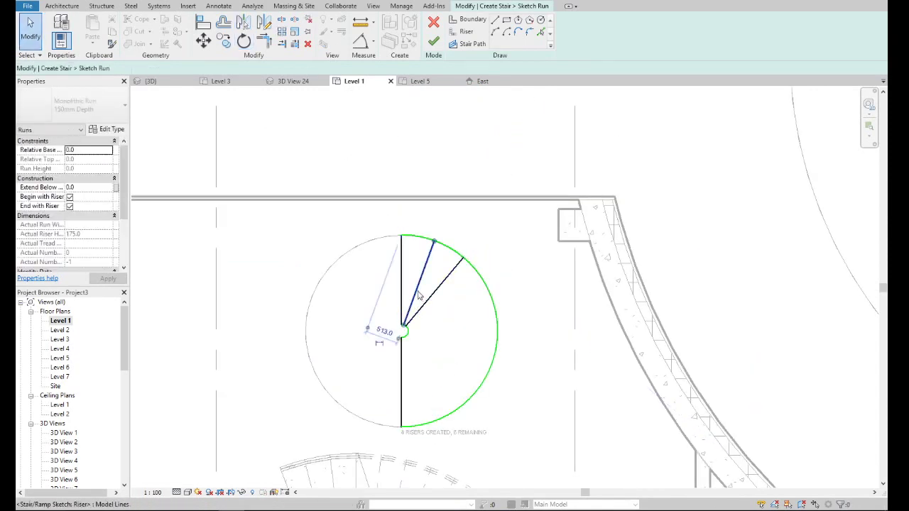
{"action": "left_click", "coordinate": [243, 23]}
{"action": "left_click", "coordinate": [429, 298]}
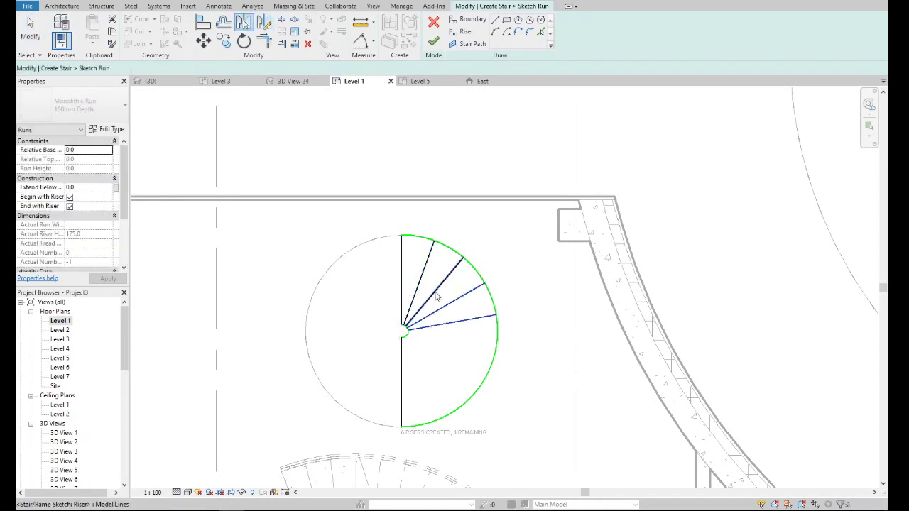
{"action": "left_click", "coordinate": [438, 309]}
{"action": "scroll", "coordinate": [426, 324], "scroll_direction": "up", "scroll_amount": 3}
{"action": "left_click", "coordinate": [432, 305]}
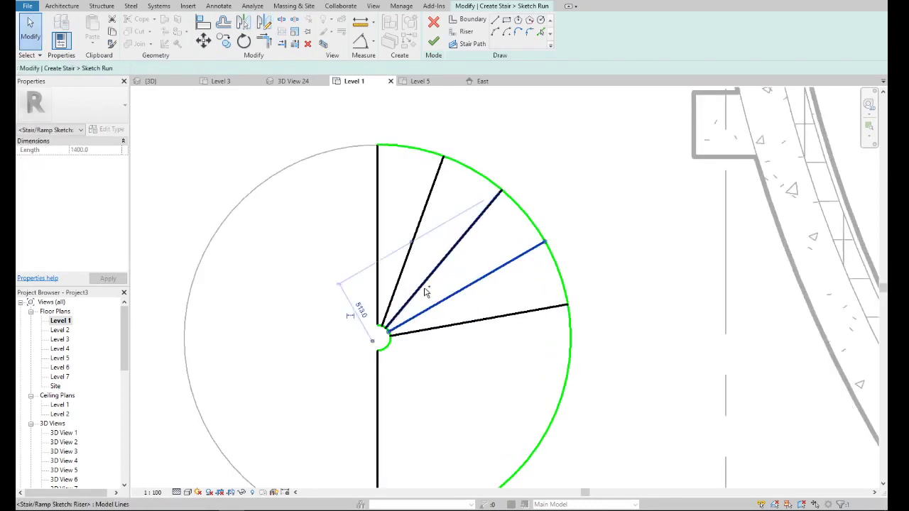
{"action": "left_click", "coordinate": [424, 284], "text": "ctrl"}
{"action": "left_click", "coordinate": [378, 271], "text": "ctrl"}
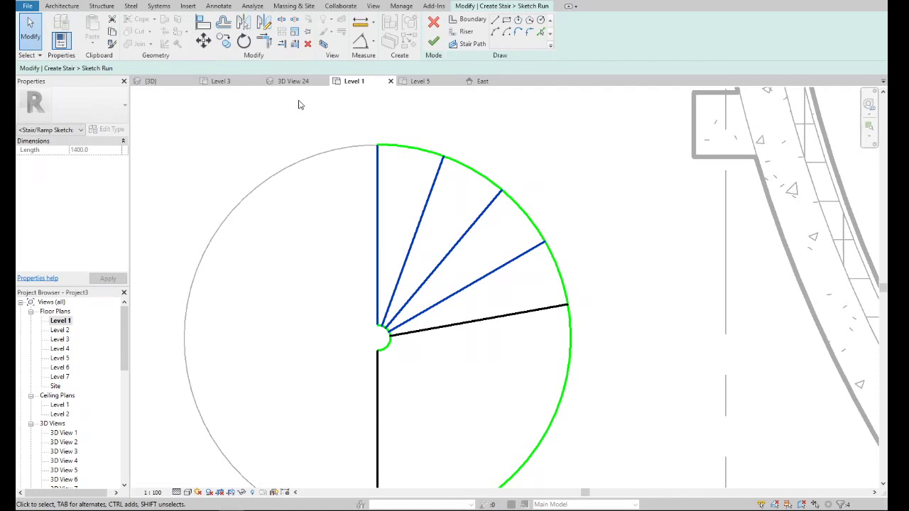
{"action": "left_click", "coordinate": [244, 24]}
{"action": "left_click", "coordinate": [488, 320]}
{"action": "scroll", "coordinate": [489, 319], "scroll_direction": "down", "scroll_amount": 2}
{"action": "scroll", "coordinate": [476, 395], "scroll_direction": "up", "scroll_amount": 2}
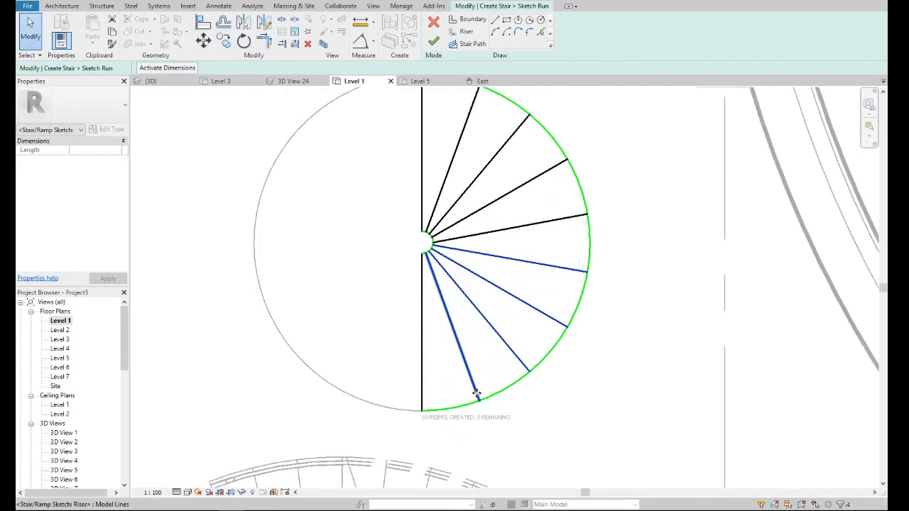
{"action": "key", "text": "Escape"}
{"action": "left_click", "coordinate": [472, 19]}
{"action": "scroll", "coordinate": [504, 226], "scroll_direction": "up", "scroll_amount": 1}
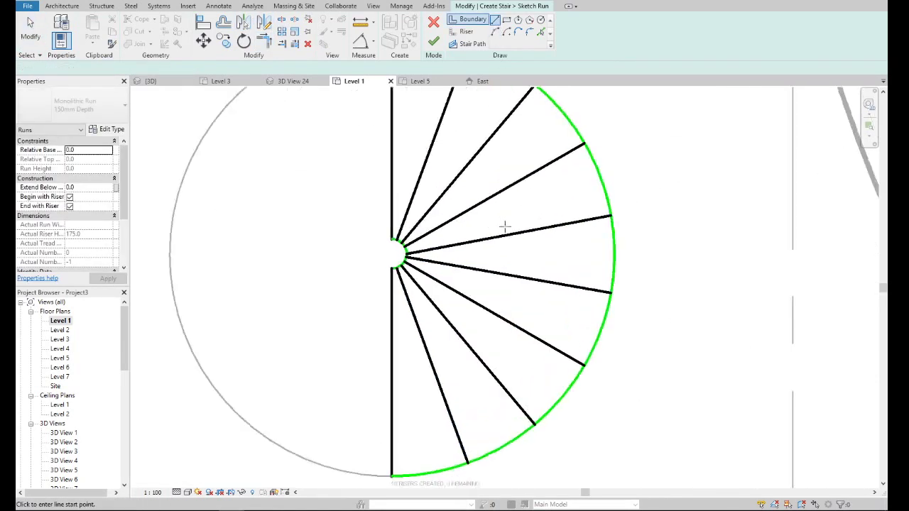
{"action": "scroll", "coordinate": [504, 226], "scroll_direction": "up", "scroll_amount": 1}
{"action": "left_click", "coordinate": [522, 236]}
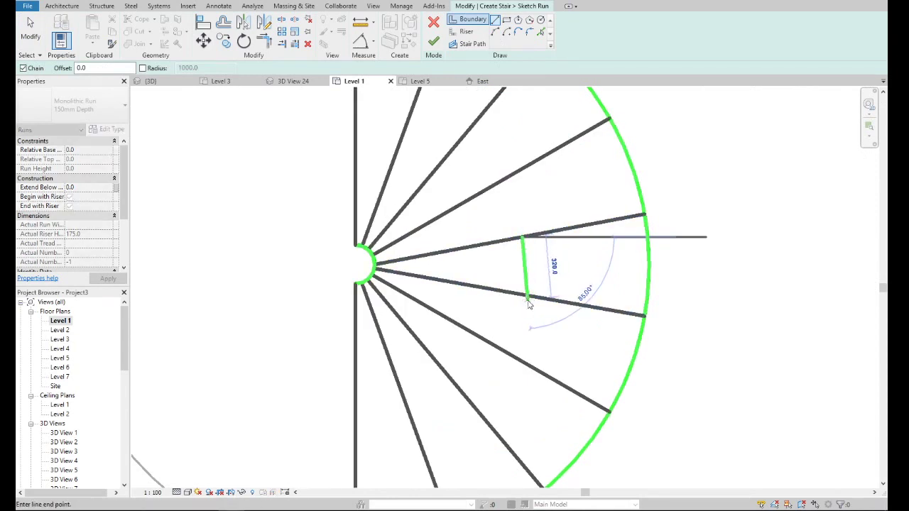
{"action": "key", "text": "Escape"}
{"action": "key", "text": "Escape"}
{"action": "scroll", "coordinate": [527, 303], "scroll_direction": "down", "scroll_amount": 3}
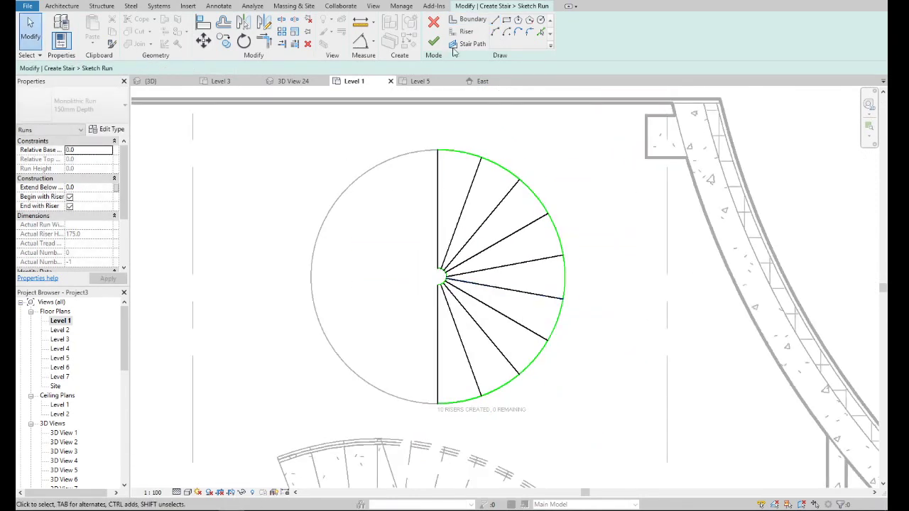
- Sketch a Start-End-Radius stair path arc between the top and bottom riser midpoints, then finish the run
{"action": "left_click", "coordinate": [482, 44]}
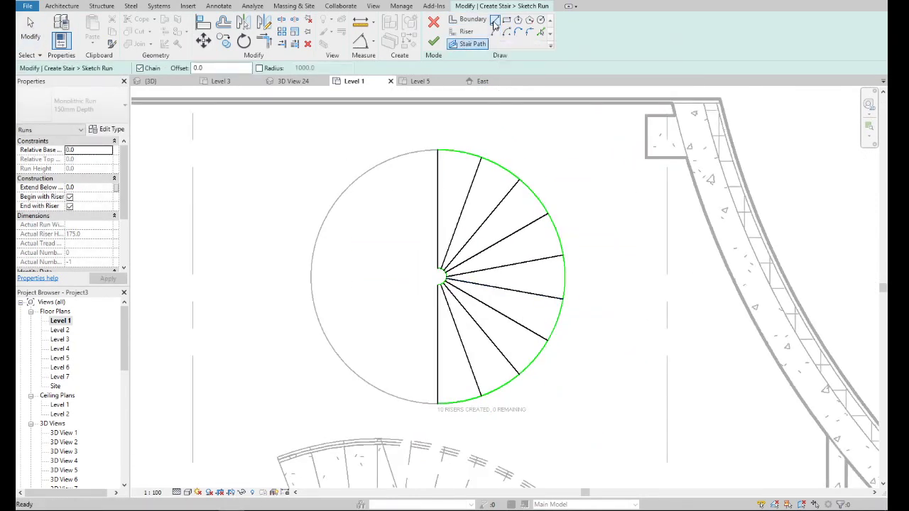
{"action": "left_click", "coordinate": [495, 32]}
{"action": "left_click", "coordinate": [438, 210]}
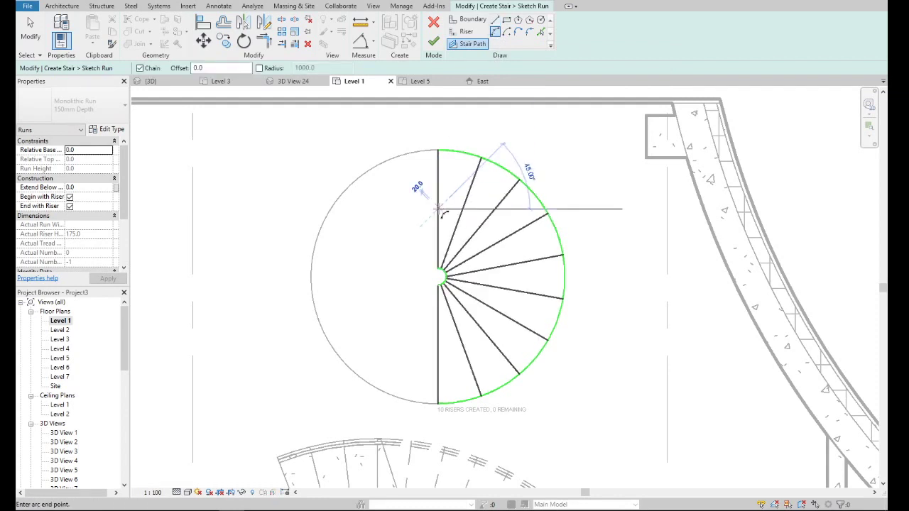
{"action": "left_click", "coordinate": [438, 345]}
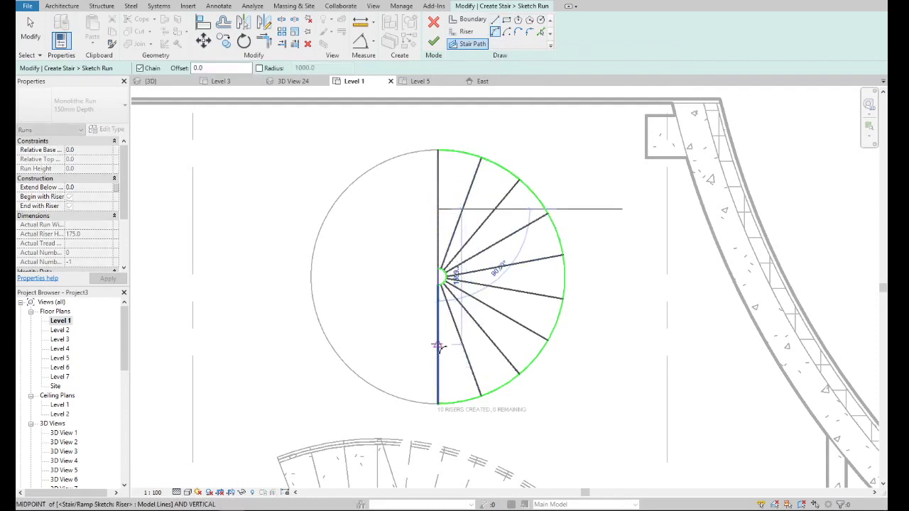
{"action": "left_click", "coordinate": [481, 219]}
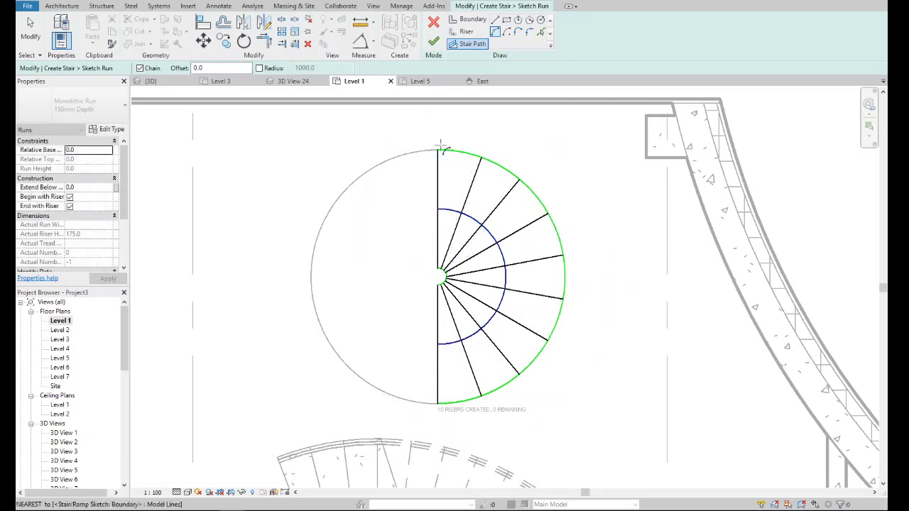
{"action": "key", "text": "Escape"}
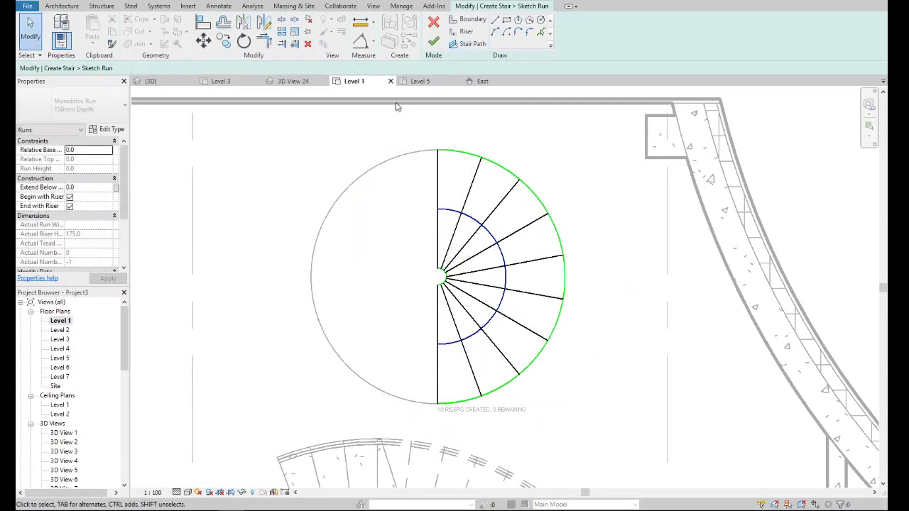
{"action": "mouse_move", "coordinate": [124, 174]}
{"action": "left_mouse_down"}
{"action": "mouse_move", "coordinate": [124, 234]}
{"action": "mouse_move", "coordinate": [124, 174]}
{"action": "left_mouse_up"}
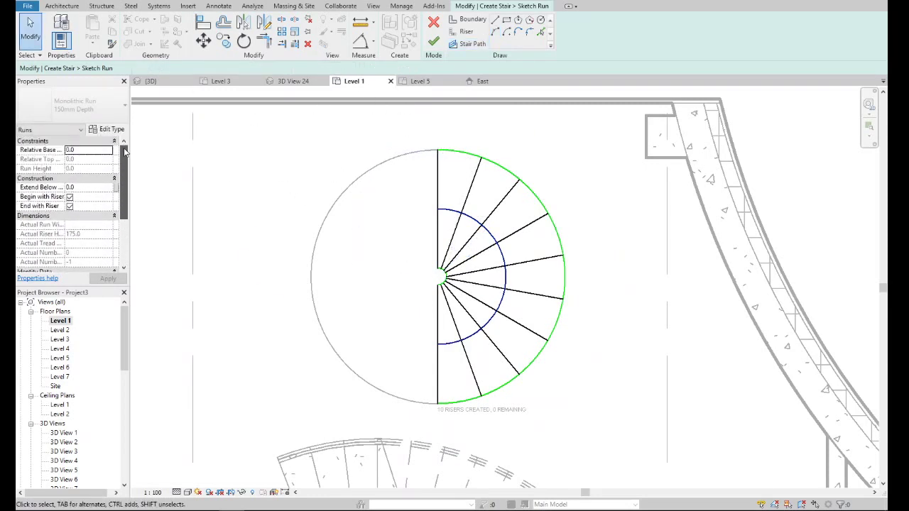
{"action": "left_click", "coordinate": [433, 44]}
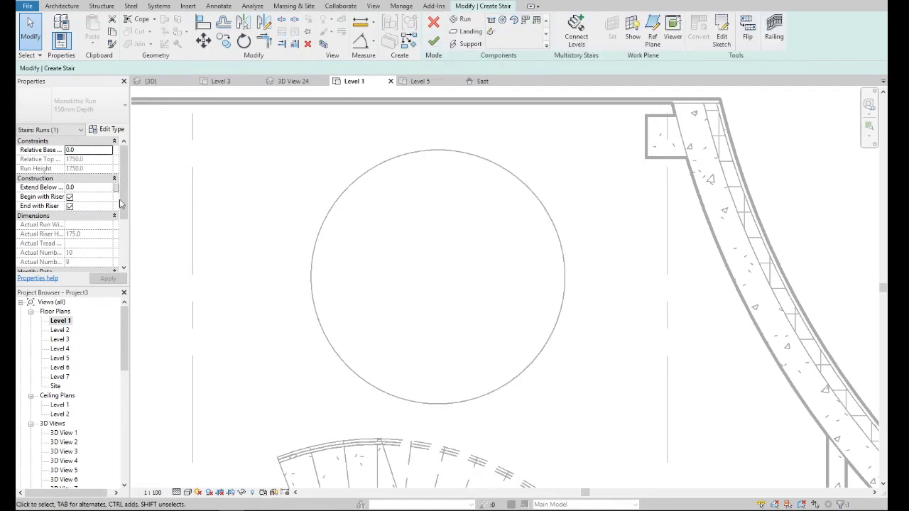
- Finish edit mode to create the spiral stair
{"action": "left_click", "coordinate": [435, 42]}
{"action": "scroll", "coordinate": [441, 261], "scroll_direction": "down", "scroll_amount": 5}
{"action": "scroll", "coordinate": [433, 245], "scroll_direction": "down", "scroll_amount": 2}
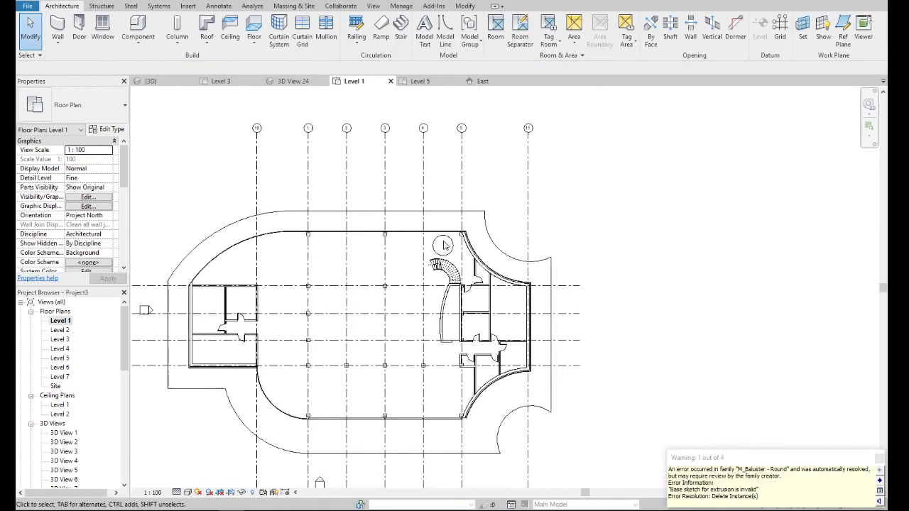
{"action": "scroll", "coordinate": [64, 451], "scroll_direction": "down", "scroll_amount": 5}
{"action": "scroll", "coordinate": [64, 452], "scroll_direction": "down", "scroll_amount": 4}
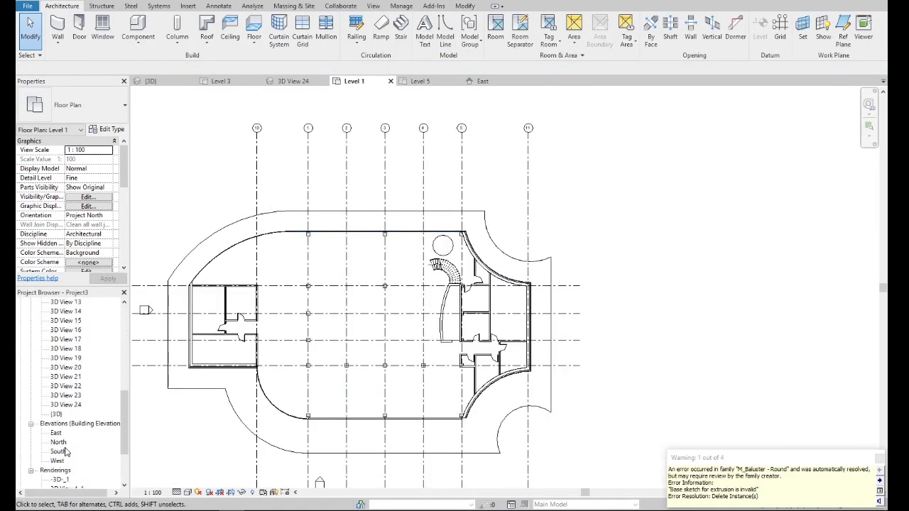
- Show the {3D} view from FRONT and select the stair to check its levels
{"action": "double_click", "coordinate": [61, 415]}
{"action": "left_click", "coordinate": [824, 133]}
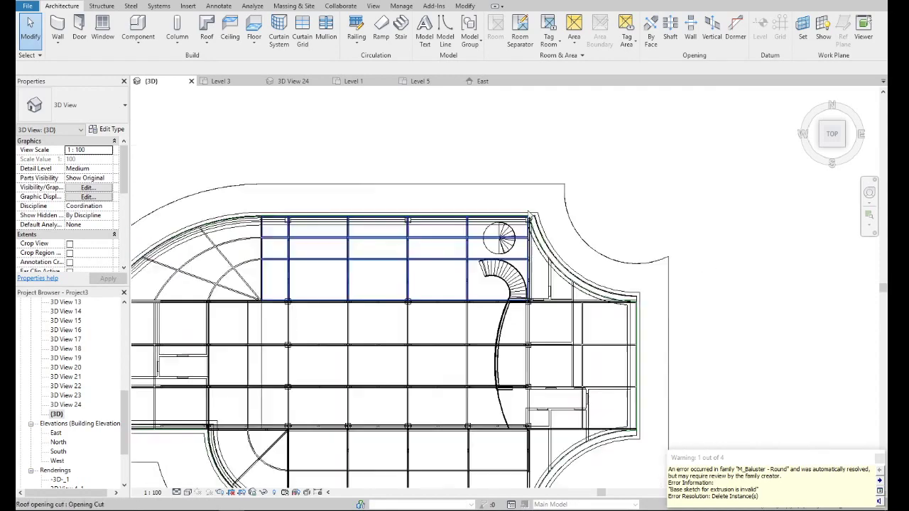
{"action": "left_click", "coordinate": [832, 151]}
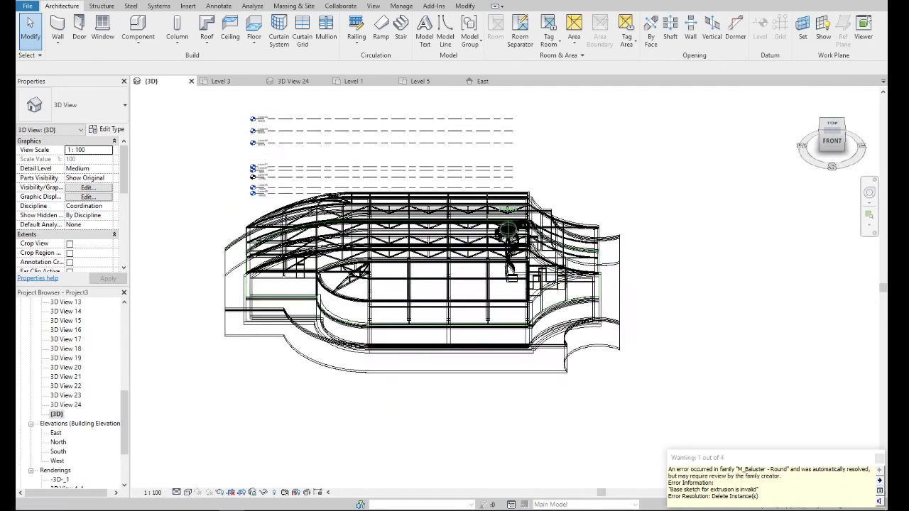
{"action": "scroll", "coordinate": [501, 235], "scroll_direction": "up", "scroll_amount": 4}
{"action": "scroll", "coordinate": [501, 235], "scroll_direction": "up", "scroll_amount": 3}
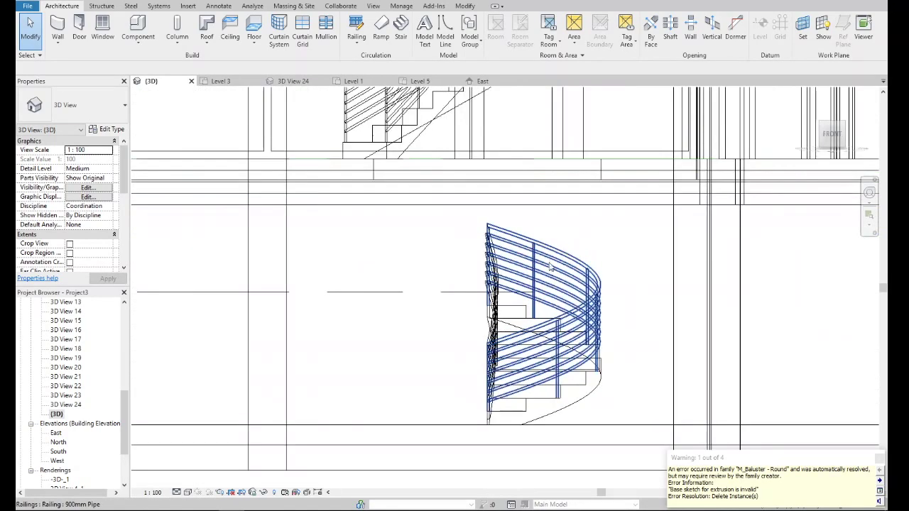
{"action": "left_click", "coordinate": [522, 311]}
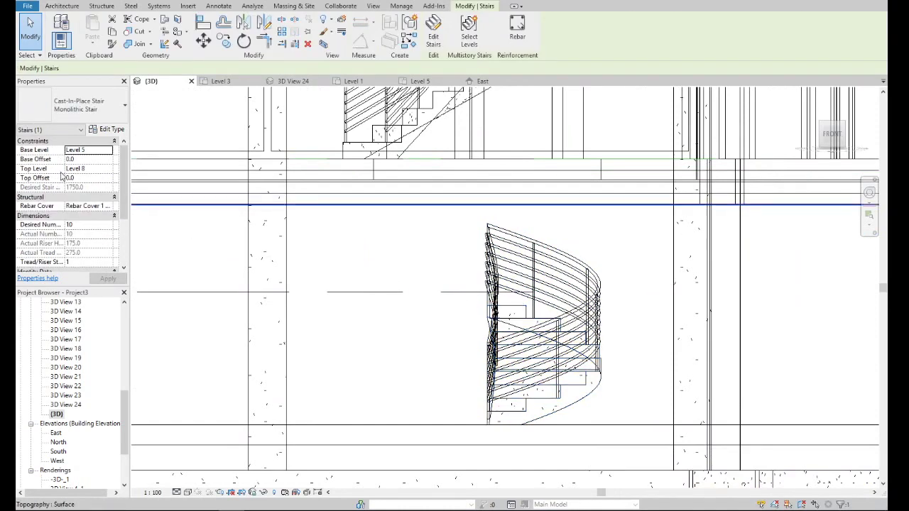
{"action": "scroll", "coordinate": [461, 319], "scroll_direction": "down", "scroll_amount": 3}
{"action": "scroll", "coordinate": [398, 334], "scroll_direction": "down", "scroll_amount": 3}
{"action": "scroll", "coordinate": [287, 349], "scroll_direction": "down", "scroll_amount": 2}
{"action": "scroll", "coordinate": [287, 350], "scroll_direction": "up", "scroll_amount": 3}
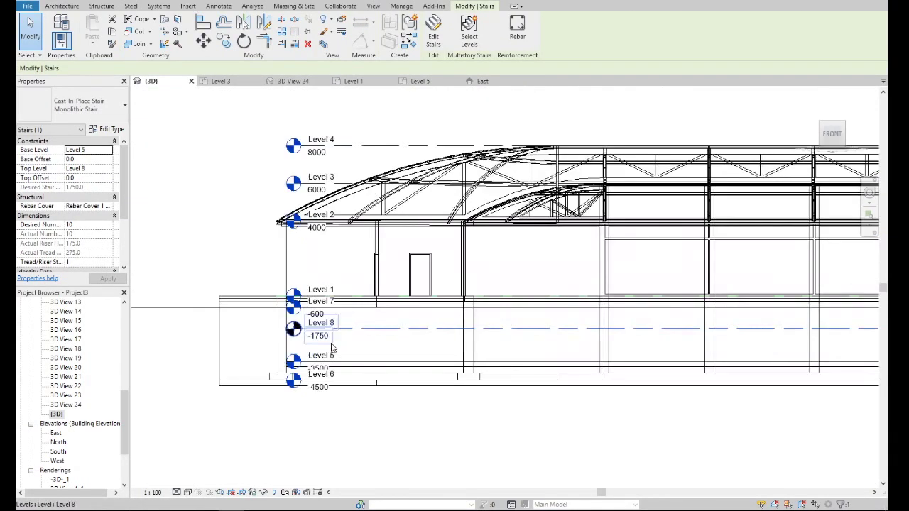
{"action": "scroll", "coordinate": [331, 349], "scroll_direction": "up", "scroll_amount": 2}
- Drag the Level 8 head out to the left
{"action": "left_click", "coordinate": [253, 321]}
{"action": "scroll", "coordinate": [312, 336], "scroll_direction": "down", "scroll_amount": 1}
{"action": "scroll", "coordinate": [312, 336], "scroll_direction": "up", "scroll_amount": 3}
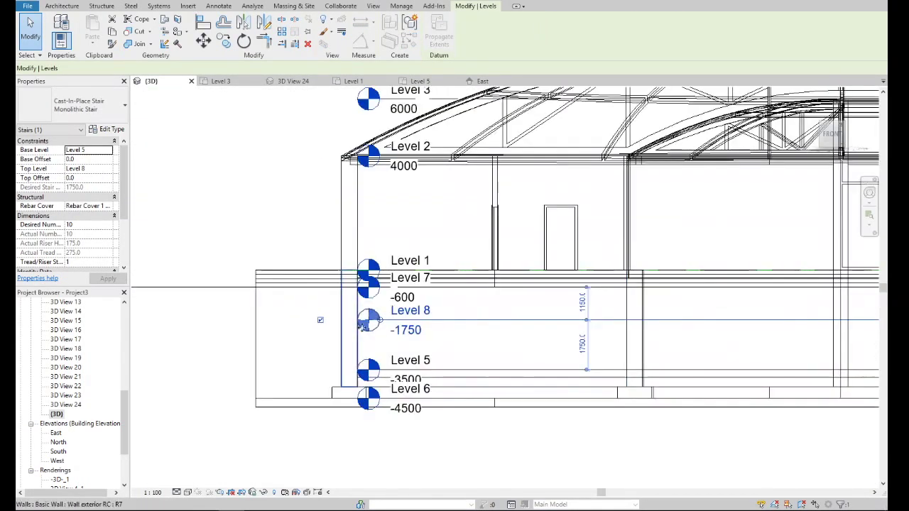
{"action": "left_click_drag", "start_coordinate": [319, 320], "coordinate": [171, 319]}
{"action": "key", "text": "Escape"}
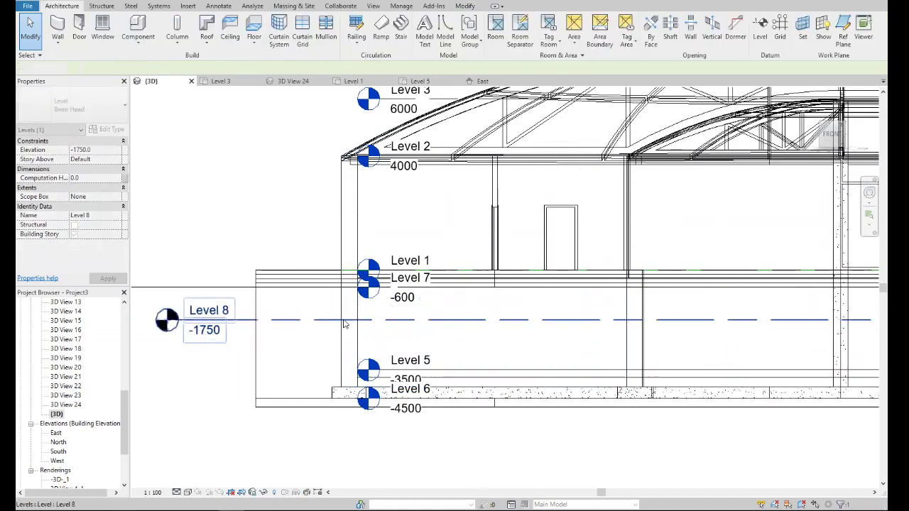
{"action": "scroll", "coordinate": [532, 312], "scroll_direction": "down", "scroll_amount": 2}
{"action": "left_click", "coordinate": [465, 197]}
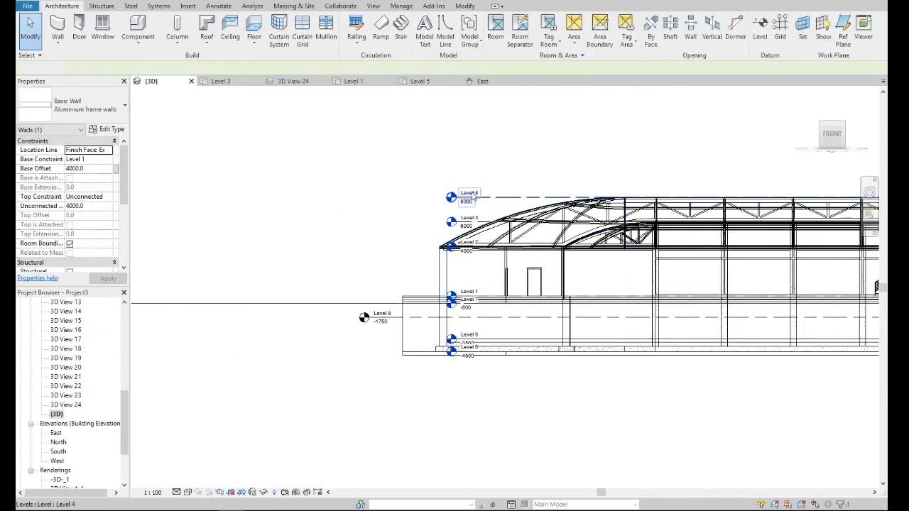
{"action": "key", "text": "Escape"}
- Move the Level 4, Level 3 and Level 2 heads further left
{"action": "left_click", "coordinate": [455, 198]}
{"action": "mouse_move", "coordinate": [455, 198]}
{"action": "left_mouse_down"}
{"action": "mouse_move", "coordinate": [367, 201]}
{"action": "mouse_move", "coordinate": [329, 222]}
{"action": "left_mouse_up"}
{"action": "key", "text": "Escape"}
{"action": "left_click", "coordinate": [458, 222]}
{"action": "key", "text": "Escape"}
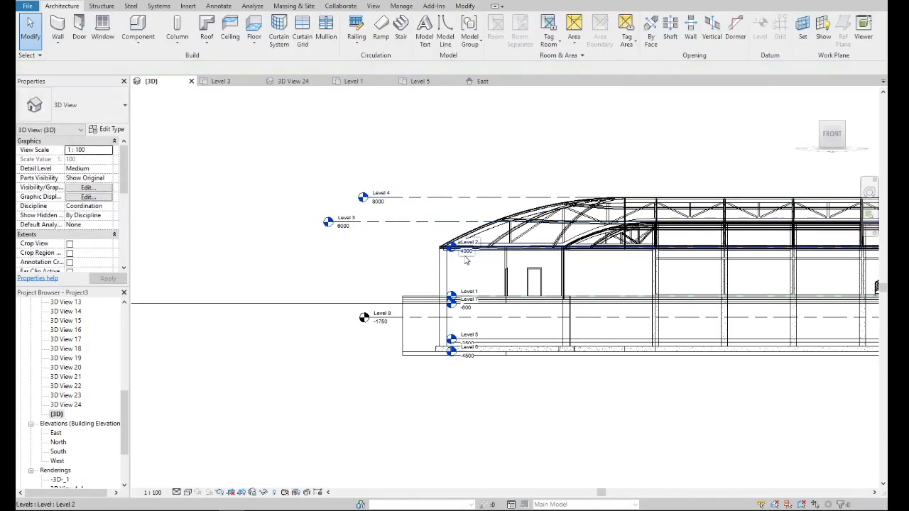
{"action": "left_click", "coordinate": [461, 254]}
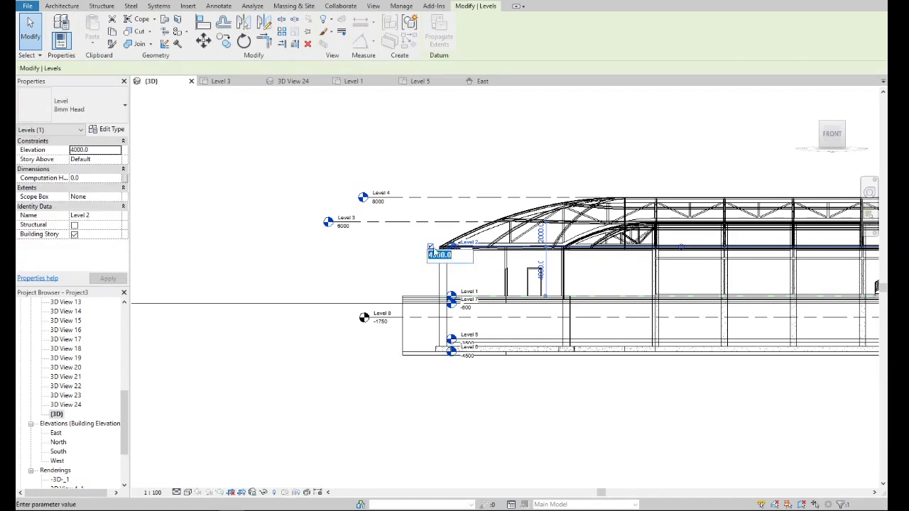
{"action": "scroll", "coordinate": [497, 237], "scroll_direction": "up", "scroll_amount": 2}
{"action": "key", "text": "Escape"}
{"action": "scroll", "coordinate": [422, 241], "scroll_direction": "up", "scroll_amount": 3}
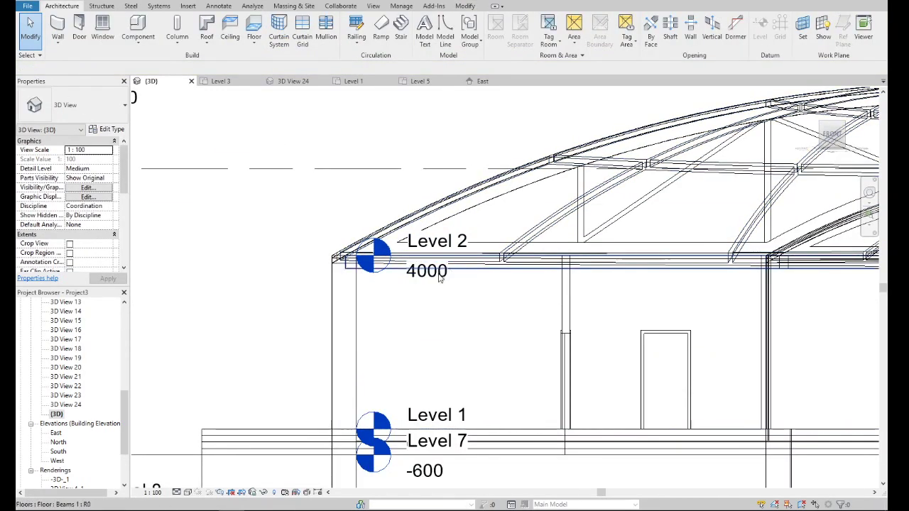
{"action": "left_click_drag", "start_coordinate": [412, 259], "coordinate": [244, 265]}
{"action": "scroll", "coordinate": [310, 256], "scroll_direction": "down", "scroll_amount": 5}
- Move the Level 1 head out to the far left
{"action": "left_click", "coordinate": [365, 306]}
{"action": "scroll", "coordinate": [366, 305], "scroll_direction": "up", "scroll_amount": 5}
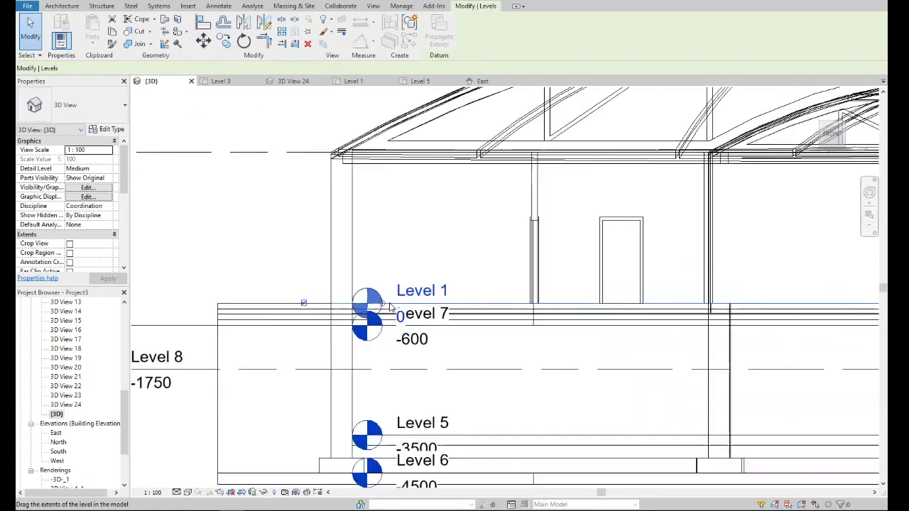
{"action": "left_click_drag", "start_coordinate": [390, 306], "coordinate": [374, 308]}
{"action": "scroll", "coordinate": [375, 308], "scroll_direction": "down", "scroll_amount": 4}
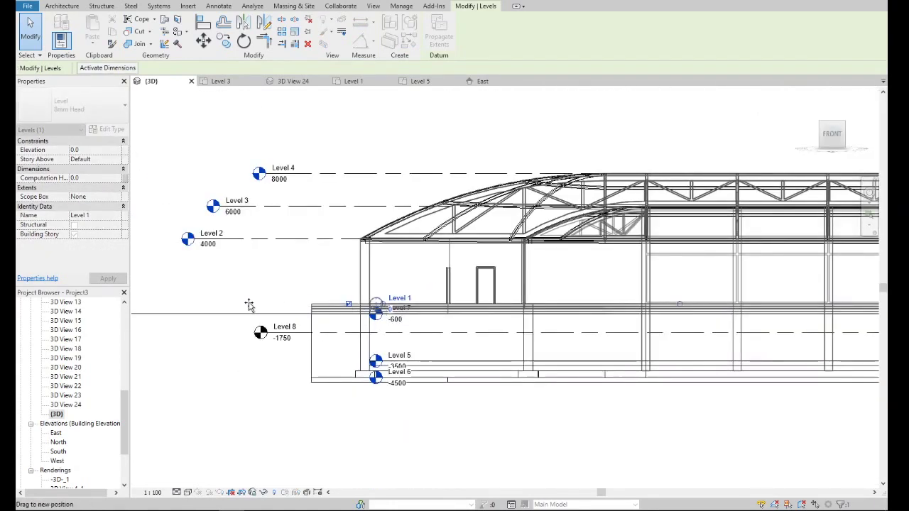
{"action": "scroll", "coordinate": [183, 304], "scroll_direction": "down", "scroll_amount": 2}
{"action": "left_click_drag", "start_coordinate": [183, 304], "coordinate": [263, 305]}
{"action": "scroll", "coordinate": [401, 321], "scroll_direction": "up", "scroll_amount": 3}
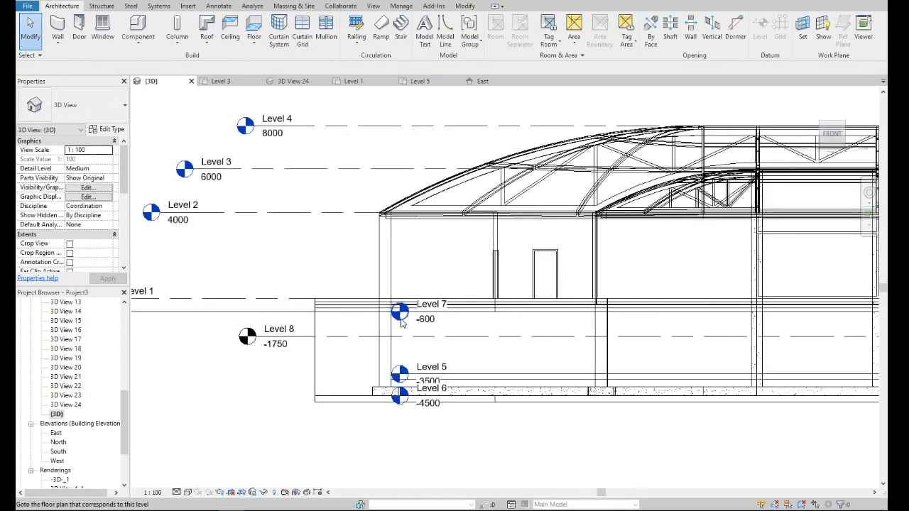
{"action": "scroll", "coordinate": [410, 317], "scroll_direction": "up", "scroll_amount": 3}
- Delete Level 7
{"action": "left_click", "coordinate": [402, 312]}
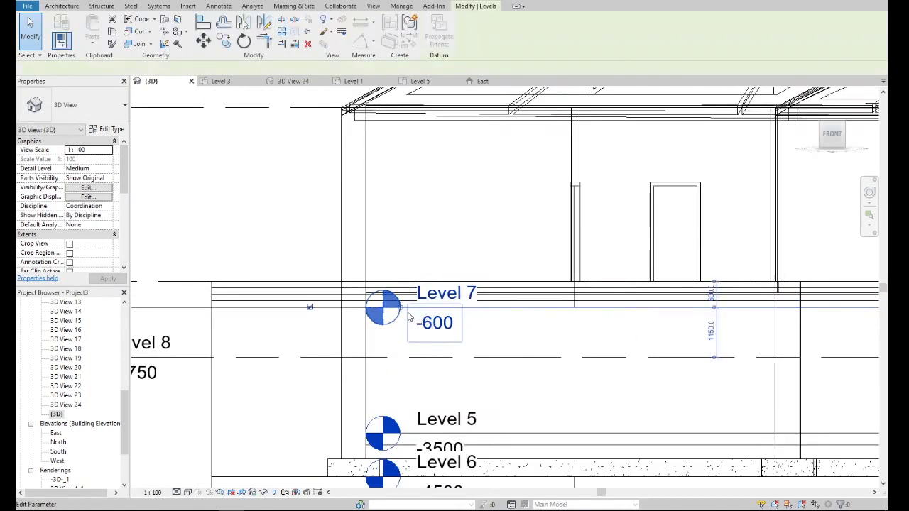
{"action": "scroll", "coordinate": [401, 312], "scroll_direction": "down", "scroll_amount": 5}
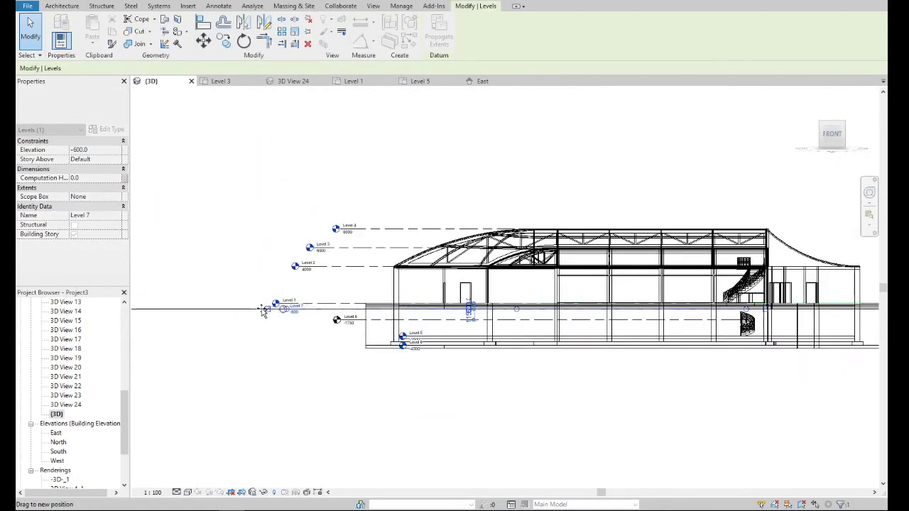
{"action": "key", "text": "Delete"}
{"action": "scroll", "coordinate": [402, 337], "scroll_direction": "up", "scroll_amount": 3}
- Move the Level 5 head left below Level 8, then check Level 6
{"action": "left_click", "coordinate": [411, 343]}
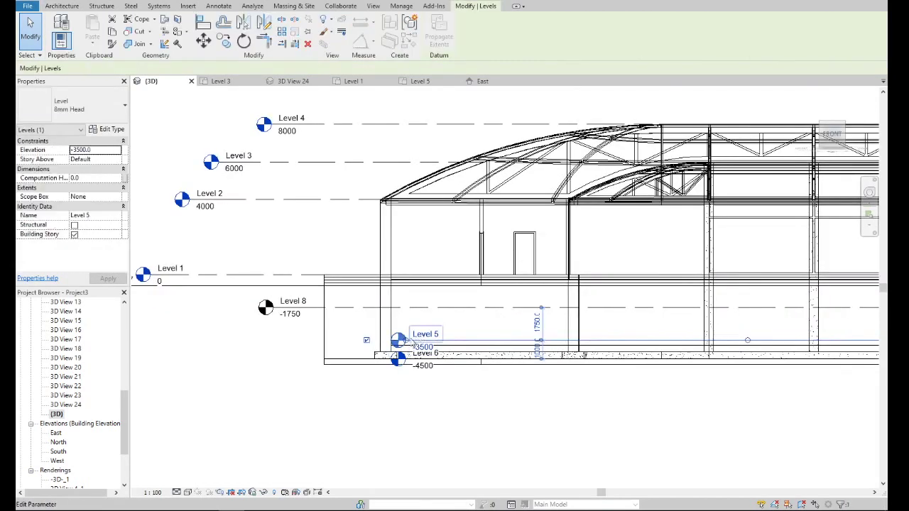
{"action": "left_click_drag", "start_coordinate": [410, 343], "coordinate": [272, 338]}
{"action": "left_click_drag", "start_coordinate": [214, 335], "coordinate": [215, 338]}
{"action": "key", "text": "Escape"}
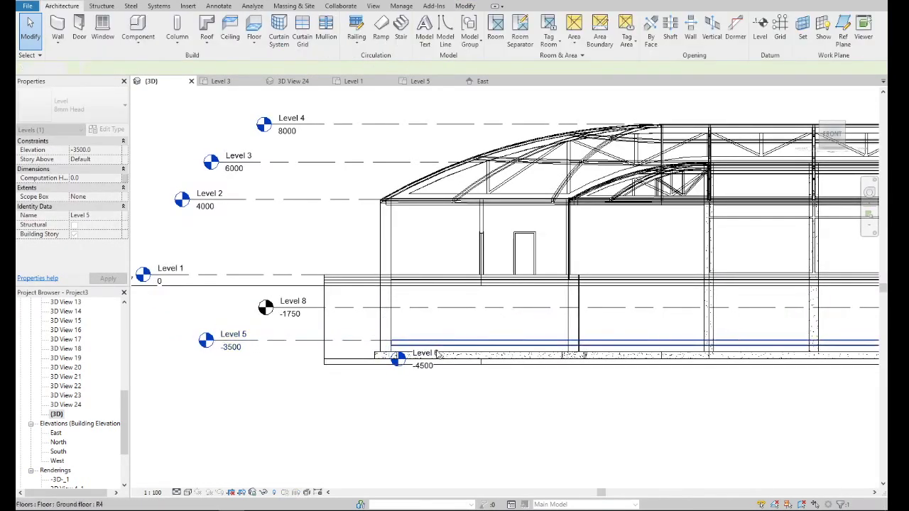
{"action": "scroll", "coordinate": [401, 360], "scroll_direction": "up", "scroll_amount": 3}
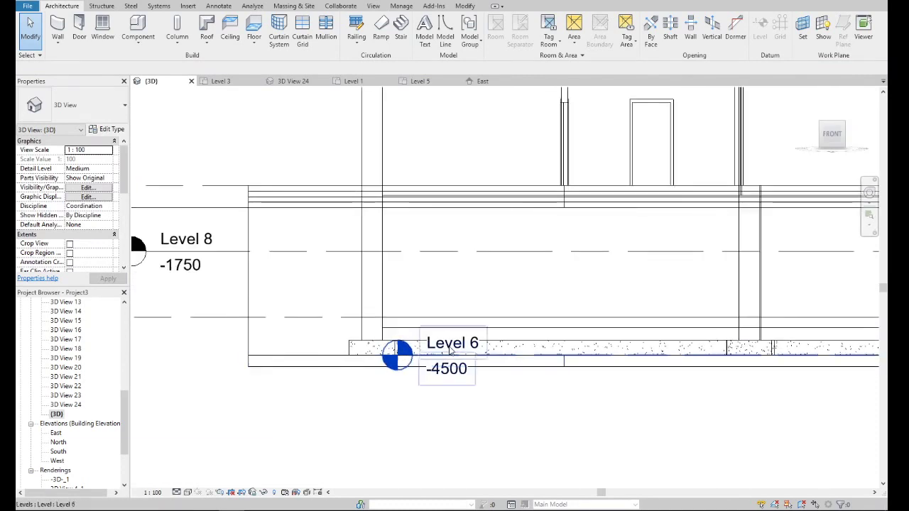
{"action": "left_click", "coordinate": [412, 364]}
{"action": "scroll", "coordinate": [332, 356], "scroll_direction": "down", "scroll_amount": 5}
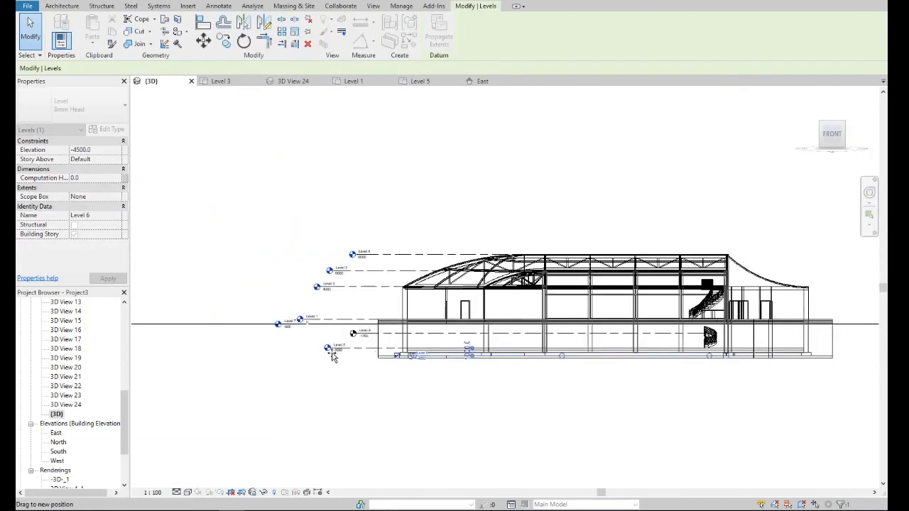
{"action": "key", "text": "Escape"}
{"action": "scroll", "coordinate": [357, 342], "scroll_direction": "down", "scroll_amount": 1}
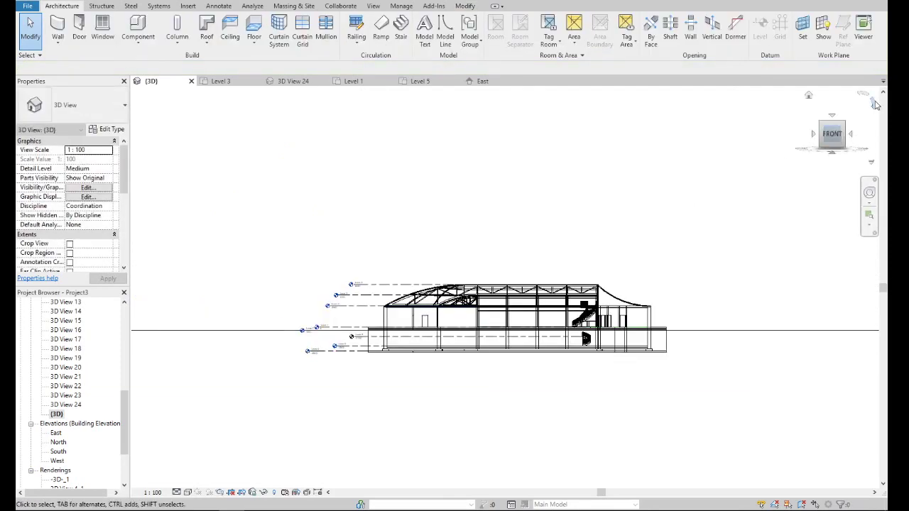
{"action": "scroll", "coordinate": [596, 338], "scroll_direction": "up", "scroll_amount": 5}
- Copy the spiral stair 2000 to the left of the original
{"action": "scroll", "coordinate": [475, 315], "scroll_direction": "up", "scroll_amount": 2}
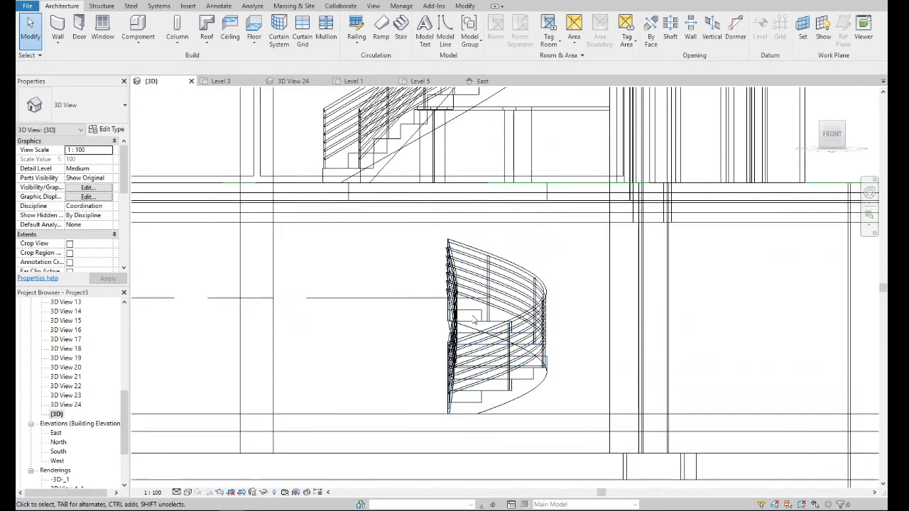
{"action": "left_click", "coordinate": [476, 315]}
{"action": "scroll", "coordinate": [401, 264], "scroll_direction": "down", "scroll_amount": 1}
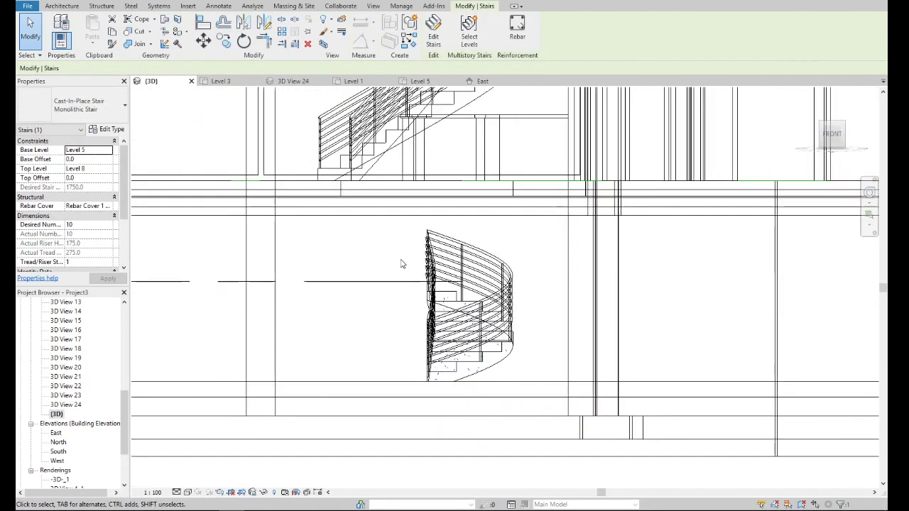
{"action": "mouse_move", "coordinate": [831, 136]}
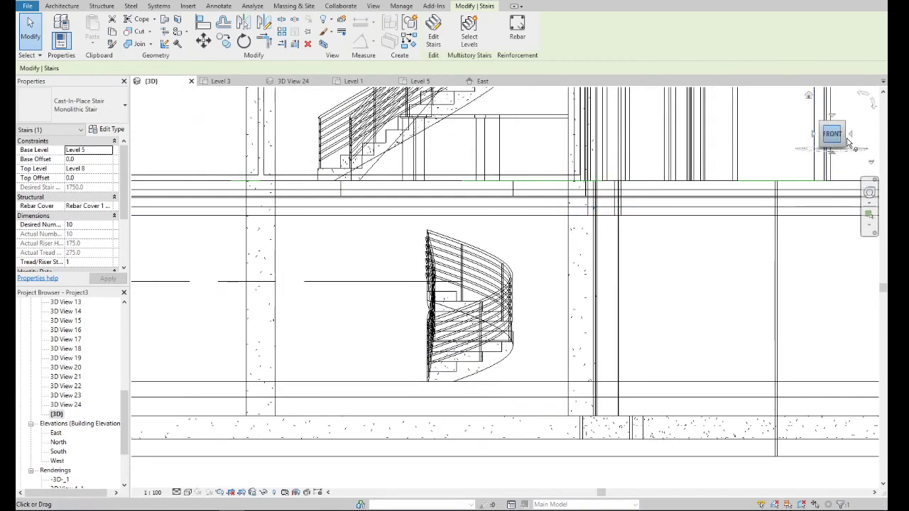
{"action": "left_click_drag", "start_coordinate": [847, 142], "coordinate": [837, 153]}
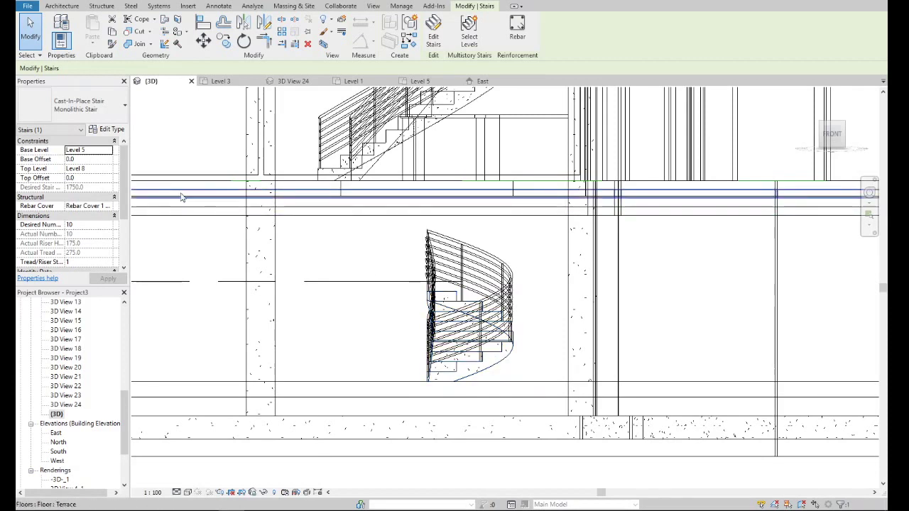
{"action": "left_click_drag", "start_coordinate": [119, 209], "coordinate": [119, 254]}
{"action": "scroll", "coordinate": [119, 254], "scroll_direction": "up", "scroll_amount": 5}
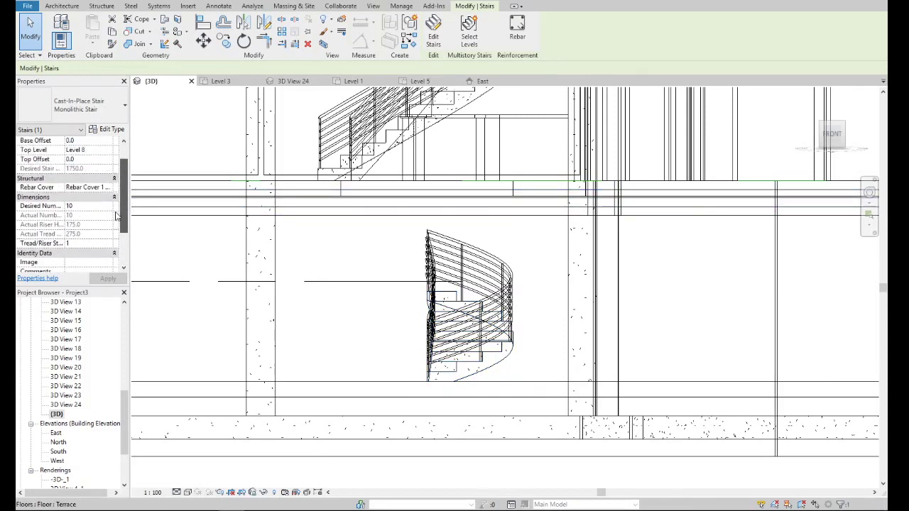
{"action": "left_click", "coordinate": [223, 41]}
{"action": "left_click", "coordinate": [426, 382]}
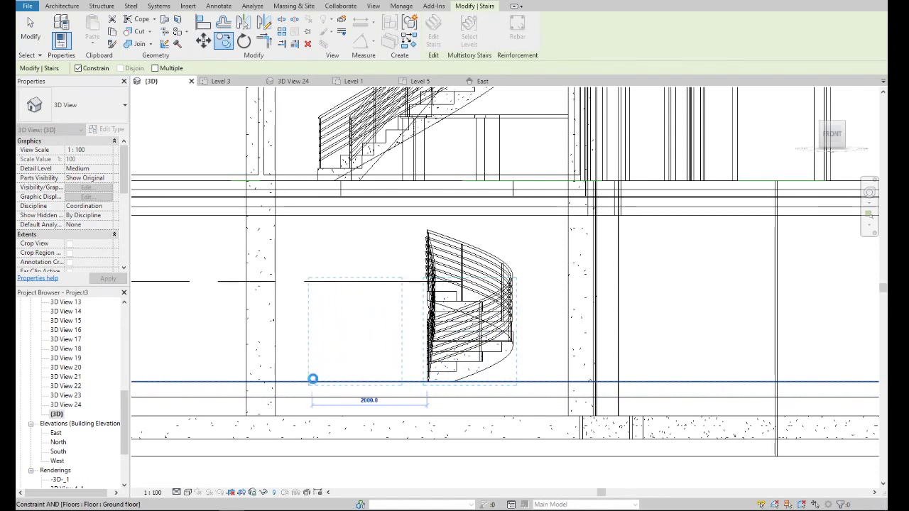
{"action": "left_click", "coordinate": [312, 378]}
- Set the copied stair's Base Level to Level 8 and Top Level to Level 1
{"action": "key", "text": "m"}
{"action": "key", "text": "v"}
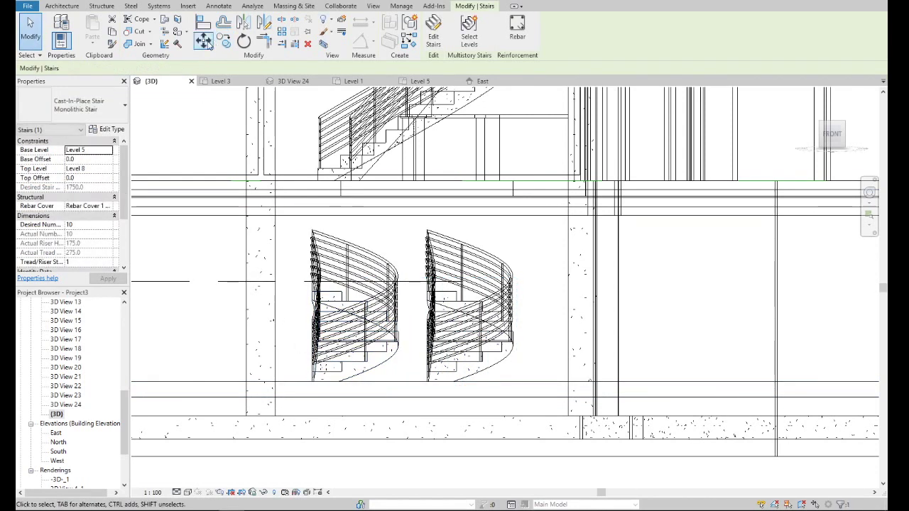
{"action": "left_click", "coordinate": [314, 383]}
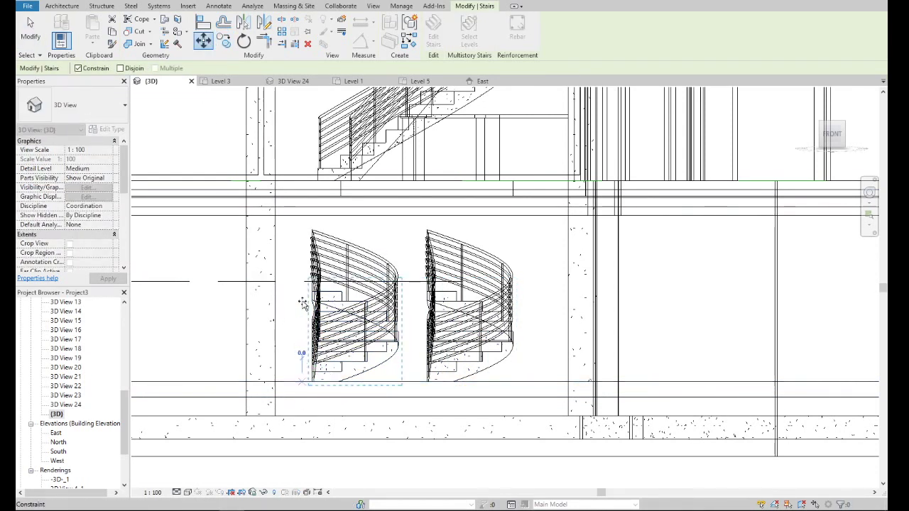
{"action": "key", "text": "Escape"}
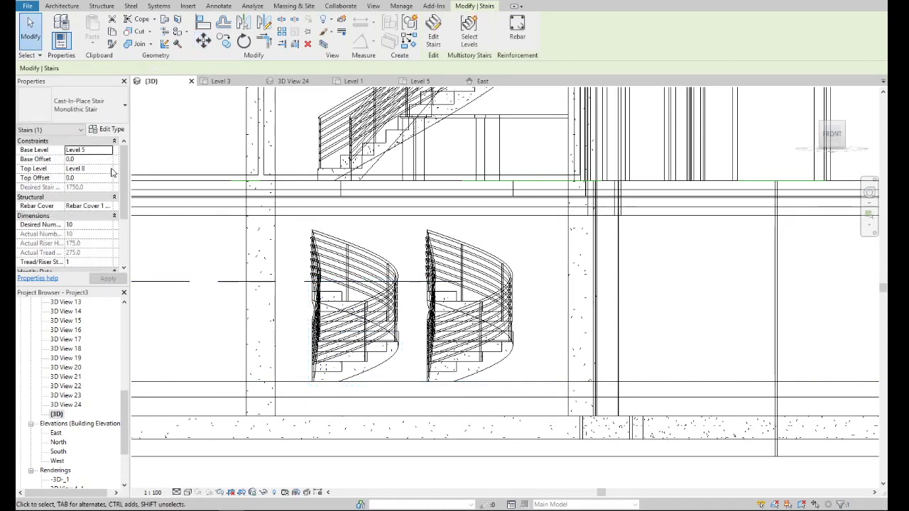
{"action": "left_click", "coordinate": [108, 151]}
{"action": "left_click", "coordinate": [83, 176]}
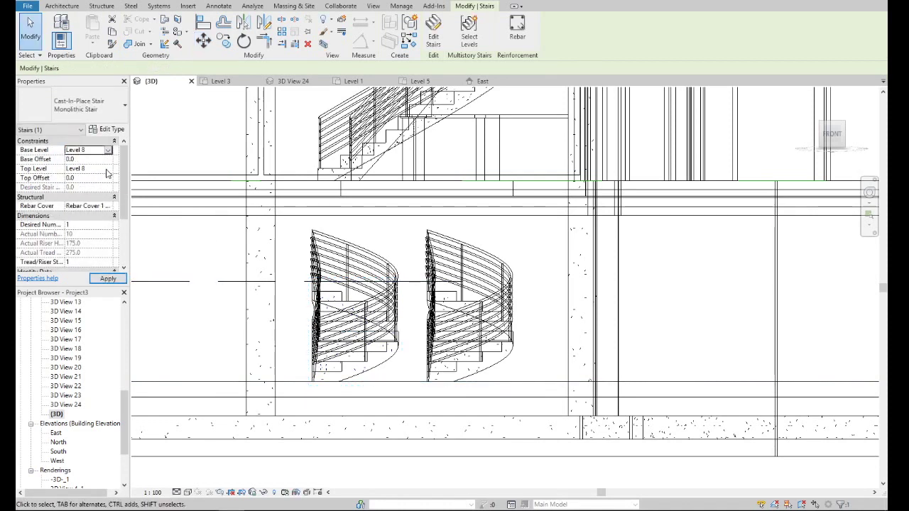
{"action": "left_click", "coordinate": [108, 170]}
{"action": "left_click", "coordinate": [83, 211]}
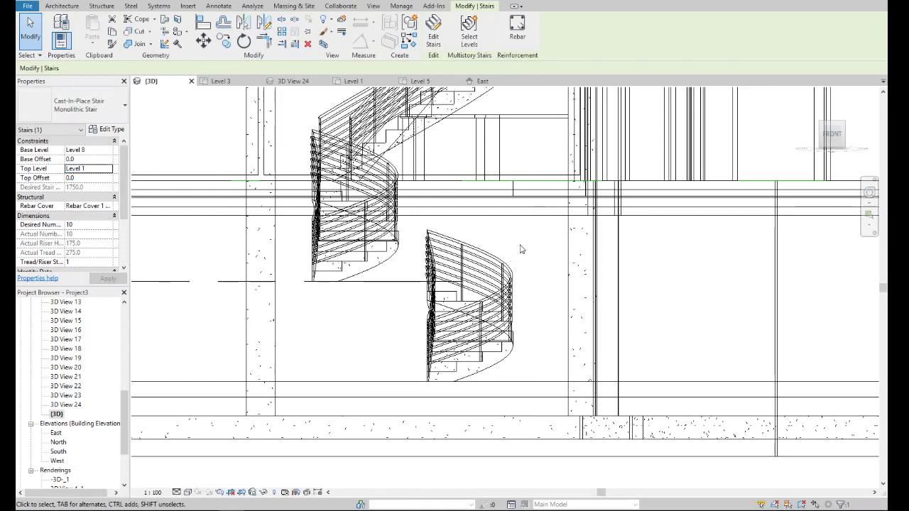
{"action": "scroll", "coordinate": [384, 264], "scroll_direction": "down", "scroll_amount": 2}
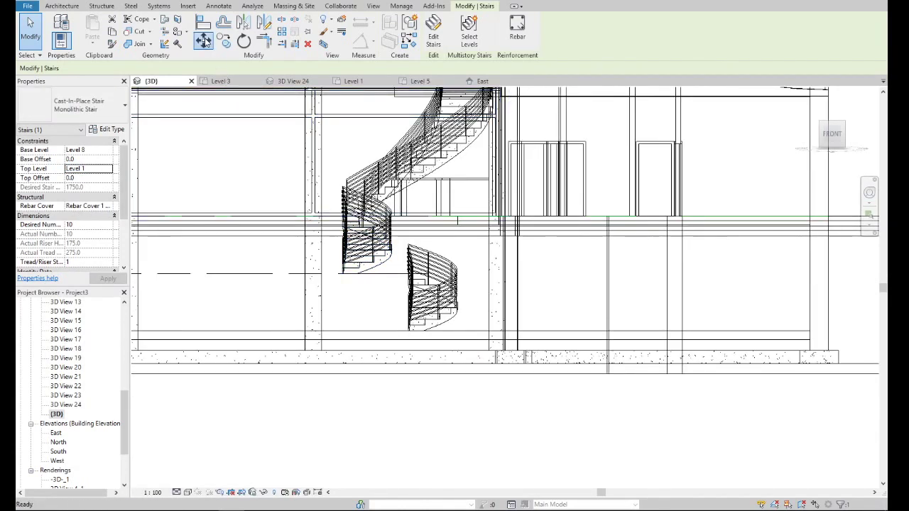
- Select the upper spiral stair and view both stairs from the top
{"action": "left_click", "coordinate": [331, 286]}
{"action": "left_click", "coordinate": [332, 254]}
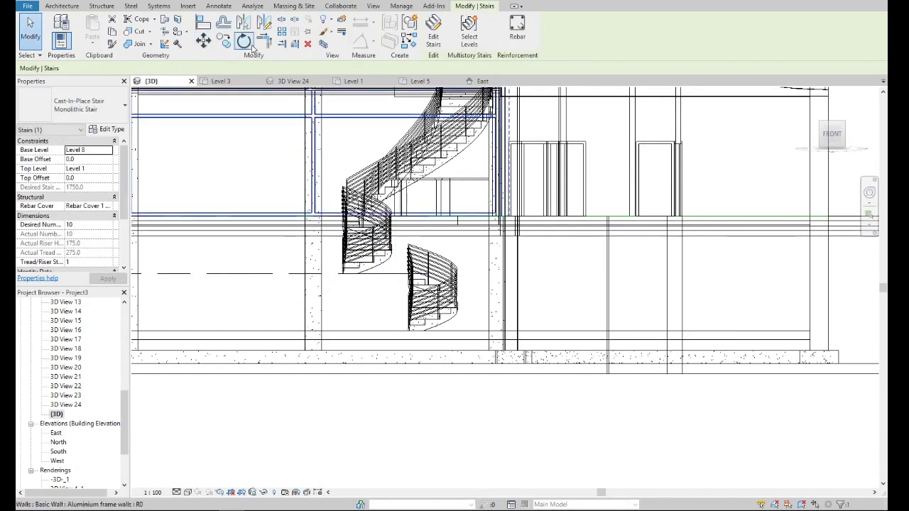
{"action": "scroll", "coordinate": [600, 198], "scroll_direction": "down", "scroll_amount": 3}
{"action": "left_click", "coordinate": [831, 113]}
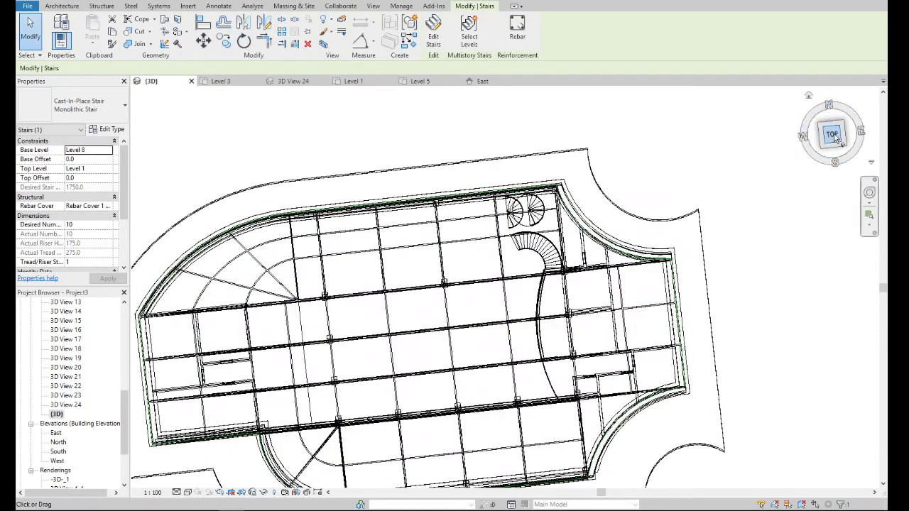
{"action": "scroll", "coordinate": [515, 213], "scroll_direction": "up", "scroll_amount": 3}
{"action": "scroll", "coordinate": [567, 215], "scroll_direction": "up", "scroll_amount": 2}
{"action": "scroll", "coordinate": [544, 239], "scroll_direction": "up", "scroll_amount": 5}
{"action": "middle_click_drag", "start_coordinate": [544, 239], "coordinate": [499, 256]}
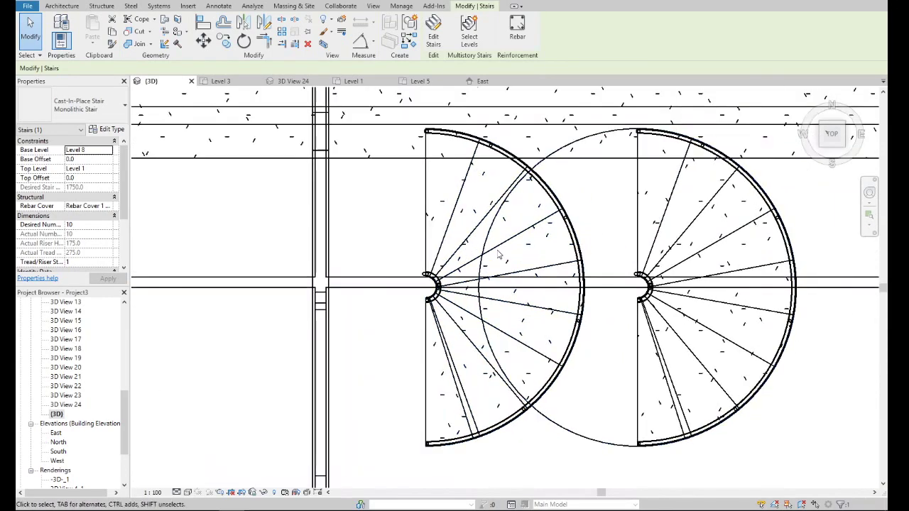
{"action": "scroll", "coordinate": [398, 226], "scroll_direction": "down", "scroll_amount": 2}
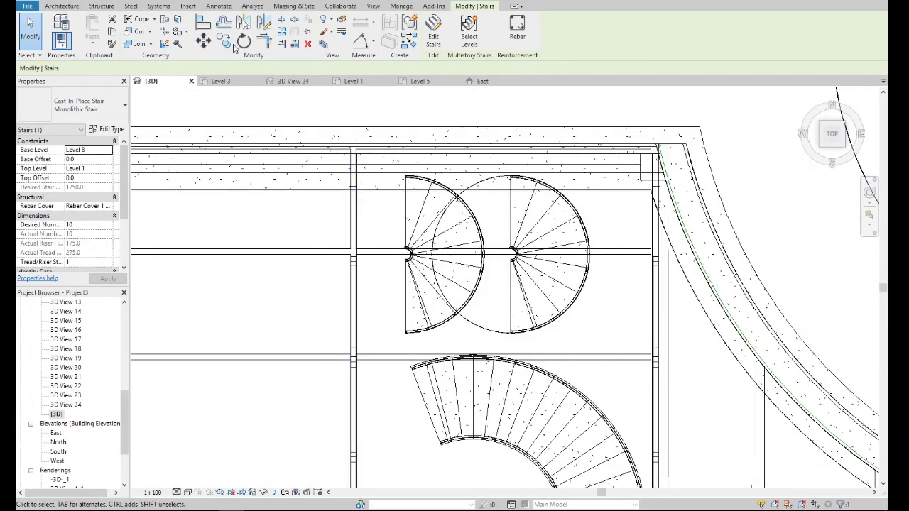
- Rotate the upper stair 180° with RO
{"action": "key", "text": "r"}
{"action": "key", "text": "o"}
{"action": "scroll", "coordinate": [437, 259], "scroll_direction": "up", "scroll_amount": 2}
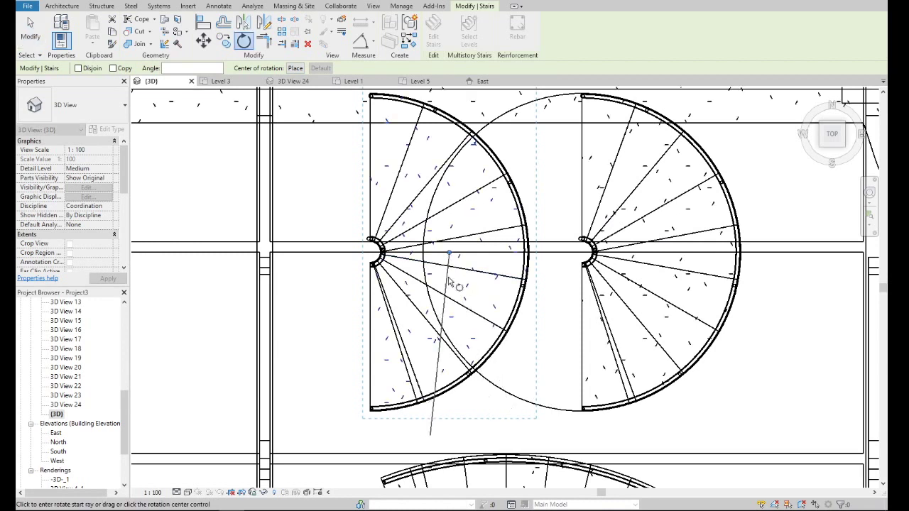
{"action": "left_click", "coordinate": [451, 284]}
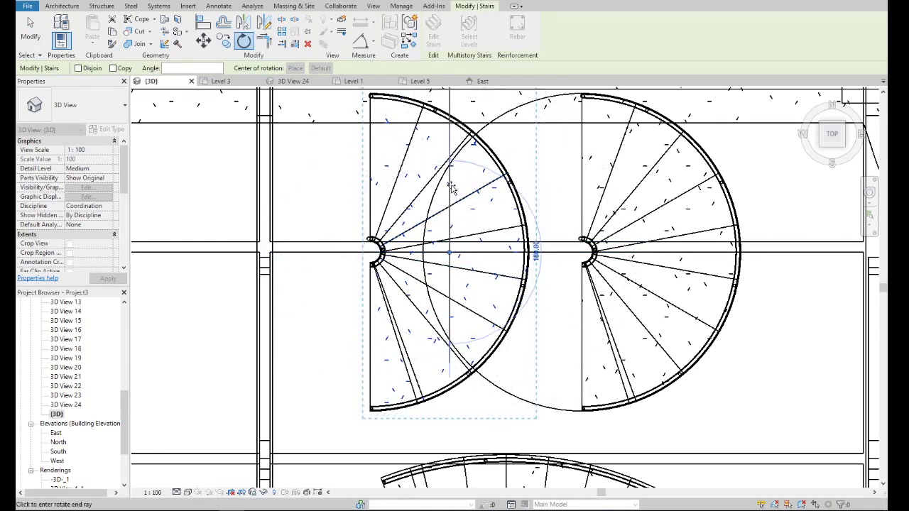
{"action": "left_click", "coordinate": [451, 186]}
{"action": "scroll", "coordinate": [454, 256], "scroll_direction": "down", "scroll_amount": 3}
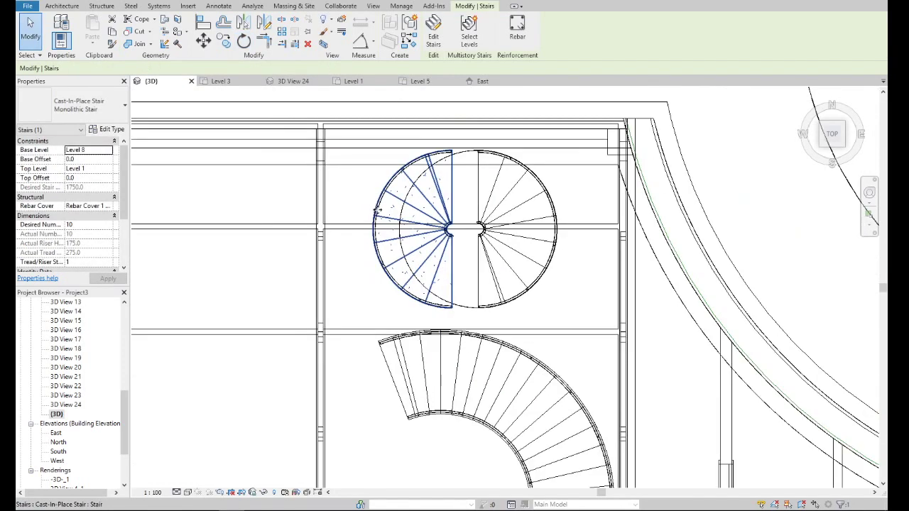
{"action": "key", "text": "Escape"}
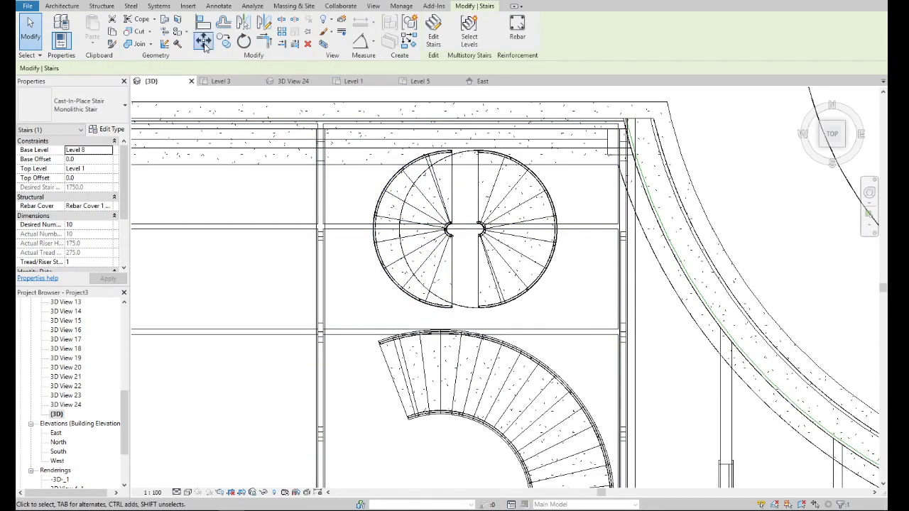
- Move the rotated stair so its centre lines up with the original stair's centre
{"action": "left_click", "coordinate": [204, 44]}
{"action": "scroll", "coordinate": [483, 318], "scroll_direction": "up", "scroll_amount": 2}
{"action": "scroll", "coordinate": [464, 188], "scroll_direction": "up", "scroll_amount": 2}
{"action": "scroll", "coordinate": [422, 163], "scroll_direction": "up", "scroll_amount": 2}
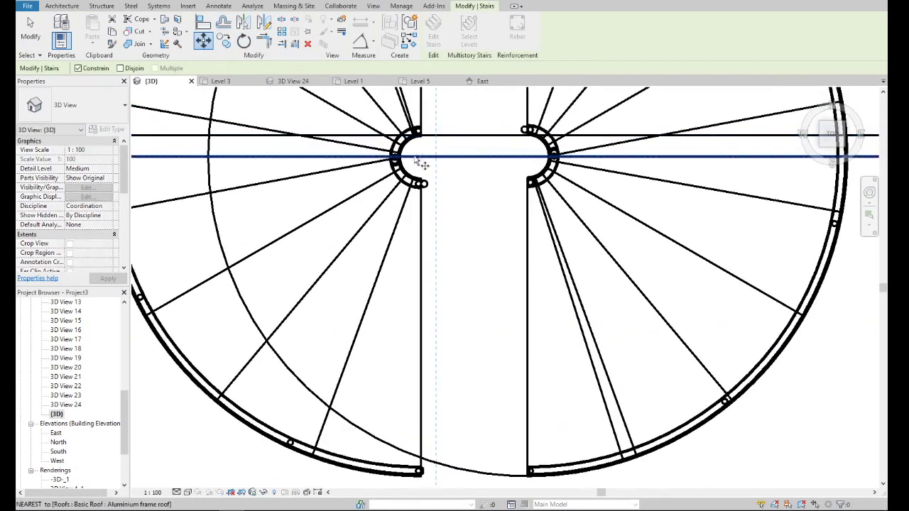
{"action": "left_click", "coordinate": [422, 163]}
{"action": "key", "text": "Escape"}
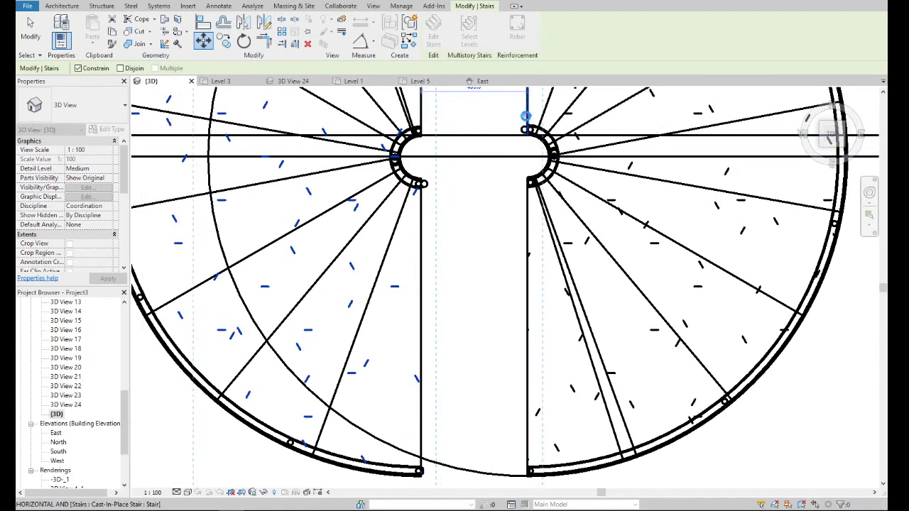
{"action": "left_click", "coordinate": [524, 115]}
{"action": "scroll", "coordinate": [462, 234], "scroll_direction": "down", "scroll_amount": 5}
{"action": "key", "text": "Escape"}
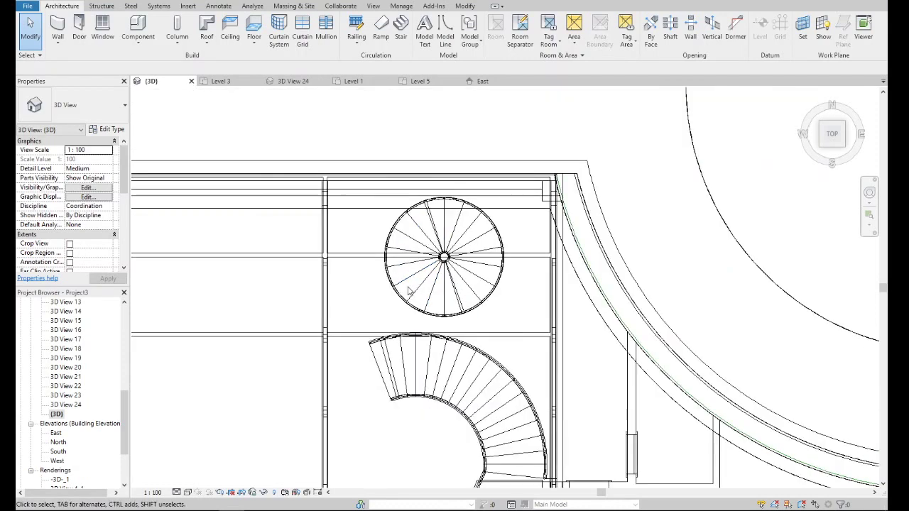
- Open the Level 5 floor plan
{"action": "scroll", "coordinate": [409, 290], "scroll_direction": "down", "scroll_amount": 2}
{"action": "left_click_drag", "start_coordinate": [120, 417], "coordinate": [131, 326]}
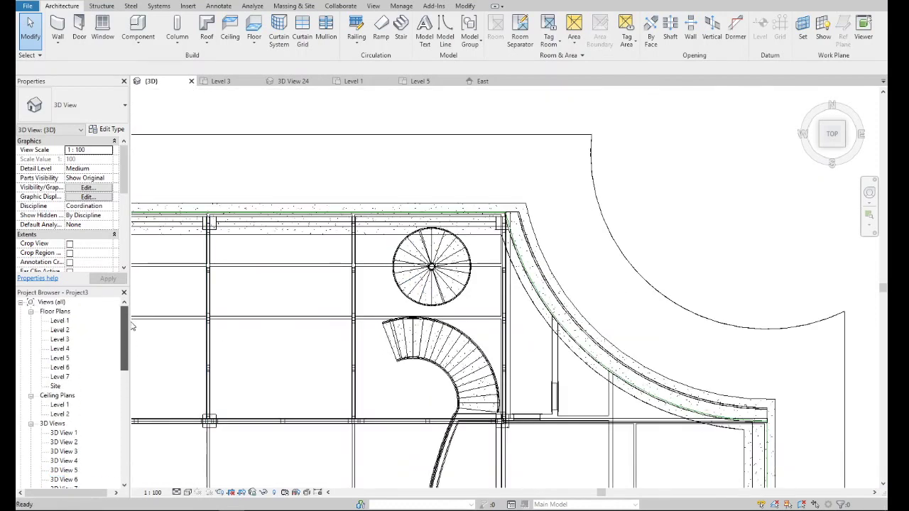
{"action": "double_click", "coordinate": [62, 359]}
- Place a camera aimed at the spiral stairs, creating perspective 3D View 25
{"action": "left_click", "coordinate": [373, 5]}
{"action": "left_click", "coordinate": [341, 41]}
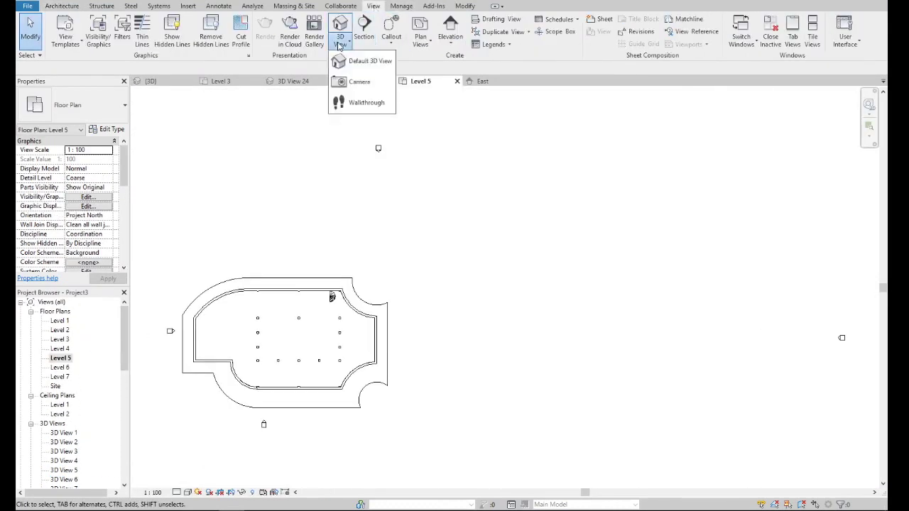
{"action": "left_click", "coordinate": [353, 80]}
{"action": "left_click", "coordinate": [304, 331]}
{"action": "left_click", "coordinate": [350, 271]}
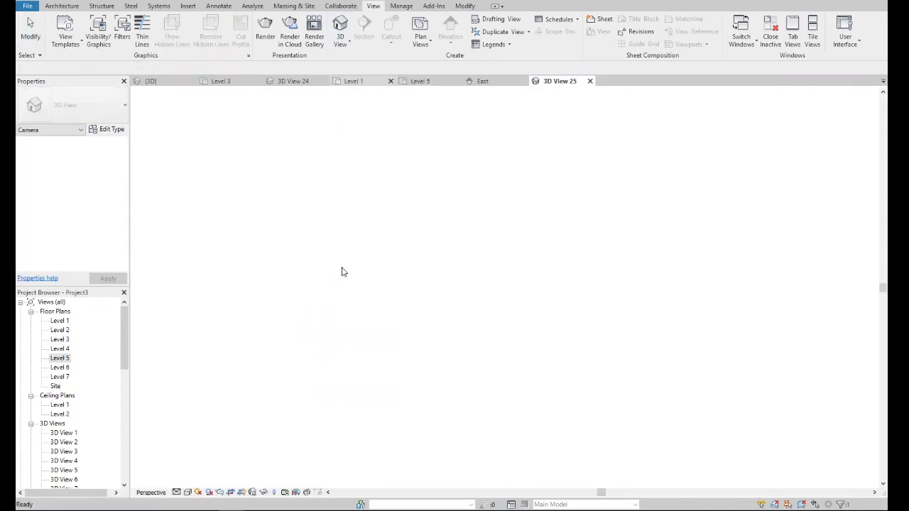
{"action": "scroll", "coordinate": [559, 277], "scroll_direction": "up", "scroll_amount": 3}
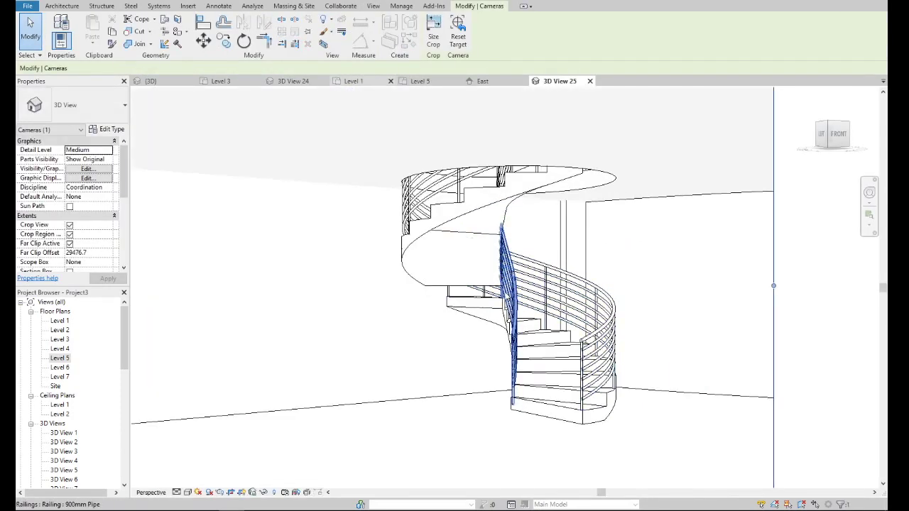
{"action": "scroll", "coordinate": [466, 319], "scroll_direction": "up", "scroll_amount": 3}
{"action": "left_click", "coordinate": [477, 314]}
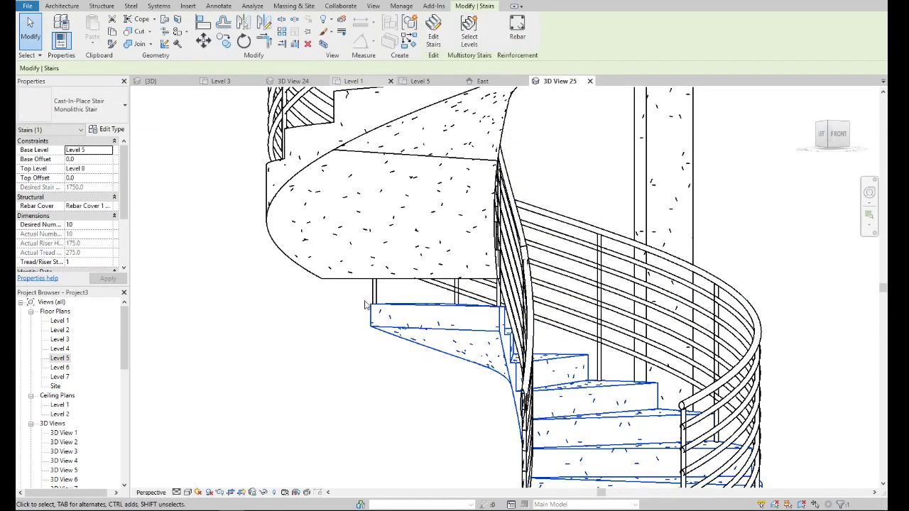
{"action": "scroll", "coordinate": [468, 316], "scroll_direction": "down", "scroll_amount": 5}
{"action": "scroll", "coordinate": [406, 361], "scroll_direction": "down", "scroll_amount": 3}
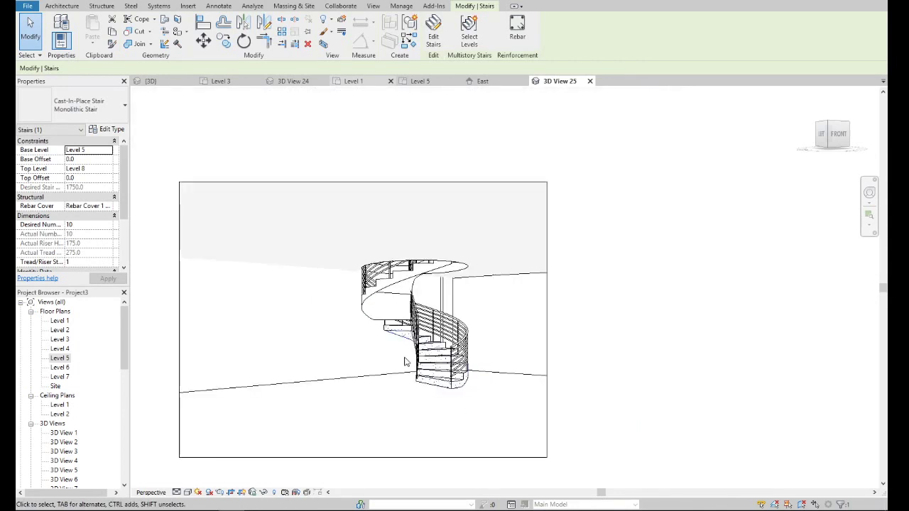
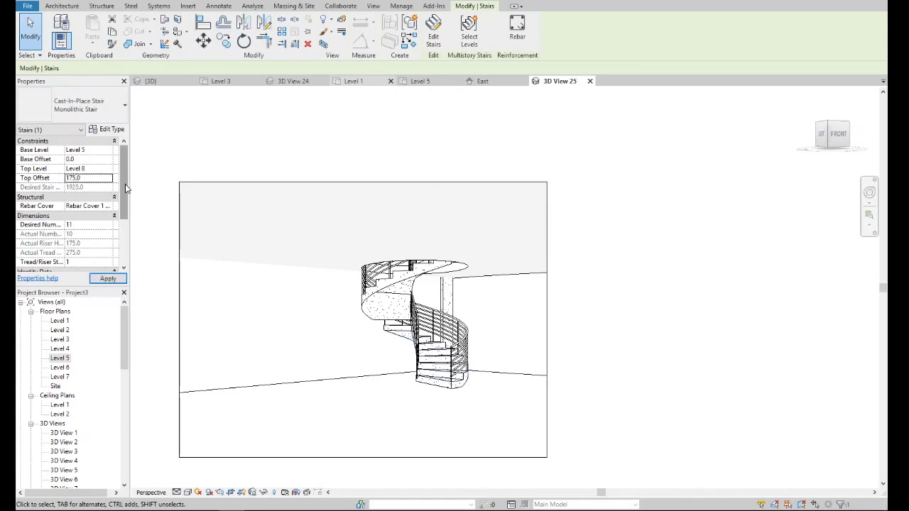
- Commit the 175 top offset on the spiral stair, then cancel a move and clear the selection
{"action": "left_click", "coordinate": [490, 286]}
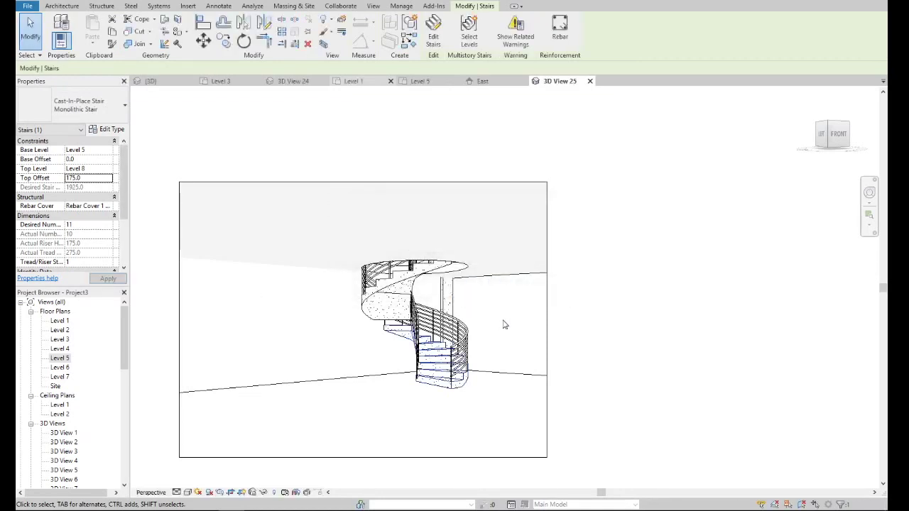
{"action": "left_click", "coordinate": [504, 324]}
{"action": "left_click", "coordinate": [461, 341]}
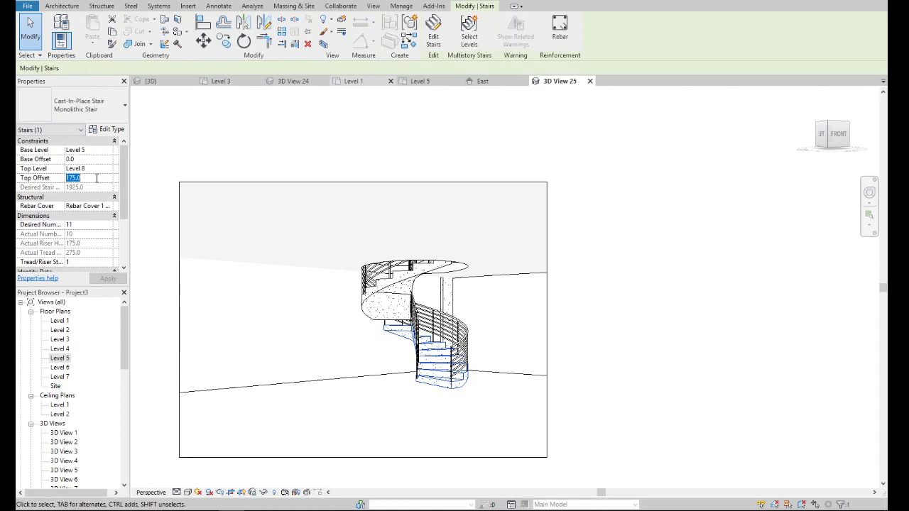
{"action": "key", "text": "m"}
{"action": "key", "text": "v"}
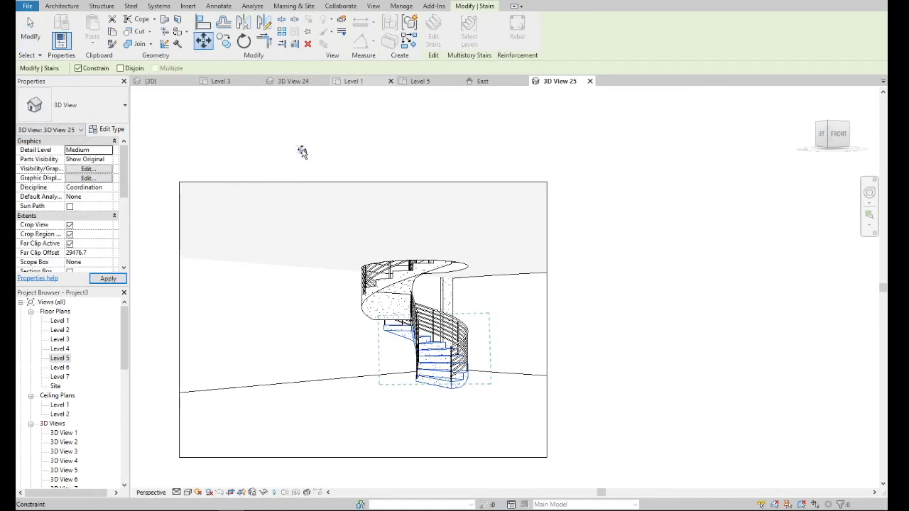
{"action": "key", "text": "Escape"}
{"action": "key", "text": "Escape"}
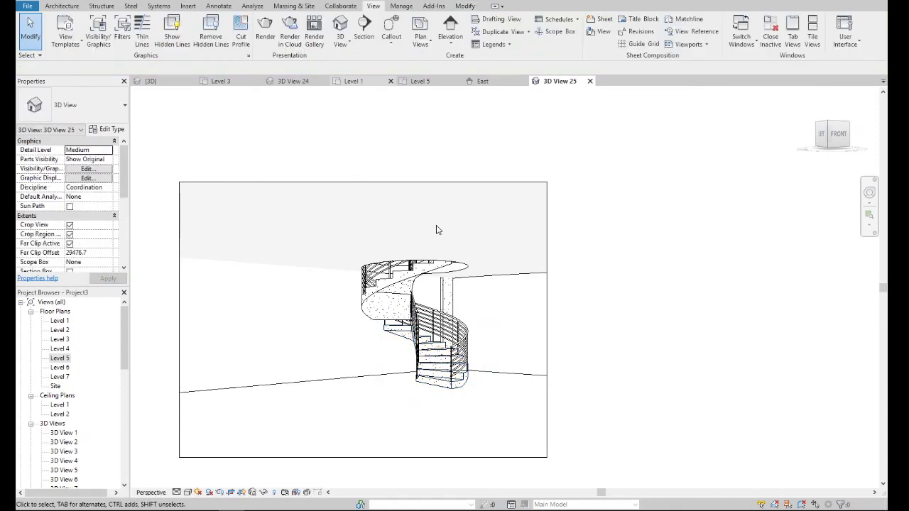
{"action": "scroll", "coordinate": [437, 233], "scroll_direction": "down", "scroll_amount": 4}
{"action": "scroll", "coordinate": [63, 452], "scroll_direction": "down", "scroll_amount": 5}
{"action": "scroll", "coordinate": [69, 458], "scroll_direction": "down", "scroll_amount": 4}
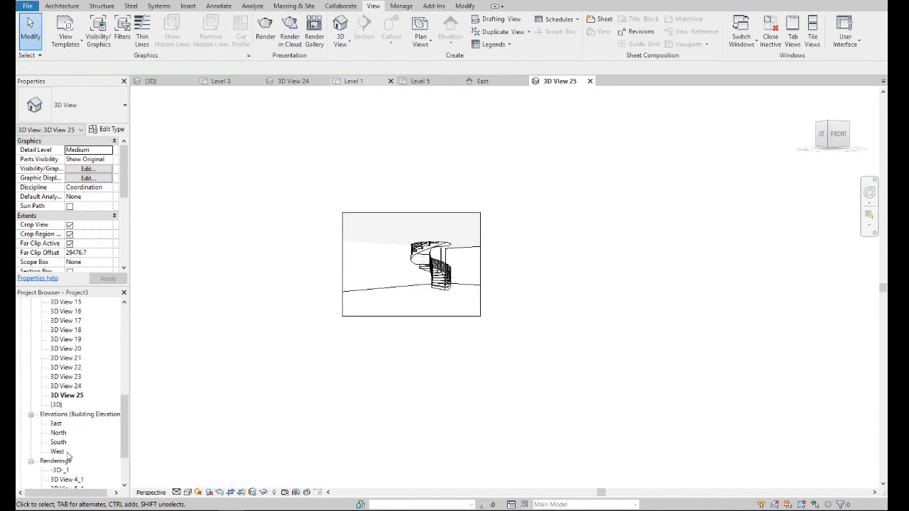
- In the East elevation, copy Level 8 up 175 to create Level 9 at -1575
{"action": "double_click", "coordinate": [57, 423]}
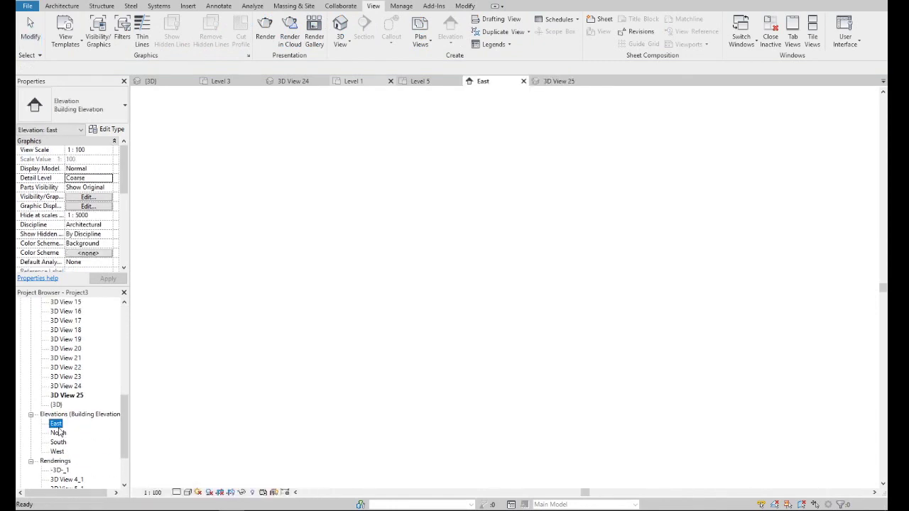
{"action": "scroll", "coordinate": [721, 353], "scroll_direction": "up", "scroll_amount": 4}
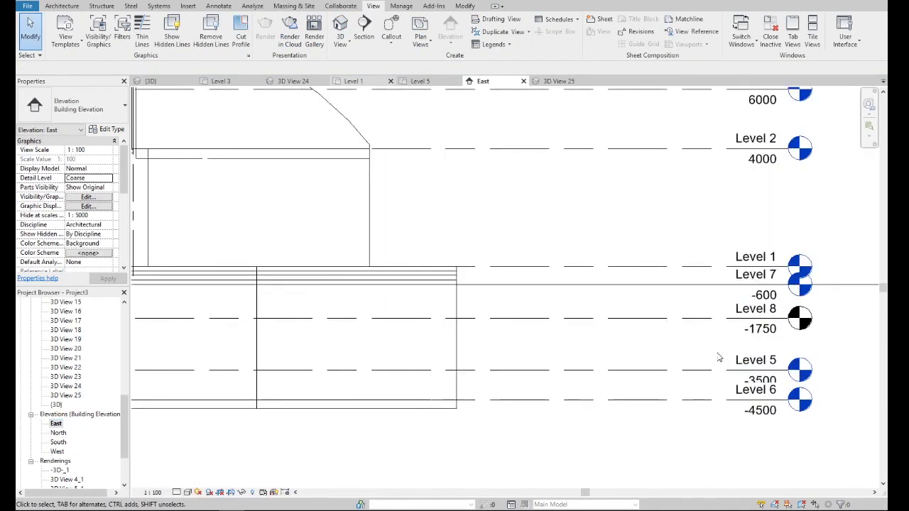
{"action": "left_click", "coordinate": [684, 331]}
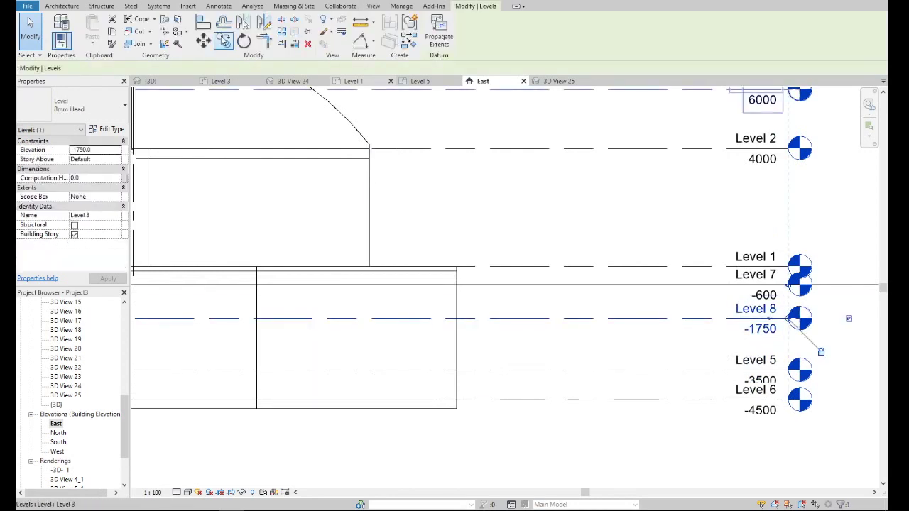
{"action": "key", "text": "c"}
{"action": "key", "text": "o"}
{"action": "left_click", "coordinate": [645, 318]}
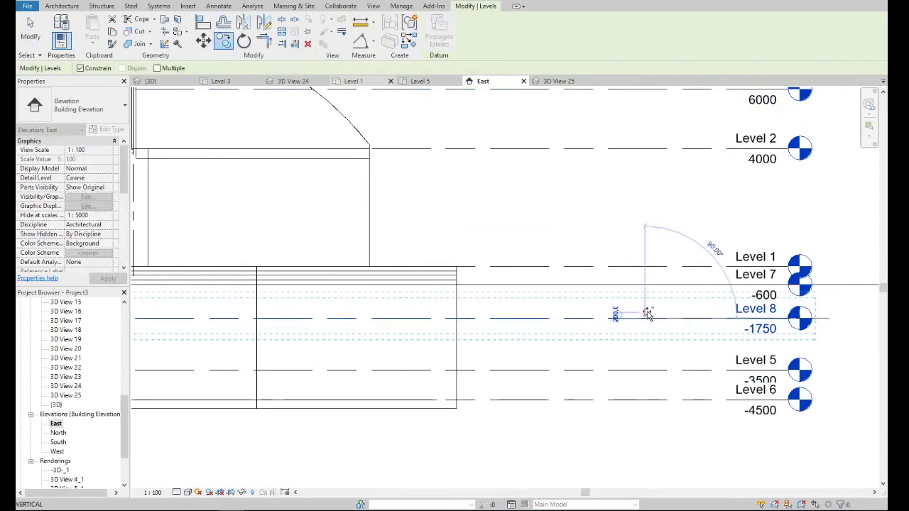
{"action": "type", "text": "1"}
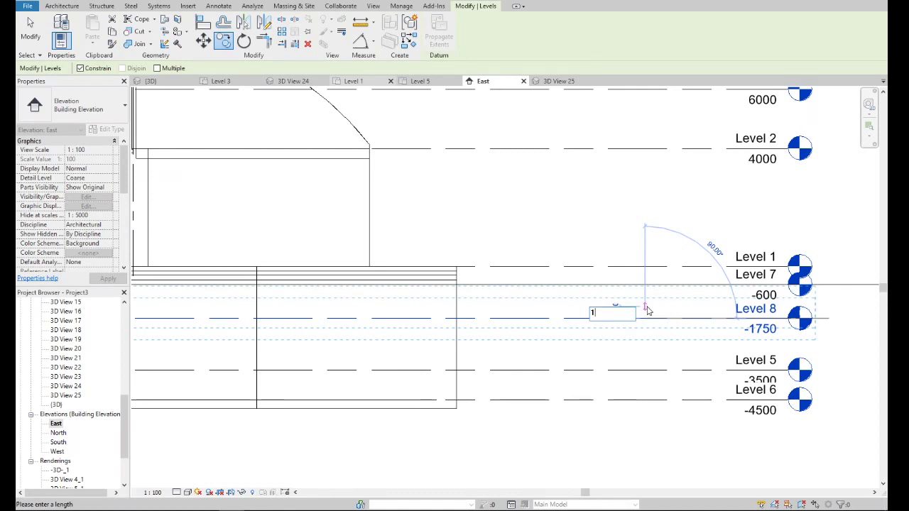
{"action": "key", "text": "Return"}
{"action": "key", "text": "Escape"}
{"action": "key", "text": "Escape"}
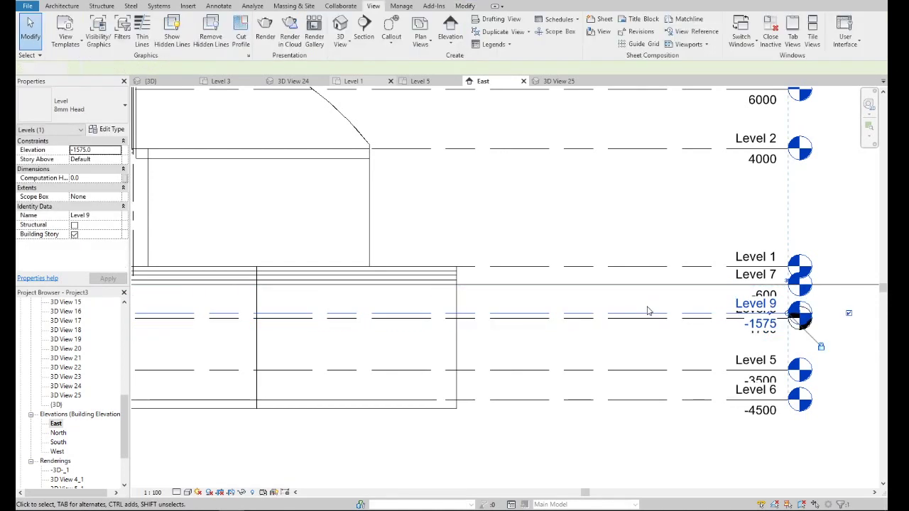
{"action": "scroll", "coordinate": [90, 425], "scroll_direction": "up", "scroll_amount": 2}
- In 3D View 25, set the spiral stair's Top Level to Level 9 and dismiss the warning
{"action": "double_click", "coordinate": [66, 451]}
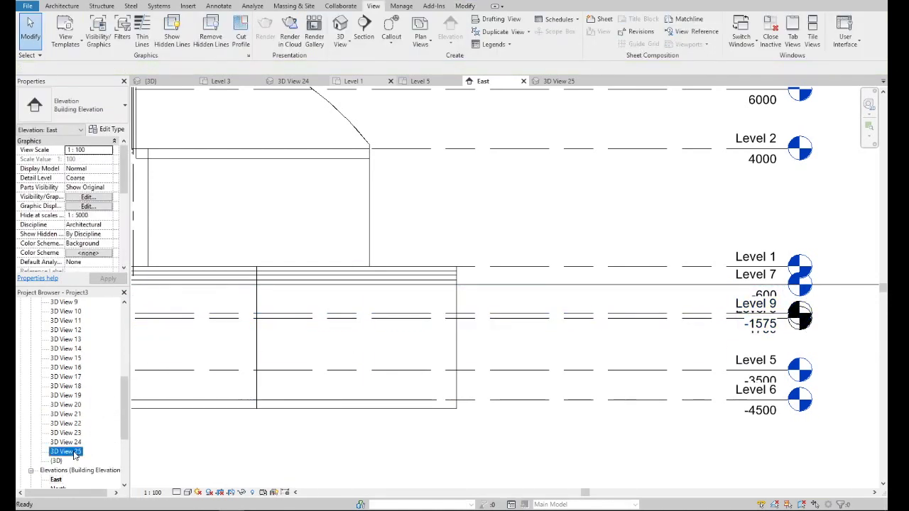
{"action": "scroll", "coordinate": [472, 269], "scroll_direction": "up", "scroll_amount": 1}
{"action": "scroll", "coordinate": [453, 259], "scroll_direction": "up", "scroll_amount": 1}
{"action": "scroll", "coordinate": [427, 273], "scroll_direction": "up", "scroll_amount": 1}
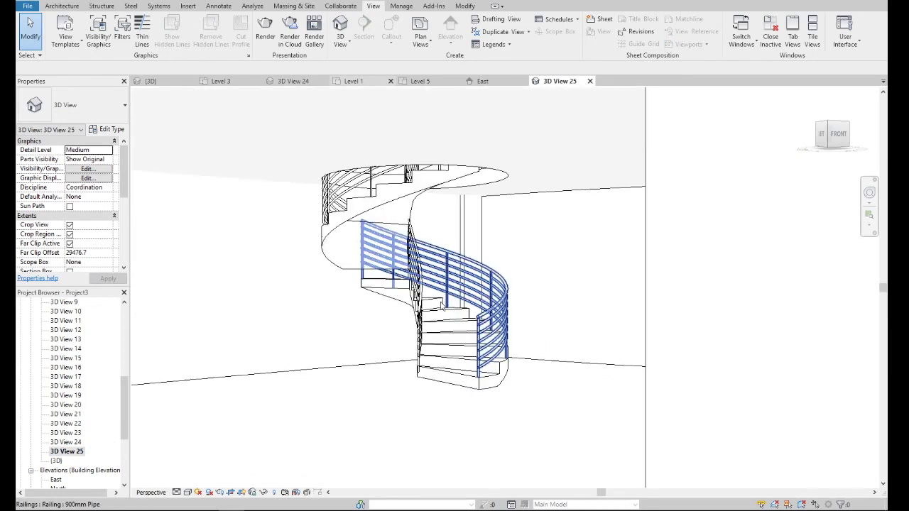
{"action": "scroll", "coordinate": [443, 306], "scroll_direction": "up", "scroll_amount": 1}
{"action": "left_click", "coordinate": [433, 310]}
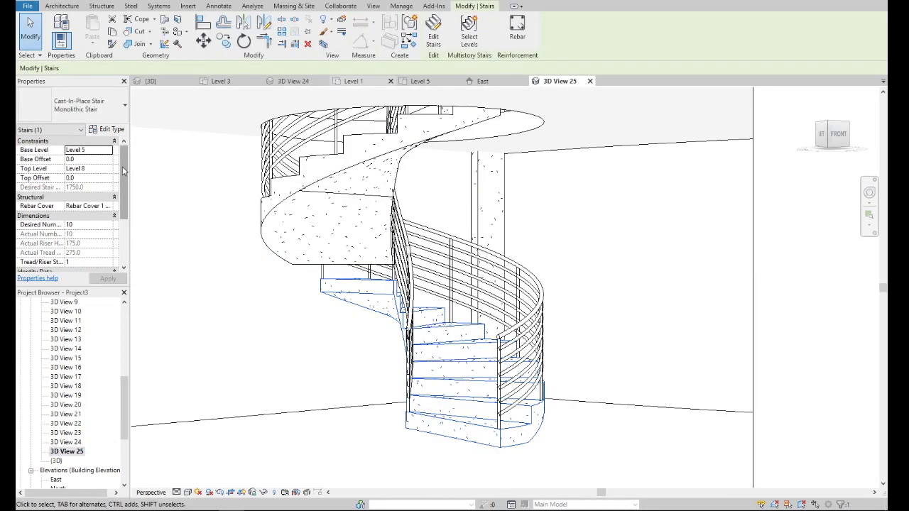
{"action": "left_click", "coordinate": [110, 170]}
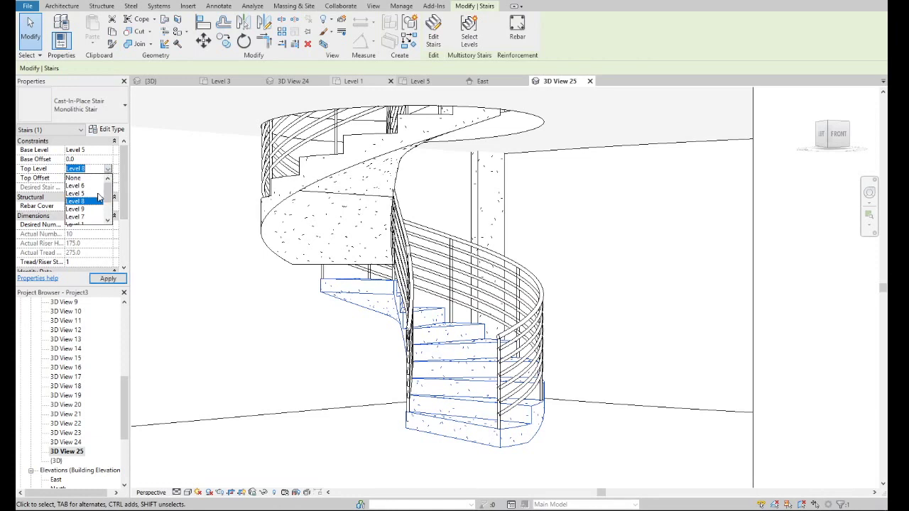
{"action": "left_click", "coordinate": [98, 210]}
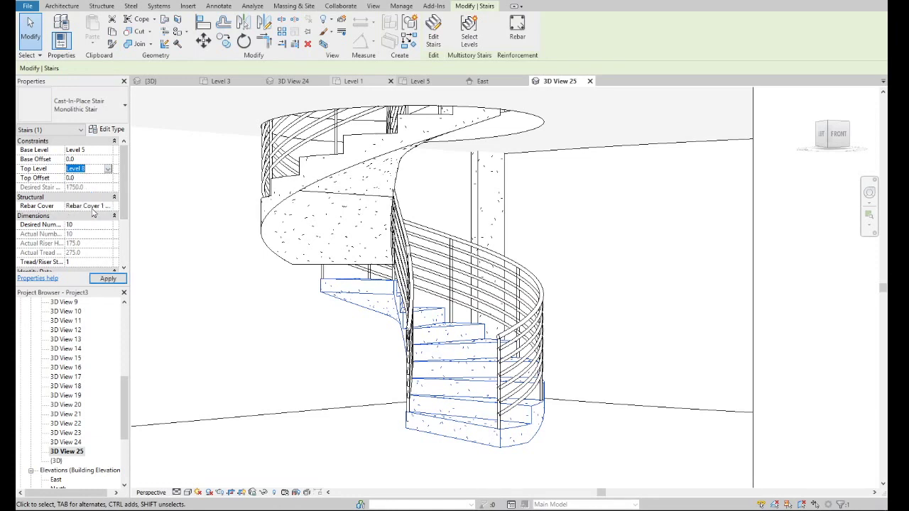
{"action": "left_click", "coordinate": [108, 278]}
{"action": "left_click", "coordinate": [489, 288]}
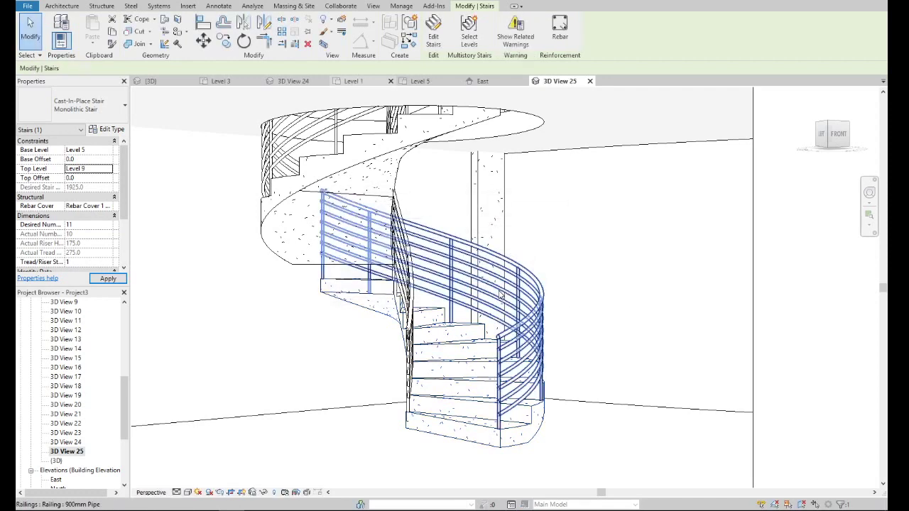
- Set the stair's Desired Number of Risers to 10 and accept the baluster warnings
{"action": "left_click", "coordinate": [100, 225]}
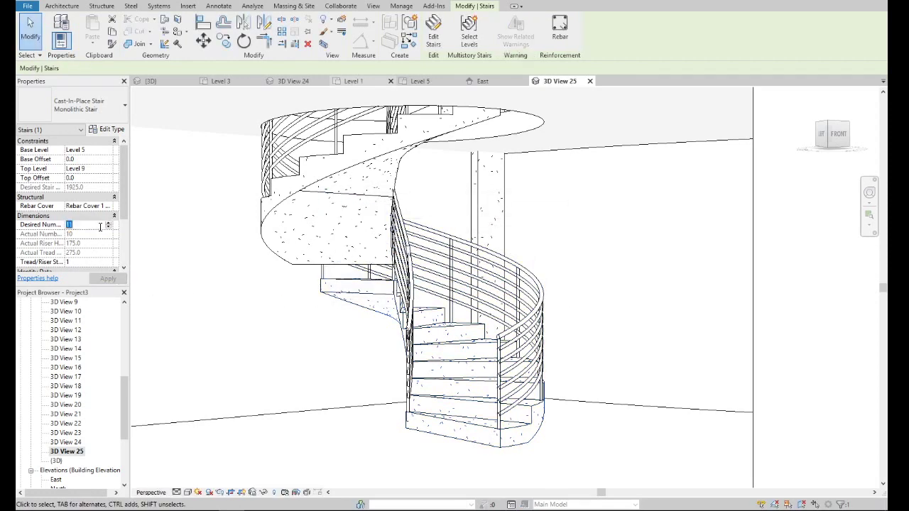
{"action": "type", "text": "1"}
{"action": "left_click", "coordinate": [119, 279]}
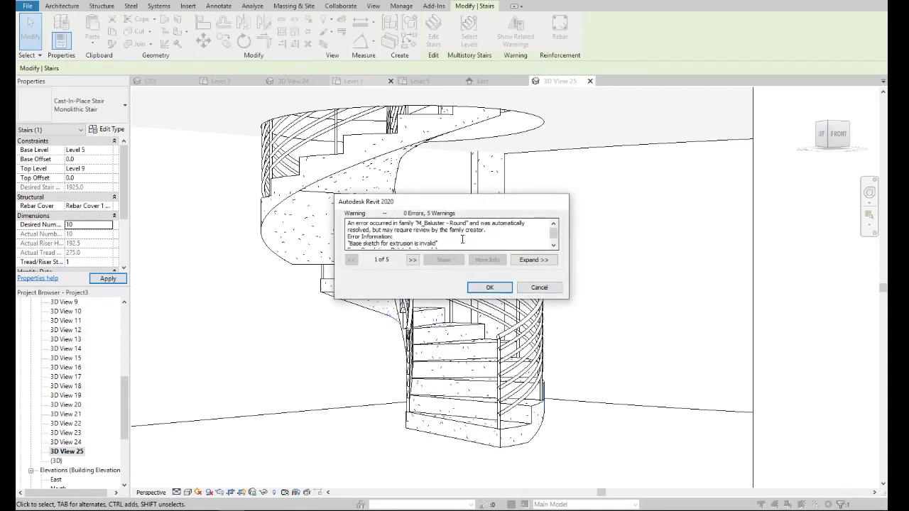
{"action": "scroll", "coordinate": [465, 239], "scroll_direction": "down", "scroll_amount": 1}
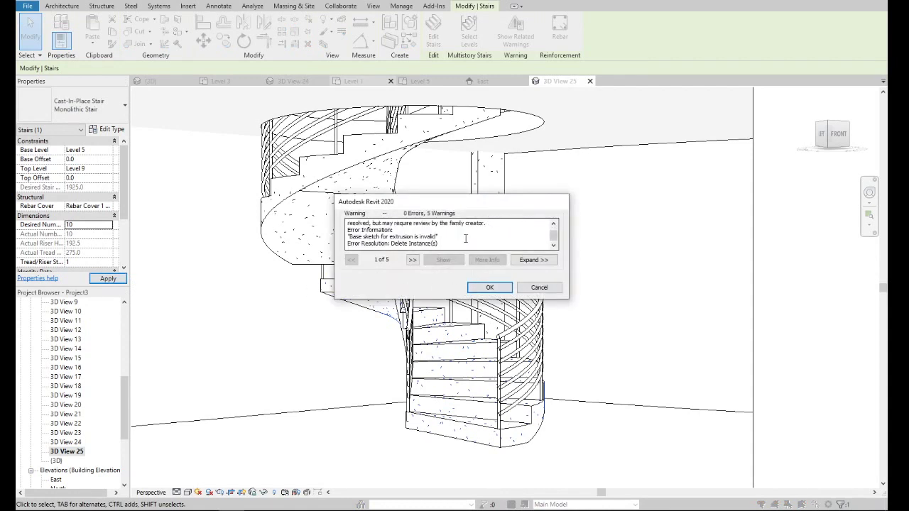
{"action": "left_click", "coordinate": [492, 288]}
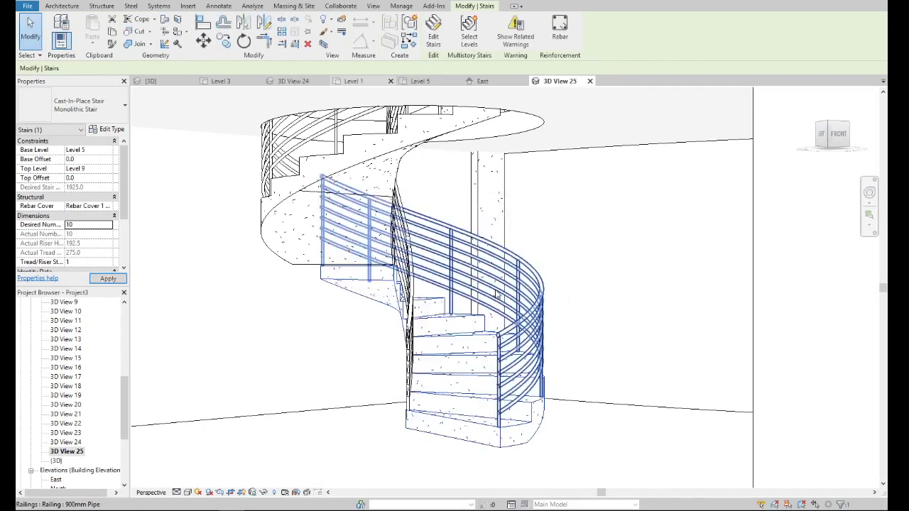
{"action": "key", "text": "Escape"}
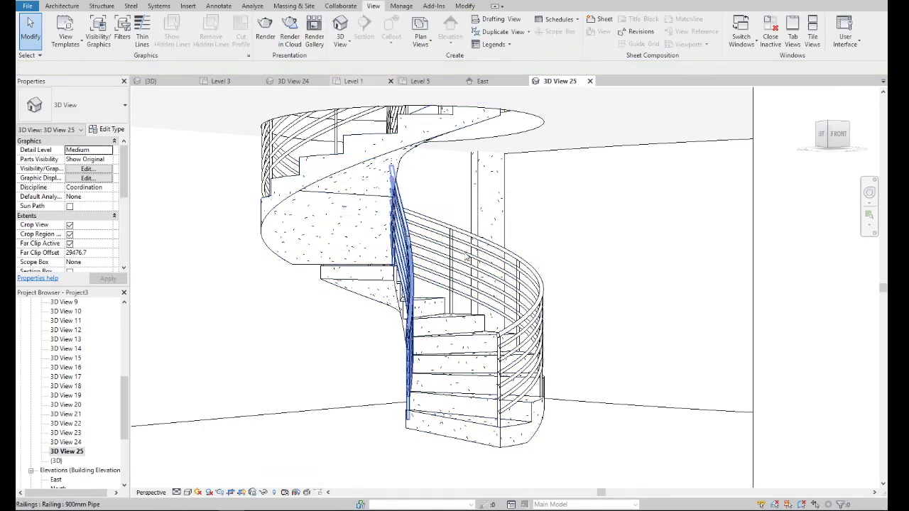
{"action": "scroll", "coordinate": [465, 259], "scroll_direction": "down", "scroll_amount": 2}
- Switch 3D View 25 to the Realistic visual style
{"action": "left_click", "coordinate": [181, 493]}
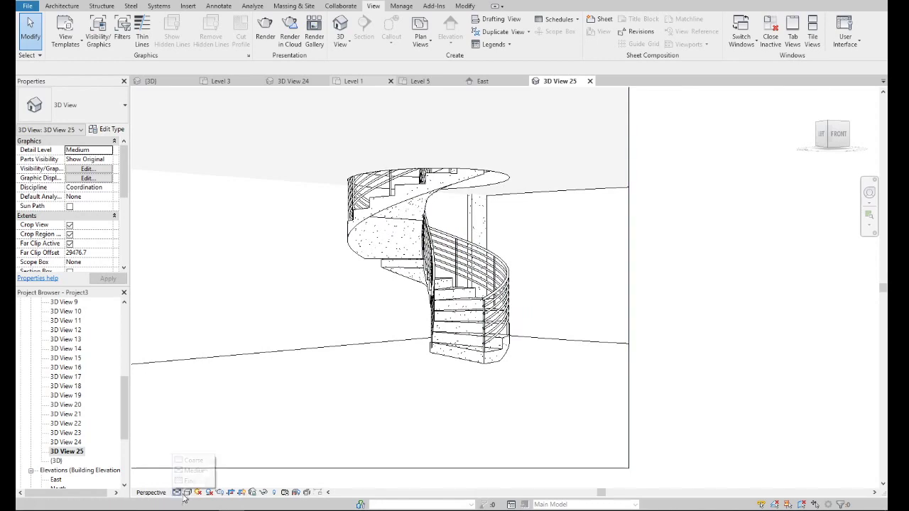
{"action": "left_click", "coordinate": [187, 492]}
{"action": "left_click", "coordinate": [203, 471]}
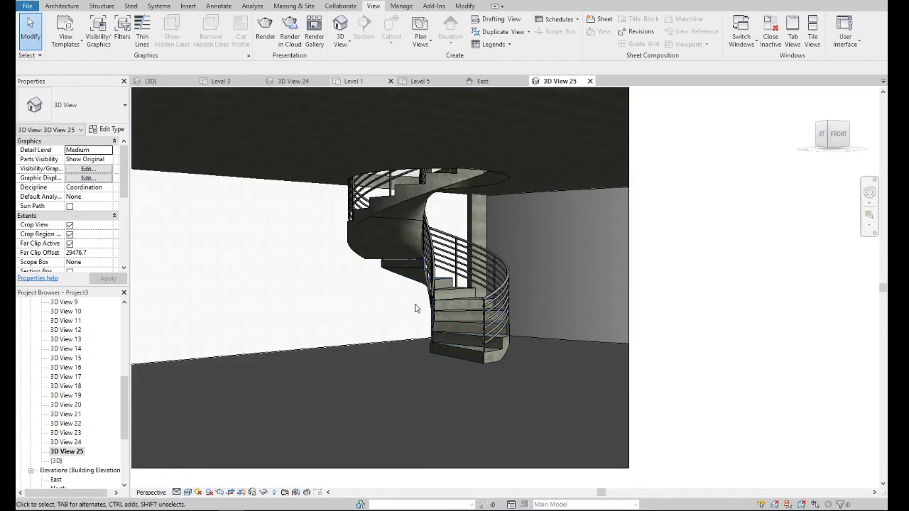
{"action": "scroll", "coordinate": [415, 308], "scroll_direction": "up", "scroll_amount": 3}
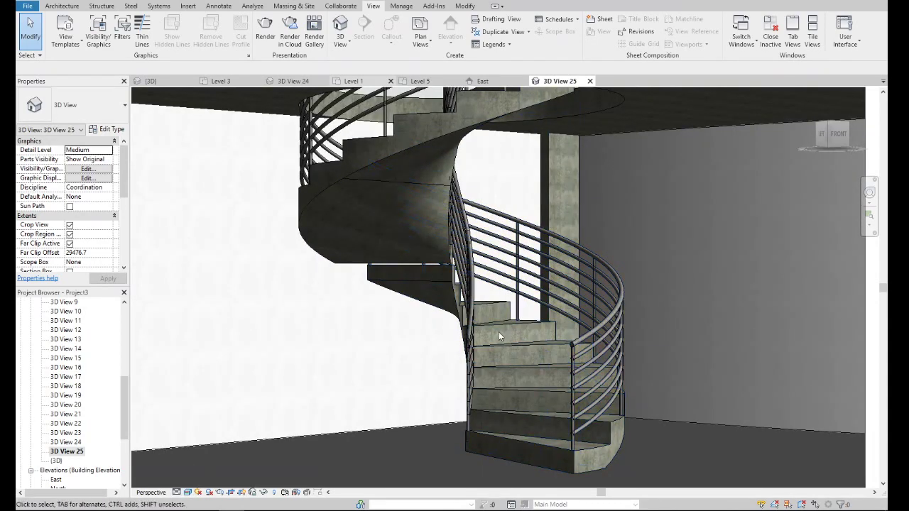
{"action": "scroll", "coordinate": [499, 331], "scroll_direction": "up", "scroll_amount": 2}
{"action": "scroll", "coordinate": [404, 248], "scroll_direction": "down", "scroll_amount": 3}
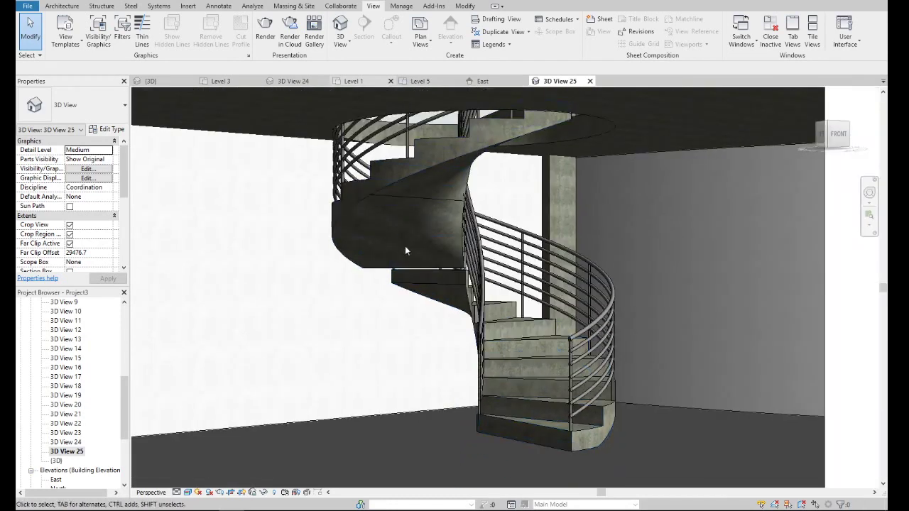
- Set the selected spiral stair's Base Level to Level 9 and accept the warning
{"action": "left_click", "coordinate": [406, 252]}
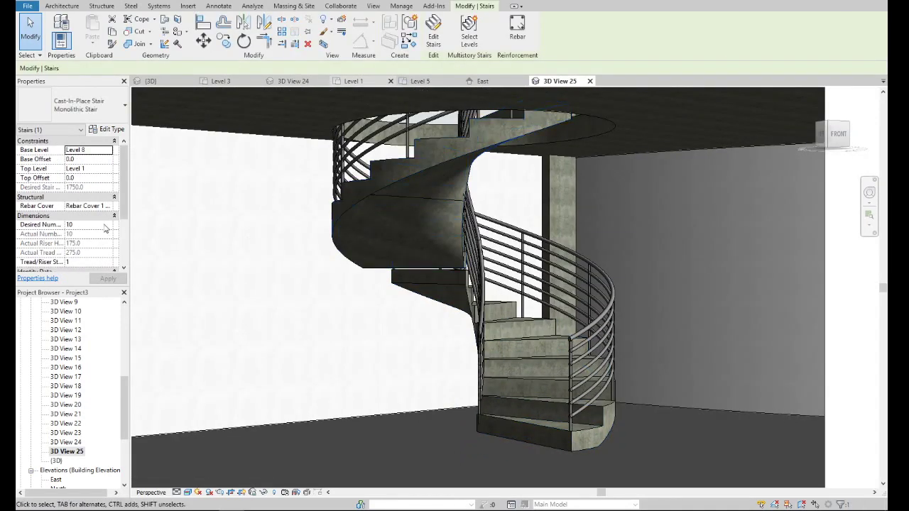
{"action": "left_click", "coordinate": [111, 155]}
{"action": "left_click", "coordinate": [111, 154]}
{"action": "left_click", "coordinate": [111, 154]}
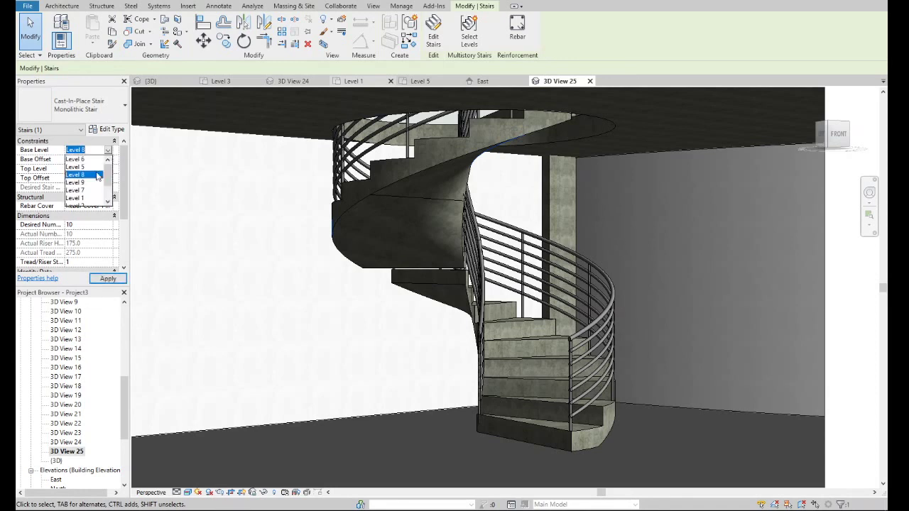
{"action": "left_click", "coordinate": [93, 183]}
{"action": "left_click", "coordinate": [118, 278]}
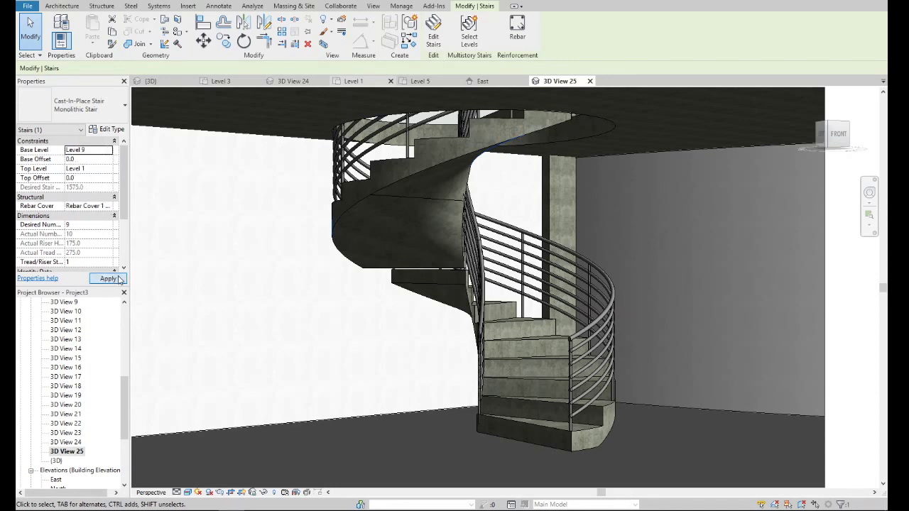
{"action": "key", "text": "Return"}
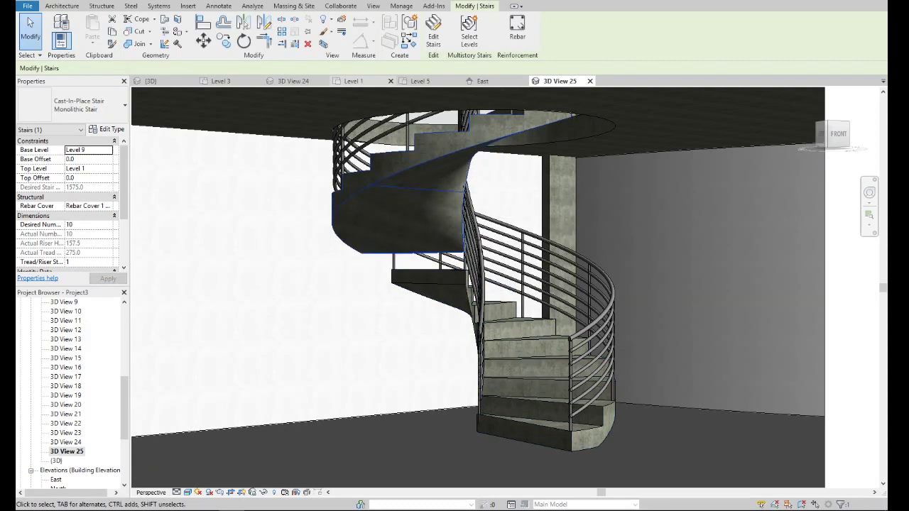
{"action": "key", "text": "Escape"}
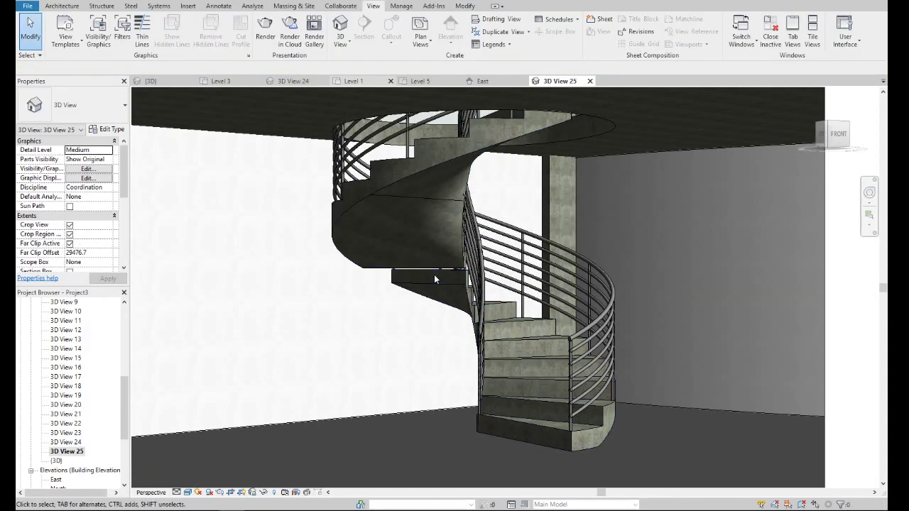
- Select the upper and then the lower spiral stair to check their levels
{"action": "left_click", "coordinate": [438, 269]}
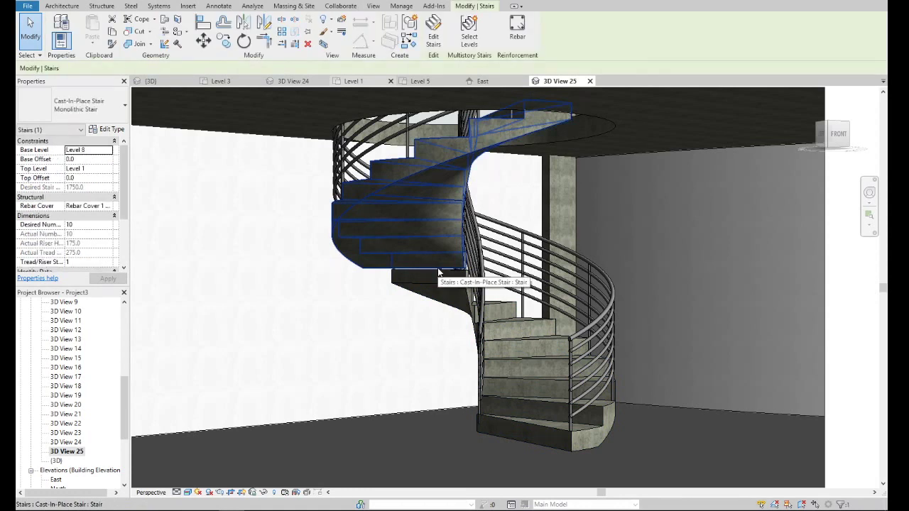
{"action": "left_click", "coordinate": [440, 279]}
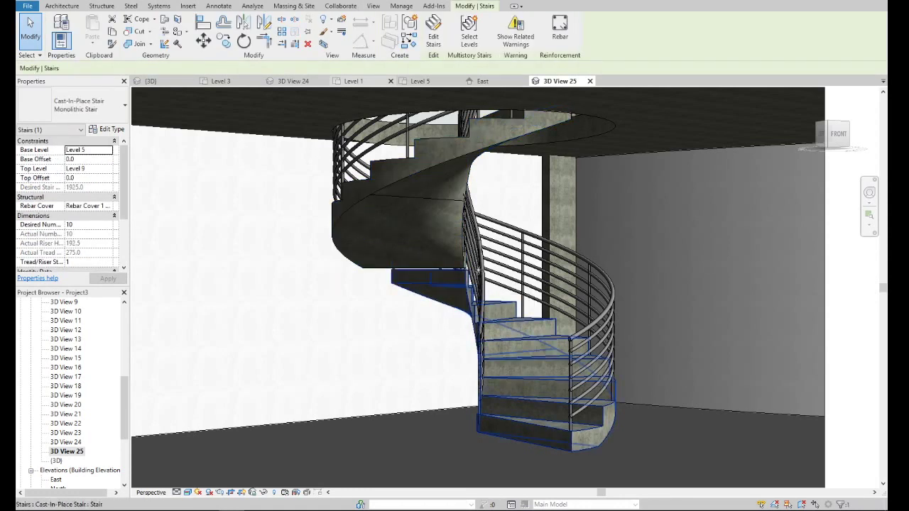
{"action": "scroll", "coordinate": [440, 284], "scroll_direction": "down", "scroll_amount": 3}
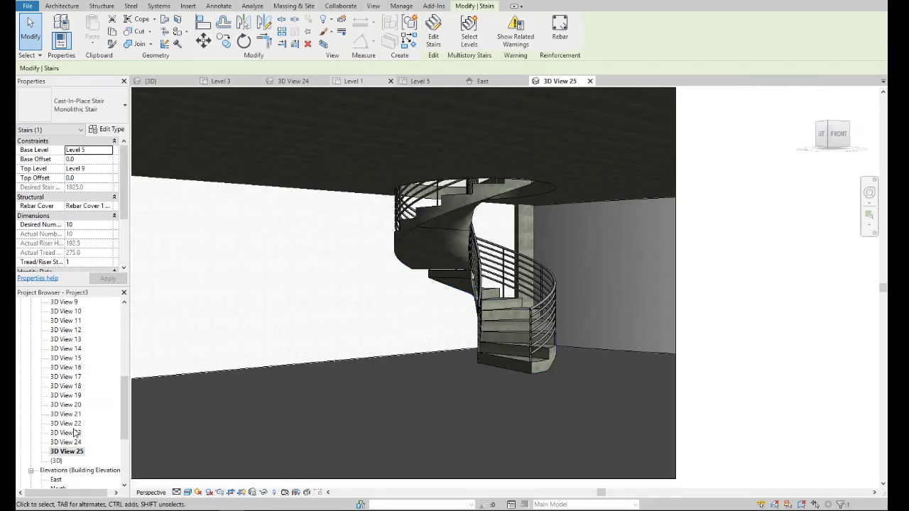
{"action": "scroll", "coordinate": [75, 433], "scroll_direction": "up", "scroll_amount": 5}
{"action": "scroll", "coordinate": [74, 337], "scroll_direction": "up", "scroll_amount": 2}
- From the Level 5 plan, place a perspective camera aimed at the stairs, creating 3D View 26
{"action": "double_click", "coordinate": [61, 340]}
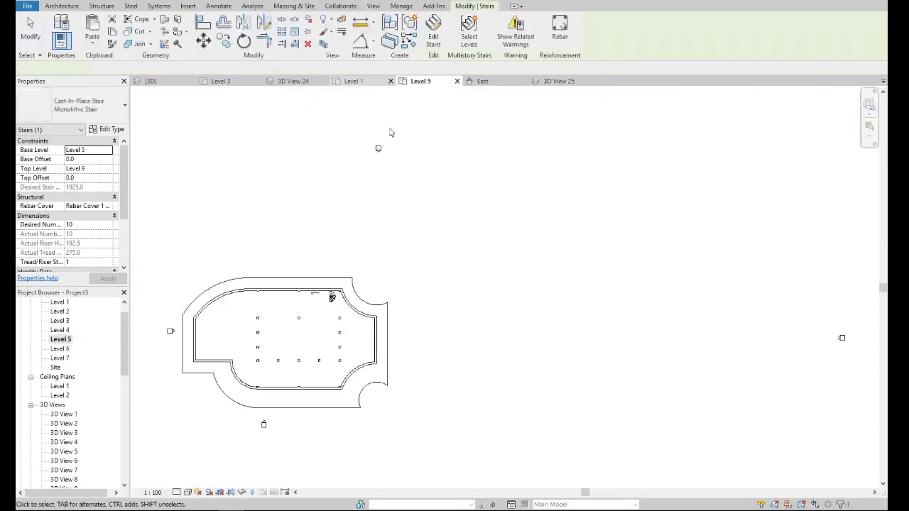
{"action": "left_click", "coordinate": [373, 6]}
{"action": "left_click", "coordinate": [340, 40]}
{"action": "left_click", "coordinate": [359, 82]}
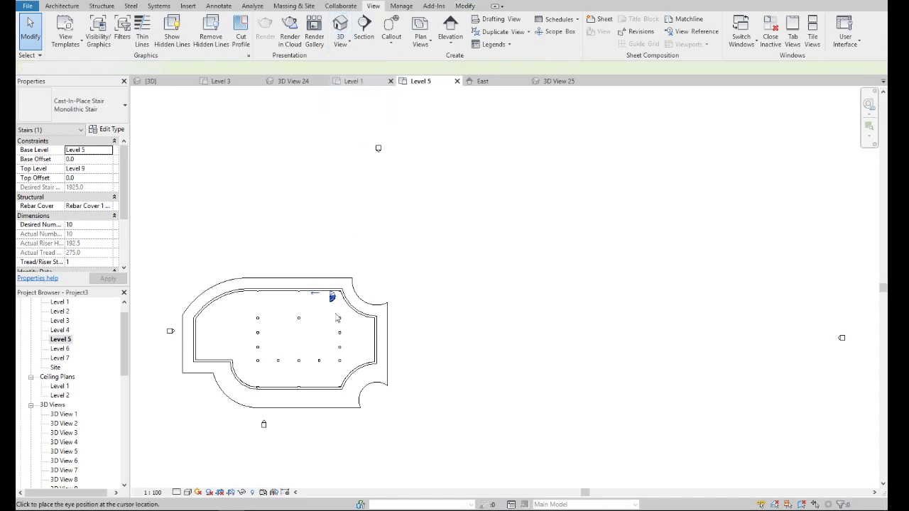
{"action": "left_click", "coordinate": [323, 339]}
{"action": "left_click", "coordinate": [338, 266]}
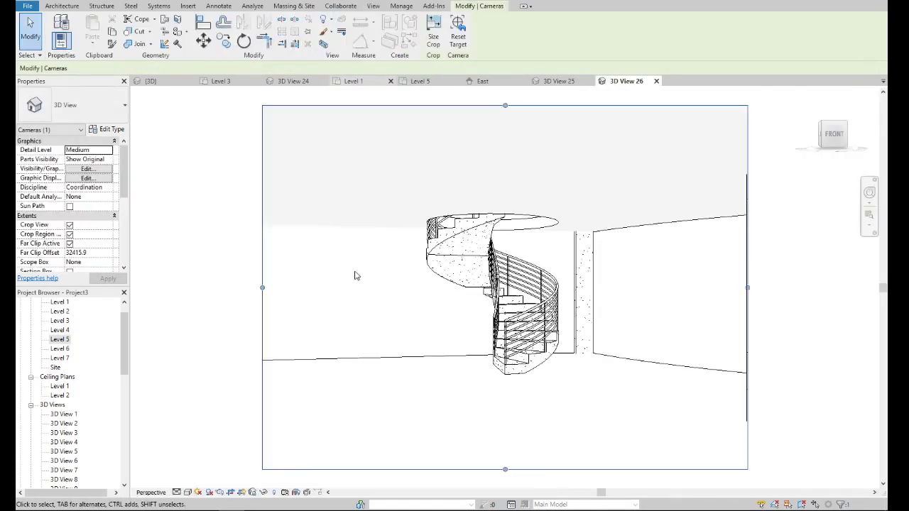
- In 3D View 26, select the spiral stair and then its upper flight
{"action": "scroll", "coordinate": [534, 287], "scroll_direction": "up", "scroll_amount": 4}
{"action": "scroll", "coordinate": [436, 317], "scroll_direction": "up", "scroll_amount": 3}
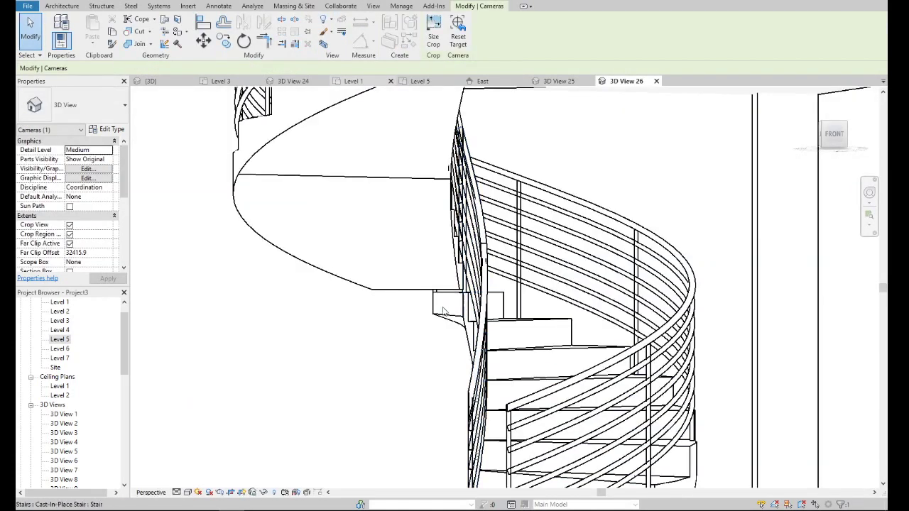
{"action": "left_click", "coordinate": [436, 318]}
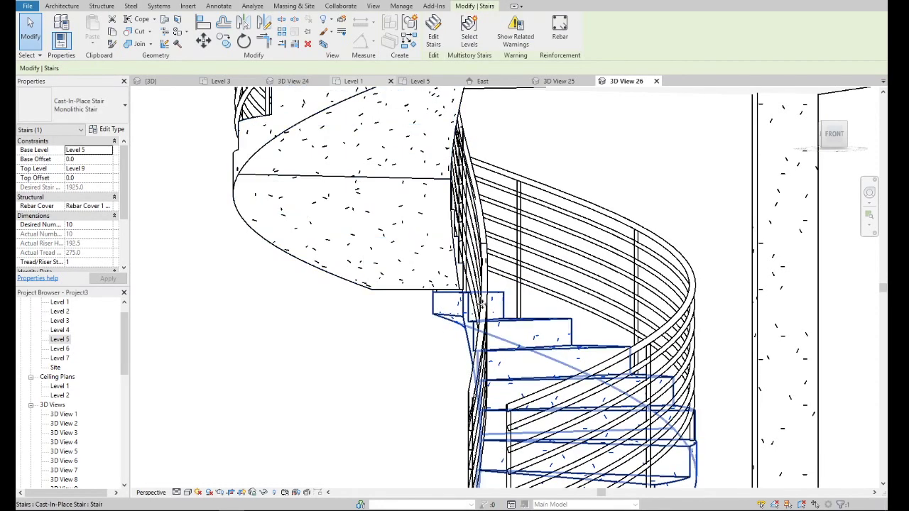
{"action": "scroll", "coordinate": [481, 304], "scroll_direction": "down", "scroll_amount": 5}
{"action": "key", "text": "Escape"}
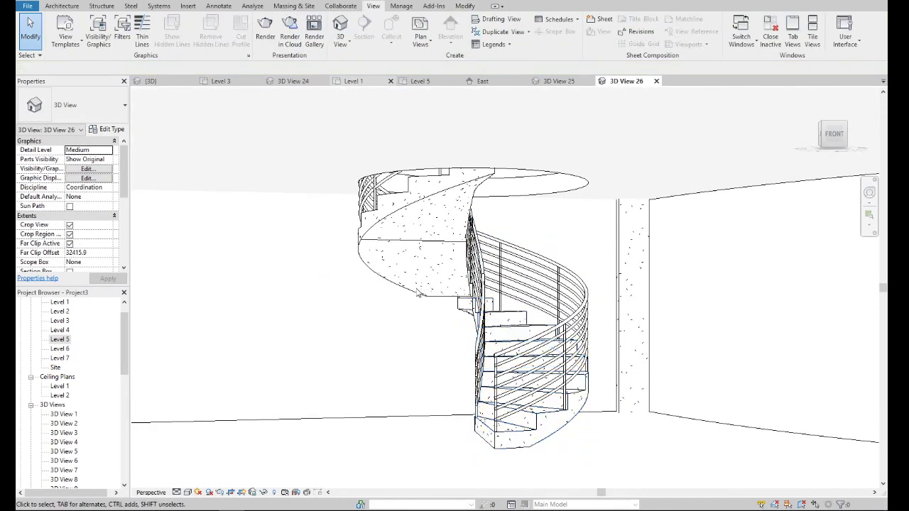
{"action": "left_click", "coordinate": [421, 296]}
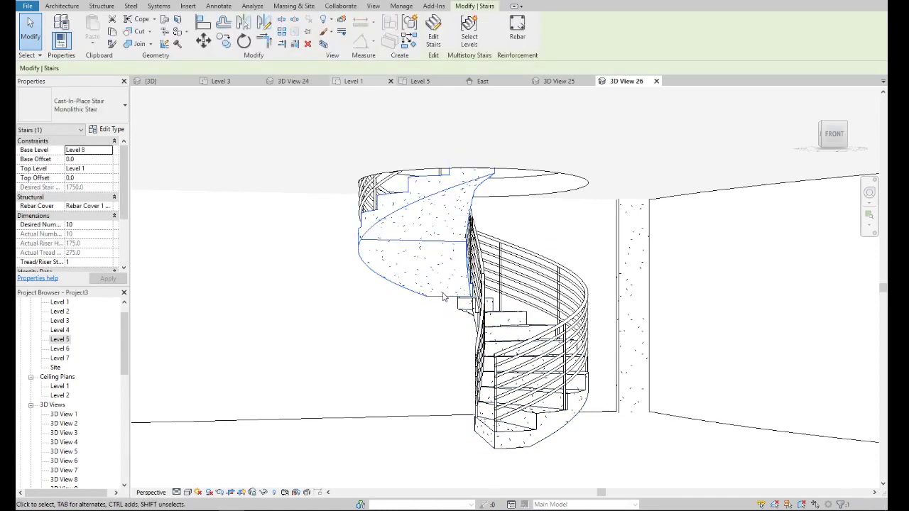
{"action": "scroll", "coordinate": [85, 341], "scroll_direction": "up", "scroll_amount": 1}
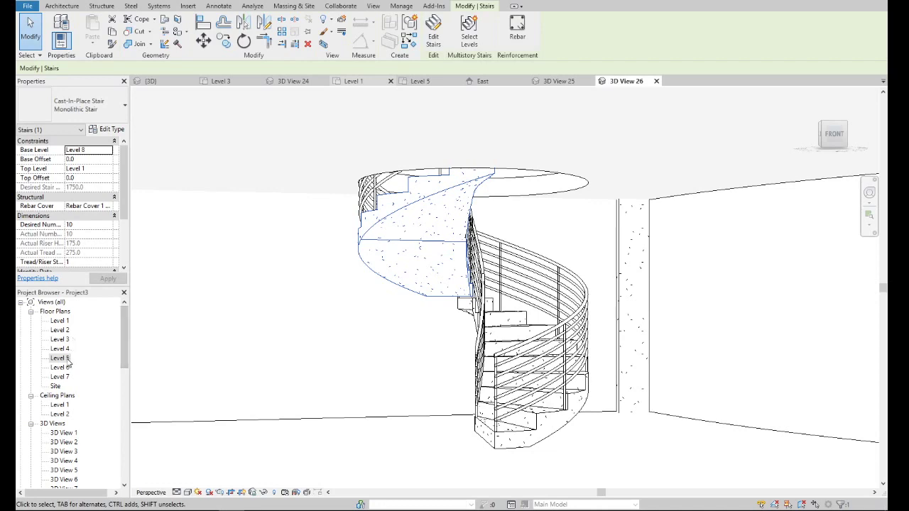
{"action": "double_click", "coordinate": [62, 322]}
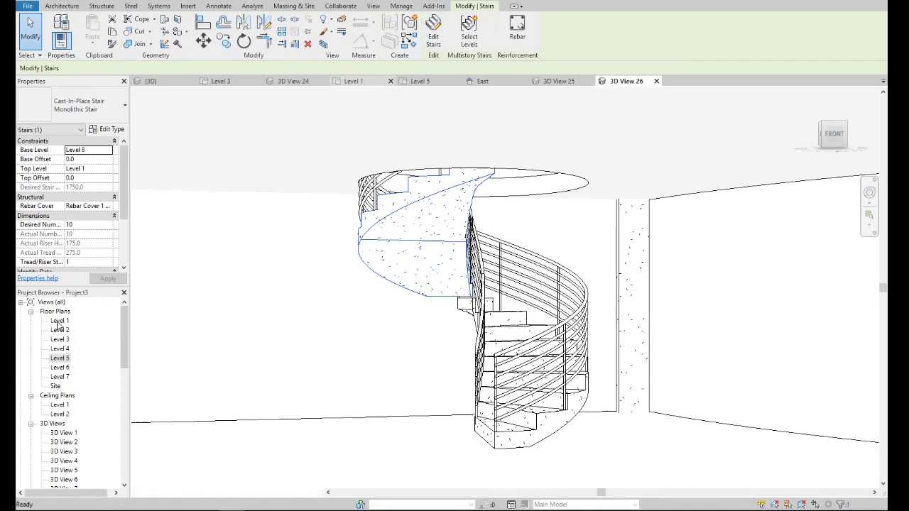
{"action": "scroll", "coordinate": [451, 245], "scroll_direction": "up", "scroll_amount": 3}
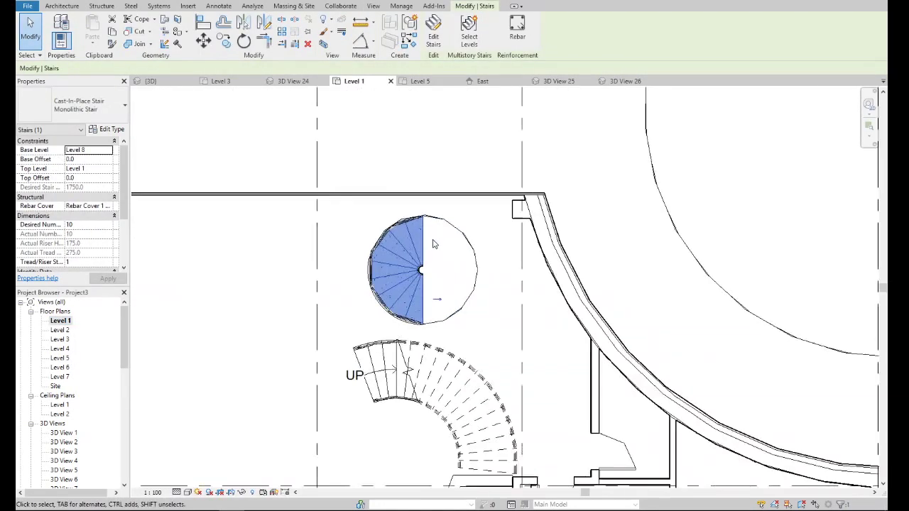
{"action": "scroll", "coordinate": [451, 245], "scroll_direction": "up", "scroll_amount": 2}
{"action": "key", "text": "Escape"}
{"action": "scroll", "coordinate": [452, 244], "scroll_direction": "up", "scroll_amount": 3}
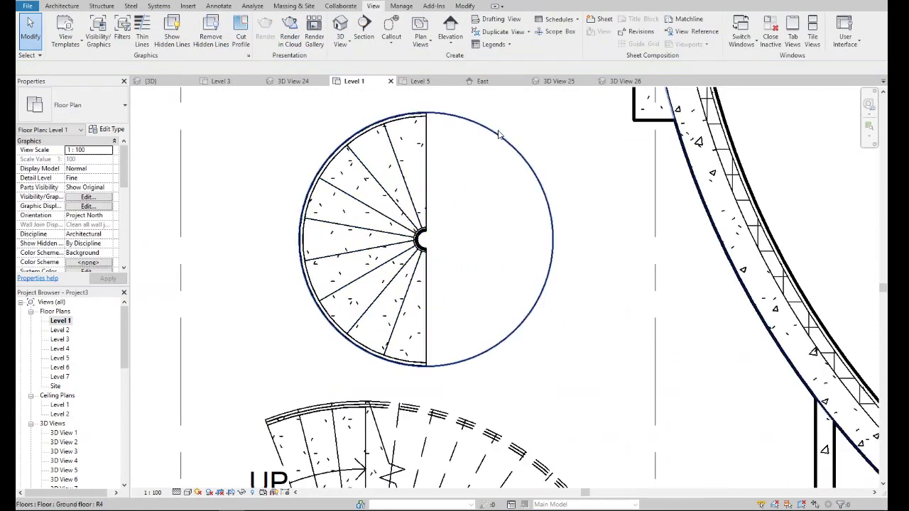
{"action": "left_click", "coordinate": [403, 338]}
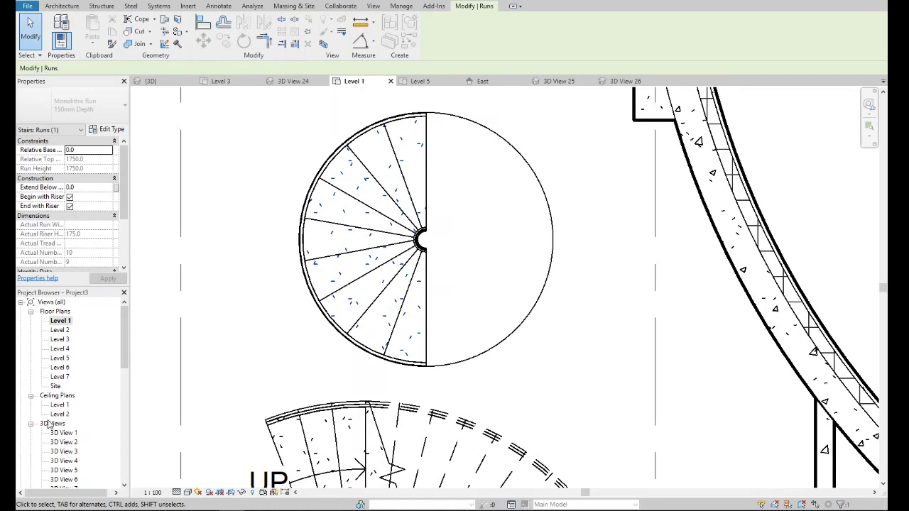
{"action": "scroll", "coordinate": [64, 426], "scroll_direction": "down", "scroll_amount": 3}
{"action": "scroll", "coordinate": [64, 426], "scroll_direction": "down", "scroll_amount": 3}
{"action": "scroll", "coordinate": [71, 430], "scroll_direction": "down", "scroll_amount": 2}
{"action": "double_click", "coordinate": [68, 433]}
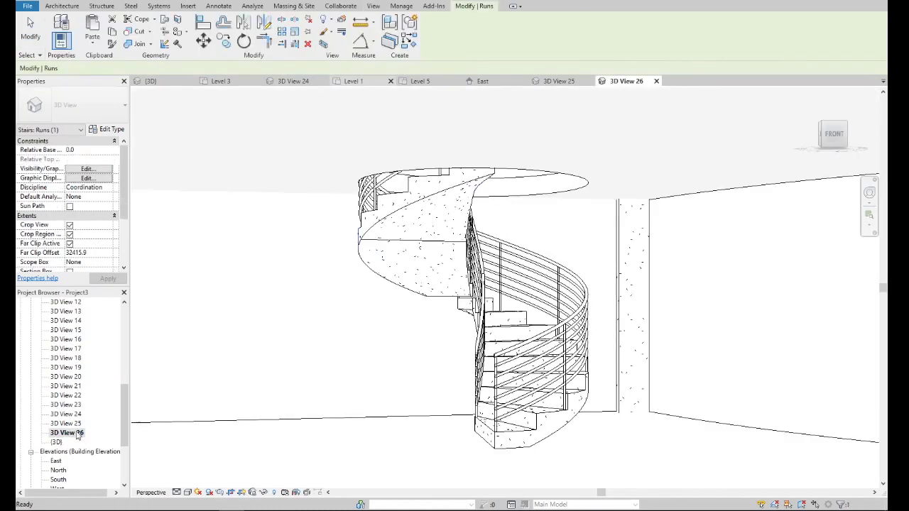
{"action": "left_click", "coordinate": [511, 310]}
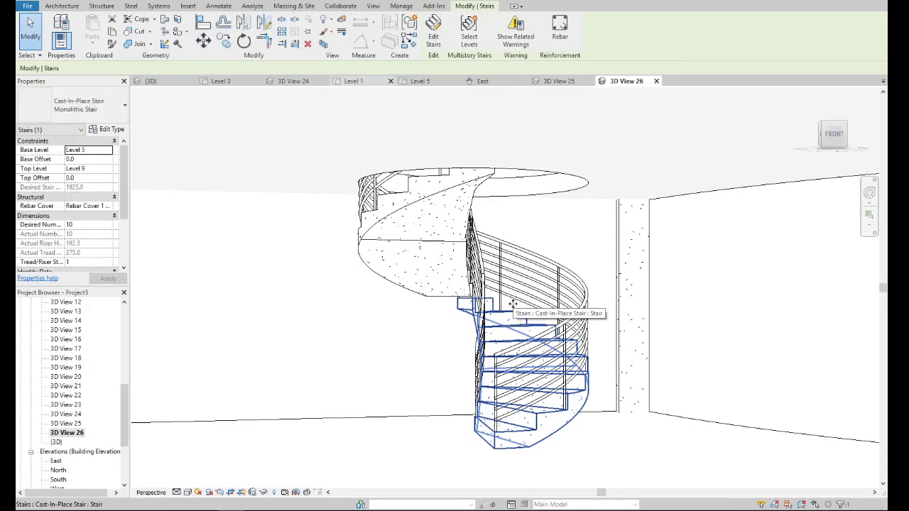
- Cycle through the stacked flights until only the Level 5 stair is selected
{"action": "key", "text": "Tab"}
{"action": "left_click", "coordinate": [526, 318]}
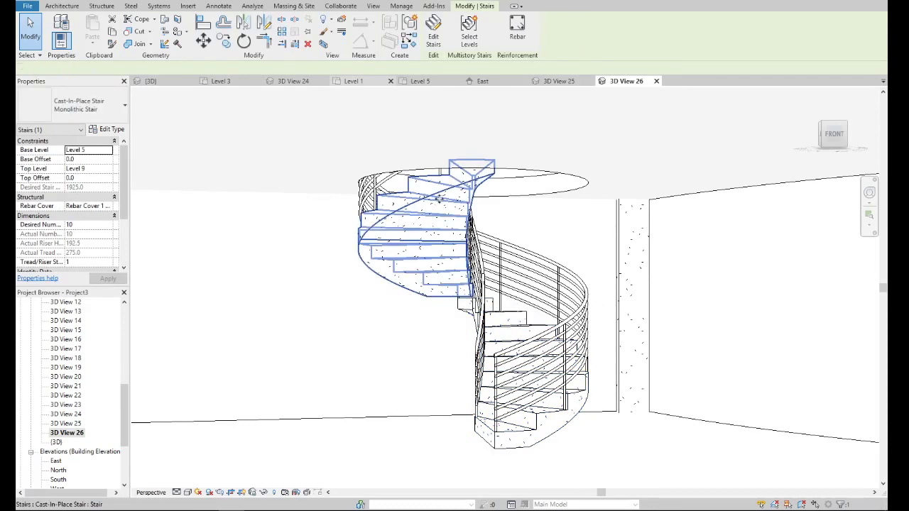
{"action": "left_click", "coordinate": [528, 321]}
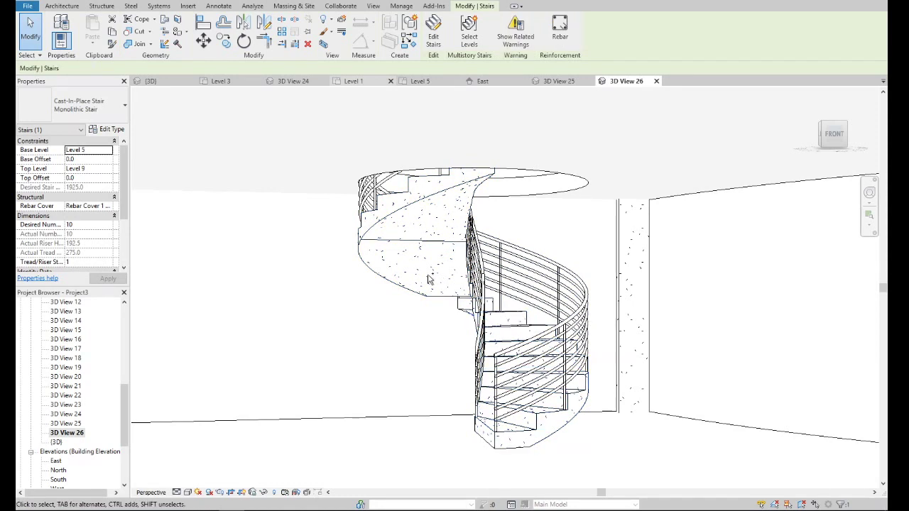
{"action": "left_click", "coordinate": [420, 296]}
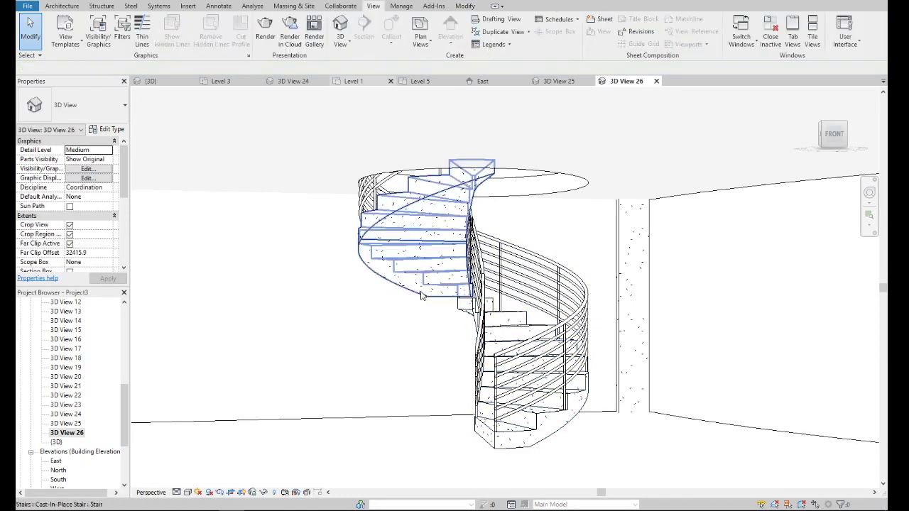
{"action": "left_click", "coordinate": [520, 333]}
{"action": "left_click", "coordinate": [520, 332], "text": "ctrl"}
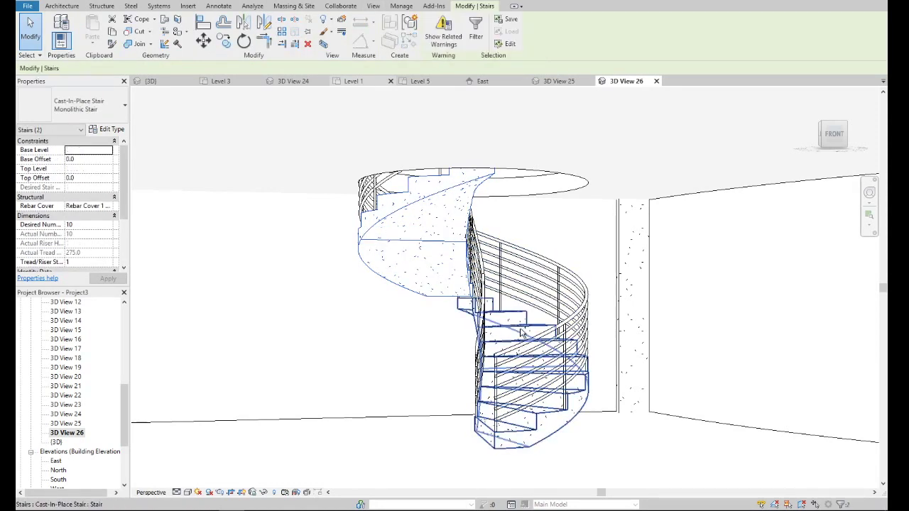
{"action": "left_click", "coordinate": [521, 333], "text": "shift"}
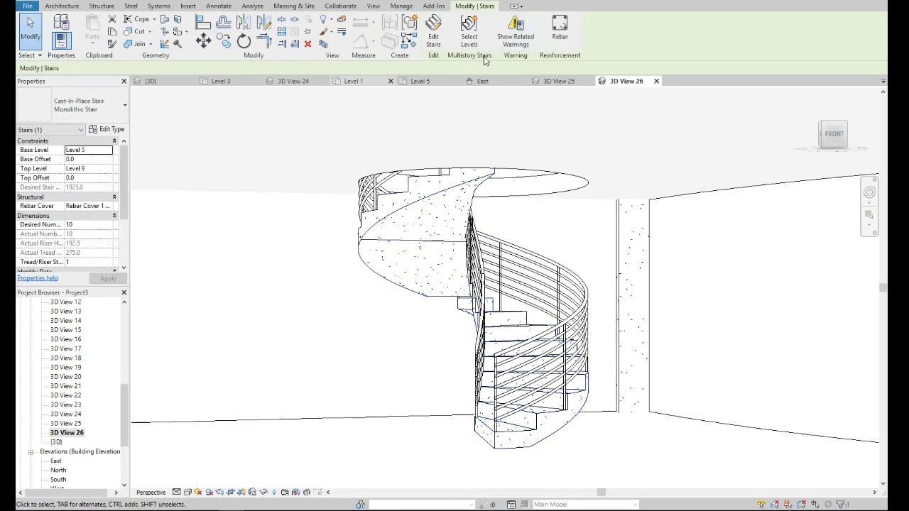
- Flip the stair's running direction in Edit Stairs and finish the edit
{"action": "left_click", "coordinate": [433, 32]}
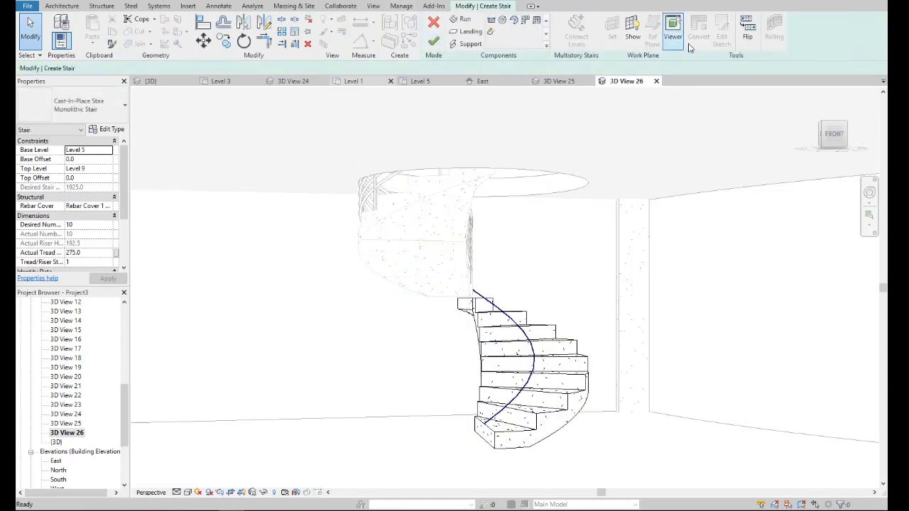
{"action": "left_click", "coordinate": [747, 32]}
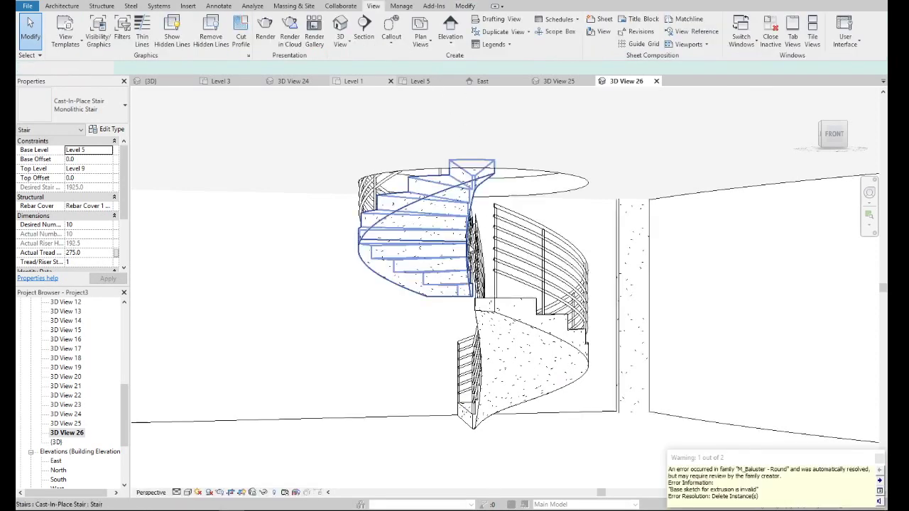
{"action": "left_click", "coordinate": [440, 39]}
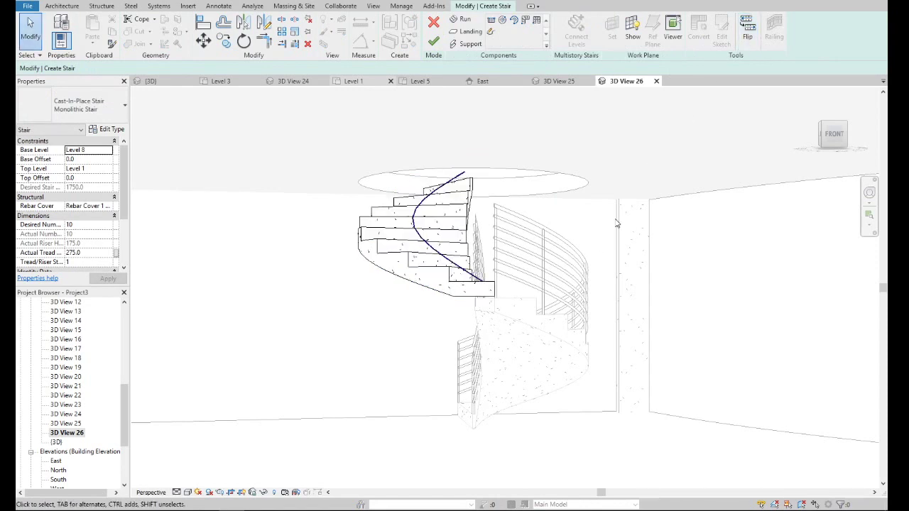
{"action": "left_click", "coordinate": [433, 40]}
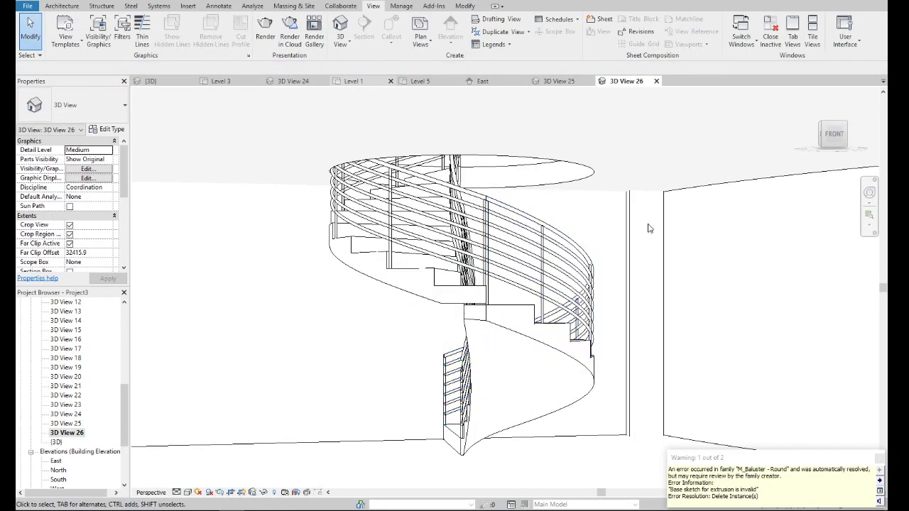
- Orbit the view, select the lower stair, and set its Top Level to Level 8
{"action": "scroll", "coordinate": [710, 199], "scroll_direction": "down", "scroll_amount": 2}
{"action": "mouse_move", "coordinate": [834, 134]}
{"action": "left_mouse_down"}
{"action": "mouse_move", "coordinate": [849, 136]}
{"action": "mouse_move", "coordinate": [834, 135]}
{"action": "left_mouse_up"}
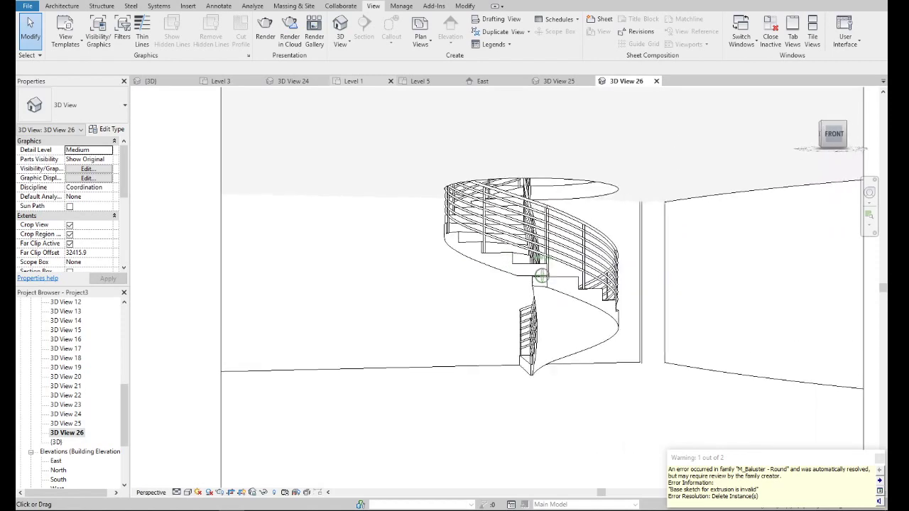
{"action": "scroll", "coordinate": [531, 283], "scroll_direction": "up", "scroll_amount": 5}
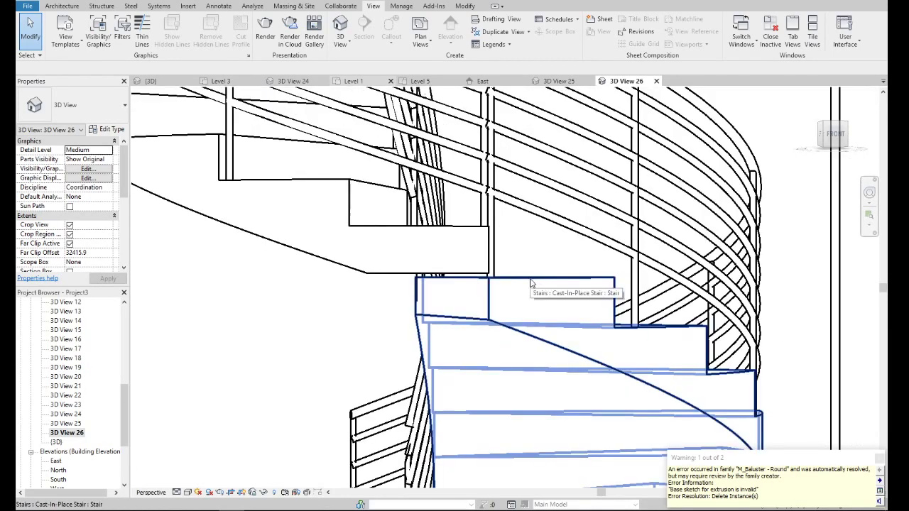
{"action": "left_click", "coordinate": [531, 284]}
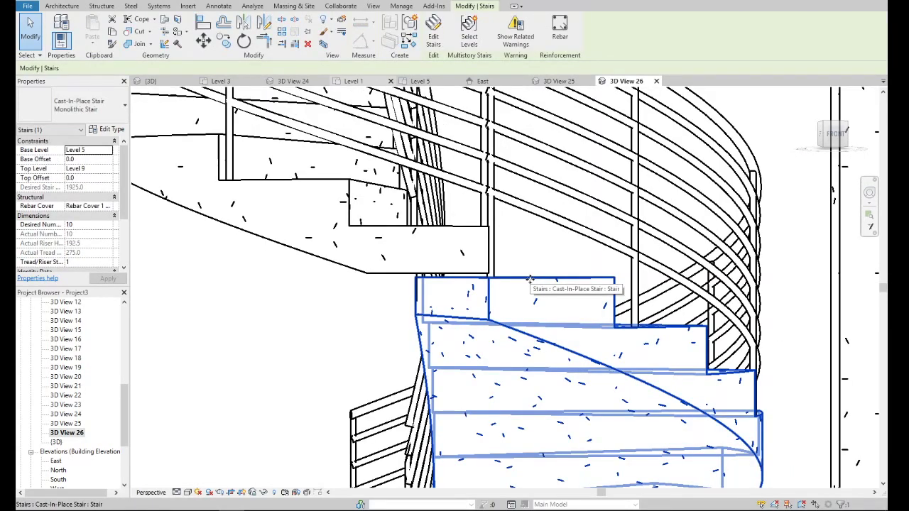
{"action": "scroll", "coordinate": [529, 279], "scroll_direction": "down", "scroll_amount": 3}
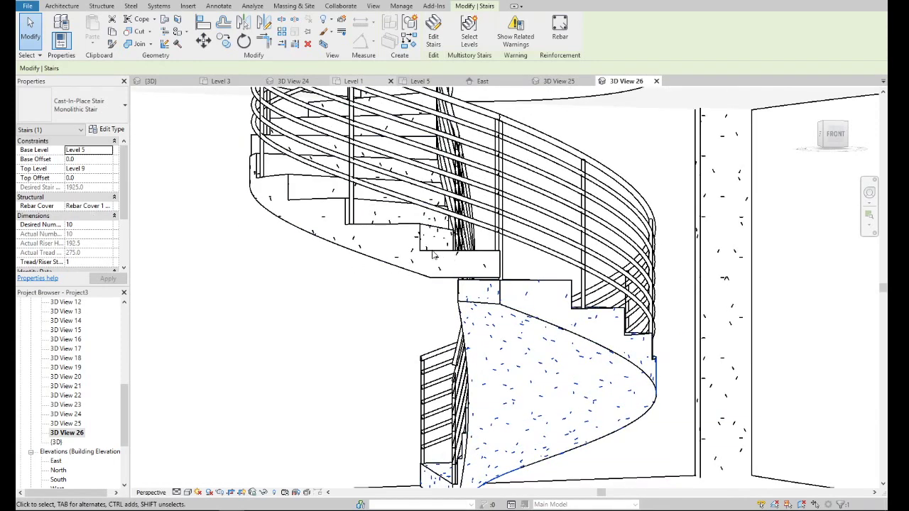
{"action": "left_click", "coordinate": [433, 254]}
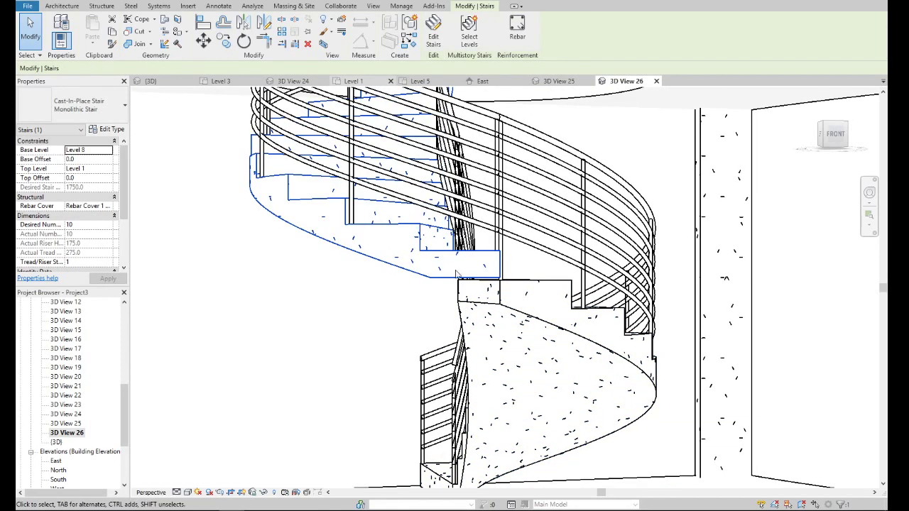
{"action": "key", "text": "Escape"}
{"action": "left_click", "coordinate": [469, 292]}
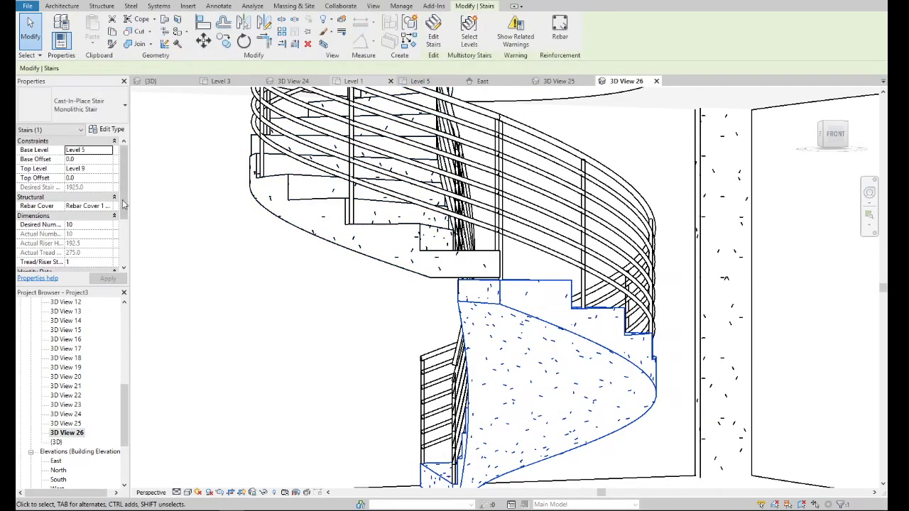
{"action": "left_click", "coordinate": [107, 168]}
{"action": "left_click", "coordinate": [85, 203]}
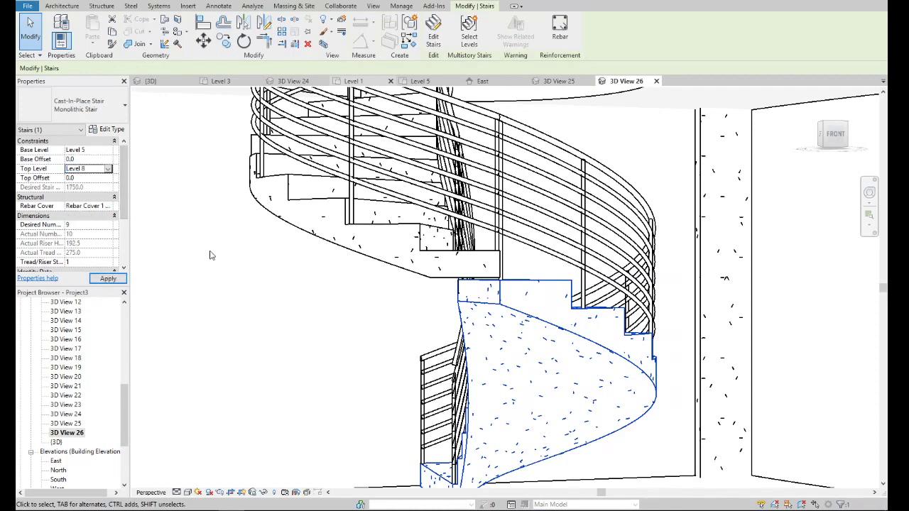
{"action": "left_click", "coordinate": [462, 290]}
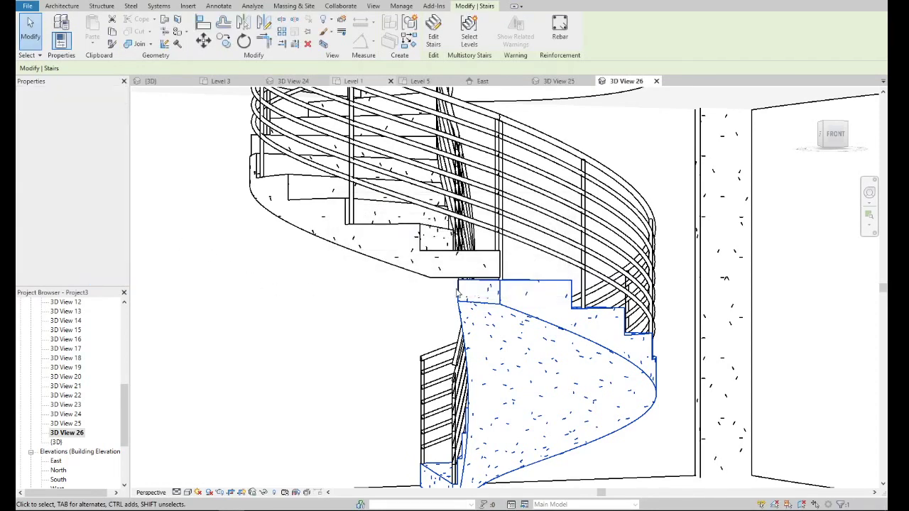
{"action": "left_click", "coordinate": [329, 314]}
- Set the lower stair's Desired Number of Risers to 10 and apply
{"action": "left_click", "coordinate": [499, 299]}
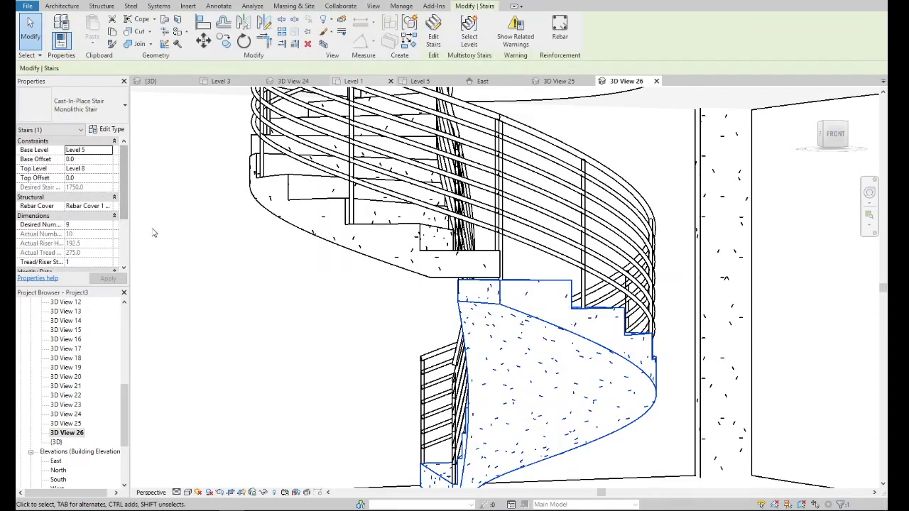
{"action": "left_click", "coordinate": [109, 227]}
{"action": "type", "text": "10"}
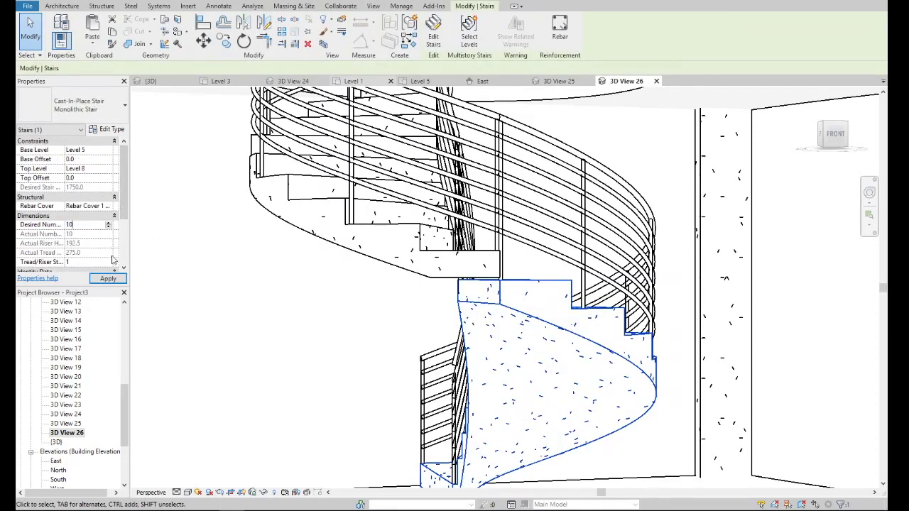
{"action": "left_click", "coordinate": [108, 278]}
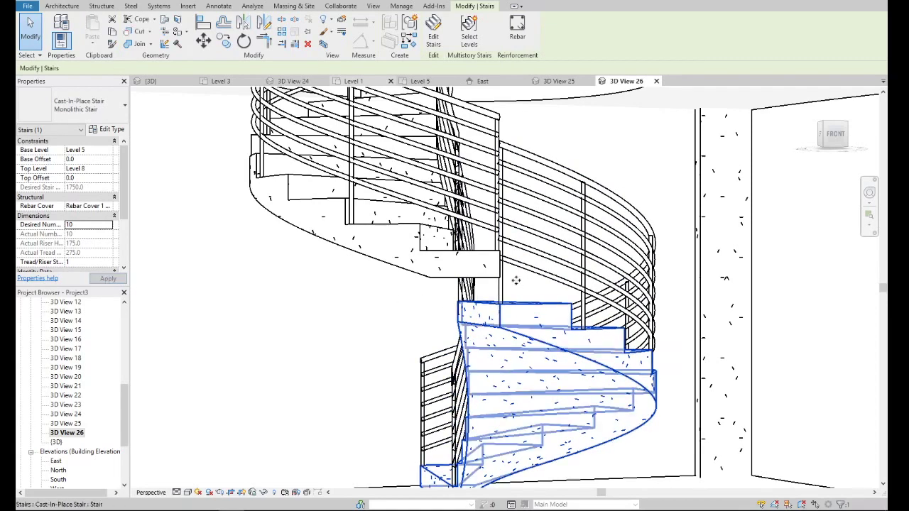
{"action": "key", "text": "Escape"}
{"action": "scroll", "coordinate": [519, 291], "scroll_direction": "down", "scroll_amount": 3}
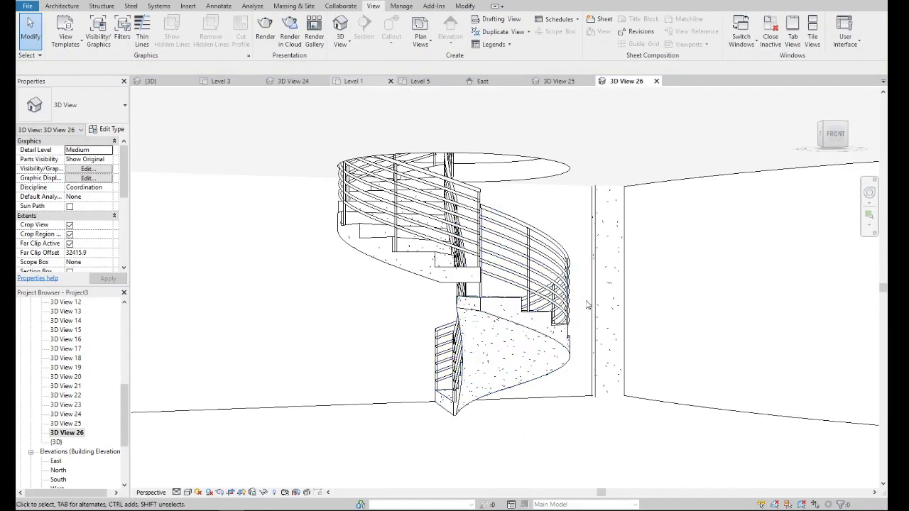
- Confirm the upper stair's Base Level is Level 8, then select the lower stair
{"action": "scroll", "coordinate": [586, 305], "scroll_direction": "up", "scroll_amount": 2}
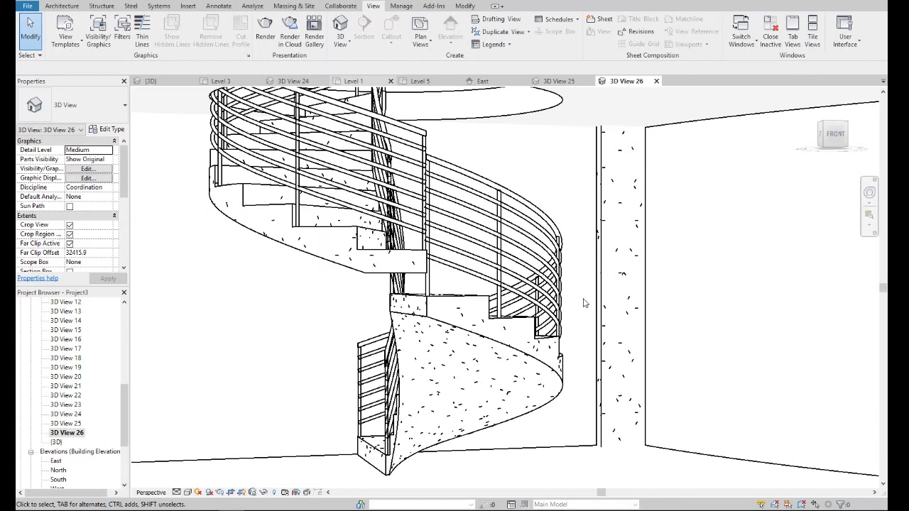
{"action": "left_click", "coordinate": [369, 269]}
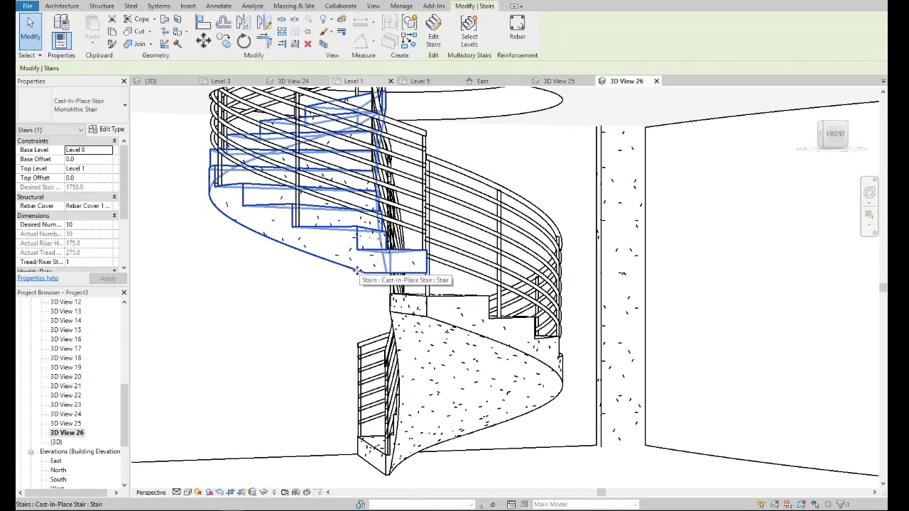
{"action": "left_click", "coordinate": [111, 157]}
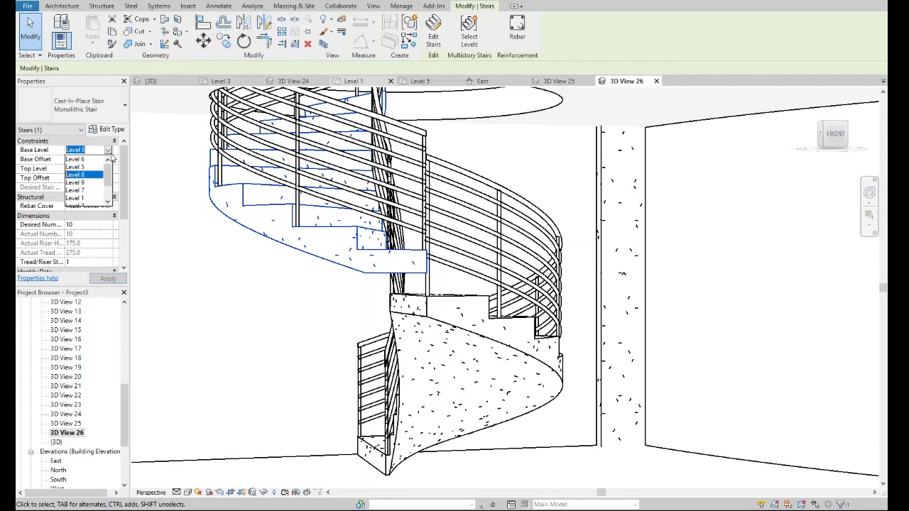
{"action": "left_click", "coordinate": [112, 157]}
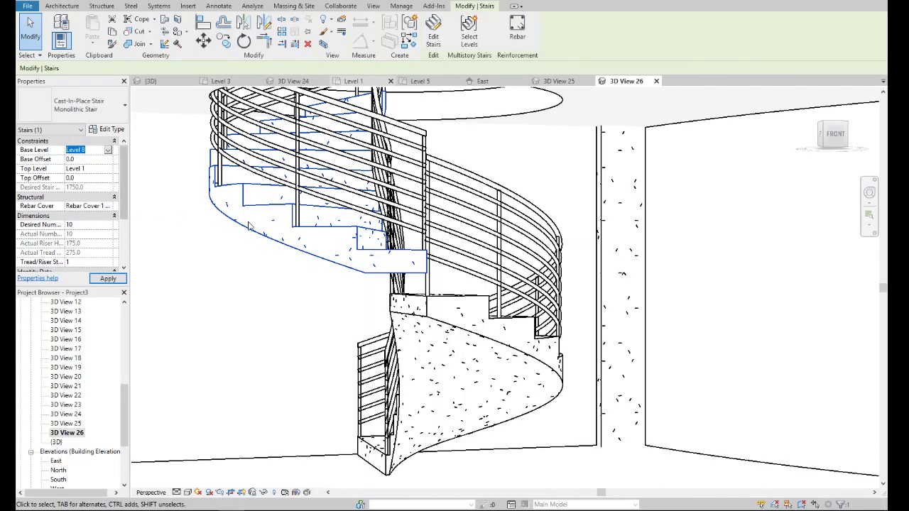
{"action": "left_click", "coordinate": [460, 302]}
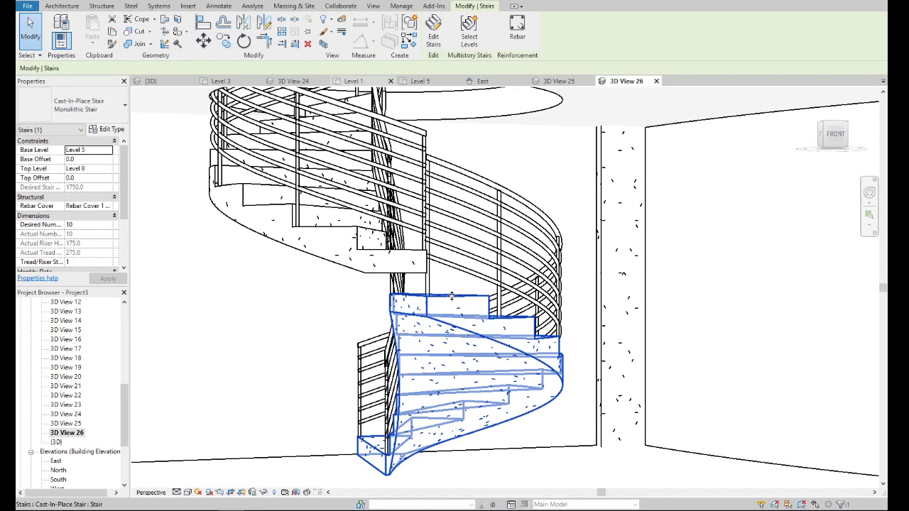
- Open the lower stair's run sketch and view it in the Level 1 plan
{"action": "double_click", "coordinate": [451, 296]}
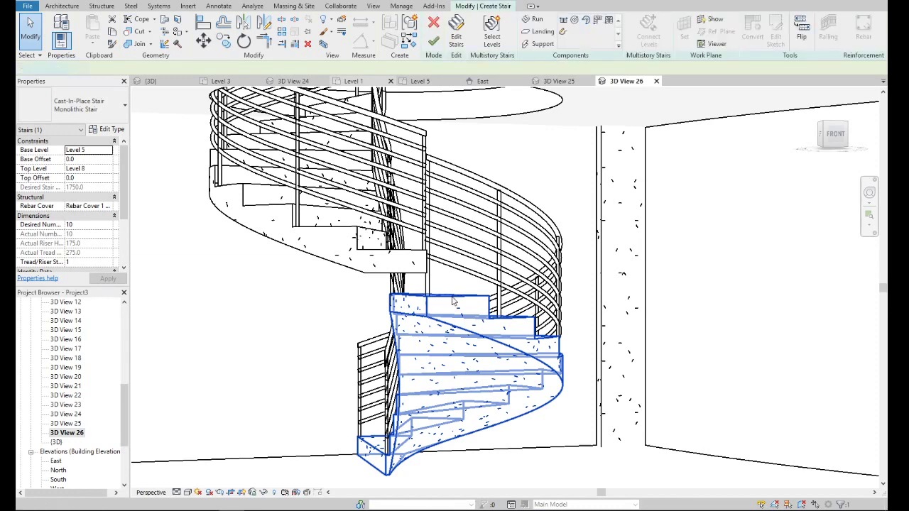
{"action": "double_click", "coordinate": [454, 301]}
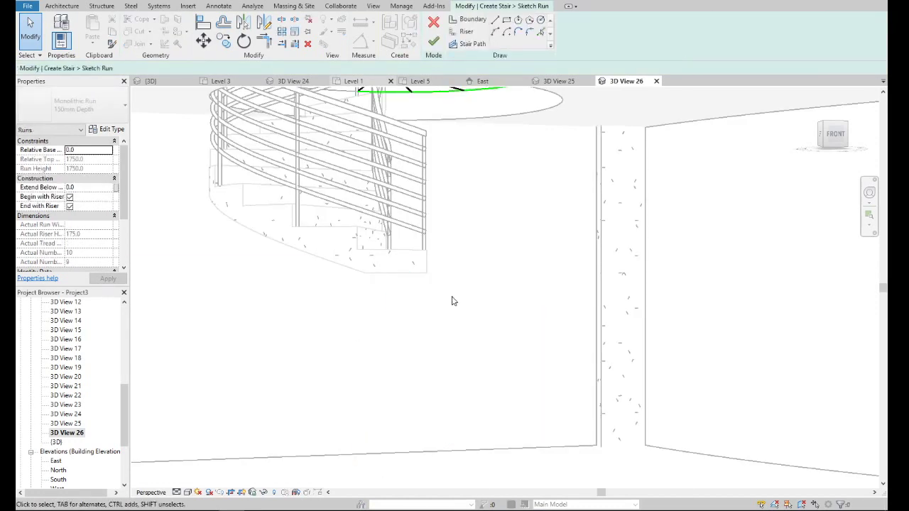
{"action": "left_click_drag", "start_coordinate": [125, 405], "coordinate": [125, 320]}
{"action": "double_click", "coordinate": [71, 321]}
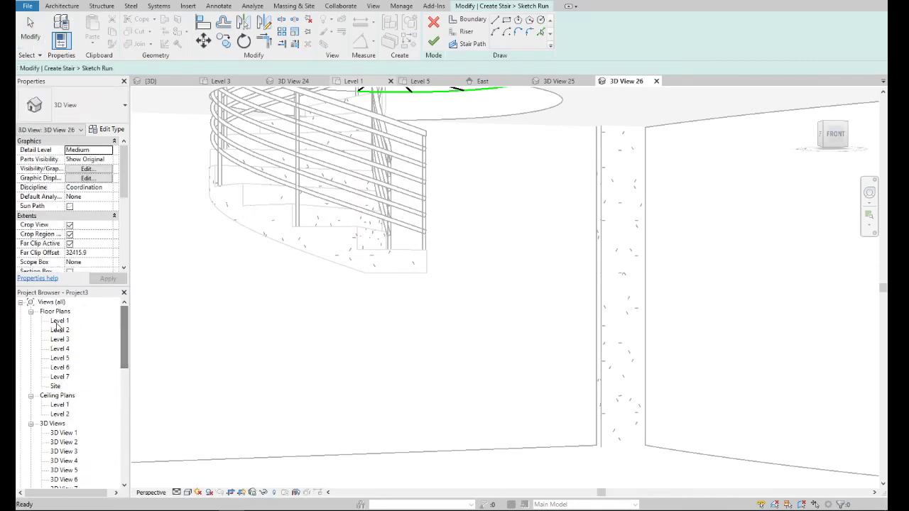
{"action": "scroll", "coordinate": [384, 320], "scroll_direction": "down", "scroll_amount": 3}
{"action": "scroll", "coordinate": [462, 270], "scroll_direction": "up", "scroll_amount": 3}
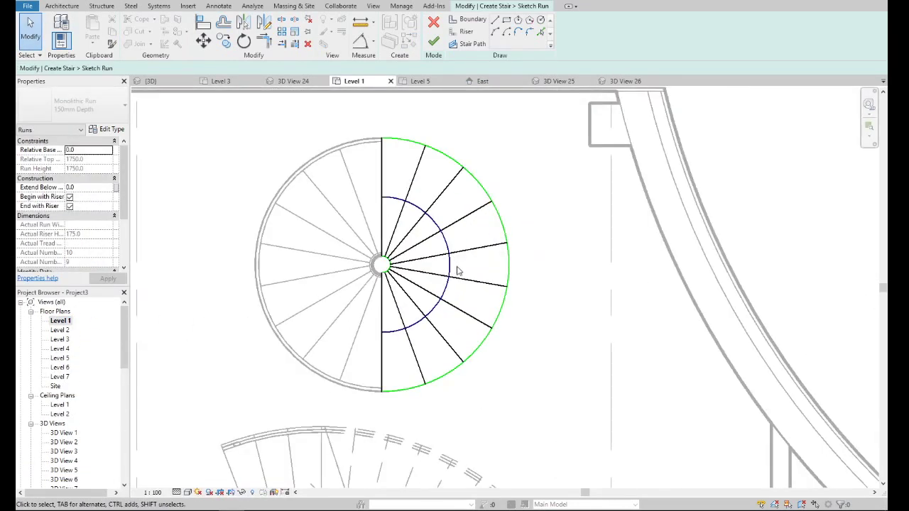
- Mirror a riser across the centre boundary line and extend the outer boundary arc to it
{"action": "left_click", "coordinate": [381, 364]}
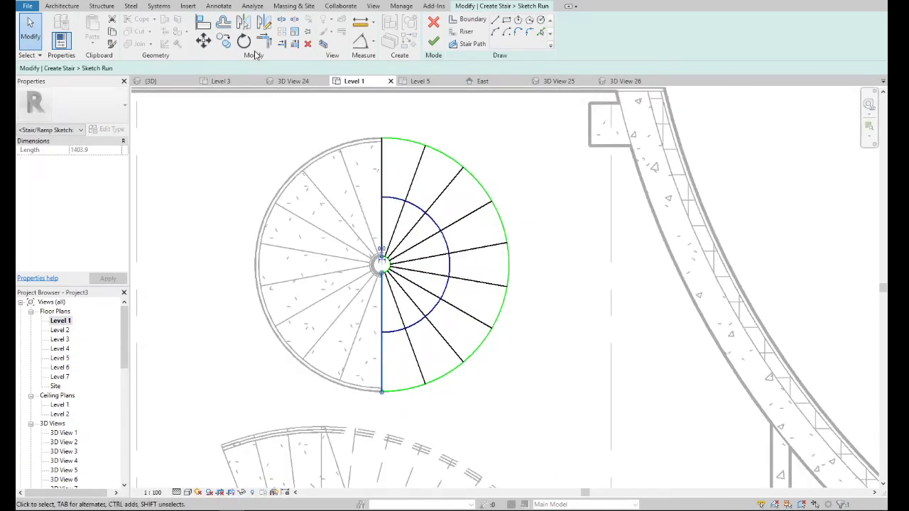
{"action": "left_click", "coordinate": [415, 350], "text": "ctrl"}
{"action": "left_click", "coordinate": [242, 22]}
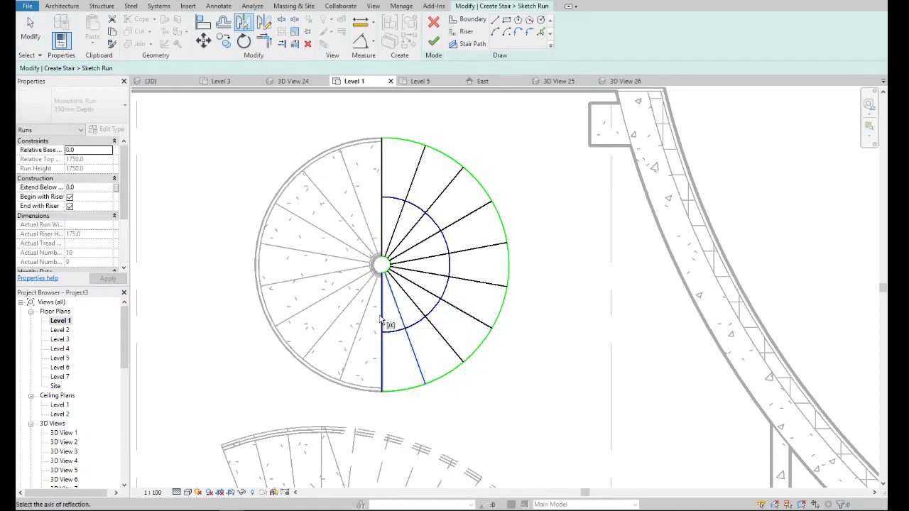
{"action": "left_click", "coordinate": [379, 318]}
{"action": "left_click", "coordinate": [405, 389]}
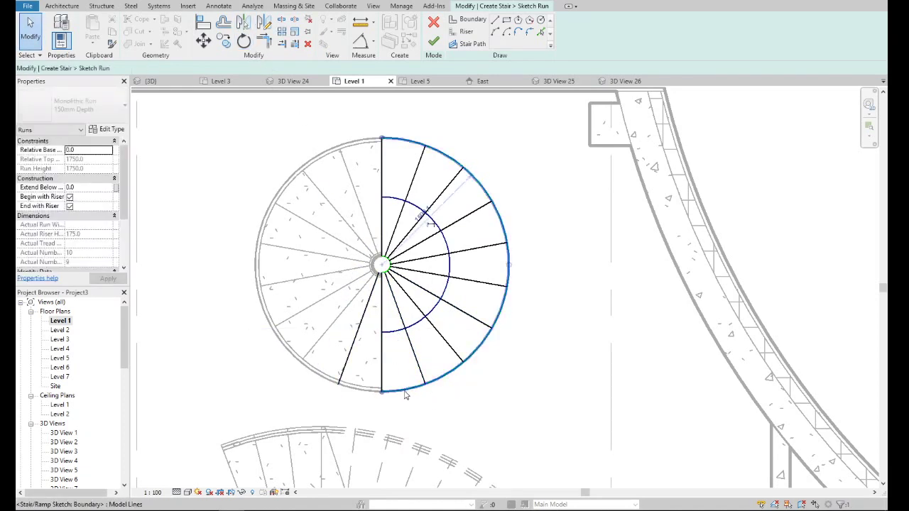
{"action": "left_click_drag", "start_coordinate": [382, 393], "coordinate": [341, 387]}
{"action": "left_click", "coordinate": [369, 359]}
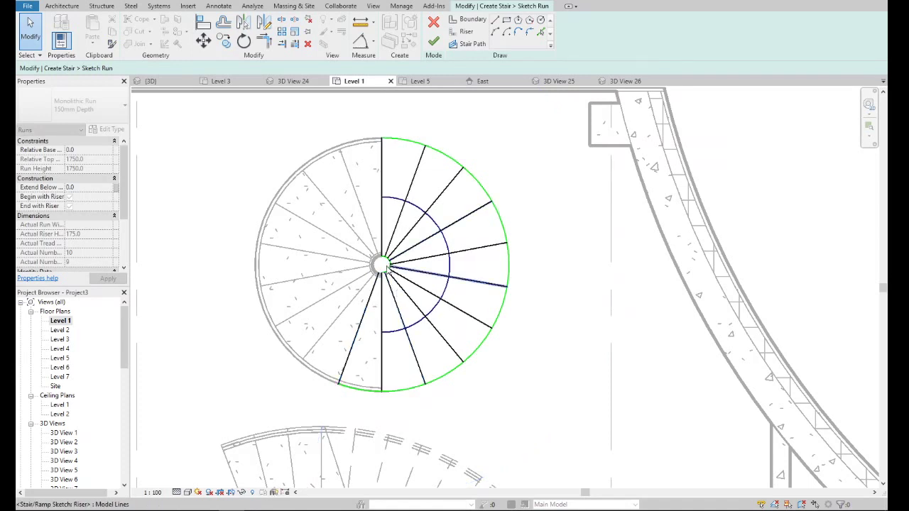
- Inspect the short sketch line and small arc piece at the stair centre
{"action": "scroll", "coordinate": [385, 267], "scroll_direction": "up", "scroll_amount": 3}
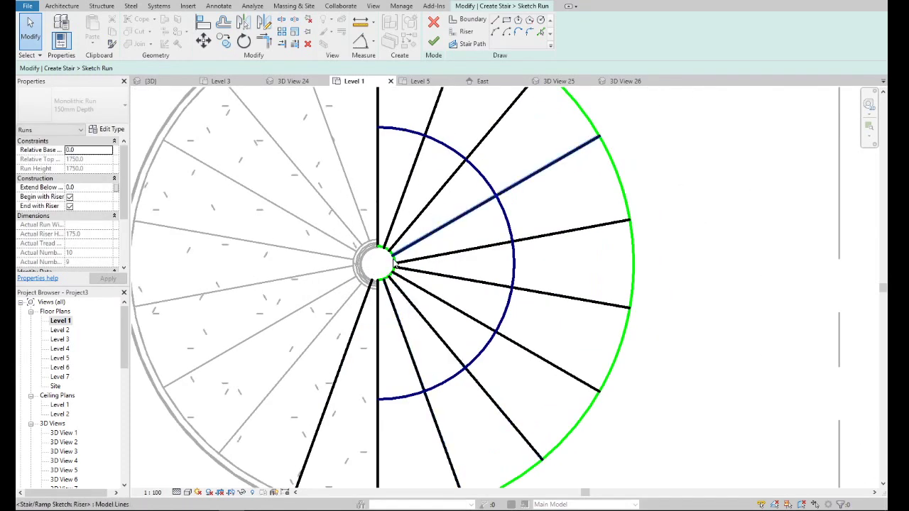
{"action": "left_click", "coordinate": [395, 265]}
{"action": "left_click", "coordinate": [401, 284]}
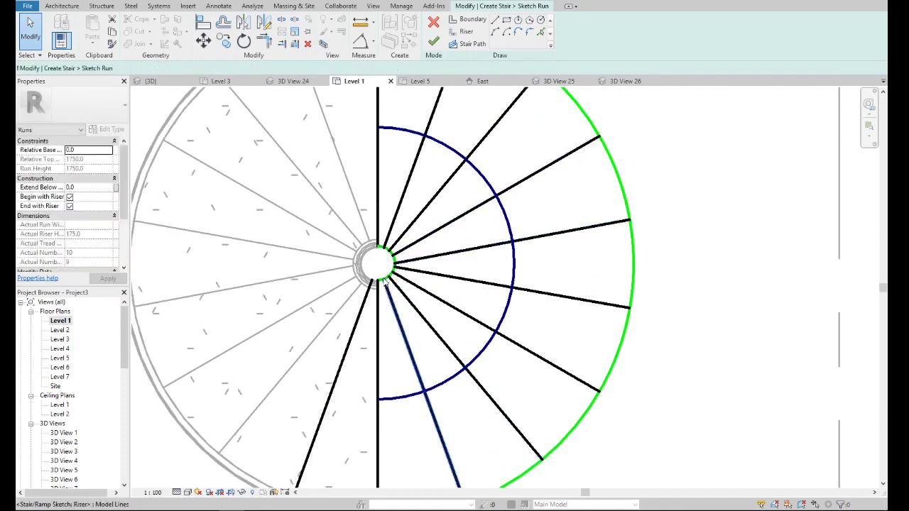
{"action": "left_click", "coordinate": [389, 249]}
{"action": "key", "text": "Escape"}
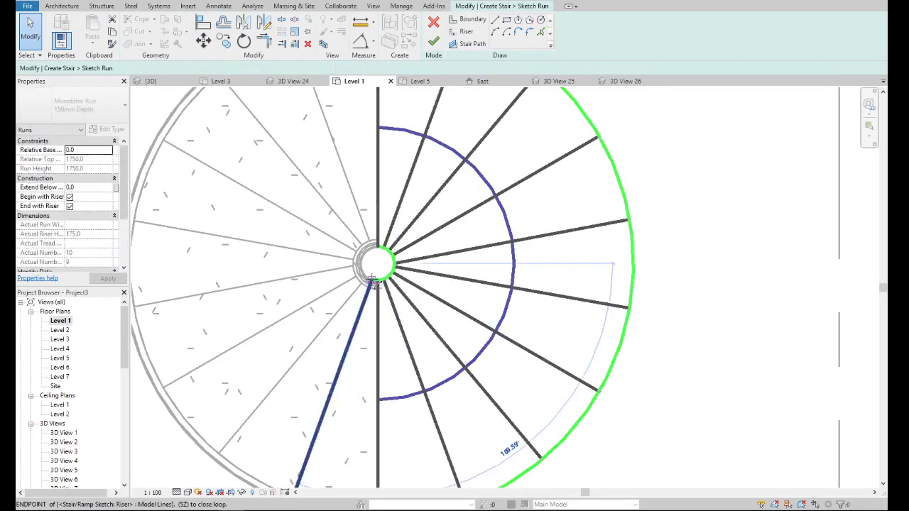
{"action": "scroll", "coordinate": [364, 275], "scroll_direction": "down", "scroll_amount": 1}
- Extend the stair path arc to the new riser and window-select the whole sketch
{"action": "left_click", "coordinate": [397, 372]}
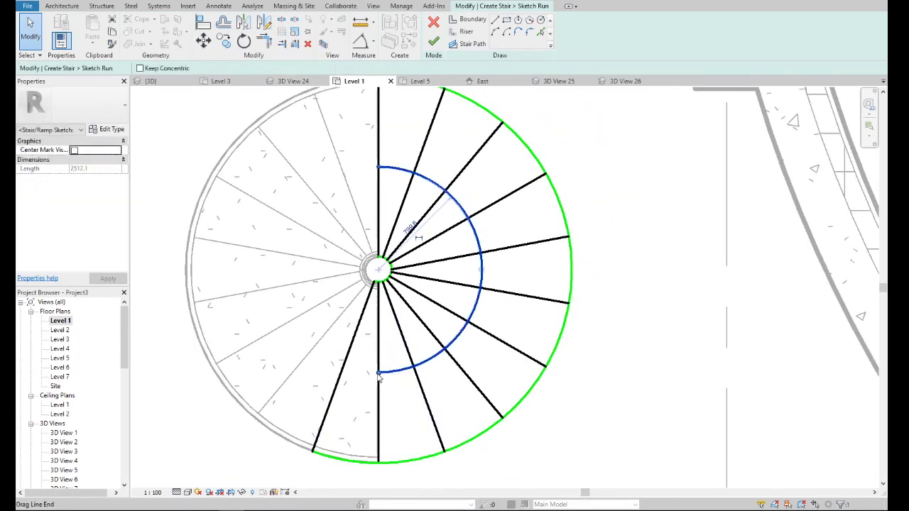
{"action": "left_click_drag", "start_coordinate": [378, 371], "coordinate": [343, 368]}
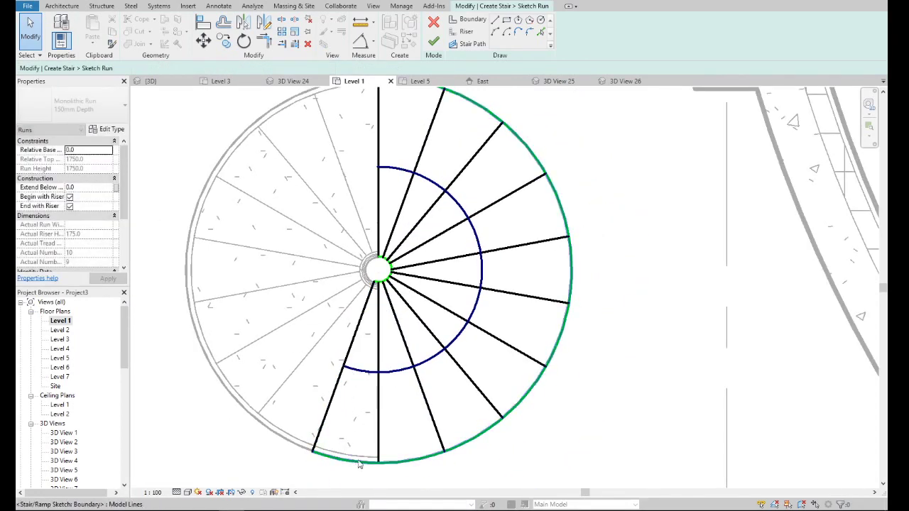
{"action": "scroll", "coordinate": [355, 398], "scroll_direction": "down", "scroll_amount": 2}
{"action": "scroll", "coordinate": [351, 320], "scroll_direction": "up", "scroll_amount": 1}
{"action": "scroll", "coordinate": [347, 262], "scroll_direction": "down", "scroll_amount": 1}
{"action": "left_click_drag", "start_coordinate": [310, 161], "coordinate": [504, 440]}
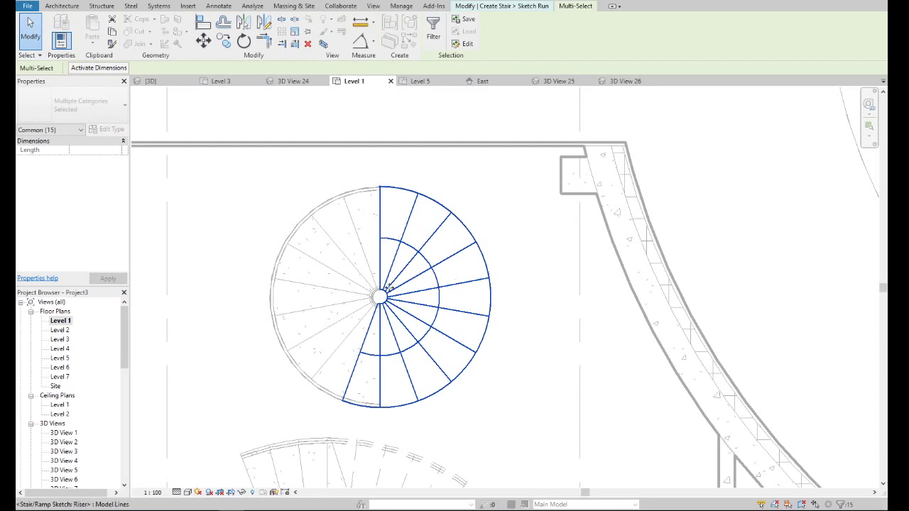
- Rotate the selected run sketch lines about the stair's centre
{"action": "scroll", "coordinate": [390, 341], "scroll_direction": "up", "scroll_amount": 3}
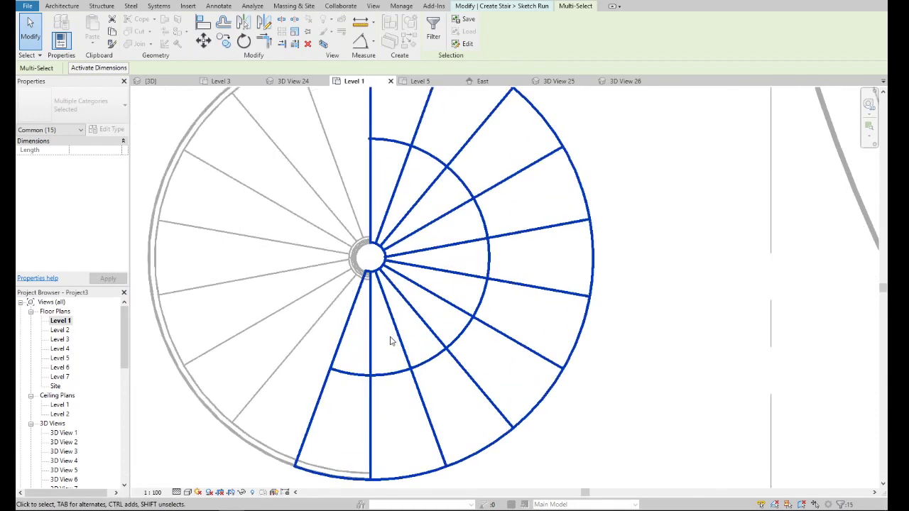
{"action": "left_click", "coordinate": [244, 41]}
{"action": "left_click_drag", "start_coordinate": [447, 258], "coordinate": [371, 257]}
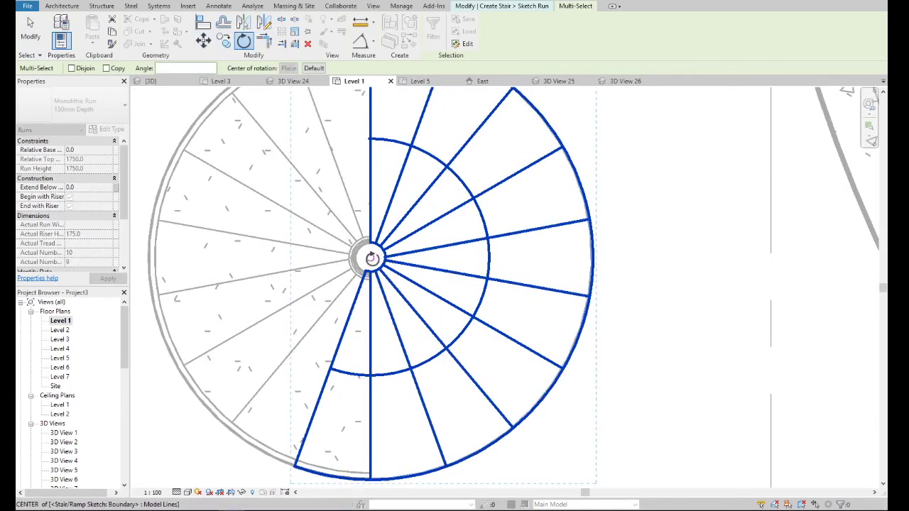
{"action": "left_click", "coordinate": [371, 312]}
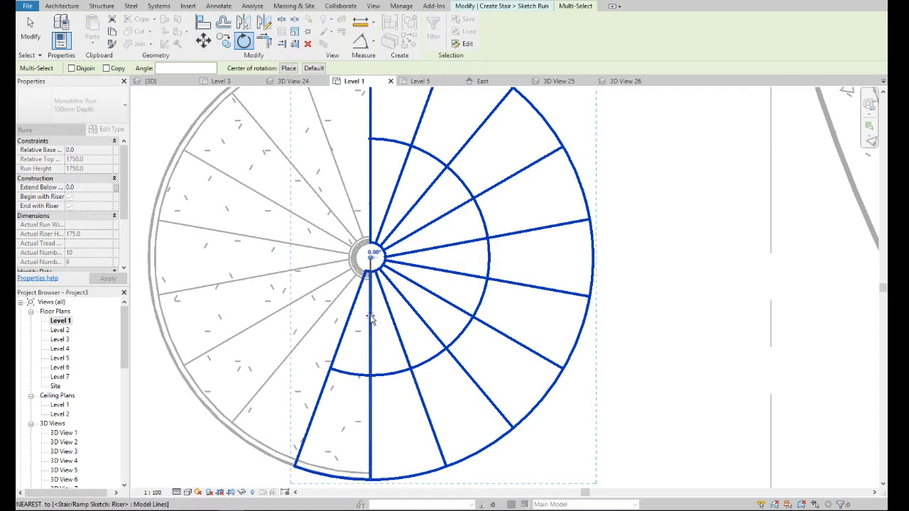
{"action": "left_click", "coordinate": [394, 319]}
{"action": "scroll", "coordinate": [393, 289], "scroll_direction": "down", "scroll_amount": 3}
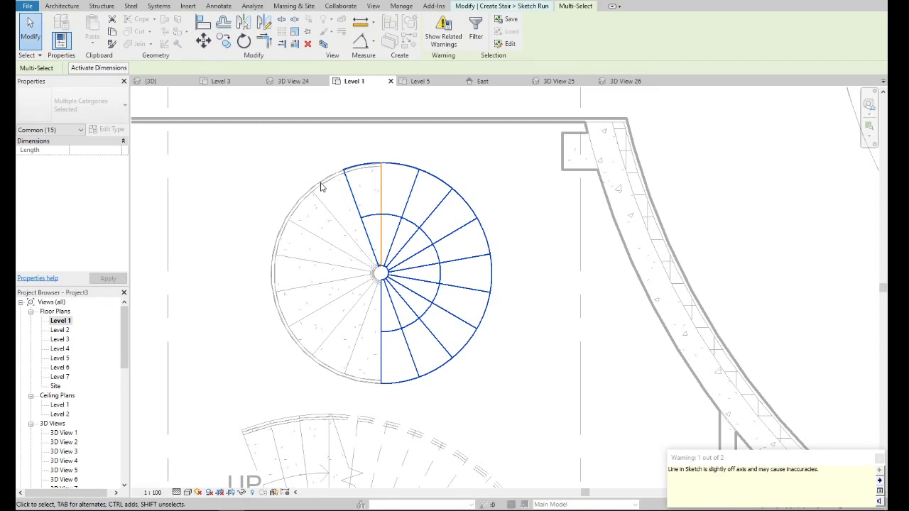
{"action": "left_click", "coordinate": [503, 191]}
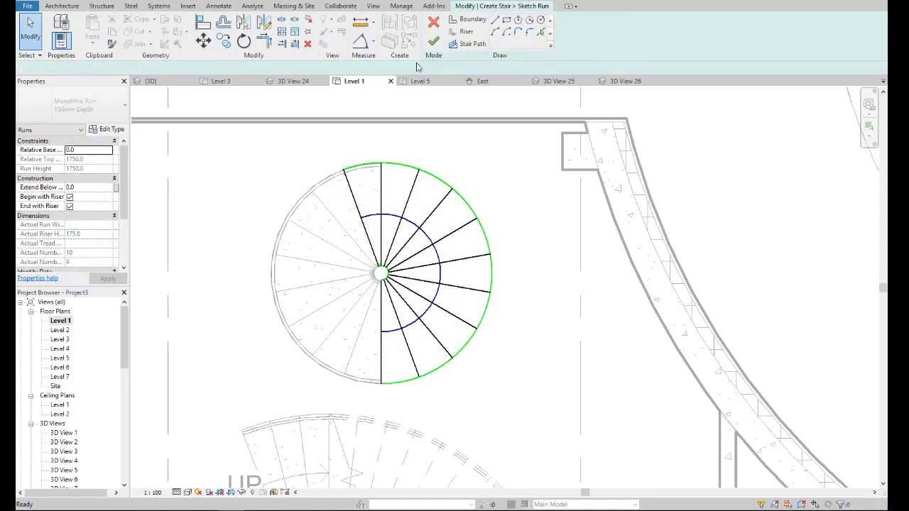
- Finish the run sketch and the stair edit so the stair regenerates
{"action": "left_click", "coordinate": [438, 47]}
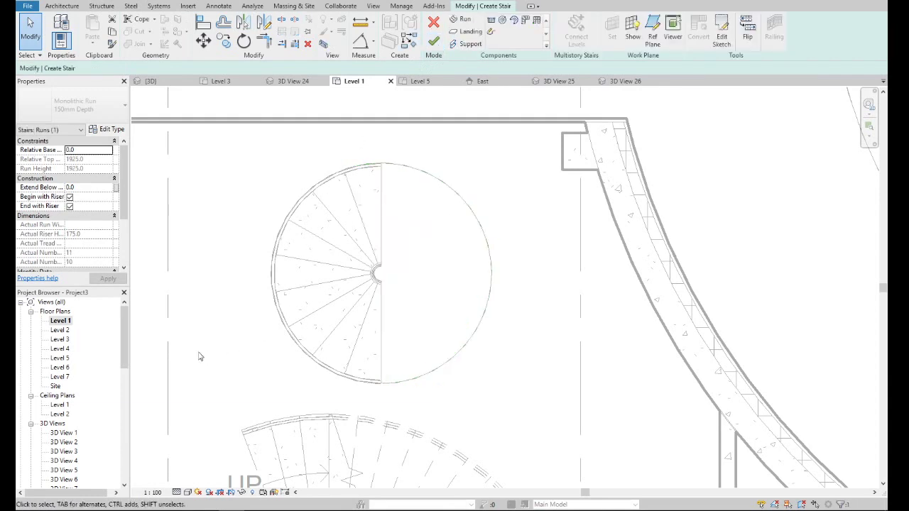
{"action": "left_click", "coordinate": [438, 44]}
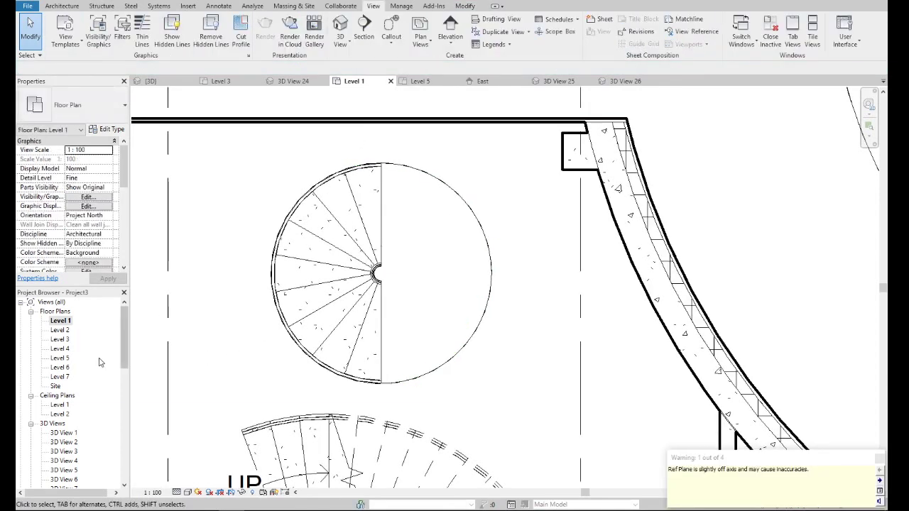
{"action": "scroll", "coordinate": [99, 362], "scroll_direction": "down", "scroll_amount": 3}
{"action": "scroll", "coordinate": [92, 376], "scroll_direction": "down", "scroll_amount": 3}
{"action": "scroll", "coordinate": [81, 398], "scroll_direction": "down", "scroll_amount": 3}
- In 3D View 26, raise the lower spiral stair from 10 to 11 risers, accepting the warning
{"action": "double_click", "coordinate": [65, 405]}
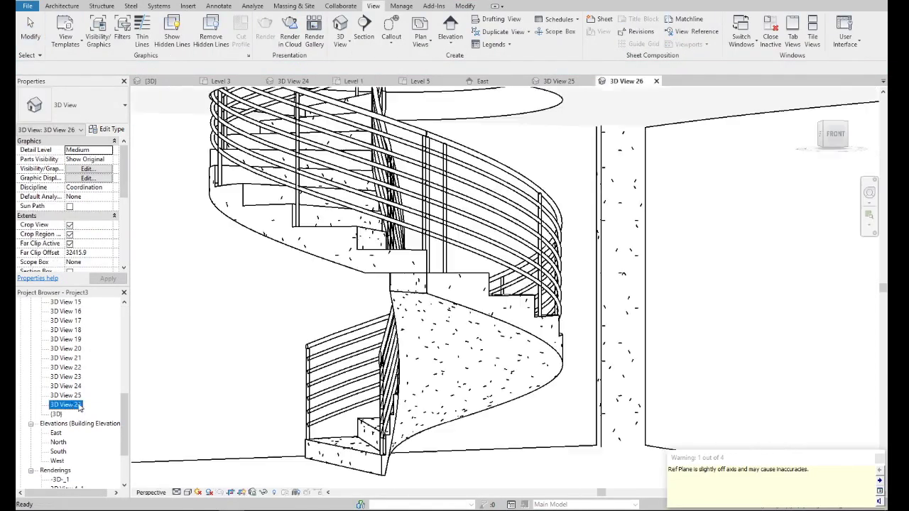
{"action": "scroll", "coordinate": [460, 290], "scroll_direction": "up", "scroll_amount": 2}
{"action": "scroll", "coordinate": [455, 292], "scroll_direction": "down", "scroll_amount": 4}
{"action": "left_click", "coordinate": [445, 298]}
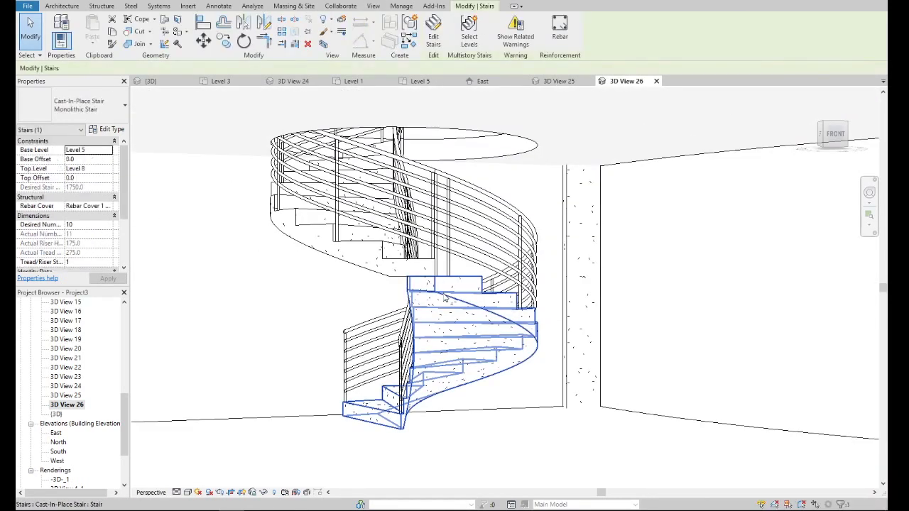
{"action": "key", "text": "Escape"}
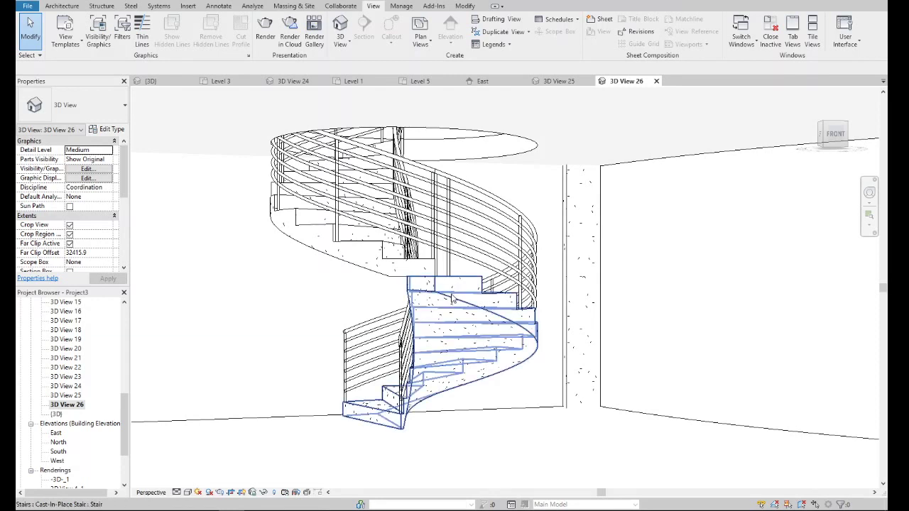
{"action": "left_click", "coordinate": [451, 298]}
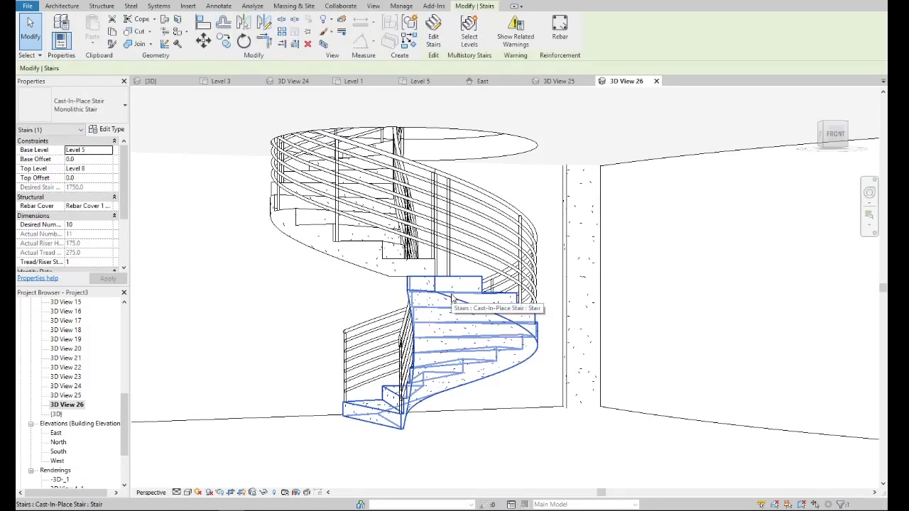
{"action": "left_click", "coordinate": [99, 223]}
{"action": "type", "text": "11"}
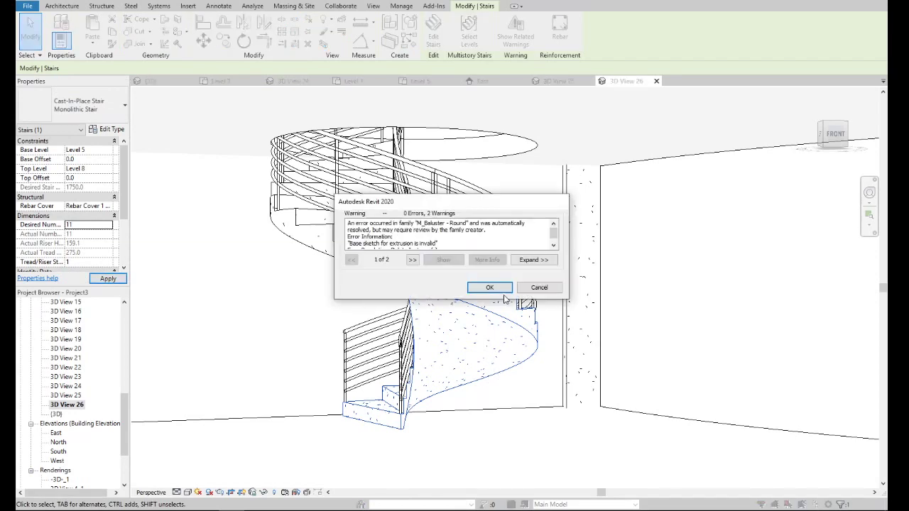
{"action": "left_click", "coordinate": [501, 289]}
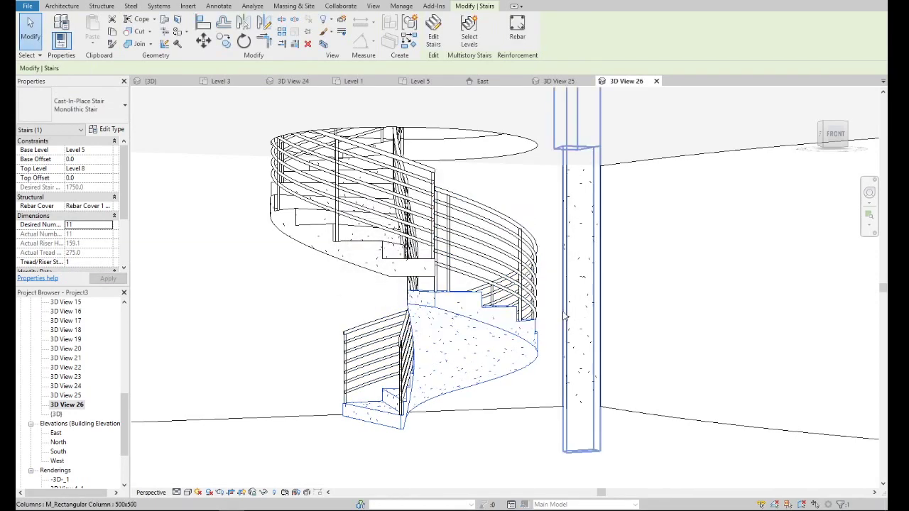
{"action": "key", "text": "Escape"}
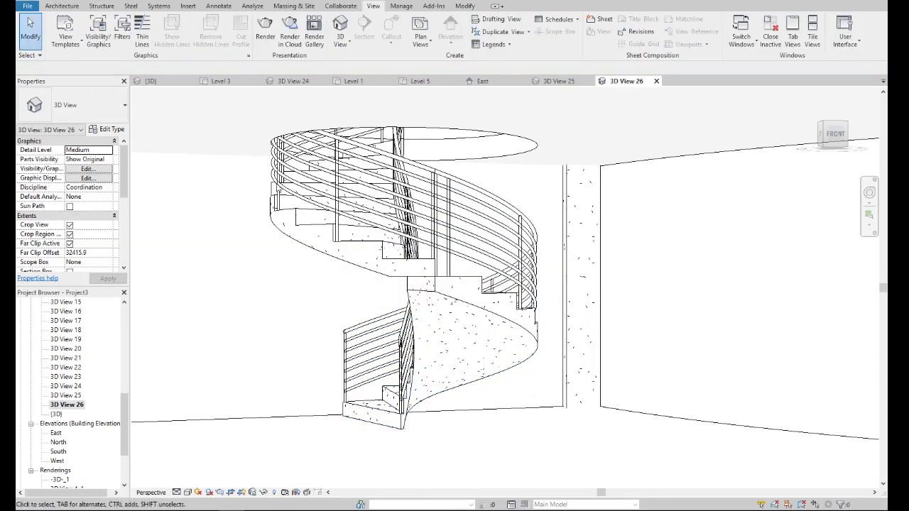
{"action": "scroll", "coordinate": [448, 291], "scroll_direction": "up", "scroll_amount": 3}
{"action": "scroll", "coordinate": [452, 284], "scroll_direction": "down", "scroll_amount": 3}
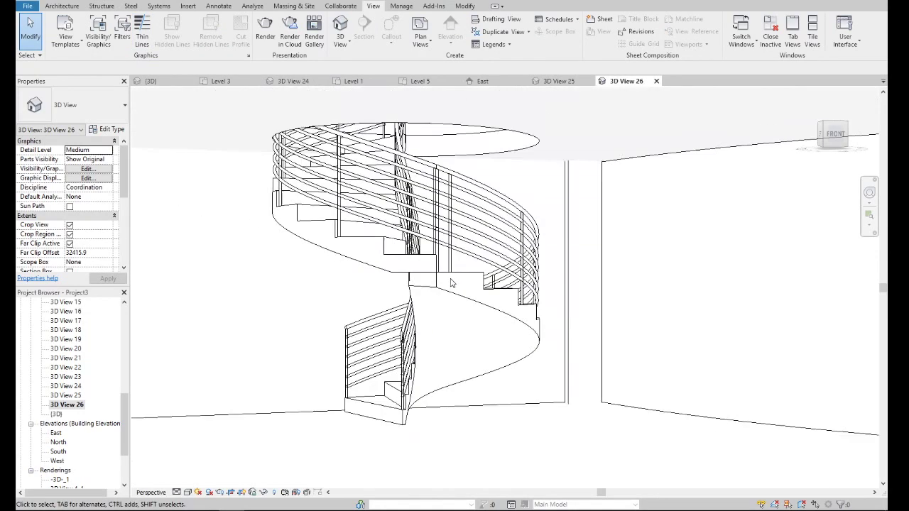
- Compare both stairs' base and top levels, then enter Edit Stairs on the upper Level 8 stair
{"action": "left_click", "coordinate": [409, 277]}
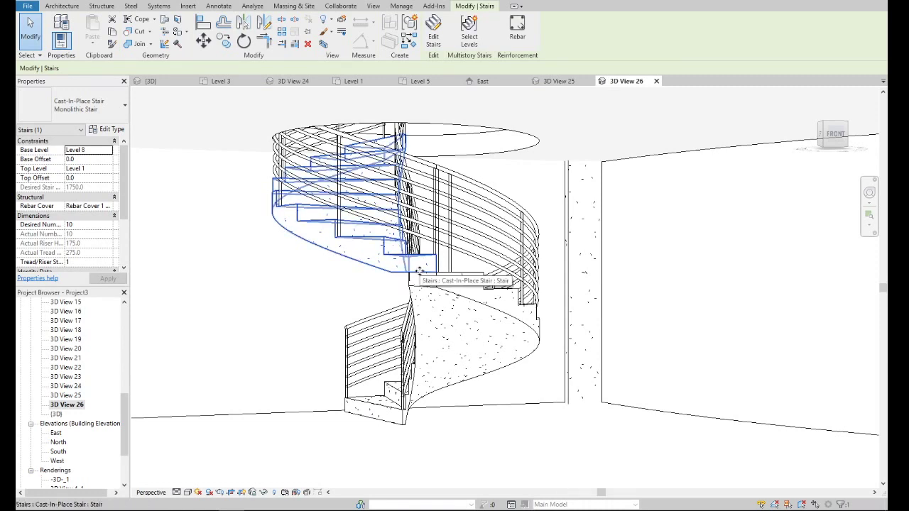
{"action": "left_click", "coordinate": [421, 272]}
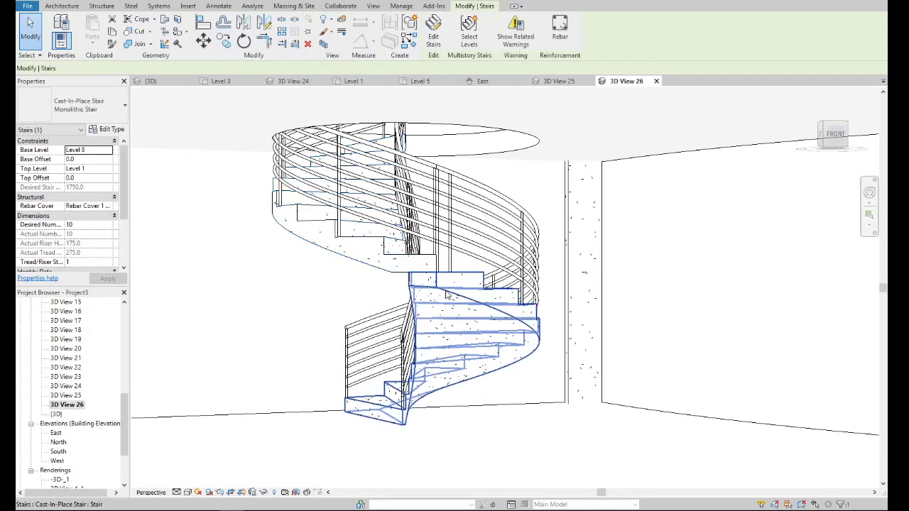
{"action": "left_click", "coordinate": [392, 277]}
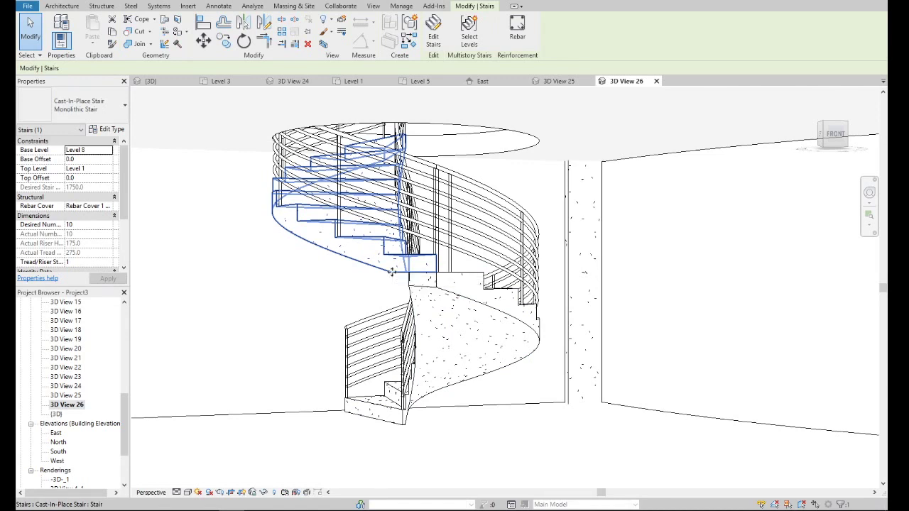
{"action": "double_click", "coordinate": [392, 277]}
- In the Level 1 plan, mirror-copy the run's last riser to add an eleventh riser
{"action": "double_click", "coordinate": [393, 277]}
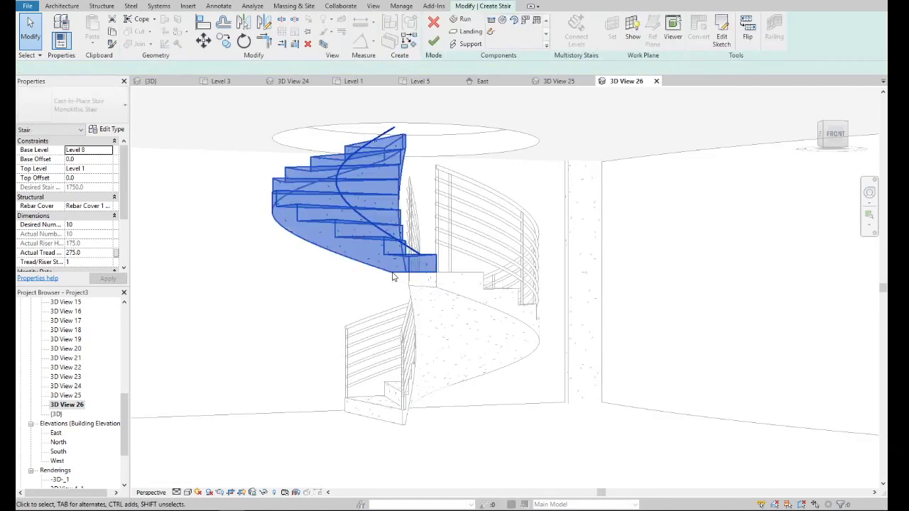
{"action": "left_click_drag", "start_coordinate": [125, 405], "coordinate": [125, 312]}
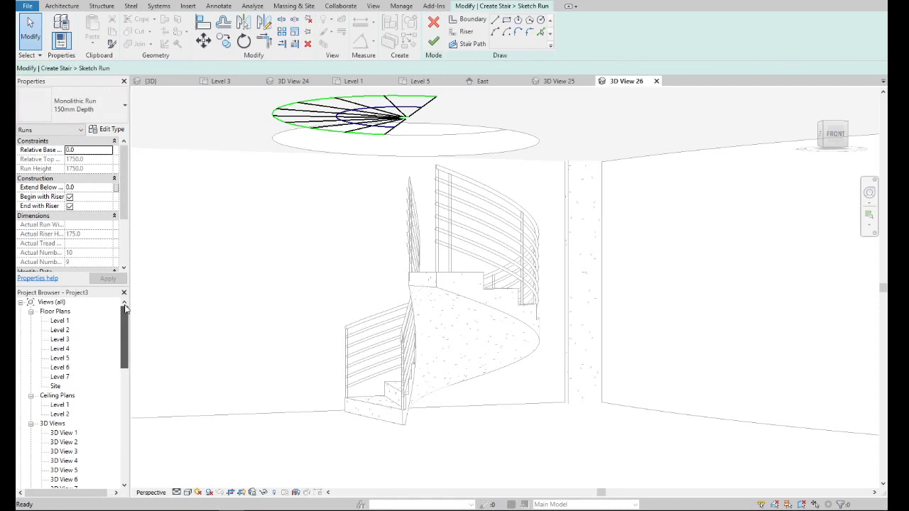
{"action": "double_click", "coordinate": [60, 320]}
{"action": "scroll", "coordinate": [374, 338], "scroll_direction": "up", "scroll_amount": 3}
{"action": "left_click", "coordinate": [352, 345]}
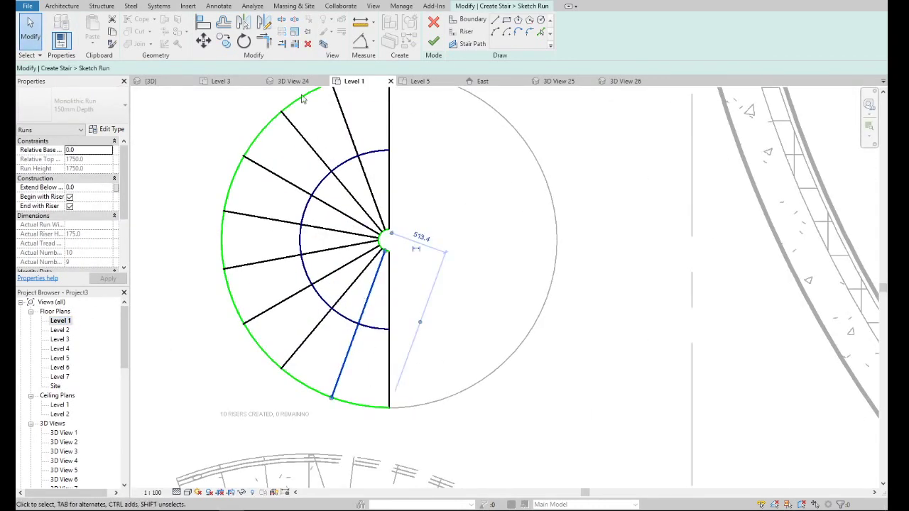
{"action": "key", "text": "m"}
{"action": "key", "text": "m"}
{"action": "left_click", "coordinate": [392, 331]}
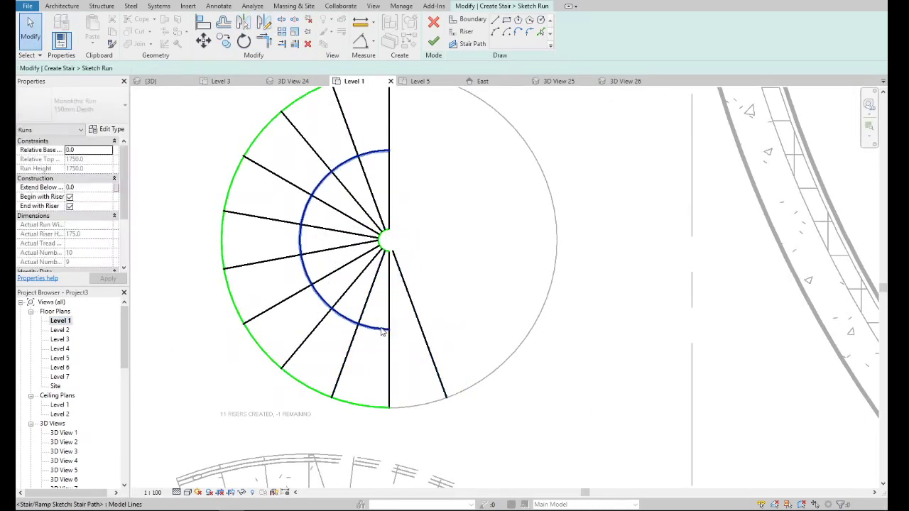
{"action": "key", "text": "Escape"}
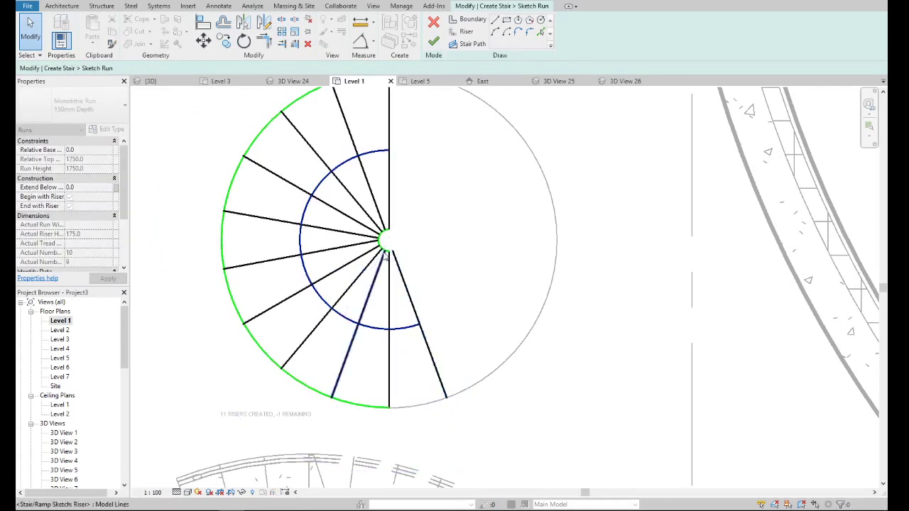
- Extend the inner and outer boundary arcs to the new riser, then finish the run and stair edit
{"action": "scroll", "coordinate": [394, 256], "scroll_direction": "up", "scroll_amount": 4}
{"action": "left_click", "coordinate": [398, 257]}
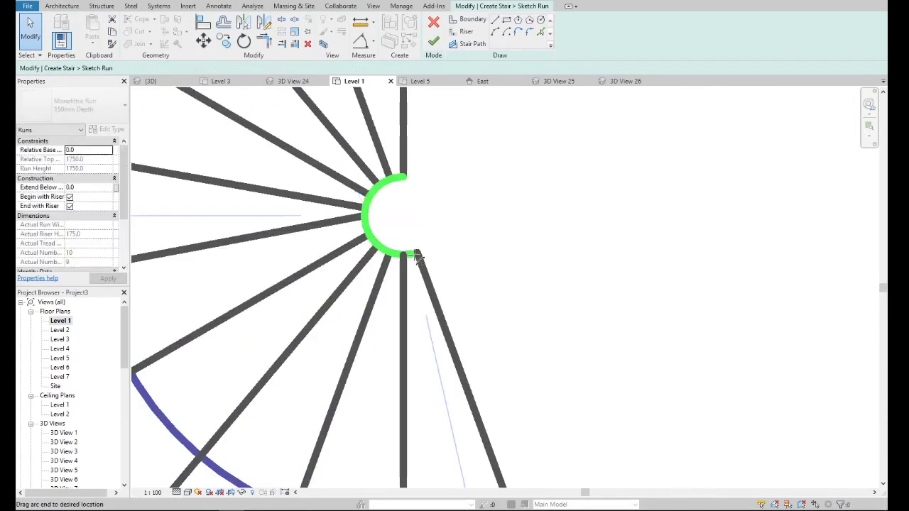
{"action": "scroll", "coordinate": [403, 255], "scroll_direction": "down", "scroll_amount": 4}
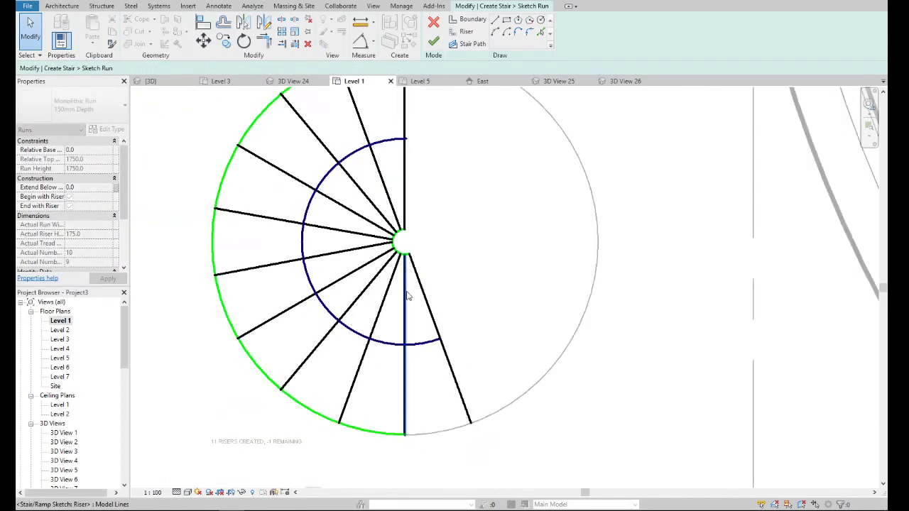
{"action": "left_click", "coordinate": [404, 433]}
{"action": "key", "text": "Escape"}
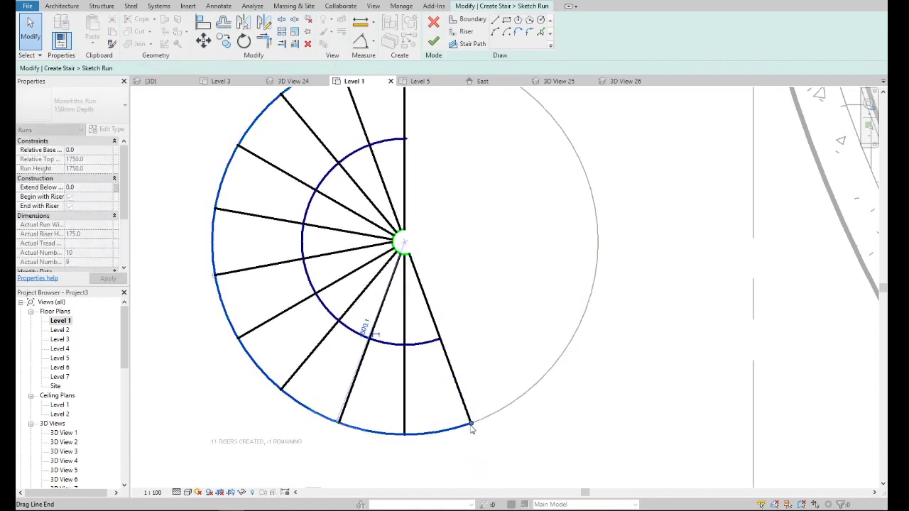
{"action": "scroll", "coordinate": [458, 429], "scroll_direction": "down", "scroll_amount": 3}
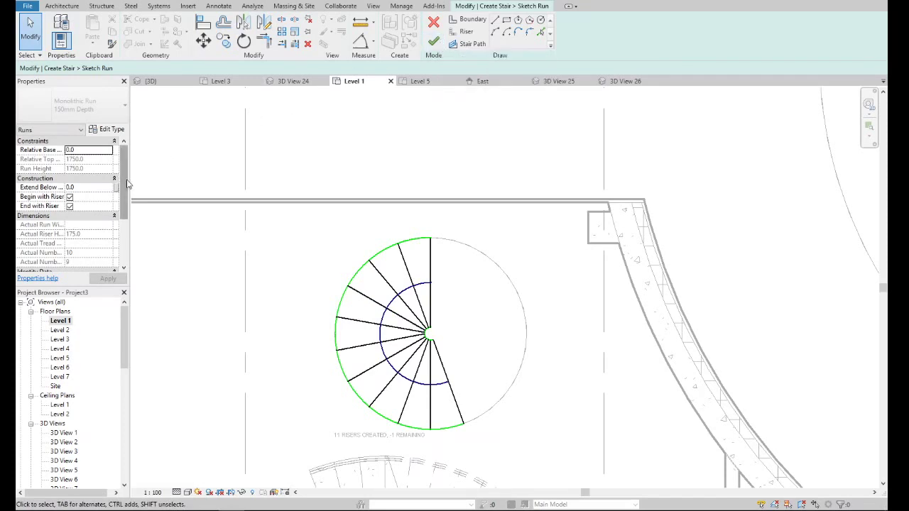
{"action": "scroll", "coordinate": [122, 183], "scroll_direction": "down", "scroll_amount": 2}
{"action": "scroll", "coordinate": [122, 183], "scroll_direction": "down", "scroll_amount": 2}
{"action": "left_click", "coordinate": [435, 39]}
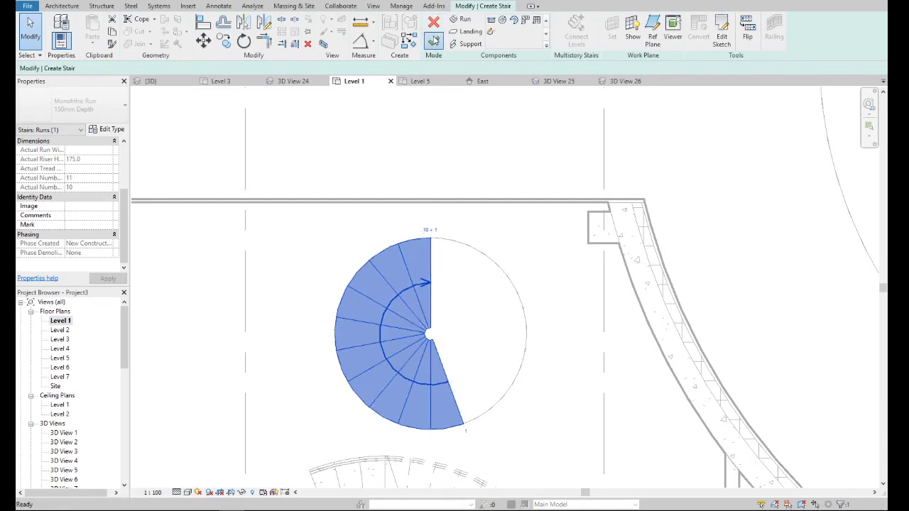
{"action": "left_click", "coordinate": [433, 40]}
{"action": "scroll", "coordinate": [71, 426], "scroll_direction": "down", "scroll_amount": 3}
- In 3D View 26, set the upper spiral stair's desired risers to 11, giving a 1925 height
{"action": "scroll", "coordinate": [71, 438], "scroll_direction": "down", "scroll_amount": 3}
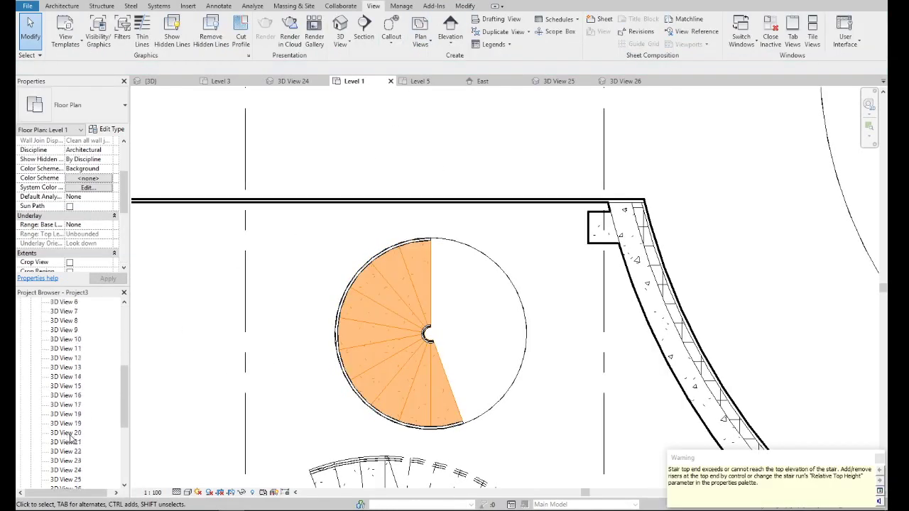
{"action": "scroll", "coordinate": [71, 439], "scroll_direction": "down", "scroll_amount": 2}
{"action": "double_click", "coordinate": [66, 432]}
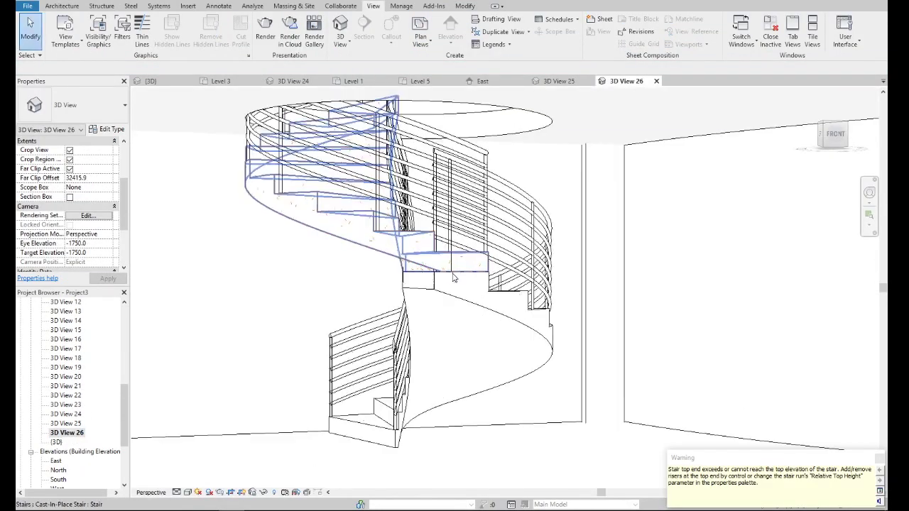
{"action": "scroll", "coordinate": [453, 278], "scroll_direction": "up", "scroll_amount": 3}
{"action": "left_click", "coordinate": [410, 267]}
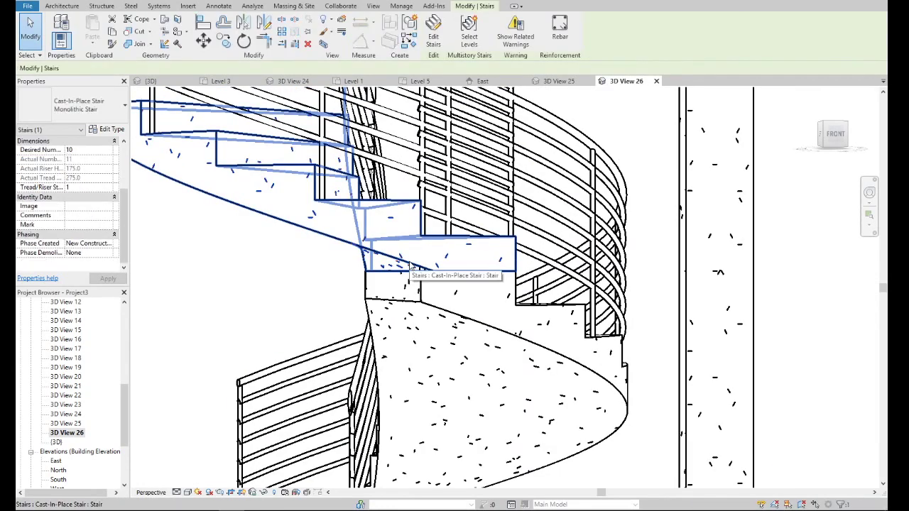
{"action": "scroll", "coordinate": [410, 269], "scroll_direction": "down", "scroll_amount": 3}
{"action": "scroll", "coordinate": [405, 337], "scroll_direction": "down", "scroll_amount": 2}
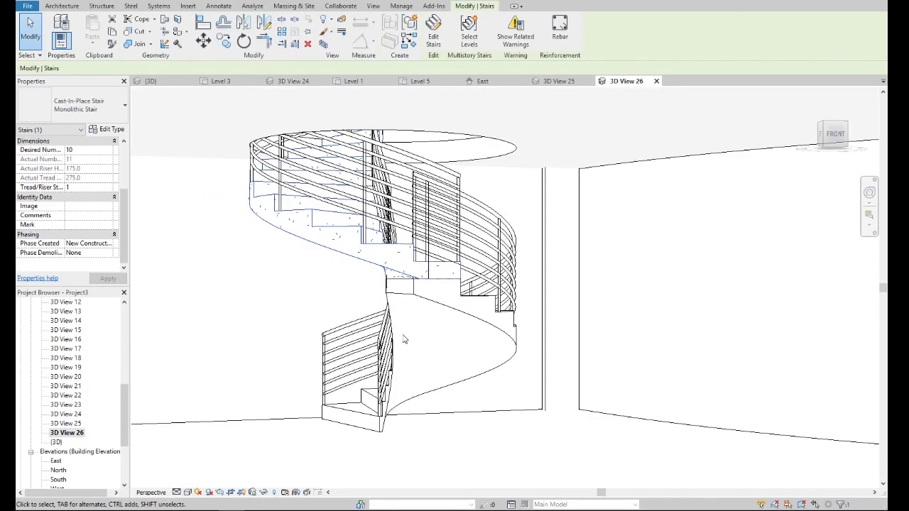
{"action": "scroll", "coordinate": [409, 334], "scroll_direction": "down", "scroll_amount": 2}
{"action": "scroll", "coordinate": [413, 326], "scroll_direction": "up", "scroll_amount": 2}
{"action": "scroll", "coordinate": [413, 326], "scroll_direction": "up", "scroll_amount": 1}
{"action": "left_click_drag", "start_coordinate": [125, 206], "coordinate": [125, 152]}
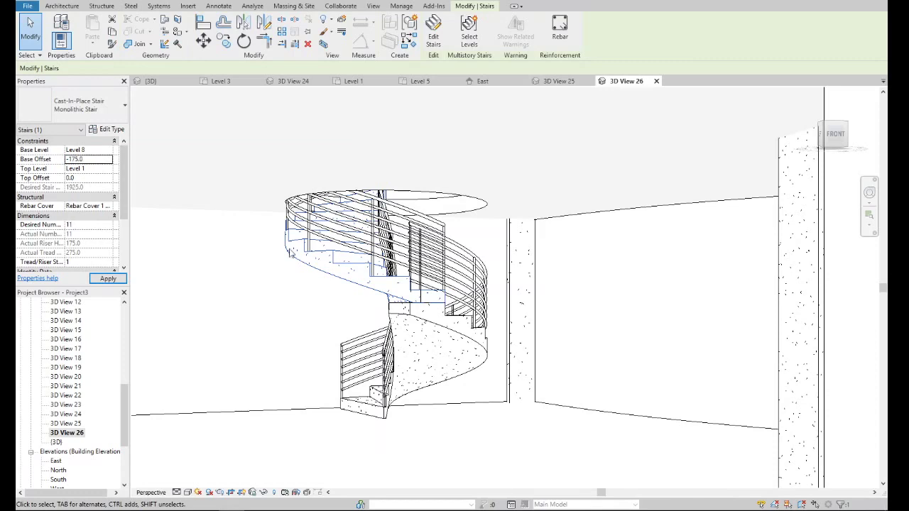
{"action": "left_click", "coordinate": [671, 395]}
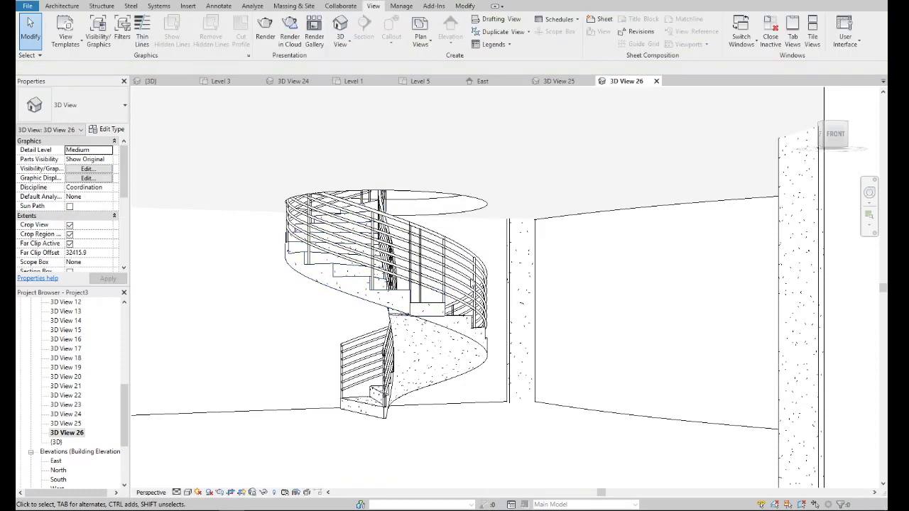
- Orbit the camera view around the spiral stair and switch it to Realistic visual style
{"action": "scroll", "coordinate": [390, 316], "scroll_direction": "up", "scroll_amount": 4}
{"action": "scroll", "coordinate": [466, 332], "scroll_direction": "down", "scroll_amount": 2}
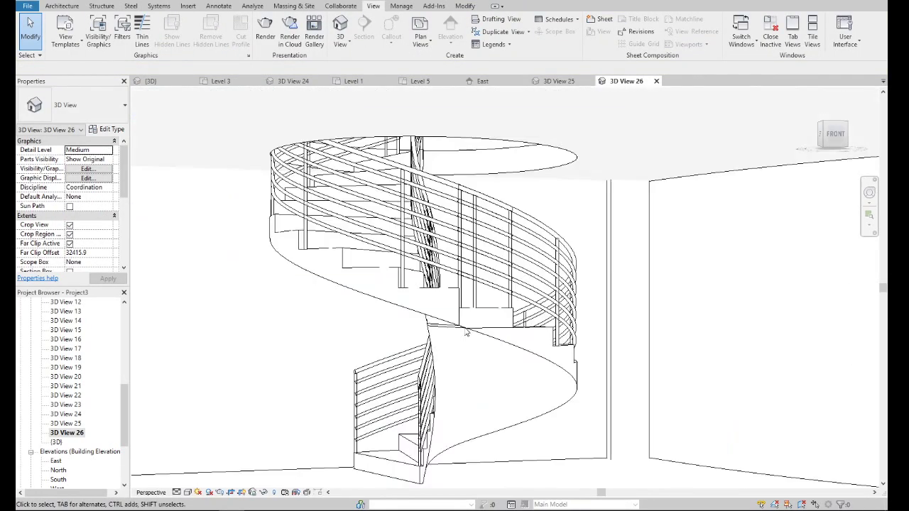
{"action": "scroll", "coordinate": [466, 332], "scroll_direction": "down", "scroll_amount": 2}
{"action": "scroll", "coordinate": [486, 345], "scroll_direction": "down", "scroll_amount": 1}
{"action": "scroll", "coordinate": [482, 341], "scroll_direction": "down", "scroll_amount": 1}
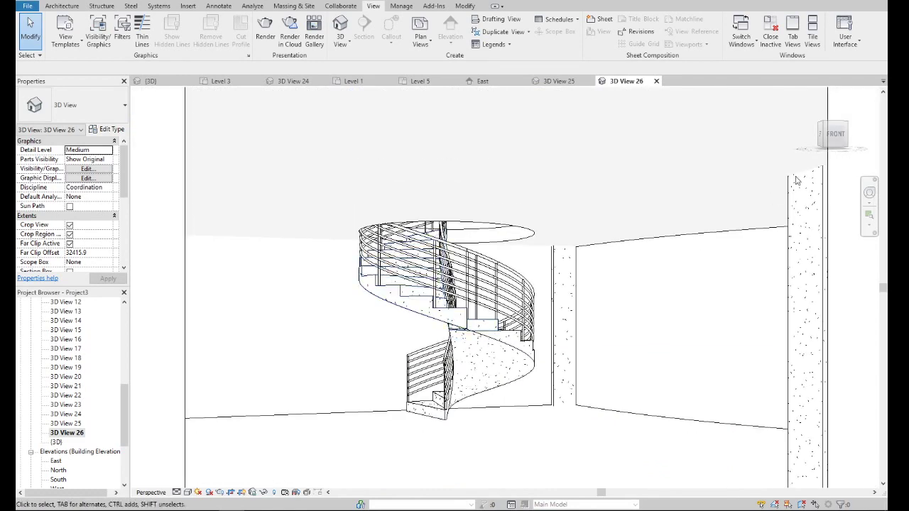
{"action": "mouse_move", "coordinate": [830, 136]}
{"action": "left_mouse_down"}
{"action": "mouse_move", "coordinate": [788, 139]}
{"action": "mouse_move", "coordinate": [816, 139]}
{"action": "left_mouse_up"}
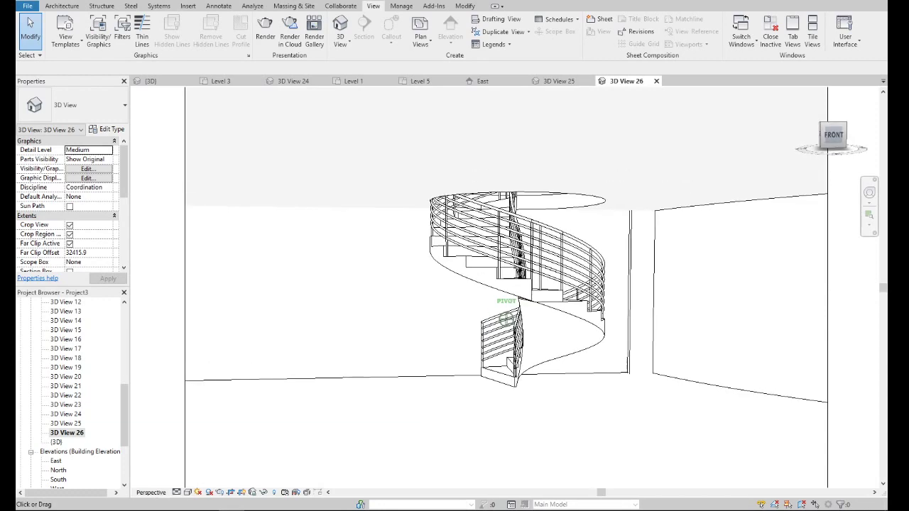
{"action": "left_click", "coordinate": [187, 492]}
{"action": "left_click", "coordinate": [213, 471]}
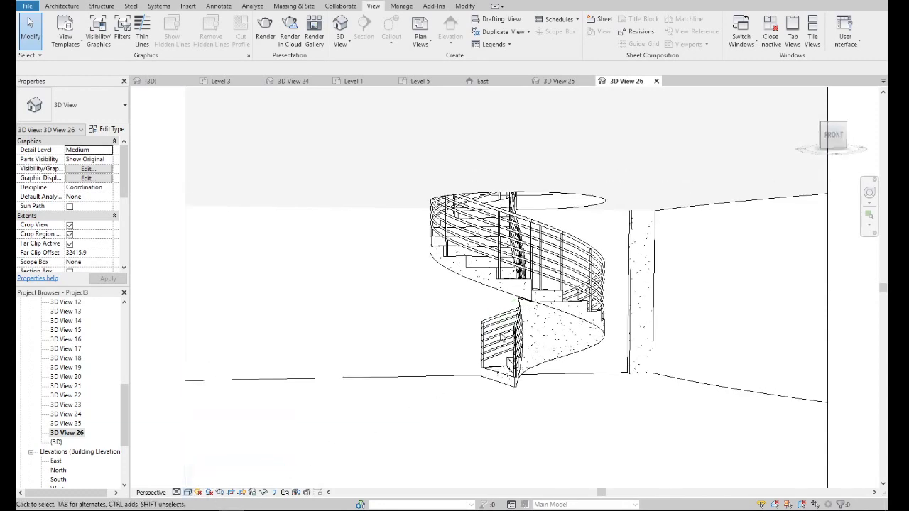
- Zoom out, then open the Level 1 floor plan
{"action": "scroll", "coordinate": [561, 320], "scroll_direction": "up", "scroll_amount": 3}
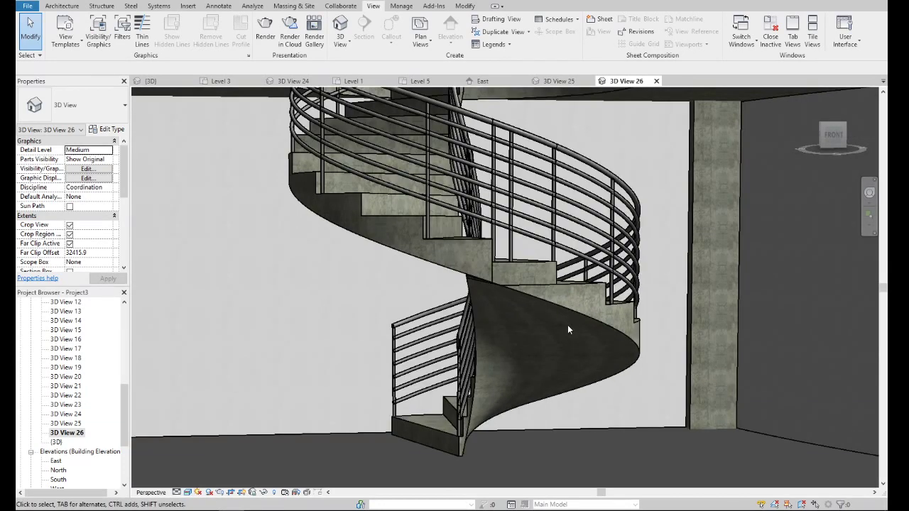
{"action": "scroll", "coordinate": [567, 326], "scroll_direction": "down", "scroll_amount": 3}
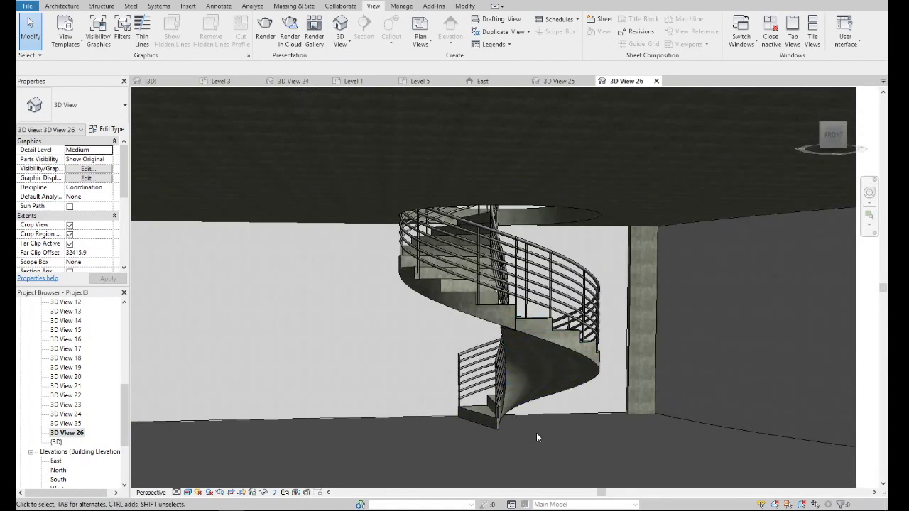
{"action": "scroll", "coordinate": [426, 323], "scroll_direction": "down", "scroll_amount": 3}
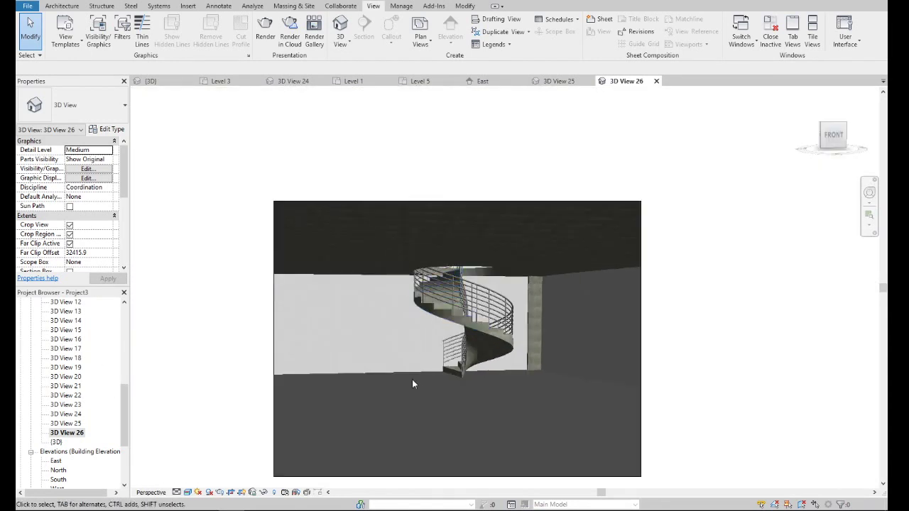
{"action": "scroll", "coordinate": [415, 382], "scroll_direction": "up", "scroll_amount": 2}
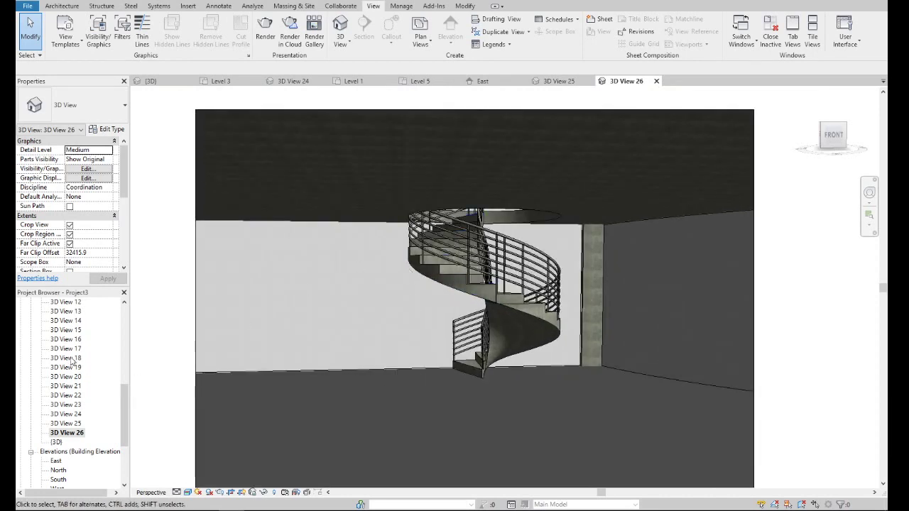
{"action": "left_click_drag", "start_coordinate": [122, 406], "coordinate": [124, 319]}
{"action": "double_click", "coordinate": [60, 320]}
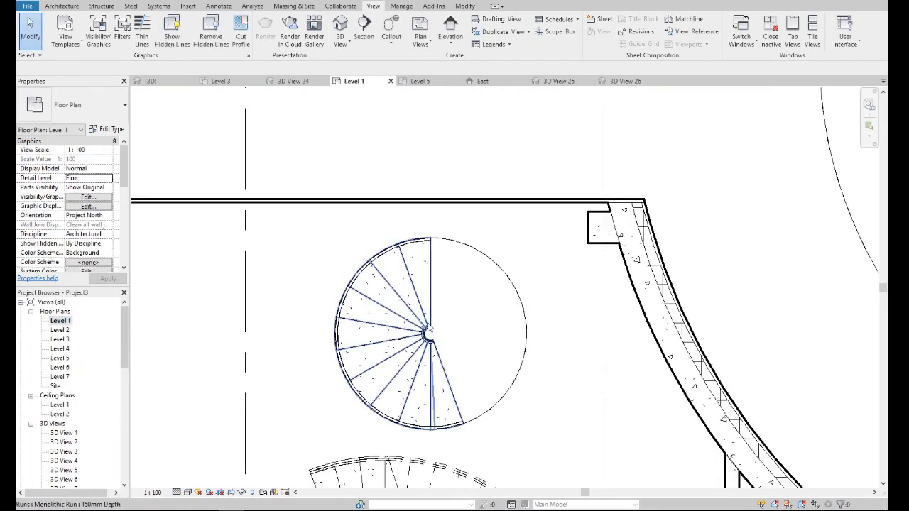
- Place a new camera in Level 1, lower right of the spiral stair and aimed at it
{"action": "scroll", "coordinate": [440, 330], "scroll_direction": "up", "scroll_amount": 2}
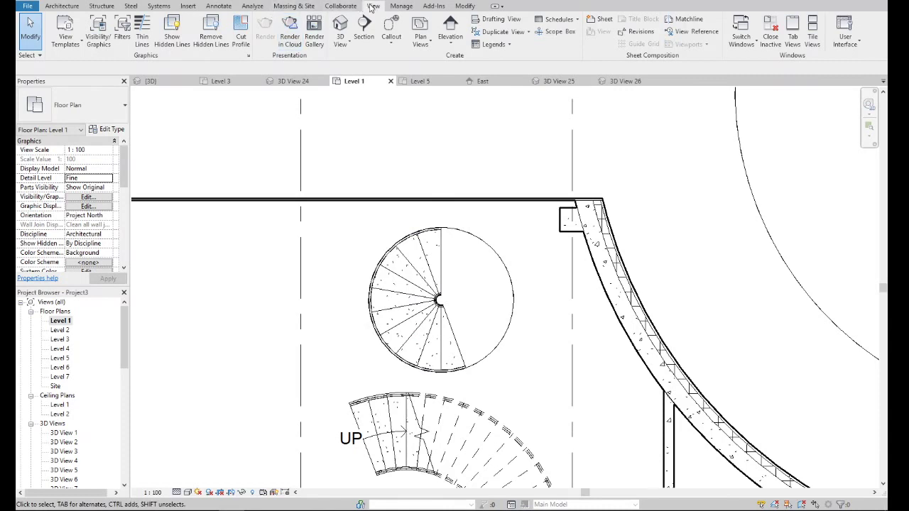
{"action": "left_click", "coordinate": [339, 41]}
{"action": "left_click", "coordinate": [377, 86]}
{"action": "left_click", "coordinate": [588, 378]}
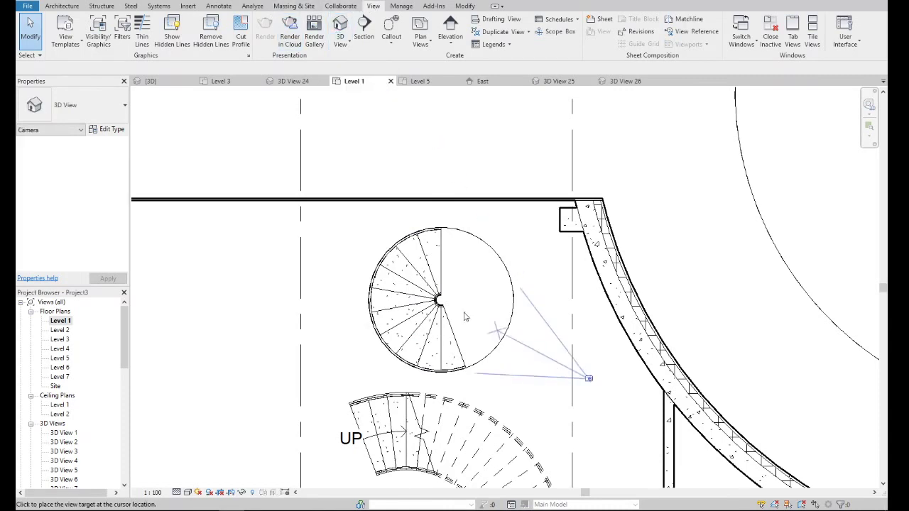
{"action": "left_click", "coordinate": [364, 275]}
- Stretch the camera crop region's bottom edge further down, then open the default {3D} view
{"action": "scroll", "coordinate": [388, 275], "scroll_direction": "down", "scroll_amount": 3}
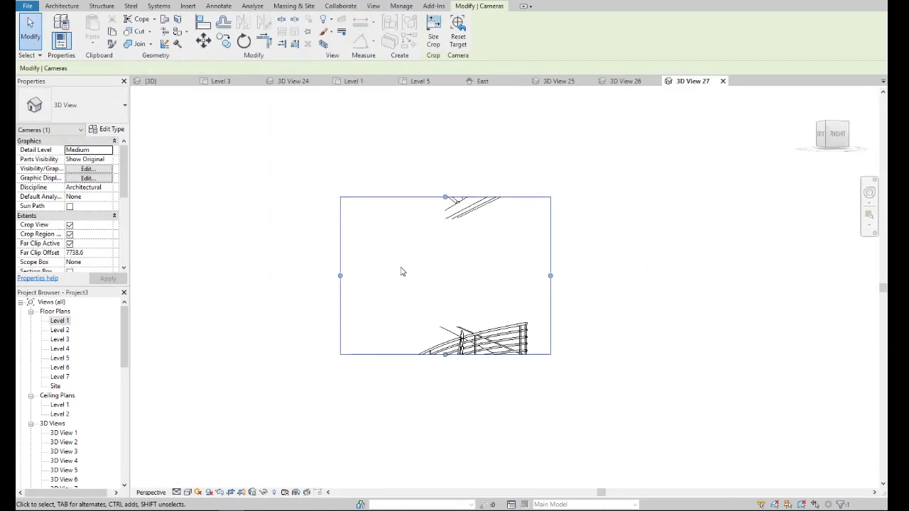
{"action": "left_click_drag", "start_coordinate": [439, 343], "coordinate": [439, 452]}
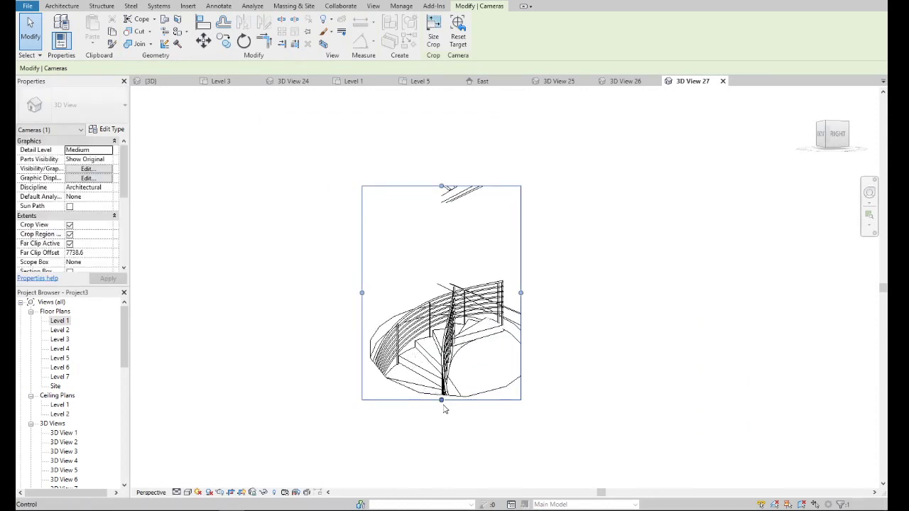
{"action": "left_click_drag", "start_coordinate": [441, 400], "coordinate": [443, 428]}
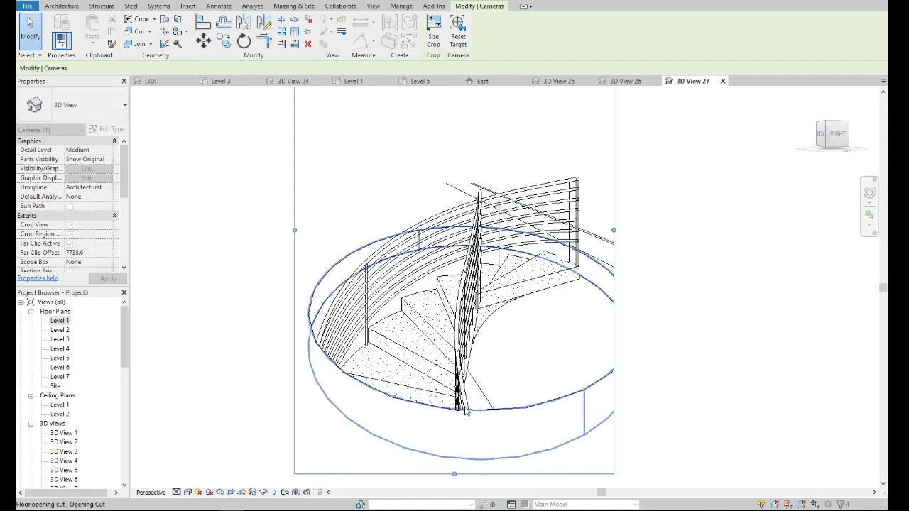
{"action": "left_click", "coordinate": [517, 287]}
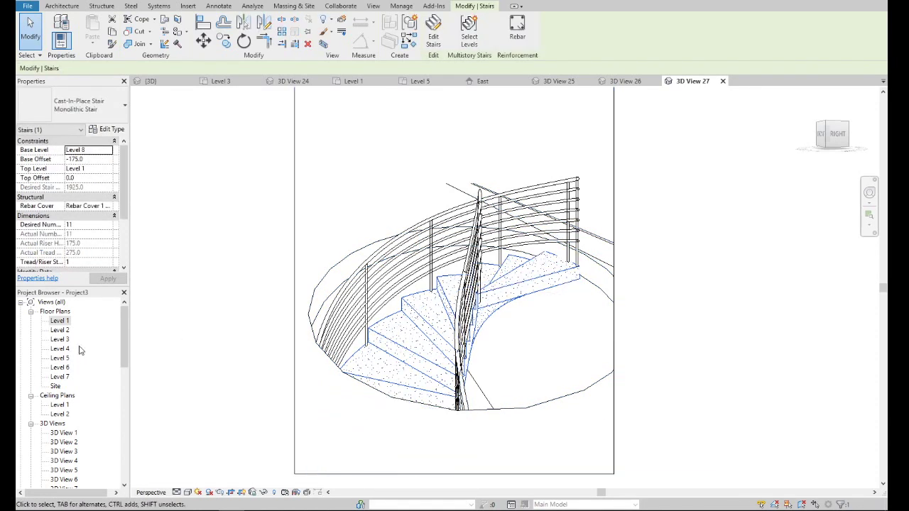
{"action": "scroll", "coordinate": [126, 346], "scroll_direction": "down", "scroll_amount": 9}
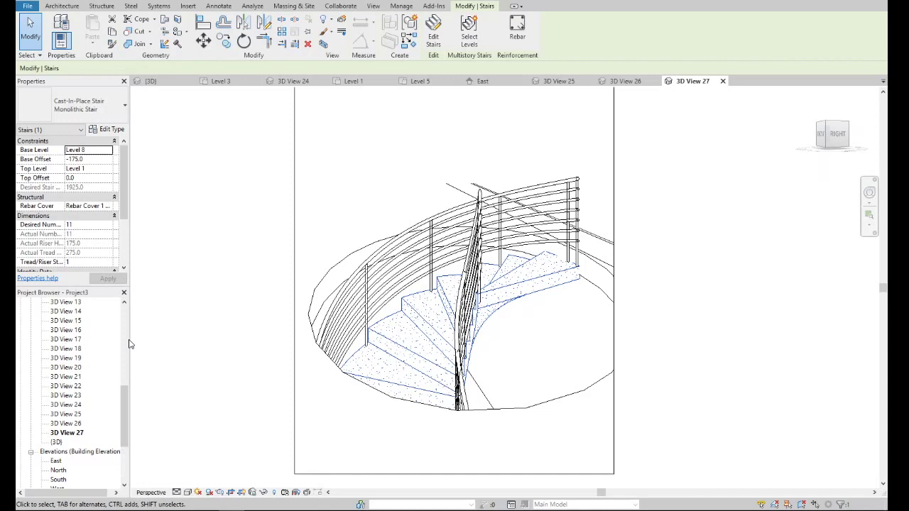
{"action": "double_click", "coordinate": [57, 441]}
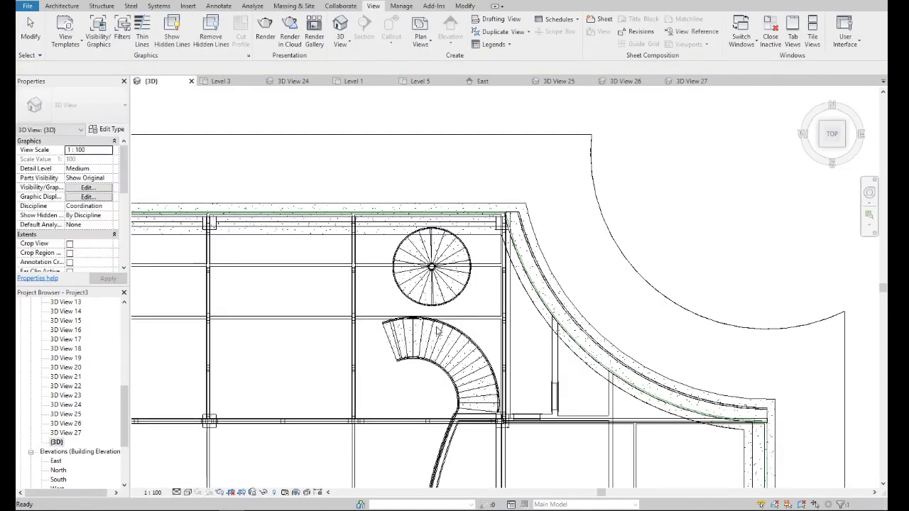
- Select both stacked spiral stairs, checking 3D View 27 before returning to {3D}
{"action": "left_click", "coordinate": [449, 295]}
{"action": "left_click", "coordinate": [438, 286], "text": "ctrl"}
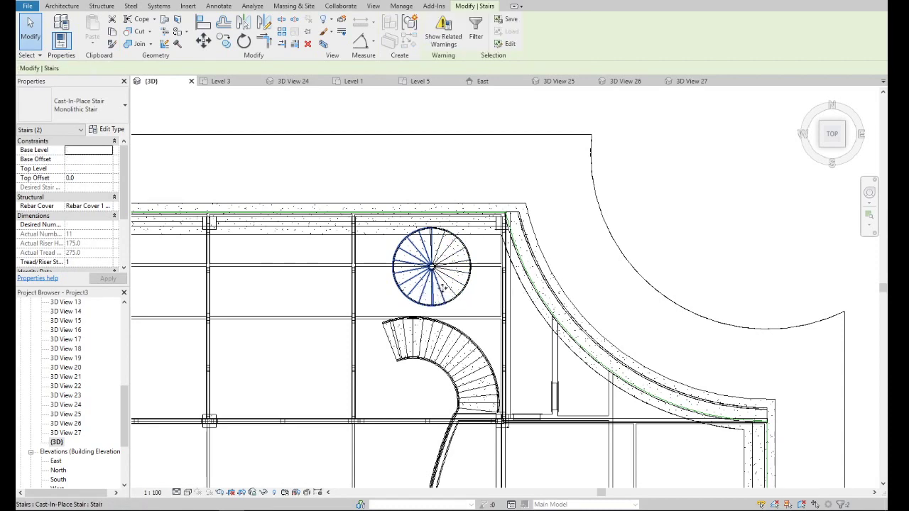
{"action": "double_click", "coordinate": [69, 433]}
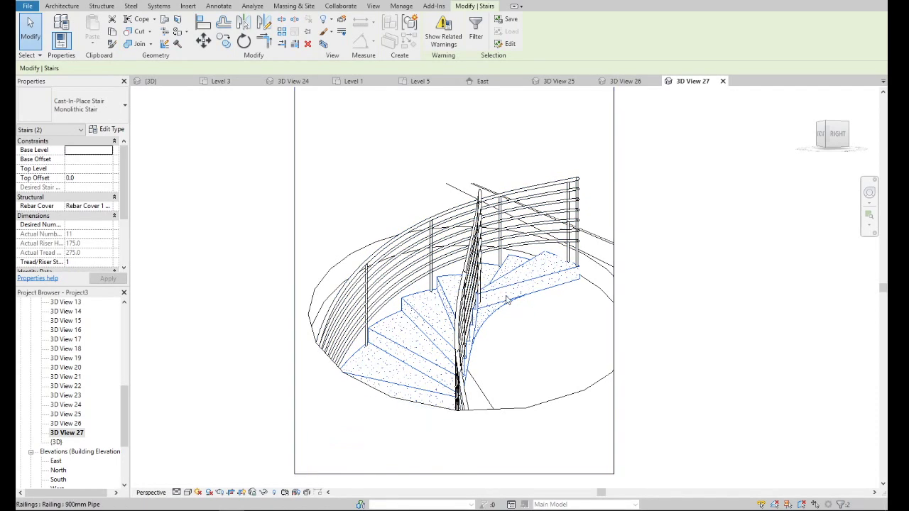
{"action": "double_click", "coordinate": [56, 443]}
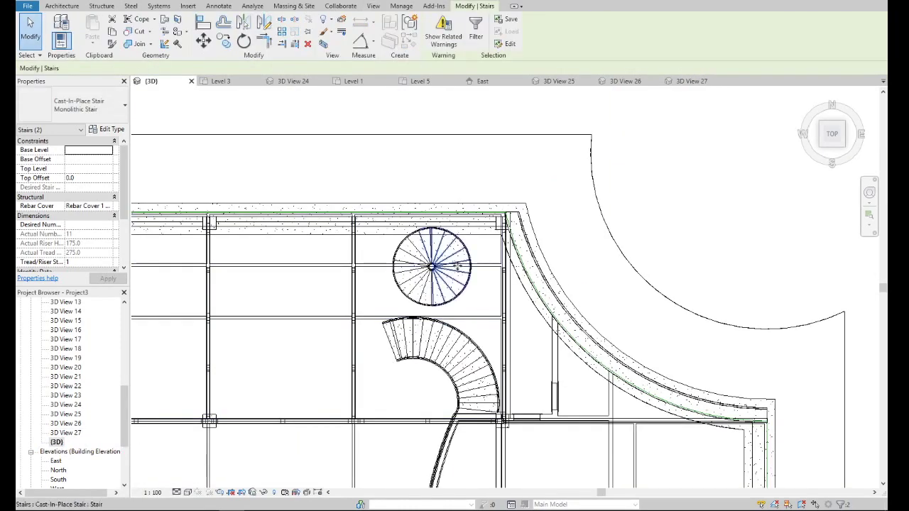
- Rotate the selected stairs 180° about their centre with RO, from straight up to straight down
{"action": "key", "text": "r"}
{"action": "key", "text": "o"}
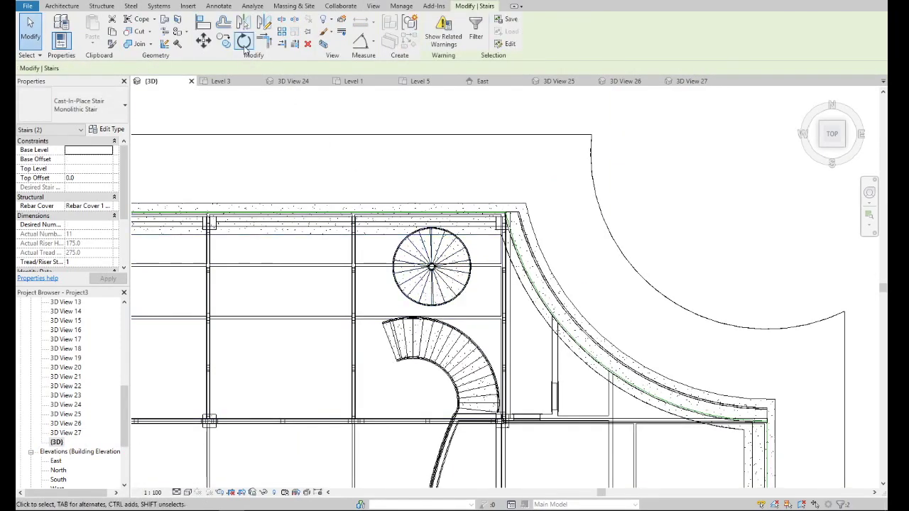
{"action": "scroll", "coordinate": [418, 243], "scroll_direction": "up", "scroll_amount": 2}
{"action": "scroll", "coordinate": [433, 269], "scroll_direction": "up", "scroll_amount": 8}
{"action": "scroll", "coordinate": [437, 277], "scroll_direction": "up", "scroll_amount": 5}
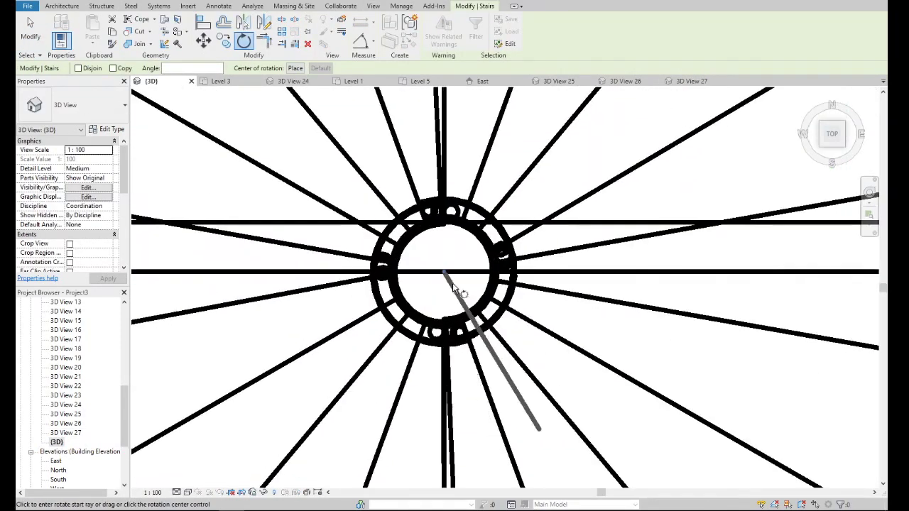
{"action": "scroll", "coordinate": [443, 284], "scroll_direction": "down", "scroll_amount": 5}
{"action": "scroll", "coordinate": [442, 282], "scroll_direction": "down", "scroll_amount": 3}
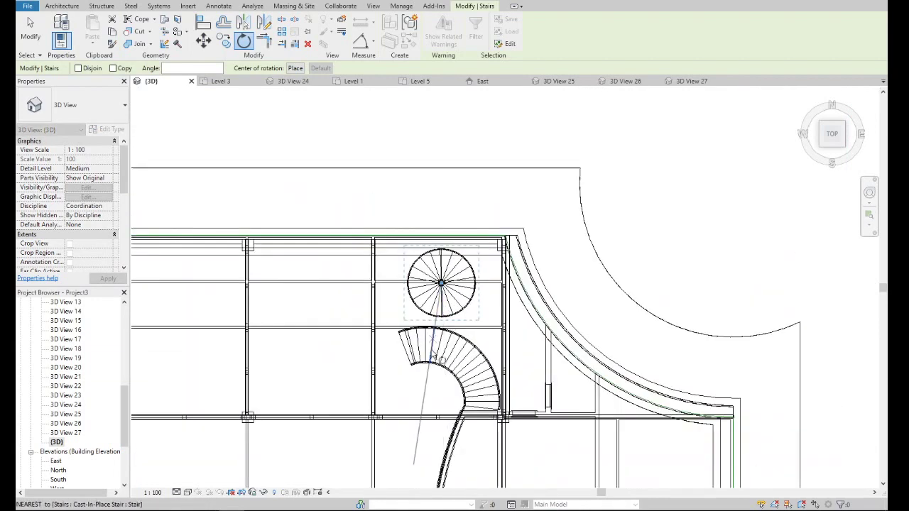
{"action": "left_click", "coordinate": [445, 178]}
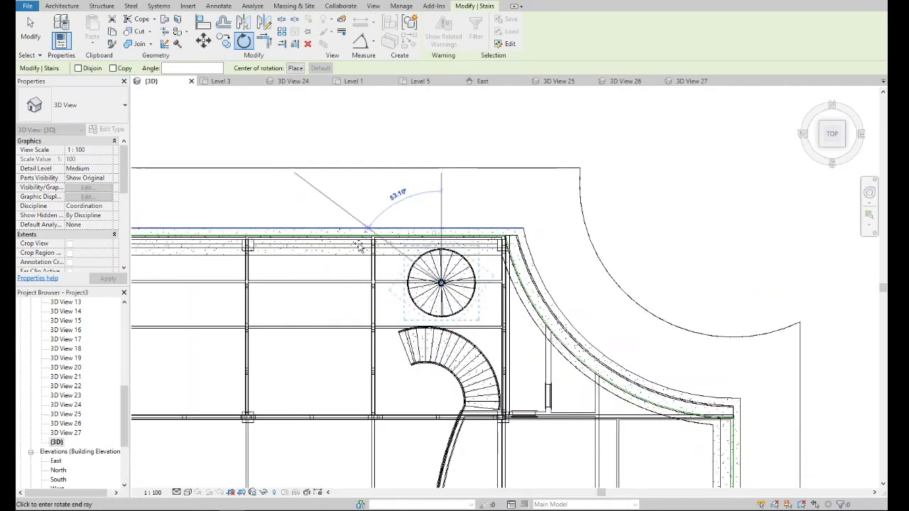
{"action": "left_click", "coordinate": [441, 392]}
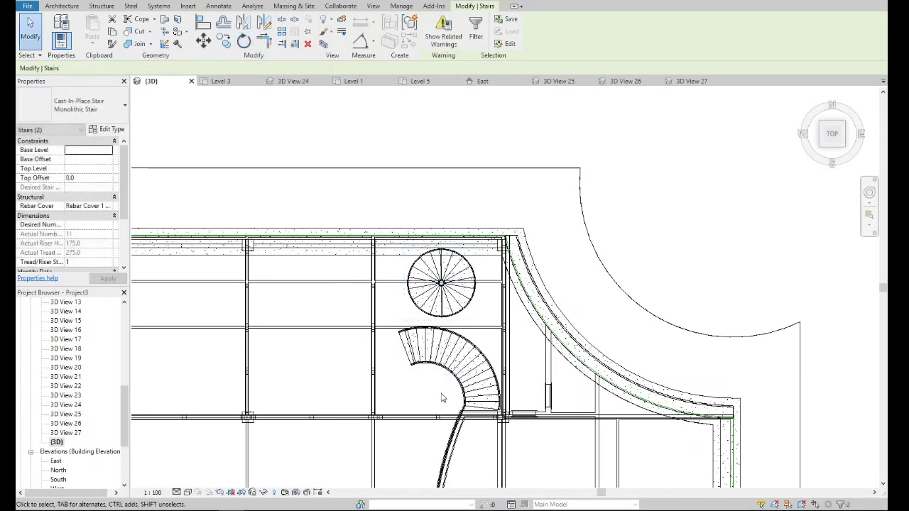
- In 3D View 27, lower the crop region's bottom edge and widen it left and right
{"action": "double_click", "coordinate": [70, 434]}
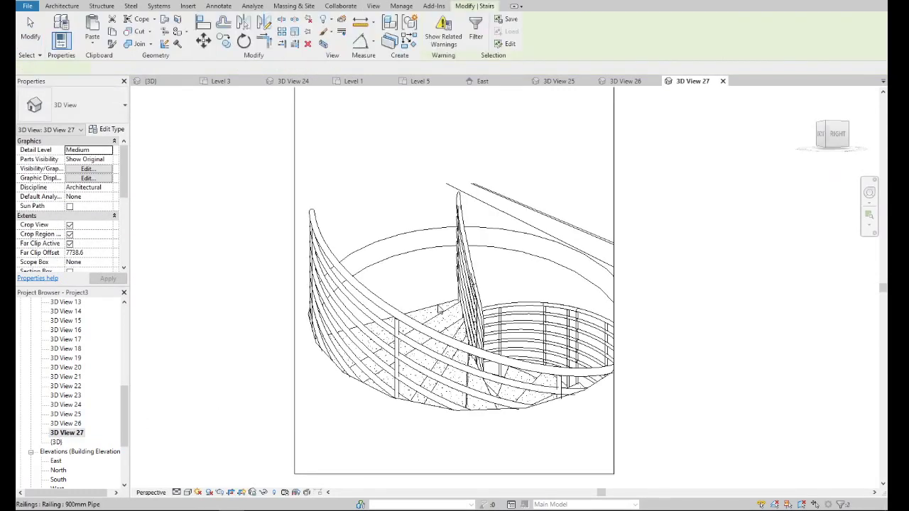
{"action": "left_click", "coordinate": [380, 407]}
{"action": "left_click", "coordinate": [436, 402]}
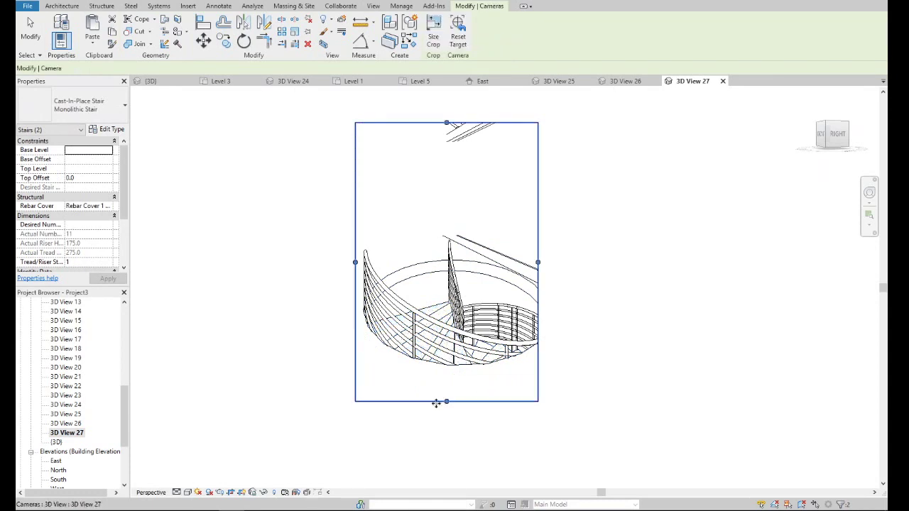
{"action": "left_click_drag", "start_coordinate": [436, 402], "coordinate": [440, 449]}
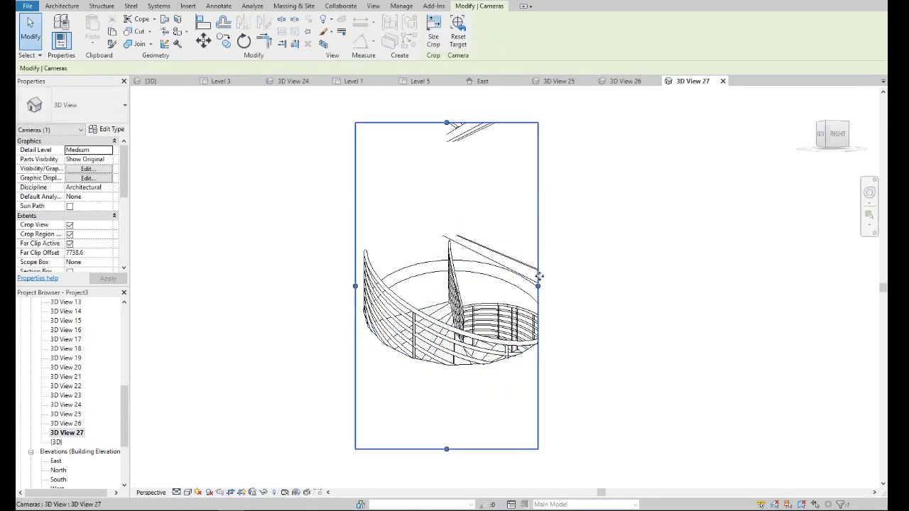
{"action": "left_click_drag", "start_coordinate": [539, 277], "coordinate": [613, 281]}
{"action": "left_click_drag", "start_coordinate": [355, 286], "coordinate": [275, 277]}
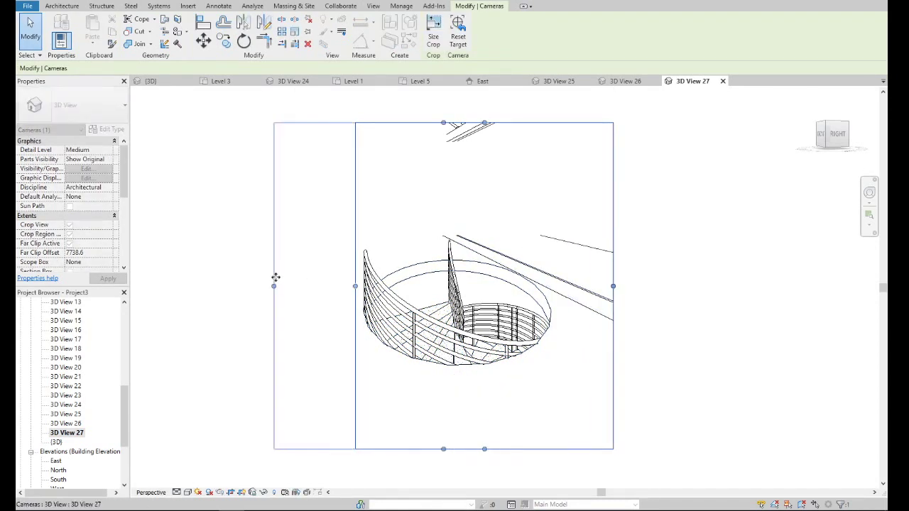
- Set the camera view to Realistic visual style and zoom in
{"action": "left_click", "coordinate": [187, 492]}
{"action": "left_click", "coordinate": [213, 475]}
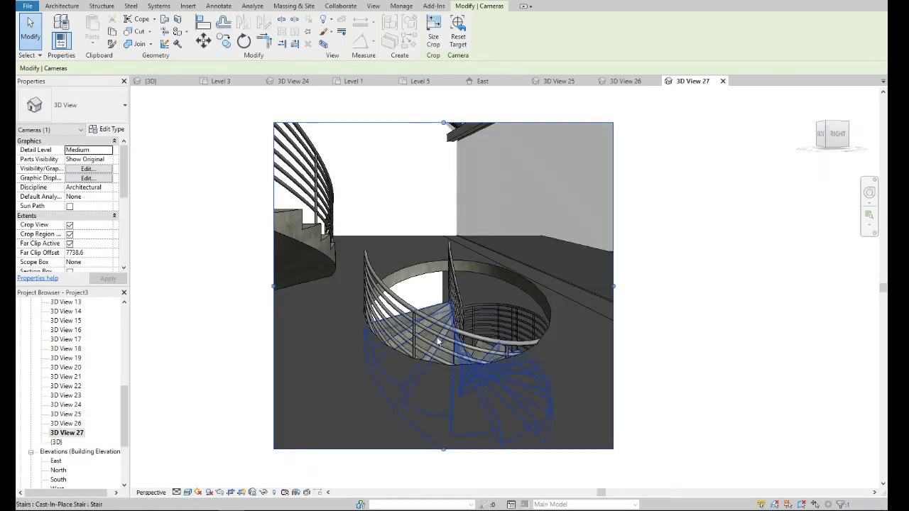
{"action": "scroll", "coordinate": [553, 355], "scroll_direction": "up", "scroll_amount": 2}
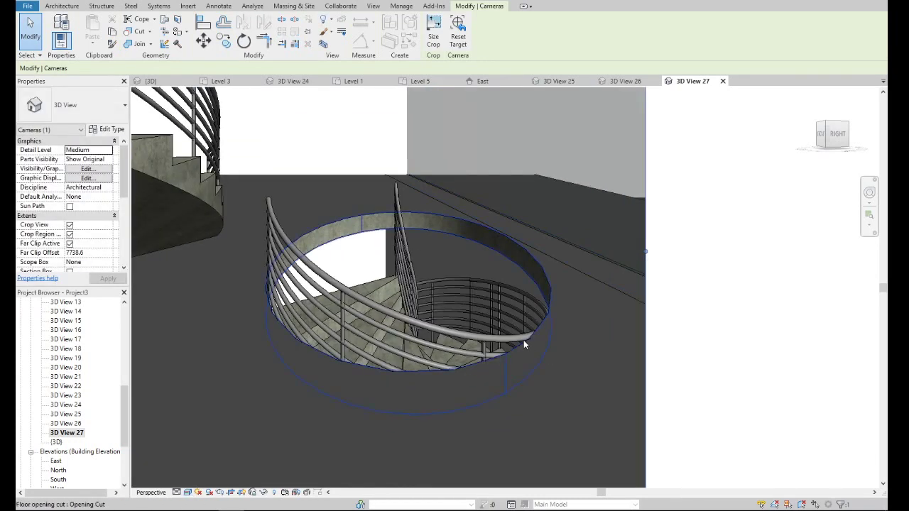
{"action": "left_click_drag", "start_coordinate": [126, 385], "coordinate": [125, 312]}
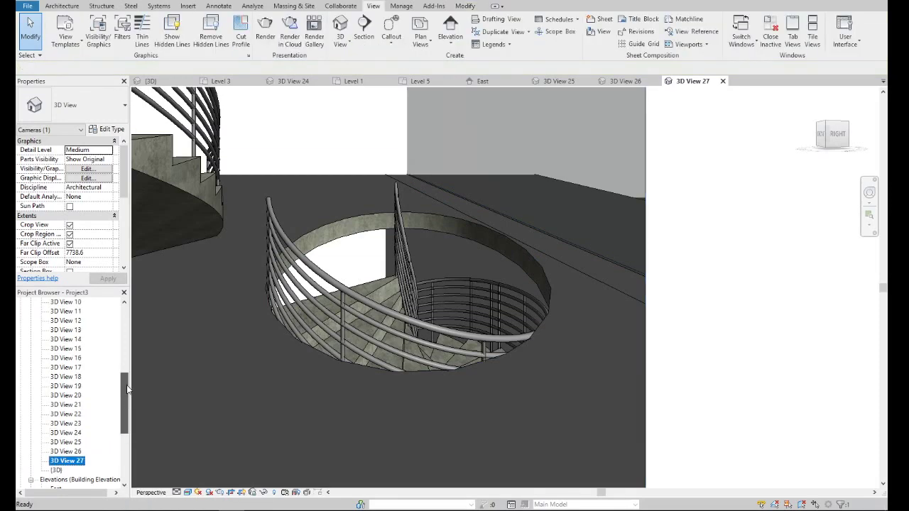
- Enter Edit Boundary on the floor opening cut and work in the Level 1 plan
{"action": "double_click", "coordinate": [338, 245]}
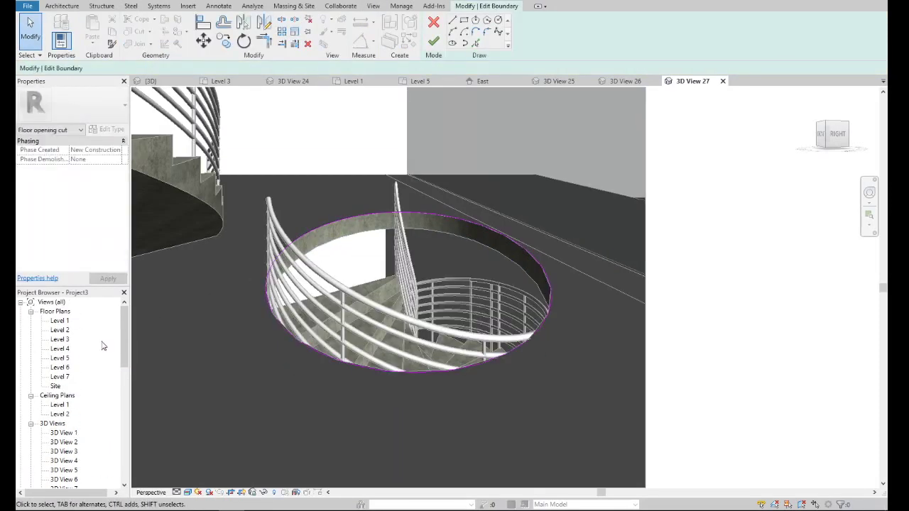
{"action": "double_click", "coordinate": [60, 320]}
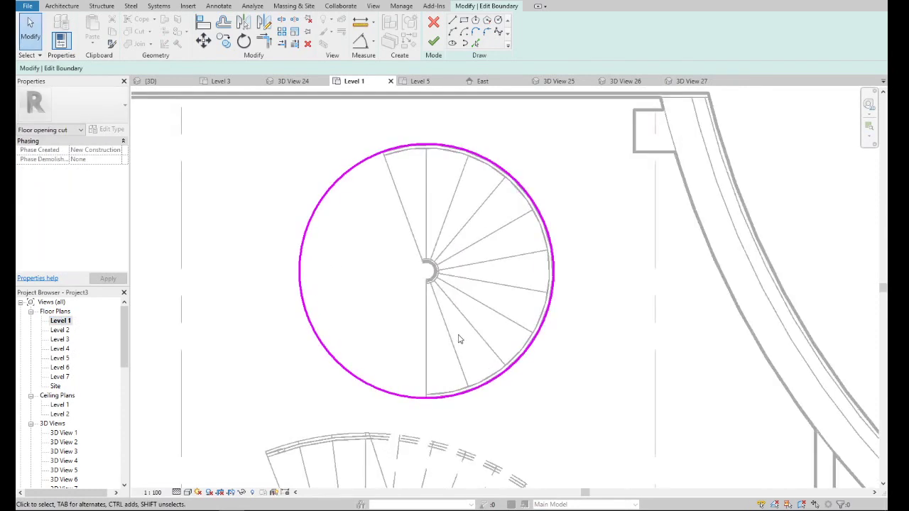
{"action": "scroll", "coordinate": [458, 335], "scroll_direction": "down", "scroll_amount": 3}
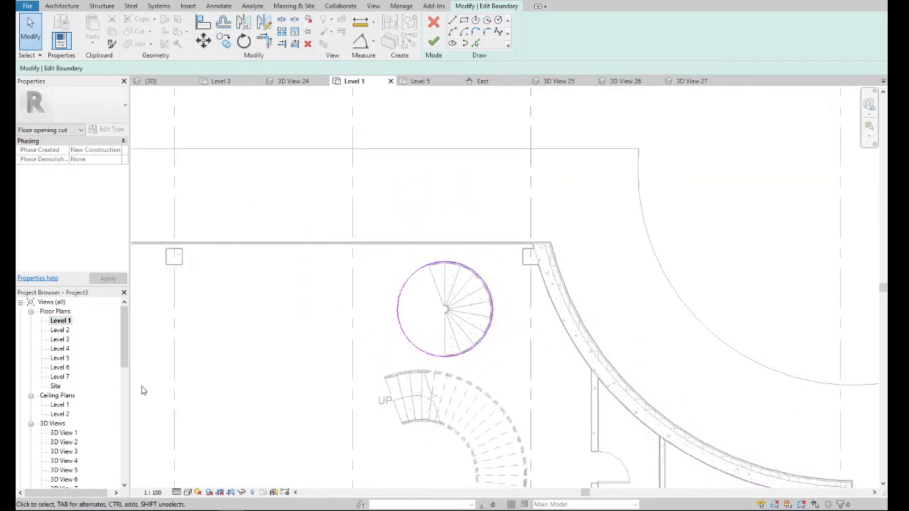
{"action": "scroll", "coordinate": [64, 423], "scroll_direction": "down", "scroll_amount": 2}
{"action": "scroll", "coordinate": [71, 408], "scroll_direction": "down", "scroll_amount": 4}
{"action": "scroll", "coordinate": [77, 394], "scroll_direction": "down", "scroll_amount": 4}
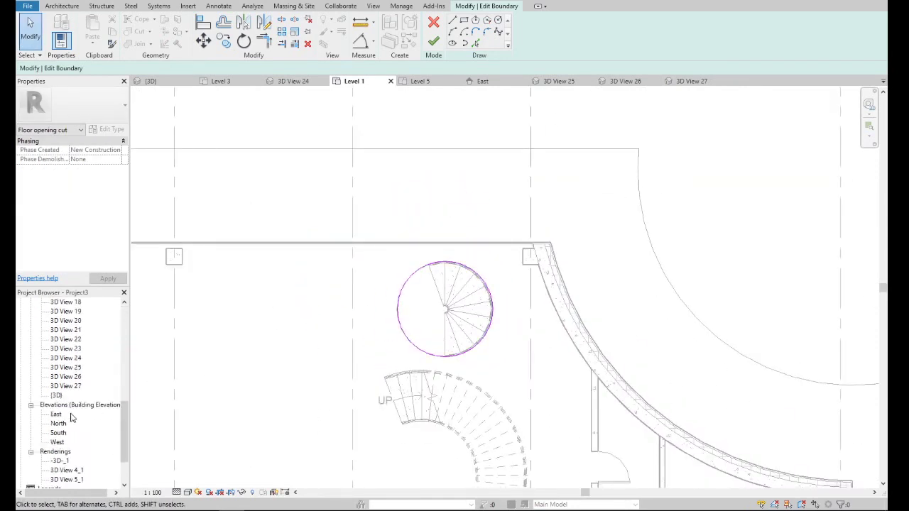
{"action": "double_click", "coordinate": [68, 386]}
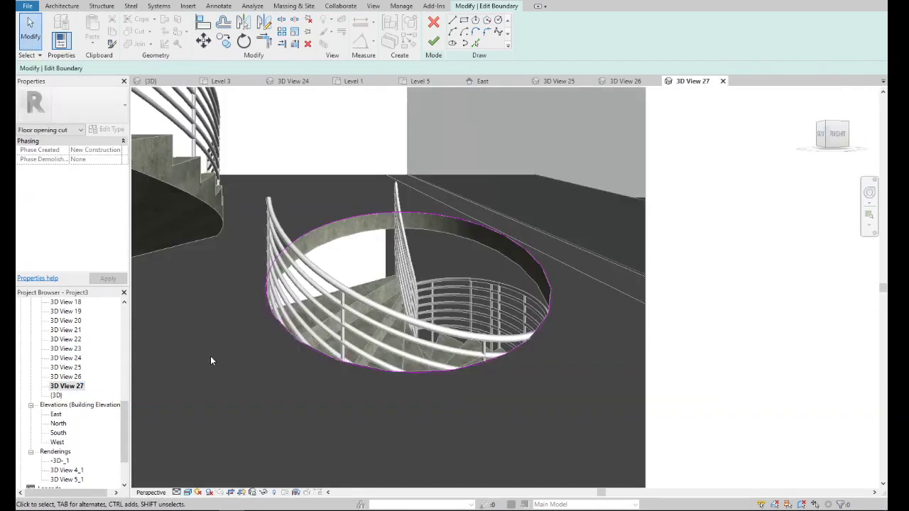
{"action": "left_click_drag", "start_coordinate": [126, 387], "coordinate": [127, 315]}
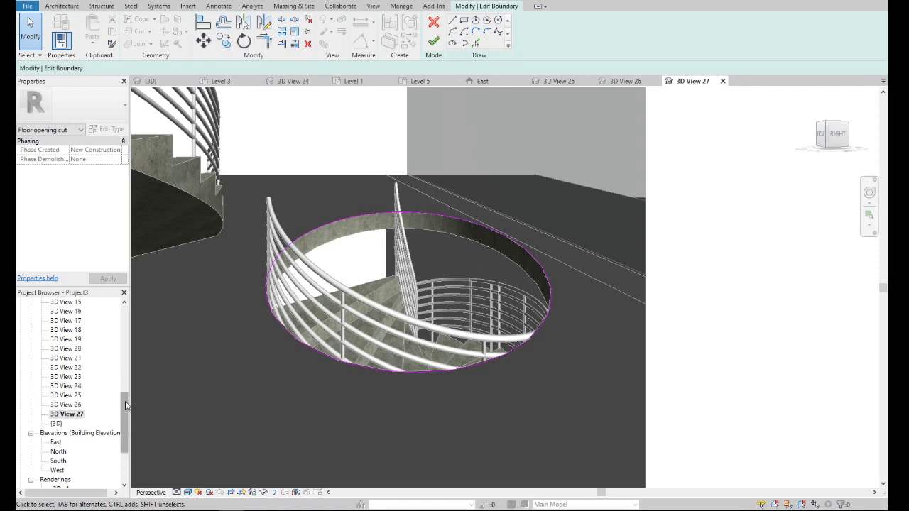
{"action": "double_click", "coordinate": [61, 322]}
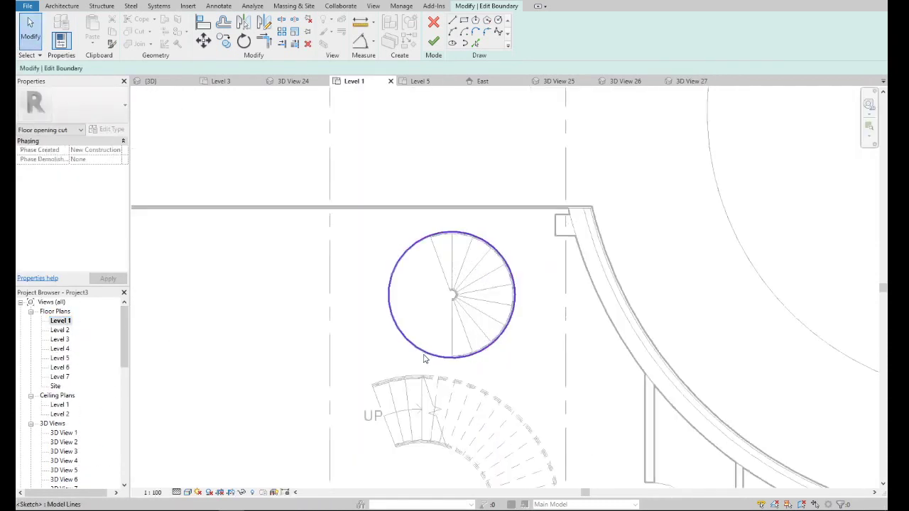
- Draw a boundary line from the circle's bottom to the column centre
{"action": "left_click", "coordinate": [454, 26]}
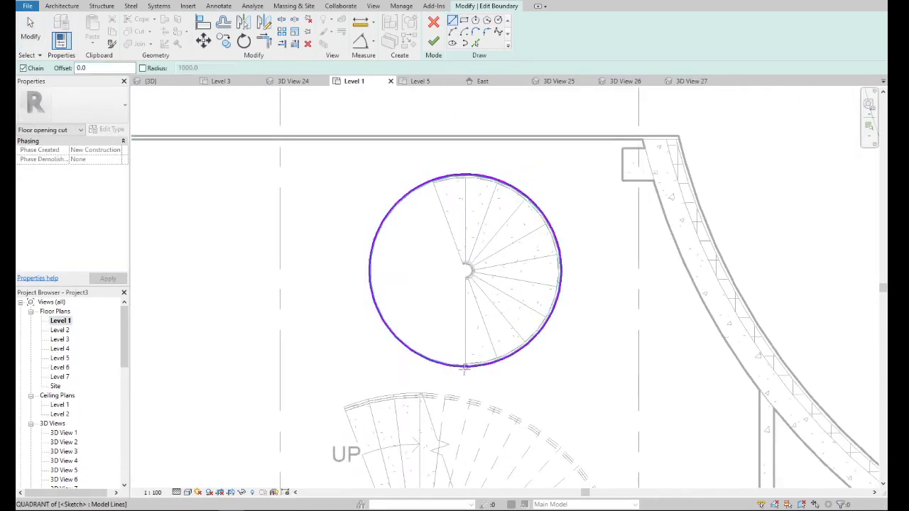
{"action": "left_click", "coordinate": [465, 366]}
{"action": "left_click", "coordinate": [465, 276]}
{"action": "scroll", "coordinate": [466, 281], "scroll_direction": "up", "scroll_amount": 5}
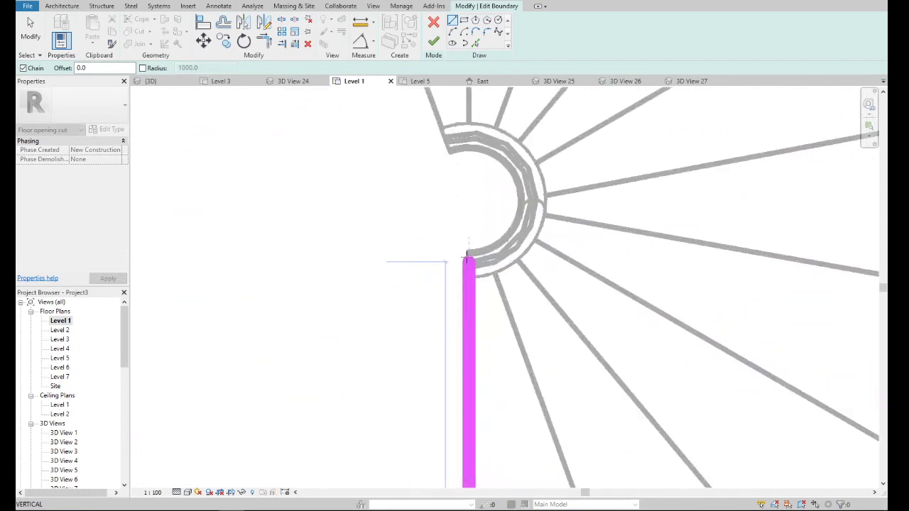
{"action": "key", "text": "Escape"}
{"action": "key", "text": "Escape"}
{"action": "scroll", "coordinate": [468, 288], "scroll_direction": "down", "scroll_amount": 2}
{"action": "scroll", "coordinate": [468, 288], "scroll_direction": "down", "scroll_amount": 3}
- Draw a small boundary circle centred on the column
{"action": "left_click", "coordinate": [475, 19]}
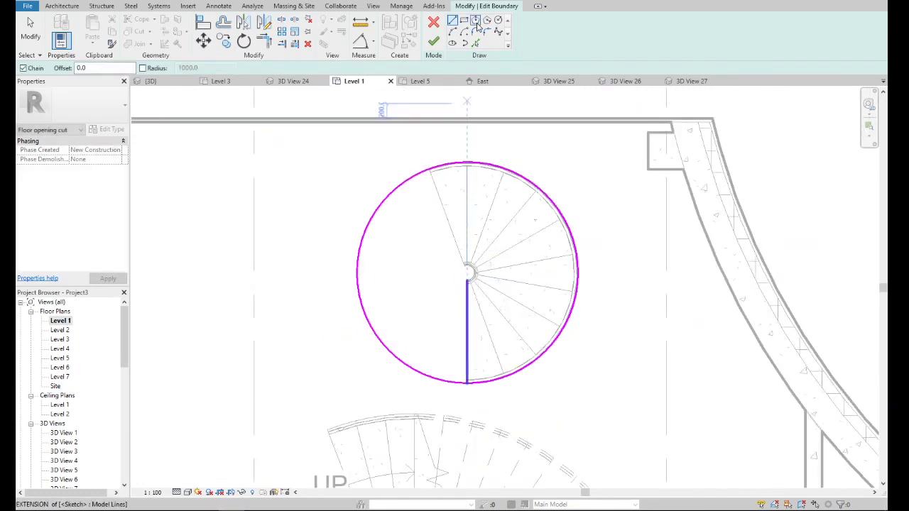
{"action": "left_click", "coordinate": [498, 20]}
{"action": "scroll", "coordinate": [465, 284], "scroll_direction": "up", "scroll_amount": 3}
{"action": "left_click", "coordinate": [462, 290]}
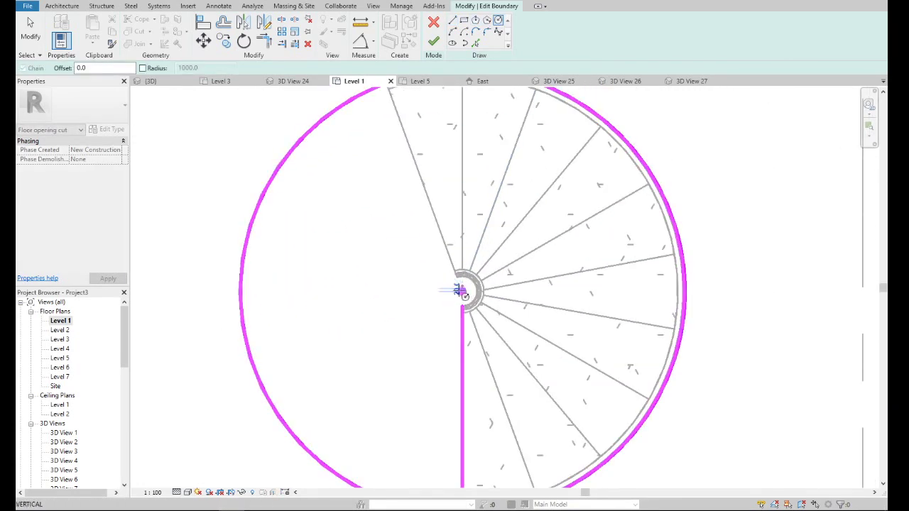
{"action": "scroll", "coordinate": [468, 313], "scroll_direction": "up", "scroll_amount": 3}
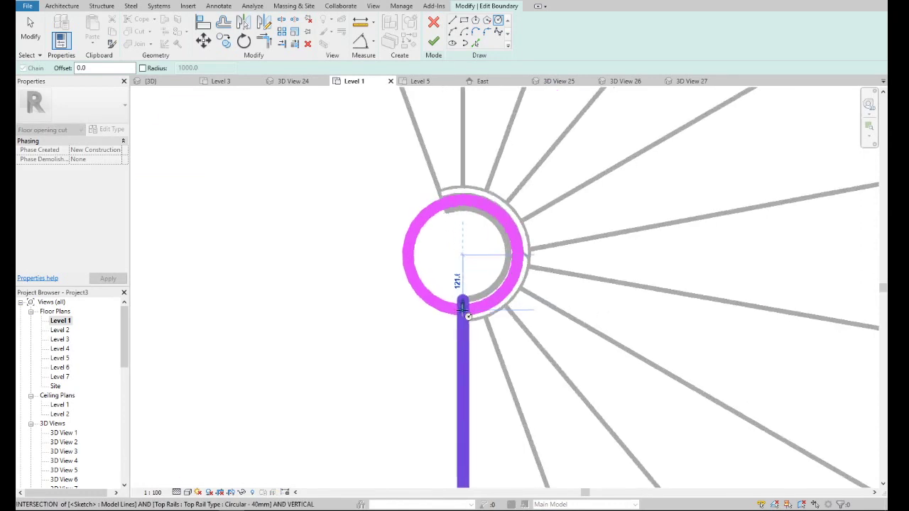
{"action": "left_click", "coordinate": [462, 304]}
{"action": "key", "text": "Escape"}
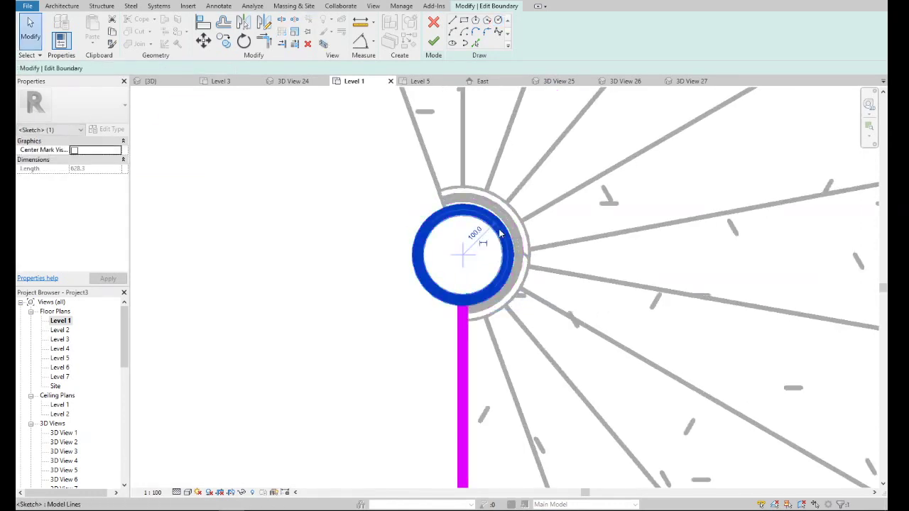
- Sketch an arc from inside the small circle to its edge
{"action": "left_click", "coordinate": [452, 32]}
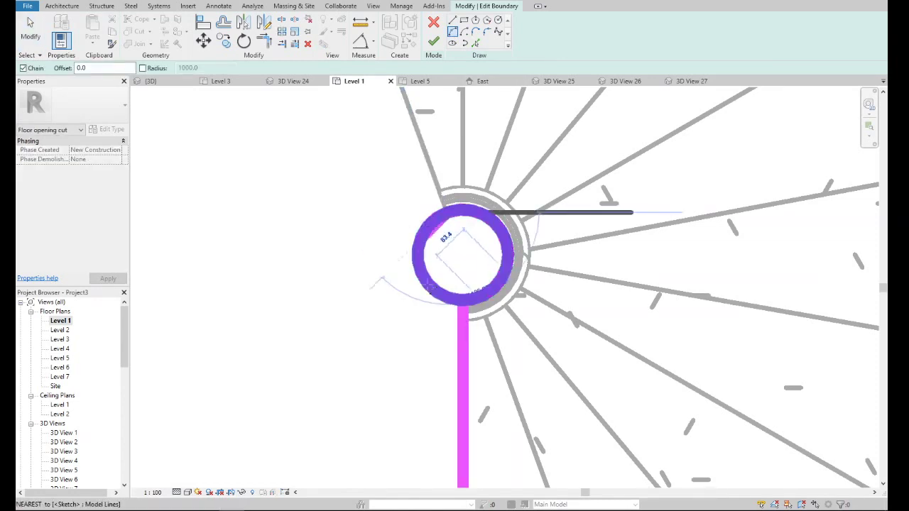
{"action": "left_click", "coordinate": [472, 250]}
{"action": "left_click", "coordinate": [441, 291]}
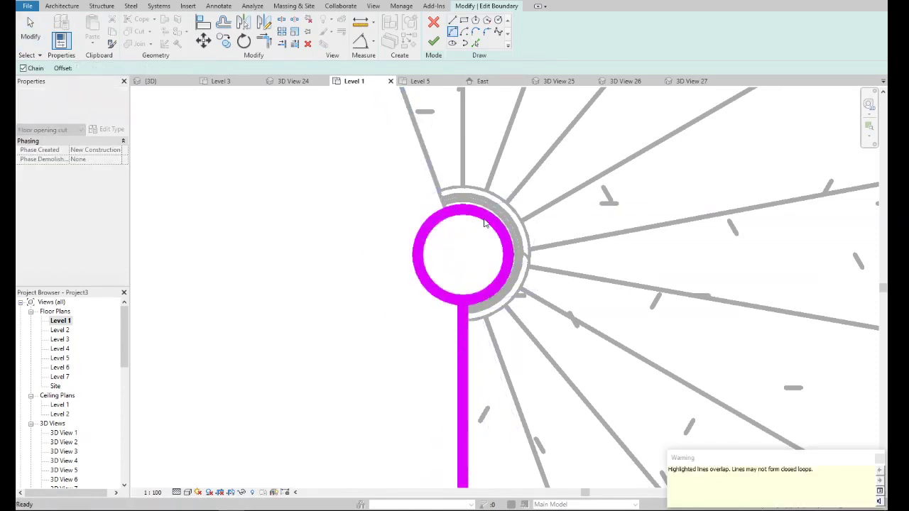
- Draw a horizontal boundary line from the stair centre to the circle's left edge
{"action": "key", "text": "Escape"}
{"action": "key", "text": "Escape"}
{"action": "scroll", "coordinate": [482, 245], "scroll_direction": "down", "scroll_amount": 3}
{"action": "scroll", "coordinate": [477, 253], "scroll_direction": "down", "scroll_amount": 2}
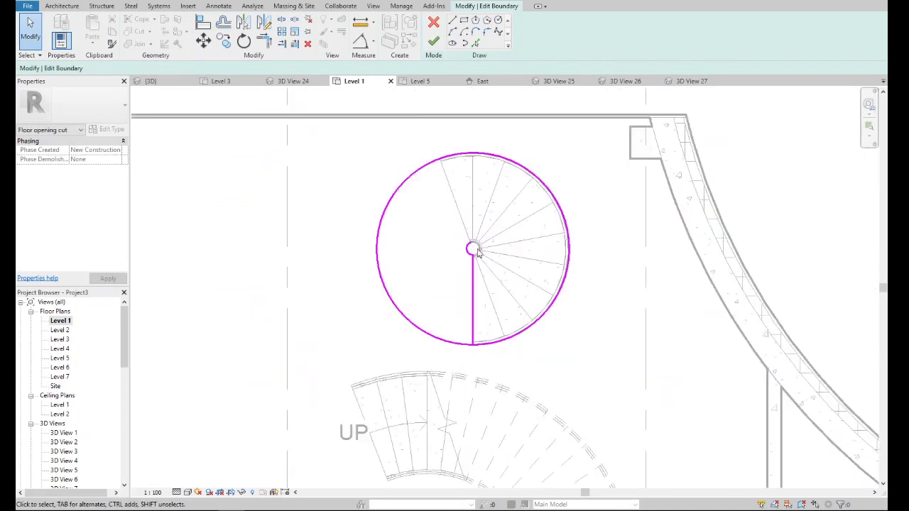
{"action": "left_click", "coordinate": [452, 21]}
{"action": "scroll", "coordinate": [458, 226], "scroll_direction": "up", "scroll_amount": 3}
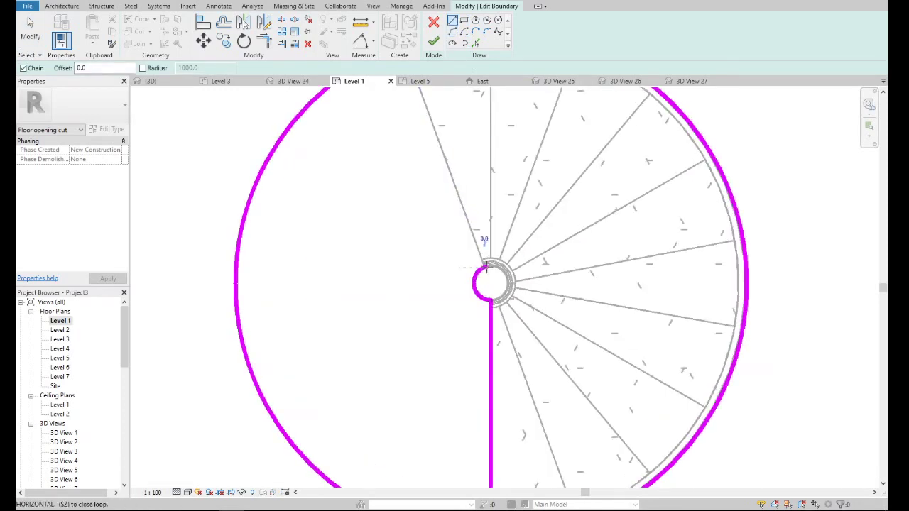
{"action": "scroll", "coordinate": [486, 266], "scroll_direction": "down", "scroll_amount": 3}
{"action": "left_click", "coordinate": [485, 269]}
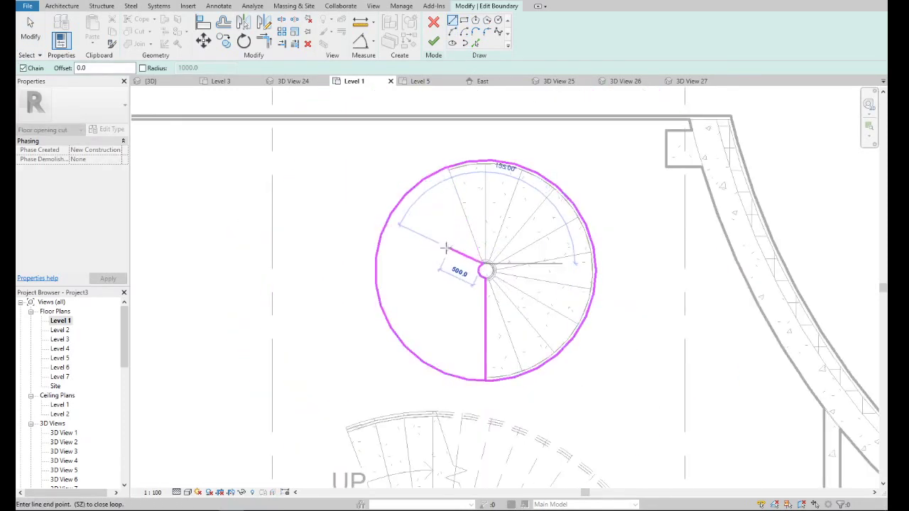
{"action": "left_click", "coordinate": [375, 264]}
{"action": "key", "text": "Escape"}
{"action": "key", "text": "Escape"}
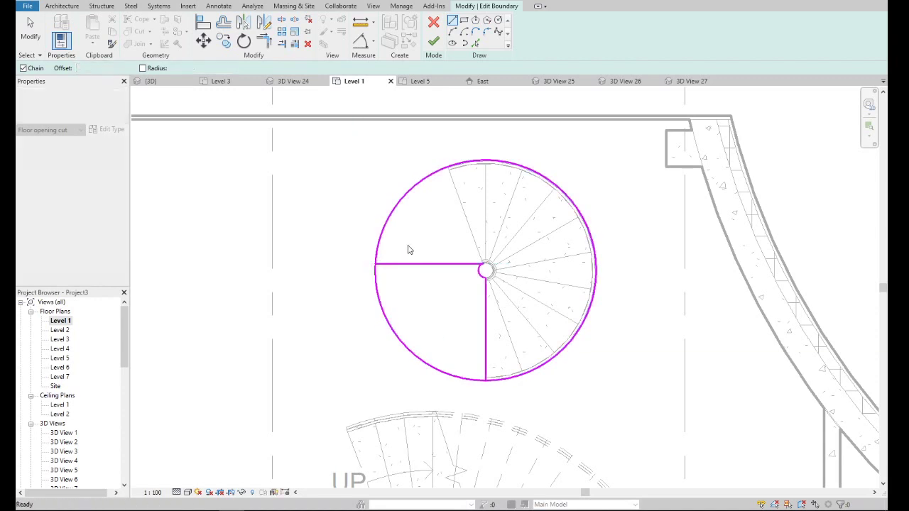
- Replace the outer boundary circle with an arc from the line's left end to the radius line's bottom
{"action": "left_click", "coordinate": [384, 236]}
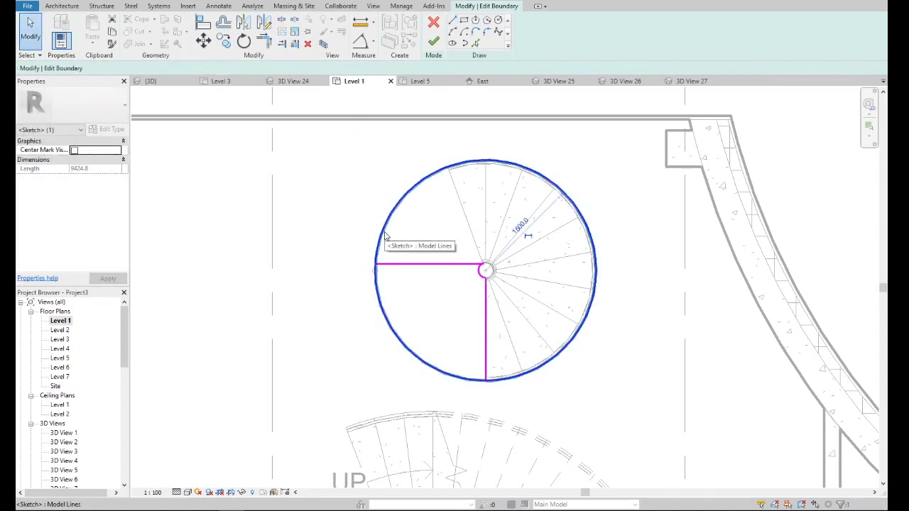
{"action": "scroll", "coordinate": [384, 235], "scroll_direction": "down", "scroll_amount": 3}
{"action": "scroll", "coordinate": [419, 250], "scroll_direction": "up", "scroll_amount": 3}
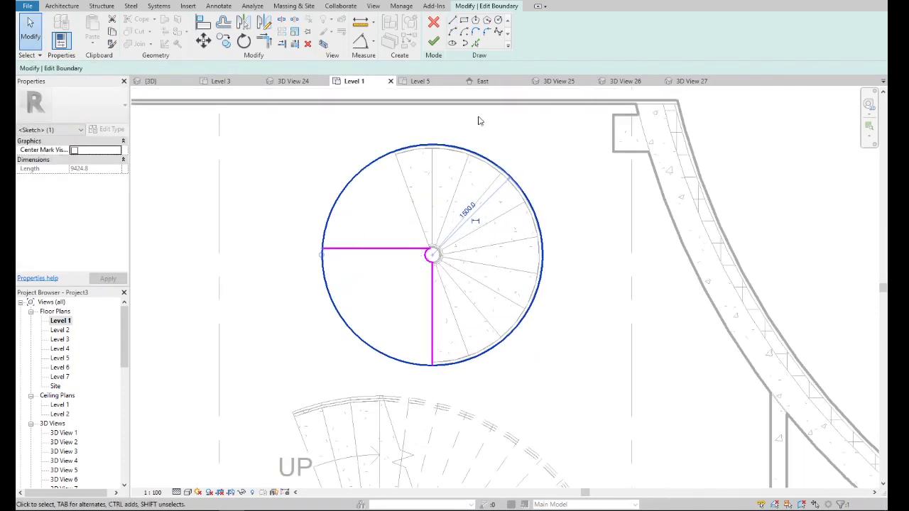
{"action": "key", "text": "Delete"}
{"action": "left_click", "coordinate": [453, 40]}
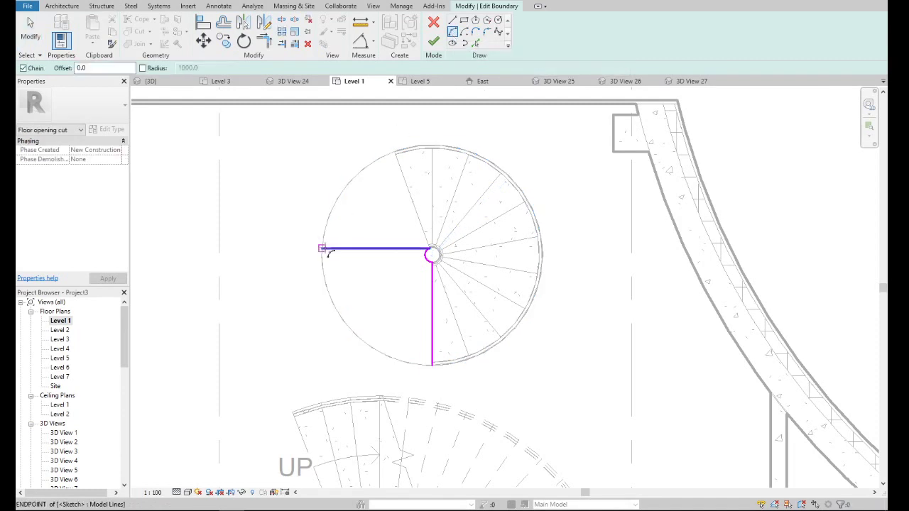
{"action": "left_click", "coordinate": [323, 248]}
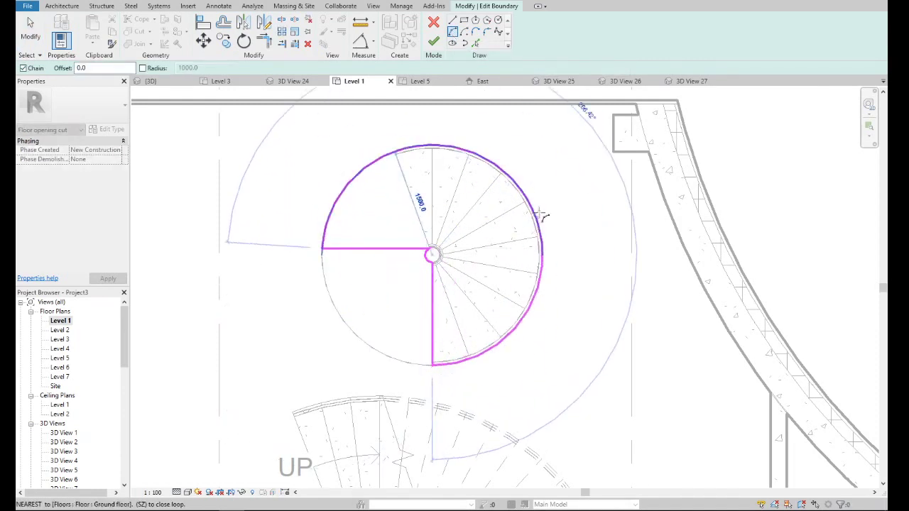
{"action": "left_click", "coordinate": [432, 365]}
- Finish editing the floor opening boundary around the spiral stair
{"action": "left_click", "coordinate": [434, 42]}
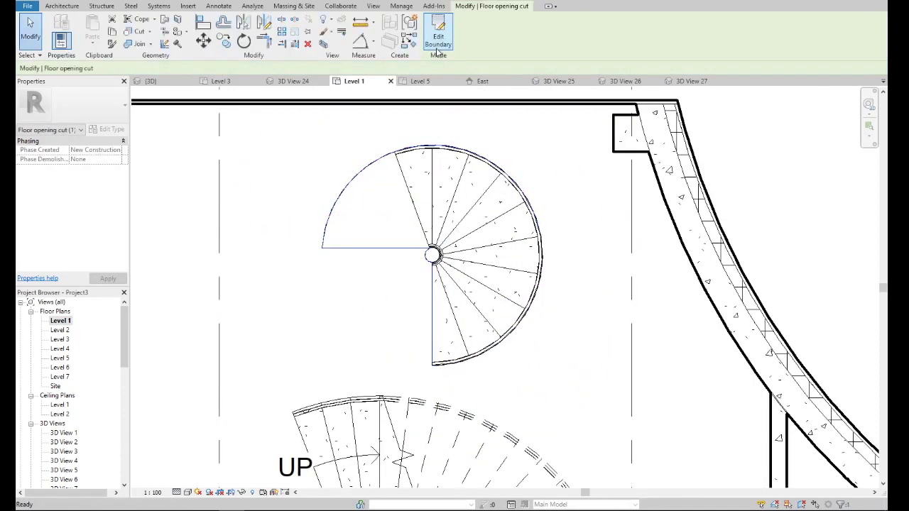
{"action": "scroll", "coordinate": [64, 465], "scroll_direction": "down", "scroll_amount": 5}
{"action": "scroll", "coordinate": [74, 462], "scroll_direction": "down", "scroll_amount": 5}
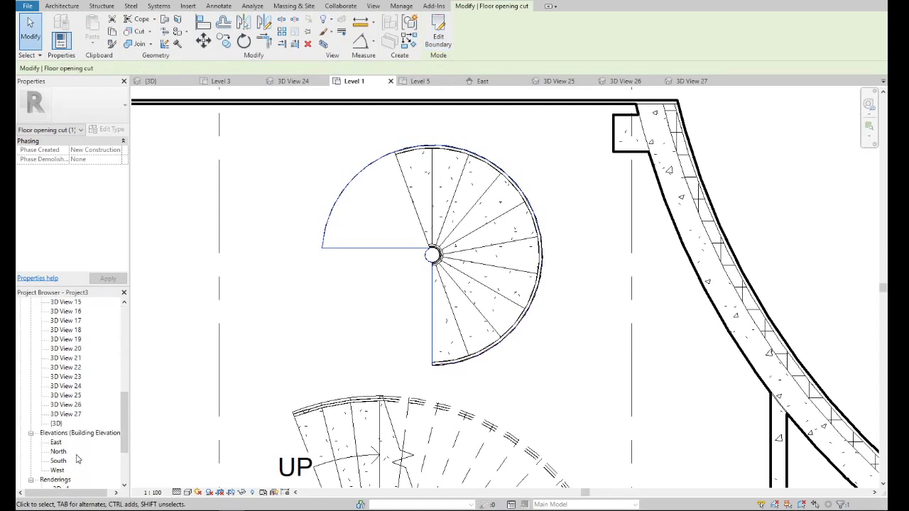
- Review the three-quarter-circle floor cut around the spiral stair in 3D View 27
{"action": "double_click", "coordinate": [75, 416]}
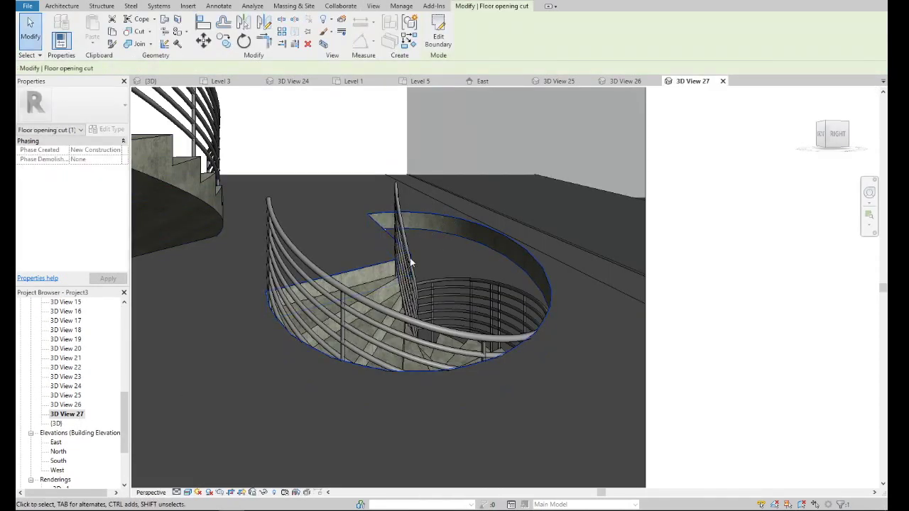
{"action": "scroll", "coordinate": [497, 256], "scroll_direction": "up", "scroll_amount": 3}
{"action": "scroll", "coordinate": [497, 261], "scroll_direction": "down", "scroll_amount": 3}
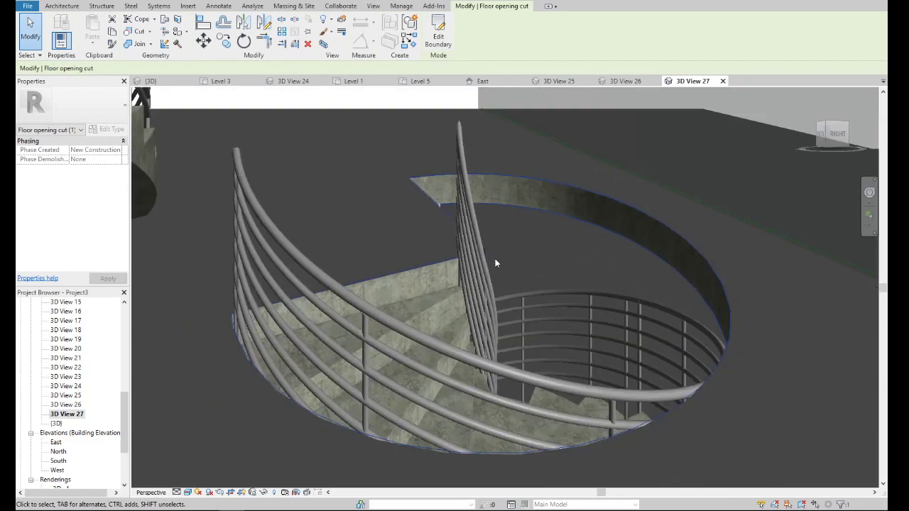
{"action": "scroll", "coordinate": [492, 261], "scroll_direction": "down", "scroll_amount": 2}
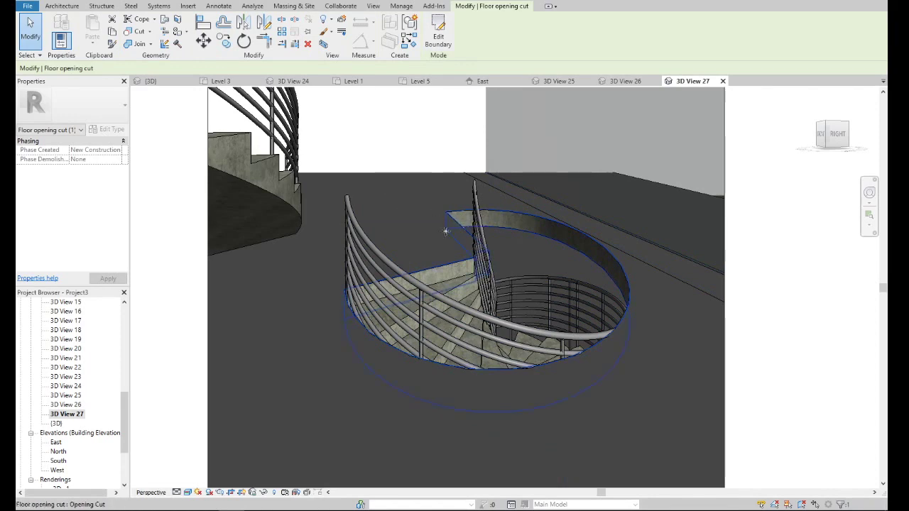
{"action": "left_click_drag", "start_coordinate": [122, 419], "coordinate": [119, 330]}
- From Level 1, place a perspective camera toward the stair opening, creating 3D View 28
{"action": "double_click", "coordinate": [60, 320]}
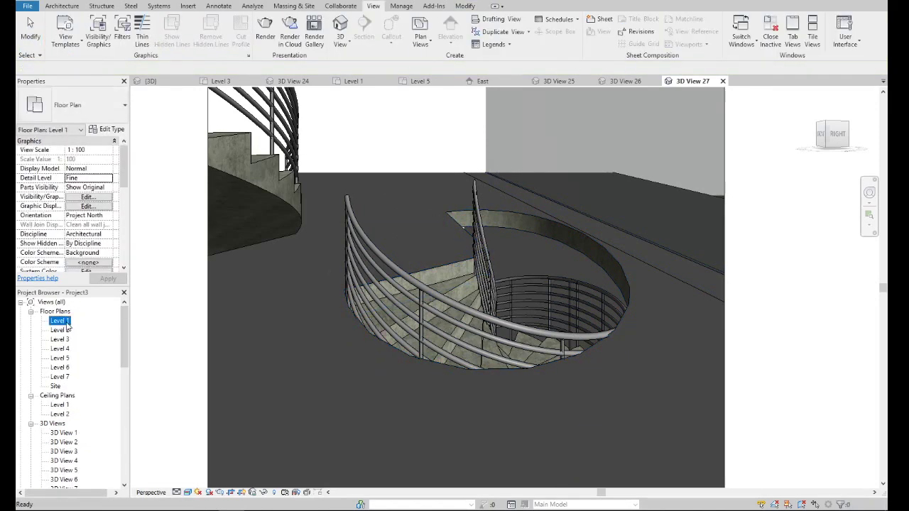
{"action": "left_click", "coordinate": [374, 8]}
{"action": "left_click", "coordinate": [342, 44]}
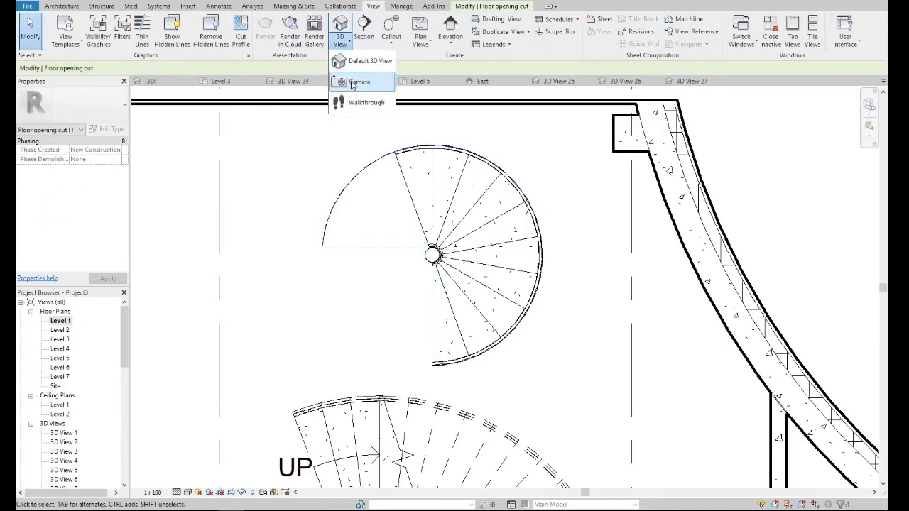
{"action": "left_click", "coordinate": [355, 76]}
{"action": "scroll", "coordinate": [444, 228], "scroll_direction": "down", "scroll_amount": 4}
{"action": "left_click", "coordinate": [553, 234]}
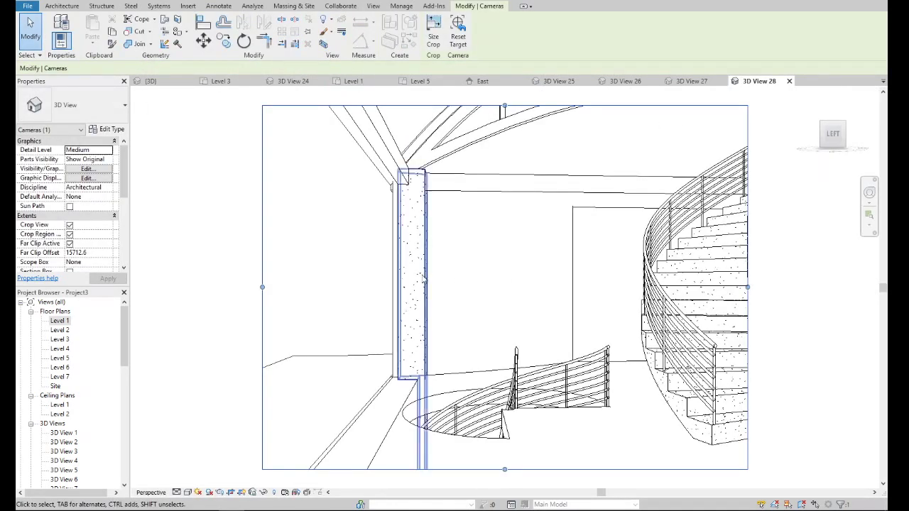
- Set 3D View 28's visual style to Realistic and inspect the opening
{"action": "left_click", "coordinate": [187, 492]}
{"action": "left_click", "coordinate": [217, 475]}
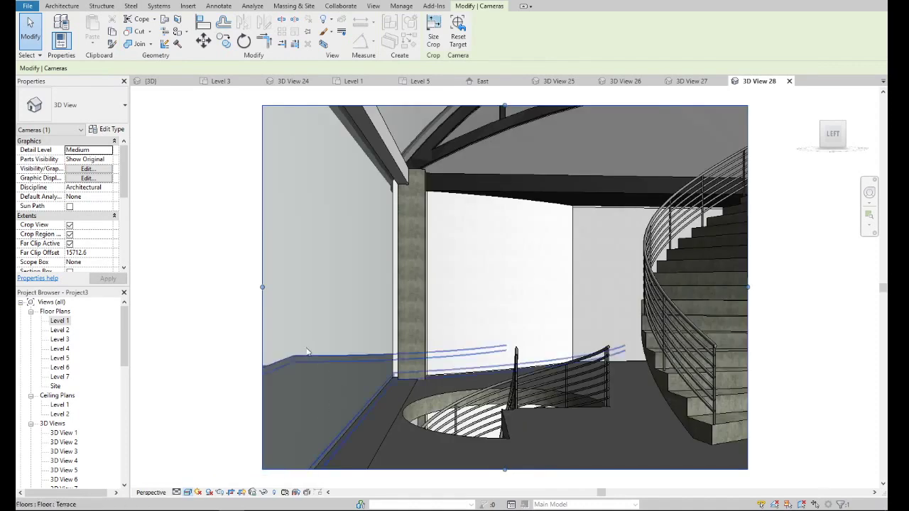
{"action": "scroll", "coordinate": [443, 416], "scroll_direction": "down", "scroll_amount": 2}
{"action": "scroll", "coordinate": [345, 381], "scroll_direction": "up", "scroll_amount": 4}
{"action": "scroll", "coordinate": [339, 374], "scroll_direction": "up", "scroll_amount": 2}
{"action": "scroll", "coordinate": [254, 285], "scroll_direction": "up", "scroll_amount": 2}
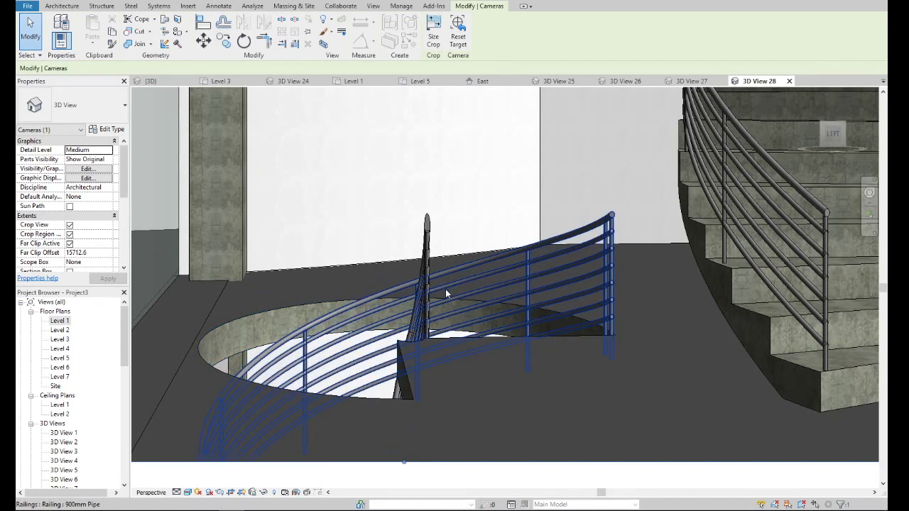
{"action": "scroll", "coordinate": [429, 307], "scroll_direction": "up", "scroll_amount": 2}
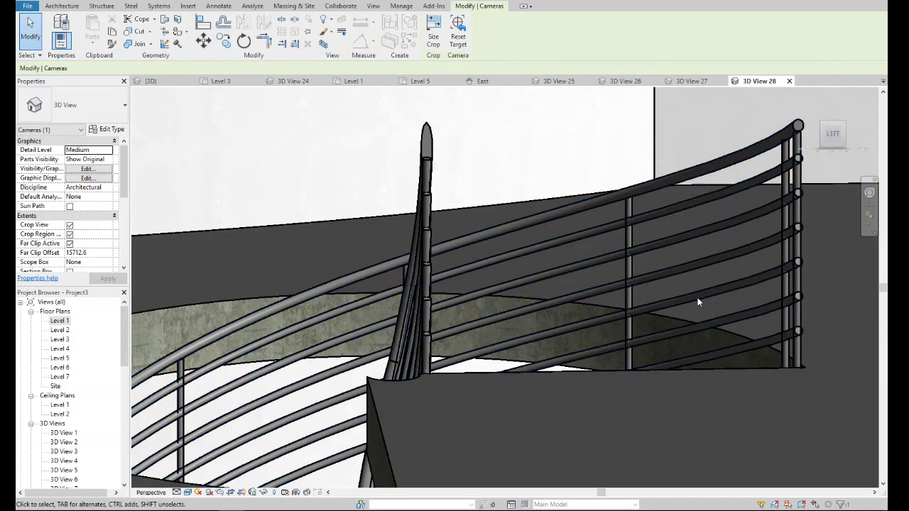
{"action": "scroll", "coordinate": [525, 283], "scroll_direction": "down", "scroll_amount": 5}
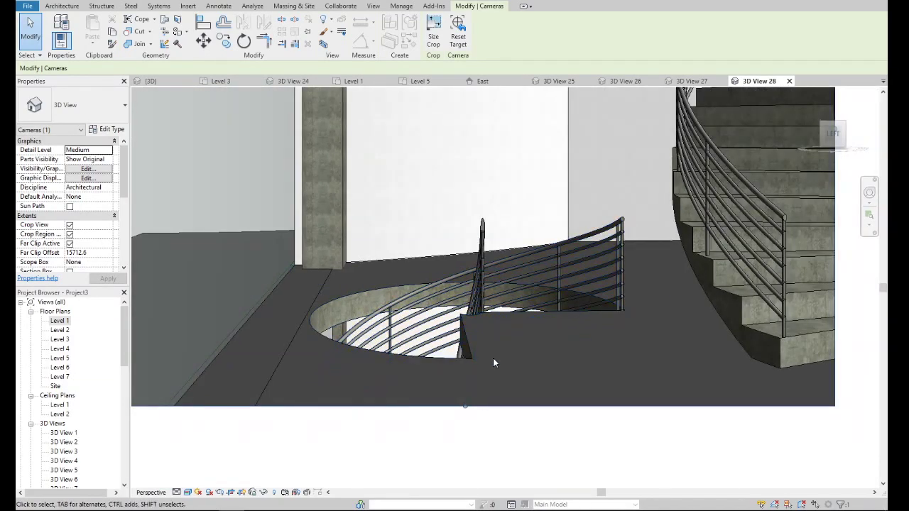
- Start sketching a new railing path on the Level 1 floor plan
{"action": "double_click", "coordinate": [62, 322]}
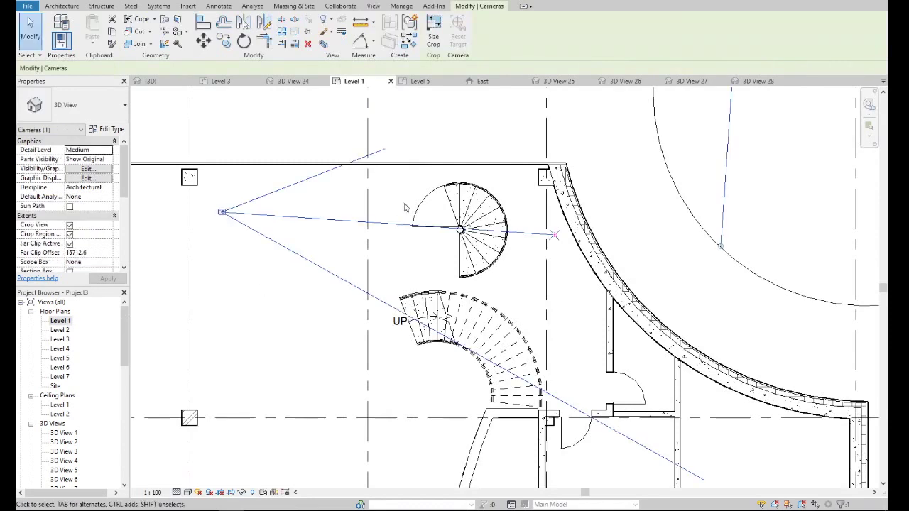
{"action": "left_click", "coordinate": [62, 6]}
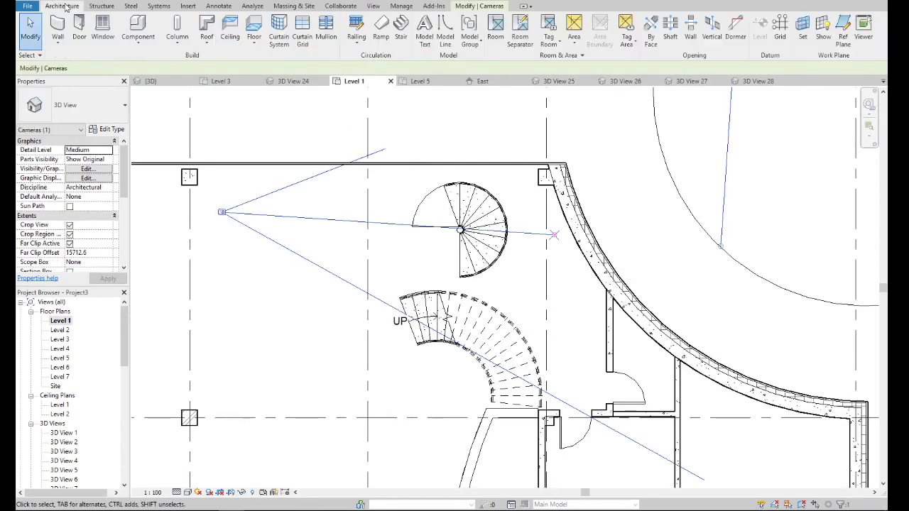
{"action": "left_click", "coordinate": [360, 36]}
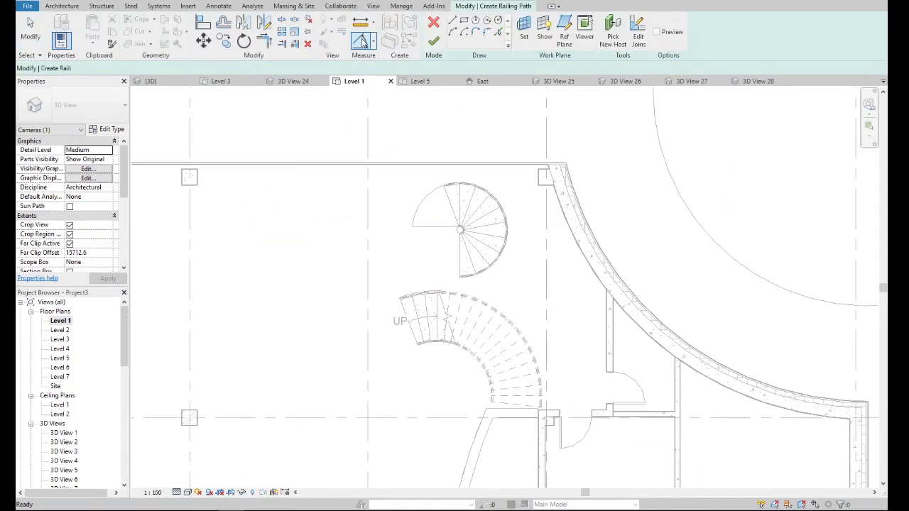
- Try an arc railing path from the stair corner, then cancel and abandon the railing sketch
{"action": "left_click", "coordinate": [455, 34]}
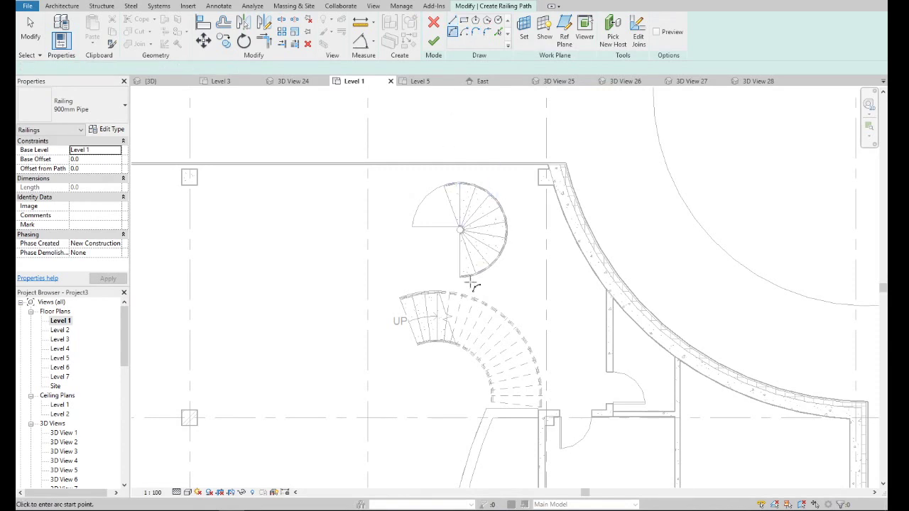
{"action": "scroll", "coordinate": [470, 285], "scroll_direction": "up", "scroll_amount": 3}
{"action": "scroll", "coordinate": [440, 269], "scroll_direction": "up", "scroll_amount": 3}
{"action": "left_click", "coordinate": [430, 275]}
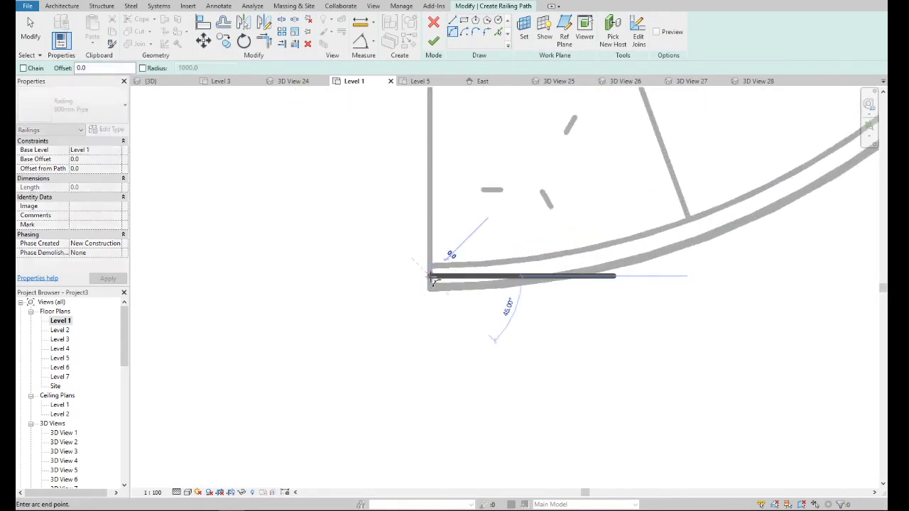
{"action": "scroll", "coordinate": [433, 279], "scroll_direction": "down", "scroll_amount": 3}
{"action": "scroll", "coordinate": [462, 264], "scroll_direction": "down", "scroll_amount": 2}
{"action": "key", "text": "Escape"}
{"action": "key", "text": "Escape"}
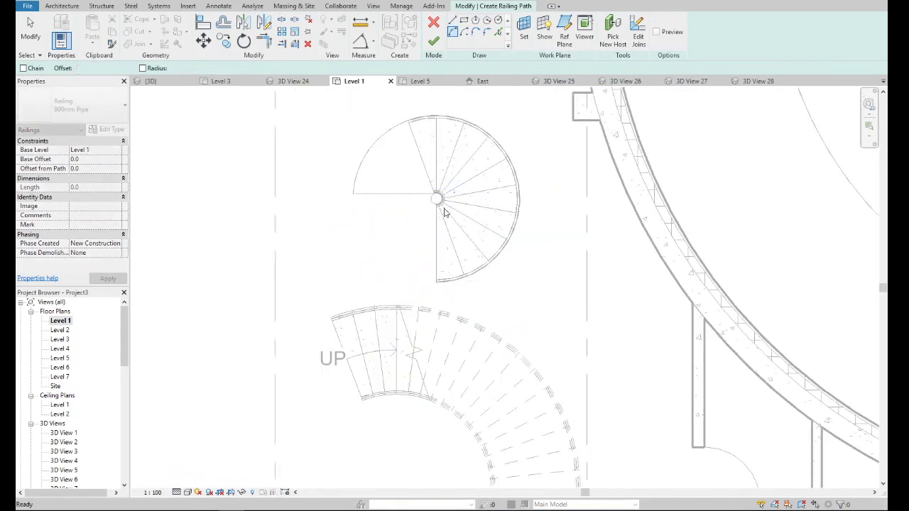
{"action": "key", "text": "Escape"}
{"action": "left_click", "coordinate": [433, 26]}
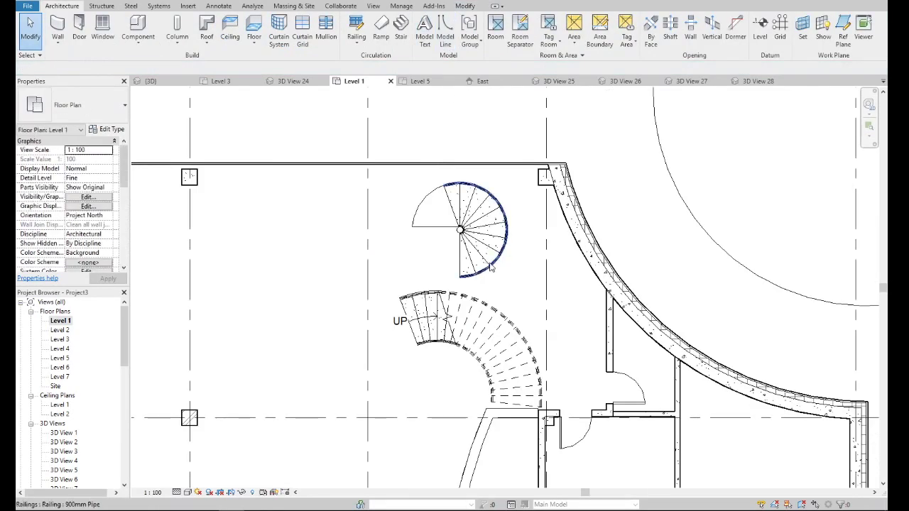
- Set the spiral stair's outer railing Offset from Path to 30.0
{"action": "scroll", "coordinate": [452, 279], "scroll_direction": "up", "scroll_amount": 3}
{"action": "scroll", "coordinate": [469, 284], "scroll_direction": "up", "scroll_amount": 3}
{"action": "left_click", "coordinate": [487, 298]}
{"action": "type", "text": "30"}
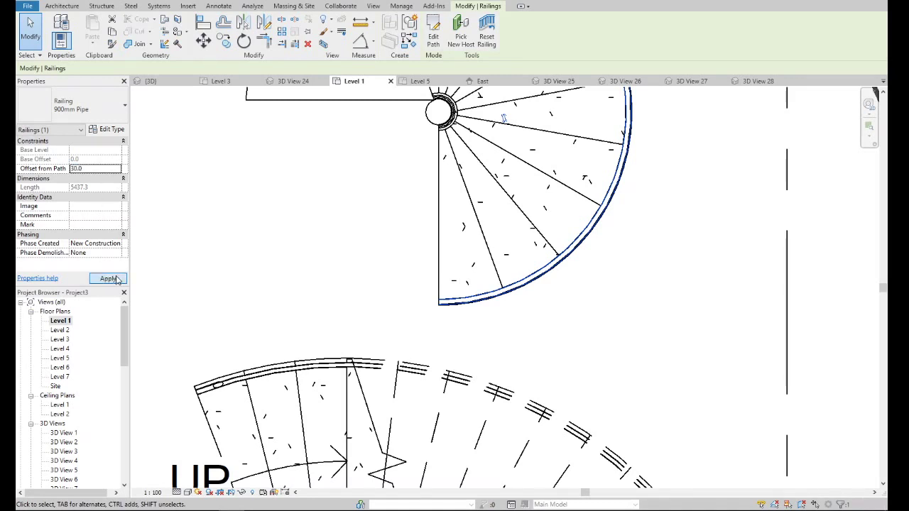
{"action": "left_click", "coordinate": [117, 279]}
{"action": "left_click", "coordinate": [320, 263]}
{"action": "scroll", "coordinate": [324, 222], "scroll_direction": "down", "scroll_amount": 3}
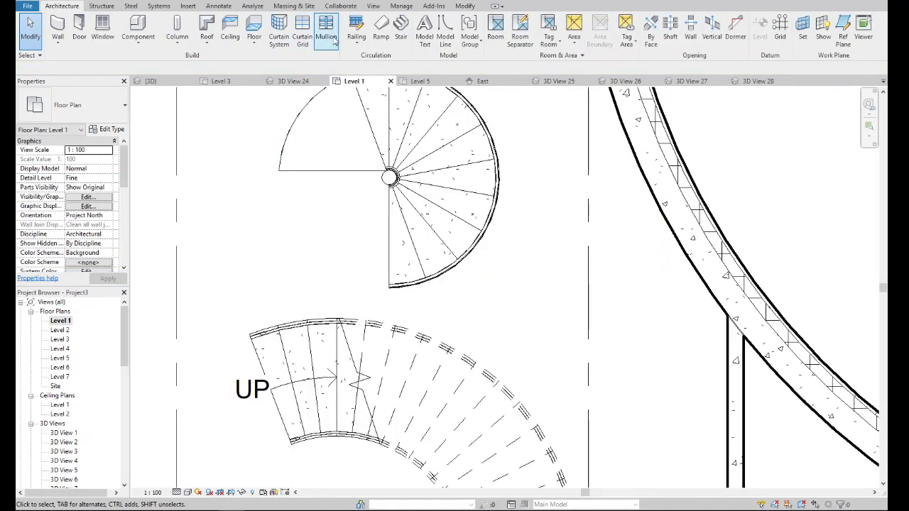
- Start and cancel a model line, then bring up the railing creation options
{"action": "left_click", "coordinate": [445, 36]}
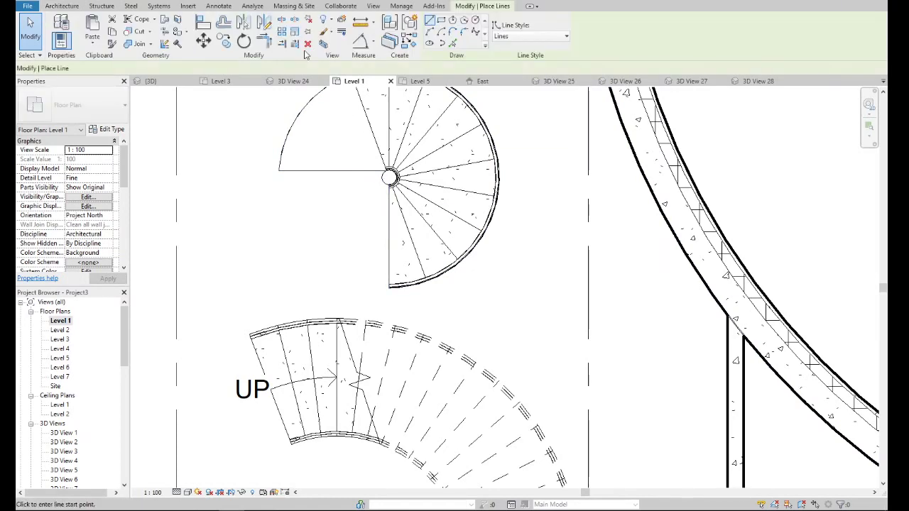
{"action": "key", "text": "Escape"}
{"action": "left_click", "coordinate": [356, 42]}
- Start a Level 1 railing path sketch using Pick Lines
{"action": "left_click", "coordinate": [386, 61]}
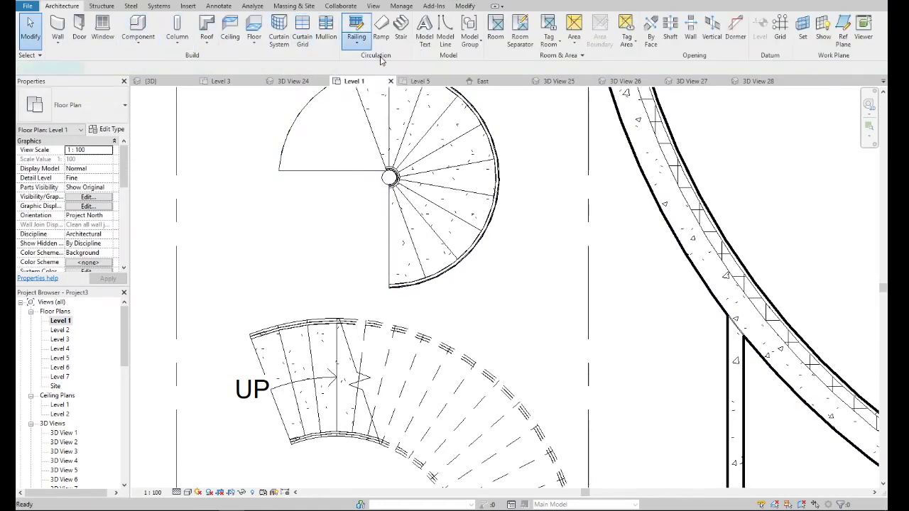
{"action": "scroll", "coordinate": [354, 203], "scroll_direction": "up", "scroll_amount": 2}
{"action": "scroll", "coordinate": [395, 223], "scroll_direction": "down", "scroll_amount": 2}
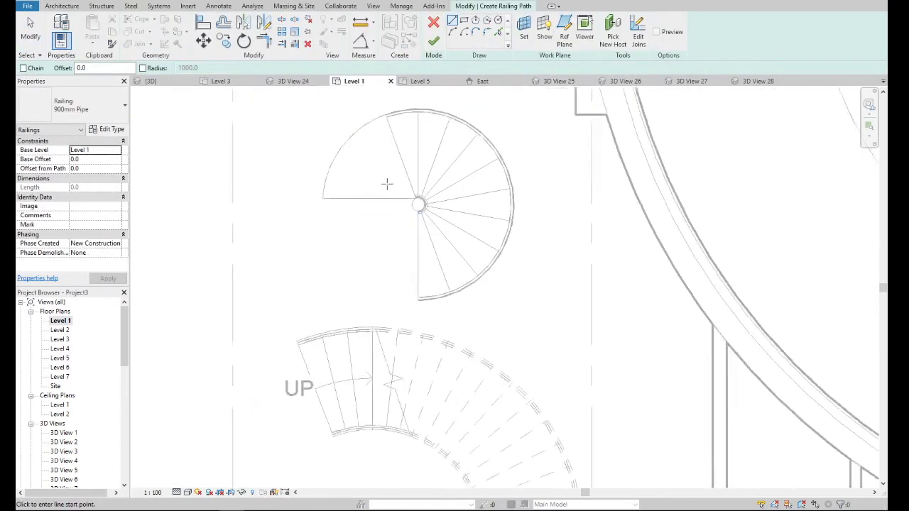
{"action": "scroll", "coordinate": [385, 182], "scroll_direction": "up", "scroll_amount": 3}
{"action": "scroll", "coordinate": [430, 210], "scroll_direction": "up", "scroll_amount": 1}
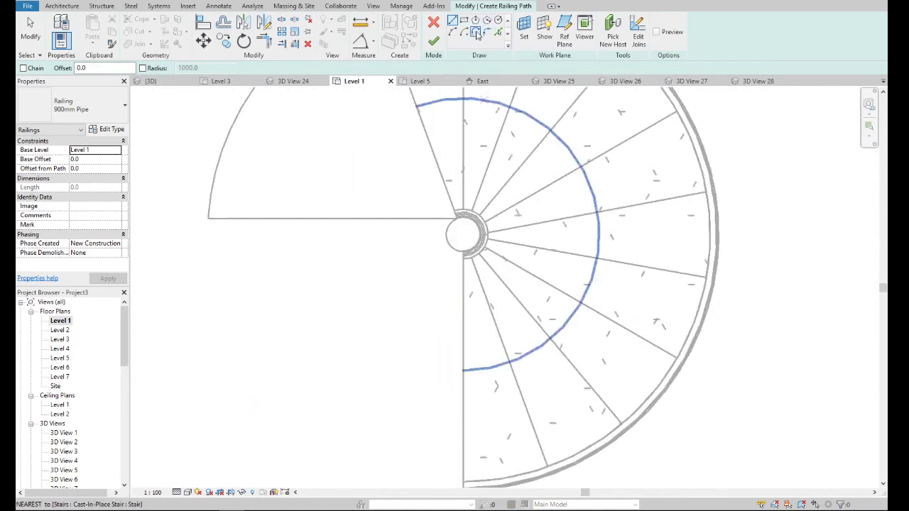
{"action": "left_click", "coordinate": [455, 34]}
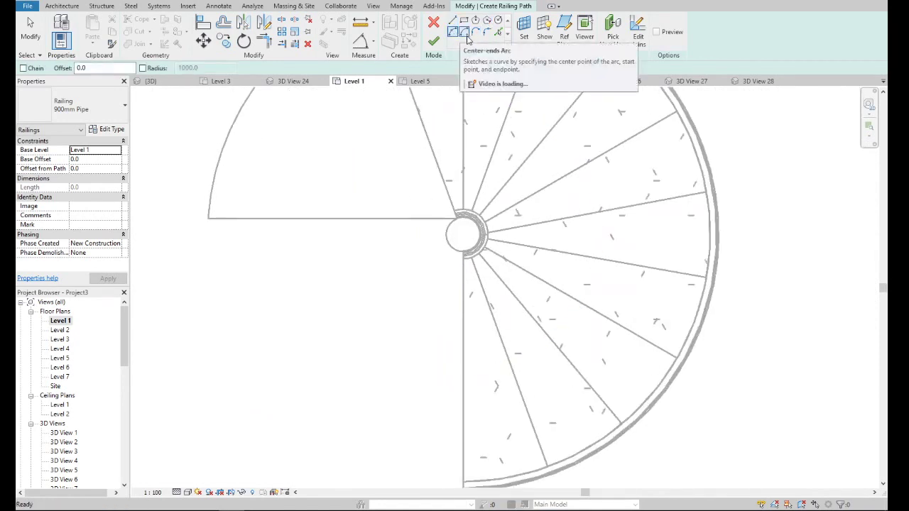
{"action": "left_click", "coordinate": [498, 32]}
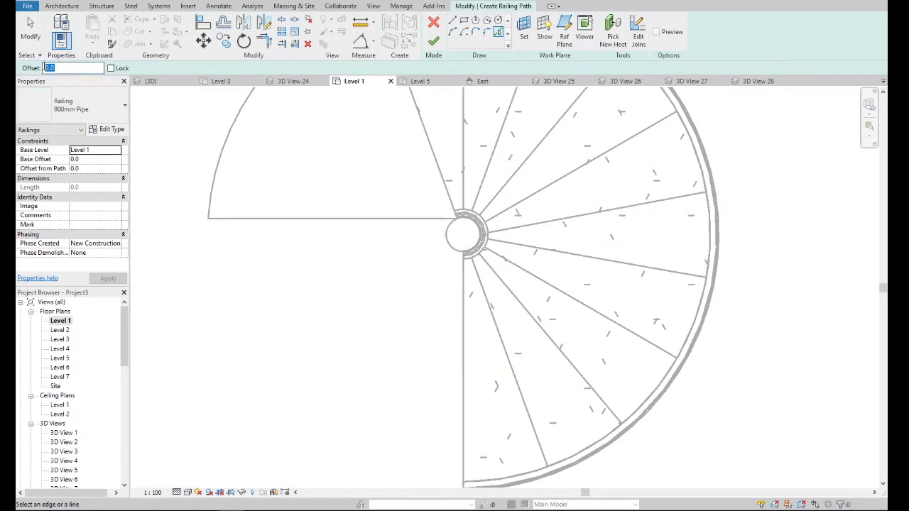
{"action": "type", "text": "80"}
{"action": "scroll", "coordinate": [480, 252], "scroll_direction": "up", "scroll_amount": 4}
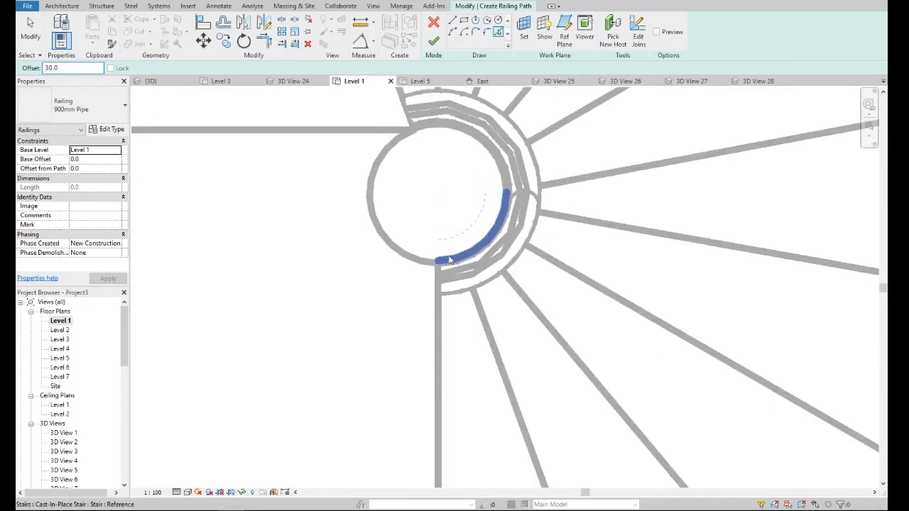
{"action": "scroll", "coordinate": [408, 264], "scroll_direction": "up", "scroll_amount": 2}
- Pick the centre post's edge as the first railing path segment
{"action": "left_click", "coordinate": [408, 264]}
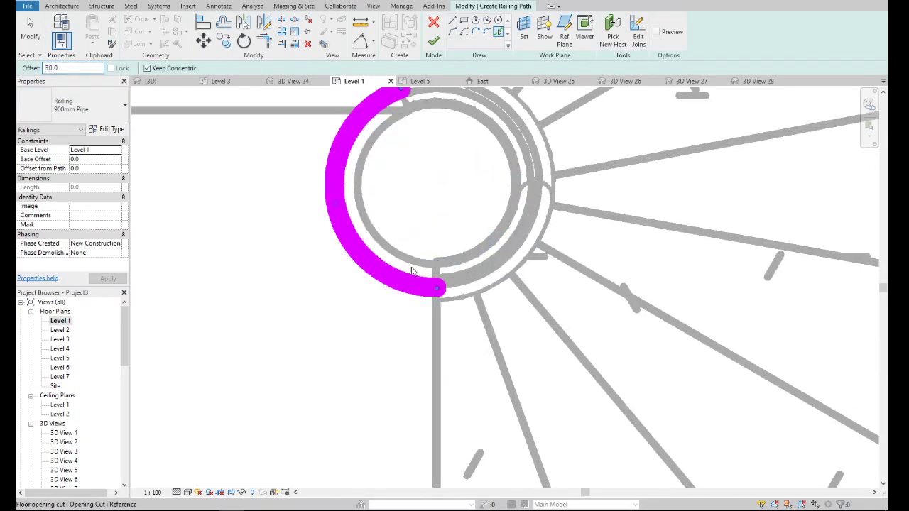
{"action": "scroll", "coordinate": [412, 273], "scroll_direction": "down", "scroll_amount": 3}
{"action": "scroll", "coordinate": [377, 215], "scroll_direction": "down", "scroll_amount": 1}
{"action": "key", "text": "Escape"}
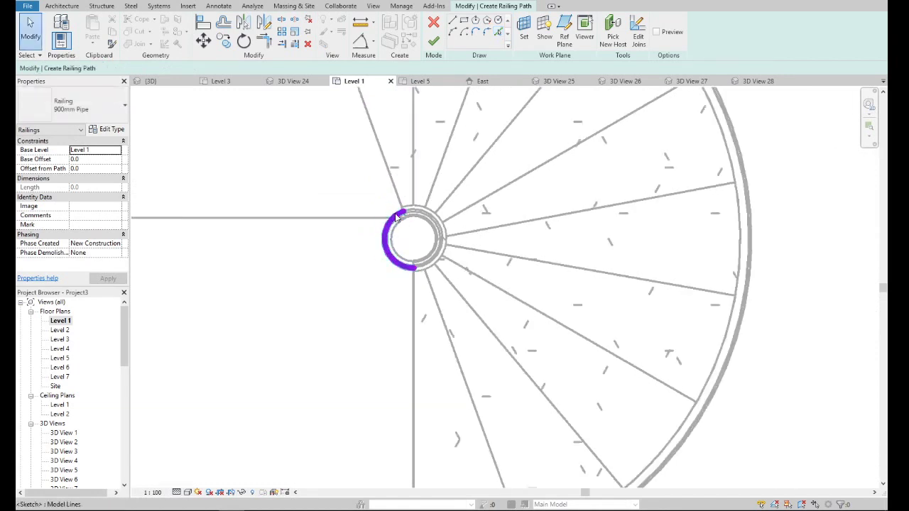
{"action": "left_click", "coordinate": [392, 220]}
{"action": "key", "text": "Escape"}
{"action": "scroll", "coordinate": [369, 241], "scroll_direction": "down", "scroll_amount": 3}
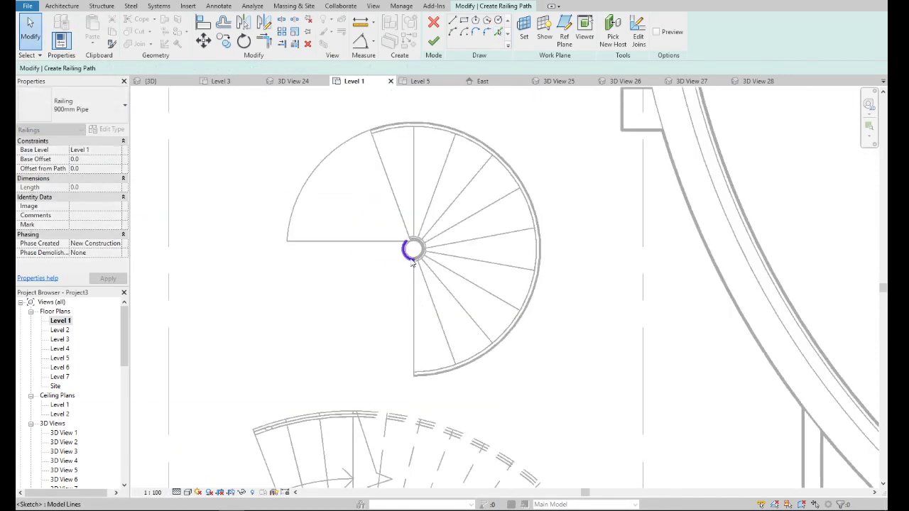
{"action": "scroll", "coordinate": [346, 261], "scroll_direction": "up", "scroll_amount": 2}
{"action": "scroll", "coordinate": [435, 233], "scroll_direction": "up", "scroll_amount": 3}
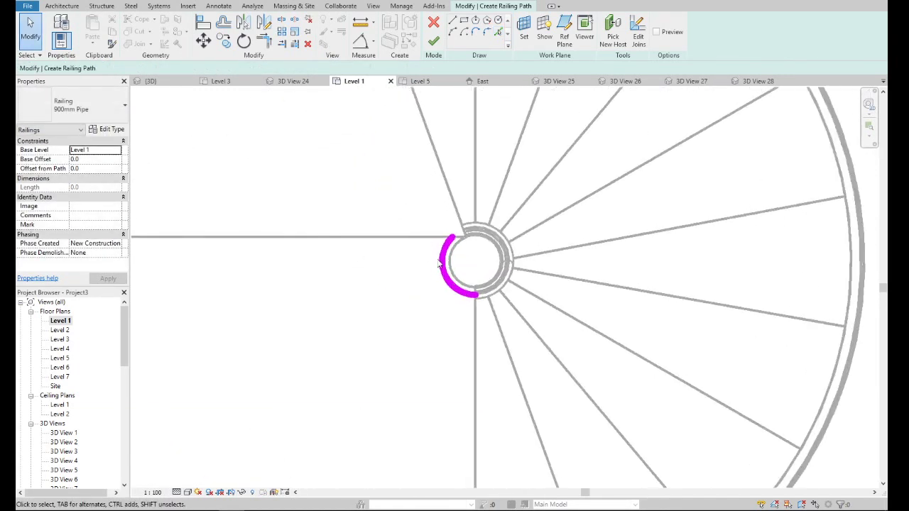
{"action": "scroll", "coordinate": [437, 234], "scroll_direction": "down", "scroll_amount": 4}
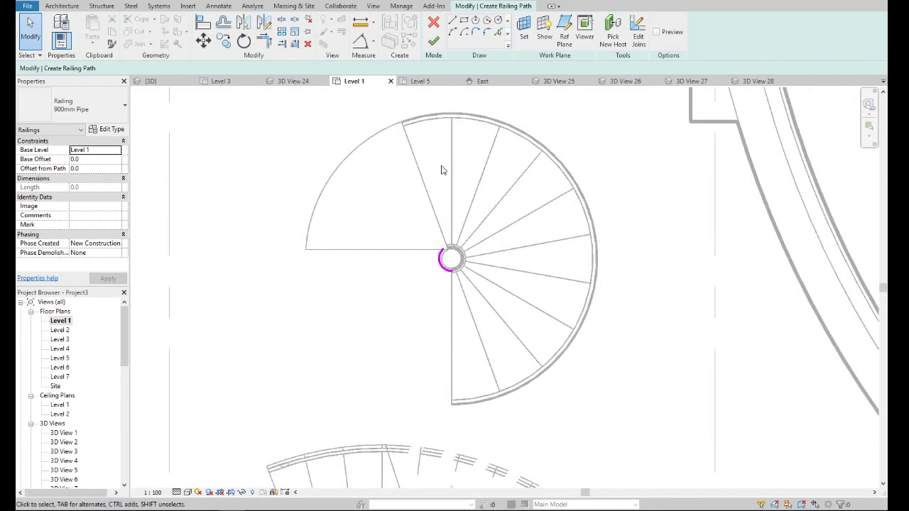
- Pick the stair's outer arc, trim the path to a corner, and finish the 900mm Pipe railing
{"action": "left_click", "coordinate": [498, 33]}
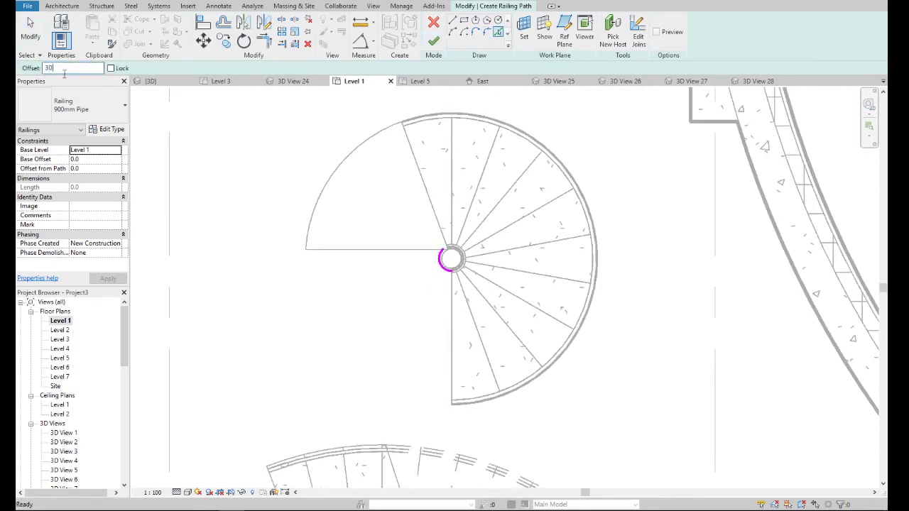
{"action": "left_click", "coordinate": [306, 213]}
{"action": "key", "text": "Escape"}
{"action": "scroll", "coordinate": [438, 221], "scroll_direction": "up", "scroll_amount": 3}
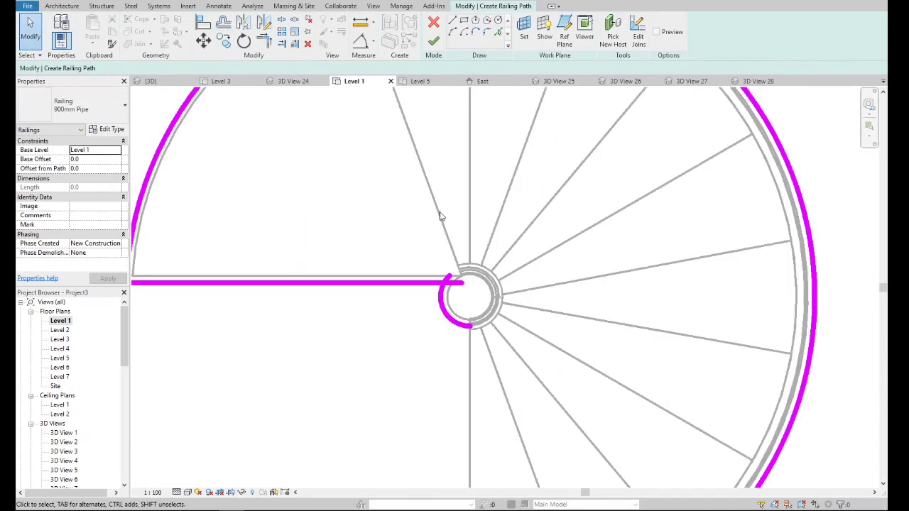
{"action": "left_click", "coordinate": [263, 41]}
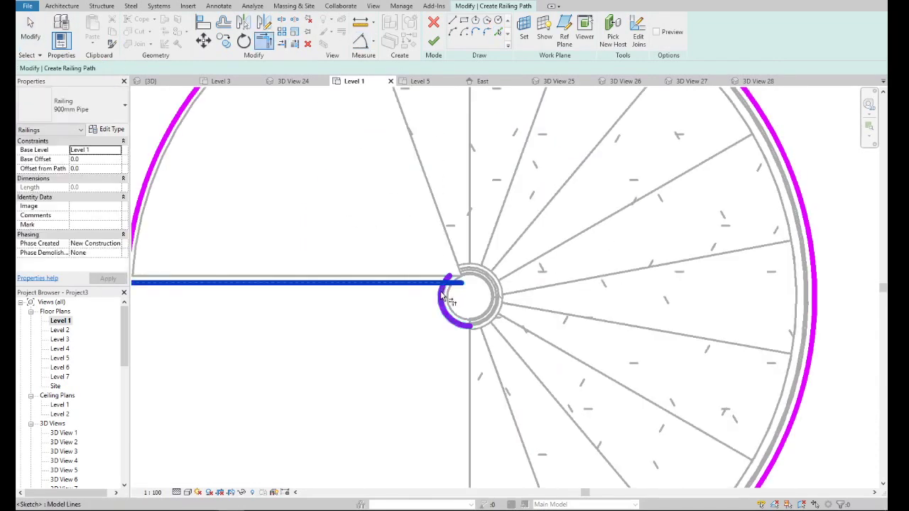
{"action": "scroll", "coordinate": [443, 280], "scroll_direction": "down", "scroll_amount": 3}
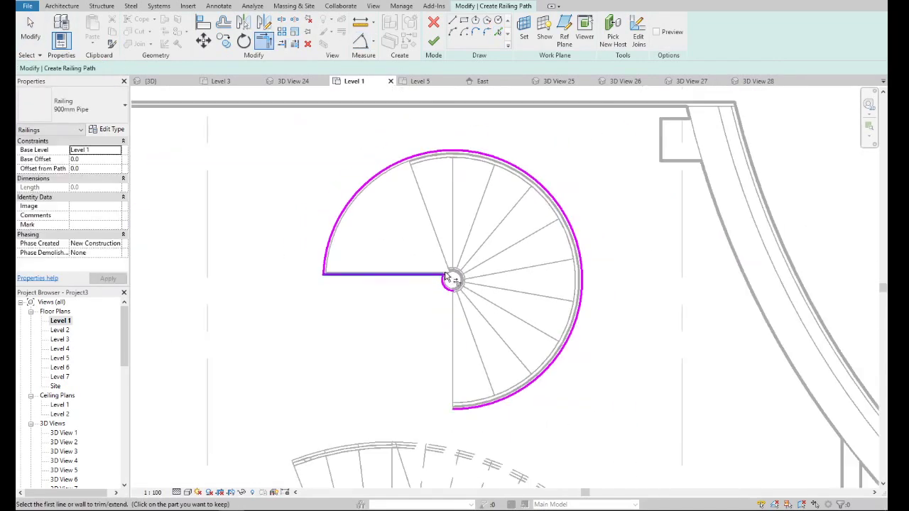
{"action": "left_click", "coordinate": [433, 44]}
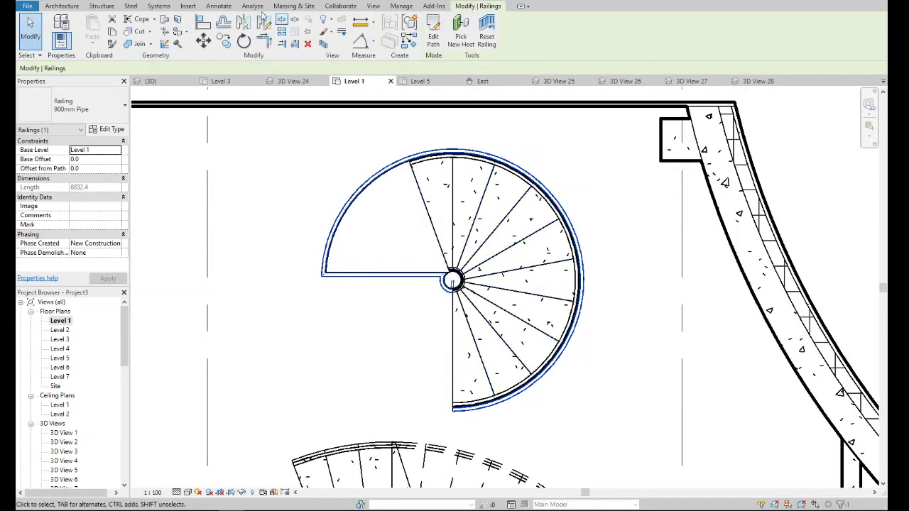
- Edit the railing path to add a short line closing its lower end
{"action": "double_click", "coordinate": [488, 410]}
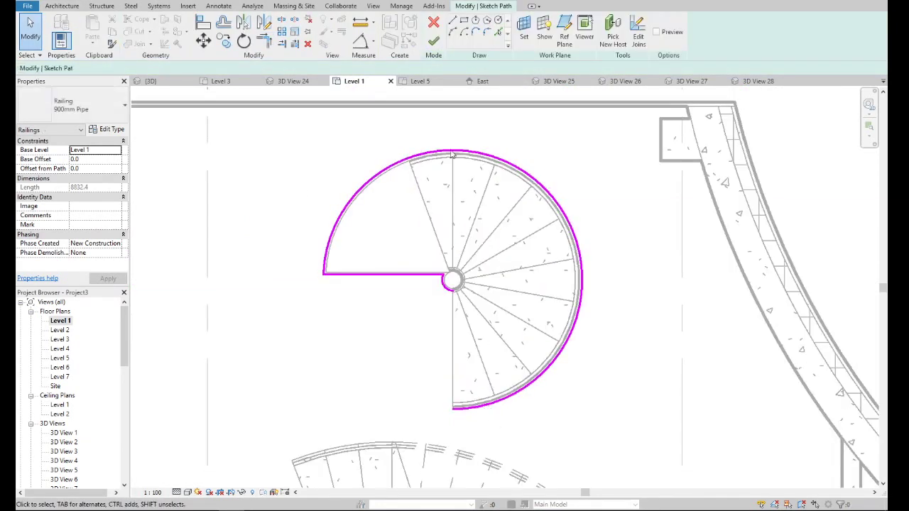
{"action": "scroll", "coordinate": [458, 399], "scroll_direction": "up", "scroll_amount": 3}
{"action": "scroll", "coordinate": [433, 426], "scroll_direction": "up", "scroll_amount": 2}
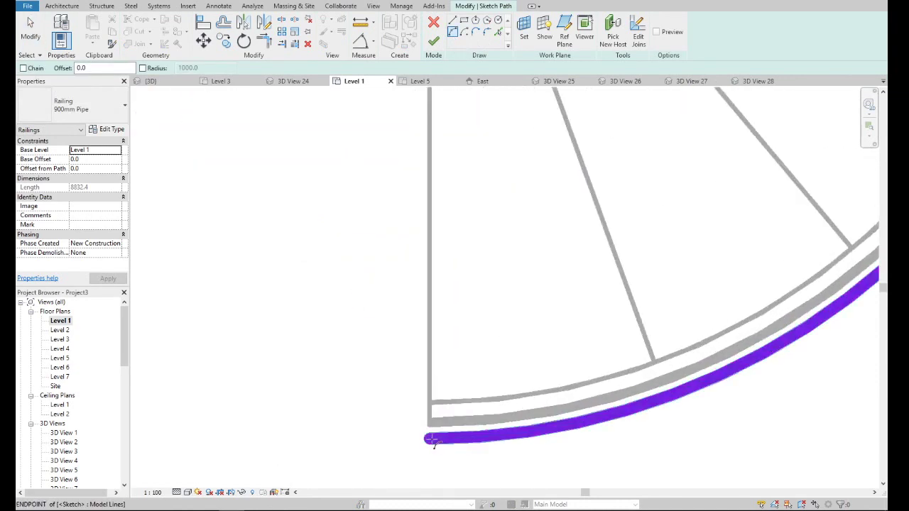
{"action": "left_click", "coordinate": [431, 413]}
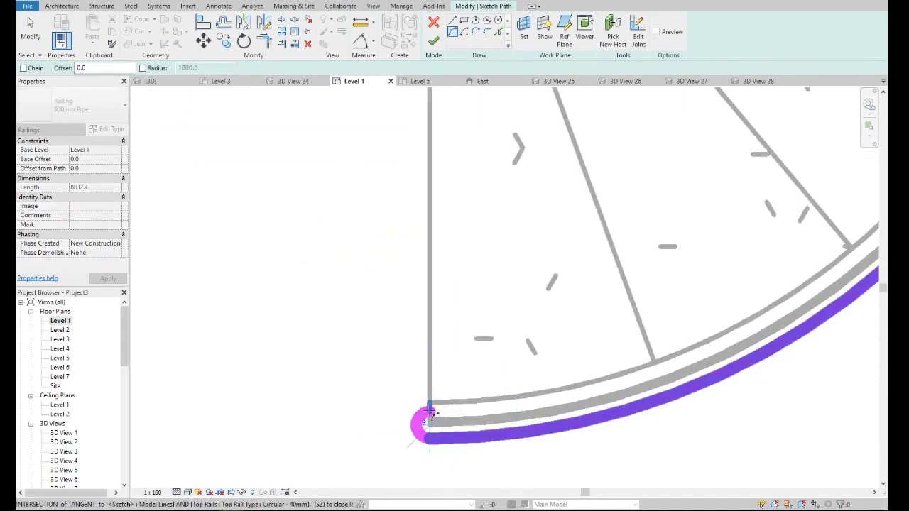
{"action": "scroll", "coordinate": [431, 414], "scroll_direction": "down", "scroll_amount": 5}
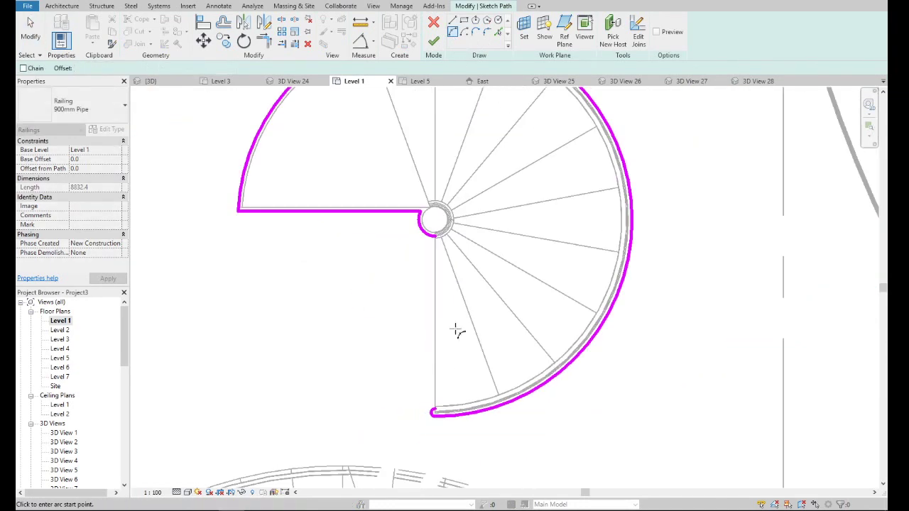
{"action": "left_click", "coordinate": [433, 41]}
- Open 3D View 28 to check the new railing
{"action": "scroll", "coordinate": [90, 436], "scroll_direction": "down", "scroll_amount": 3}
{"action": "scroll", "coordinate": [83, 446], "scroll_direction": "down", "scroll_amount": 4}
{"action": "scroll", "coordinate": [83, 445], "scroll_direction": "down", "scroll_amount": 3}
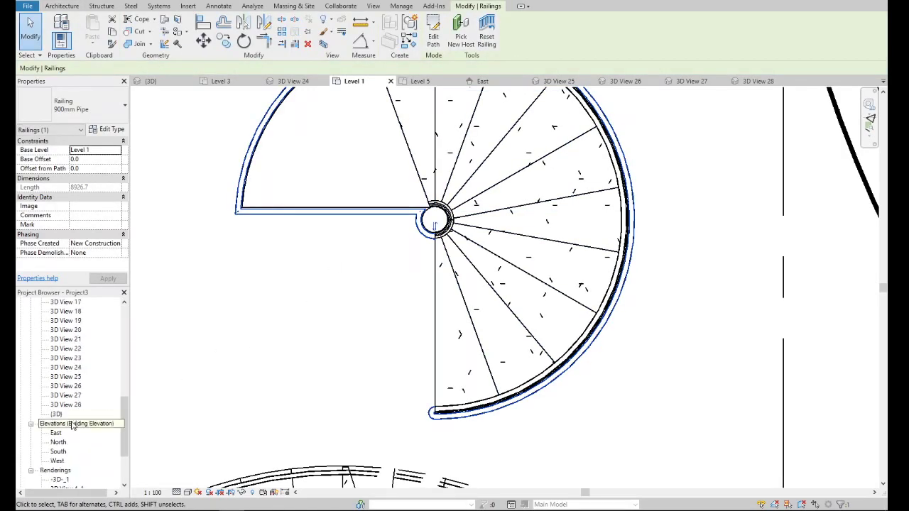
{"action": "double_click", "coordinate": [78, 404]}
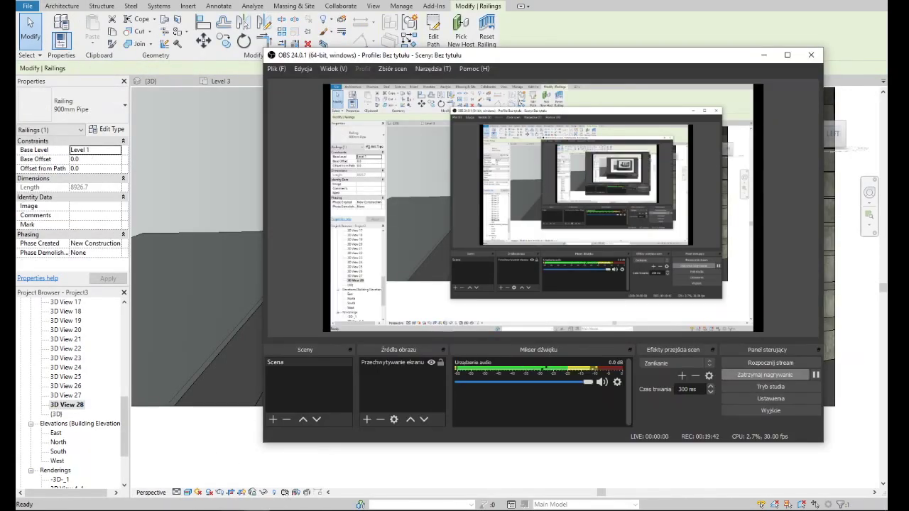
- Zoom out in 3D View 28 to inspect the new spiral-stair railing
{"action": "key", "text": "Escape"}
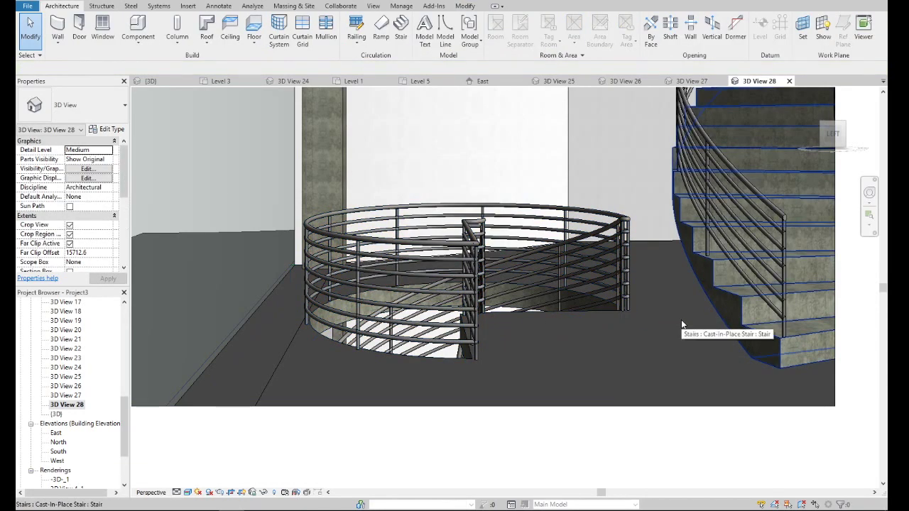
{"action": "scroll", "coordinate": [537, 327], "scroll_direction": "down", "scroll_amount": 2}
{"action": "scroll", "coordinate": [538, 327], "scroll_direction": "down", "scroll_amount": 1}
{"action": "scroll", "coordinate": [537, 327], "scroll_direction": "up", "scroll_amount": 1}
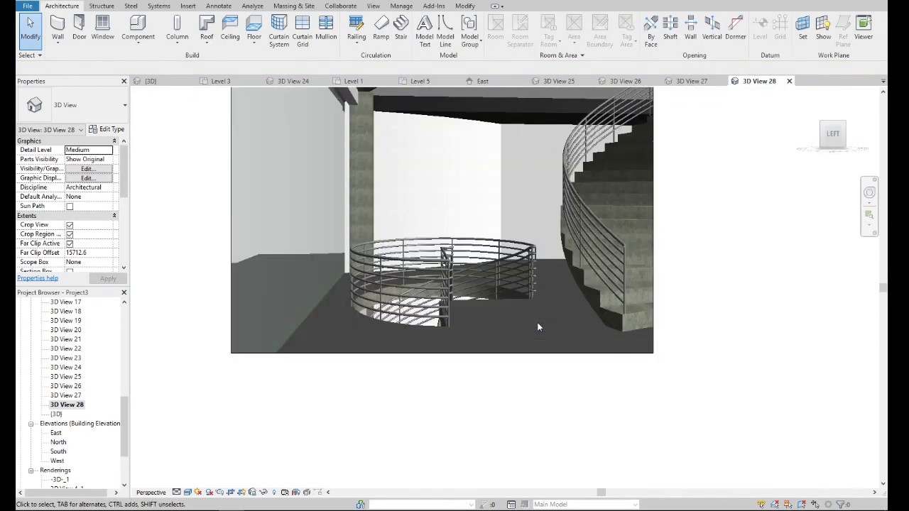
{"action": "scroll", "coordinate": [537, 327], "scroll_direction": "down", "scroll_amount": 1}
{"action": "scroll", "coordinate": [516, 322], "scroll_direction": "down", "scroll_amount": 2}
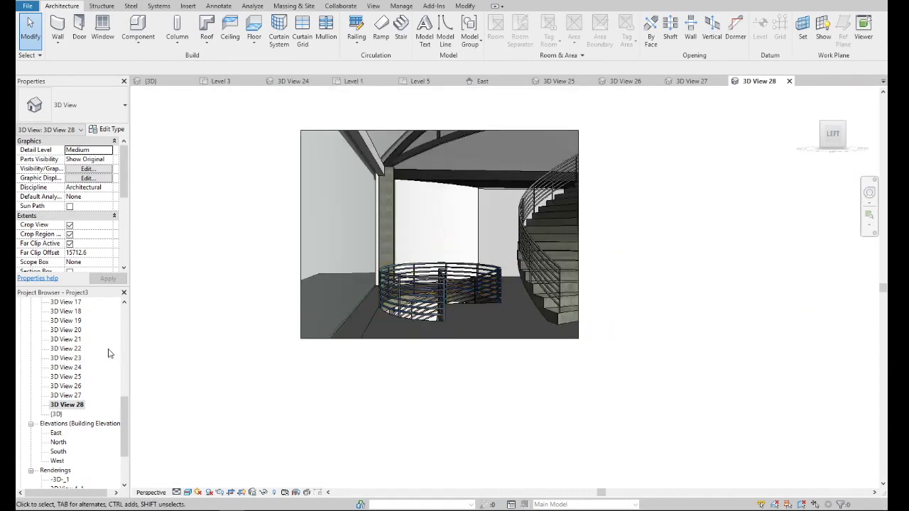
{"action": "left_click_drag", "start_coordinate": [122, 410], "coordinate": [123, 325]}
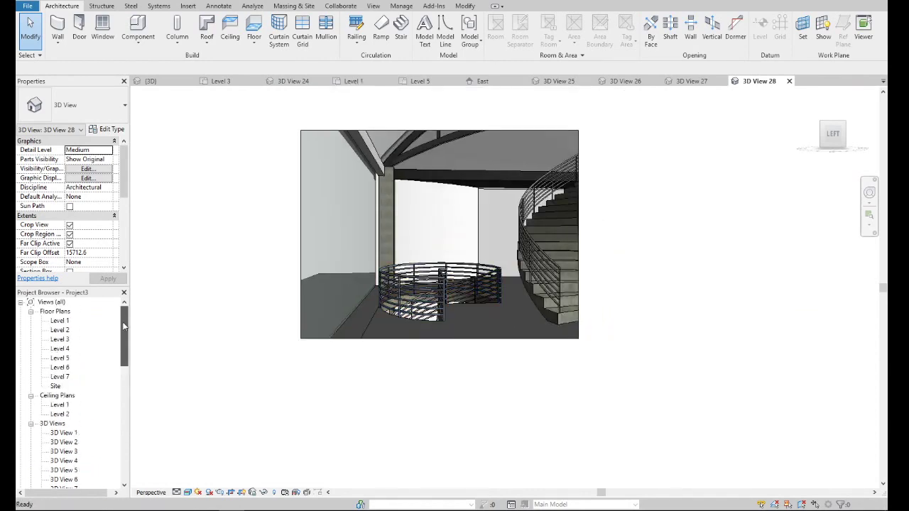
- Return to the Level 1 floor plan showing both spiral stairs
{"action": "double_click", "coordinate": [61, 322]}
{"action": "scroll", "coordinate": [330, 266], "scroll_direction": "down", "scroll_amount": 2}
{"action": "scroll", "coordinate": [341, 318], "scroll_direction": "down", "scroll_amount": 2}
- Place a camera left of the stairs aimed at the curved stair, creating 3D View 29
{"action": "scroll", "coordinate": [355, 355], "scroll_direction": "down", "scroll_amount": 1}
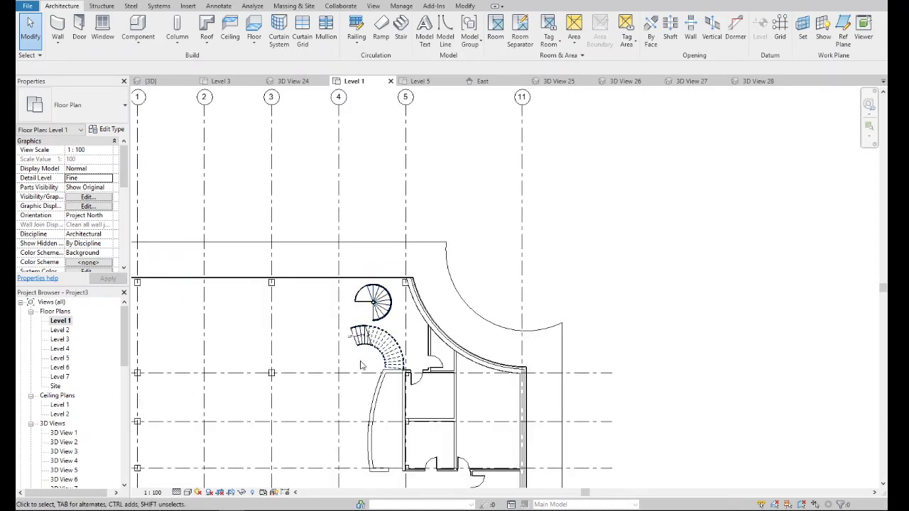
{"action": "scroll", "coordinate": [361, 366], "scroll_direction": "up", "scroll_amount": 3}
{"action": "left_click", "coordinate": [372, 6]}
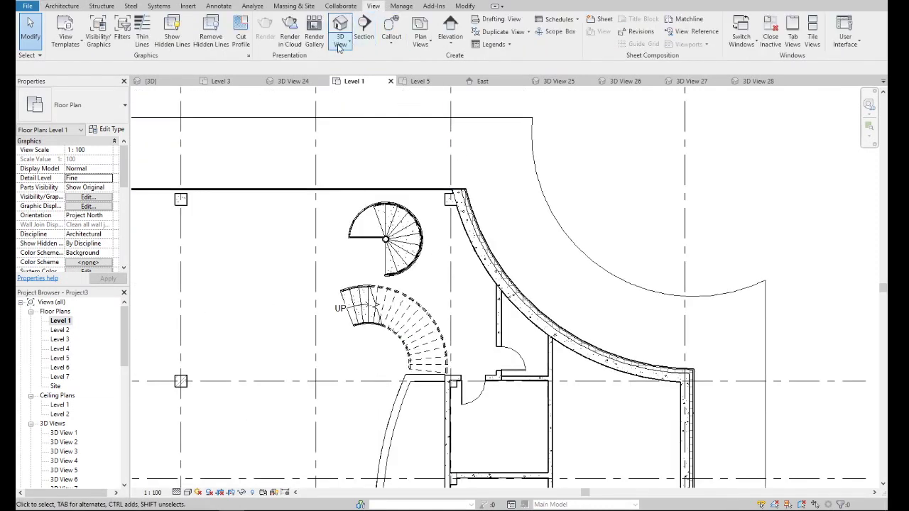
{"action": "left_click", "coordinate": [340, 39]}
{"action": "left_click", "coordinate": [349, 83]}
{"action": "left_click", "coordinate": [323, 346]}
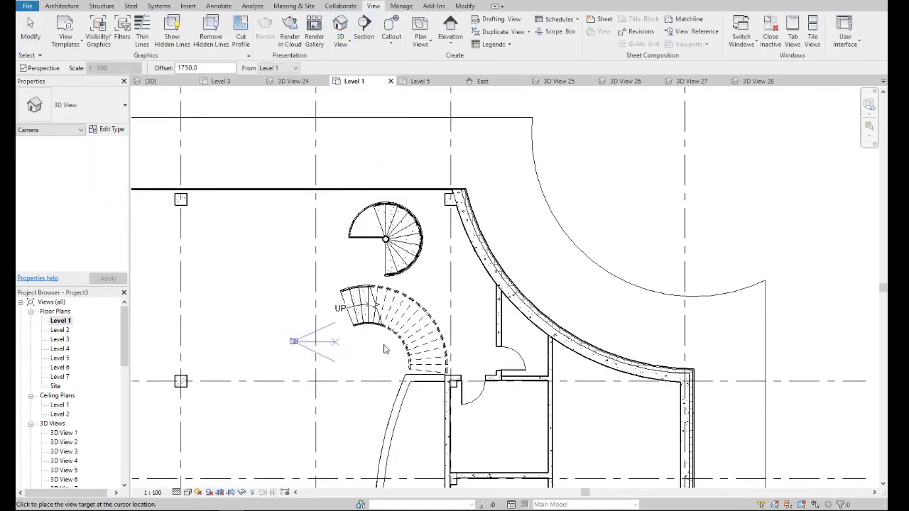
{"action": "left_click", "coordinate": [546, 359]}
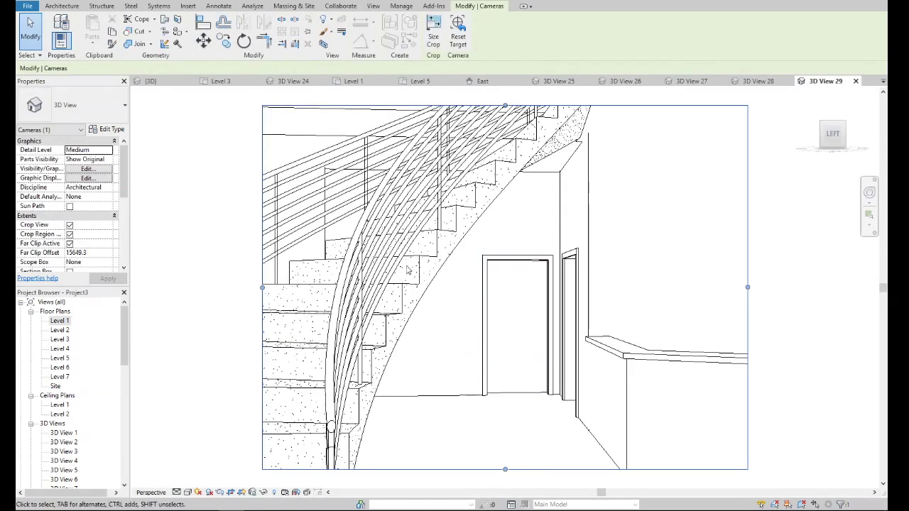
- Enlarge 3D View 29's crop region left, up and down to show the lower railing
{"action": "scroll", "coordinate": [405, 295], "scroll_direction": "down", "scroll_amount": 3}
{"action": "scroll", "coordinate": [409, 284], "scroll_direction": "down", "scroll_amount": 1}
{"action": "left_click_drag", "start_coordinate": [357, 271], "coordinate": [188, 272]}
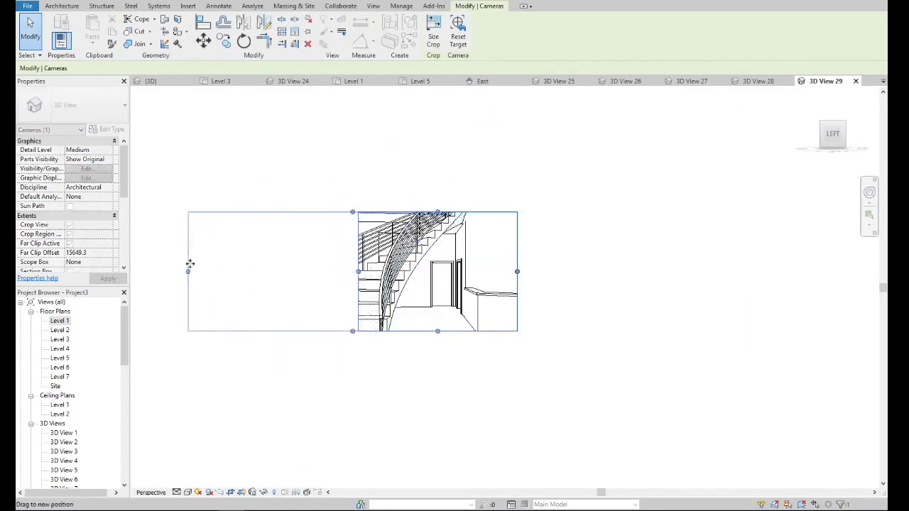
{"action": "left_click_drag", "start_coordinate": [352, 332], "coordinate": [353, 423]}
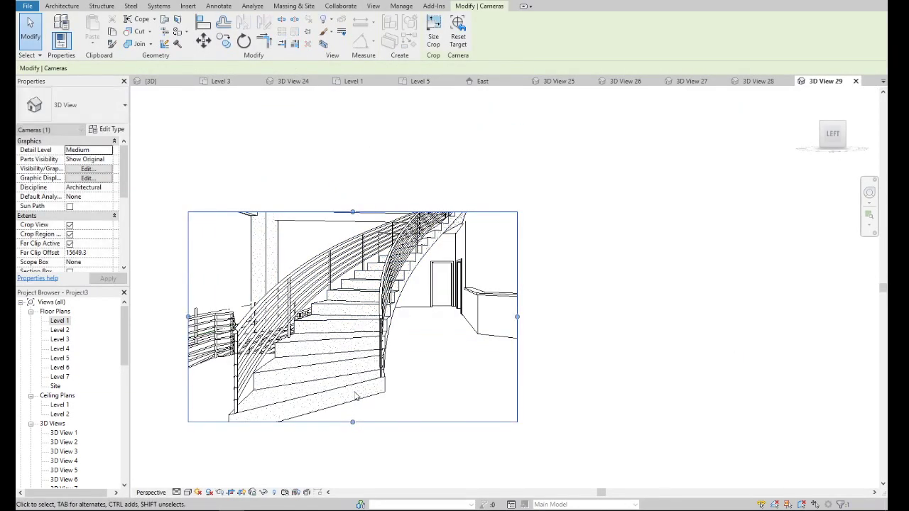
{"action": "left_click_drag", "start_coordinate": [352, 212], "coordinate": [352, 159]}
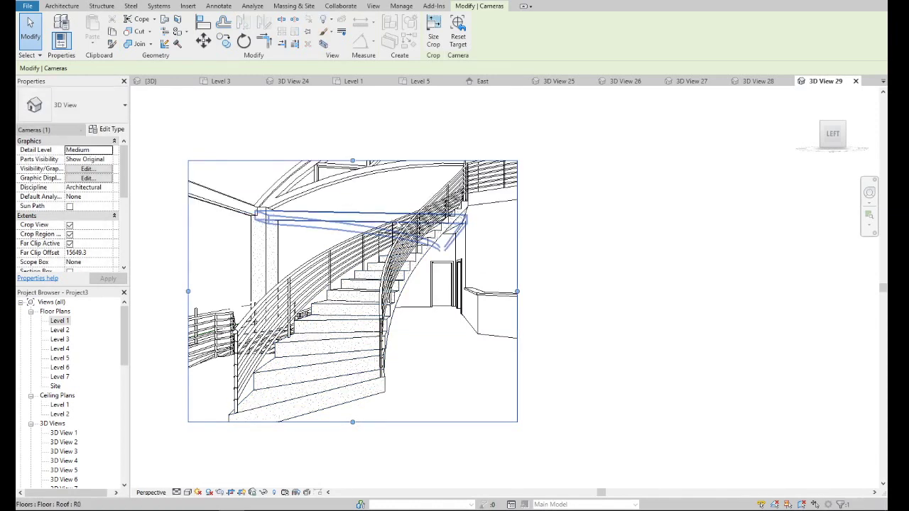
{"action": "scroll", "coordinate": [397, 224], "scroll_direction": "down", "scroll_amount": 2}
{"action": "scroll", "coordinate": [319, 256], "scroll_direction": "up", "scroll_amount": 2}
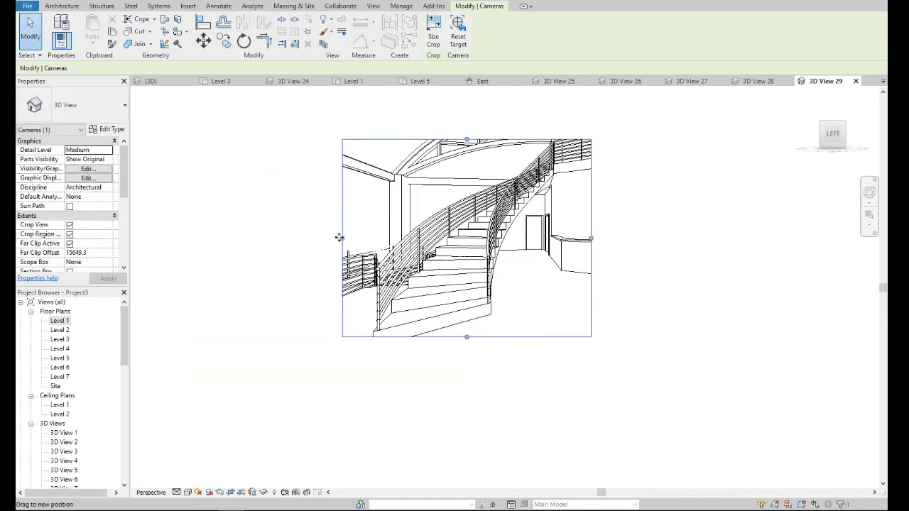
{"action": "left_click_drag", "start_coordinate": [339, 237], "coordinate": [242, 237]}
{"action": "left_click_drag", "start_coordinate": [403, 411], "coordinate": [406, 407]}
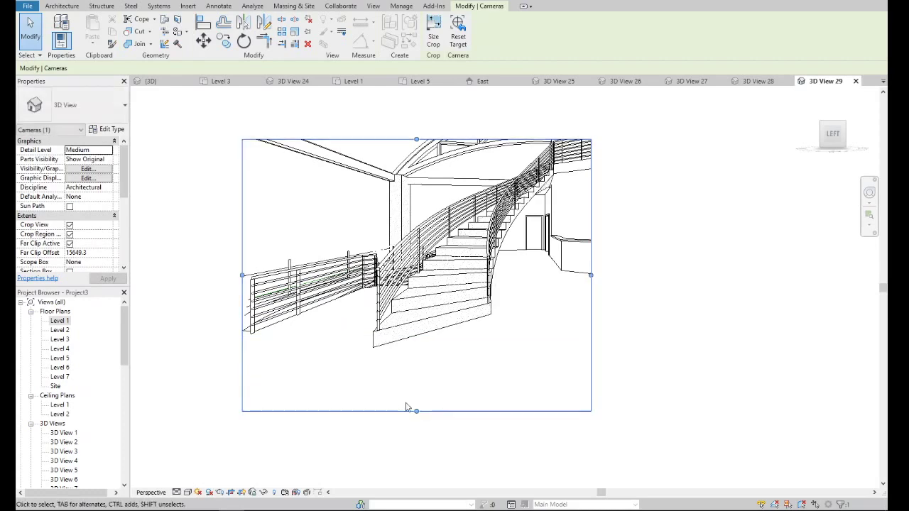
- From Level 1, place a second perspective camera aimed at the curved stair, creating 3D View 30
{"action": "double_click", "coordinate": [63, 321]}
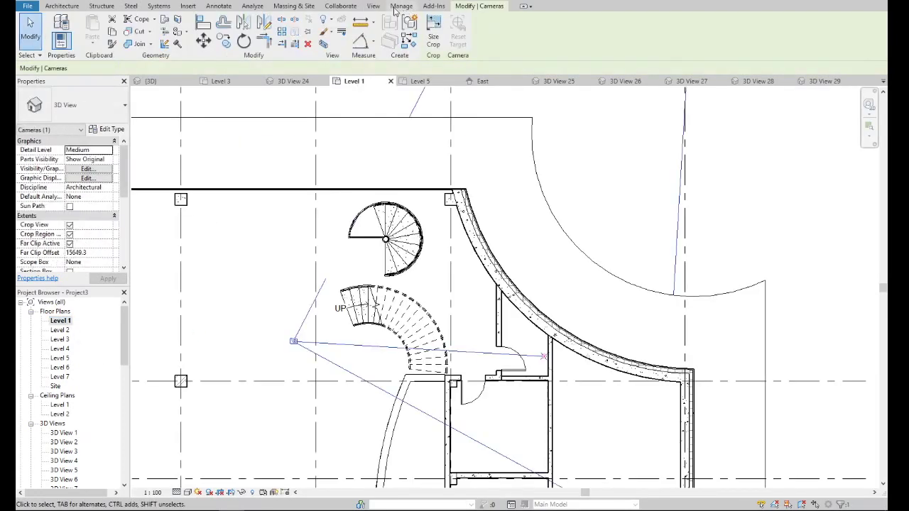
{"action": "left_click", "coordinate": [373, 6]}
{"action": "left_click", "coordinate": [340, 39]}
{"action": "left_click", "coordinate": [359, 81]}
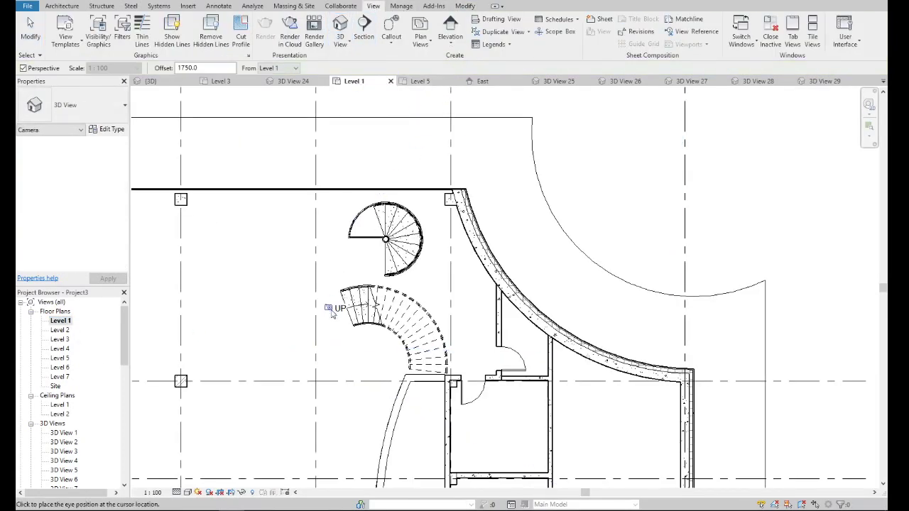
{"action": "scroll", "coordinate": [332, 314], "scroll_direction": "down", "scroll_amount": 5}
{"action": "left_click", "coordinate": [387, 161]}
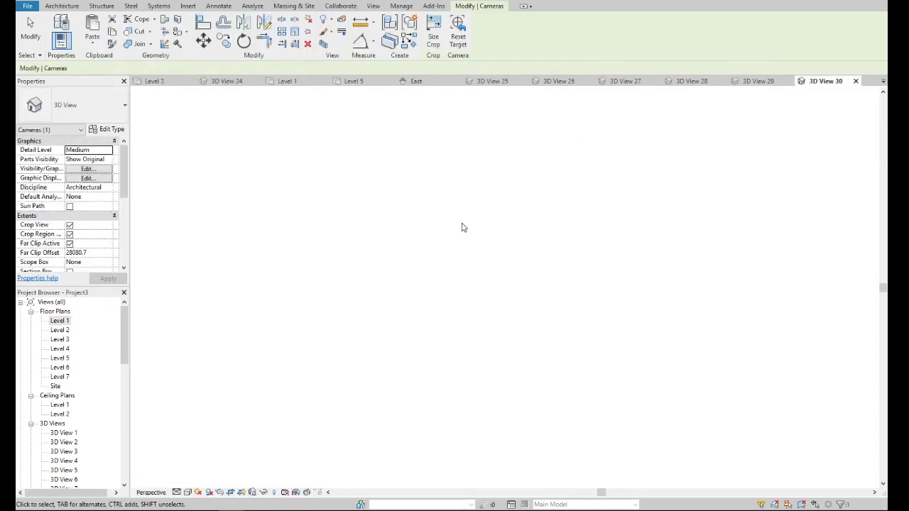
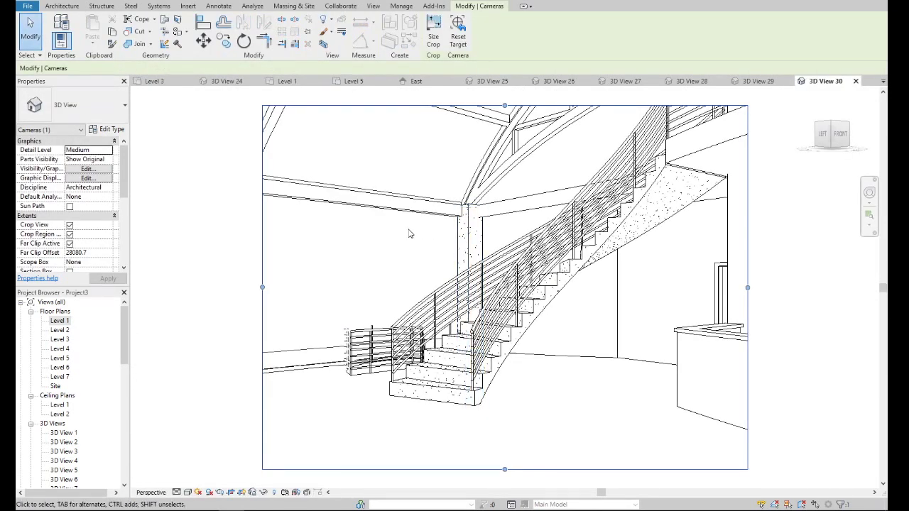
- Deselect the camera in the stair view and open the Level 1 floor plan
{"action": "left_click", "coordinate": [417, 245]}
{"action": "scroll", "coordinate": [372, 285], "scroll_direction": "down", "scroll_amount": 3}
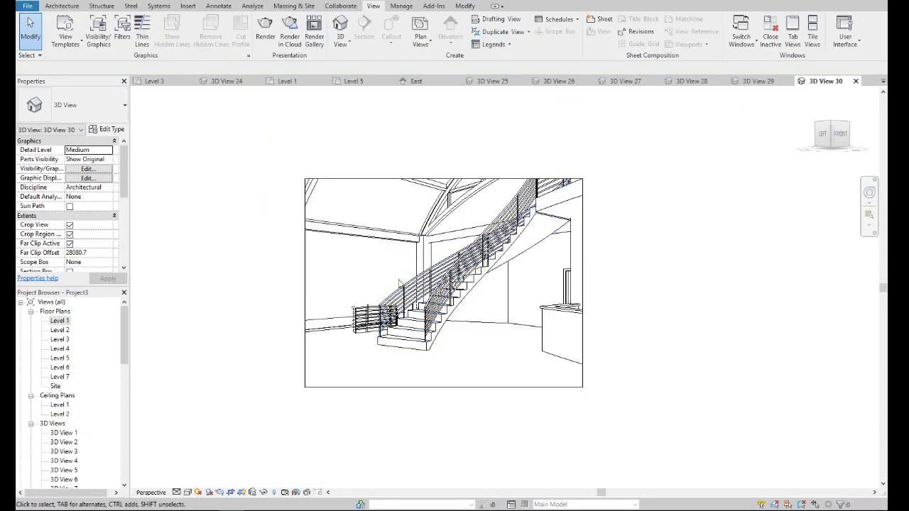
{"action": "scroll", "coordinate": [399, 283], "scroll_direction": "up", "scroll_amount": 2}
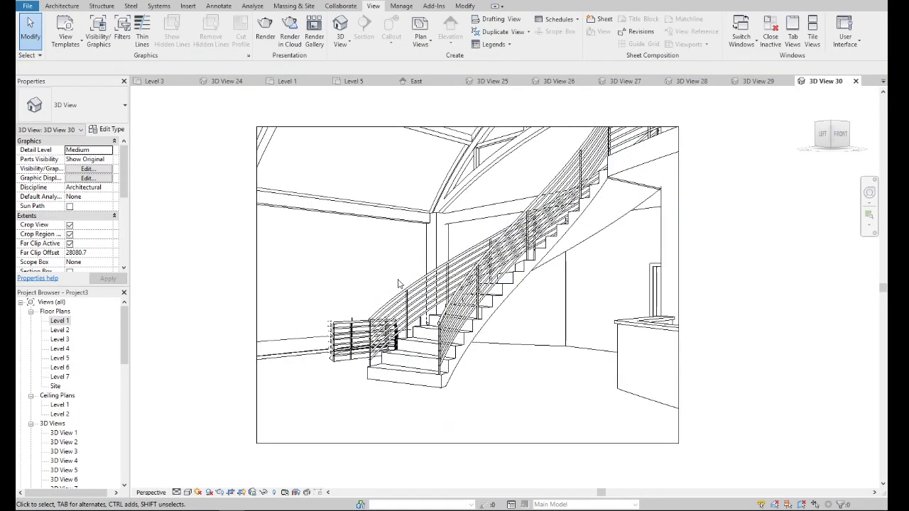
{"action": "double_click", "coordinate": [62, 320]}
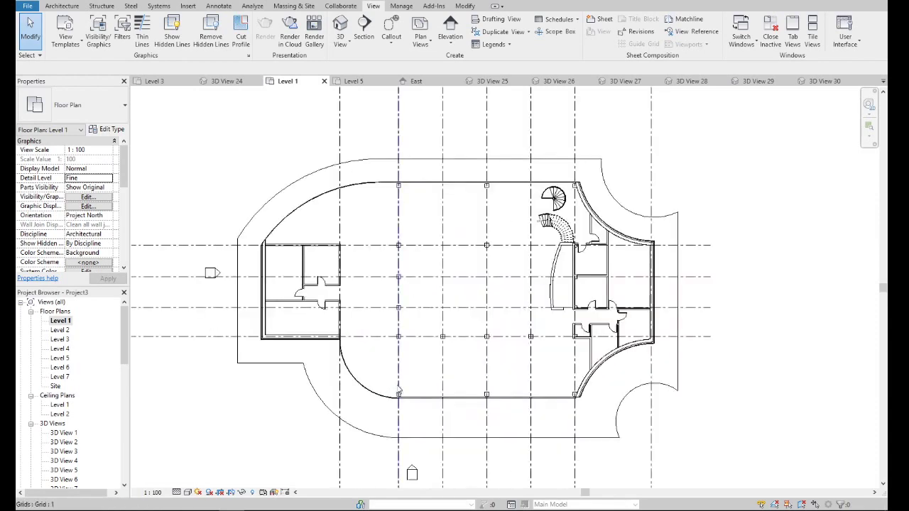
{"action": "scroll", "coordinate": [566, 294], "scroll_direction": "up", "scroll_amount": 3}
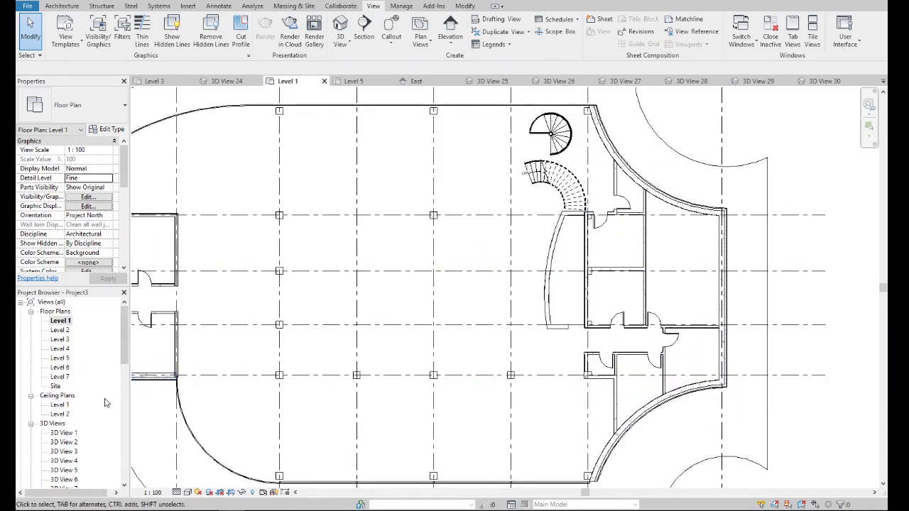
{"action": "scroll", "coordinate": [388, 313], "scroll_direction": "down", "scroll_amount": 2}
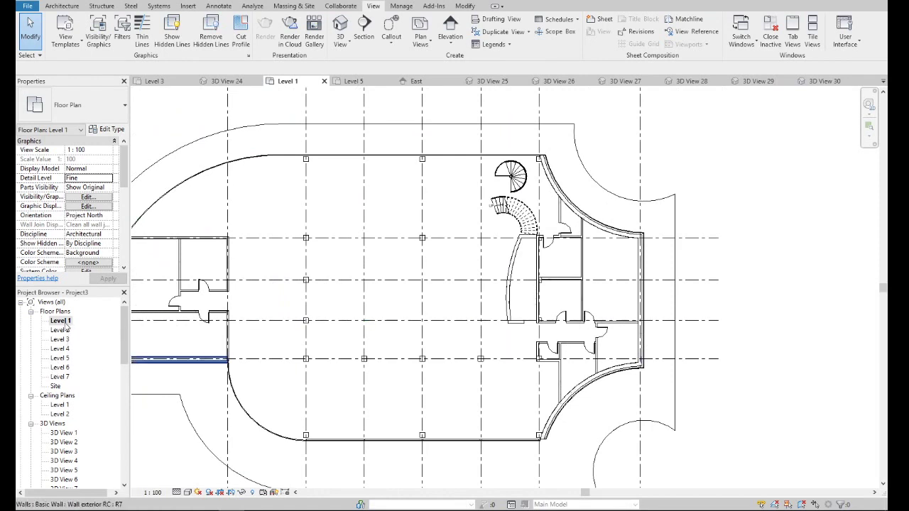
- Open the Level 5 floor plan and check its top wall, then clear the selection
{"action": "double_click", "coordinate": [60, 358]}
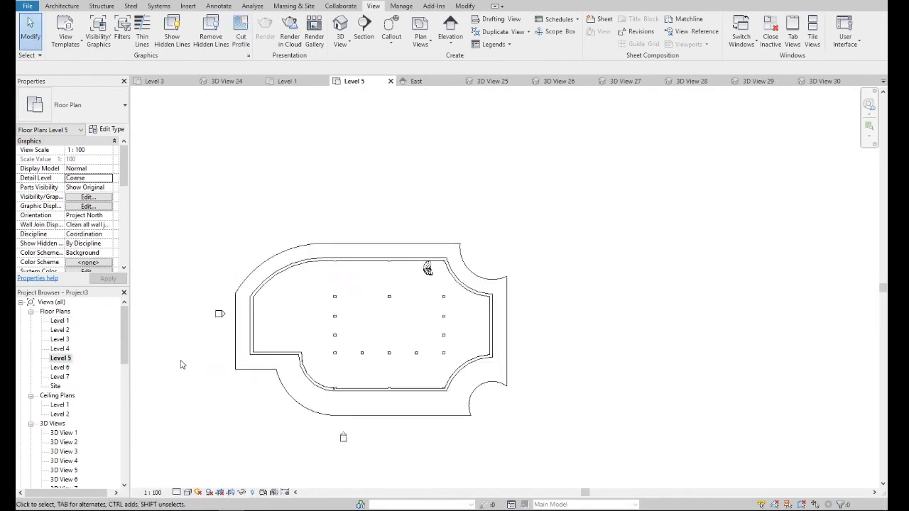
{"action": "scroll", "coordinate": [458, 249], "scroll_direction": "up", "scroll_amount": 2}
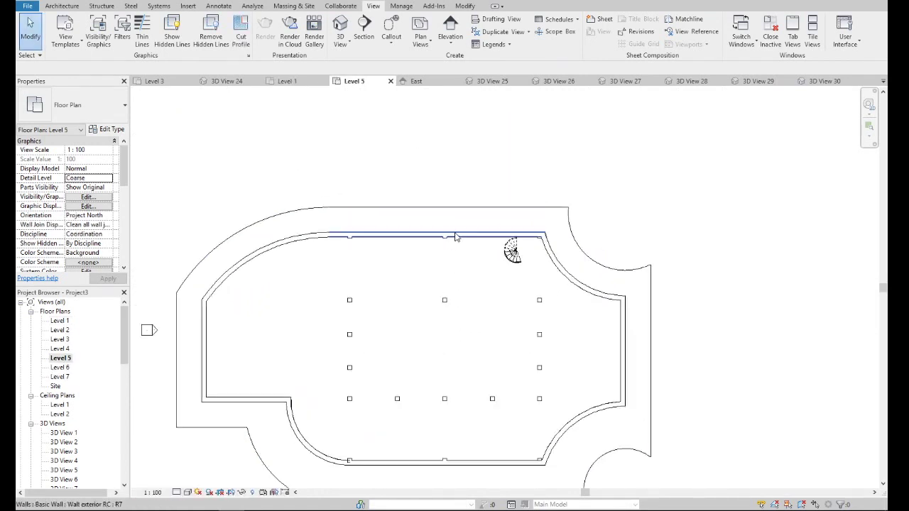
{"action": "left_click", "coordinate": [468, 242]}
{"action": "key", "text": "Escape"}
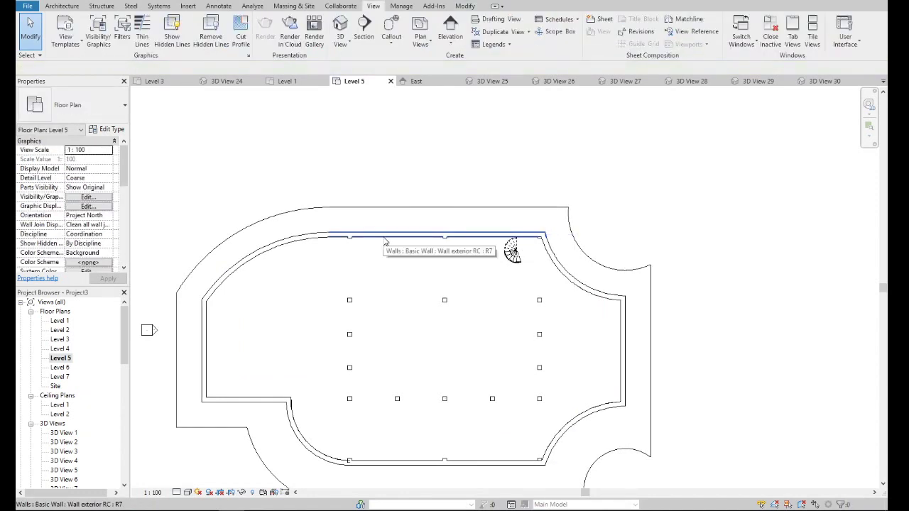
{"action": "scroll", "coordinate": [377, 306], "scroll_direction": "down", "scroll_amount": 1}
{"action": "scroll", "coordinate": [367, 366], "scroll_direction": "down", "scroll_amount": 1}
{"action": "scroll", "coordinate": [78, 426], "scroll_direction": "down", "scroll_amount": 4}
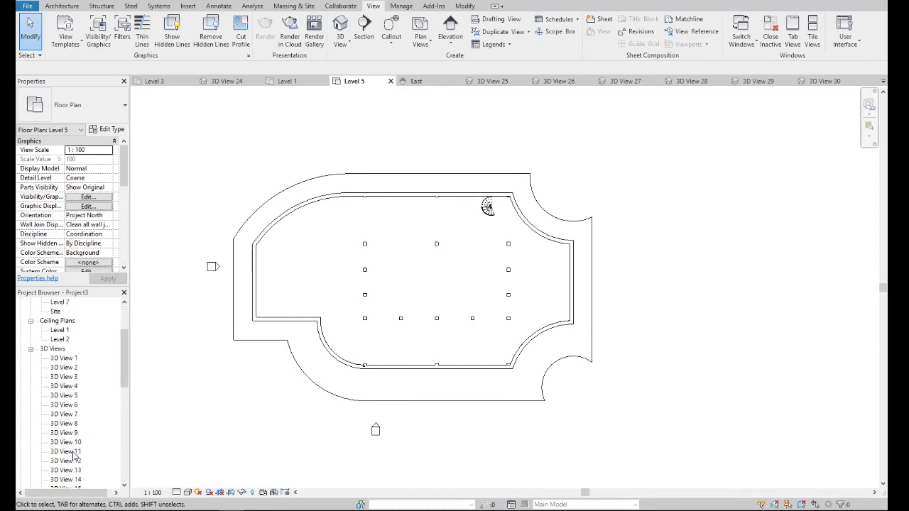
{"action": "scroll", "coordinate": [77, 440], "scroll_direction": "down", "scroll_amount": 4}
{"action": "scroll", "coordinate": [76, 453], "scroll_direction": "down", "scroll_amount": 3}
- Open the default {3D} view and turn it to an angled corner view with the ViewCube
{"action": "double_click", "coordinate": [57, 405]}
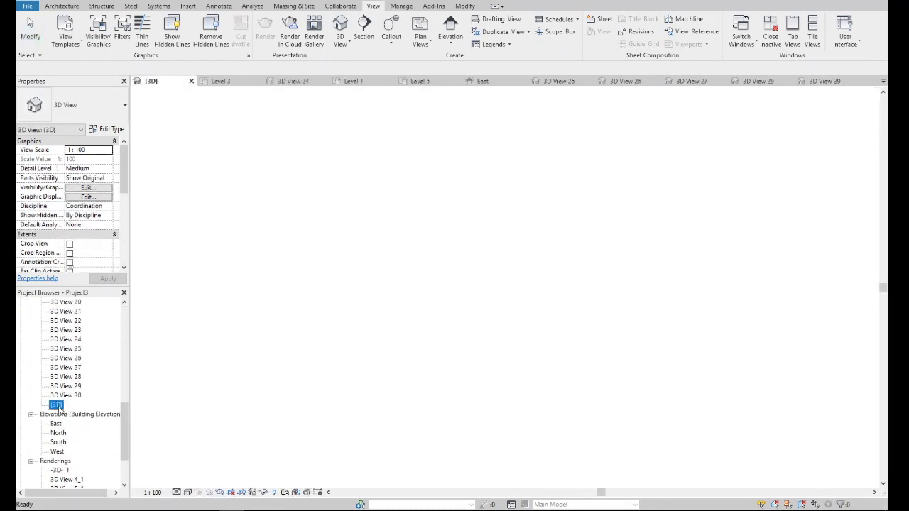
{"action": "scroll", "coordinate": [201, 397], "scroll_direction": "down", "scroll_amount": 3}
{"action": "scroll", "coordinate": [206, 397], "scroll_direction": "down", "scroll_amount": 1}
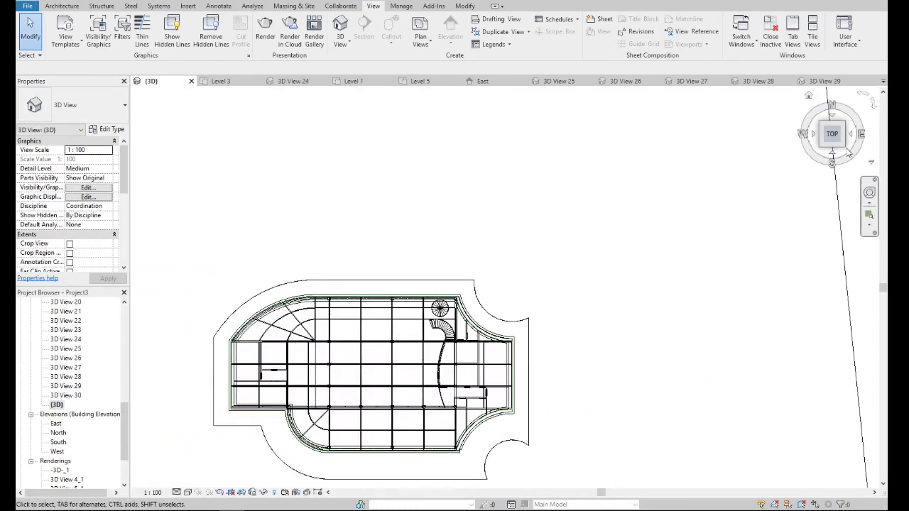
{"action": "left_click", "coordinate": [822, 144]}
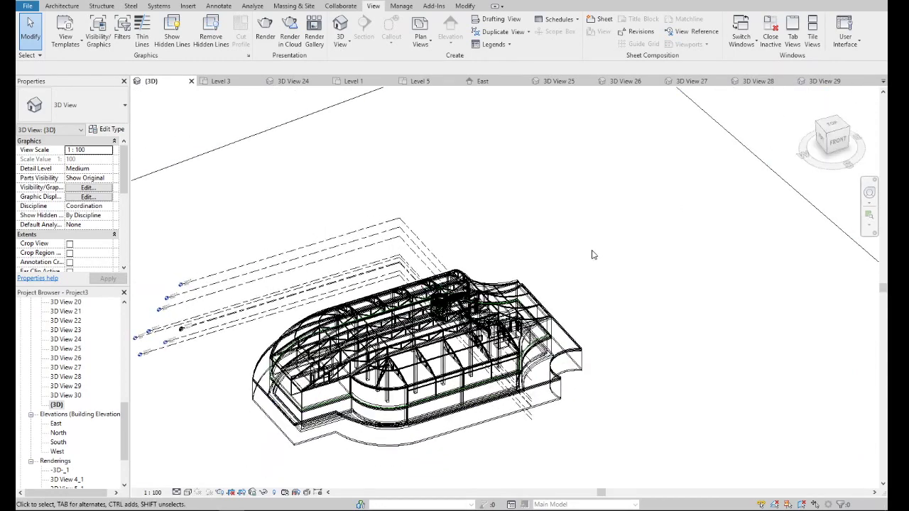
{"action": "scroll", "coordinate": [450, 436], "scroll_direction": "up", "scroll_amount": 2}
{"action": "scroll", "coordinate": [450, 440], "scroll_direction": "up", "scroll_amount": 1}
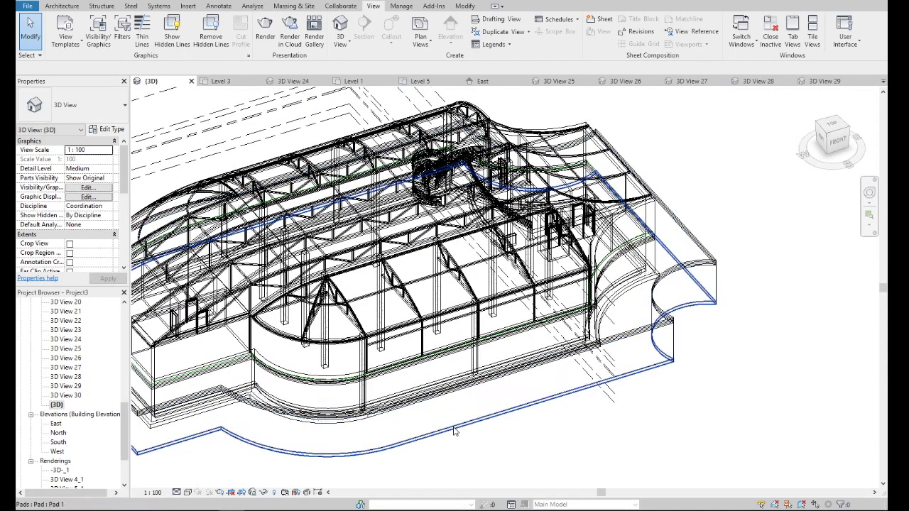
- Switch the visual style to Hidden Line and open the Terrace floor's boundary sketch
{"action": "left_click", "coordinate": [187, 492]}
{"action": "left_click", "coordinate": [213, 442]}
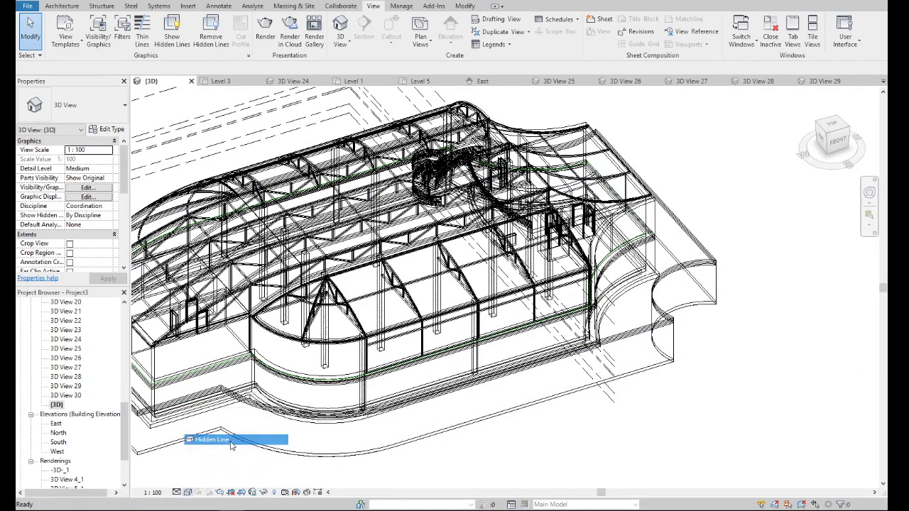
{"action": "scroll", "coordinate": [465, 364], "scroll_direction": "down", "scroll_amount": 2}
{"action": "scroll", "coordinate": [465, 364], "scroll_direction": "down", "scroll_amount": 2}
{"action": "scroll", "coordinate": [443, 370], "scroll_direction": "up", "scroll_amount": 2}
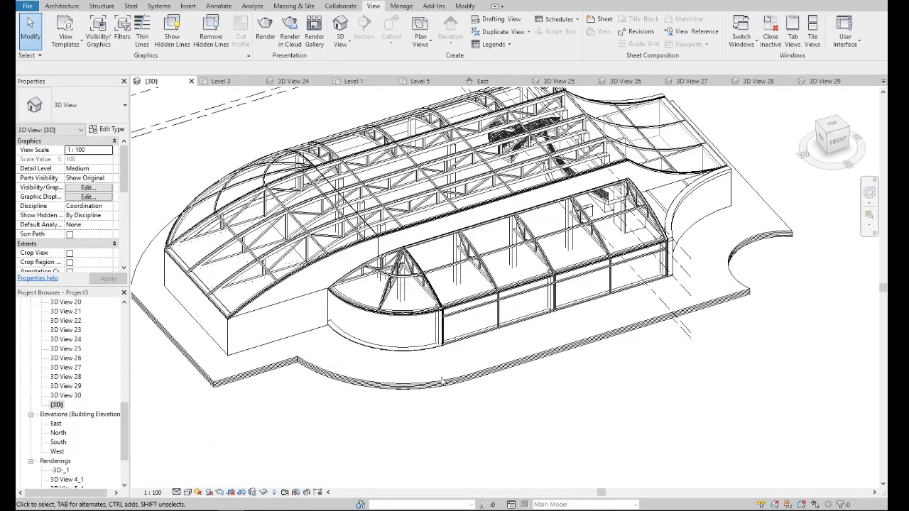
{"action": "scroll", "coordinate": [442, 382], "scroll_direction": "up", "scroll_amount": 3}
{"action": "double_click", "coordinate": [463, 390]}
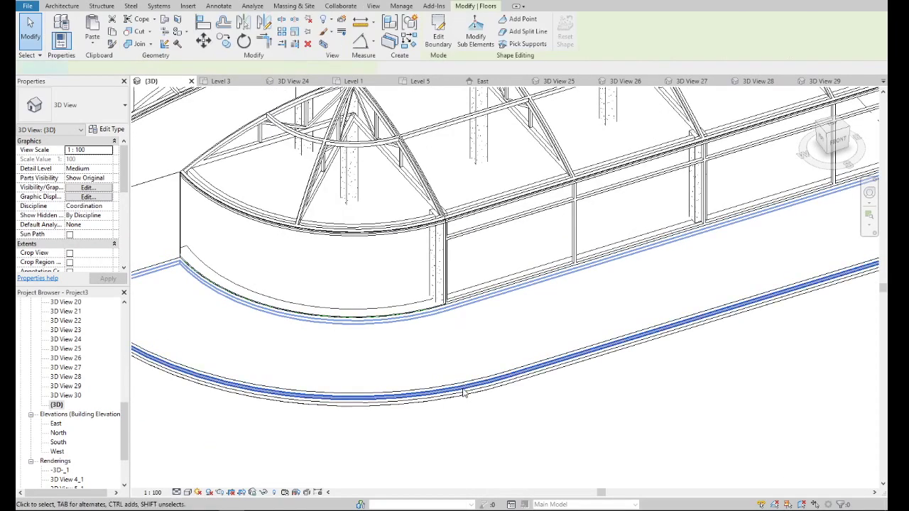
{"action": "scroll", "coordinate": [467, 382], "scroll_direction": "down", "scroll_amount": 3}
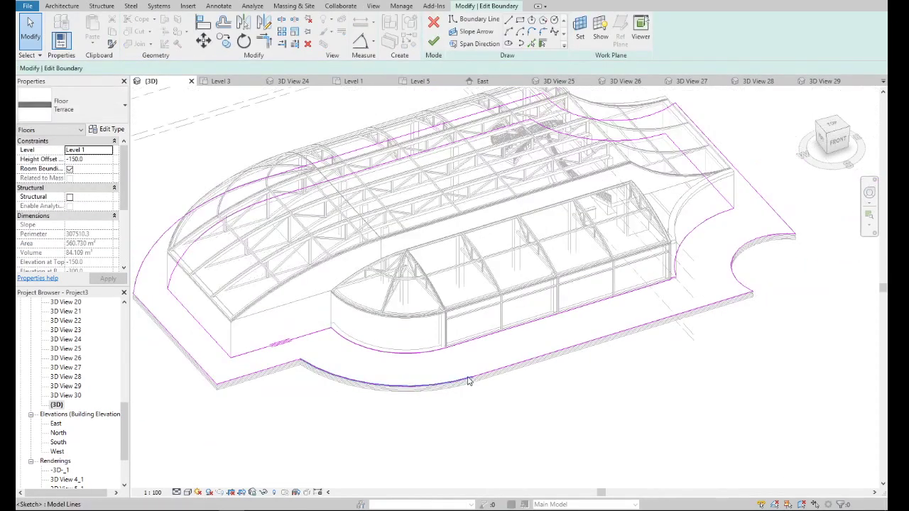
- With Pick Lines, add the curved and straight Terrace floor edges as boundary lines
{"action": "left_click", "coordinate": [531, 45]}
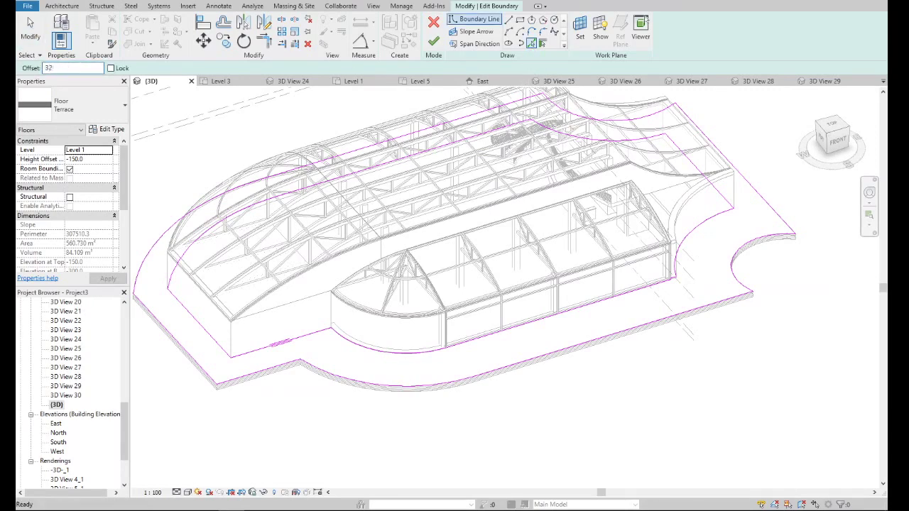
{"action": "type", "text": "0.0"}
{"action": "scroll", "coordinate": [416, 384], "scroll_direction": "up", "scroll_amount": 4}
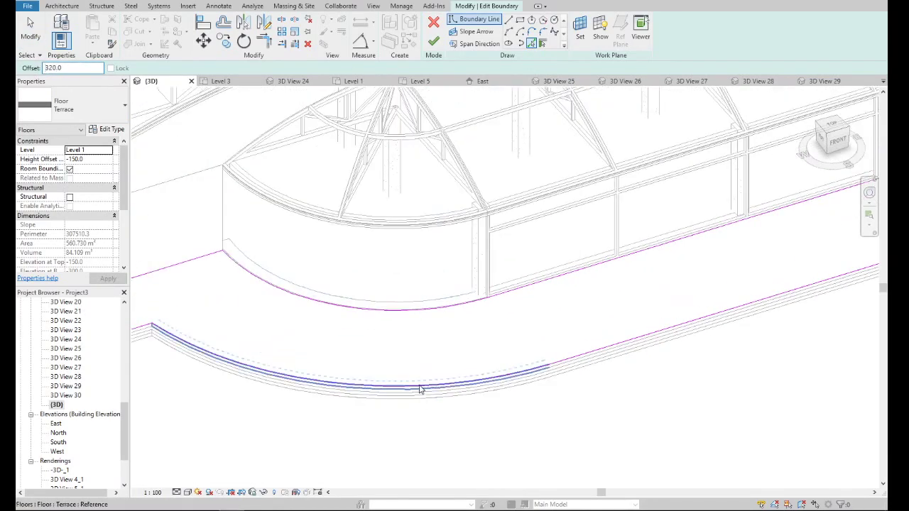
{"action": "left_click", "coordinate": [419, 389]}
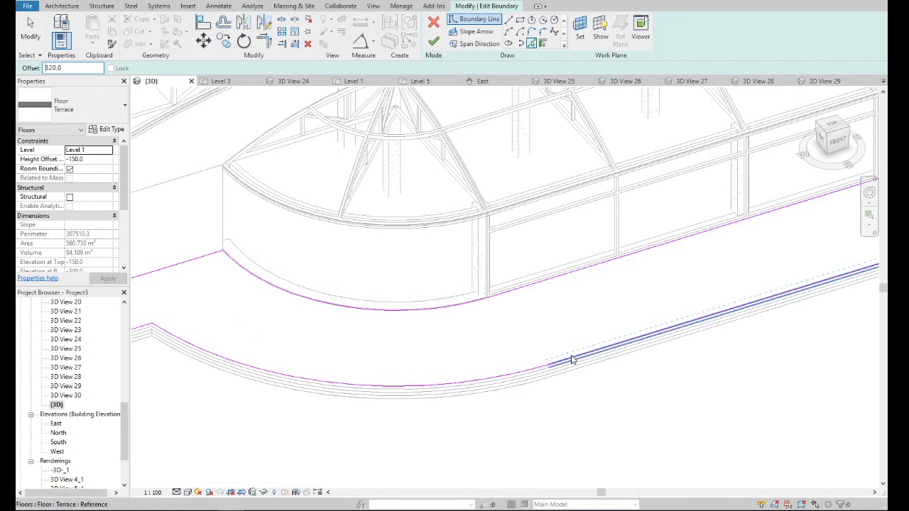
{"action": "scroll", "coordinate": [572, 360], "scroll_direction": "up", "scroll_amount": 2}
{"action": "left_click", "coordinate": [812, 286]}
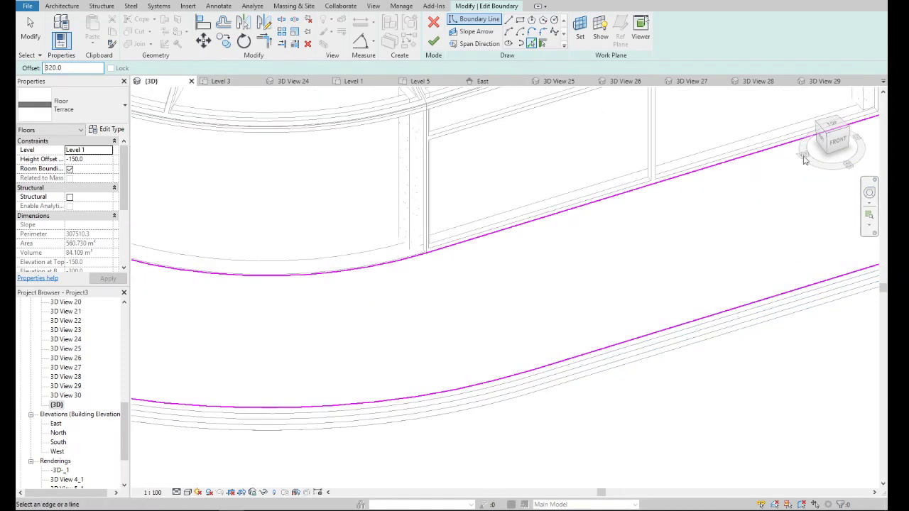
{"action": "left_click", "coordinate": [832, 128]}
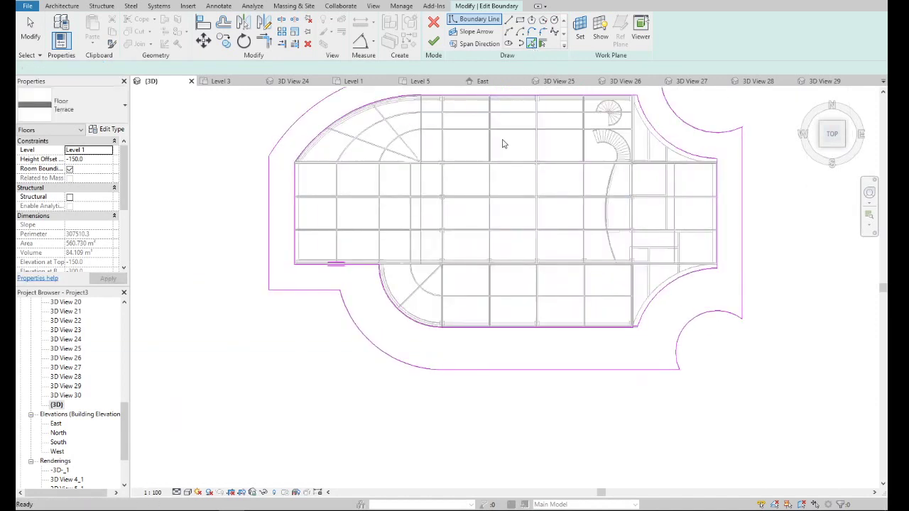
- From the top view, add 320-offset boundary arcs along the lower and upper-left curves, plus the top edge
{"action": "scroll", "coordinate": [457, 355], "scroll_direction": "up", "scroll_amount": 2}
{"action": "scroll", "coordinate": [473, 384], "scroll_direction": "up", "scroll_amount": 2}
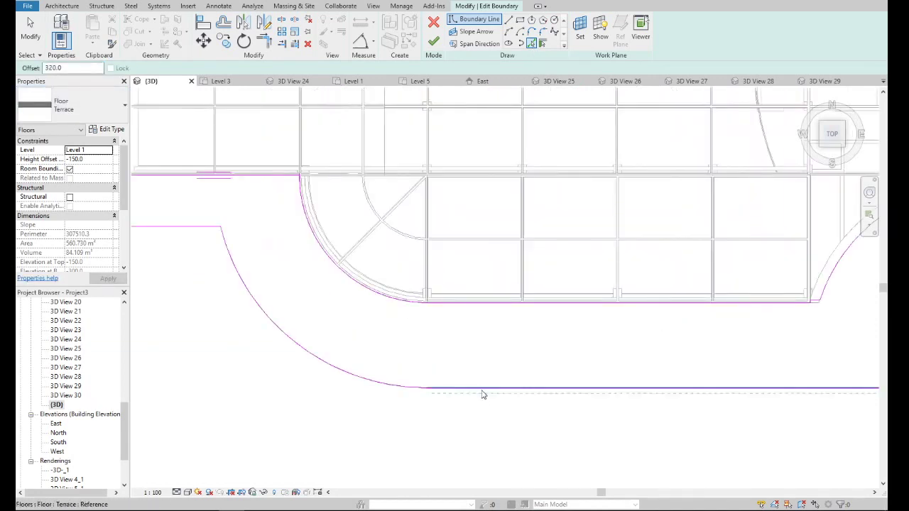
{"action": "left_click", "coordinate": [375, 381]}
{"action": "scroll", "coordinate": [398, 391], "scroll_direction": "down", "scroll_amount": 2}
{"action": "scroll", "coordinate": [412, 381], "scroll_direction": "down", "scroll_amount": 2}
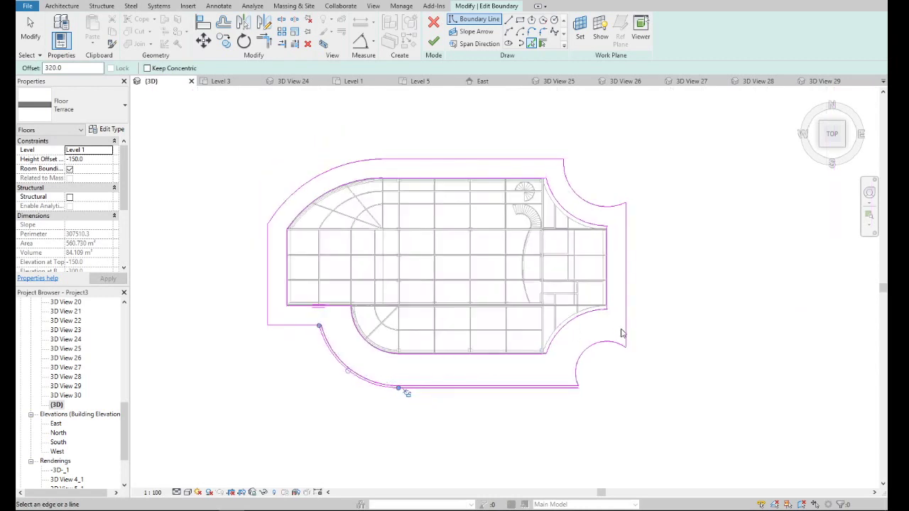
{"action": "scroll", "coordinate": [589, 366], "scroll_direction": "up", "scroll_amount": 2}
{"action": "scroll", "coordinate": [589, 365], "scroll_direction": "down", "scroll_amount": 3}
{"action": "scroll", "coordinate": [354, 345], "scroll_direction": "up", "scroll_amount": 3}
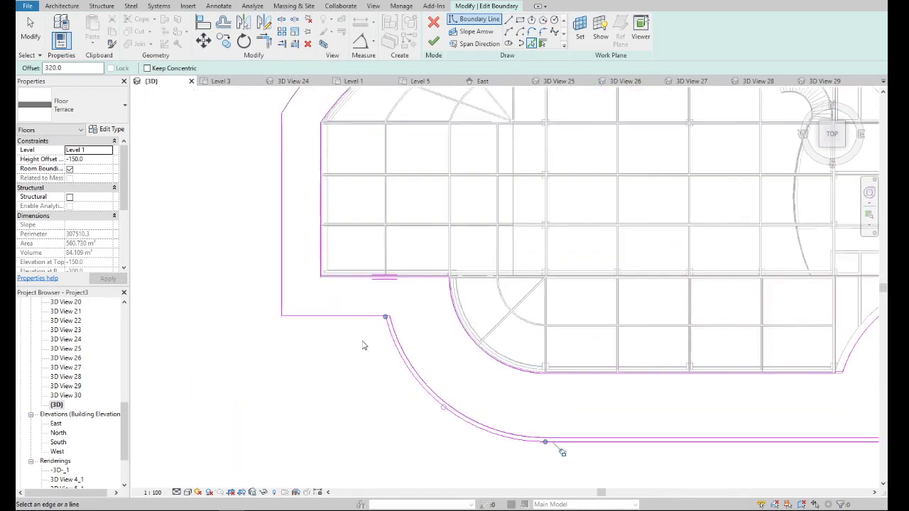
{"action": "scroll", "coordinate": [370, 346], "scroll_direction": "down", "scroll_amount": 3}
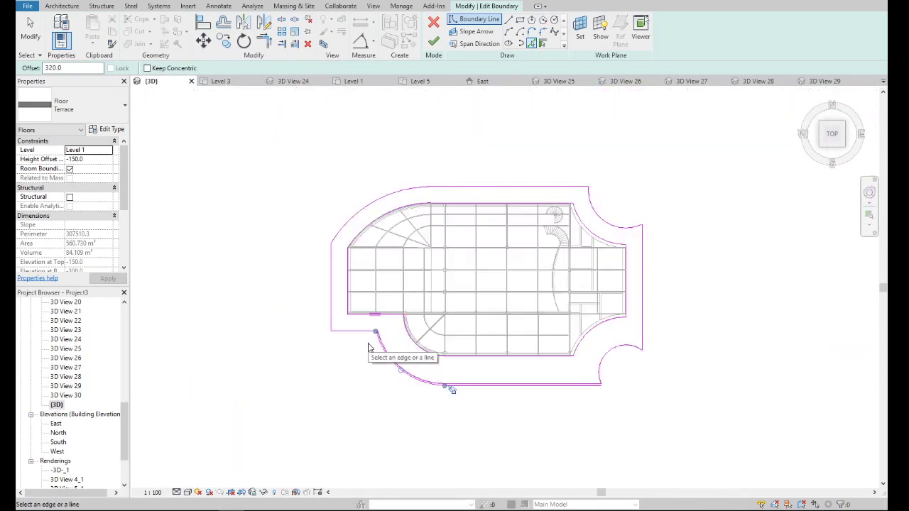
{"action": "left_click", "coordinate": [376, 204]}
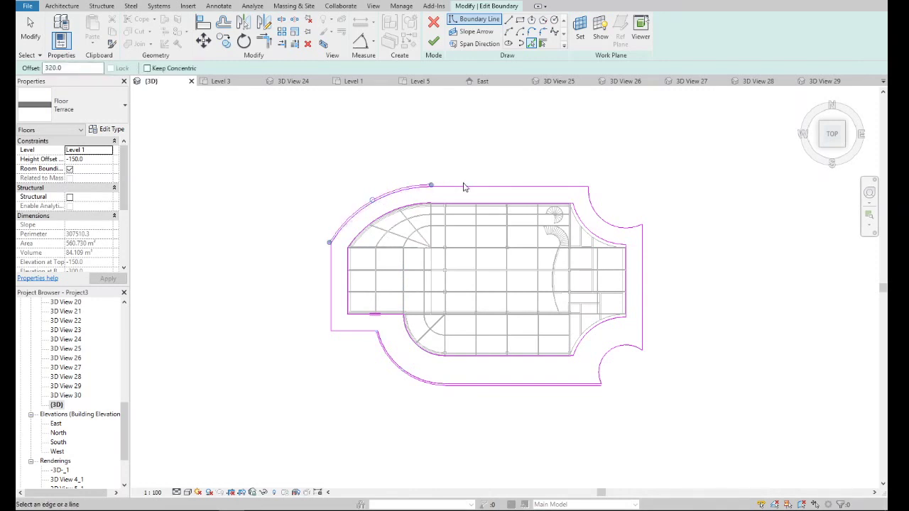
{"action": "left_click", "coordinate": [461, 189]}
{"action": "scroll", "coordinate": [476, 189], "scroll_direction": "up", "scroll_amount": 3}
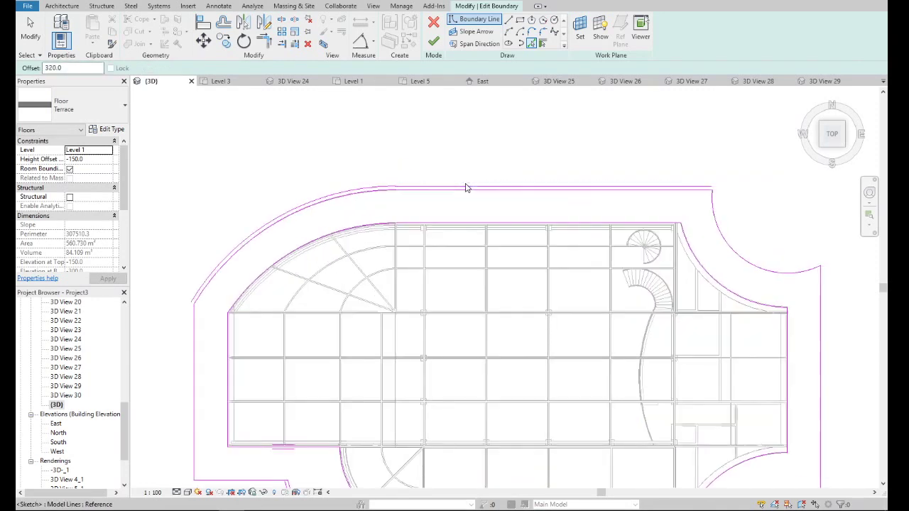
{"action": "key", "text": "Escape"}
{"action": "scroll", "coordinate": [462, 181], "scroll_direction": "down", "scroll_amount": 2}
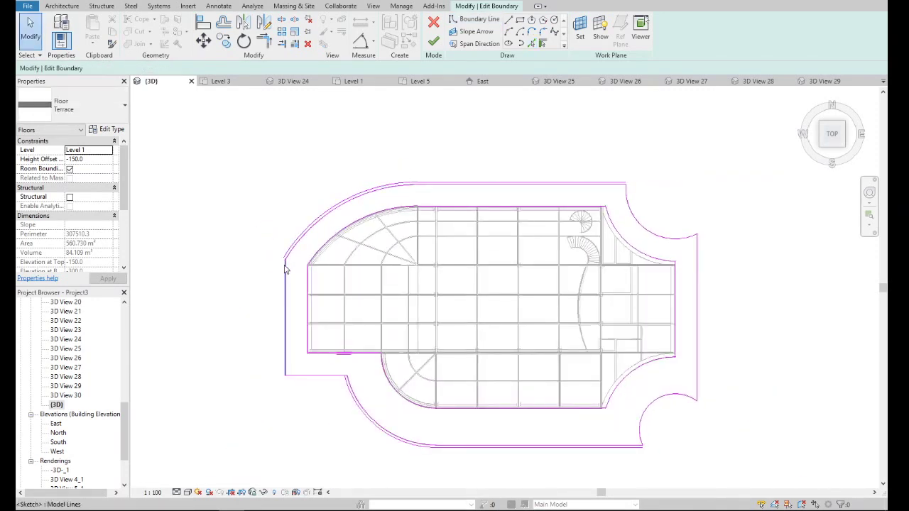
{"action": "scroll", "coordinate": [297, 250], "scroll_direction": "up", "scroll_amount": 2}
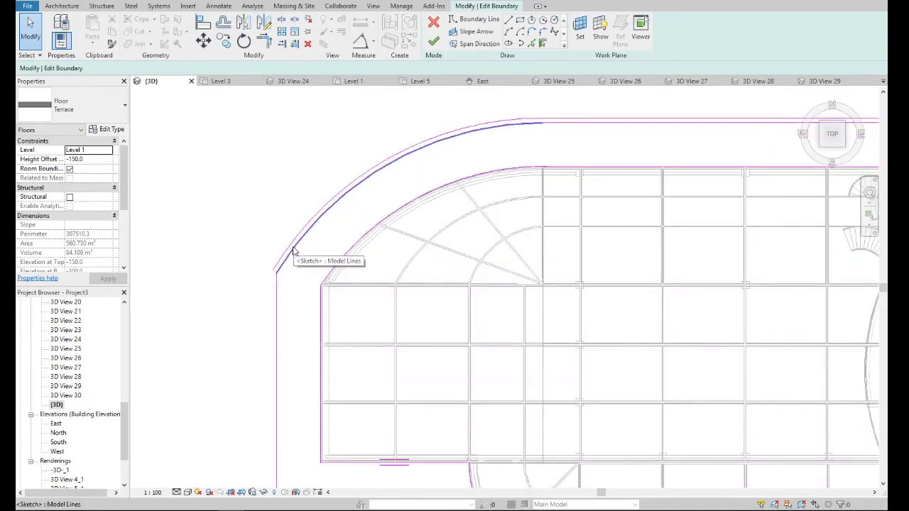
{"action": "scroll", "coordinate": [291, 260], "scroll_direction": "down", "scroll_amount": 3}
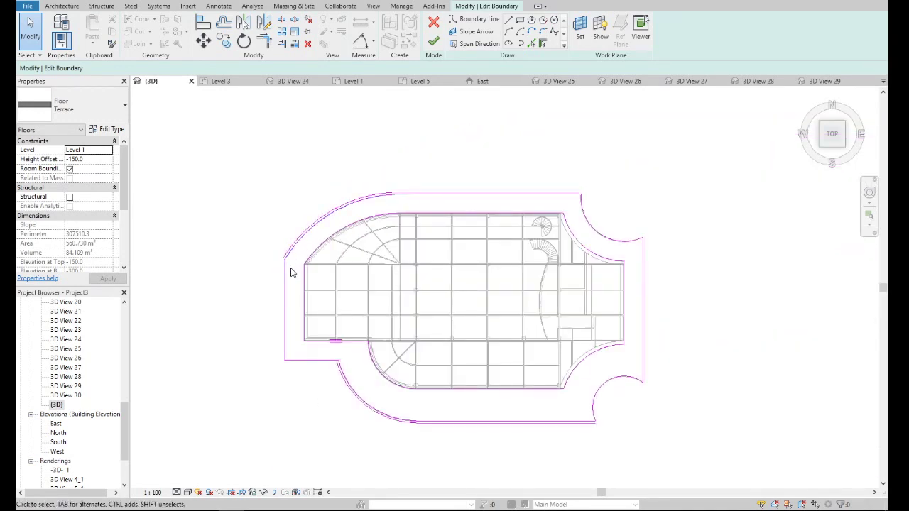
- Start a straight boundary line at the arc's end, then cancel it
{"action": "left_click", "coordinate": [509, 19]}
{"action": "scroll", "coordinate": [278, 254], "scroll_direction": "up", "scroll_amount": 3}
{"action": "scroll", "coordinate": [281, 266], "scroll_direction": "up", "scroll_amount": 2}
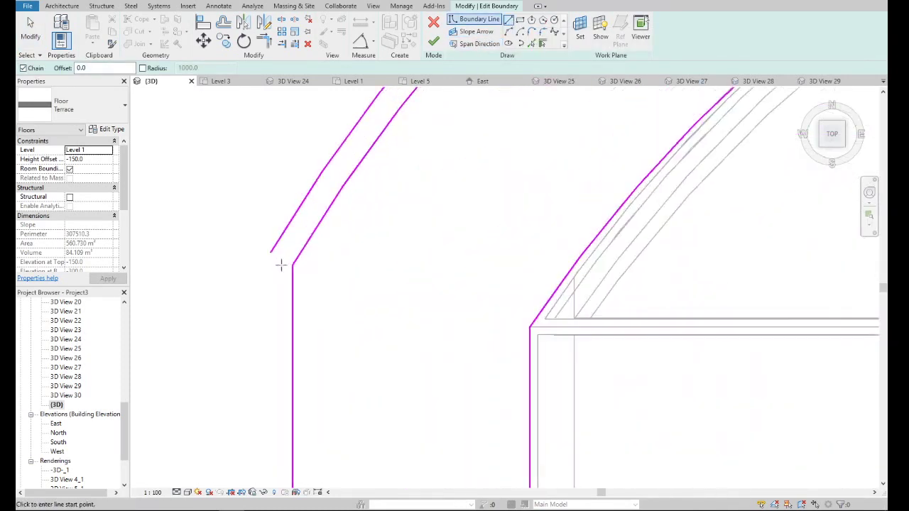
{"action": "left_click", "coordinate": [271, 251]}
{"action": "scroll", "coordinate": [284, 257], "scroll_direction": "down", "scroll_amount": 3}
{"action": "key", "text": "Escape"}
{"action": "key", "text": "Escape"}
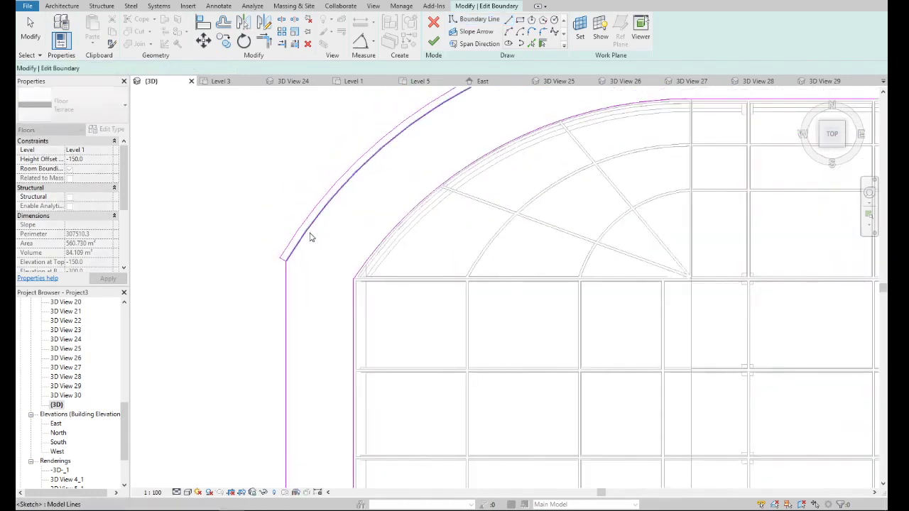
{"action": "key", "text": "Escape"}
{"action": "scroll", "coordinate": [473, 197], "scroll_direction": "down", "scroll_amount": 5}
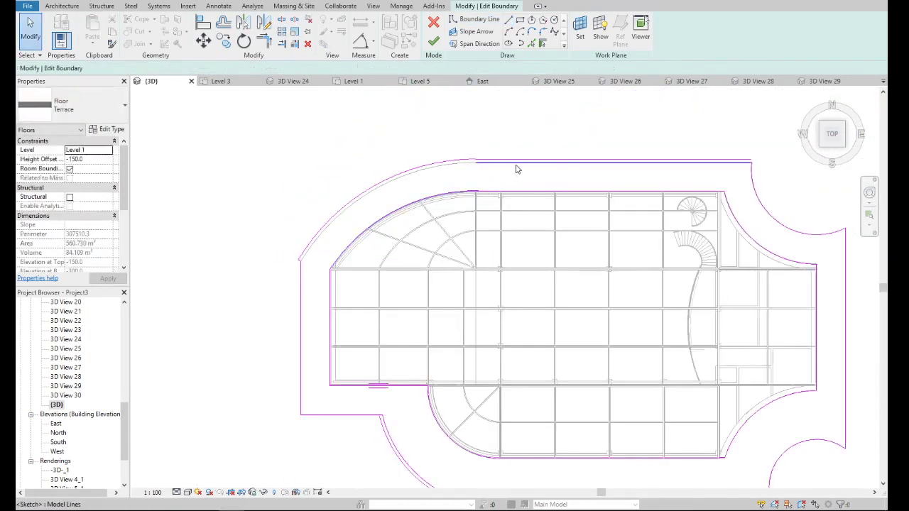
{"action": "scroll", "coordinate": [421, 108], "scroll_direction": "down", "scroll_amount": 1}
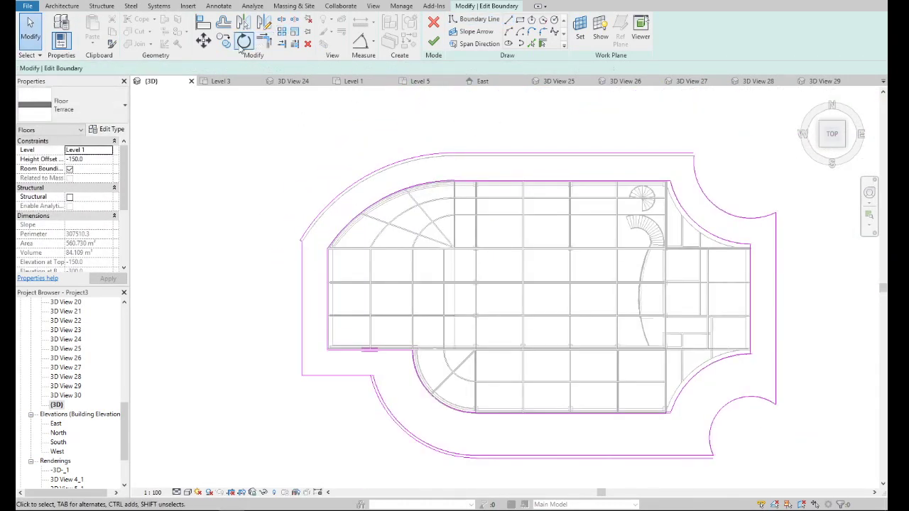
- Trim the lower-right arc and the bottom boundary line so they meet at a corner
{"action": "left_click", "coordinate": [263, 40]}
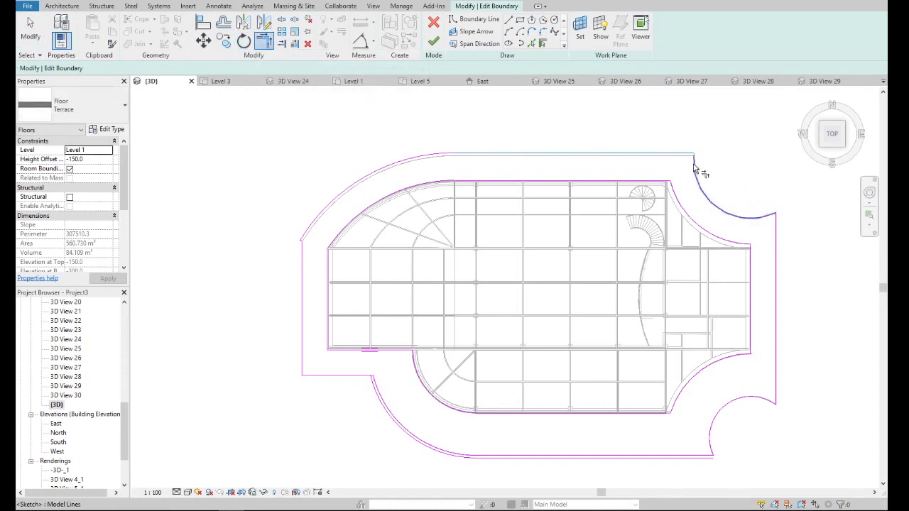
{"action": "scroll", "coordinate": [547, 203], "scroll_direction": "down", "scroll_amount": 1}
{"action": "scroll", "coordinate": [544, 289], "scroll_direction": "down", "scroll_amount": 3}
{"action": "scroll", "coordinate": [608, 289], "scroll_direction": "up", "scroll_amount": 4}
{"action": "scroll", "coordinate": [622, 299], "scroll_direction": "up", "scroll_amount": 2}
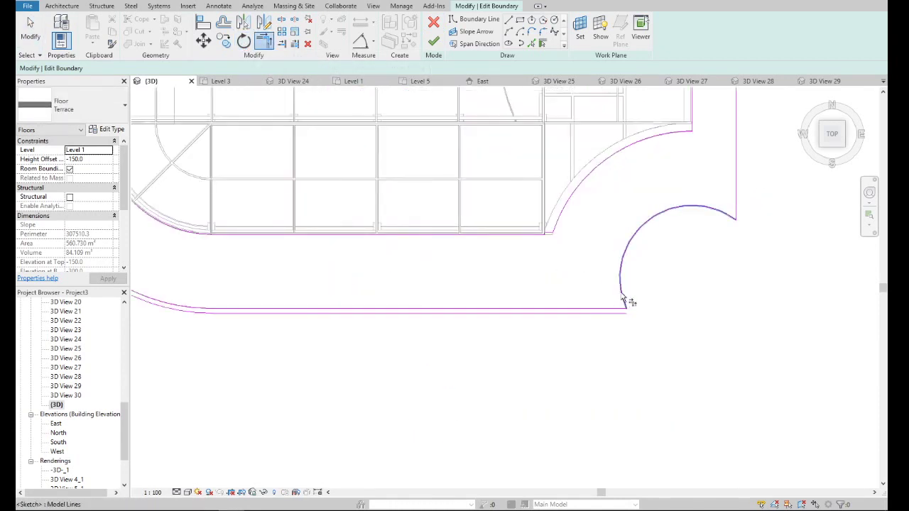
{"action": "left_click", "coordinate": [622, 298]}
{"action": "scroll", "coordinate": [497, 284], "scroll_direction": "down", "scroll_amount": 3}
{"action": "scroll", "coordinate": [359, 253], "scroll_direction": "up", "scroll_amount": 4}
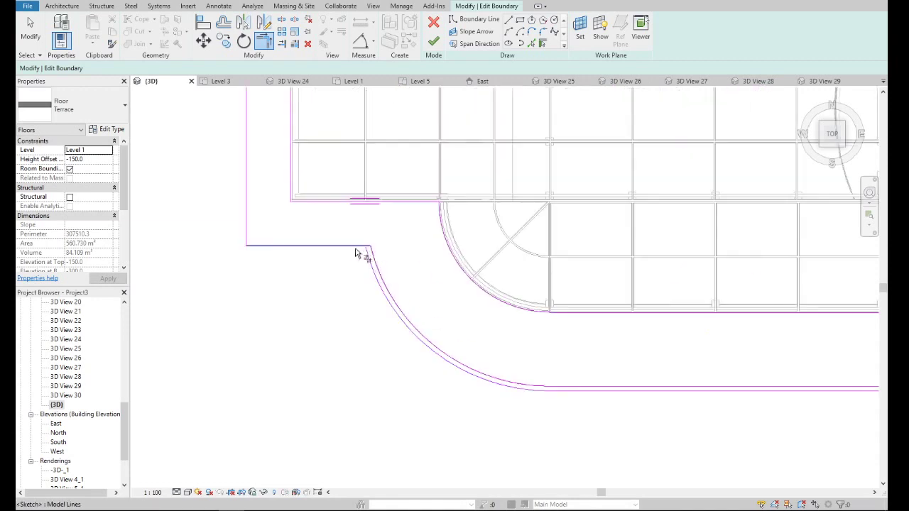
{"action": "key", "text": "Escape"}
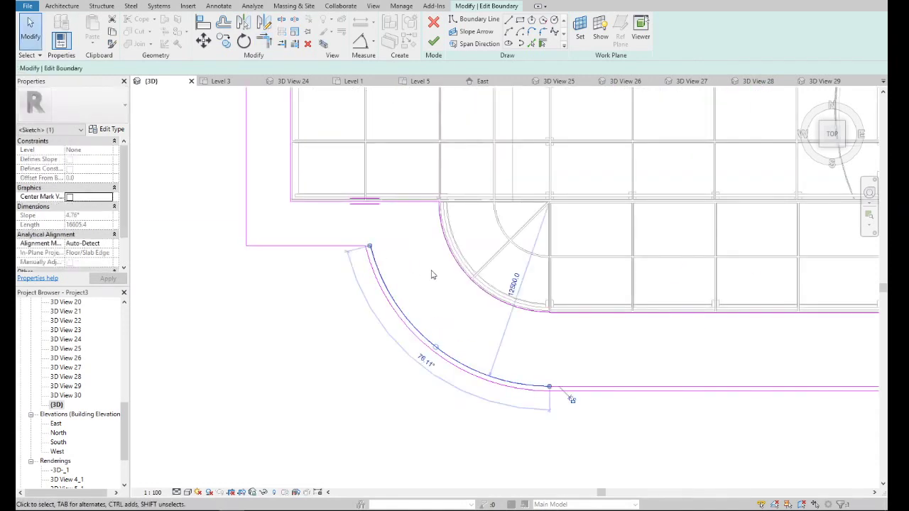
{"action": "key", "text": "Escape"}
{"action": "scroll", "coordinate": [376, 340], "scroll_direction": "down", "scroll_amount": 3}
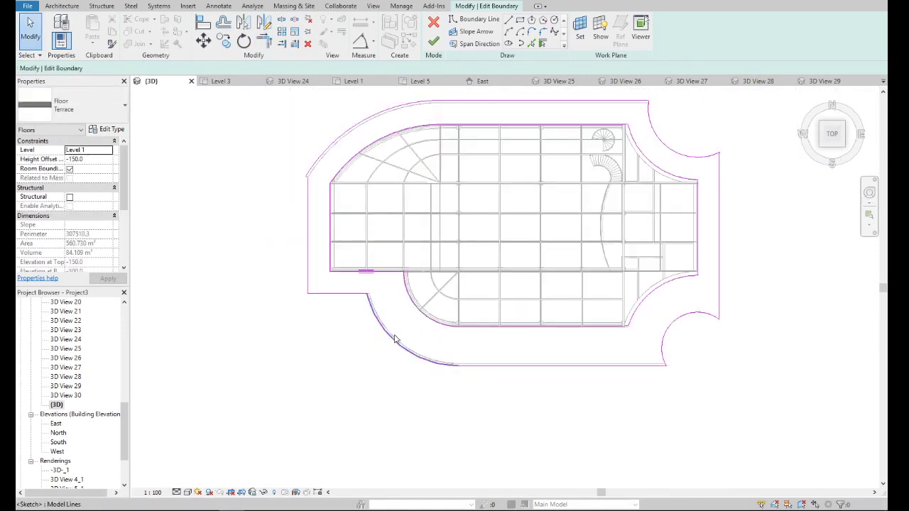
- Finish the Terrace sketch, answer the wall-attachment prompt, and orbit to check the 591.153 m² slab
{"action": "left_click", "coordinate": [439, 45]}
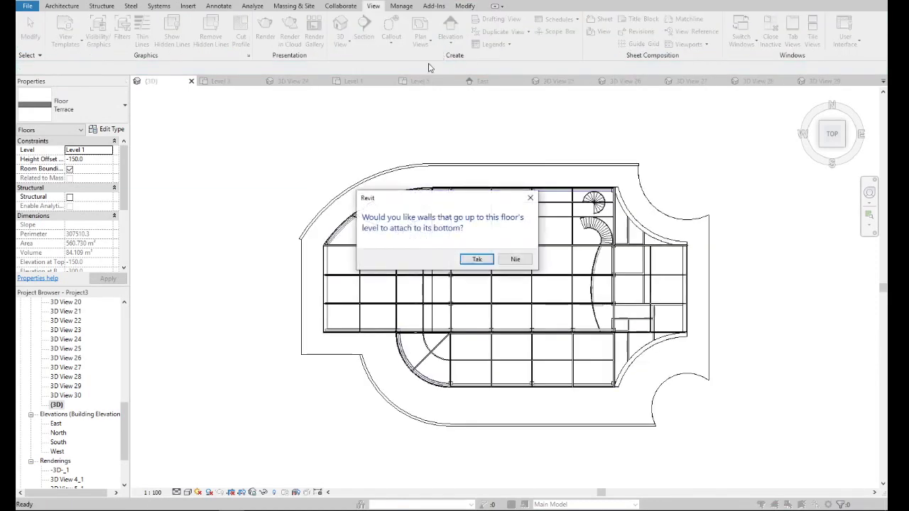
{"action": "left_click", "coordinate": [476, 259]}
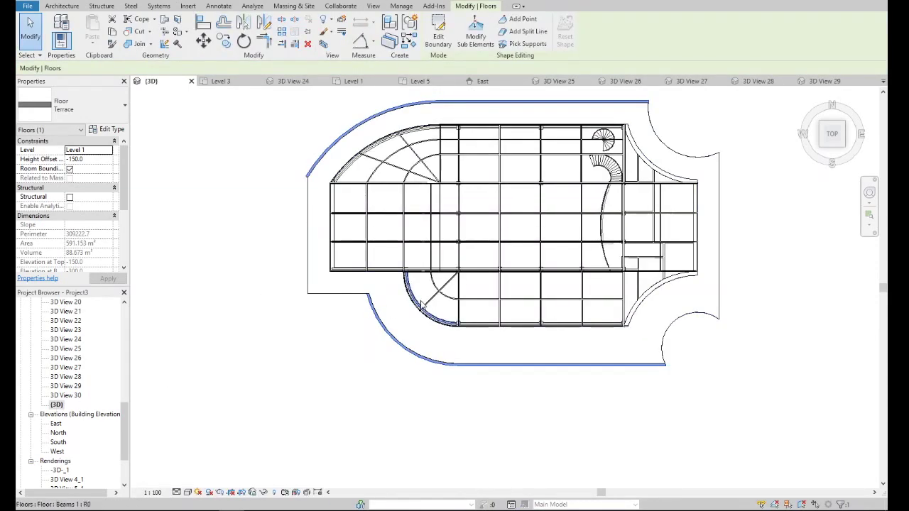
{"action": "left_click", "coordinate": [845, 122]}
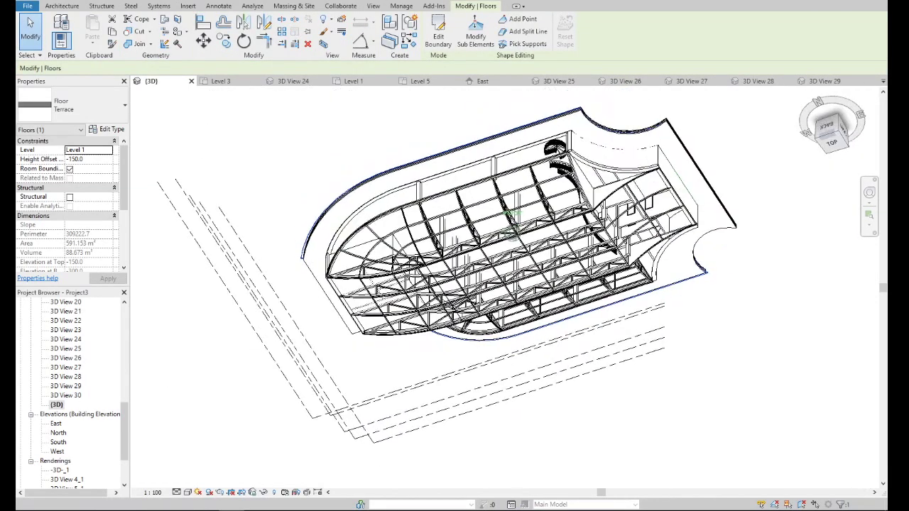
{"action": "mouse_move", "coordinate": [832, 146]}
{"action": "left_mouse_down"}
{"action": "mouse_move", "coordinate": [816, 107]}
{"action": "mouse_move", "coordinate": [832, 145]}
{"action": "left_mouse_up"}
{"action": "key", "text": "Escape"}
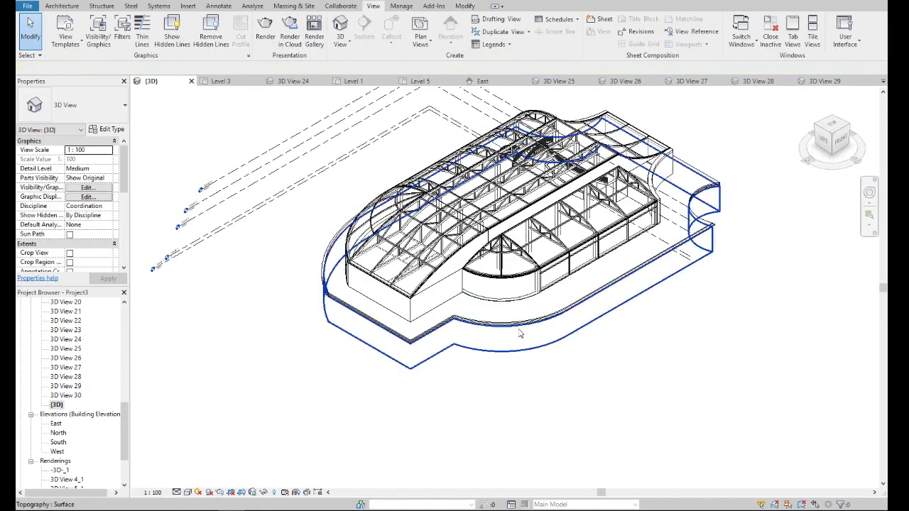
{"action": "scroll", "coordinate": [520, 333], "scroll_direction": "up", "scroll_amount": 4}
{"action": "scroll", "coordinate": [521, 320], "scroll_direction": "up", "scroll_amount": 3}
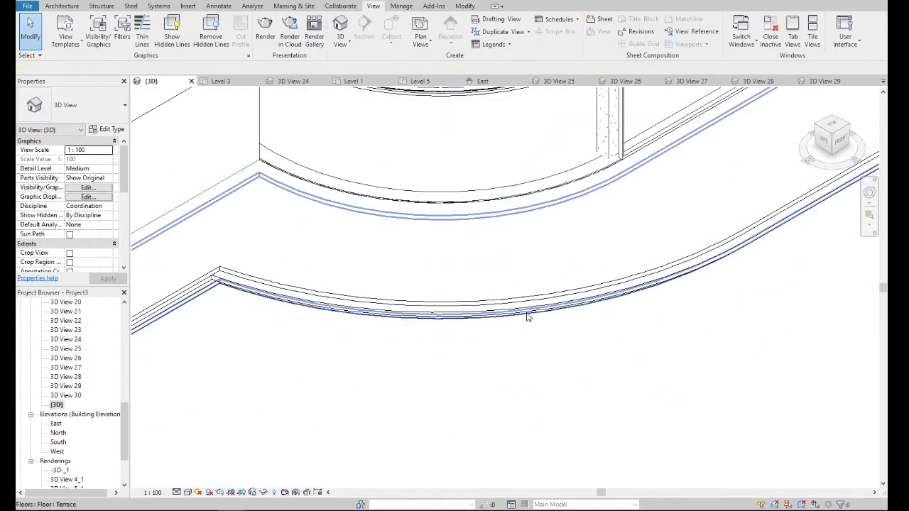
{"action": "left_click", "coordinate": [831, 130]}
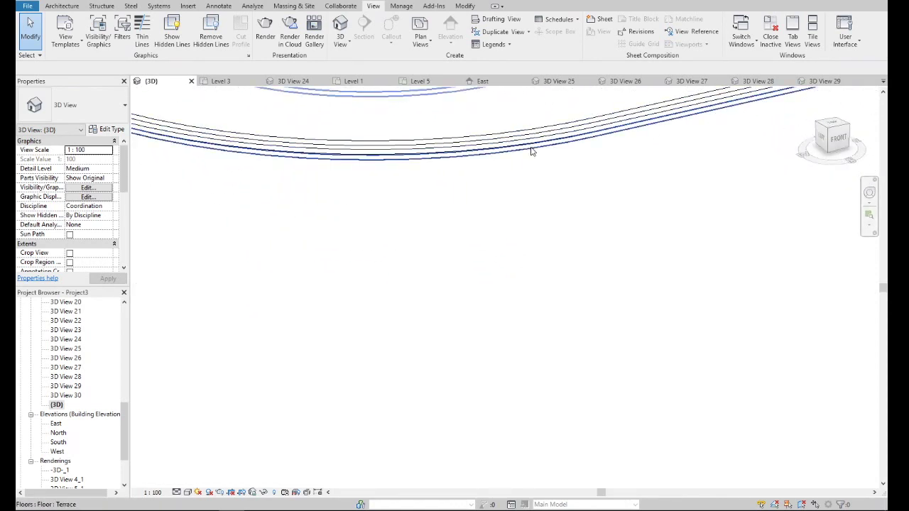
- Reopen the Terrace boundary sketch, review it from the top, and finish it unchanged
{"action": "double_click", "coordinate": [536, 144]}
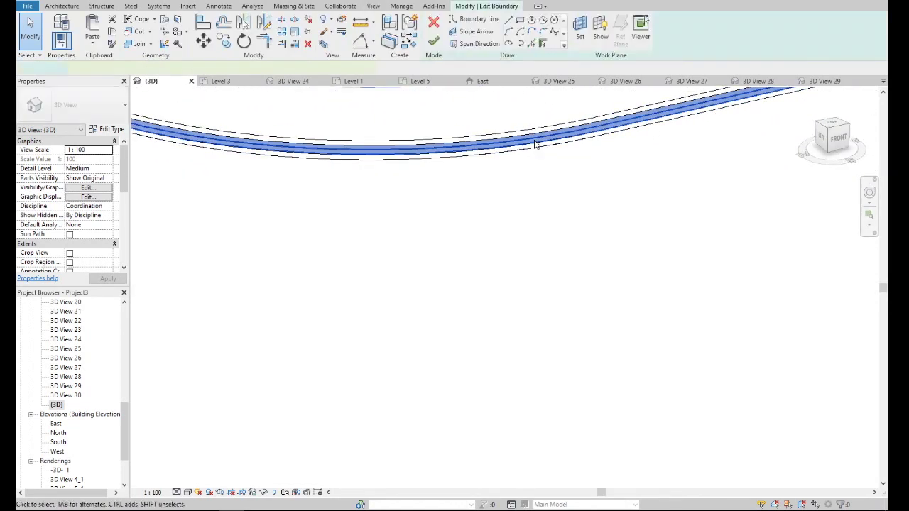
{"action": "scroll", "coordinate": [528, 208], "scroll_direction": "down", "scroll_amount": 3}
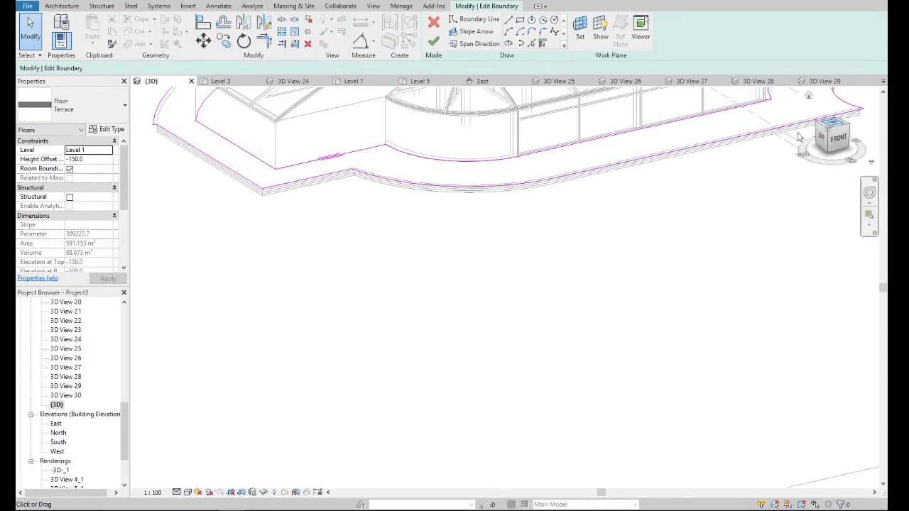
{"action": "left_click", "coordinate": [832, 125]}
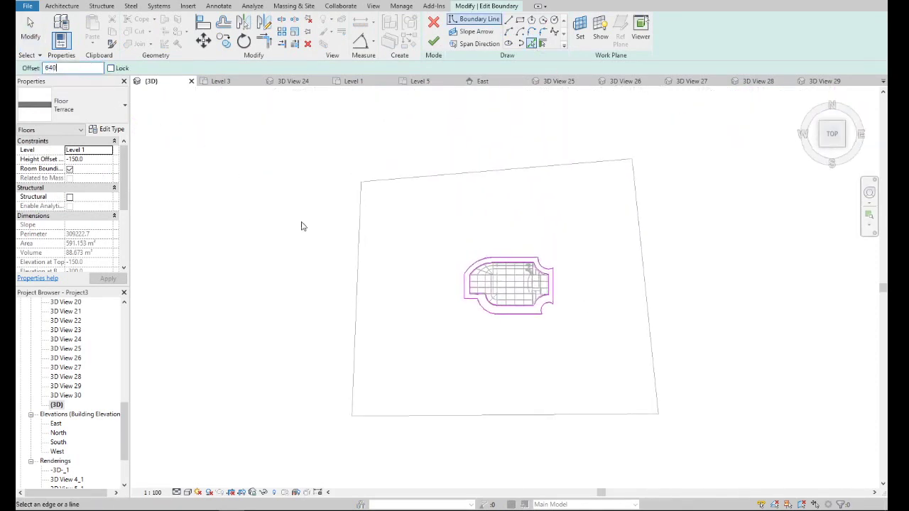
{"action": "scroll", "coordinate": [488, 317], "scroll_direction": "up", "scroll_amount": 5}
{"action": "scroll", "coordinate": [486, 321], "scroll_direction": "up", "scroll_amount": 3}
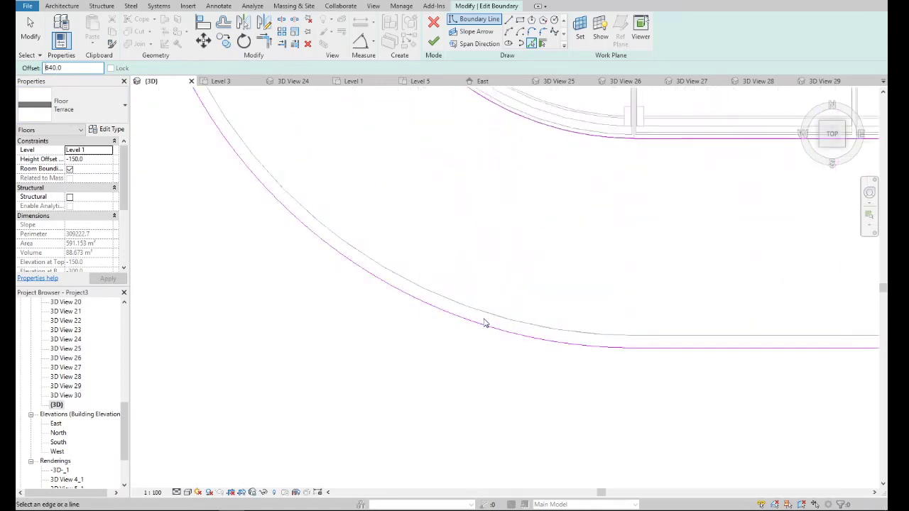
{"action": "scroll", "coordinate": [474, 328], "scroll_direction": "down", "scroll_amount": 3}
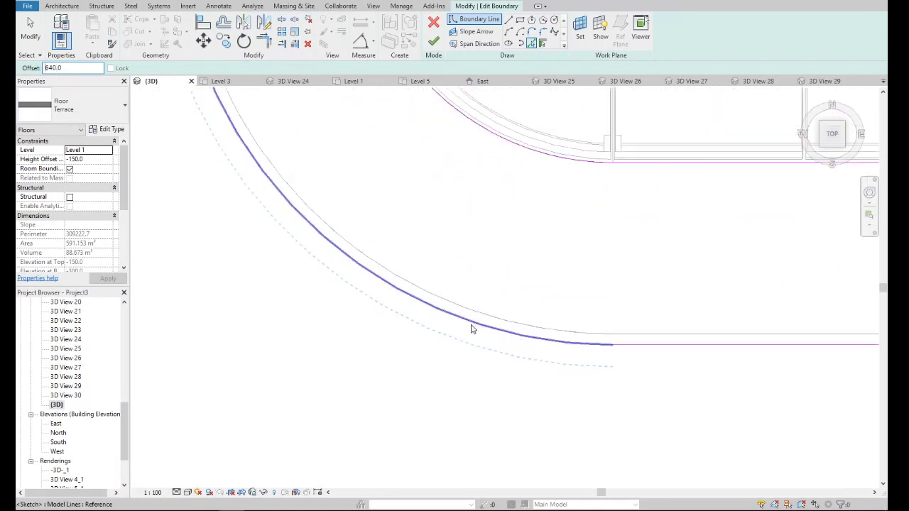
{"action": "scroll", "coordinate": [474, 328], "scroll_direction": "down", "scroll_amount": 2}
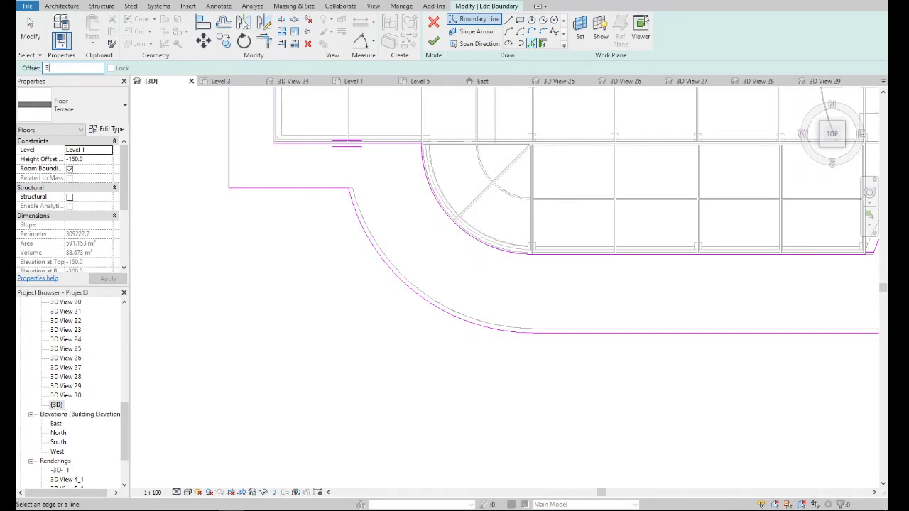
{"action": "left_click", "coordinate": [433, 41]}
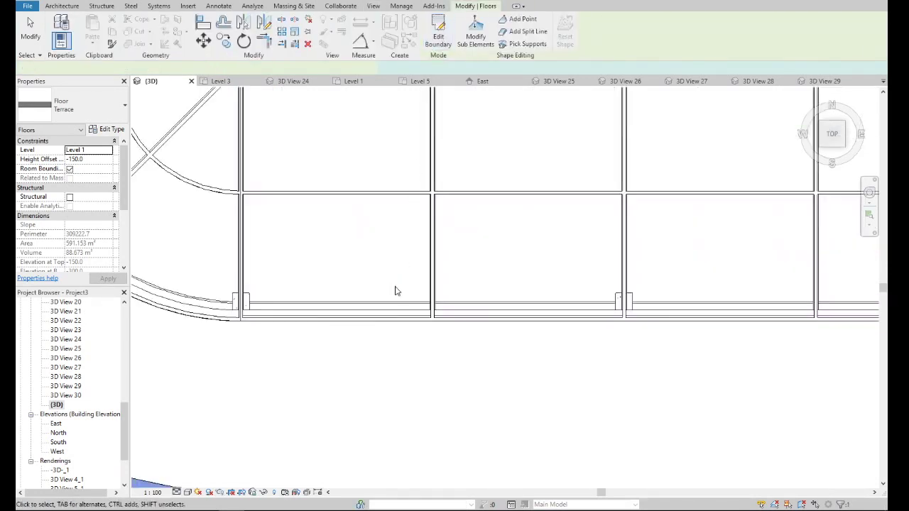
- Reopen the Terrace floor's boundary sketch and view it from directly above
{"action": "scroll", "coordinate": [393, 290], "scroll_direction": "down", "scroll_amount": 5}
{"action": "left_click", "coordinate": [832, 151]}
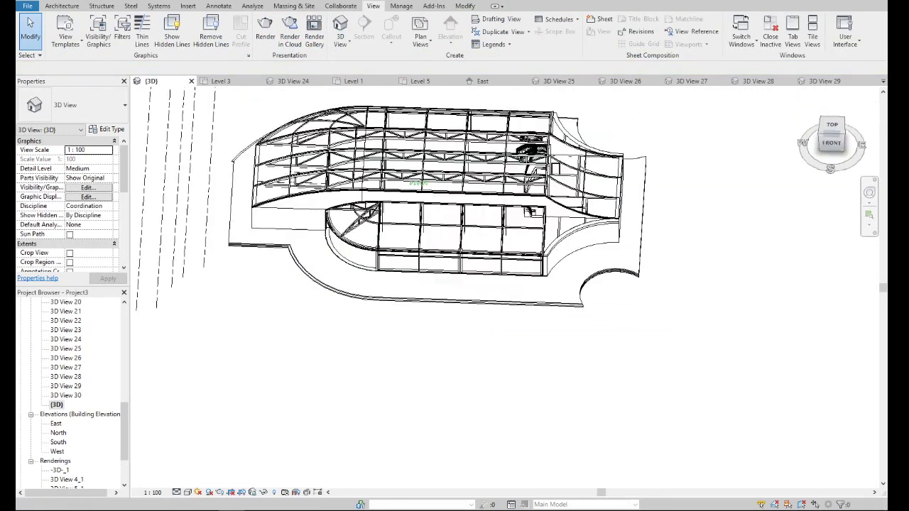
{"action": "scroll", "coordinate": [228, 211], "scroll_direction": "up", "scroll_amount": 3}
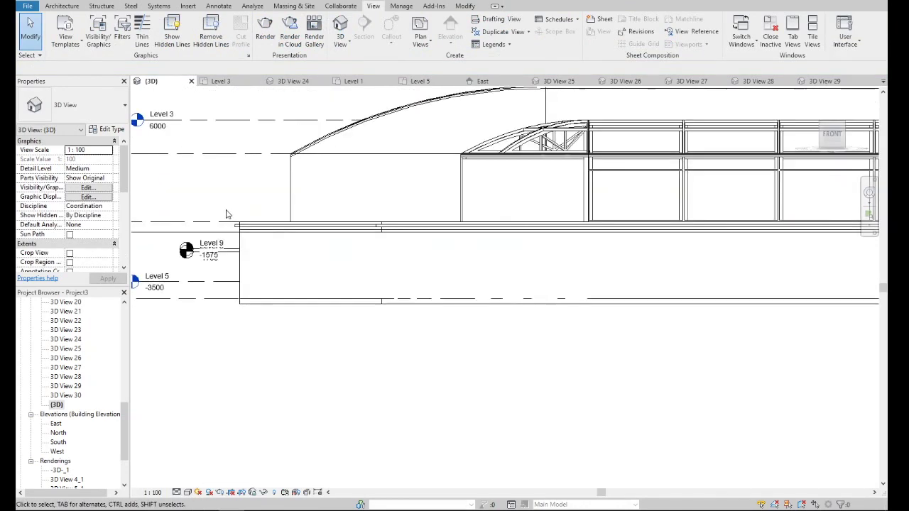
{"action": "scroll", "coordinate": [257, 242], "scroll_direction": "up", "scroll_amount": 4}
{"action": "double_click", "coordinate": [296, 290]}
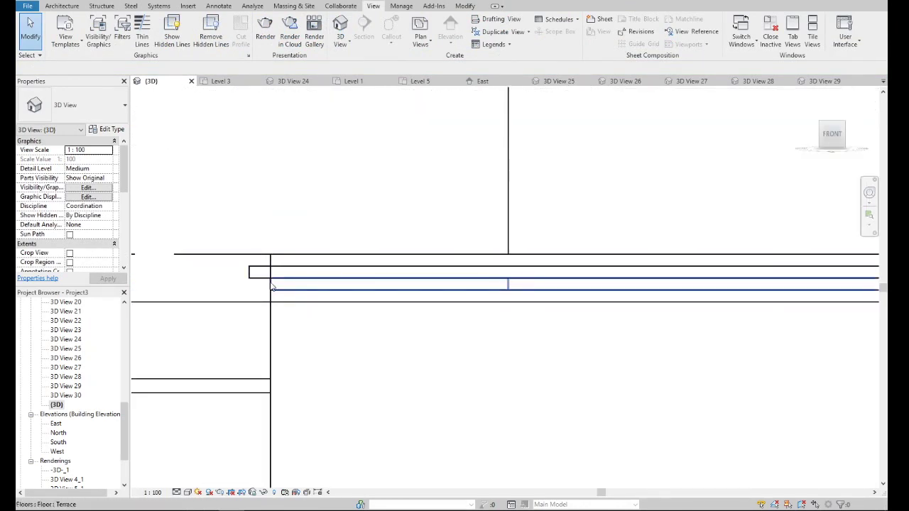
{"action": "scroll", "coordinate": [283, 275], "scroll_direction": "down", "scroll_amount": 5}
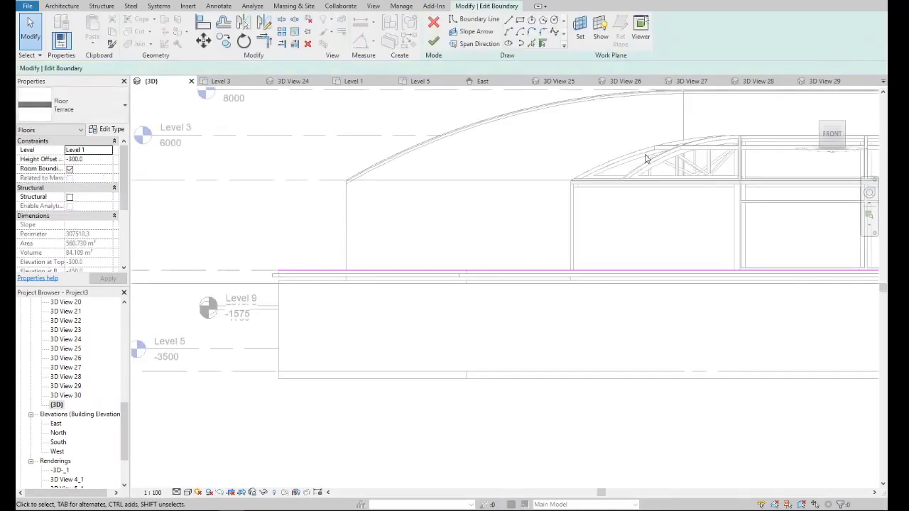
{"action": "left_click", "coordinate": [842, 126]}
{"action": "left_click", "coordinate": [836, 126]}
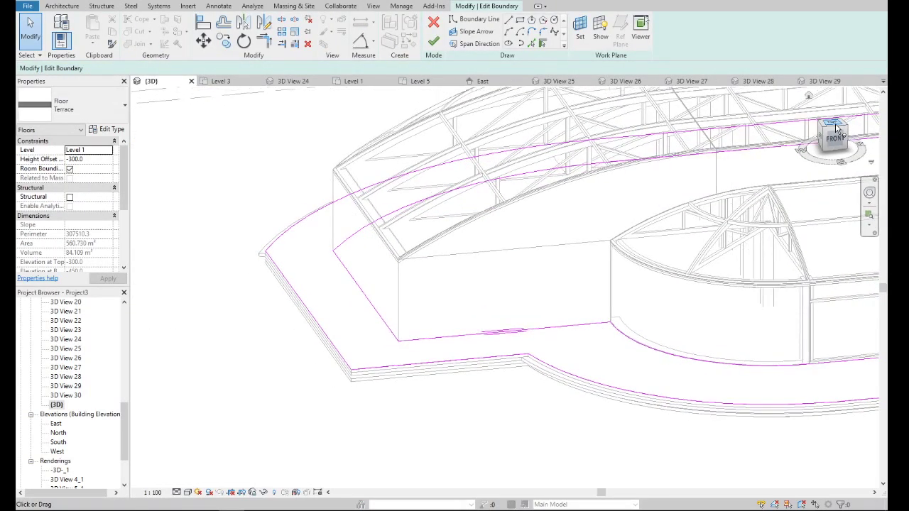
- Add 840-offset boundary lines along the lower straight edge and upper-left arc, then check them
{"action": "left_click", "coordinate": [530, 43]}
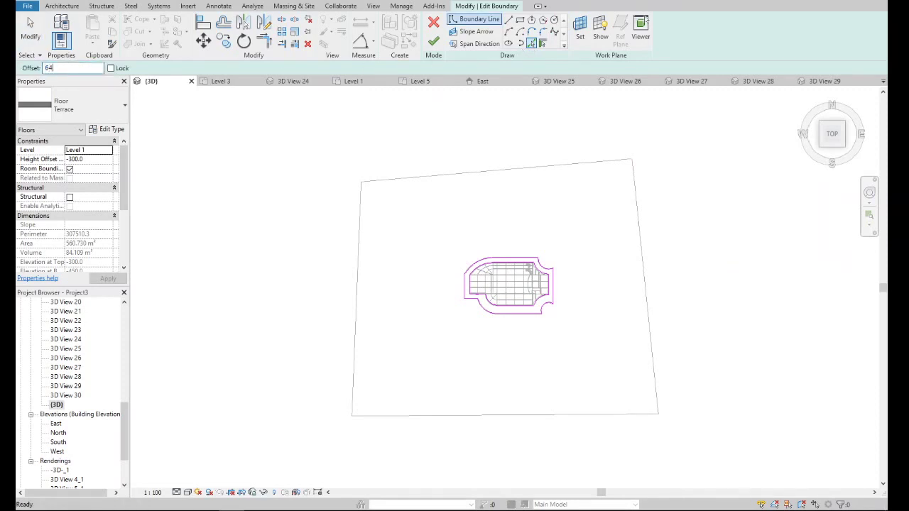
{"action": "scroll", "coordinate": [550, 313], "scroll_direction": "up", "scroll_amount": 5}
{"action": "scroll", "coordinate": [443, 314], "scroll_direction": "up", "scroll_amount": 3}
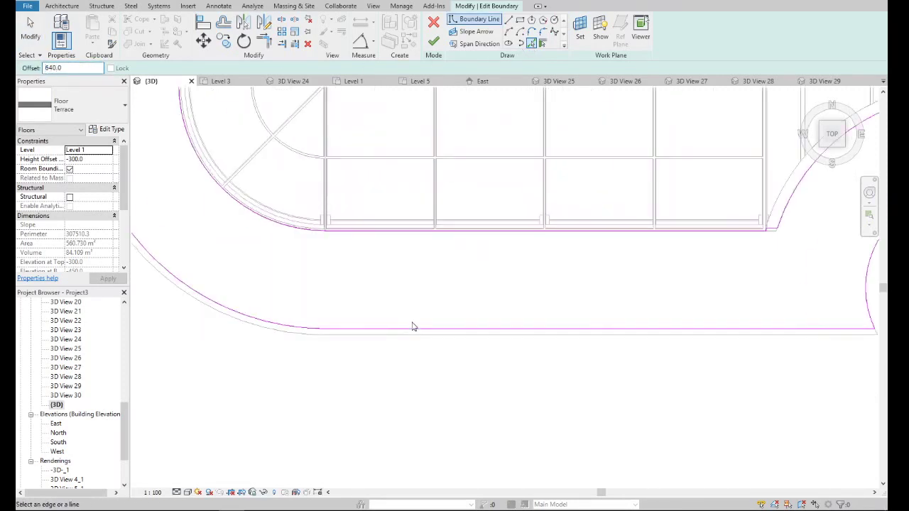
{"action": "left_click", "coordinate": [407, 332]}
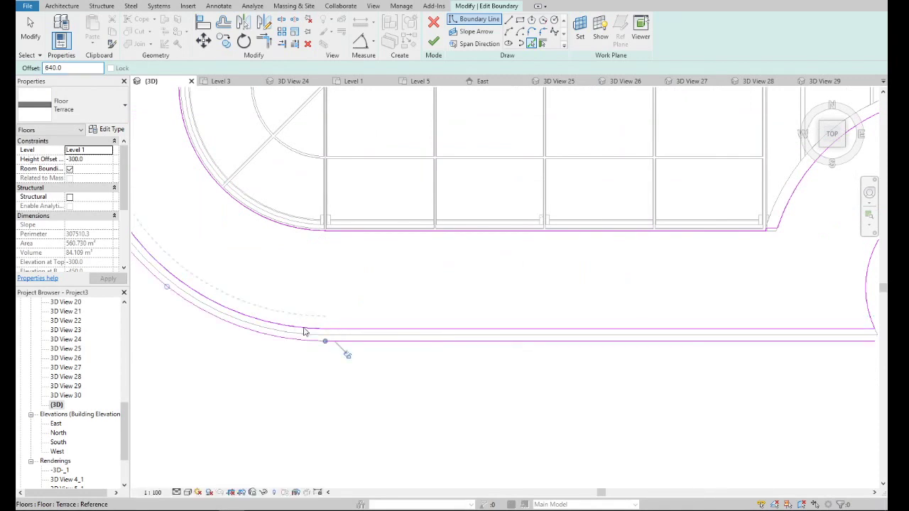
{"action": "scroll", "coordinate": [403, 381], "scroll_direction": "down", "scroll_amount": 5}
{"action": "scroll", "coordinate": [302, 158], "scroll_direction": "up", "scroll_amount": 3}
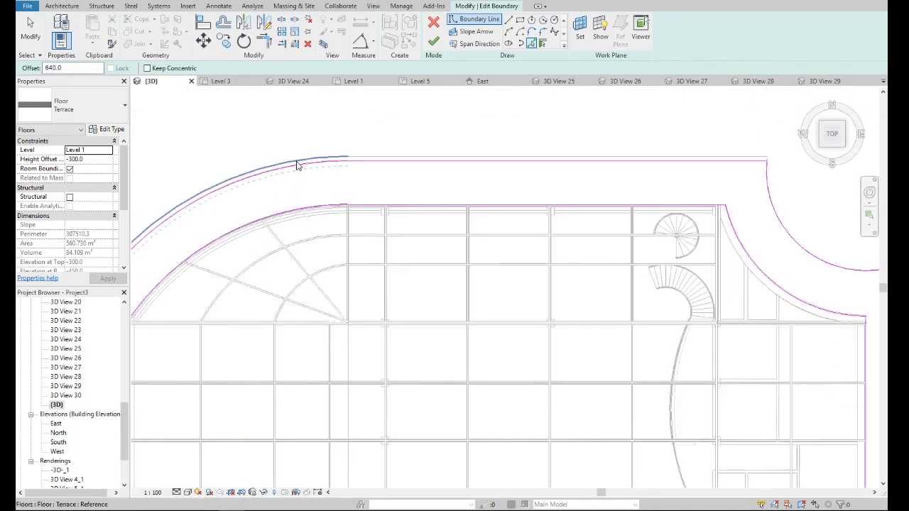
{"action": "left_click", "coordinate": [298, 166]}
{"action": "scroll", "coordinate": [409, 166], "scroll_direction": "down", "scroll_amount": 2}
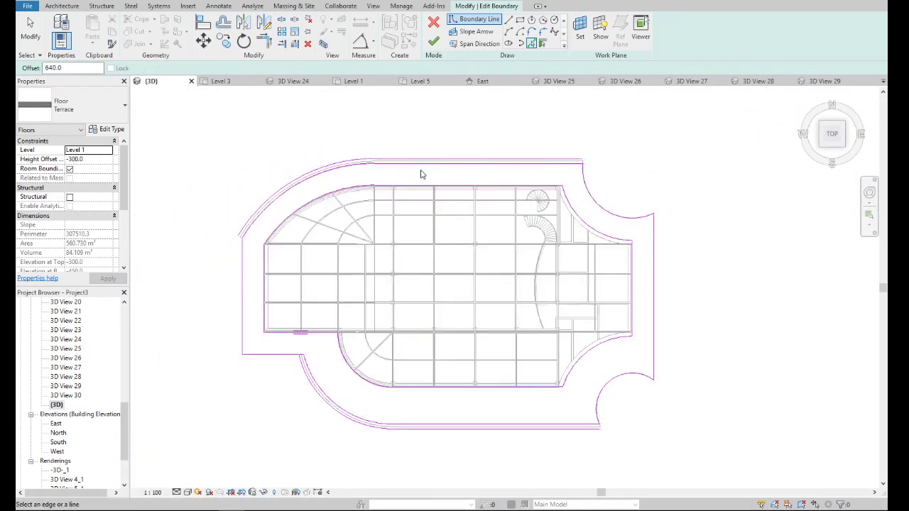
{"action": "scroll", "coordinate": [256, 222], "scroll_direction": "up", "scroll_amount": 2}
{"action": "key", "text": "Escape"}
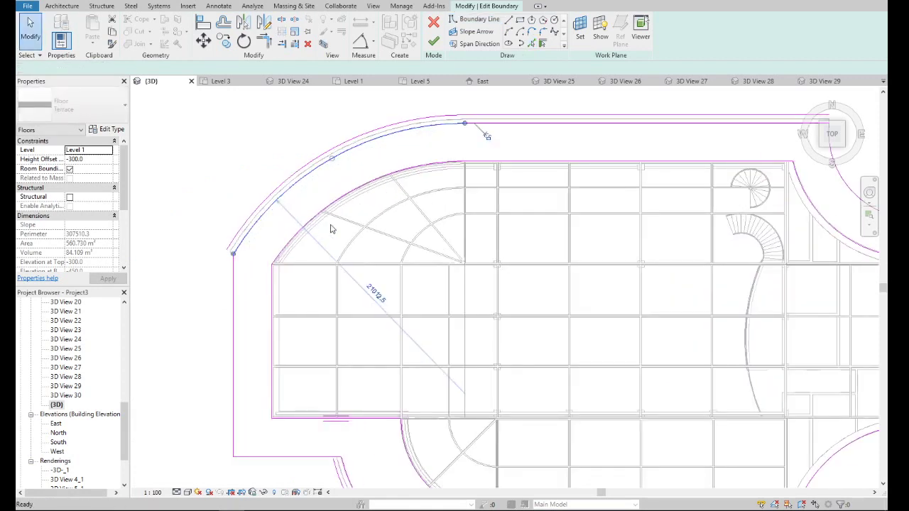
{"action": "left_click", "coordinate": [543, 123]}
{"action": "scroll", "coordinate": [428, 168], "scroll_direction": "down", "scroll_amount": 3}
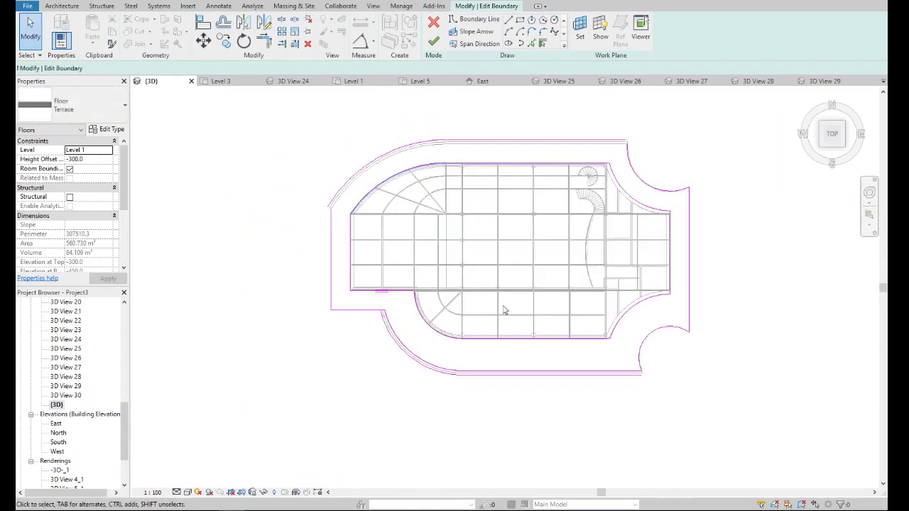
{"action": "scroll", "coordinate": [435, 380], "scroll_direction": "up", "scroll_amount": 2}
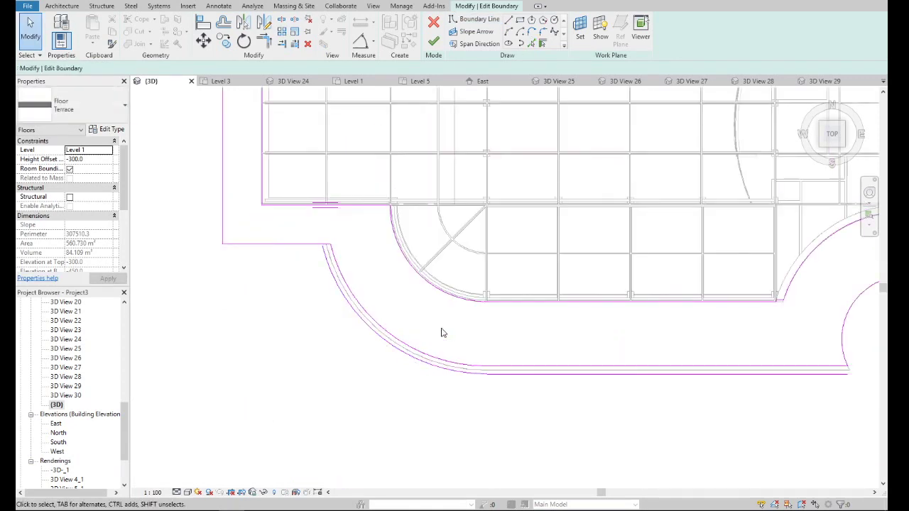
{"action": "left_click", "coordinate": [415, 352]}
{"action": "key", "text": "Escape"}
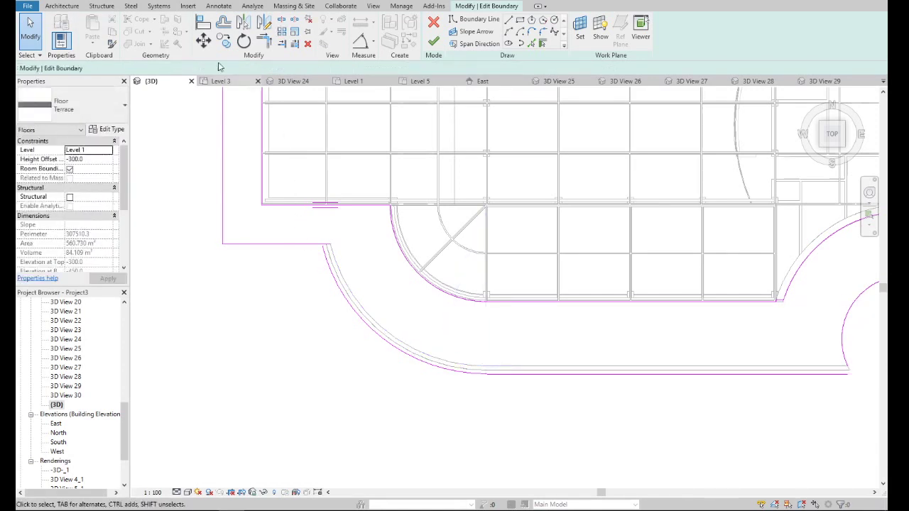
- Trim the top boundary line into a corner with Trim/Extend to Corner
{"action": "left_click", "coordinate": [265, 41]}
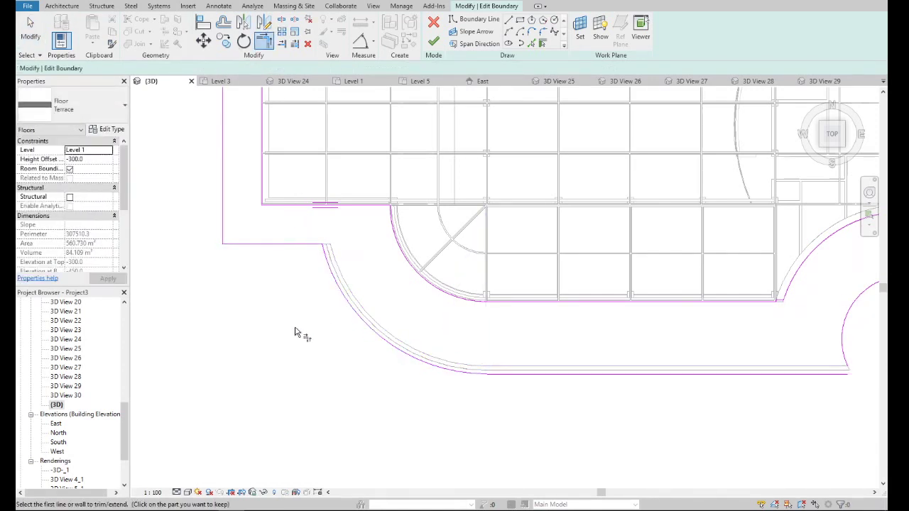
{"action": "scroll", "coordinate": [301, 334], "scroll_direction": "down", "scroll_amount": 2}
{"action": "scroll", "coordinate": [537, 338], "scroll_direction": "up", "scroll_amount": 2}
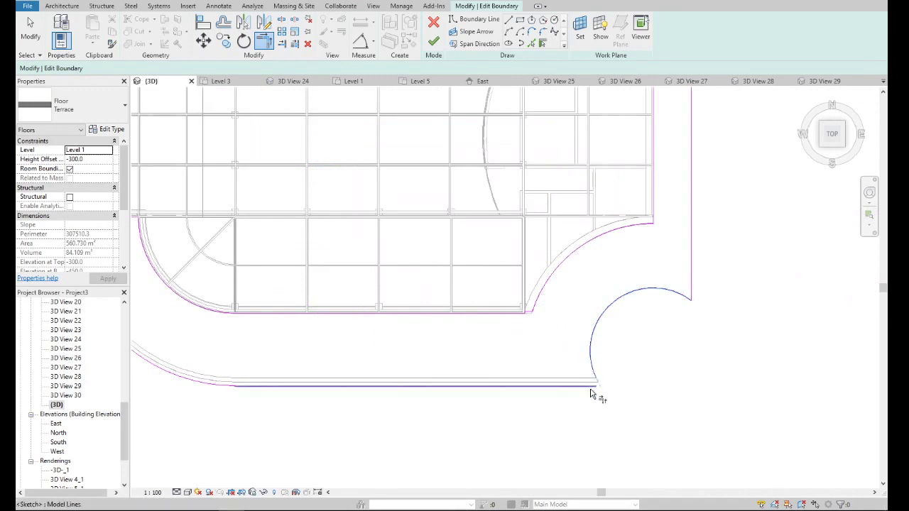
{"action": "scroll", "coordinate": [567, 387], "scroll_direction": "down", "scroll_amount": 3}
{"action": "scroll", "coordinate": [537, 203], "scroll_direction": "up", "scroll_amount": 1}
{"action": "scroll", "coordinate": [546, 213], "scroll_direction": "up", "scroll_amount": 2}
{"action": "left_click", "coordinate": [574, 234]}
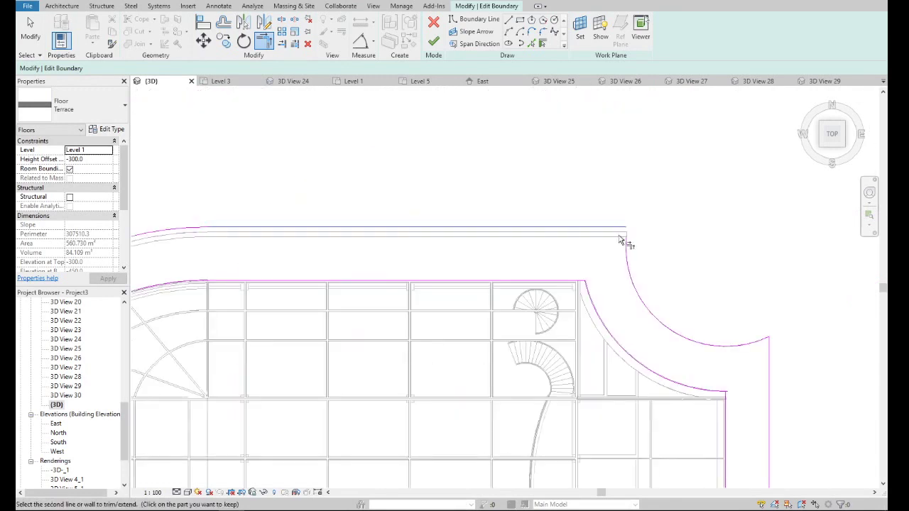
{"action": "scroll", "coordinate": [639, 275], "scroll_direction": "down", "scroll_amount": 3}
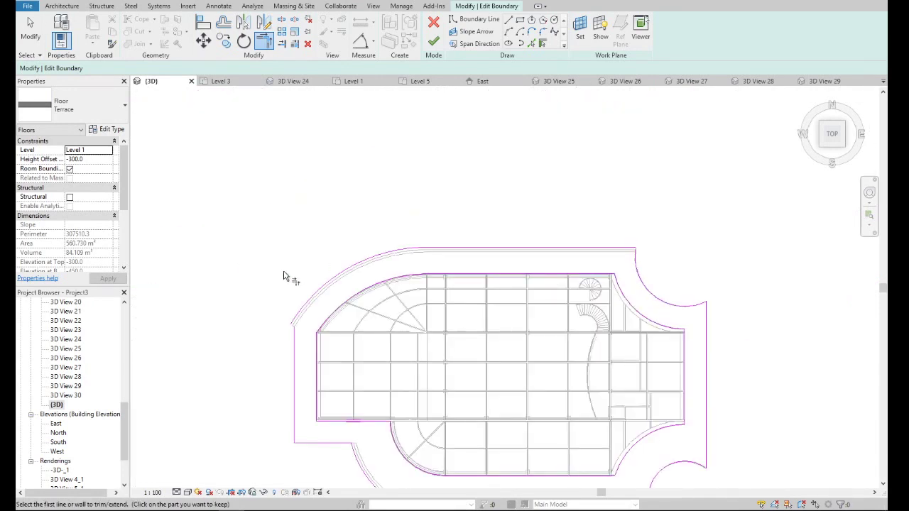
{"action": "scroll", "coordinate": [295, 347], "scroll_direction": "up", "scroll_amount": 3}
{"action": "scroll", "coordinate": [295, 346], "scroll_direction": "up", "scroll_amount": 2}
- Draw a short line closing the gap at the arc end and finish the sketch
{"action": "left_click", "coordinate": [508, 20]}
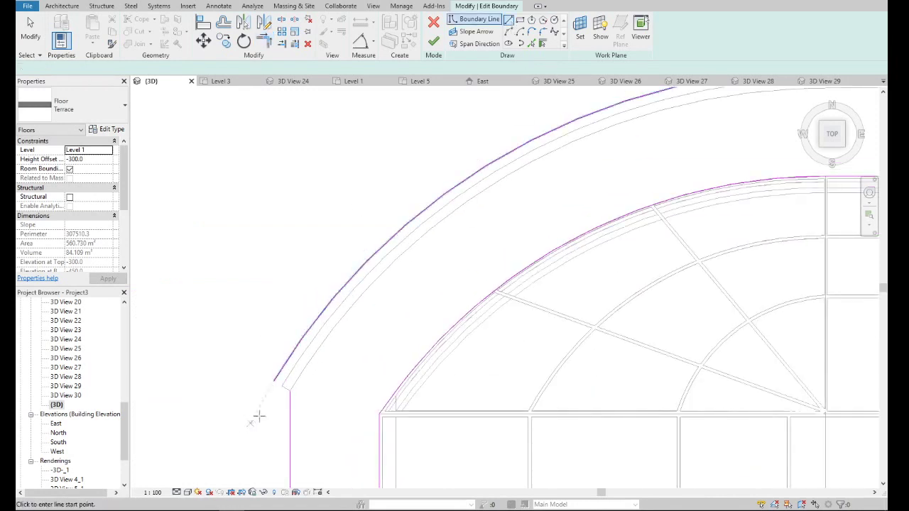
{"action": "left_click", "coordinate": [274, 381]}
{"action": "left_click", "coordinate": [290, 390]}
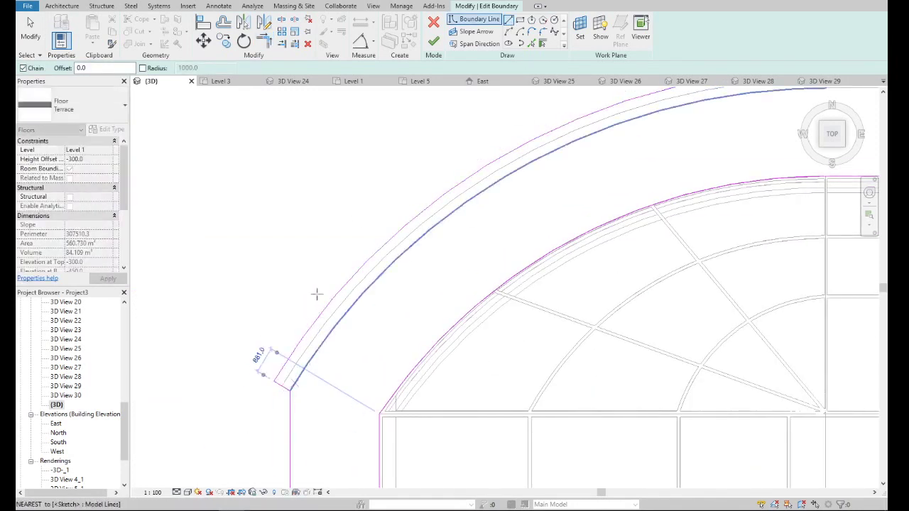
{"action": "scroll", "coordinate": [314, 294], "scroll_direction": "down", "scroll_amount": 4}
{"action": "left_click", "coordinate": [433, 40]}
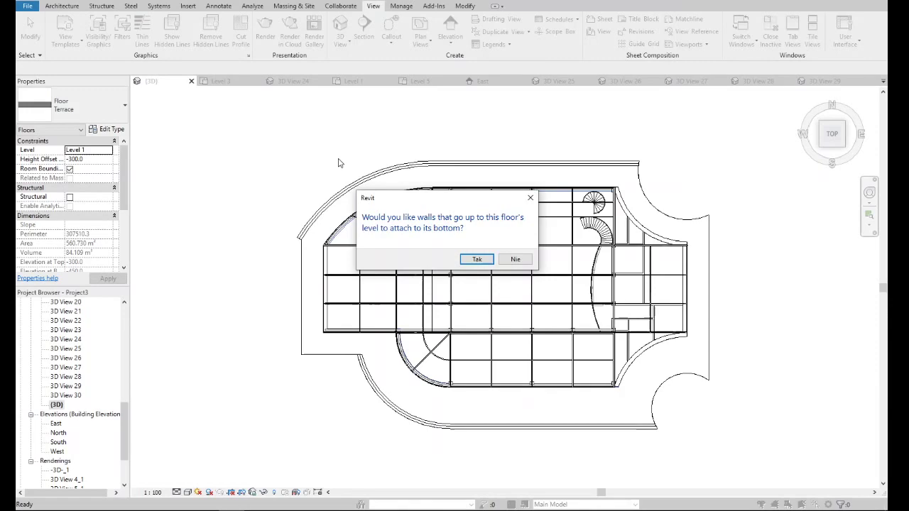
- Decline attaching walls to the floor and turn the model to the front view
{"action": "left_click", "coordinate": [515, 259]}
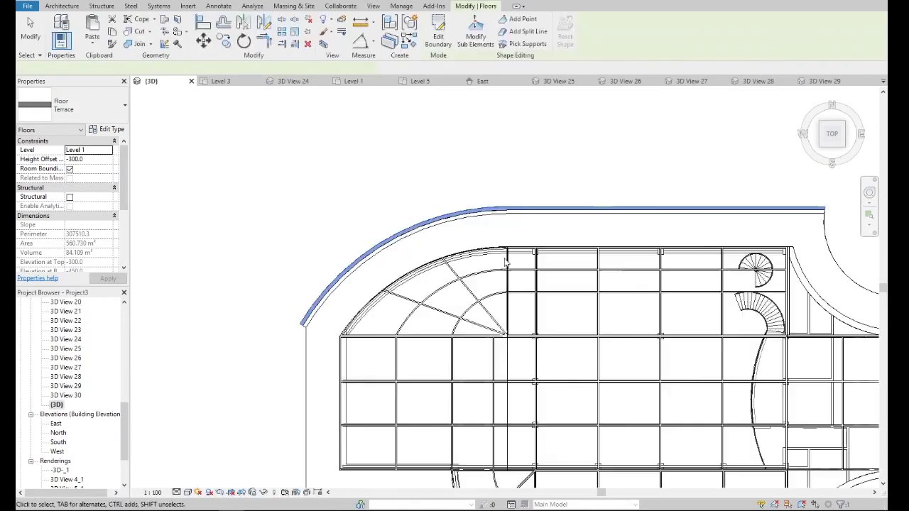
{"action": "left_click", "coordinate": [838, 138]}
{"action": "scroll", "coordinate": [419, 387], "scroll_direction": "up", "scroll_amount": 5}
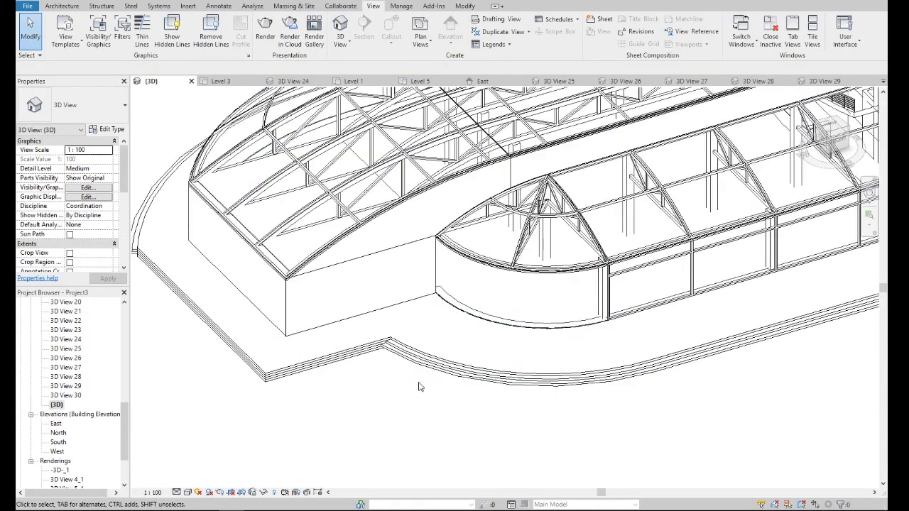
{"action": "scroll", "coordinate": [428, 379], "scroll_direction": "down", "scroll_amount": 5}
{"action": "left_click_drag", "start_coordinate": [817, 126], "coordinate": [802, 128]}
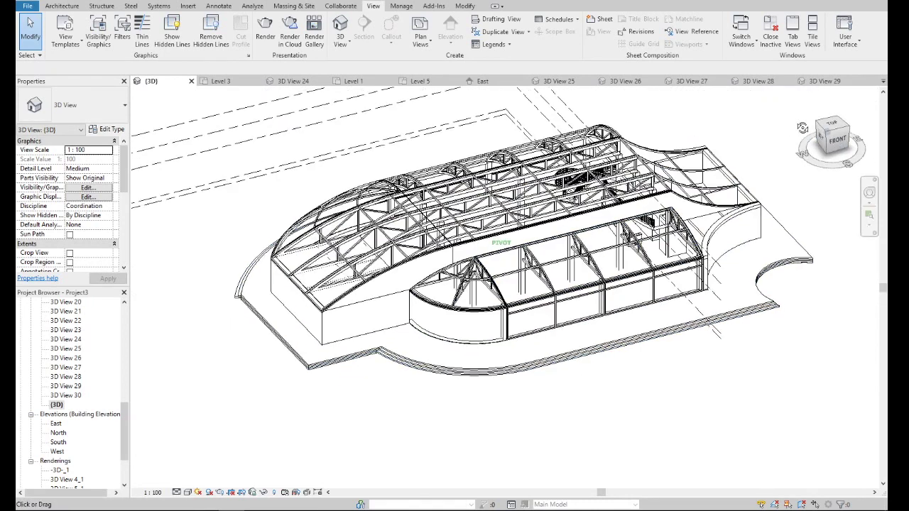
{"action": "left_click", "coordinate": [837, 139]}
- Open the boundary sketch of the lower Terrace floor at -450 offset
{"action": "scroll", "coordinate": [241, 323], "scroll_direction": "up", "scroll_amount": 5}
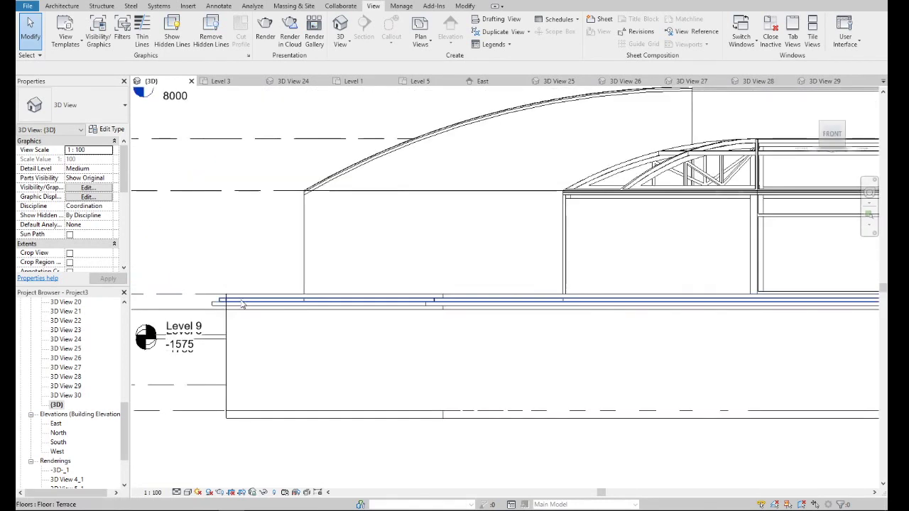
{"action": "double_click", "coordinate": [243, 318]}
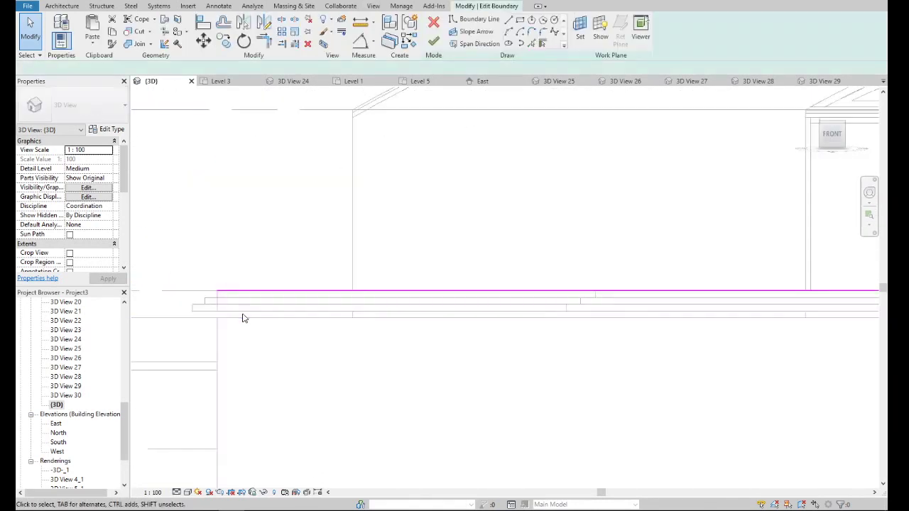
{"action": "scroll", "coordinate": [243, 317], "scroll_direction": "down", "scroll_amount": 4}
- From a top-down view, pick the lower-left arc, top edge and top-left arc as boundary lines
{"action": "left_click_drag", "start_coordinate": [857, 142], "coordinate": [837, 134]}
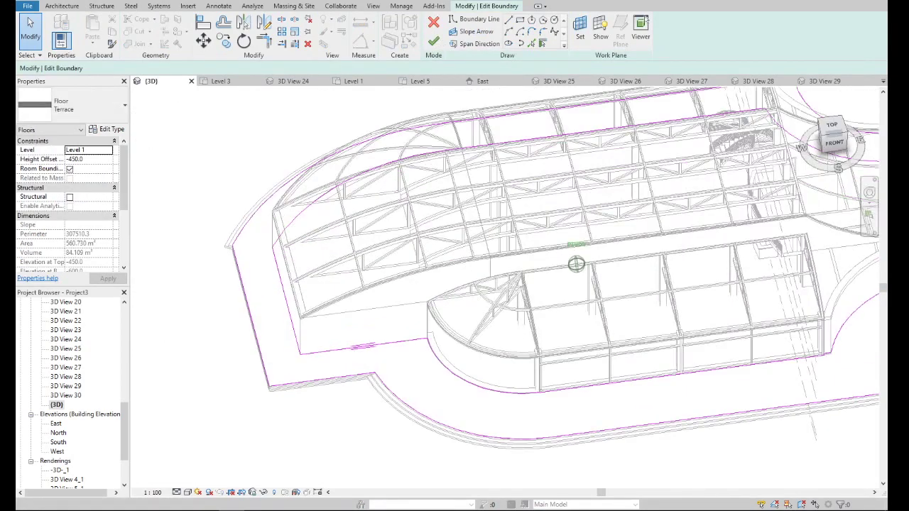
{"action": "left_click", "coordinate": [834, 131]}
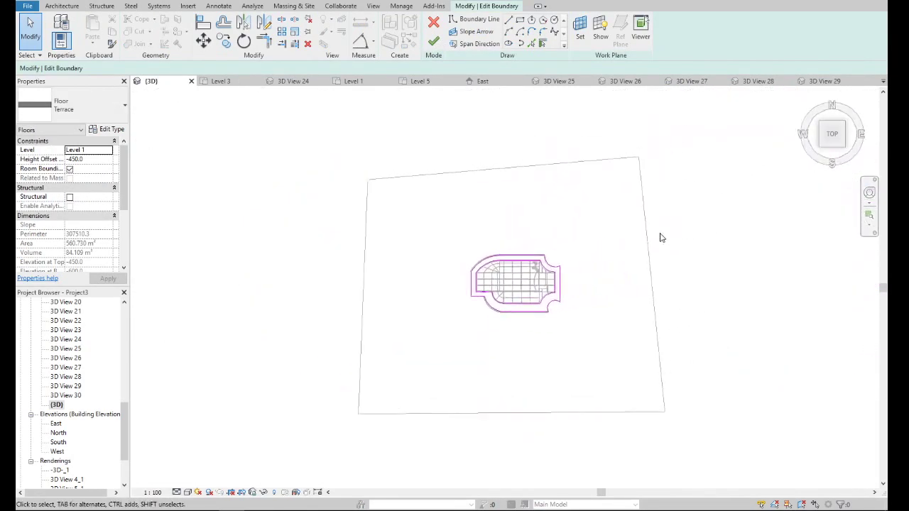
{"action": "scroll", "coordinate": [474, 259], "scroll_direction": "up", "scroll_amount": 5}
{"action": "left_click", "coordinate": [532, 43]}
{"action": "type", "text": "960"}
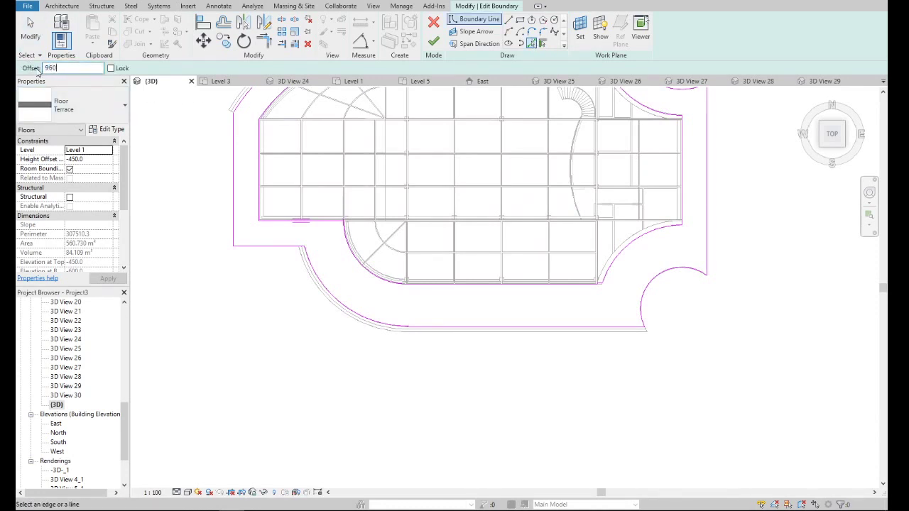
{"action": "scroll", "coordinate": [347, 293], "scroll_direction": "up", "scroll_amount": 4}
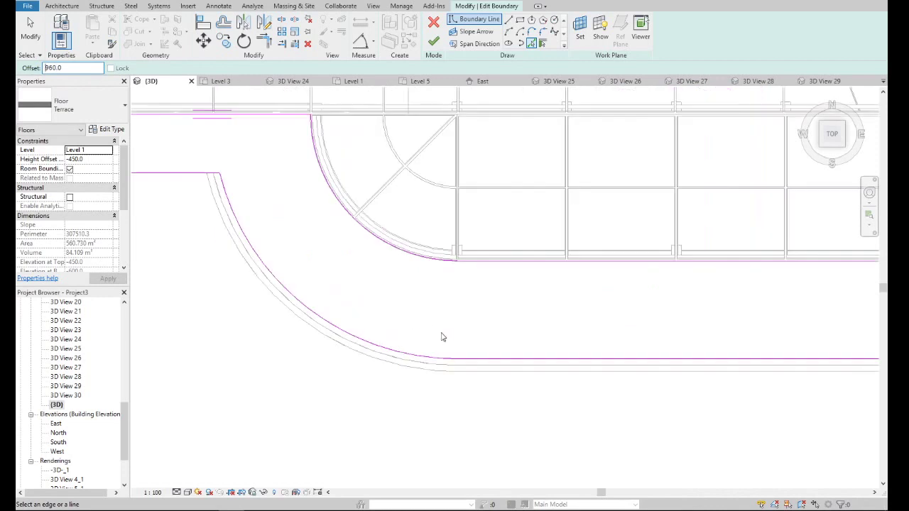
{"action": "left_click", "coordinate": [469, 364]}
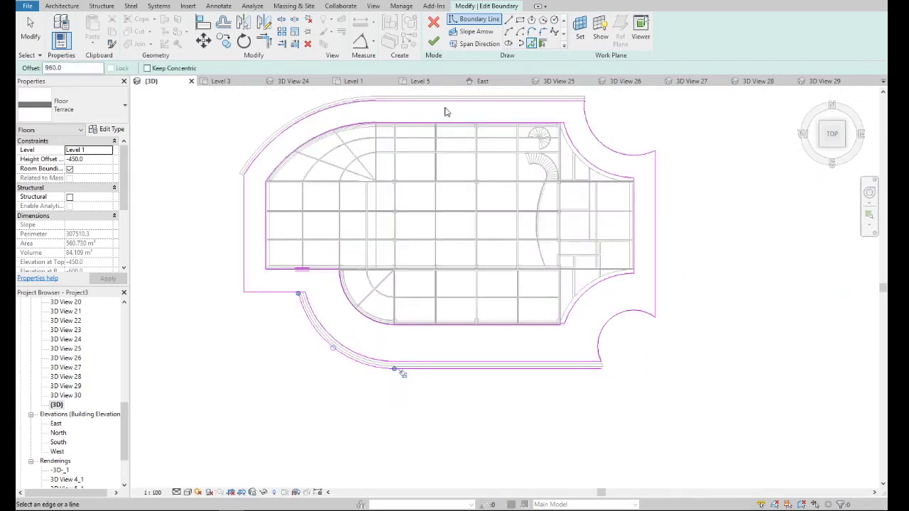
{"action": "left_click", "coordinate": [447, 104]}
{"action": "left_click", "coordinate": [320, 116]}
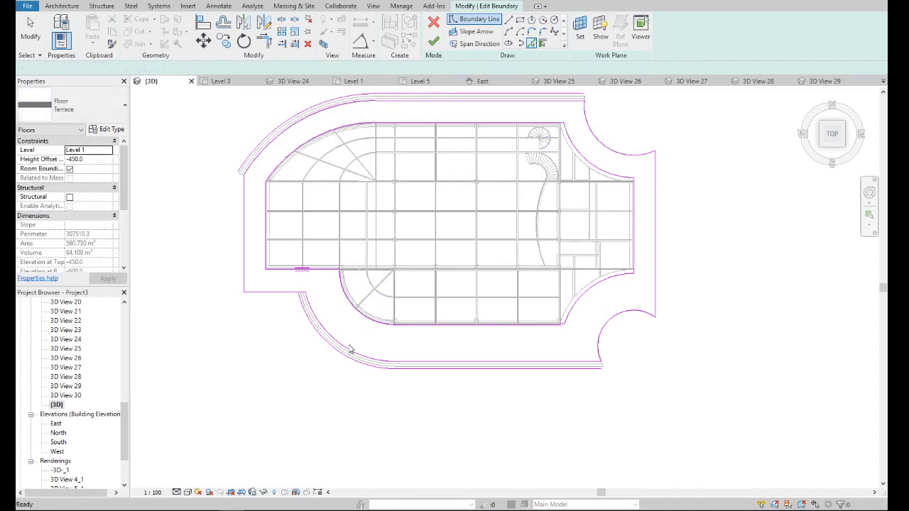
{"action": "key", "text": "Escape"}
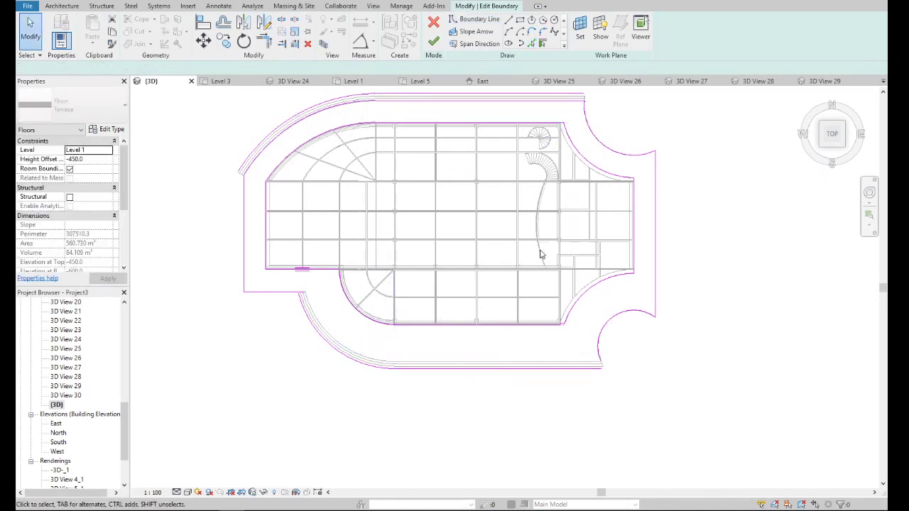
{"action": "left_click", "coordinate": [360, 107]}
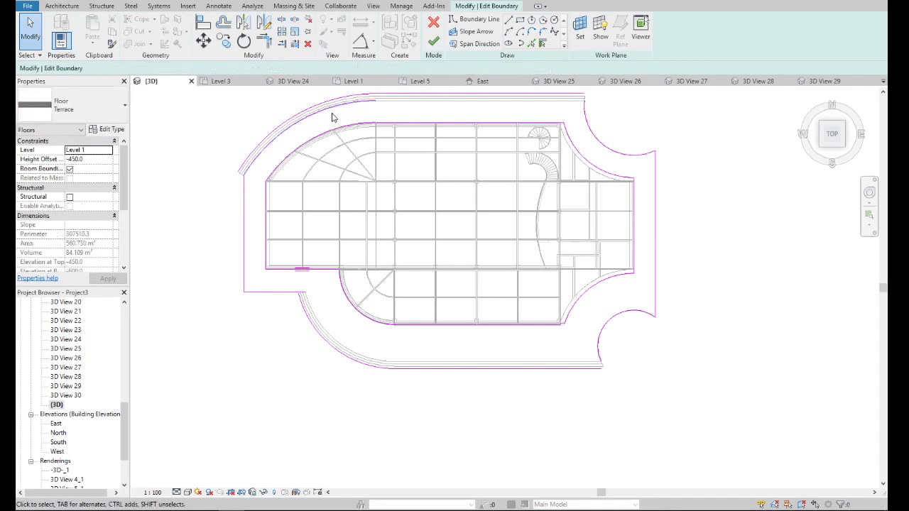
{"action": "left_click", "coordinate": [384, 147]}
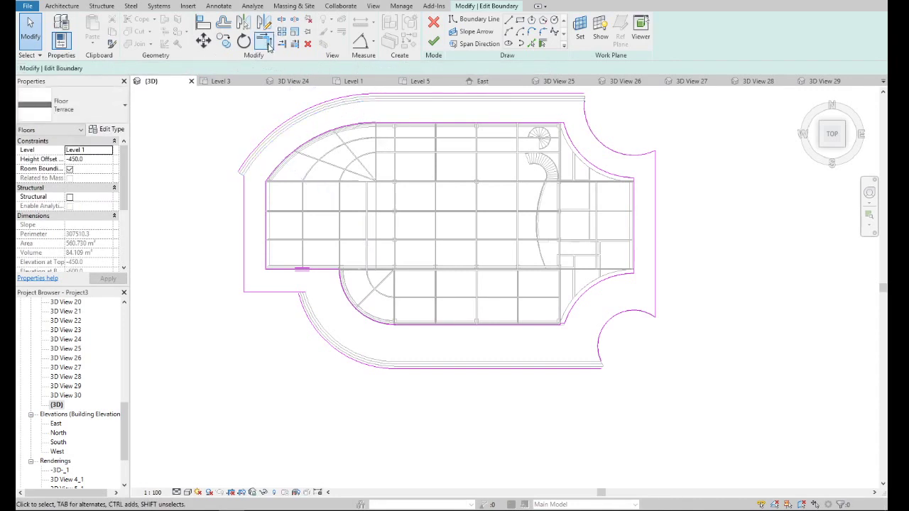
- Draw a new boundary line starting from the arc's end
{"action": "left_click", "coordinate": [267, 44]}
{"action": "scroll", "coordinate": [249, 171], "scroll_direction": "up", "scroll_amount": 2}
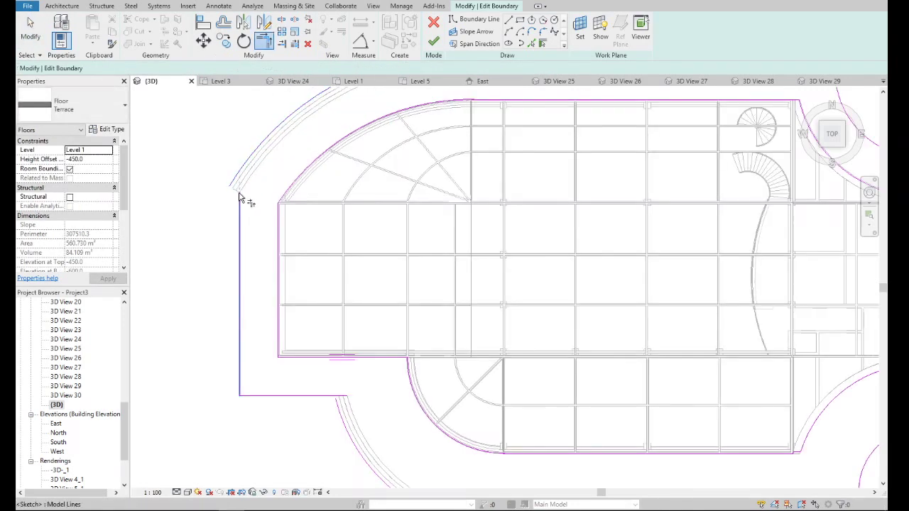
{"action": "left_click", "coordinate": [508, 19]}
{"action": "scroll", "coordinate": [244, 174], "scroll_direction": "up", "scroll_amount": 3}
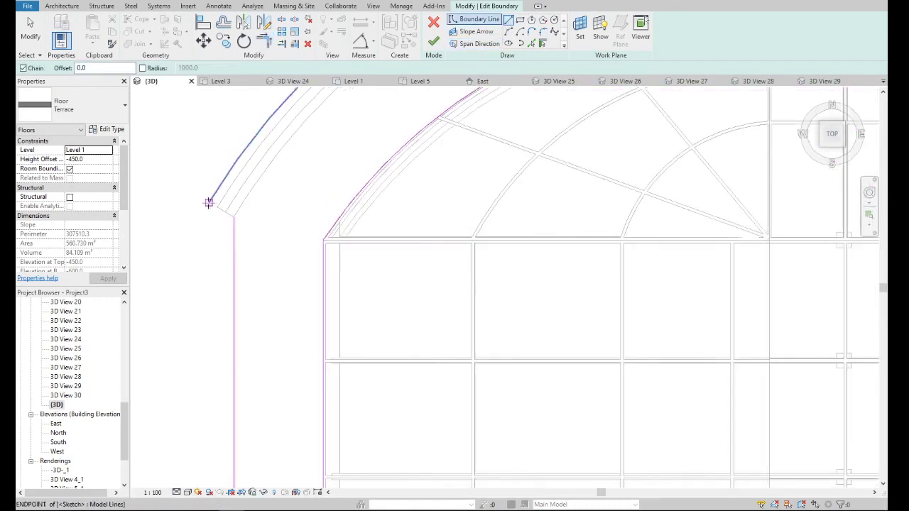
{"action": "left_click", "coordinate": [208, 203]}
{"action": "scroll", "coordinate": [230, 211], "scroll_direction": "down", "scroll_amount": 1}
{"action": "scroll", "coordinate": [235, 213], "scroll_direction": "down", "scroll_amount": 3}
{"action": "scroll", "coordinate": [229, 279], "scroll_direction": "down", "scroll_amount": 2}
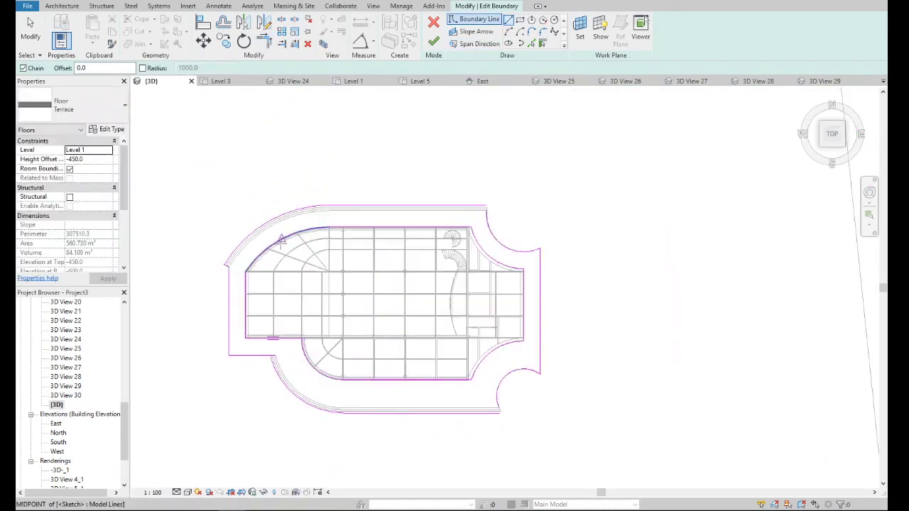
{"action": "scroll", "coordinate": [483, 195], "scroll_direction": "up", "scroll_amount": 3}
- Use TR to trim the top, bottom and lower-left boundary lines into corners with the arcs
{"action": "key", "text": "t"}
{"action": "key", "text": "r"}
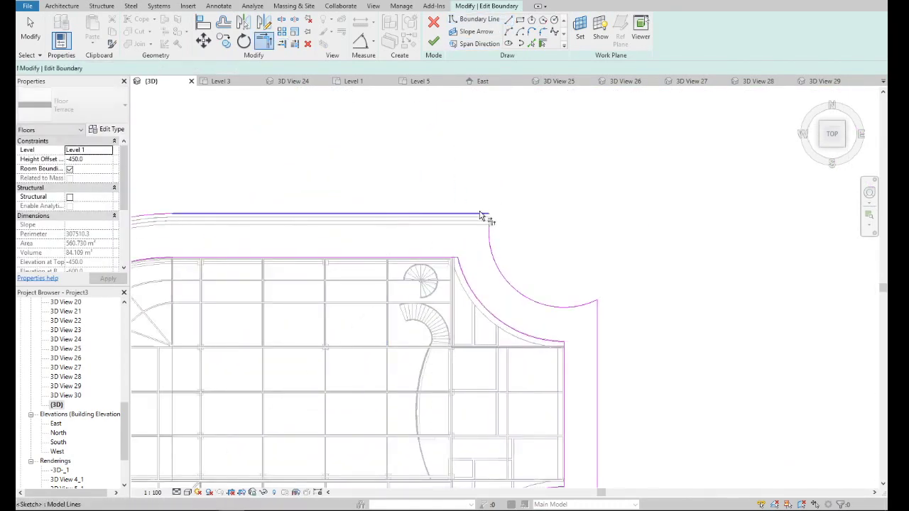
{"action": "left_click", "coordinate": [481, 215]}
{"action": "left_click", "coordinate": [497, 233]}
{"action": "scroll", "coordinate": [478, 359], "scroll_direction": "down", "scroll_amount": 3}
{"action": "scroll", "coordinate": [508, 345], "scroll_direction": "up", "scroll_amount": 4}
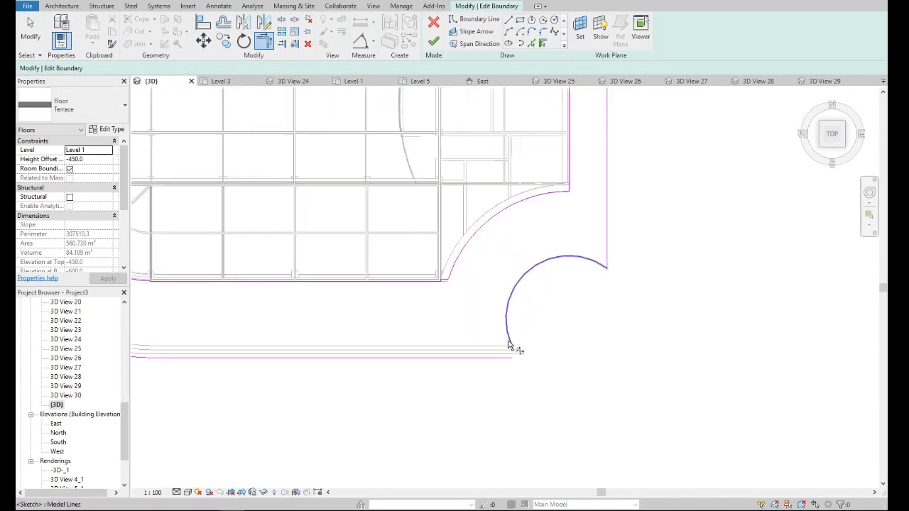
{"action": "left_click", "coordinate": [508, 345]}
{"action": "left_click", "coordinate": [529, 355]}
{"action": "scroll", "coordinate": [365, 359], "scroll_direction": "down", "scroll_amount": 3}
{"action": "scroll", "coordinate": [266, 300], "scroll_direction": "up", "scroll_amount": 2}
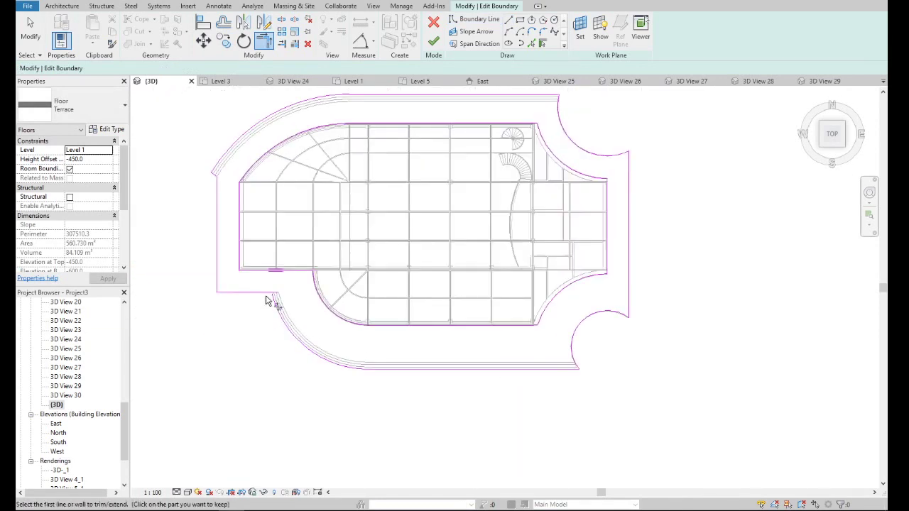
{"action": "scroll", "coordinate": [266, 300], "scroll_direction": "up", "scroll_amount": 4}
{"action": "left_click", "coordinate": [263, 288]}
{"action": "left_click", "coordinate": [287, 308]}
{"action": "scroll", "coordinate": [307, 338], "scroll_direction": "down", "scroll_amount": 5}
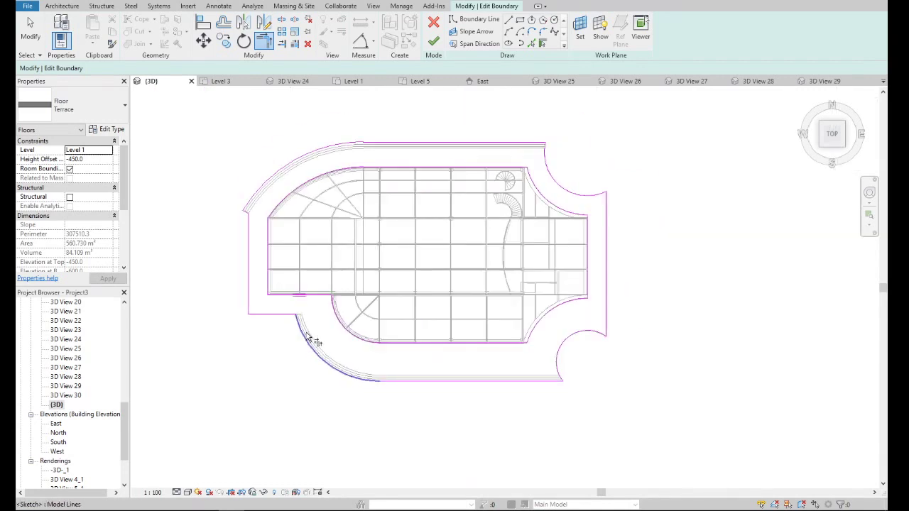
- Finish the floor boundary edit and decline attaching walls to the floor
{"action": "left_click", "coordinate": [433, 44]}
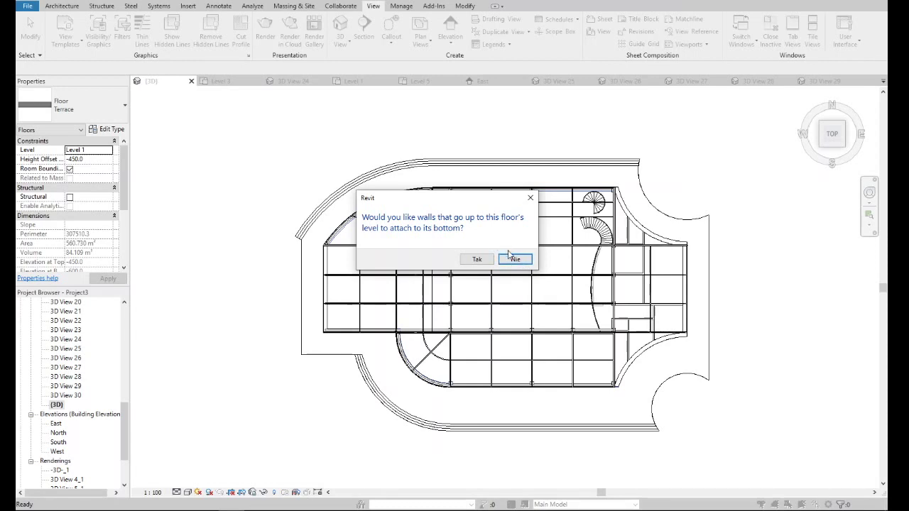
{"action": "left_click", "coordinate": [514, 258]}
{"action": "key", "text": "Escape"}
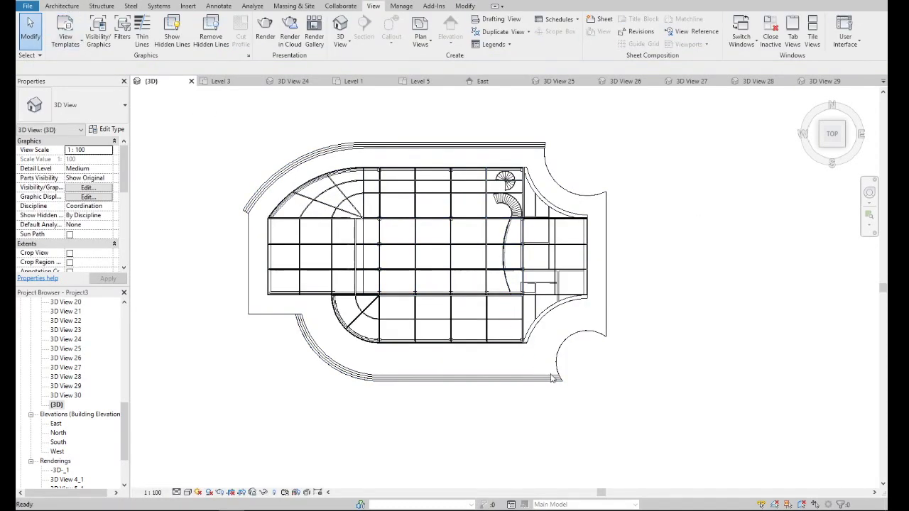
- Start an architectural wall and open the Wall exterior RC type's properties
{"action": "left_click", "coordinate": [61, 7]}
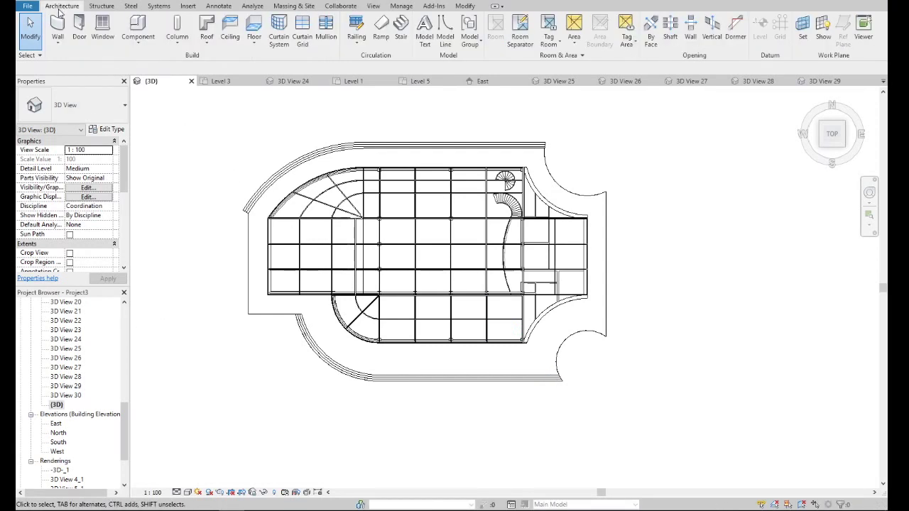
{"action": "left_click", "coordinate": [57, 47]}
{"action": "left_click", "coordinate": [92, 61]}
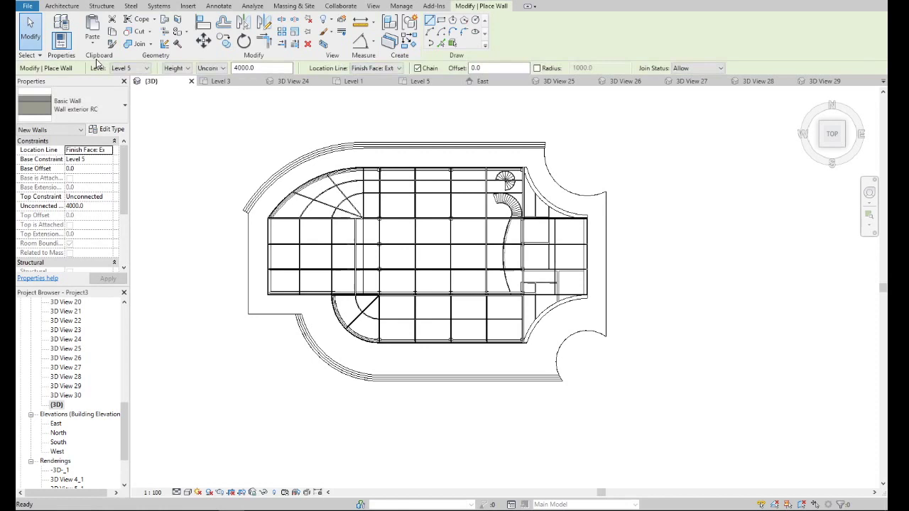
{"action": "left_click", "coordinate": [110, 110]}
{"action": "scroll", "coordinate": [128, 217], "scroll_direction": "up", "scroll_amount": 1}
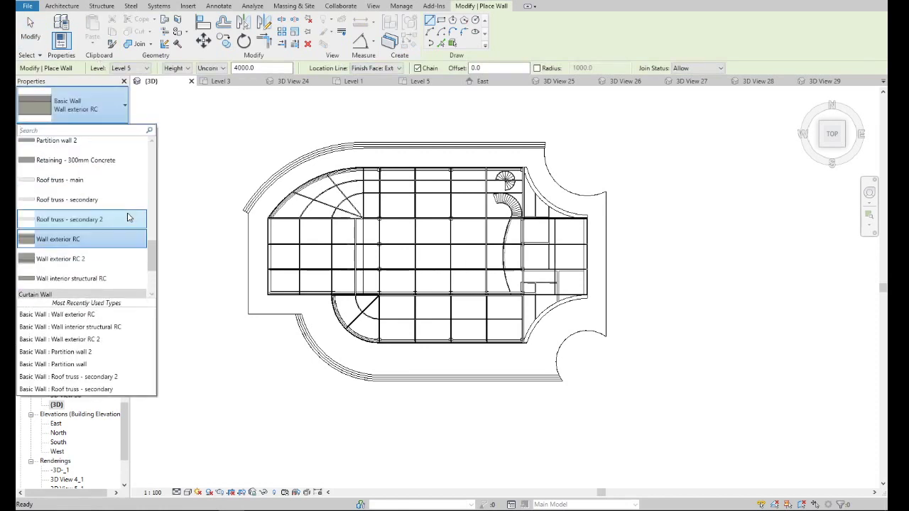
{"action": "scroll", "coordinate": [128, 219], "scroll_direction": "up", "scroll_amount": 1}
{"action": "scroll", "coordinate": [128, 218], "scroll_direction": "up", "scroll_amount": 2}
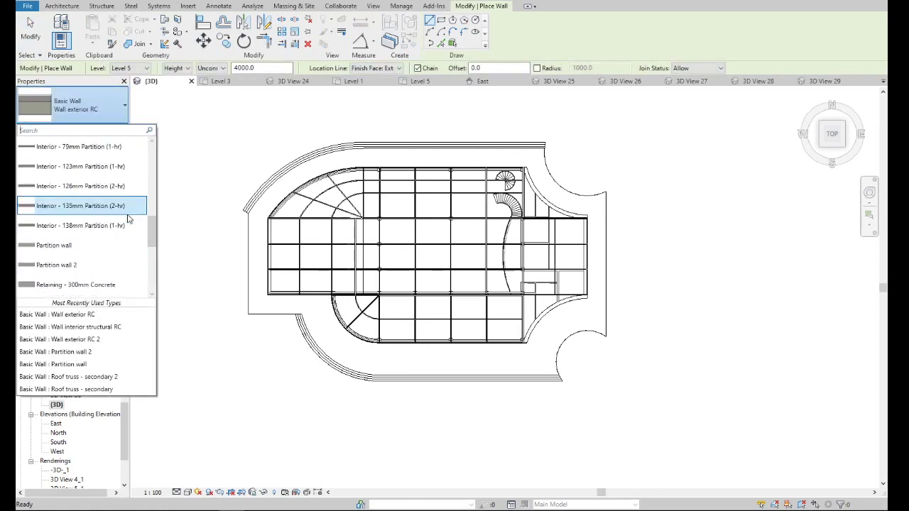
{"action": "scroll", "coordinate": [128, 219], "scroll_direction": "up", "scroll_amount": 1}
{"action": "scroll", "coordinate": [128, 219], "scroll_direction": "up", "scroll_amount": 2}
{"action": "scroll", "coordinate": [127, 218], "scroll_direction": "up", "scroll_amount": 2}
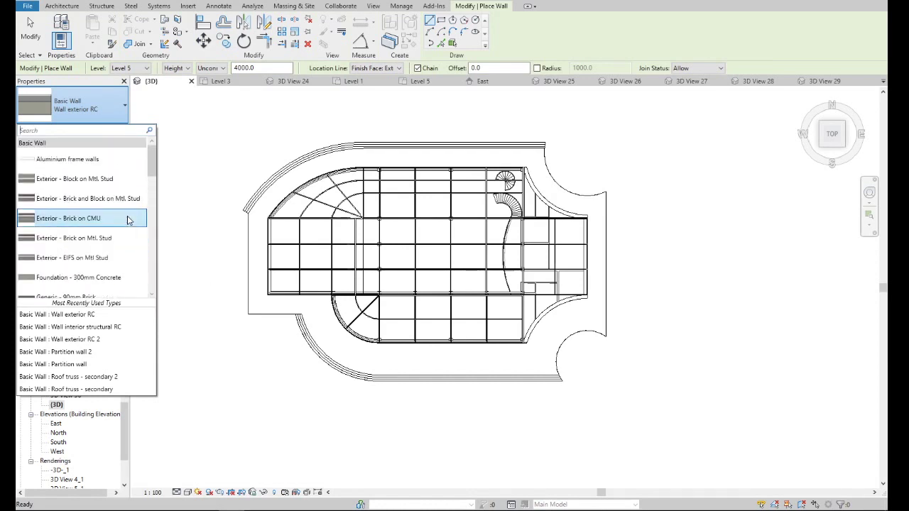
{"action": "key", "text": "Escape"}
{"action": "left_click", "coordinate": [107, 130]}
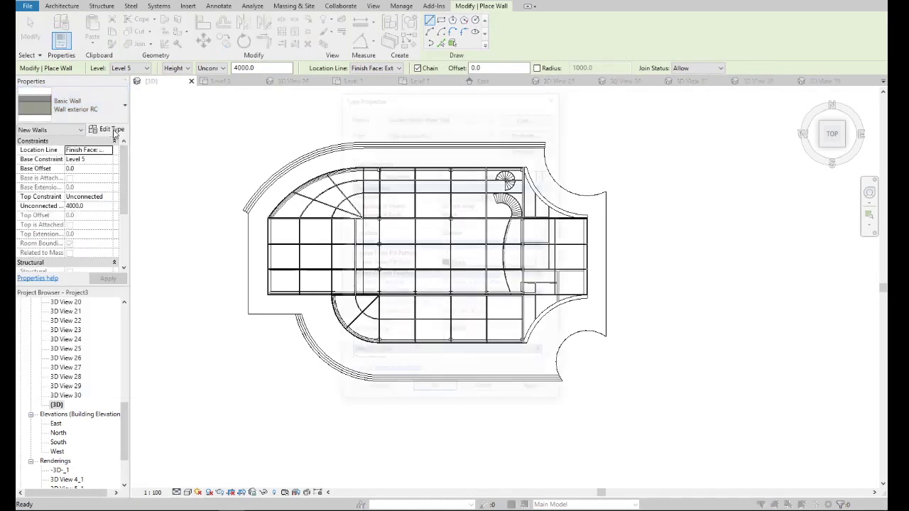
- Duplicate the type as 'Exterior low', remove its EIFS layer, and set the outer gypsum to 10
{"action": "left_click", "coordinate": [531, 132]}
{"action": "type", "text": "Exterior low"}
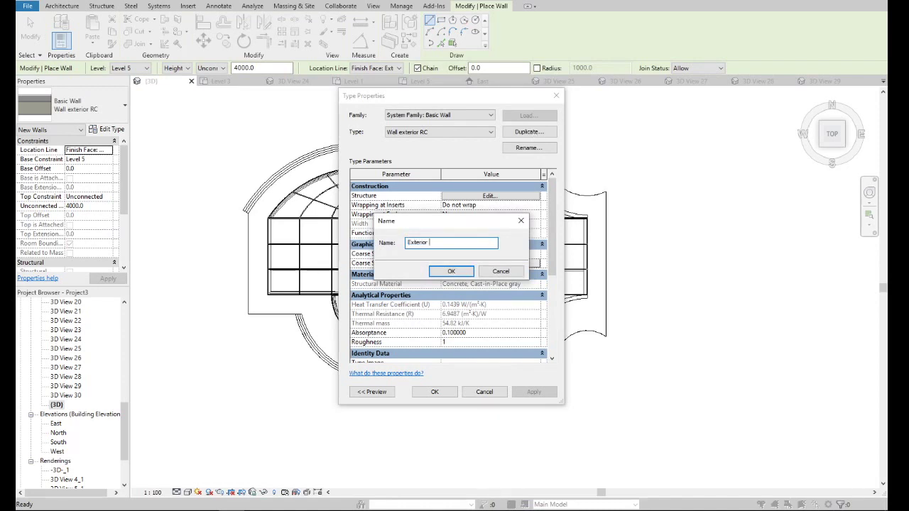
{"action": "left_click", "coordinate": [466, 274]}
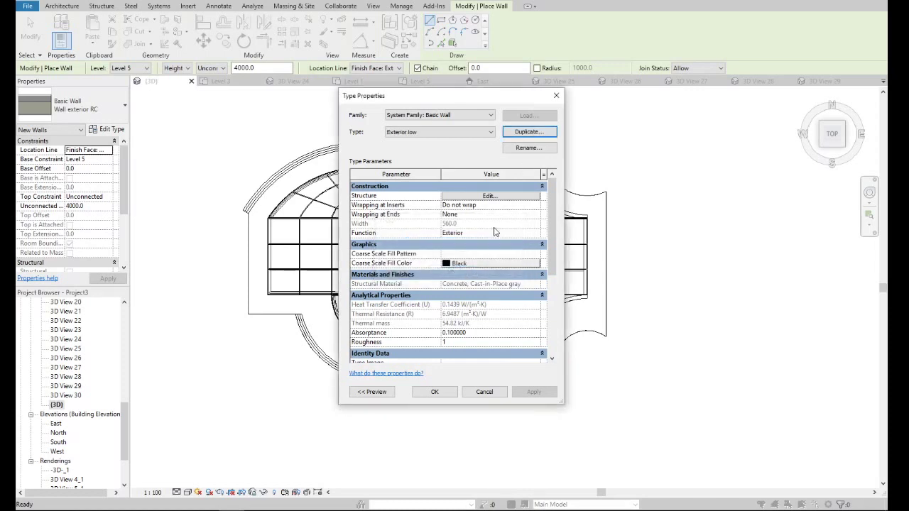
{"action": "left_click", "coordinate": [505, 196]}
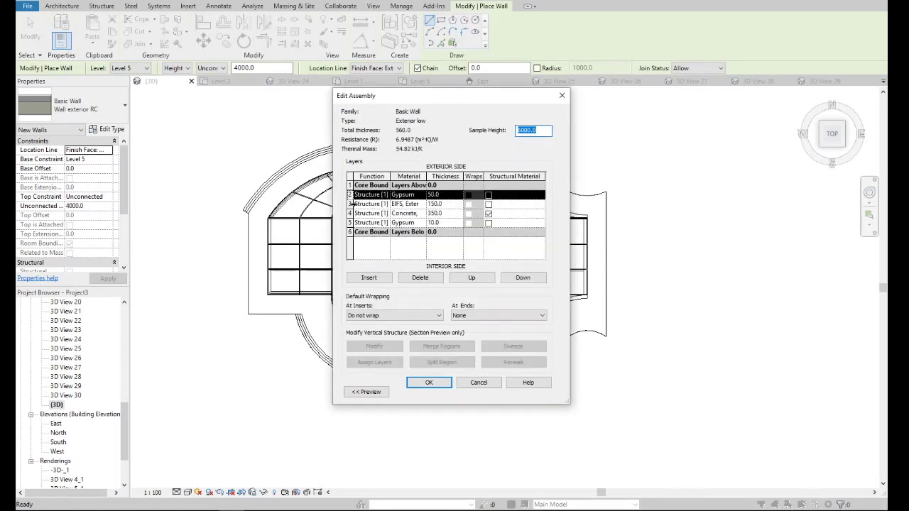
{"action": "left_click", "coordinate": [350, 204]}
{"action": "left_click", "coordinate": [421, 278]}
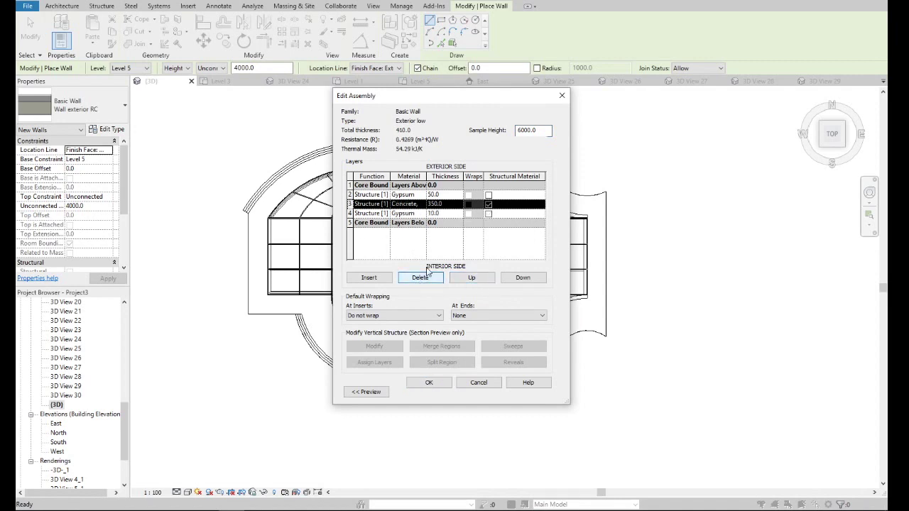
{"action": "left_click", "coordinate": [432, 195]}
{"action": "type", "text": "10"}
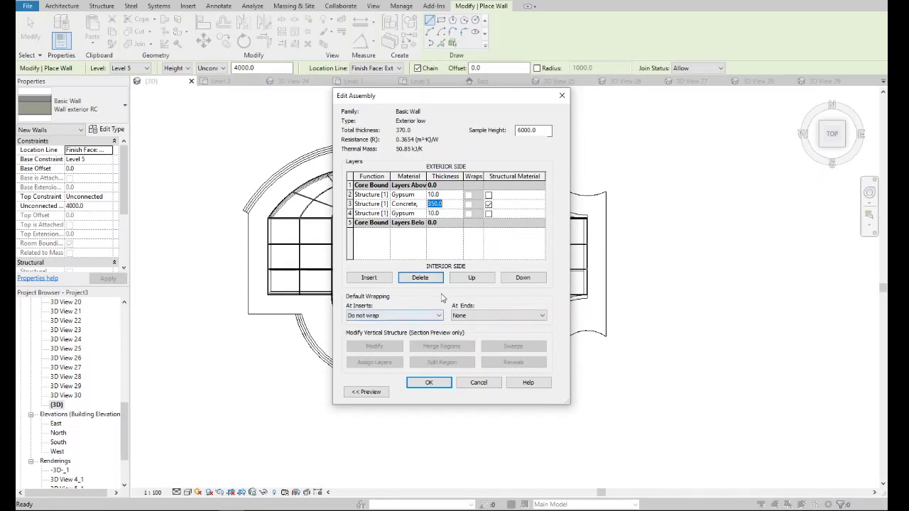
{"action": "left_click", "coordinate": [428, 382]}
- Place walls by Finish Face: Interior, based on Level 7, with 1500 unconnected height
{"action": "left_click", "coordinate": [446, 395]}
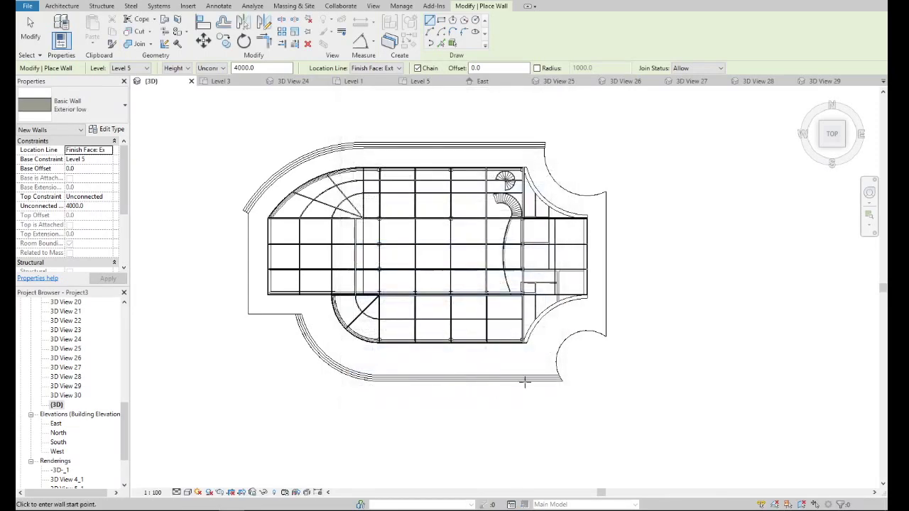
{"action": "scroll", "coordinate": [524, 379], "scroll_direction": "up", "scroll_amount": 2}
{"action": "scroll", "coordinate": [524, 379], "scroll_direction": "up", "scroll_amount": 2}
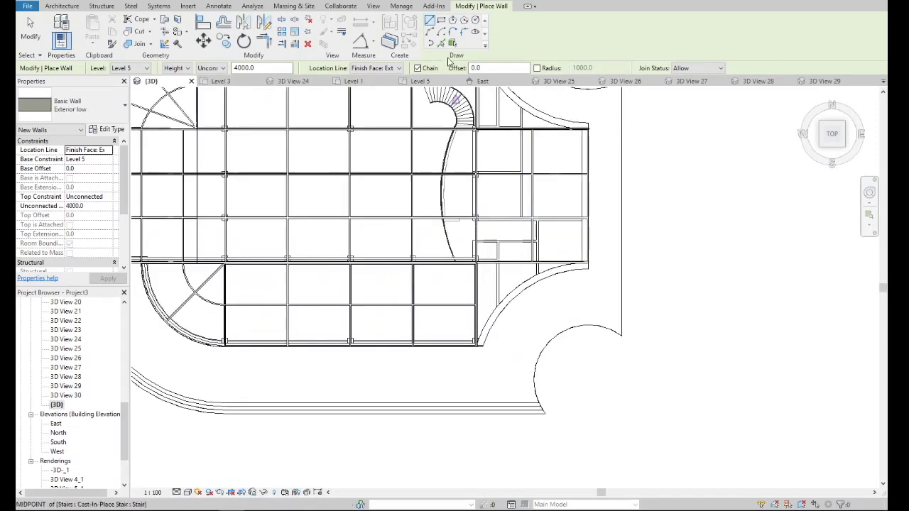
{"action": "left_click", "coordinate": [399, 67]}
{"action": "left_click", "coordinate": [373, 98]}
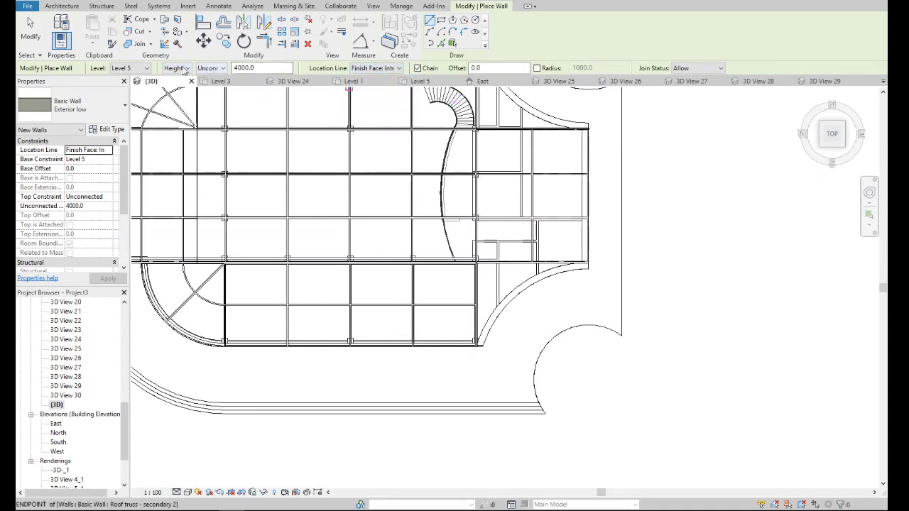
{"action": "left_click", "coordinate": [145, 68]}
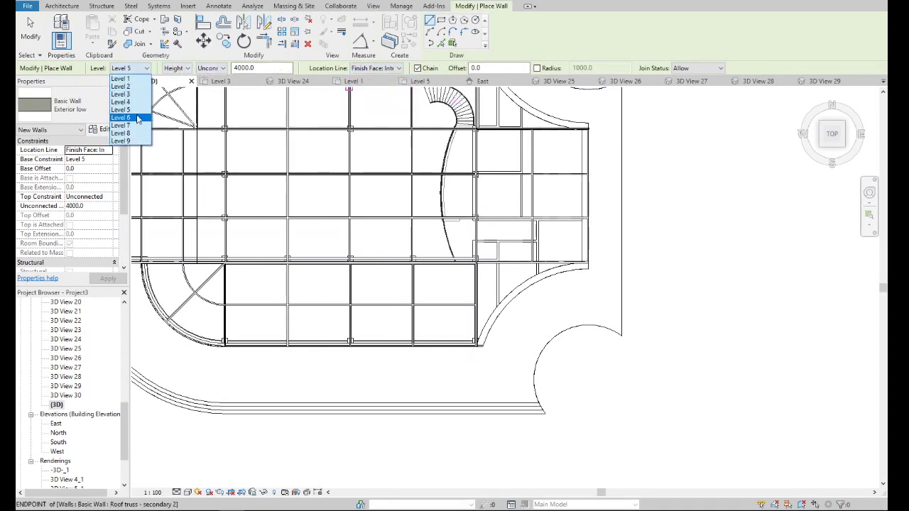
{"action": "left_click", "coordinate": [138, 124]}
{"action": "type", "text": "15"}
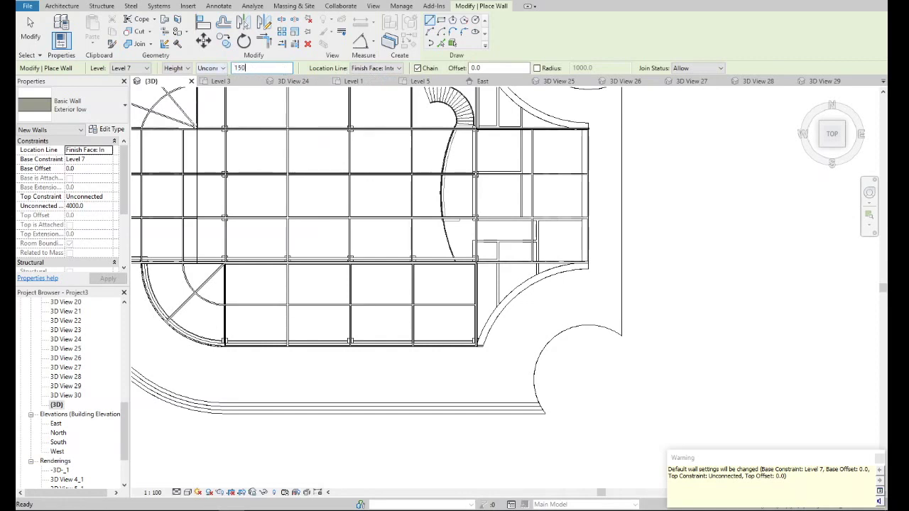
{"action": "type", "text": "0"}
{"action": "key", "text": "Return"}
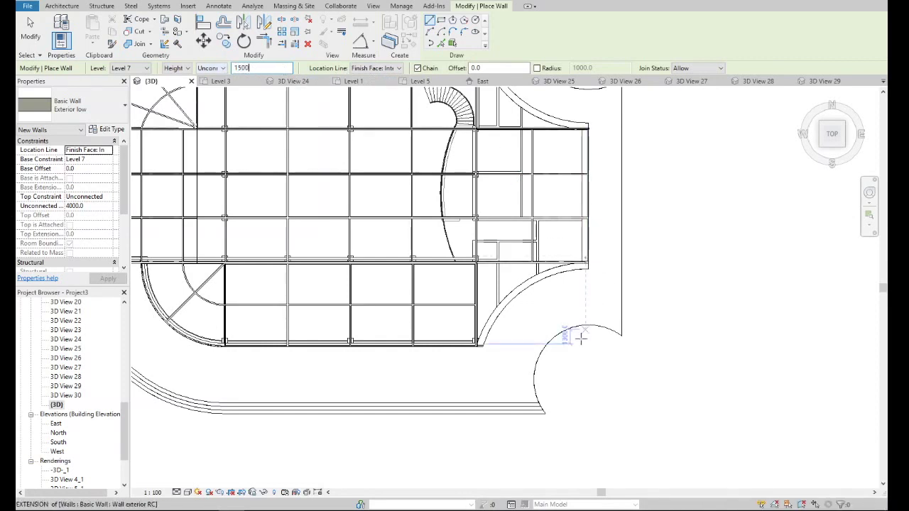
- Check the short wall just drawn, then delete the old low wall along the bottom edge
{"action": "left_click", "coordinate": [441, 44]}
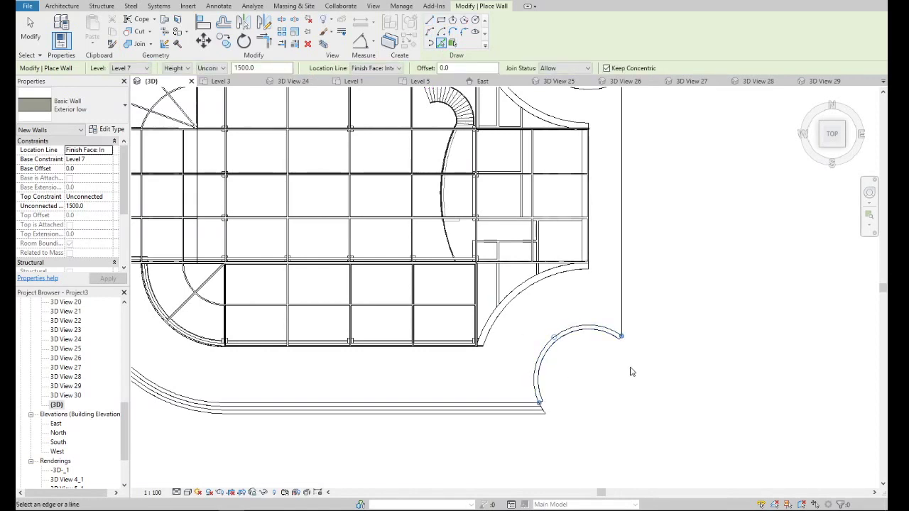
{"action": "scroll", "coordinate": [632, 372], "scroll_direction": "up", "scroll_amount": 1}
{"action": "scroll", "coordinate": [596, 369], "scroll_direction": "down", "scroll_amount": 3}
{"action": "scroll", "coordinate": [604, 345], "scroll_direction": "down", "scroll_amount": 1}
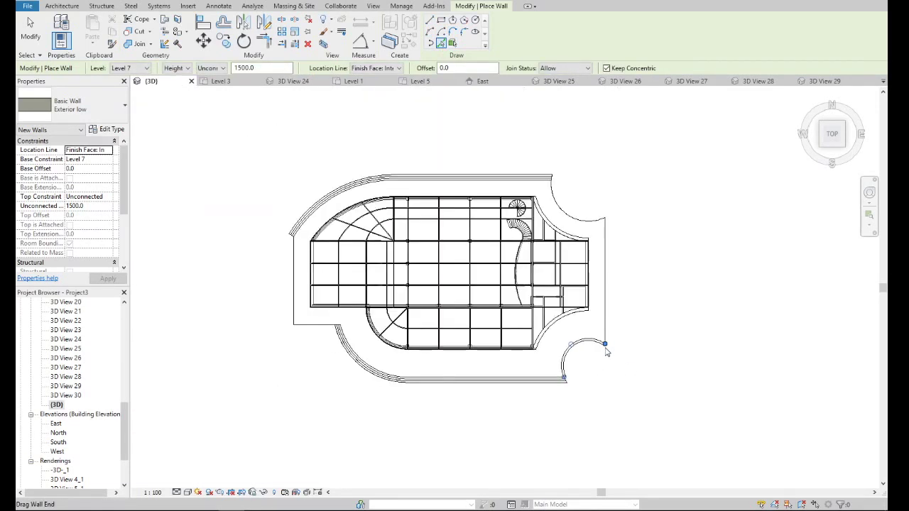
{"action": "scroll", "coordinate": [301, 277], "scroll_direction": "up", "scroll_amount": 2}
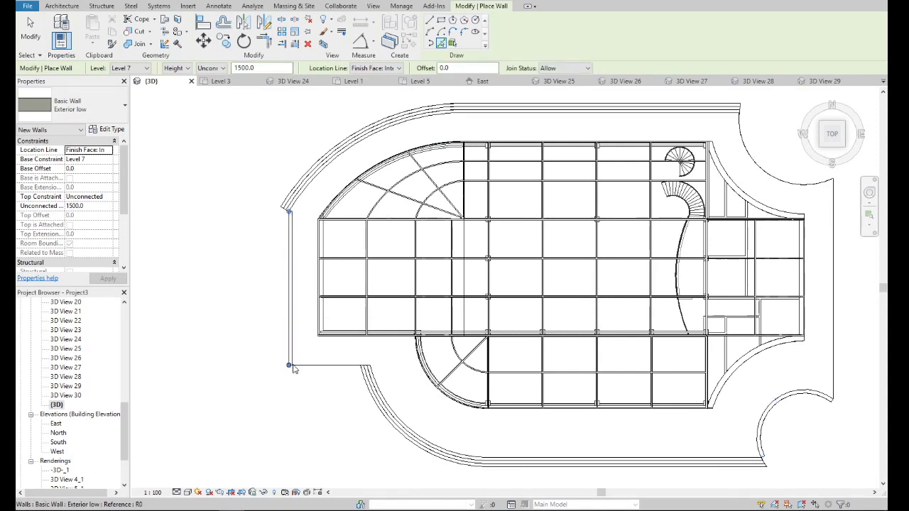
{"action": "scroll", "coordinate": [292, 360], "scroll_direction": "up", "scroll_amount": 2}
{"action": "key", "text": "Escape"}
{"action": "left_click", "coordinate": [346, 366]}
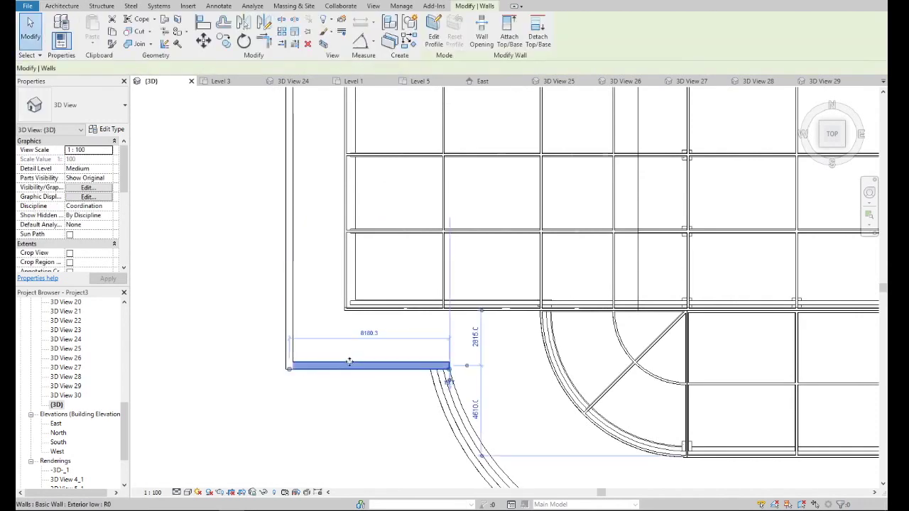
{"action": "scroll", "coordinate": [437, 368], "scroll_direction": "up", "scroll_amount": 2}
{"action": "key", "text": "Escape"}
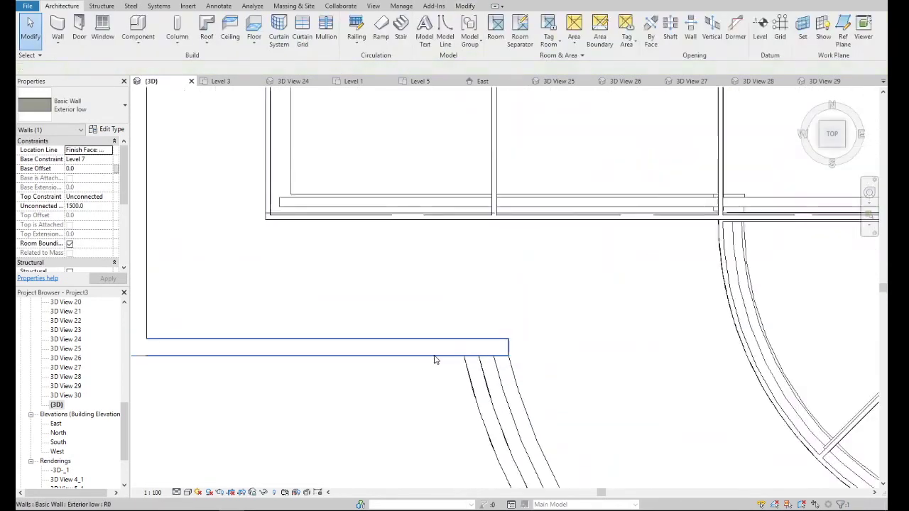
{"action": "left_click", "coordinate": [300, 348]}
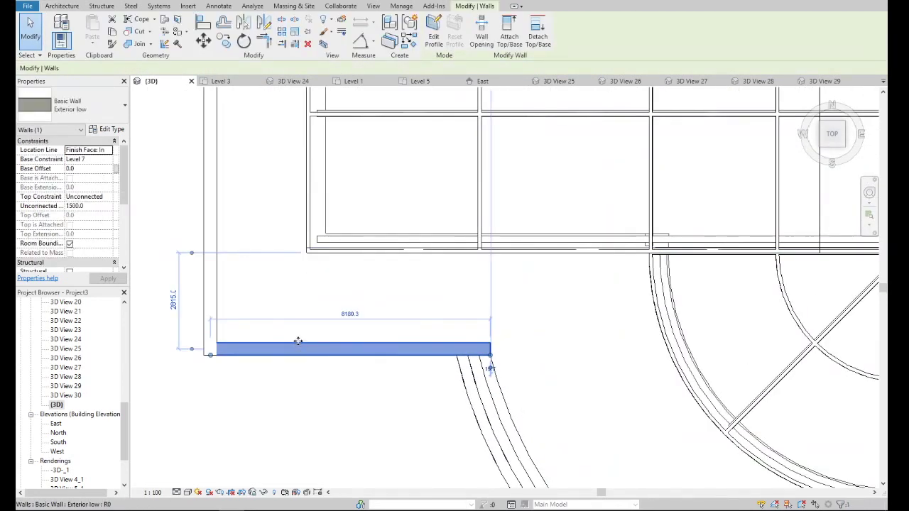
{"action": "scroll", "coordinate": [298, 341], "scroll_direction": "down", "scroll_amount": 2}
{"action": "key", "text": "Delete"}
{"action": "scroll", "coordinate": [284, 320], "scroll_direction": "up", "scroll_amount": 1}
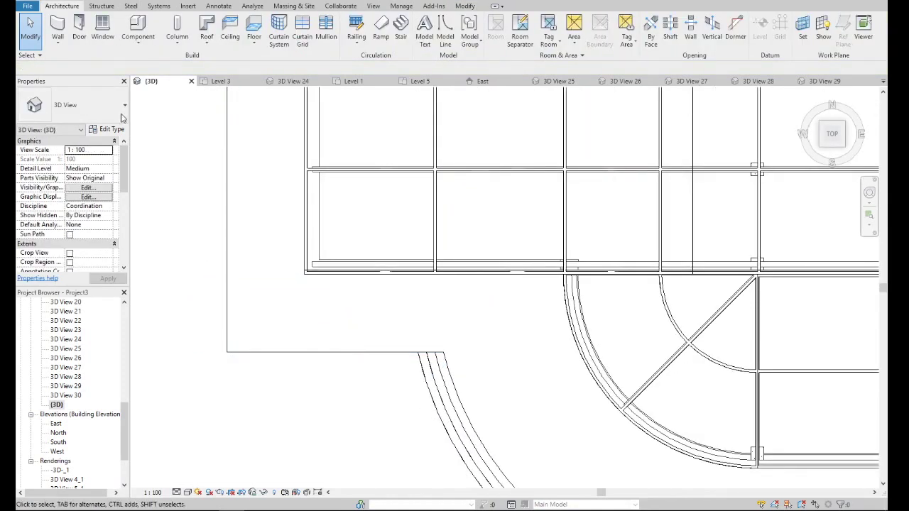
- Pick the left and bottom terrace edges to place Exterior low walls aligned by interior finish face
{"action": "left_click", "coordinate": [59, 36]}
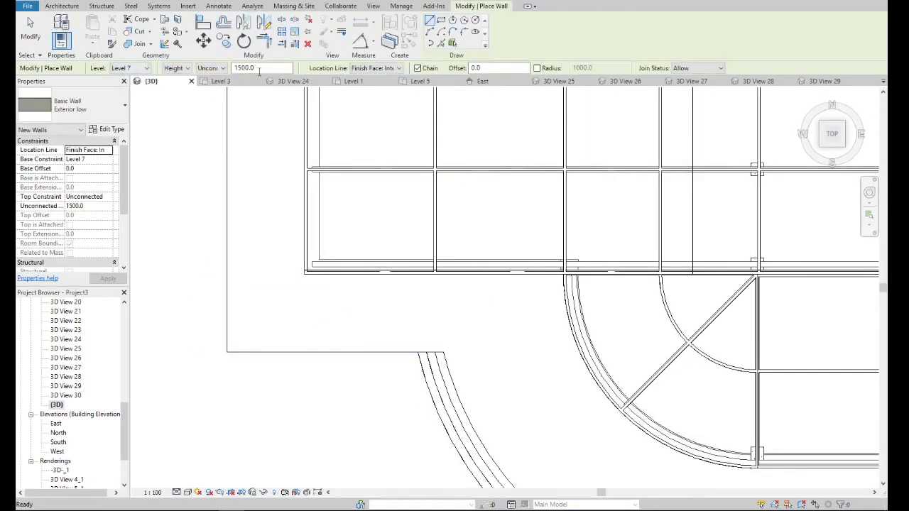
{"action": "left_click", "coordinate": [441, 43]}
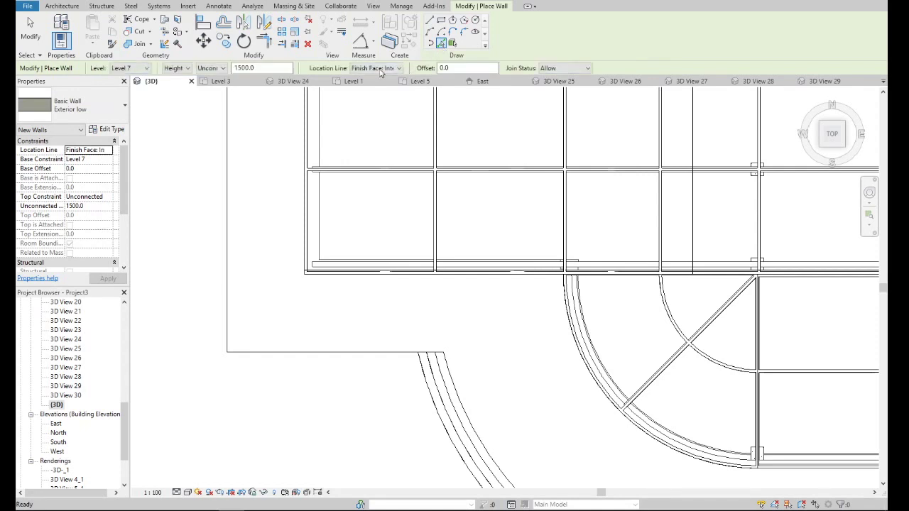
{"action": "left_click", "coordinate": [380, 70]}
{"action": "left_click", "coordinate": [378, 93]}
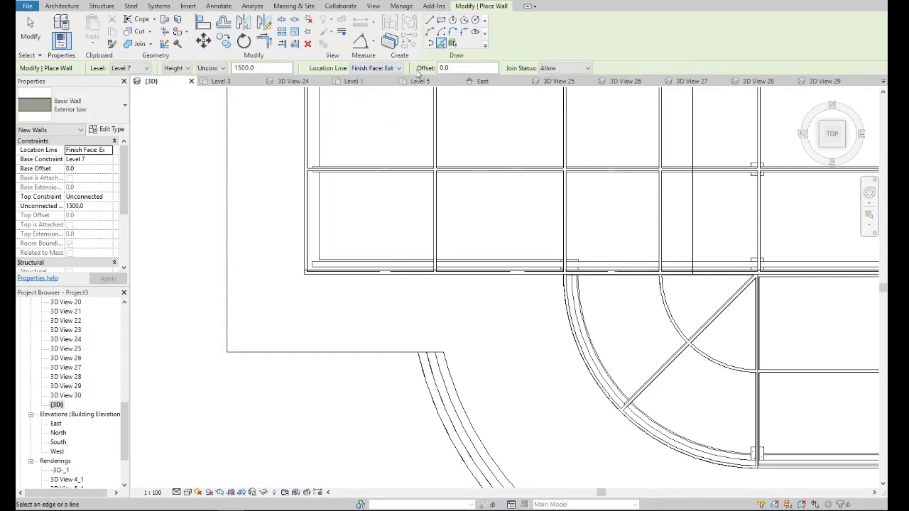
{"action": "left_click", "coordinate": [380, 68]}
{"action": "left_click", "coordinate": [378, 103]}
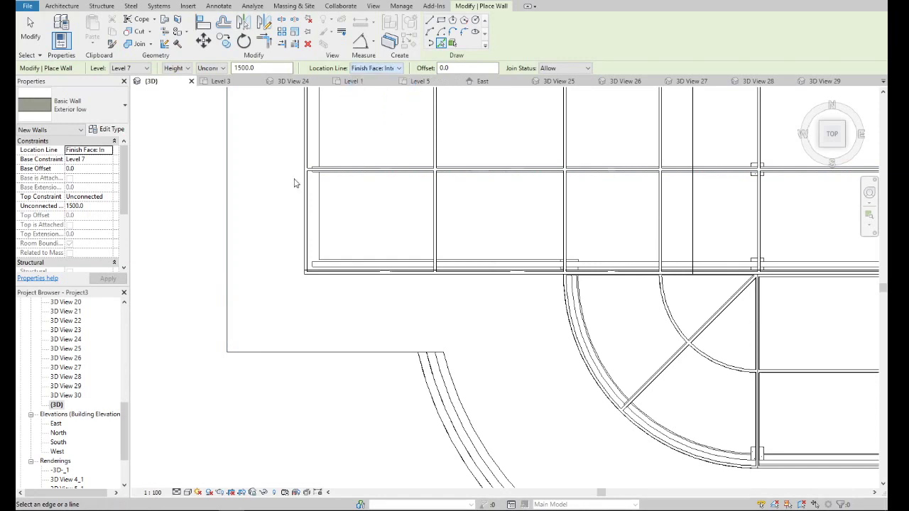
{"action": "left_click", "coordinate": [228, 260]}
{"action": "left_click", "coordinate": [278, 357]}
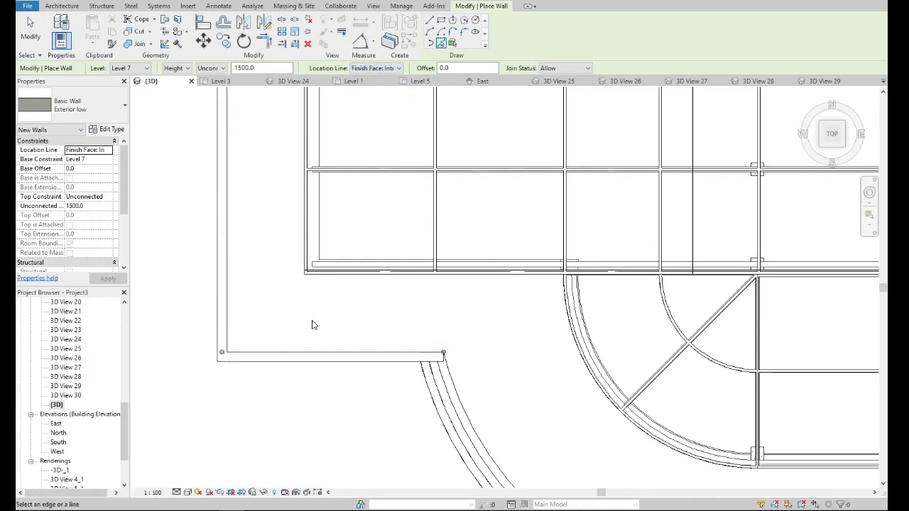
{"action": "scroll", "coordinate": [310, 320], "scroll_direction": "down", "scroll_amount": 3}
{"action": "scroll", "coordinate": [313, 325], "scroll_direction": "down", "scroll_amount": 2}
- Extend the curved wall's end down to meet the bottom wall
{"action": "scroll", "coordinate": [540, 383], "scroll_direction": "up", "scroll_amount": 3}
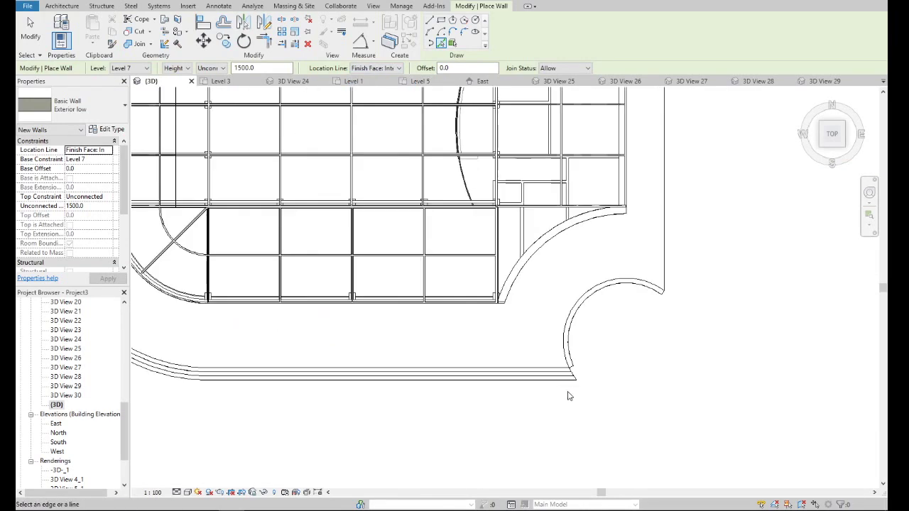
{"action": "scroll", "coordinate": [578, 383], "scroll_direction": "up", "scroll_amount": 3}
{"action": "key", "text": "Escape"}
{"action": "key", "text": "Escape"}
{"action": "left_click", "coordinate": [567, 360]}
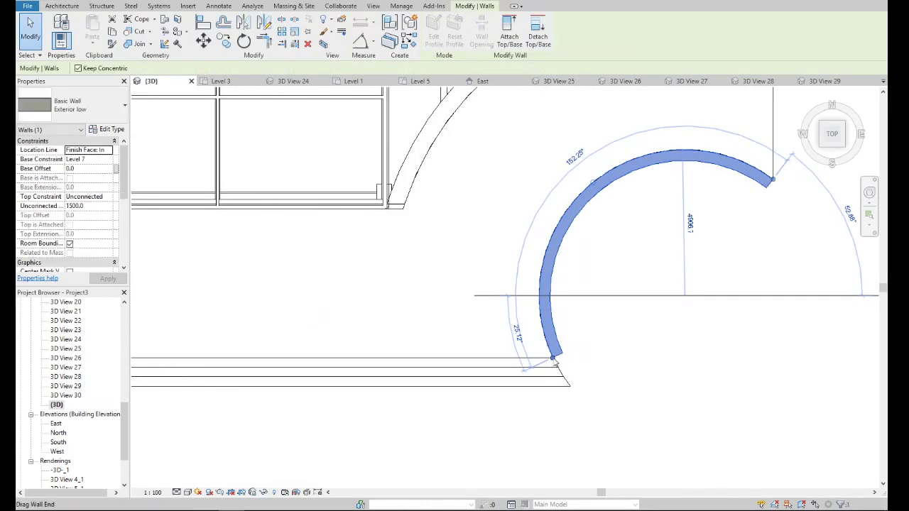
{"action": "left_click_drag", "start_coordinate": [555, 358], "coordinate": [573, 384]}
{"action": "key", "text": "Escape"}
{"action": "scroll", "coordinate": [568, 355], "scroll_direction": "down", "scroll_amount": 2}
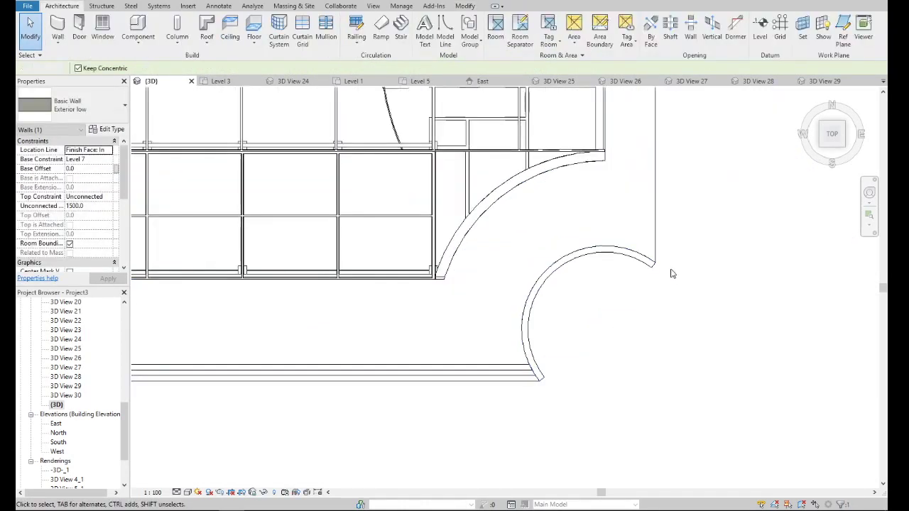
{"action": "scroll", "coordinate": [669, 314], "scroll_direction": "down", "scroll_amount": 3}
{"action": "scroll", "coordinate": [245, 120], "scroll_direction": "up", "scroll_amount": 2}
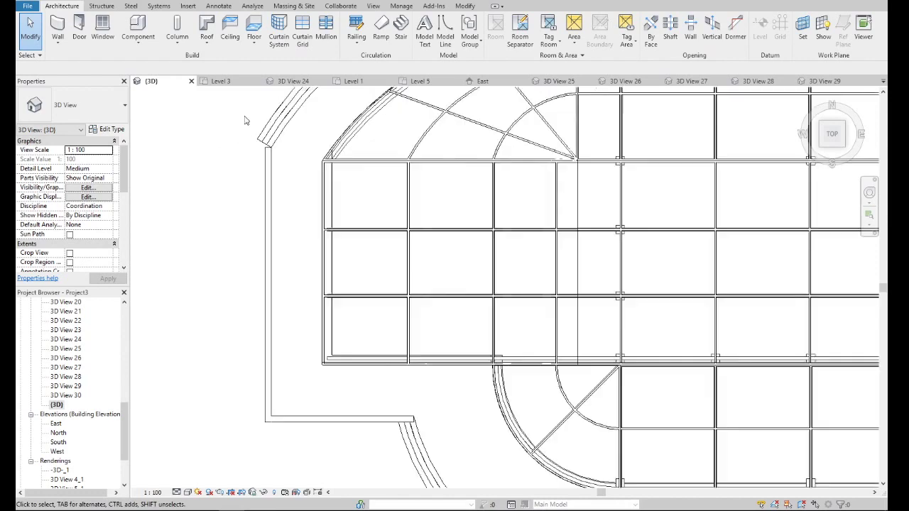
{"action": "scroll", "coordinate": [269, 146], "scroll_direction": "up", "scroll_amount": 1}
{"action": "scroll", "coordinate": [288, 167], "scroll_direction": "up", "scroll_amount": 1}
- Draw a short wall from the curved corner's endpoint to close the gap
{"action": "left_click", "coordinate": [58, 41]}
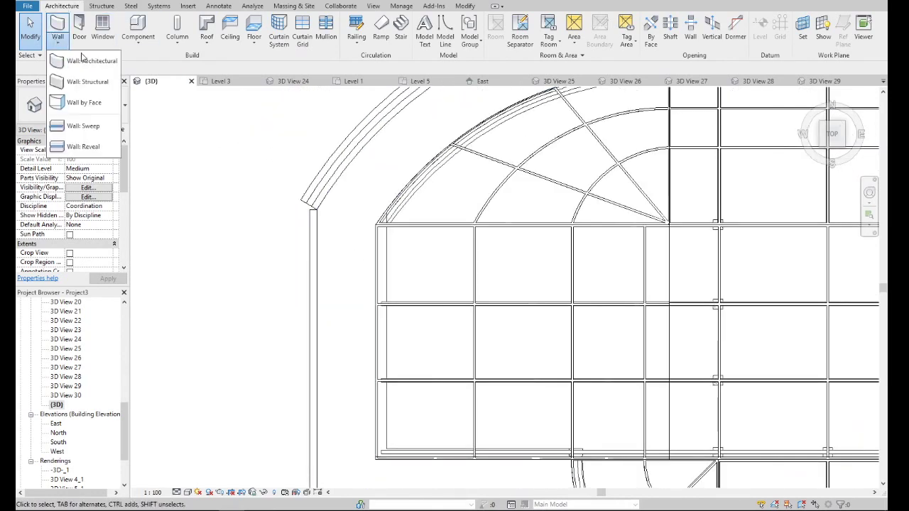
{"action": "left_click", "coordinate": [78, 61]}
{"action": "scroll", "coordinate": [325, 225], "scroll_direction": "up", "scroll_amount": 2}
{"action": "left_click", "coordinate": [326, 225]}
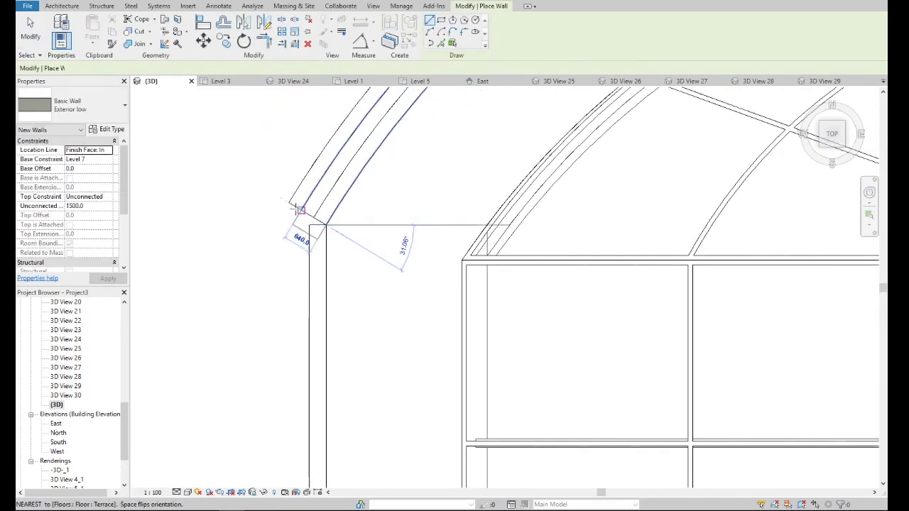
{"action": "left_click", "coordinate": [300, 201]}
{"action": "key", "text": "Escape"}
{"action": "key", "text": "Escape"}
{"action": "scroll", "coordinate": [301, 227], "scroll_direction": "down", "scroll_amount": 5}
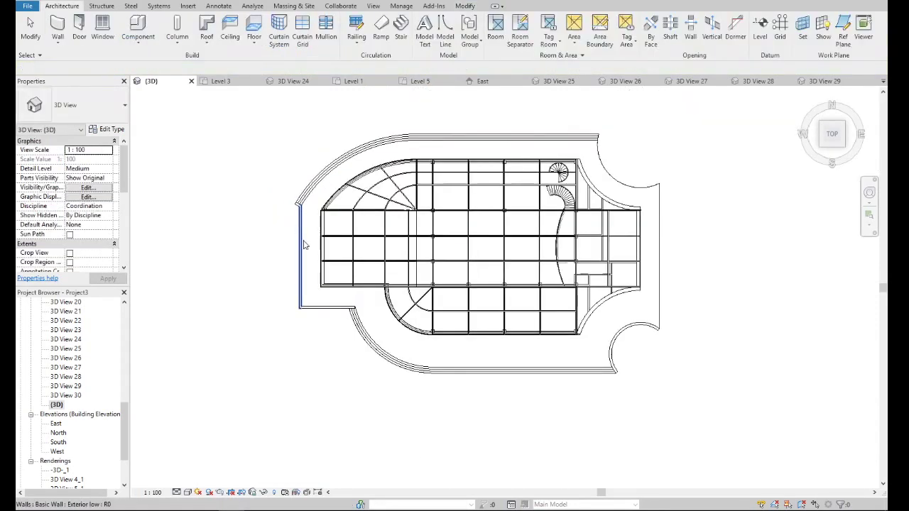
{"action": "scroll", "coordinate": [303, 241], "scroll_direction": "up", "scroll_amount": 3}
{"action": "scroll", "coordinate": [348, 307], "scroll_direction": "up", "scroll_amount": 2}
{"action": "scroll", "coordinate": [348, 307], "scroll_direction": "up", "scroll_amount": 1}
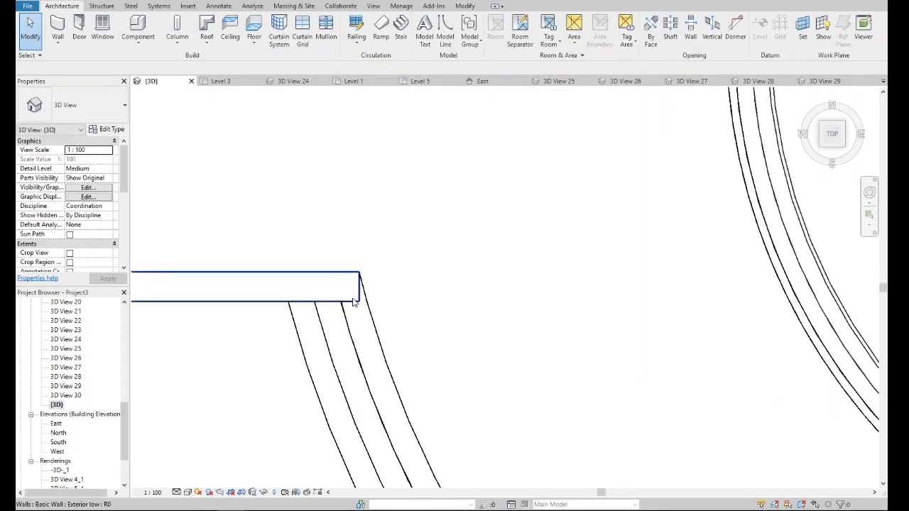
- Lengthen the straight low wall to meet the curved wall, then view the model isometrically
{"action": "left_click", "coordinate": [358, 283]}
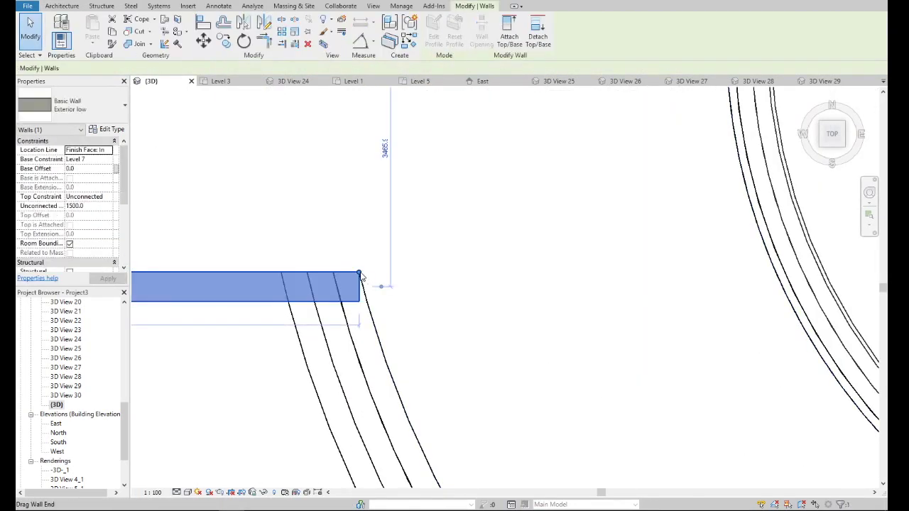
{"action": "left_click_drag", "start_coordinate": [362, 281], "coordinate": [377, 278]}
{"action": "scroll", "coordinate": [373, 281], "scroll_direction": "down", "scroll_amount": 2}
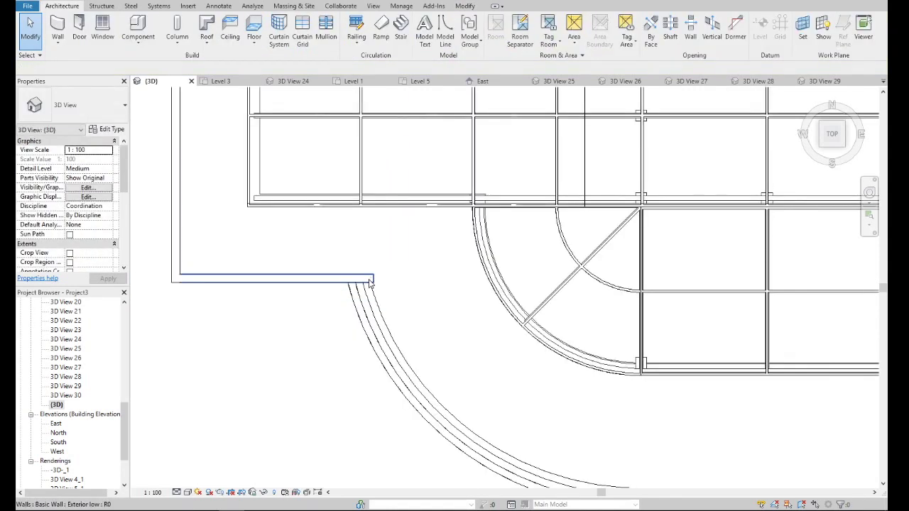
{"action": "scroll", "coordinate": [371, 283], "scroll_direction": "down", "scroll_amount": 2}
{"action": "scroll", "coordinate": [342, 310], "scroll_direction": "down", "scroll_amount": 2}
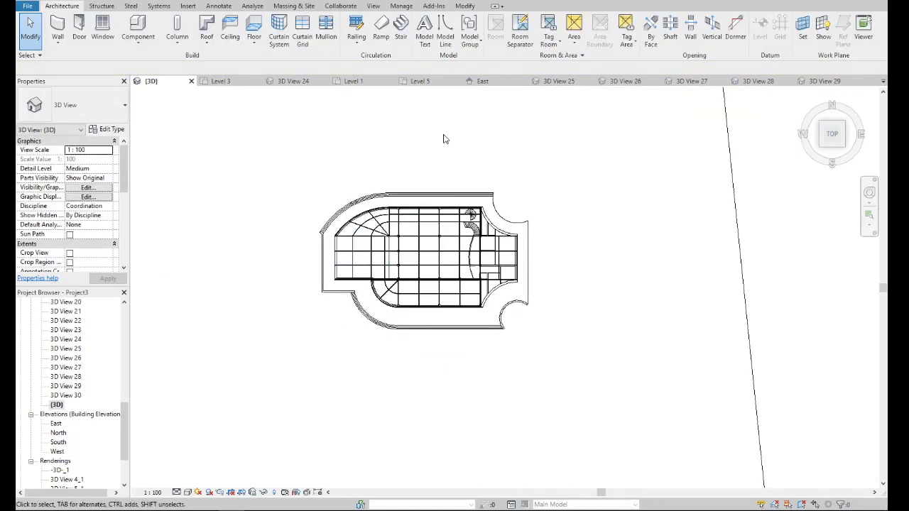
{"action": "scroll", "coordinate": [85, 445], "scroll_direction": "down", "scroll_amount": 2}
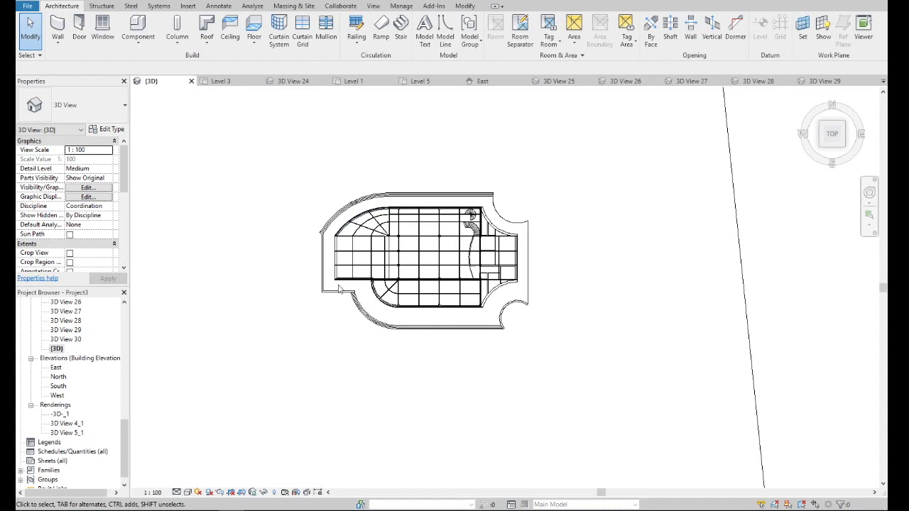
{"action": "mouse_move", "coordinate": [832, 134]}
{"action": "left_click", "coordinate": [822, 146]}
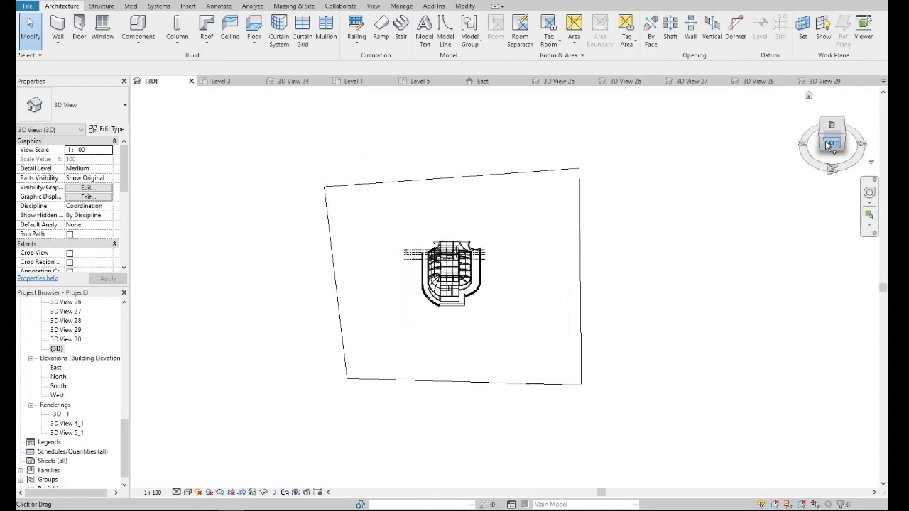
{"action": "left_click", "coordinate": [820, 137]}
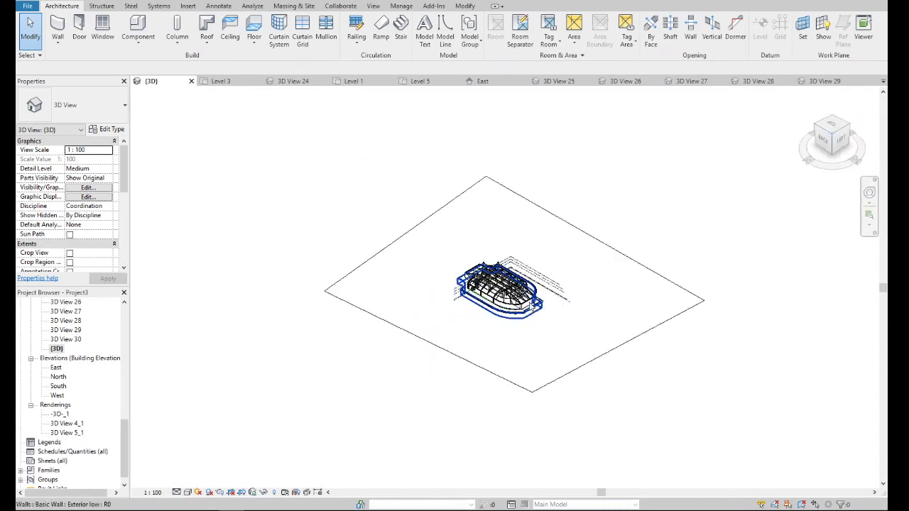
{"action": "left_click", "coordinate": [187, 492]}
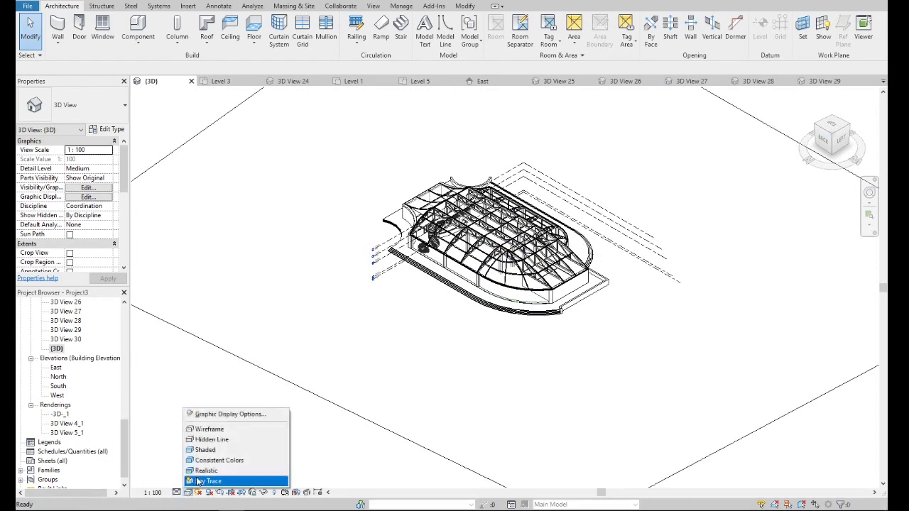
{"action": "left_click", "coordinate": [213, 441]}
{"action": "scroll", "coordinate": [579, 301], "scroll_direction": "up", "scroll_amount": 4}
{"action": "scroll", "coordinate": [579, 302], "scroll_direction": "up", "scroll_amount": 3}
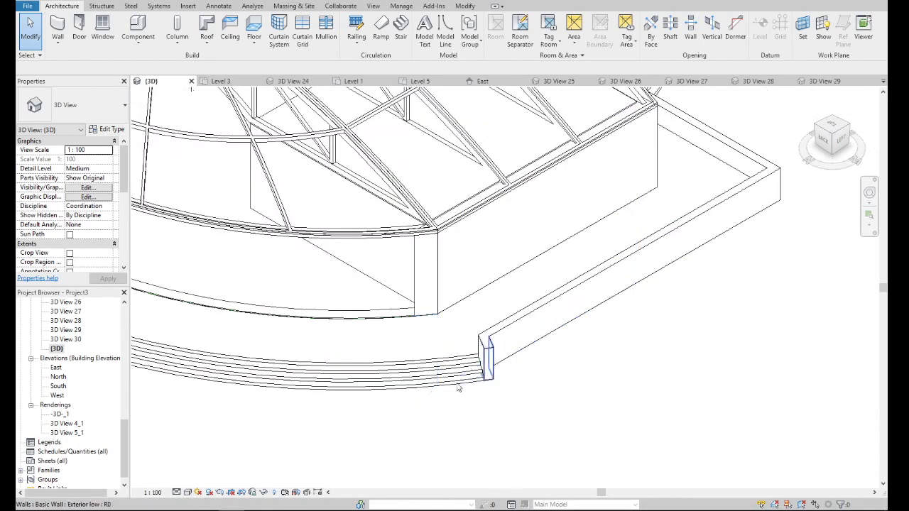
{"action": "left_click", "coordinate": [186, 492]}
{"action": "left_click", "coordinate": [206, 471]}
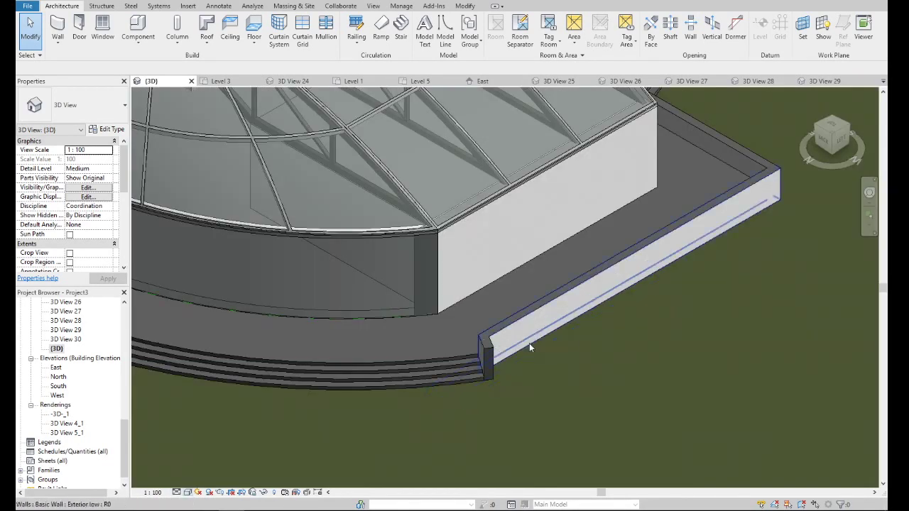
{"action": "scroll", "coordinate": [534, 375], "scroll_direction": "down", "scroll_amount": 3}
{"action": "scroll", "coordinate": [534, 376], "scroll_direction": "up", "scroll_amount": 2}
{"action": "scroll", "coordinate": [534, 377], "scroll_direction": "down", "scroll_amount": 3}
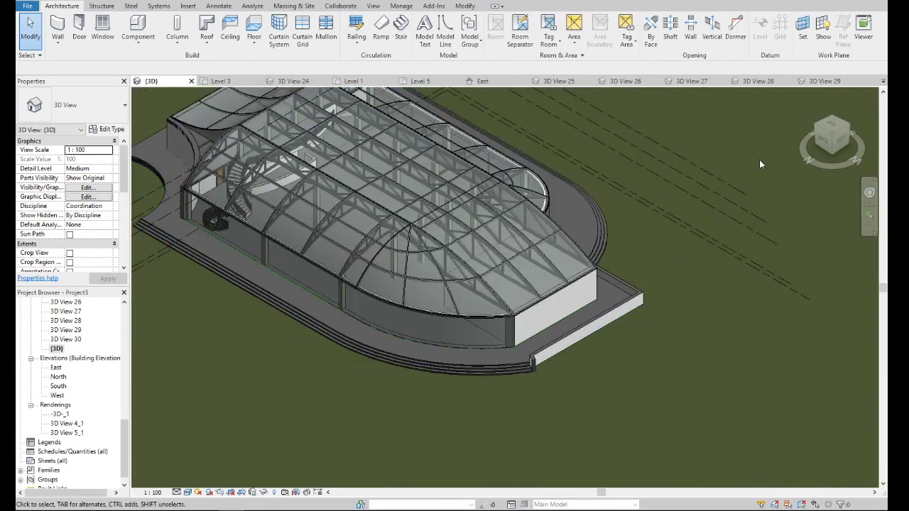
{"action": "mouse_move", "coordinate": [827, 139]}
{"action": "left_mouse_down"}
{"action": "mouse_move", "coordinate": [795, 142]}
{"action": "mouse_move", "coordinate": [838, 142]}
{"action": "left_mouse_up"}
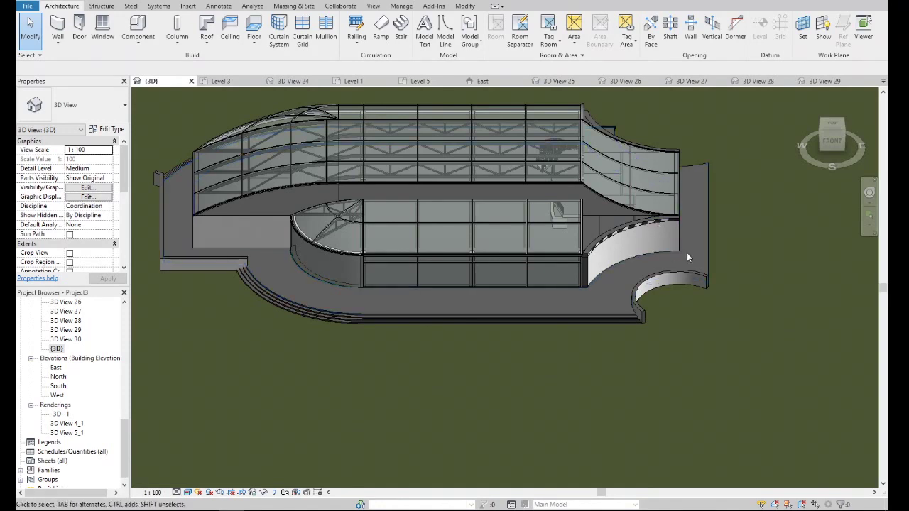
{"action": "scroll", "coordinate": [642, 274], "scroll_direction": "up", "scroll_amount": 3}
{"action": "scroll", "coordinate": [699, 310], "scroll_direction": "down", "scroll_amount": 3}
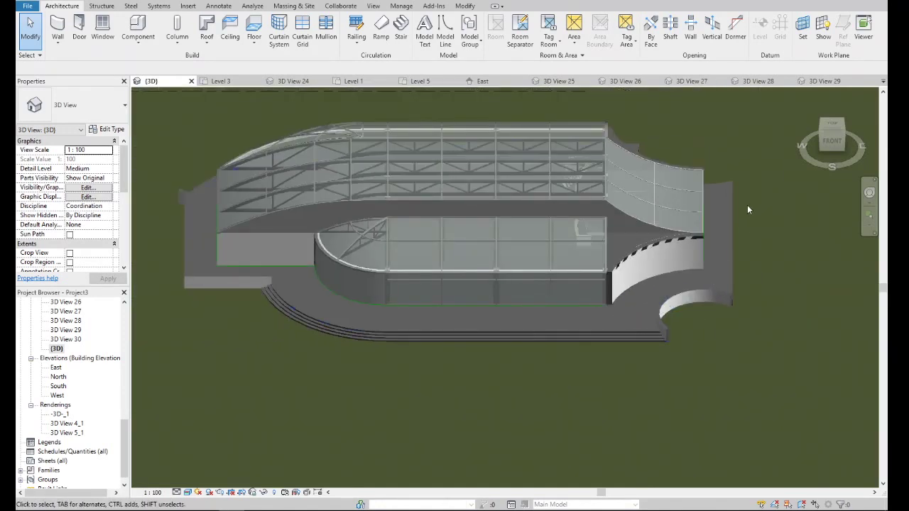
{"action": "mouse_move", "coordinate": [829, 163]}
{"action": "middle_mouse_down", "text": "shift"}
{"action": "mouse_move", "coordinate": [717, 171]}
{"action": "mouse_move", "coordinate": [610, 277]}
{"action": "middle_mouse_up", "text": "shift"}
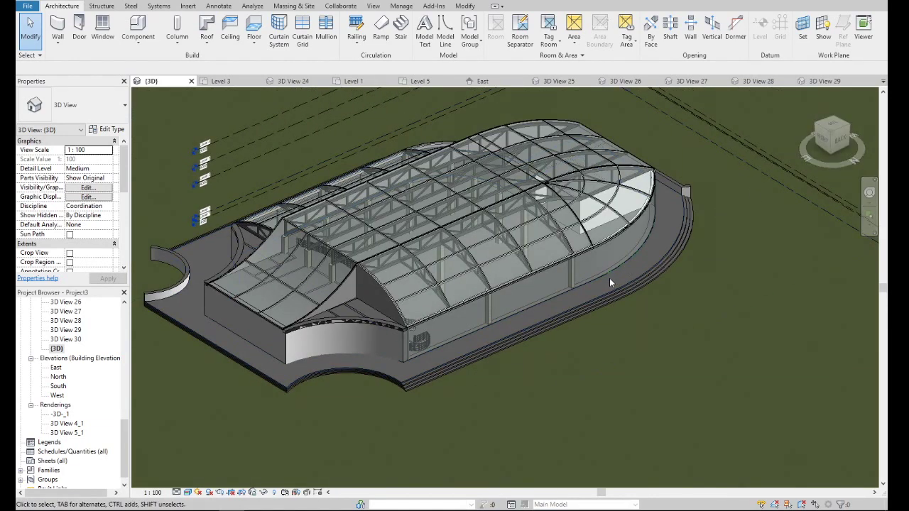
{"action": "scroll", "coordinate": [509, 334], "scroll_direction": "up", "scroll_amount": 3}
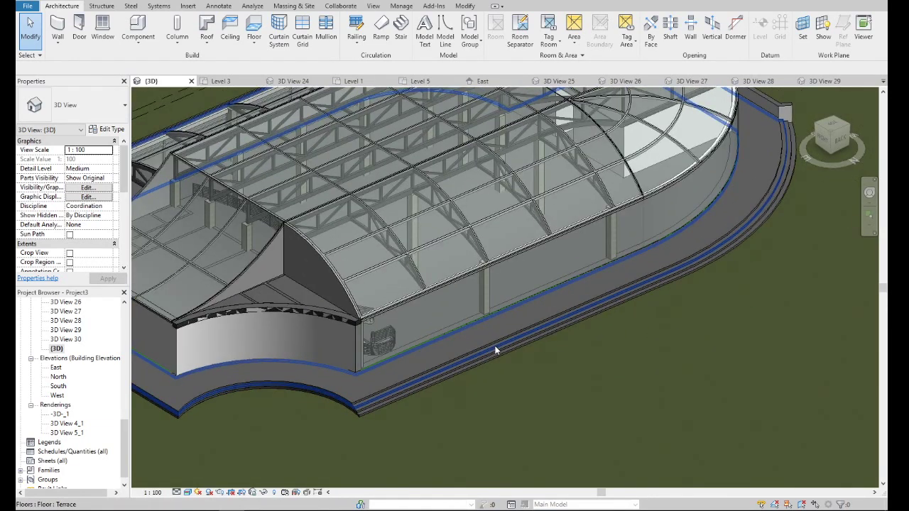
{"action": "scroll", "coordinate": [533, 338], "scroll_direction": "down", "scroll_amount": 2}
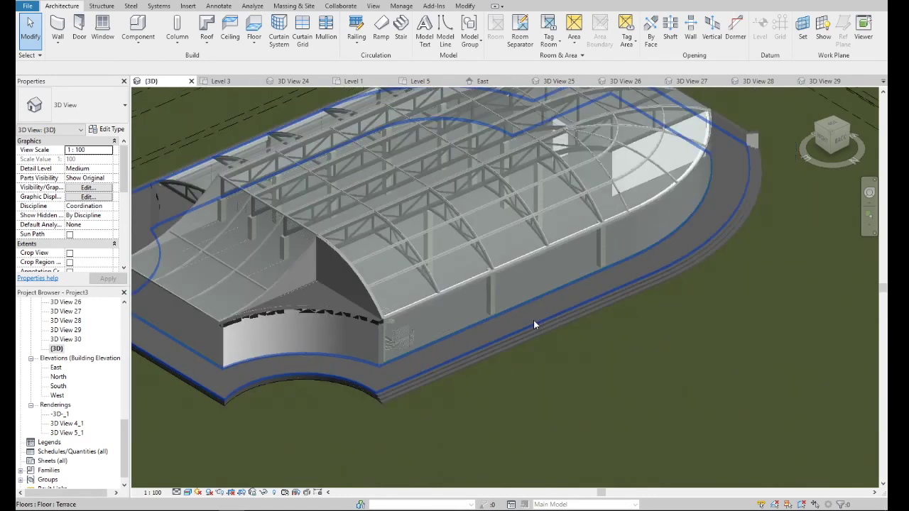
{"action": "scroll", "coordinate": [511, 351], "scroll_direction": "up", "scroll_amount": 2}
{"action": "scroll", "coordinate": [489, 348], "scroll_direction": "up", "scroll_amount": 1}
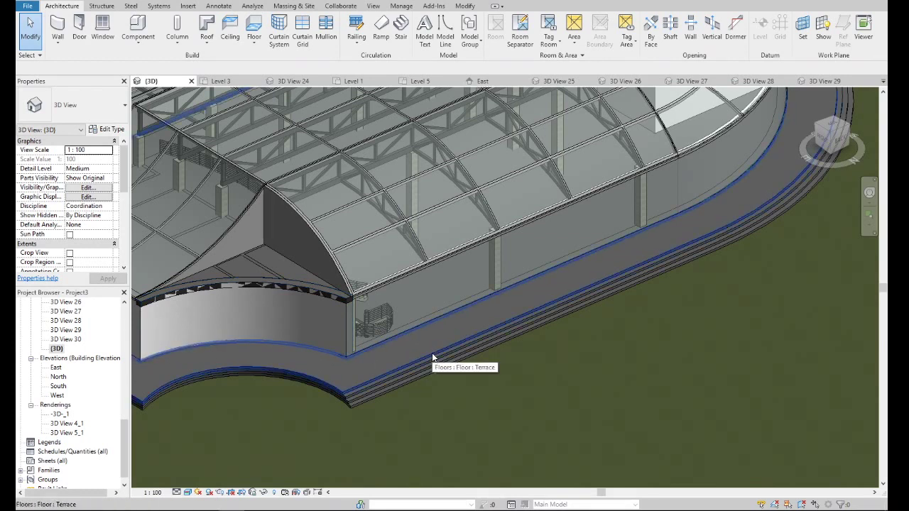
{"action": "left_click", "coordinate": [432, 355]}
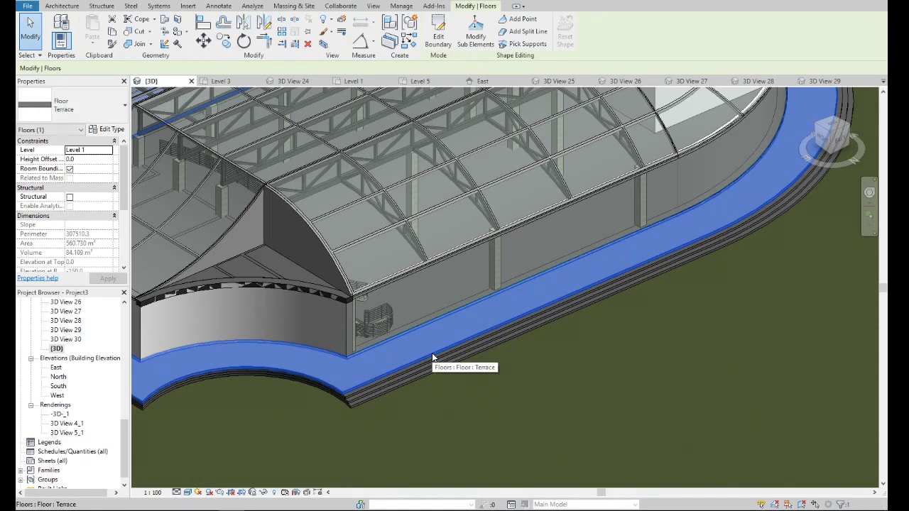
{"action": "key", "text": "Escape"}
{"action": "scroll", "coordinate": [433, 347], "scroll_direction": "down", "scroll_amount": 6}
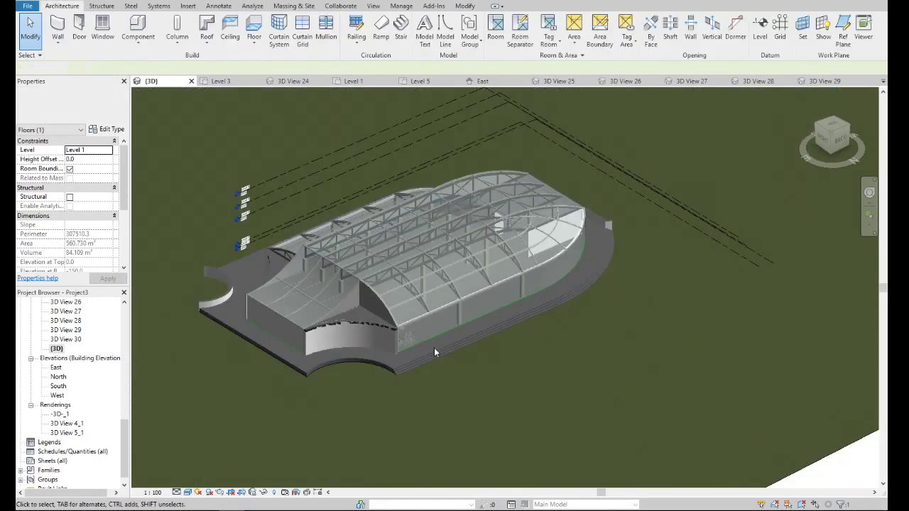
{"action": "left_click", "coordinate": [847, 144]}
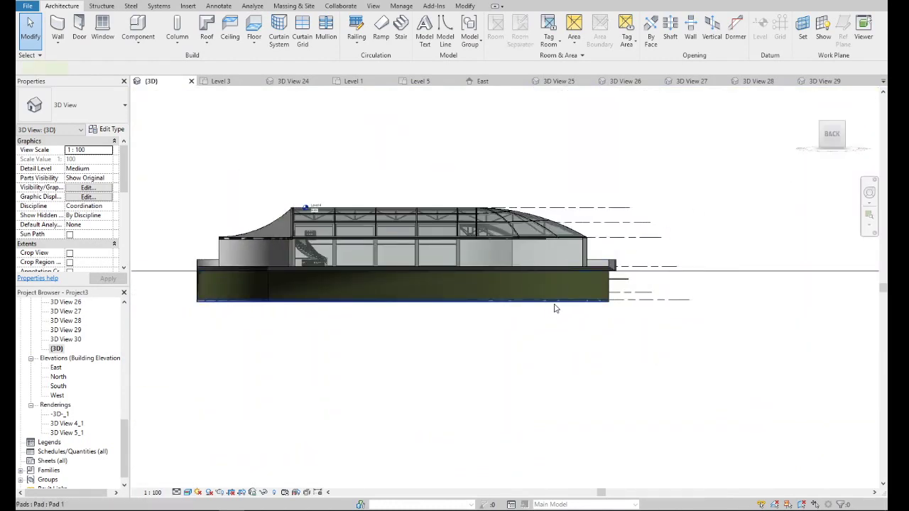
- Open Pad 1's boundary sketch and view it from the top in Hidden Line style
{"action": "left_click", "coordinate": [555, 307]}
{"action": "double_click", "coordinate": [555, 306]}
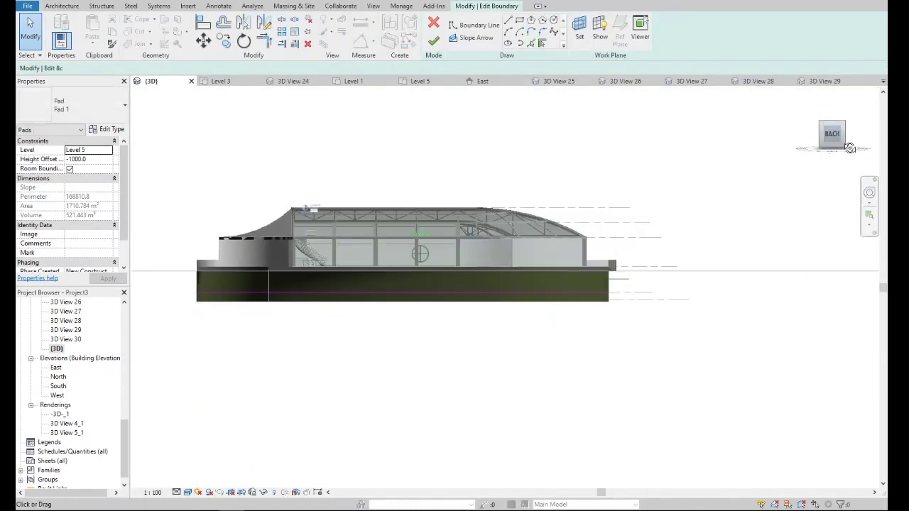
{"action": "left_click", "coordinate": [846, 122]}
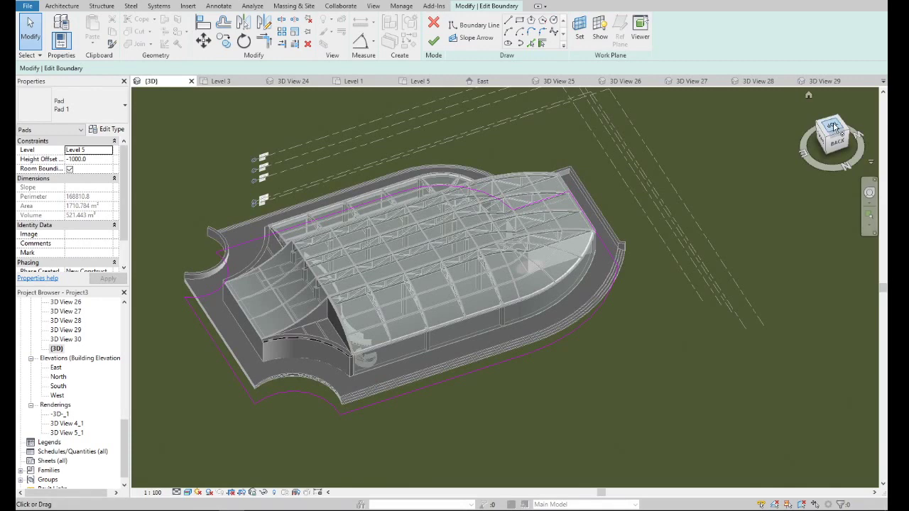
{"action": "left_click", "coordinate": [832, 126]}
{"action": "left_click", "coordinate": [188, 492]}
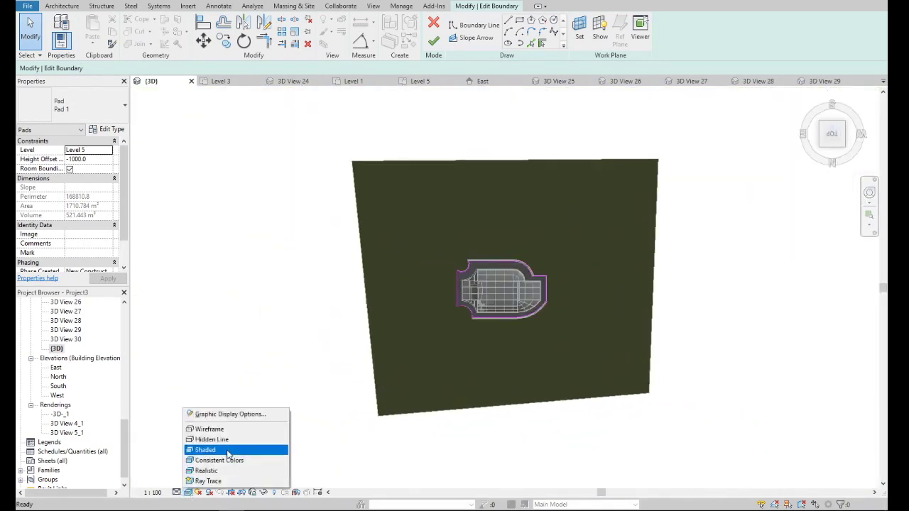
{"action": "left_click", "coordinate": [213, 439]}
{"action": "scroll", "coordinate": [517, 321], "scroll_direction": "up", "scroll_amount": 5}
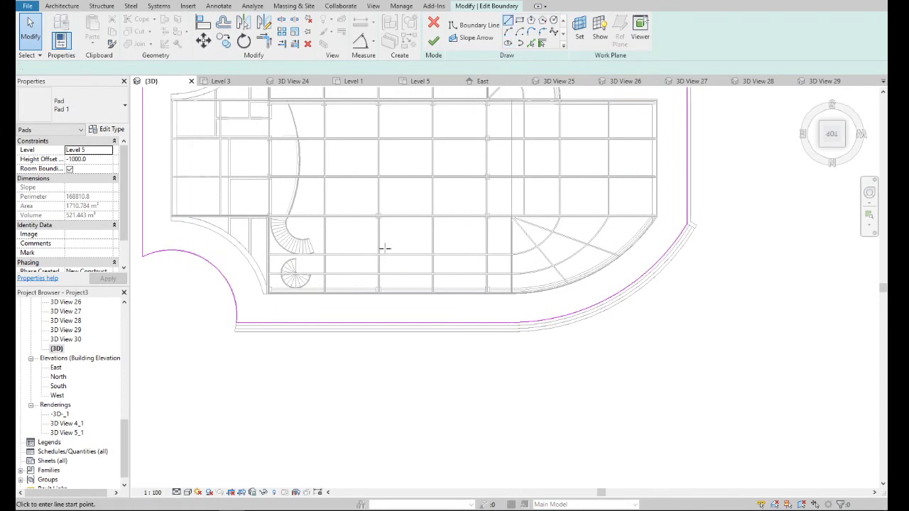
{"action": "scroll", "coordinate": [339, 300], "scroll_direction": "down", "scroll_amount": 2}
{"action": "scroll", "coordinate": [315, 306], "scroll_direction": "up", "scroll_amount": 3}
{"action": "scroll", "coordinate": [371, 237], "scroll_direction": "up", "scroll_amount": 2}
{"action": "scroll", "coordinate": [368, 207], "scroll_direction": "up", "scroll_amount": 2}
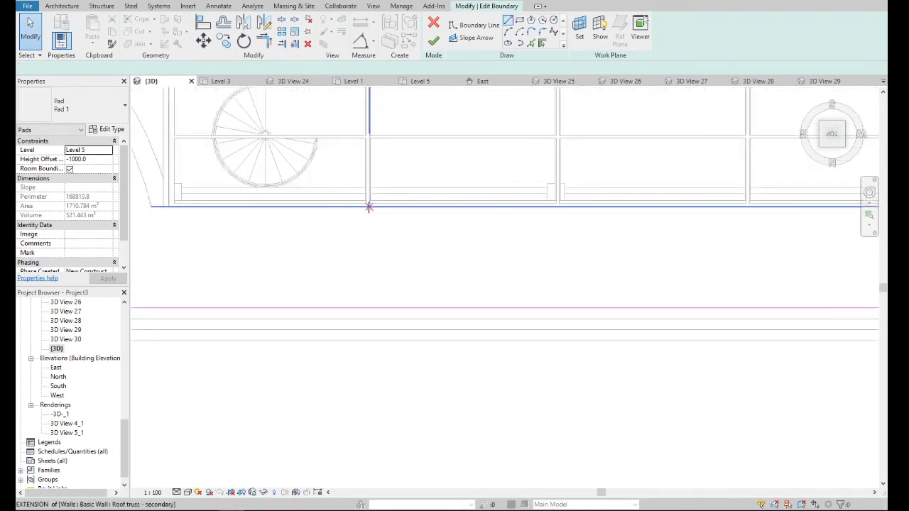
{"action": "scroll", "coordinate": [369, 207], "scroll_direction": "up", "scroll_amount": 2}
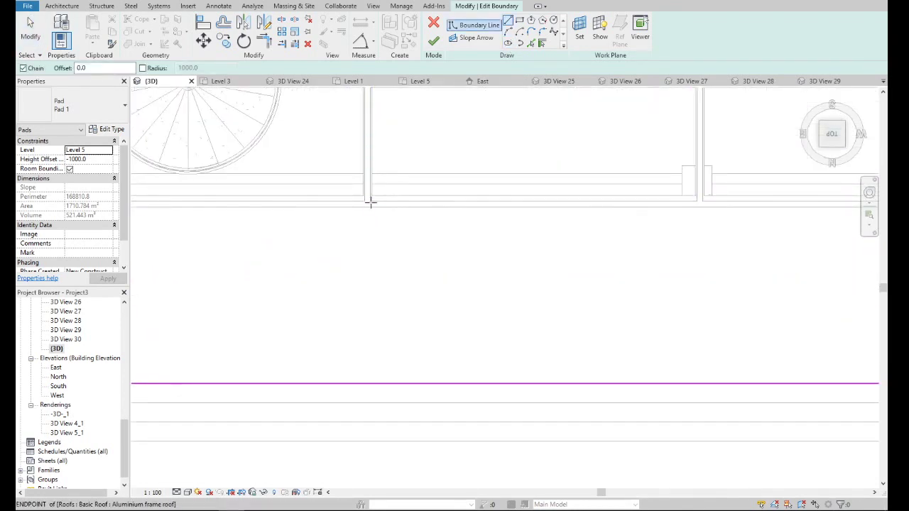
- Sketch the 6300-wide walkway rectangle from the roof edge out past the terrace
{"action": "left_click", "coordinate": [370, 202]}
{"action": "scroll", "coordinate": [369, 213], "scroll_direction": "down", "scroll_amount": 2}
{"action": "scroll", "coordinate": [367, 248], "scroll_direction": "down", "scroll_amount": 2}
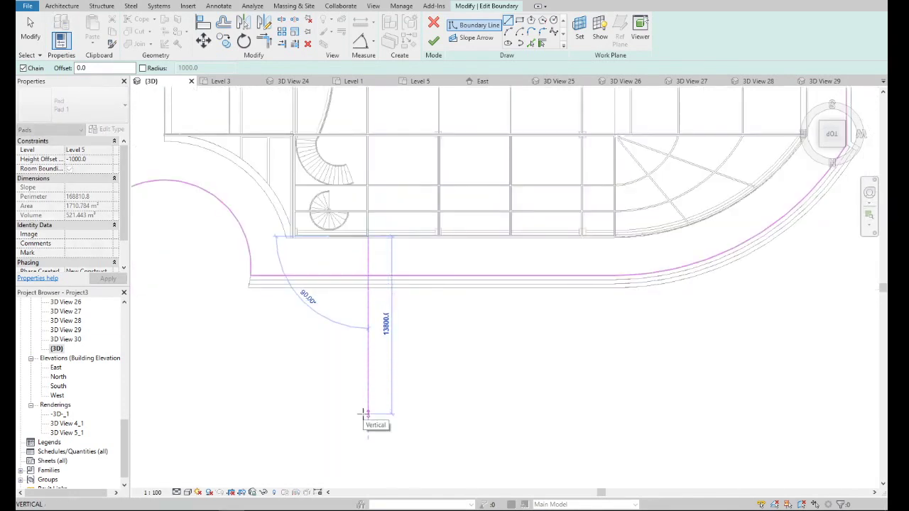
{"action": "left_click", "coordinate": [363, 416]}
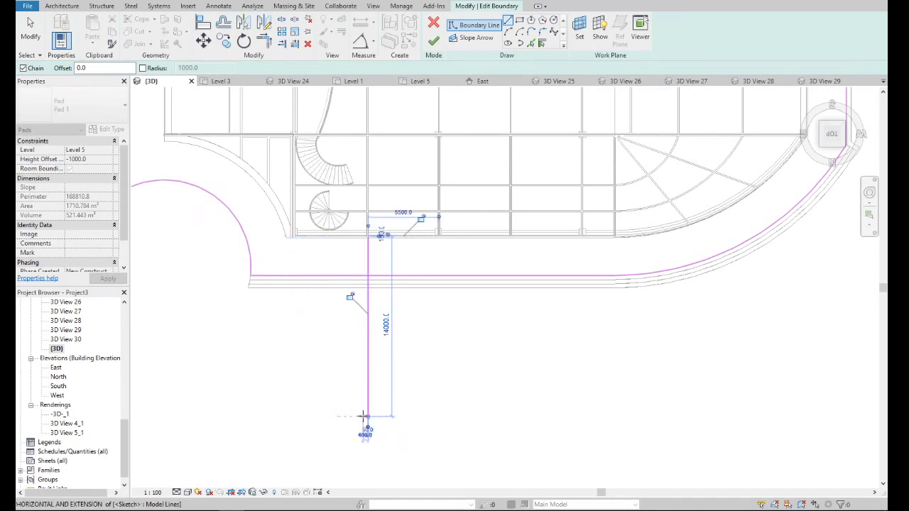
{"action": "scroll", "coordinate": [442, 237], "scroll_direction": "up", "scroll_amount": 2}
{"action": "scroll", "coordinate": [433, 244], "scroll_direction": "up", "scroll_amount": 2}
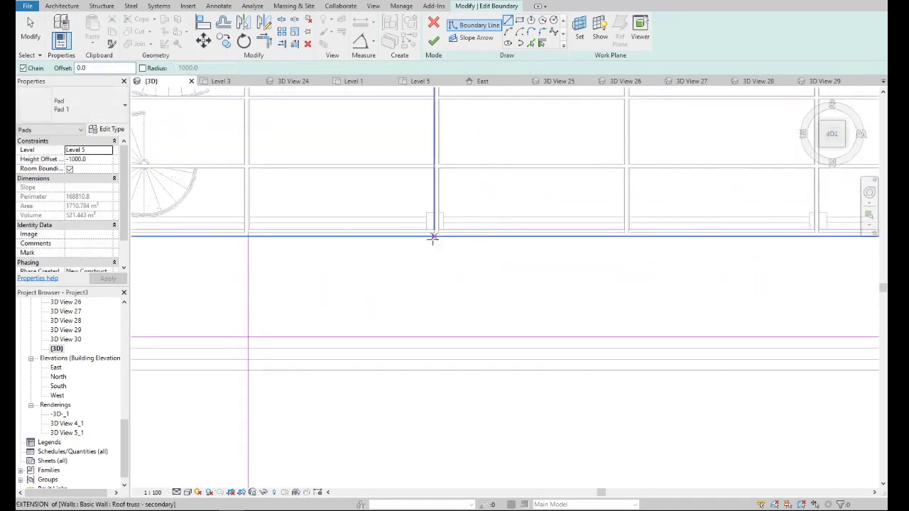
{"action": "scroll", "coordinate": [434, 242], "scroll_direction": "down", "scroll_amount": 2}
{"action": "scroll", "coordinate": [435, 242], "scroll_direction": "down", "scroll_amount": 1}
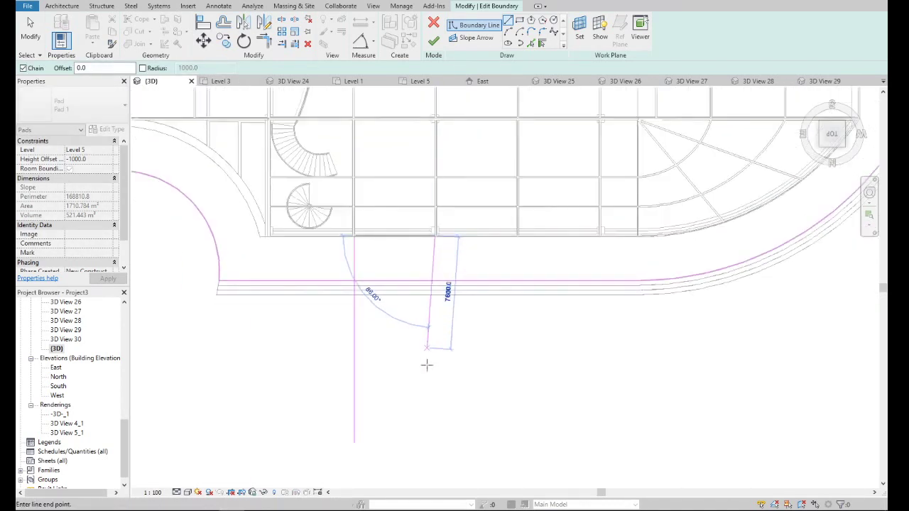
{"action": "left_click", "coordinate": [434, 442]}
{"action": "left_click", "coordinate": [354, 442]}
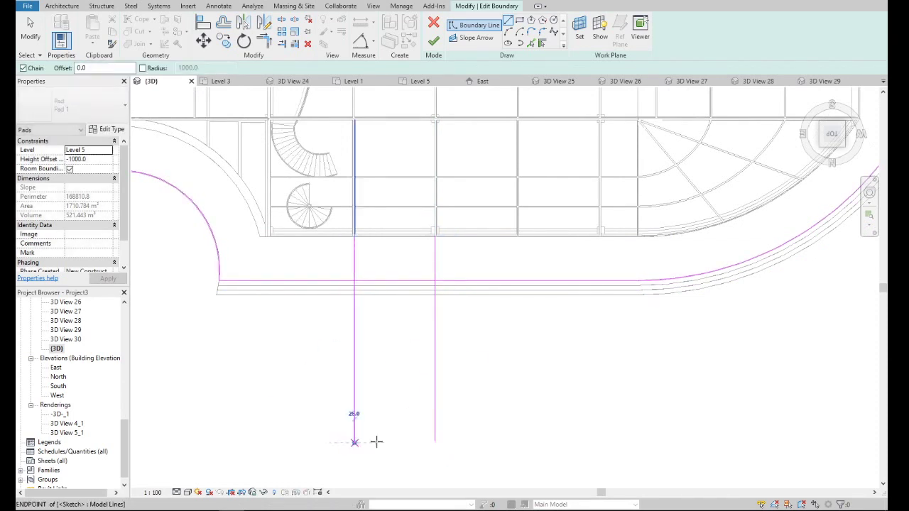
{"action": "left_click", "coordinate": [447, 442]}
{"action": "key", "text": "Escape"}
{"action": "key", "text": "Escape"}
- Split the terrace boundary, trim the walkway sides into corners, and finish the pad edit
{"action": "left_click", "coordinate": [264, 41]}
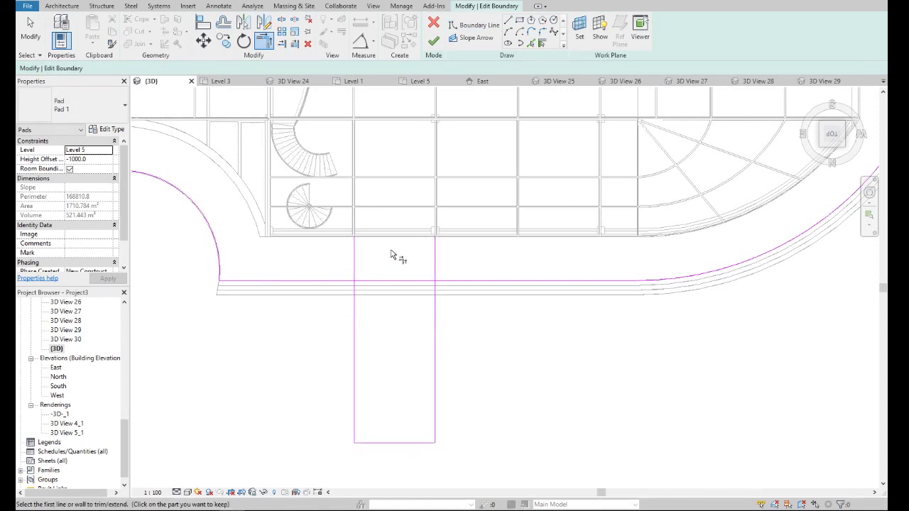
{"action": "key", "text": "Escape"}
{"action": "left_click", "coordinate": [391, 280]}
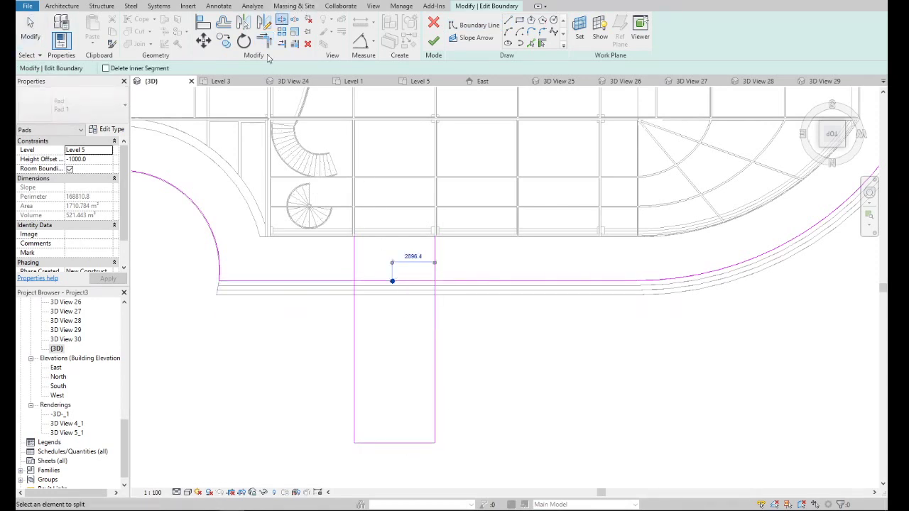
{"action": "key", "text": "t"}
{"action": "key", "text": "r"}
{"action": "left_click", "coordinate": [346, 282]}
{"action": "left_click", "coordinate": [355, 300]}
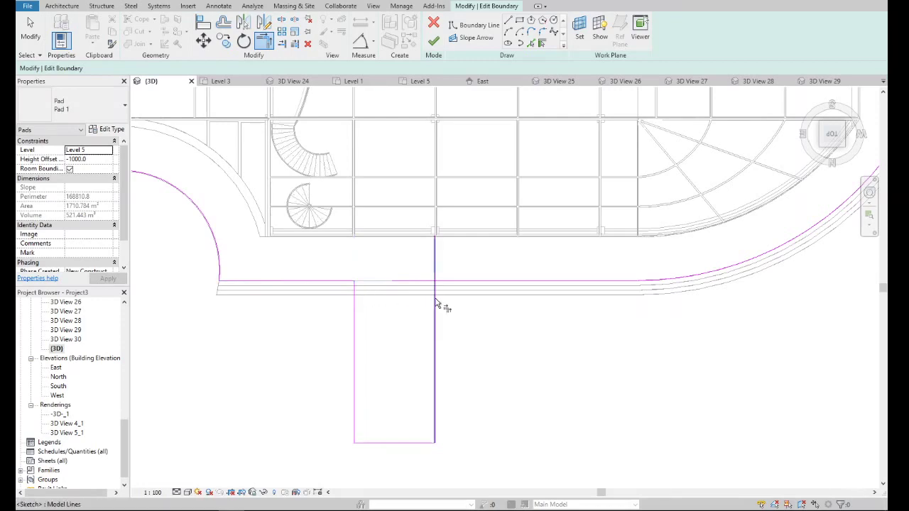
{"action": "left_click", "coordinate": [436, 305]}
{"action": "left_click", "coordinate": [446, 284]}
{"action": "scroll", "coordinate": [408, 278], "scroll_direction": "down", "scroll_amount": 4}
{"action": "left_click", "coordinate": [433, 40]}
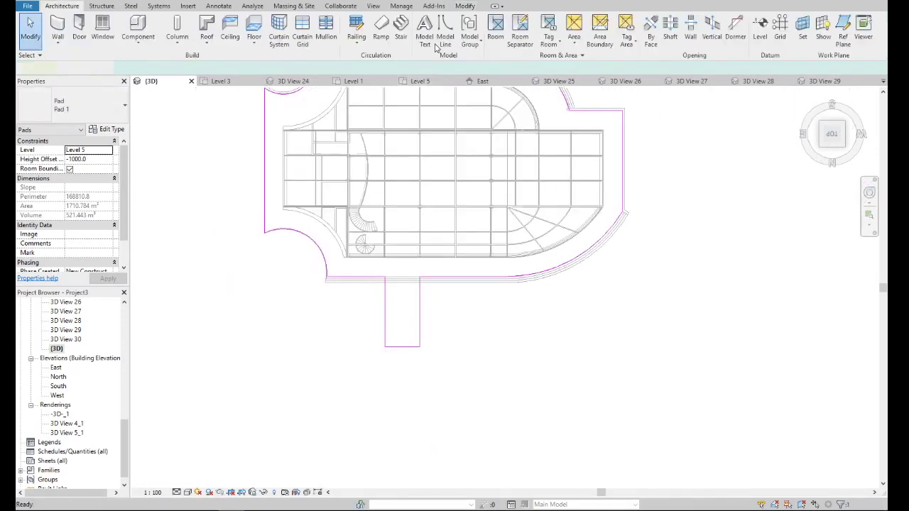
- Open the Level 1 terrace floor's boundary sketch and view it from directly above
{"action": "left_click", "coordinate": [858, 146]}
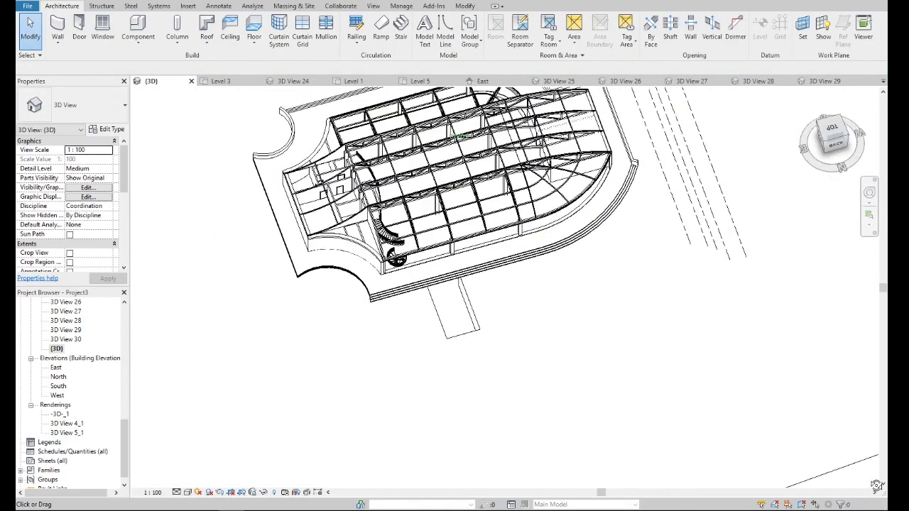
{"action": "scroll", "coordinate": [561, 250], "scroll_direction": "up", "scroll_amount": 3}
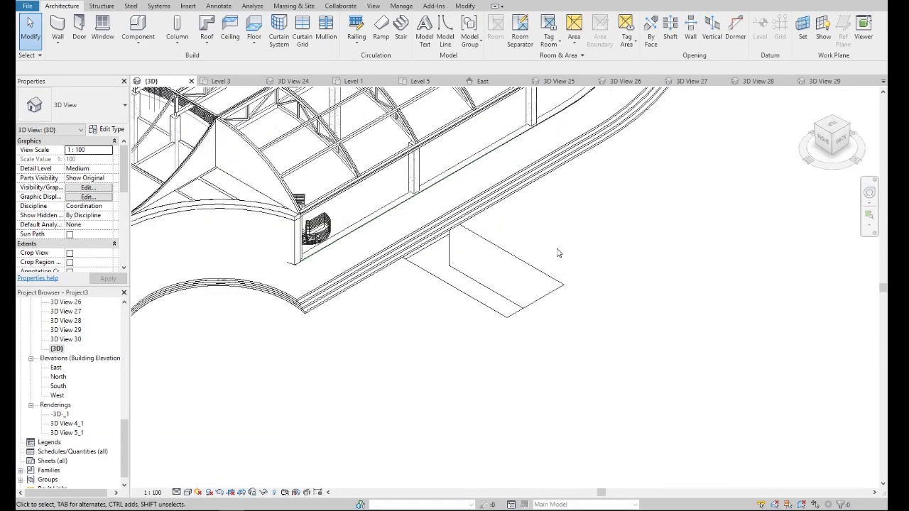
{"action": "scroll", "coordinate": [445, 237], "scroll_direction": "up", "scroll_amount": 3}
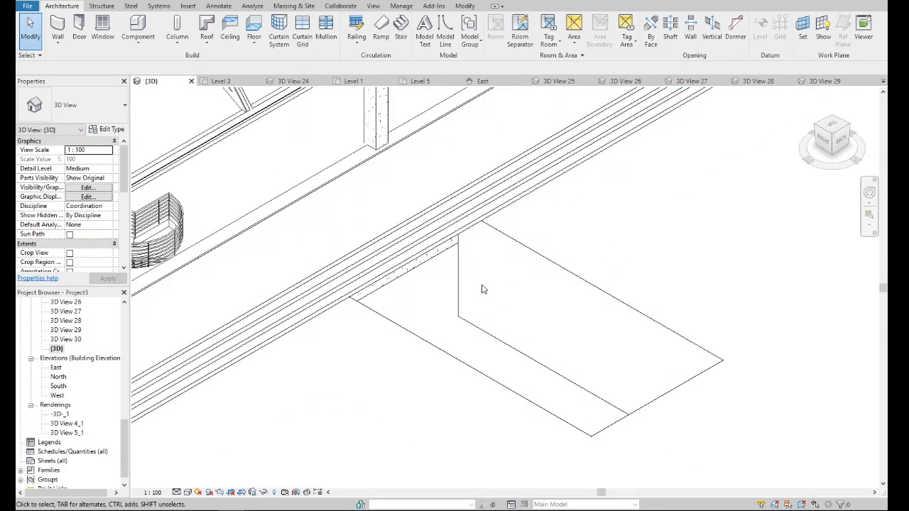
{"action": "scroll", "coordinate": [480, 288], "scroll_direction": "down", "scroll_amount": 3}
{"action": "scroll", "coordinate": [350, 226], "scroll_direction": "up", "scroll_amount": 4}
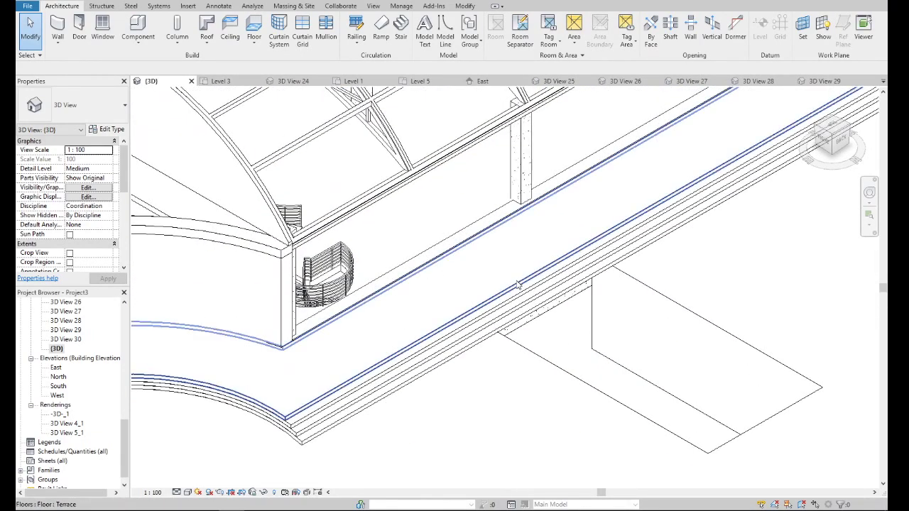
{"action": "double_click", "coordinate": [518, 285]}
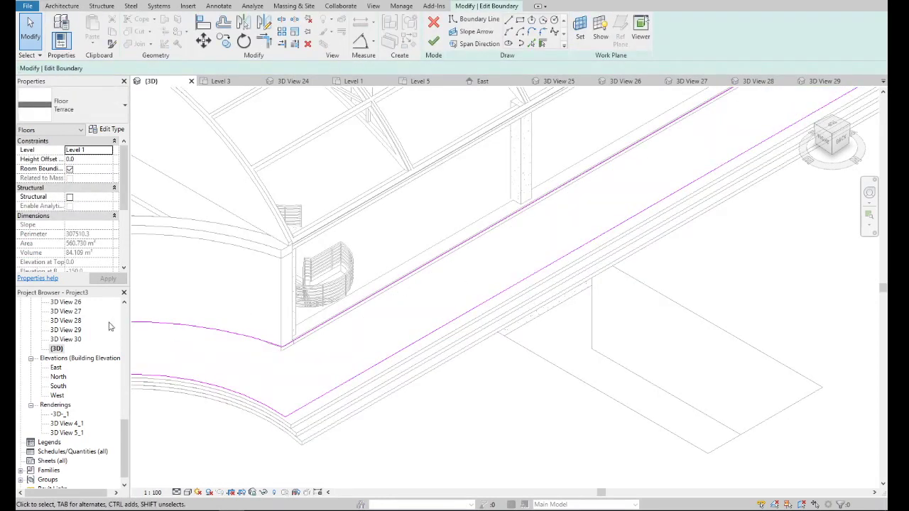
{"action": "left_click_drag", "start_coordinate": [124, 440], "coordinate": [124, 320]}
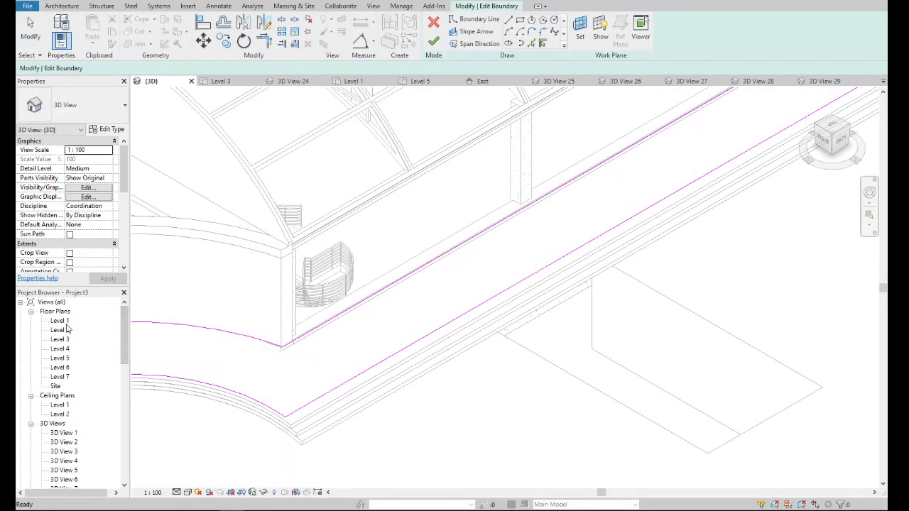
{"action": "double_click", "coordinate": [61, 321]}
{"action": "scroll", "coordinate": [417, 254], "scroll_direction": "down", "scroll_amount": 3}
{"action": "scroll", "coordinate": [426, 203], "scroll_direction": "up", "scroll_amount": 3}
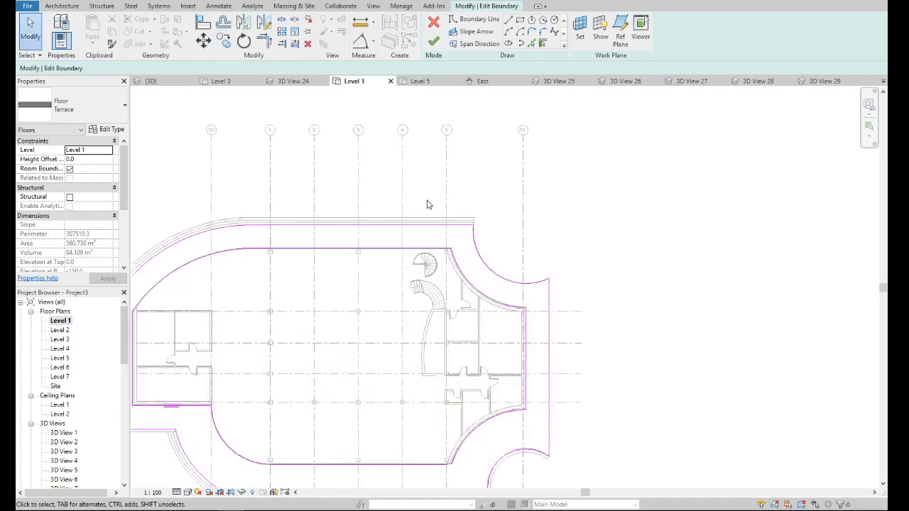
{"action": "middle_click_drag", "start_coordinate": [426, 204], "coordinate": [379, 269]}
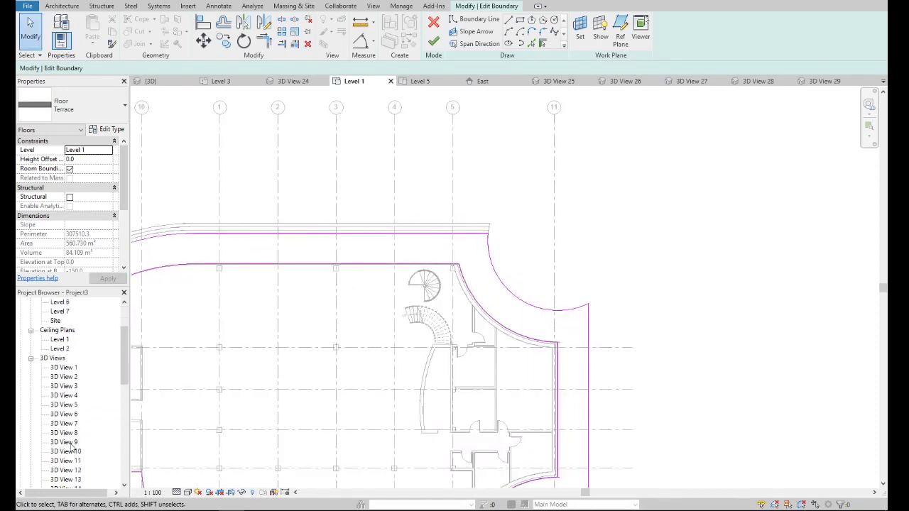
{"action": "scroll", "coordinate": [62, 430], "scroll_direction": "down", "scroll_amount": 5}
{"action": "scroll", "coordinate": [67, 441], "scroll_direction": "down", "scroll_amount": 5}
{"action": "double_click", "coordinate": [57, 433]}
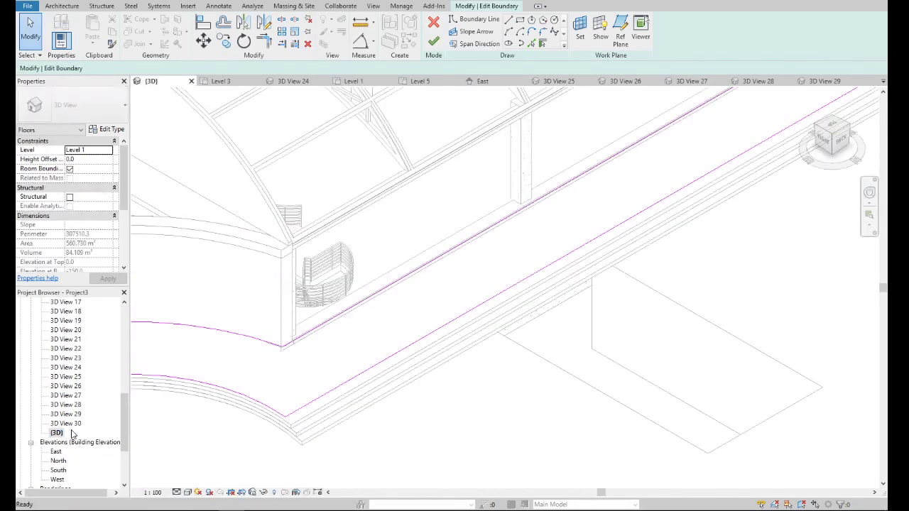
{"action": "left_click", "coordinate": [829, 128]}
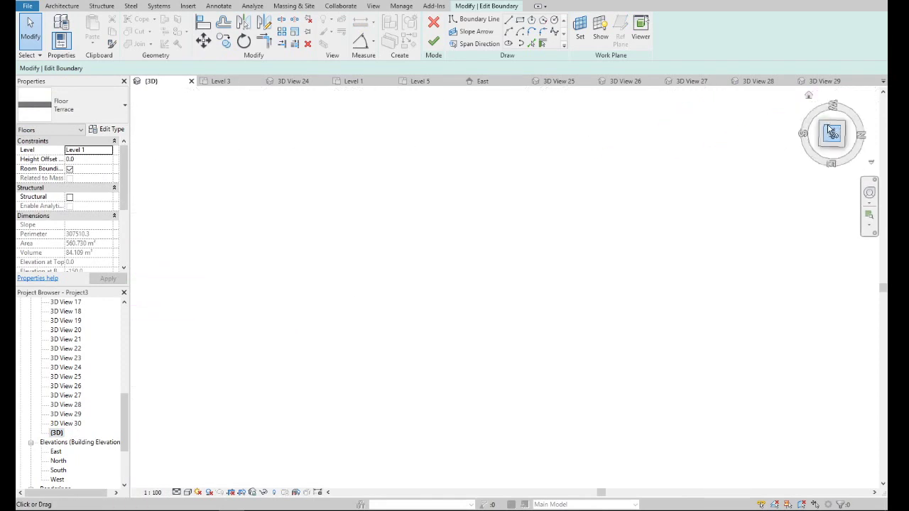
{"action": "scroll", "coordinate": [538, 300], "scroll_direction": "up", "scroll_amount": 6}
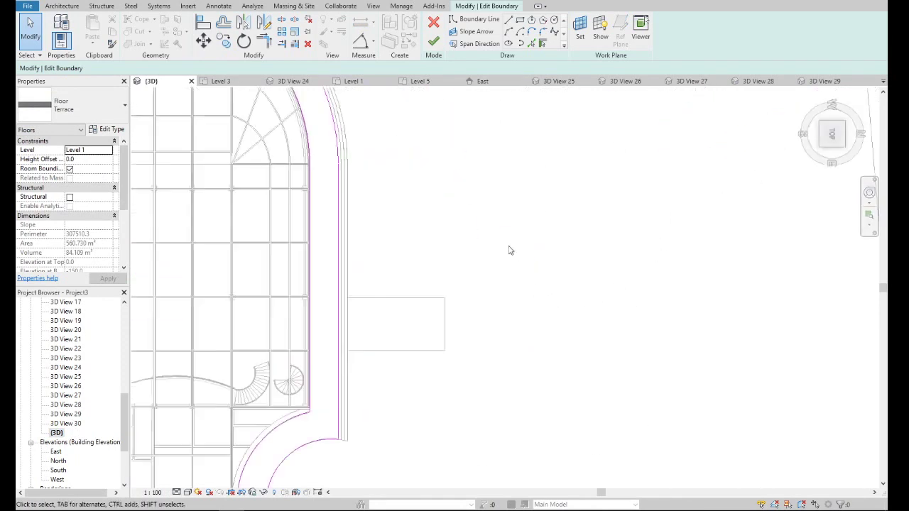
{"action": "scroll", "coordinate": [509, 249], "scroll_direction": "up", "scroll_amount": 3}
- Draw boundary lines for the walkway notch edges on the terrace floor
{"action": "left_click", "coordinate": [508, 19]}
{"action": "scroll", "coordinate": [287, 374], "scroll_direction": "up", "scroll_amount": 3}
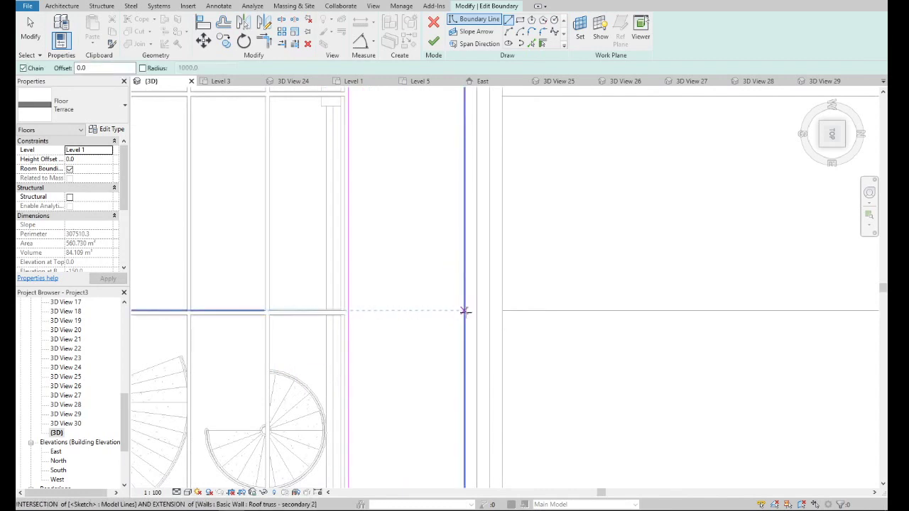
{"action": "scroll", "coordinate": [348, 306], "scroll_direction": "up", "scroll_amount": 1}
{"action": "scroll", "coordinate": [348, 306], "scroll_direction": "up", "scroll_amount": 2}
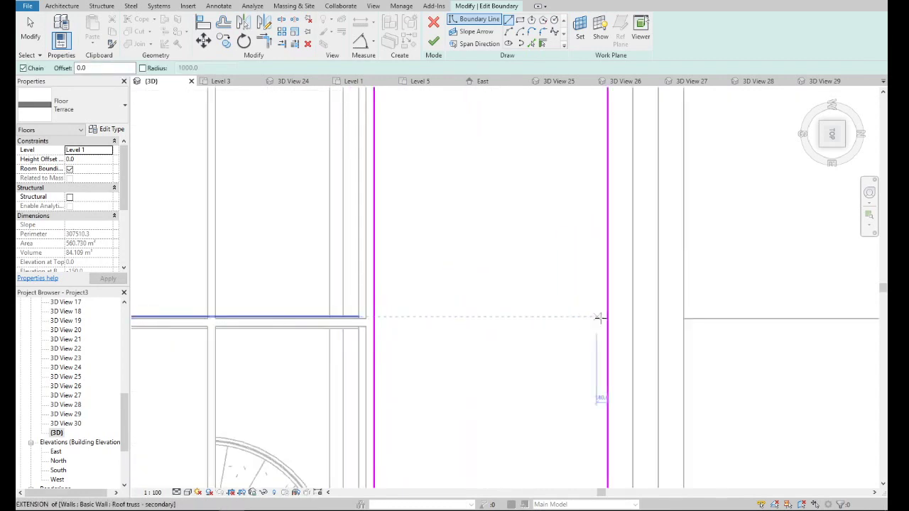
{"action": "left_click", "coordinate": [683, 318]}
{"action": "left_click", "coordinate": [375, 319]}
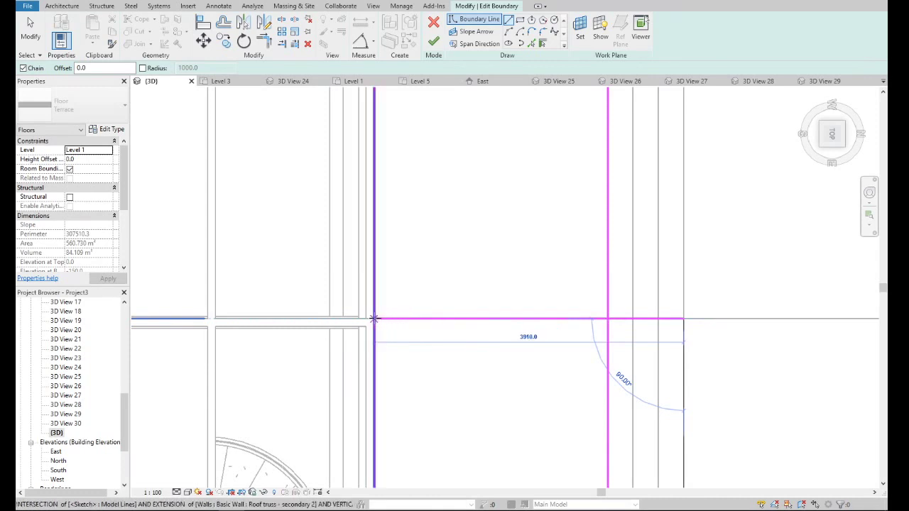
{"action": "scroll", "coordinate": [405, 348], "scroll_direction": "down", "scroll_amount": 3}
{"action": "left_click", "coordinate": [505, 190]}
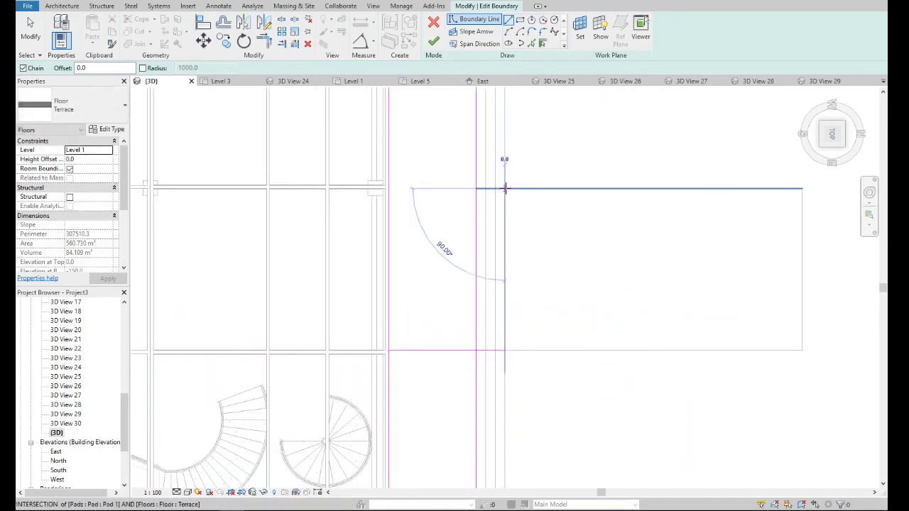
{"action": "key", "text": "Escape"}
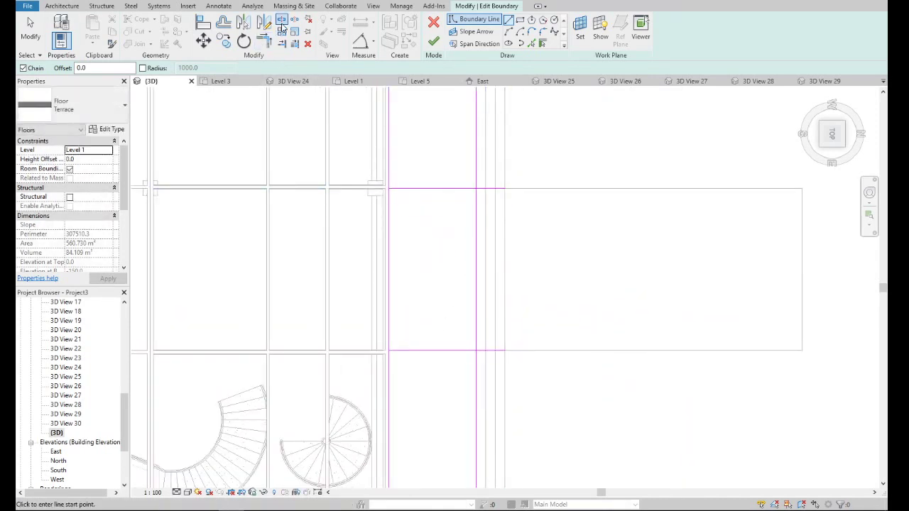
- Split and trim the terrace edges into clean corners around the walkway notch
{"action": "left_click", "coordinate": [282, 23]}
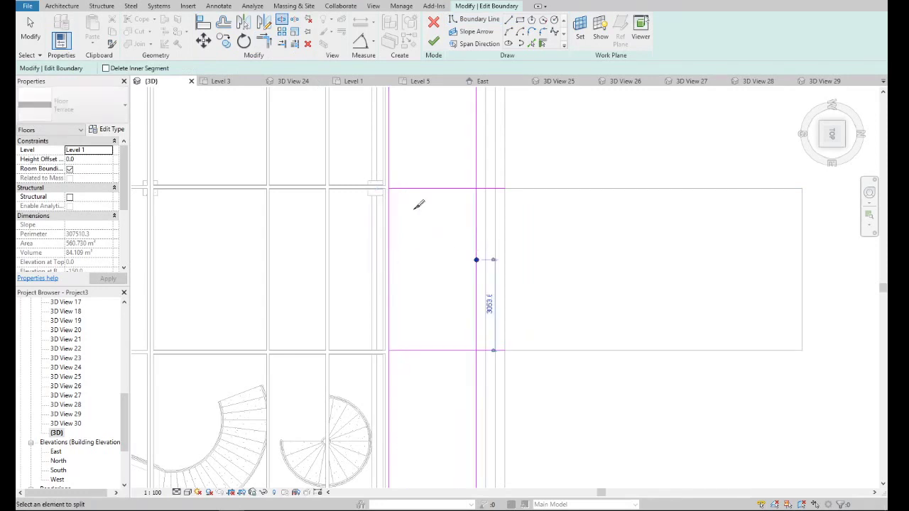
{"action": "key", "text": "t"}
{"action": "key", "text": "r"}
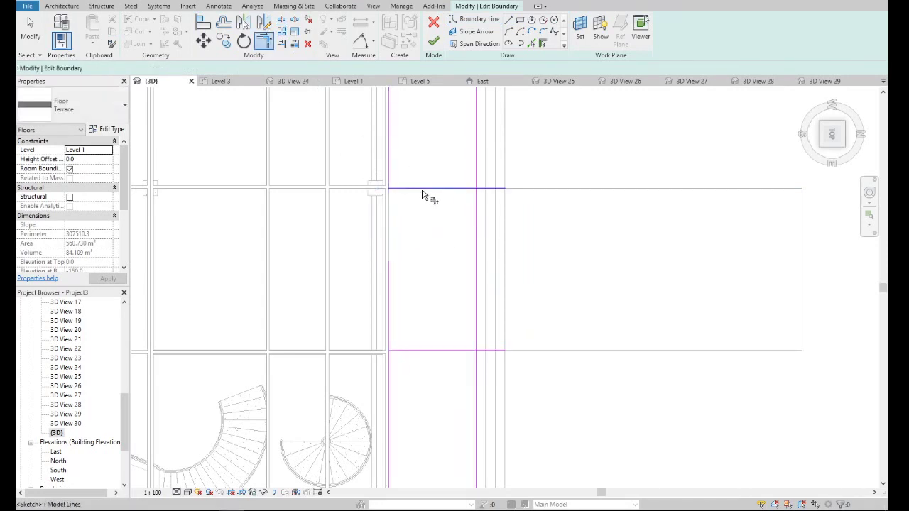
{"action": "left_click", "coordinate": [422, 193]}
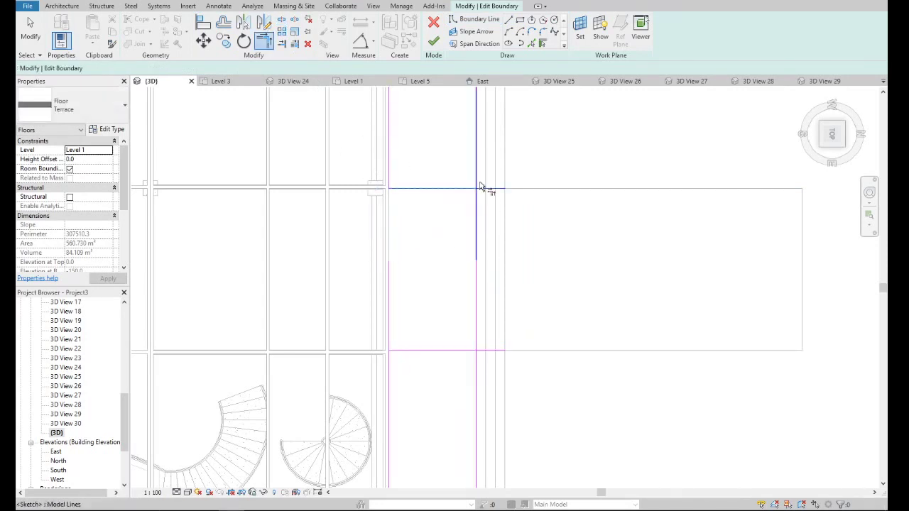
{"action": "left_click", "coordinate": [391, 340]}
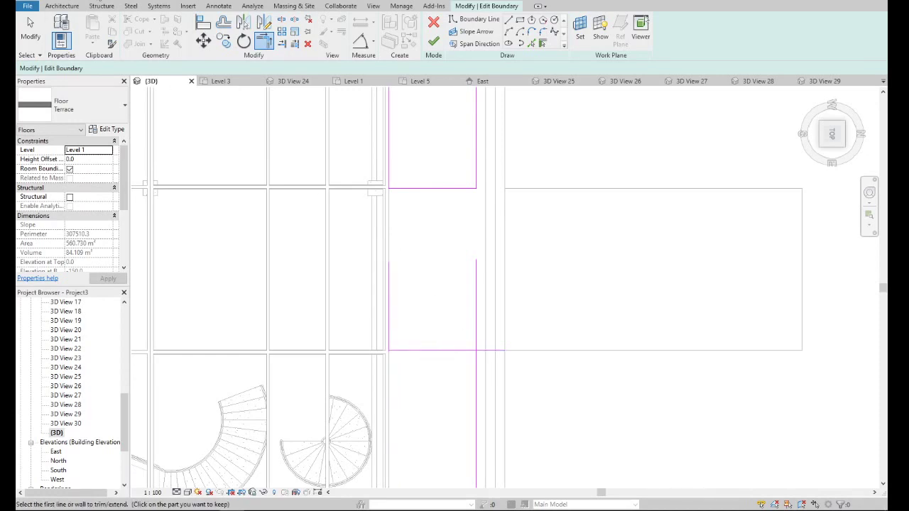
{"action": "key", "text": "Escape"}
{"action": "left_click", "coordinate": [391, 383]}
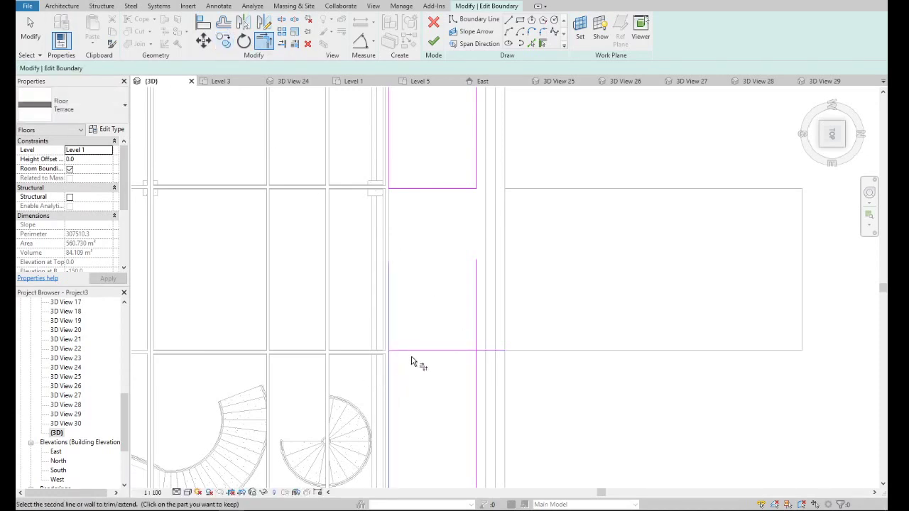
{"action": "scroll", "coordinate": [476, 366], "scroll_direction": "down", "scroll_amount": 3}
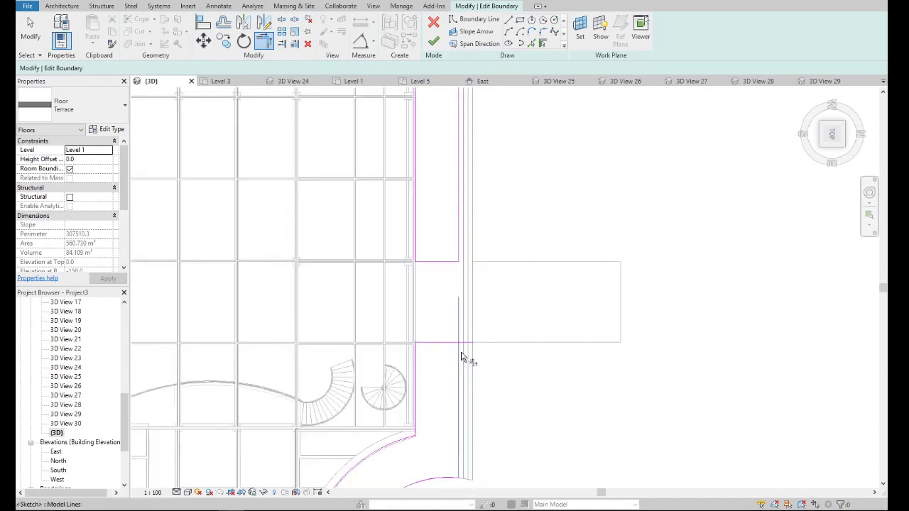
{"action": "key", "text": "Escape"}
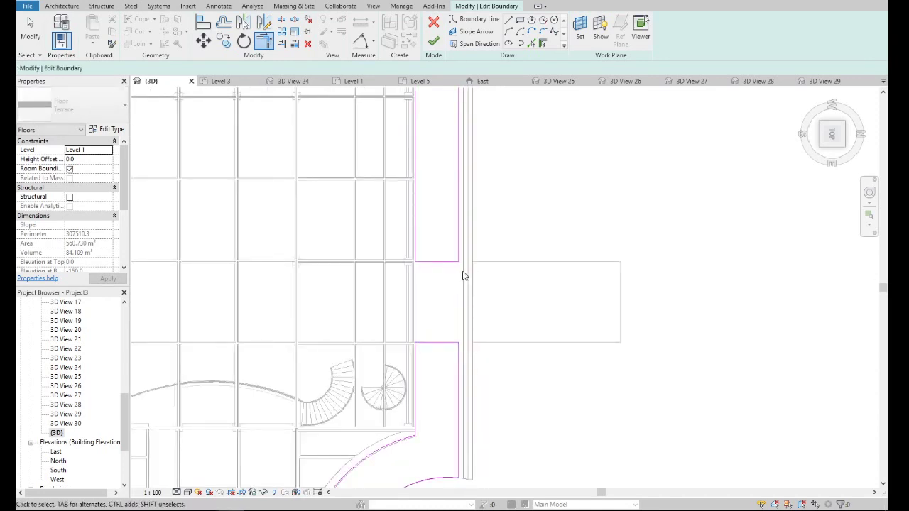
- Finish the terrace floor boundary and decline attaching walls to it
{"action": "left_click", "coordinate": [465, 273]}
{"action": "left_click", "coordinate": [433, 41]}
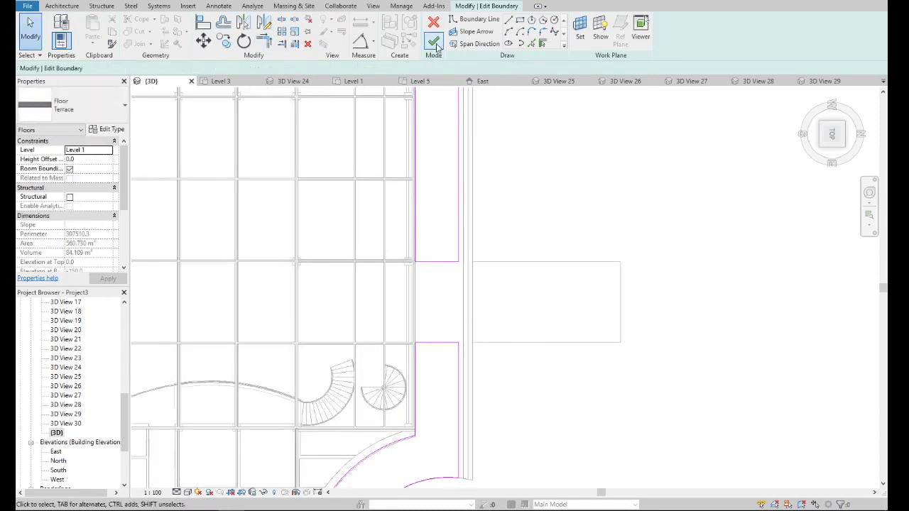
{"action": "left_click", "coordinate": [513, 260]}
{"action": "scroll", "coordinate": [513, 266], "scroll_direction": "up", "scroll_amount": 5}
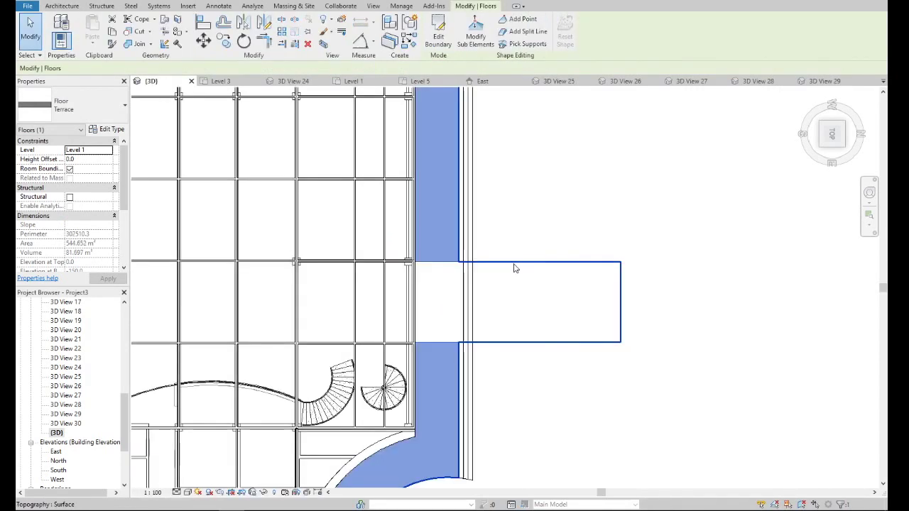
- Draw the upper and lower walkway cut edges on the -150 terrace floor's boundary
{"action": "double_click", "coordinate": [468, 296]}
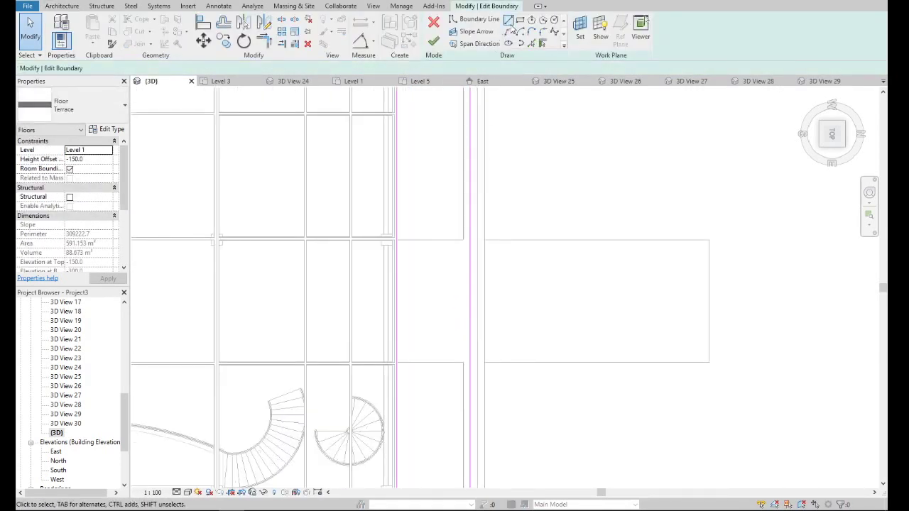
{"action": "left_click", "coordinate": [509, 20]}
{"action": "left_click", "coordinate": [397, 240]}
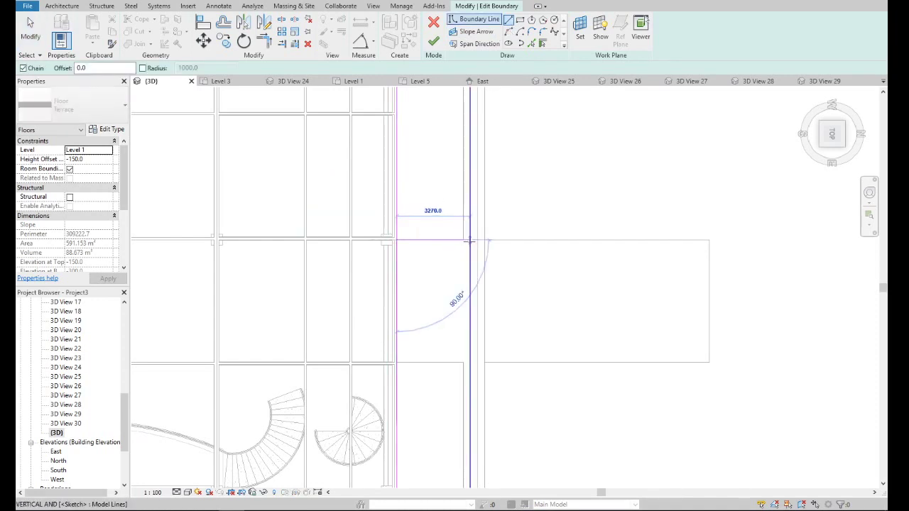
{"action": "left_click", "coordinate": [469, 240]}
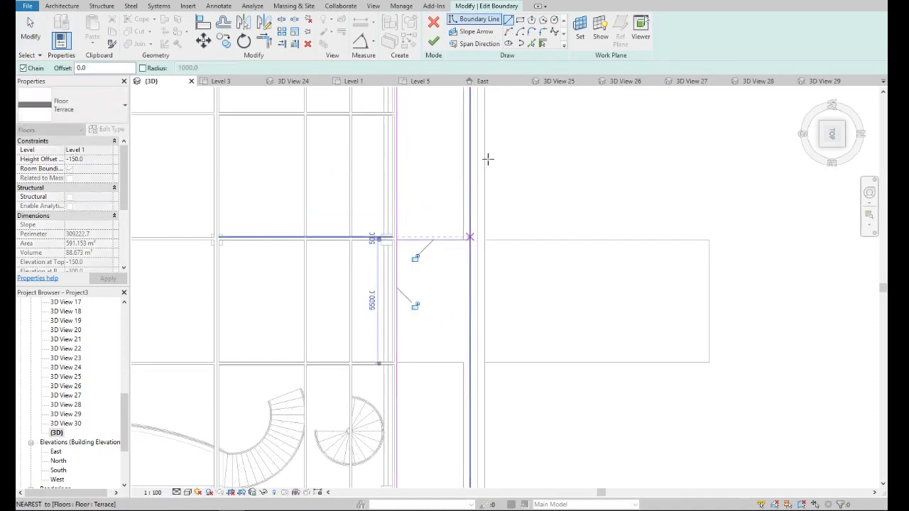
{"action": "left_click", "coordinate": [397, 361]}
{"action": "left_click", "coordinate": [469, 362]}
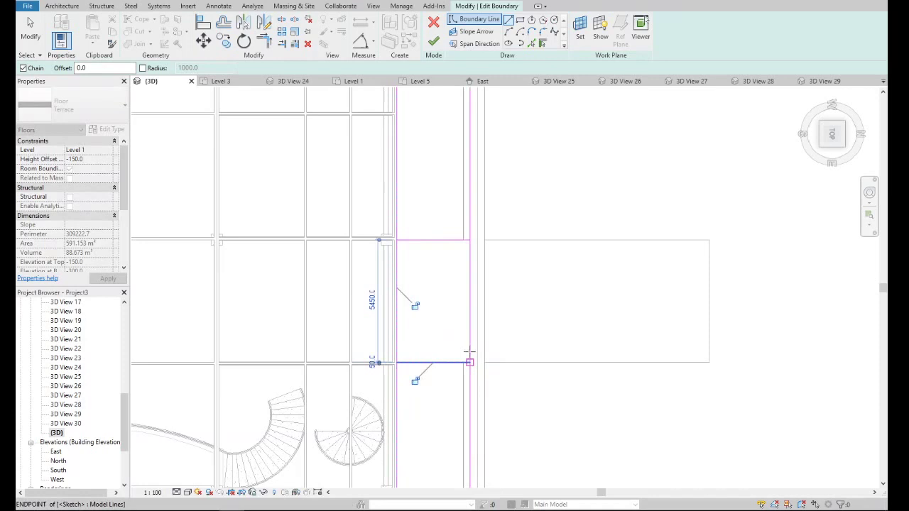
- Trim the cut edges to corners, finish the edit, and decline wall attachment
{"action": "left_click", "coordinate": [282, 19]}
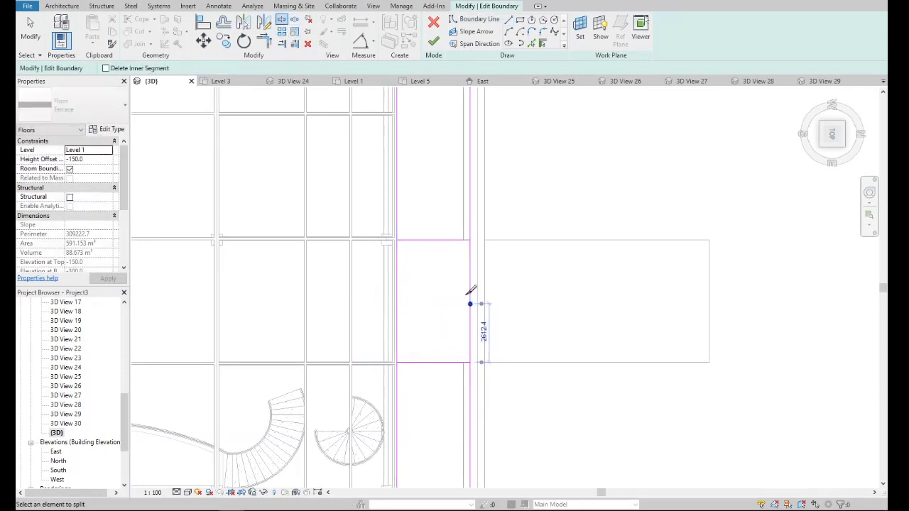
{"action": "key", "text": "t"}
{"action": "key", "text": "r"}
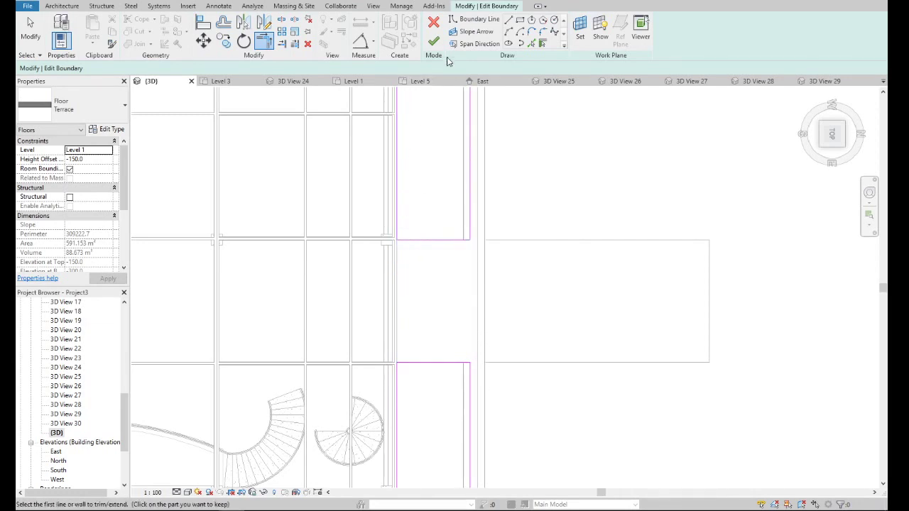
{"action": "left_click", "coordinate": [433, 41]}
{"action": "left_click", "coordinate": [514, 260]}
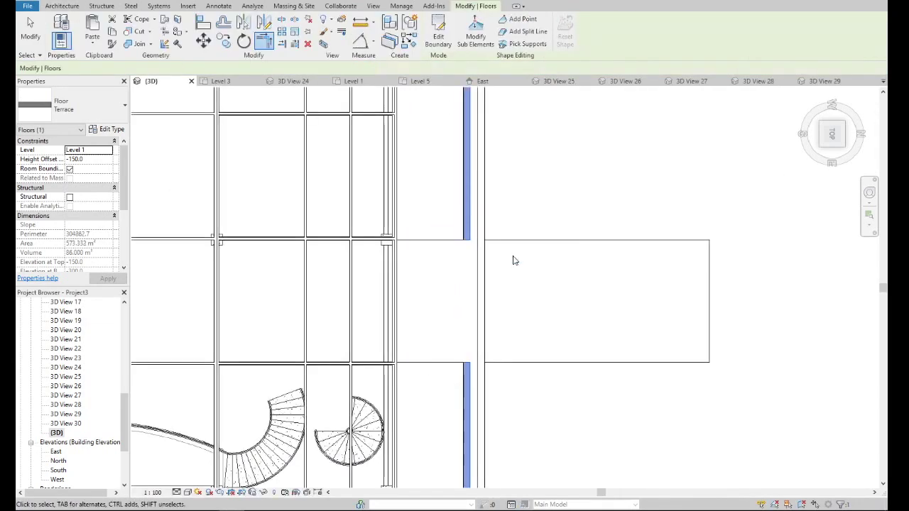
{"action": "left_click", "coordinate": [480, 281]}
- On the -300 terrace floor, draw the upper and lower walkway cut edges
{"action": "double_click", "coordinate": [478, 279]}
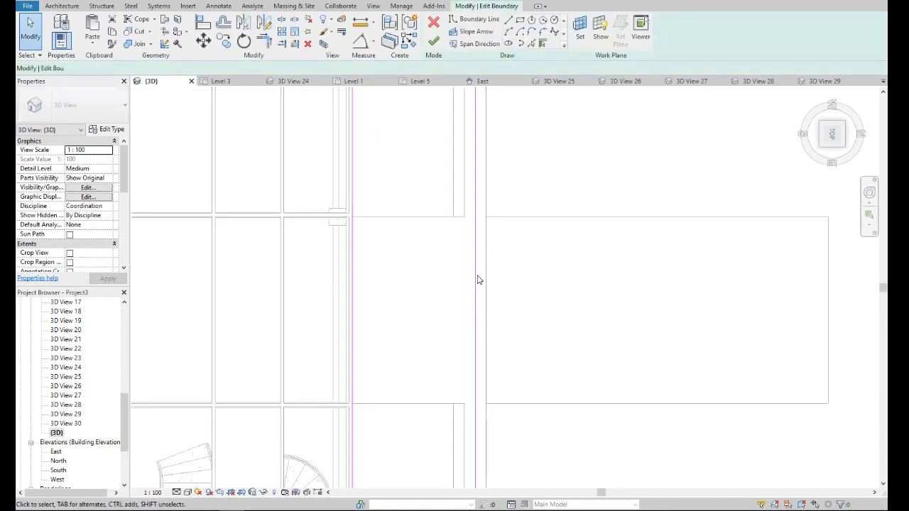
{"action": "key", "text": "l"}
{"action": "key", "text": "i"}
{"action": "left_click", "coordinate": [352, 216]}
{"action": "left_click", "coordinate": [475, 217]}
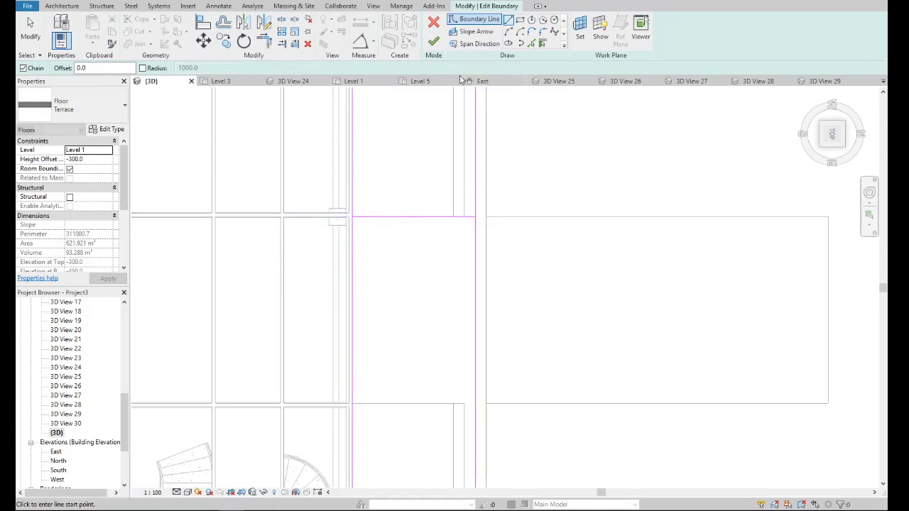
{"action": "left_click", "coordinate": [353, 404]}
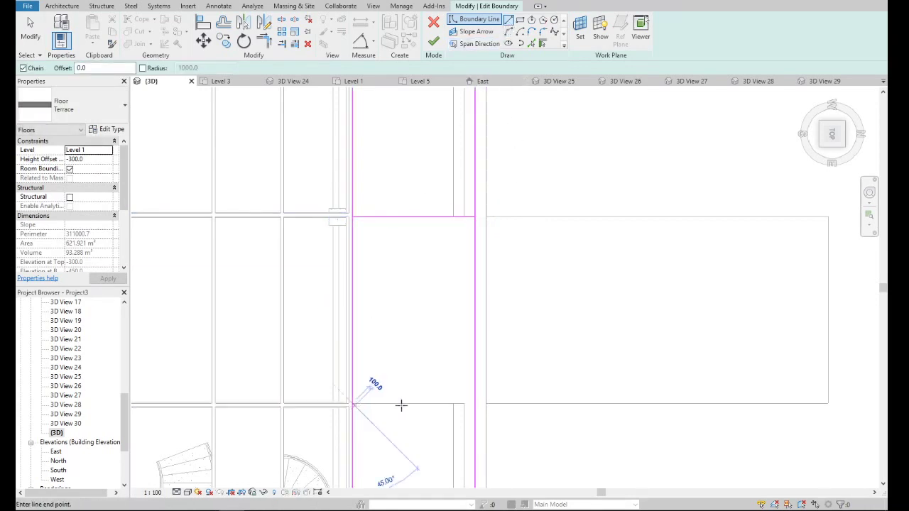
{"action": "left_click", "coordinate": [475, 404]}
{"action": "key", "text": "Escape"}
{"action": "key", "text": "Escape"}
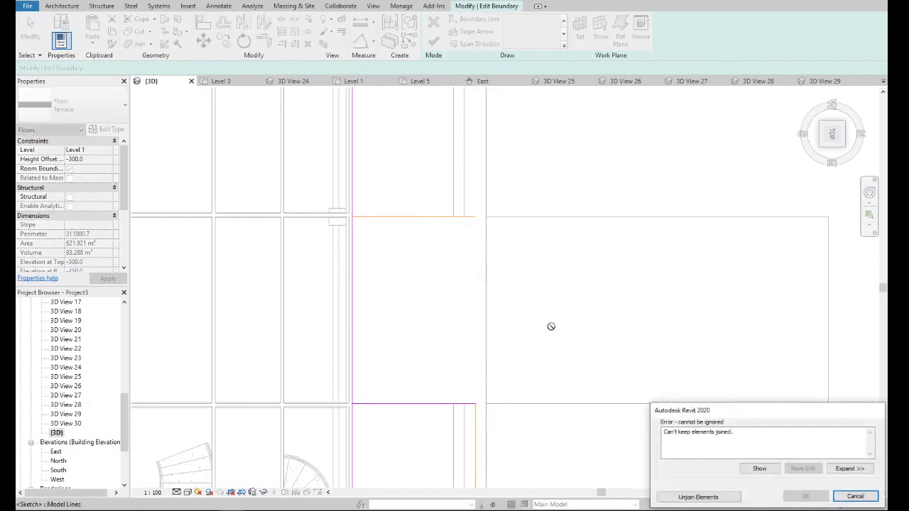
{"action": "left_click", "coordinate": [698, 497]}
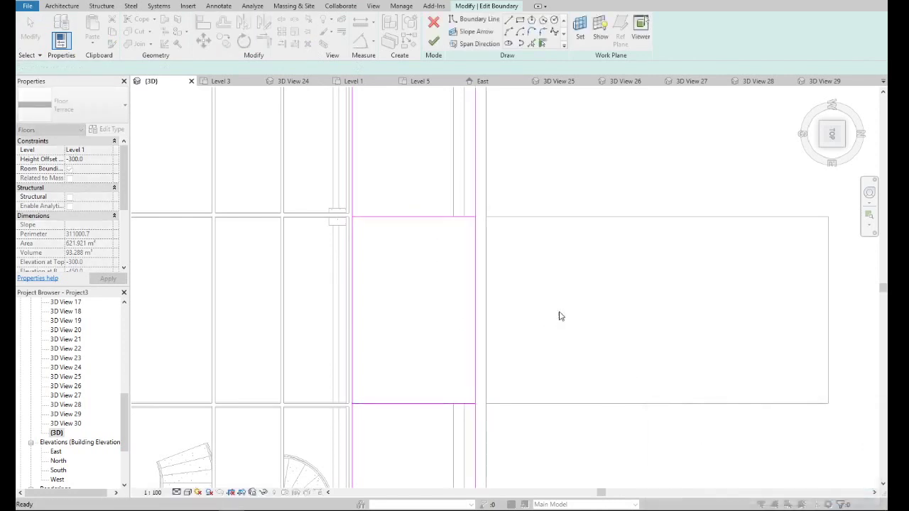
- Split the boundary along the walkway and trim the cut edges into corners
{"action": "key", "text": "s"}
{"action": "key", "text": "l"}
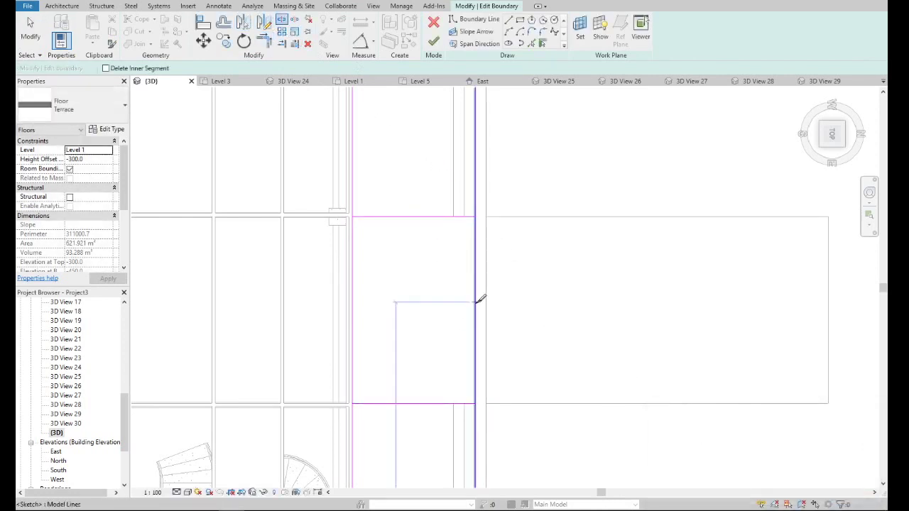
{"action": "left_click", "coordinate": [475, 302]}
{"action": "key", "text": "t"}
{"action": "key", "text": "r"}
{"action": "left_click", "coordinate": [466, 217]}
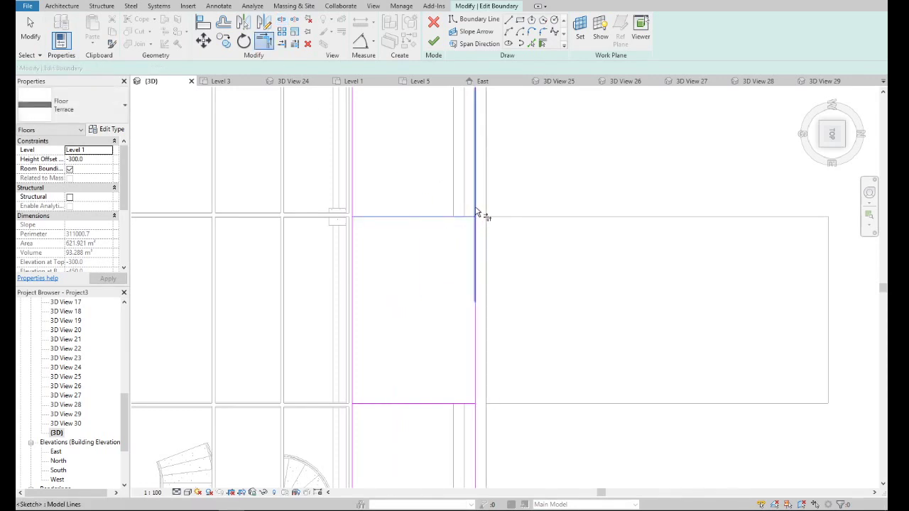
{"action": "left_click", "coordinate": [476, 212]}
{"action": "scroll", "coordinate": [419, 330], "scroll_direction": "down", "scroll_amount": 2}
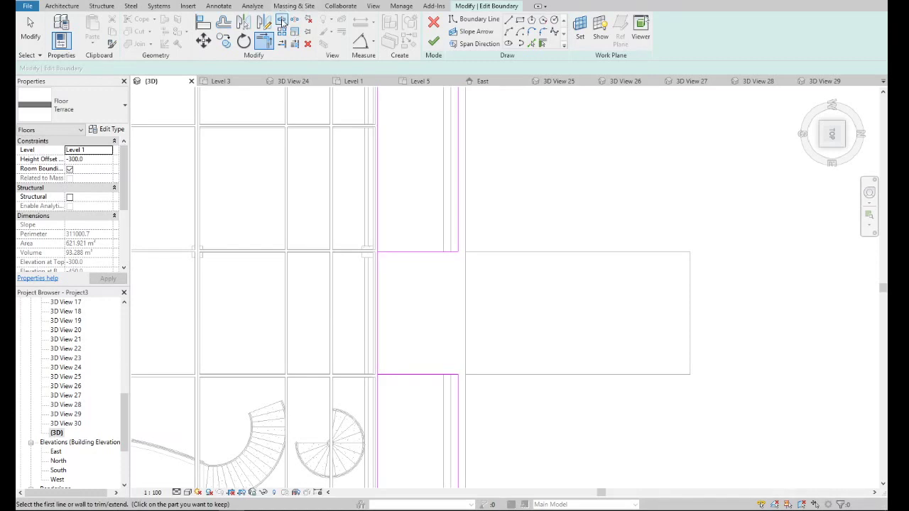
{"action": "key", "text": "s"}
{"action": "key", "text": "l"}
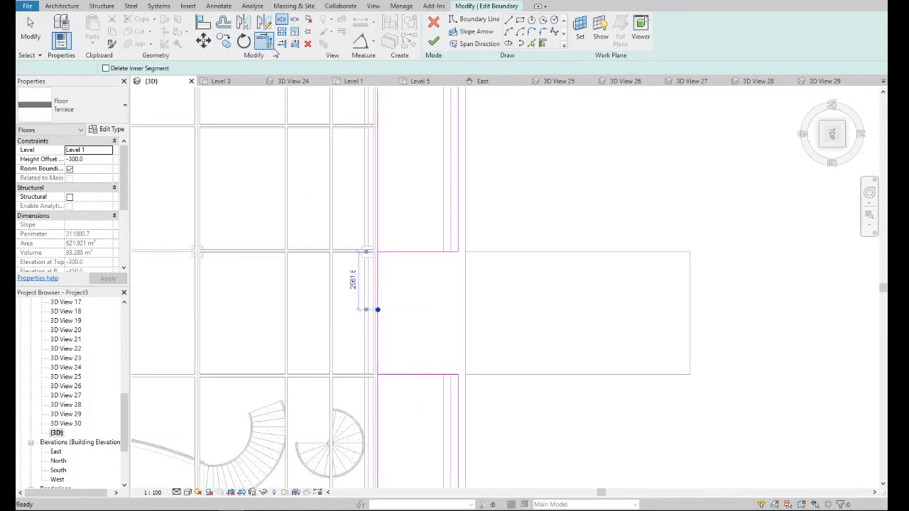
{"action": "left_click", "coordinate": [264, 41]}
{"action": "left_click", "coordinate": [378, 390]}
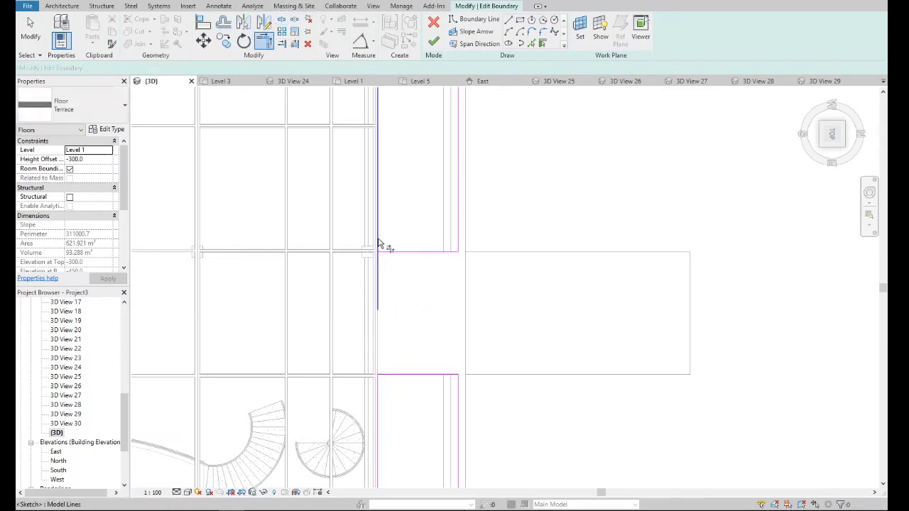
- Finish the -300 slab edit, decline wall attachment, and select the -450 terrace floor
{"action": "left_click", "coordinate": [434, 48]}
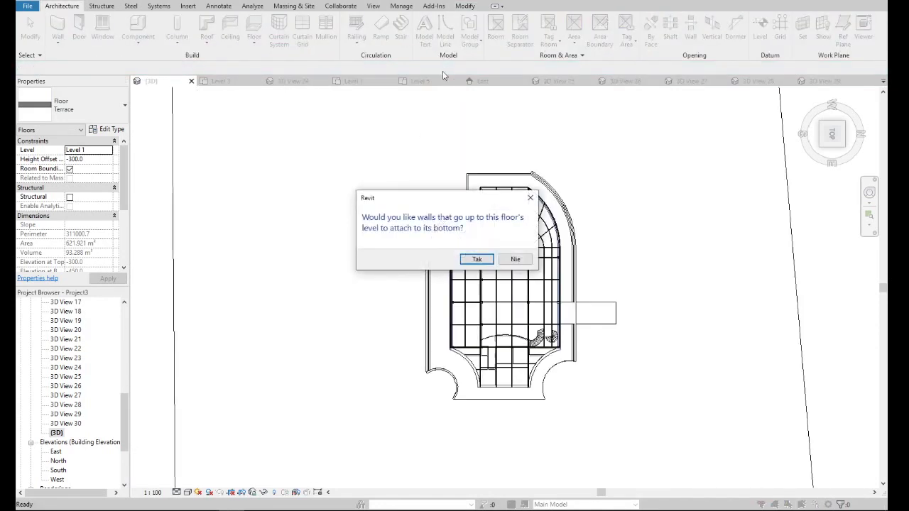
{"action": "left_click", "coordinate": [514, 259]}
{"action": "scroll", "coordinate": [514, 260], "scroll_direction": "up", "scroll_amount": 5}
{"action": "left_click", "coordinate": [493, 298]}
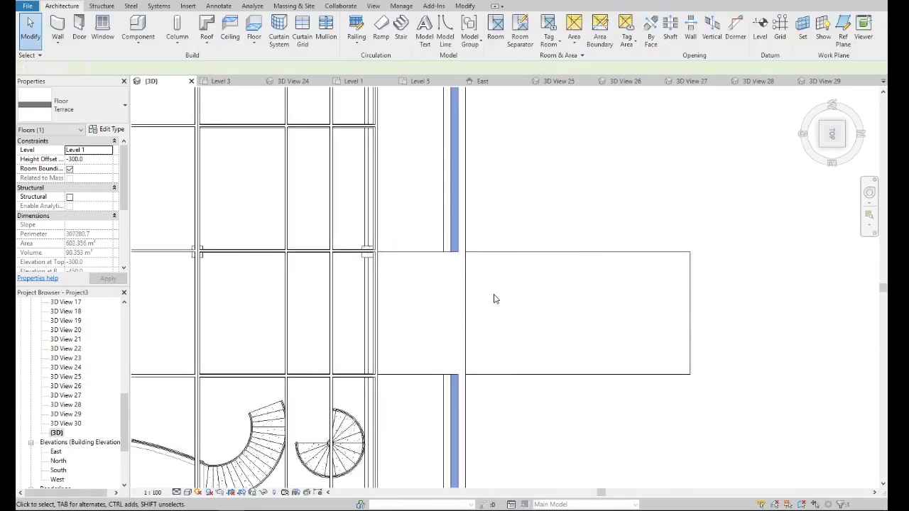
{"action": "left_click", "coordinate": [466, 237]}
- Draw boundary lines along the walkway's top and bottom edges on the -450 terrace floor
{"action": "double_click", "coordinate": [466, 236]}
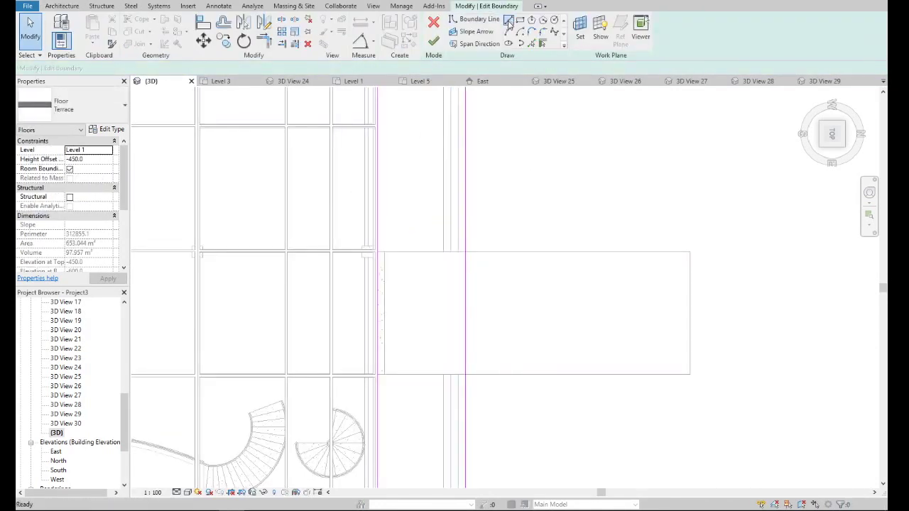
{"action": "left_click", "coordinate": [508, 20]}
{"action": "scroll", "coordinate": [454, 249], "scroll_direction": "up", "scroll_amount": 2}
{"action": "left_click", "coordinate": [458, 253]}
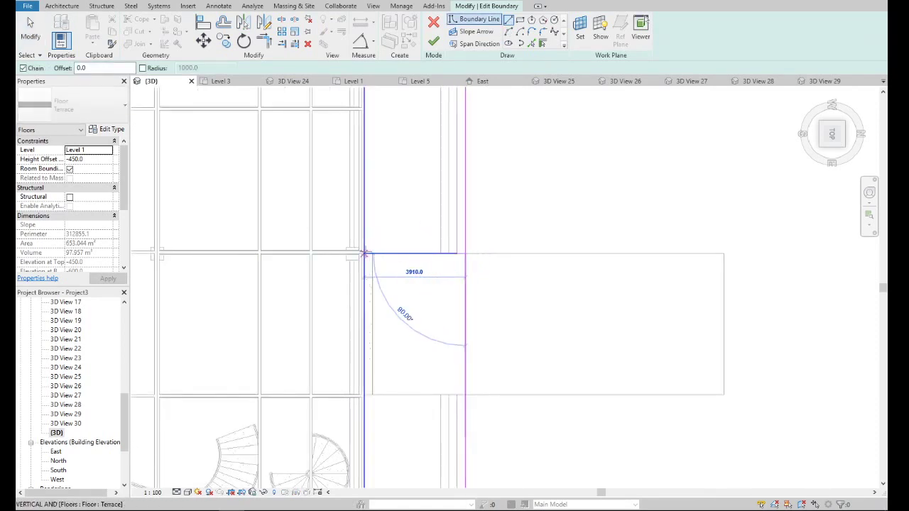
{"action": "left_click", "coordinate": [465, 254]}
{"action": "key", "text": "Escape"}
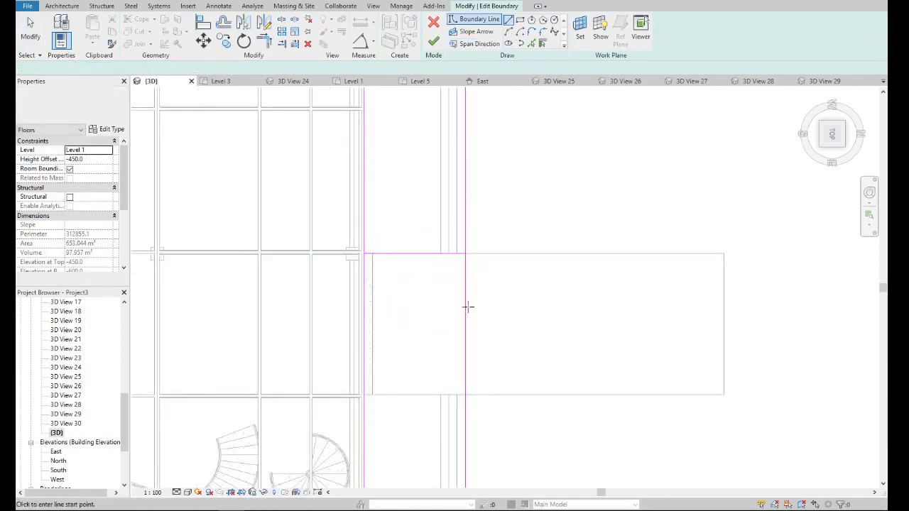
{"action": "left_click", "coordinate": [465, 394]}
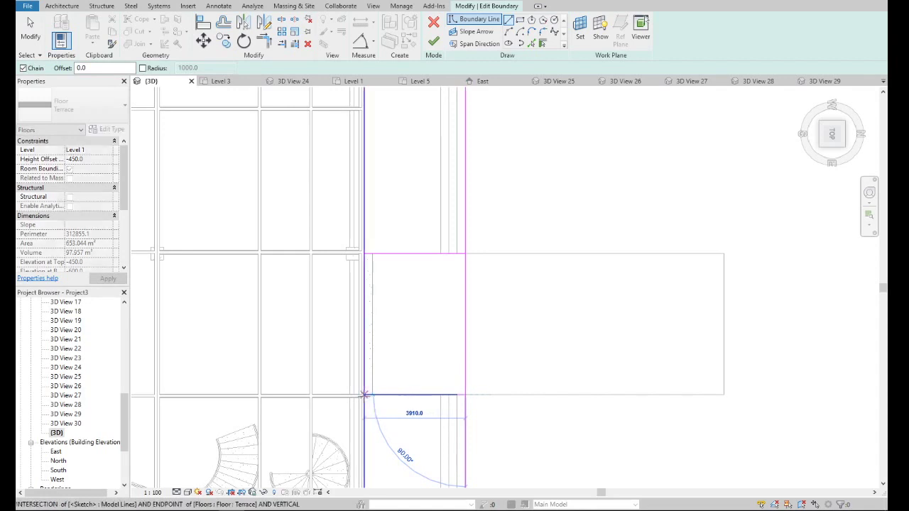
{"action": "left_click", "coordinate": [363, 395]}
{"action": "key", "text": "Escape"}
{"action": "key", "text": "Escape"}
- Trim the boundary lines into corners at the walkway, finish, and decline wall attachment
{"action": "key", "text": "s"}
{"action": "key", "text": "l"}
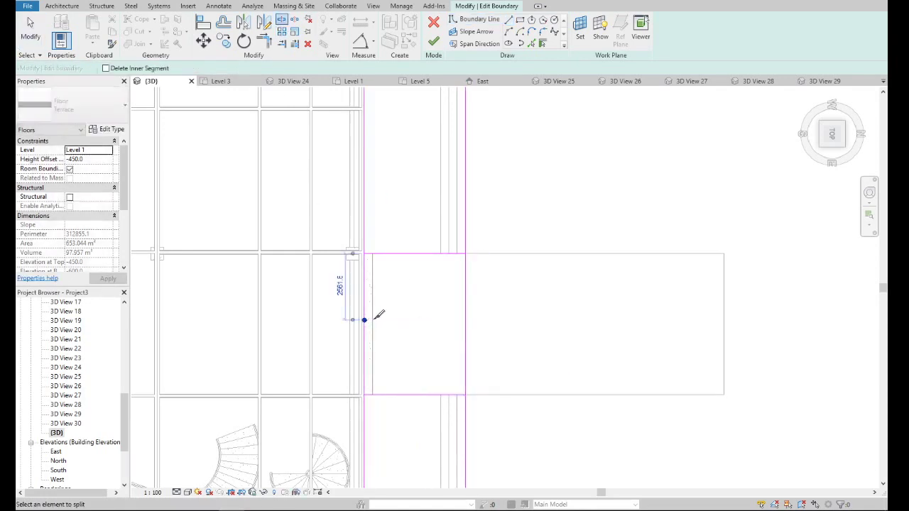
{"action": "key", "text": "t"}
{"action": "key", "text": "r"}
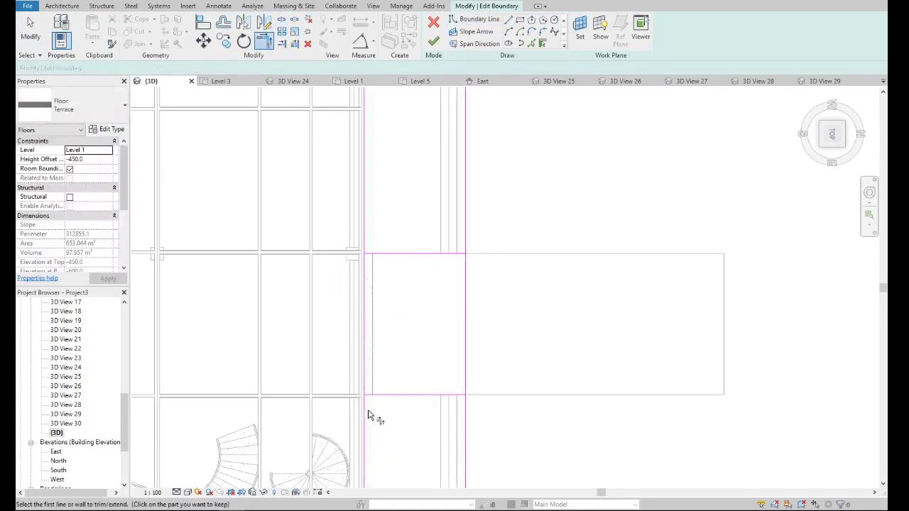
{"action": "left_click", "coordinate": [368, 415]}
{"action": "left_click", "coordinate": [465, 411]}
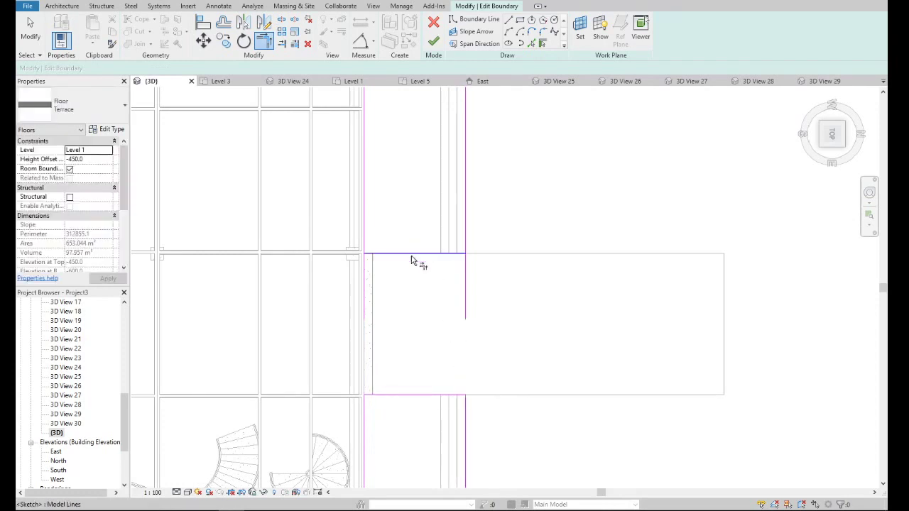
{"action": "left_click", "coordinate": [465, 243]}
{"action": "left_click", "coordinate": [431, 44]}
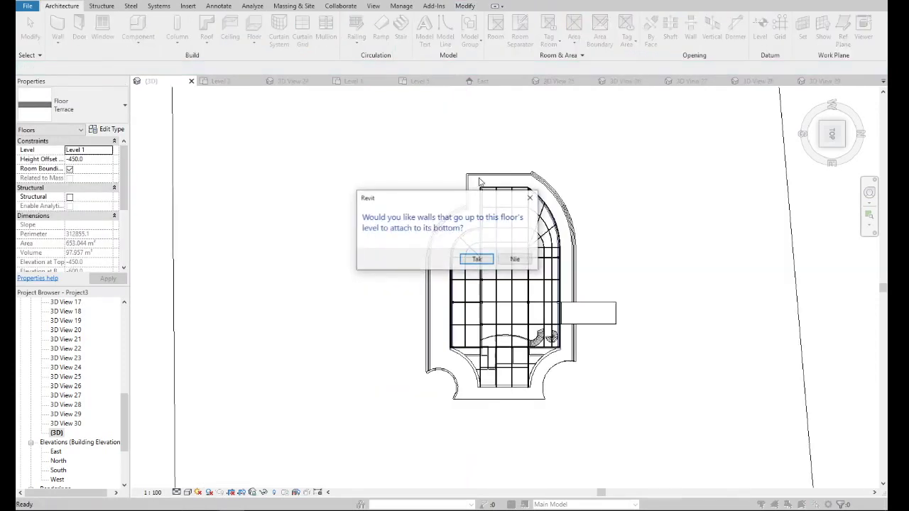
{"action": "left_click", "coordinate": [515, 263]}
{"action": "left_click", "coordinate": [495, 283]}
{"action": "scroll", "coordinate": [482, 285], "scroll_direction": "down", "scroll_amount": 3}
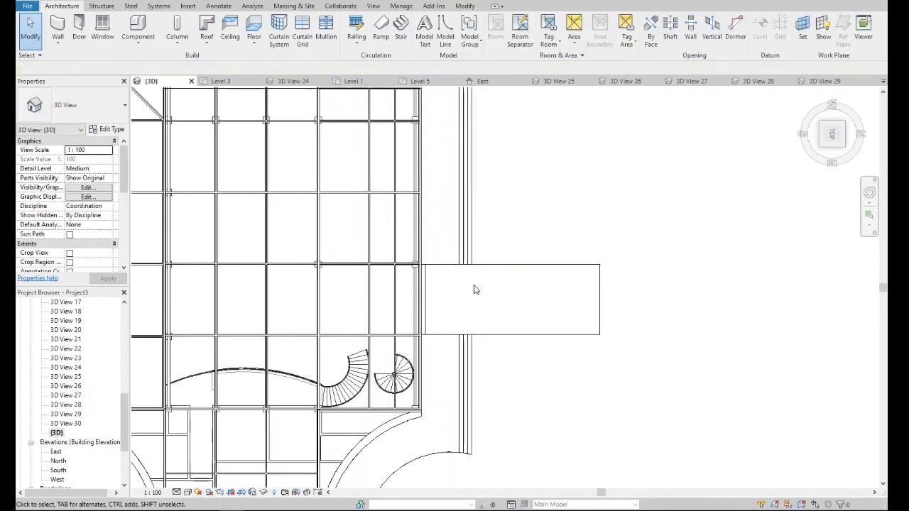
- Switch to an isometric corner view and orbit low toward the roof beside the walkway
{"action": "left_click", "coordinate": [426, 319]}
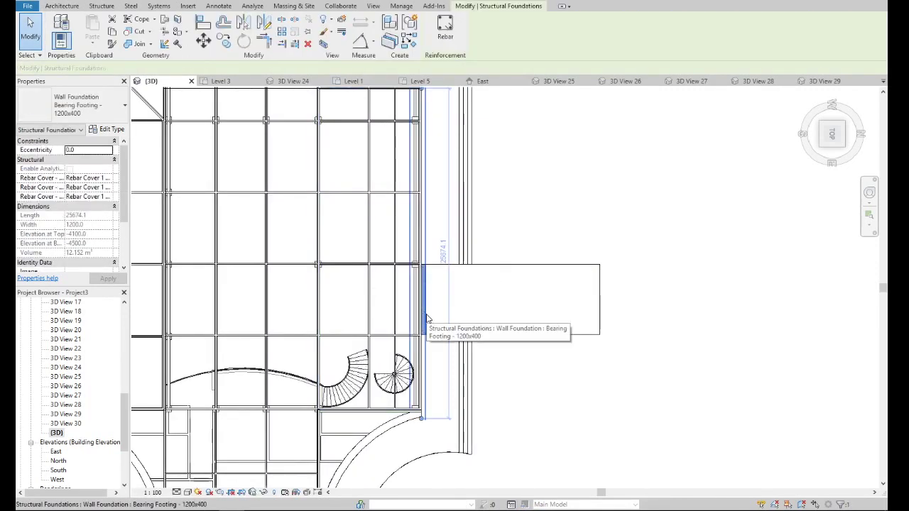
{"action": "left_click", "coordinate": [489, 313]}
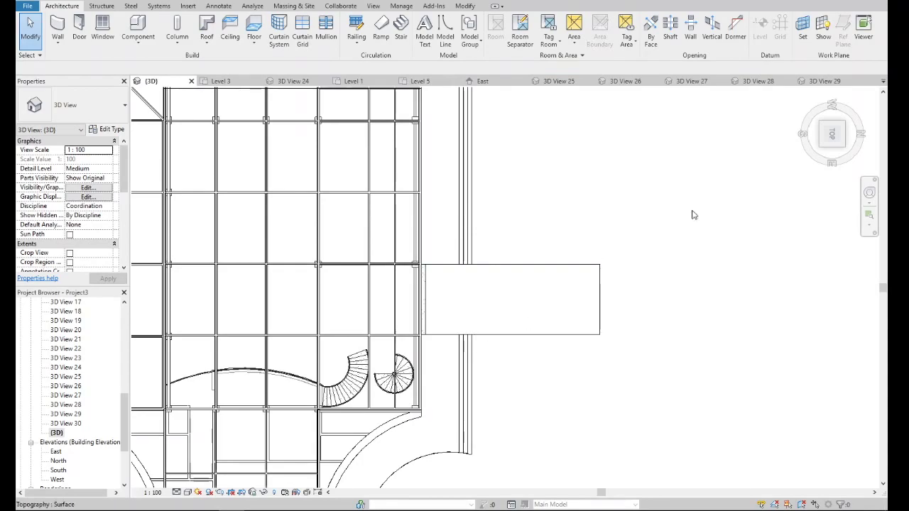
{"action": "left_click", "coordinate": [837, 135]}
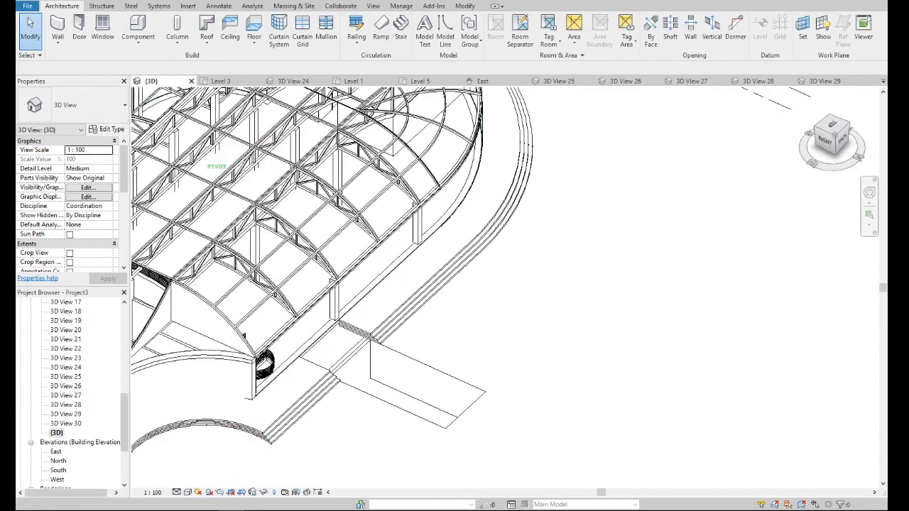
{"action": "mouse_move", "coordinate": [217, 186]}
{"action": "middle_mouse_down", "text": "shift"}
{"action": "mouse_move", "coordinate": [217, 99]}
{"action": "mouse_move", "coordinate": [255, 63]}
{"action": "mouse_move", "coordinate": [209, 178]}
{"action": "middle_mouse_up", "text": "shift"}
{"action": "scroll", "coordinate": [369, 264], "scroll_direction": "up", "scroll_amount": 2}
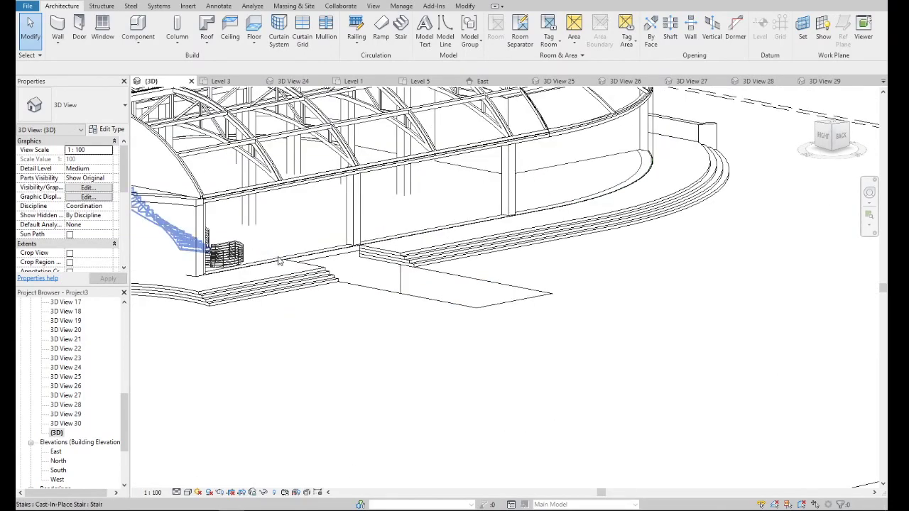
{"action": "scroll", "coordinate": [369, 264], "scroll_direction": "up", "scroll_amount": 2}
{"action": "scroll", "coordinate": [456, 299], "scroll_direction": "down", "scroll_amount": 1}
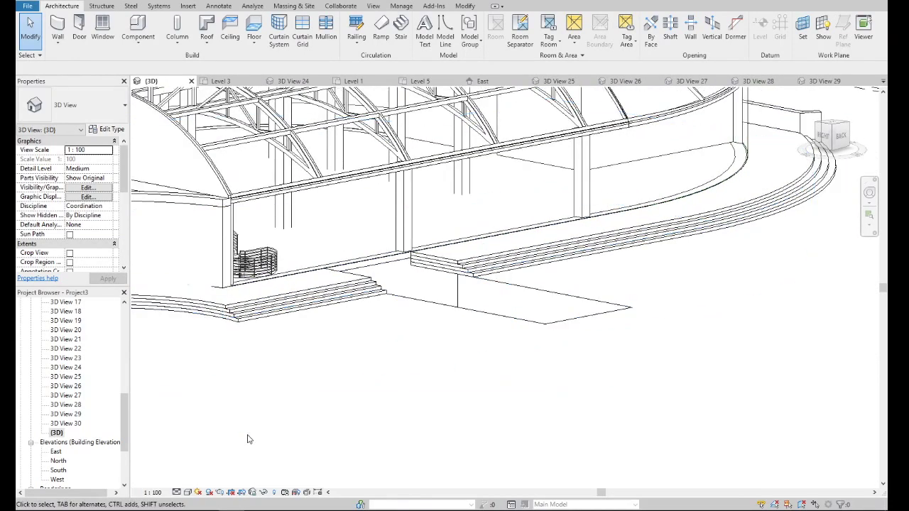
- Set the visual style to Wireframe and select the exterior wall along the walkway
{"action": "left_click", "coordinate": [188, 492]}
{"action": "left_click", "coordinate": [205, 441]}
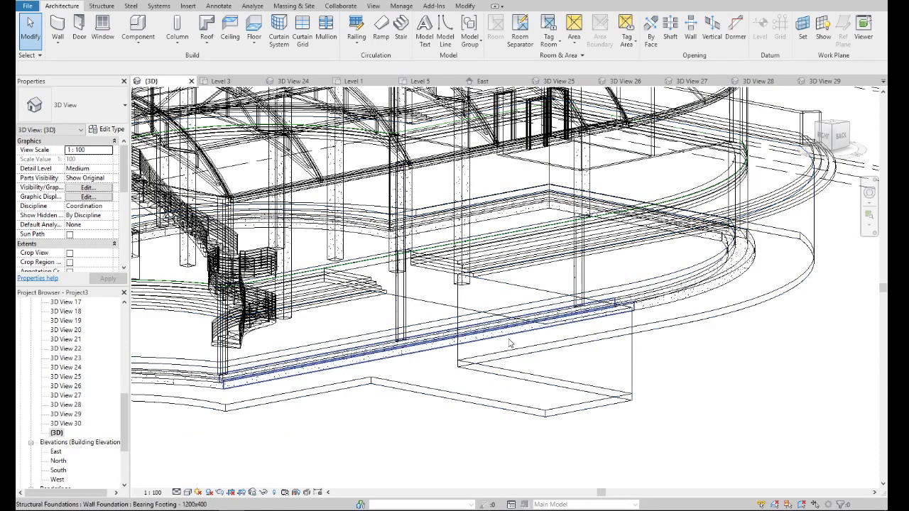
{"action": "scroll", "coordinate": [391, 341], "scroll_direction": "down", "scroll_amount": 3}
{"action": "scroll", "coordinate": [391, 342], "scroll_direction": "up", "scroll_amount": 3}
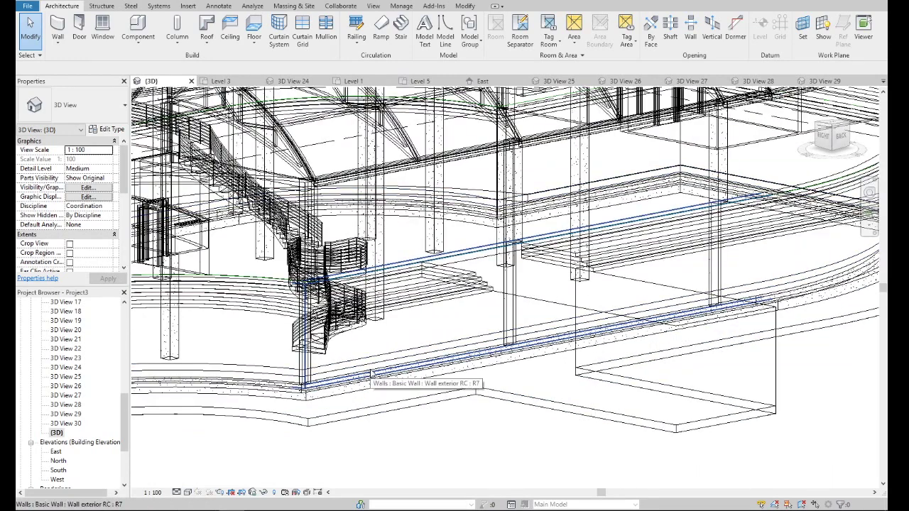
{"action": "left_click", "coordinate": [371, 374]}
- Open the exterior wall's elevation profile for editing, zoomed in on the walkway area
{"action": "double_click", "coordinate": [370, 374]}
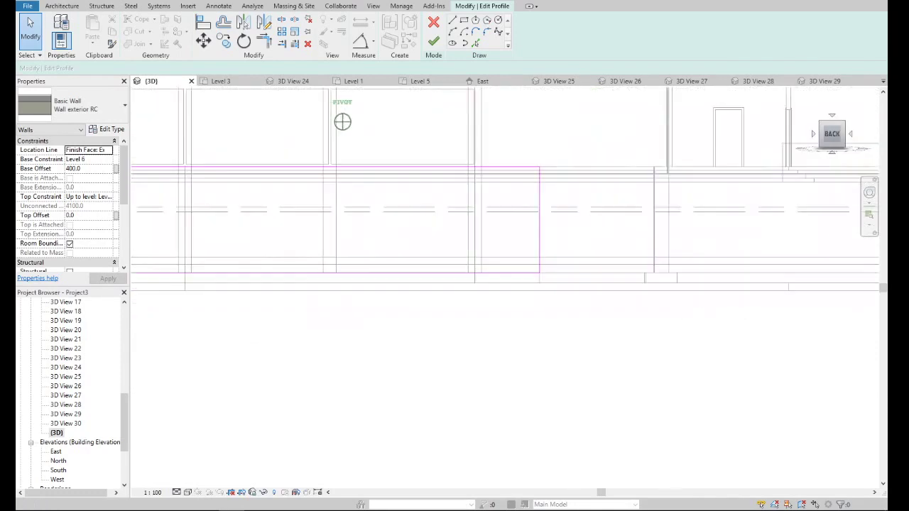
{"action": "scroll", "coordinate": [802, 402], "scroll_direction": "down", "scroll_amount": 3}
{"action": "scroll", "coordinate": [615, 374], "scroll_direction": "down", "scroll_amount": 2}
{"action": "scroll", "coordinate": [603, 359], "scroll_direction": "up", "scroll_amount": 3}
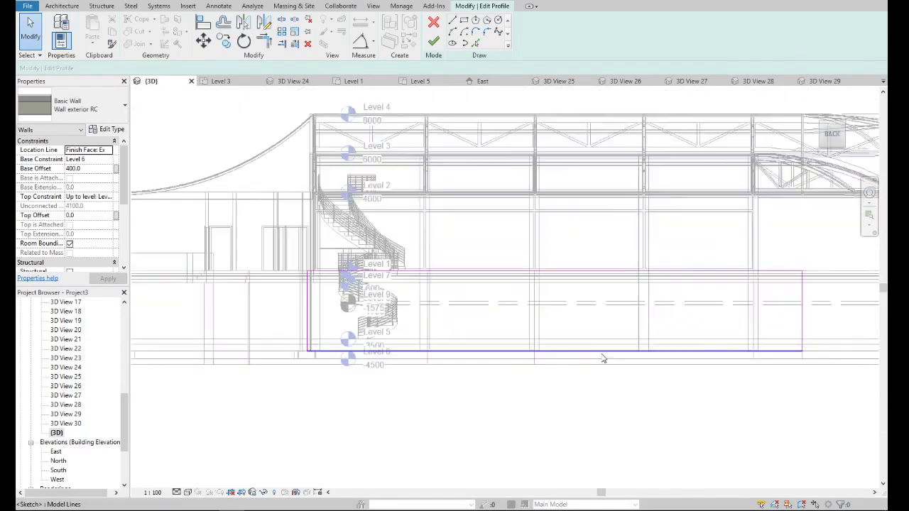
{"action": "scroll", "coordinate": [591, 365], "scroll_direction": "up", "scroll_amount": 2}
{"action": "scroll", "coordinate": [525, 348], "scroll_direction": "up", "scroll_amount": 2}
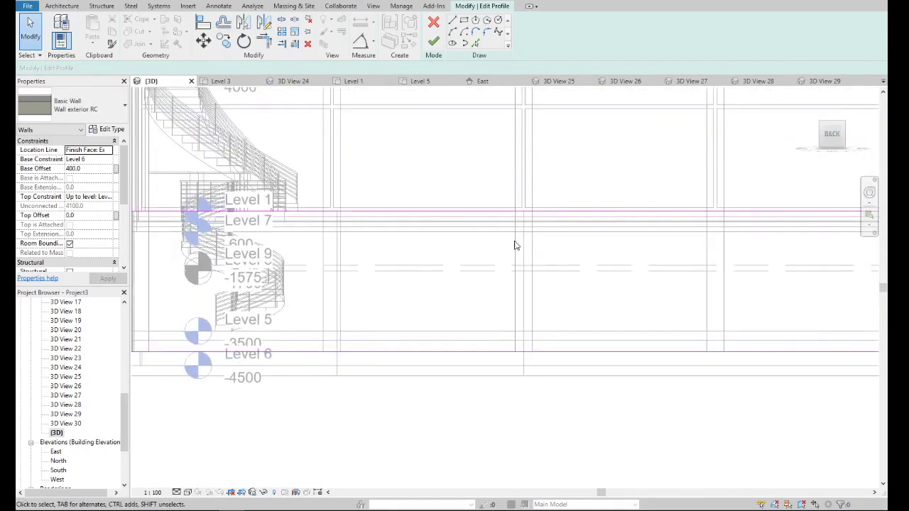
- Begin a new profile sketch line starting at the intersection on the lower profile edge
{"action": "left_click", "coordinate": [453, 22]}
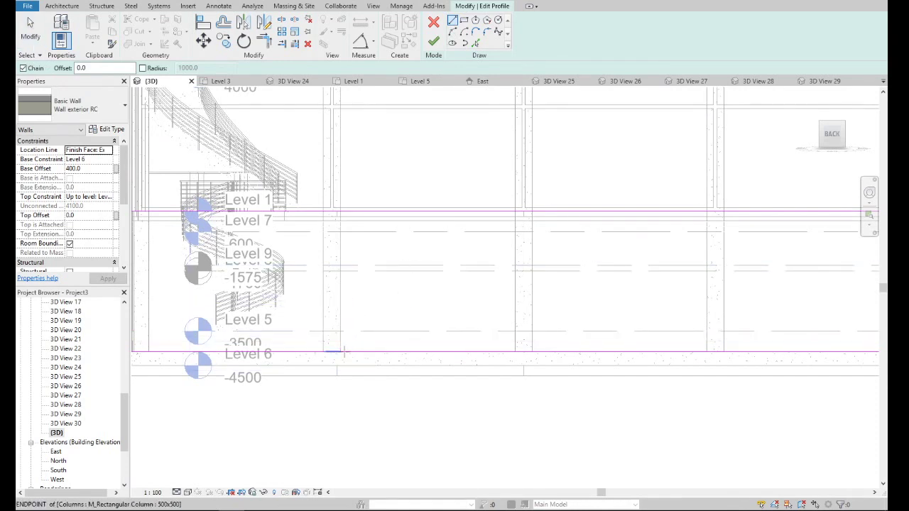
{"action": "scroll", "coordinate": [338, 350], "scroll_direction": "down", "scroll_amount": 3}
{"action": "scroll", "coordinate": [348, 334], "scroll_direction": "up", "scroll_amount": 4}
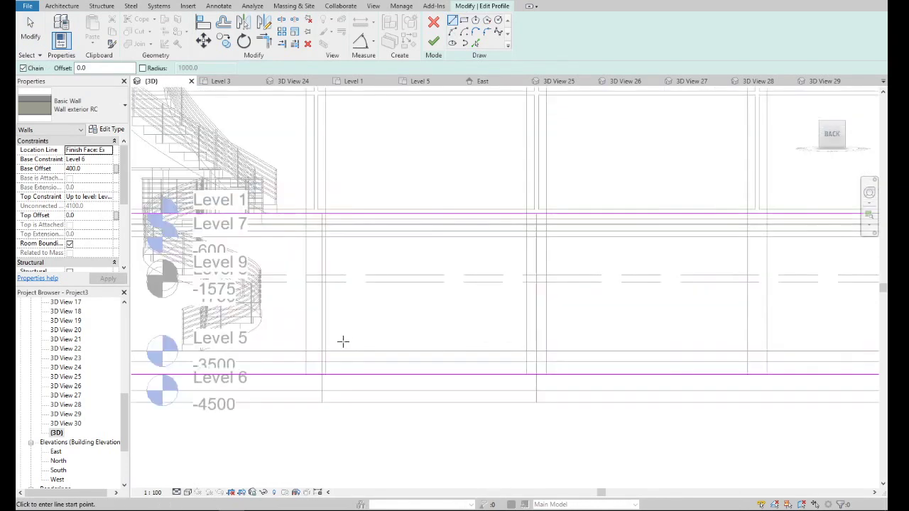
{"action": "left_click", "coordinate": [325, 351]}
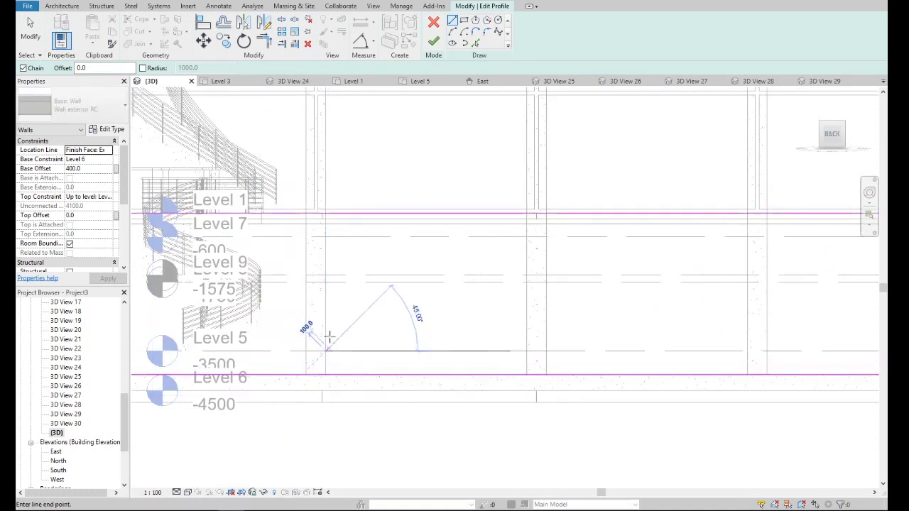
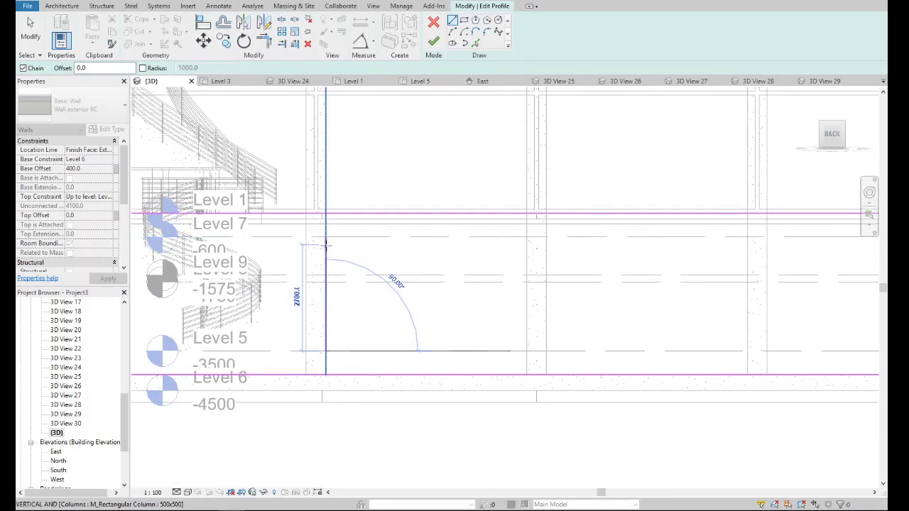
- Sketch the 5100-wide opening's left side, top edge and right side down to the wall base
{"action": "left_click", "coordinate": [325, 245]}
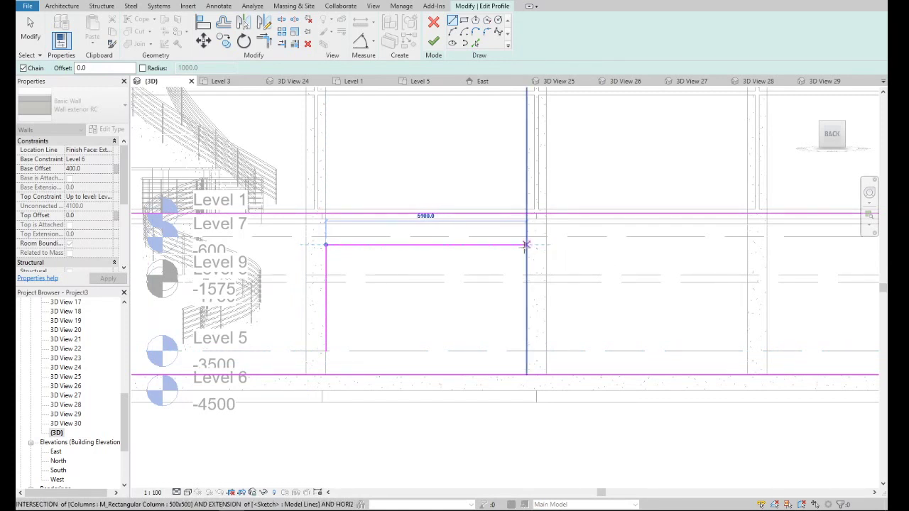
{"action": "left_click", "coordinate": [526, 245]}
{"action": "left_click", "coordinate": [526, 374]}
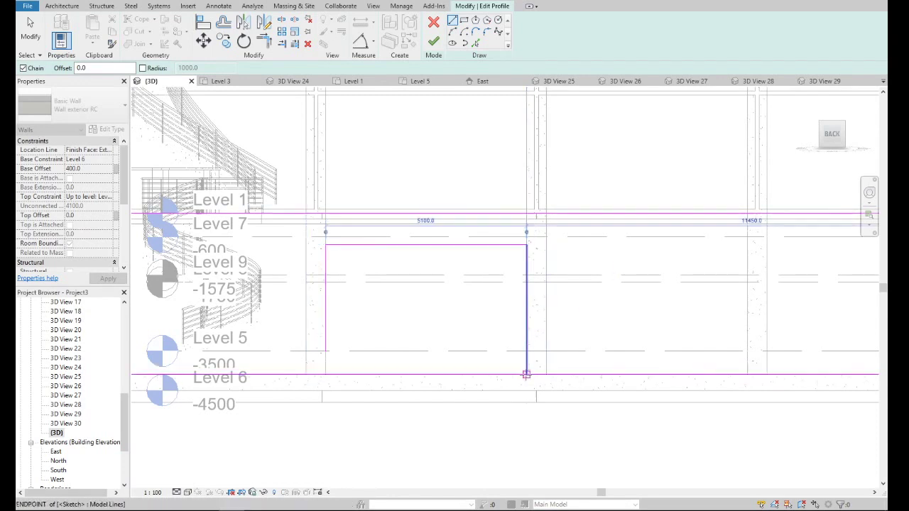
{"action": "key", "text": "Escape"}
{"action": "key", "text": "Escape"}
- Trim the bottom profile line to the opening's corners with Trim/Extend to Corner (TR)
{"action": "left_click", "coordinate": [325, 330]}
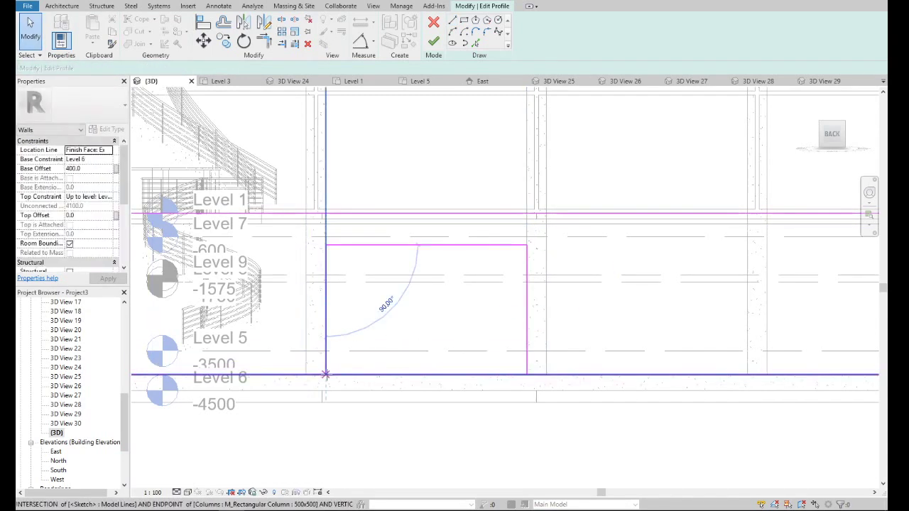
{"action": "left_click", "coordinate": [404, 349]}
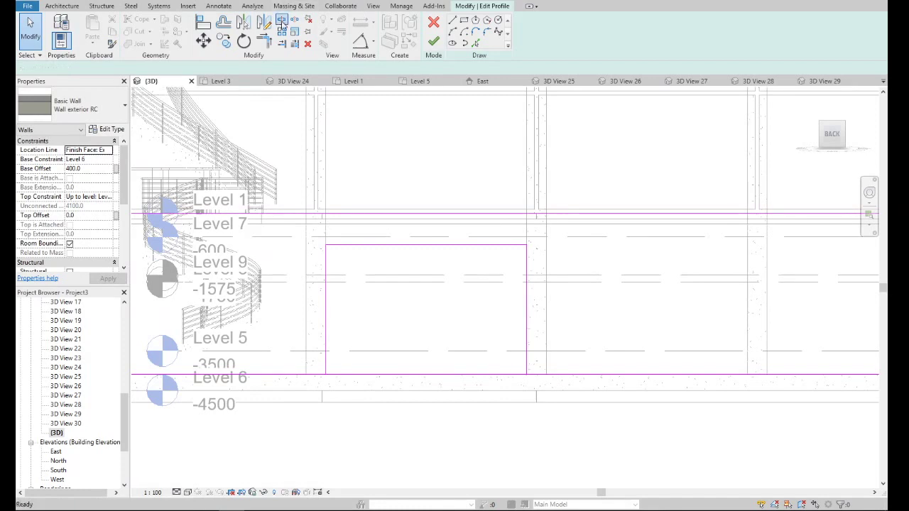
{"action": "left_click", "coordinate": [436, 371]}
{"action": "key", "text": "t"}
{"action": "key", "text": "r"}
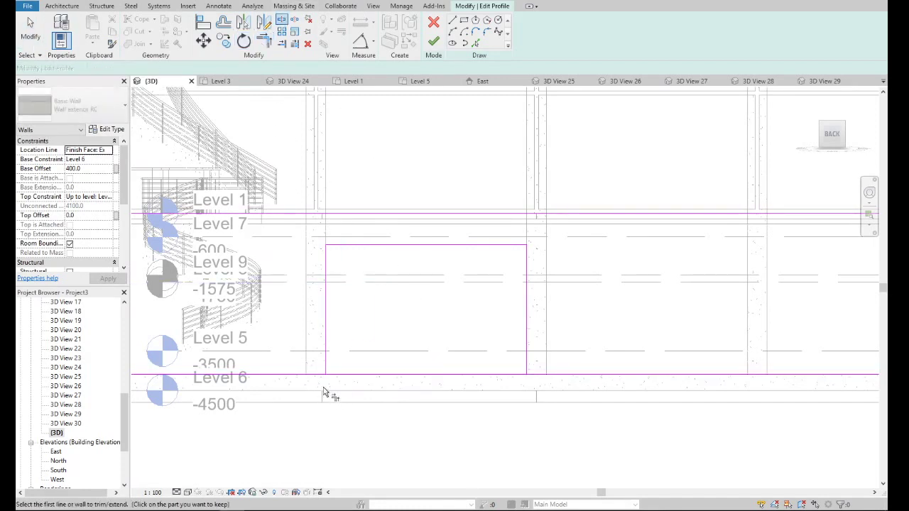
{"action": "left_click", "coordinate": [316, 375]}
{"action": "left_click", "coordinate": [431, 375]}
{"action": "left_click", "coordinate": [525, 361]}
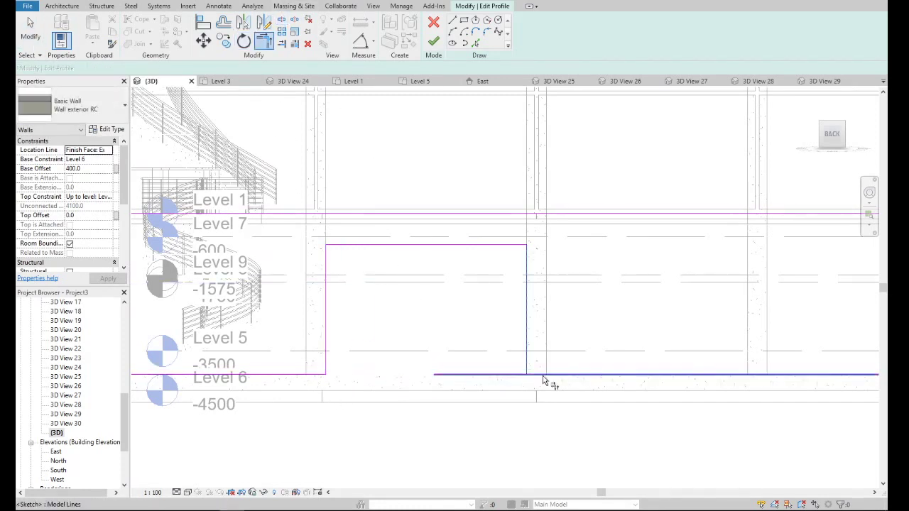
{"action": "scroll", "coordinate": [525, 343], "scroll_direction": "down", "scroll_amount": 2}
- Apply the notched wall profile and orbit to an isometric 3D view of the building
{"action": "left_click", "coordinate": [433, 41]}
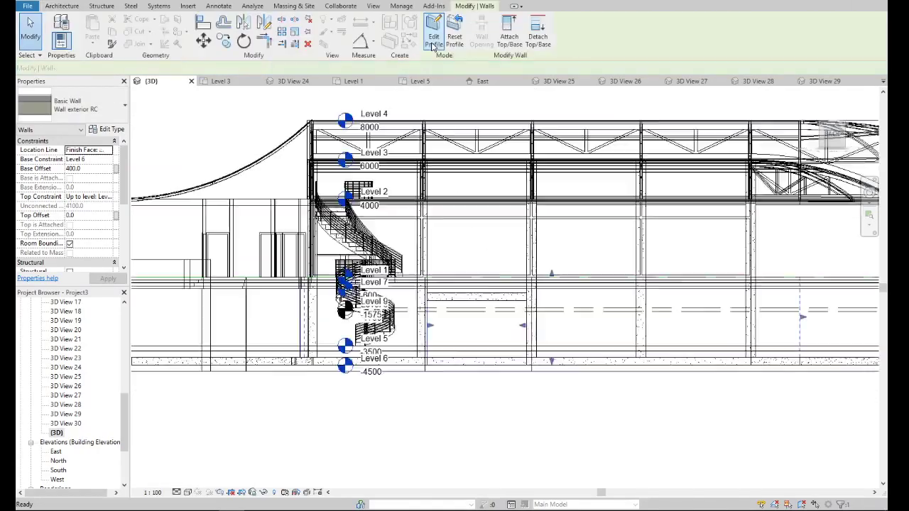
{"action": "scroll", "coordinate": [327, 273], "scroll_direction": "down", "scroll_amount": 3}
{"action": "key", "text": "Escape"}
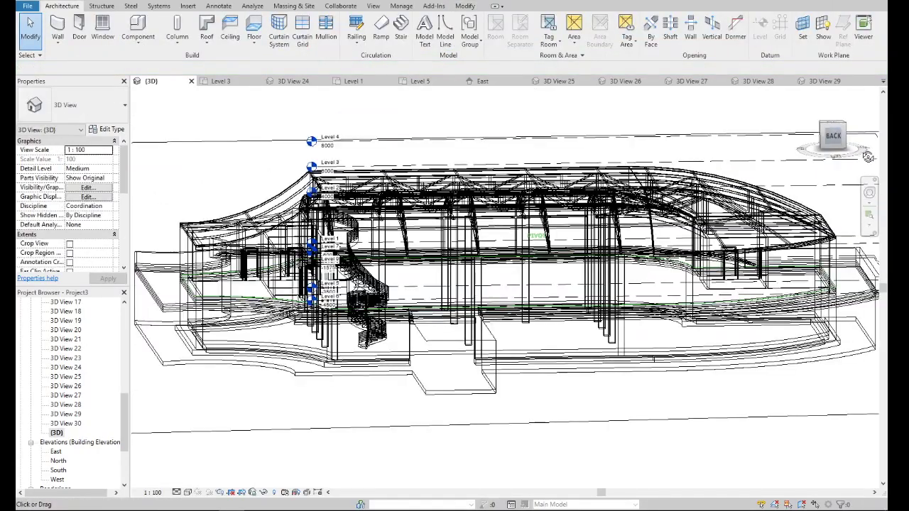
{"action": "middle_click_drag", "start_coordinate": [327, 274], "coordinate": [138, 161], "text": "shift"}
{"action": "scroll", "coordinate": [541, 305], "scroll_direction": "down", "scroll_amount": 2}
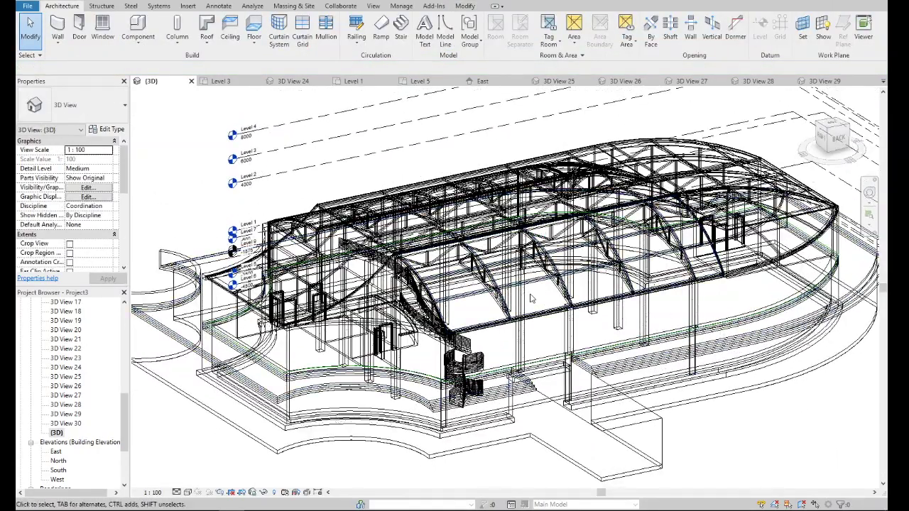
{"action": "scroll", "coordinate": [541, 305], "scroll_direction": "down", "scroll_amount": 1}
- Switch the view to Realistic style and orbit to a higher angle on the entrance ramp
{"action": "left_click", "coordinate": [187, 492]}
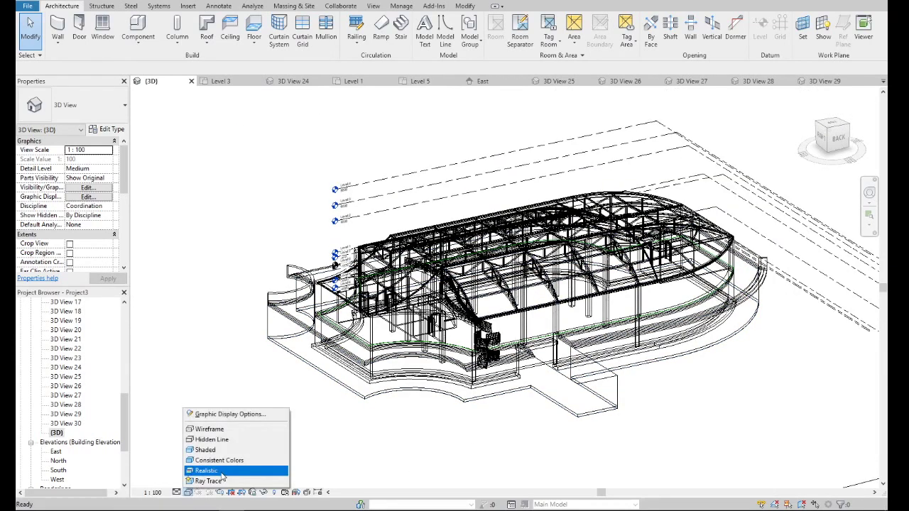
{"action": "left_click", "coordinate": [213, 468]}
{"action": "scroll", "coordinate": [561, 370], "scroll_direction": "up", "scroll_amount": 3}
{"action": "scroll", "coordinate": [561, 369], "scroll_direction": "up", "scroll_amount": 3}
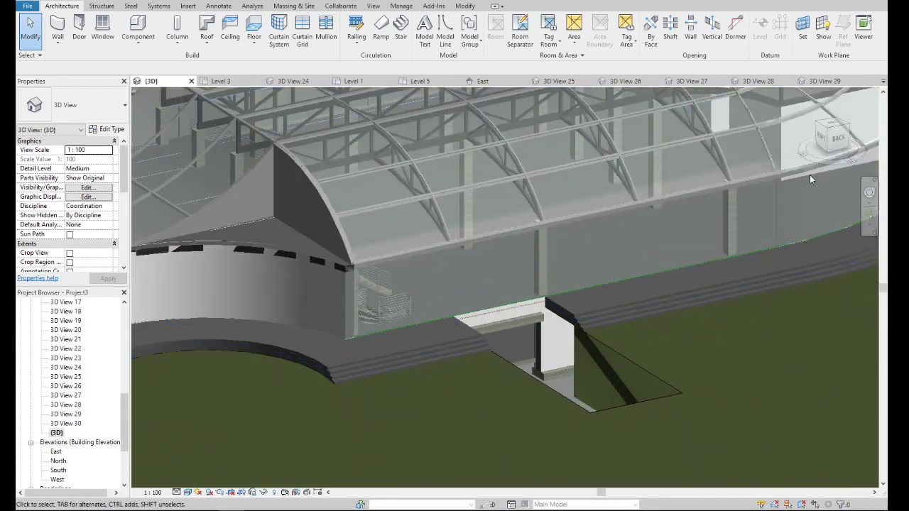
{"action": "left_click", "coordinate": [838, 138]}
{"action": "mouse_move", "coordinate": [497, 284]}
{"action": "middle_mouse_down", "text": "shift"}
{"action": "mouse_move", "coordinate": [512, 326]}
{"action": "mouse_move", "coordinate": [597, 326]}
{"action": "middle_mouse_up", "text": "shift"}
{"action": "scroll", "coordinate": [426, 323], "scroll_direction": "down", "scroll_amount": 5}
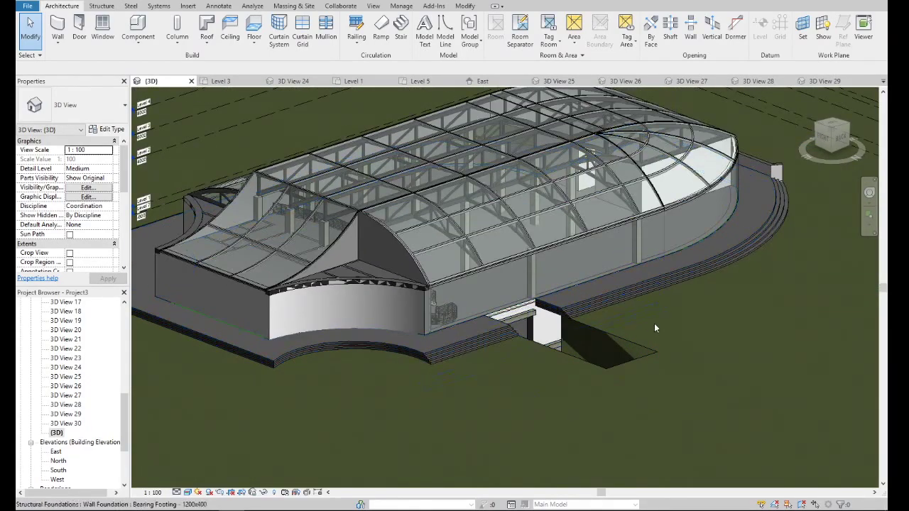
{"action": "scroll", "coordinate": [625, 325], "scroll_direction": "up", "scroll_amount": 6}
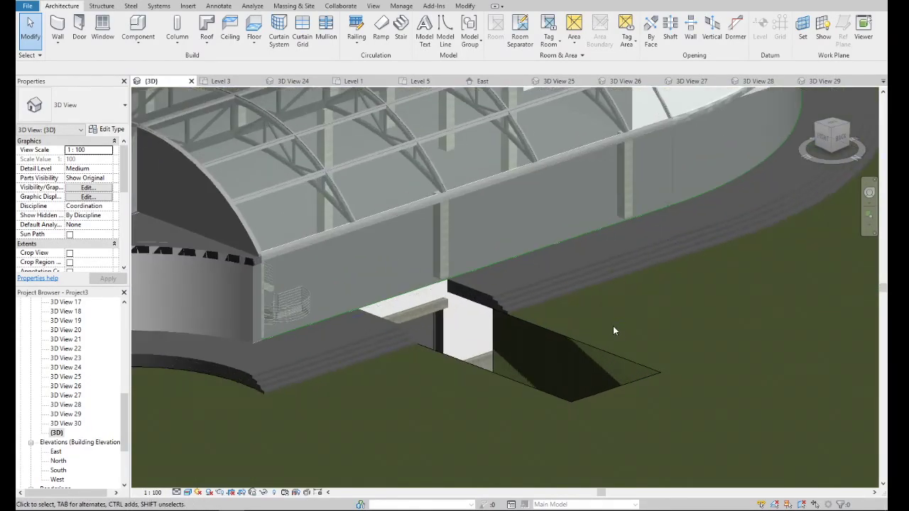
- Inspect the terrain from a side elevation and open the pad's boundary for editing
{"action": "left_click", "coordinate": [526, 325]}
{"action": "key", "text": "Escape"}
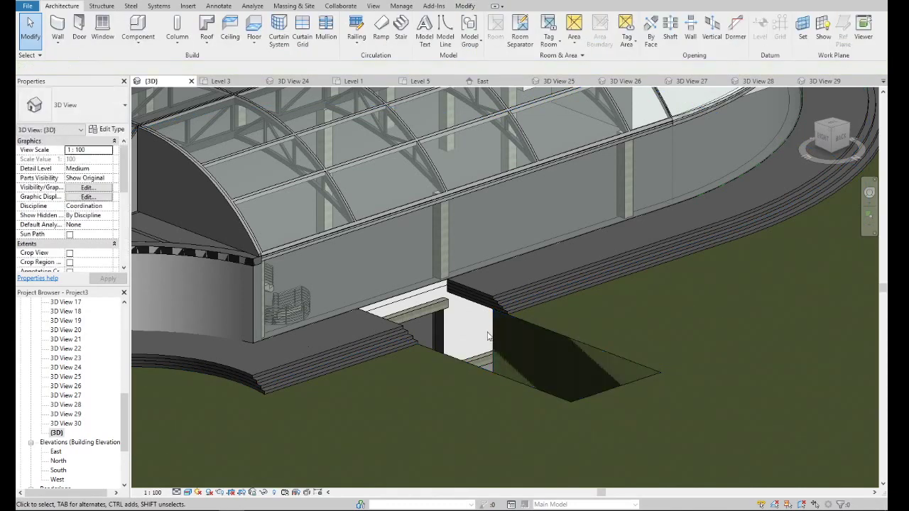
{"action": "scroll", "coordinate": [499, 351], "scroll_direction": "down", "scroll_amount": 5}
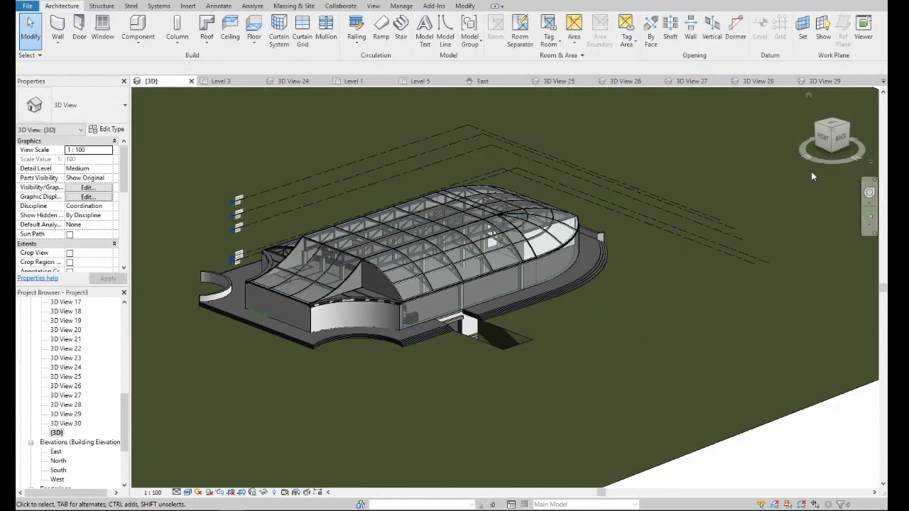
{"action": "left_click", "coordinate": [832, 138]}
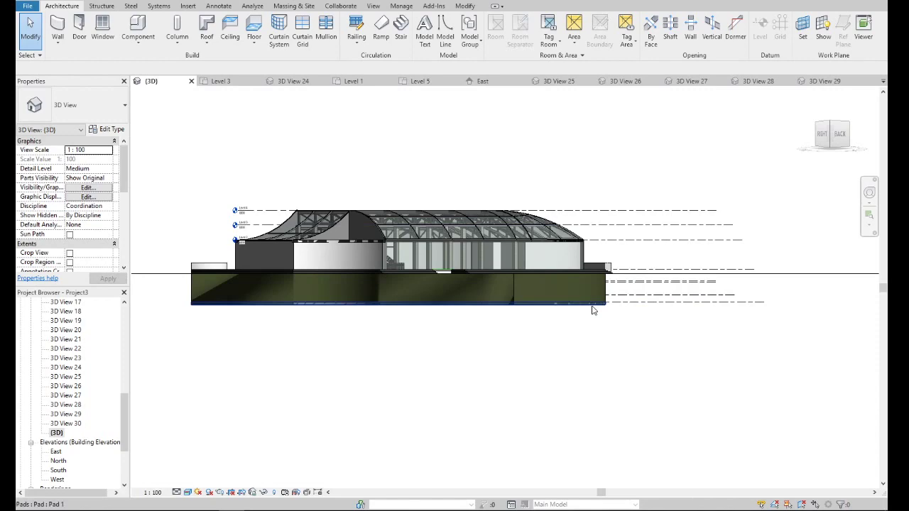
{"action": "double_click", "coordinate": [593, 310]}
- From a top view, move the pad's inner boundary line toward the building with MV
{"action": "left_click", "coordinate": [823, 133]}
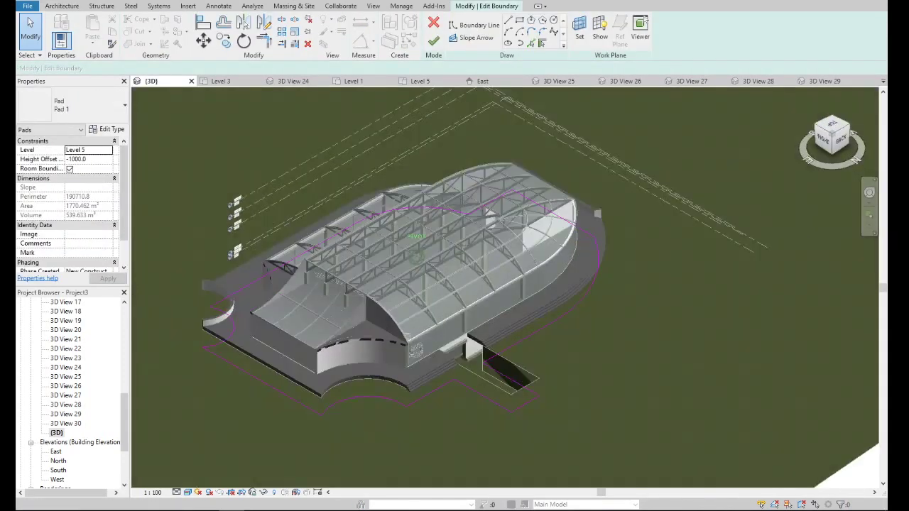
{"action": "left_click", "coordinate": [832, 127]}
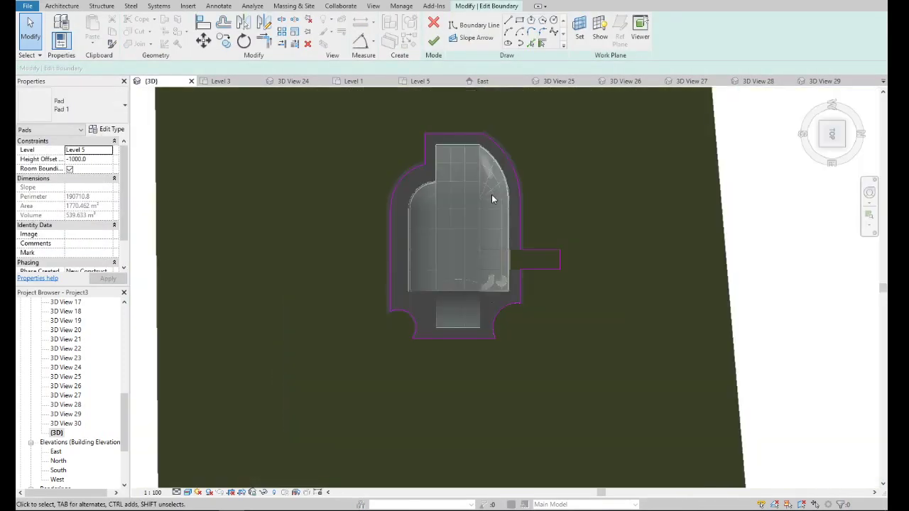
{"action": "scroll", "coordinate": [500, 298], "scroll_direction": "up", "scroll_amount": 5}
{"action": "left_click", "coordinate": [495, 299]}
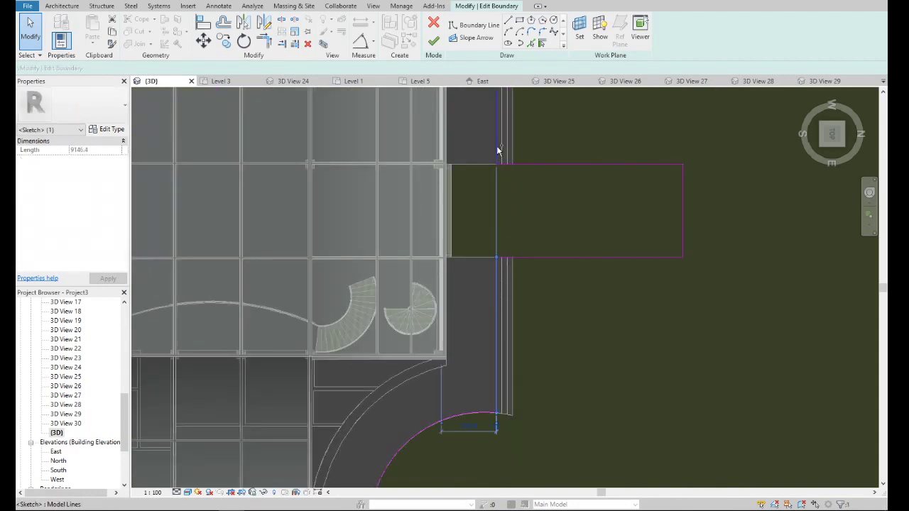
{"action": "key", "text": "m"}
{"action": "key", "text": "v"}
{"action": "scroll", "coordinate": [503, 158], "scroll_direction": "up", "scroll_amount": 2}
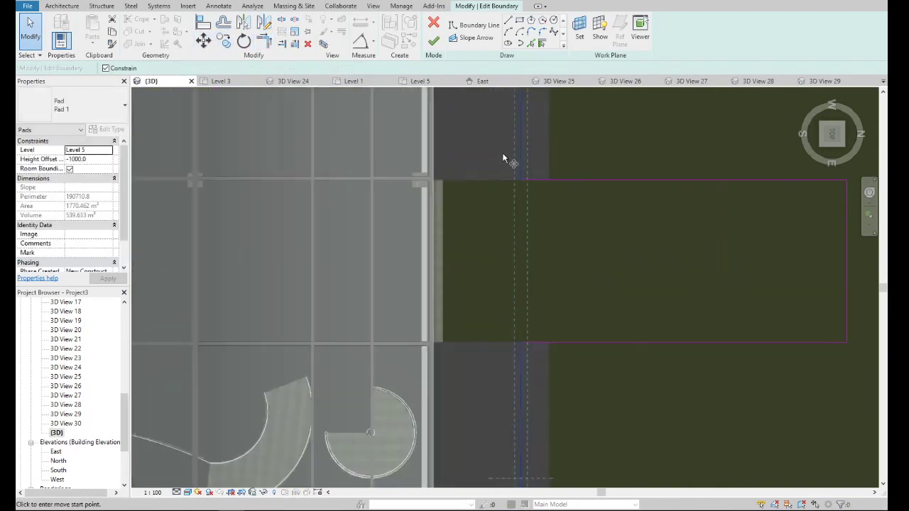
{"action": "left_click", "coordinate": [528, 182]}
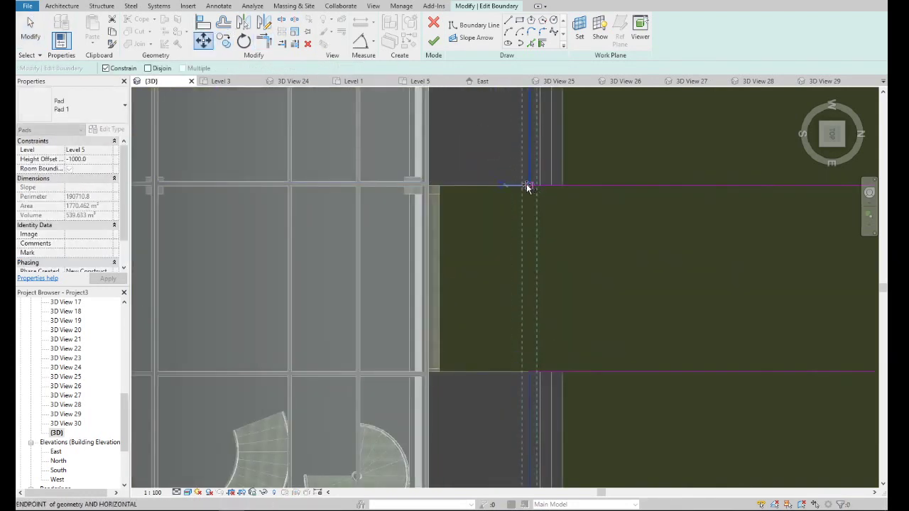
{"action": "left_click", "coordinate": [427, 182]}
{"action": "key", "text": "Escape"}
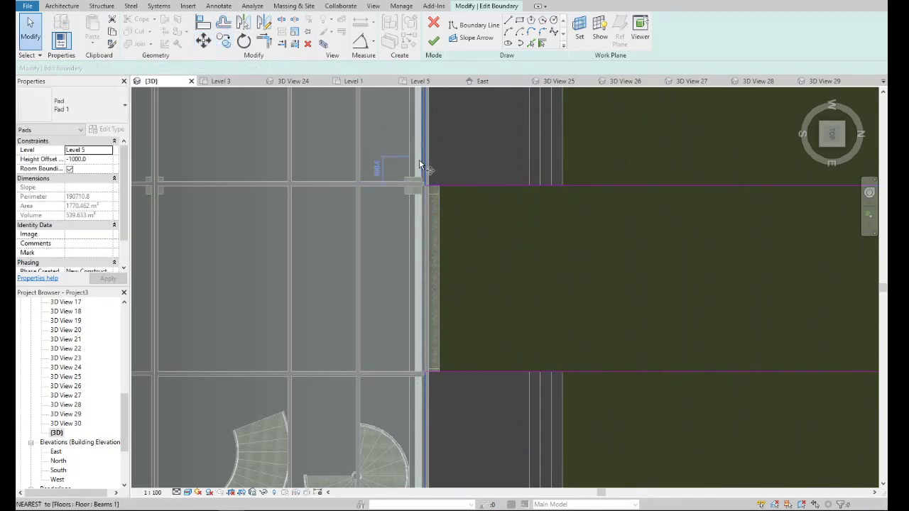
{"action": "scroll", "coordinate": [418, 159], "scroll_direction": "up", "scroll_amount": 2}
- Move the boundary line onto the building face and finish the pad edit
{"action": "key", "text": "m"}
{"action": "key", "text": "v"}
{"action": "left_click", "coordinate": [428, 201]}
{"action": "left_click", "coordinate": [438, 203]}
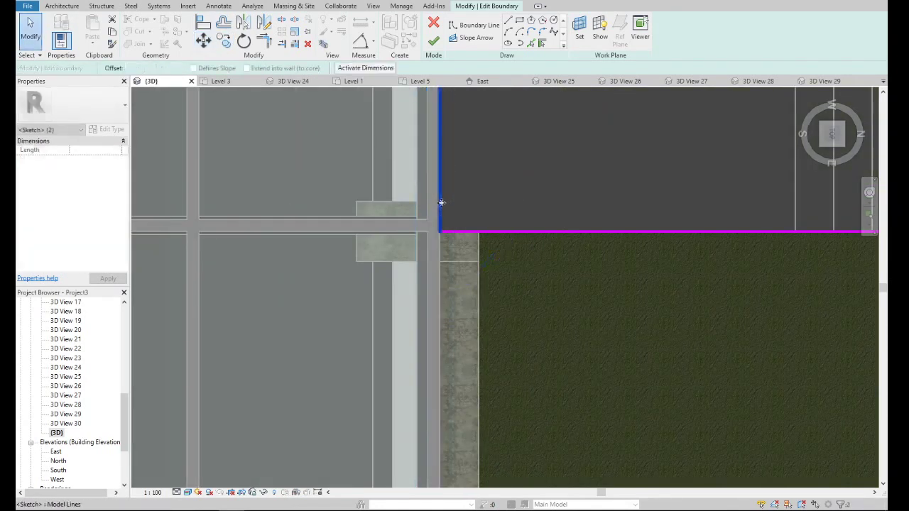
{"action": "scroll", "coordinate": [454, 213], "scroll_direction": "down", "scroll_amount": 2}
{"action": "scroll", "coordinate": [454, 213], "scroll_direction": "down", "scroll_amount": 2}
{"action": "left_click", "coordinate": [433, 41]}
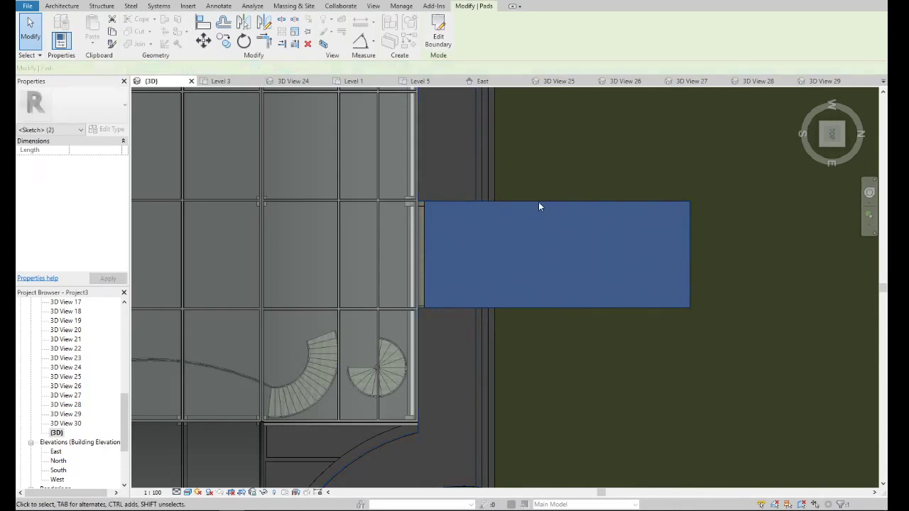
{"action": "scroll", "coordinate": [538, 201], "scroll_direction": "down", "scroll_amount": 2}
{"action": "left_click", "coordinate": [780, 135]}
{"action": "left_click_drag", "start_coordinate": [832, 133], "coordinate": [781, 171]}
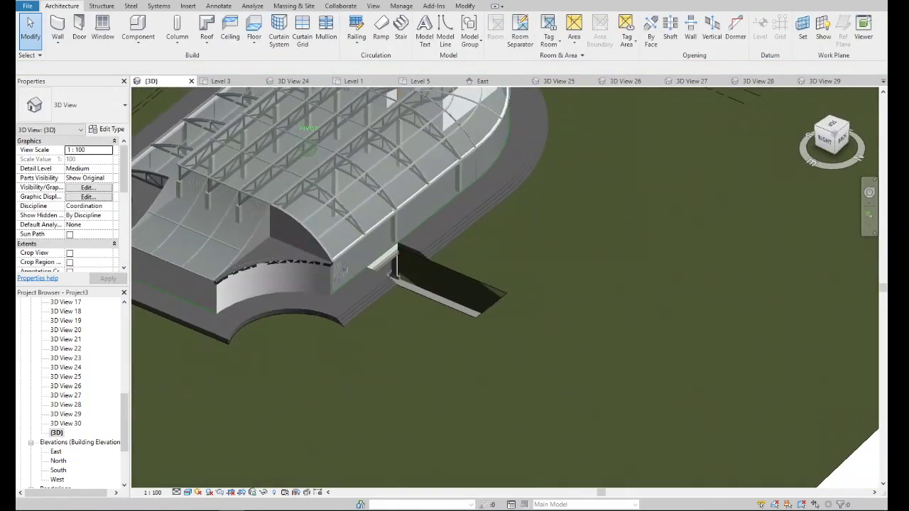
{"action": "middle_click_drag", "start_coordinate": [462, 213], "coordinate": [511, 218], "text": "shift"}
{"action": "scroll", "coordinate": [403, 275], "scroll_direction": "up", "scroll_amount": 3}
{"action": "scroll", "coordinate": [403, 276], "scroll_direction": "up", "scroll_amount": 3}
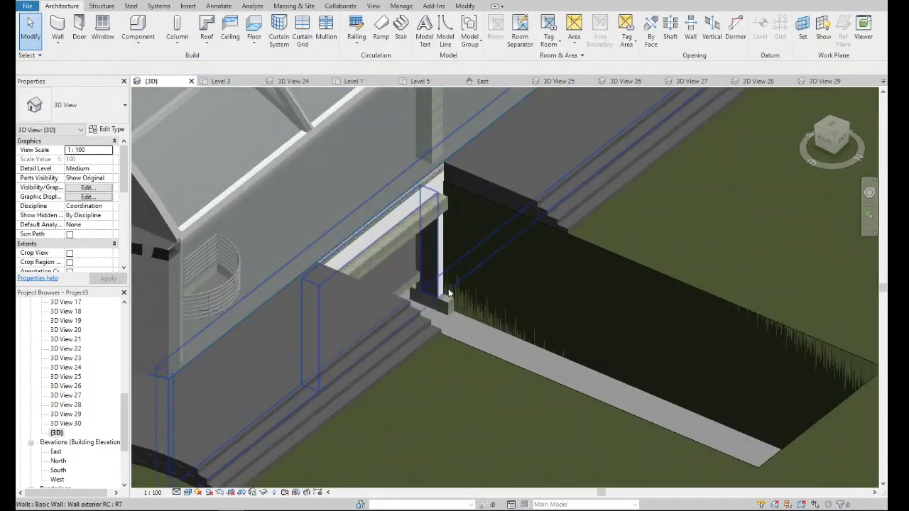
{"action": "scroll", "coordinate": [403, 275], "scroll_direction": "up", "scroll_amount": 3}
{"action": "scroll", "coordinate": [394, 229], "scroll_direction": "up", "scroll_amount": 2}
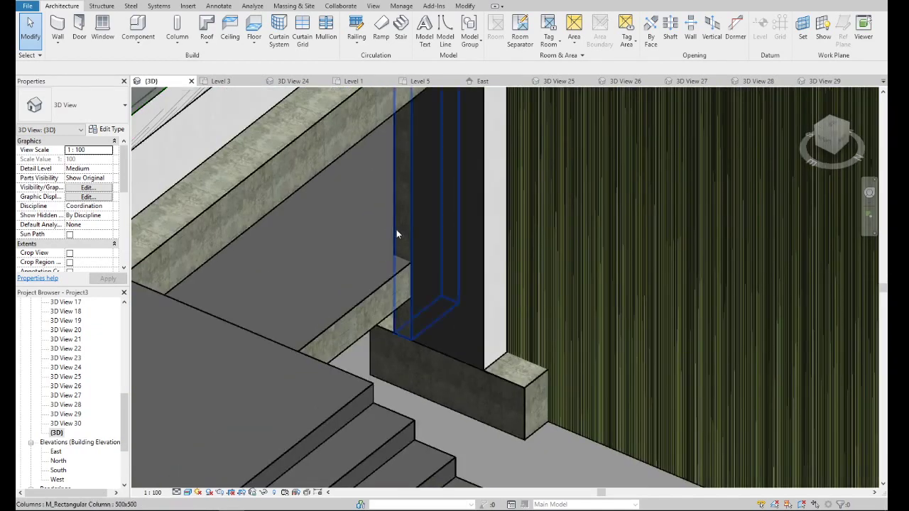
{"action": "left_click", "coordinate": [395, 235]}
{"action": "key", "text": "Escape"}
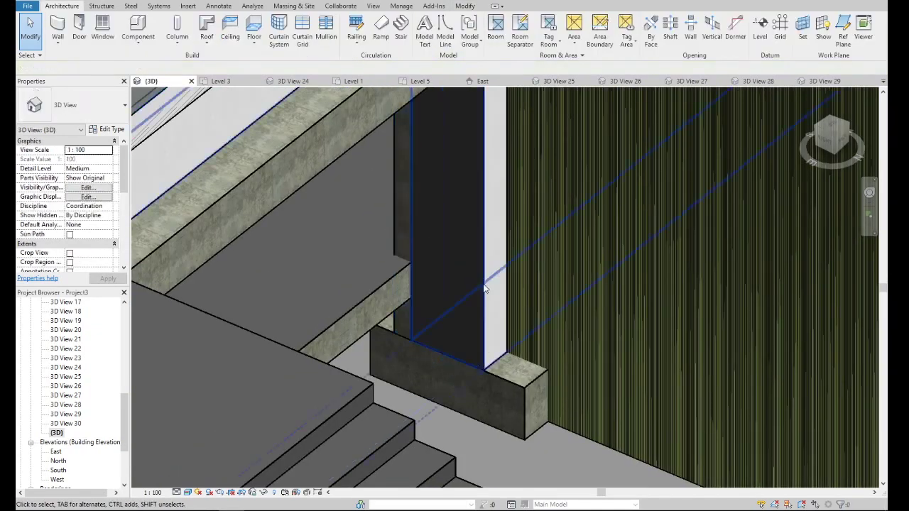
{"action": "left_click", "coordinate": [486, 289]}
{"action": "key", "text": "Escape"}
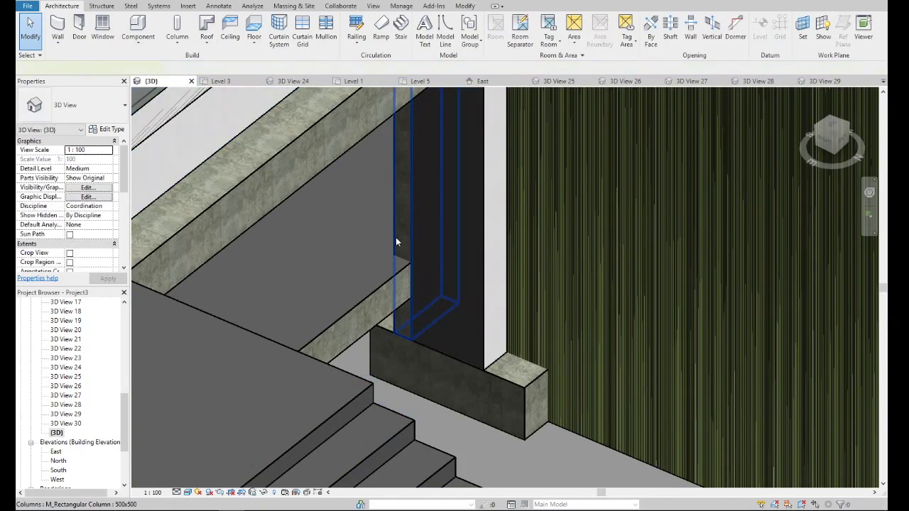
{"action": "left_click", "coordinate": [395, 238]}
{"action": "key", "text": "Escape"}
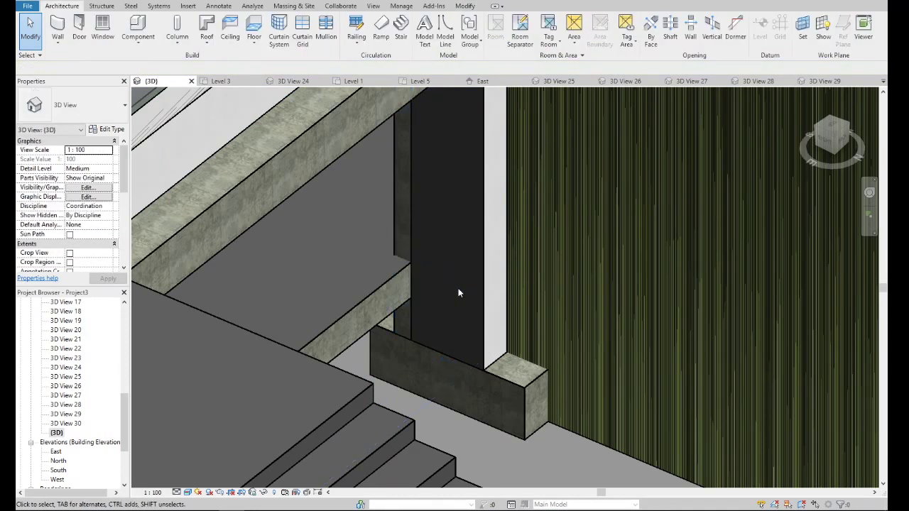
{"action": "mouse_move", "coordinate": [461, 290]}
{"action": "middle_mouse_down", "text": "shift"}
{"action": "mouse_move", "coordinate": [467, 275]}
{"action": "mouse_move", "coordinate": [463, 301]}
{"action": "middle_mouse_up", "text": "shift"}
{"action": "scroll", "coordinate": [462, 288], "scroll_direction": "up", "scroll_amount": 3}
{"action": "scroll", "coordinate": [454, 295], "scroll_direction": "down", "scroll_amount": 4}
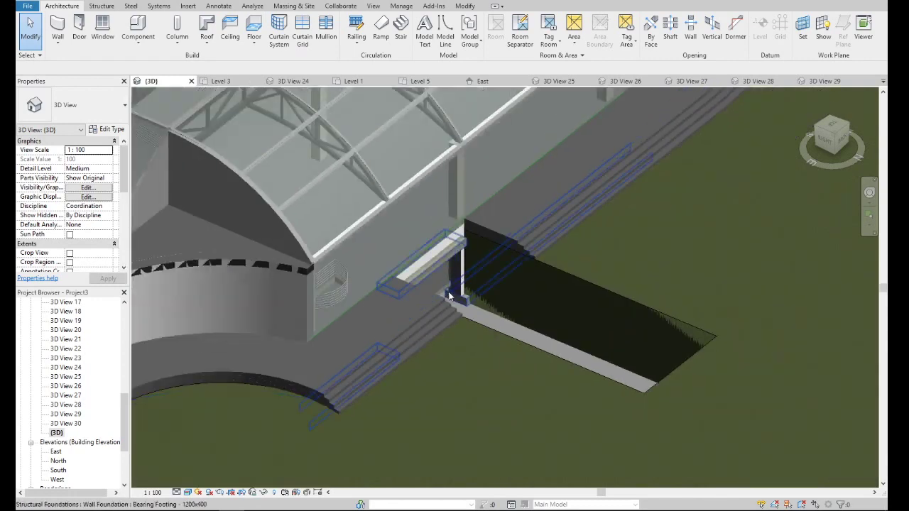
{"action": "left_click_drag", "start_coordinate": [126, 394], "coordinate": [125, 322]}
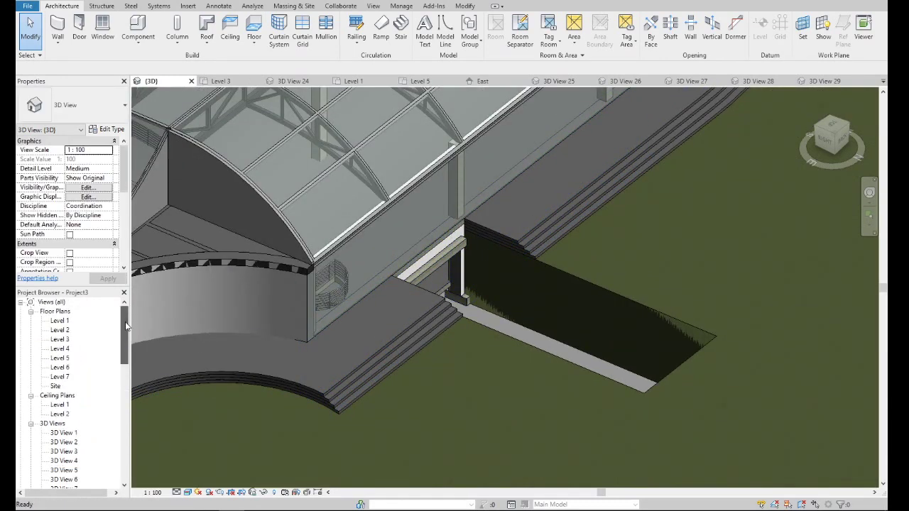
- Open the Level 5 floor plan and zoom in on the topography at the wall opening
{"action": "double_click", "coordinate": [61, 358]}
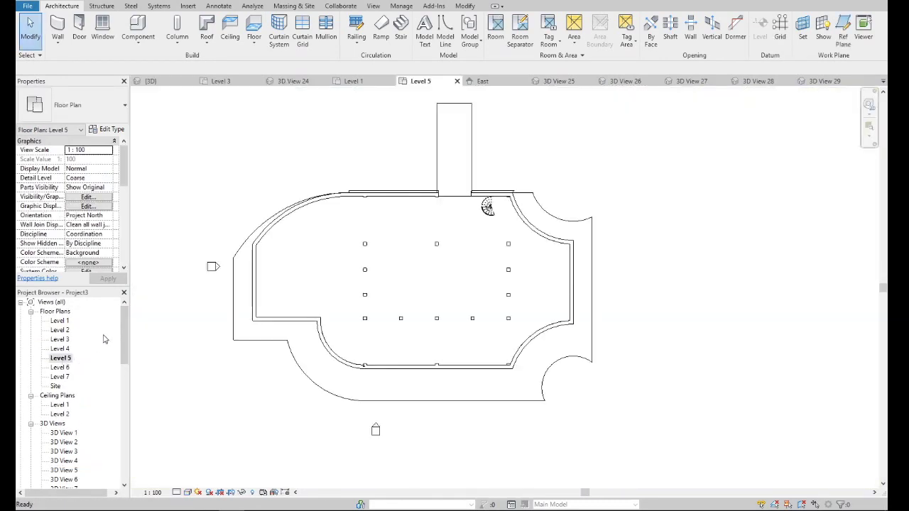
{"action": "scroll", "coordinate": [459, 159], "scroll_direction": "up", "scroll_amount": 2}
{"action": "scroll", "coordinate": [459, 159], "scroll_direction": "up", "scroll_amount": 2}
{"action": "scroll", "coordinate": [361, 358], "scroll_direction": "up", "scroll_amount": 2}
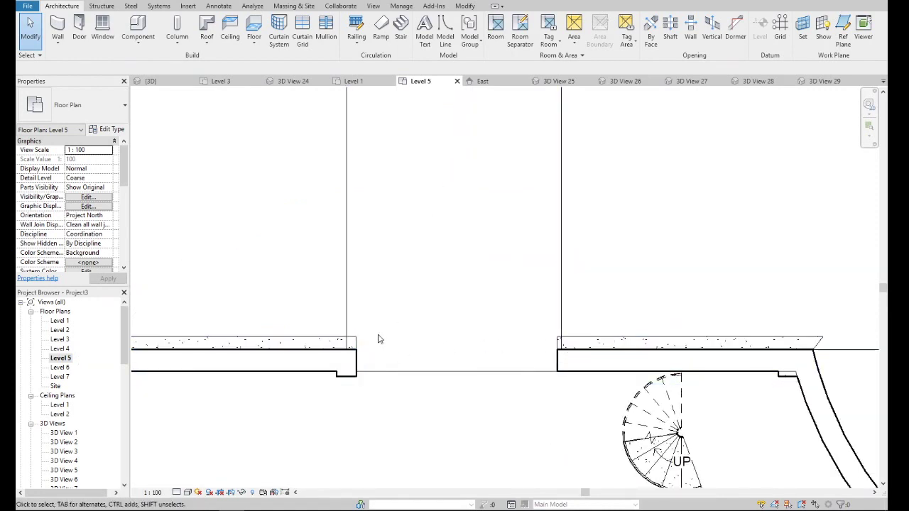
{"action": "left_click", "coordinate": [348, 335]}
{"action": "scroll", "coordinate": [348, 335], "scroll_direction": "down", "scroll_amount": 2}
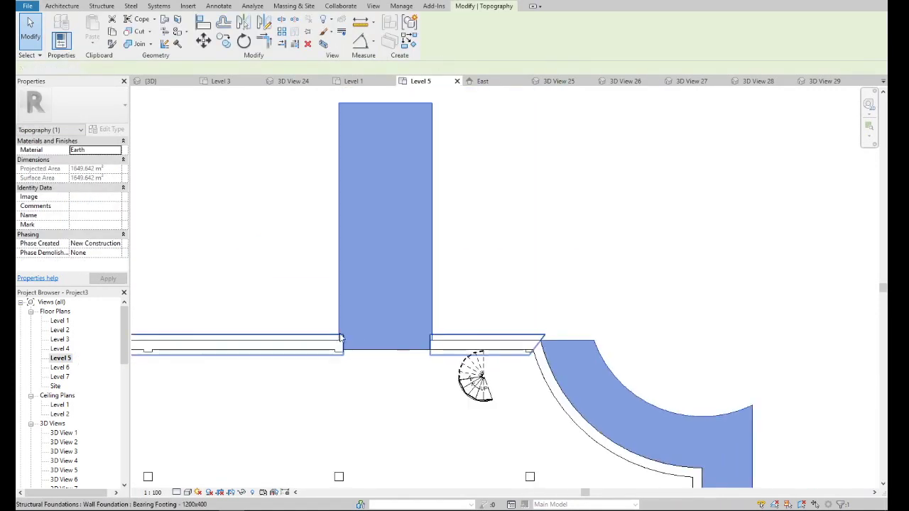
{"action": "scroll", "coordinate": [348, 330], "scroll_direction": "down", "scroll_amount": 2}
{"action": "key", "text": "Escape"}
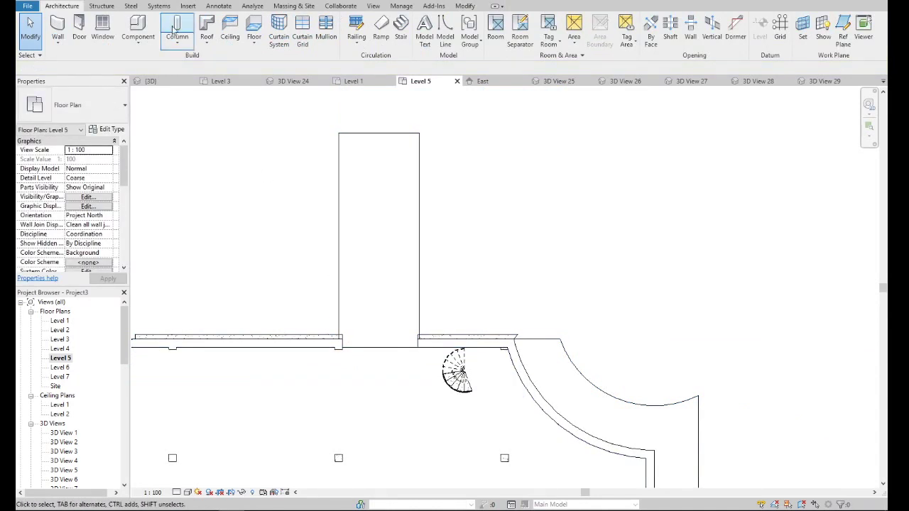
- Start a new ramp and try a short boundary line at the wall end, then undo it
{"action": "left_click", "coordinate": [381, 47]}
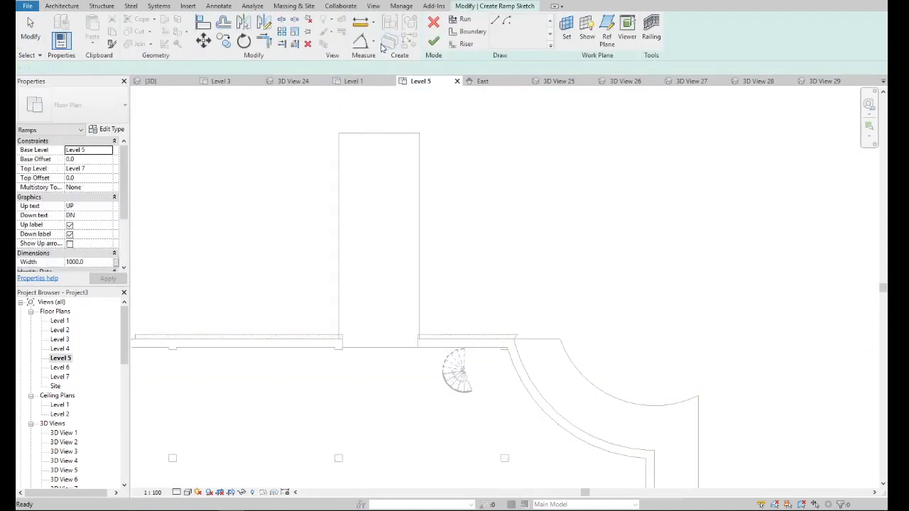
{"action": "left_click", "coordinate": [467, 33]}
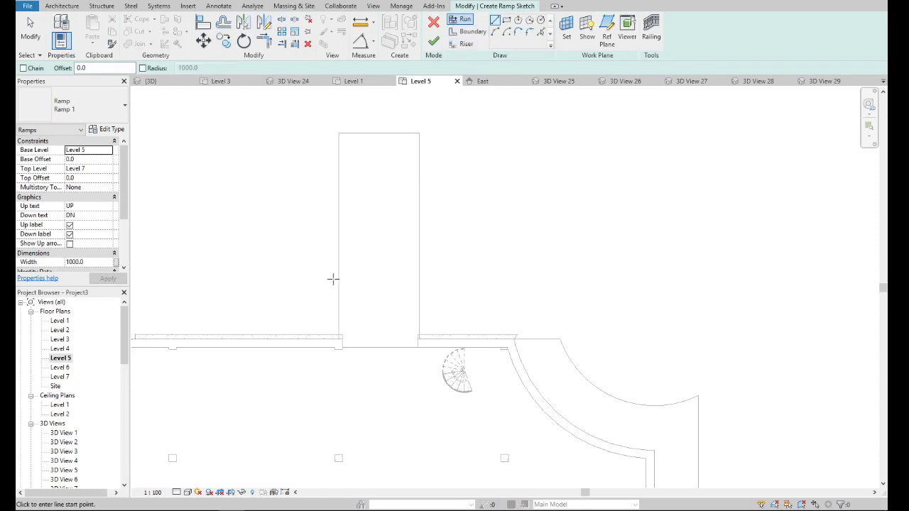
{"action": "scroll", "coordinate": [335, 312], "scroll_direction": "up", "scroll_amount": 2}
{"action": "scroll", "coordinate": [355, 355], "scroll_direction": "up", "scroll_amount": 2}
{"action": "left_click", "coordinate": [365, 368]}
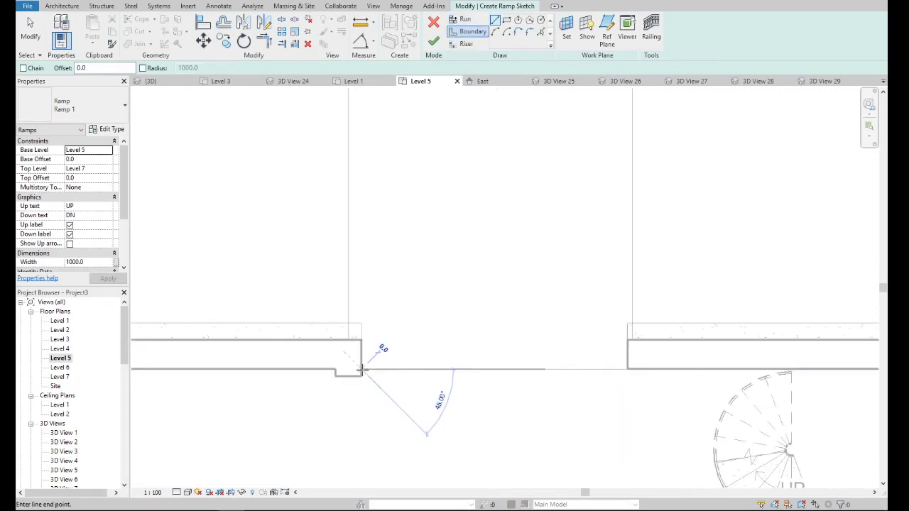
{"action": "scroll", "coordinate": [362, 348], "scroll_direction": "down", "scroll_amount": 2}
{"action": "scroll", "coordinate": [363, 282], "scroll_direction": "down", "scroll_amount": 3}
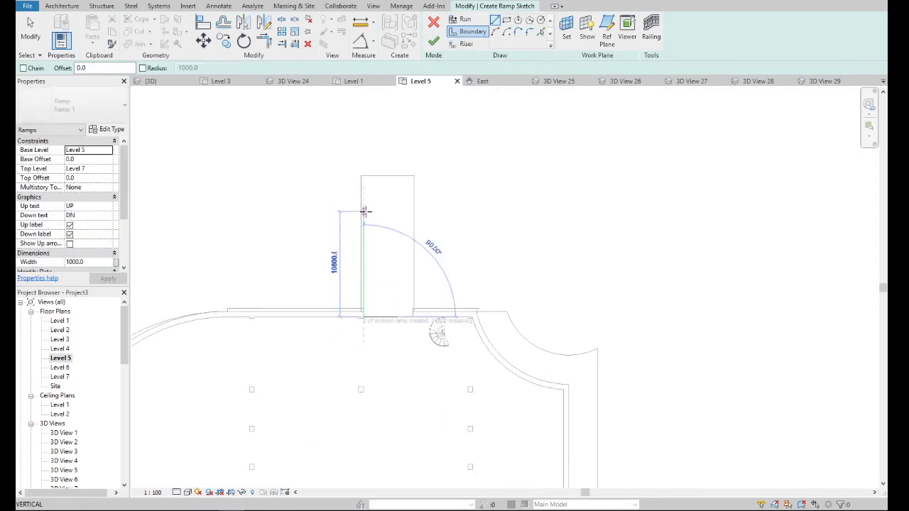
{"action": "scroll", "coordinate": [369, 298], "scroll_direction": "up", "scroll_amount": 2}
{"action": "scroll", "coordinate": [364, 297], "scroll_direction": "up", "scroll_amount": 2}
{"action": "scroll", "coordinate": [349, 281], "scroll_direction": "up", "scroll_amount": 2}
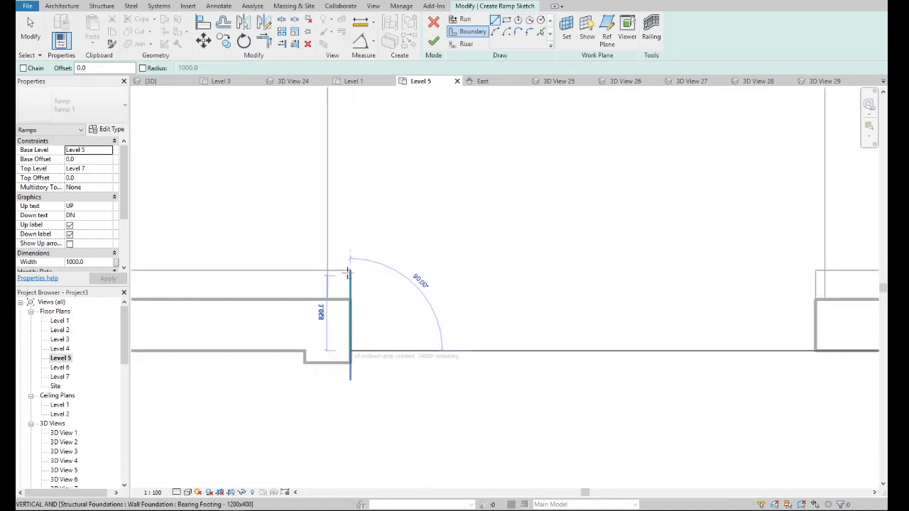
{"action": "left_click", "coordinate": [349, 270]}
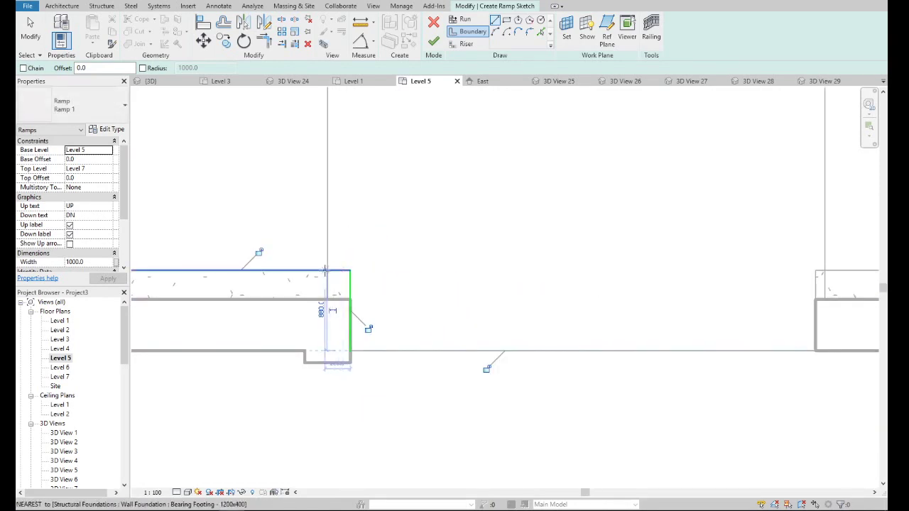
{"action": "key", "text": "ctrl+z"}
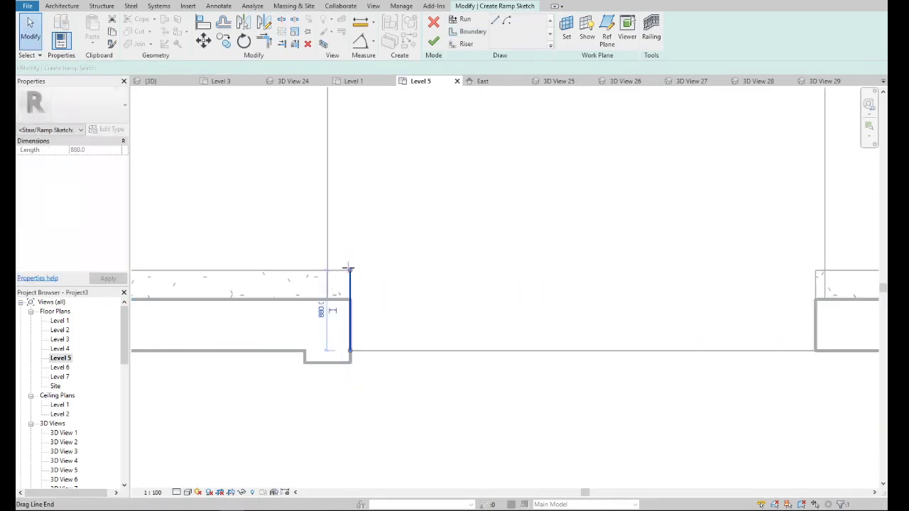
- Draw a long boundary line from the wall corner and shorten it to 13900
{"action": "left_click", "coordinate": [469, 31]}
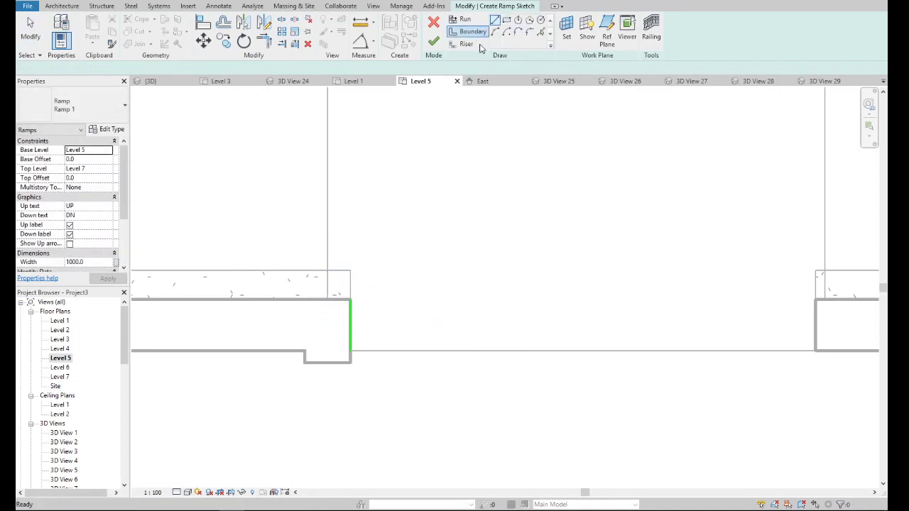
{"action": "left_click", "coordinate": [326, 300]}
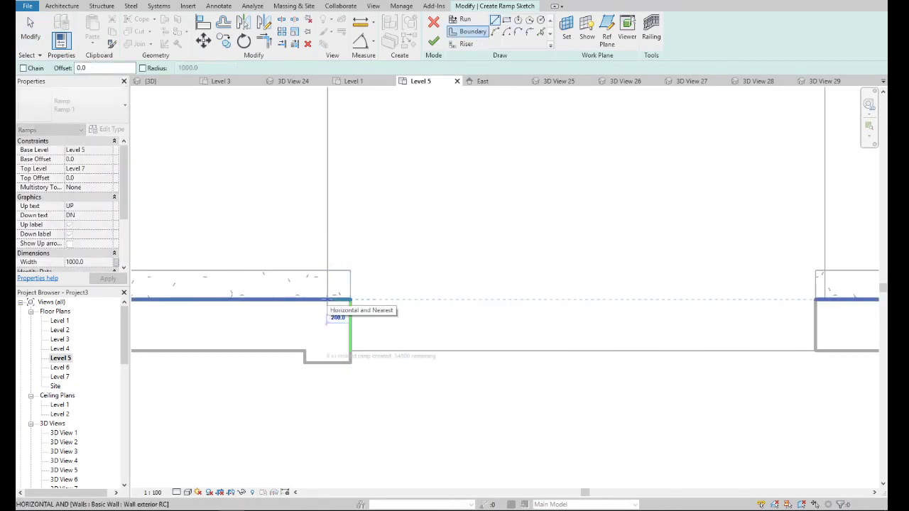
{"action": "scroll", "coordinate": [506, 298], "scroll_direction": "down", "scroll_amount": 3}
{"action": "scroll", "coordinate": [539, 295], "scroll_direction": "up", "scroll_amount": 2}
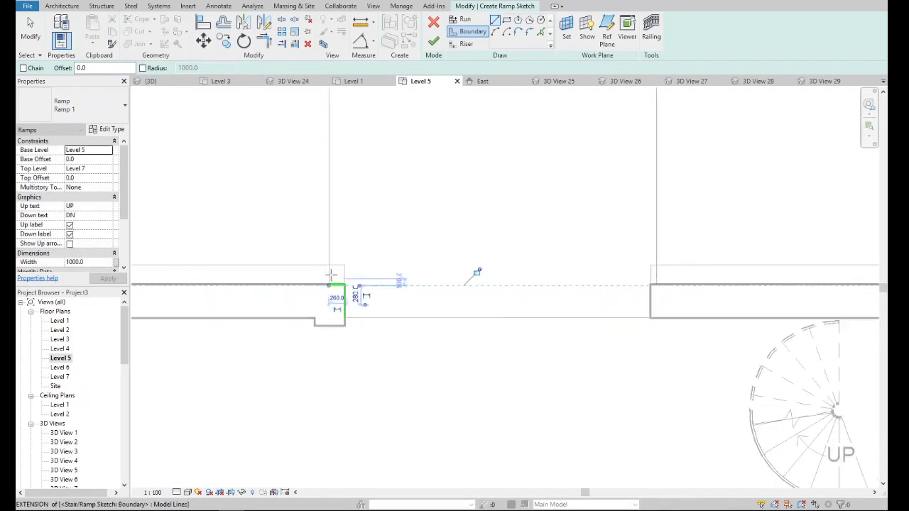
{"action": "scroll", "coordinate": [563, 293], "scroll_direction": "up", "scroll_amount": 2}
{"action": "scroll", "coordinate": [337, 306], "scroll_direction": "down", "scroll_amount": 2}
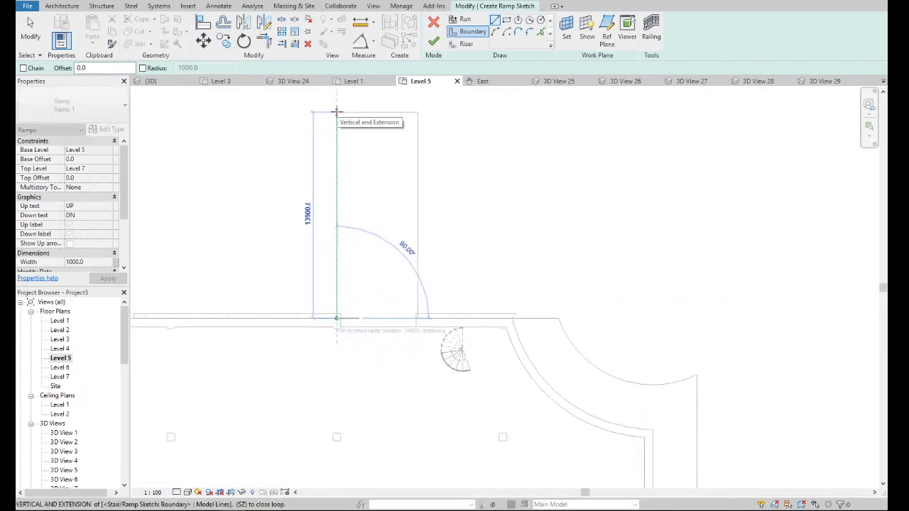
{"action": "type", "text": "14000"}
{"action": "key", "text": "Return"}
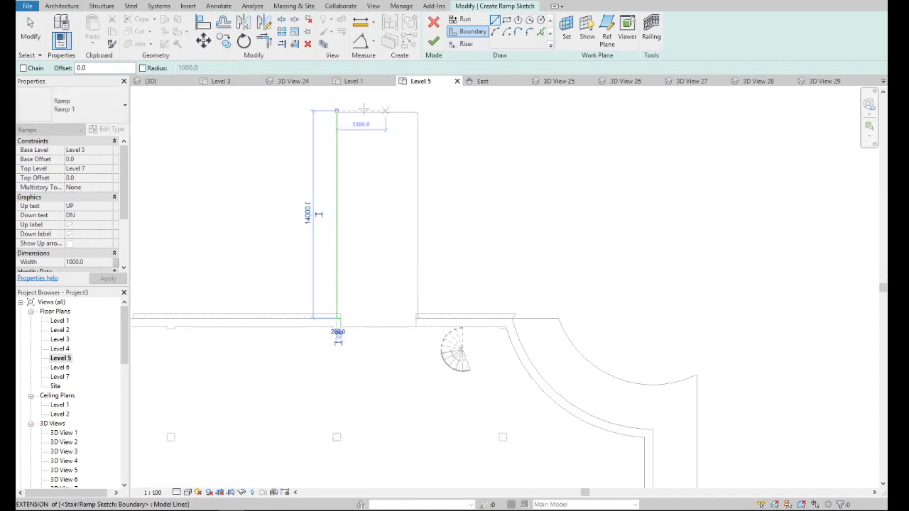
{"action": "scroll", "coordinate": [338, 112], "scroll_direction": "up", "scroll_amount": 2}
{"action": "scroll", "coordinate": [333, 135], "scroll_direction": "up", "scroll_amount": 2}
{"action": "key", "text": "Escape"}
{"action": "left_click", "coordinate": [330, 153]}
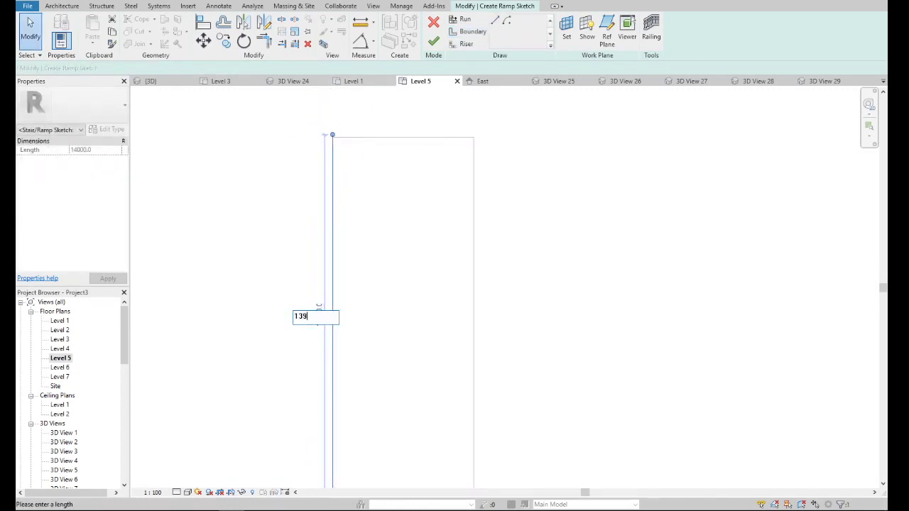
{"action": "left_click", "coordinate": [350, 145]}
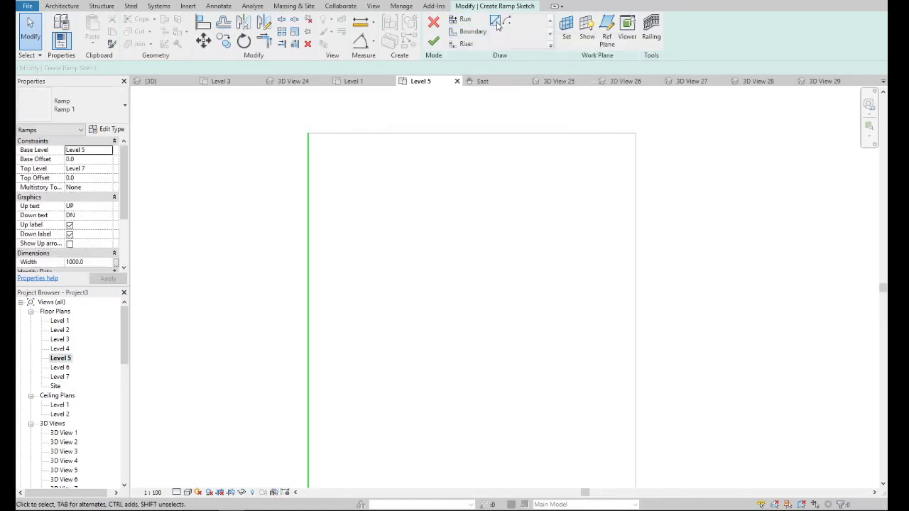
- Check the lengths of the left and short top boundary lines
{"action": "scroll", "coordinate": [316, 138], "scroll_direction": "up", "scroll_amount": 2}
{"action": "left_click", "coordinate": [325, 138]}
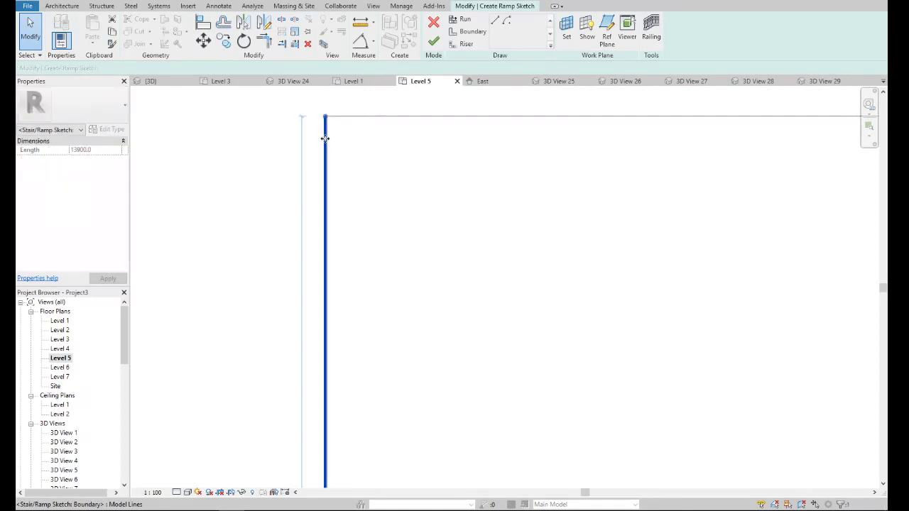
{"action": "key", "text": "Escape"}
{"action": "scroll", "coordinate": [329, 136], "scroll_direction": "down", "scroll_amount": 2}
{"action": "scroll", "coordinate": [337, 148], "scroll_direction": "down", "scroll_amount": 1}
{"action": "scroll", "coordinate": [333, 298], "scroll_direction": "up", "scroll_amount": 2}
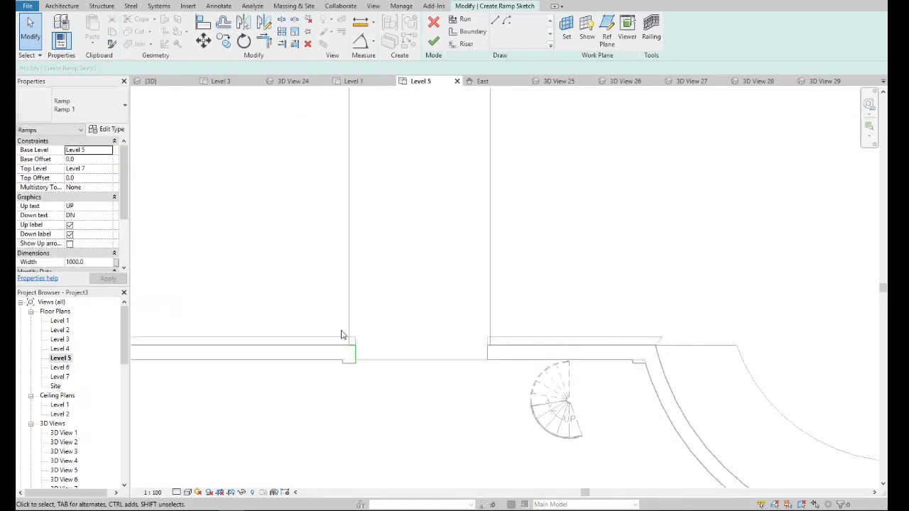
{"action": "scroll", "coordinate": [341, 335], "scroll_direction": "up", "scroll_amount": 1}
{"action": "scroll", "coordinate": [349, 324], "scroll_direction": "up", "scroll_amount": 1}
{"action": "scroll", "coordinate": [357, 379], "scroll_direction": "up", "scroll_amount": 2}
{"action": "left_click", "coordinate": [383, 372]}
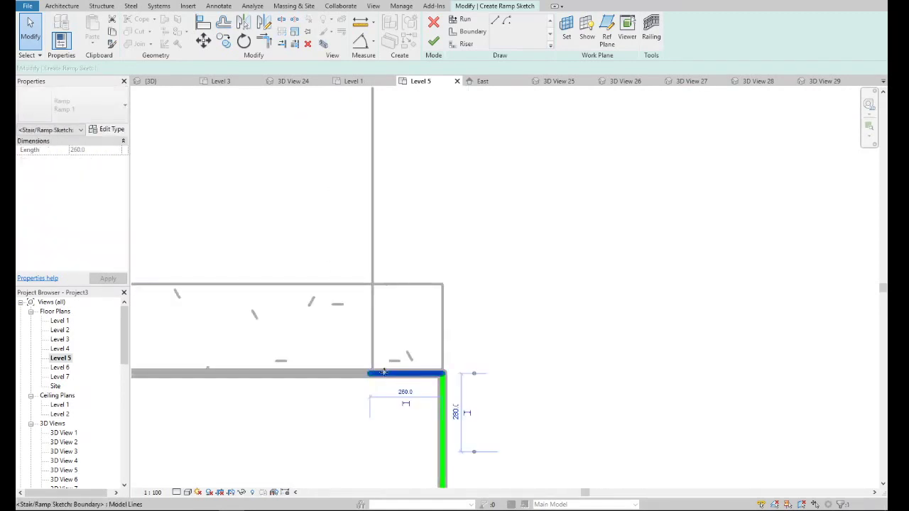
{"action": "scroll", "coordinate": [369, 374], "scroll_direction": "up", "scroll_amount": 2}
{"action": "key", "text": "Escape"}
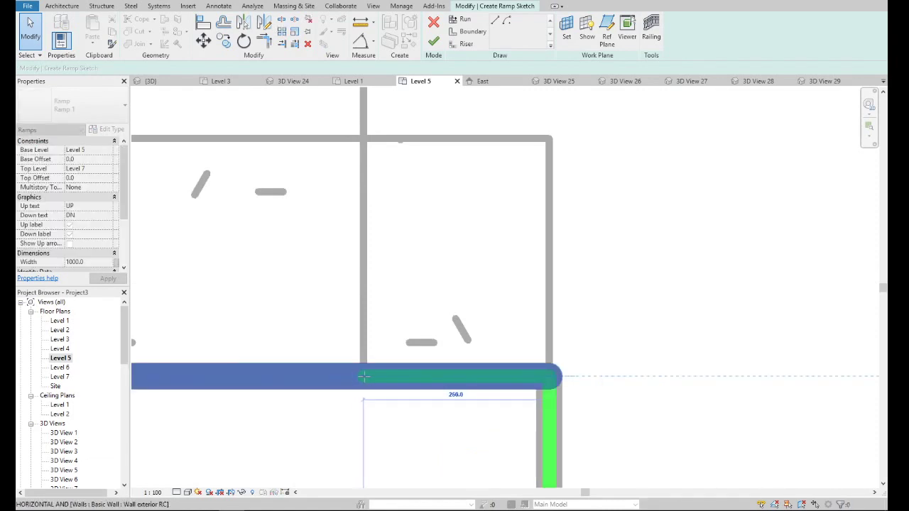
{"action": "scroll", "coordinate": [363, 377], "scroll_direction": "down", "scroll_amount": 2}
{"action": "scroll", "coordinate": [361, 385], "scroll_direction": "down", "scroll_amount": 2}
- Draw another 13900-long boundary line from the green corner
{"action": "left_click", "coordinate": [468, 32]}
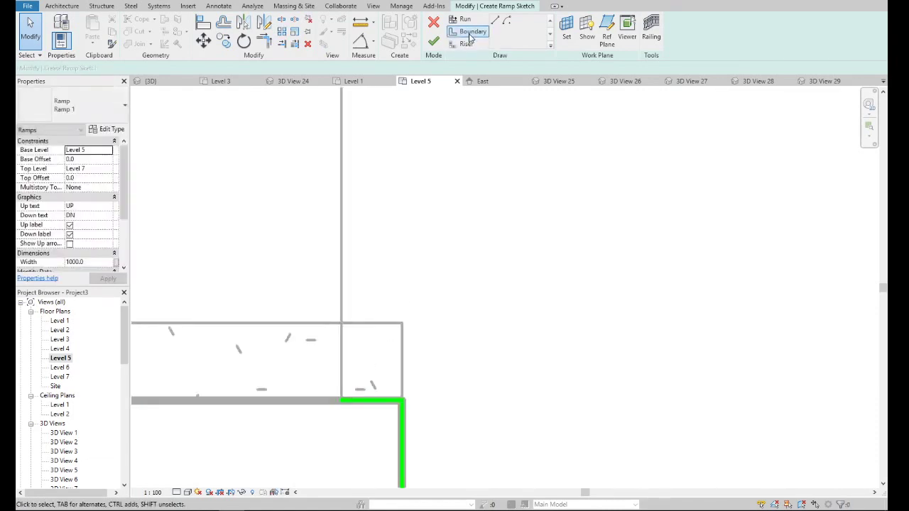
{"action": "left_click", "coordinate": [341, 399]}
{"action": "scroll", "coordinate": [339, 385], "scroll_direction": "down", "scroll_amount": 2}
{"action": "scroll", "coordinate": [345, 331], "scroll_direction": "down", "scroll_amount": 2}
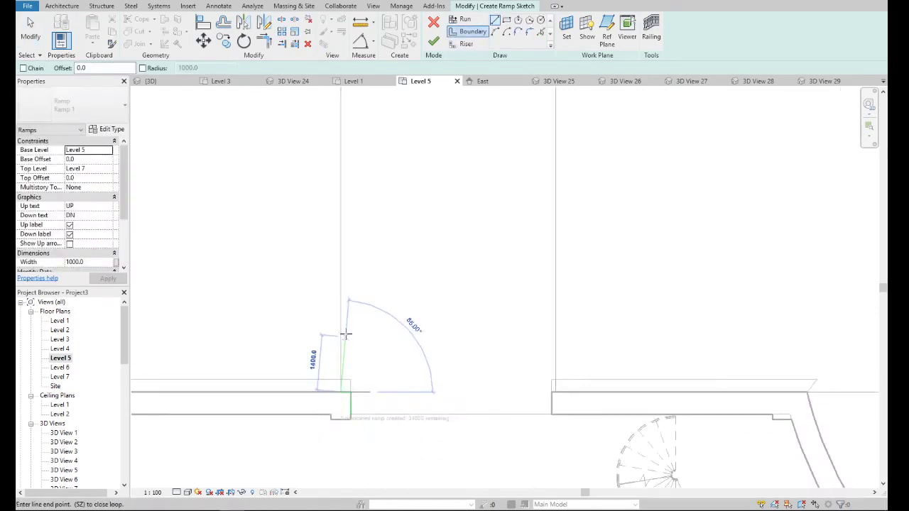
{"action": "scroll", "coordinate": [345, 331], "scroll_direction": "down", "scroll_amount": 1}
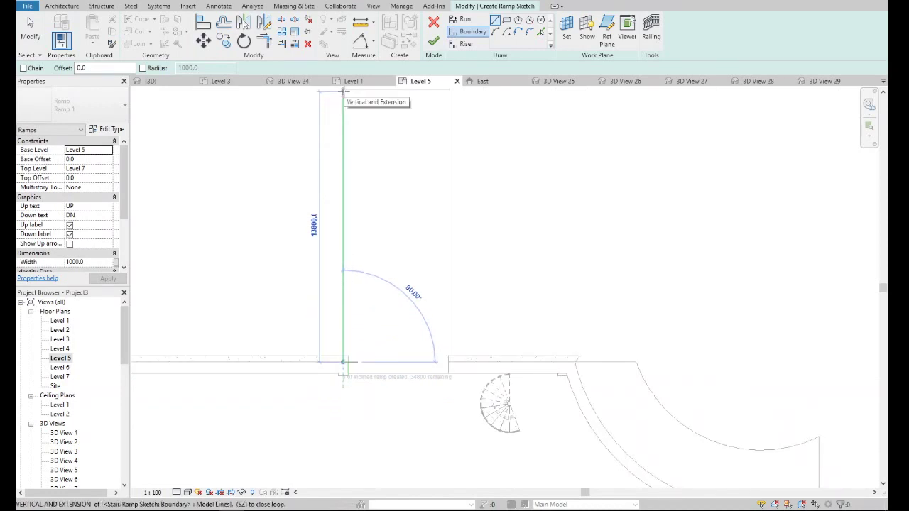
{"action": "type", "text": "13900"}
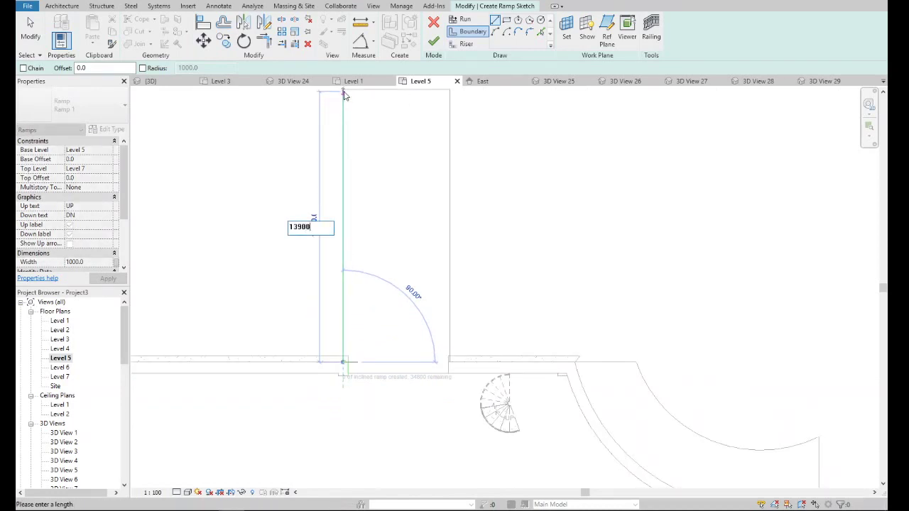
{"action": "key", "text": "Return"}
{"action": "scroll", "coordinate": [344, 375], "scroll_direction": "down", "scroll_amount": 2}
- Add the 5600 top boundary line and the short segment ending at the wall
{"action": "left_click", "coordinate": [348, 169]}
{"action": "scroll", "coordinate": [409, 168], "scroll_direction": "up", "scroll_amount": 1}
{"action": "scroll", "coordinate": [408, 168], "scroll_direction": "up", "scroll_amount": 1}
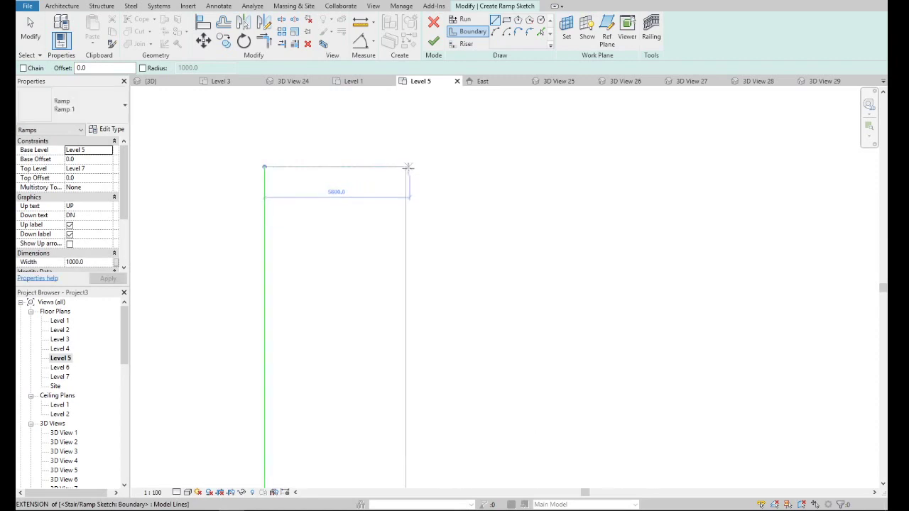
{"action": "left_click", "coordinate": [409, 168]}
{"action": "scroll", "coordinate": [355, 279], "scroll_direction": "down", "scroll_amount": 2}
{"action": "scroll", "coordinate": [381, 381], "scroll_direction": "up", "scroll_amount": 1}
{"action": "scroll", "coordinate": [400, 365], "scroll_direction": "up", "scroll_amount": 2}
{"action": "scroll", "coordinate": [409, 365], "scroll_direction": "up", "scroll_amount": 1}
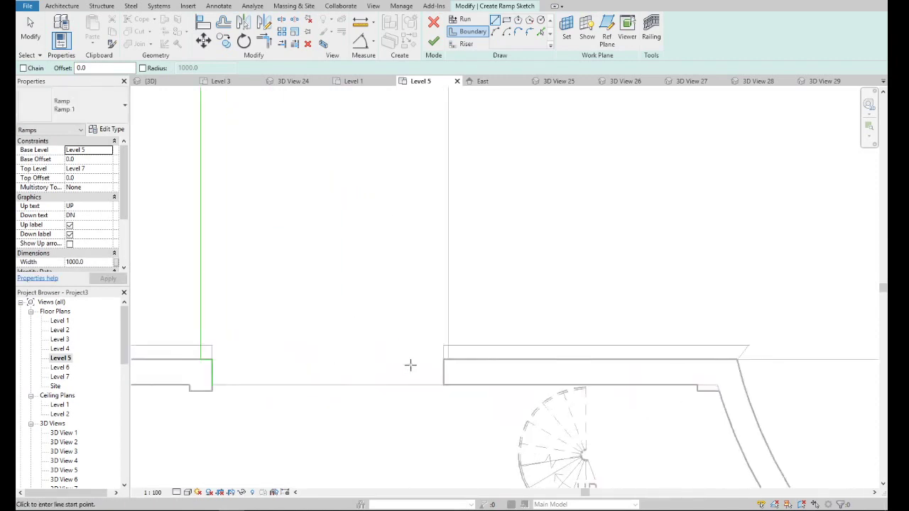
{"action": "scroll", "coordinate": [419, 376], "scroll_direction": "up", "scroll_amount": 1}
{"action": "scroll", "coordinate": [447, 381], "scroll_direction": "up", "scroll_amount": 1}
{"action": "left_click", "coordinate": [452, 381]}
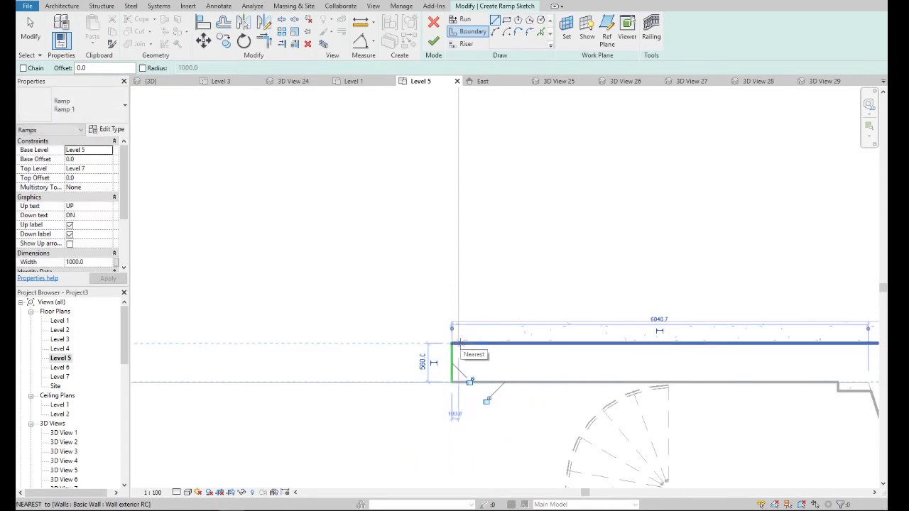
- Draw the second long boundary line from the wall corner with a typed length
{"action": "left_click", "coordinate": [460, 343]}
{"action": "scroll", "coordinate": [457, 312], "scroll_direction": "down", "scroll_amount": 2}
{"action": "scroll", "coordinate": [464, 212], "scroll_direction": "down", "scroll_amount": 2}
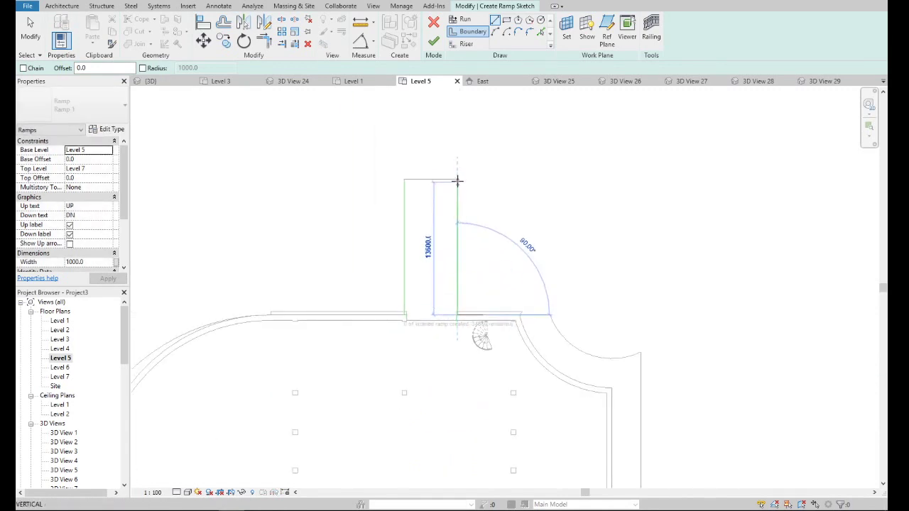
{"action": "type", "text": "139"}
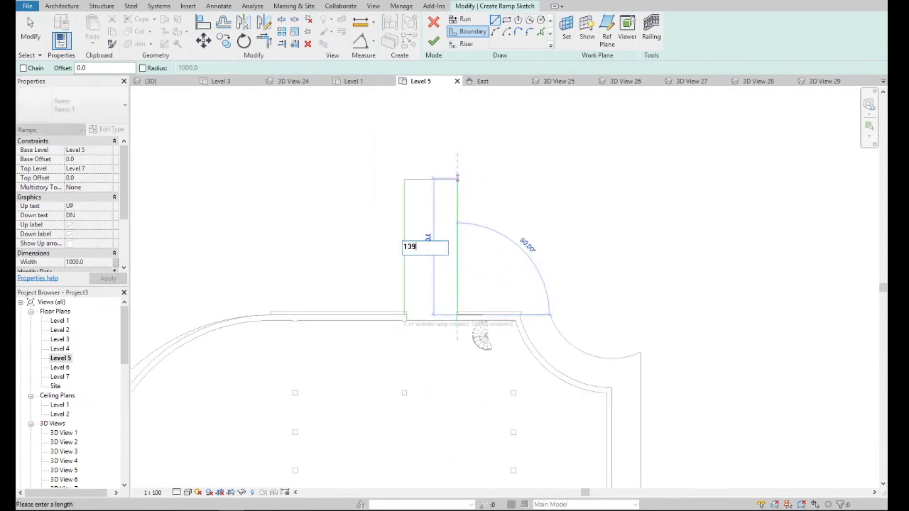
{"action": "type", "text": "0"}
{"action": "key", "text": "Return"}
{"action": "scroll", "coordinate": [454, 171], "scroll_direction": "up", "scroll_amount": 2}
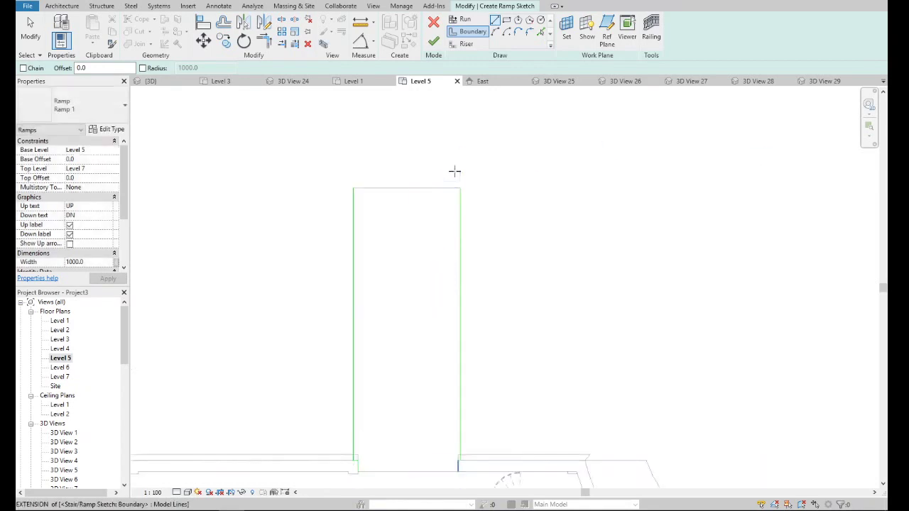
- Draw a riser line across the top edge of the ramp sketch
{"action": "left_click", "coordinate": [466, 43]}
{"action": "left_click", "coordinate": [353, 187]}
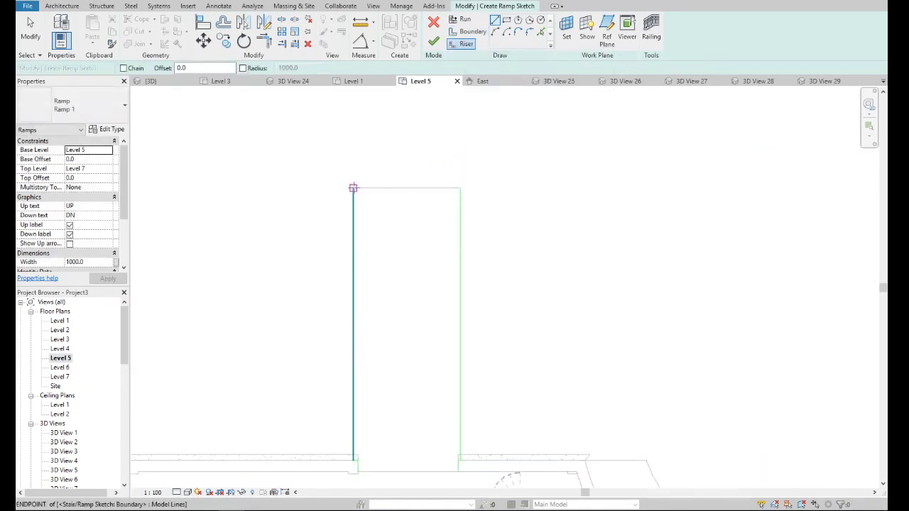
{"action": "left_click", "coordinate": [459, 188]}
- Draw a second riser line across the wall opening at the ramp's foot
{"action": "scroll", "coordinate": [408, 187], "scroll_direction": "down", "scroll_amount": 2}
{"action": "middle_click_drag", "start_coordinate": [408, 213], "coordinate": [396, 142]}
{"action": "scroll", "coordinate": [384, 350], "scroll_direction": "up", "scroll_amount": 3}
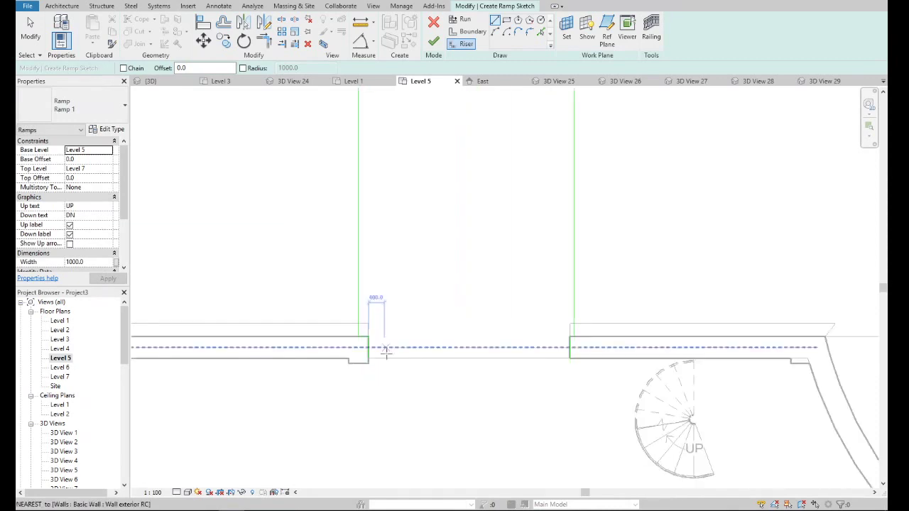
{"action": "scroll", "coordinate": [384, 350], "scroll_direction": "up", "scroll_amount": 1}
{"action": "left_click", "coordinate": [363, 328]}
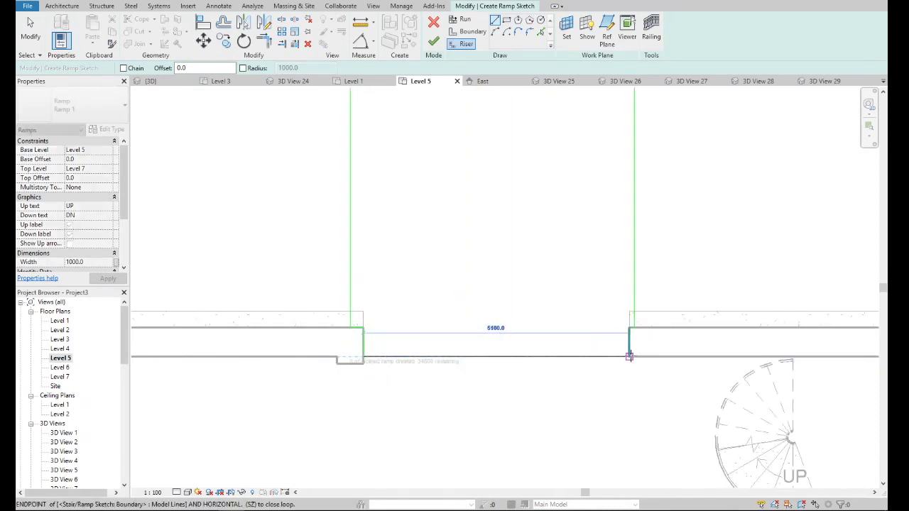
{"action": "left_click", "coordinate": [629, 356]}
{"action": "scroll", "coordinate": [412, 404], "scroll_direction": "down", "scroll_amount": 3}
{"action": "scroll", "coordinate": [405, 112], "scroll_direction": "up", "scroll_amount": 3}
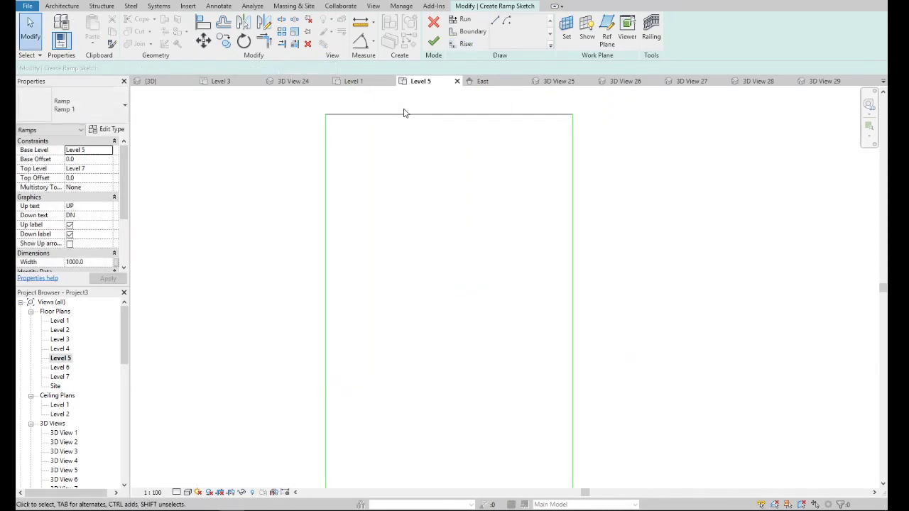
{"action": "scroll", "coordinate": [340, 130], "scroll_direction": "up", "scroll_amount": 2}
{"action": "scroll", "coordinate": [278, 133], "scroll_direction": "up", "scroll_amount": 1}
{"action": "scroll", "coordinate": [329, 149], "scroll_direction": "down", "scroll_amount": 2}
{"action": "scroll", "coordinate": [328, 149], "scroll_direction": "down", "scroll_amount": 3}
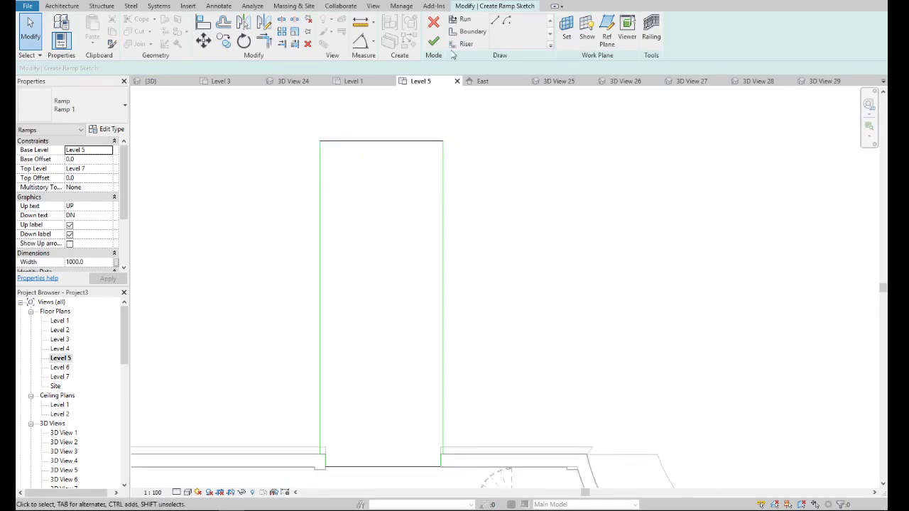
- Try a ramp run down the sketch's middle, then undo it because it overlaps
{"action": "left_click", "coordinate": [465, 44]}
{"action": "left_click", "coordinate": [465, 31]}
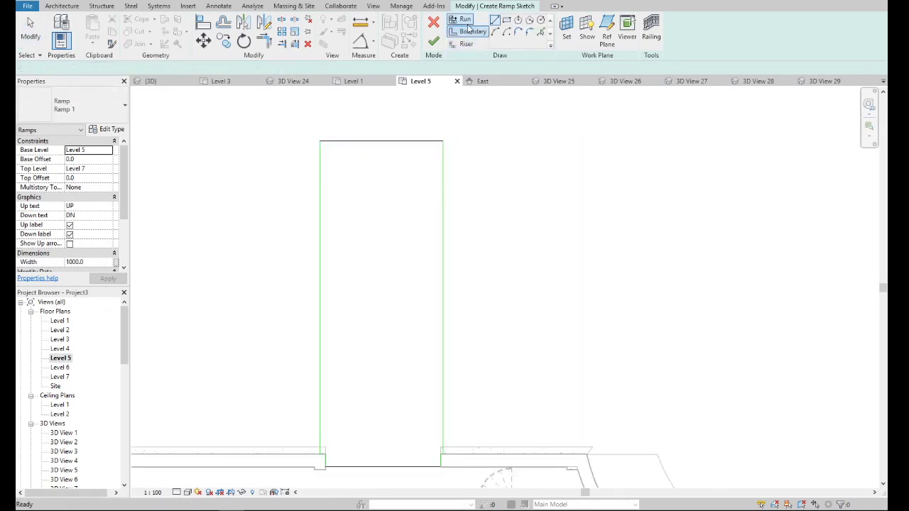
{"action": "left_click", "coordinate": [380, 141]}
{"action": "left_click", "coordinate": [378, 434]}
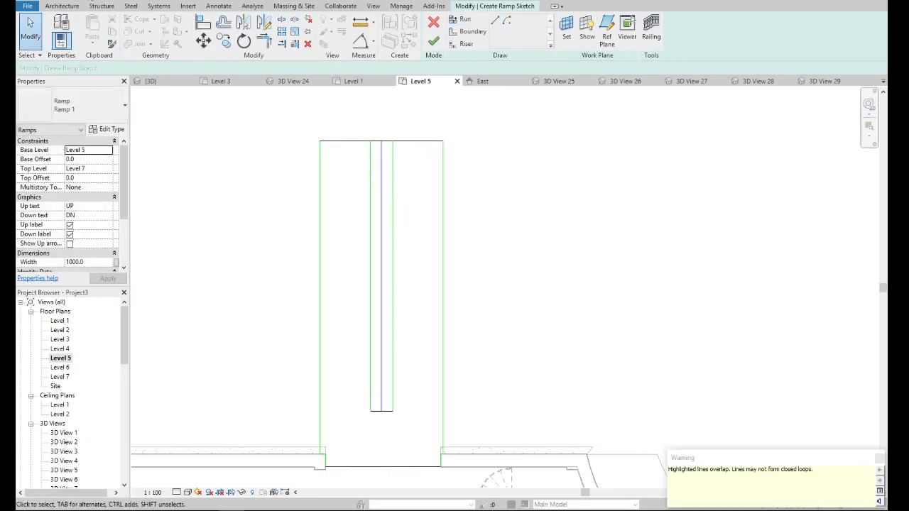
{"action": "key", "text": "ctrl+z"}
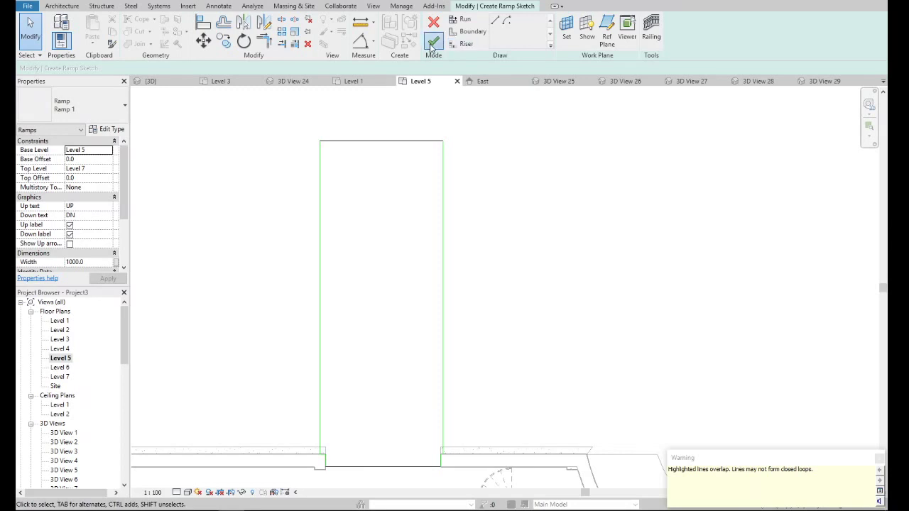
- After the boundary error on finishing, delete the duplicate right boundary line
{"action": "left_click", "coordinate": [433, 44]}
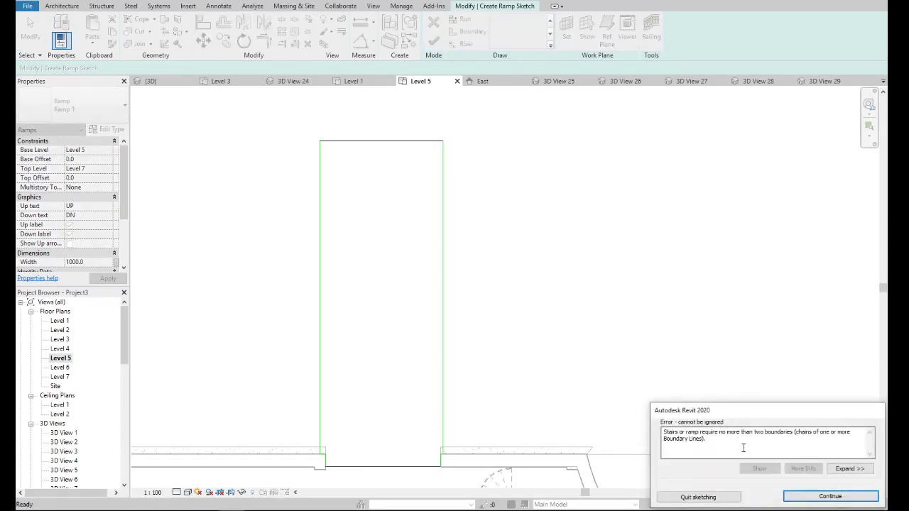
{"action": "scroll", "coordinate": [487, 391], "scroll_direction": "up", "scroll_amount": 2}
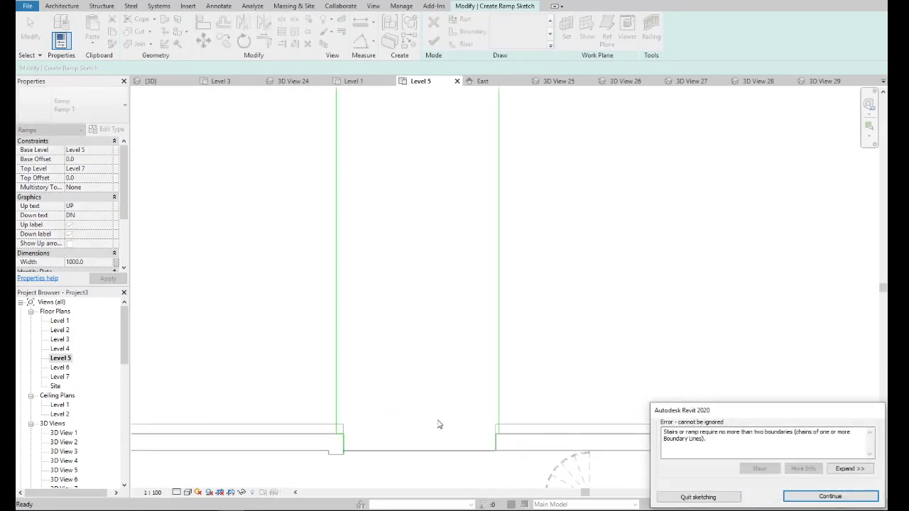
{"action": "key", "text": "Return"}
{"action": "left_click", "coordinate": [499, 410]}
{"action": "key", "text": "Delete"}
- Move the right boundary line onto the wall opening's corner
{"action": "scroll", "coordinate": [375, 450], "scroll_direction": "up", "scroll_amount": 2}
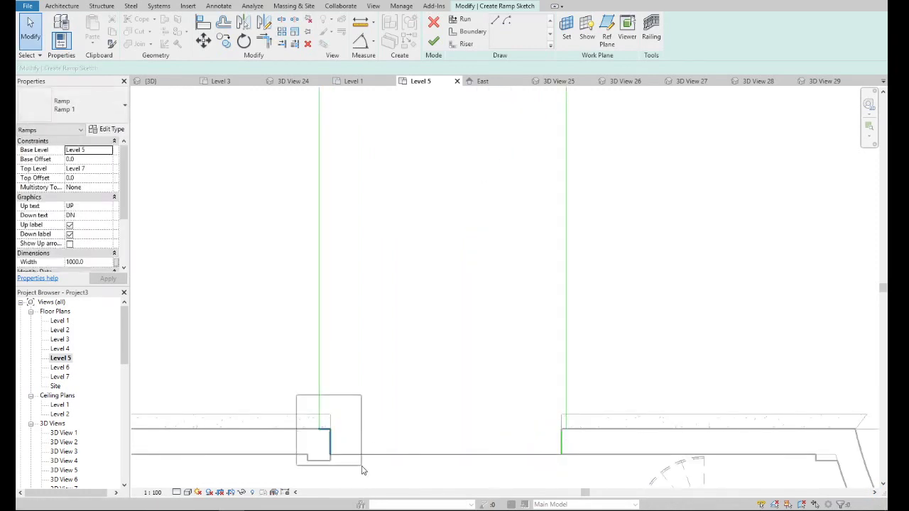
{"action": "left_click_drag", "start_coordinate": [361, 465], "coordinate": [363, 467]}
{"action": "left_click", "coordinate": [496, 436]}
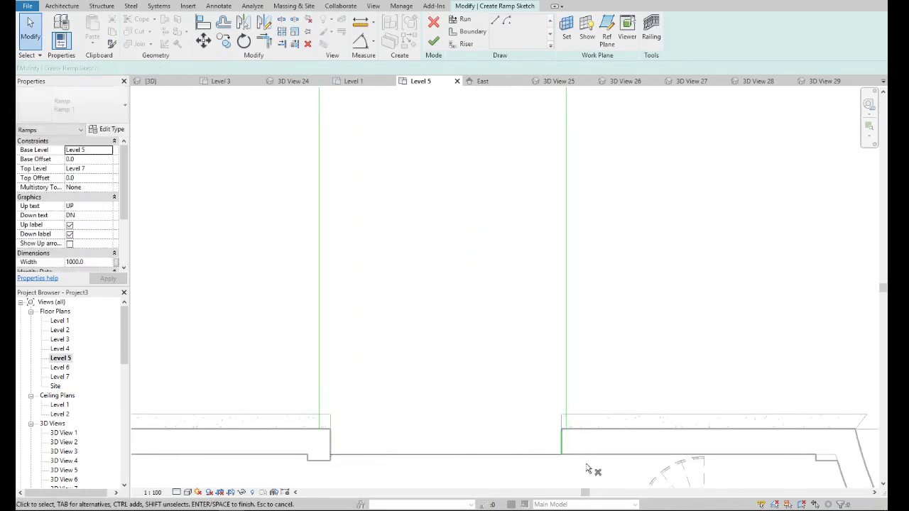
{"action": "left_click_drag", "start_coordinate": [557, 446], "coordinate": [540, 418]}
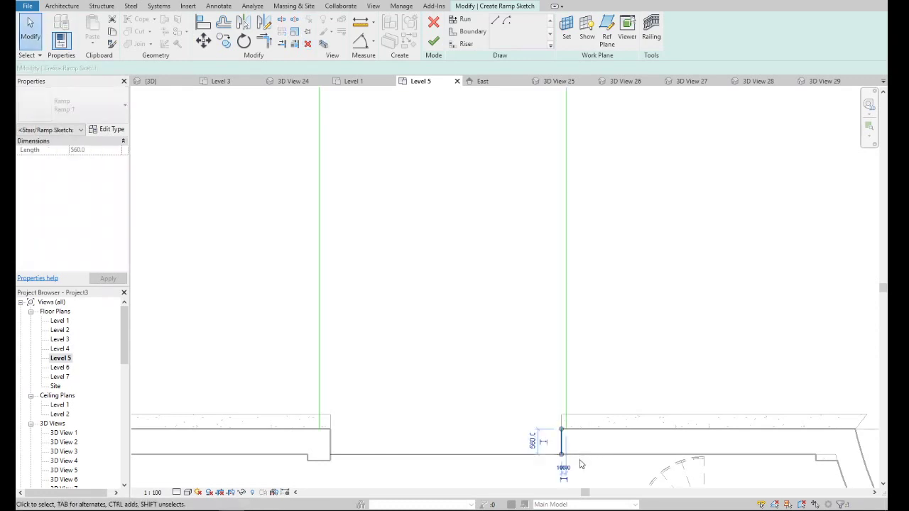
{"action": "left_click", "coordinate": [577, 460]}
{"action": "left_click", "coordinate": [565, 415]}
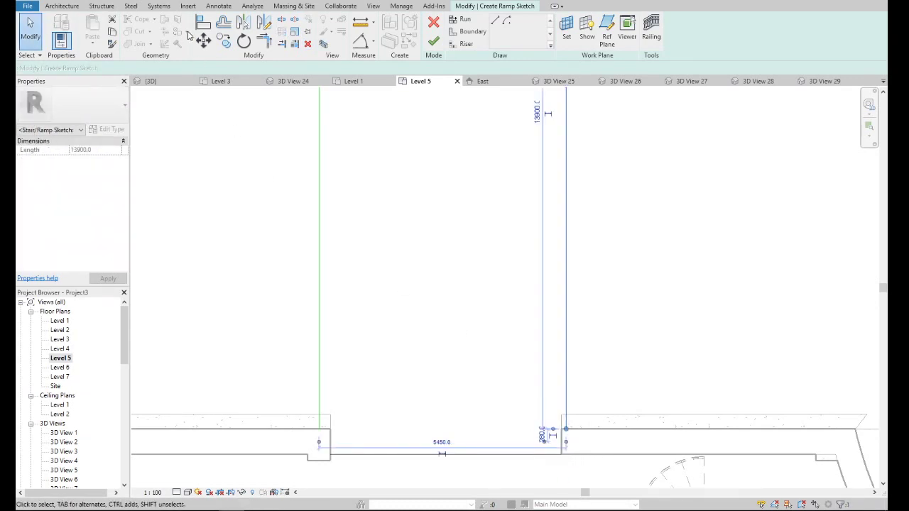
{"action": "left_click", "coordinate": [202, 39]}
{"action": "scroll", "coordinate": [574, 440], "scroll_direction": "up", "scroll_amount": 3}
{"action": "left_click", "coordinate": [573, 441]}
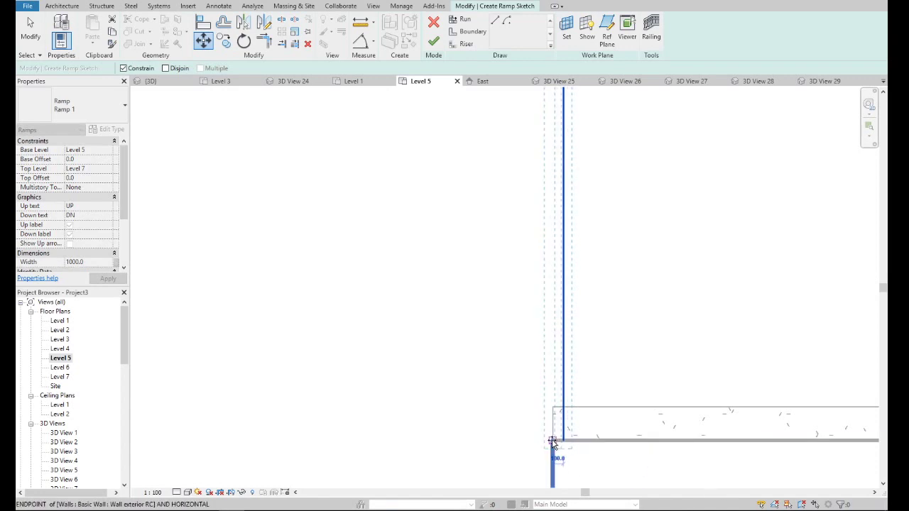
{"action": "left_click", "coordinate": [552, 440]}
{"action": "scroll", "coordinate": [417, 436], "scroll_direction": "down", "scroll_amount": 2}
{"action": "scroll", "coordinate": [405, 431], "scroll_direction": "up", "scroll_amount": 2}
- Move the left boundary line to align with the opening's left corner
{"action": "left_click", "coordinate": [391, 422]}
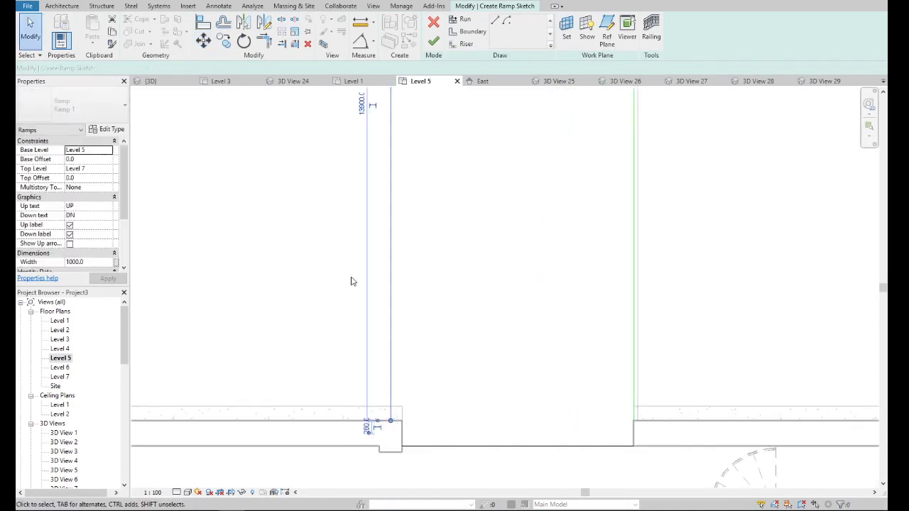
{"action": "left_click", "coordinate": [202, 39]}
{"action": "left_click", "coordinate": [392, 424]}
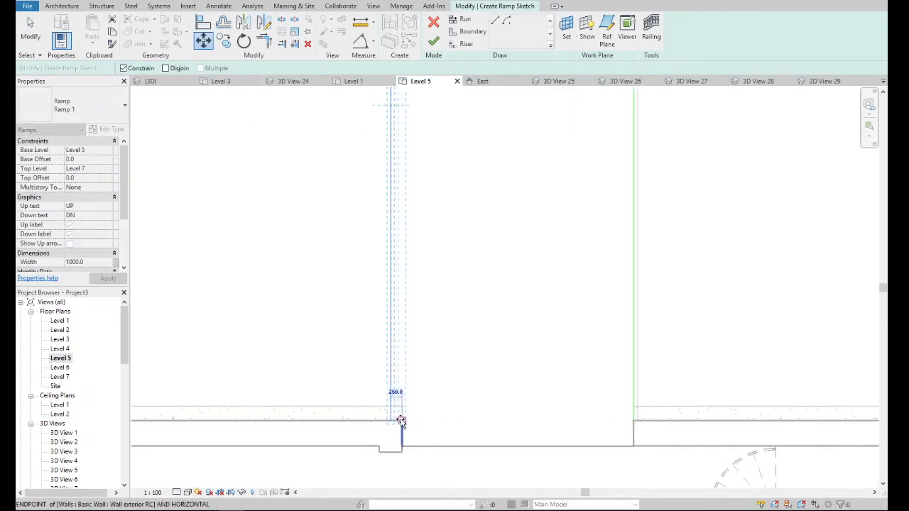
{"action": "left_click", "coordinate": [397, 424]}
{"action": "scroll", "coordinate": [419, 424], "scroll_direction": "down", "scroll_amount": 2}
{"action": "key", "text": "Escape"}
{"action": "scroll", "coordinate": [436, 161], "scroll_direction": "down", "scroll_amount": 2}
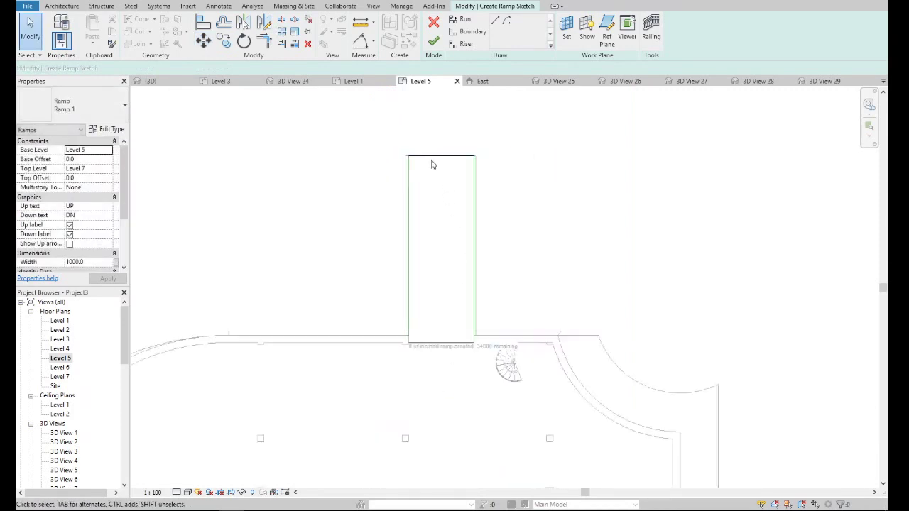
- After the riser error, redraw the bottom riser from the opening's left corner to the right wall
{"action": "left_click", "coordinate": [436, 44]}
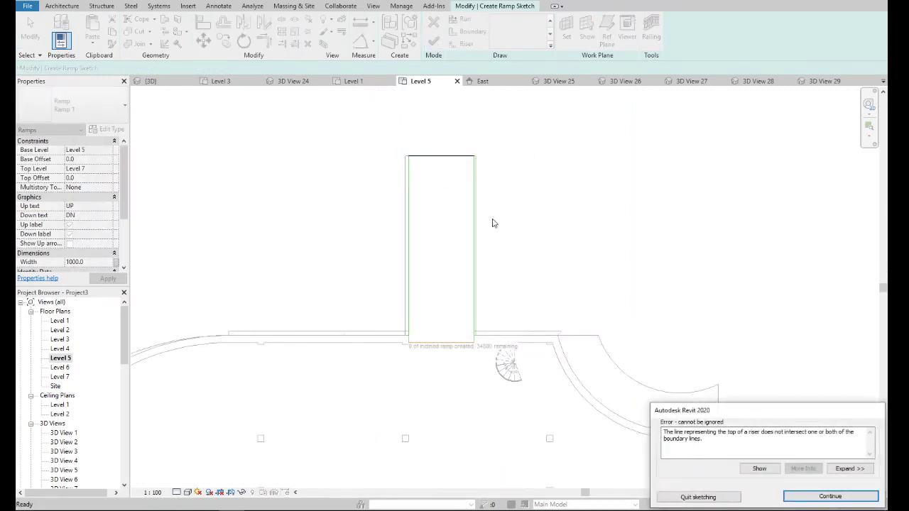
{"action": "scroll", "coordinate": [440, 342], "scroll_direction": "up", "scroll_amount": 2}
{"action": "key", "text": "Return"}
{"action": "scroll", "coordinate": [408, 349], "scroll_direction": "up", "scroll_amount": 2}
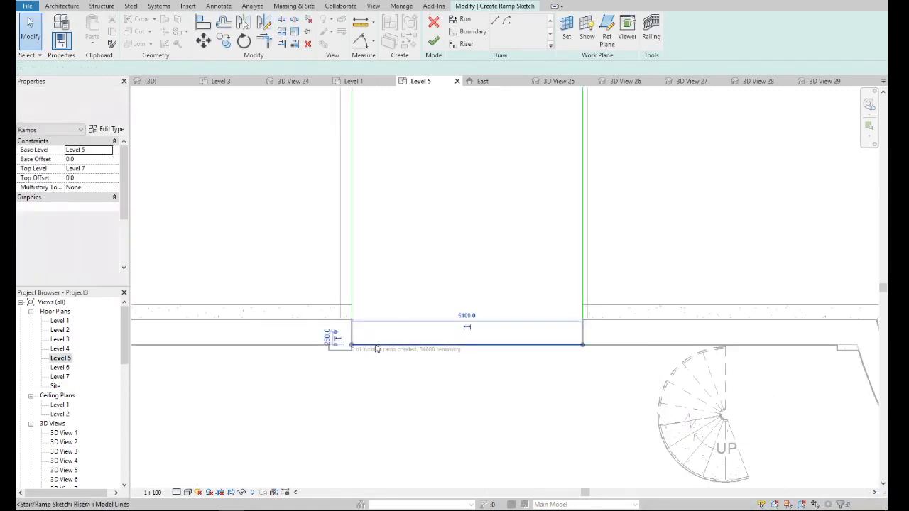
{"action": "left_click", "coordinate": [353, 315]}
{"action": "left_click", "coordinate": [350, 346]}
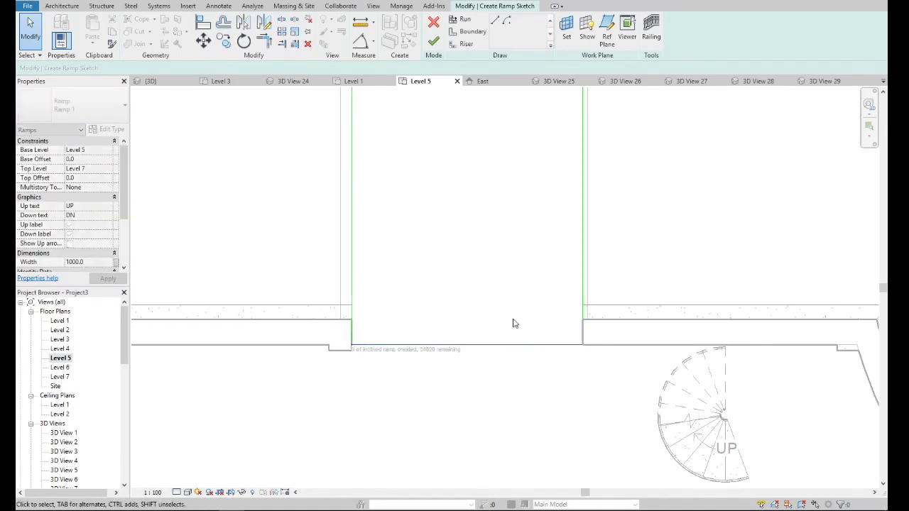
{"action": "left_click", "coordinate": [581, 341]}
{"action": "scroll", "coordinate": [599, 341], "scroll_direction": "up", "scroll_amount": 2}
{"action": "scroll", "coordinate": [607, 359], "scroll_direction": "up", "scroll_amount": 2}
{"action": "scroll", "coordinate": [607, 359], "scroll_direction": "down", "scroll_amount": 3}
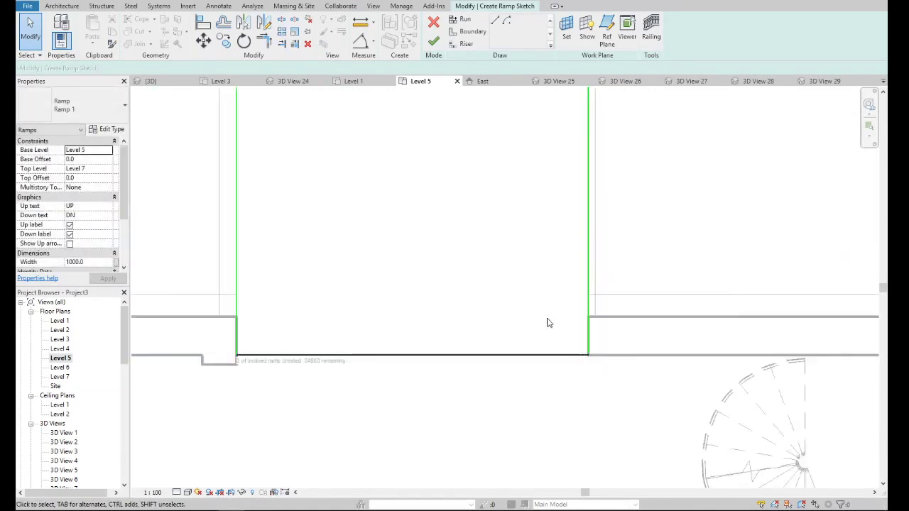
- Finish the ramp sketch to create Ramp 1
{"action": "left_click", "coordinate": [433, 40]}
{"action": "scroll", "coordinate": [480, 360], "scroll_direction": "down", "scroll_amount": 5}
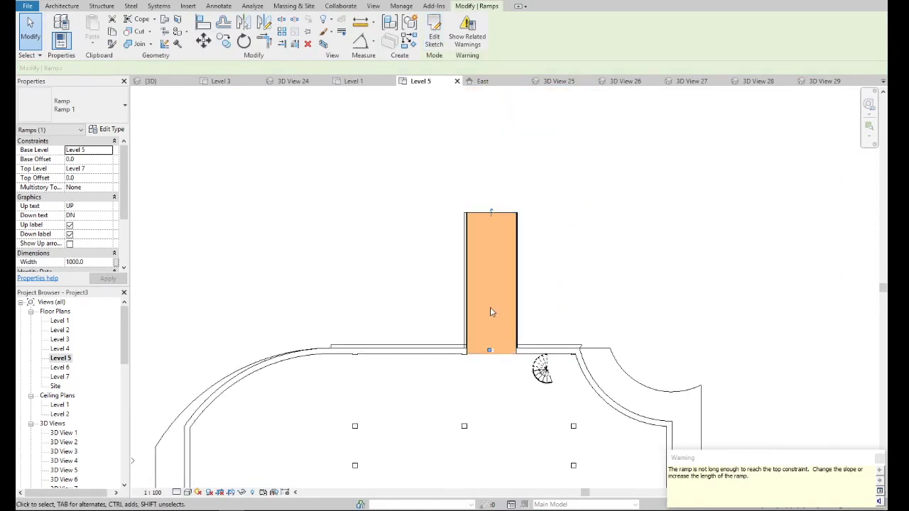
{"action": "key", "text": "Escape"}
{"action": "scroll", "coordinate": [99, 404], "scroll_direction": "down", "scroll_amount": 5}
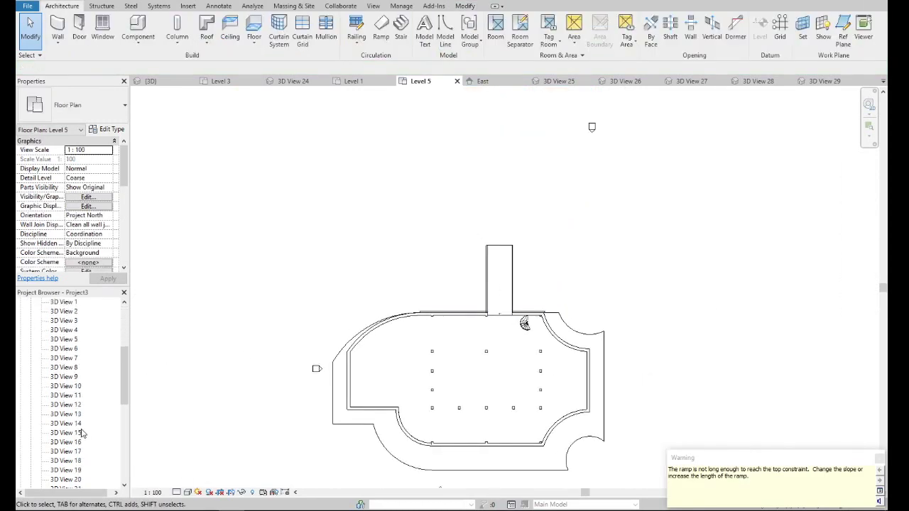
{"action": "scroll", "coordinate": [78, 426], "scroll_direction": "down", "scroll_amount": 2}
{"action": "scroll", "coordinate": [67, 455], "scroll_direction": "down", "scroll_amount": 2}
- In the {3D} view, inspect the ramp's railing and its top level setting, leaving it unchanged
{"action": "double_click", "coordinate": [61, 461]}
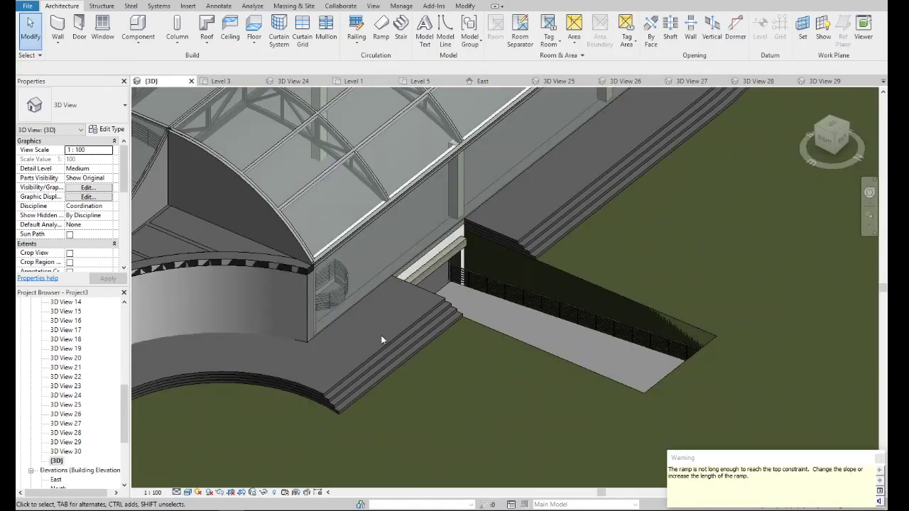
{"action": "left_click", "coordinate": [646, 331]}
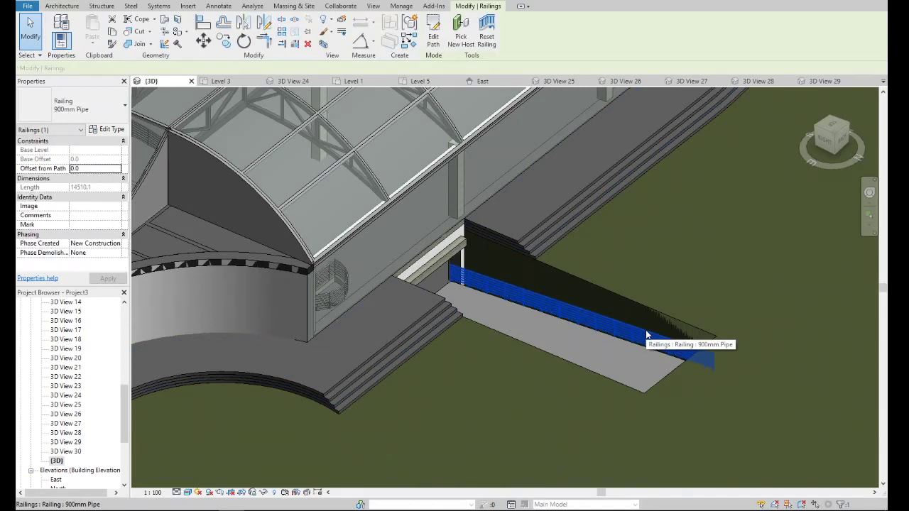
{"action": "key", "text": "Escape"}
{"action": "left_click", "coordinate": [538, 328]}
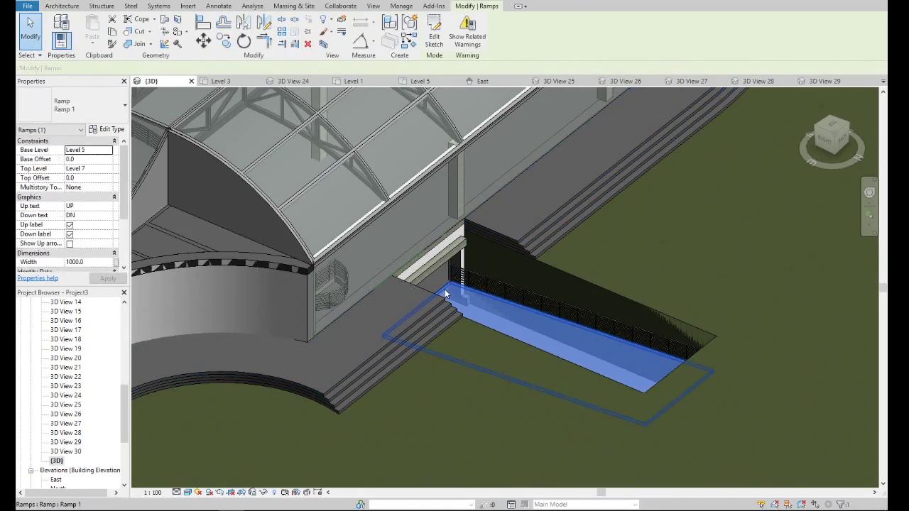
{"action": "left_click", "coordinate": [110, 172]}
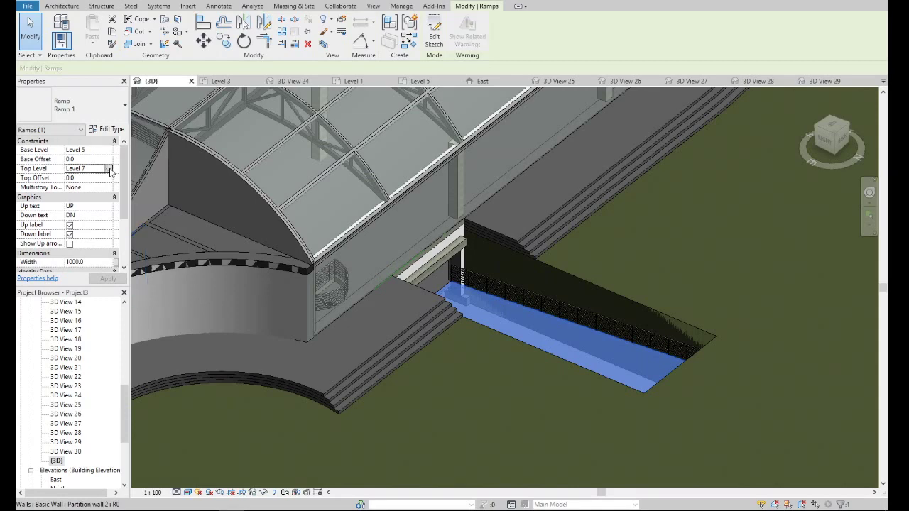
{"action": "left_click", "coordinate": [108, 169]}
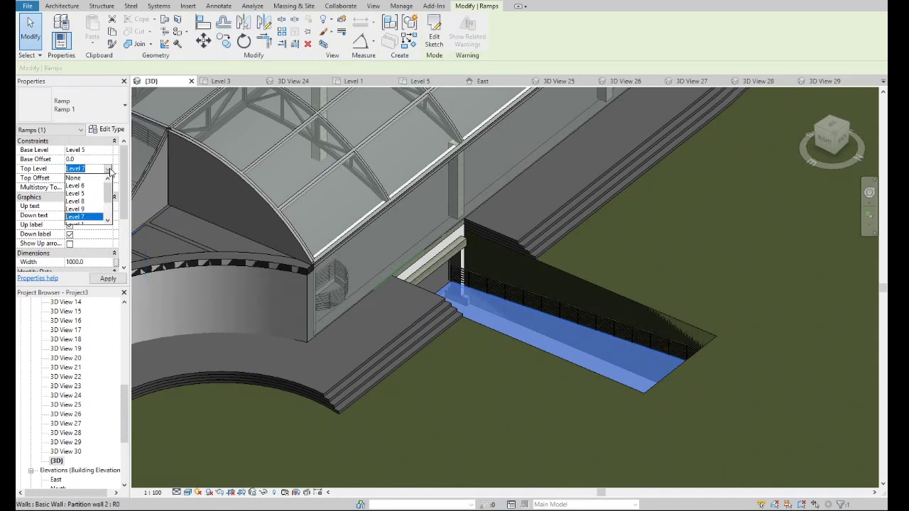
{"action": "left_click", "coordinate": [75, 217]}
- Orbit to the ramp entrance, inspect the floor opening, and turn to the right-side view
{"action": "middle_click_drag", "start_coordinate": [333, 295], "coordinate": [389, 283], "text": "shift"}
{"action": "left_click", "coordinate": [389, 282]}
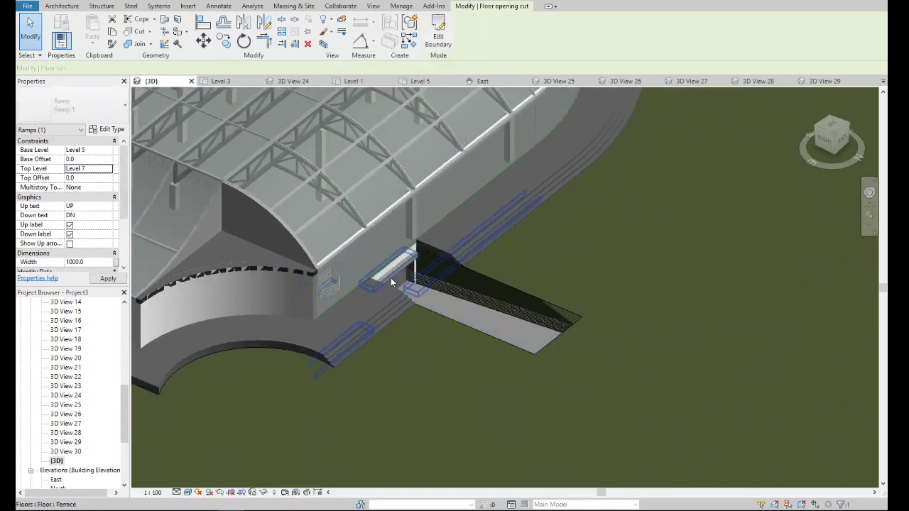
{"action": "key", "text": "Escape"}
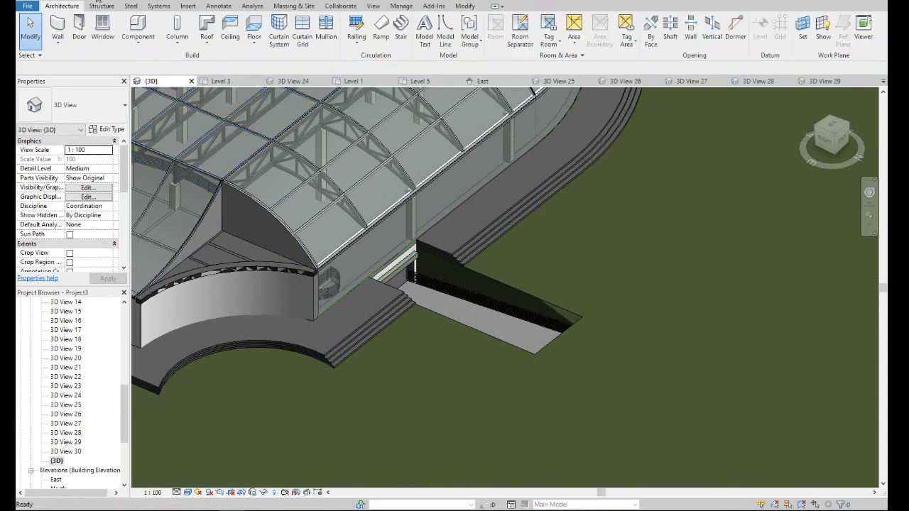
{"action": "key", "text": "ctrl+z"}
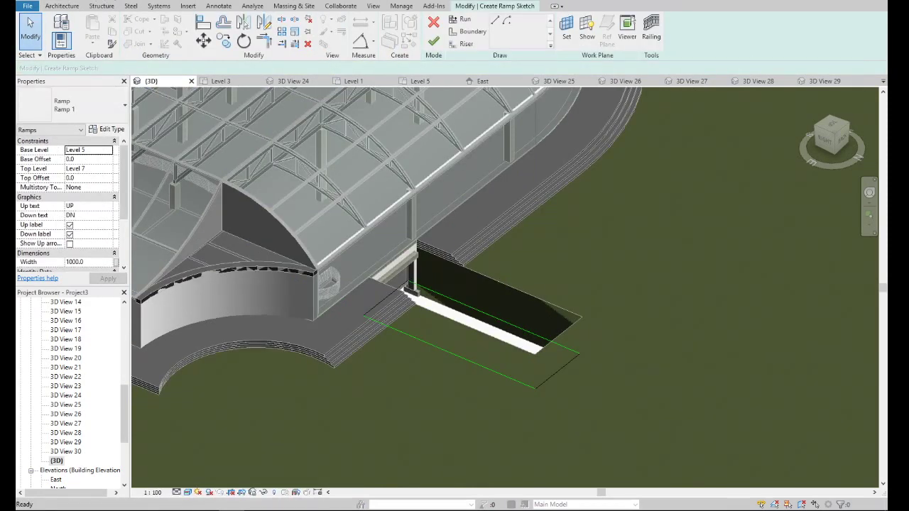
{"action": "key", "text": "ctrl+y"}
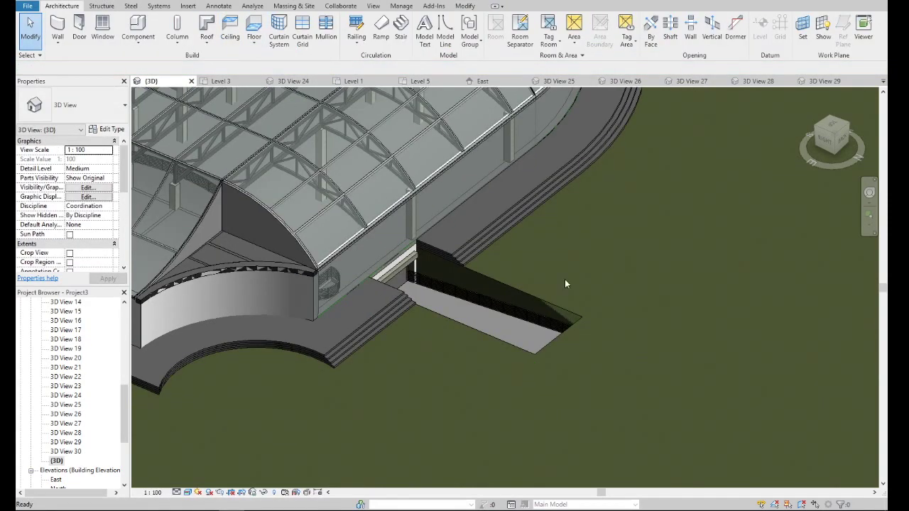
{"action": "left_click", "coordinate": [840, 140]}
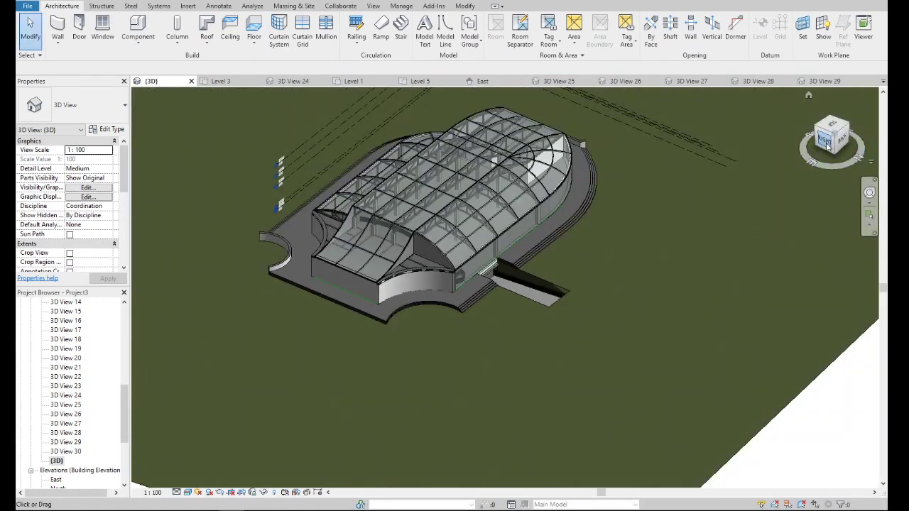
- Switch the right-side 3D view to Hidden Line visual style
{"action": "scroll", "coordinate": [559, 243], "scroll_direction": "up", "scroll_amount": 1}
{"action": "scroll", "coordinate": [564, 290], "scroll_direction": "up", "scroll_amount": 3}
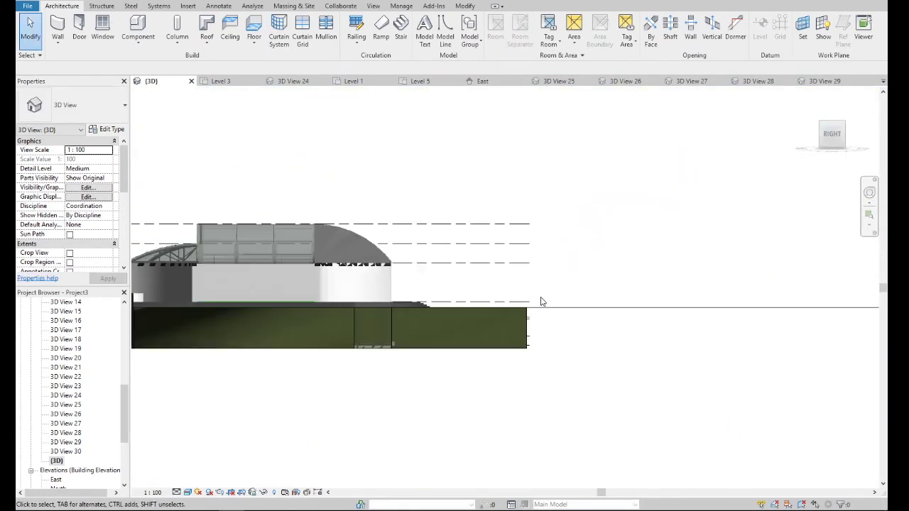
{"action": "scroll", "coordinate": [539, 300], "scroll_direction": "up", "scroll_amount": 2}
{"action": "left_click", "coordinate": [188, 492]}
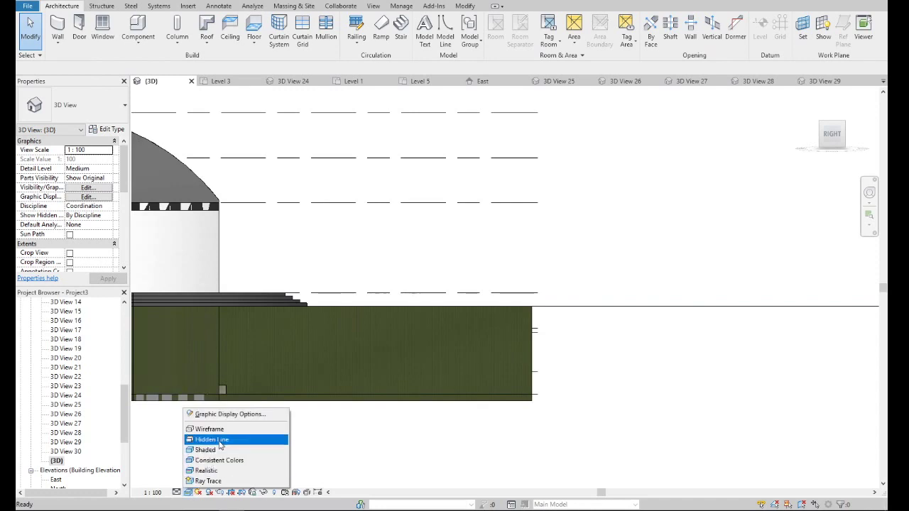
{"action": "left_click", "coordinate": [212, 443]}
- Hide the Topography category in the view's Visibility/Graphics settings
{"action": "scroll", "coordinate": [541, 364], "scroll_direction": "down", "scroll_amount": 3}
{"action": "scroll", "coordinate": [391, 355], "scroll_direction": "up", "scroll_amount": 2}
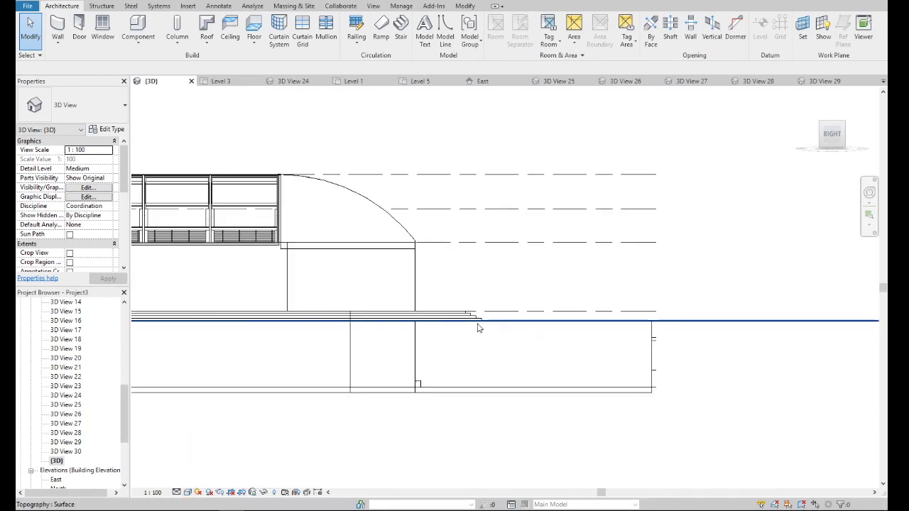
{"action": "left_click", "coordinate": [649, 355]}
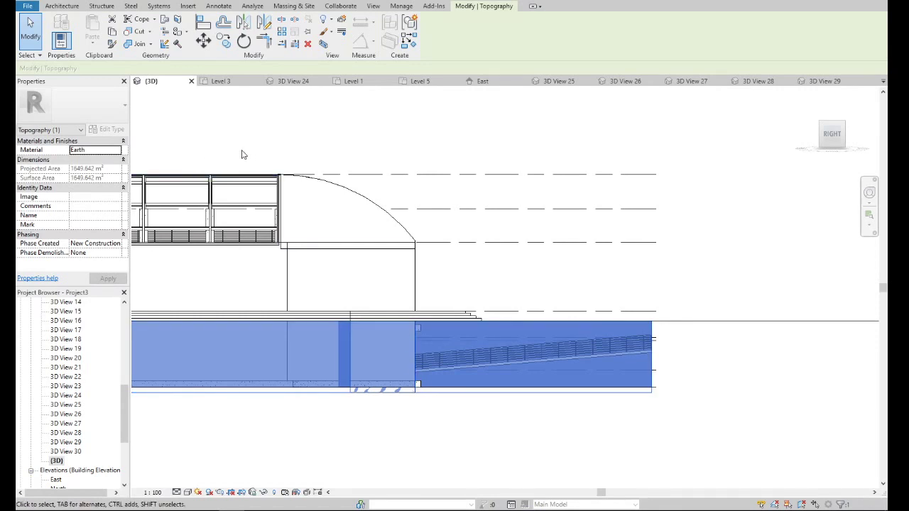
{"action": "key", "text": "Escape"}
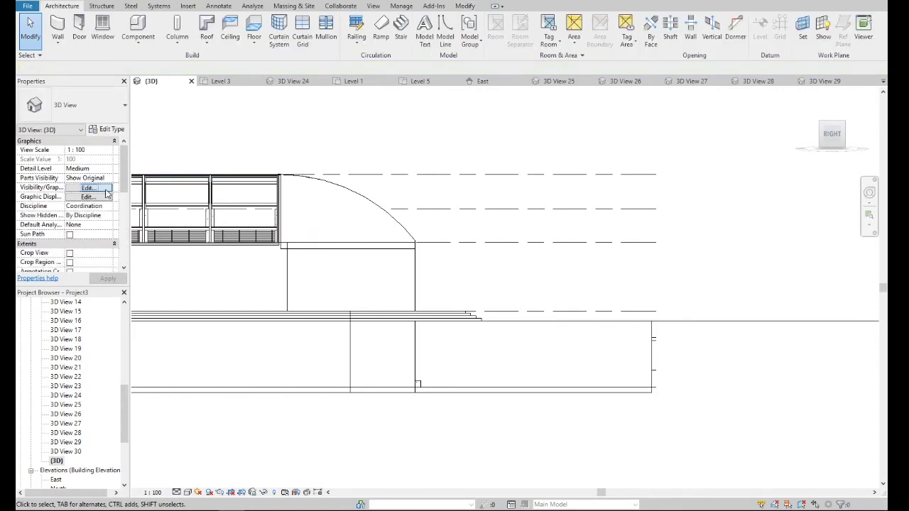
{"action": "left_click", "coordinate": [105, 188]}
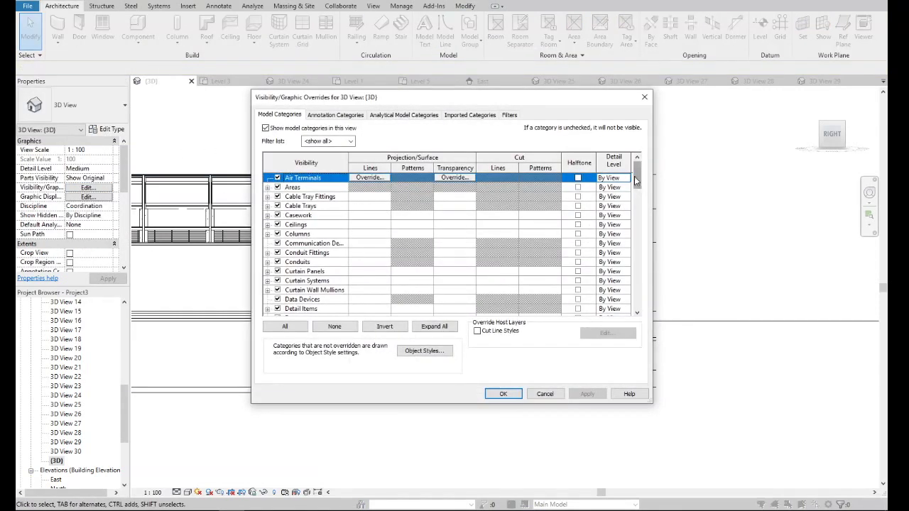
{"action": "left_click_drag", "start_coordinate": [636, 180], "coordinate": [636, 305]}
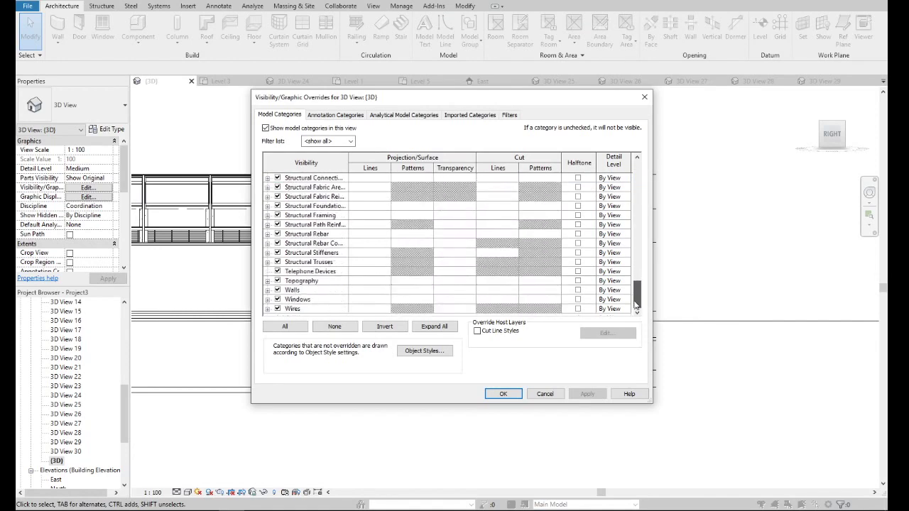
{"action": "left_click", "coordinate": [277, 281]}
{"action": "left_click", "coordinate": [587, 394]}
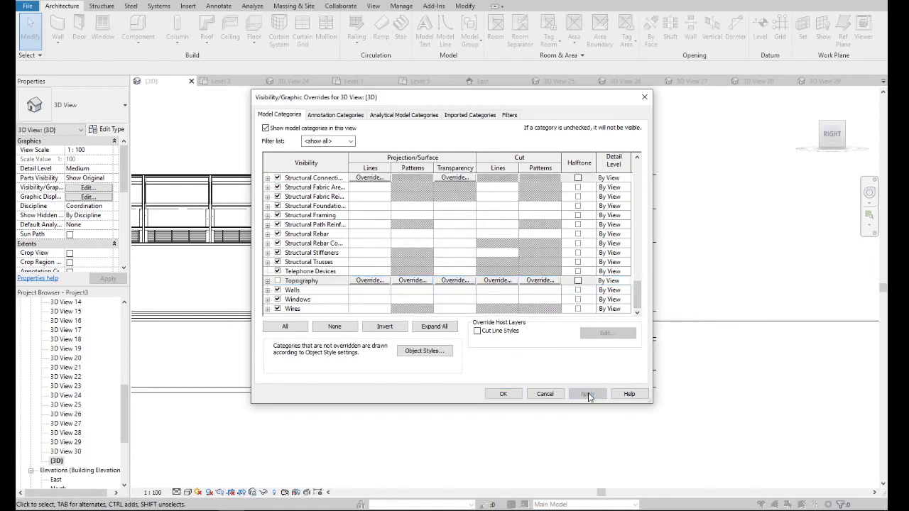
{"action": "left_click", "coordinate": [497, 393]}
{"action": "scroll", "coordinate": [554, 374], "scroll_direction": "up", "scroll_amount": 1}
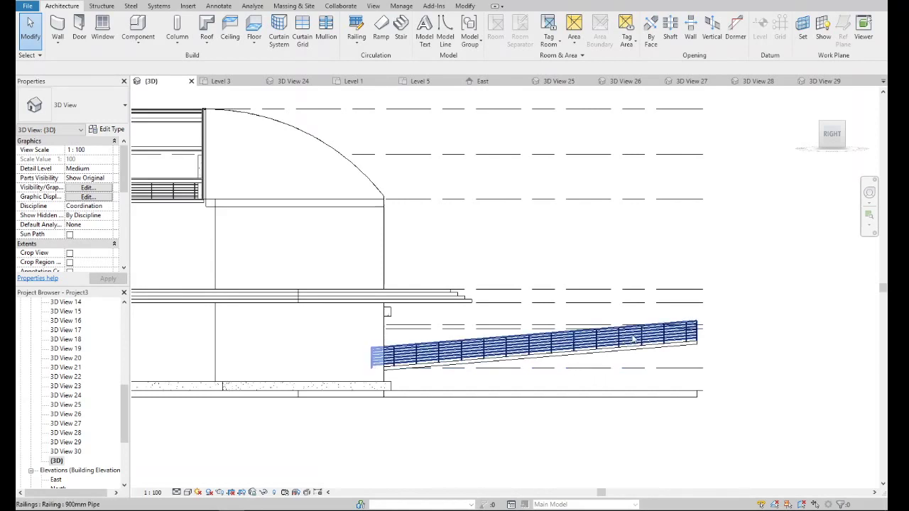
{"action": "scroll", "coordinate": [638, 359], "scroll_direction": "down", "scroll_amount": 3}
{"action": "scroll", "coordinate": [638, 359], "scroll_direction": "up", "scroll_amount": 3}
{"action": "left_click", "coordinate": [636, 359]}
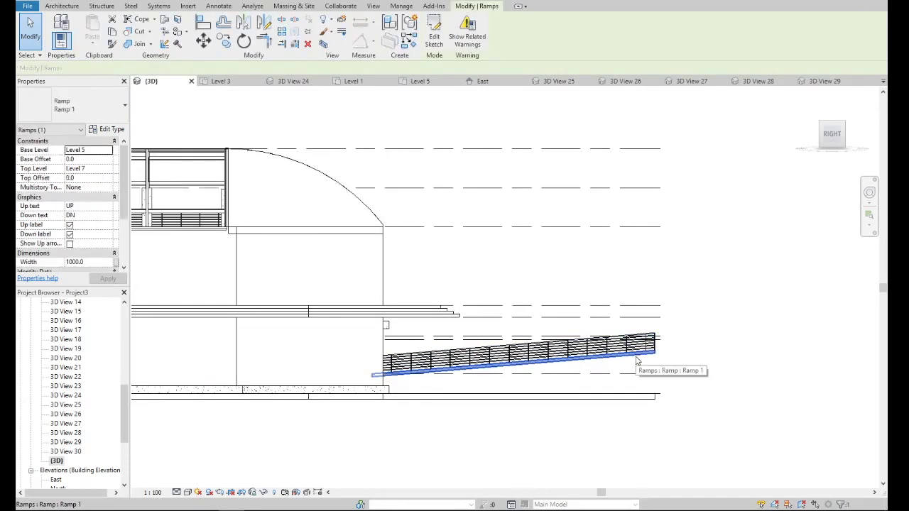
{"action": "key", "text": "Escape"}
{"action": "left_click", "coordinate": [649, 321]}
{"action": "scroll", "coordinate": [660, 320], "scroll_direction": "down", "scroll_amount": 3}
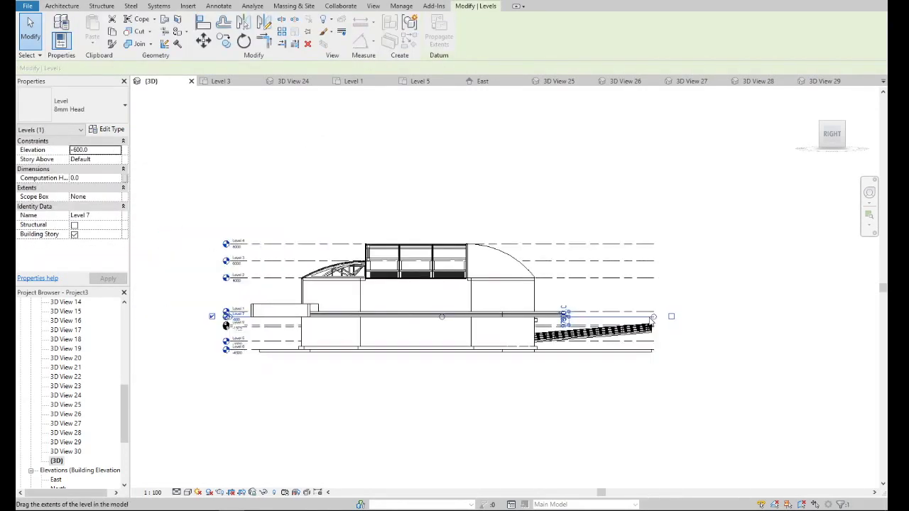
{"action": "scroll", "coordinate": [661, 319], "scroll_direction": "down", "scroll_amount": 2}
{"action": "scroll", "coordinate": [389, 315], "scroll_direction": "up", "scroll_amount": 3}
{"action": "scroll", "coordinate": [388, 315], "scroll_direction": "up", "scroll_amount": 3}
{"action": "scroll", "coordinate": [574, 338], "scroll_direction": "down", "scroll_amount": 5}
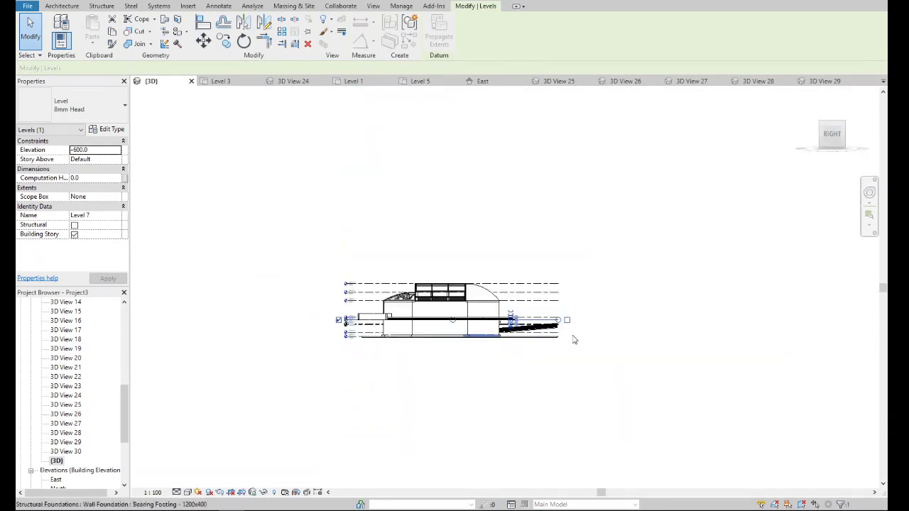
{"action": "scroll", "coordinate": [551, 298], "scroll_direction": "up", "scroll_amount": 4}
{"action": "left_click", "coordinate": [486, 319]}
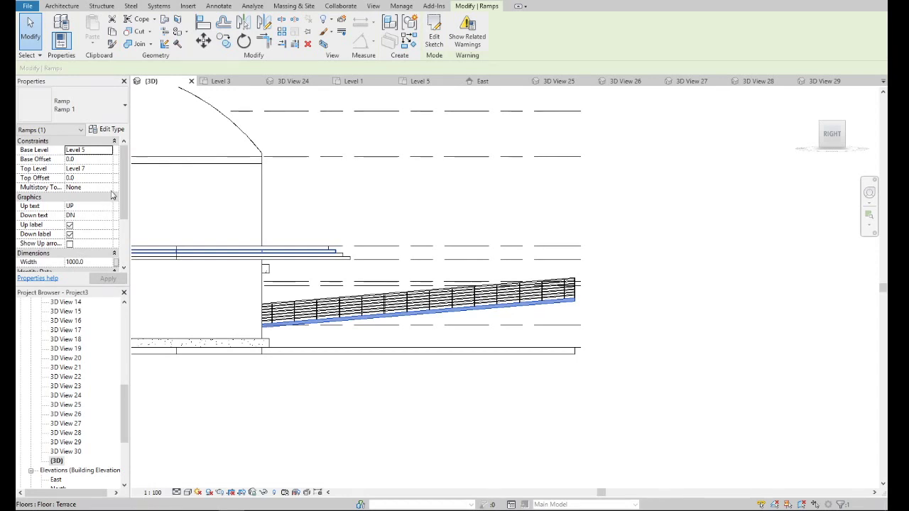
{"action": "left_click_drag", "start_coordinate": [124, 190], "coordinate": [126, 238]}
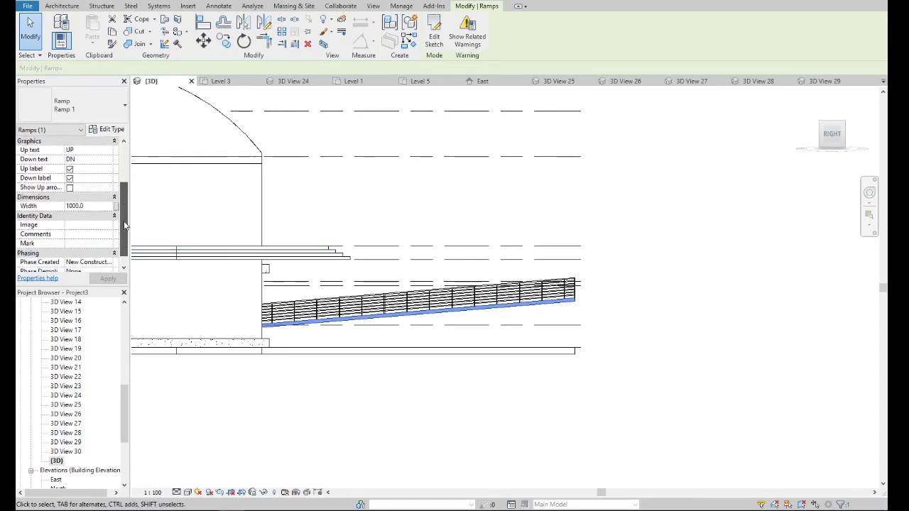
- Set Ramp 1's type Ramp Max Slope (1/x) to 30, then to 5, applying each
{"action": "left_click", "coordinate": [111, 130]}
{"action": "type", "text": "3"}
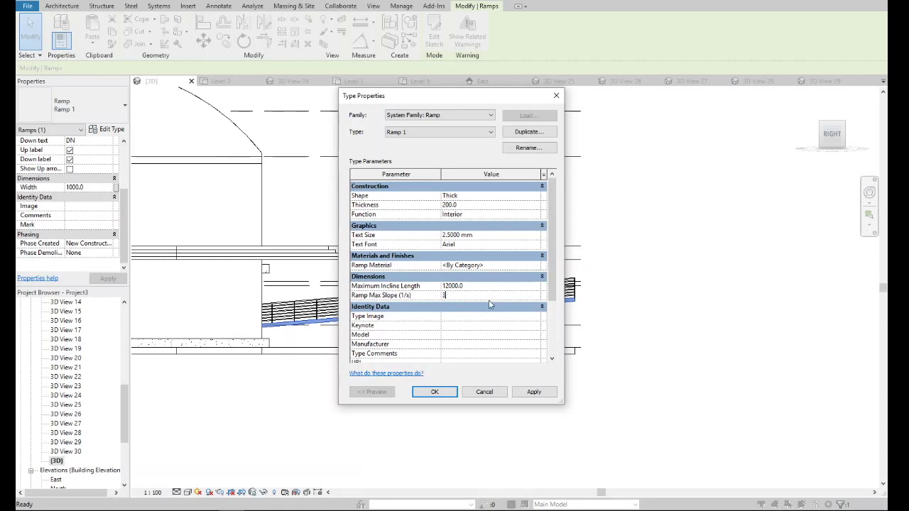
{"action": "type", "text": "0"}
{"action": "left_click", "coordinate": [545, 396]}
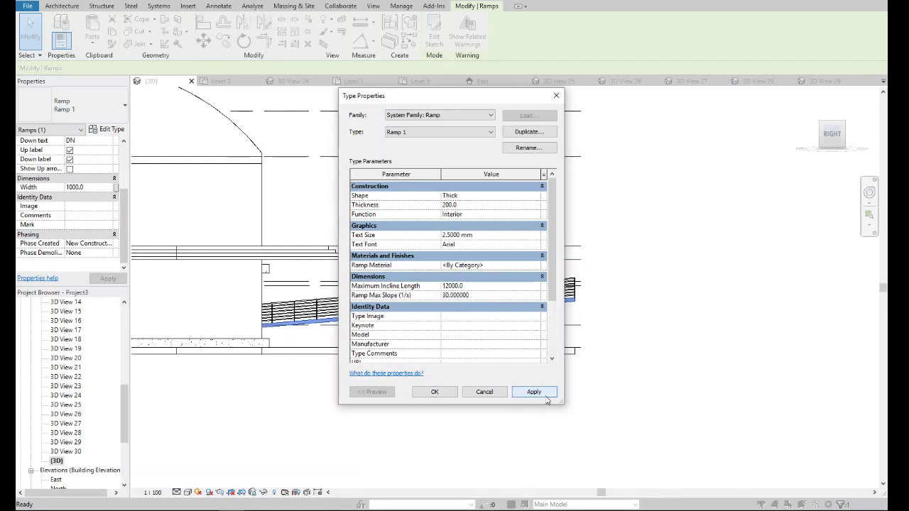
{"action": "left_click", "coordinate": [546, 399]}
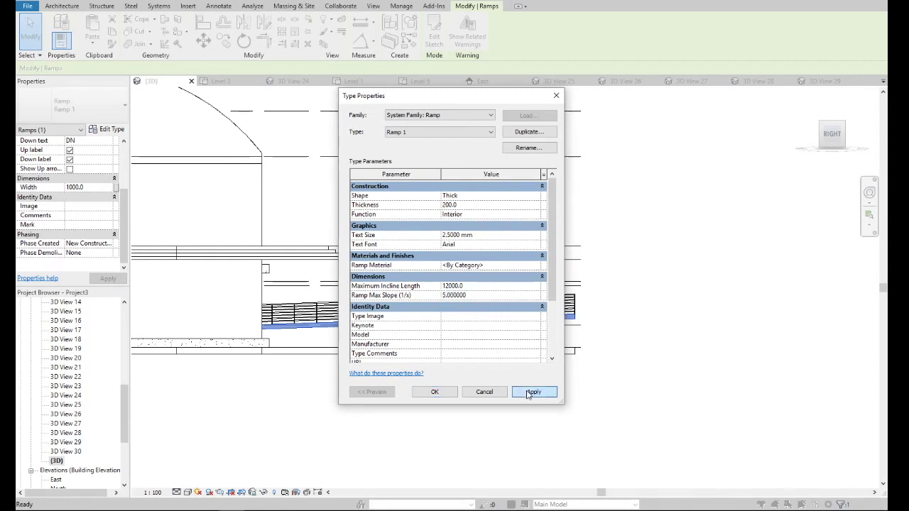
{"action": "left_click", "coordinate": [529, 395]}
{"action": "key", "text": "Return"}
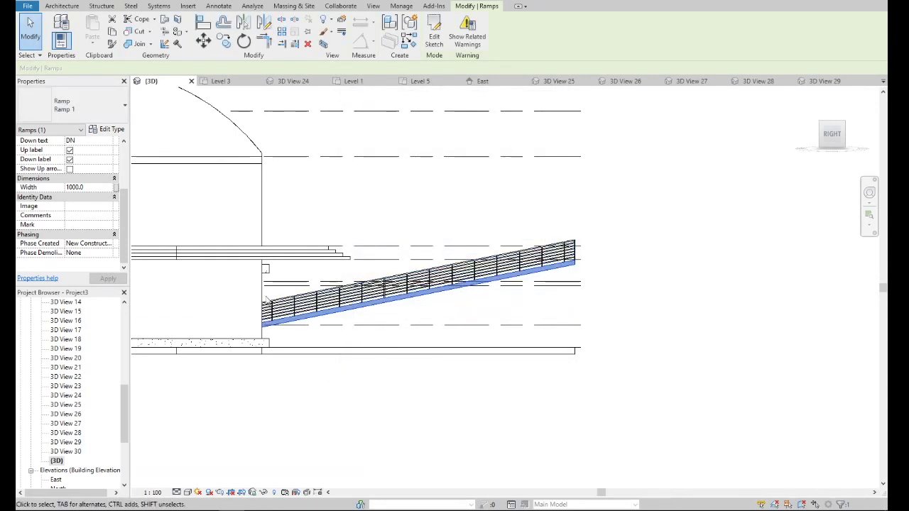
- Pan to show more of the building and switch the view to Hidden Line
{"action": "middle_click_drag", "start_coordinate": [265, 301], "coordinate": [327, 323]}
{"action": "scroll", "coordinate": [337, 330], "scroll_direction": "down", "scroll_amount": 1}
{"action": "scroll", "coordinate": [639, 264], "scroll_direction": "up", "scroll_amount": 2}
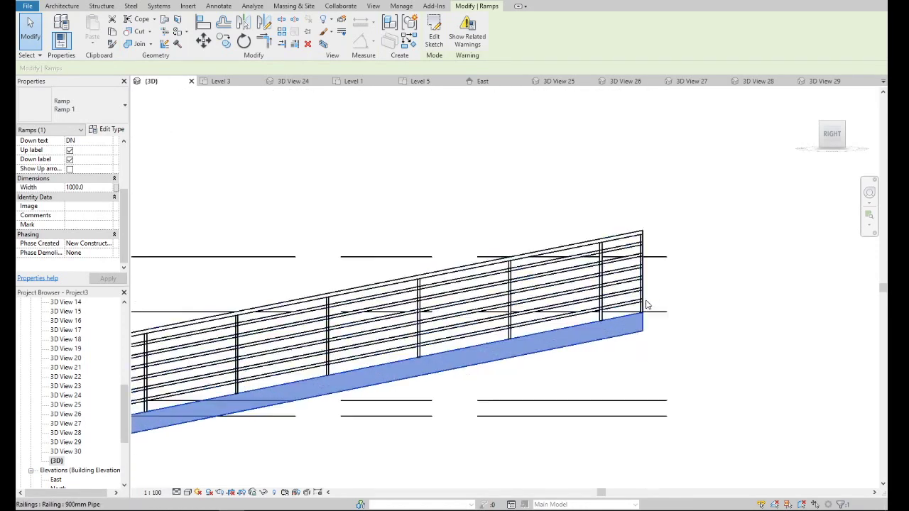
{"action": "scroll", "coordinate": [653, 326], "scroll_direction": "up", "scroll_amount": 1}
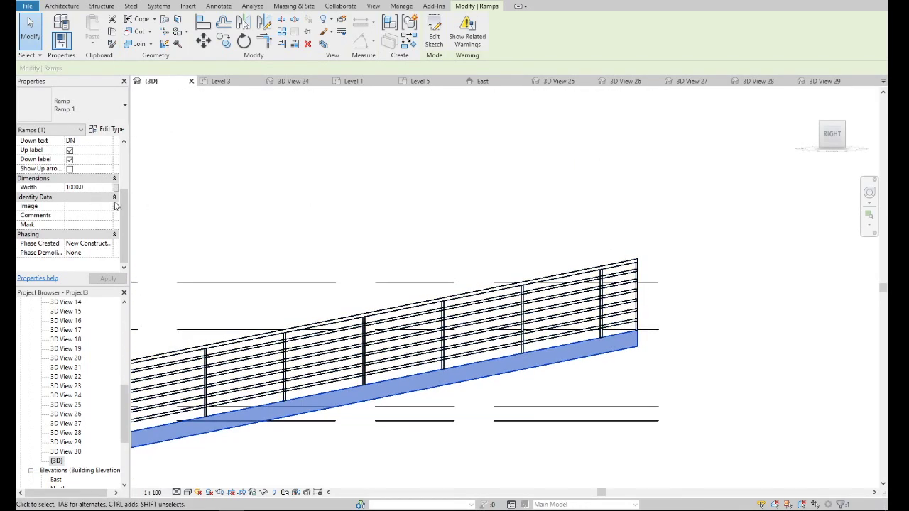
{"action": "scroll", "coordinate": [446, 253], "scroll_direction": "down", "scroll_amount": 2}
{"action": "left_click", "coordinate": [187, 492]}
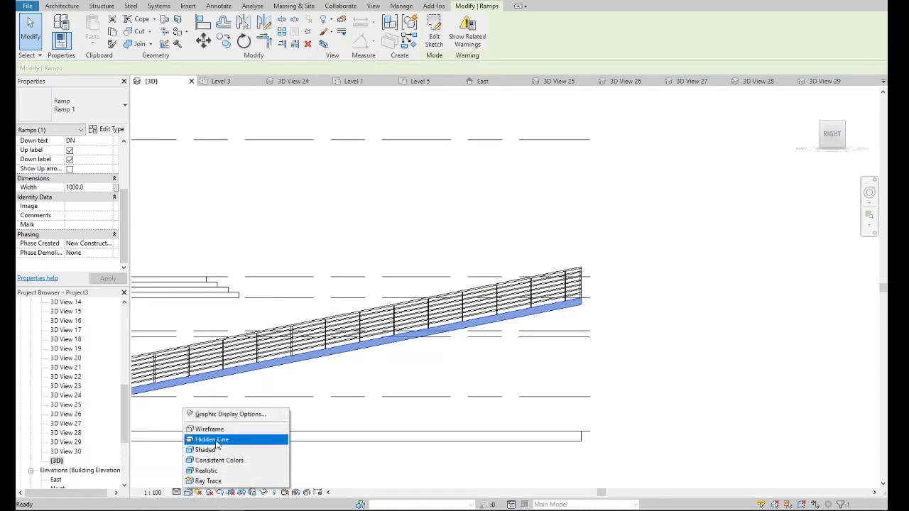
{"action": "left_click", "coordinate": [217, 440]}
- Bring up Ramp 1's Type Properties via Edit Type
{"action": "scroll", "coordinate": [355, 392], "scroll_direction": "up", "scroll_amount": 2}
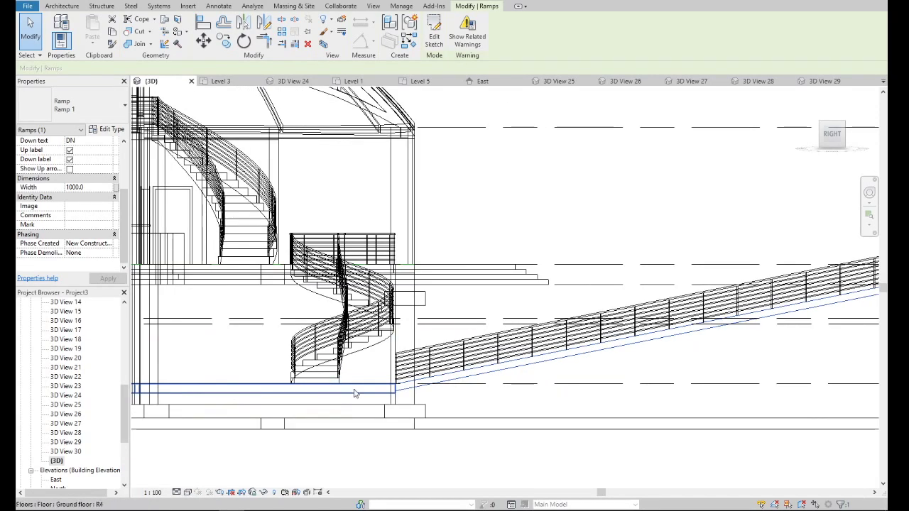
{"action": "scroll", "coordinate": [447, 390], "scroll_direction": "up", "scroll_amount": 2}
{"action": "scroll", "coordinate": [442, 367], "scroll_direction": "up", "scroll_amount": 2}
{"action": "scroll", "coordinate": [426, 383], "scroll_direction": "down", "scroll_amount": 5}
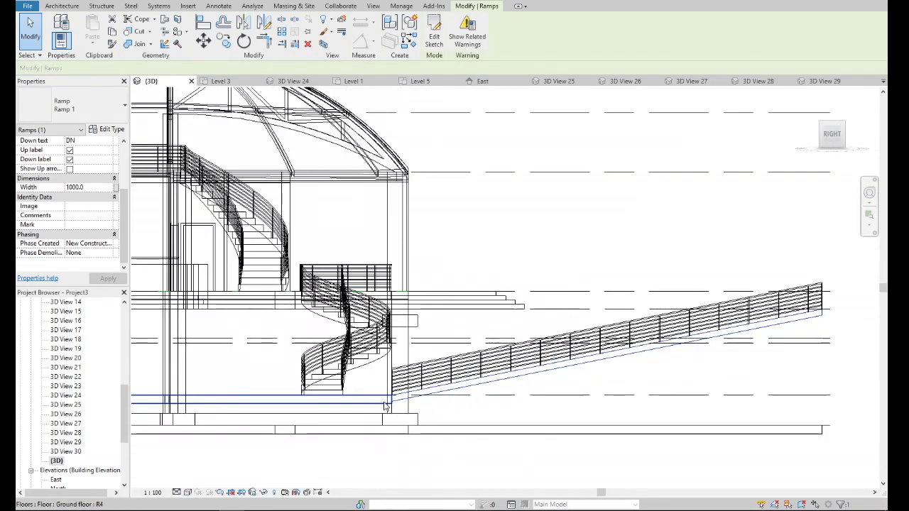
{"action": "scroll", "coordinate": [384, 405], "scroll_direction": "down", "scroll_amount": 1}
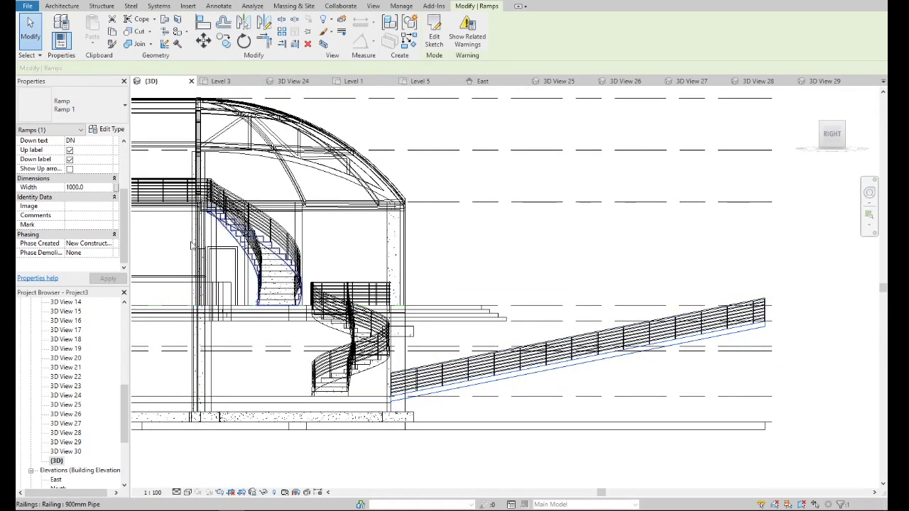
{"action": "left_click", "coordinate": [108, 129]}
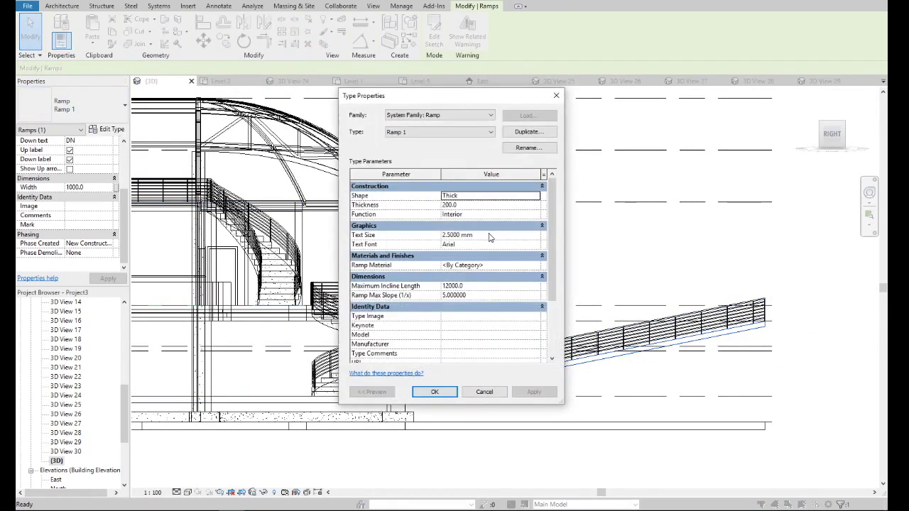
- Set the ramp type's Thickness to 300, then reopen Type Properties and change it to 150
{"action": "left_click", "coordinate": [480, 206]}
{"action": "type", "text": "300"}
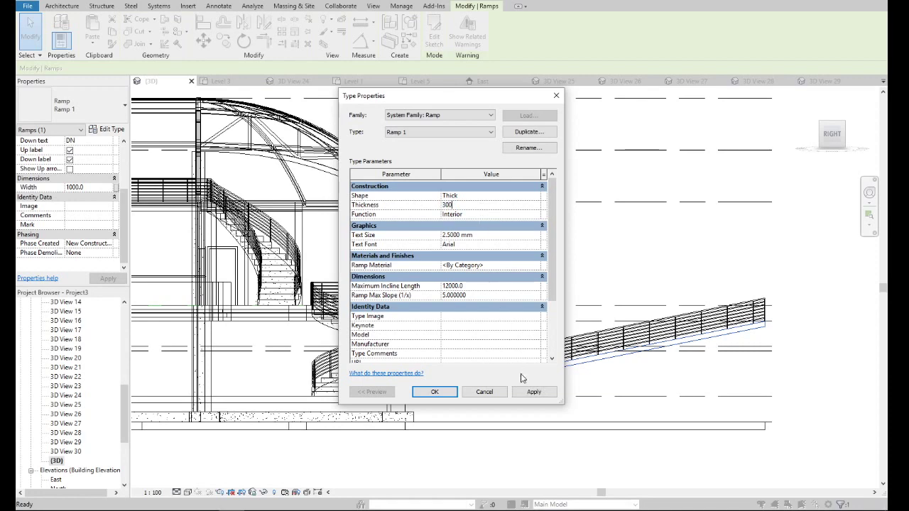
{"action": "left_click", "coordinate": [534, 391]}
{"action": "left_click", "coordinate": [435, 392]}
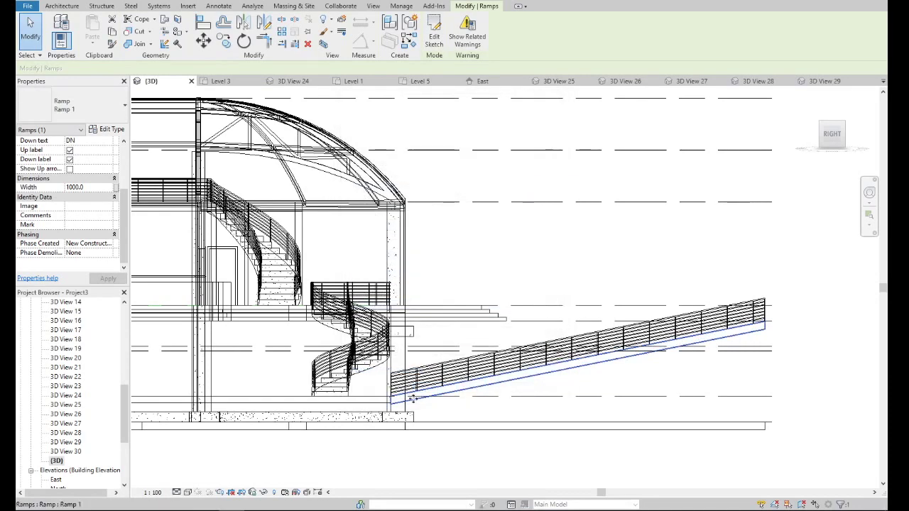
{"action": "scroll", "coordinate": [419, 398], "scroll_direction": "up", "scroll_amount": 3}
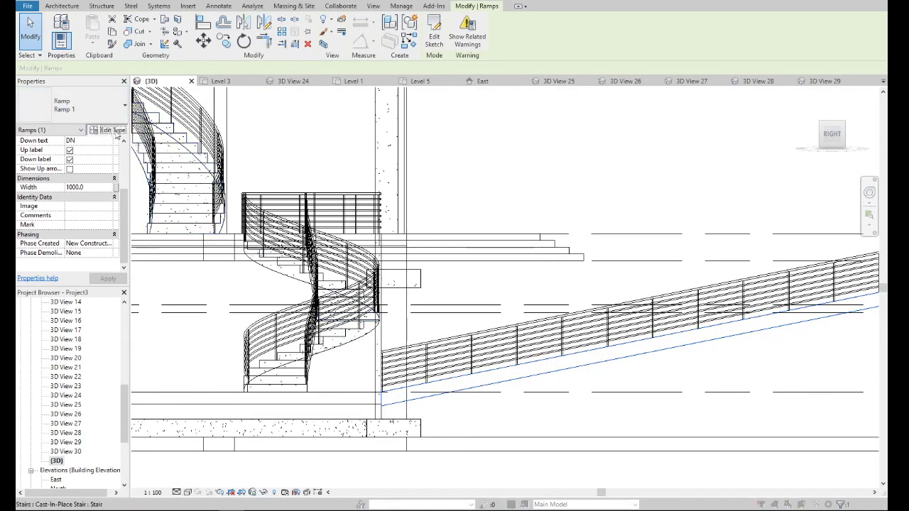
{"action": "left_click", "coordinate": [108, 129]}
{"action": "left_click", "coordinate": [490, 205]}
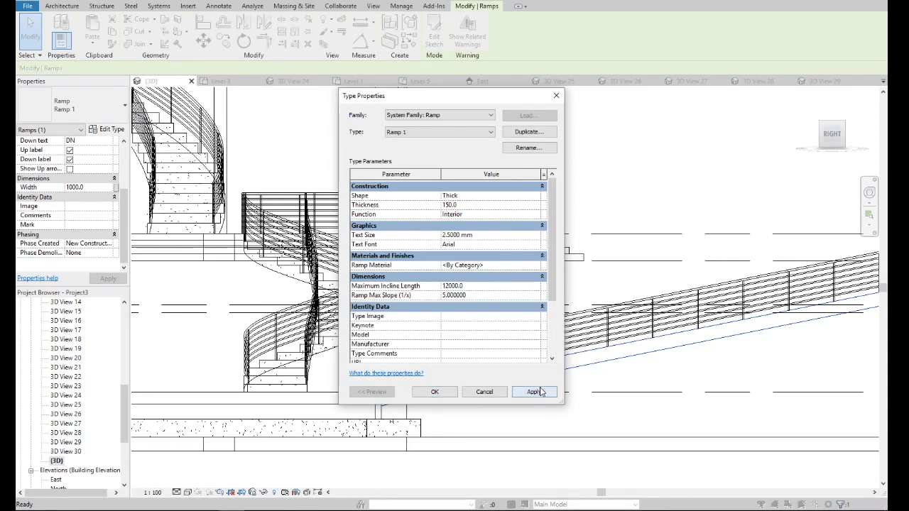
{"action": "left_click", "coordinate": [539, 391]}
{"action": "left_click", "coordinate": [556, 95]}
{"action": "scroll", "coordinate": [639, 248], "scroll_direction": "down", "scroll_amount": 5}
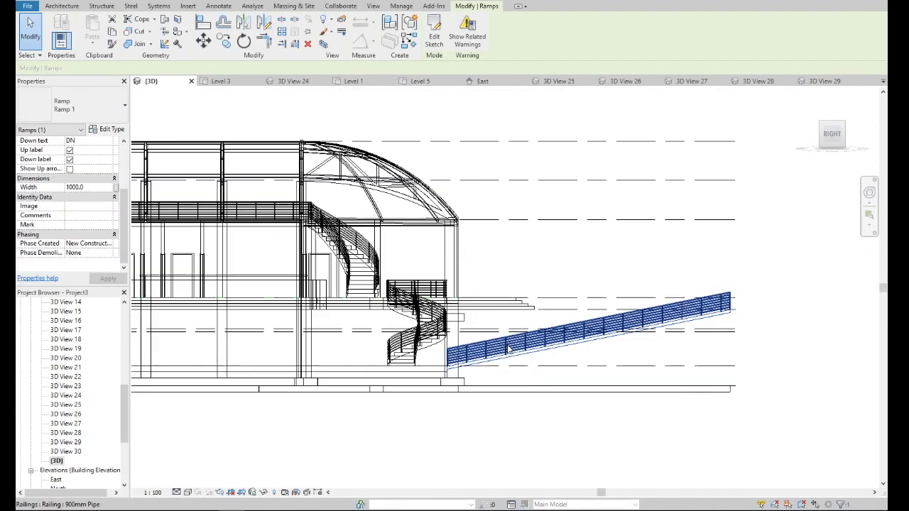
- From the isometric corner view, delete the ramp's back and front railings
{"action": "left_click", "coordinate": [821, 141]}
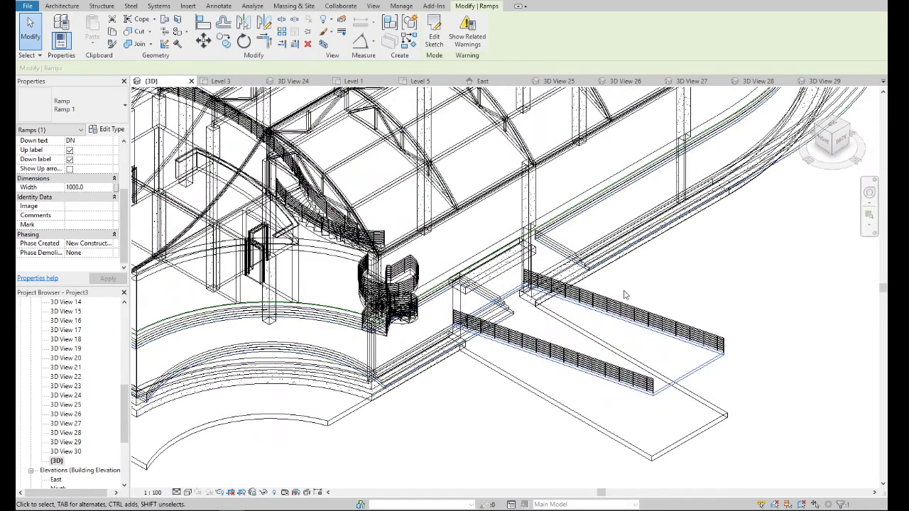
{"action": "left_click", "coordinate": [625, 297]}
{"action": "key", "text": "Delete"}
{"action": "left_click", "coordinate": [564, 353]}
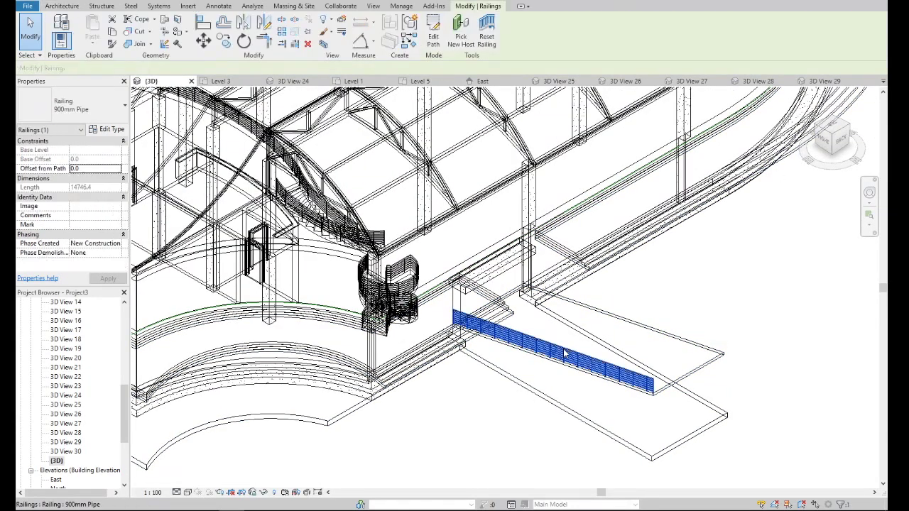
{"action": "key", "text": "Delete"}
{"action": "scroll", "coordinate": [376, 391], "scroll_direction": "down", "scroll_amount": 3}
- Set the visual style to Realistic and bring up the view's Visibility/Graphics settings
{"action": "left_click", "coordinate": [187, 492]}
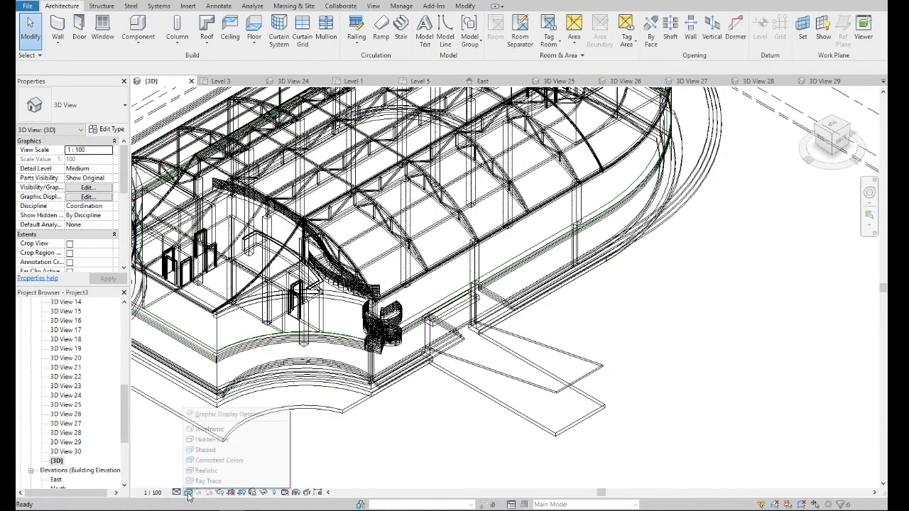
{"action": "left_click", "coordinate": [206, 470]}
{"action": "scroll", "coordinate": [379, 423], "scroll_direction": "up", "scroll_amount": 3}
{"action": "scroll", "coordinate": [485, 414], "scroll_direction": "up", "scroll_amount": 2}
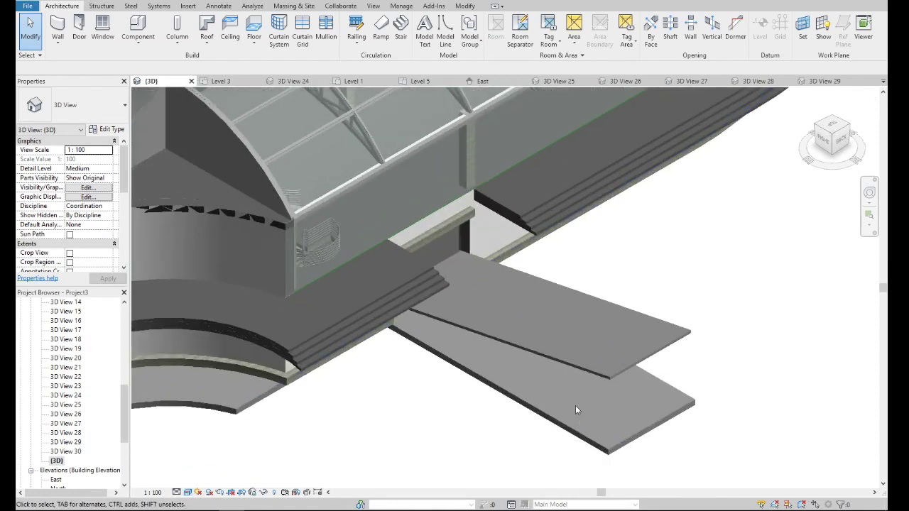
{"action": "left_click", "coordinate": [578, 435]}
{"action": "left_click", "coordinate": [546, 432]}
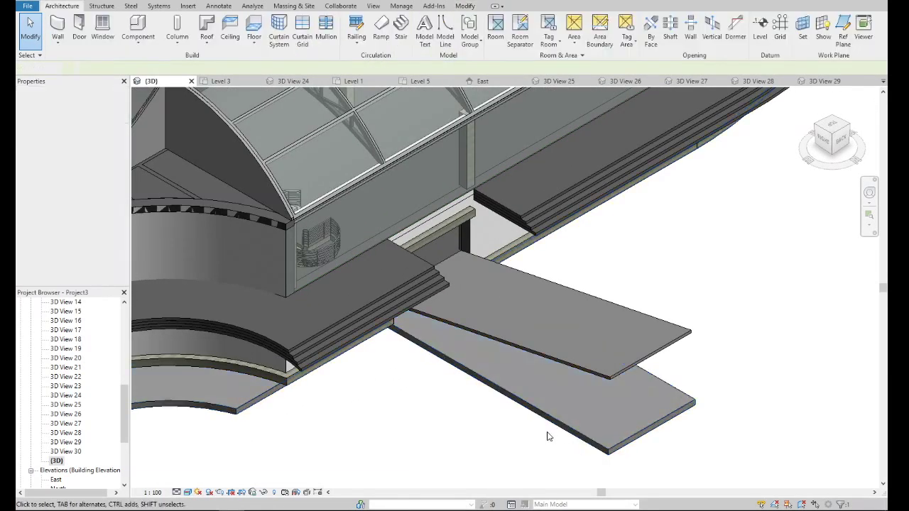
{"action": "scroll", "coordinate": [532, 412], "scroll_direction": "down", "scroll_amount": 3}
{"action": "left_click", "coordinate": [87, 188]}
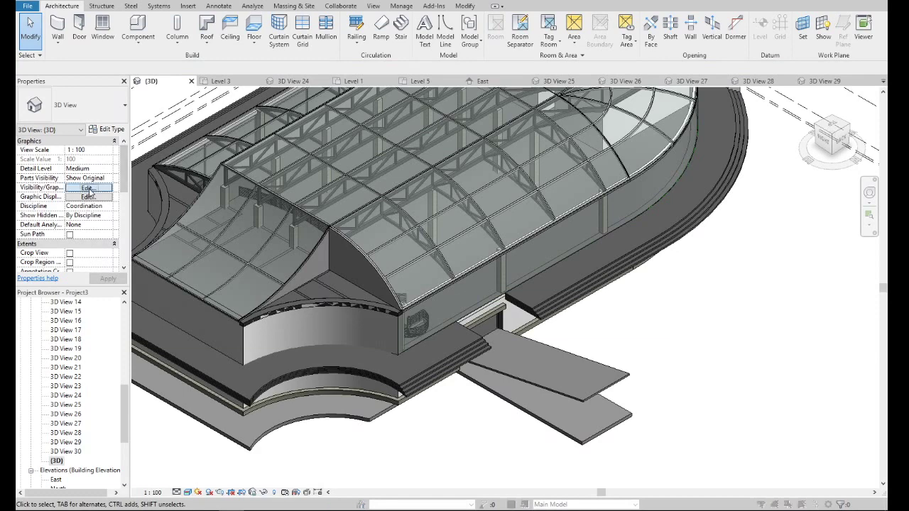
- Turn on the Topography category in Visibility/Graphic Overrides and zoom in on the ramp
{"action": "left_click_drag", "start_coordinate": [636, 183], "coordinate": [637, 298]}
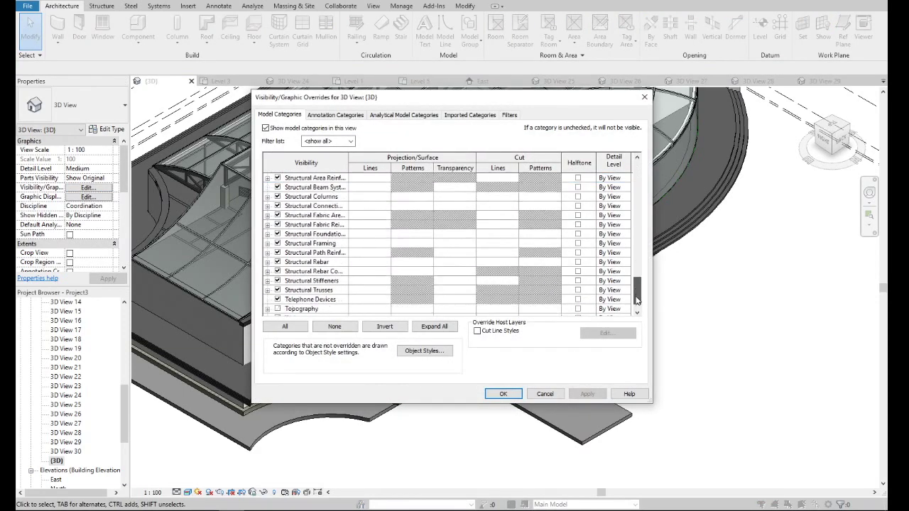
{"action": "left_click", "coordinate": [278, 281]}
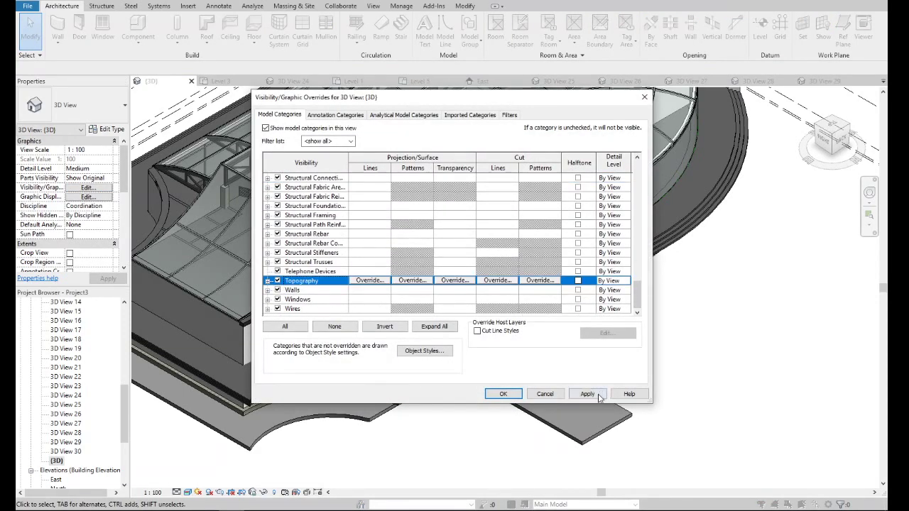
{"action": "left_click", "coordinate": [587, 393]}
{"action": "left_click", "coordinate": [503, 393]}
{"action": "scroll", "coordinate": [579, 369], "scroll_direction": "up", "scroll_amount": 5}
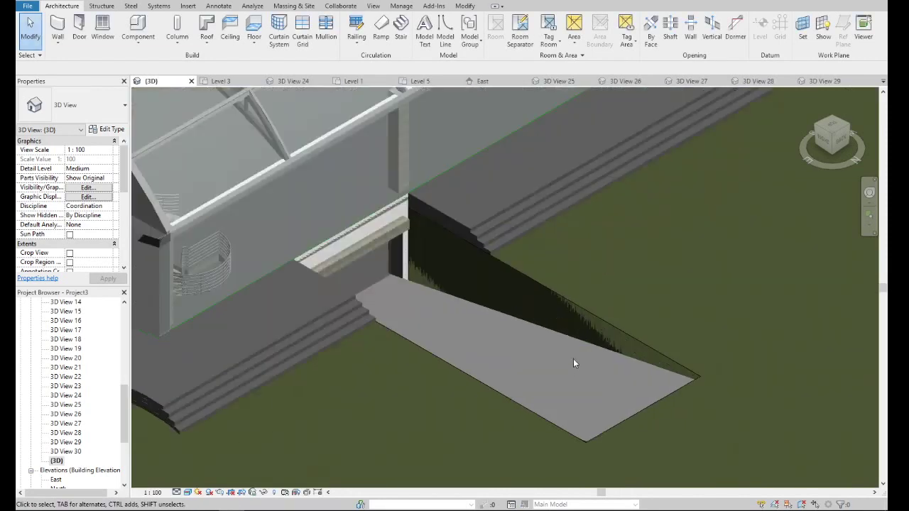
{"action": "scroll", "coordinate": [506, 253], "scroll_direction": "up", "scroll_amount": 3}
{"action": "scroll", "coordinate": [348, 281], "scroll_direction": "up", "scroll_amount": 3}
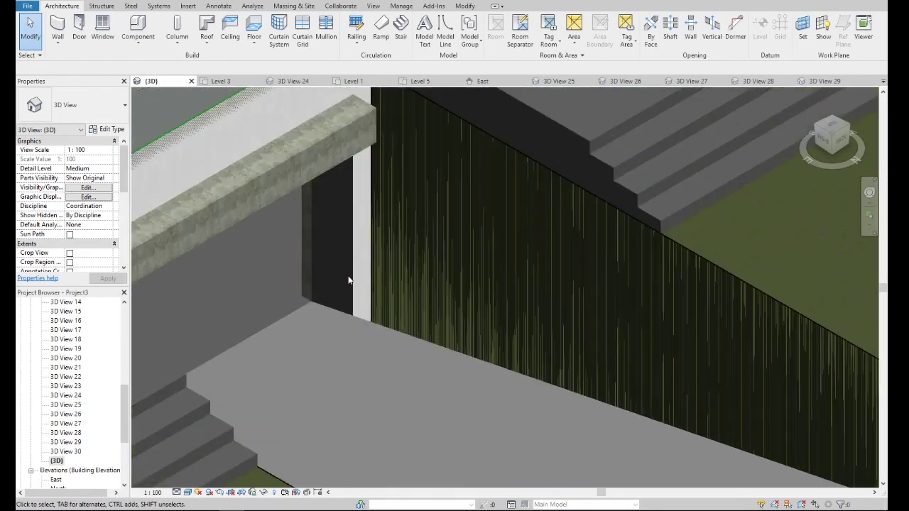
{"action": "scroll", "coordinate": [349, 280], "scroll_direction": "down", "scroll_amount": 1}
{"action": "scroll", "coordinate": [357, 287], "scroll_direction": "down", "scroll_amount": 3}
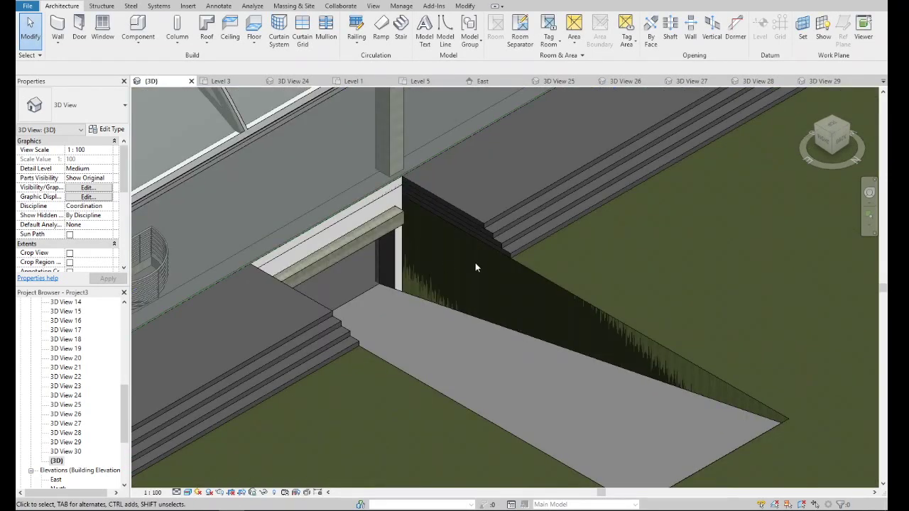
{"action": "scroll", "coordinate": [461, 270], "scroll_direction": "down", "scroll_amount": 2}
{"action": "left_click_drag", "start_coordinate": [124, 414], "coordinate": [124, 325]}
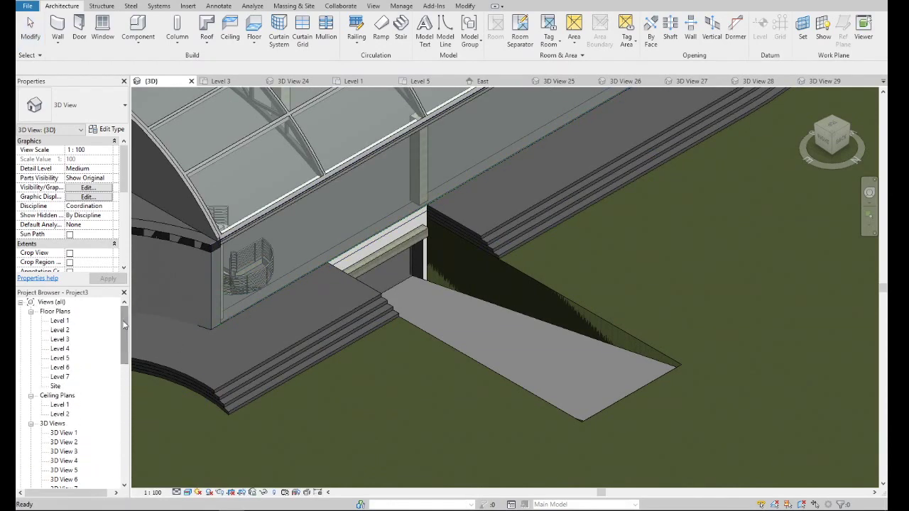
- Select the Level 6 level line in 3D, change its elevation to -4500, then deselect
{"action": "left_click", "coordinate": [60, 358]}
{"action": "scroll", "coordinate": [568, 242], "scroll_direction": "down", "scroll_amount": 3}
{"action": "scroll", "coordinate": [669, 205], "scroll_direction": "down", "scroll_amount": 3}
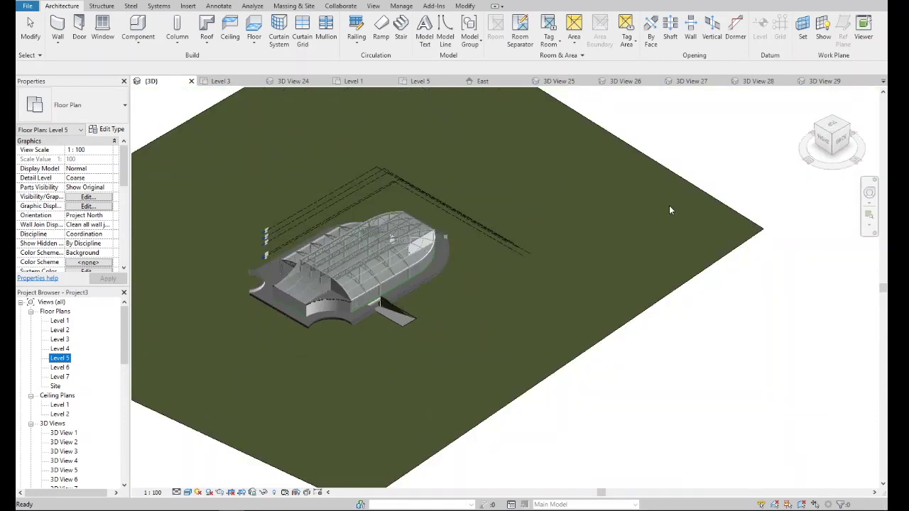
{"action": "left_click", "coordinate": [841, 140]}
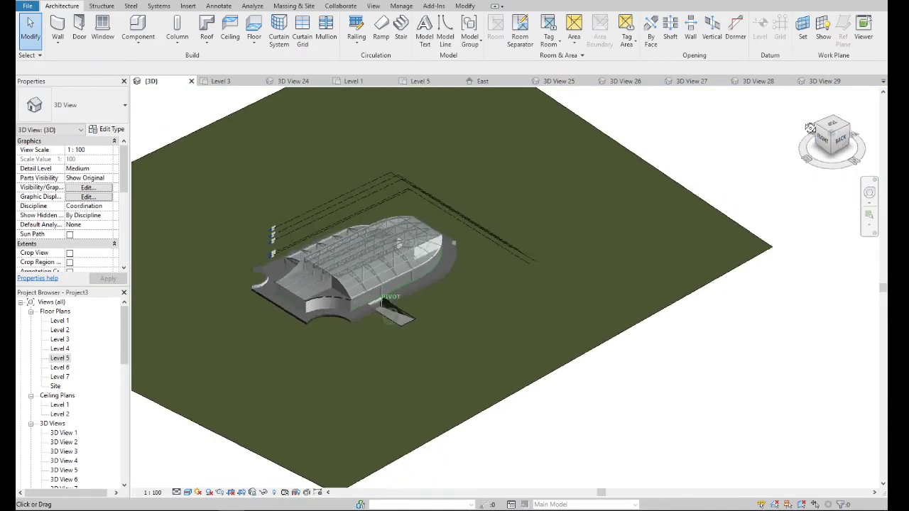
{"action": "scroll", "coordinate": [539, 312], "scroll_direction": "up", "scroll_amount": 3}
{"action": "scroll", "coordinate": [550, 326], "scroll_direction": "up", "scroll_amount": 3}
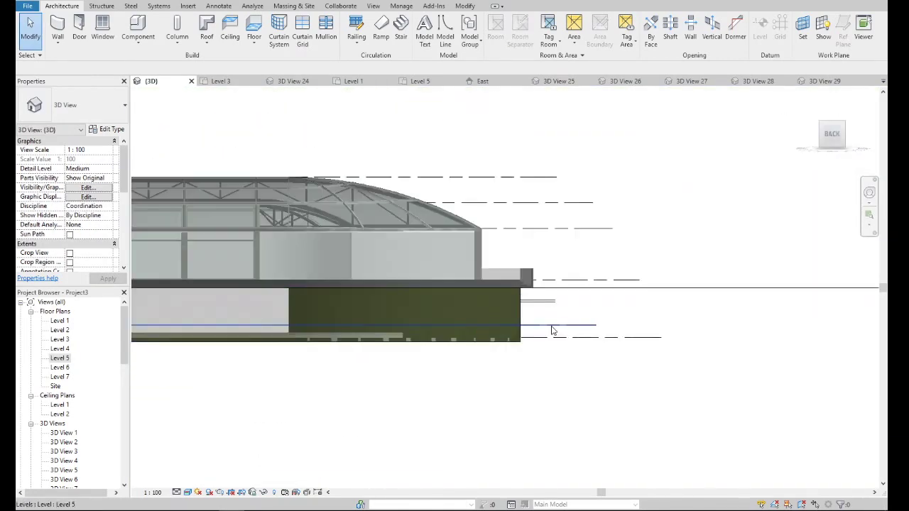
{"action": "left_click", "coordinate": [552, 327]}
{"action": "scroll", "coordinate": [746, 319], "scroll_direction": "down", "scroll_amount": 3}
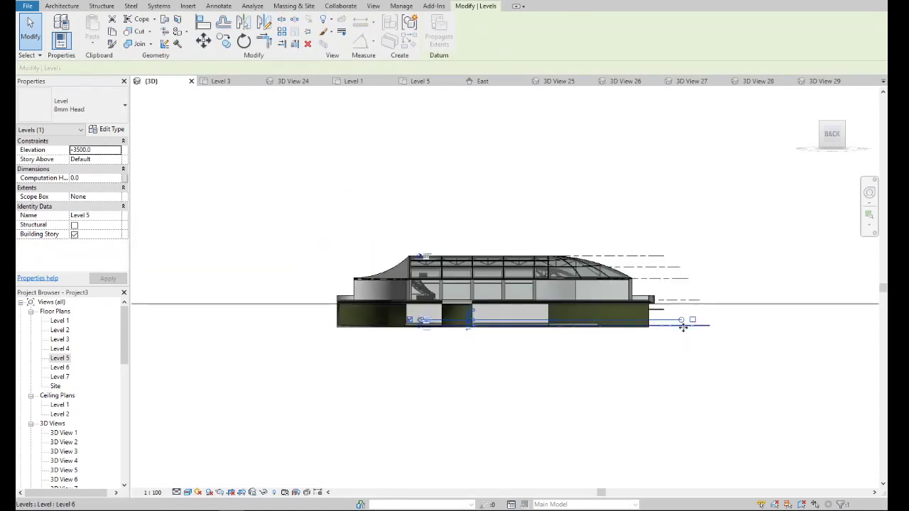
{"action": "scroll", "coordinate": [440, 325], "scroll_direction": "up", "scroll_amount": 3}
{"action": "scroll", "coordinate": [450, 325], "scroll_direction": "up", "scroll_amount": 2}
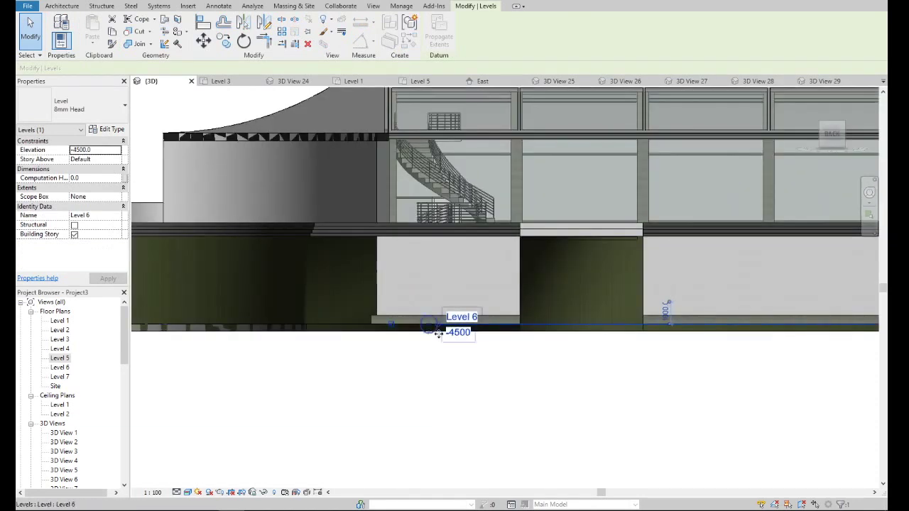
{"action": "scroll", "coordinate": [440, 338], "scroll_direction": "down", "scroll_amount": 4}
{"action": "left_click", "coordinate": [439, 339]}
- Open the Level 6 plan, start a wall, and review the Exterior low type's layer structure
{"action": "double_click", "coordinate": [61, 367]}
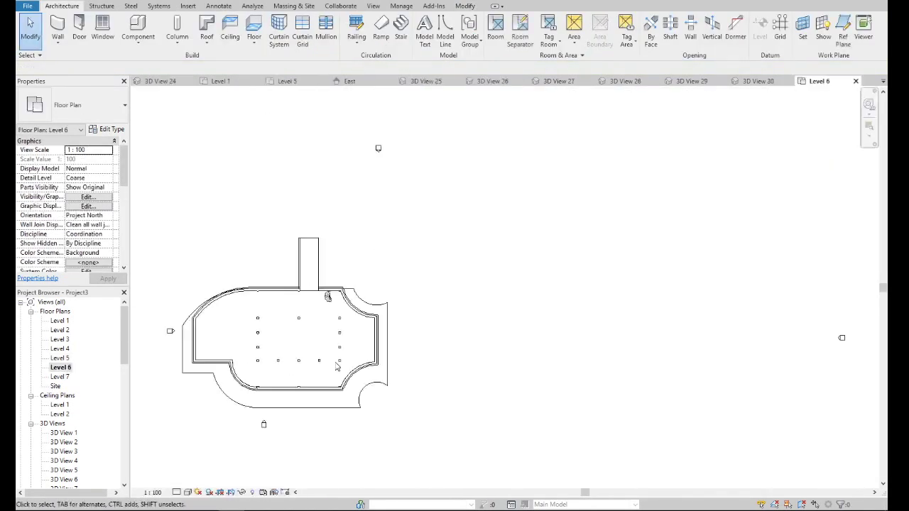
{"action": "scroll", "coordinate": [310, 302], "scroll_direction": "up", "scroll_amount": 3}
{"action": "scroll", "coordinate": [353, 324], "scroll_direction": "up", "scroll_amount": 3}
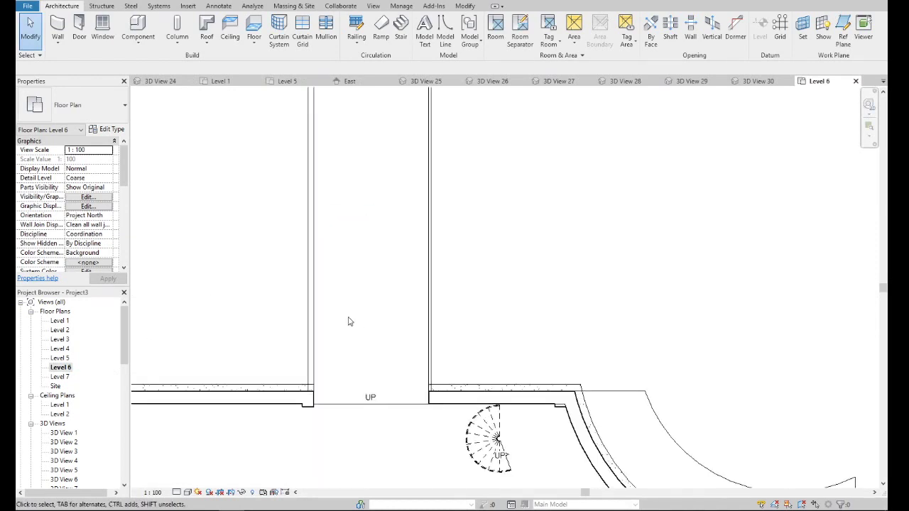
{"action": "left_click", "coordinate": [61, 45]}
{"action": "left_click", "coordinate": [89, 62]}
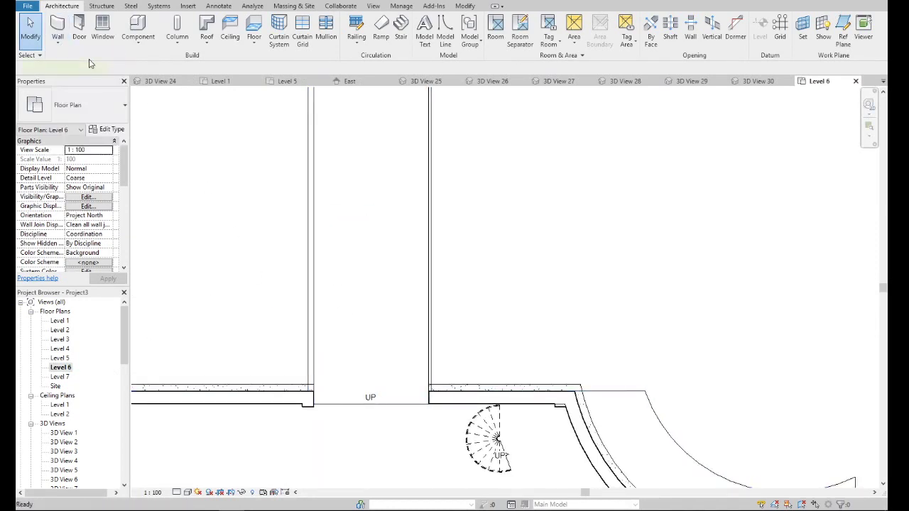
{"action": "left_click", "coordinate": [111, 130]}
{"action": "left_click", "coordinate": [506, 194]}
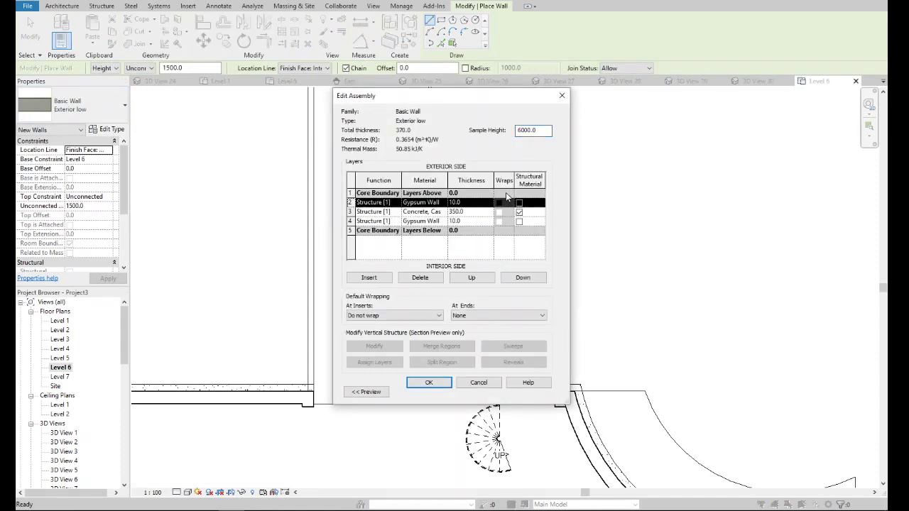
{"action": "left_click", "coordinate": [483, 384]}
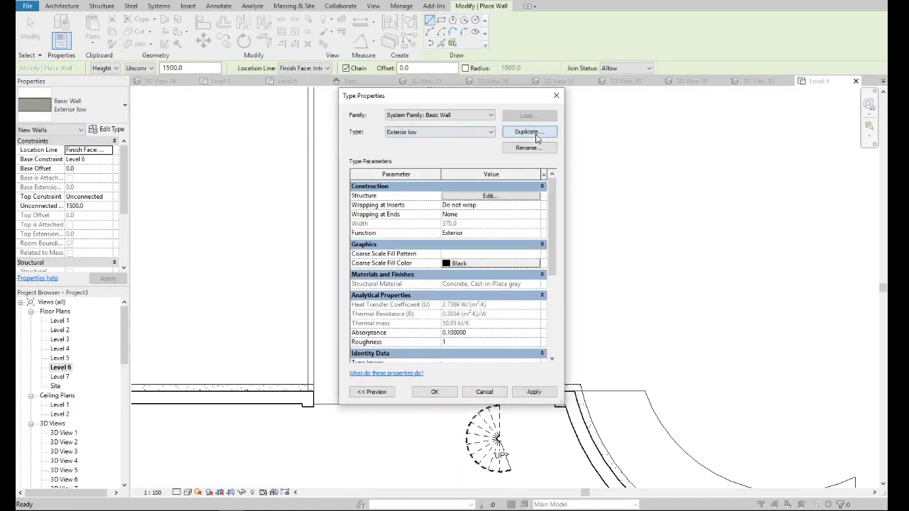
- Duplicate Exterior low as a new 'Ramp wall' type and confirm it
{"action": "left_click", "coordinate": [529, 132]}
{"action": "type", "text": "Ramp wall"}
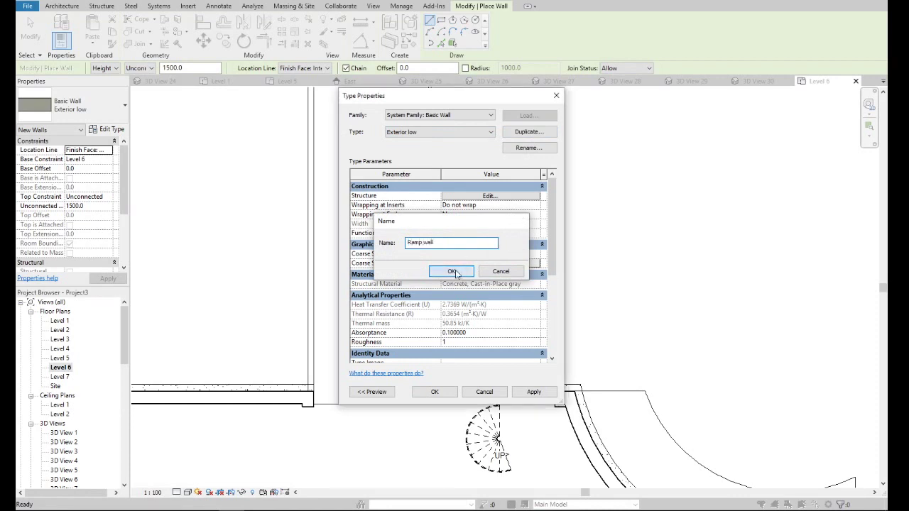
{"action": "left_click", "coordinate": [470, 270]}
{"action": "left_click", "coordinate": [515, 198]}
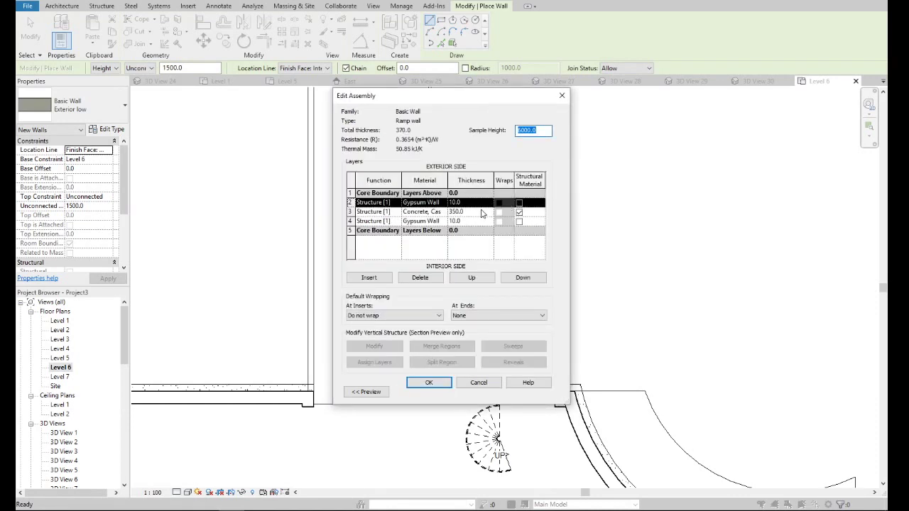
{"action": "left_click", "coordinate": [431, 383]}
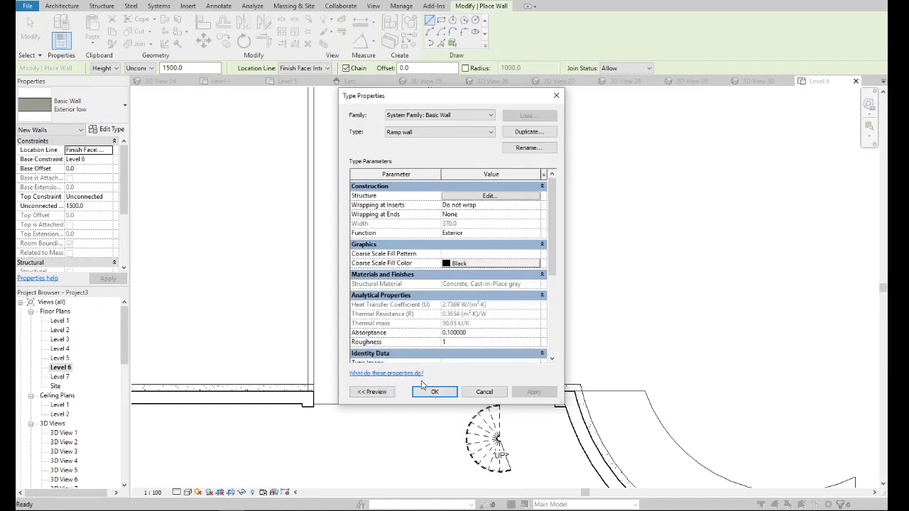
{"action": "left_click", "coordinate": [438, 392]}
{"action": "scroll", "coordinate": [299, 379], "scroll_direction": "up", "scroll_amount": 3}
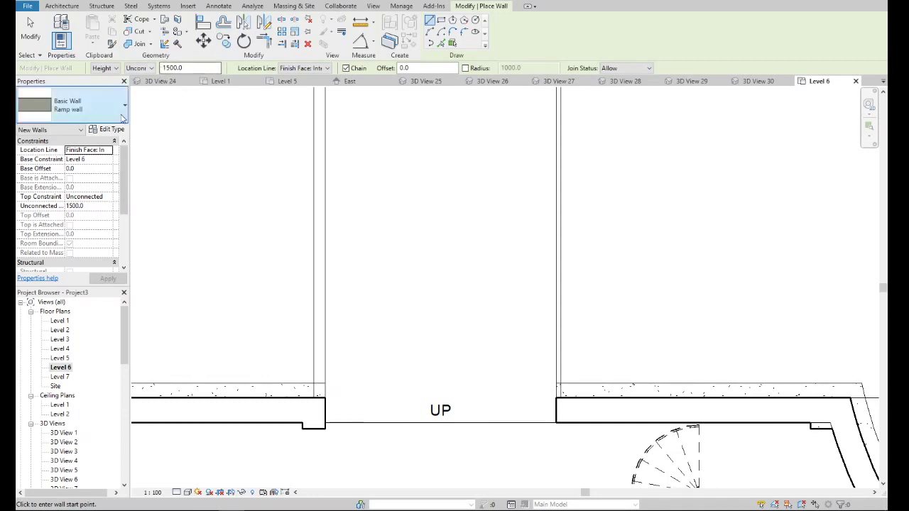
- Set the wall top constraint to Level 7 and draw the left passage wall
{"action": "left_click", "coordinate": [110, 197]}
{"action": "left_click", "coordinate": [110, 197]}
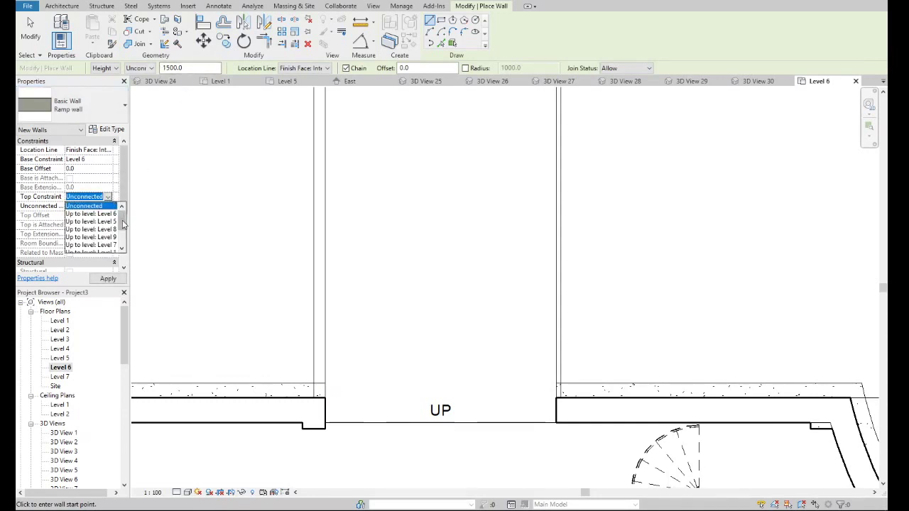
{"action": "left_click", "coordinate": [110, 237]}
{"action": "type", "text": "1200"}
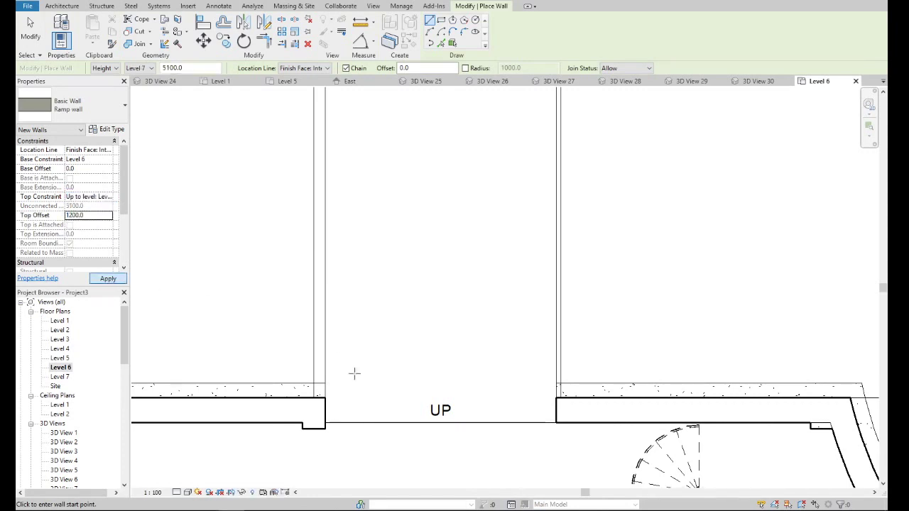
{"action": "left_click", "coordinate": [323, 398]}
{"action": "scroll", "coordinate": [366, 389], "scroll_direction": "down", "scroll_amount": 3}
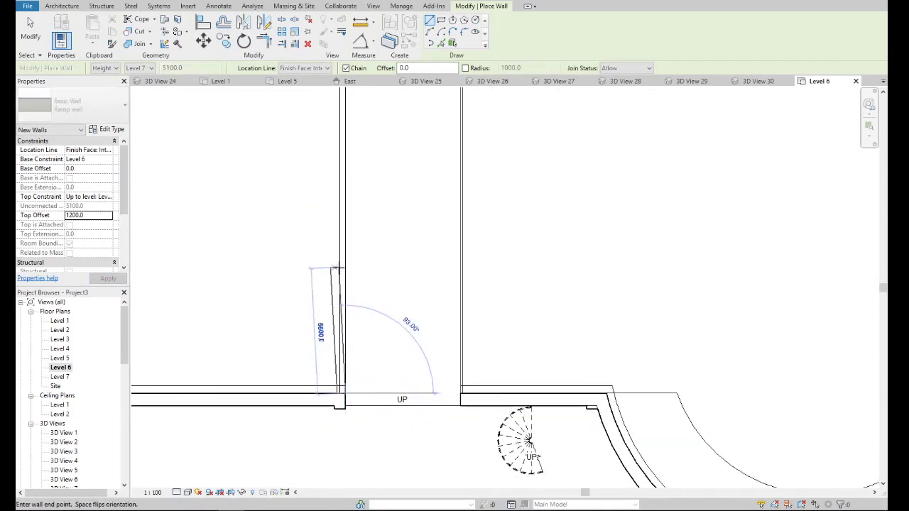
{"action": "scroll", "coordinate": [339, 277], "scroll_direction": "down", "scroll_amount": 3}
{"action": "left_click", "coordinate": [339, 175]}
{"action": "key", "text": "Escape"}
{"action": "key", "text": "Escape"}
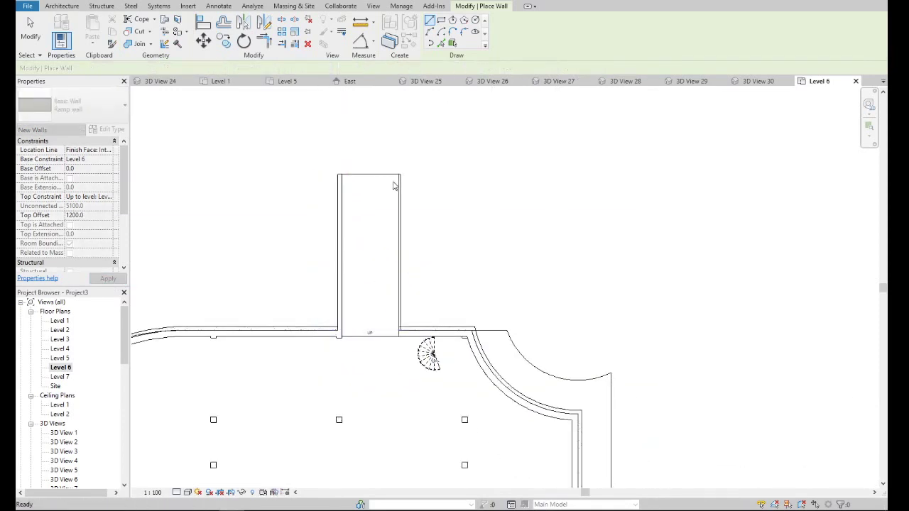
- Draw the matching Ramp wall along the right side of the passage
{"action": "scroll", "coordinate": [390, 320], "scroll_direction": "up", "scroll_amount": 1}
{"action": "left_click", "coordinate": [410, 346]}
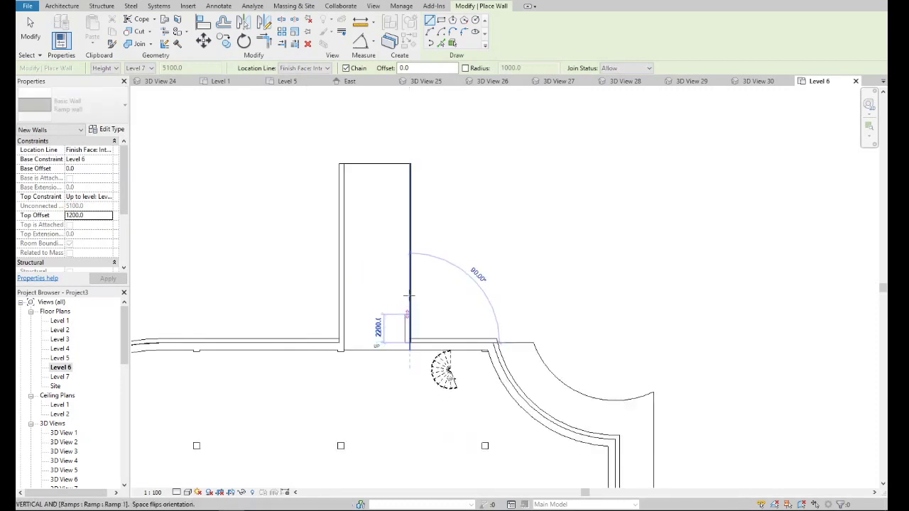
{"action": "scroll", "coordinate": [410, 169], "scroll_direction": "up", "scroll_amount": 2}
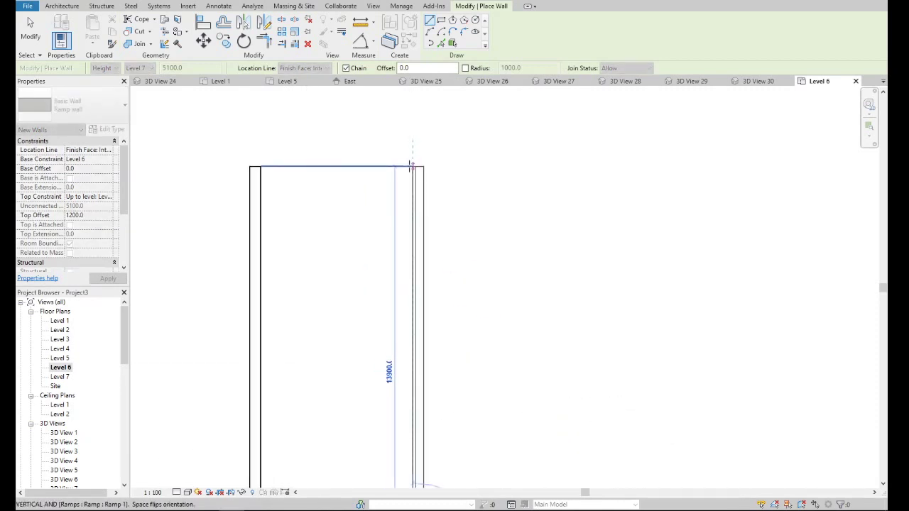
{"action": "left_click", "coordinate": [411, 168]}
{"action": "scroll", "coordinate": [429, 329], "scroll_direction": "down", "scroll_amount": 3}
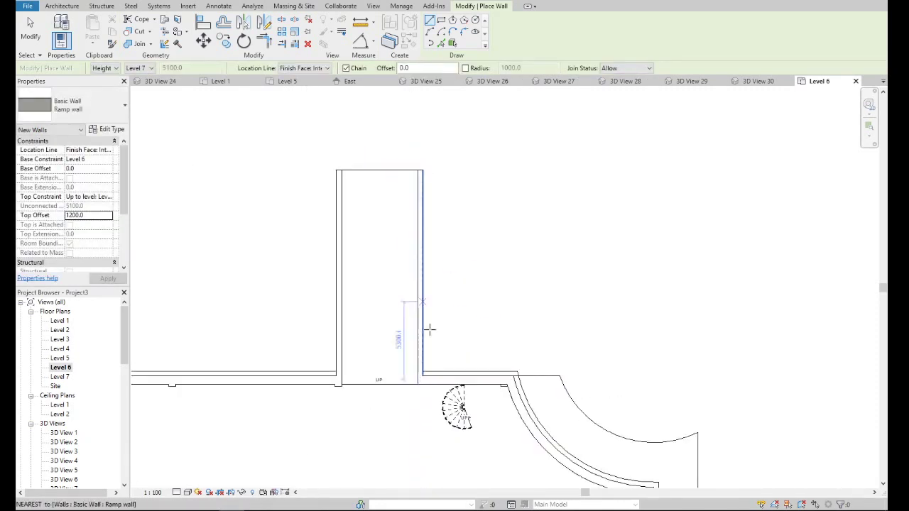
{"action": "key", "text": "Escape"}
{"action": "scroll", "coordinate": [429, 329], "scroll_direction": "up", "scroll_amount": 2}
{"action": "scroll", "coordinate": [71, 355], "scroll_direction": "down", "scroll_amount": 5}
{"action": "scroll", "coordinate": [130, 380], "scroll_direction": "down", "scroll_amount": 3}
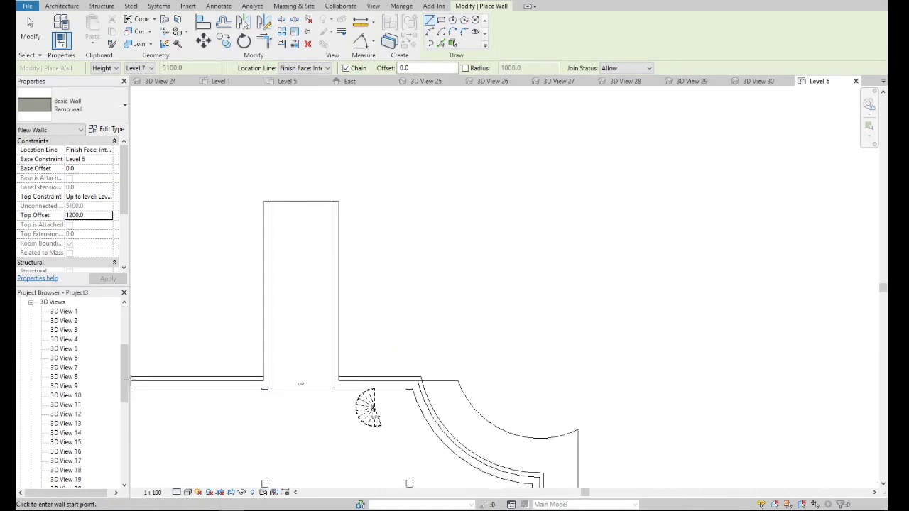
{"action": "scroll", "coordinate": [64, 441], "scroll_direction": "down", "scroll_amount": 5}
{"action": "double_click", "coordinate": [58, 416]}
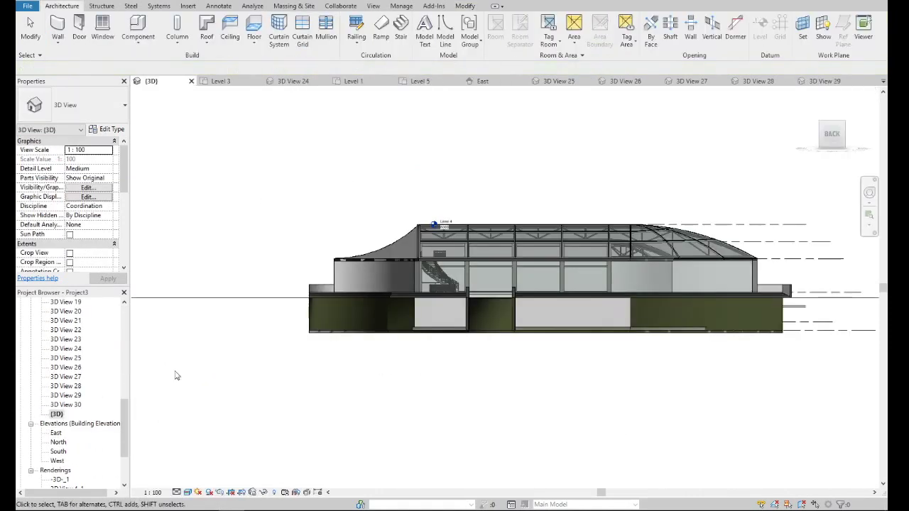
{"action": "left_click_drag", "start_coordinate": [835, 137], "coordinate": [788, 143]}
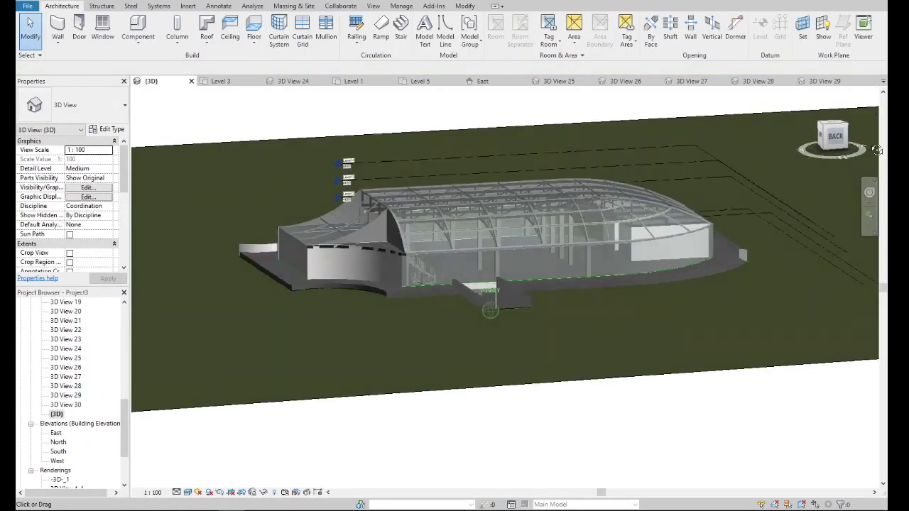
{"action": "scroll", "coordinate": [530, 314], "scroll_direction": "up", "scroll_amount": 3}
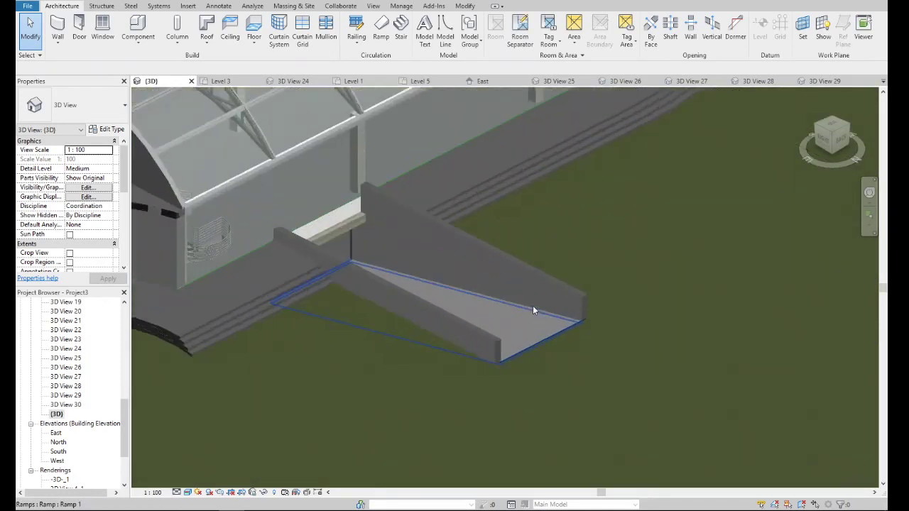
{"action": "scroll", "coordinate": [534, 308], "scroll_direction": "up", "scroll_amount": 2}
{"action": "scroll", "coordinate": [625, 350], "scroll_direction": "down", "scroll_amount": 3}
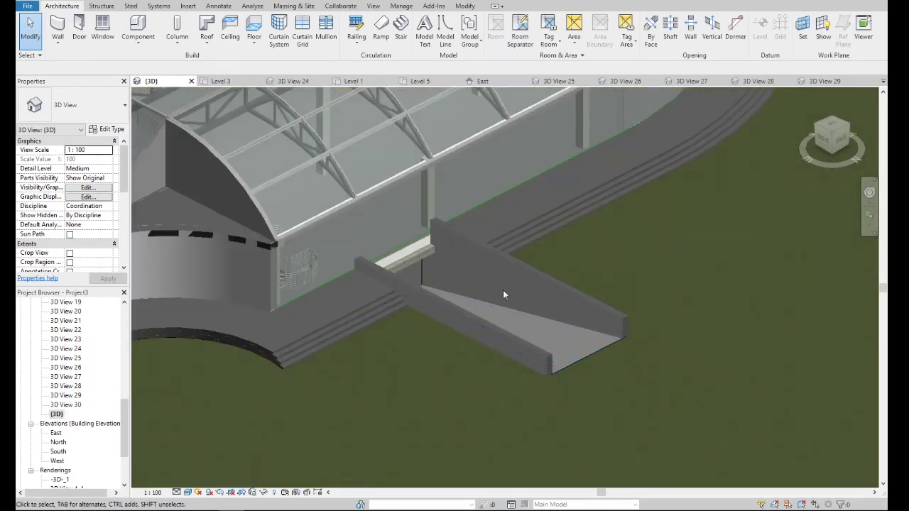
{"action": "scroll", "coordinate": [383, 256], "scroll_direction": "up", "scroll_amount": 2}
{"action": "scroll", "coordinate": [447, 270], "scroll_direction": "up", "scroll_amount": 1}
{"action": "scroll", "coordinate": [487, 270], "scroll_direction": "up", "scroll_amount": 2}
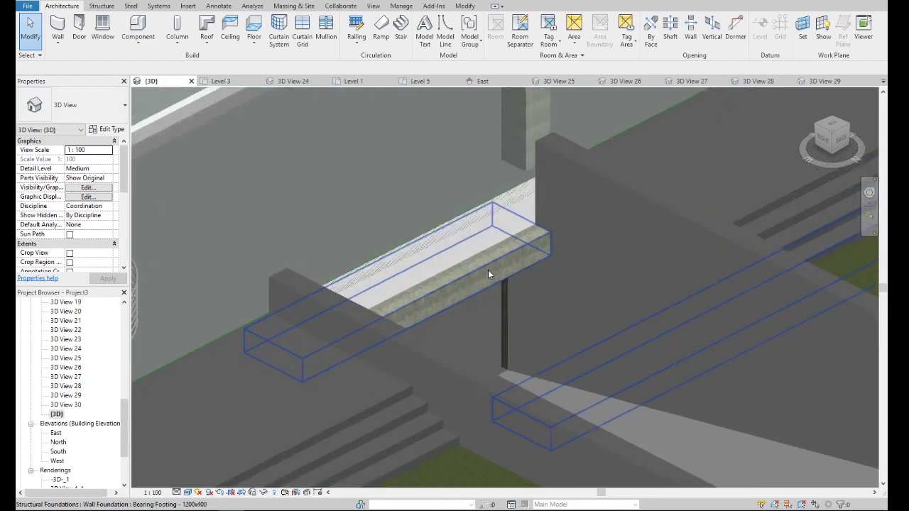
{"action": "left_click", "coordinate": [478, 267]}
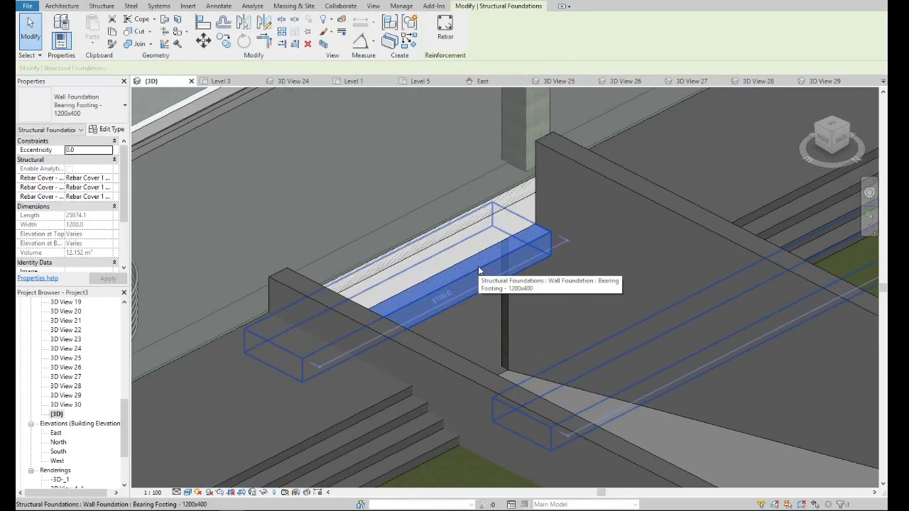
{"action": "scroll", "coordinate": [478, 269], "scroll_direction": "down", "scroll_amount": 3}
{"action": "key", "text": "Escape"}
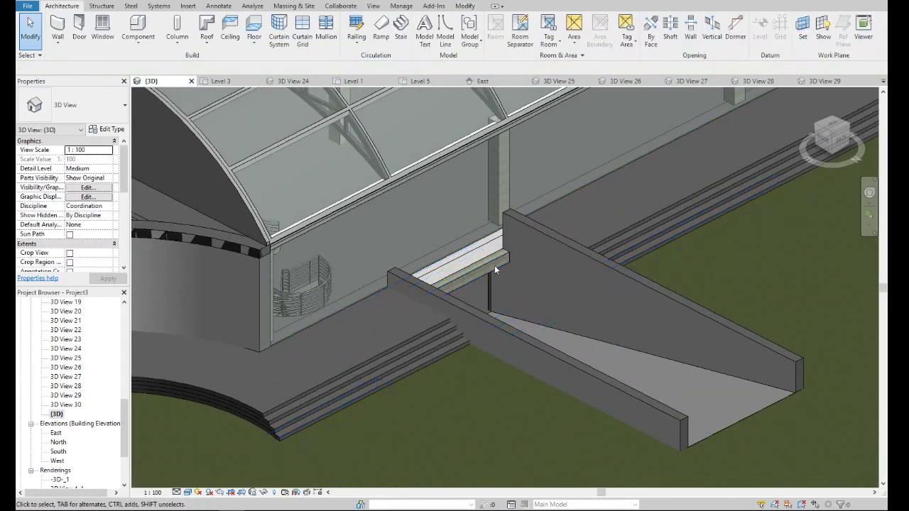
{"action": "scroll", "coordinate": [476, 268], "scroll_direction": "up", "scroll_amount": 2}
{"action": "left_click", "coordinate": [477, 268]}
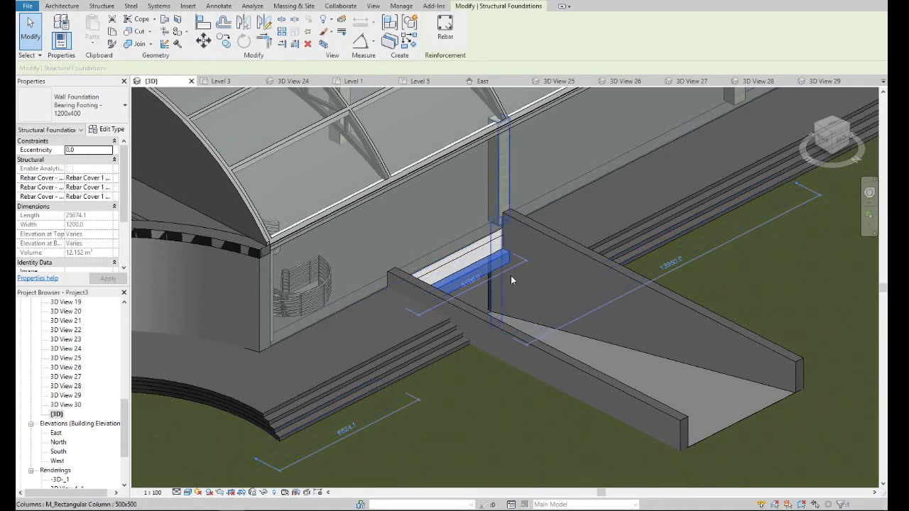
{"action": "key", "text": "Escape"}
{"action": "left_click", "coordinate": [486, 254]}
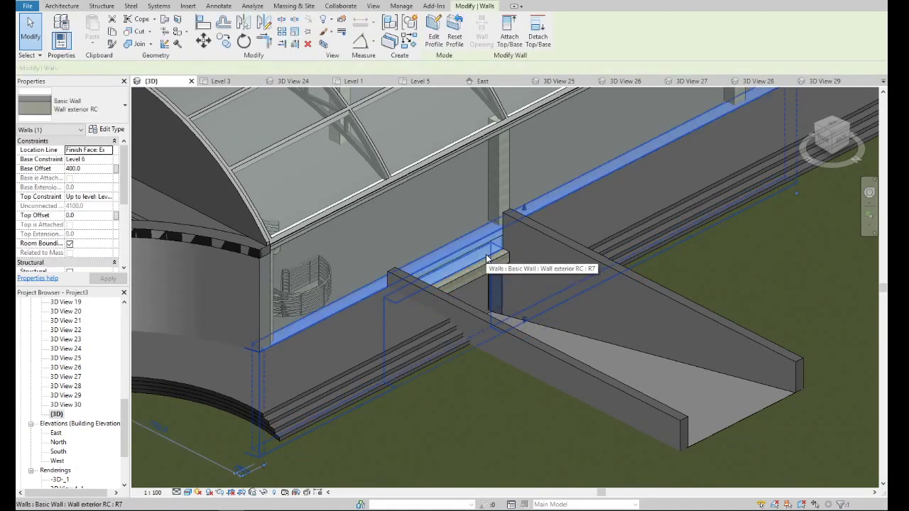
{"action": "key", "text": "Escape"}
{"action": "left_click", "coordinate": [481, 274]}
{"action": "scroll", "coordinate": [480, 274], "scroll_direction": "down", "scroll_amount": 3}
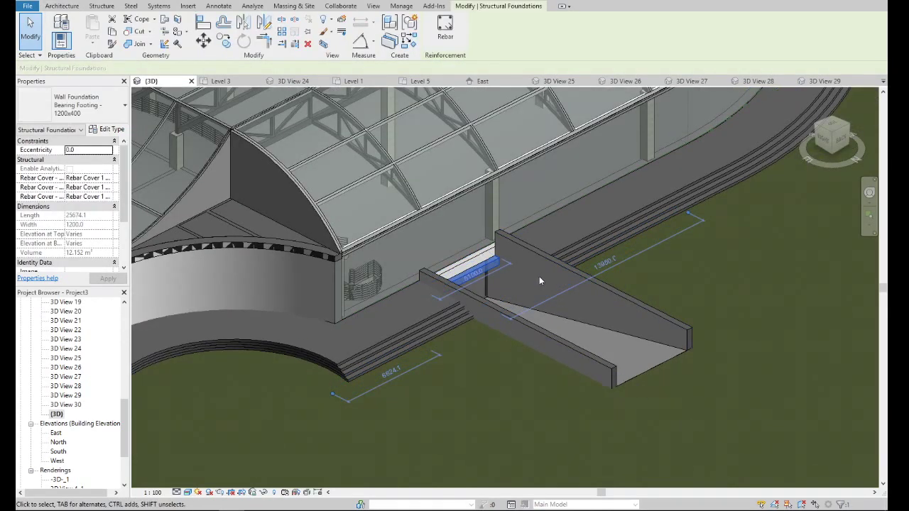
{"action": "key", "text": "Escape"}
{"action": "scroll", "coordinate": [475, 272], "scroll_direction": "up", "scroll_amount": 3}
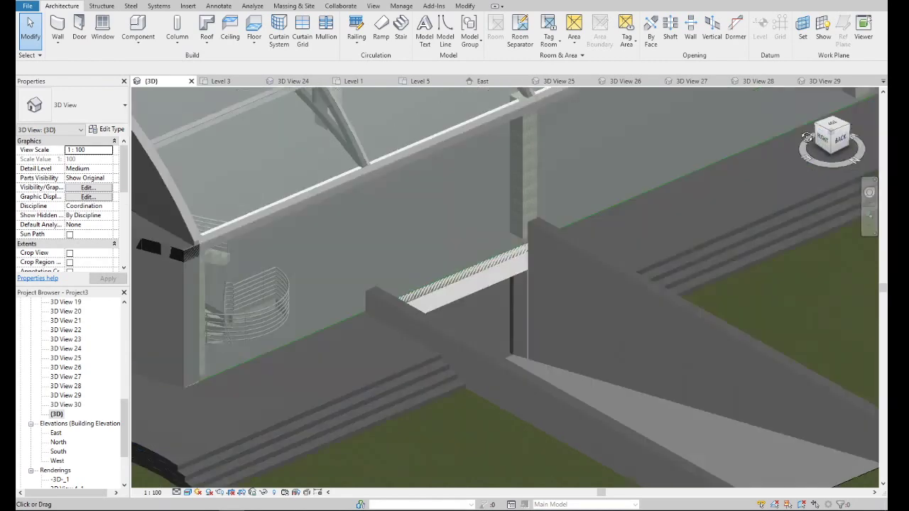
- Orbit and zoom around the ramp from the back, then open the Level 7 floor plan
{"action": "left_click", "coordinate": [840, 138]}
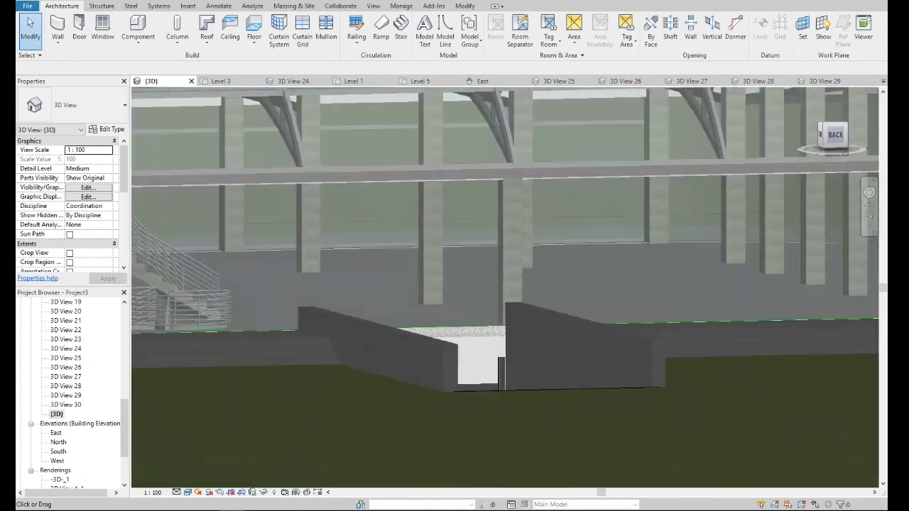
{"action": "mouse_move", "coordinate": [497, 284]}
{"action": "middle_mouse_down", "text": "shift"}
{"action": "mouse_move", "coordinate": [554, 256]}
{"action": "mouse_move", "coordinate": [410, 263]}
{"action": "middle_mouse_up", "text": "shift"}
{"action": "scroll", "coordinate": [512, 273], "scroll_direction": "up", "scroll_amount": 2}
{"action": "scroll", "coordinate": [419, 268], "scroll_direction": "down", "scroll_amount": 3}
{"action": "scroll", "coordinate": [428, 276], "scroll_direction": "down", "scroll_amount": 1}
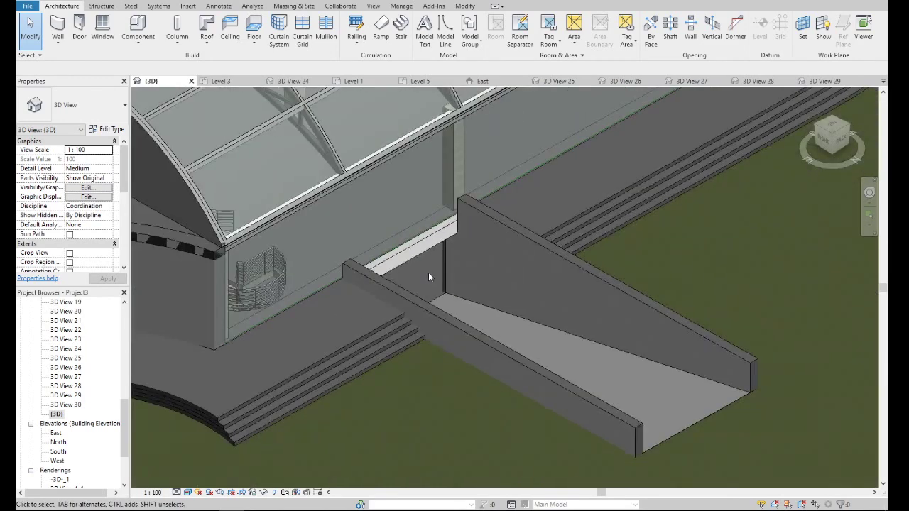
{"action": "scroll", "coordinate": [465, 305], "scroll_direction": "down", "scroll_amount": 2}
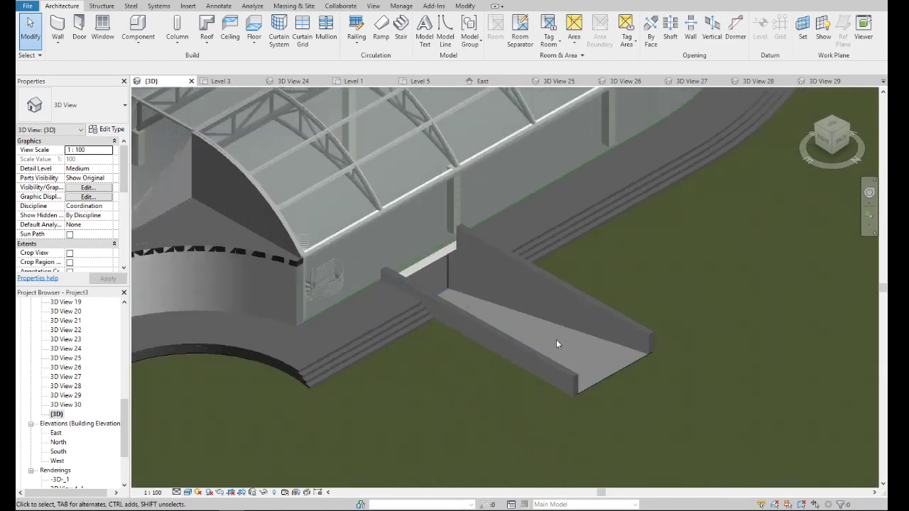
{"action": "scroll", "coordinate": [556, 339], "scroll_direction": "down", "scroll_amount": 3}
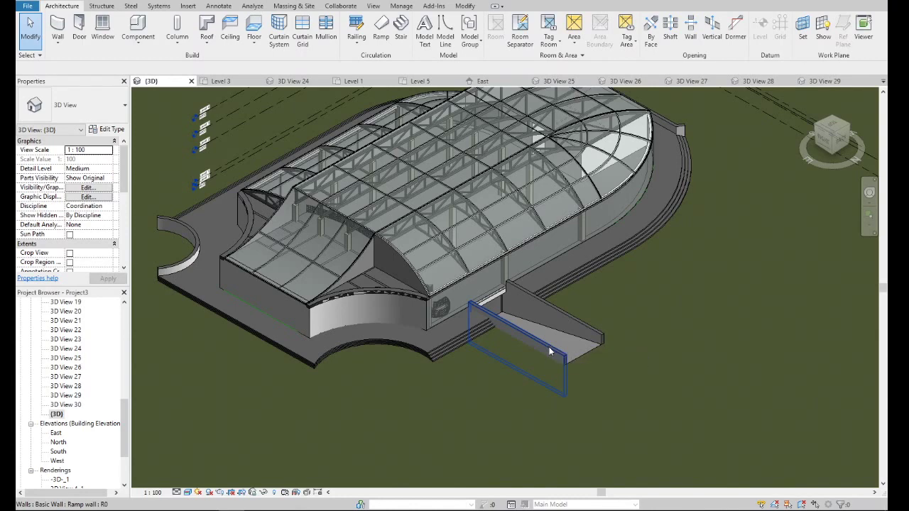
{"action": "scroll", "coordinate": [582, 346], "scroll_direction": "down", "scroll_amount": 2}
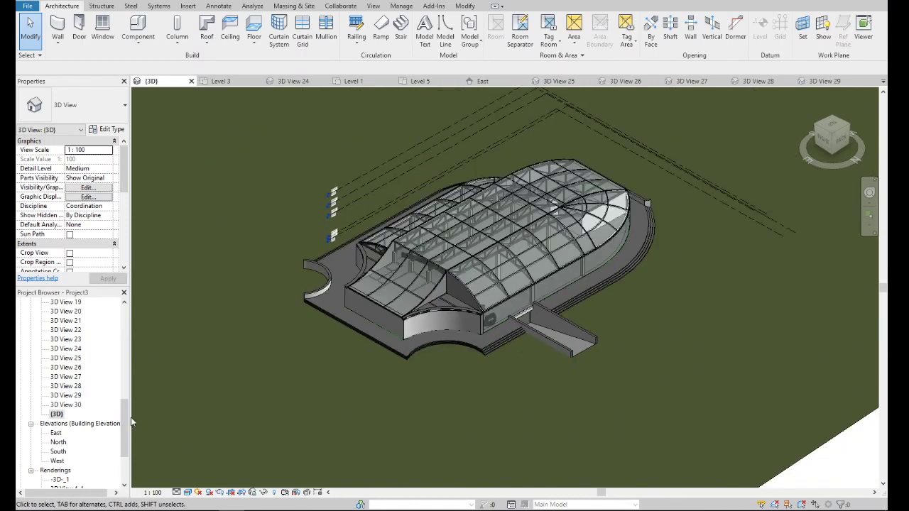
{"action": "left_click_drag", "start_coordinate": [125, 426], "coordinate": [125, 315]}
{"action": "double_click", "coordinate": [71, 377]}
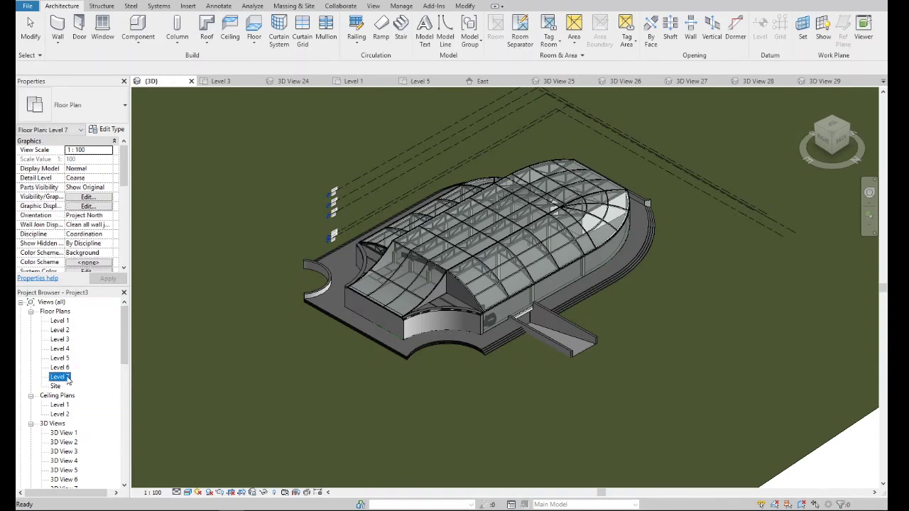
- Start an architectural wall of type Basic Wall: Exterior low using the Pick Lines option
{"action": "scroll", "coordinate": [389, 293], "scroll_direction": "up", "scroll_amount": 3}
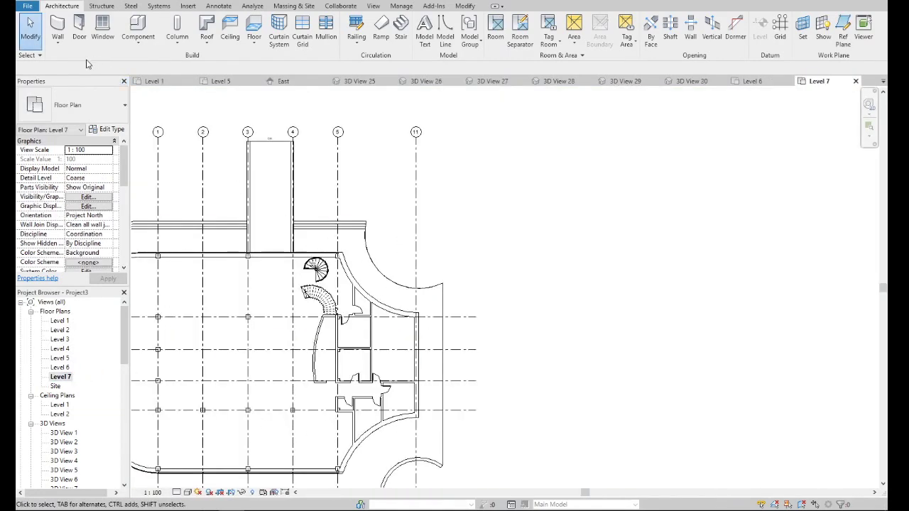
{"action": "left_click", "coordinate": [57, 44]}
{"action": "left_click", "coordinate": [79, 59]}
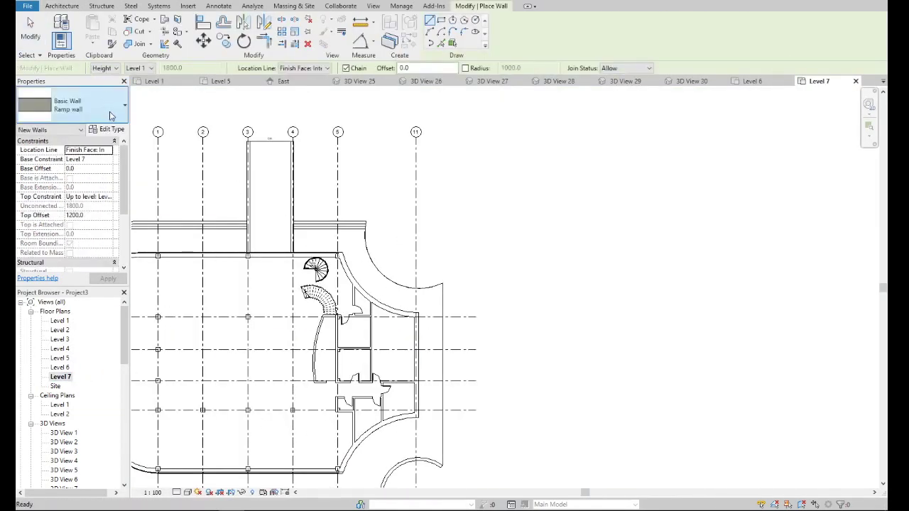
{"action": "left_click", "coordinate": [107, 108]}
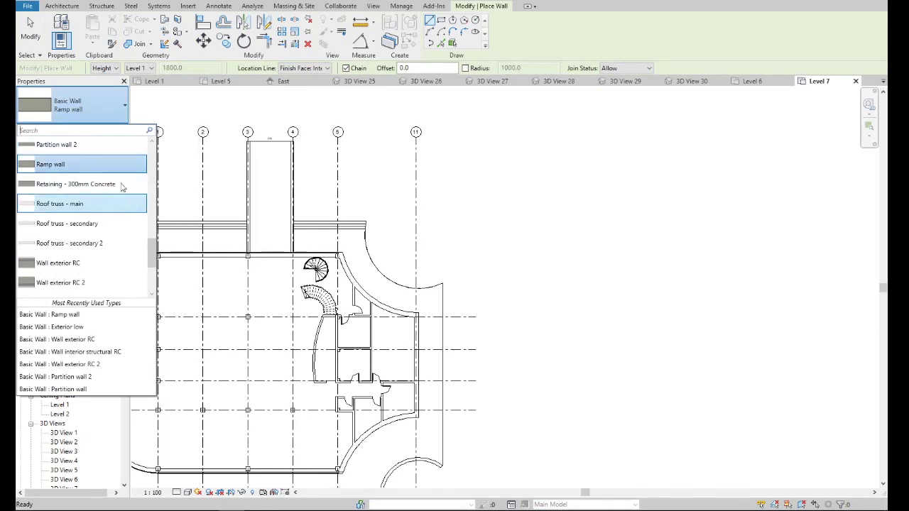
{"action": "scroll", "coordinate": [134, 206], "scroll_direction": "down", "scroll_amount": 1}
{"action": "scroll", "coordinate": [135, 241], "scroll_direction": "down", "scroll_amount": 3}
{"action": "scroll", "coordinate": [133, 249], "scroll_direction": "up", "scroll_amount": 3}
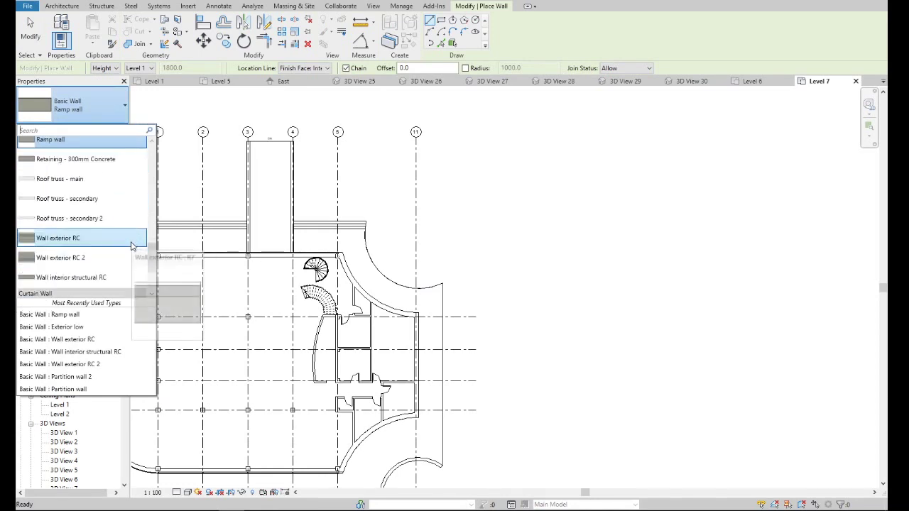
{"action": "scroll", "coordinate": [113, 259], "scroll_direction": "up", "scroll_amount": 2}
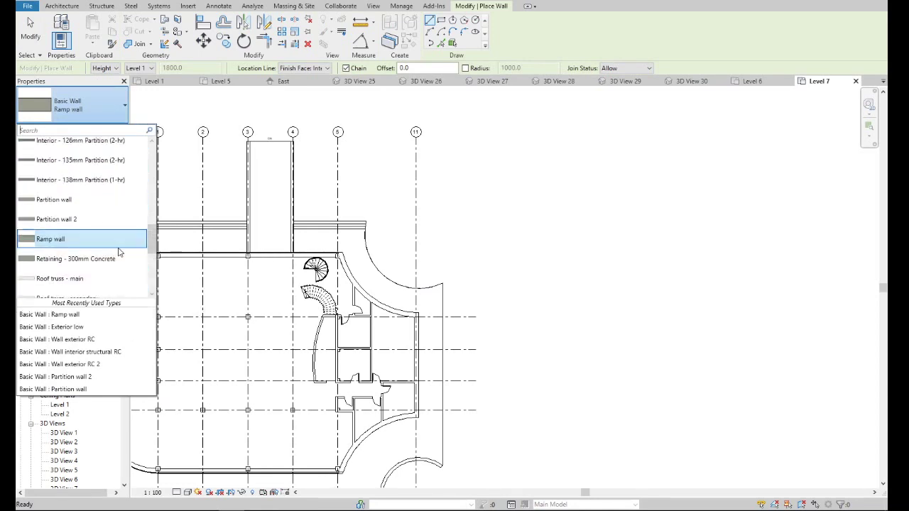
{"action": "scroll", "coordinate": [117, 251], "scroll_direction": "up", "scroll_amount": 3}
{"action": "scroll", "coordinate": [118, 251], "scroll_direction": "up", "scroll_amount": 3}
{"action": "scroll", "coordinate": [119, 252], "scroll_direction": "up", "scroll_amount": 3}
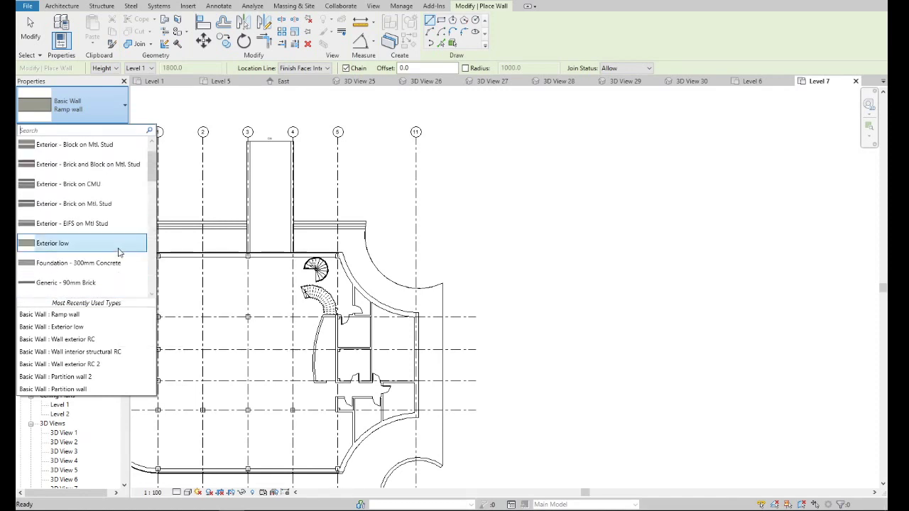
{"action": "left_click", "coordinate": [119, 253]}
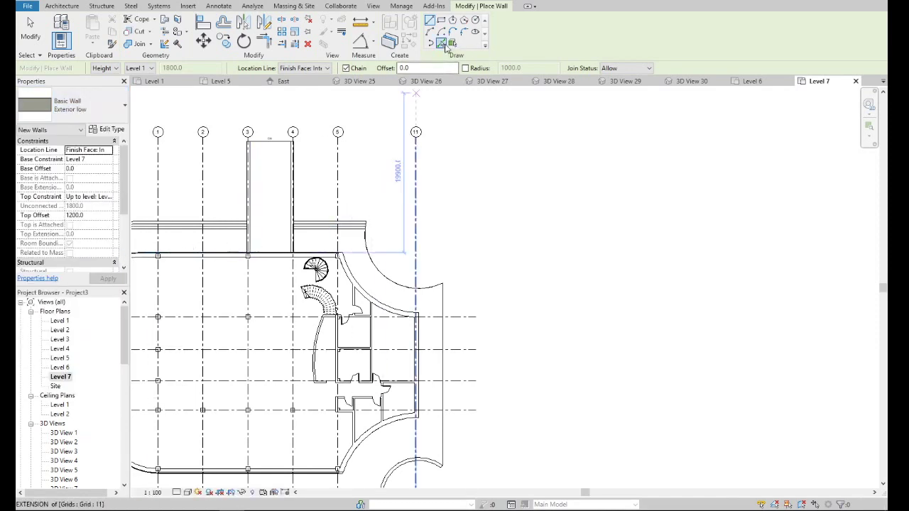
{"action": "left_click", "coordinate": [443, 44]}
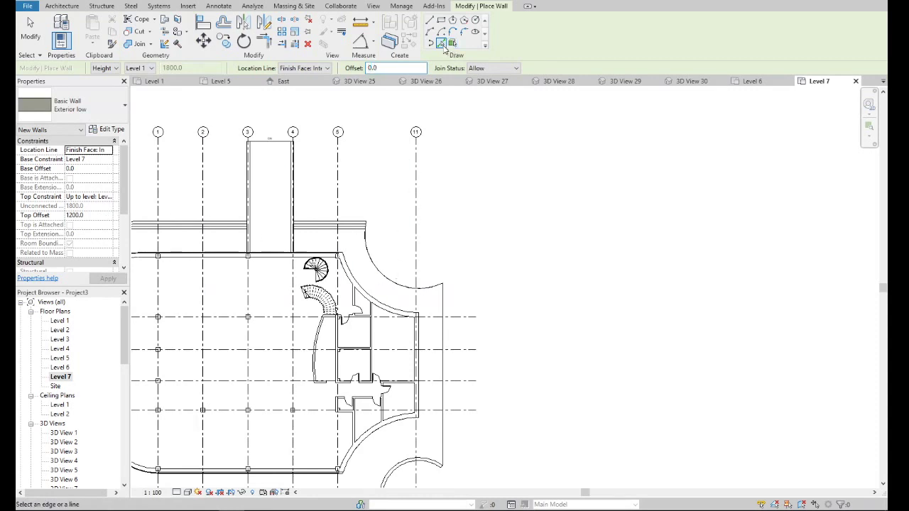
- Pick the upper-right curved terrace edge to create an Exterior low wall, then select it
{"action": "scroll", "coordinate": [379, 279], "scroll_direction": "up", "scroll_amount": 2}
{"action": "left_click", "coordinate": [392, 272]}
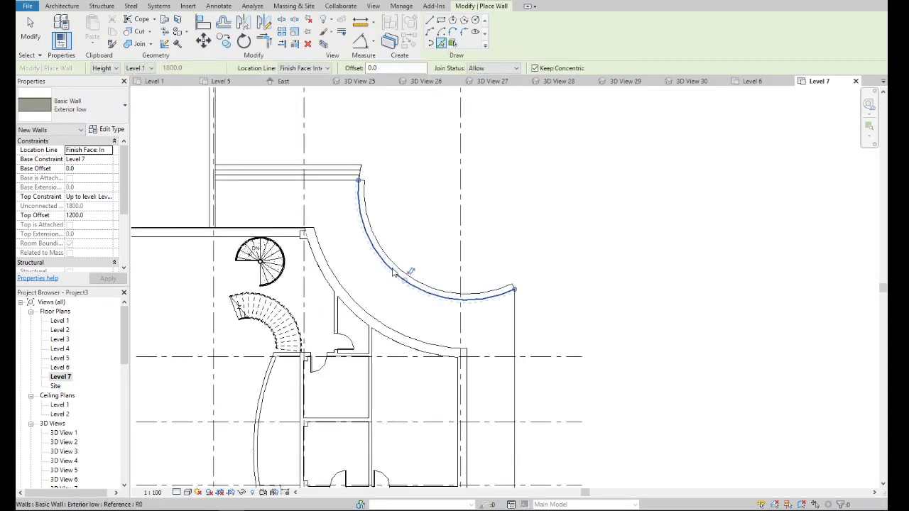
{"action": "key", "text": "Escape"}
{"action": "key", "text": "Escape"}
{"action": "left_click", "coordinate": [397, 279]}
{"action": "scroll", "coordinate": [359, 146], "scroll_direction": "up", "scroll_amount": 1}
{"action": "scroll", "coordinate": [359, 146], "scroll_direction": "up", "scroll_amount": 3}
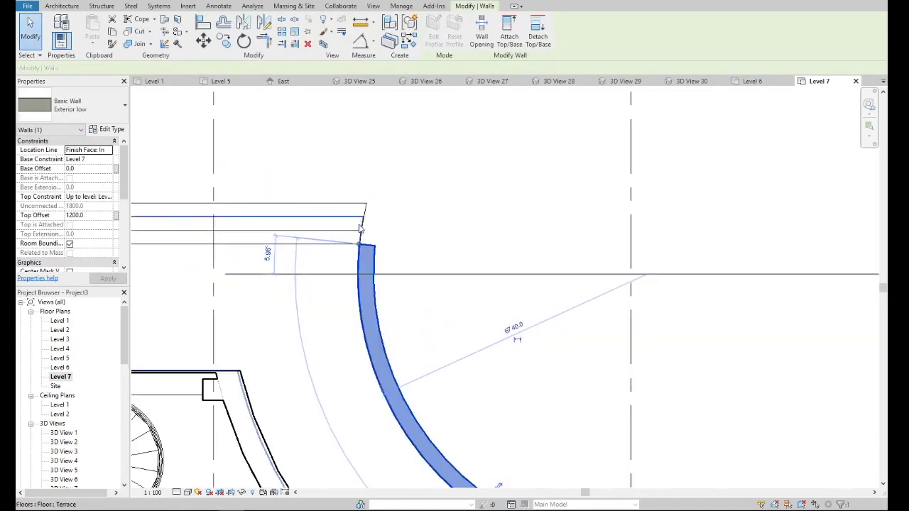
{"action": "key", "text": "r"}
{"action": "key", "text": "s"}
{"action": "key", "text": "Escape"}
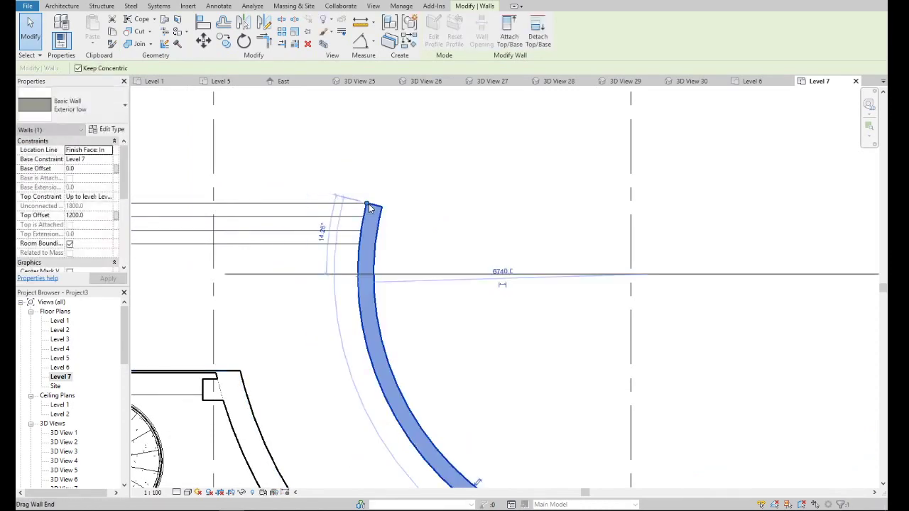
{"action": "key", "text": "Escape"}
- Select the lower curved low wall to compare its properties, then deselect it
{"action": "scroll", "coordinate": [377, 213], "scroll_direction": "down", "scroll_amount": 4}
{"action": "scroll", "coordinate": [511, 318], "scroll_direction": "up", "scroll_amount": 2}
{"action": "scroll", "coordinate": [518, 284], "scroll_direction": "down", "scroll_amount": 2}
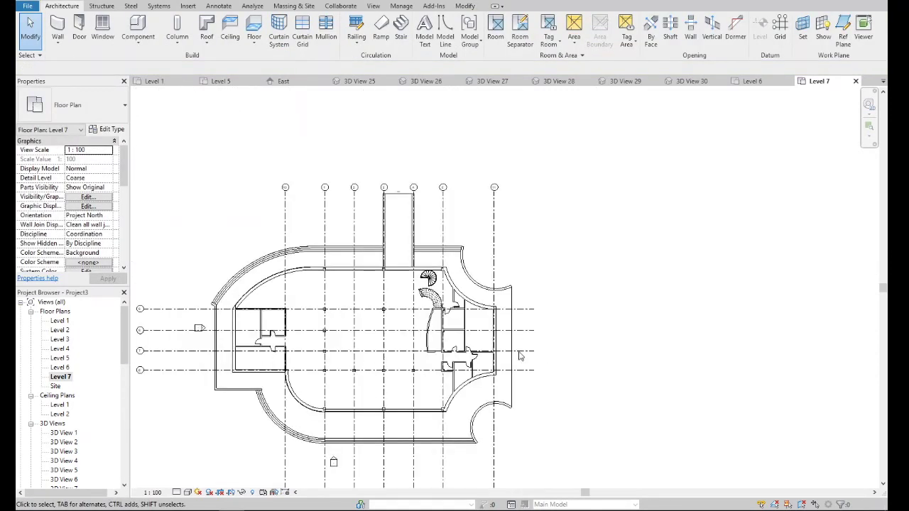
{"action": "scroll", "coordinate": [516, 399], "scroll_direction": "up", "scroll_amount": 2}
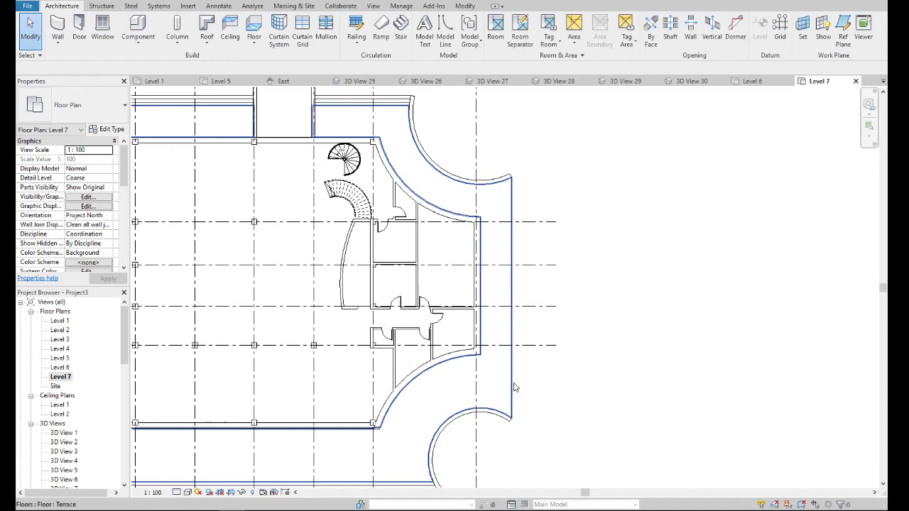
{"action": "scroll", "coordinate": [516, 387], "scroll_direction": "down", "scroll_amount": 2}
{"action": "scroll", "coordinate": [513, 412], "scroll_direction": "up", "scroll_amount": 3}
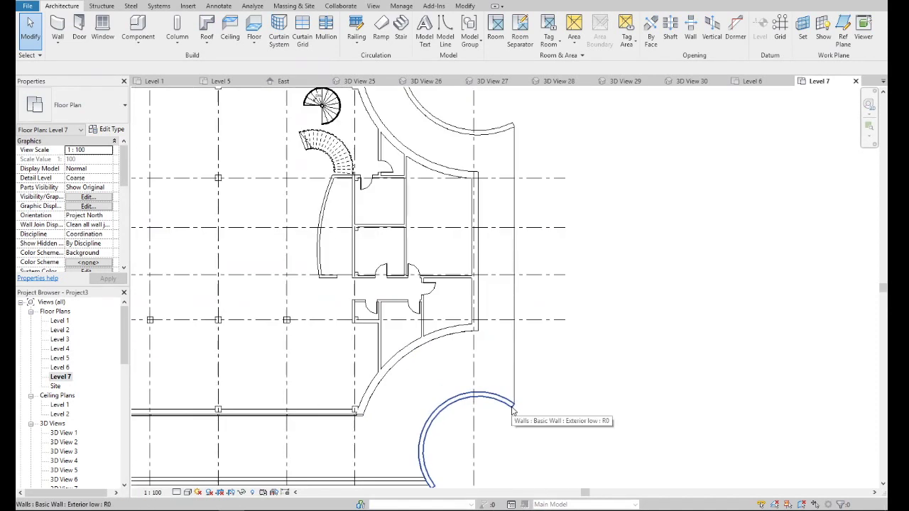
{"action": "left_click", "coordinate": [514, 410]}
{"action": "scroll", "coordinate": [513, 408], "scroll_direction": "up", "scroll_amount": 3}
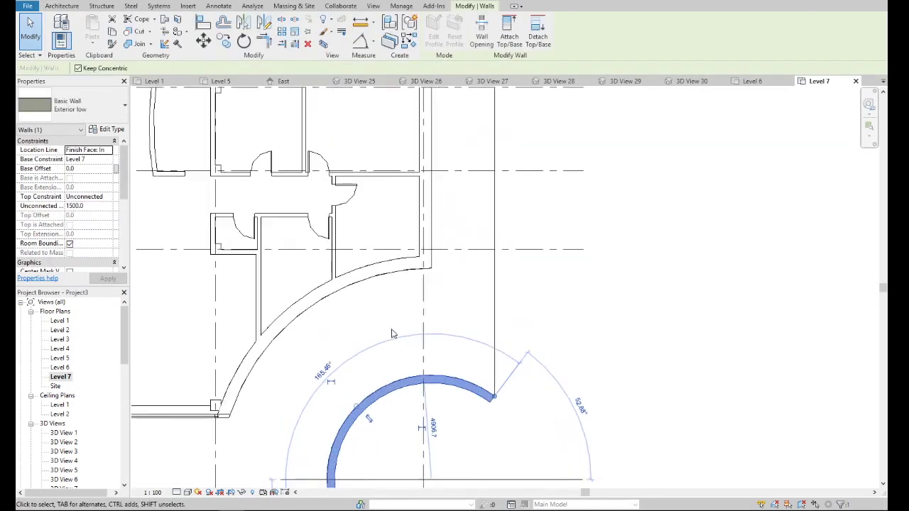
{"action": "scroll", "coordinate": [395, 325], "scroll_direction": "down", "scroll_amount": 5}
{"action": "scroll", "coordinate": [373, 337], "scroll_direction": "up", "scroll_amount": 2}
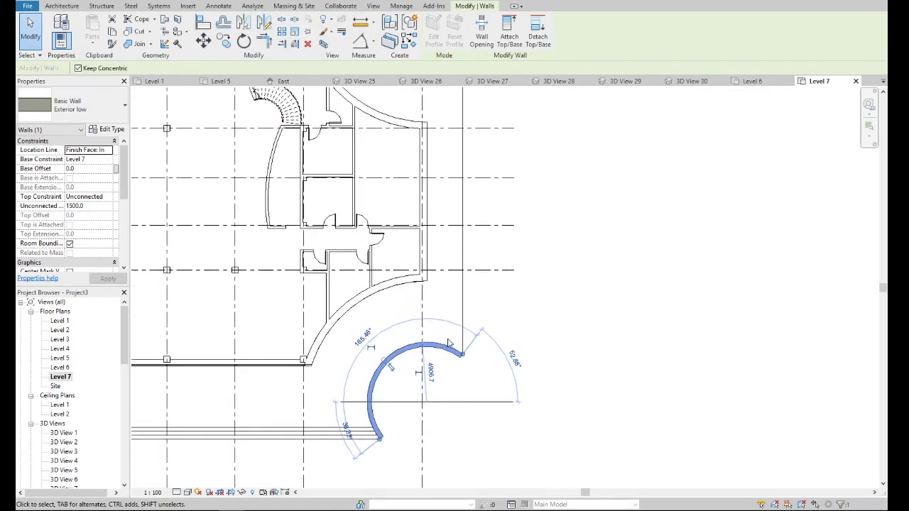
{"action": "scroll", "coordinate": [449, 344], "scroll_direction": "down", "scroll_amount": 2}
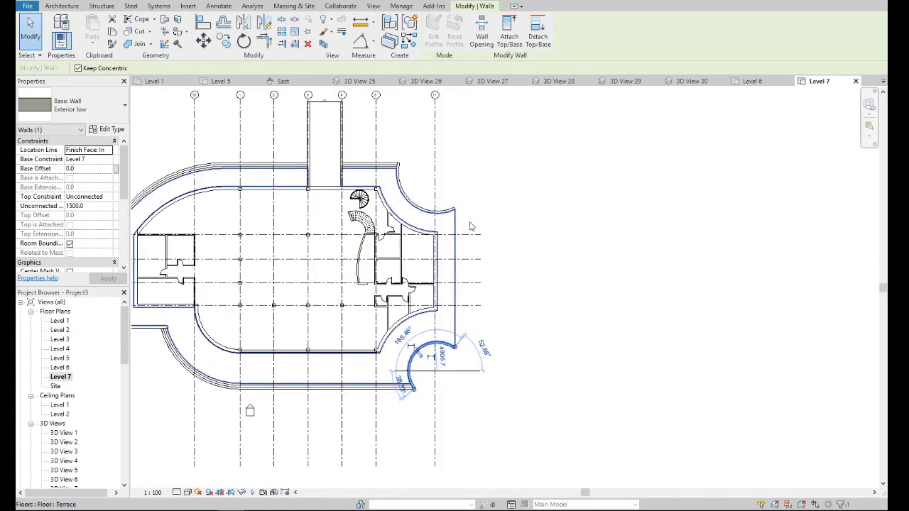
{"action": "scroll", "coordinate": [470, 227], "scroll_direction": "down", "scroll_amount": 1}
{"action": "scroll", "coordinate": [442, 255], "scroll_direction": "up", "scroll_amount": 2}
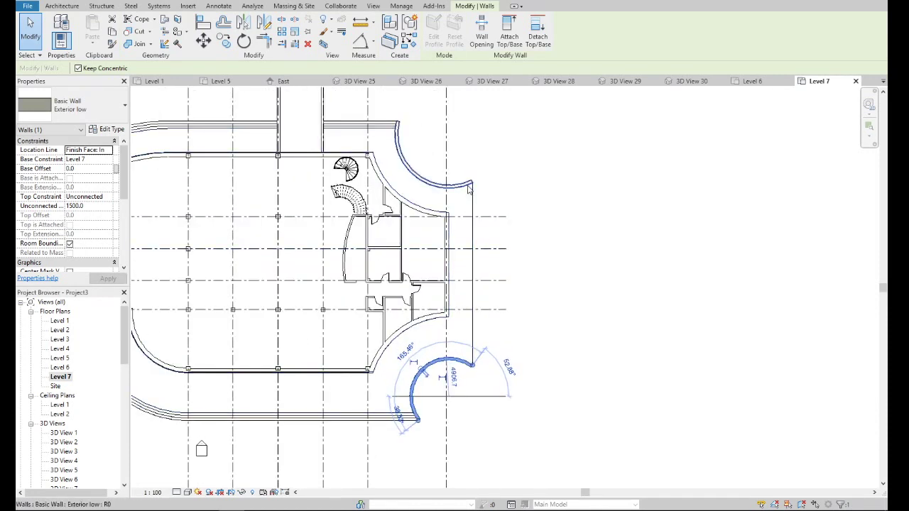
{"action": "key", "text": "Escape"}
- Open the default 3D view and inspect the curved wall and terrain around the ramp
{"action": "scroll", "coordinate": [65, 460], "scroll_direction": "down", "scroll_amount": 3}
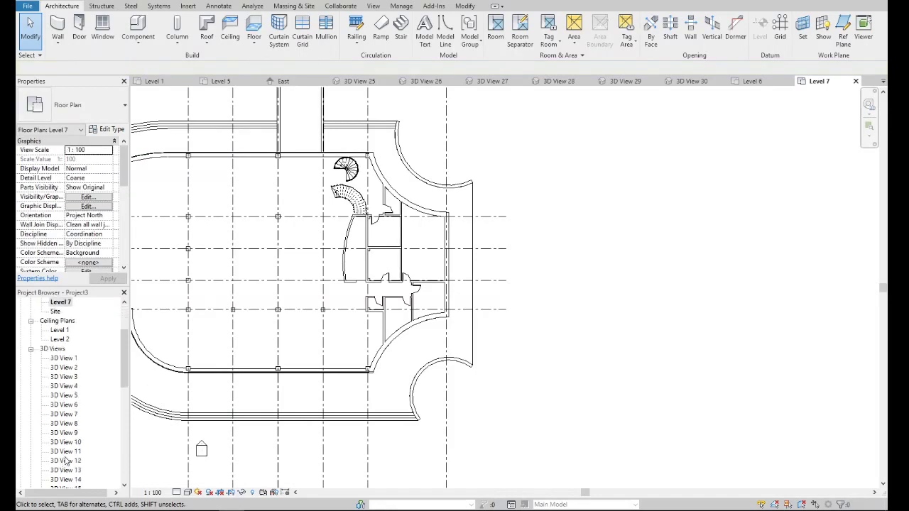
{"action": "scroll", "coordinate": [65, 460], "scroll_direction": "down", "scroll_amount": 3}
{"action": "scroll", "coordinate": [64, 454], "scroll_direction": "down", "scroll_amount": 3}
{"action": "scroll", "coordinate": [62, 447], "scroll_direction": "down", "scroll_amount": 2}
{"action": "left_click", "coordinate": [58, 415]}
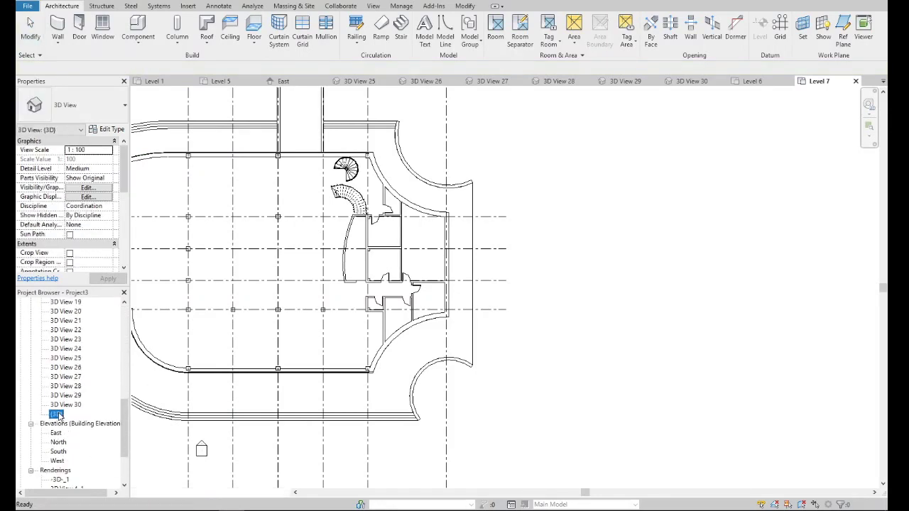
{"action": "scroll", "coordinate": [454, 345], "scroll_direction": "up", "scroll_amount": 4}
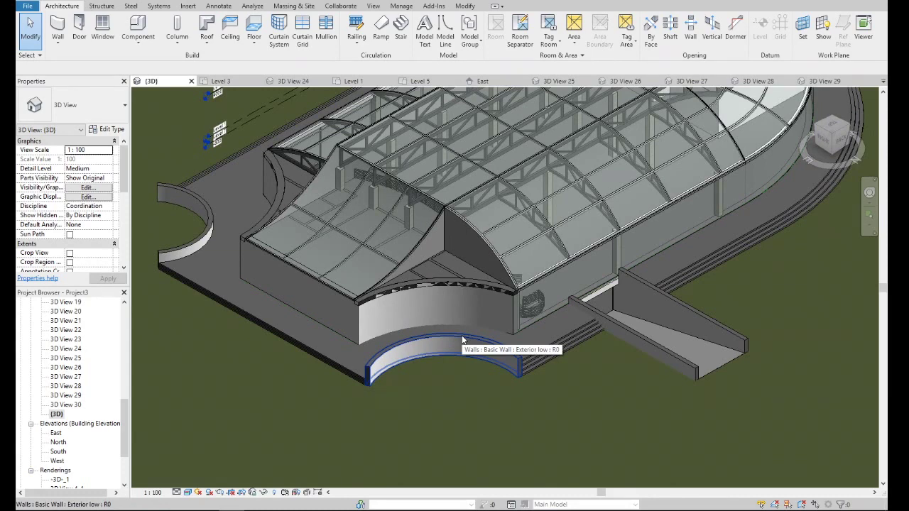
{"action": "scroll", "coordinate": [464, 335], "scroll_direction": "down", "scroll_amount": 2}
{"action": "scroll", "coordinate": [434, 336], "scroll_direction": "down", "scroll_amount": 3}
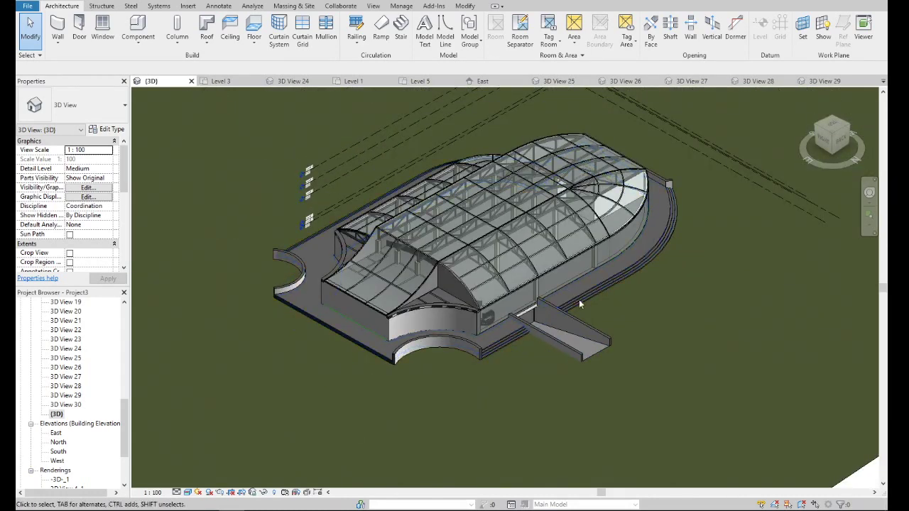
{"action": "scroll", "coordinate": [579, 299], "scroll_direction": "up", "scroll_amount": 3}
{"action": "left_click", "coordinate": [602, 358]}
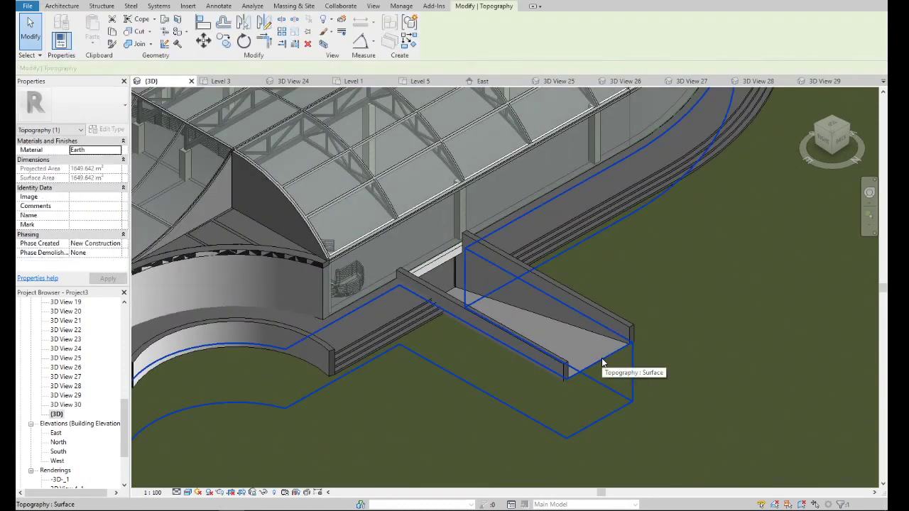
{"action": "key", "text": "Escape"}
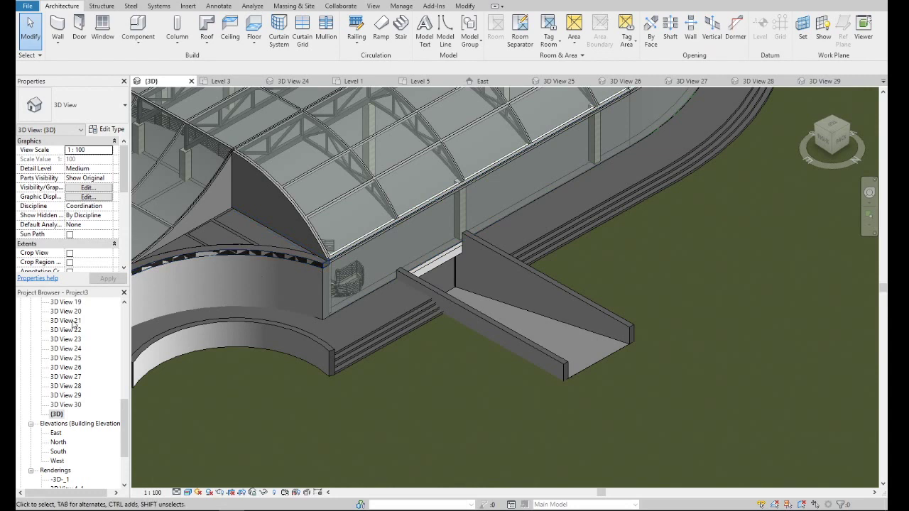
- Open the Level 7 floor plan from the Project Browser
{"action": "left_click_drag", "start_coordinate": [124, 409], "coordinate": [122, 315]}
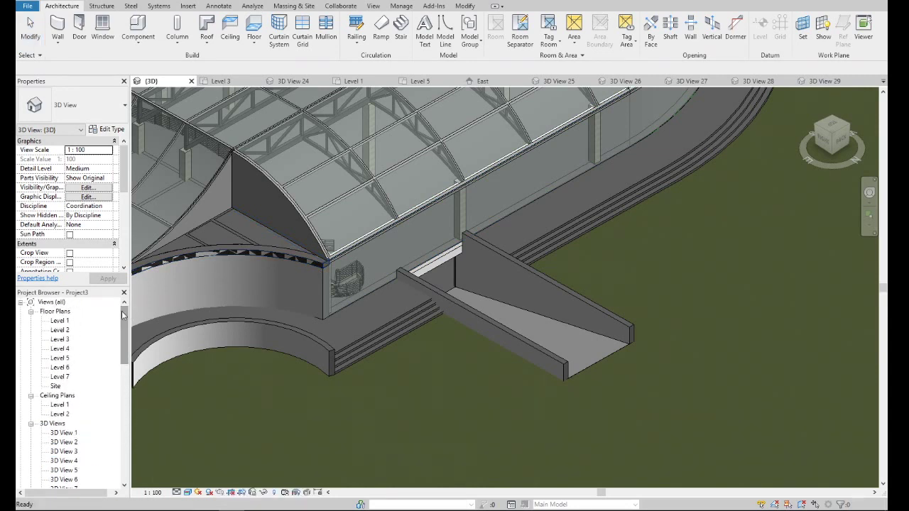
{"action": "left_click", "coordinate": [63, 367]}
{"action": "double_click", "coordinate": [62, 377]}
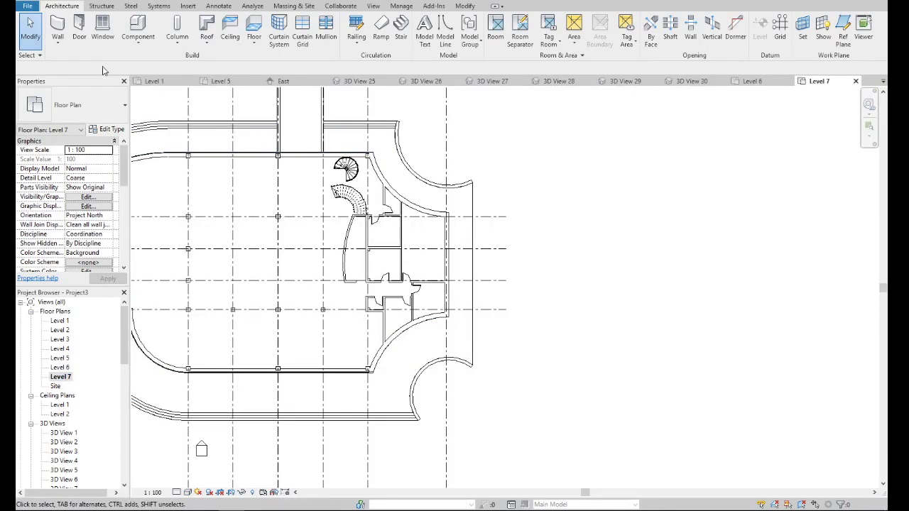
- Start an architectural floor and duplicate its type as 'Pavement'
{"action": "left_click", "coordinate": [253, 40]}
{"action": "left_click", "coordinate": [280, 62]}
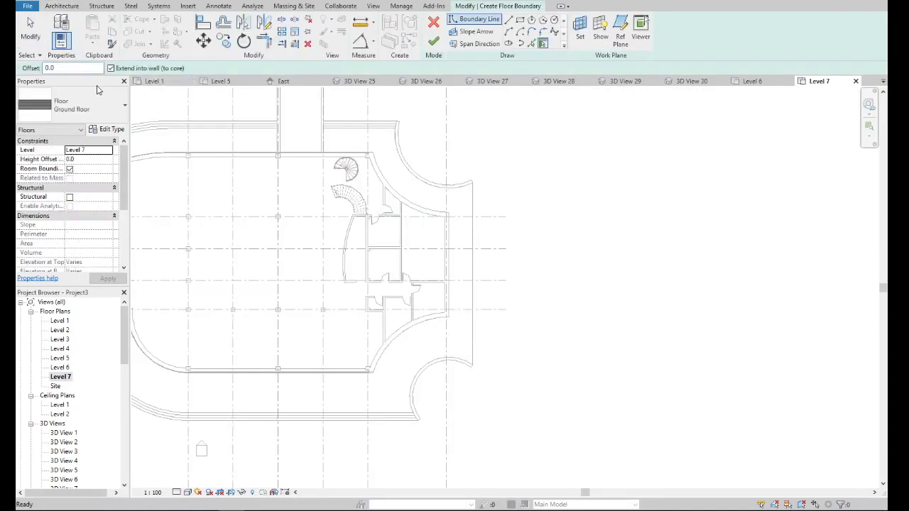
{"action": "left_click", "coordinate": [108, 129]}
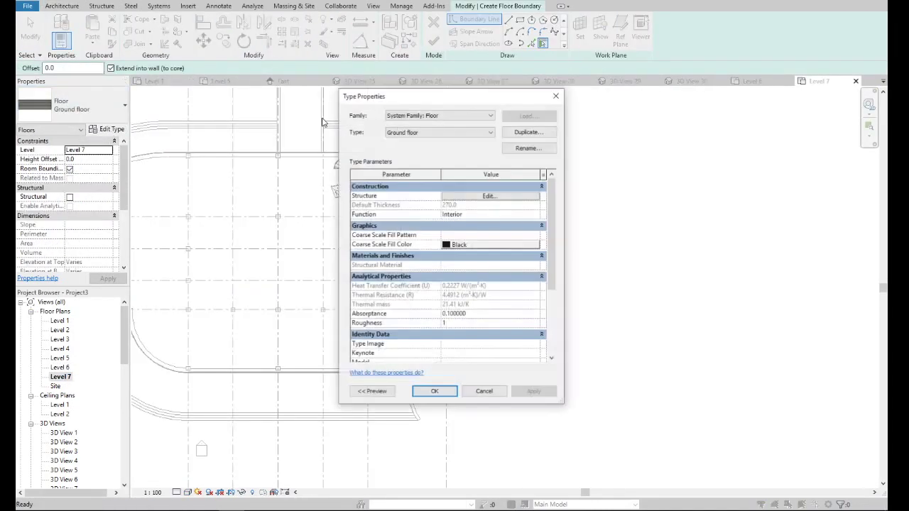
{"action": "left_click", "coordinate": [529, 132]}
{"action": "type", "text": "Pavement"}
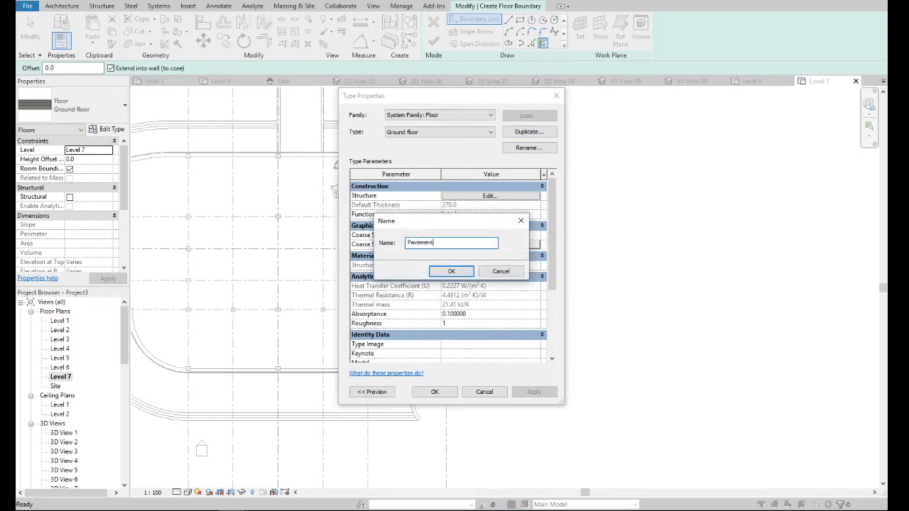
{"action": "key", "text": "Return"}
- Delete the EIFS and other extra layers from the Pavement floor structure
{"action": "left_click", "coordinate": [508, 198]}
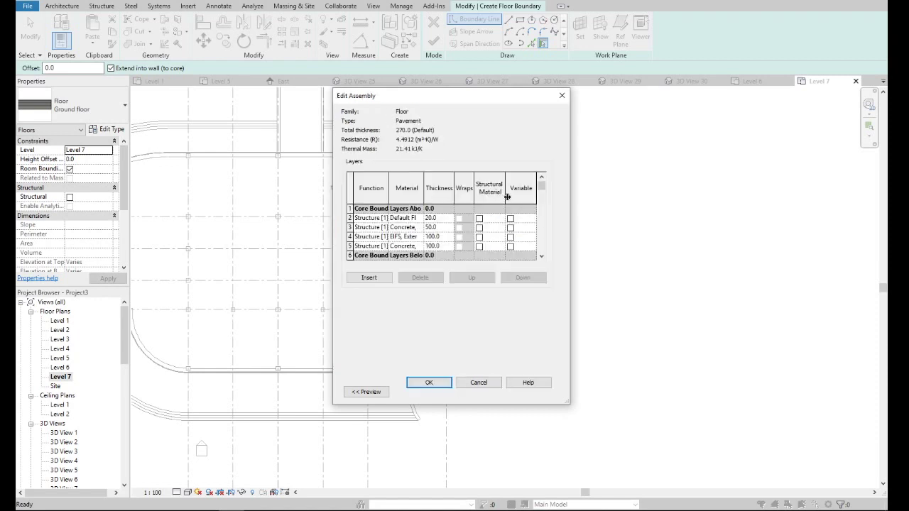
{"action": "left_click", "coordinate": [349, 236]}
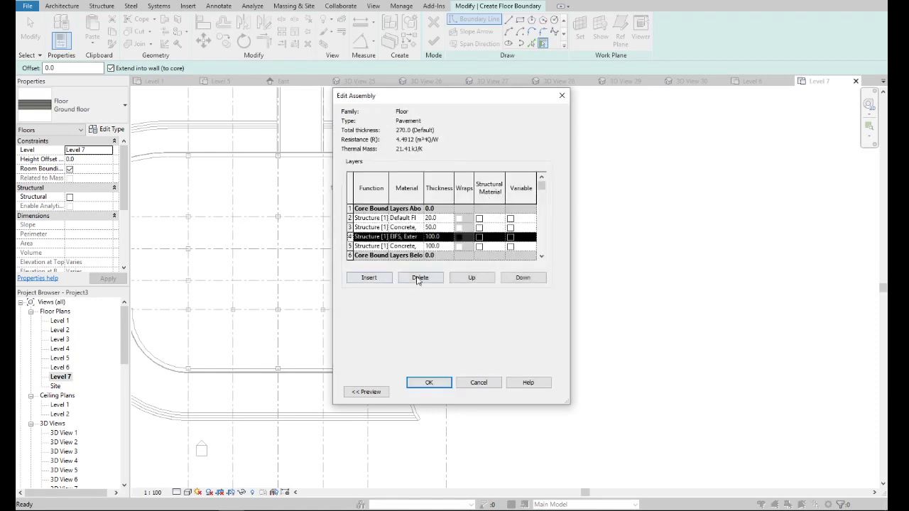
{"action": "left_click", "coordinate": [419, 277]}
{"action": "left_click", "coordinate": [349, 218]}
{"action": "left_click", "coordinate": [417, 279]}
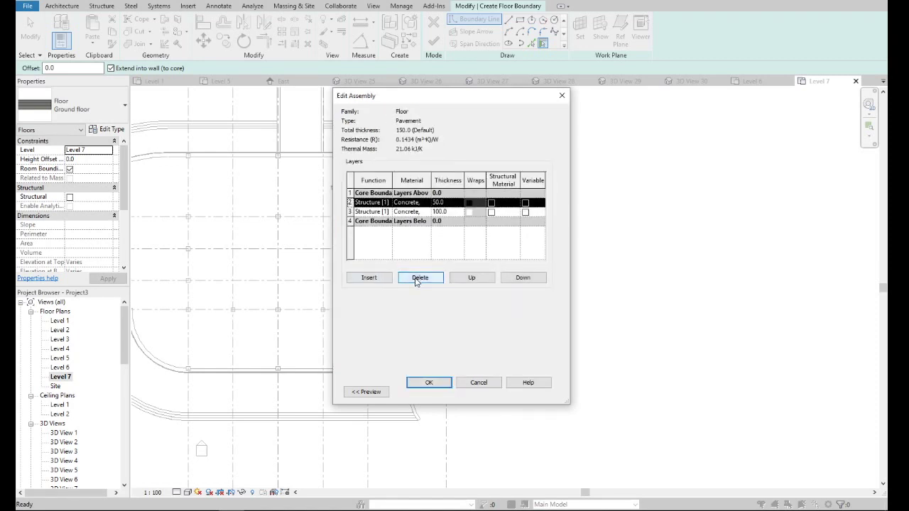
{"action": "left_click", "coordinate": [417, 279]}
- Make the remaining layer 50.0 thick Concrete and confirm the Pavement type
{"action": "left_click", "coordinate": [452, 203]}
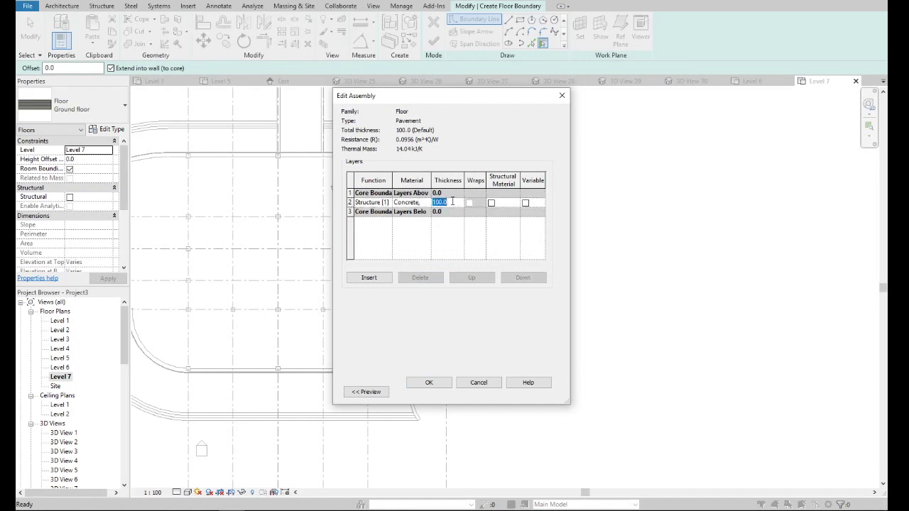
{"action": "left_click", "coordinate": [428, 205]}
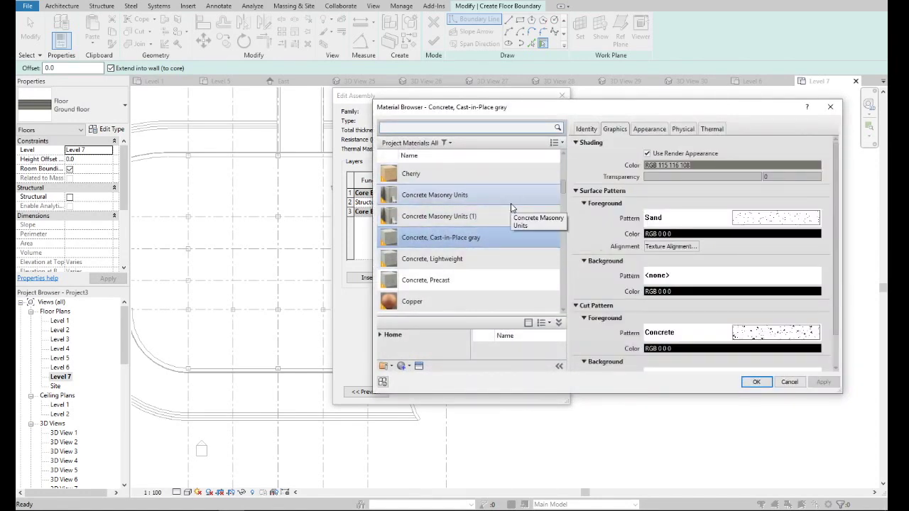
{"action": "left_click", "coordinate": [511, 206]}
{"action": "left_click", "coordinate": [758, 383]}
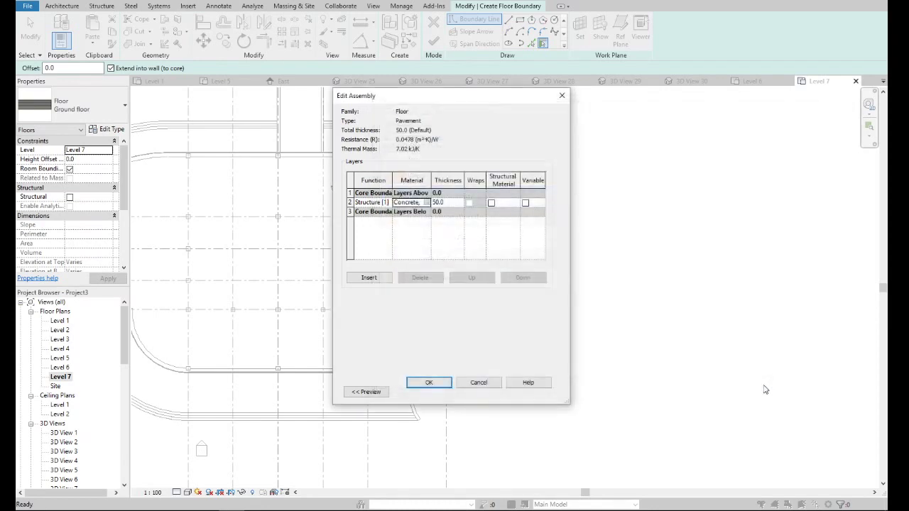
{"action": "left_click", "coordinate": [428, 203]}
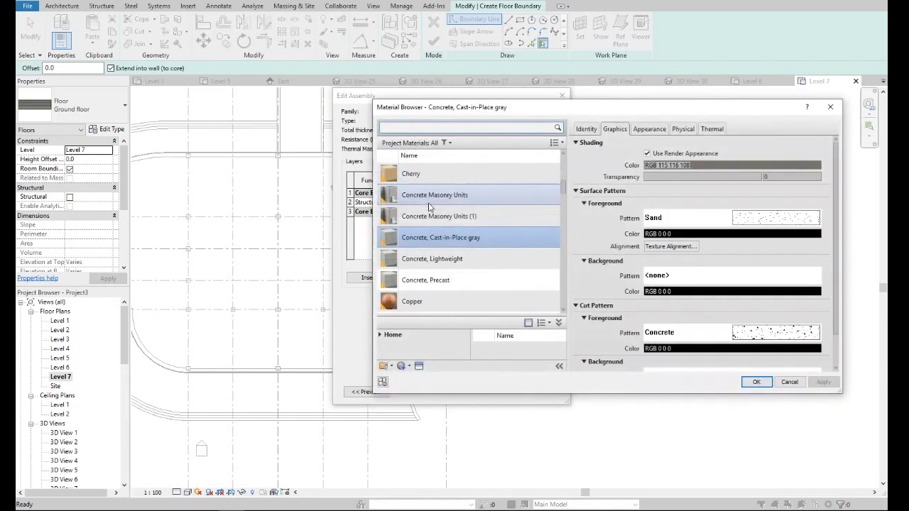
{"action": "double_click", "coordinate": [476, 217]}
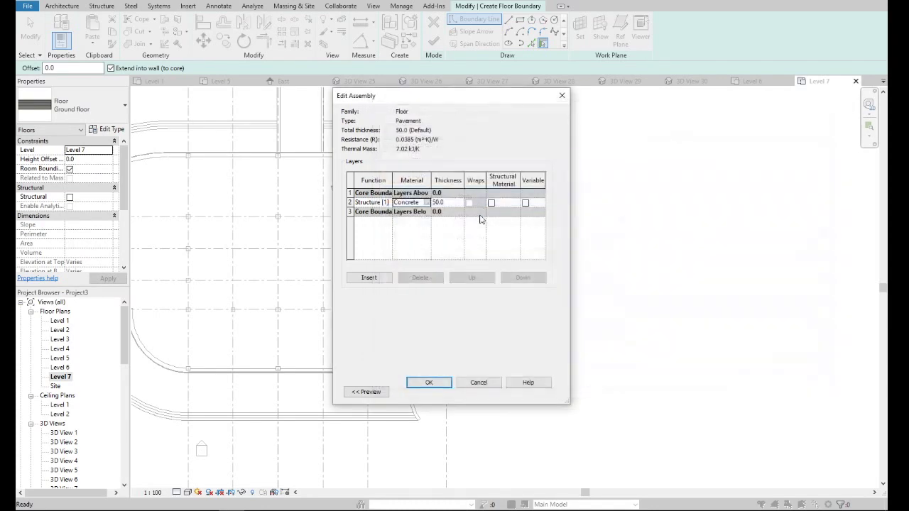
{"action": "left_click", "coordinate": [431, 384]}
{"action": "left_click", "coordinate": [434, 391]}
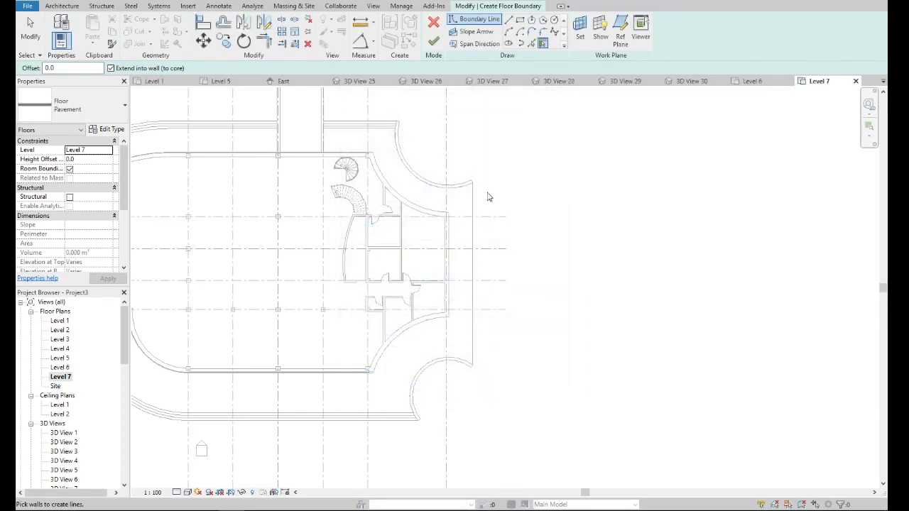
- Pick the lower-left curved terrace wall edge as the first pavement boundary line
{"action": "scroll", "coordinate": [513, 132], "scroll_direction": "down", "scroll_amount": 2}
{"action": "scroll", "coordinate": [458, 136], "scroll_direction": "up", "scroll_amount": 3}
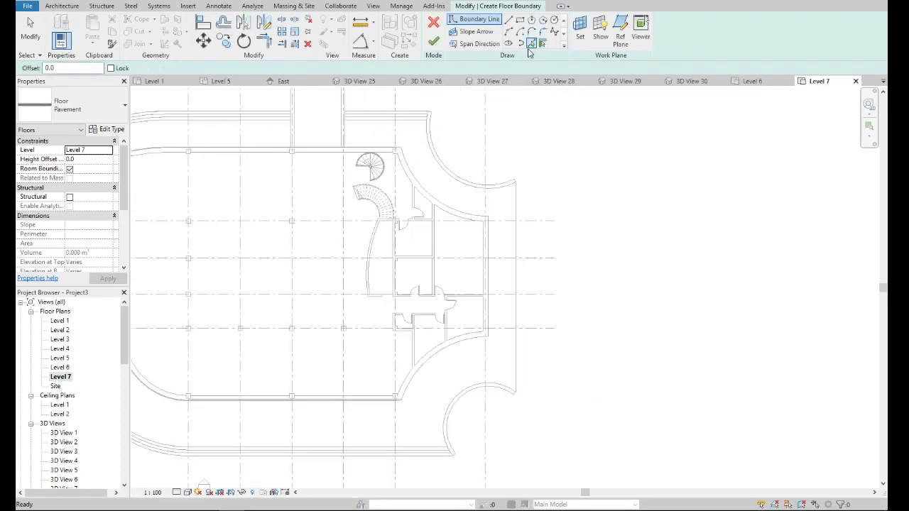
{"action": "scroll", "coordinate": [516, 211], "scroll_direction": "down", "scroll_amount": 2}
{"action": "scroll", "coordinate": [406, 125], "scroll_direction": "up", "scroll_amount": 2}
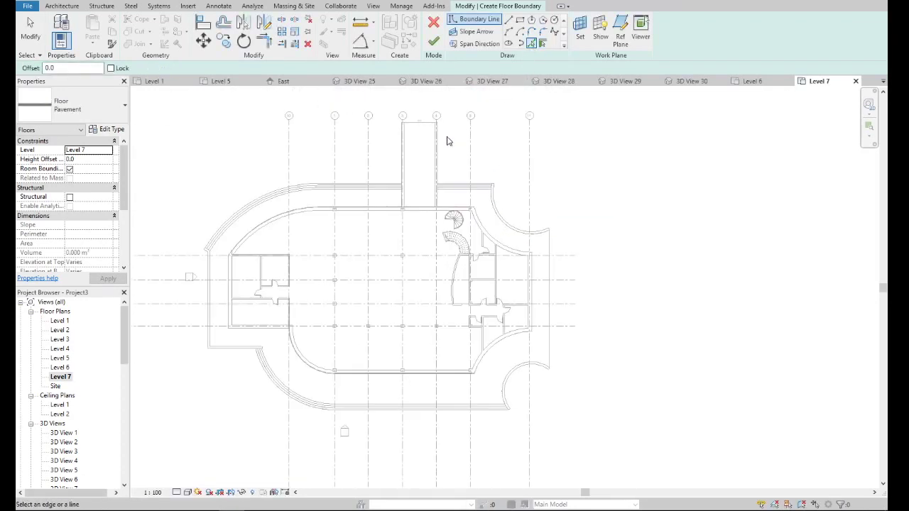
{"action": "scroll", "coordinate": [466, 194], "scroll_direction": "up", "scroll_amount": 4}
{"action": "scroll", "coordinate": [467, 277], "scroll_direction": "down", "scroll_amount": 3}
{"action": "scroll", "coordinate": [461, 298], "scroll_direction": "down", "scroll_amount": 2}
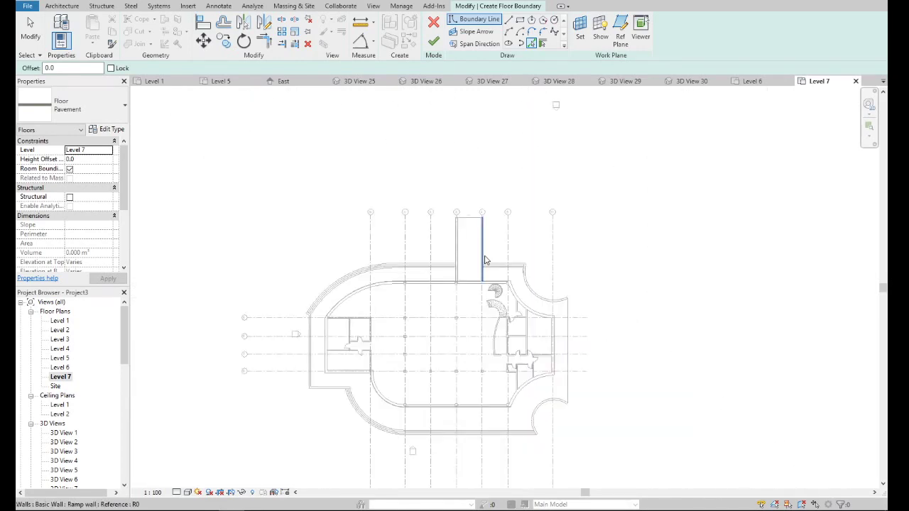
{"action": "scroll", "coordinate": [385, 344], "scroll_direction": "up", "scroll_amount": 2}
{"action": "scroll", "coordinate": [385, 343], "scroll_direction": "down", "scroll_amount": 1}
{"action": "scroll", "coordinate": [394, 348], "scroll_direction": "up", "scroll_amount": 3}
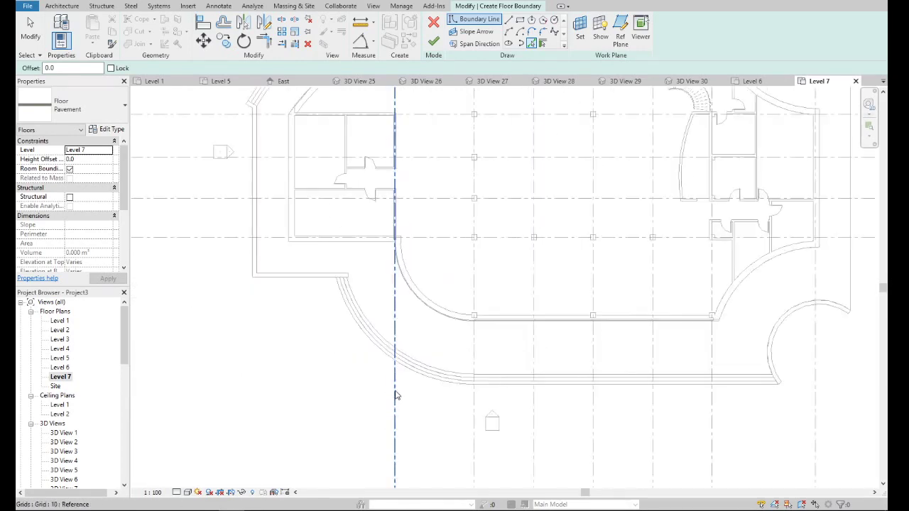
{"action": "scroll", "coordinate": [426, 371], "scroll_direction": "up", "scroll_amount": 2}
{"action": "left_click", "coordinate": [428, 368]}
- Pick the long bottom wall line as the next pavement boundary segment
{"action": "left_click", "coordinate": [682, 384]}
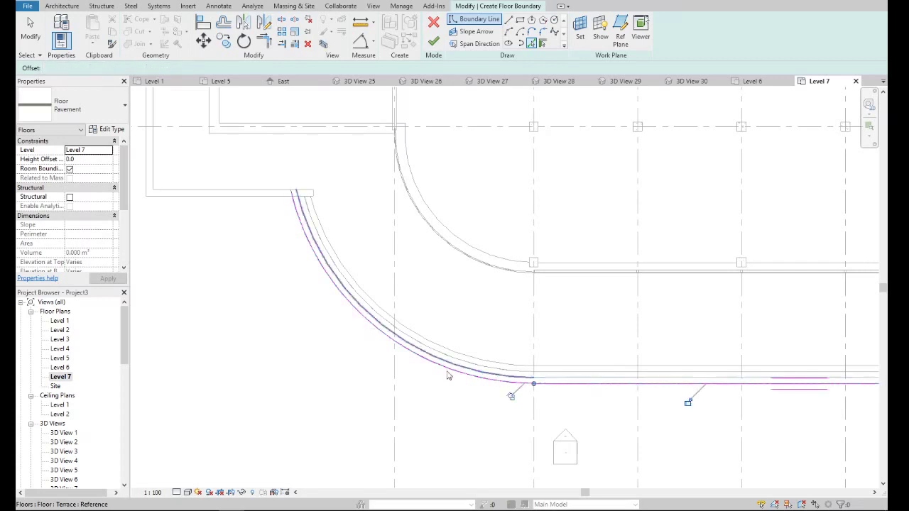
{"action": "scroll", "coordinate": [462, 375], "scroll_direction": "down", "scroll_amount": 4}
{"action": "scroll", "coordinate": [386, 369], "scroll_direction": "up", "scroll_amount": 2}
{"action": "scroll", "coordinate": [385, 370], "scroll_direction": "up", "scroll_amount": 1}
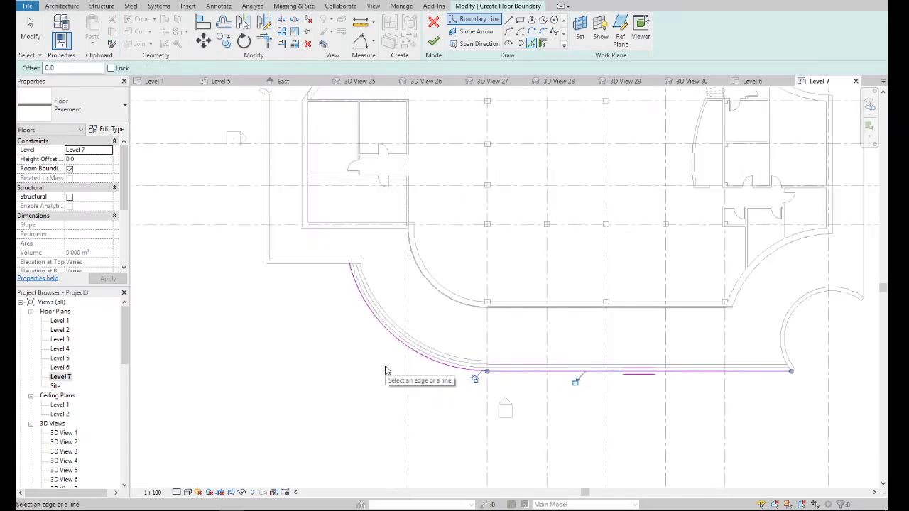
{"action": "scroll", "coordinate": [402, 365], "scroll_direction": "down", "scroll_amount": 4}
{"action": "scroll", "coordinate": [402, 364], "scroll_direction": "up", "scroll_amount": 3}
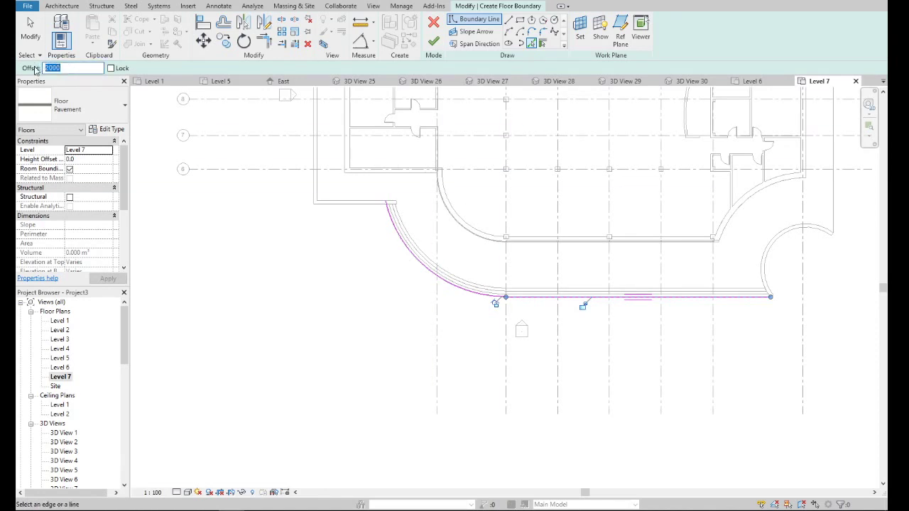
- Add 3000-offset boundaries along the front curved wall, front straight edge and left wall
{"action": "left_click", "coordinate": [401, 249]}
{"action": "left_click", "coordinate": [544, 304]}
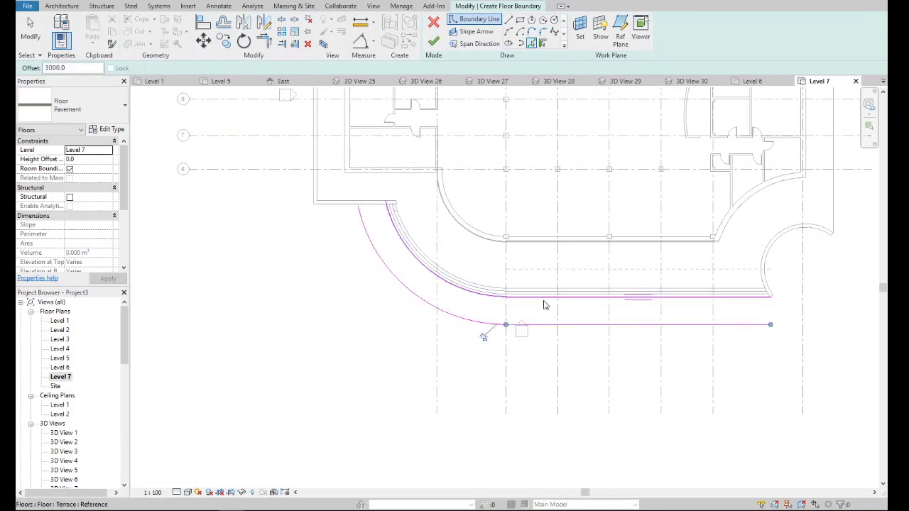
{"action": "scroll", "coordinate": [350, 294], "scroll_direction": "down", "scroll_amount": 3}
{"action": "scroll", "coordinate": [387, 301], "scroll_direction": "up", "scroll_amount": 3}
{"action": "scroll", "coordinate": [390, 299], "scroll_direction": "down", "scroll_amount": 3}
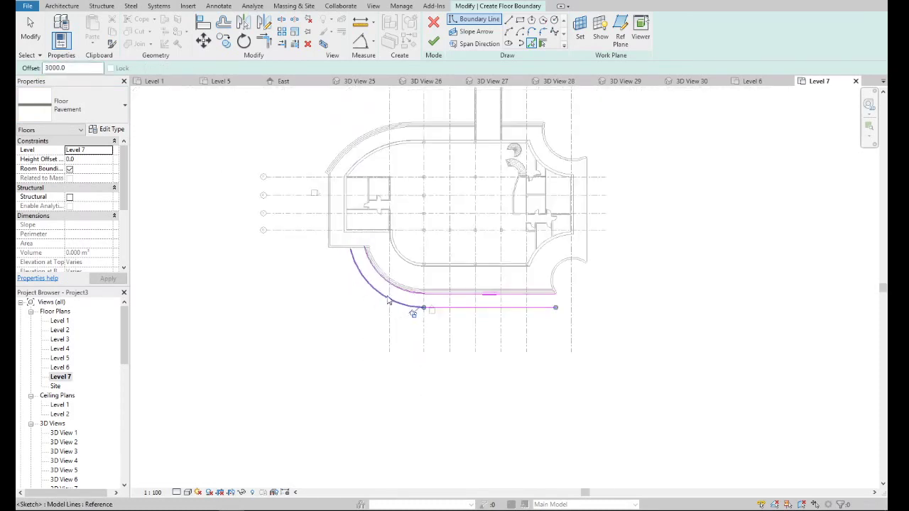
{"action": "scroll", "coordinate": [298, 212], "scroll_direction": "up", "scroll_amount": 2}
{"action": "scroll", "coordinate": [298, 211], "scroll_direction": "up", "scroll_amount": 2}
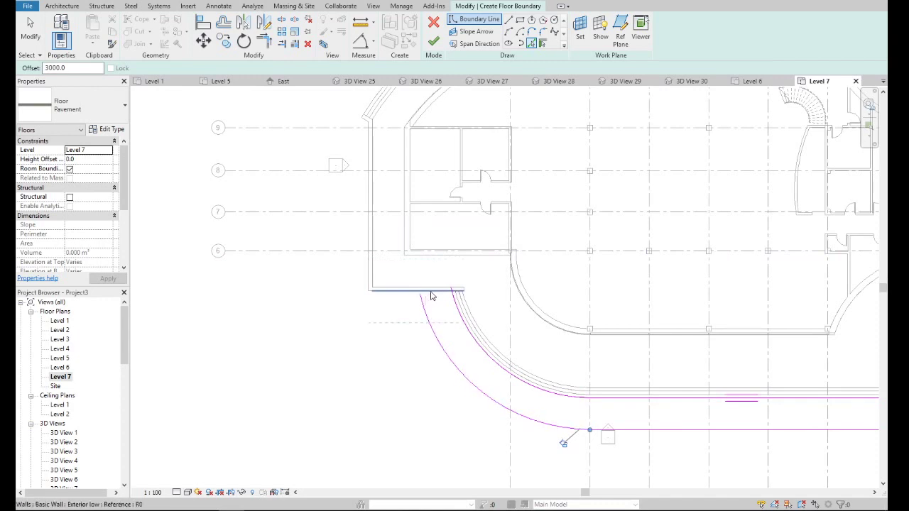
{"action": "left_click", "coordinate": [369, 268]}
{"action": "scroll", "coordinate": [376, 234], "scroll_direction": "down", "scroll_amount": 3}
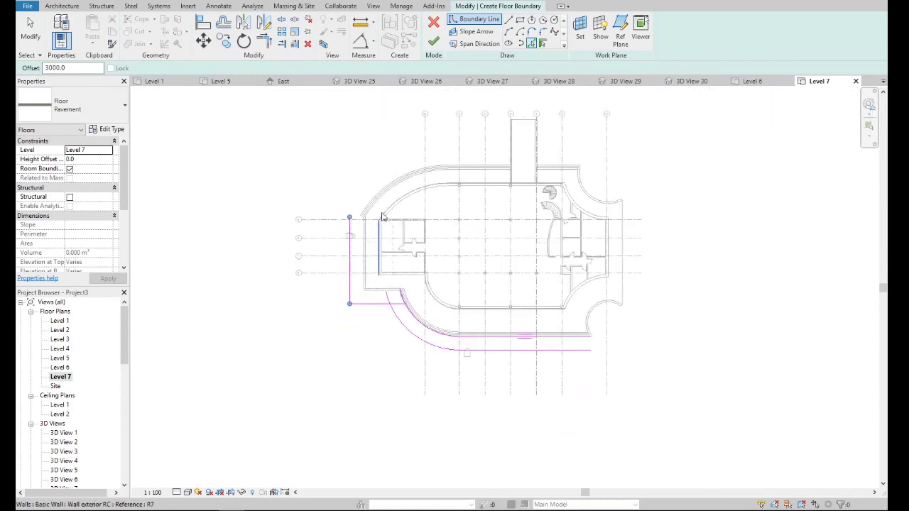
{"action": "scroll", "coordinate": [371, 212], "scroll_direction": "up", "scroll_amount": 3}
- Add offset boundaries outside the upper curved wall and along the upper terrace edge
{"action": "left_click", "coordinate": [366, 244]}
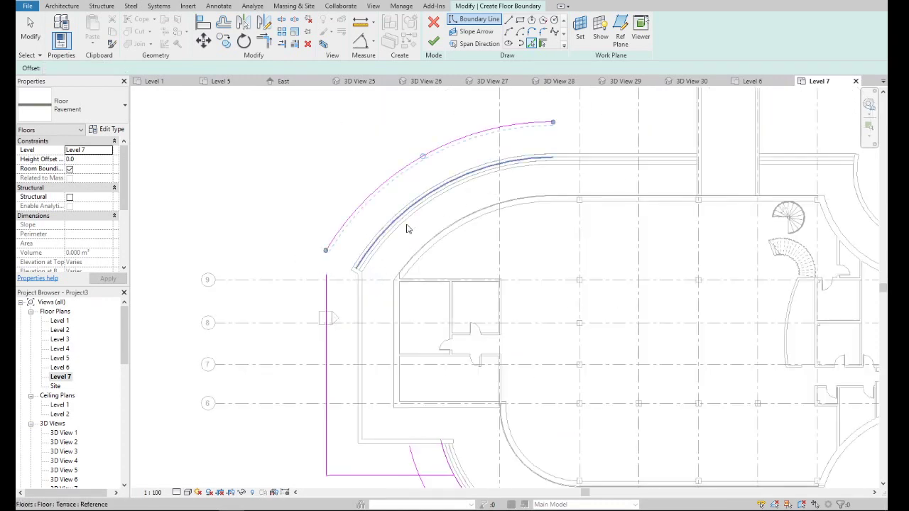
{"action": "left_click", "coordinate": [633, 157]}
{"action": "scroll", "coordinate": [473, 154], "scroll_direction": "down", "scroll_amount": 2}
{"action": "scroll", "coordinate": [426, 163], "scroll_direction": "up", "scroll_amount": 3}
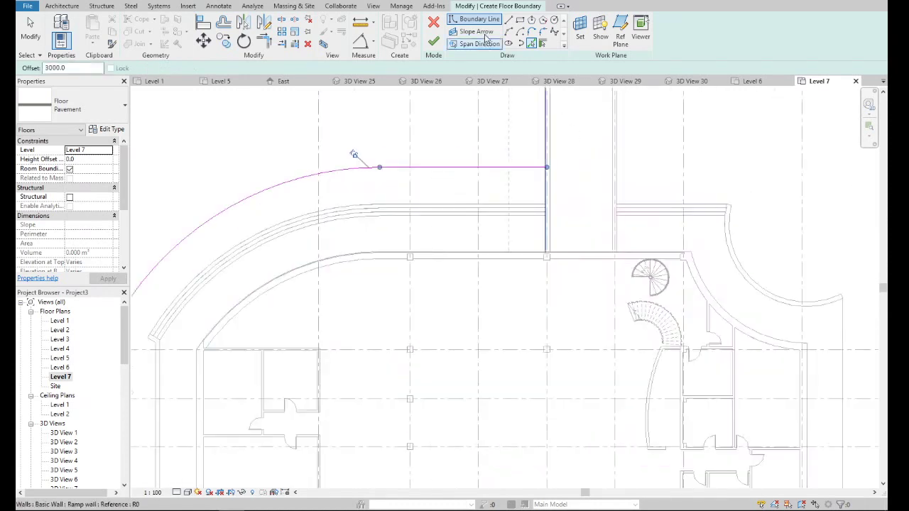
{"action": "scroll", "coordinate": [548, 167], "scroll_direction": "up", "scroll_amount": 1}
{"action": "scroll", "coordinate": [540, 192], "scroll_direction": "up", "scroll_amount": 3}
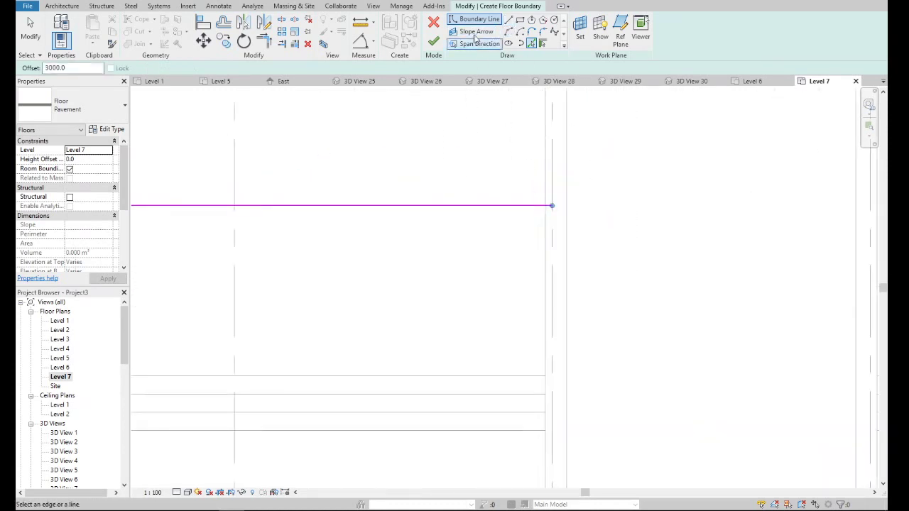
- Add one more picked-wall boundary arc along the curved wall
{"action": "left_click", "coordinate": [508, 20]}
{"action": "scroll", "coordinate": [543, 206], "scroll_direction": "down", "scroll_amount": 1}
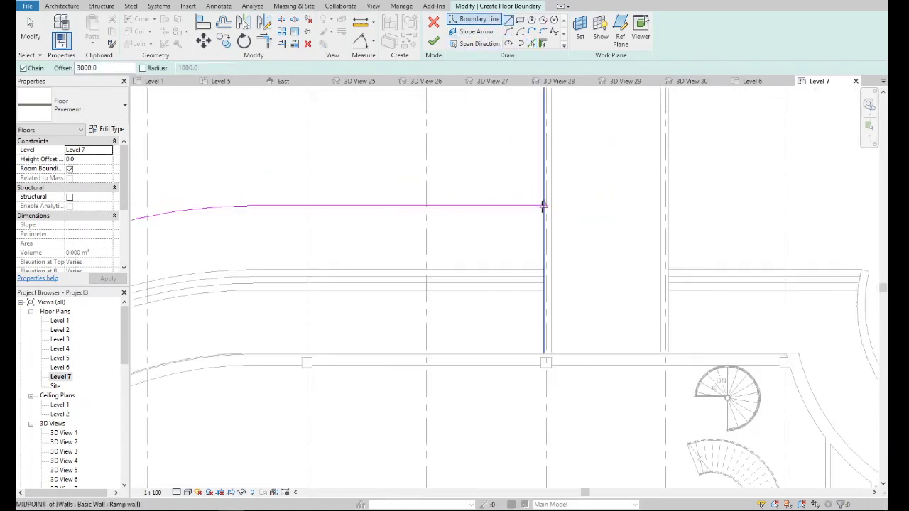
{"action": "scroll", "coordinate": [572, 298], "scroll_direction": "down", "scroll_amount": 2}
{"action": "scroll", "coordinate": [572, 274], "scroll_direction": "down", "scroll_amount": 2}
{"action": "scroll", "coordinate": [446, 252], "scroll_direction": "down", "scroll_amount": 2}
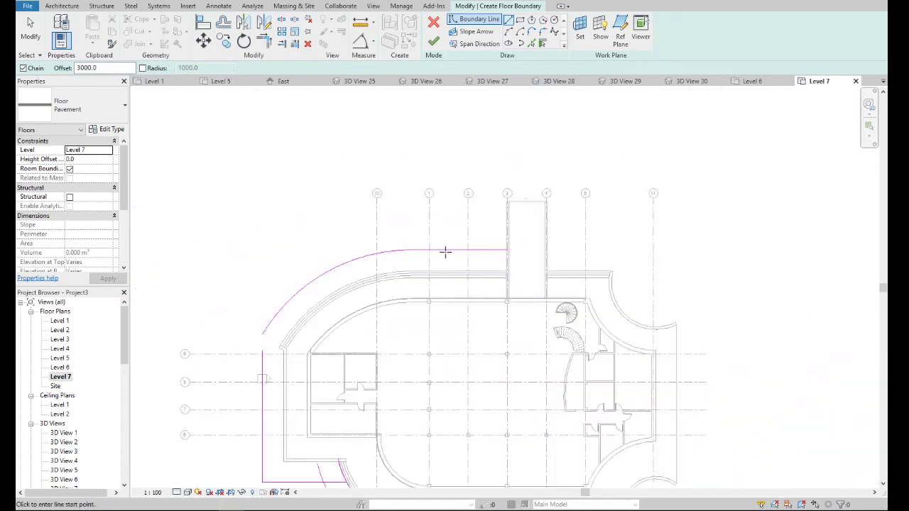
{"action": "left_click", "coordinate": [530, 44]}
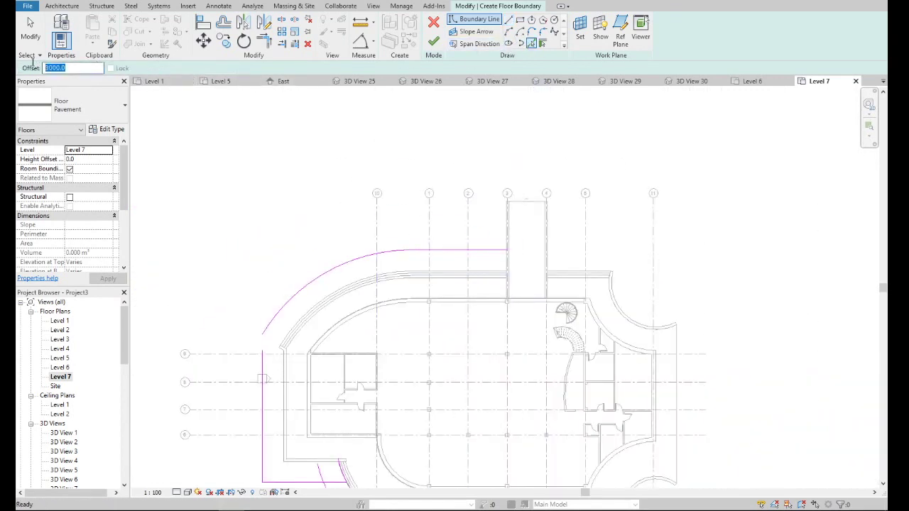
{"action": "type", "text": "0"}
{"action": "left_click", "coordinate": [339, 278]}
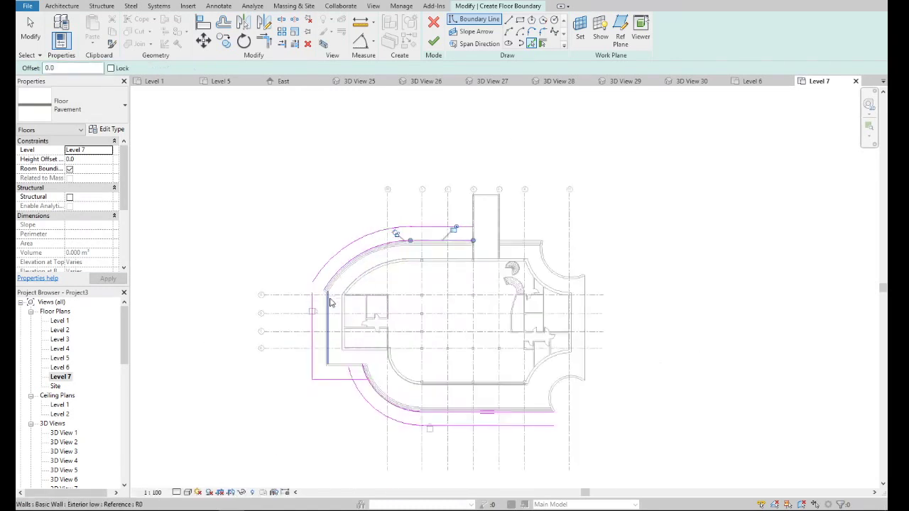
{"action": "scroll", "coordinate": [319, 294], "scroll_direction": "up", "scroll_amount": 3}
{"action": "scroll", "coordinate": [318, 274], "scroll_direction": "up", "scroll_amount": 2}
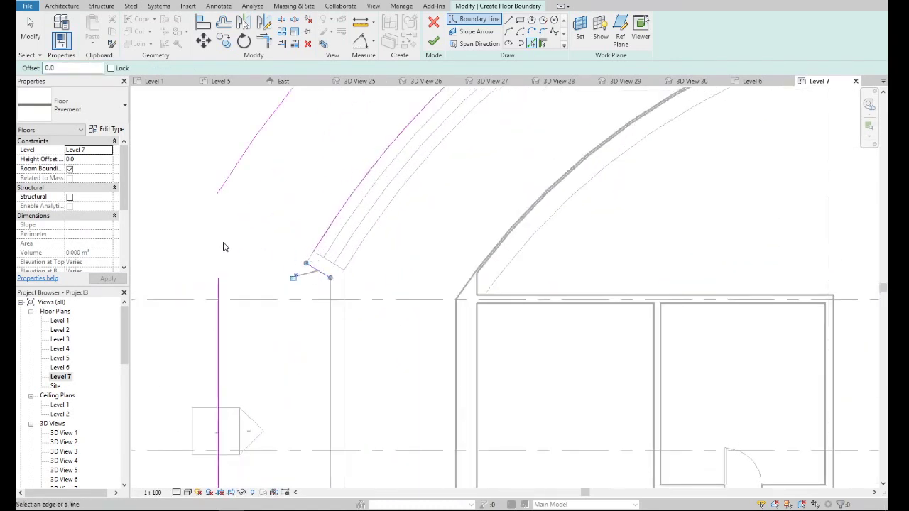
{"action": "scroll", "coordinate": [222, 247], "scroll_direction": "down", "scroll_amount": 3}
- Trim the vertical boundary line and the arc into a corner, then zoom to fit
{"action": "left_click", "coordinate": [267, 43]}
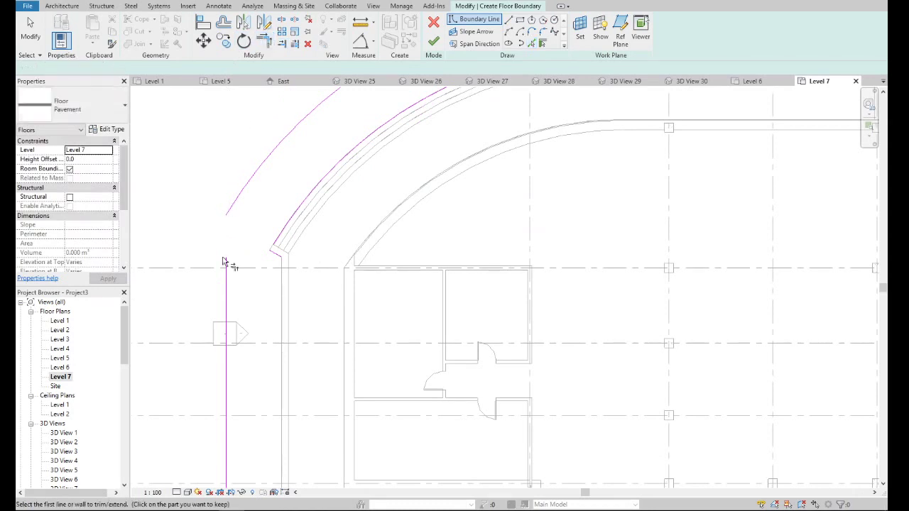
{"action": "left_click", "coordinate": [227, 258]}
{"action": "left_click", "coordinate": [236, 205]}
{"action": "scroll", "coordinate": [277, 254], "scroll_direction": "down", "scroll_amount": 1}
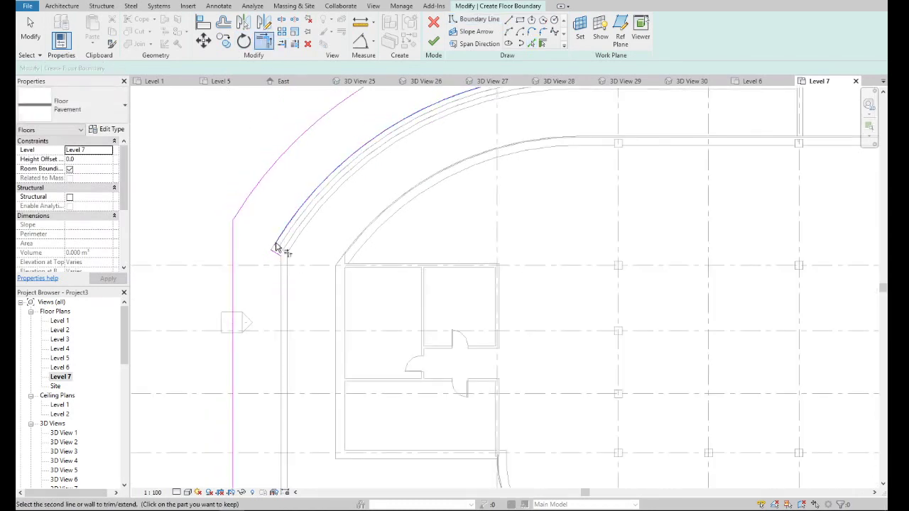
{"action": "key", "text": "z"}
{"action": "key", "text": "f"}
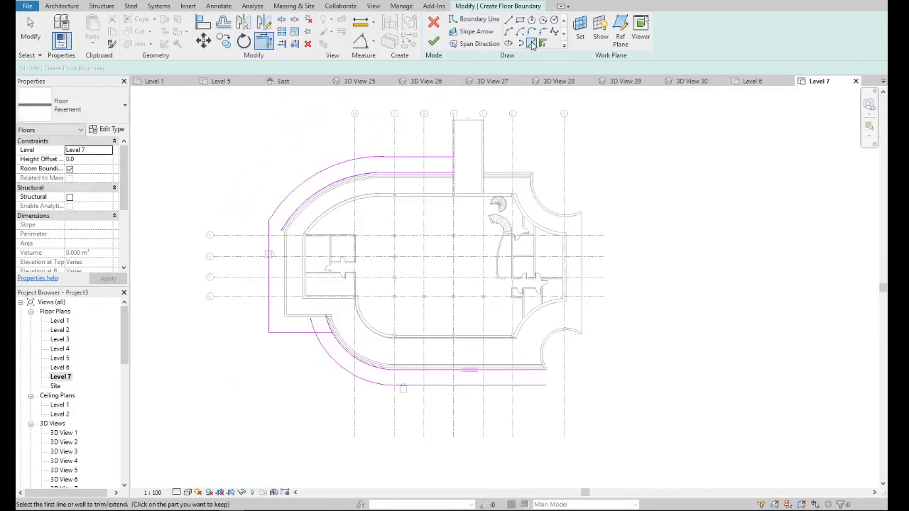
{"action": "left_click", "coordinate": [532, 45]}
{"action": "scroll", "coordinate": [301, 260], "scroll_direction": "up", "scroll_amount": 2}
{"action": "scroll", "coordinate": [291, 262], "scroll_direction": "up", "scroll_amount": 2}
{"action": "scroll", "coordinate": [301, 311], "scroll_direction": "up", "scroll_amount": 2}
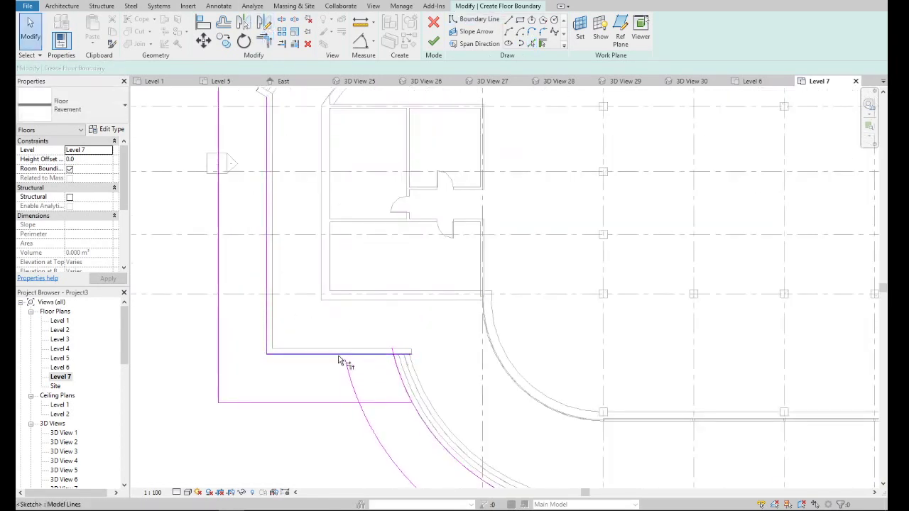
- Trim the bottom boundary line and the arc into a clean corner
{"action": "key", "text": "t"}
{"action": "key", "text": "r"}
{"action": "left_click", "coordinate": [340, 353]}
{"action": "left_click", "coordinate": [330, 403]}
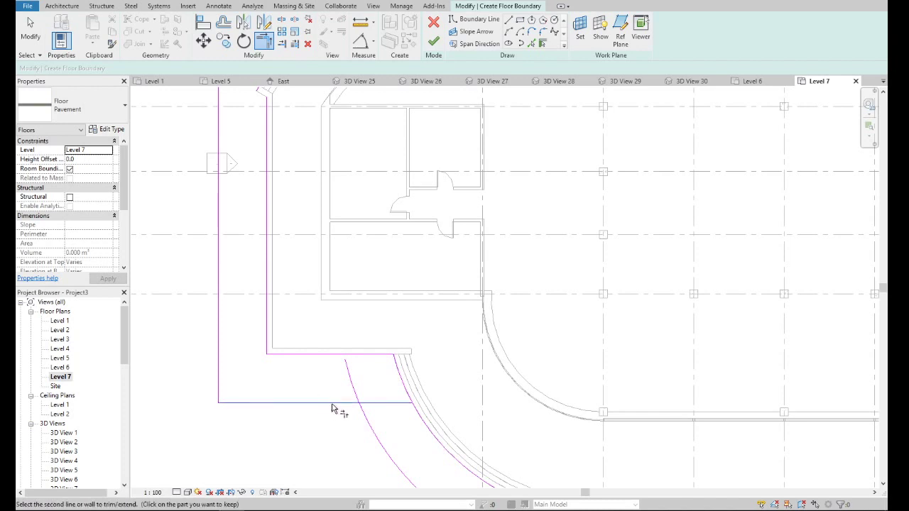
{"action": "left_click", "coordinate": [370, 419]}
{"action": "scroll", "coordinate": [293, 351], "scroll_direction": "down", "scroll_amount": 5}
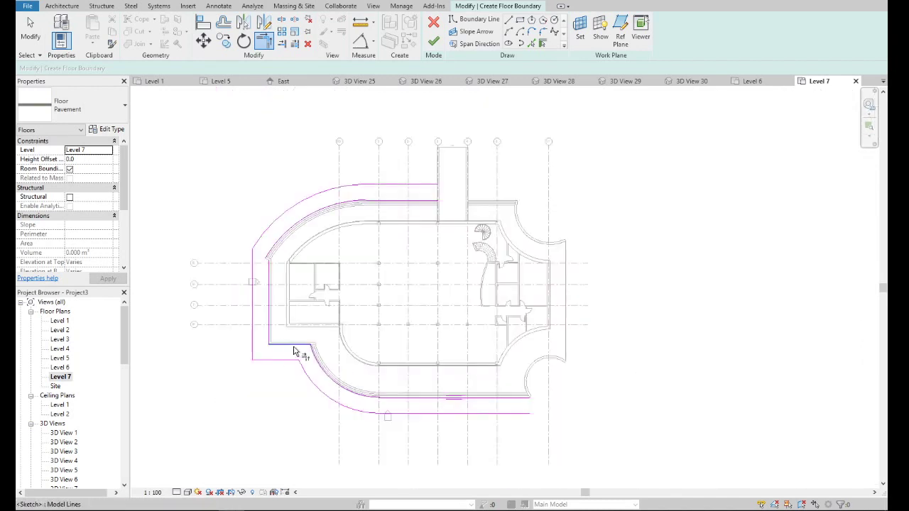
{"action": "scroll", "coordinate": [489, 395], "scroll_direction": "up", "scroll_amount": 5}
{"action": "scroll", "coordinate": [561, 419], "scroll_direction": "down", "scroll_amount": 5}
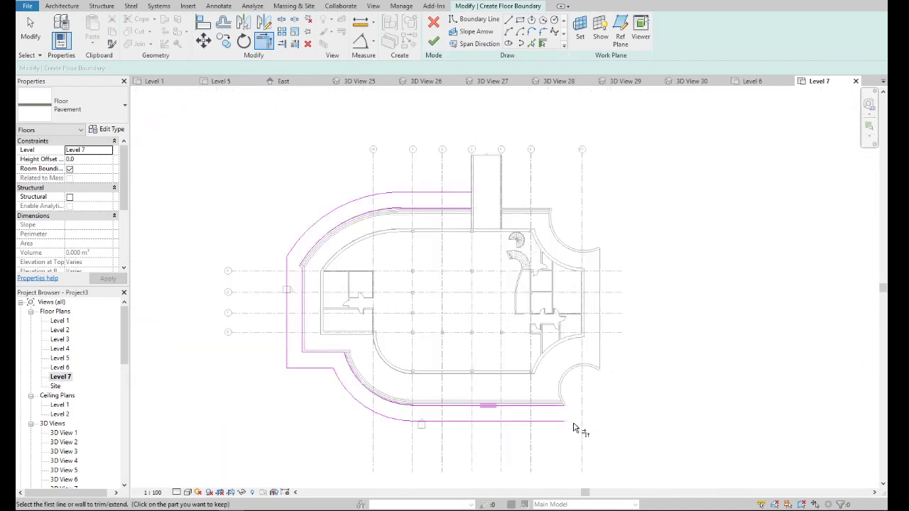
{"action": "middle_click_drag", "start_coordinate": [574, 425], "coordinate": [417, 269]}
{"action": "scroll", "coordinate": [492, 368], "scroll_direction": "up", "scroll_amount": 4}
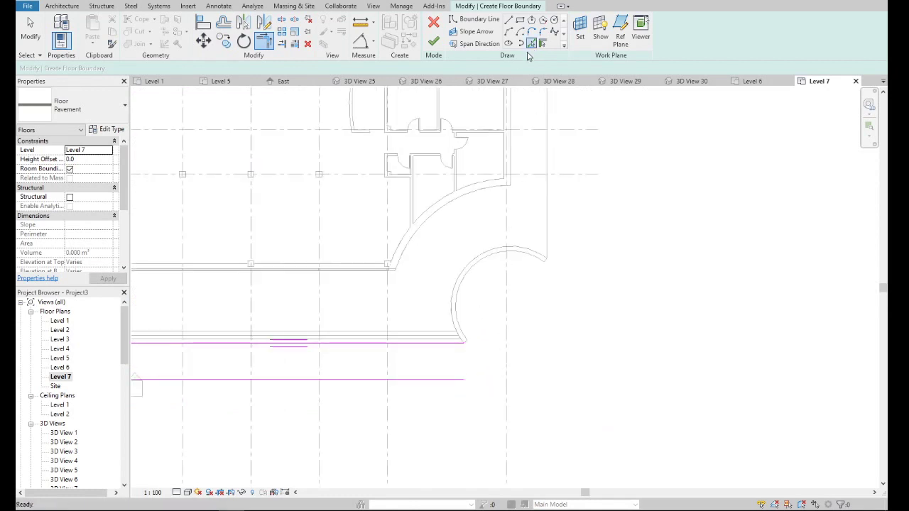
- Delete the unwanted boundary arc at the front-right corner
{"action": "left_click", "coordinate": [463, 341]}
{"action": "key", "text": "Escape"}
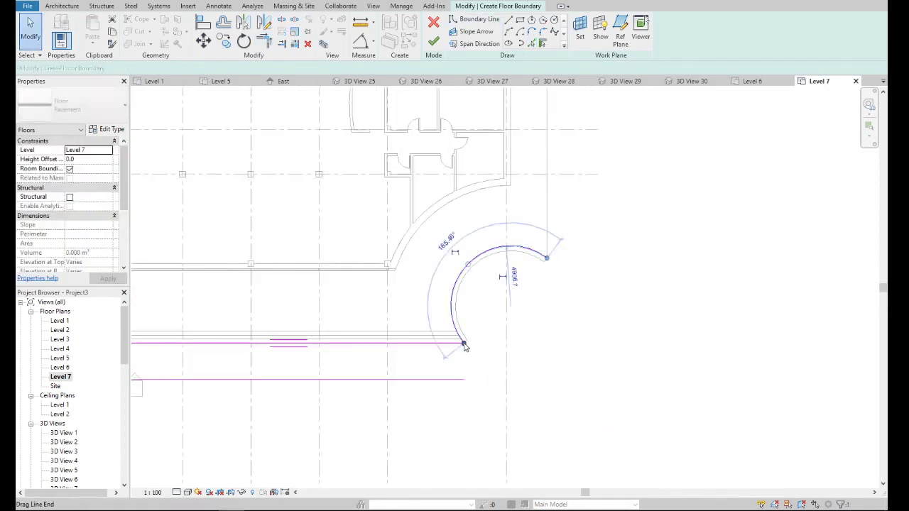
{"action": "left_click", "coordinate": [532, 430]}
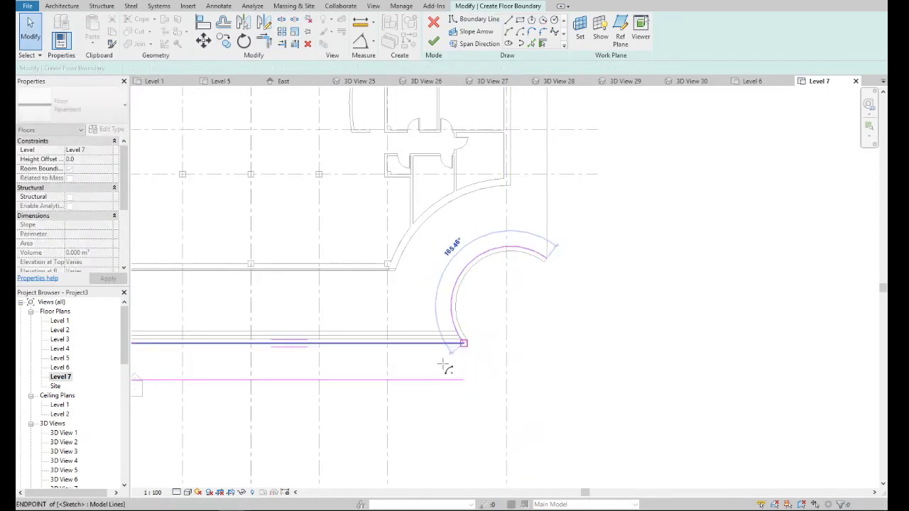
{"action": "left_click", "coordinate": [446, 366]}
{"action": "key", "text": "l"}
{"action": "key", "text": "i"}
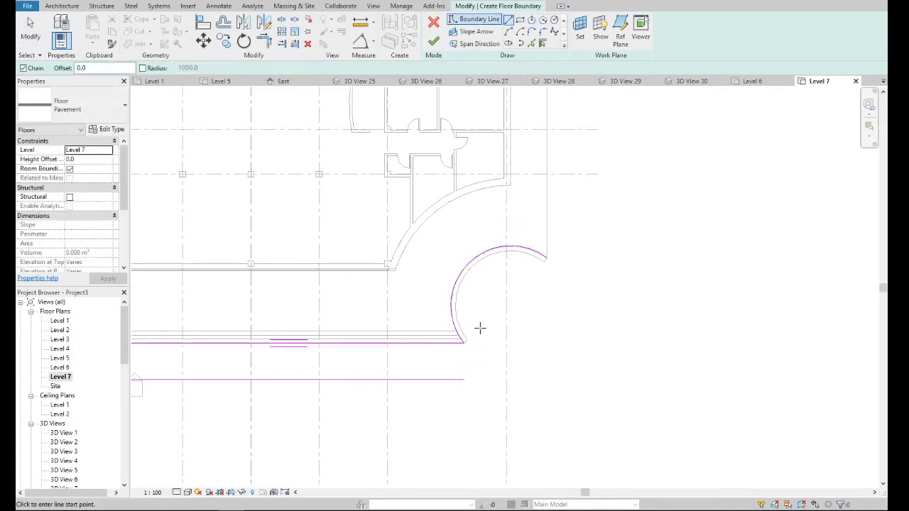
{"action": "scroll", "coordinate": [480, 328], "scroll_direction": "up", "scroll_amount": 2}
{"action": "left_click", "coordinate": [456, 345]}
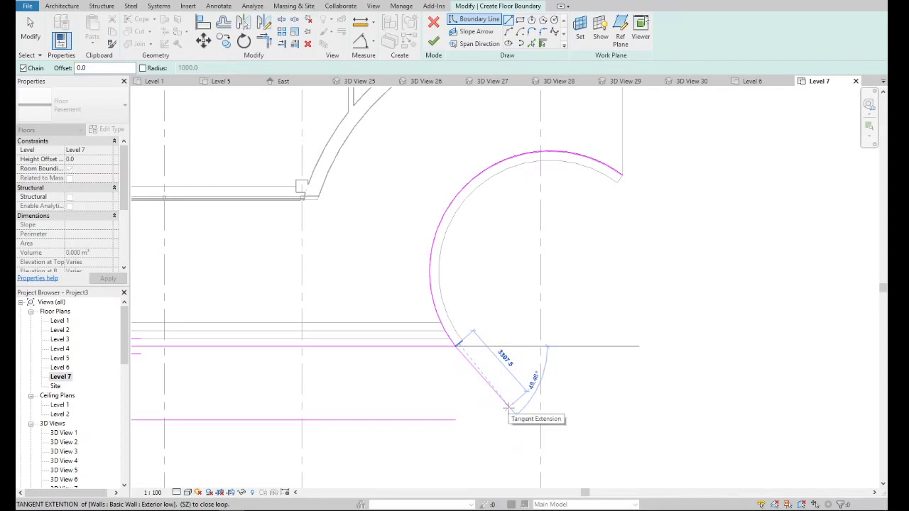
{"action": "key", "text": "Escape"}
{"action": "key", "text": "Escape"}
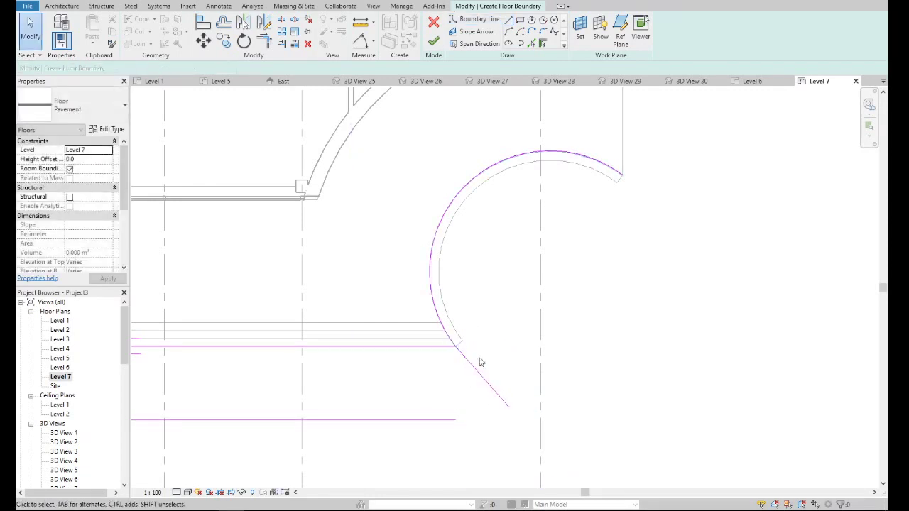
{"action": "scroll", "coordinate": [466, 347], "scroll_direction": "down", "scroll_amount": 3}
{"action": "left_click", "coordinate": [465, 343]}
{"action": "key", "text": "Delete"}
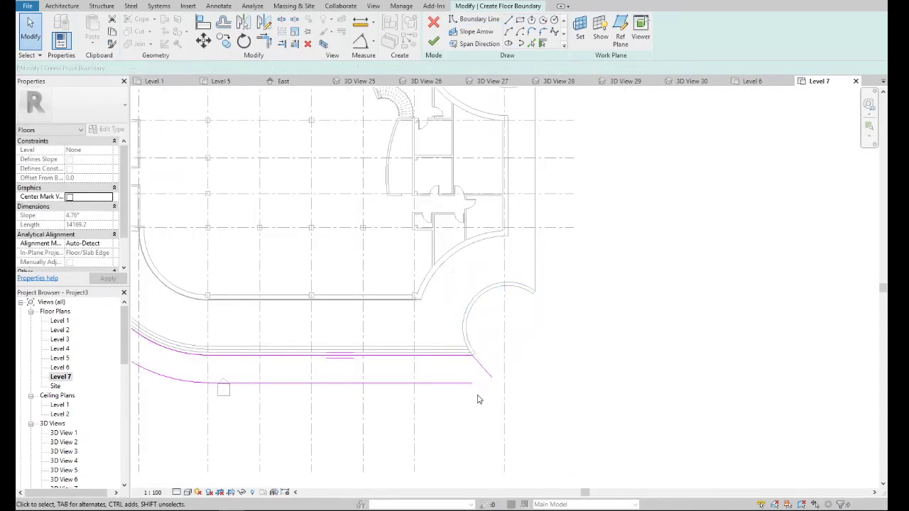
{"action": "scroll", "coordinate": [476, 399], "scroll_direction": "up", "scroll_amount": 2}
- Trim the bottom boundary line so it meets the diagonal edge
{"action": "left_click", "coordinate": [266, 42]}
{"action": "left_click", "coordinate": [447, 374]}
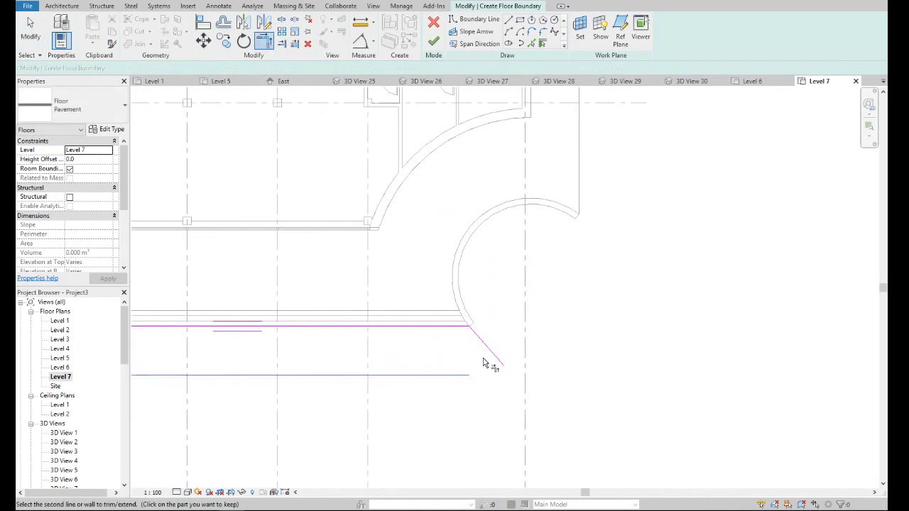
{"action": "left_click", "coordinate": [494, 357]}
{"action": "scroll", "coordinate": [552, 396], "scroll_direction": "down", "scroll_amount": 3}
{"action": "scroll", "coordinate": [405, 183], "scroll_direction": "up", "scroll_amount": 2}
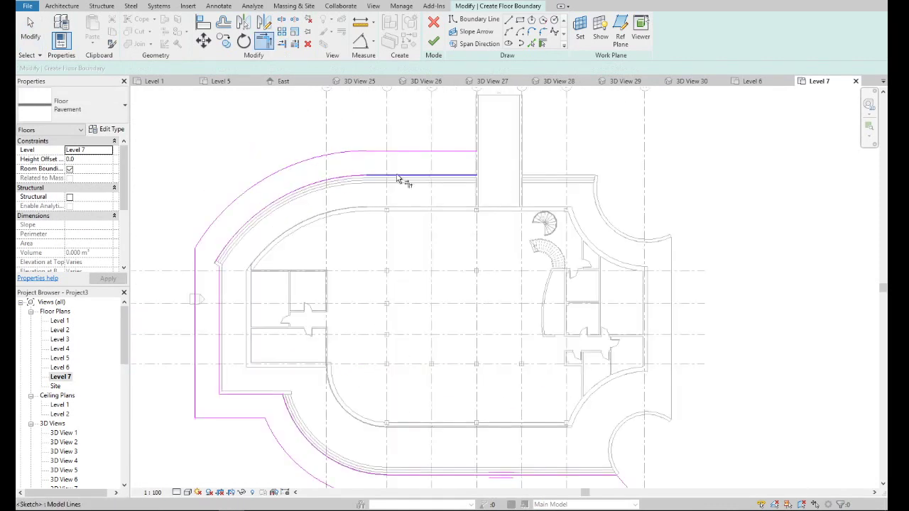
{"action": "scroll", "coordinate": [458, 173], "scroll_direction": "up", "scroll_amount": 2}
{"action": "scroll", "coordinate": [458, 173], "scroll_direction": "down", "scroll_amount": 2}
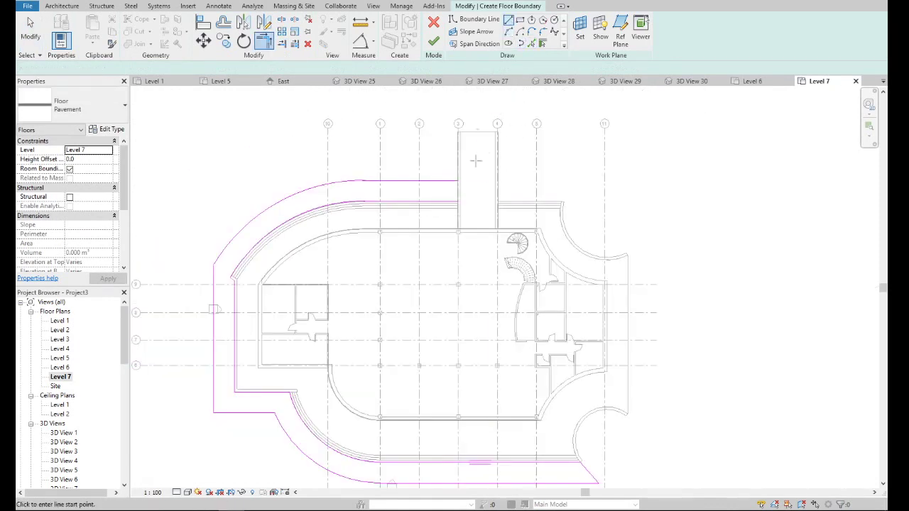
{"action": "scroll", "coordinate": [465, 213], "scroll_direction": "up", "scroll_amount": 2}
{"action": "scroll", "coordinate": [454, 284], "scroll_direction": "up", "scroll_amount": 2}
{"action": "scroll", "coordinate": [429, 367], "scroll_direction": "up", "scroll_amount": 2}
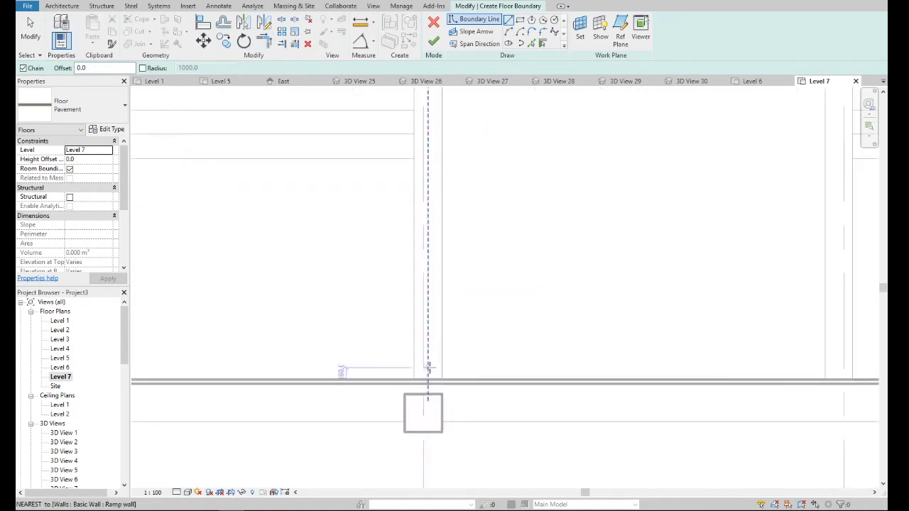
{"action": "scroll", "coordinate": [428, 367], "scroll_direction": "down", "scroll_amount": 3}
{"action": "scroll", "coordinate": [423, 178], "scroll_direction": "up", "scroll_amount": 3}
- Draw the vertical edge closing the rectangular arm and trim its top-right and bottom-right corners
{"action": "left_click", "coordinate": [423, 174]}
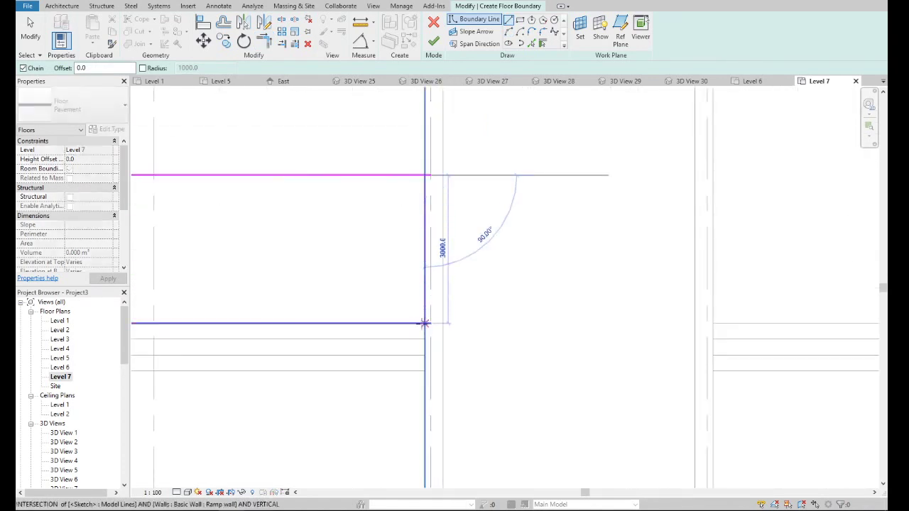
{"action": "left_click", "coordinate": [423, 324]}
{"action": "key", "text": "Escape"}
{"action": "key", "text": "Escape"}
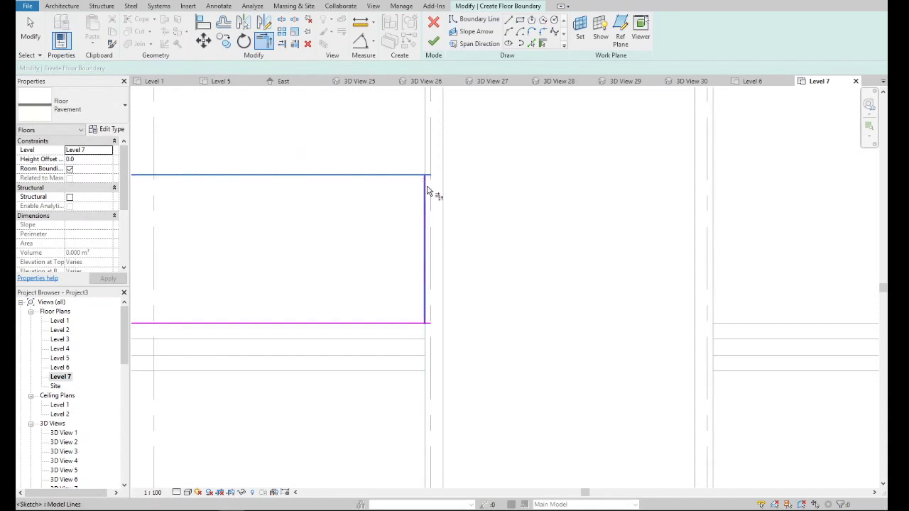
{"action": "left_click", "coordinate": [427, 190]}
{"action": "left_click", "coordinate": [425, 307]}
{"action": "left_click", "coordinate": [421, 324]}
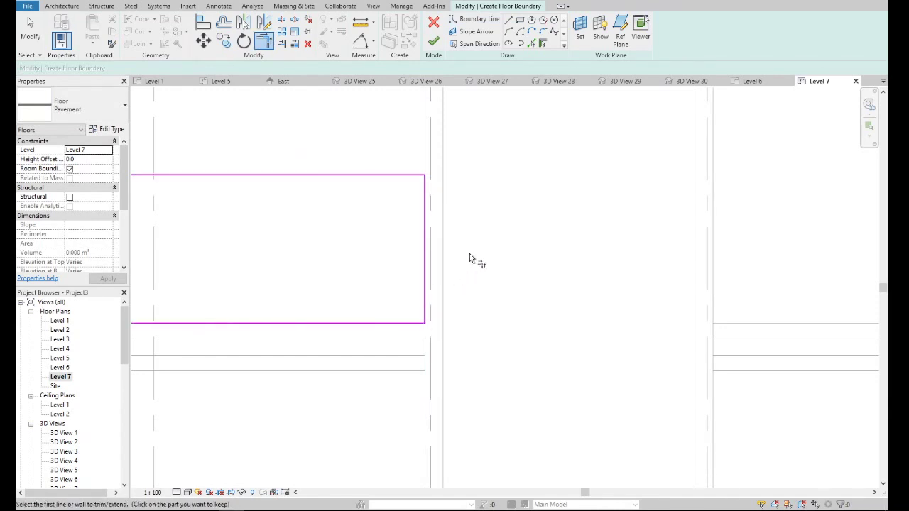
{"action": "scroll", "coordinate": [454, 284], "scroll_direction": "down", "scroll_amount": 4}
{"action": "scroll", "coordinate": [447, 312], "scroll_direction": "down", "scroll_amount": 2}
{"action": "scroll", "coordinate": [454, 340], "scroll_direction": "up", "scroll_amount": 2}
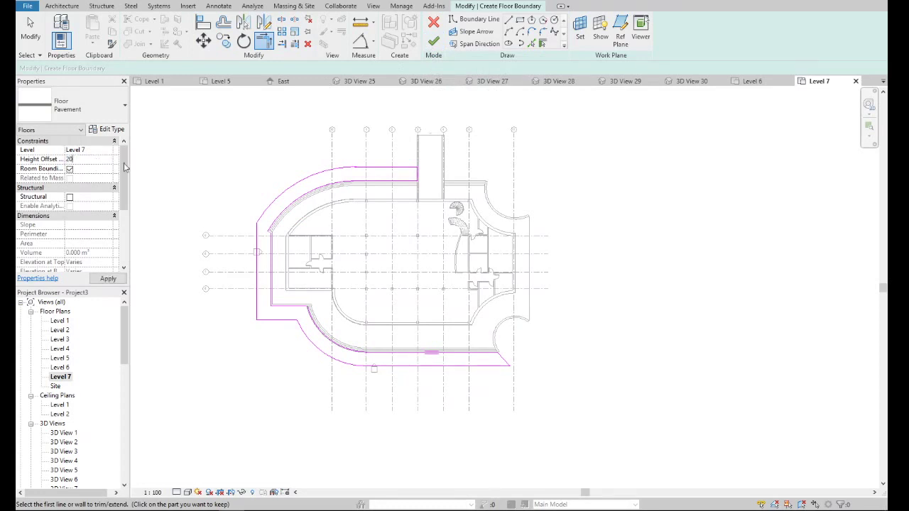
- Apply the 20.0 height offset and attempt to finish the floor sketch, dismissing the error
{"action": "left_click", "coordinate": [108, 279]}
{"action": "left_click", "coordinate": [433, 41]}
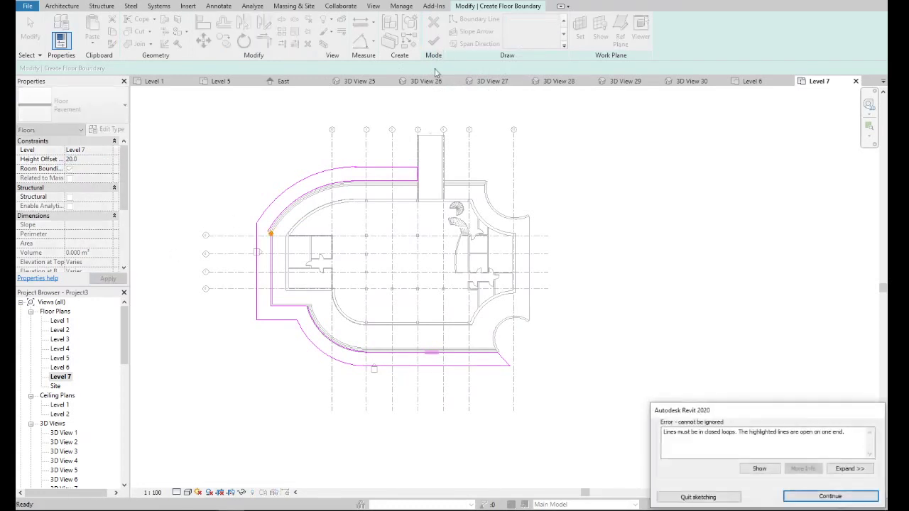
{"action": "key", "text": "Return"}
{"action": "scroll", "coordinate": [283, 223], "scroll_direction": "up", "scroll_amount": 2}
- Draw a short boundary line from the curve's open end to the wall corner
{"action": "key", "text": "t"}
{"action": "key", "text": "r"}
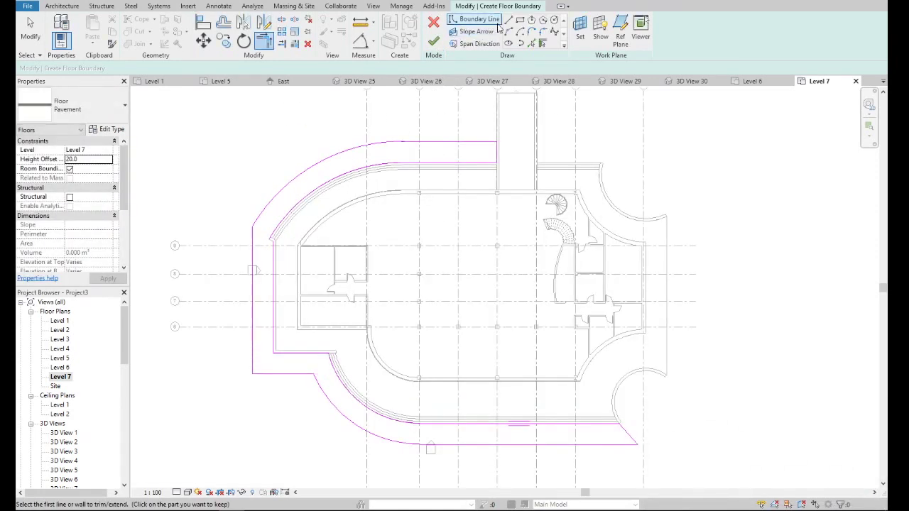
{"action": "key", "text": "l"}
{"action": "key", "text": "i"}
{"action": "scroll", "coordinate": [267, 244], "scroll_direction": "up", "scroll_amount": 3}
{"action": "scroll", "coordinate": [264, 264], "scroll_direction": "up", "scroll_amount": 2}
{"action": "left_click", "coordinate": [261, 265]}
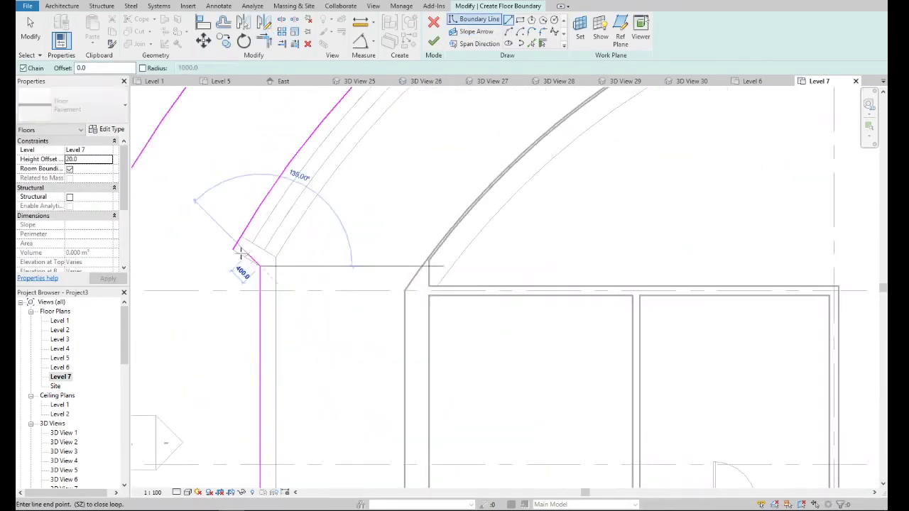
{"action": "left_click", "coordinate": [234, 250]}
- Retry finishing the floor sketch, dismissing the closed-loop errors
{"action": "left_click", "coordinate": [433, 42]}
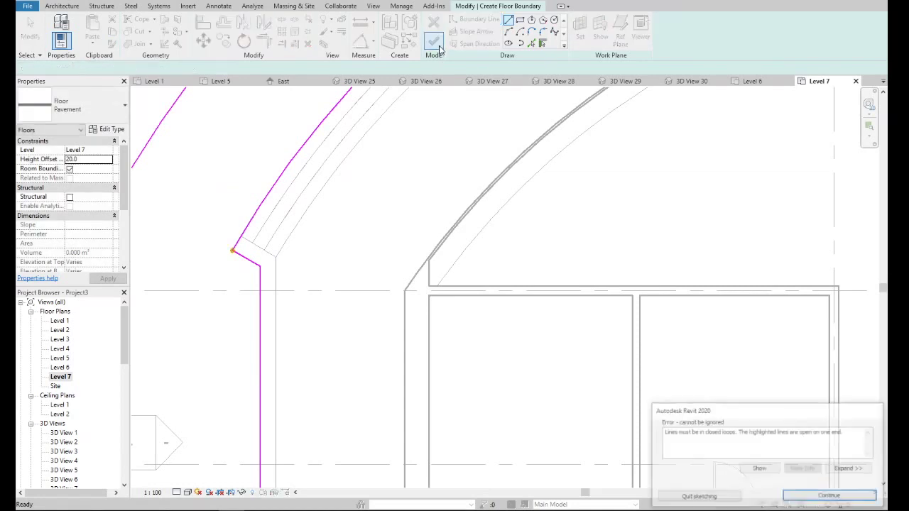
{"action": "left_click", "coordinate": [812, 498]}
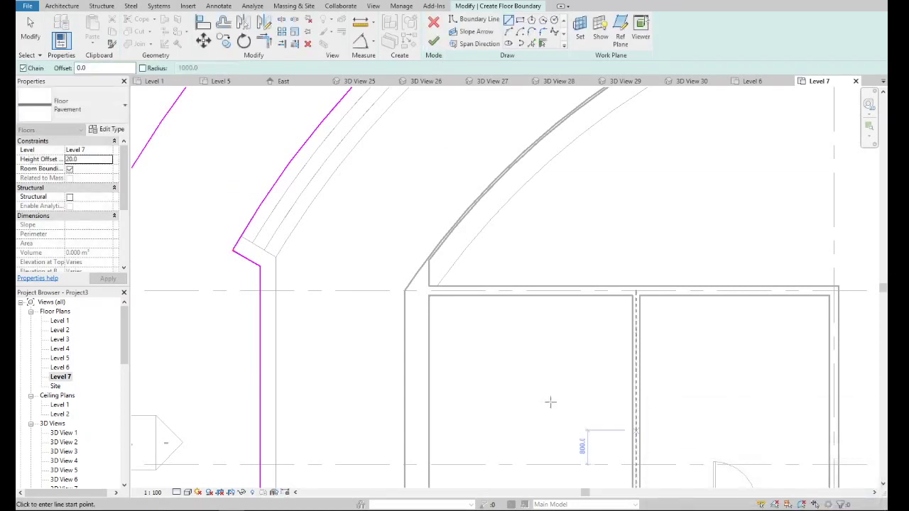
{"action": "scroll", "coordinate": [345, 252], "scroll_direction": "down", "scroll_amount": 2}
{"action": "scroll", "coordinate": [396, 210], "scroll_direction": "down", "scroll_amount": 2}
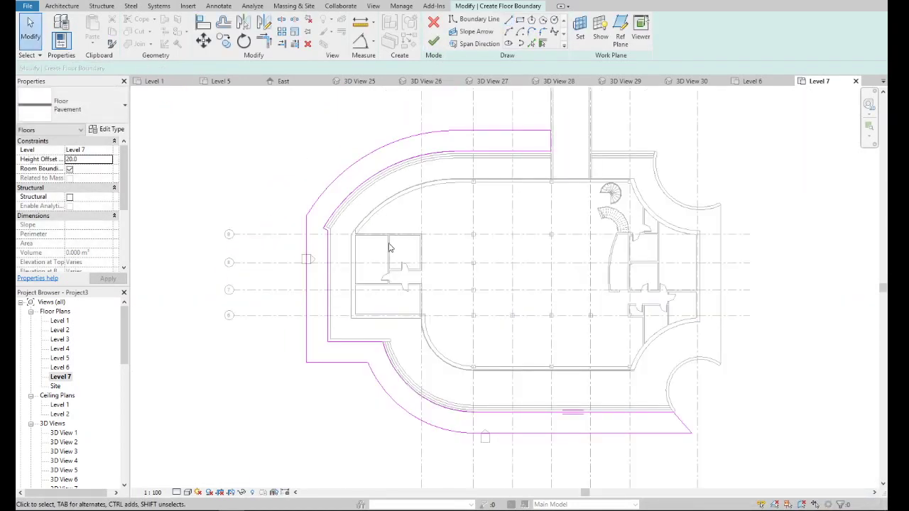
{"action": "left_click", "coordinate": [433, 41]}
{"action": "left_click", "coordinate": [827, 497]}
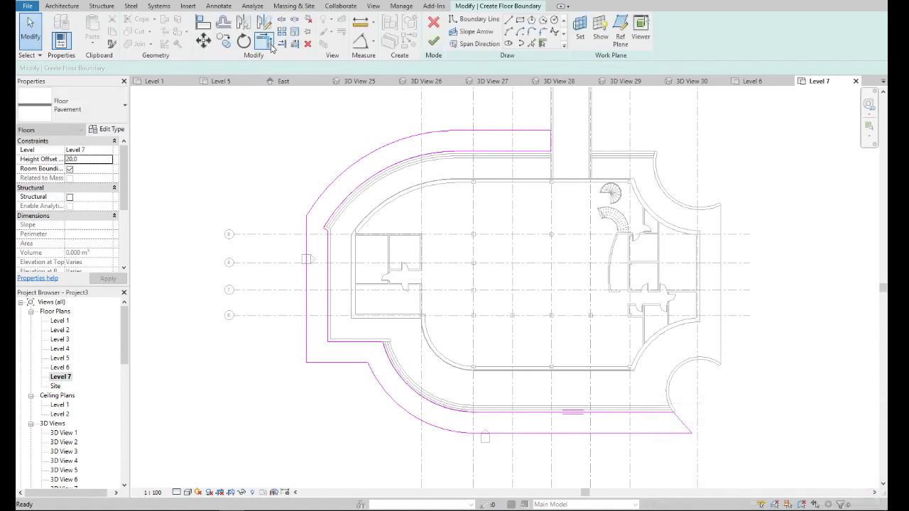
- Try trimming the connecting line against the arc boundary to form a corner
{"action": "key", "text": "t"}
{"action": "key", "text": "r"}
{"action": "left_click", "coordinate": [327, 212]}
{"action": "scroll", "coordinate": [324, 236], "scroll_direction": "up", "scroll_amount": 2}
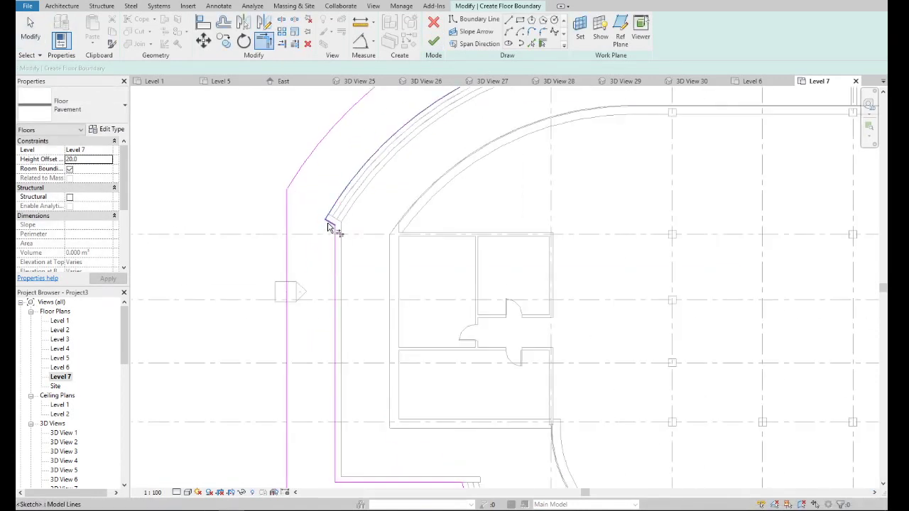
{"action": "left_click", "coordinate": [335, 234]}
{"action": "scroll", "coordinate": [508, 284], "scroll_direction": "down", "scroll_amount": 3}
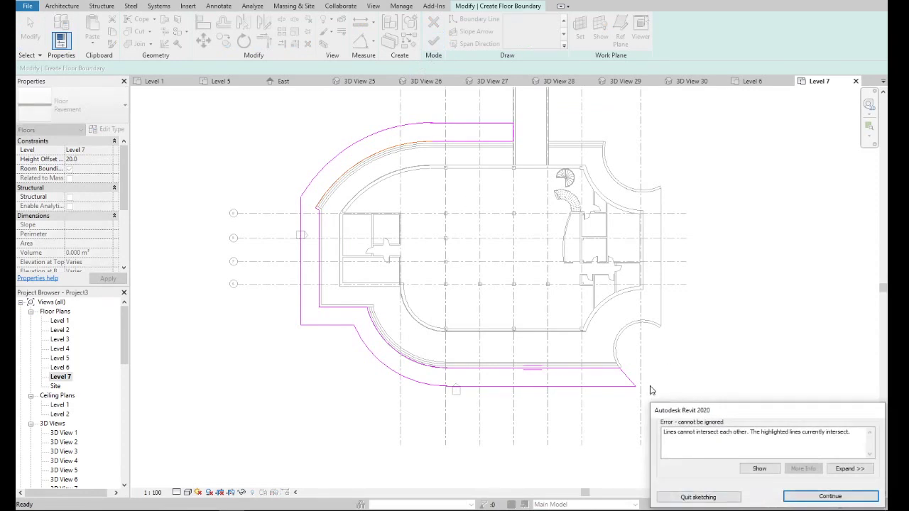
{"action": "scroll", "coordinate": [421, 172], "scroll_direction": "up", "scroll_amount": 2}
{"action": "scroll", "coordinate": [398, 149], "scroll_direction": "up", "scroll_amount": 2}
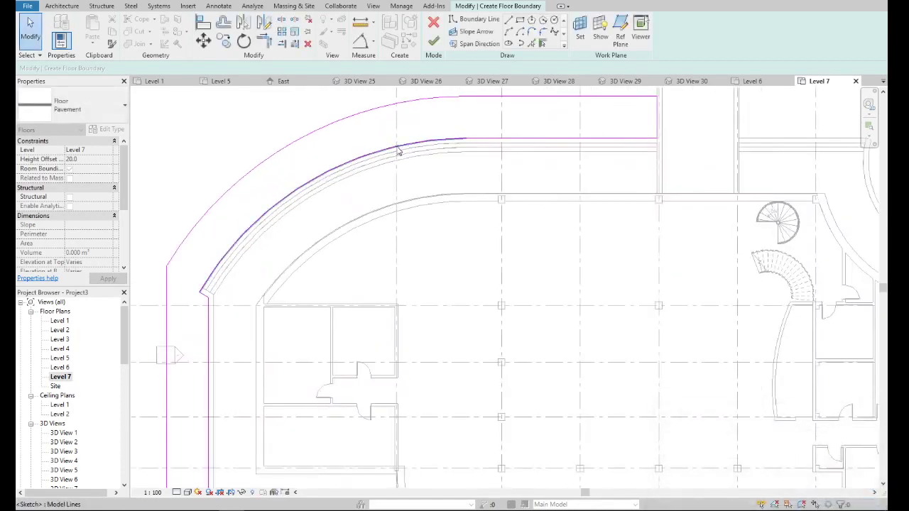
{"action": "left_click", "coordinate": [416, 146]}
{"action": "scroll", "coordinate": [465, 138], "scroll_direction": "up", "scroll_amount": 2}
{"action": "scroll", "coordinate": [465, 138], "scroll_direction": "up", "scroll_amount": 2}
{"action": "key", "text": "Escape"}
{"action": "scroll", "coordinate": [447, 167], "scroll_direction": "up", "scroll_amount": 2}
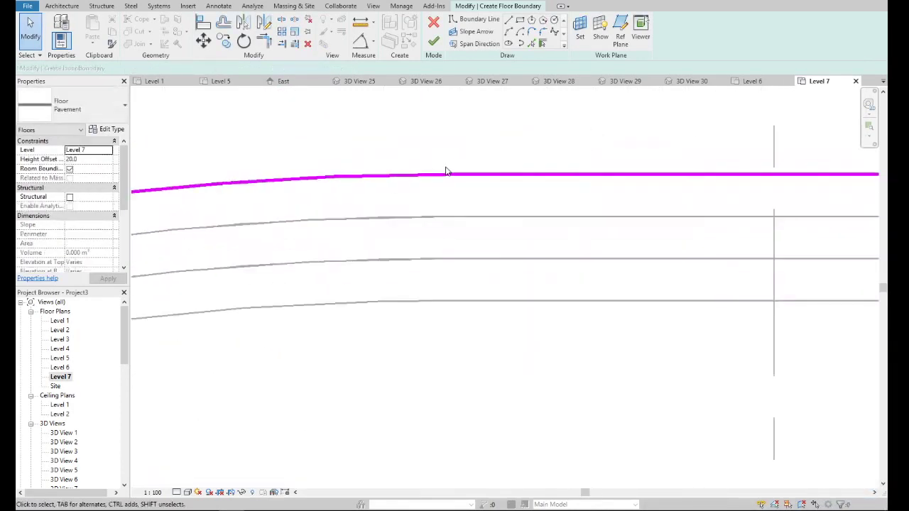
{"action": "scroll", "coordinate": [454, 168], "scroll_direction": "up", "scroll_amount": 3}
{"action": "scroll", "coordinate": [499, 194], "scroll_direction": "down", "scroll_amount": 2}
{"action": "scroll", "coordinate": [499, 193], "scroll_direction": "down", "scroll_amount": 3}
{"action": "left_click", "coordinate": [505, 196]}
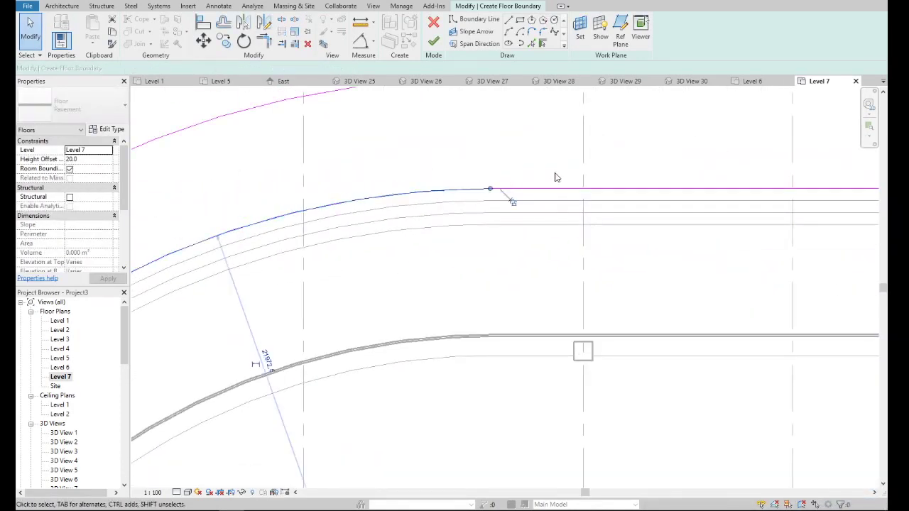
{"action": "scroll", "coordinate": [507, 201], "scroll_direction": "down", "scroll_amount": 3}
{"action": "scroll", "coordinate": [415, 262], "scroll_direction": "up", "scroll_amount": 2}
{"action": "key", "text": "Escape"}
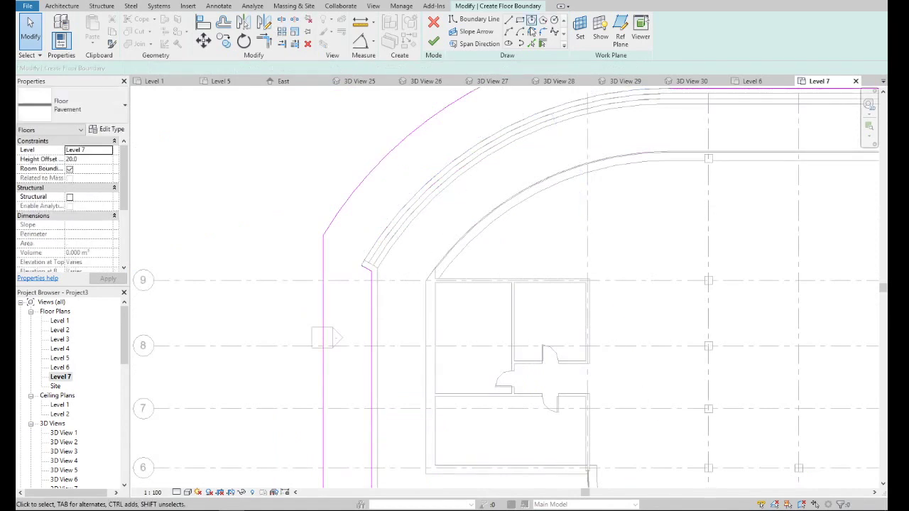
- Pick the curved wall edge as an extra boundary line and retry finishing
{"action": "left_click", "coordinate": [532, 43]}
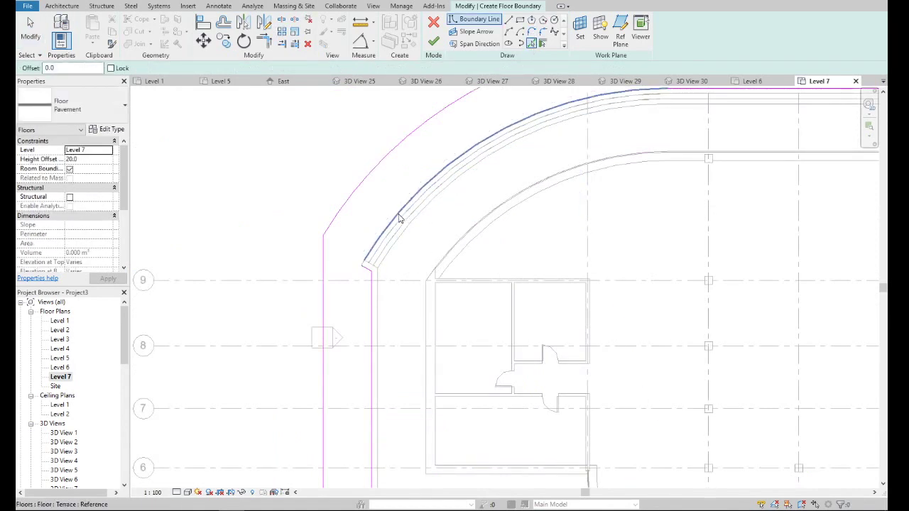
{"action": "left_click", "coordinate": [426, 203]}
{"action": "key", "text": "Escape"}
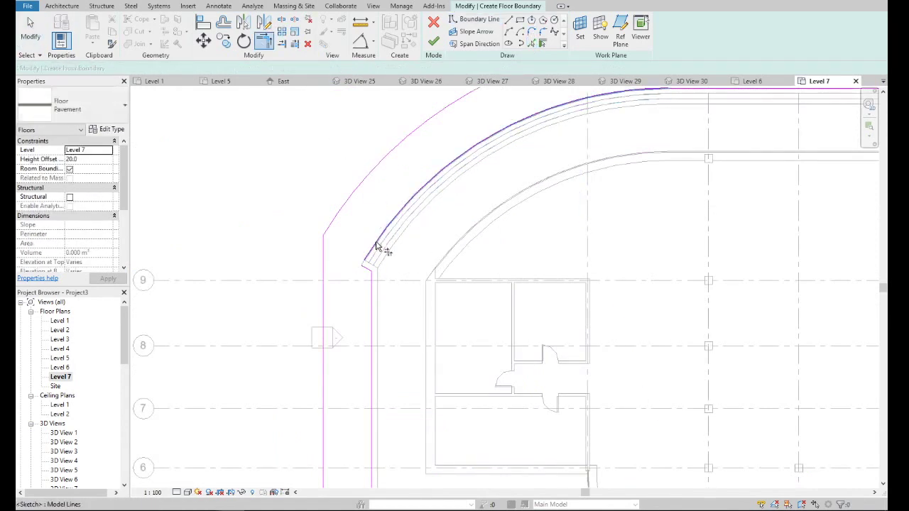
{"action": "scroll", "coordinate": [365, 269], "scroll_direction": "down", "scroll_amount": 3}
{"action": "scroll", "coordinate": [519, 201], "scroll_direction": "up", "scroll_amount": 3}
{"action": "scroll", "coordinate": [519, 200], "scroll_direction": "up", "scroll_amount": 1}
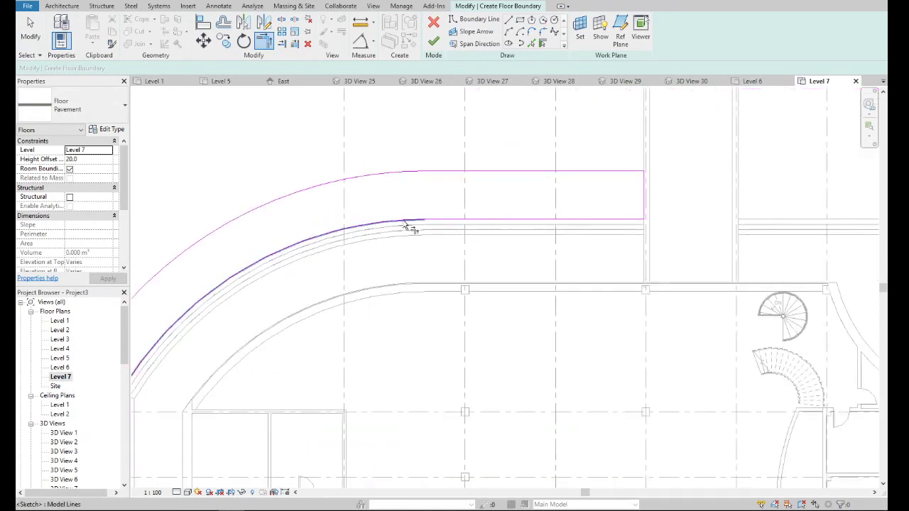
{"action": "left_click", "coordinate": [433, 41]}
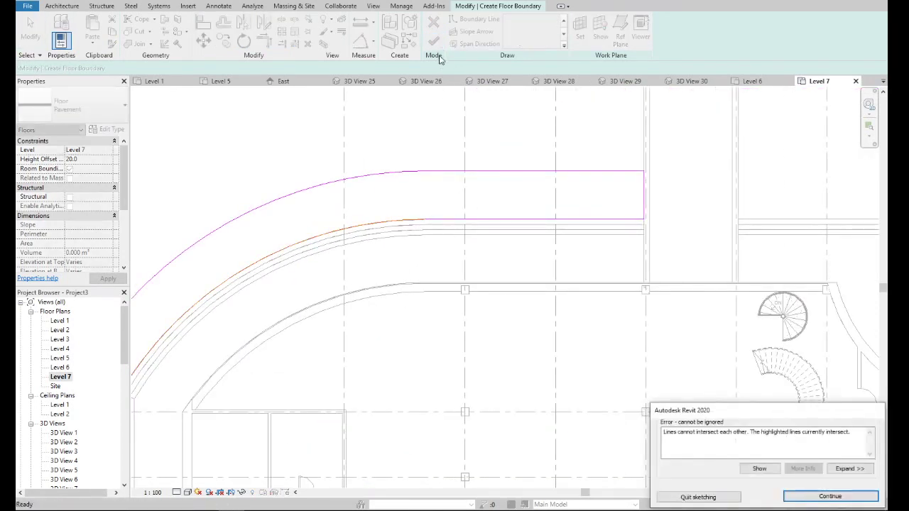
- Adjust the straight boundary segment's end to meet the arc, then retry finishing
{"action": "scroll", "coordinate": [418, 231], "scroll_direction": "up", "scroll_amount": 3}
{"action": "scroll", "coordinate": [415, 235], "scroll_direction": "up", "scroll_amount": 2}
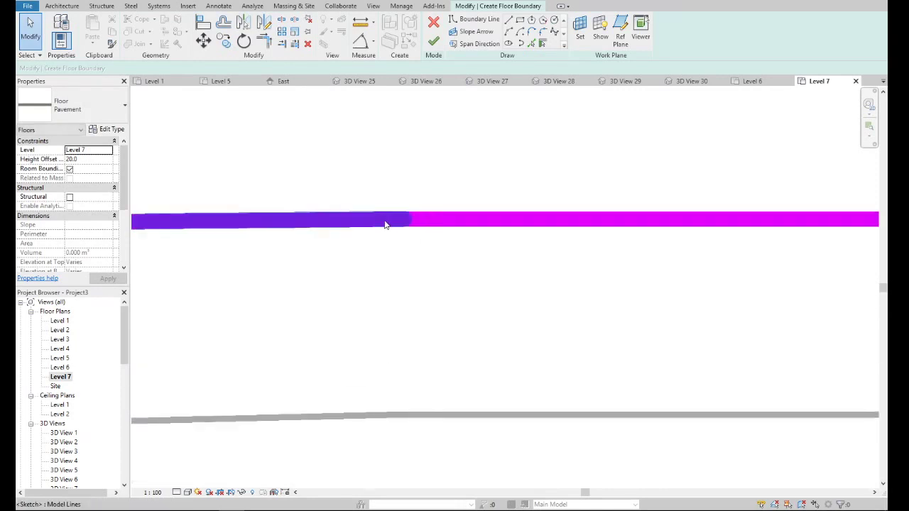
{"action": "left_click", "coordinate": [435, 225]}
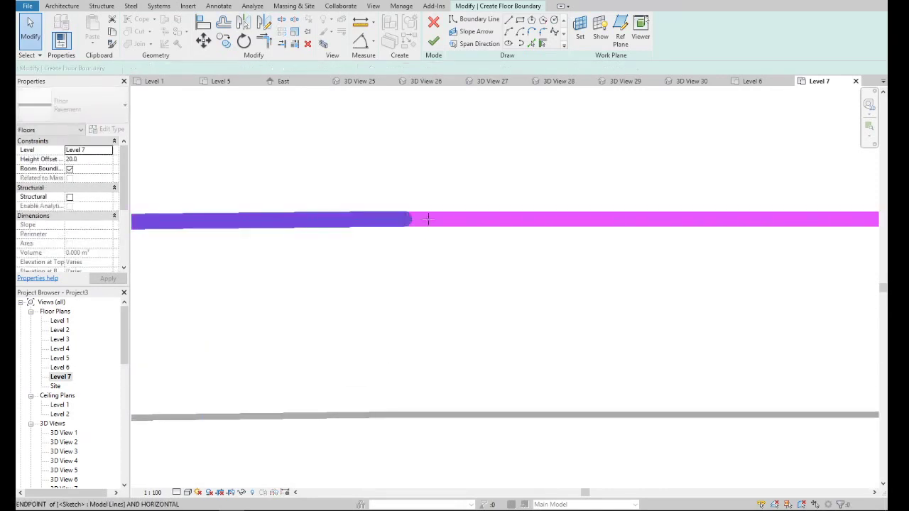
{"action": "mouse_move", "coordinate": [426, 219]}
{"action": "left_mouse_down"}
{"action": "mouse_move", "coordinate": [462, 220]}
{"action": "mouse_move", "coordinate": [410, 221]}
{"action": "left_mouse_up"}
{"action": "left_click", "coordinate": [656, 199]}
{"action": "left_click", "coordinate": [472, 223]}
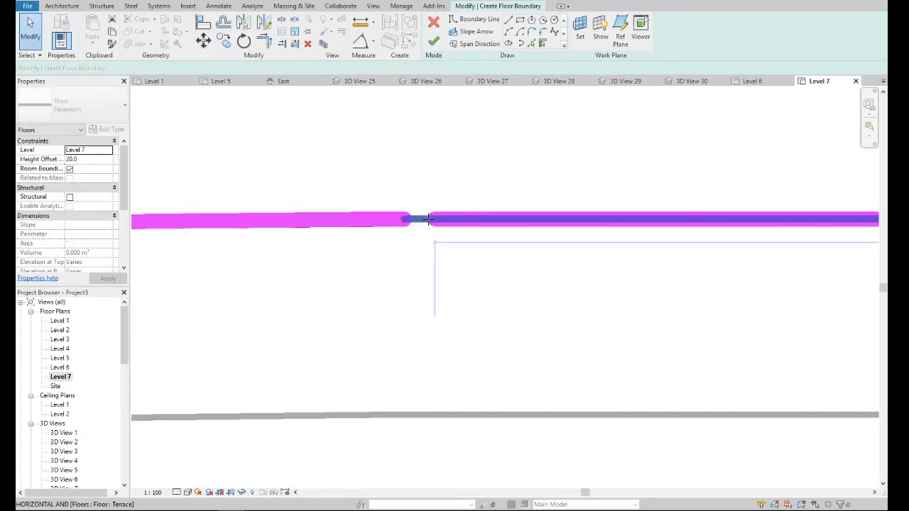
{"action": "scroll", "coordinate": [410, 223], "scroll_direction": "down", "scroll_amount": 3}
{"action": "left_click", "coordinate": [432, 41]}
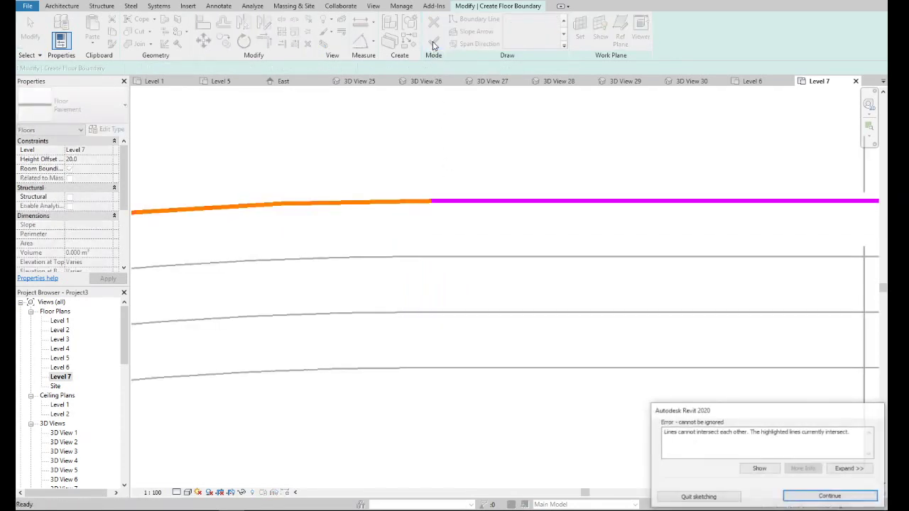
{"action": "scroll", "coordinate": [547, 283], "scroll_direction": "up", "scroll_amount": 3}
{"action": "scroll", "coordinate": [550, 293], "scroll_direction": "down", "scroll_amount": 3}
{"action": "scroll", "coordinate": [391, 362], "scroll_direction": "up", "scroll_amount": 2}
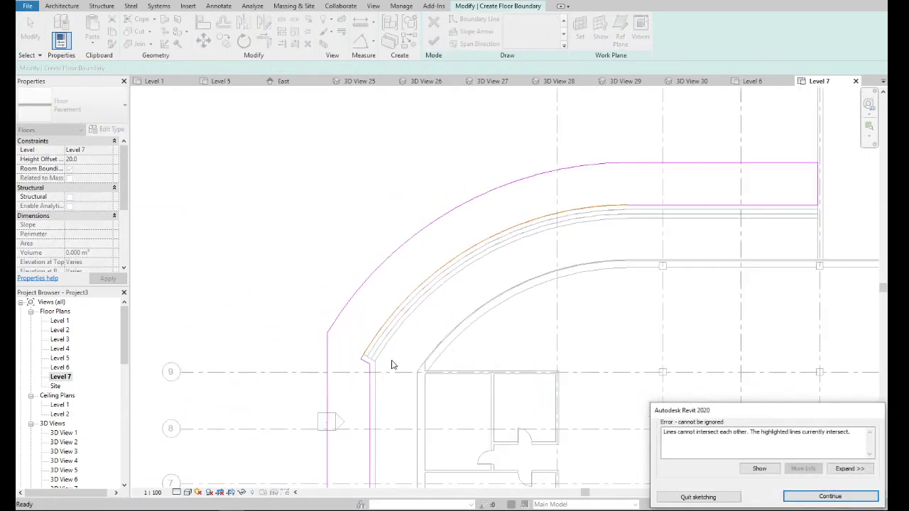
{"action": "scroll", "coordinate": [337, 355], "scroll_direction": "up", "scroll_amount": 3}
{"action": "scroll", "coordinate": [348, 355], "scroll_direction": "up", "scroll_amount": 2}
{"action": "scroll", "coordinate": [348, 355], "scroll_direction": "up", "scroll_amount": 2}
{"action": "key", "text": "Return"}
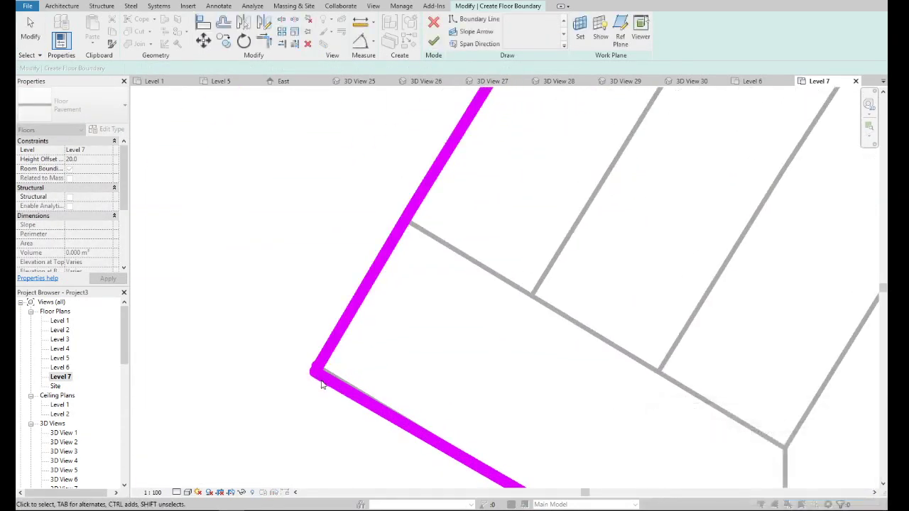
- Delete the stray bottom boundary line at the ramp corner
{"action": "left_click", "coordinate": [328, 384]}
{"action": "key", "text": "Delete"}
{"action": "scroll", "coordinate": [329, 315], "scroll_direction": "down", "scroll_amount": 2}
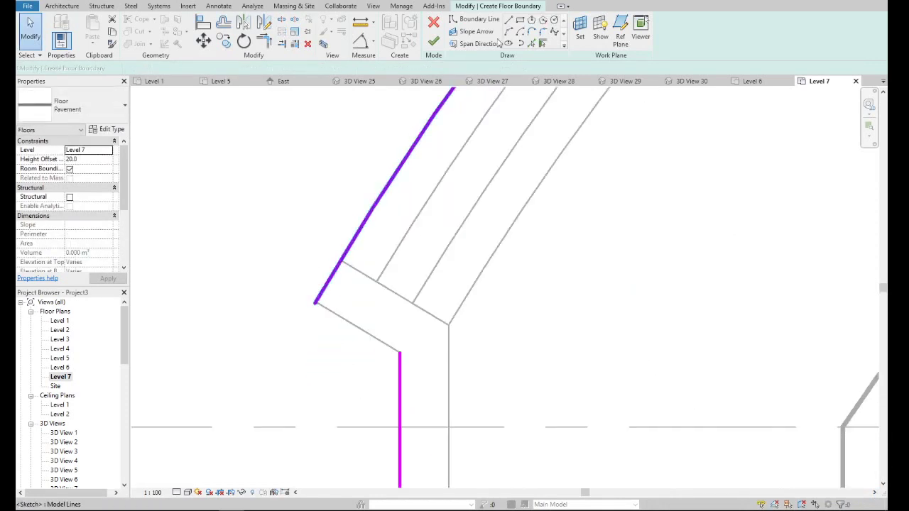
{"action": "key", "text": "p"}
{"action": "key", "text": "l"}
{"action": "key", "text": "Escape"}
{"action": "left_click_drag", "start_coordinate": [291, 283], "coordinate": [361, 325]}
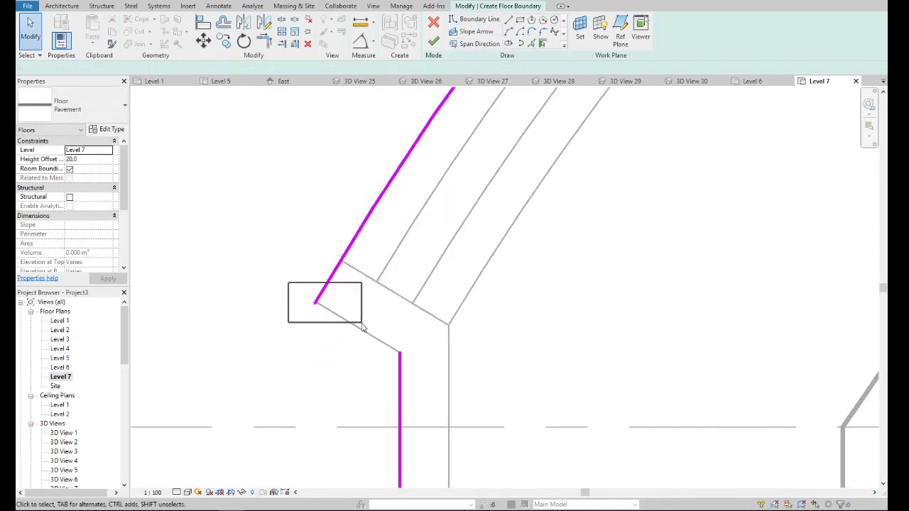
{"action": "key", "text": "Escape"}
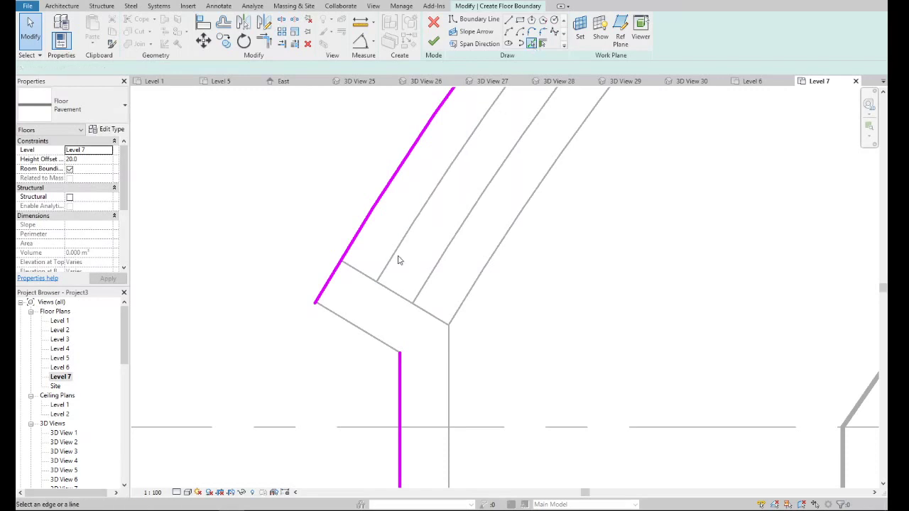
- Pick the grey ramp-corner edge as a new boundary line
{"action": "key", "text": "p"}
{"action": "key", "text": "l"}
{"action": "left_click", "coordinate": [359, 329]}
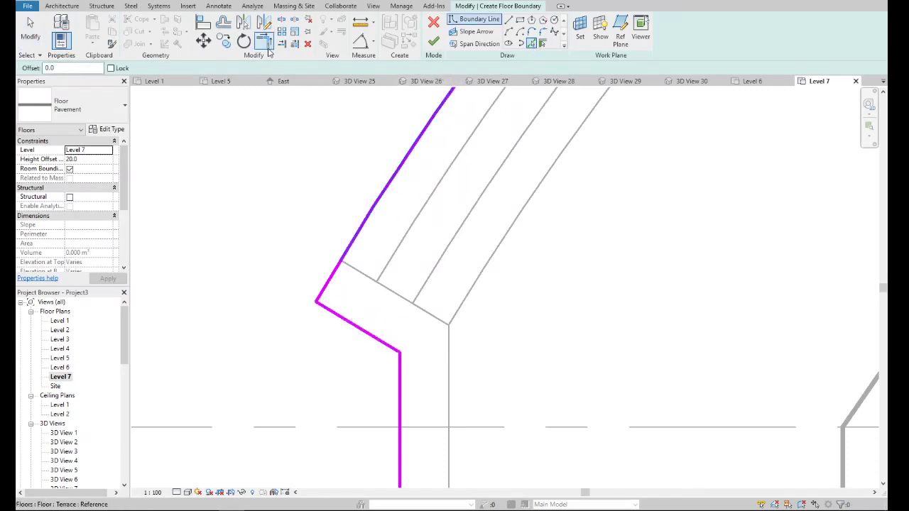
- Trim the diagonal and vertical boundary lines to a corner and finish the sketch
{"action": "left_click", "coordinate": [264, 42]}
{"action": "left_click", "coordinate": [333, 311]}
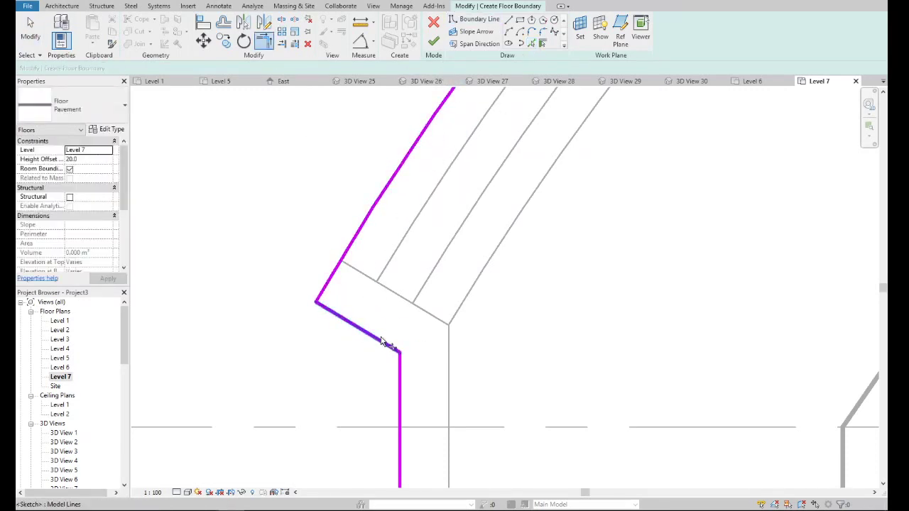
{"action": "left_click", "coordinate": [402, 368]}
{"action": "scroll", "coordinate": [361, 233], "scroll_direction": "down", "scroll_amount": 3}
{"action": "scroll", "coordinate": [362, 234], "scroll_direction": "down", "scroll_amount": 2}
{"action": "left_click", "coordinate": [434, 41]}
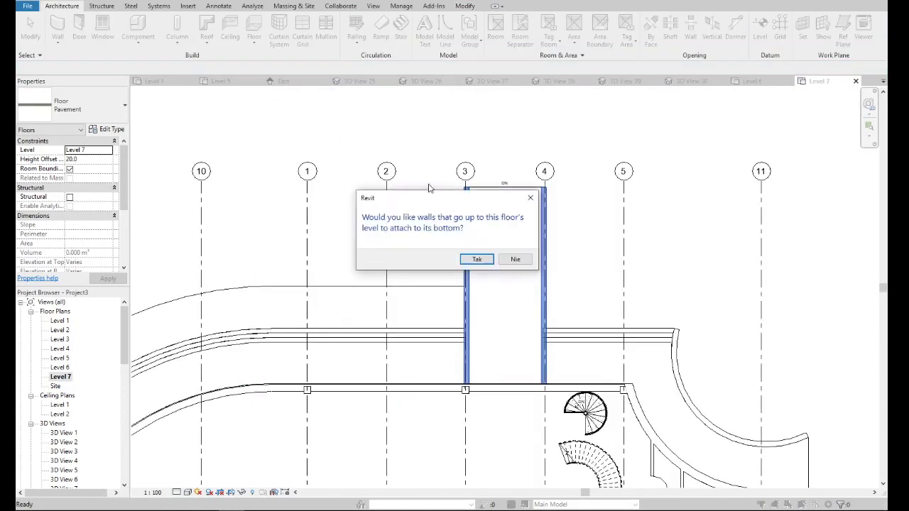
- Answer the attach-walls prompt and deselect the new pavement floor
{"action": "left_click", "coordinate": [514, 259]}
{"action": "scroll", "coordinate": [319, 248], "scroll_direction": "down", "scroll_amount": 4}
{"action": "left_click", "coordinate": [319, 248]}
{"action": "scroll", "coordinate": [319, 248], "scroll_direction": "down", "scroll_amount": 3}
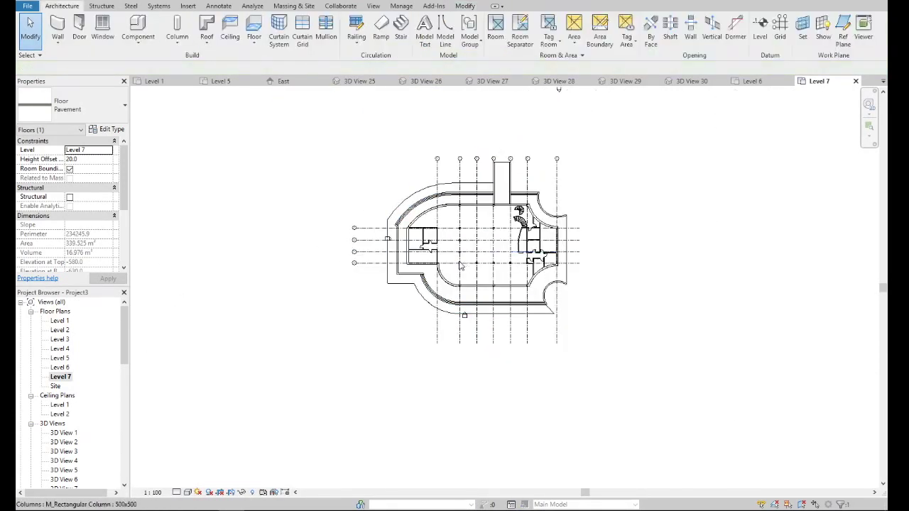
{"action": "scroll", "coordinate": [520, 266], "scroll_direction": "up", "scroll_amount": 2}
{"action": "scroll", "coordinate": [421, 287], "scroll_direction": "down", "scroll_amount": 3}
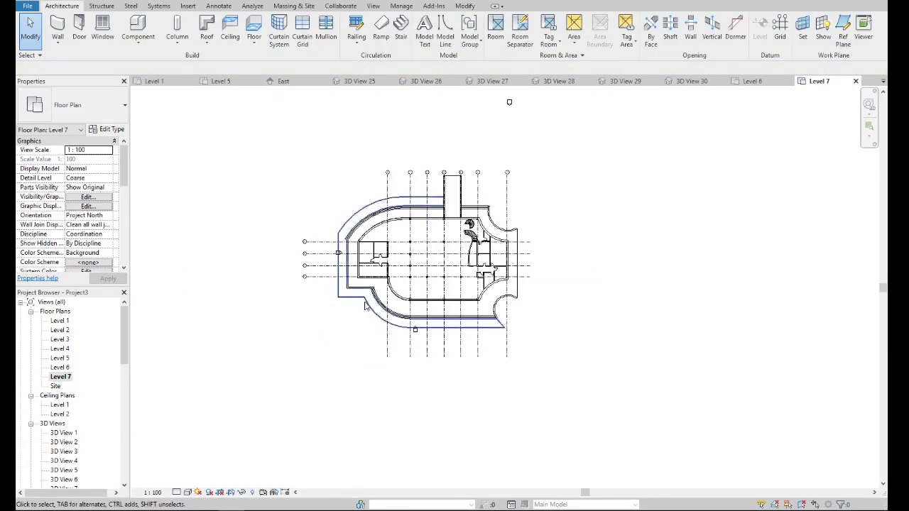
{"action": "scroll", "coordinate": [53, 470], "scroll_direction": "down", "scroll_amount": 3}
{"action": "scroll", "coordinate": [53, 470], "scroll_direction": "down", "scroll_amount": 4}
{"action": "scroll", "coordinate": [57, 469], "scroll_direction": "down", "scroll_amount": 4}
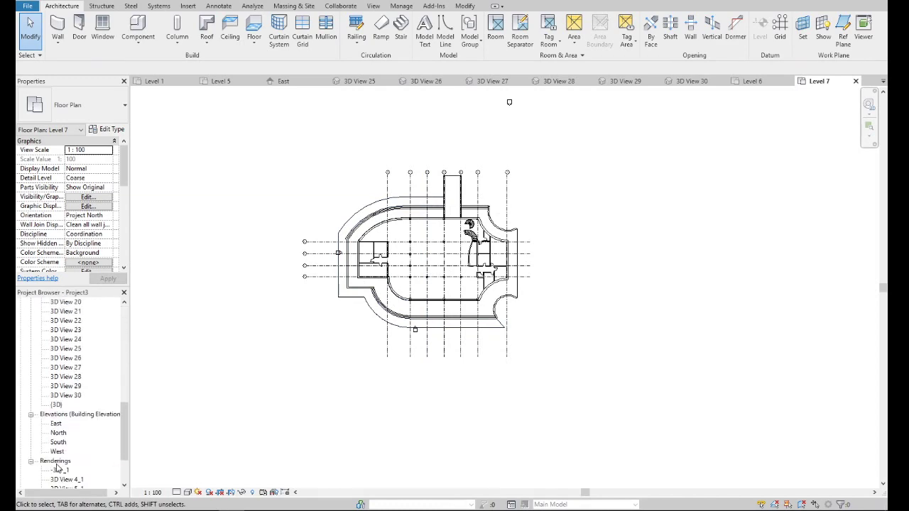
- Open the default {3D} view and orbit to an isometric view of the whole site
{"action": "double_click", "coordinate": [57, 405]}
{"action": "scroll", "coordinate": [525, 252], "scroll_direction": "down", "scroll_amount": 5}
{"action": "scroll", "coordinate": [500, 235], "scroll_direction": "down", "scroll_amount": 2}
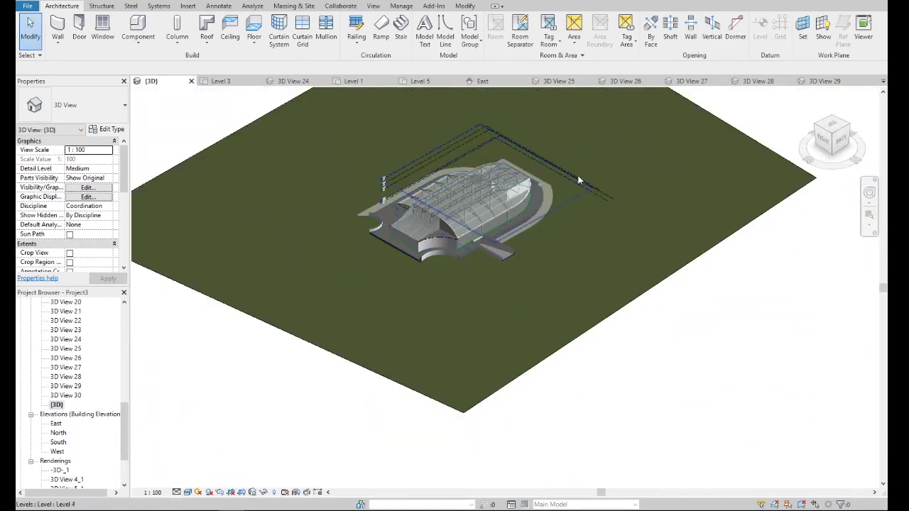
{"action": "scroll", "coordinate": [561, 188], "scroll_direction": "up", "scroll_amount": 3}
{"action": "scroll", "coordinate": [522, 193], "scroll_direction": "up", "scroll_amount": 3}
{"action": "scroll", "coordinate": [519, 190], "scroll_direction": "up", "scroll_amount": 2}
{"action": "scroll", "coordinate": [578, 184], "scroll_direction": "up", "scroll_amount": 2}
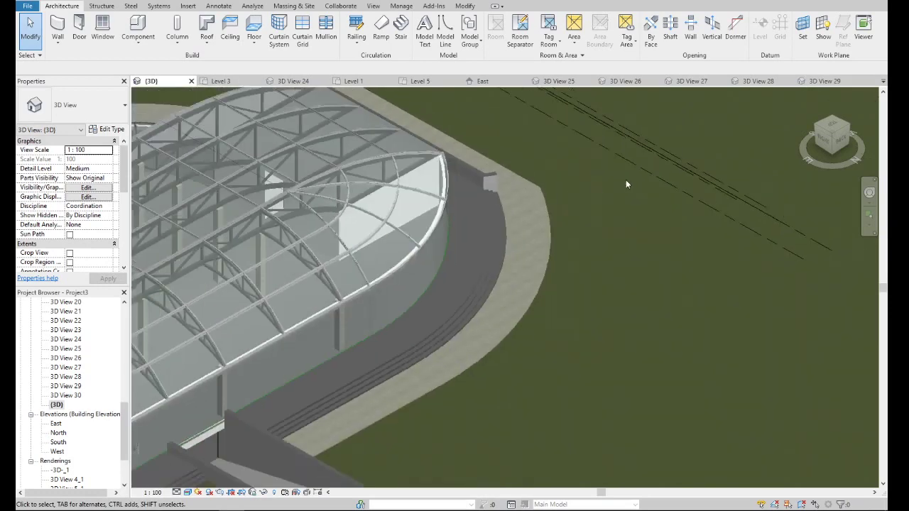
{"action": "scroll", "coordinate": [626, 184], "scroll_direction": "down", "scroll_amount": 5}
{"action": "mouse_move", "coordinate": [626, 184]}
{"action": "middle_mouse_down", "text": "shift"}
{"action": "mouse_move", "coordinate": [539, 213]}
{"action": "mouse_move", "coordinate": [639, 199]}
{"action": "middle_mouse_up", "text": "shift"}
{"action": "left_click", "coordinate": [817, 160]}
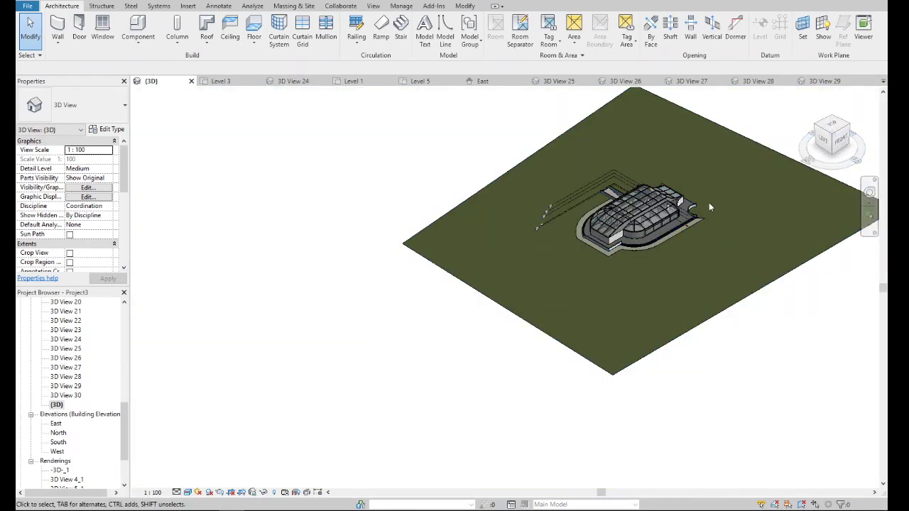
{"action": "scroll", "coordinate": [709, 207], "scroll_direction": "up", "scroll_amount": 3}
{"action": "scroll", "coordinate": [604, 255], "scroll_direction": "up", "scroll_amount": 2}
{"action": "scroll", "coordinate": [499, 301], "scroll_direction": "up", "scroll_amount": 3}
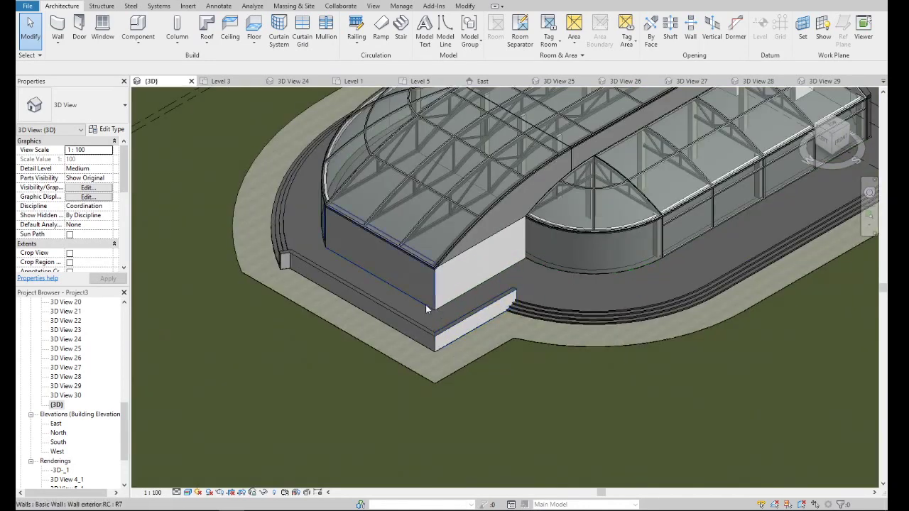
{"action": "scroll", "coordinate": [328, 292], "scroll_direction": "down", "scroll_amount": 4}
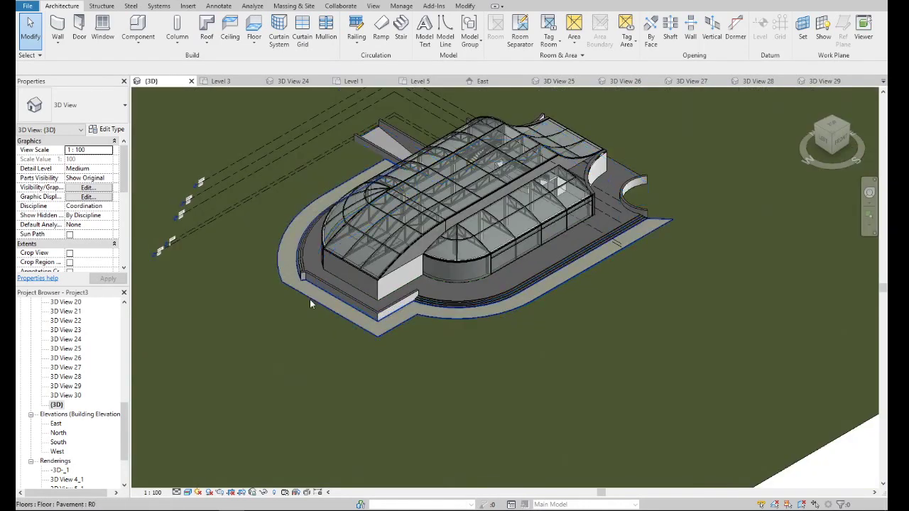
- Edit the pavement boundary, trim the outer curved line at the front corner, and finish
{"action": "double_click", "coordinate": [301, 294]}
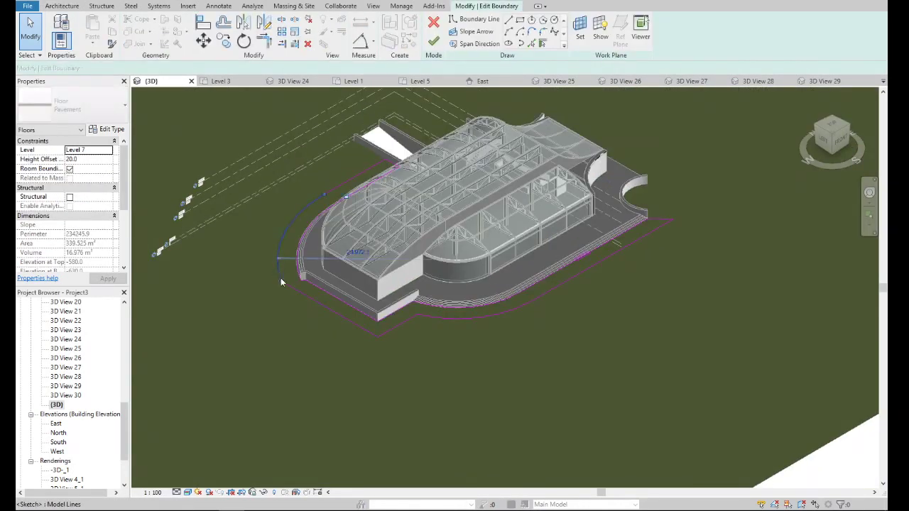
{"action": "left_click", "coordinate": [312, 361]}
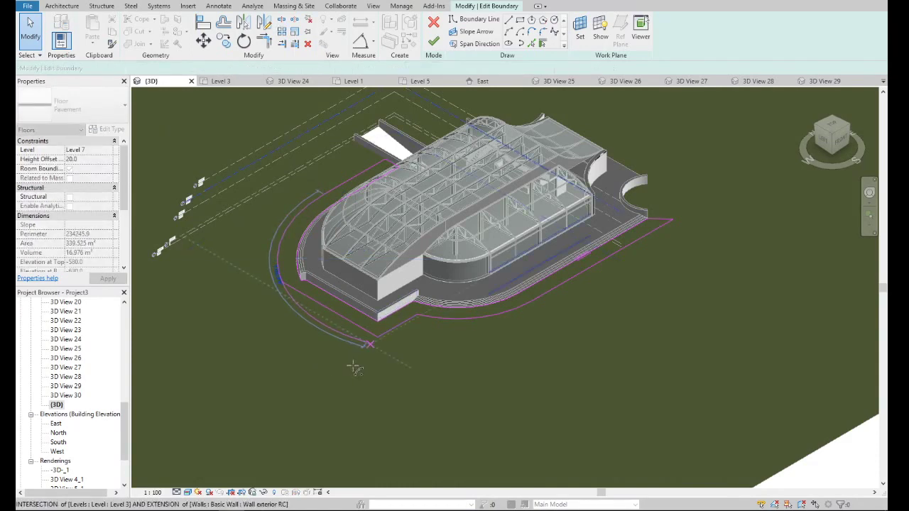
{"action": "key", "text": "t"}
{"action": "key", "text": "r"}
{"action": "scroll", "coordinate": [355, 328], "scroll_direction": "up", "scroll_amount": 4}
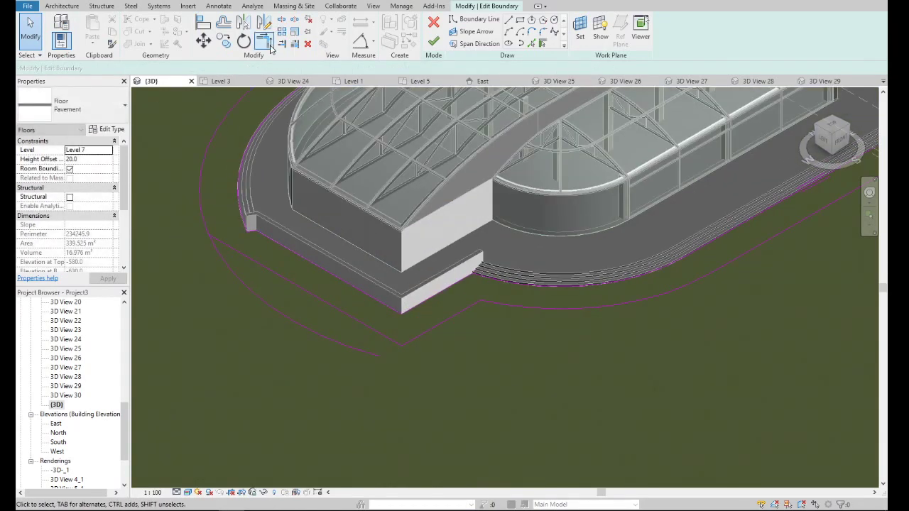
{"action": "left_click", "coordinate": [353, 340]}
{"action": "key", "text": "Escape"}
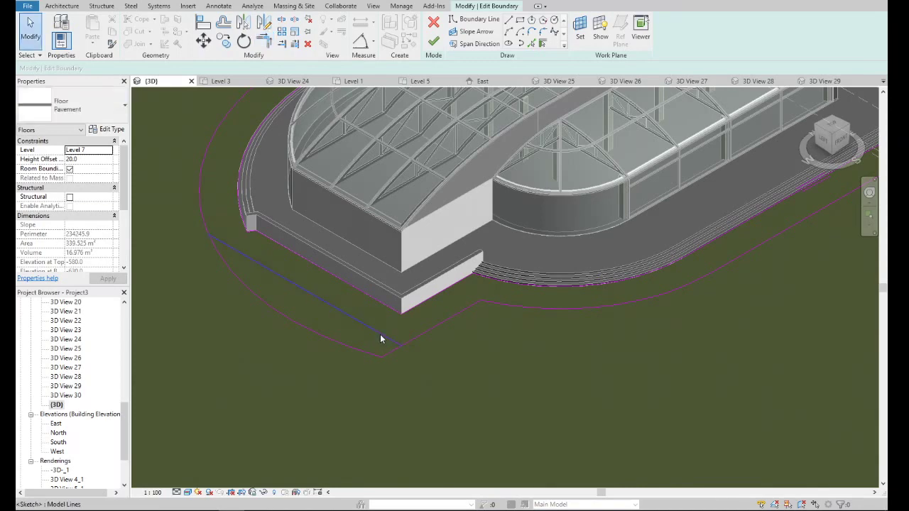
{"action": "left_click", "coordinate": [380, 336]}
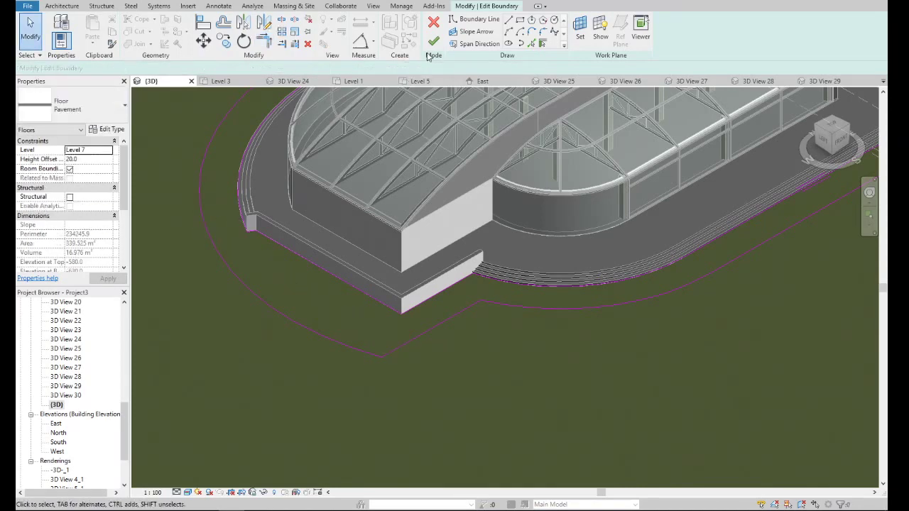
{"action": "left_click", "coordinate": [434, 41]}
- Answer the attach-walls prompt and orbit to a low oblique view of the pavement
{"action": "left_click", "coordinate": [516, 259]}
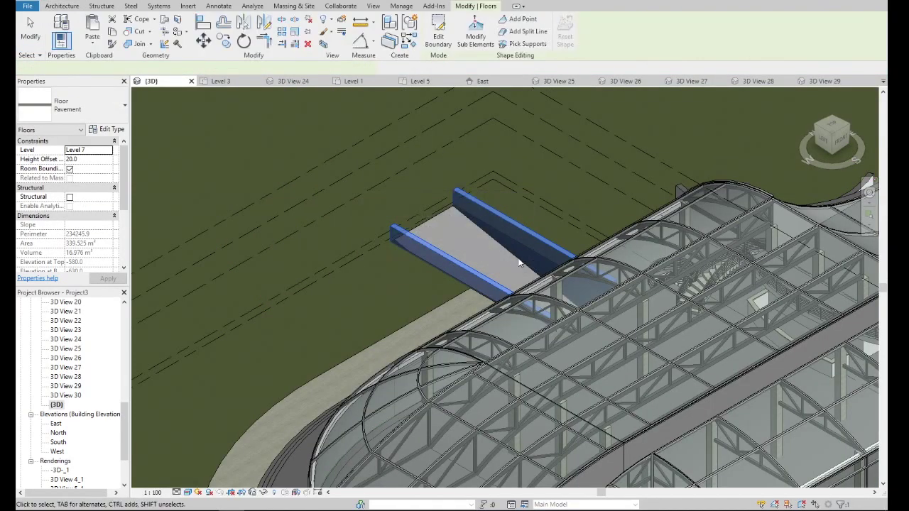
{"action": "mouse_move", "coordinate": [531, 262]}
{"action": "middle_mouse_down", "text": "shift"}
{"action": "mouse_move", "coordinate": [401, 225]}
{"action": "mouse_move", "coordinate": [340, 369]}
{"action": "middle_mouse_up", "text": "shift"}
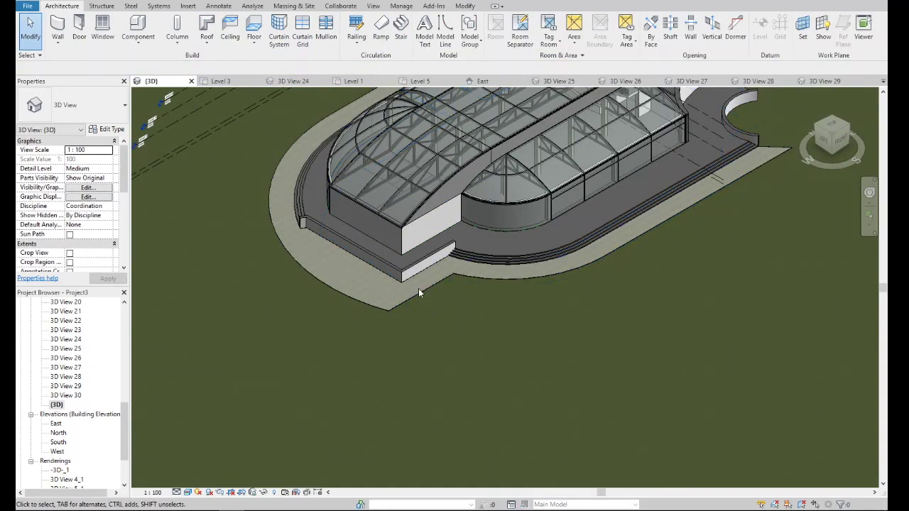
{"action": "scroll", "coordinate": [422, 294], "scroll_direction": "down", "scroll_amount": 5}
{"action": "mouse_move", "coordinate": [540, 181]}
{"action": "middle_mouse_down", "text": "shift"}
{"action": "mouse_move", "coordinate": [756, 123]}
{"action": "mouse_move", "coordinate": [389, 139]}
{"action": "mouse_move", "coordinate": [423, 176]}
{"action": "middle_mouse_up", "text": "shift"}
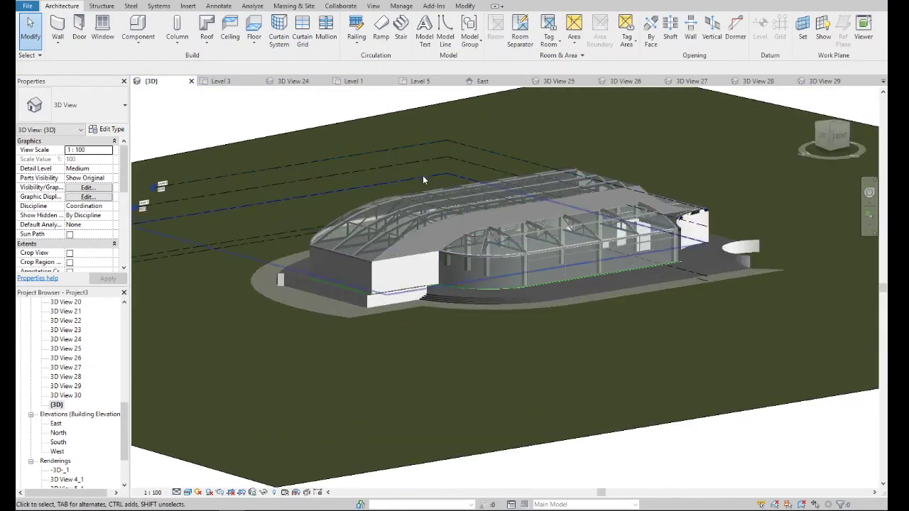
{"action": "scroll", "coordinate": [546, 274], "scroll_direction": "up", "scroll_amount": 5}
- Reopen the Pavement floor's boundary sketch and view it in the Level 1 floor plan
{"action": "double_click", "coordinate": [551, 314]}
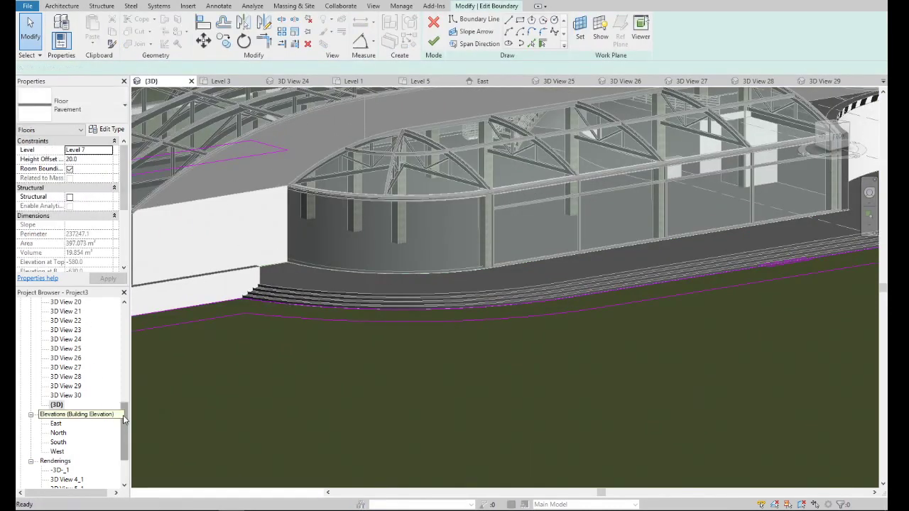
{"action": "left_click_drag", "start_coordinate": [123, 415], "coordinate": [121, 323]}
{"action": "double_click", "coordinate": [61, 321]}
{"action": "scroll", "coordinate": [420, 278], "scroll_direction": "down", "scroll_amount": 3}
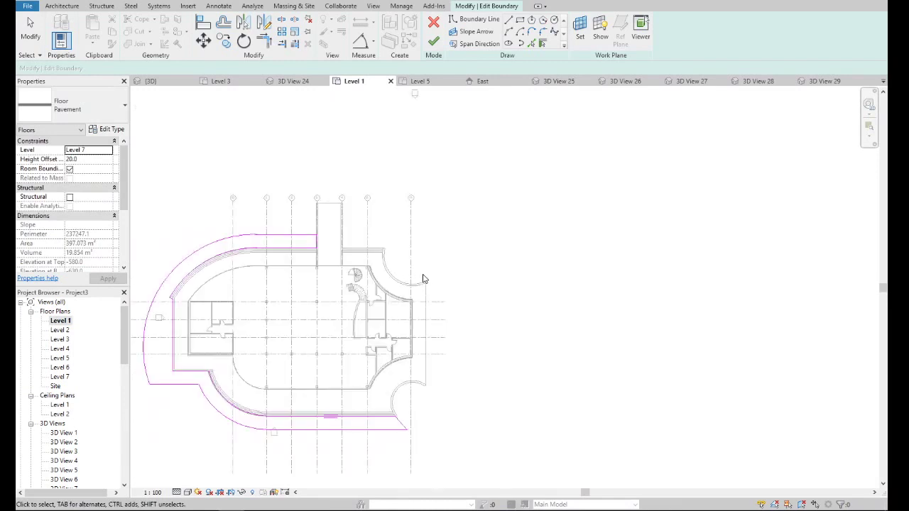
{"action": "scroll", "coordinate": [345, 331], "scroll_direction": "down", "scroll_amount": 1}
{"action": "scroll", "coordinate": [422, 326], "scroll_direction": "up", "scroll_amount": 5}
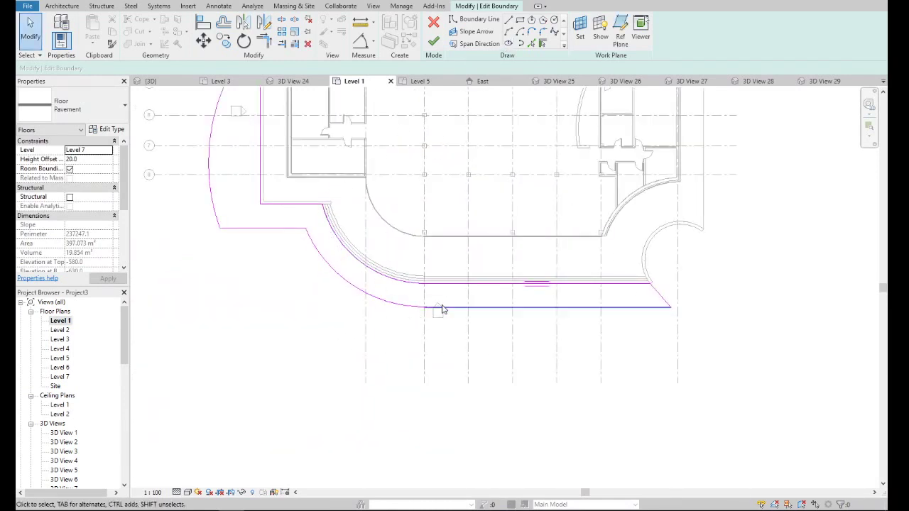
{"action": "scroll", "coordinate": [428, 271], "scroll_direction": "down", "scroll_amount": 2}
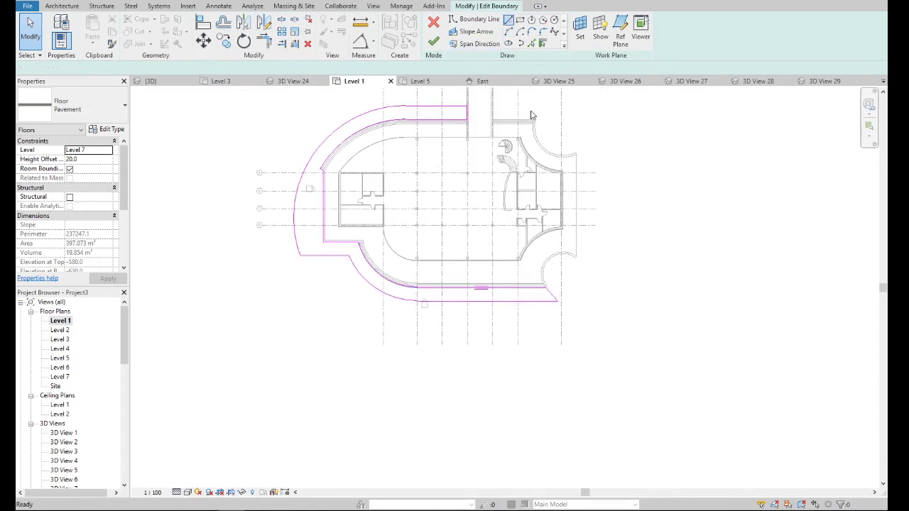
- Draw a 1000-long diagonal boundary line from the lower-right corner
{"action": "key", "text": "b"}
{"action": "key", "text": "l"}
{"action": "scroll", "coordinate": [565, 312], "scroll_direction": "up", "scroll_amount": 2}
{"action": "left_click", "coordinate": [534, 275]}
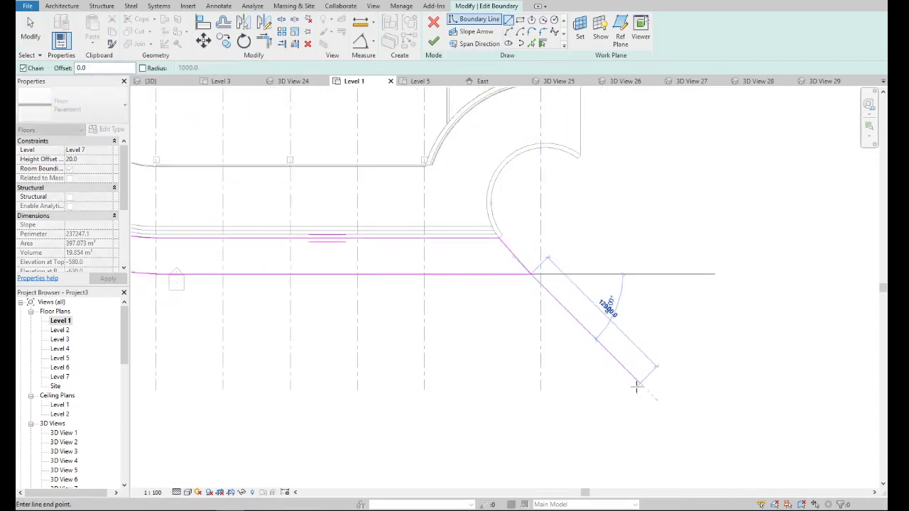
{"action": "type", "text": "1000"}
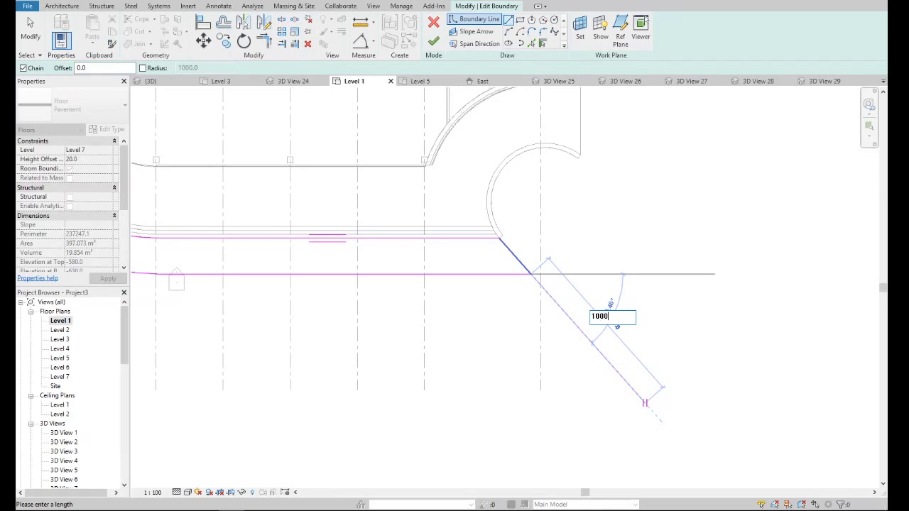
{"action": "key", "text": "Return"}
{"action": "scroll", "coordinate": [588, 359], "scroll_direction": "down", "scroll_amount": 2}
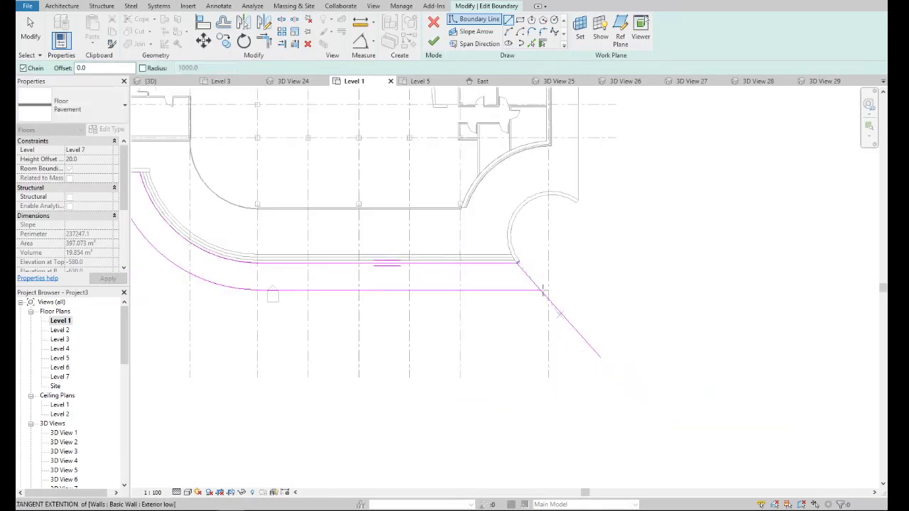
- Pick the wall to add the offset diagonal edge, then corner-join it with the bottom line
{"action": "left_click", "coordinate": [533, 43]}
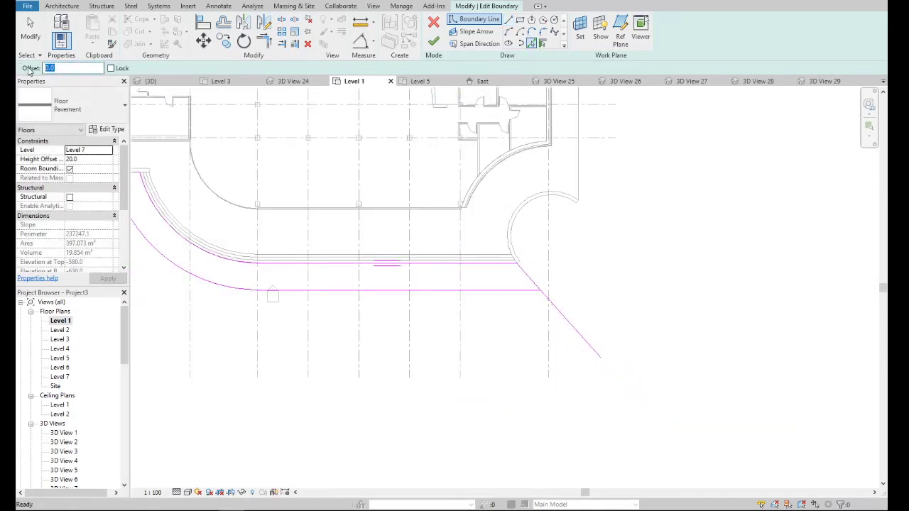
{"action": "left_click", "coordinate": [556, 316]}
{"action": "scroll", "coordinate": [523, 308], "scroll_direction": "up", "scroll_amount": 1}
{"action": "scroll", "coordinate": [497, 270], "scroll_direction": "up", "scroll_amount": 1}
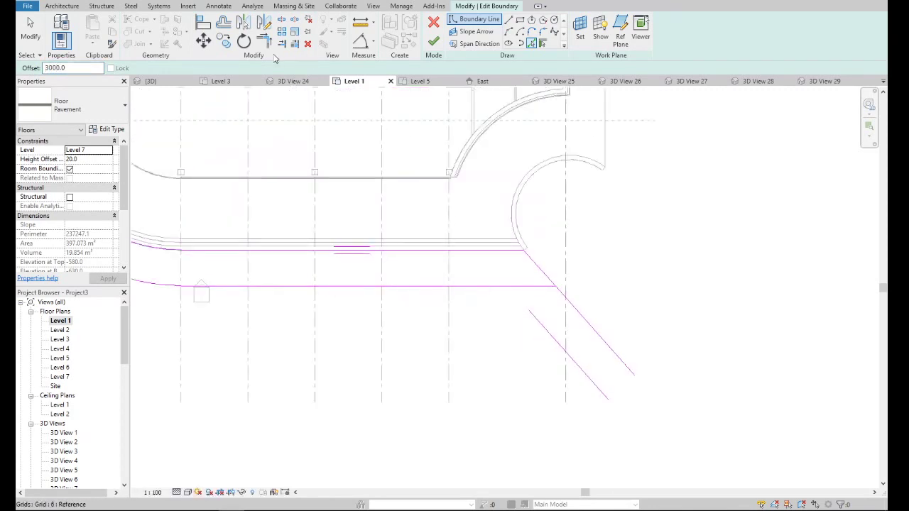
{"action": "left_click", "coordinate": [263, 41]}
{"action": "left_click", "coordinate": [487, 287]}
{"action": "left_click", "coordinate": [546, 317]}
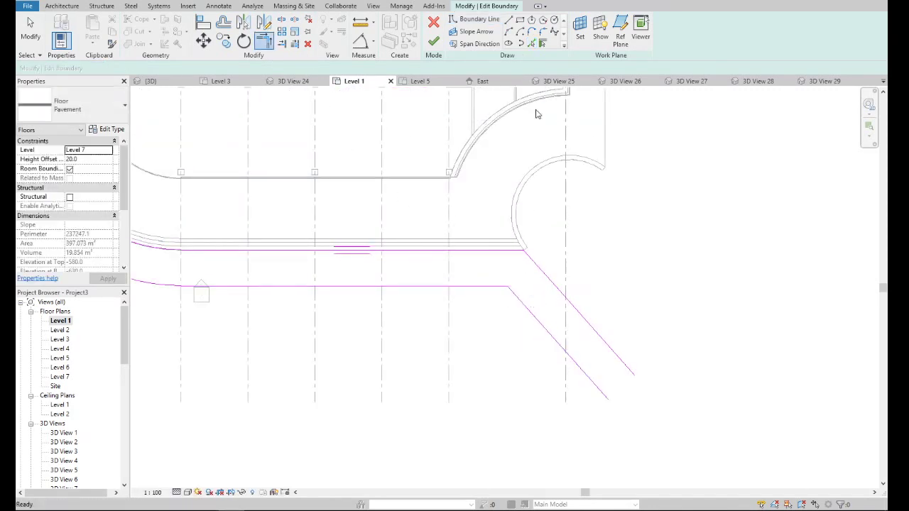
{"action": "key", "text": "Escape"}
- Draw the 3500 horizontal bottom edge and trim the lower diagonal to meet it
{"action": "left_click", "coordinate": [508, 19]}
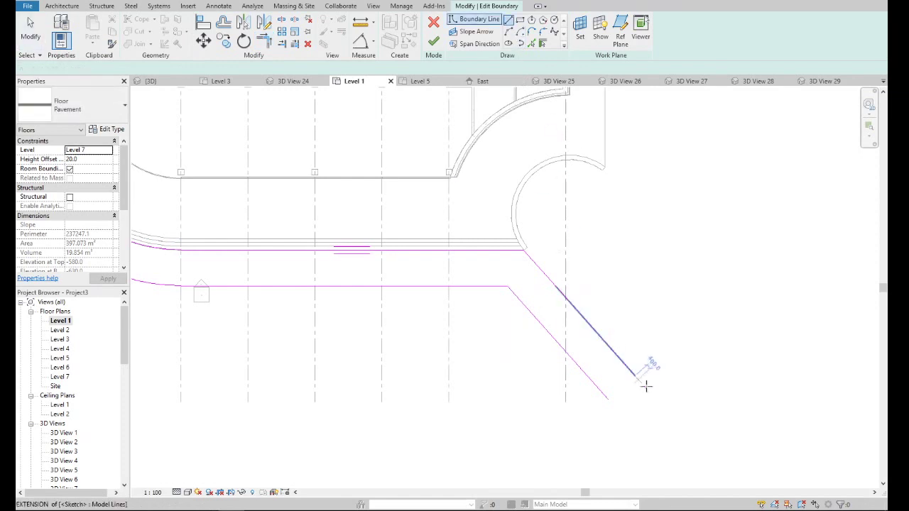
{"action": "left_click", "coordinate": [588, 376]}
{"action": "left_click", "coordinate": [263, 40]}
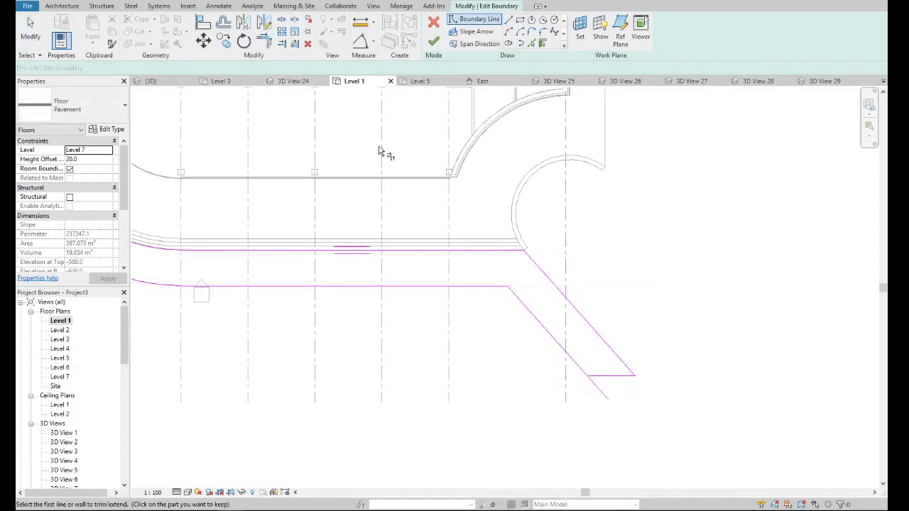
{"action": "left_click", "coordinate": [576, 361]}
{"action": "left_click", "coordinate": [608, 375]}
{"action": "scroll", "coordinate": [561, 377], "scroll_direction": "down", "scroll_amount": 5}
{"action": "scroll", "coordinate": [525, 380], "scroll_direction": "up", "scroll_amount": 5}
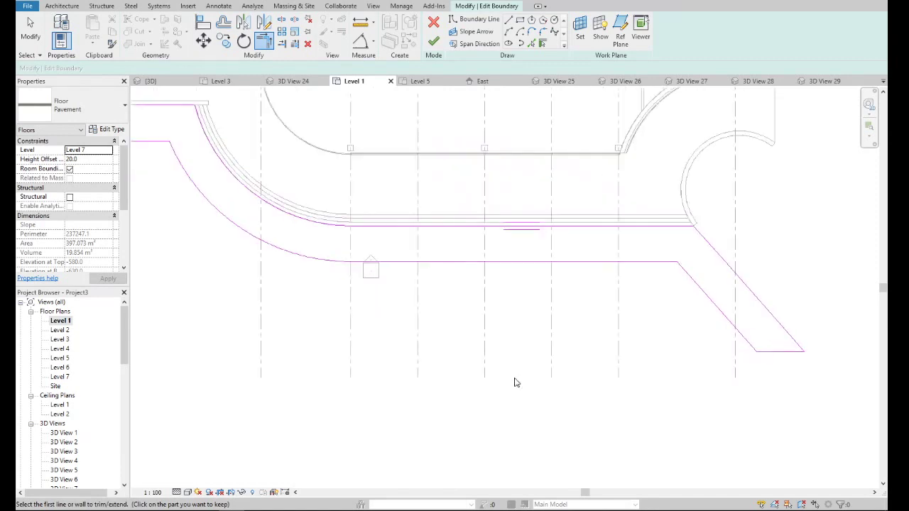
{"action": "scroll", "coordinate": [453, 320], "scroll_direction": "down", "scroll_amount": 3}
{"action": "scroll", "coordinate": [457, 319], "scroll_direction": "up", "scroll_amount": 2}
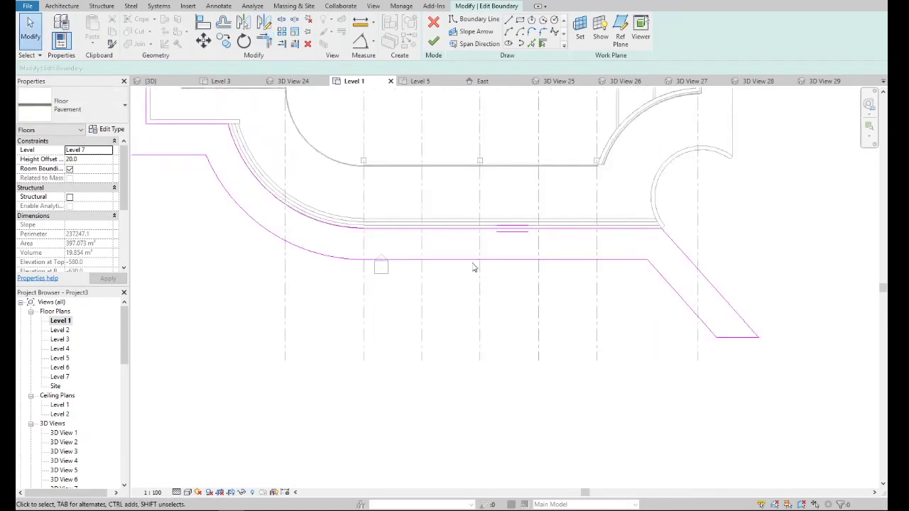
{"action": "scroll", "coordinate": [409, 273], "scroll_direction": "down", "scroll_amount": 3}
{"action": "scroll", "coordinate": [302, 279], "scroll_direction": "up", "scroll_amount": 3}
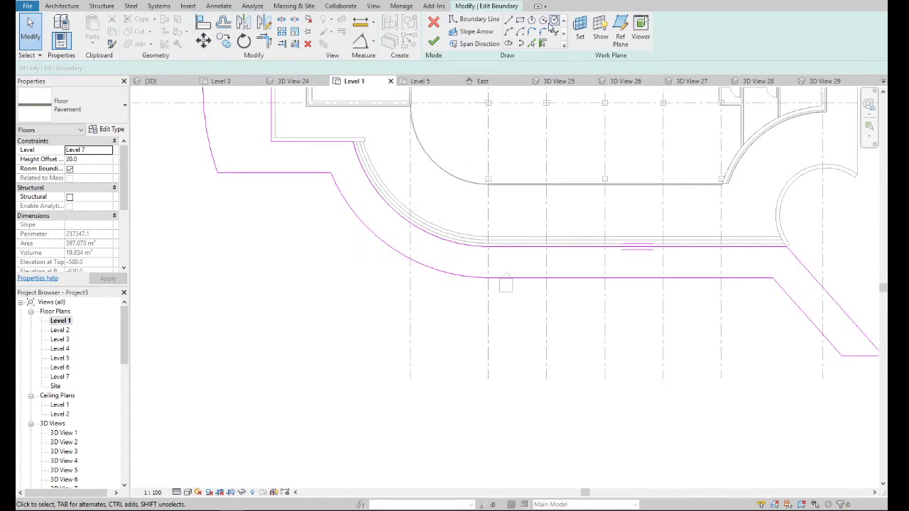
- Draw the outer diagonal down-left at 135° from the front-left column
{"action": "scroll", "coordinate": [487, 120], "scroll_direction": "up", "scroll_amount": 3}
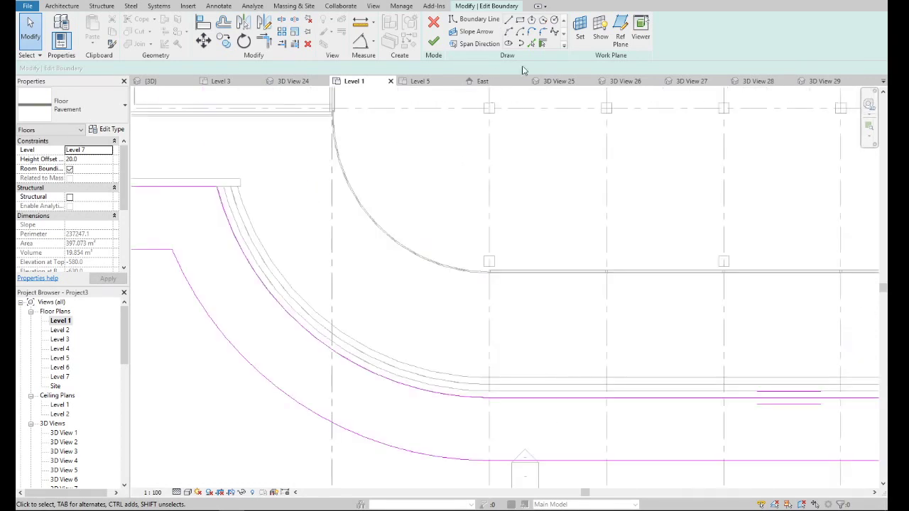
{"action": "left_click", "coordinate": [519, 22]}
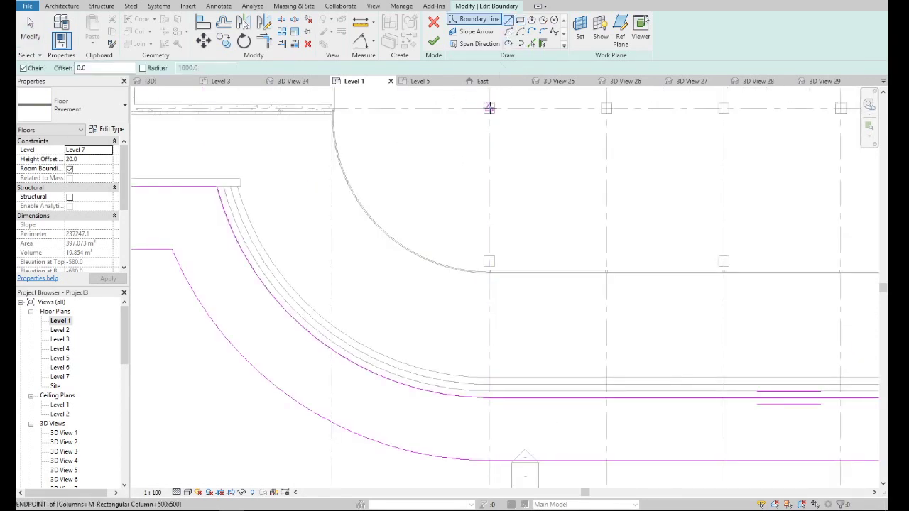
{"action": "left_click", "coordinate": [488, 107]}
{"action": "scroll", "coordinate": [470, 217], "scroll_direction": "down", "scroll_amount": 4}
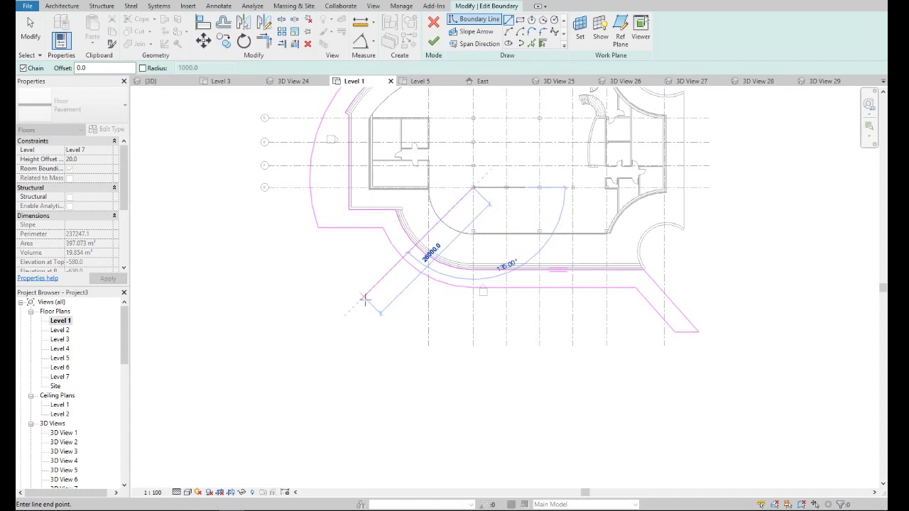
{"action": "left_click", "coordinate": [364, 297]}
{"action": "key", "text": "Escape"}
{"action": "key", "text": "Escape"}
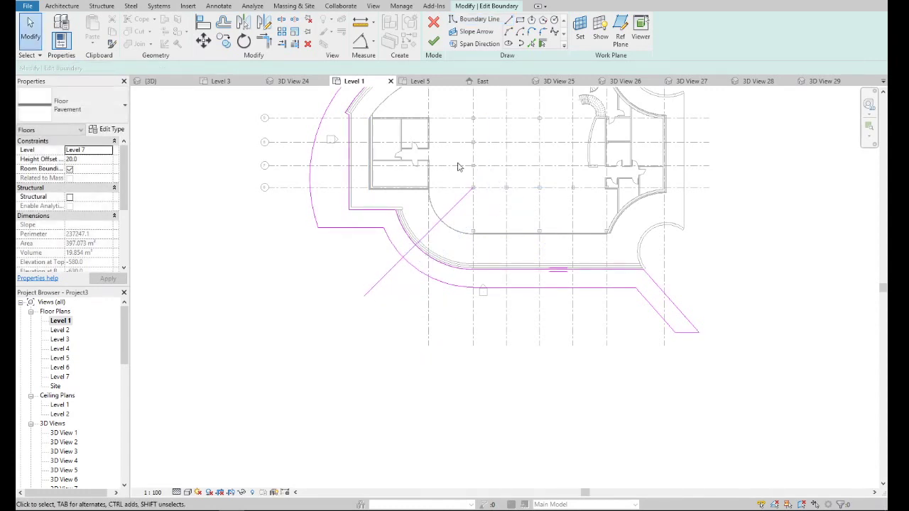
- Draw a long horizontal bottom line past the diagonal and corner-join the two
{"action": "key", "text": "Return"}
{"action": "left_click", "coordinate": [699, 332]}
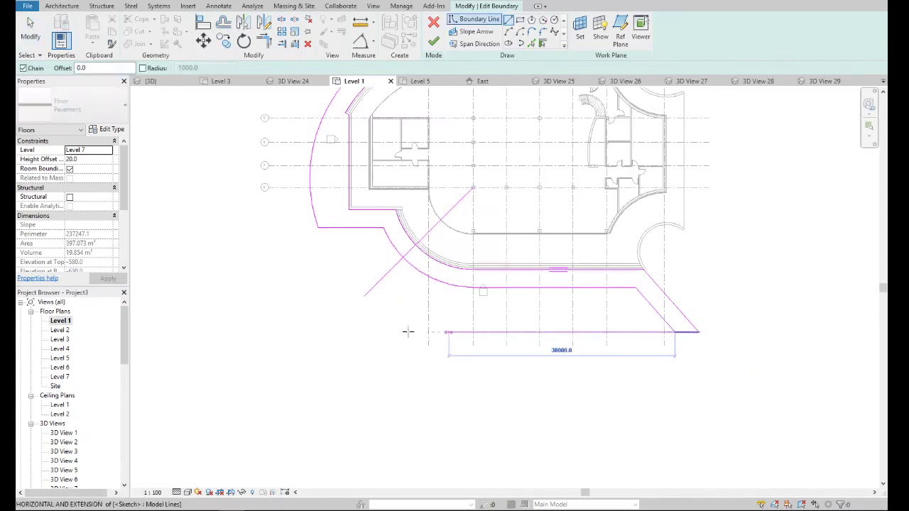
{"action": "left_click", "coordinate": [318, 332]}
{"action": "key", "text": "t"}
{"action": "key", "text": "r"}
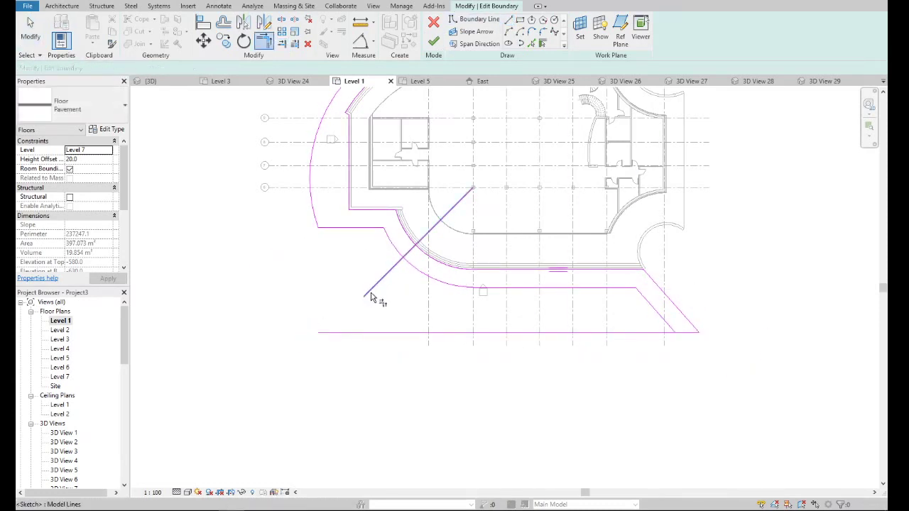
{"action": "left_click", "coordinate": [369, 291]}
{"action": "left_click", "coordinate": [365, 320]}
{"action": "scroll", "coordinate": [436, 264], "scroll_direction": "up", "scroll_amount": 1}
{"action": "scroll", "coordinate": [436, 264], "scroll_direction": "up", "scroll_amount": 1}
{"action": "key", "text": "Escape"}
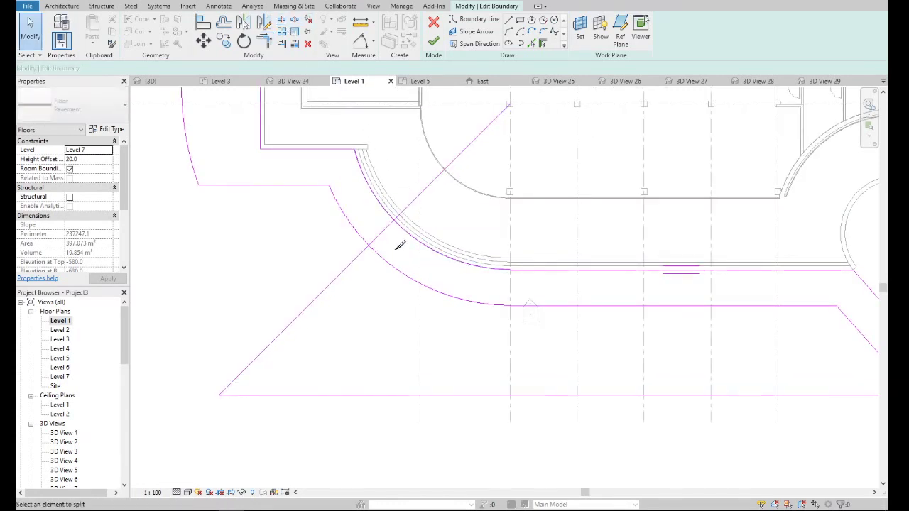
- Split the outer curve where the diagonal crosses and trim it to the diagonal
{"action": "key", "text": "s"}
{"action": "key", "text": "l"}
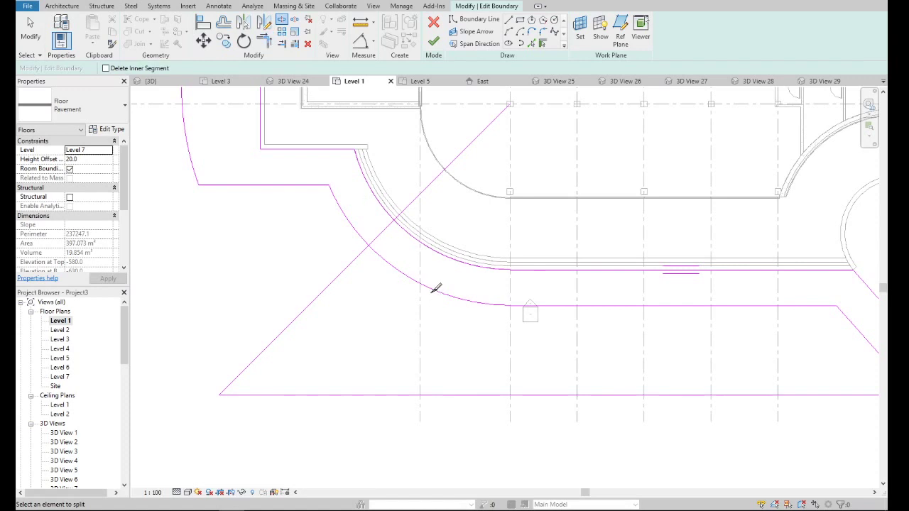
{"action": "left_click", "coordinate": [422, 279]}
{"action": "key", "text": "Escape"}
{"action": "key", "text": "t"}
{"action": "key", "text": "r"}
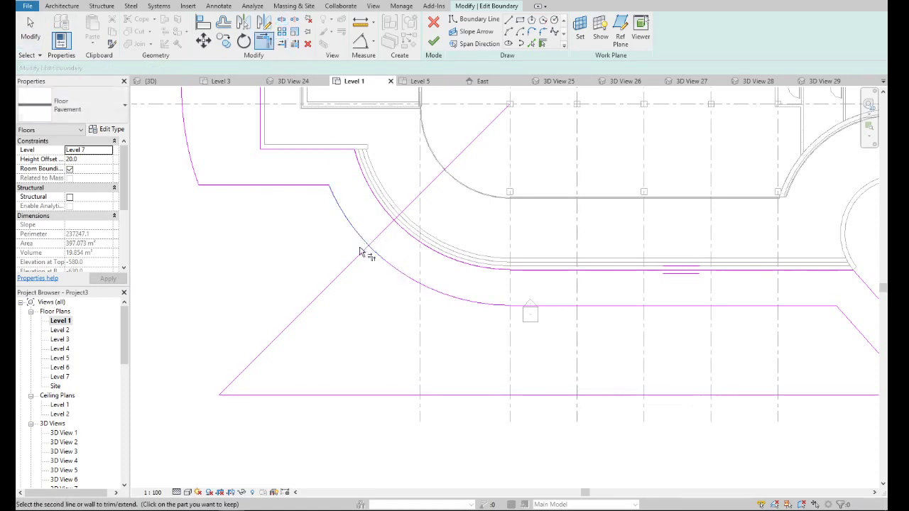
{"action": "left_click", "coordinate": [359, 254]}
{"action": "key", "text": "Escape"}
{"action": "scroll", "coordinate": [367, 324], "scroll_direction": "up", "scroll_amount": 1}
- Copy the outer diagonal at a 5000 offset, deleting the misplaced 3000 copy
{"action": "key", "text": "Escape"}
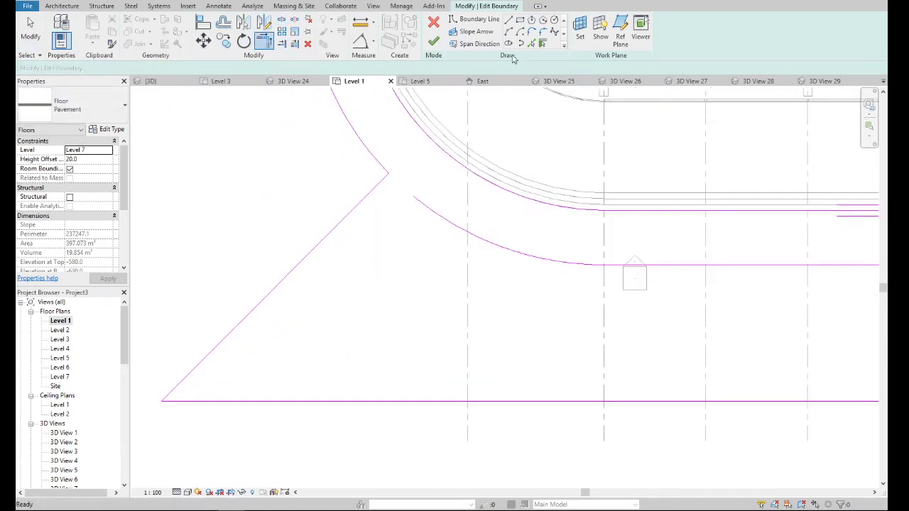
{"action": "left_click", "coordinate": [531, 43]}
{"action": "scroll", "coordinate": [399, 249], "scroll_direction": "down", "scroll_amount": 2}
{"action": "scroll", "coordinate": [400, 249], "scroll_direction": "up", "scroll_amount": 1}
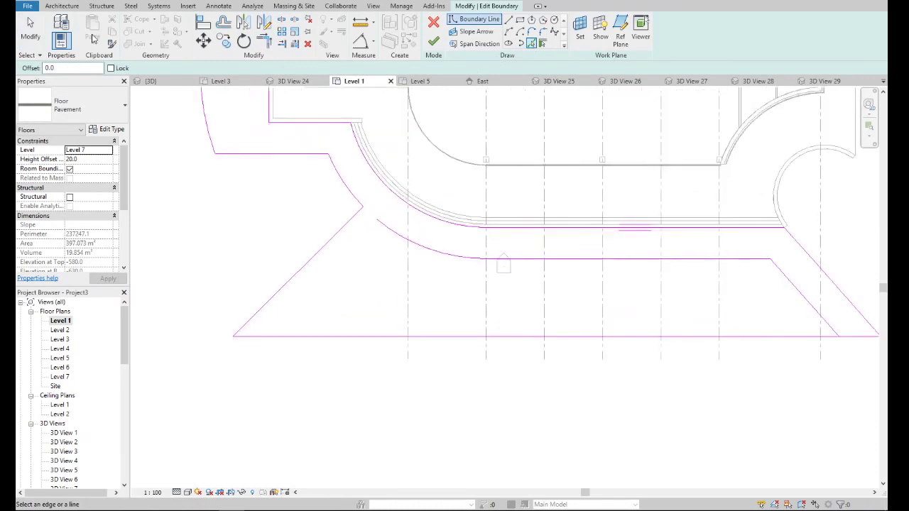
{"action": "type", "text": "000"}
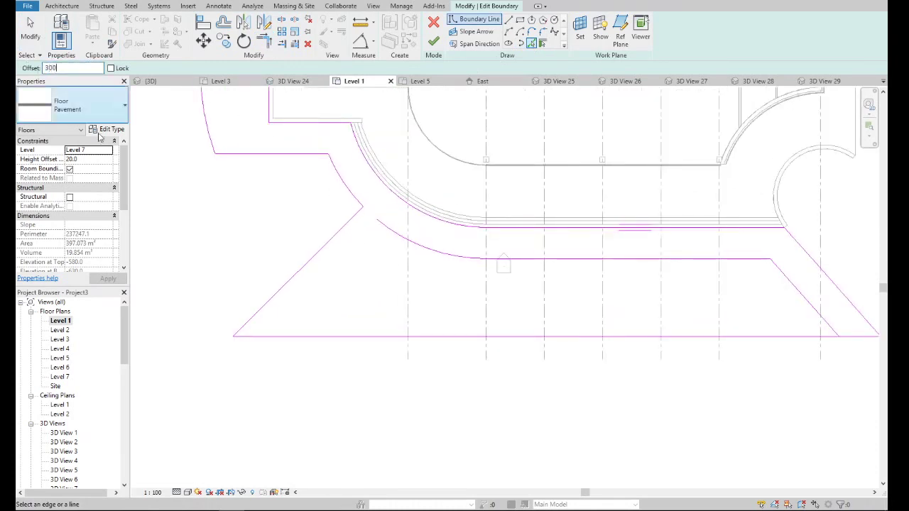
{"action": "key", "text": "Return"}
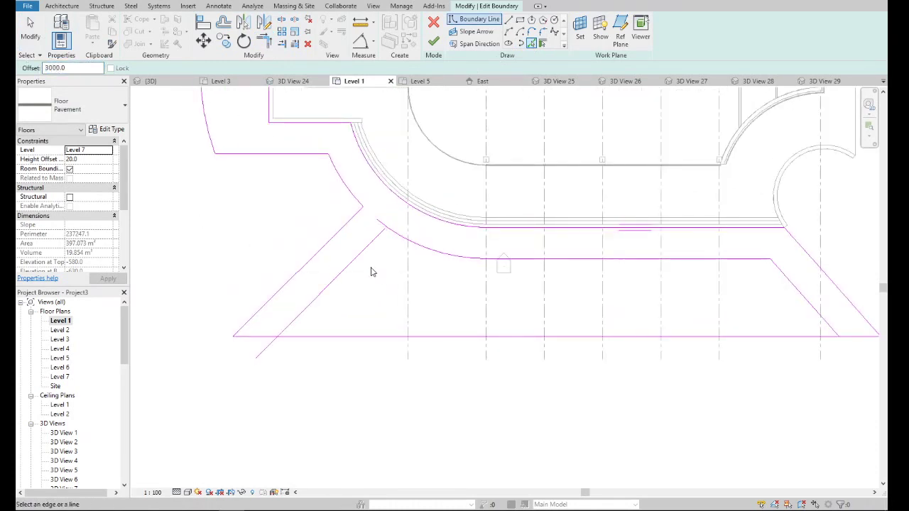
{"action": "scroll", "coordinate": [364, 257], "scroll_direction": "up", "scroll_amount": 1}
{"action": "key", "text": "Escape"}
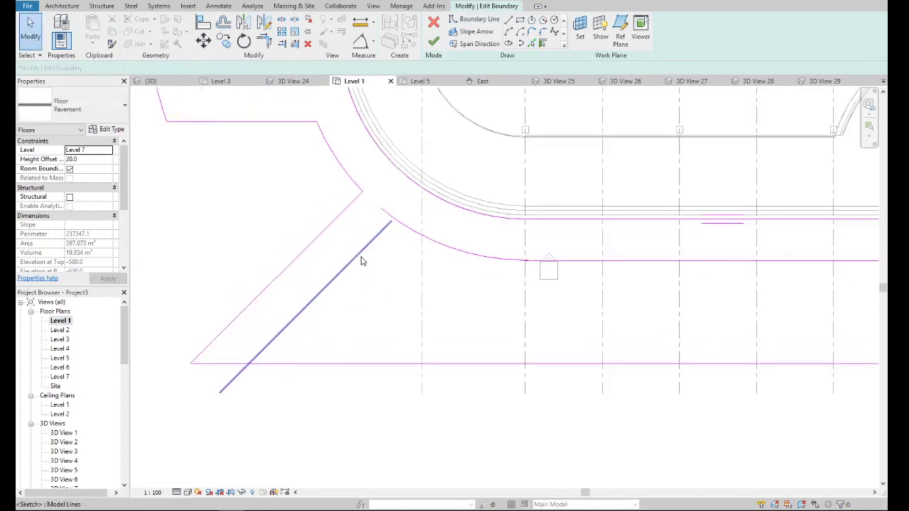
{"action": "left_click", "coordinate": [362, 257]}
{"action": "key", "text": "Delete"}
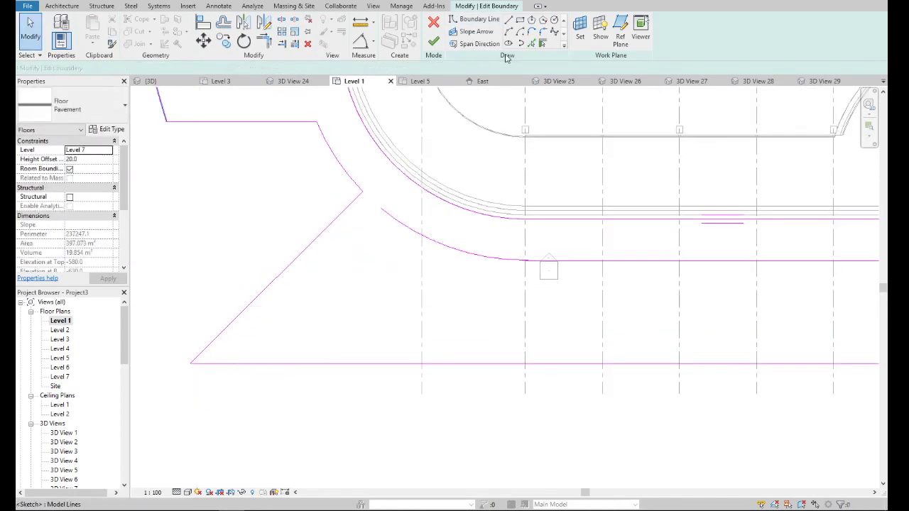
{"action": "left_click", "coordinate": [532, 44]}
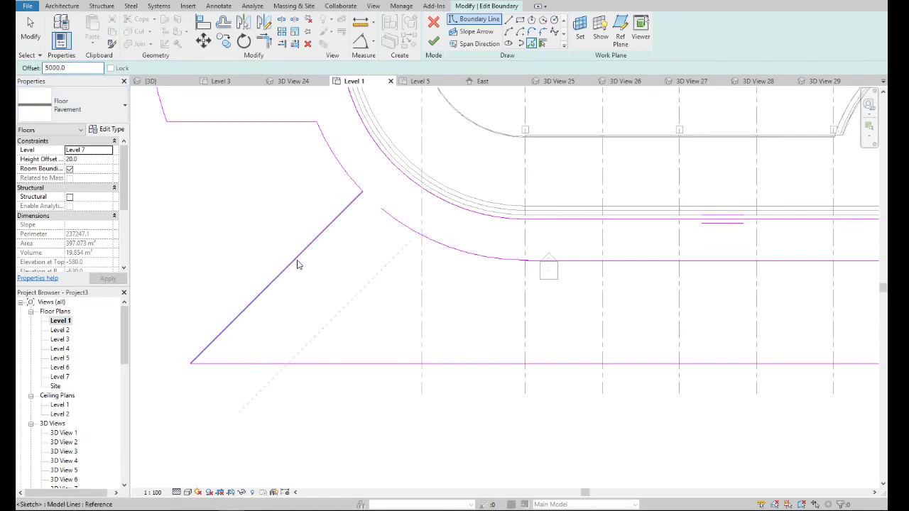
{"action": "key", "text": "Escape"}
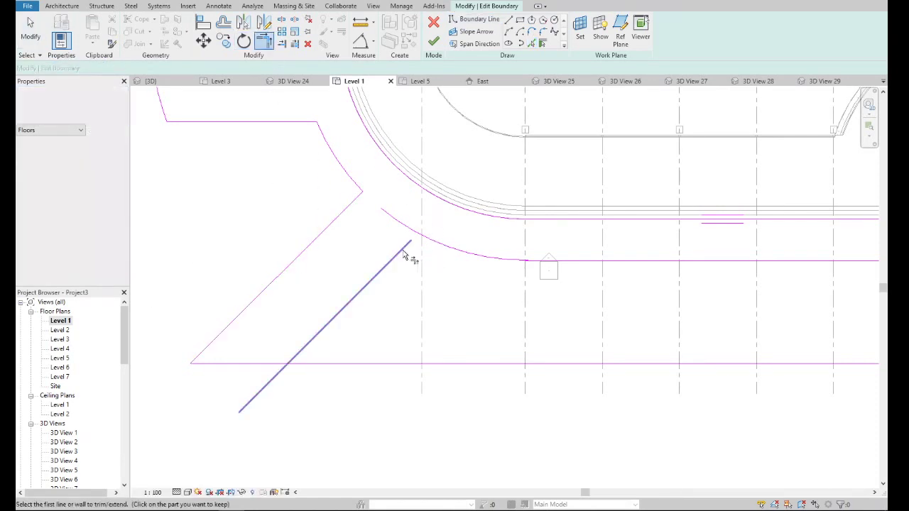
- Corner-join the new inner diagonal to the inner curve and the bottom edge
{"action": "left_click", "coordinate": [444, 245]}
{"action": "left_click", "coordinate": [340, 312]}
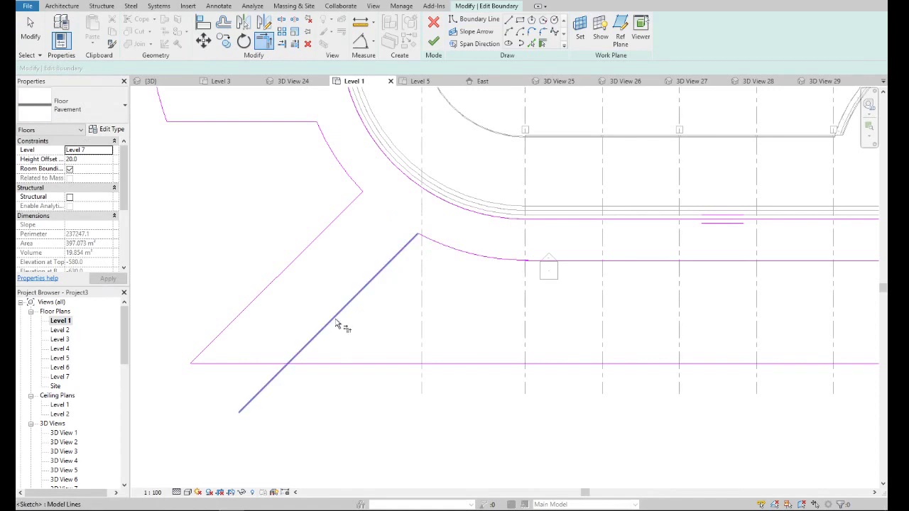
{"action": "left_click", "coordinate": [266, 364]}
{"action": "scroll", "coordinate": [284, 353], "scroll_direction": "down", "scroll_amount": 4}
{"action": "key", "text": "Escape"}
{"action": "scroll", "coordinate": [346, 330], "scroll_direction": "up", "scroll_amount": 2}
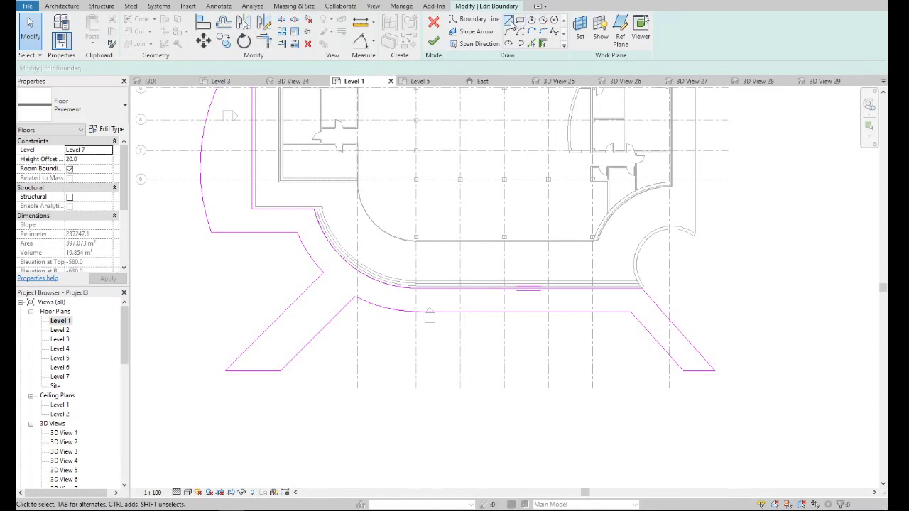
- Sketch two rectangular arm outlines projecting down from the front edge
{"action": "left_click", "coordinate": [510, 21]}
{"action": "scroll", "coordinate": [408, 300], "scroll_direction": "up", "scroll_amount": 2}
{"action": "left_click", "coordinate": [416, 295]}
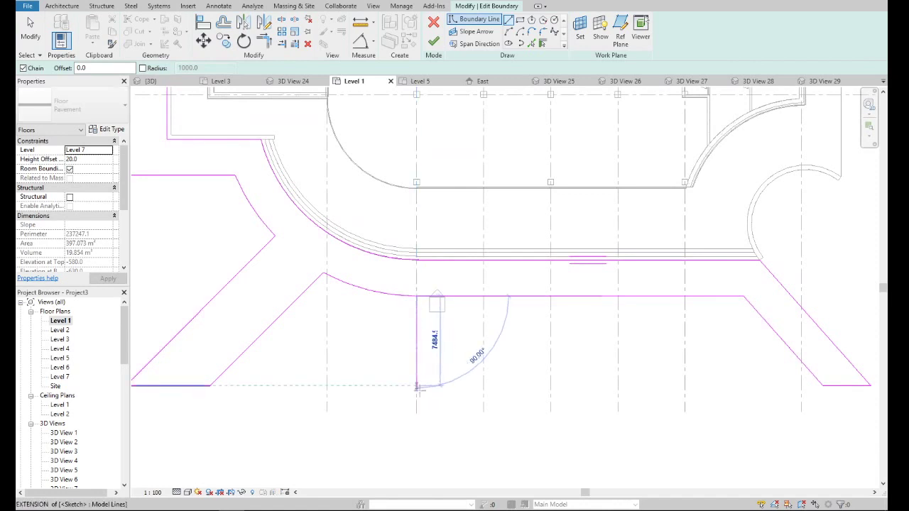
{"action": "left_click", "coordinate": [417, 386]}
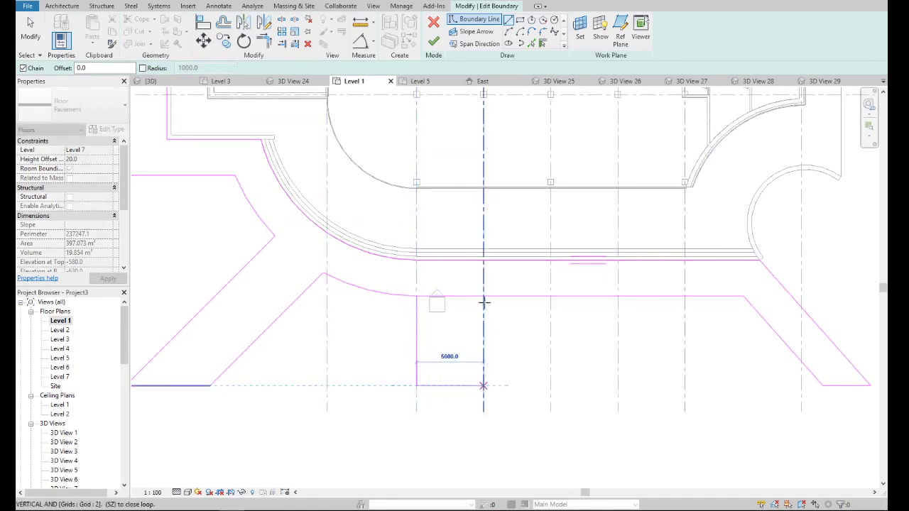
{"action": "left_click", "coordinate": [483, 385]}
{"action": "left_click", "coordinate": [483, 295]}
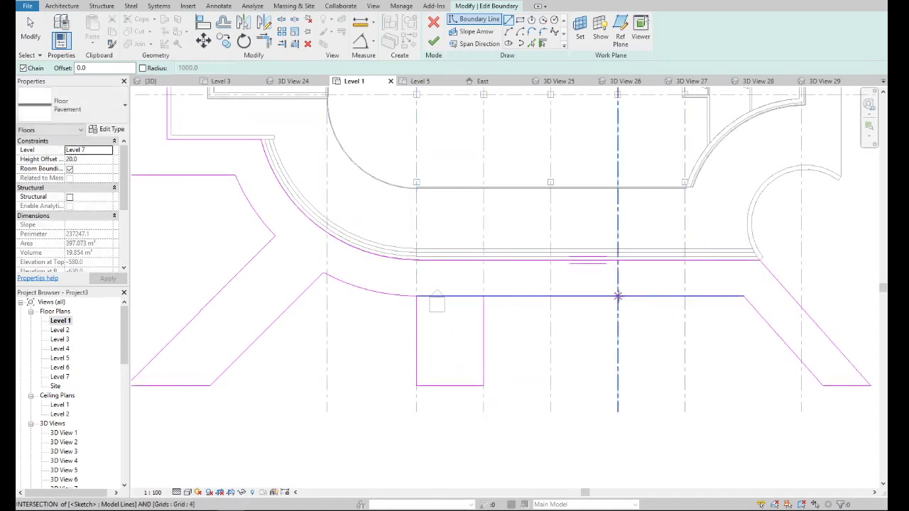
{"action": "left_click", "coordinate": [617, 295]}
{"action": "left_click", "coordinate": [617, 386]}
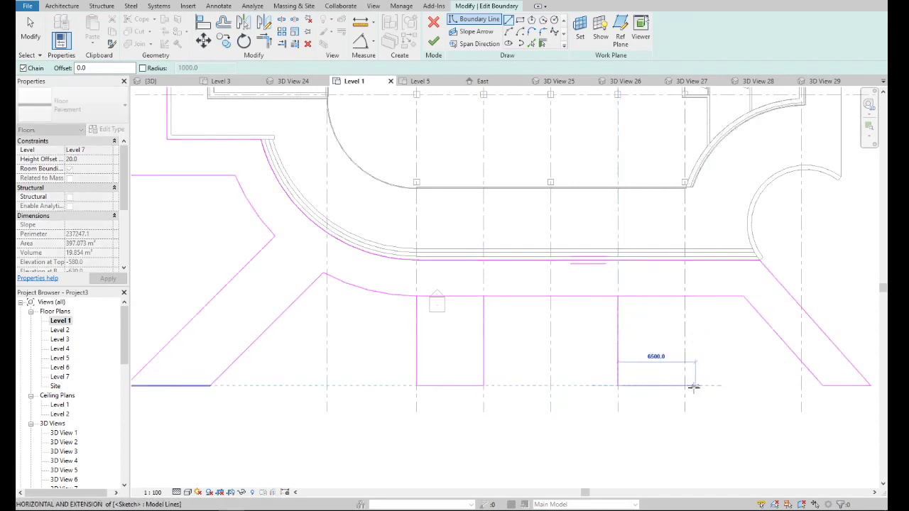
{"action": "left_click", "coordinate": [684, 386]}
{"action": "left_click", "coordinate": [685, 295]}
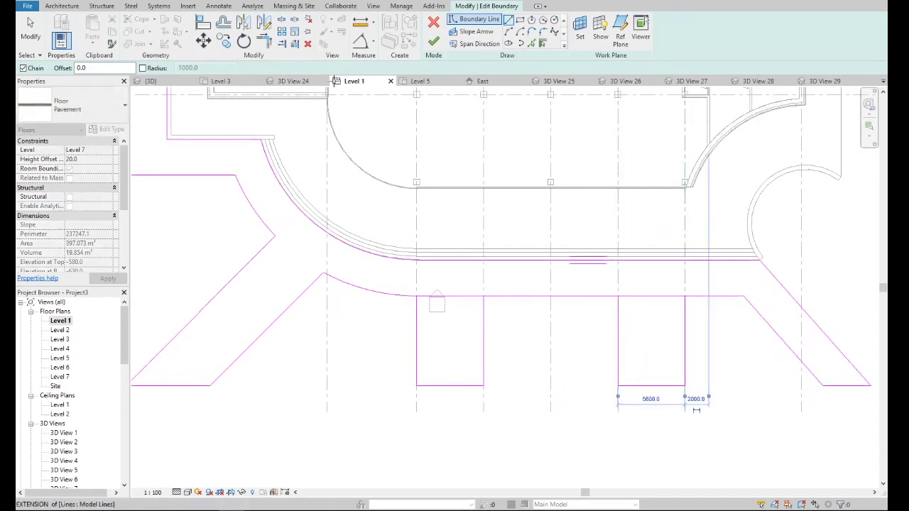
- Trim the front edge to meet both arms and delete the leftover short segment
{"action": "left_click", "coordinate": [281, 20]}
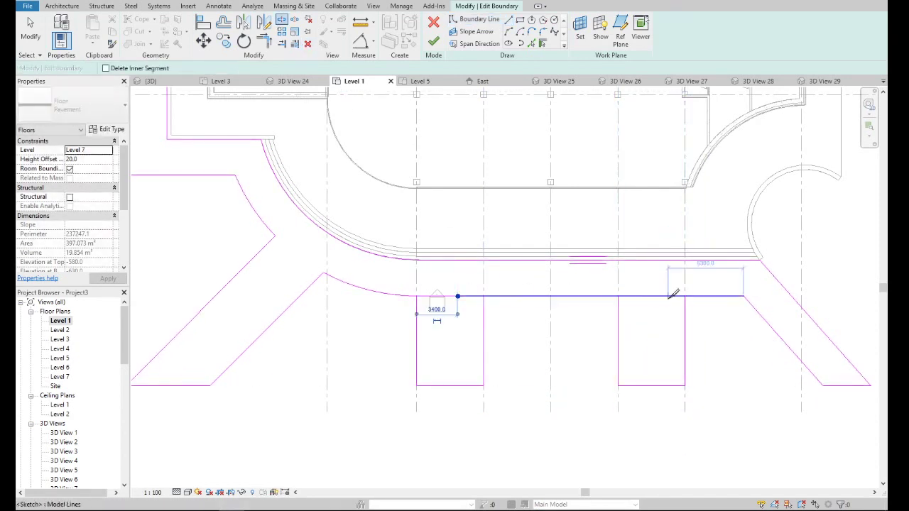
{"action": "key", "text": "t"}
{"action": "key", "text": "r"}
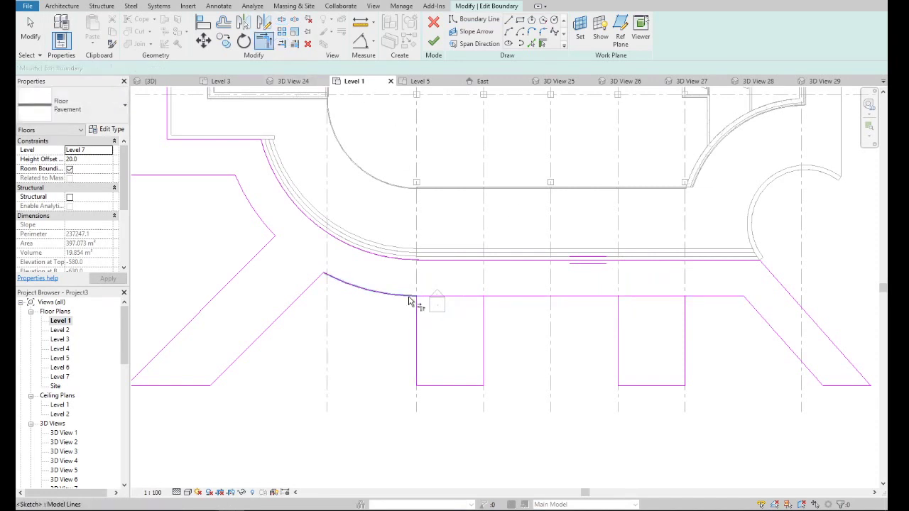
{"action": "left_click", "coordinate": [500, 298]}
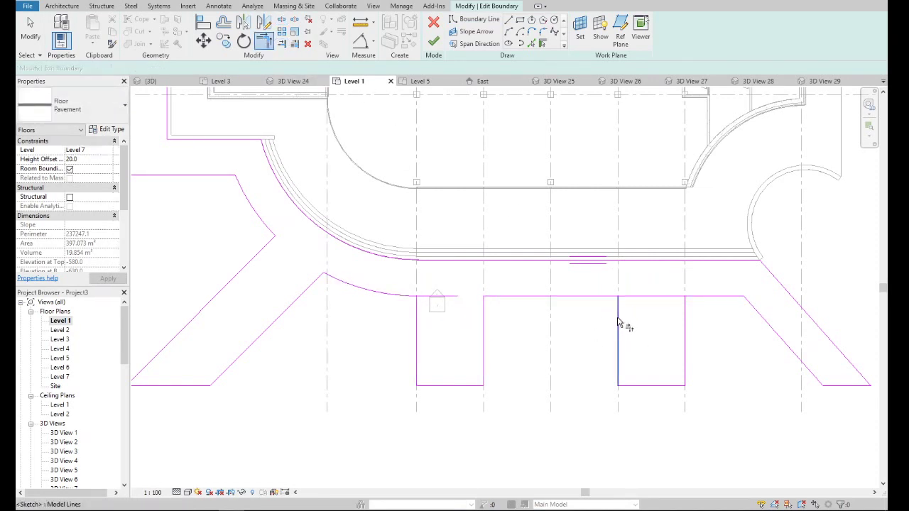
{"action": "left_click", "coordinate": [607, 297]}
{"action": "left_click", "coordinate": [617, 309]}
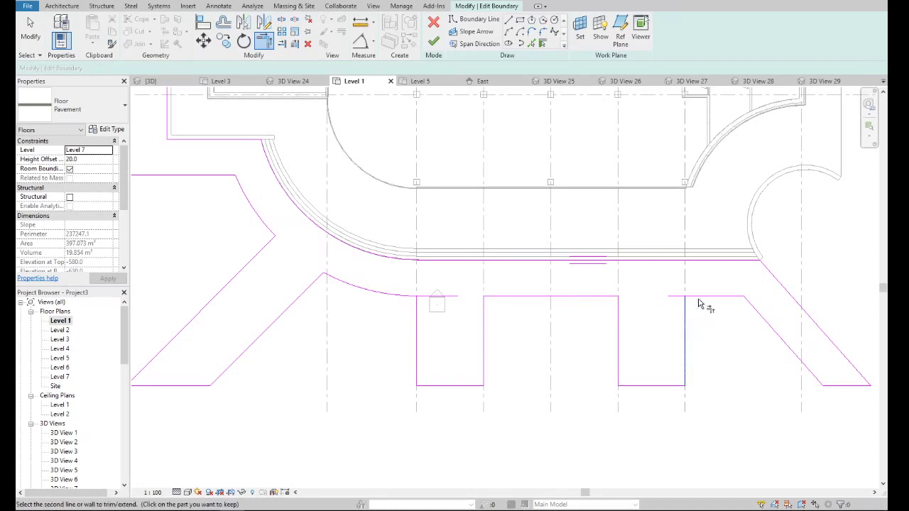
{"action": "key", "text": "Escape"}
{"action": "scroll", "coordinate": [420, 304], "scroll_direction": "up", "scroll_amount": 2}
{"action": "scroll", "coordinate": [405, 298], "scroll_direction": "up", "scroll_amount": 1}
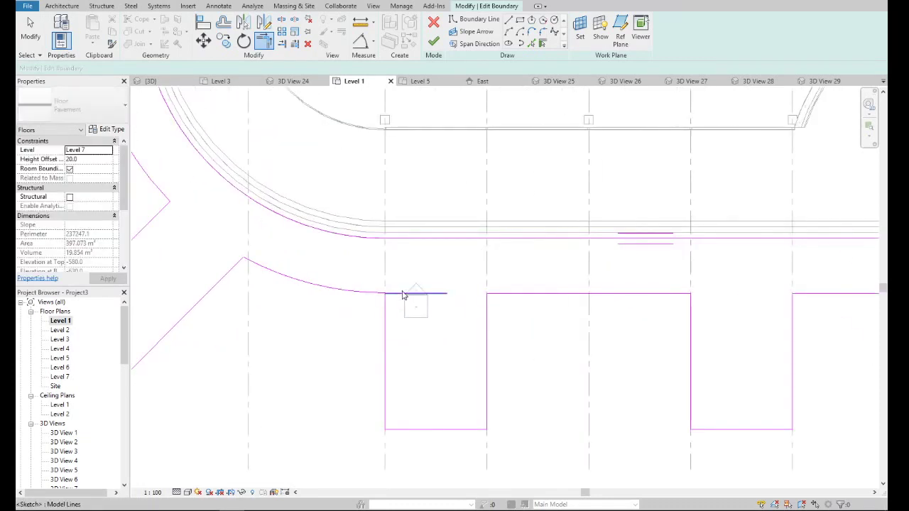
{"action": "left_click", "coordinate": [433, 293]}
{"action": "key", "text": "Delete"}
{"action": "scroll", "coordinate": [440, 294], "scroll_direction": "down", "scroll_amount": 2}
- Move the first arm's vertical boundary lines 2000 to narrow it
{"action": "scroll", "coordinate": [415, 301], "scroll_direction": "down", "scroll_amount": 2}
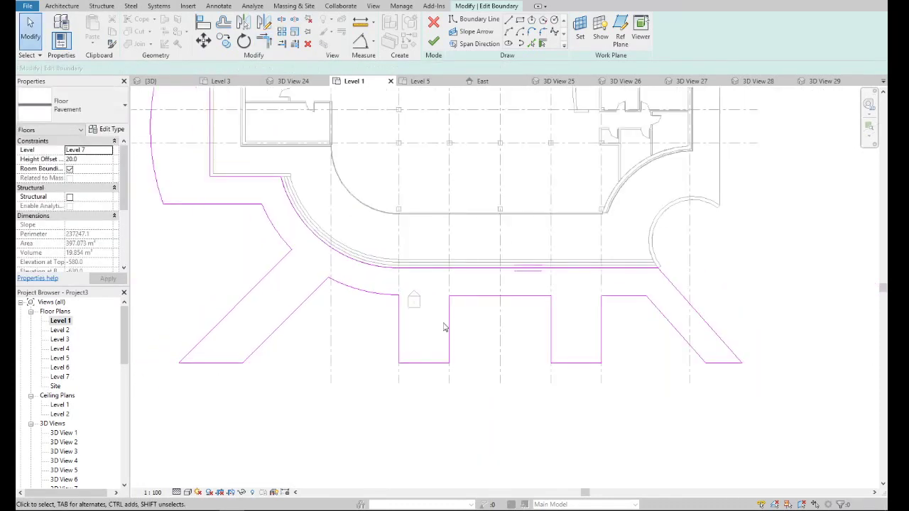
{"action": "left_click", "coordinate": [449, 329]}
{"action": "left_click", "coordinate": [203, 40]}
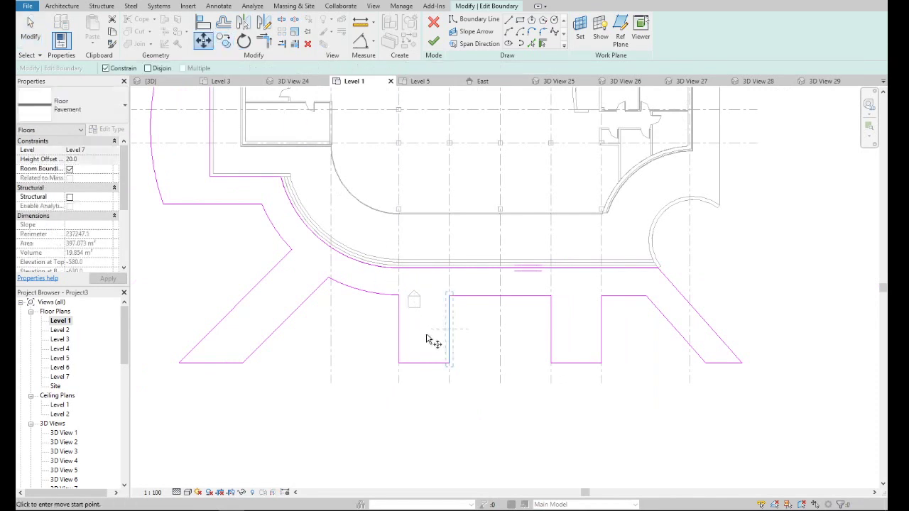
{"action": "left_click", "coordinate": [431, 339]}
{"action": "type", "text": "2000"}
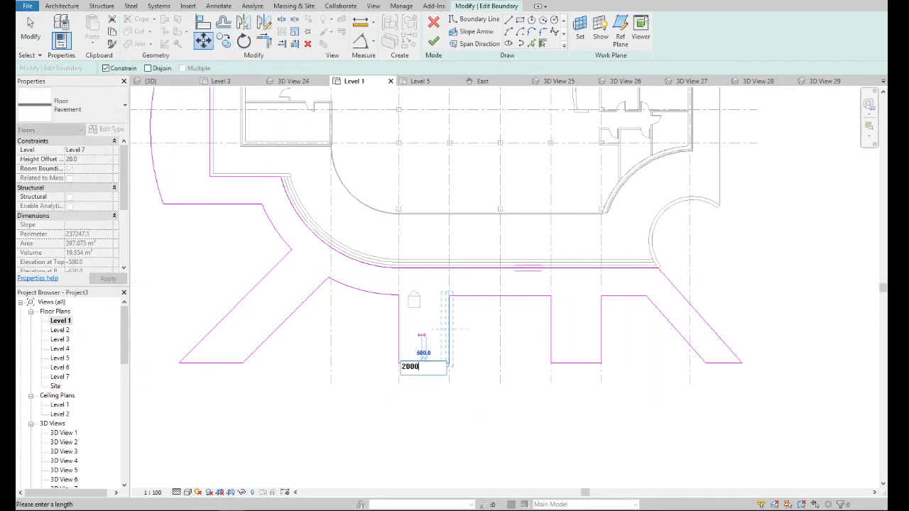
{"action": "key", "text": "Return"}
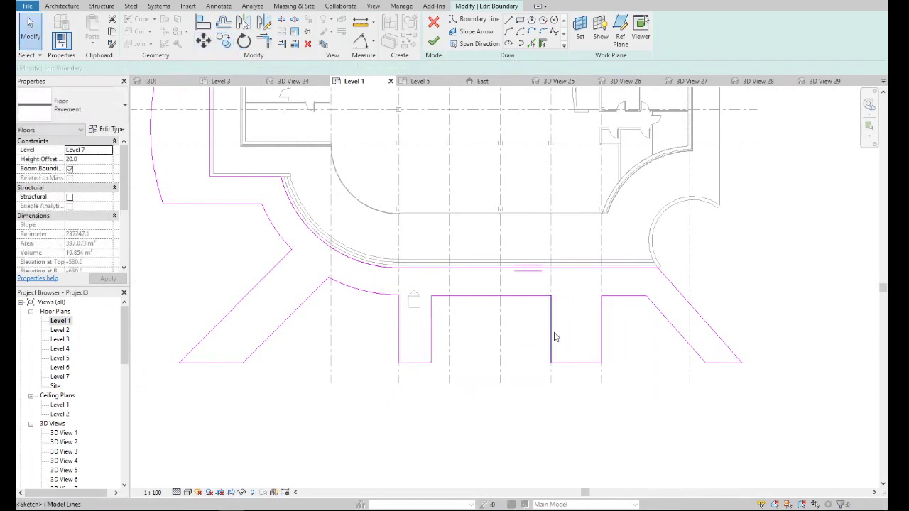
{"action": "key", "text": "m"}
{"action": "key", "text": "v"}
{"action": "left_click", "coordinate": [483, 340]}
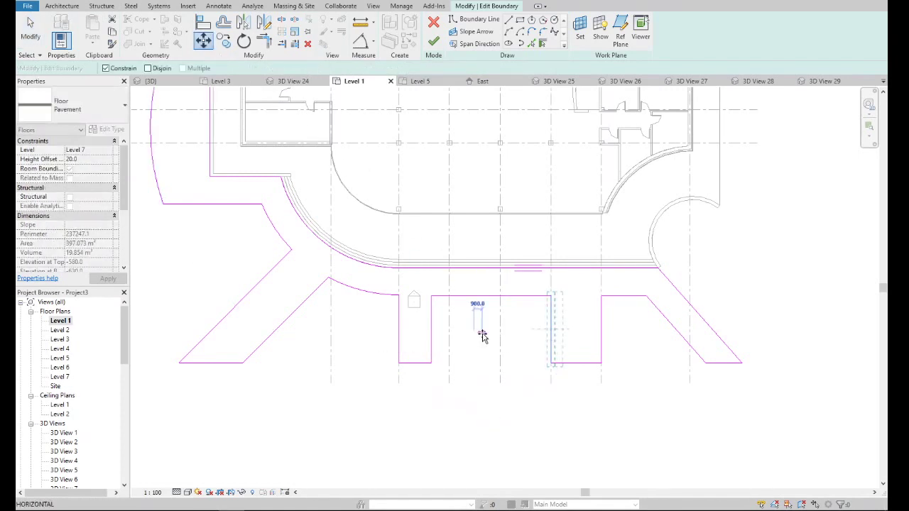
{"action": "type", "text": "200"}
{"action": "key", "text": "Return"}
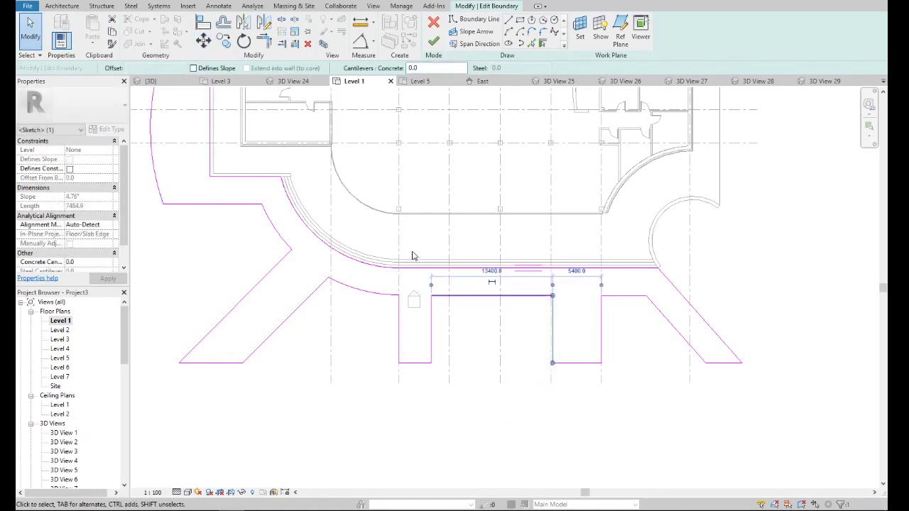
- Shift the right arm's inner vertical edge 2000, leaving it 3600 wide
{"action": "left_click", "coordinate": [551, 327]}
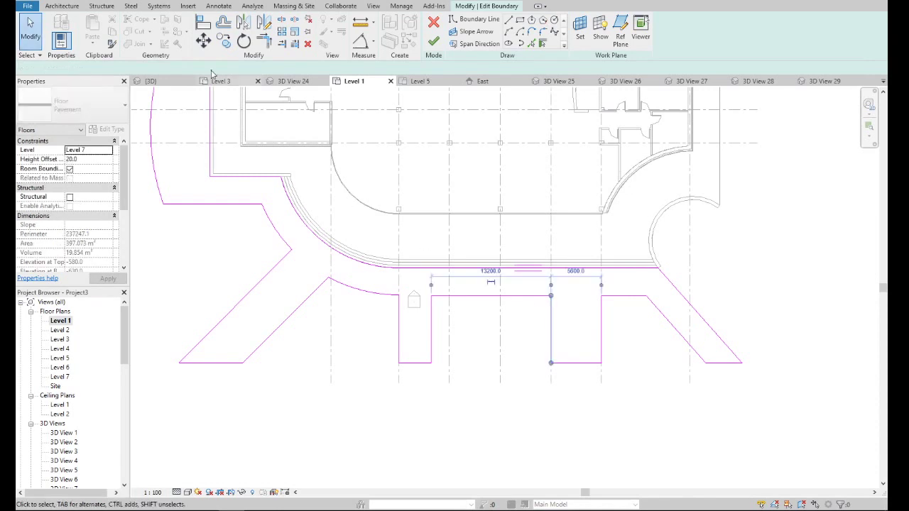
{"action": "key", "text": "m"}
{"action": "key", "text": "v"}
{"action": "left_click", "coordinate": [483, 400]}
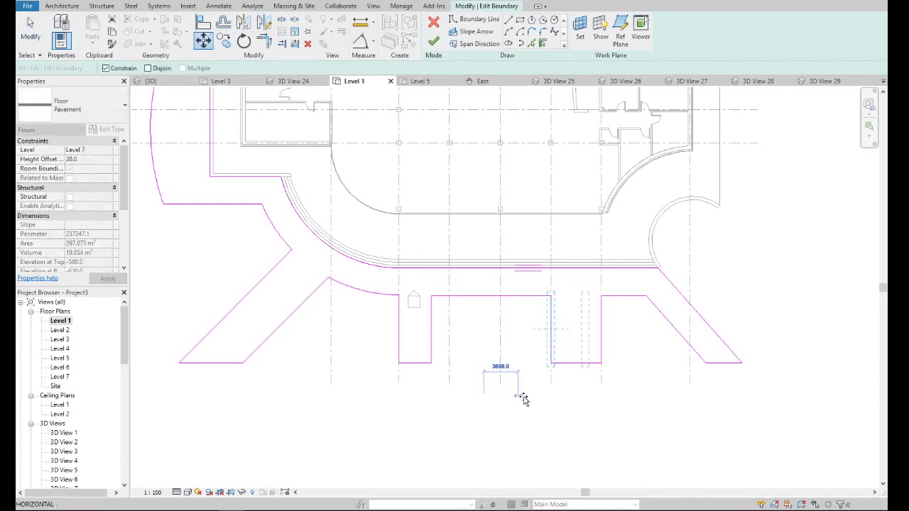
{"action": "type", "text": "2000"}
{"action": "key", "text": "Return"}
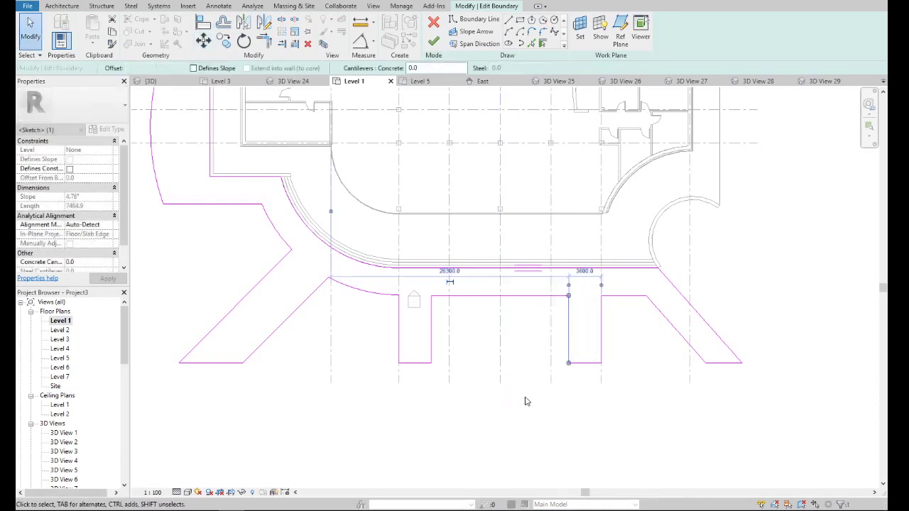
{"action": "scroll", "coordinate": [523, 399], "scroll_direction": "down", "scroll_amount": 4}
{"action": "scroll", "coordinate": [528, 336], "scroll_direction": "up", "scroll_amount": 2}
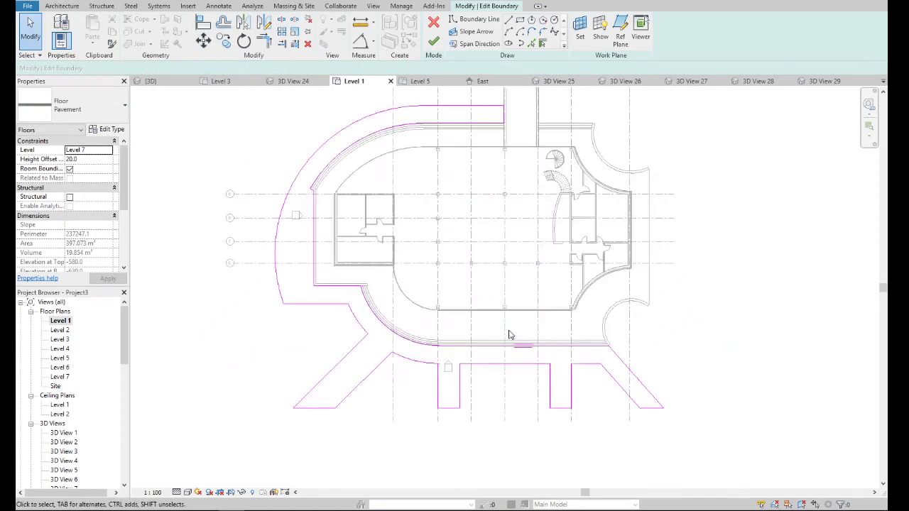
- Finish the Pavement floor sketch and dismiss the attach-walls prompt
{"action": "left_click", "coordinate": [434, 44]}
{"action": "left_click", "coordinate": [534, 260]}
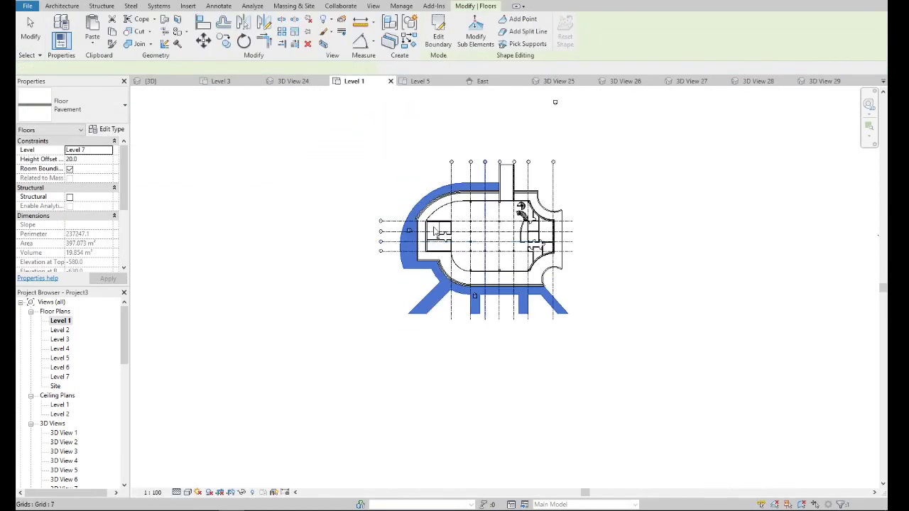
{"action": "key", "text": "Escape"}
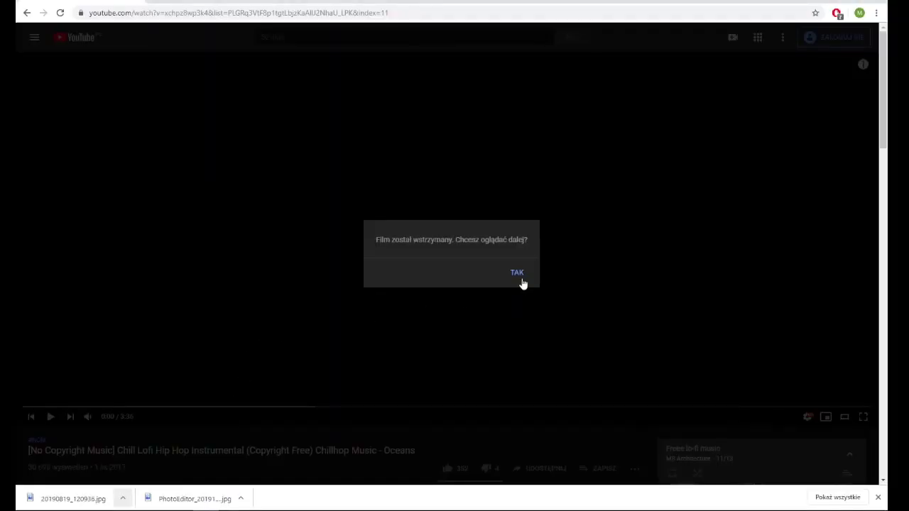
{"action": "left_click", "coordinate": [521, 279]}
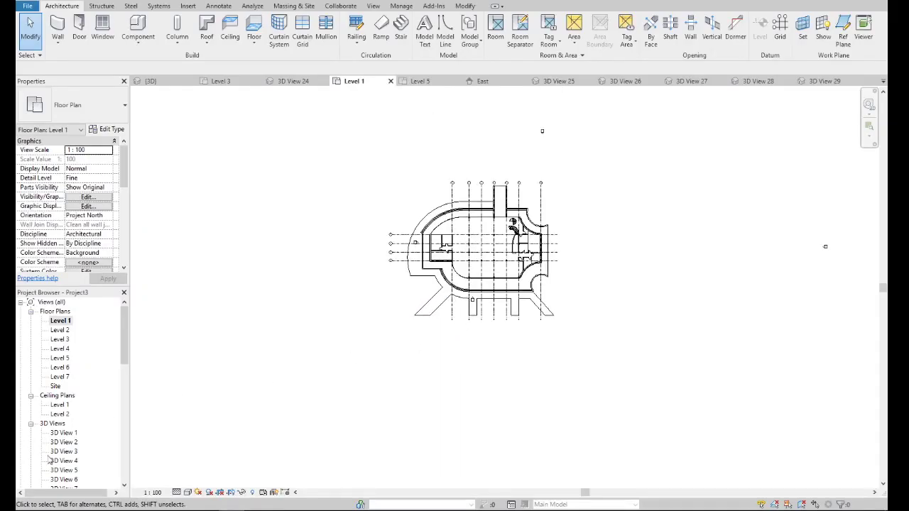
{"action": "scroll", "coordinate": [49, 462], "scroll_direction": "down", "scroll_amount": 5}
{"action": "scroll", "coordinate": [64, 455], "scroll_direction": "down", "scroll_amount": 4}
- Open the default {3D} view and orbit to inspect the building's other side
{"action": "double_click", "coordinate": [57, 460]}
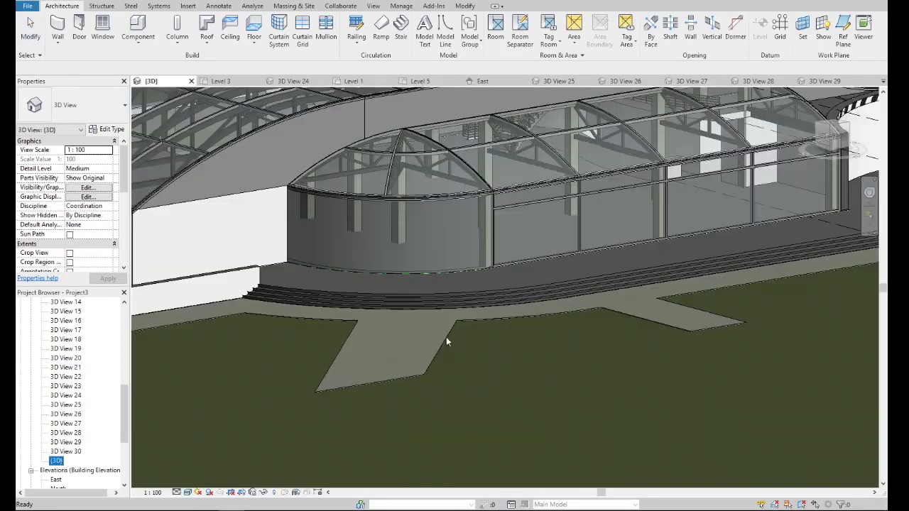
{"action": "scroll", "coordinate": [450, 336], "scroll_direction": "down", "scroll_amount": 3}
{"action": "scroll", "coordinate": [511, 298], "scroll_direction": "up", "scroll_amount": 2}
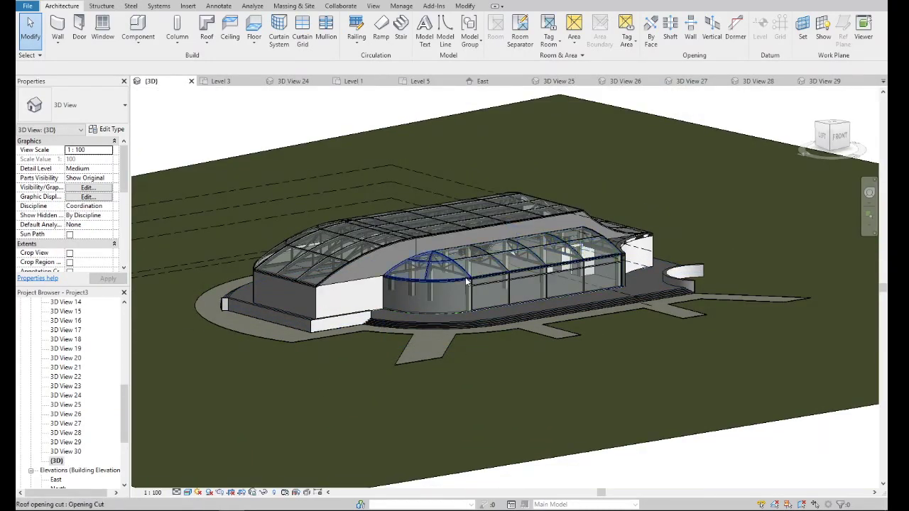
{"action": "scroll", "coordinate": [412, 287], "scroll_direction": "up", "scroll_amount": 2}
{"action": "scroll", "coordinate": [412, 287], "scroll_direction": "up", "scroll_amount": 2}
{"action": "scroll", "coordinate": [412, 288], "scroll_direction": "up", "scroll_amount": 3}
{"action": "scroll", "coordinate": [412, 284], "scroll_direction": "down", "scroll_amount": 5}
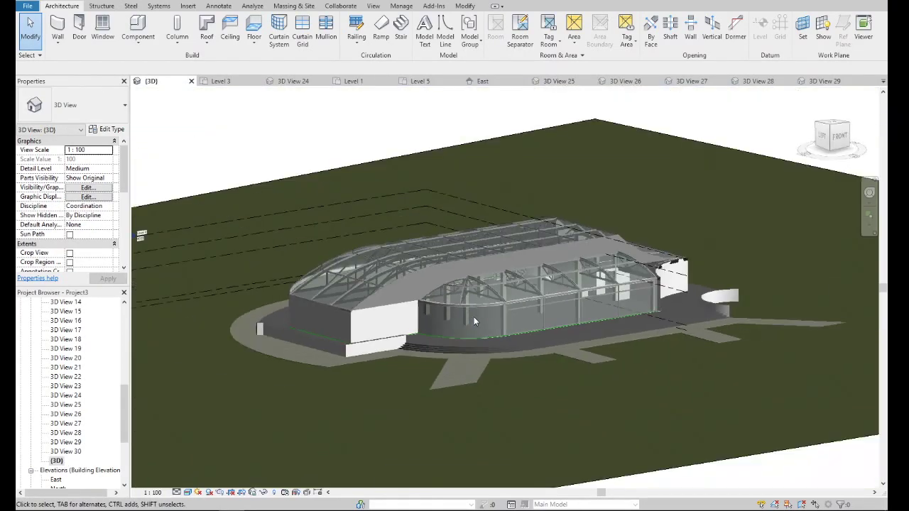
{"action": "scroll", "coordinate": [473, 317], "scroll_direction": "up", "scroll_amount": 2}
{"action": "scroll", "coordinate": [470, 280], "scroll_direction": "up", "scroll_amount": 3}
{"action": "scroll", "coordinate": [470, 282], "scroll_direction": "down", "scroll_amount": 4}
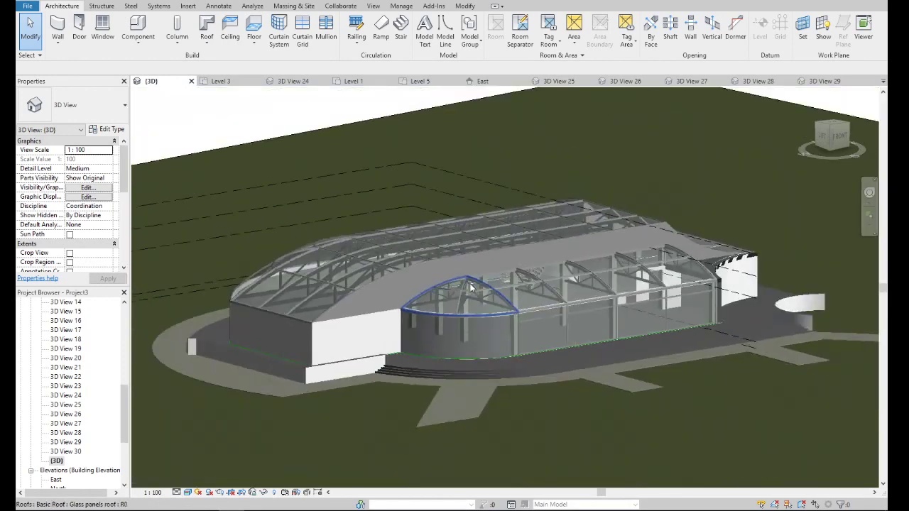
{"action": "scroll", "coordinate": [469, 286], "scroll_direction": "up", "scroll_amount": 1}
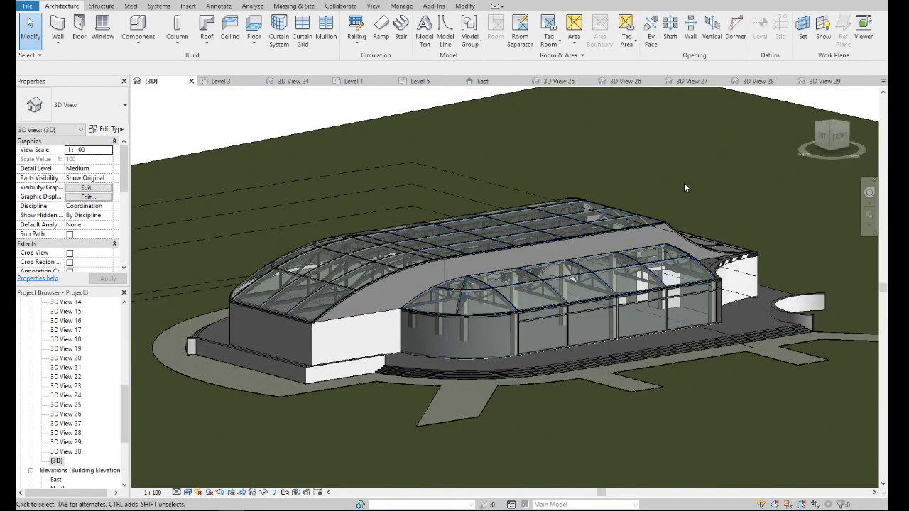
{"action": "mouse_move", "coordinate": [683, 183]}
{"action": "middle_mouse_down", "text": "shift"}
{"action": "mouse_move", "coordinate": [771, 142]}
{"action": "mouse_move", "coordinate": [631, 240]}
{"action": "middle_mouse_up", "text": "shift"}
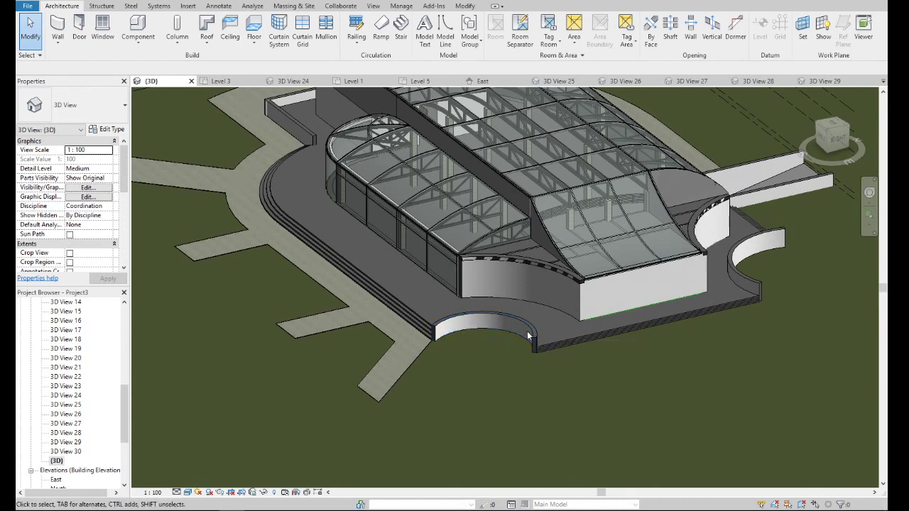
{"action": "left_click_drag", "start_coordinate": [124, 408], "coordinate": [125, 328]}
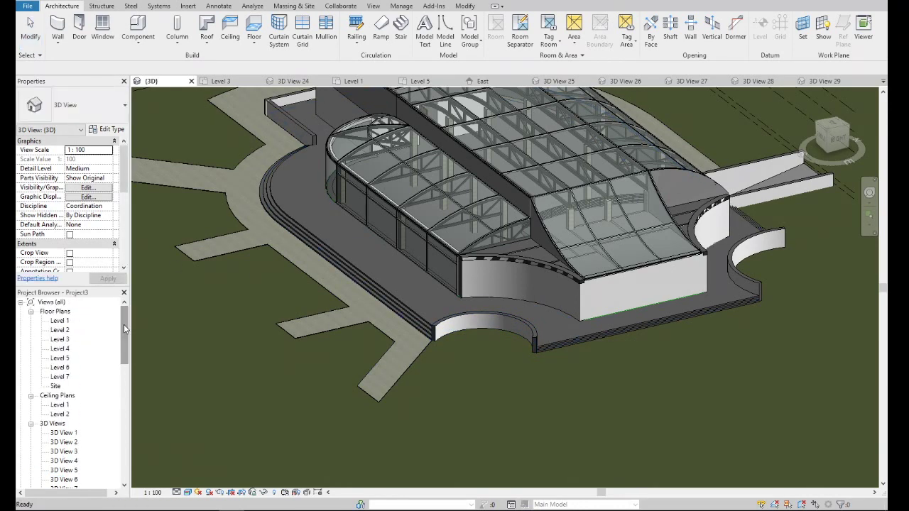
- Switch between the Level 6 and Level 1 floor plans, ending on Level 1
{"action": "double_click", "coordinate": [61, 322]}
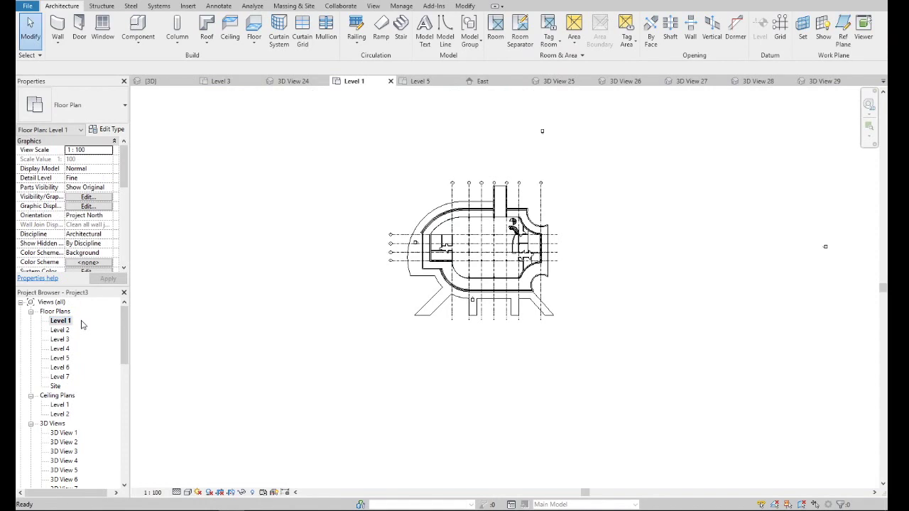
{"action": "double_click", "coordinate": [61, 367]}
{"action": "left_click", "coordinate": [57, 41]}
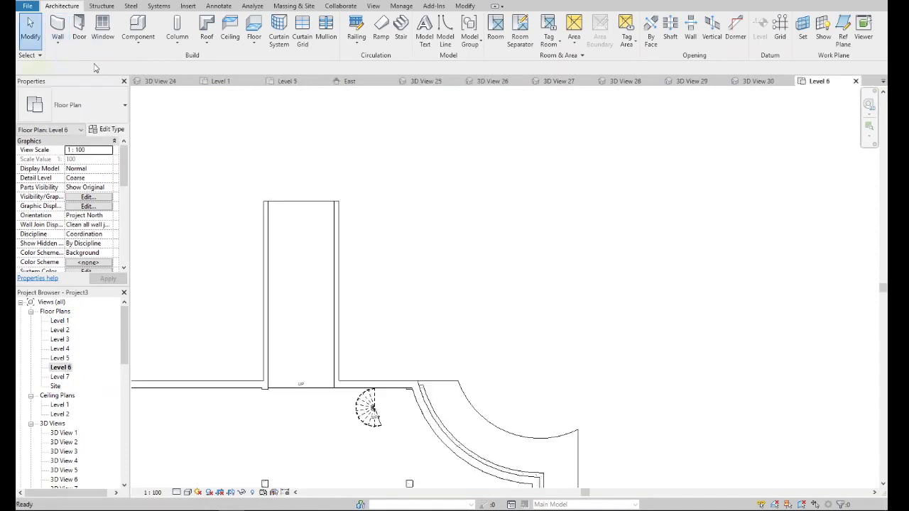
{"action": "scroll", "coordinate": [338, 139], "scroll_direction": "down", "scroll_amount": 2}
{"action": "scroll", "coordinate": [337, 138], "scroll_direction": "down", "scroll_amount": 3}
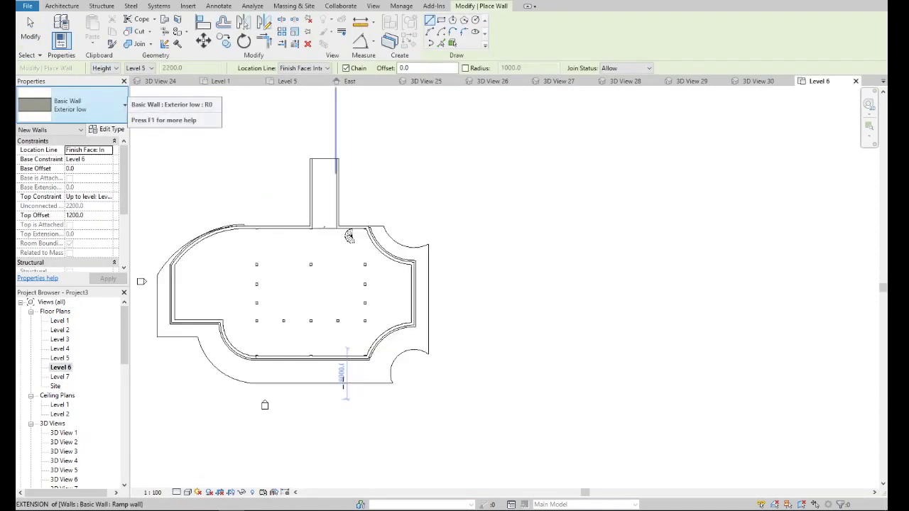
{"action": "scroll", "coordinate": [362, 371], "scroll_direction": "up", "scroll_amount": 4}
{"action": "scroll", "coordinate": [491, 362], "scroll_direction": "up", "scroll_amount": 1}
{"action": "scroll", "coordinate": [471, 373], "scroll_direction": "down", "scroll_amount": 2}
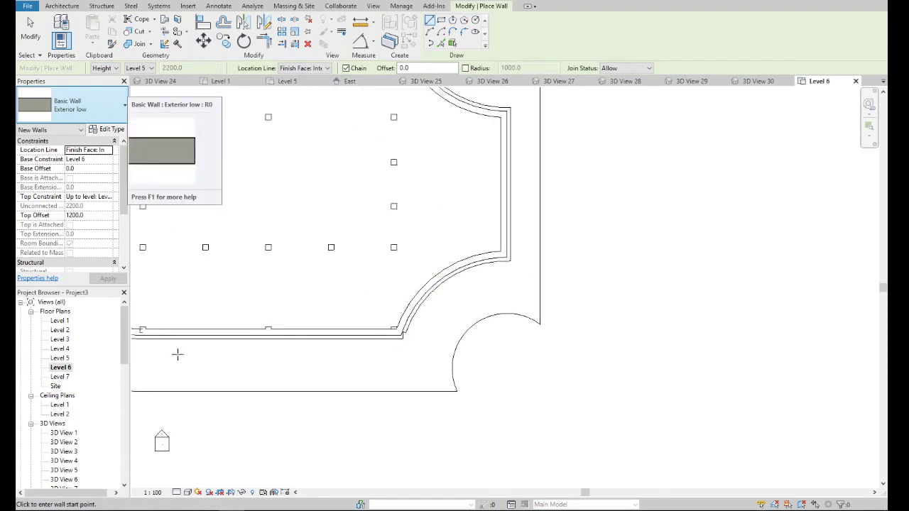
{"action": "double_click", "coordinate": [60, 321]}
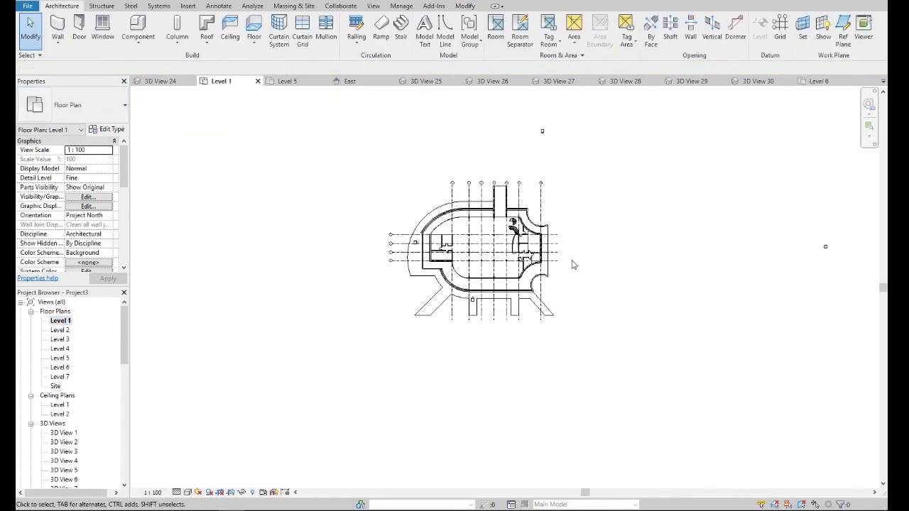
{"action": "scroll", "coordinate": [574, 265], "scroll_direction": "up", "scroll_amount": 3}
- Start an Exterior low wall based on Level 6, using Pick Lines with a 500 offset
{"action": "left_click", "coordinate": [58, 44]}
{"action": "left_click", "coordinate": [80, 63]}
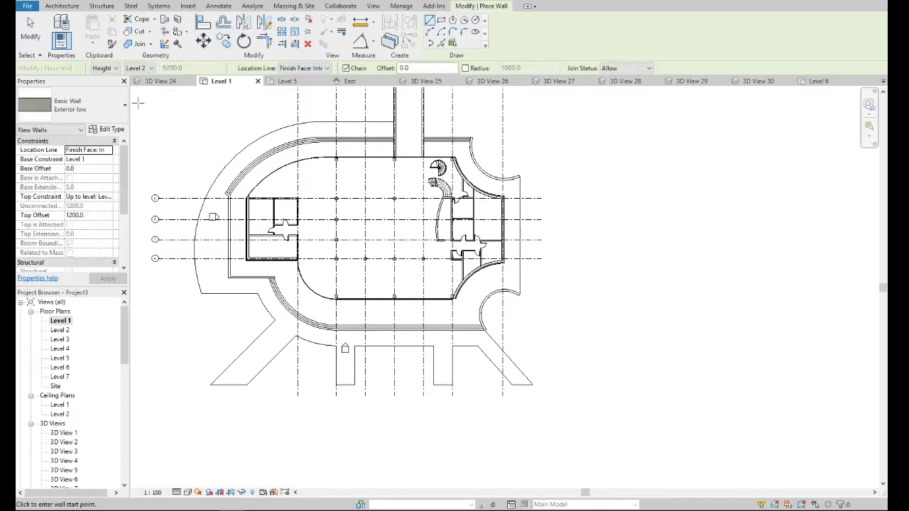
{"action": "left_click", "coordinate": [108, 162]}
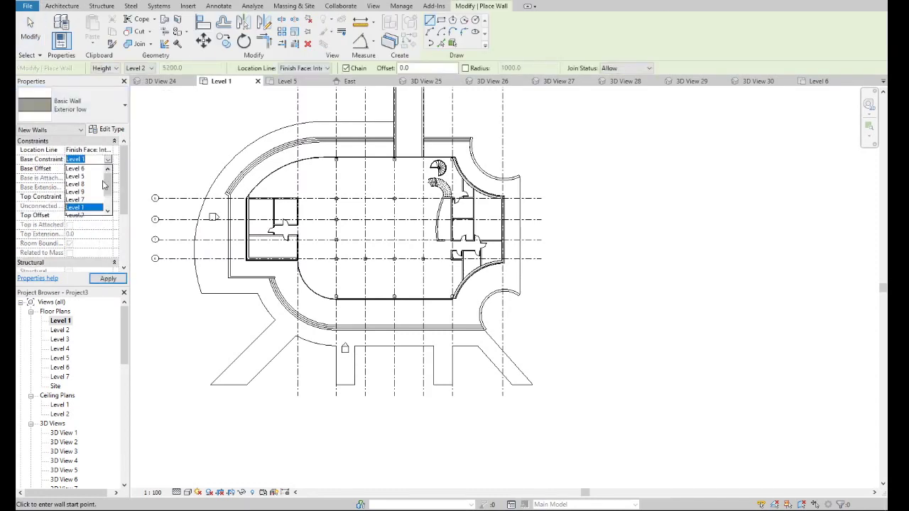
{"action": "left_click", "coordinate": [80, 169]}
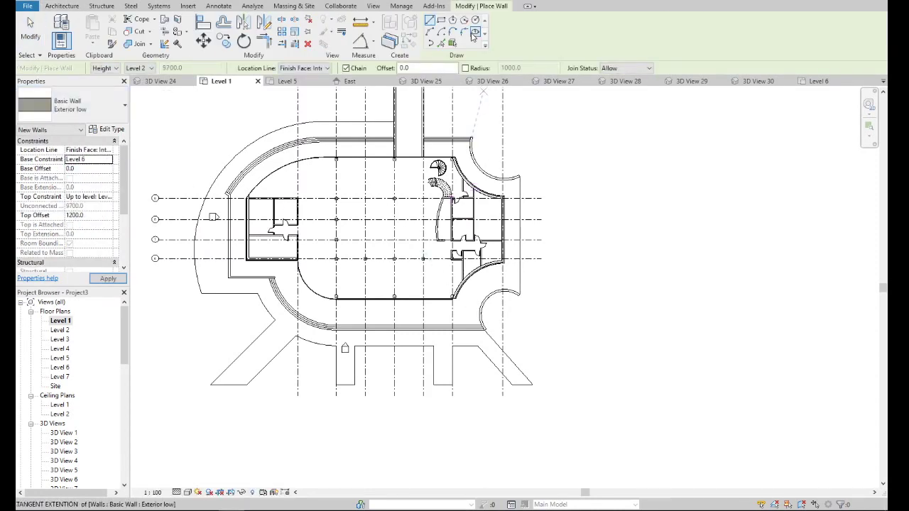
{"action": "left_click", "coordinate": [440, 43]}
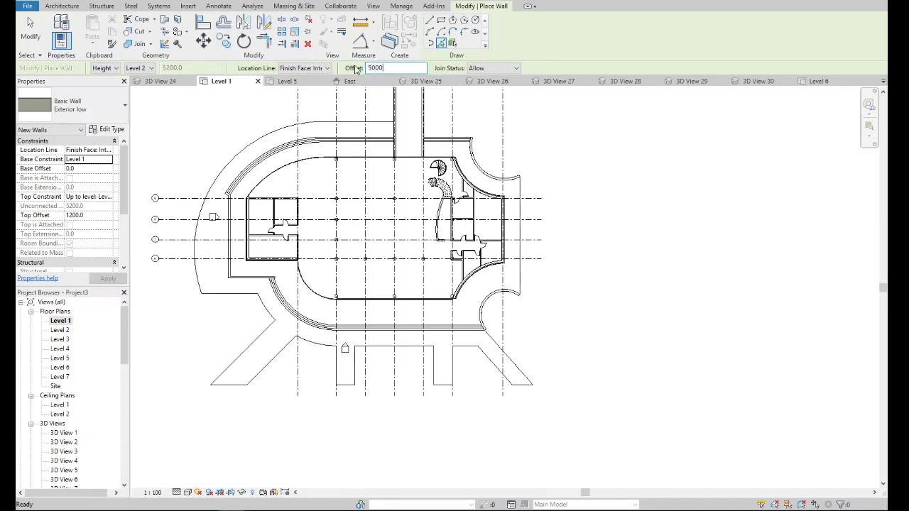
{"action": "scroll", "coordinate": [505, 298], "scroll_direction": "up", "scroll_amount": 3}
{"action": "scroll", "coordinate": [505, 298], "scroll_direction": "up", "scroll_amount": 2}
- Place a wall along the front-right corner arc and drag its end into a full circle
{"action": "left_click", "coordinate": [387, 221]}
{"action": "left_click", "coordinate": [435, 334]}
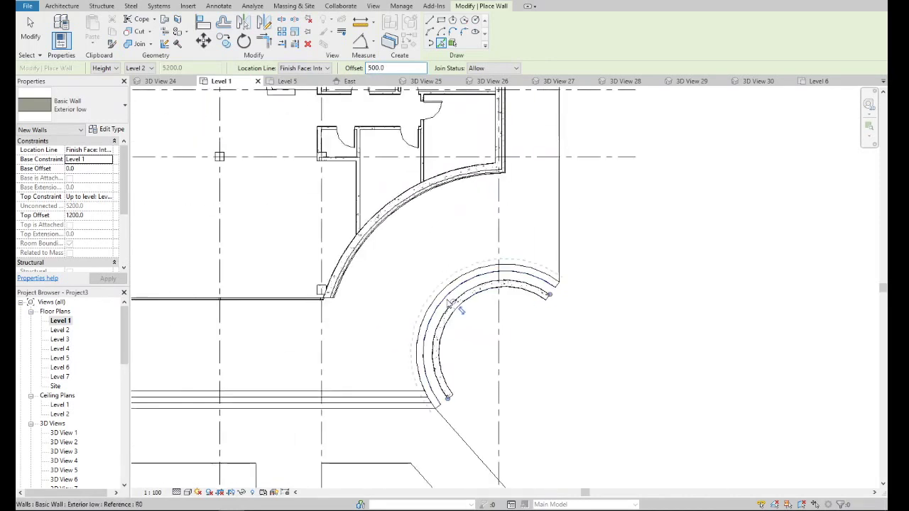
{"action": "key", "text": "Escape"}
{"action": "key", "text": "Escape"}
{"action": "left_click", "coordinate": [444, 366]}
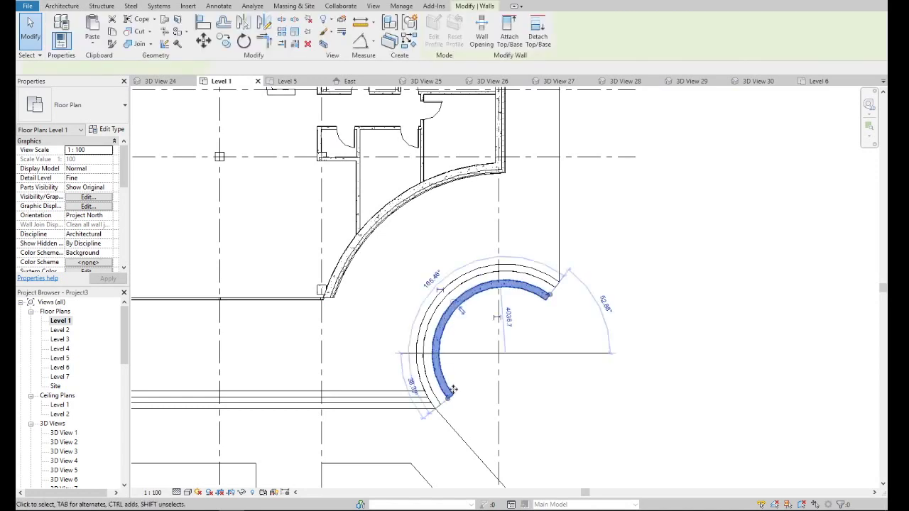
{"action": "left_click_drag", "start_coordinate": [448, 393], "coordinate": [576, 366]}
{"action": "left_click_drag", "start_coordinate": [551, 297], "coordinate": [551, 297]}
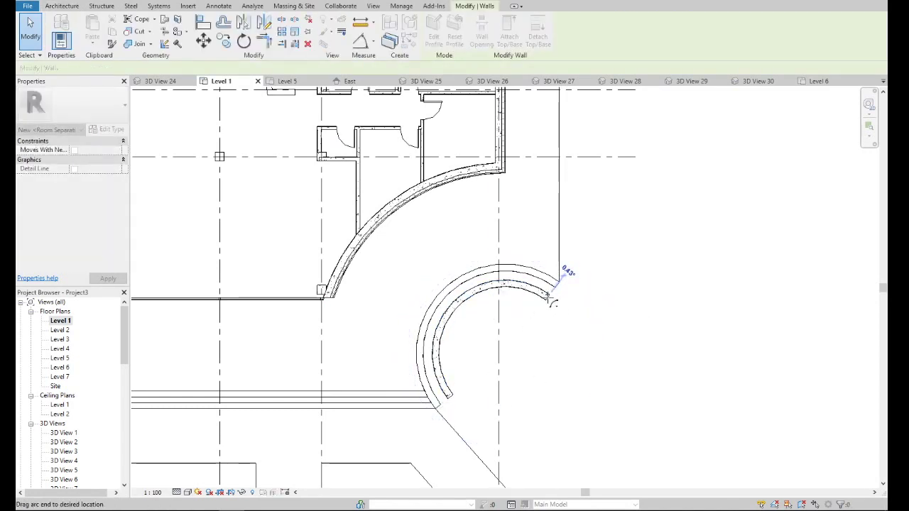
{"action": "left_click_drag", "start_coordinate": [551, 298], "coordinate": [555, 301]}
{"action": "key", "text": "Escape"}
- Select the circular wall and delete it
{"action": "scroll", "coordinate": [557, 308], "scroll_direction": "up", "scroll_amount": 3}
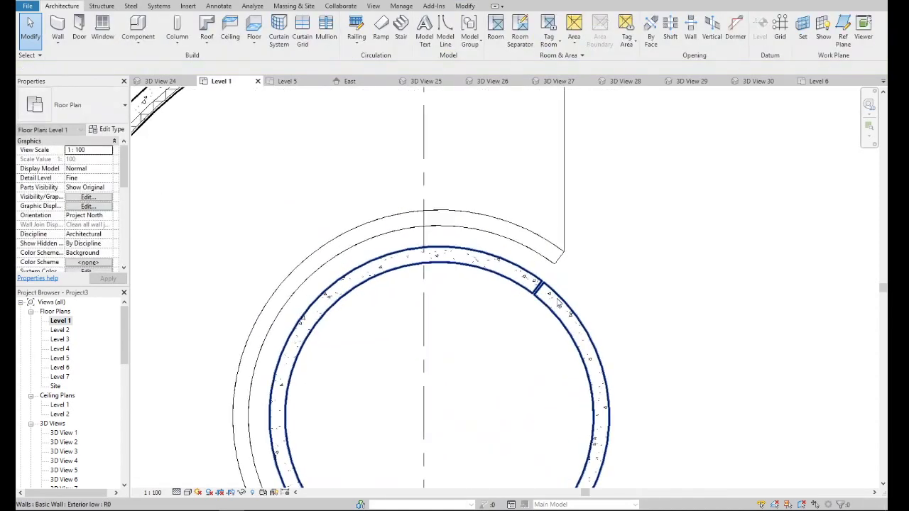
{"action": "scroll", "coordinate": [547, 298], "scroll_direction": "down", "scroll_amount": 4}
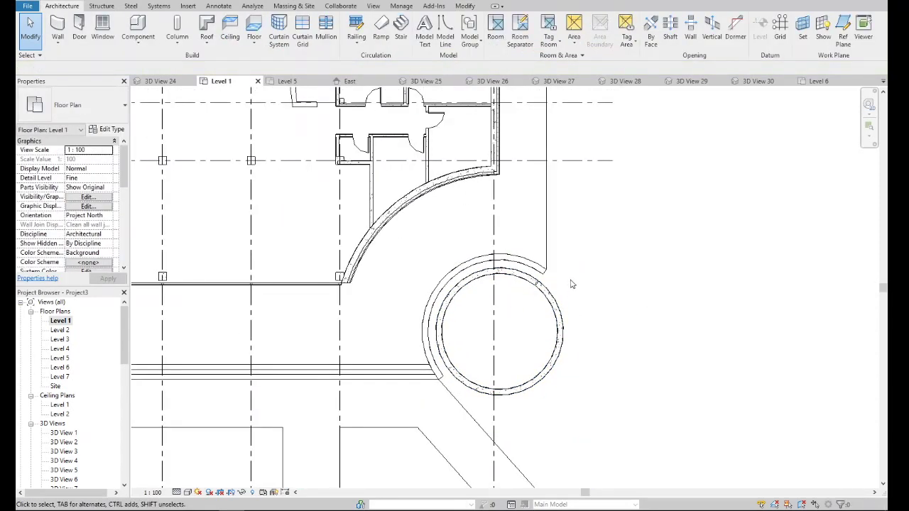
{"action": "scroll", "coordinate": [572, 284], "scroll_direction": "up", "scroll_amount": 3}
{"action": "left_click", "coordinate": [548, 277]}
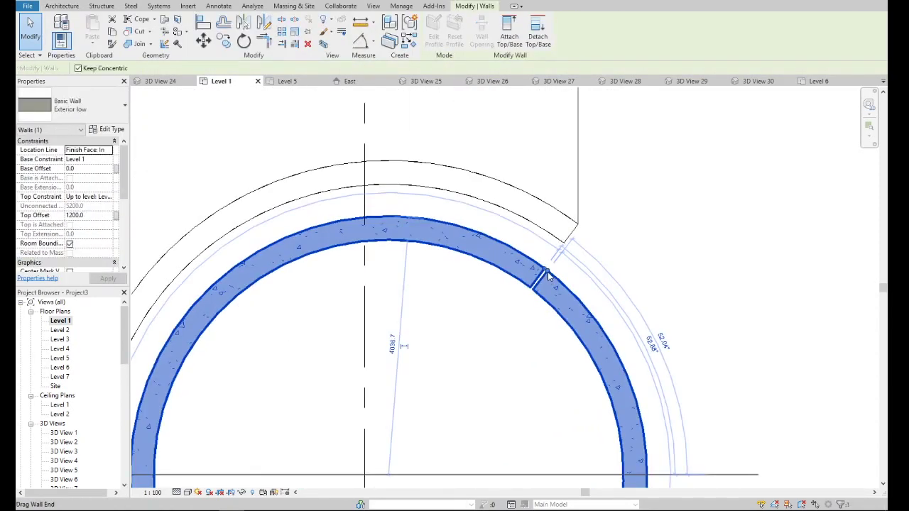
{"action": "key", "text": "Escape"}
{"action": "left_click", "coordinate": [552, 280]}
{"action": "key", "text": "Escape"}
{"action": "scroll", "coordinate": [547, 284], "scroll_direction": "down", "scroll_amount": 3}
{"action": "scroll", "coordinate": [547, 284], "scroll_direction": "down", "scroll_amount": 2}
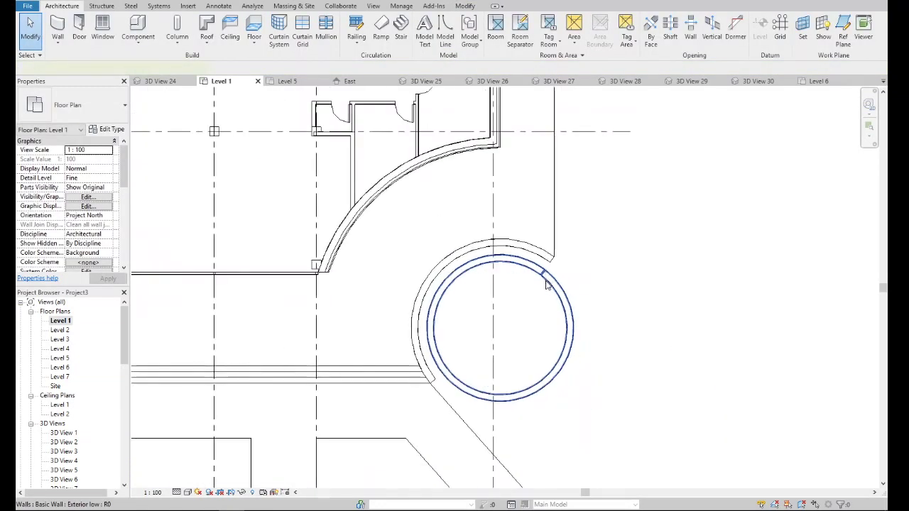
{"action": "left_click", "coordinate": [546, 284]}
{"action": "key", "text": "Delete"}
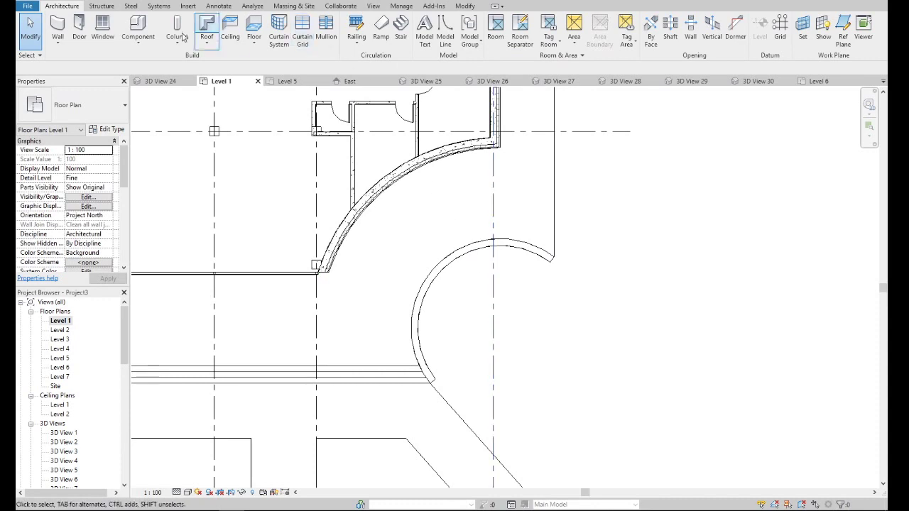
- Abandon a stray model line, then start a wall with its base set to Level 7
{"action": "left_click", "coordinate": [445, 32]}
{"action": "left_click", "coordinate": [494, 328]}
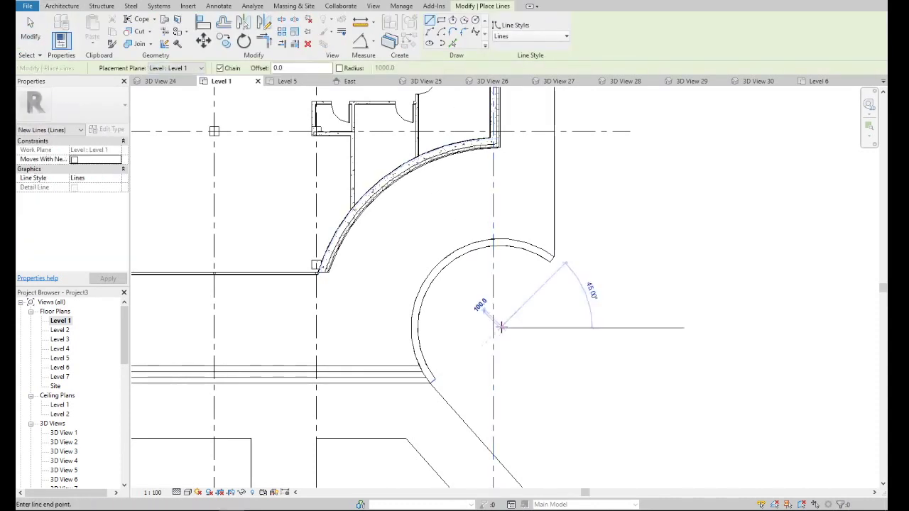
{"action": "key", "text": "Escape"}
{"action": "key", "text": "Escape"}
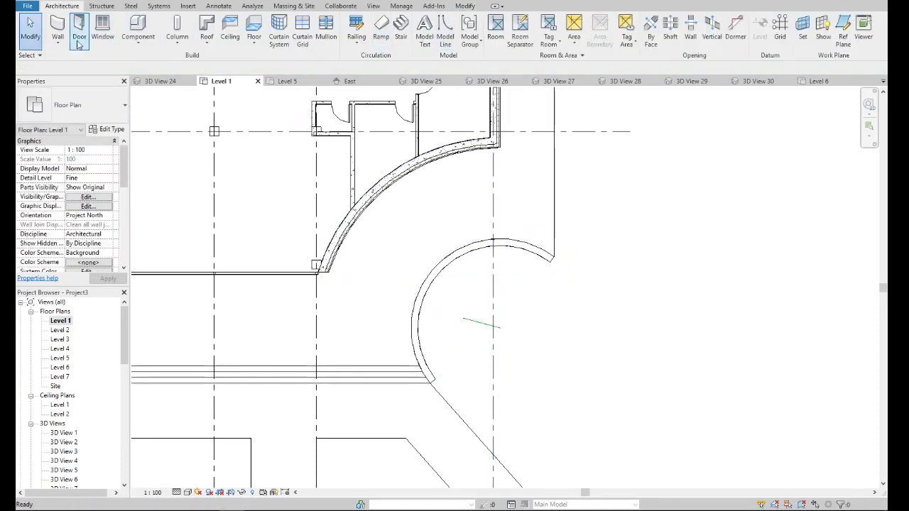
{"action": "left_click", "coordinate": [57, 43]}
{"action": "left_click", "coordinate": [77, 61]}
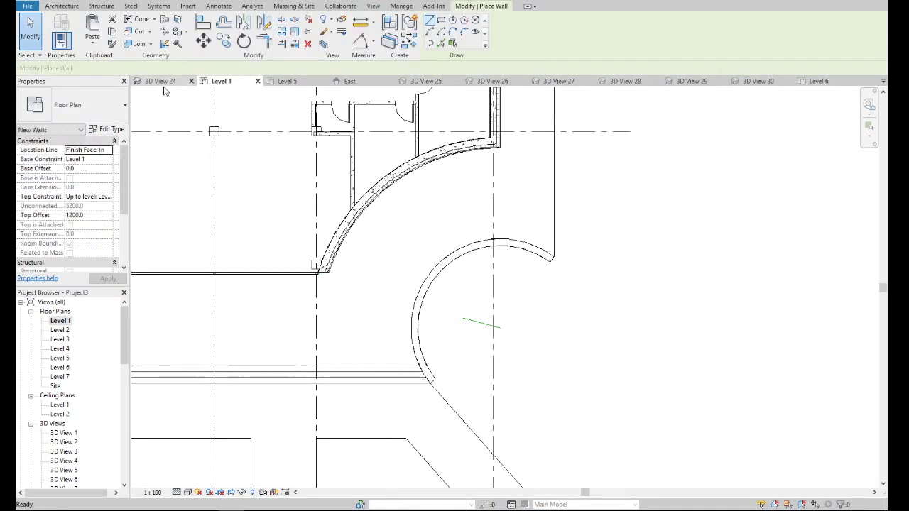
{"action": "left_click", "coordinate": [108, 161]}
{"action": "left_click", "coordinate": [75, 168]}
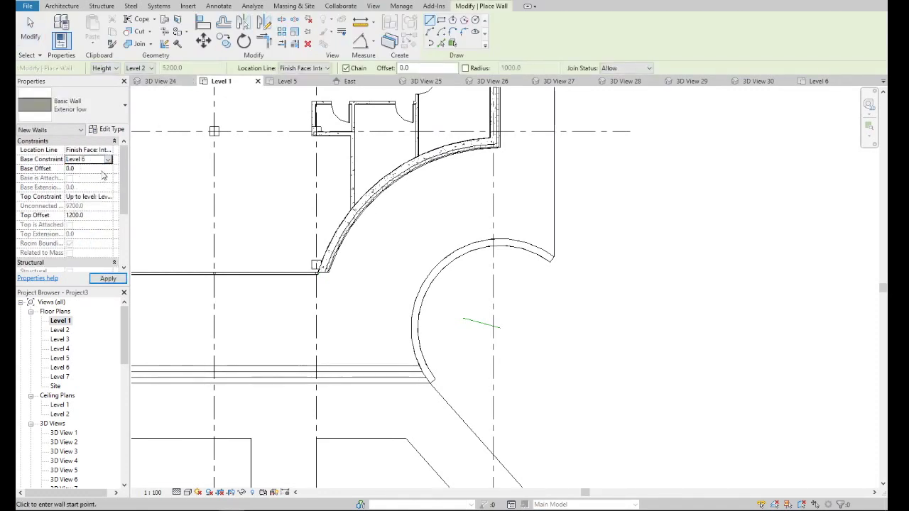
{"action": "left_click", "coordinate": [108, 160]}
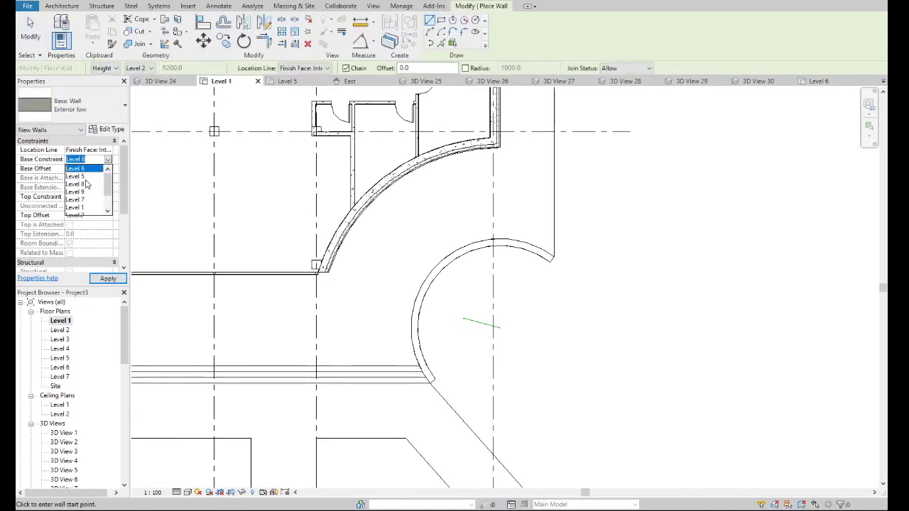
{"action": "left_click", "coordinate": [81, 201]}
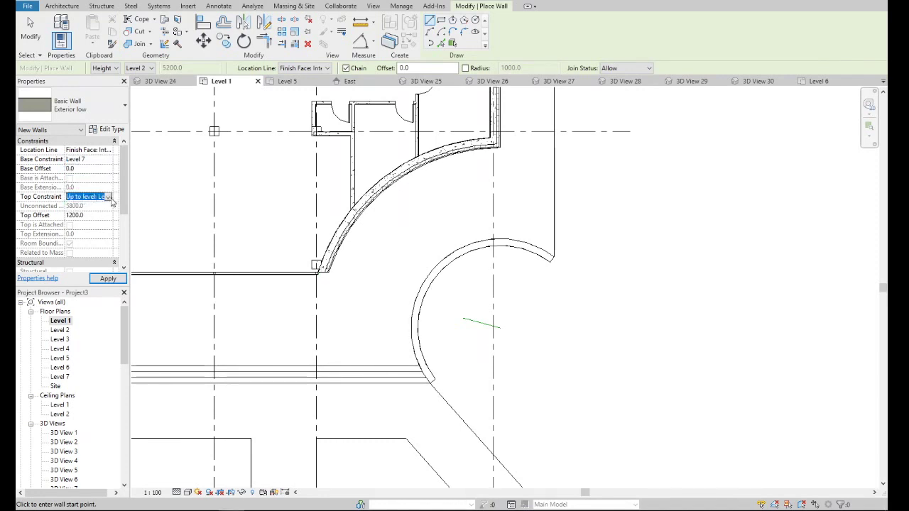
- Make the wall's top constraint Unconnected with a 1200 height
{"action": "left_click", "coordinate": [108, 197]}
{"action": "left_click", "coordinate": [110, 203]}
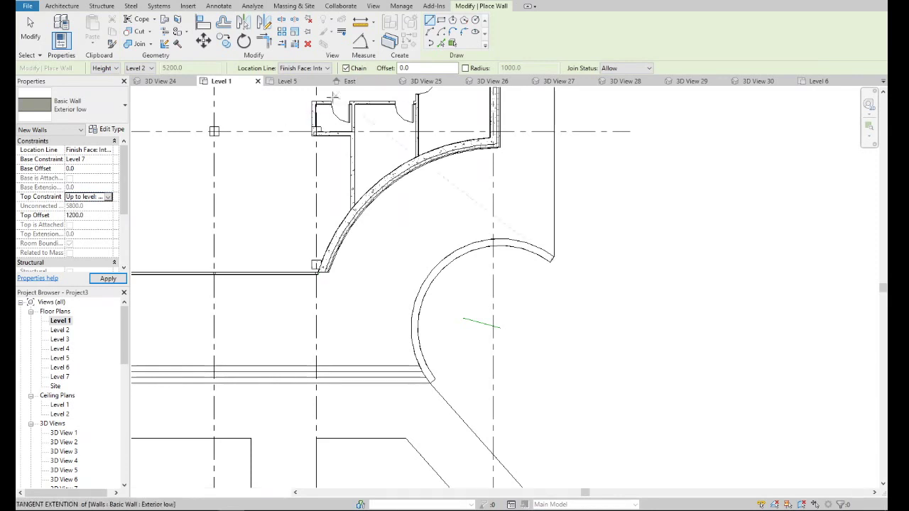
{"action": "left_click", "coordinate": [110, 199]}
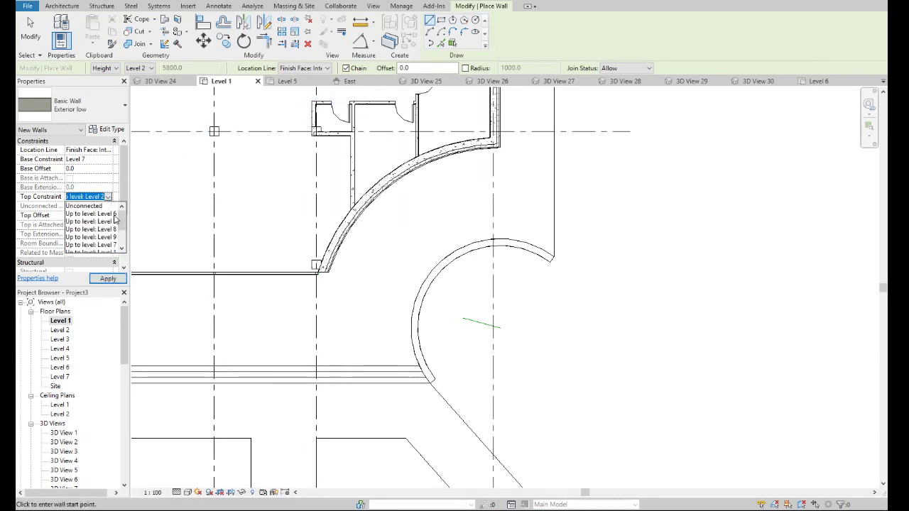
{"action": "left_click", "coordinate": [89, 205]}
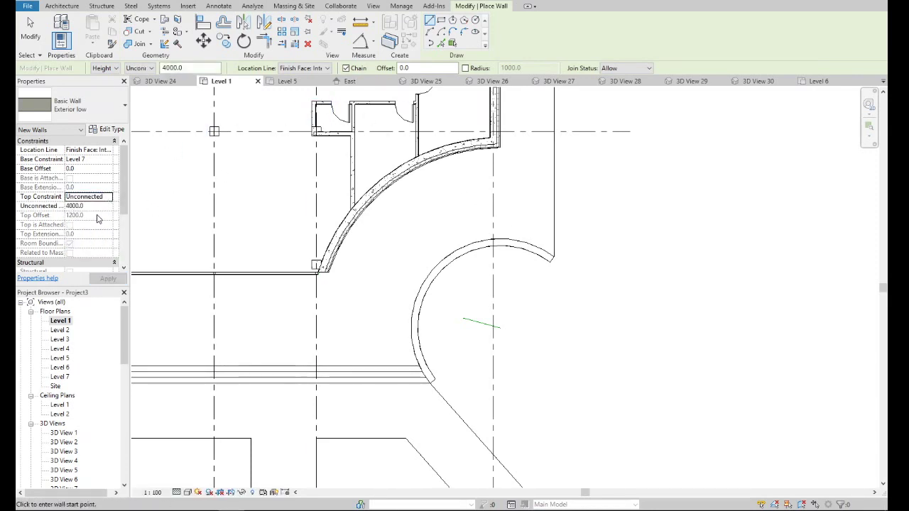
{"action": "type", "text": "1200"}
{"action": "key", "text": "Return"}
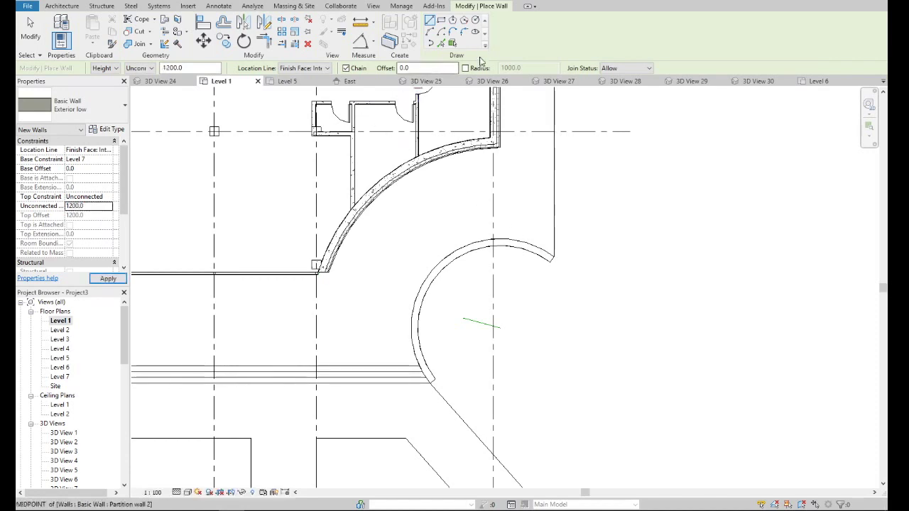
- Draw a circular wall centred inside the corner arc with about a 3070 radius
{"action": "left_click", "coordinate": [474, 20]}
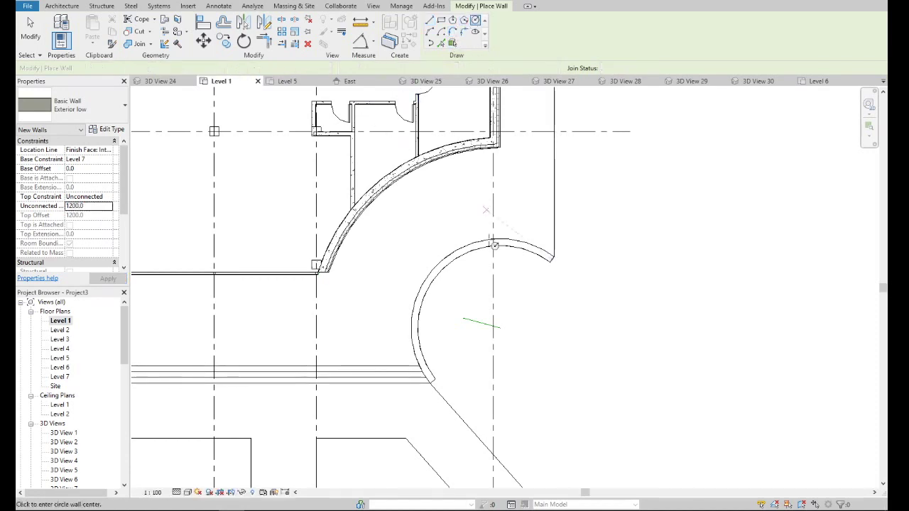
{"action": "left_click", "coordinate": [499, 328]}
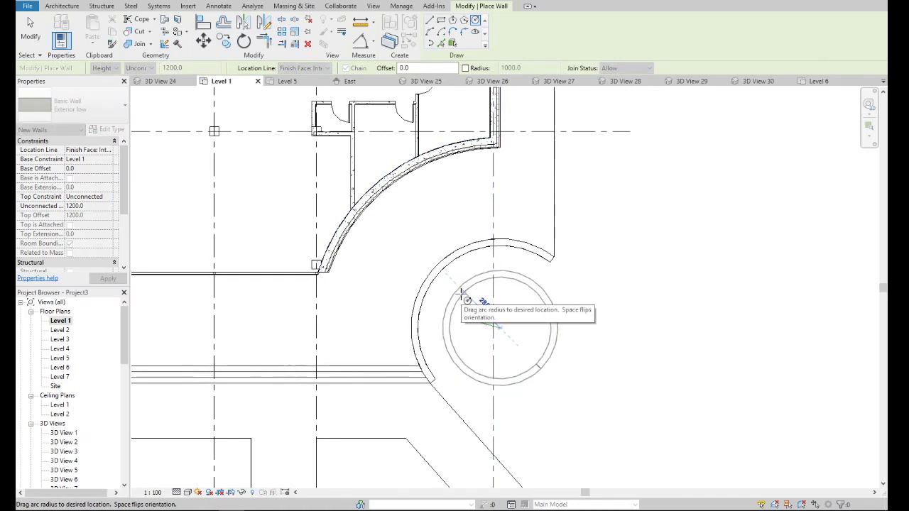
{"action": "left_click", "coordinate": [458, 293]}
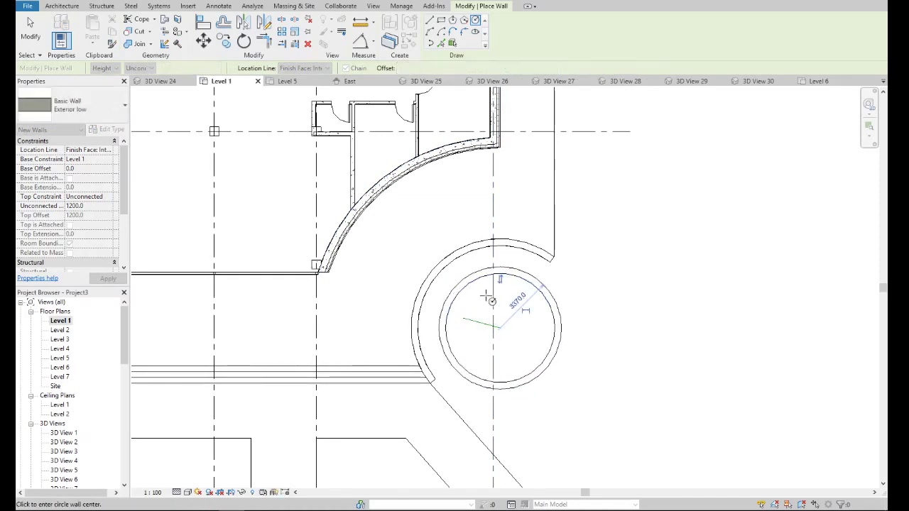
{"action": "scroll", "coordinate": [462, 299], "scroll_direction": "down", "scroll_amount": 2}
{"action": "key", "text": "Escape"}
{"action": "key", "text": "Escape"}
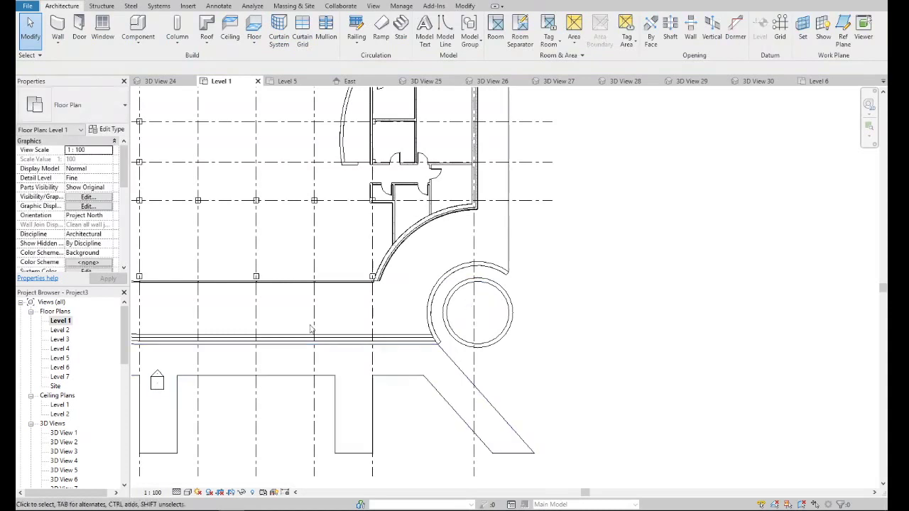
- Select both halves of the circular low wall
{"action": "scroll", "coordinate": [405, 255], "scroll_direction": "down", "scroll_amount": 2}
{"action": "scroll", "coordinate": [100, 433], "scroll_direction": "down", "scroll_amount": 2}
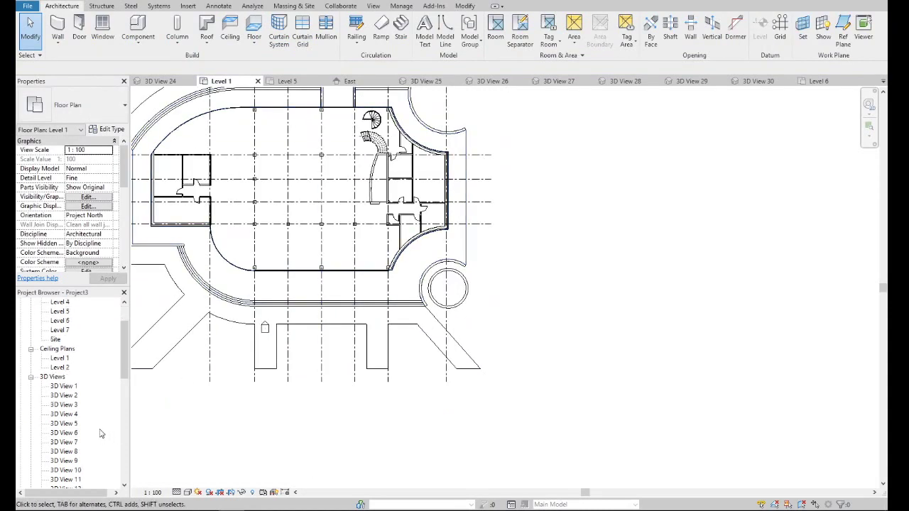
{"action": "left_click", "coordinate": [458, 298]}
{"action": "scroll", "coordinate": [456, 300], "scroll_direction": "up", "scroll_amount": 1}
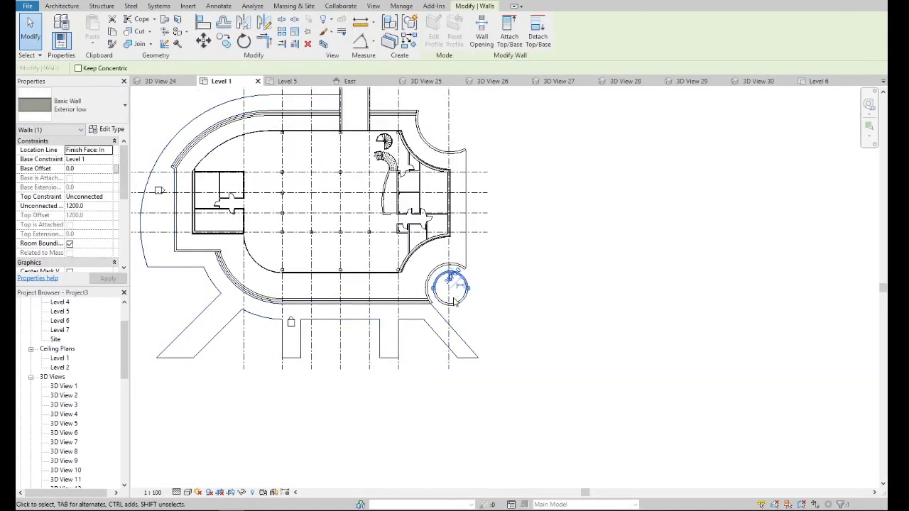
{"action": "left_click", "coordinate": [450, 284]}
{"action": "left_click", "coordinate": [452, 304]}
{"action": "left_click", "coordinate": [452, 304], "text": "ctrl"}
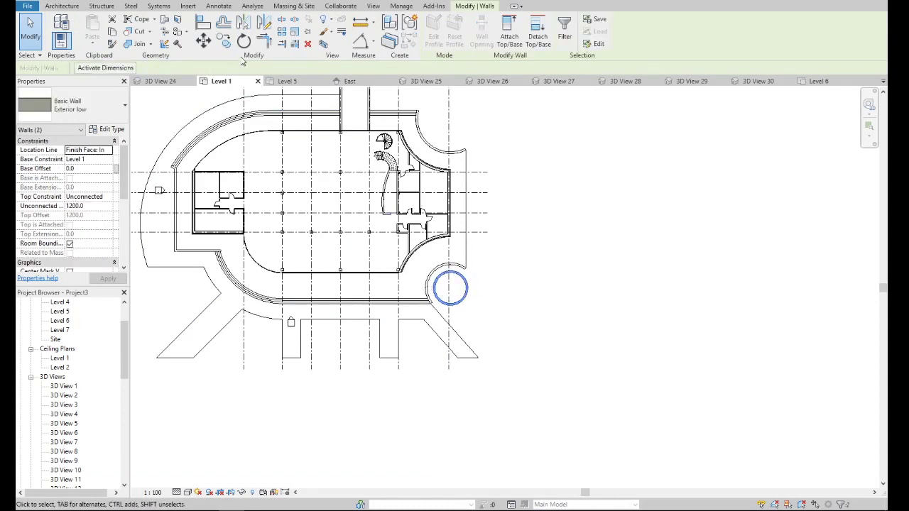
- Copy the circular wall from its centre to the upper-right corner of the plan
{"action": "left_click", "coordinate": [223, 41]}
{"action": "scroll", "coordinate": [455, 291], "scroll_direction": "up", "scroll_amount": 2}
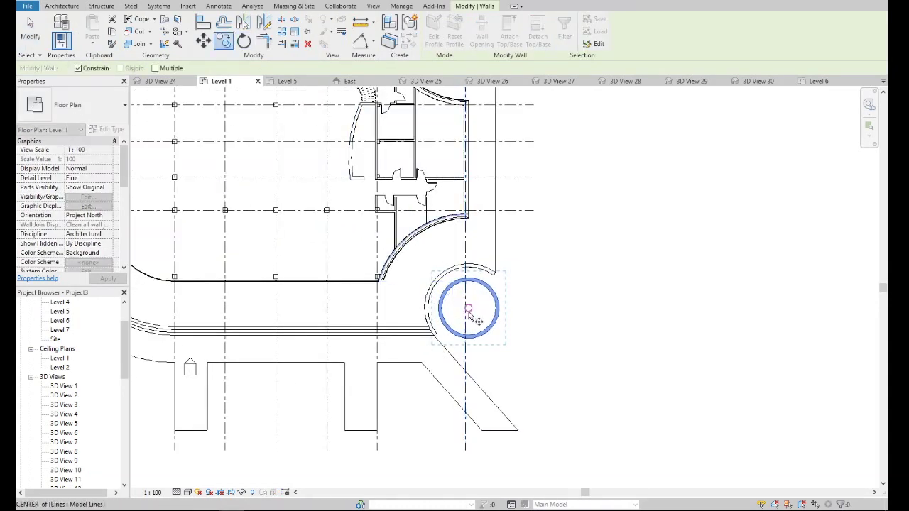
{"action": "left_click", "coordinate": [467, 306]}
{"action": "scroll", "coordinate": [470, 302], "scroll_direction": "down", "scroll_amount": 2}
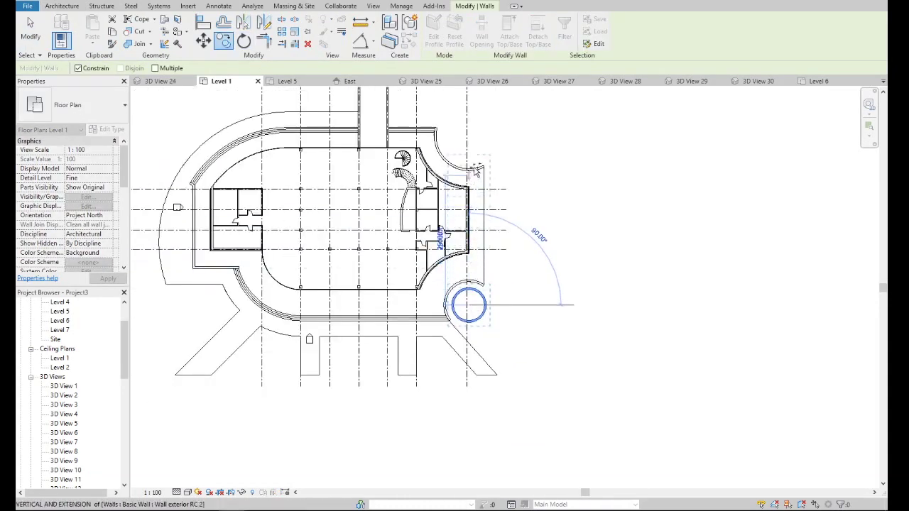
{"action": "left_click", "coordinate": [467, 137]}
{"action": "key", "text": "Escape"}
{"action": "scroll", "coordinate": [454, 227], "scroll_direction": "down", "scroll_amount": 1}
{"action": "scroll", "coordinate": [454, 227], "scroll_direction": "down", "scroll_amount": 1}
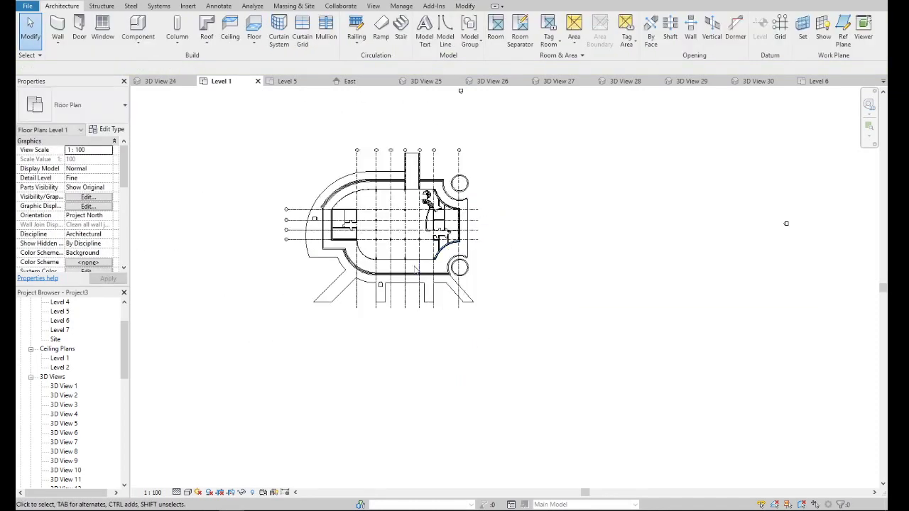
{"action": "scroll", "coordinate": [80, 421], "scroll_direction": "down", "scroll_amount": 1}
{"action": "scroll", "coordinate": [80, 420], "scroll_direction": "down", "scroll_amount": 4}
{"action": "scroll", "coordinate": [70, 470], "scroll_direction": "down", "scroll_amount": 3}
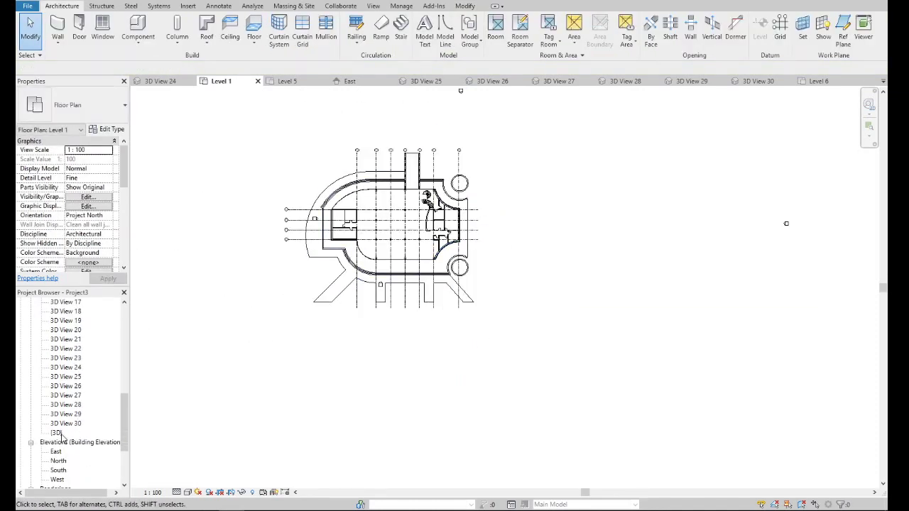
- Open the default 3D view and orbit to a low frontal angle on the building
{"action": "double_click", "coordinate": [58, 433]}
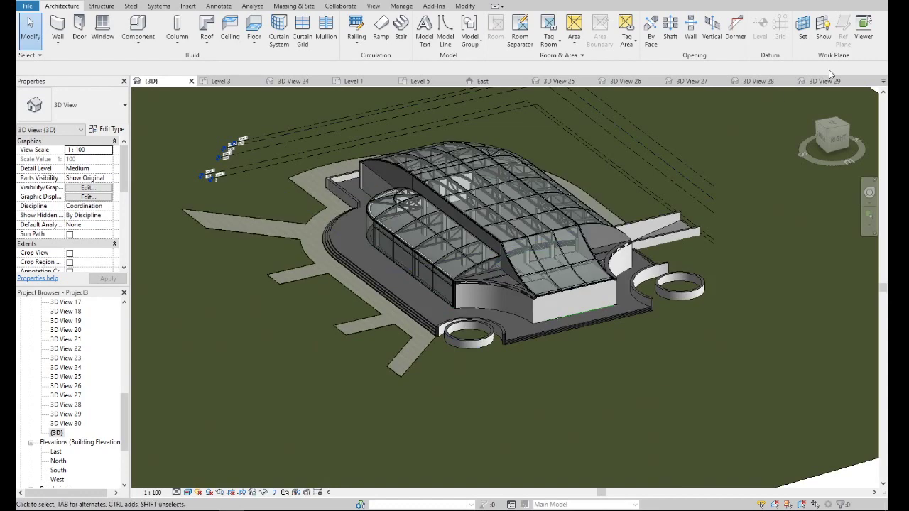
{"action": "left_click", "coordinate": [822, 142]}
{"action": "middle_click_drag", "start_coordinate": [298, 306], "coordinate": [263, 402], "text": "shift"}
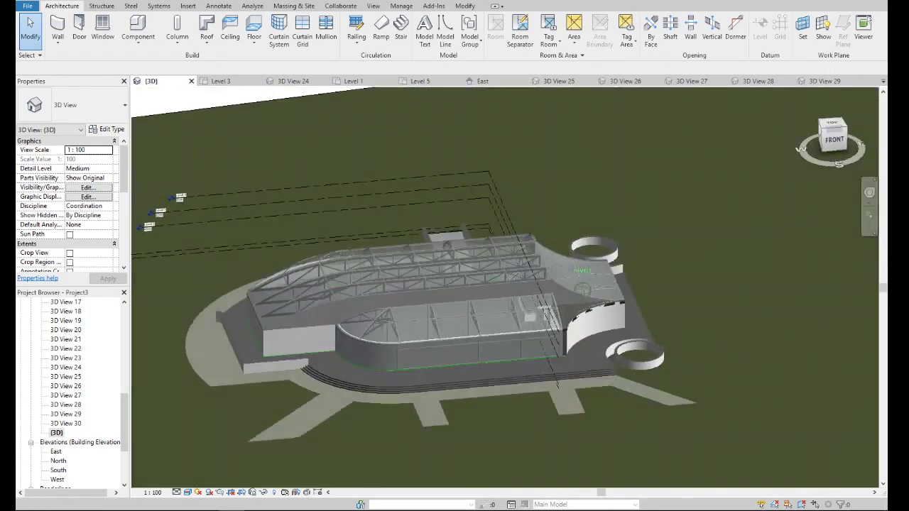
{"action": "scroll", "coordinate": [263, 401], "scroll_direction": "up", "scroll_amount": 3}
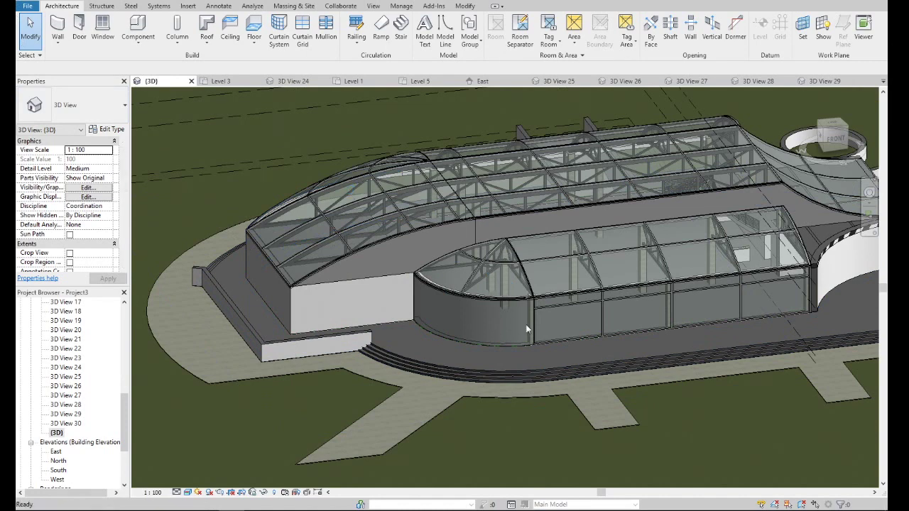
{"action": "middle_click_drag", "start_coordinate": [353, 353], "coordinate": [479, 322], "text": "shift"}
{"action": "scroll", "coordinate": [479, 322], "scroll_direction": "up", "scroll_amount": 3}
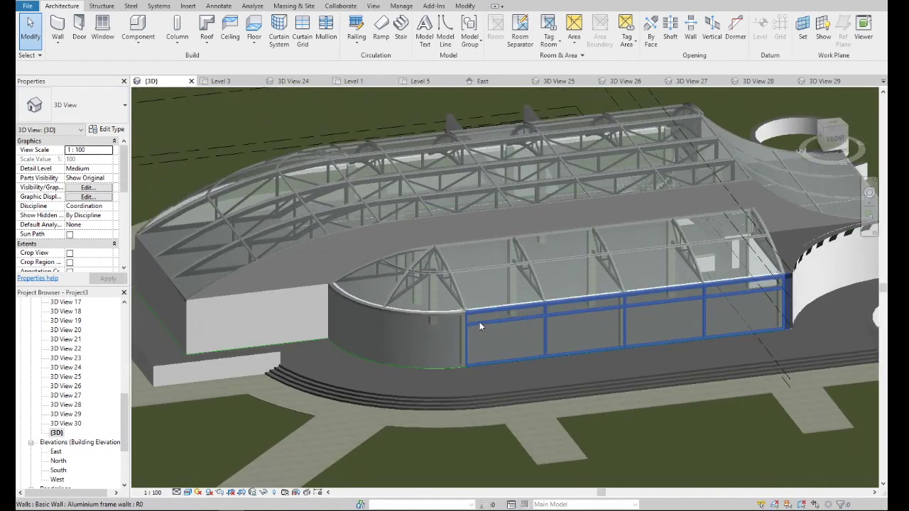
{"action": "scroll", "coordinate": [479, 321], "scroll_direction": "down", "scroll_amount": 2}
{"action": "scroll", "coordinate": [498, 317], "scroll_direction": "down", "scroll_amount": 2}
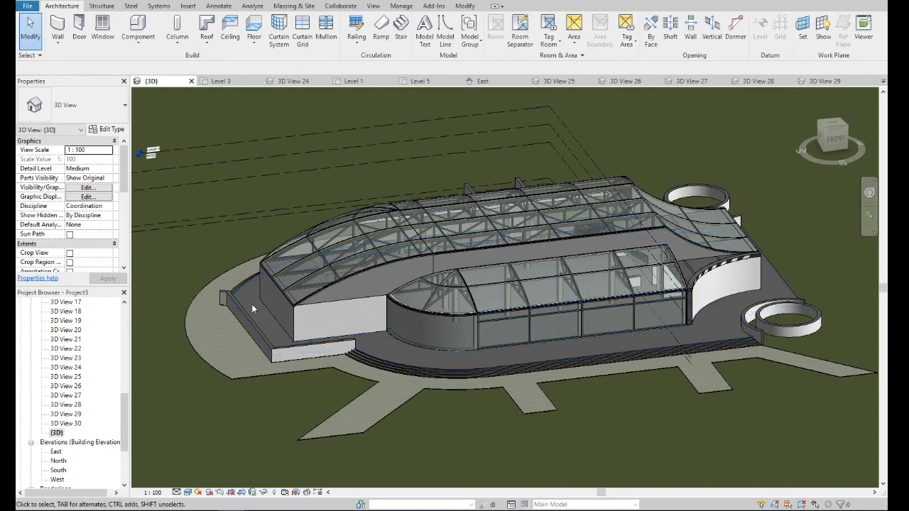
{"action": "scroll", "coordinate": [252, 304], "scroll_direction": "up", "scroll_amount": 3}
{"action": "scroll", "coordinate": [399, 308], "scroll_direction": "down", "scroll_amount": 2}
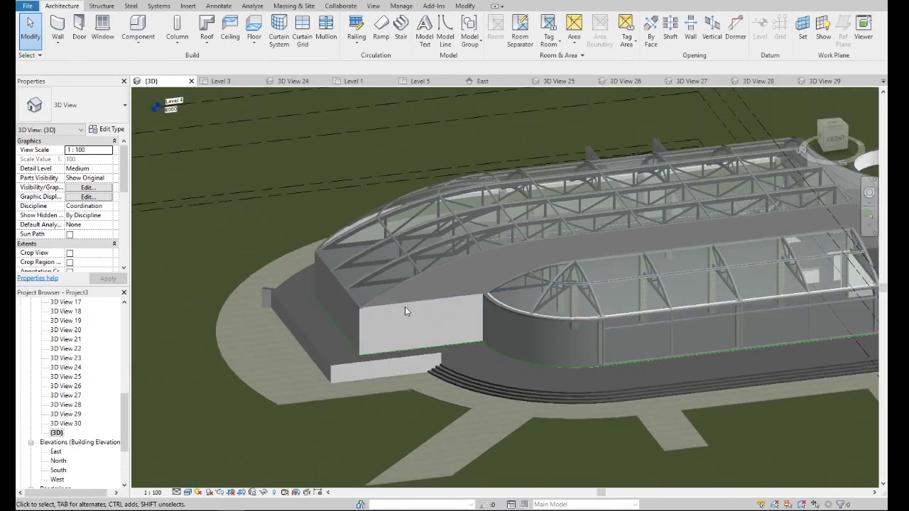
{"action": "scroll", "coordinate": [537, 209], "scroll_direction": "down", "scroll_amount": 2}
{"action": "scroll", "coordinate": [568, 199], "scroll_direction": "down", "scroll_amount": 1}
- Orbit to a raised view looking down on the circular corner walls
{"action": "mouse_move", "coordinate": [828, 142]}
{"action": "left_mouse_down"}
{"action": "mouse_move", "coordinate": [836, 141]}
{"action": "mouse_move", "coordinate": [831, 149]}
{"action": "left_mouse_up"}
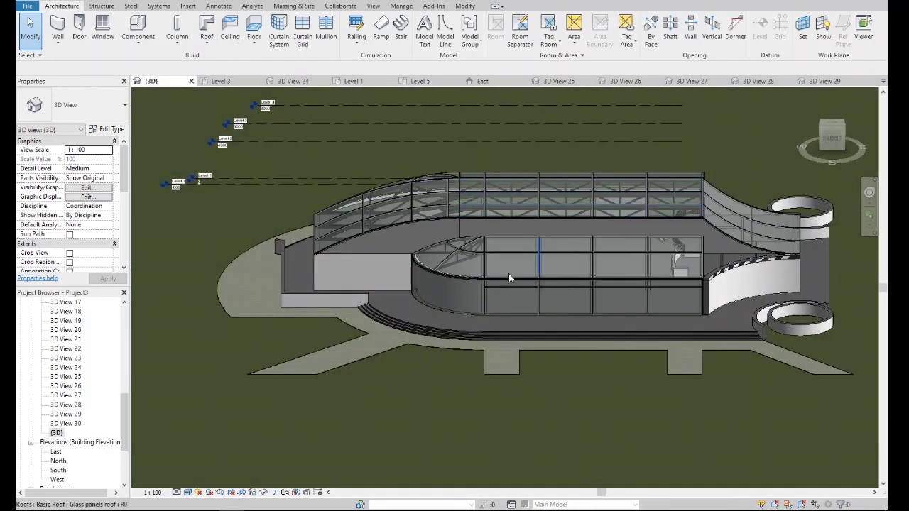
{"action": "left_click_drag", "start_coordinate": [831, 149], "coordinate": [824, 162]}
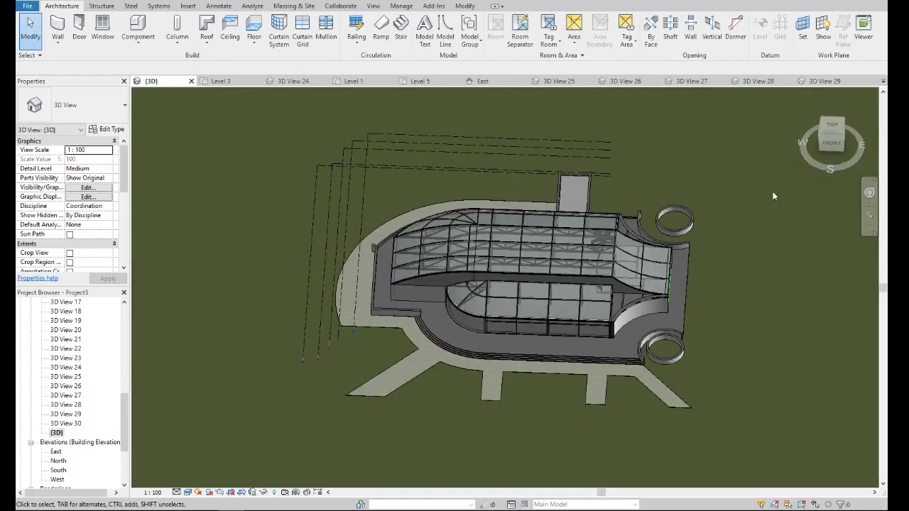
{"action": "scroll", "coordinate": [713, 348], "scroll_direction": "up", "scroll_amount": 3}
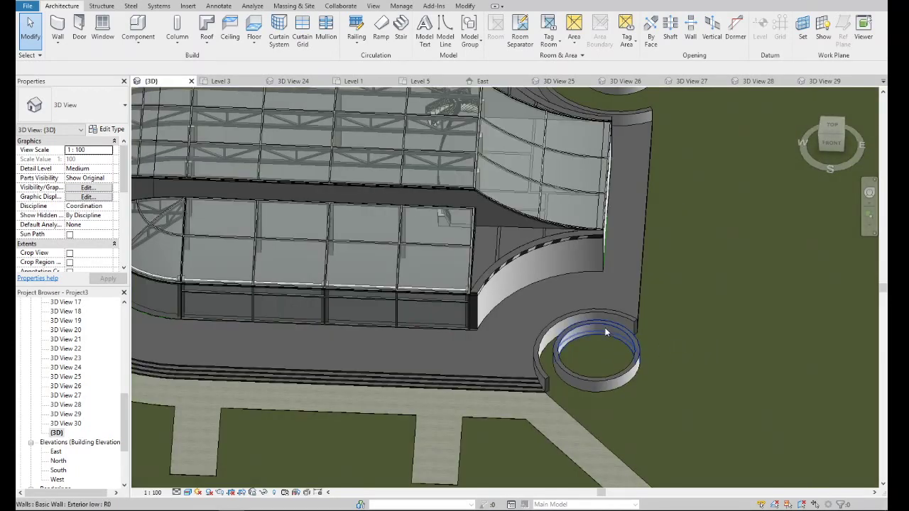
{"action": "left_click_drag", "start_coordinate": [122, 419], "coordinate": [122, 330]}
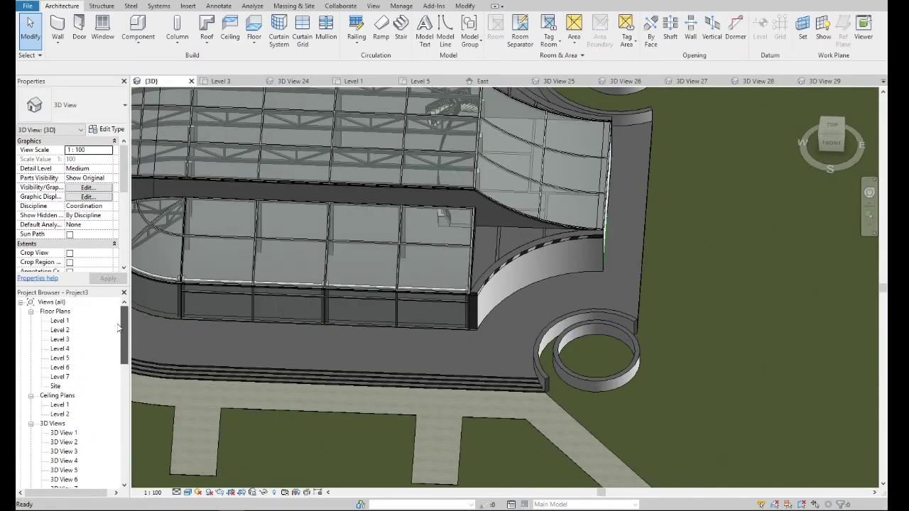
- On the Level 1 plan, start a floor and duplicate the Pavement type as 'Grass'
{"action": "double_click", "coordinate": [62, 322]}
{"action": "scroll", "coordinate": [453, 264], "scroll_direction": "up", "scroll_amount": 2}
{"action": "scroll", "coordinate": [453, 265], "scroll_direction": "up", "scroll_amount": 3}
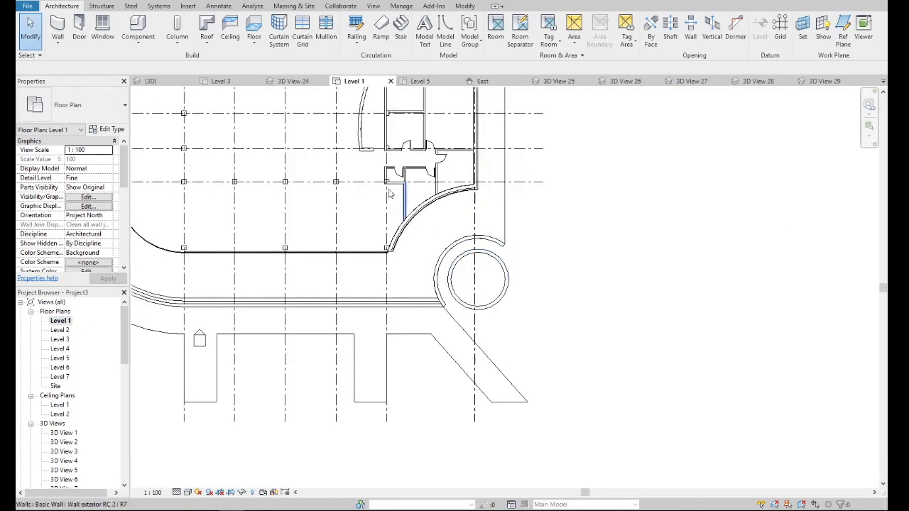
{"action": "left_click", "coordinate": [256, 45]}
{"action": "left_click", "coordinate": [281, 61]}
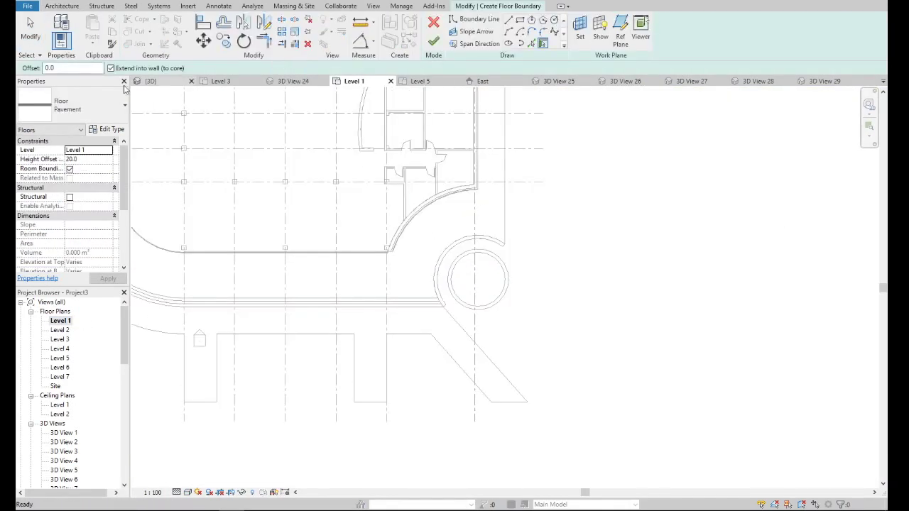
{"action": "left_click", "coordinate": [110, 129]}
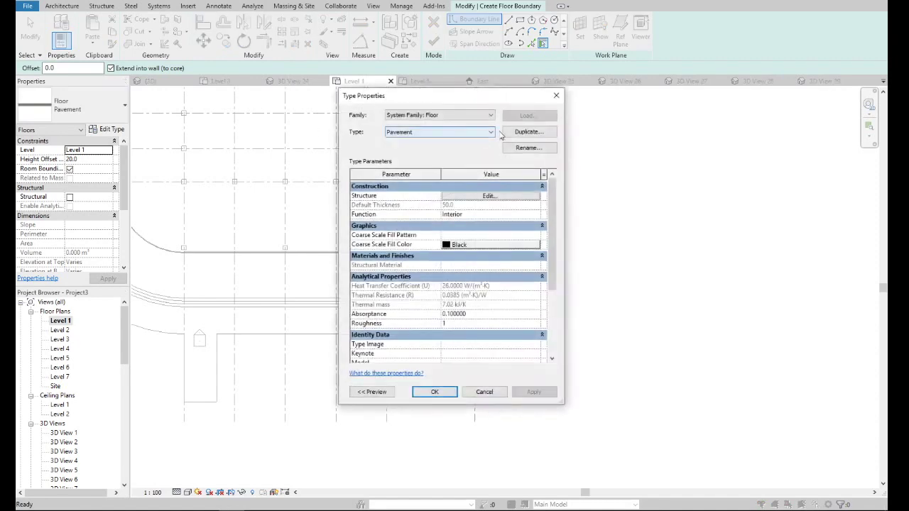
{"action": "left_click", "coordinate": [517, 132]}
{"action": "type", "text": "Grass"}
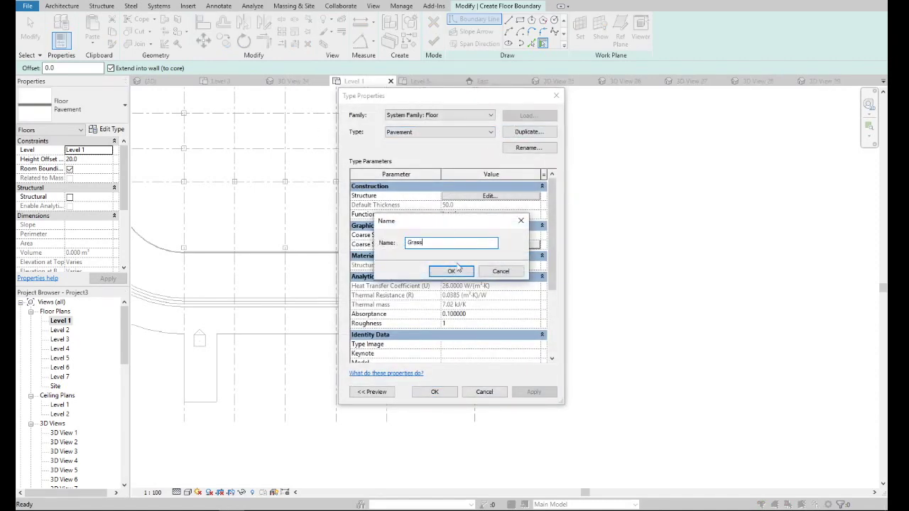
{"action": "left_click", "coordinate": [459, 270]}
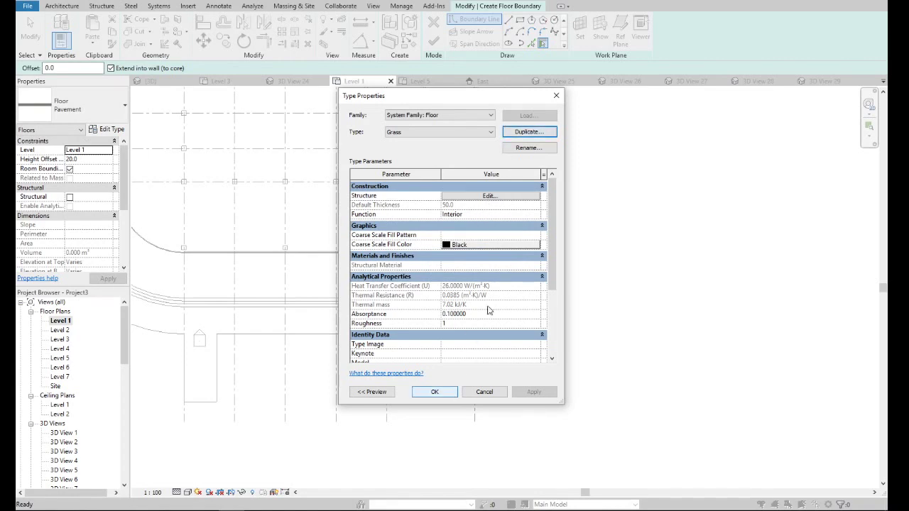
- Set the Grass floor type's structure layer material to Earth
{"action": "left_click", "coordinate": [519, 201]}
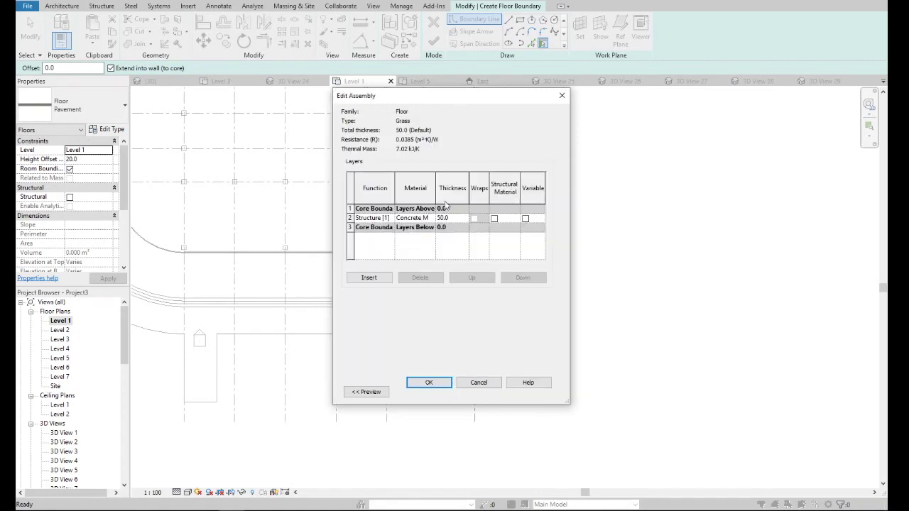
{"action": "left_click", "coordinate": [432, 218]}
{"action": "scroll", "coordinate": [469, 240], "scroll_direction": "up", "scroll_amount": 3}
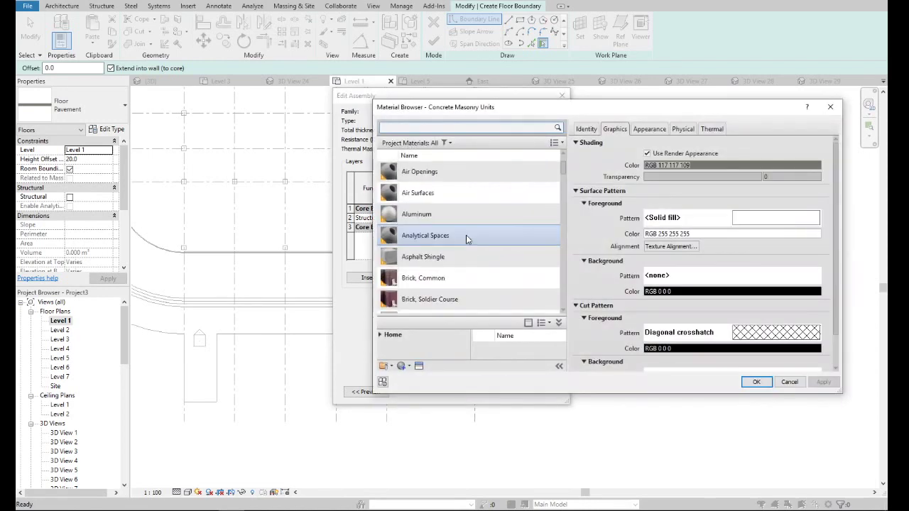
{"action": "scroll", "coordinate": [469, 240], "scroll_direction": "down", "scroll_amount": 5}
{"action": "scroll", "coordinate": [467, 240], "scroll_direction": "down", "scroll_amount": 2}
{"action": "scroll", "coordinate": [466, 240], "scroll_direction": "down", "scroll_amount": 2}
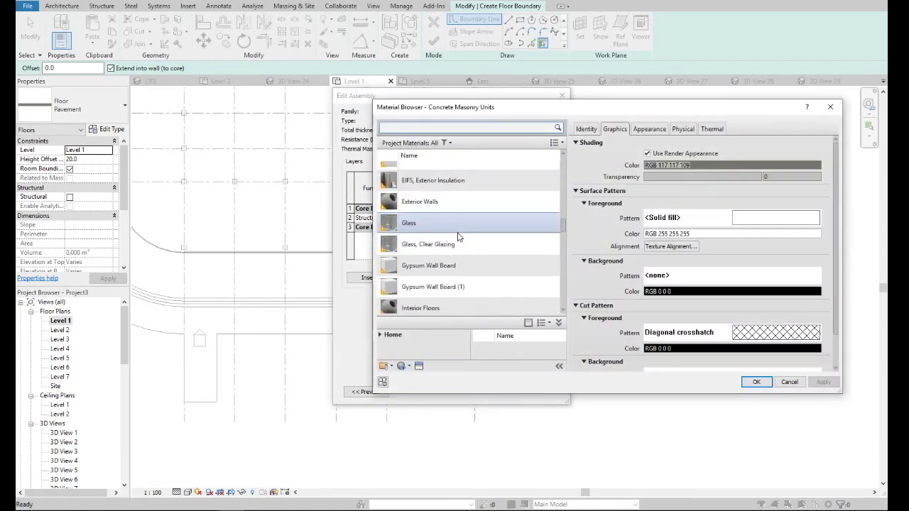
{"action": "scroll", "coordinate": [458, 239], "scroll_direction": "down", "scroll_amount": 2}
{"action": "scroll", "coordinate": [456, 238], "scroll_direction": "up", "scroll_amount": 3}
{"action": "left_click", "coordinate": [443, 268]}
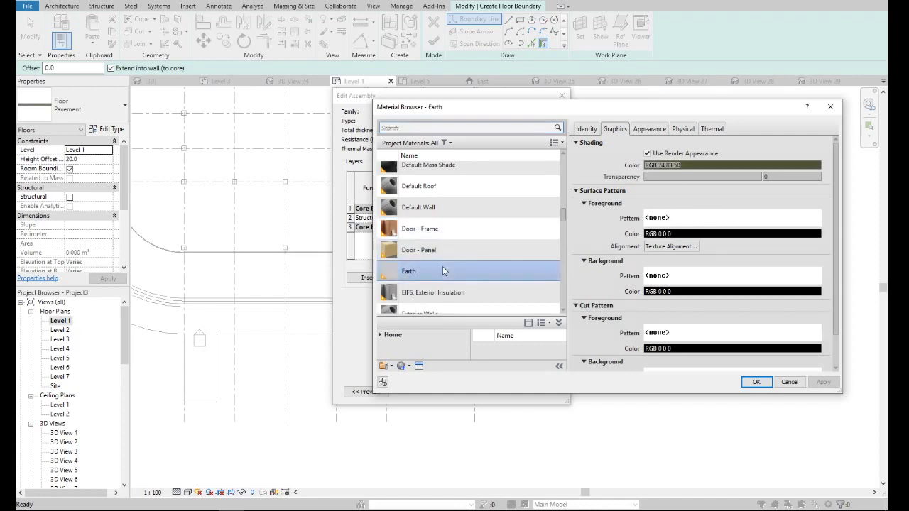
{"action": "double_click", "coordinate": [444, 270]}
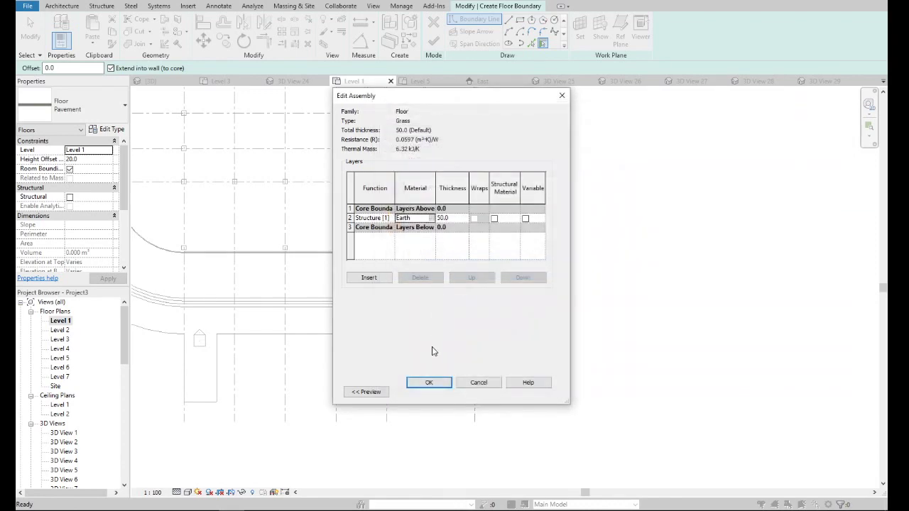
{"action": "left_click", "coordinate": [430, 382]}
- Confirm the Grass type and sketch a circular boundary along the round wall's inner face
{"action": "left_click", "coordinate": [455, 396]}
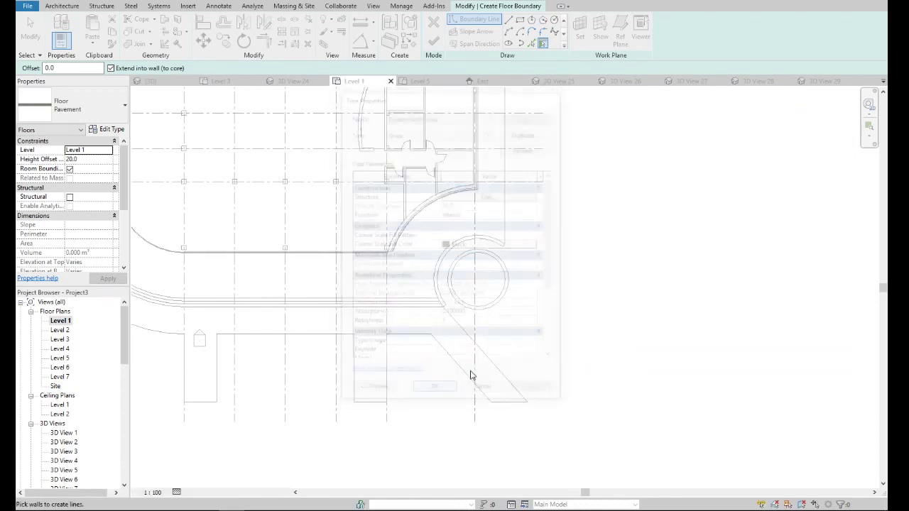
{"action": "left_click", "coordinate": [554, 20]}
{"action": "scroll", "coordinate": [476, 284], "scroll_direction": "up", "scroll_amount": 2}
{"action": "scroll", "coordinate": [475, 291], "scroll_direction": "up", "scroll_amount": 2}
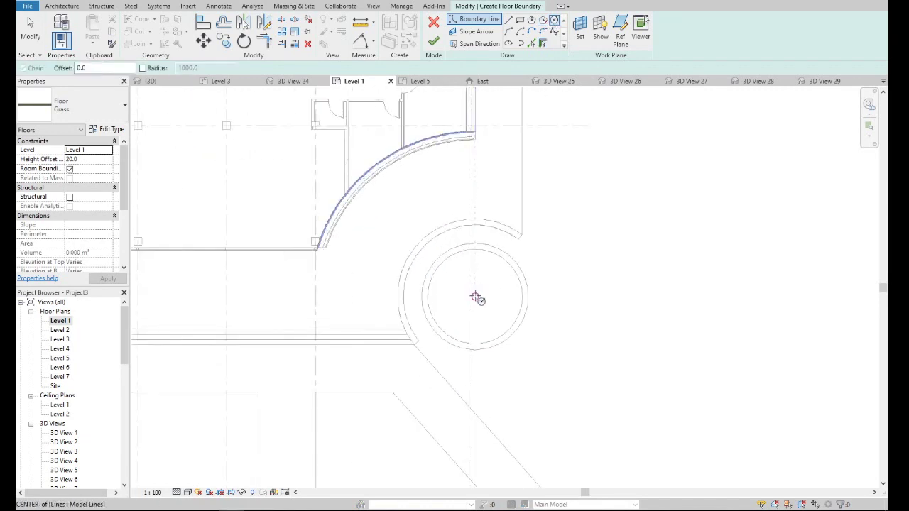
{"action": "left_click", "coordinate": [474, 297]}
{"action": "left_click", "coordinate": [483, 252]}
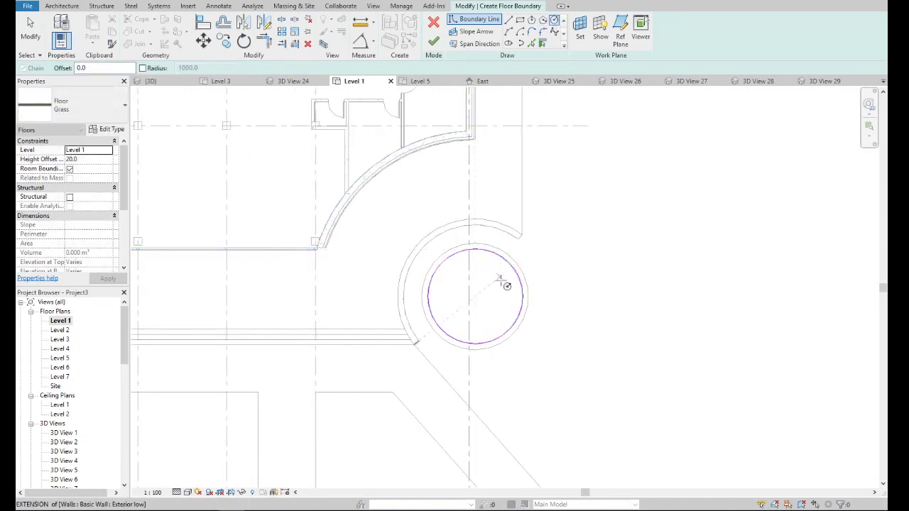
{"action": "key", "text": "Escape"}
{"action": "key", "text": "Escape"}
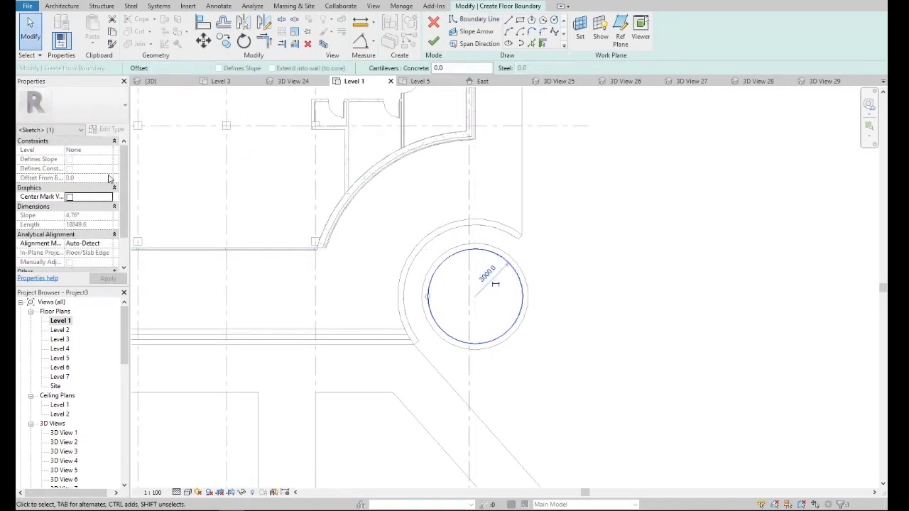
- Place the grass floor on Level 7 and finish the boundary sketch
{"action": "left_click", "coordinate": [149, 166]}
{"action": "left_click", "coordinate": [110, 151]}
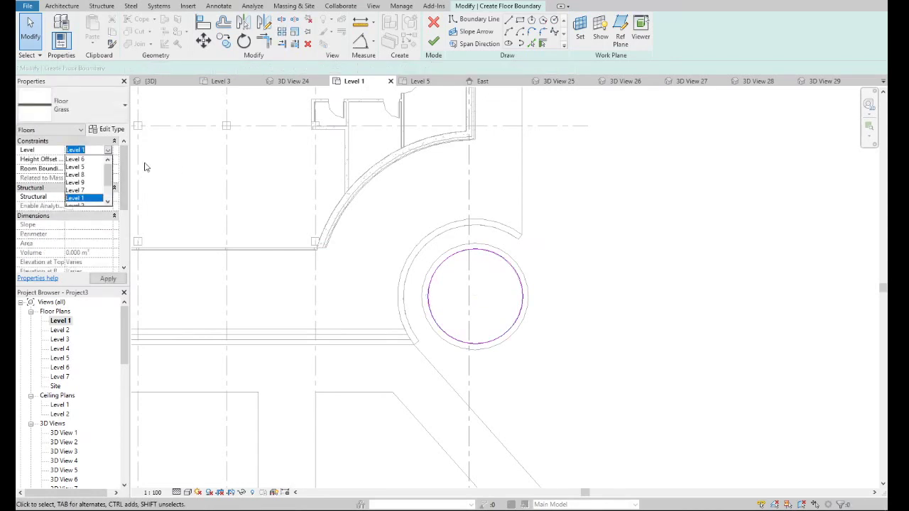
{"action": "left_click", "coordinate": [285, 236]}
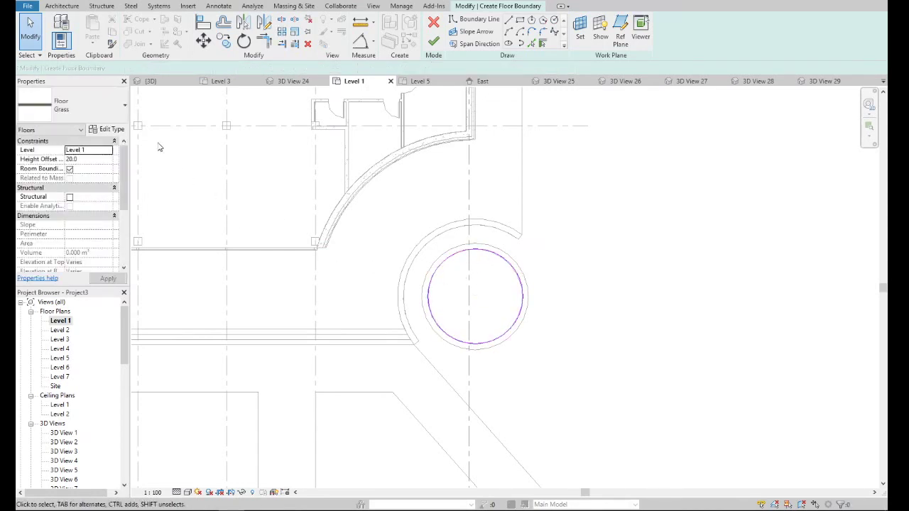
{"action": "left_click", "coordinate": [107, 152]}
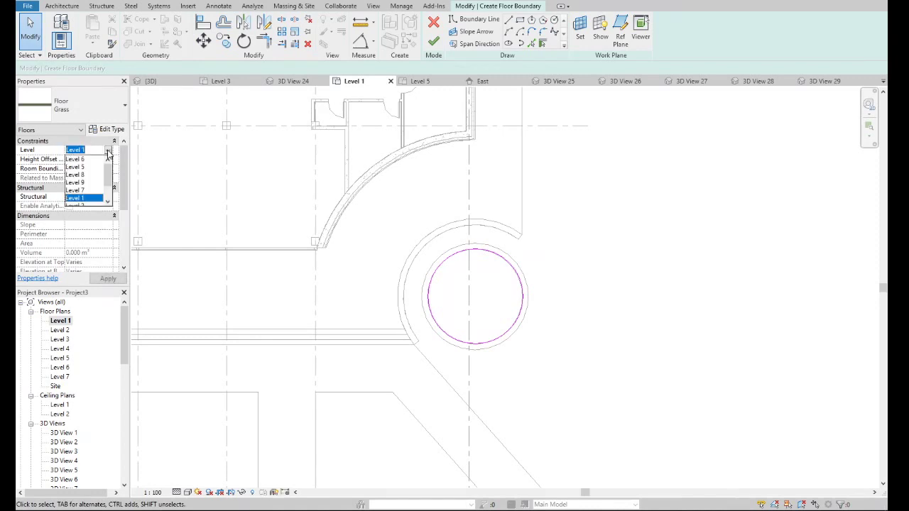
{"action": "left_click", "coordinate": [81, 191]}
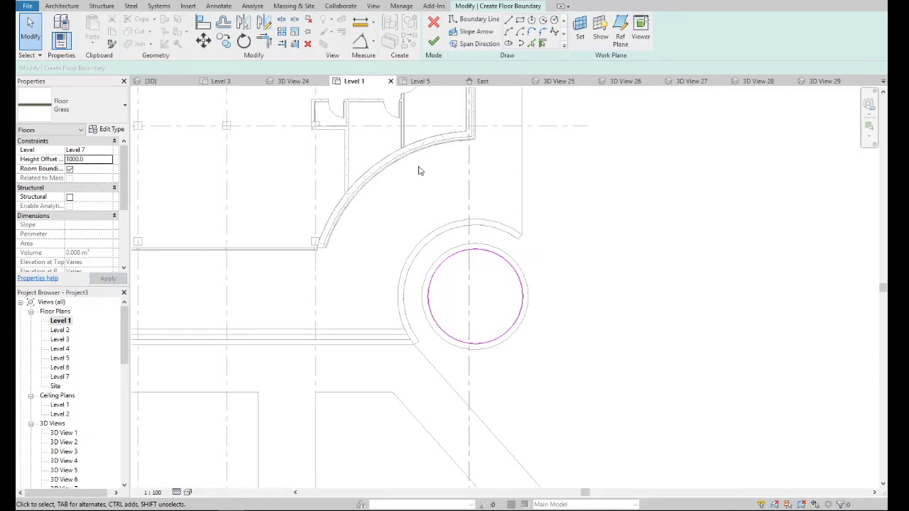
{"action": "left_click", "coordinate": [432, 40]}
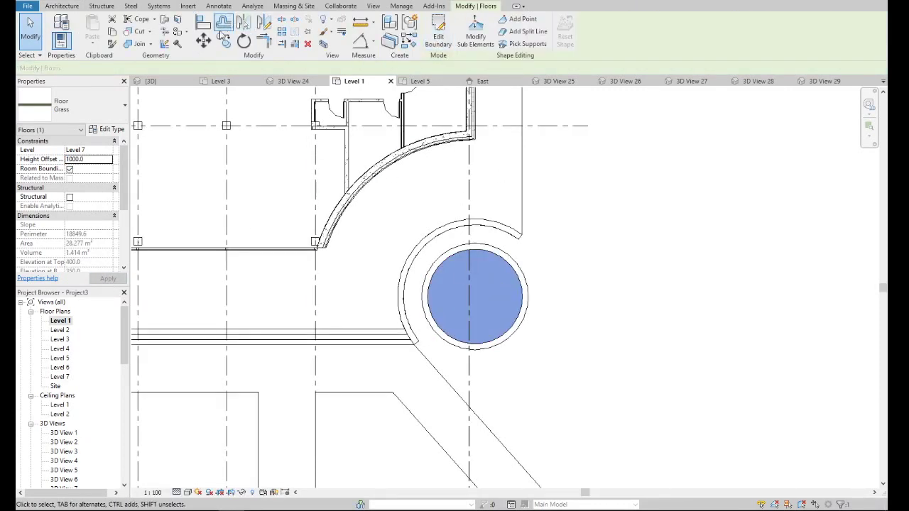
- Copy the grass floor from its centre into the other circular wall
{"action": "left_click", "coordinate": [224, 40]}
{"action": "left_click", "coordinate": [470, 296]}
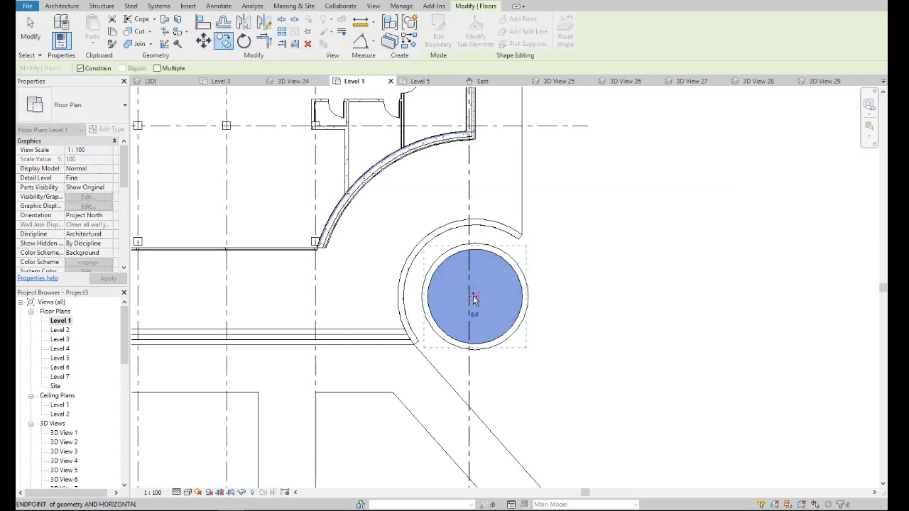
{"action": "scroll", "coordinate": [472, 295], "scroll_direction": "down", "scroll_amount": 3}
{"action": "scroll", "coordinate": [473, 256], "scroll_direction": "up", "scroll_amount": 2}
{"action": "scroll", "coordinate": [469, 213], "scroll_direction": "up", "scroll_amount": 2}
{"action": "scroll", "coordinate": [463, 171], "scroll_direction": "up", "scroll_amount": 2}
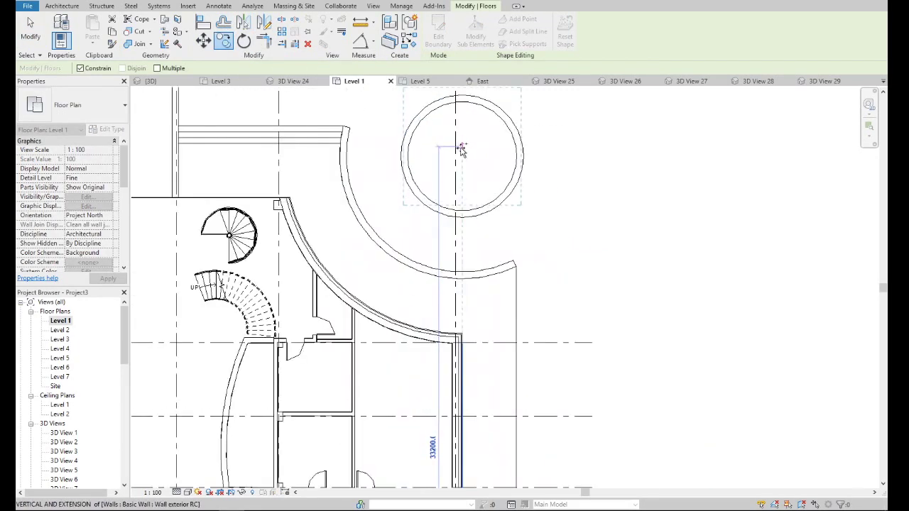
{"action": "left_click", "coordinate": [461, 157]}
{"action": "key", "text": "Escape"}
{"action": "scroll", "coordinate": [461, 158], "scroll_direction": "down", "scroll_amount": 5}
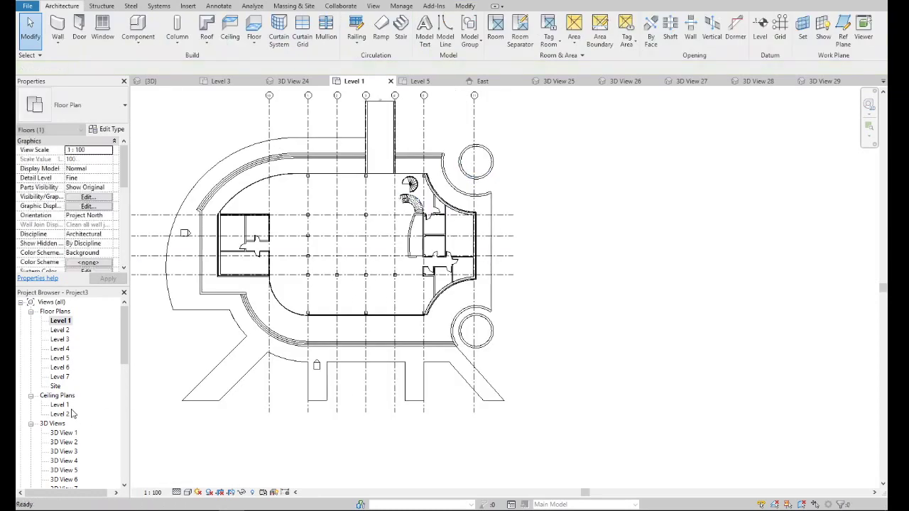
{"action": "scroll", "coordinate": [74, 437], "scroll_direction": "down", "scroll_amount": 5}
{"action": "scroll", "coordinate": [74, 437], "scroll_direction": "down", "scroll_amount": 5}
- Switch to the default {3D} view, orbit it, and inspect the model line along the floor edge
{"action": "double_click", "coordinate": [56, 423]}
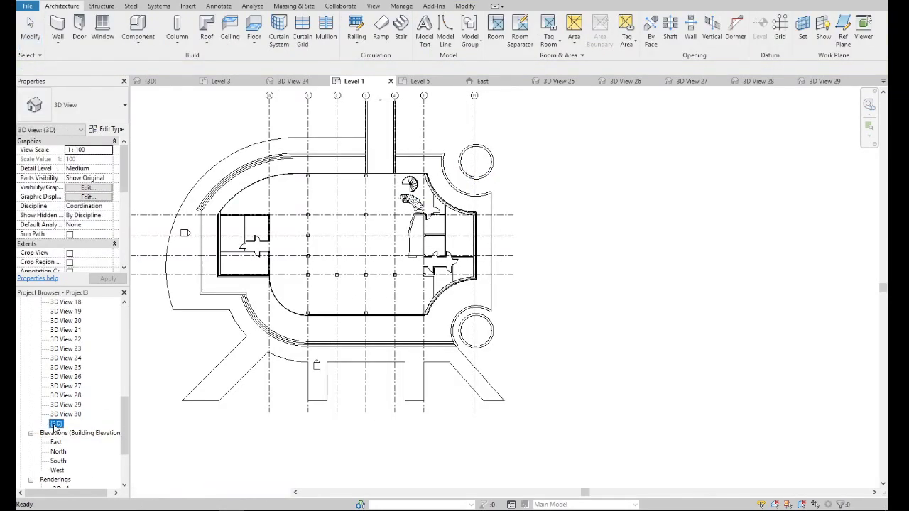
{"action": "scroll", "coordinate": [453, 328], "scroll_direction": "down", "scroll_amount": 3}
{"action": "middle_click_drag", "start_coordinate": [453, 327], "coordinate": [426, 323], "text": "shift"}
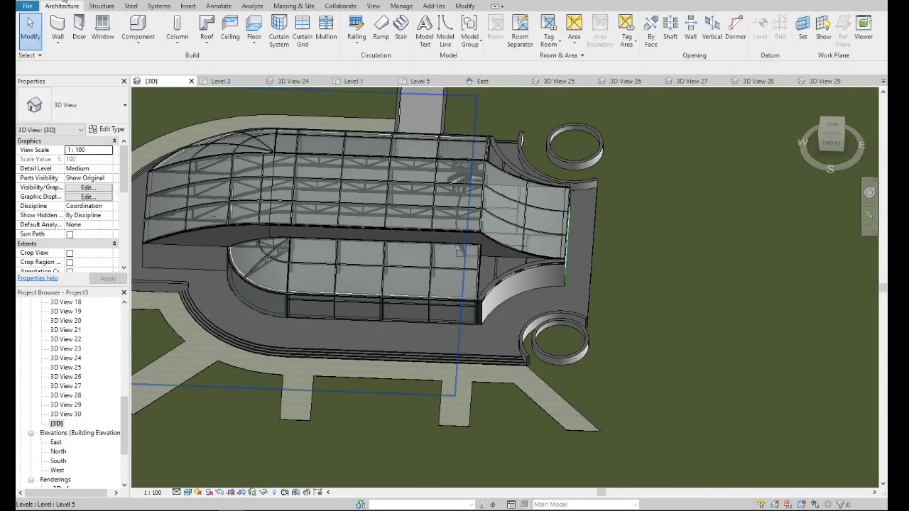
{"action": "scroll", "coordinate": [494, 350], "scroll_direction": "down", "scroll_amount": 2}
{"action": "scroll", "coordinate": [557, 336], "scroll_direction": "up", "scroll_amount": 3}
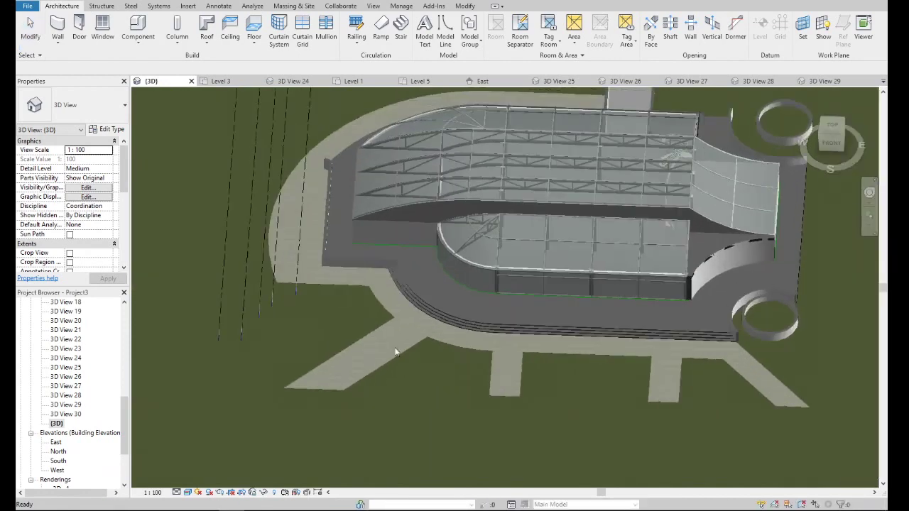
{"action": "key", "text": "Tab"}
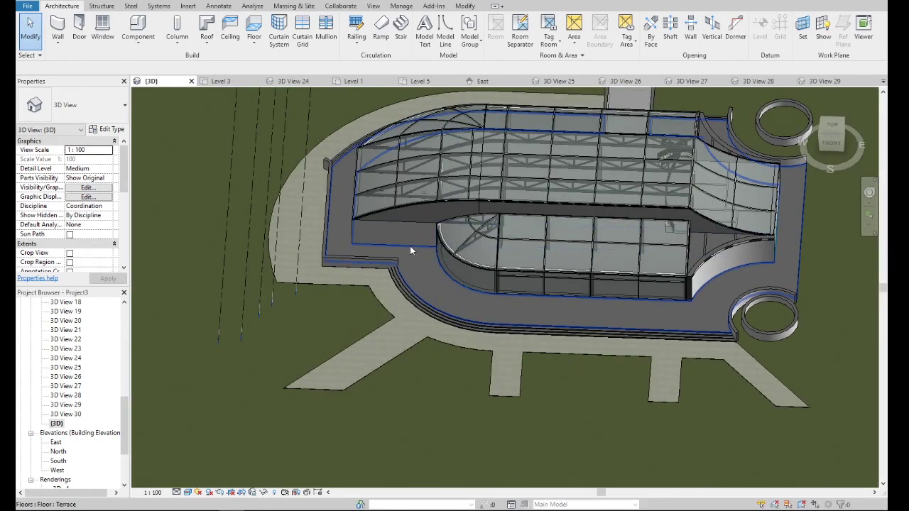
{"action": "key", "text": "Tab"}
{"action": "left_click", "coordinate": [411, 245]}
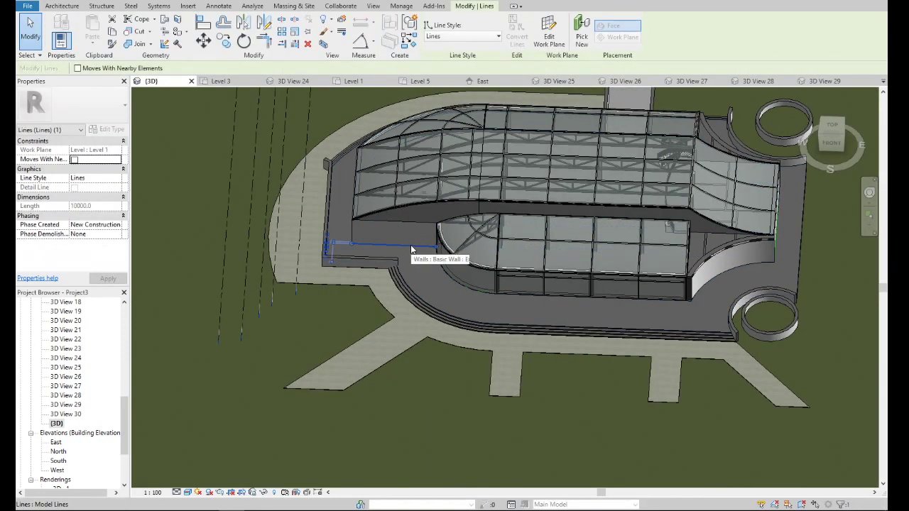
{"action": "key", "text": "Escape"}
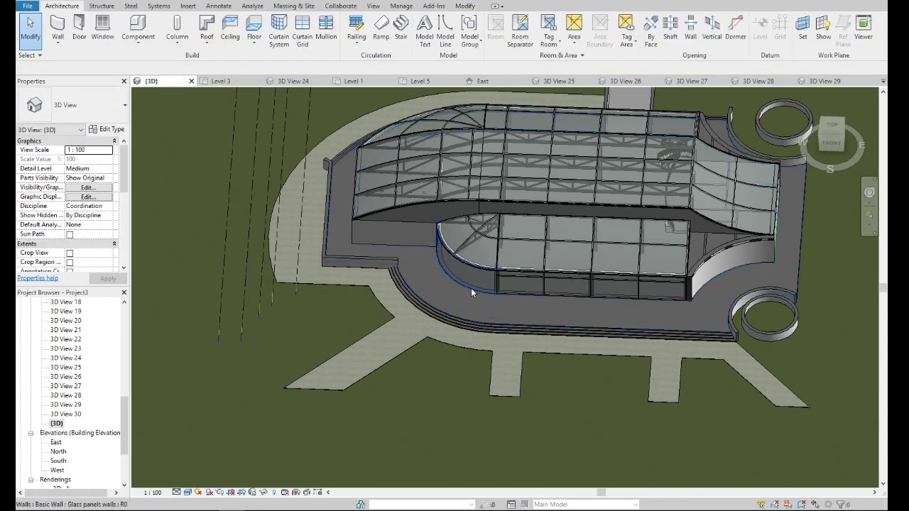
- Zoom in to check the exterior wall at the floor edge, then clear the selection
{"action": "scroll", "coordinate": [472, 287], "scroll_direction": "up", "scroll_amount": 3}
{"action": "scroll", "coordinate": [469, 289], "scroll_direction": "up", "scroll_amount": 2}
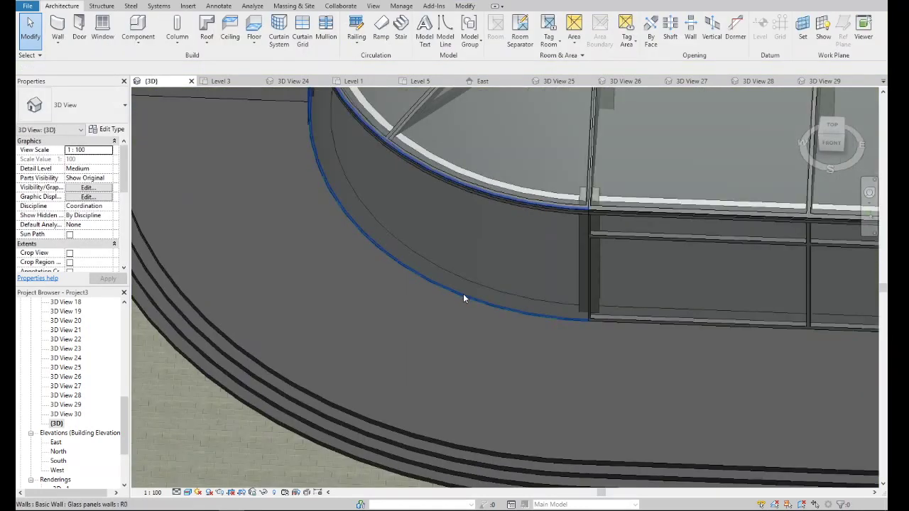
{"action": "scroll", "coordinate": [463, 297], "scroll_direction": "up", "scroll_amount": 3}
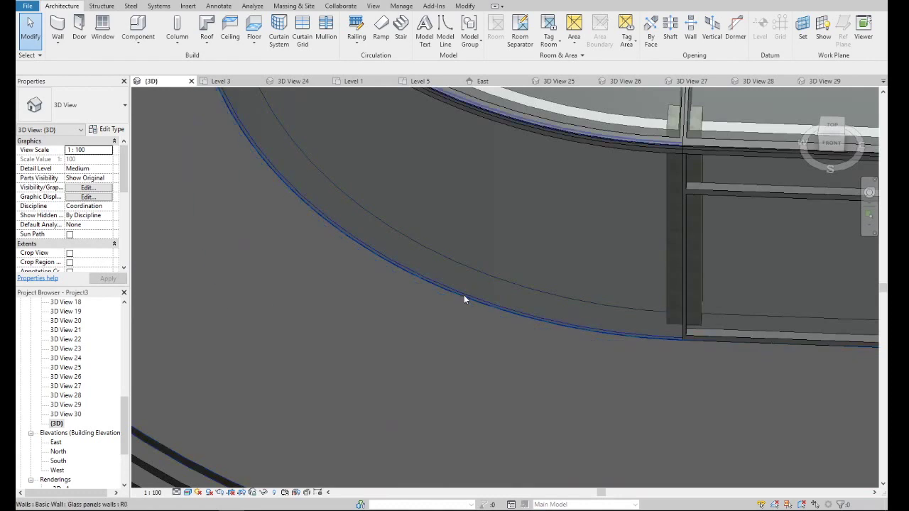
{"action": "scroll", "coordinate": [460, 299], "scroll_direction": "up", "scroll_amount": 3}
{"action": "scroll", "coordinate": [461, 291], "scroll_direction": "up", "scroll_amount": 2}
{"action": "scroll", "coordinate": [466, 287], "scroll_direction": "up", "scroll_amount": 2}
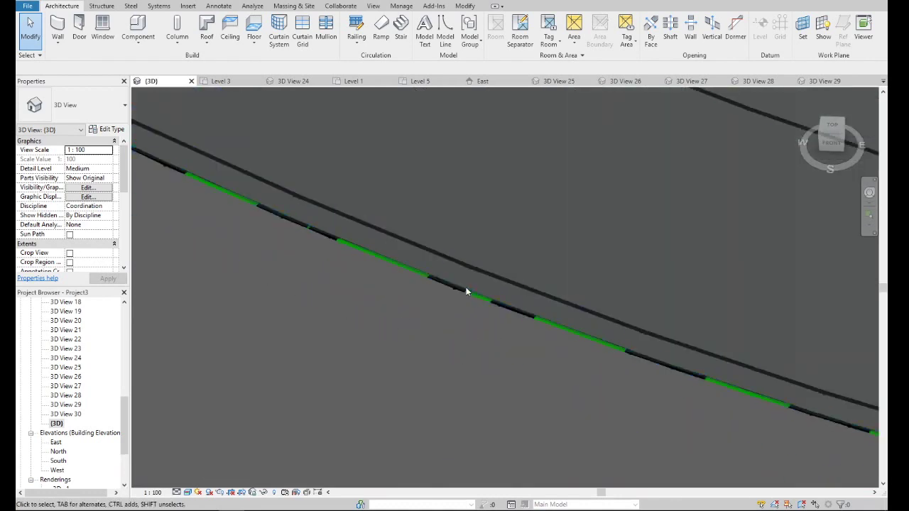
{"action": "scroll", "coordinate": [467, 290], "scroll_direction": "up", "scroll_amount": 2}
{"action": "scroll", "coordinate": [472, 296], "scroll_direction": "up", "scroll_amount": 2}
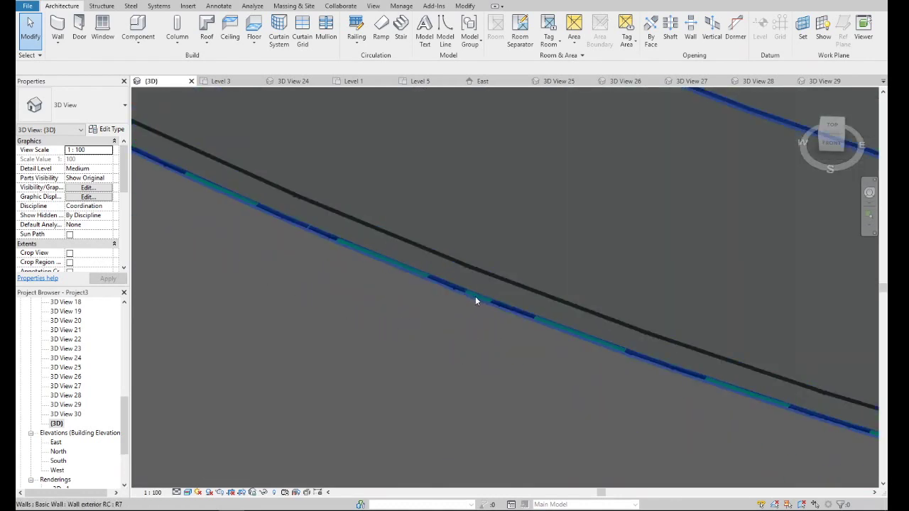
{"action": "left_click", "coordinate": [475, 300]}
{"action": "scroll", "coordinate": [409, 314], "scroll_direction": "down", "scroll_amount": 3}
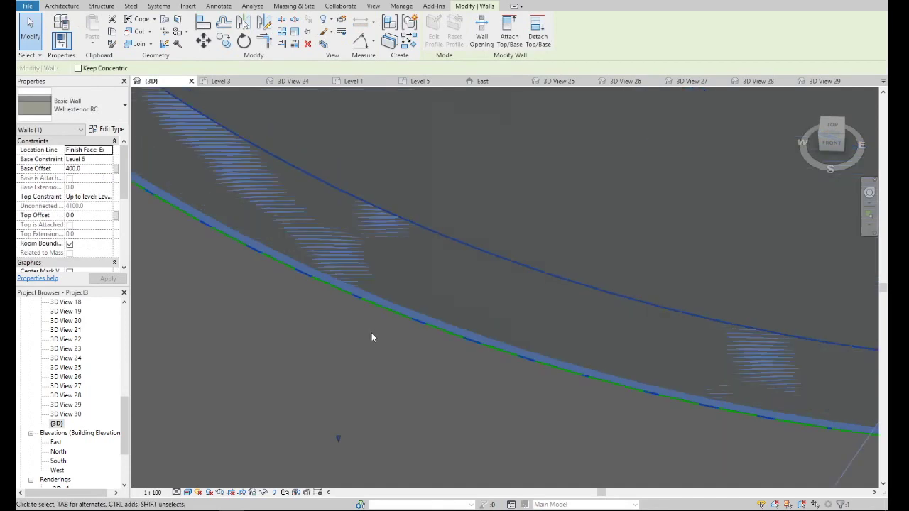
{"action": "key", "text": "Escape"}
{"action": "scroll", "coordinate": [375, 338], "scroll_direction": "down", "scroll_amount": 5}
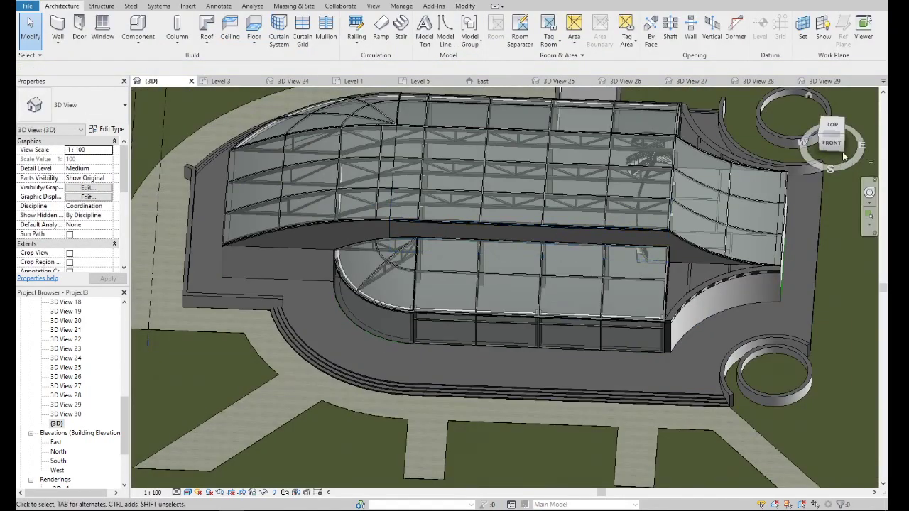
{"action": "left_click_drag", "start_coordinate": [829, 135], "coordinate": [795, 142]}
{"action": "middle_click_drag", "start_coordinate": [497, 284], "coordinate": [497, 298], "text": "shift"}
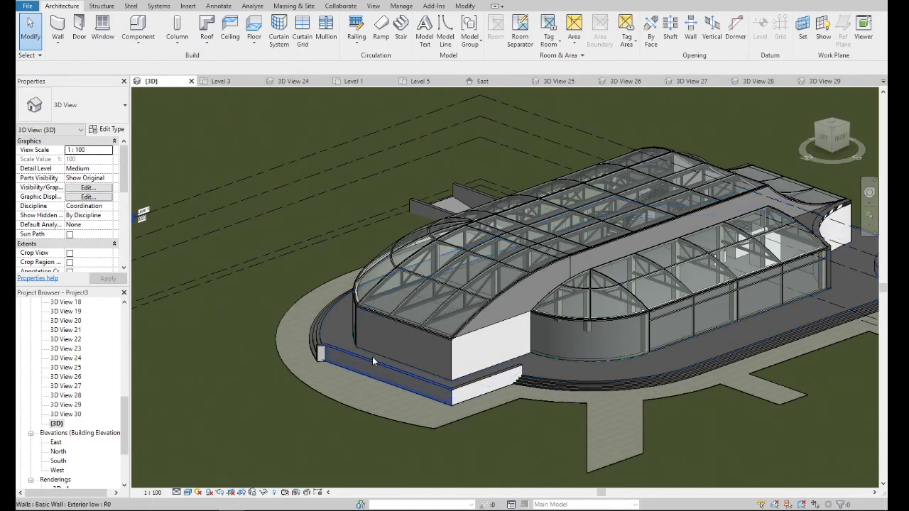
{"action": "scroll", "coordinate": [372, 355], "scroll_direction": "up", "scroll_amount": 3}
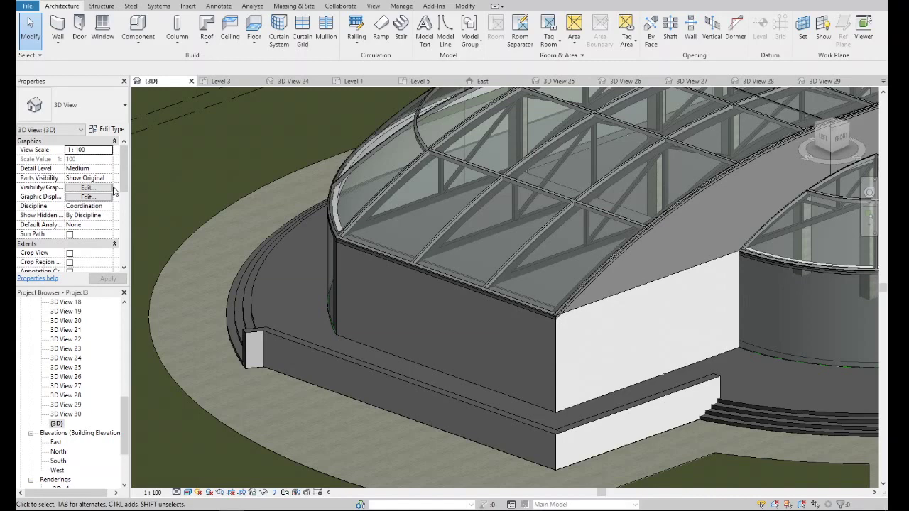
{"action": "scroll", "coordinate": [71, 213], "scroll_direction": "down", "scroll_amount": 3}
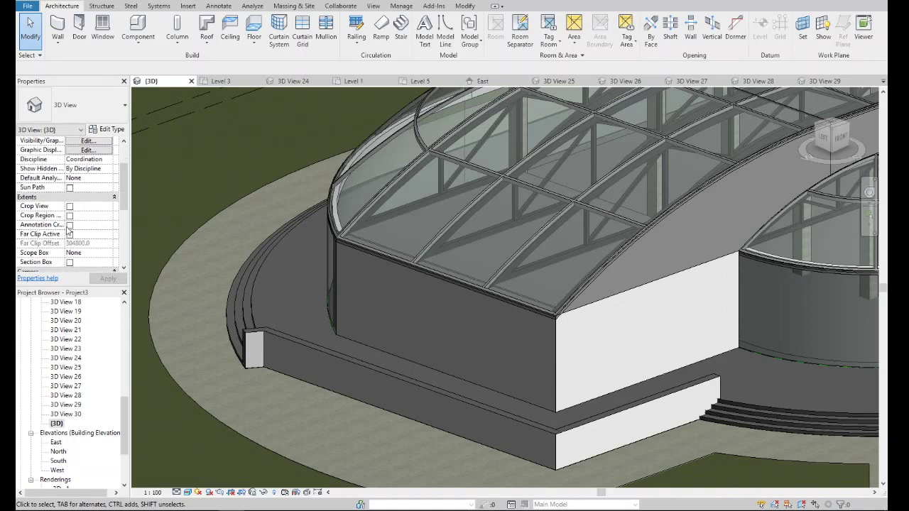
{"action": "scroll", "coordinate": [71, 213], "scroll_direction": "down", "scroll_amount": 3}
{"action": "scroll", "coordinate": [380, 235], "scroll_direction": "down", "scroll_amount": 4}
{"action": "scroll", "coordinate": [292, 274], "scroll_direction": "down", "scroll_amount": 2}
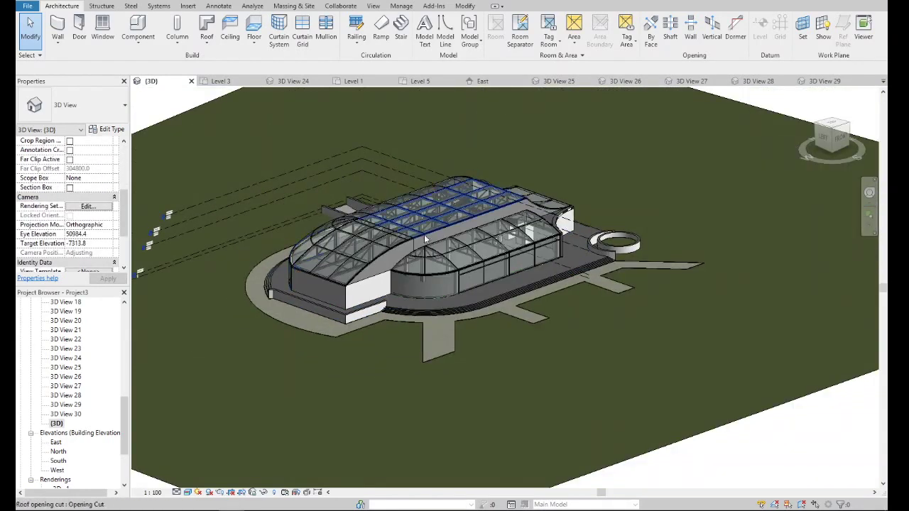
{"action": "scroll", "coordinate": [425, 240], "scroll_direction": "up", "scroll_amount": 4}
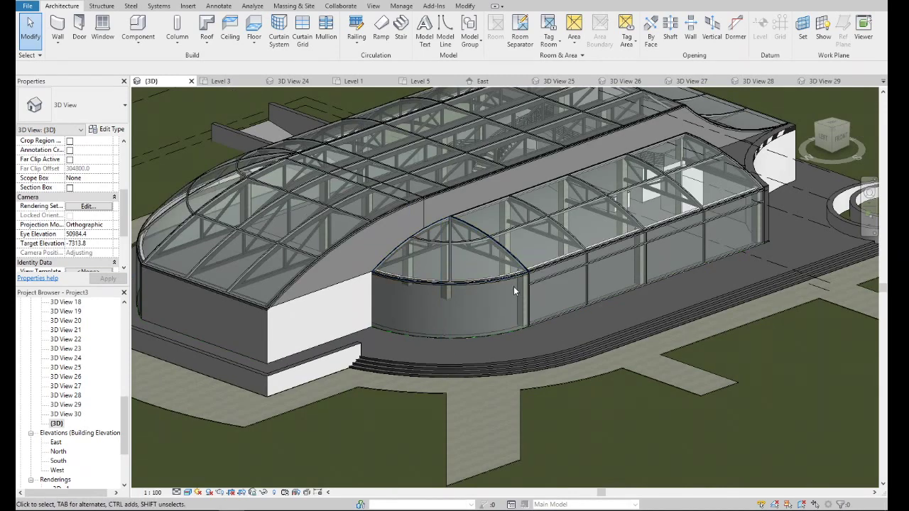
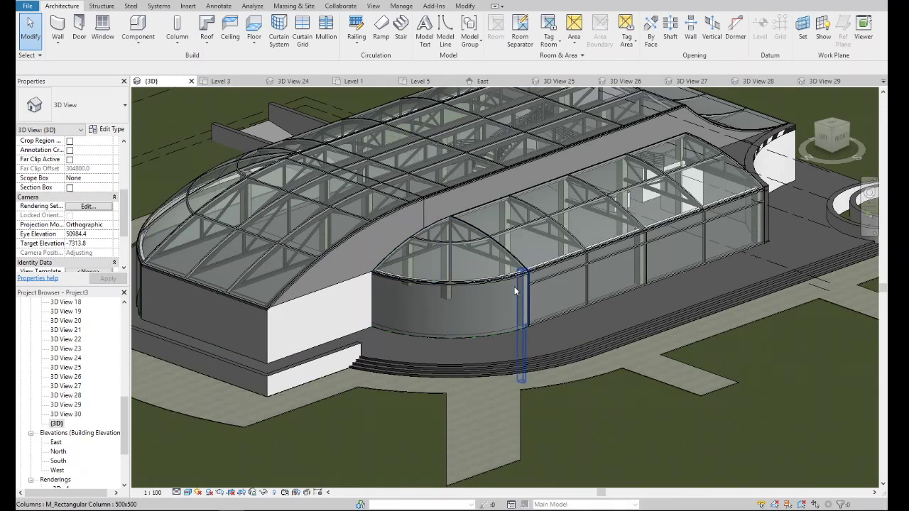
- Orbit the glass-roofed building in 3D, then open and zoom out the Level 1 floor plan
{"action": "scroll", "coordinate": [515, 290], "scroll_direction": "down", "scroll_amount": 3}
{"action": "mouse_move", "coordinate": [514, 290]}
{"action": "middle_mouse_down", "text": "shift"}
{"action": "mouse_move", "coordinate": [85, 114]}
{"action": "mouse_move", "coordinate": [810, 206]}
{"action": "middle_mouse_up", "text": "shift"}
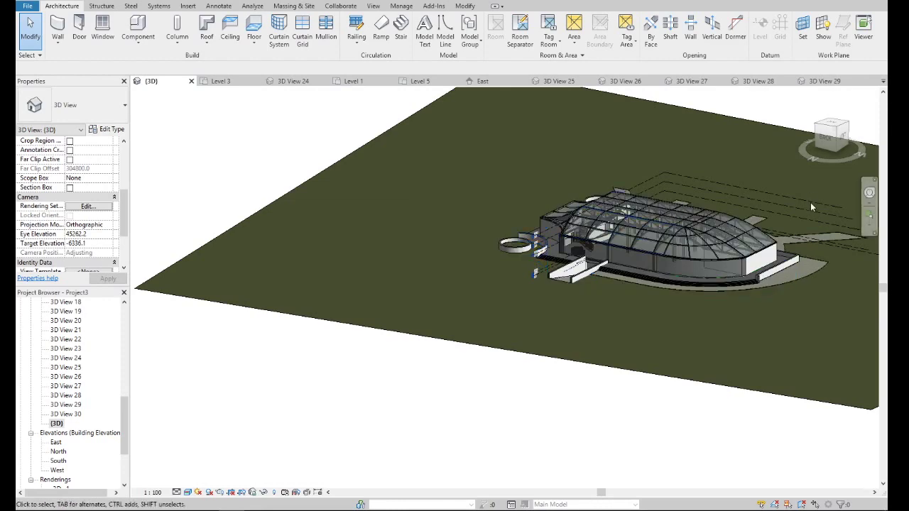
{"action": "scroll", "coordinate": [810, 202], "scroll_direction": "up", "scroll_amount": 3}
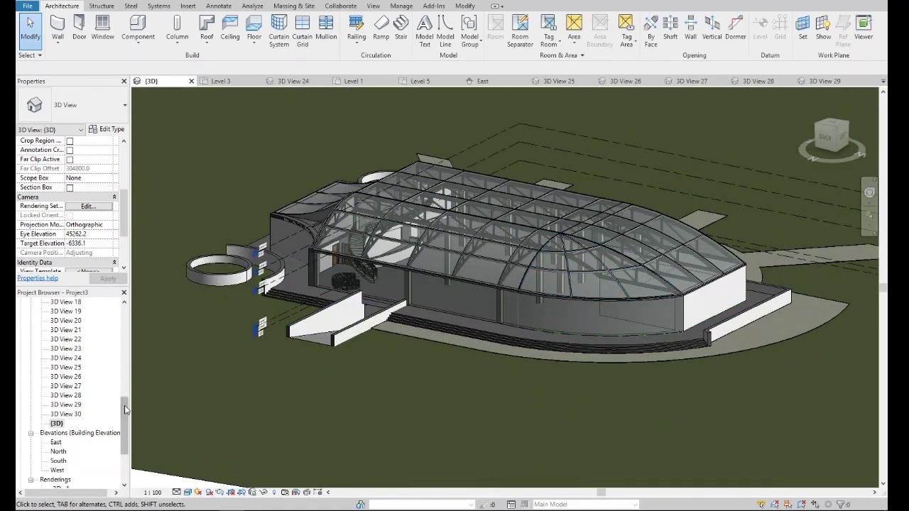
{"action": "left_click_drag", "start_coordinate": [125, 410], "coordinate": [125, 312]}
{"action": "double_click", "coordinate": [60, 320]}
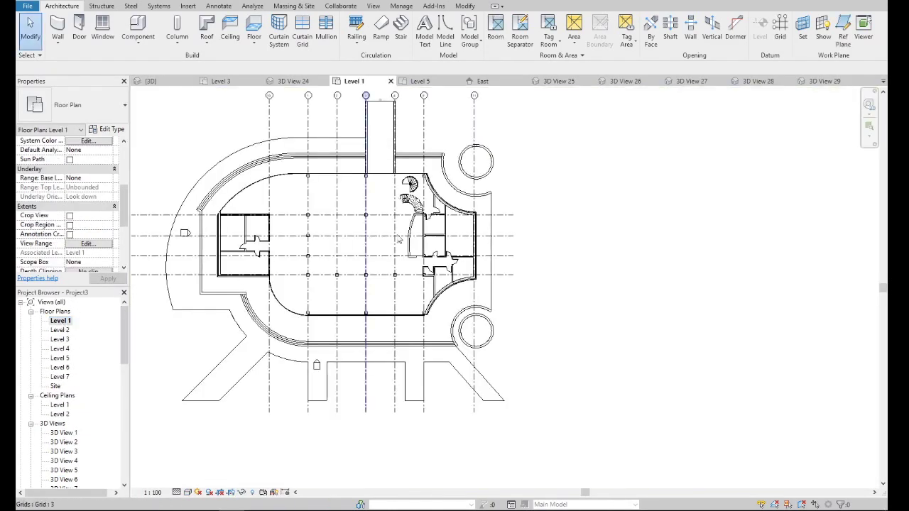
{"action": "scroll", "coordinate": [399, 240], "scroll_direction": "down", "scroll_amount": 3}
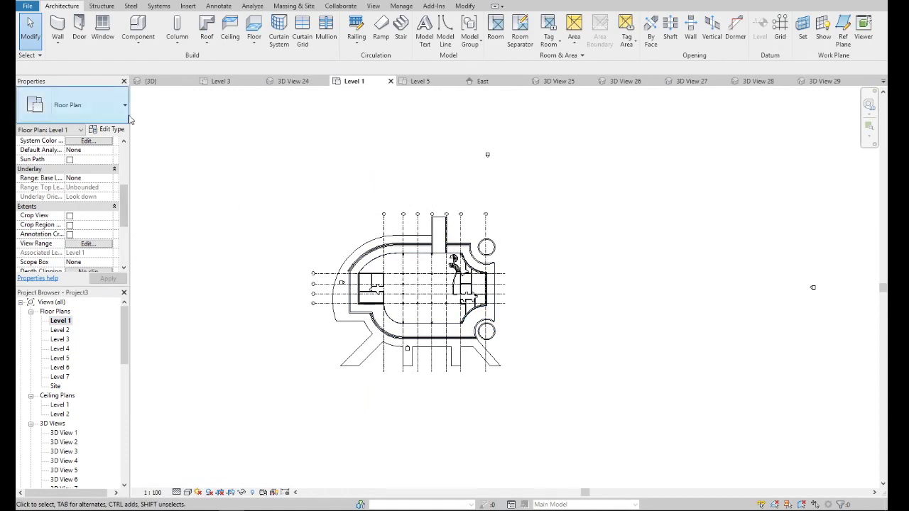
- Start a new architectural floor using the Pavement floor type
{"action": "left_click", "coordinate": [253, 43]}
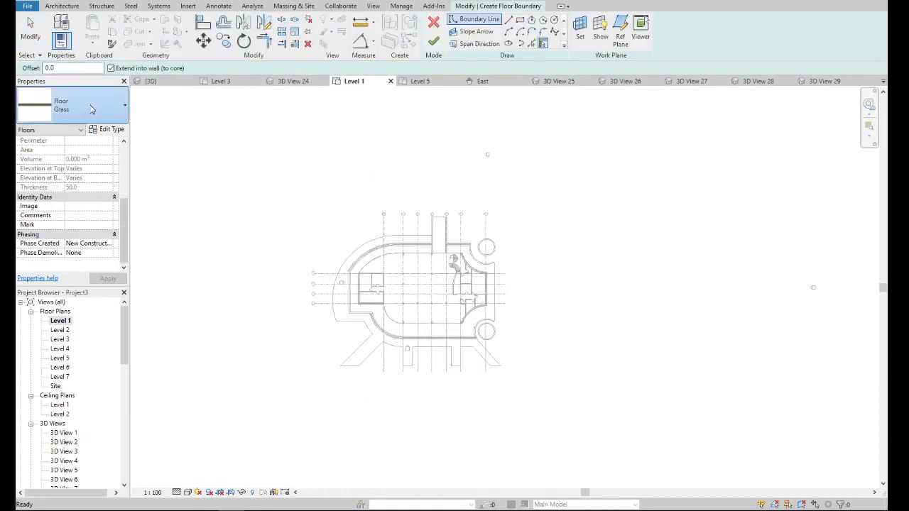
{"action": "left_click", "coordinate": [85, 107]}
{"action": "scroll", "coordinate": [110, 259], "scroll_direction": "up", "scroll_amount": 1}
{"action": "left_click", "coordinate": [106, 235]}
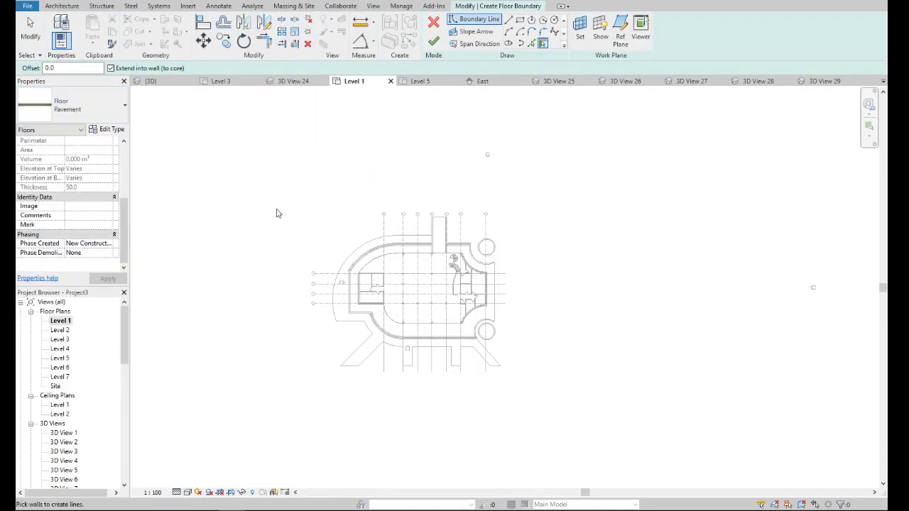
{"action": "scroll", "coordinate": [446, 206], "scroll_direction": "up", "scroll_amount": 3}
{"action": "scroll", "coordinate": [443, 207], "scroll_direction": "up", "scroll_amount": 3}
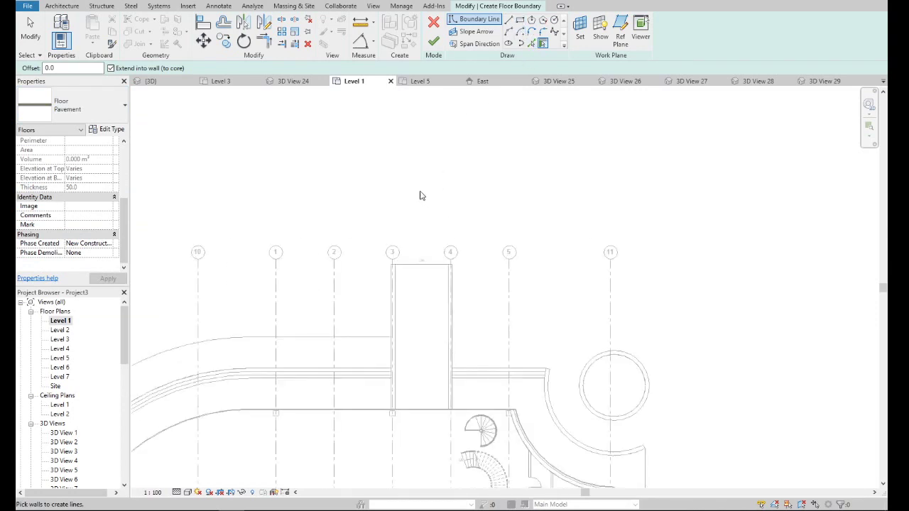
- Sketch a 6000-long vertical boundary line starting at grid 3
{"action": "left_click", "coordinate": [531, 44]}
{"action": "scroll", "coordinate": [414, 263], "scroll_direction": "up", "scroll_amount": 3}
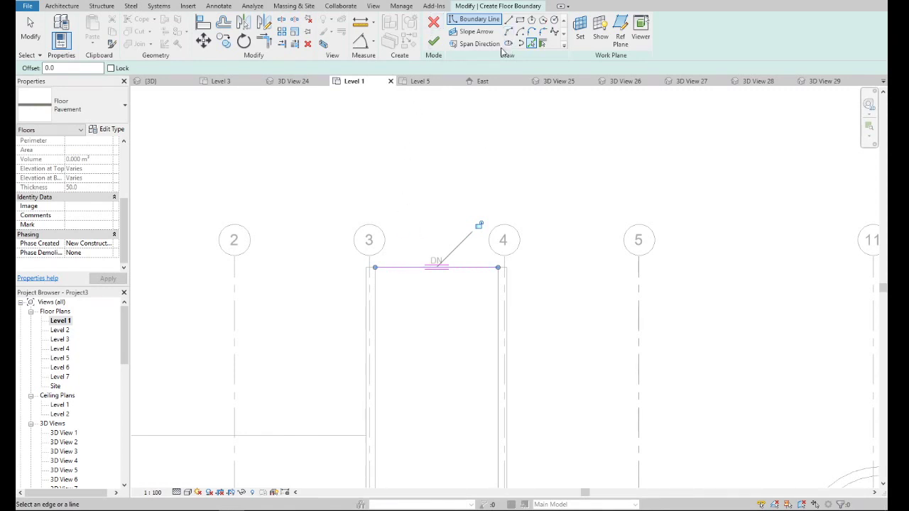
{"action": "left_click", "coordinate": [508, 19]}
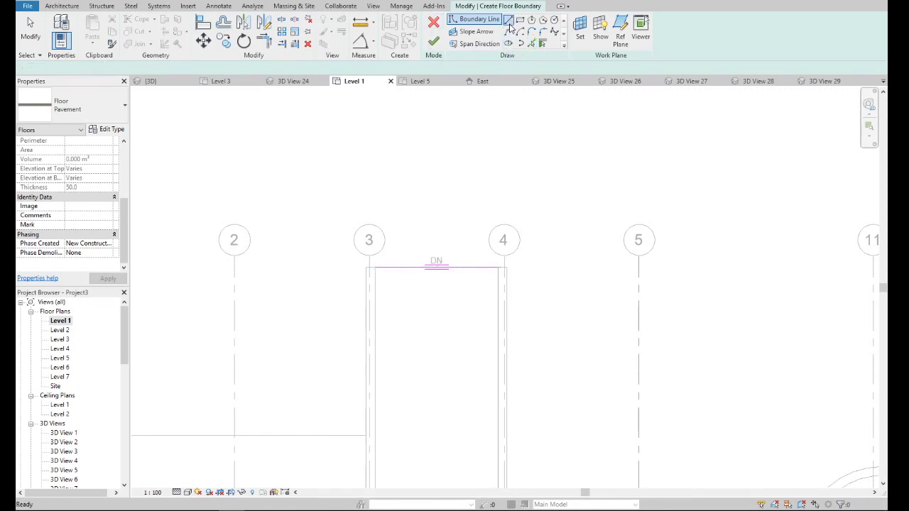
{"action": "left_click", "coordinate": [376, 267]}
{"action": "scroll", "coordinate": [375, 267], "scroll_direction": "down", "scroll_amount": 3}
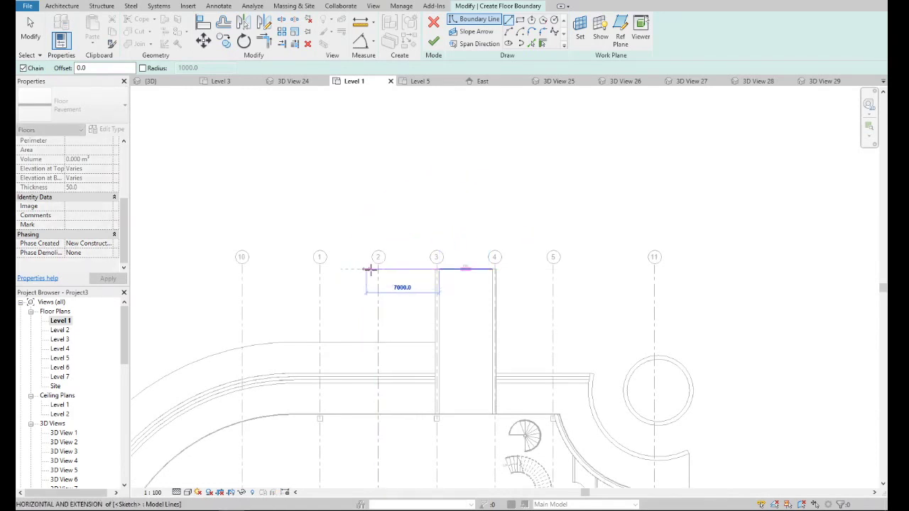
{"action": "type", "text": "6000"}
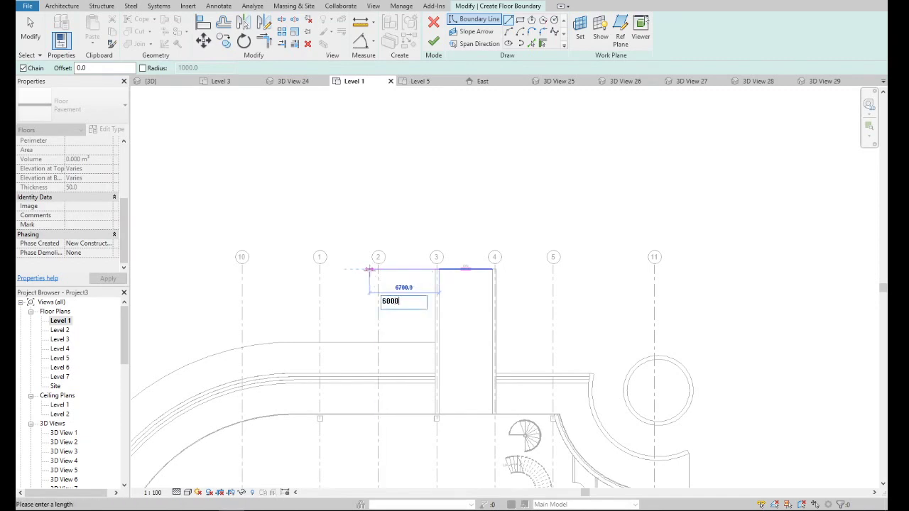
{"action": "key", "text": "Return"}
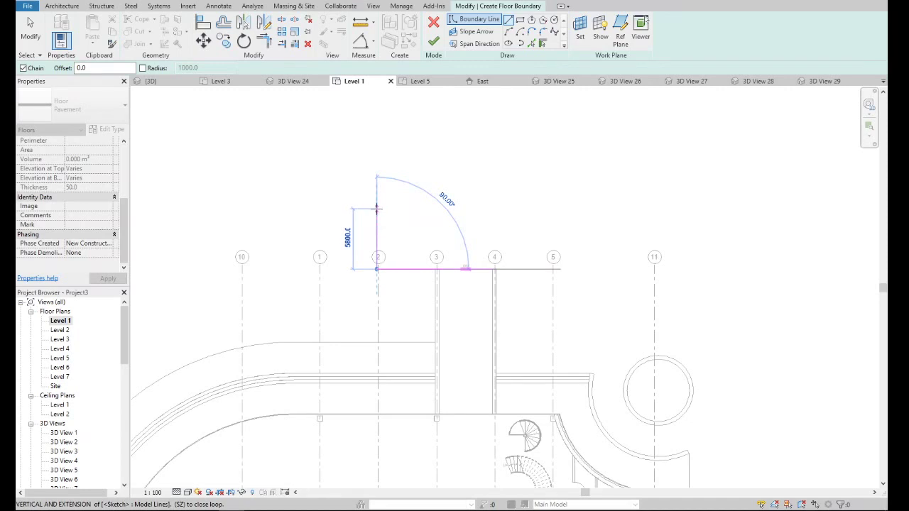
{"action": "left_click", "coordinate": [376, 206]}
{"action": "key", "text": "Escape"}
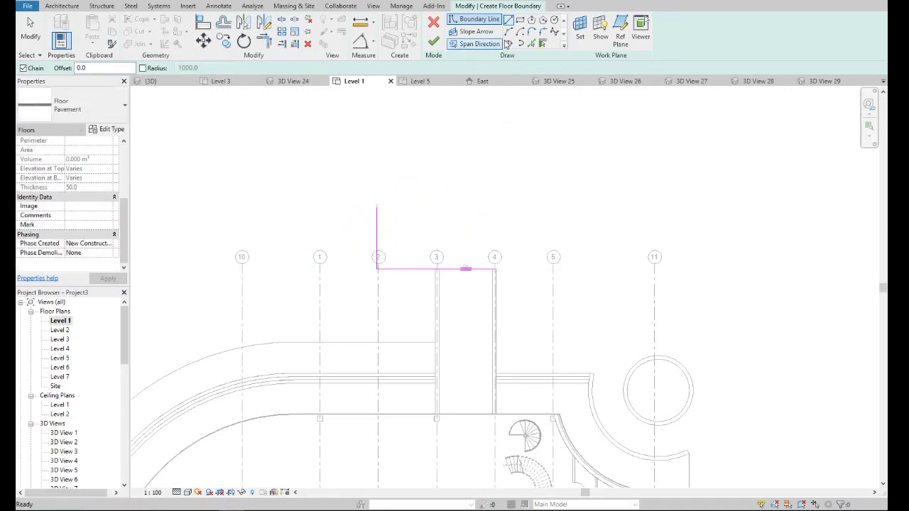
{"action": "key", "text": "Escape"}
{"action": "scroll", "coordinate": [461, 184], "scroll_direction": "up", "scroll_amount": 2}
- Draw a quarter arc ending at grid 3 and a centre line across the corridor end
{"action": "left_click", "coordinate": [316, 220]}
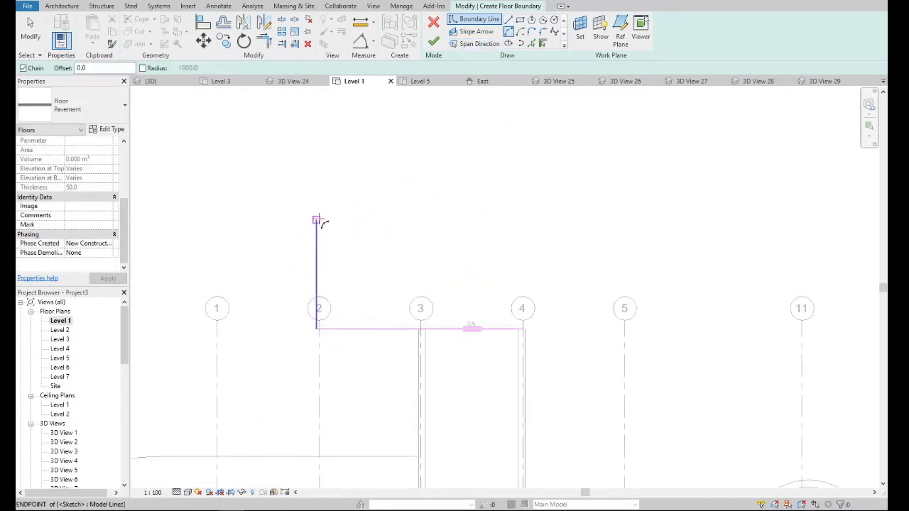
{"action": "left_click", "coordinate": [424, 327]}
{"action": "left_click", "coordinate": [424, 286]}
{"action": "key", "text": "Escape"}
{"action": "key", "text": "Escape"}
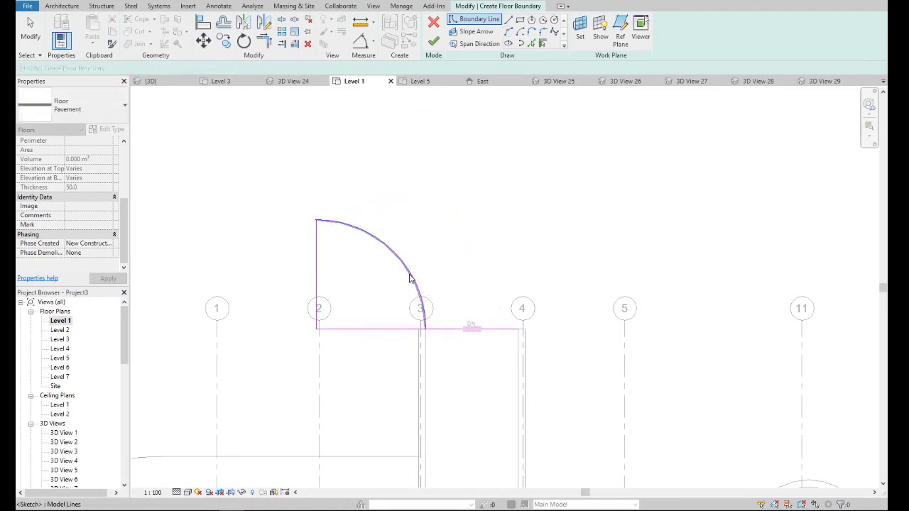
{"action": "left_click", "coordinate": [508, 21]}
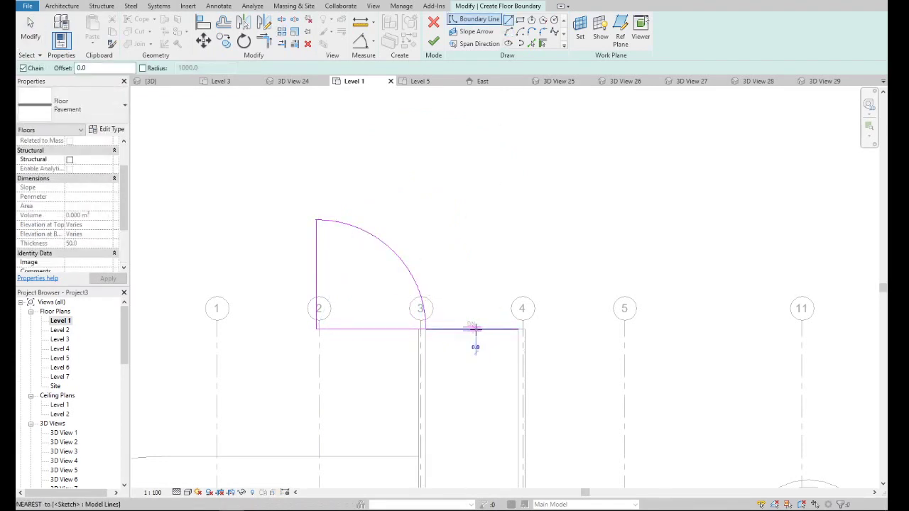
{"action": "left_click", "coordinate": [471, 328]}
{"action": "left_click", "coordinate": [472, 270]}
{"action": "key", "text": "Escape"}
{"action": "key", "text": "Escape"}
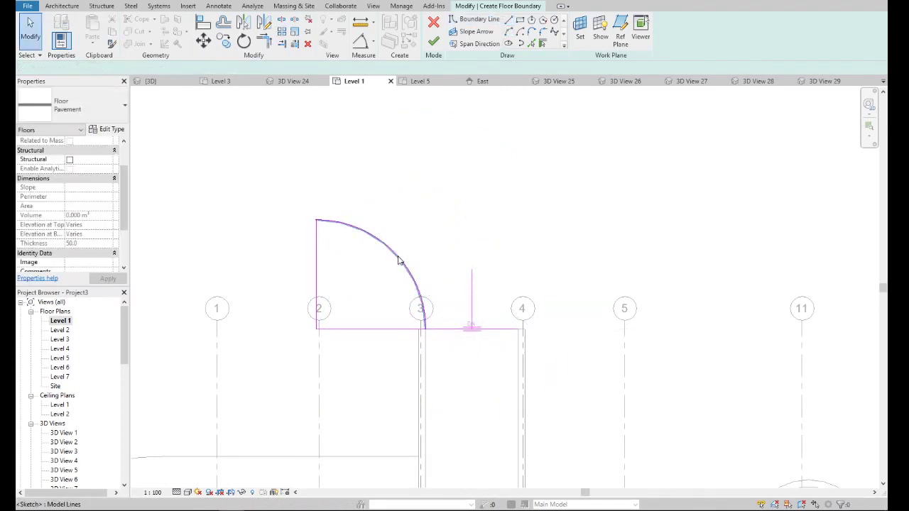
- Mirror the arc about the centre line and delete the bottom segment and left vertical line
{"action": "left_click", "coordinate": [399, 259]}
{"action": "key", "text": "m"}
{"action": "key", "text": "m"}
{"action": "left_click", "coordinate": [472, 298]}
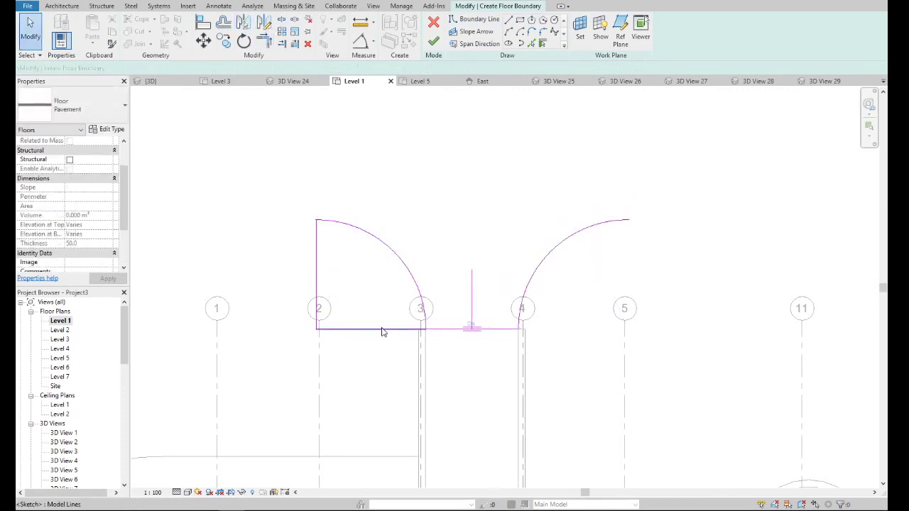
{"action": "left_click", "coordinate": [381, 328]}
{"action": "key", "text": "Delete"}
{"action": "left_click", "coordinate": [315, 289]}
{"action": "key", "text": "Delete"}
{"action": "scroll", "coordinate": [365, 235], "scroll_direction": "down", "scroll_amount": 3}
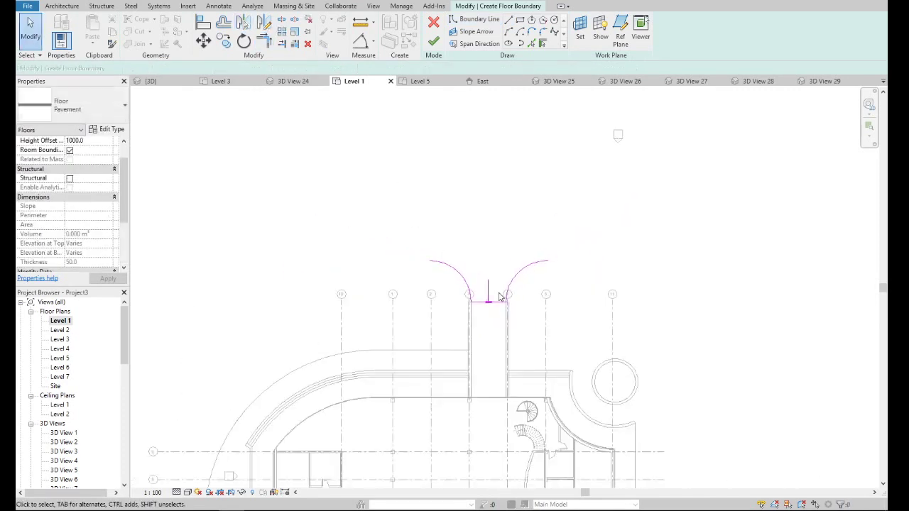
{"action": "scroll", "coordinate": [371, 297], "scroll_direction": "down", "scroll_amount": 2}
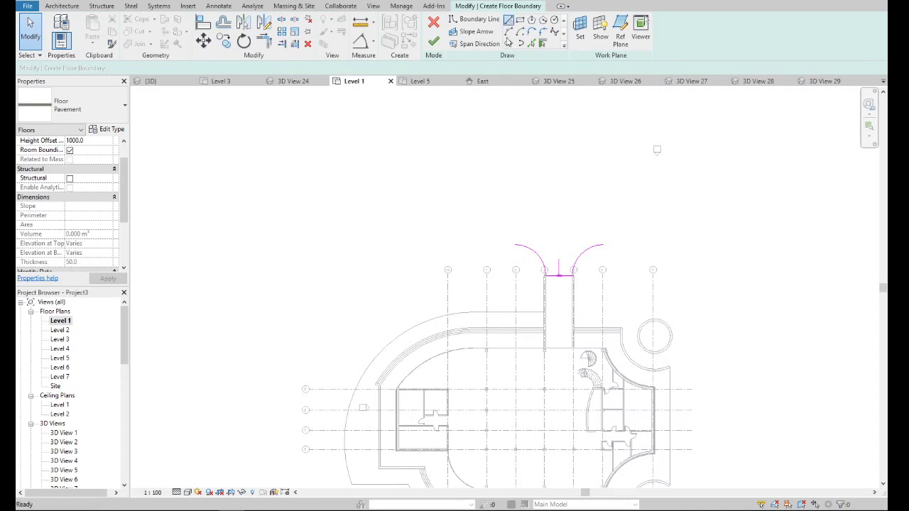
- Close the outline with a 40000 left edge, an 85000 top edge and a right edge
{"action": "left_click", "coordinate": [509, 19]}
{"action": "left_click", "coordinate": [516, 246]}
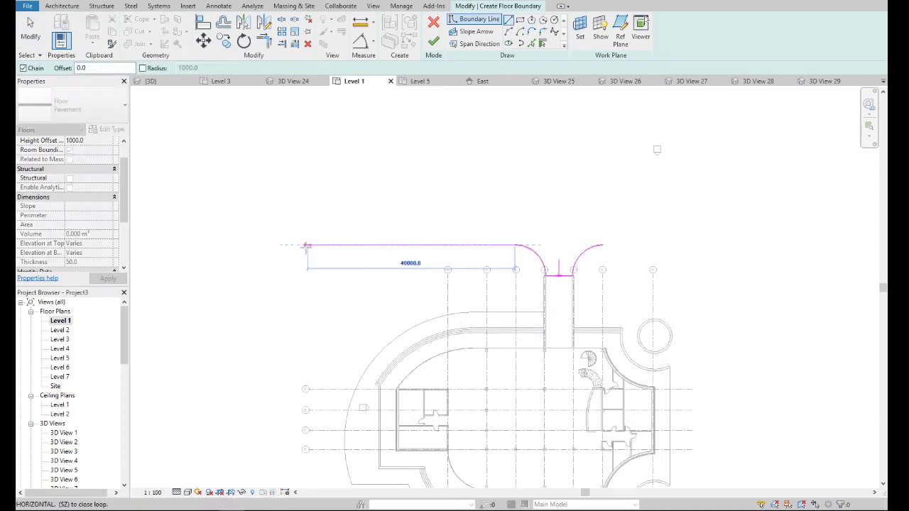
{"action": "left_click", "coordinate": [306, 246]}
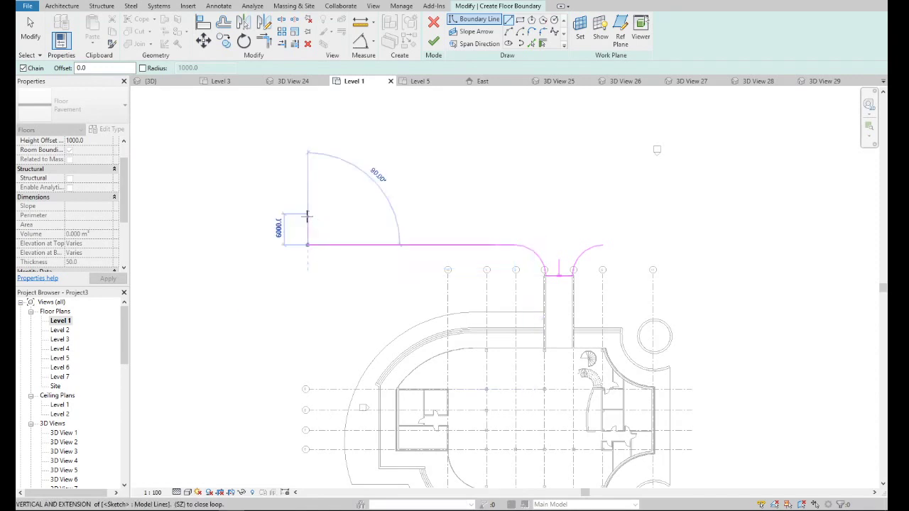
{"action": "scroll", "coordinate": [302, 210], "scroll_direction": "up", "scroll_amount": 2}
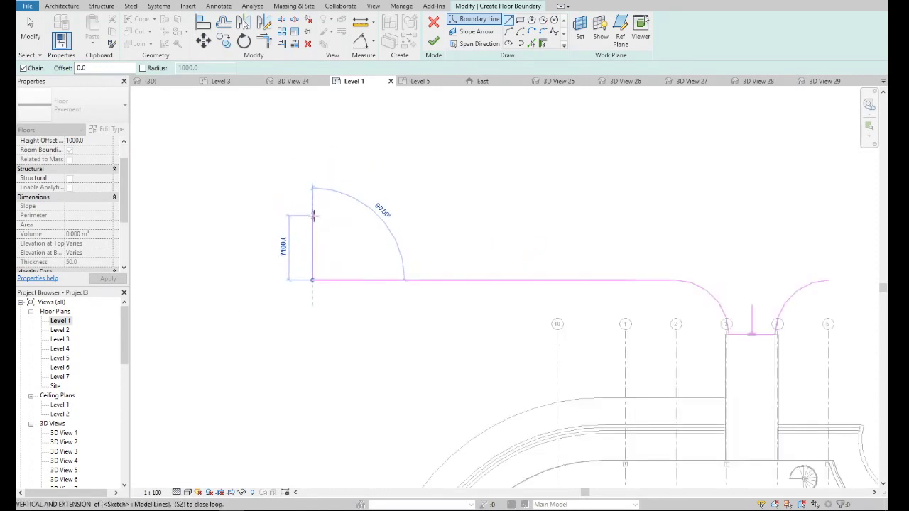
{"action": "left_click", "coordinate": [312, 216]}
{"action": "scroll", "coordinate": [313, 216], "scroll_direction": "down", "scroll_amount": 1}
{"action": "scroll", "coordinate": [313, 216], "scroll_direction": "down", "scroll_amount": 1}
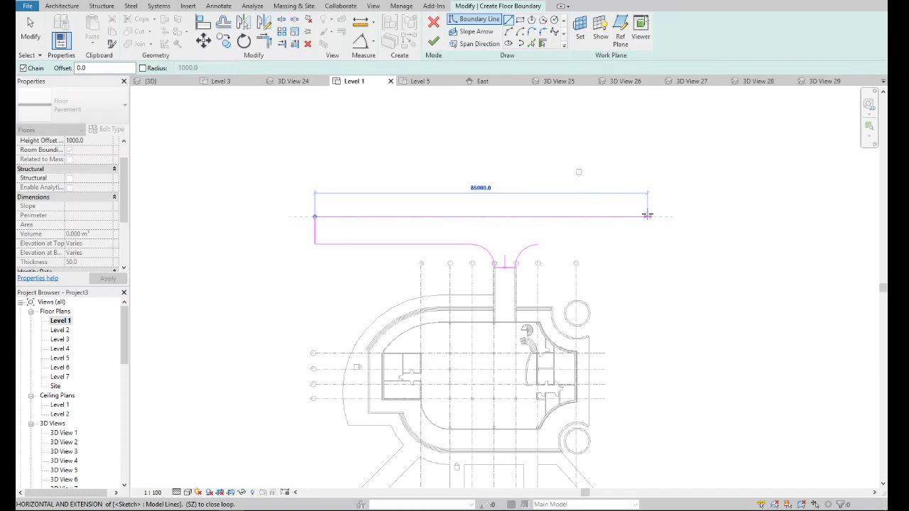
{"action": "left_click", "coordinate": [647, 217]}
{"action": "left_click", "coordinate": [647, 243]}
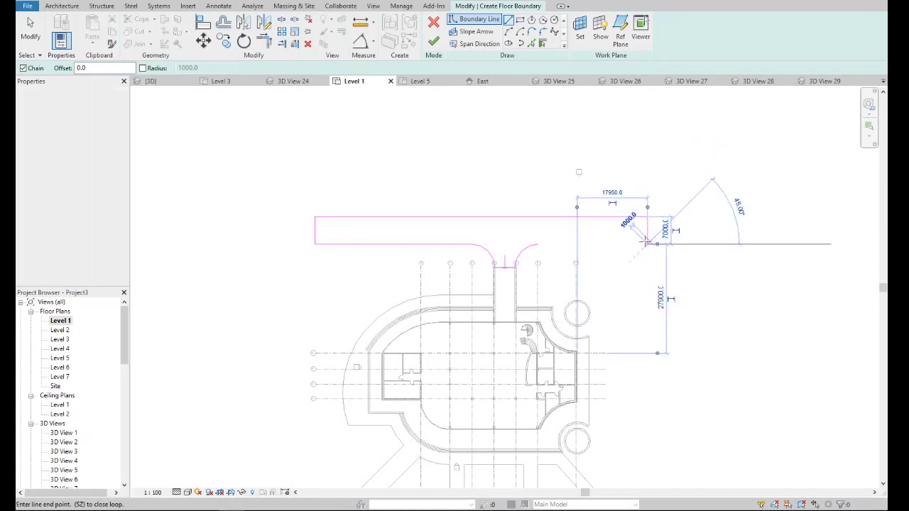
{"action": "left_click", "coordinate": [543, 244]}
- Finish the sketch to create the Pavement floor
{"action": "scroll", "coordinate": [506, 254], "scroll_direction": "up", "scroll_amount": 4}
{"action": "key", "text": "Escape"}
{"action": "key", "text": "Escape"}
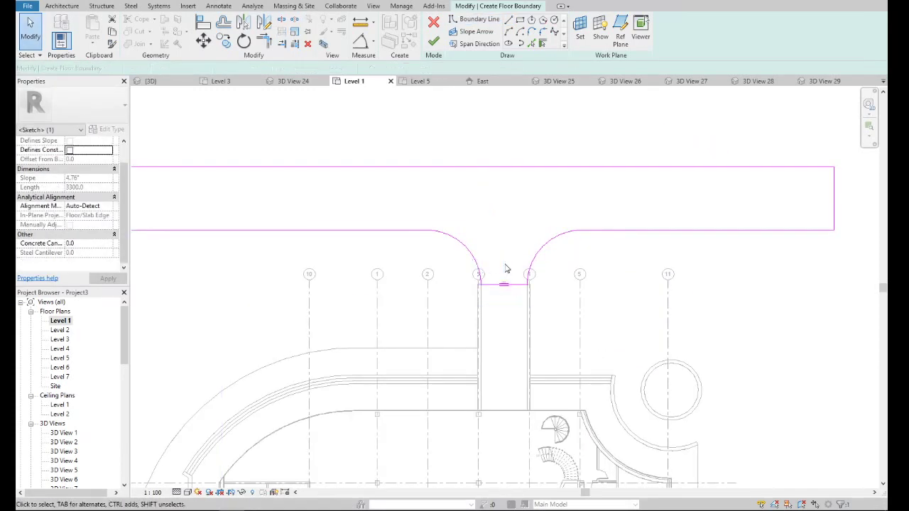
{"action": "key", "text": "Escape"}
{"action": "scroll", "coordinate": [503, 268], "scroll_direction": "down", "scroll_amount": 5}
{"action": "scroll", "coordinate": [491, 316], "scroll_direction": "up", "scroll_amount": 3}
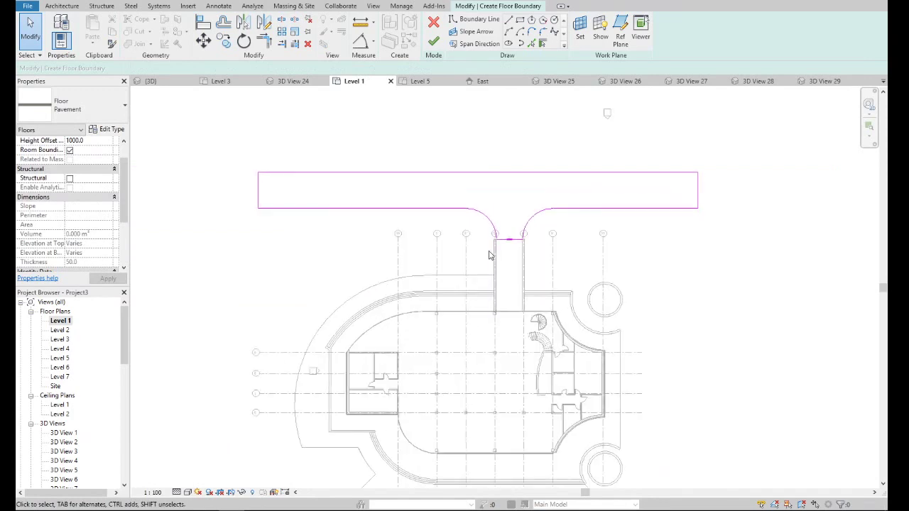
{"action": "left_click", "coordinate": [431, 39]}
- Open the default 3D view and select the new Pavement floor
{"action": "scroll", "coordinate": [37, 452], "scroll_direction": "down", "scroll_amount": 4}
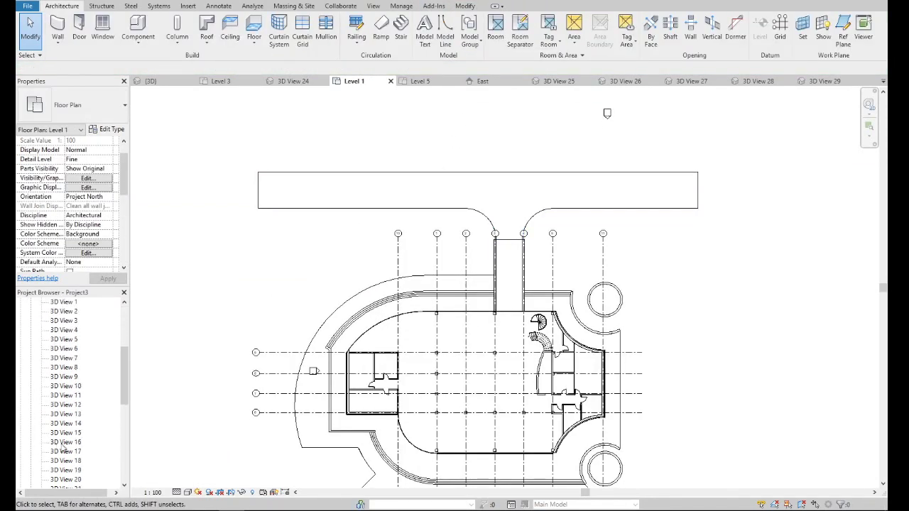
{"action": "scroll", "coordinate": [60, 450], "scroll_direction": "down", "scroll_amount": 3}
{"action": "double_click", "coordinate": [57, 470]}
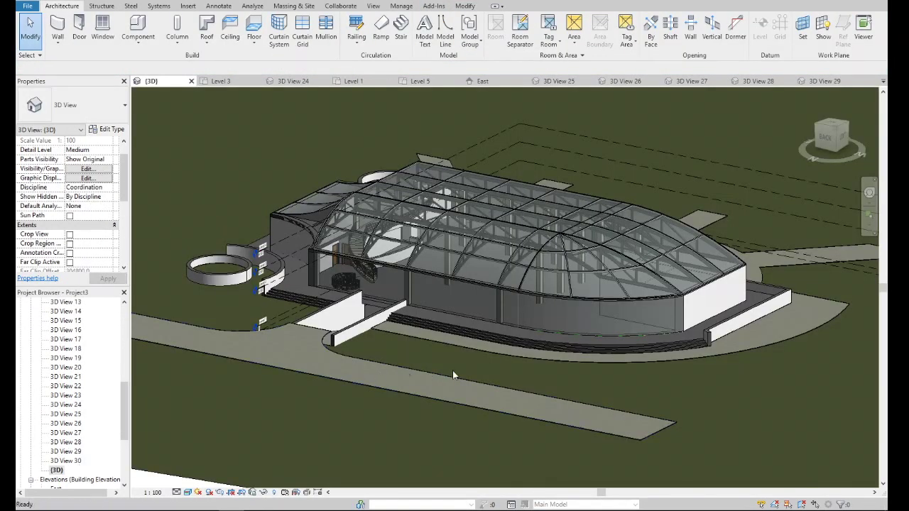
{"action": "left_click", "coordinate": [316, 372]}
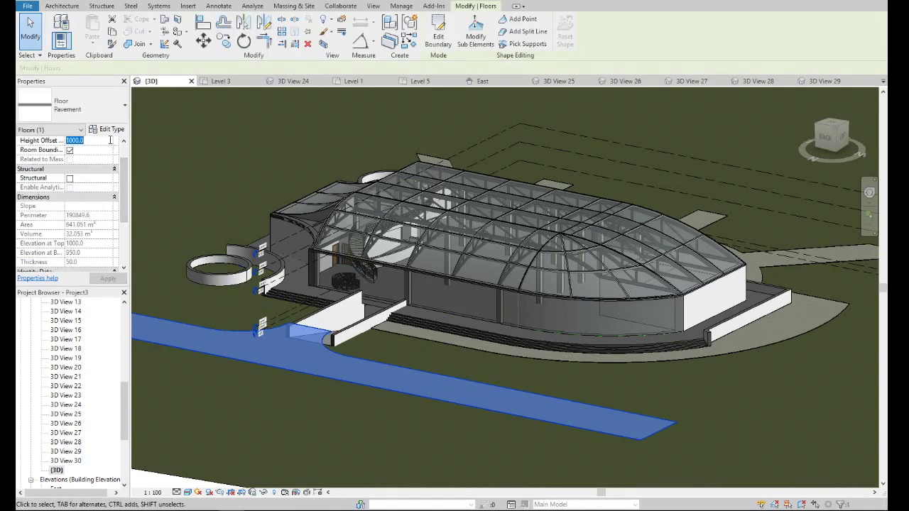
- Set the floor's Level to Level 7 with a 20.0 height offset and apply
{"action": "left_click_drag", "start_coordinate": [121, 174], "coordinate": [125, 145]}
{"action": "left_click", "coordinate": [105, 151]}
{"action": "left_click", "coordinate": [108, 151]}
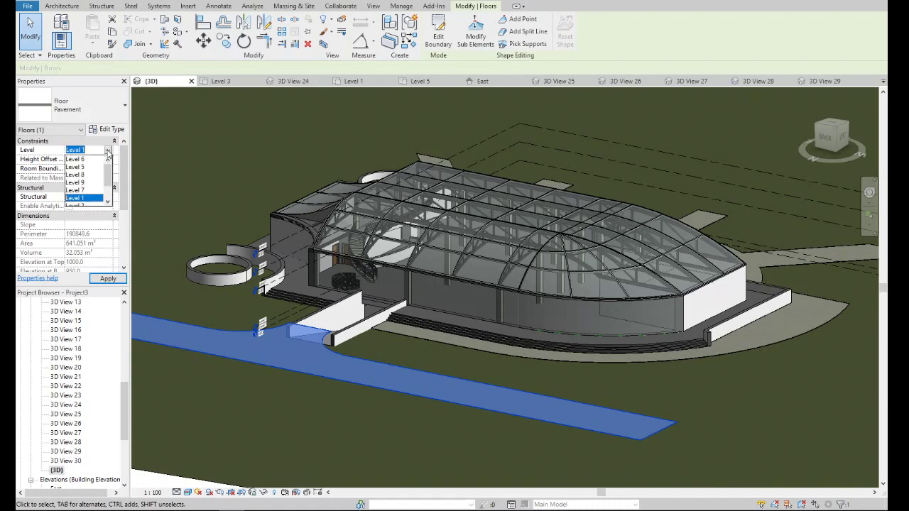
{"action": "left_click", "coordinate": [88, 191]}
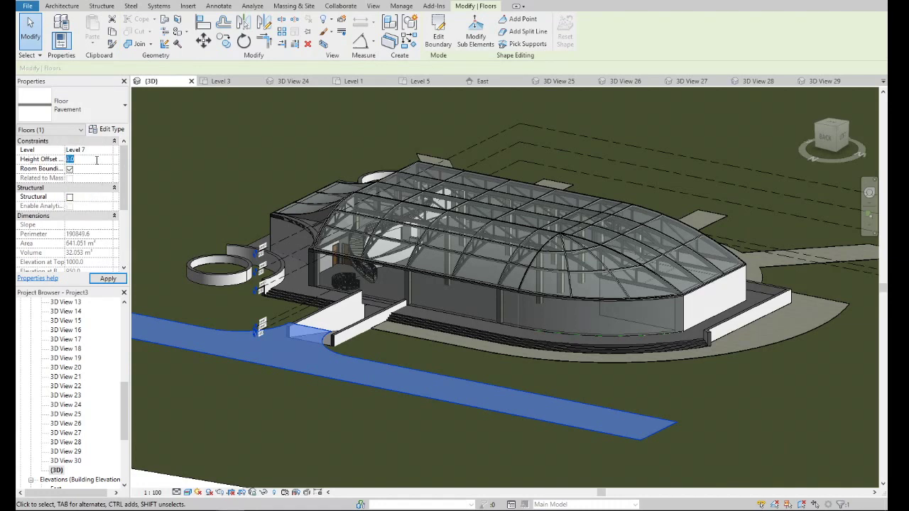
{"action": "type", "text": "20"}
{"action": "left_click", "coordinate": [108, 278]}
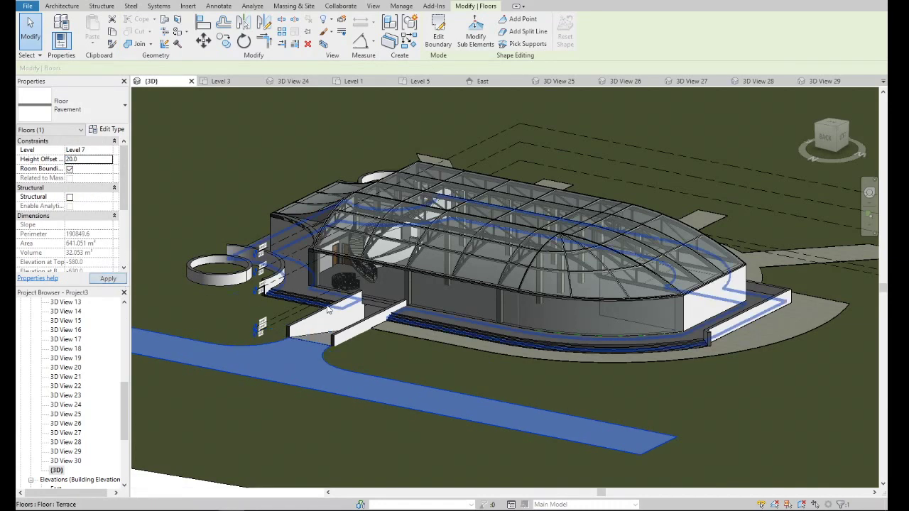
{"action": "left_click", "coordinate": [266, 336]}
{"action": "mouse_move", "coordinate": [266, 336]}
{"action": "middle_mouse_down", "text": "shift"}
{"action": "mouse_move", "coordinate": [493, 172]}
{"action": "mouse_move", "coordinate": [531, 246]}
{"action": "mouse_move", "coordinate": [490, 245]}
{"action": "middle_mouse_up", "text": "shift"}
{"action": "scroll", "coordinate": [491, 246], "scroll_direction": "down", "scroll_amount": 3}
{"action": "scroll", "coordinate": [618, 222], "scroll_direction": "up", "scroll_amount": 2}
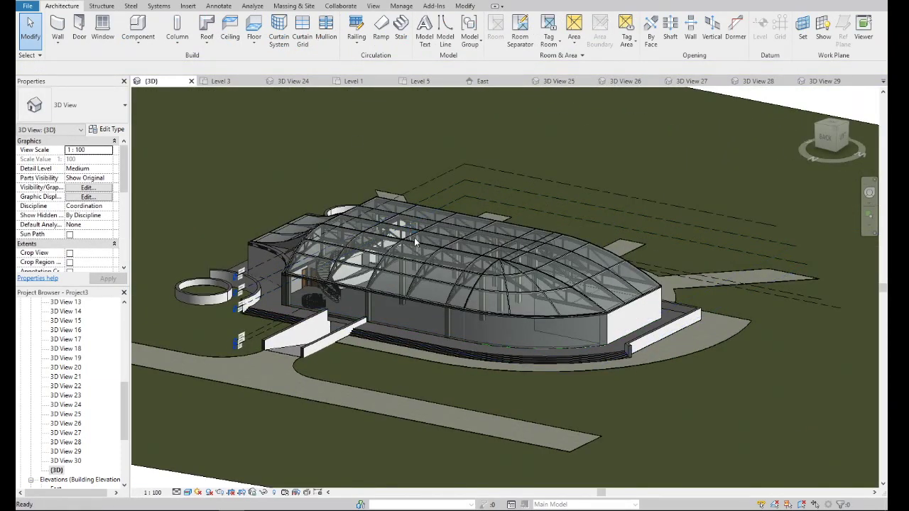
{"action": "scroll", "coordinate": [489, 310], "scroll_direction": "down", "scroll_amount": 3}
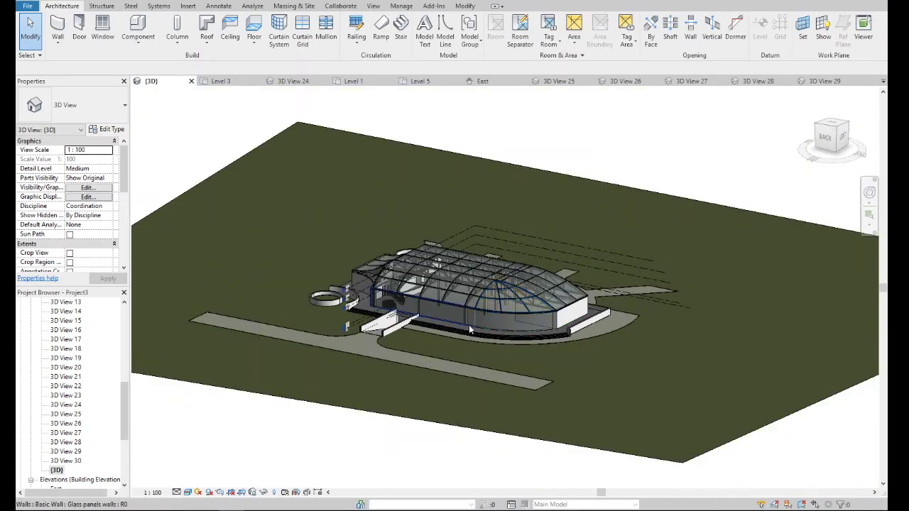
{"action": "scroll", "coordinate": [449, 347], "scroll_direction": "up", "scroll_amount": 3}
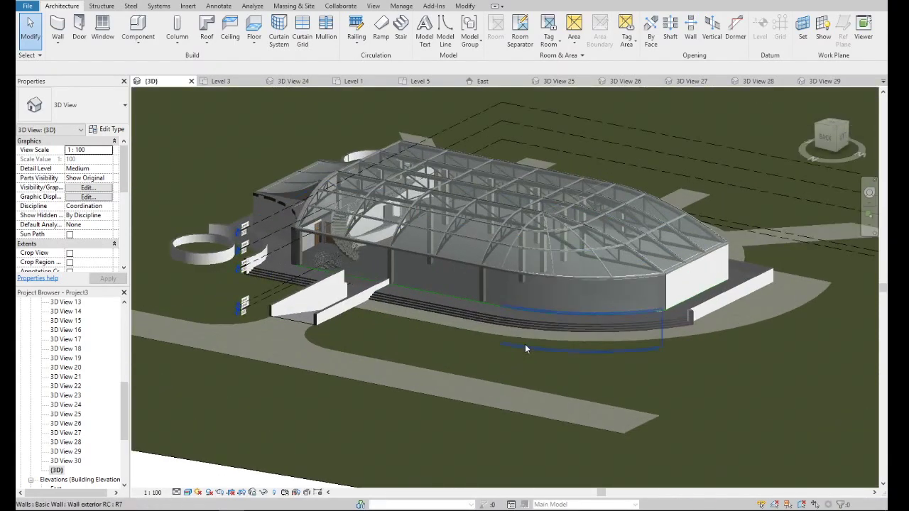
{"action": "scroll", "coordinate": [363, 312], "scroll_direction": "down", "scroll_amount": 1}
{"action": "scroll", "coordinate": [363, 312], "scroll_direction": "up", "scroll_amount": 3}
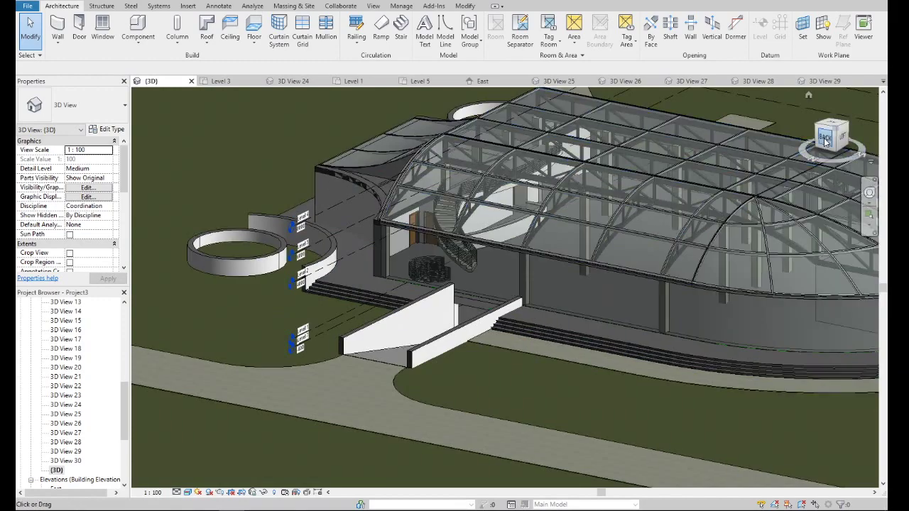
{"action": "left_click_drag", "start_coordinate": [826, 136], "coordinate": [816, 142]}
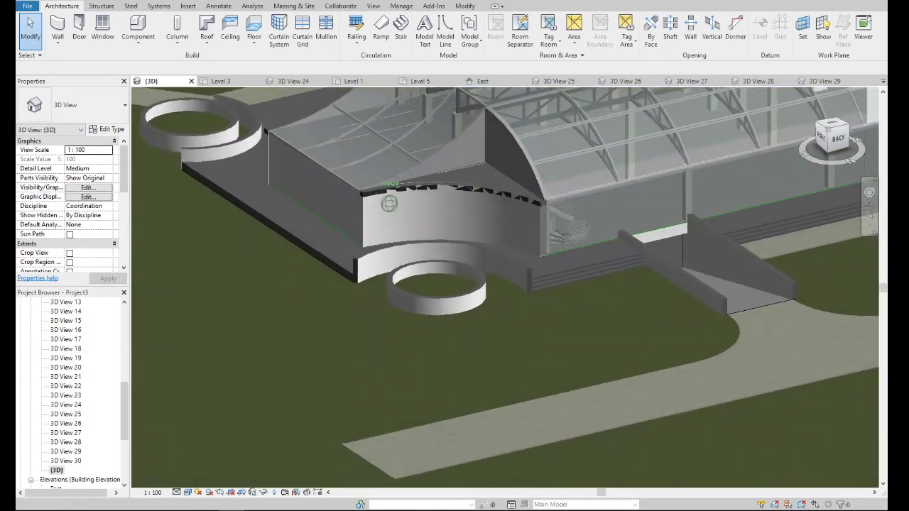
{"action": "scroll", "coordinate": [430, 251], "scroll_direction": "down", "scroll_amount": 3}
{"action": "scroll", "coordinate": [619, 287], "scroll_direction": "up", "scroll_amount": 4}
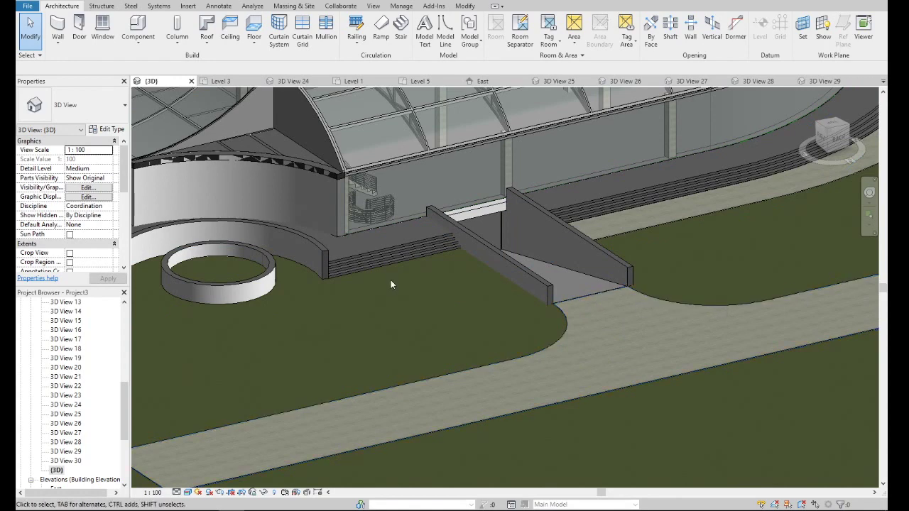
{"action": "scroll", "coordinate": [483, 301], "scroll_direction": "down", "scroll_amount": 2}
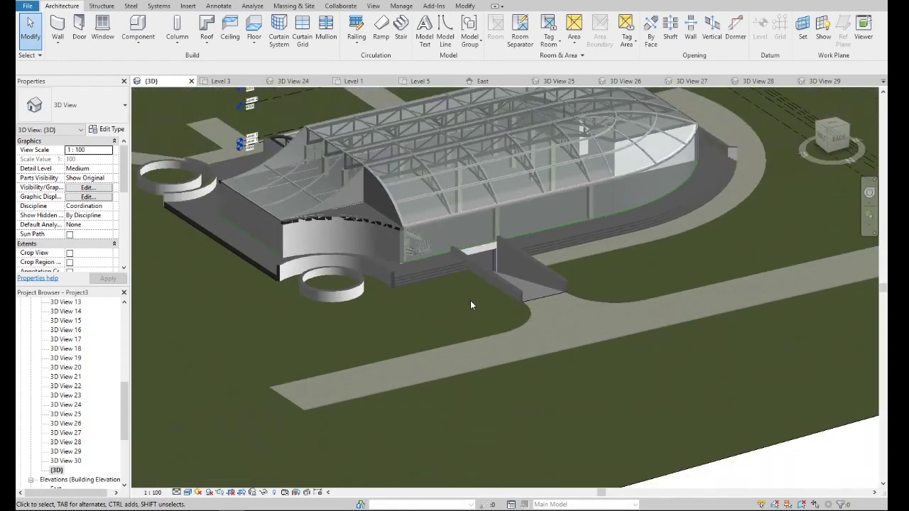
{"action": "left_click", "coordinate": [492, 344]}
- Duplicate the Pavement floor type as a new type named 'Road'
{"action": "left_click", "coordinate": [106, 129]}
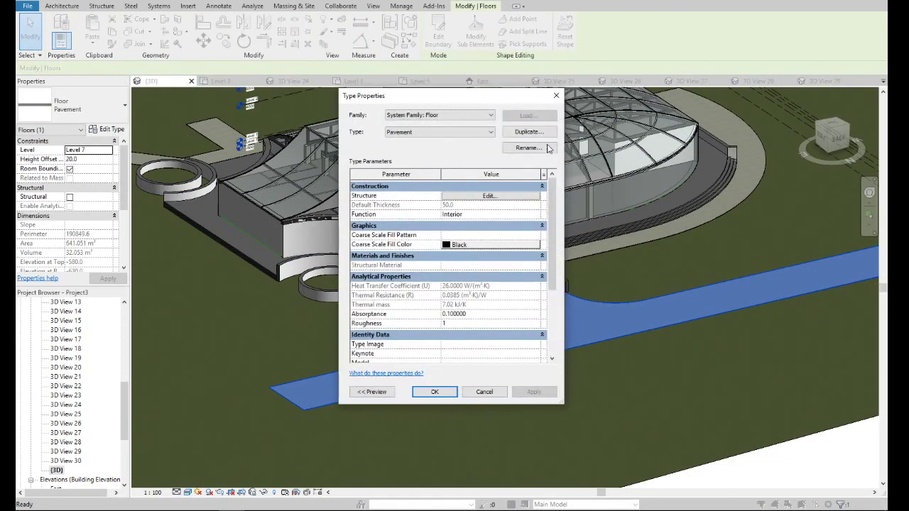
{"action": "left_click", "coordinate": [536, 134]}
{"action": "type", "text": "Road"}
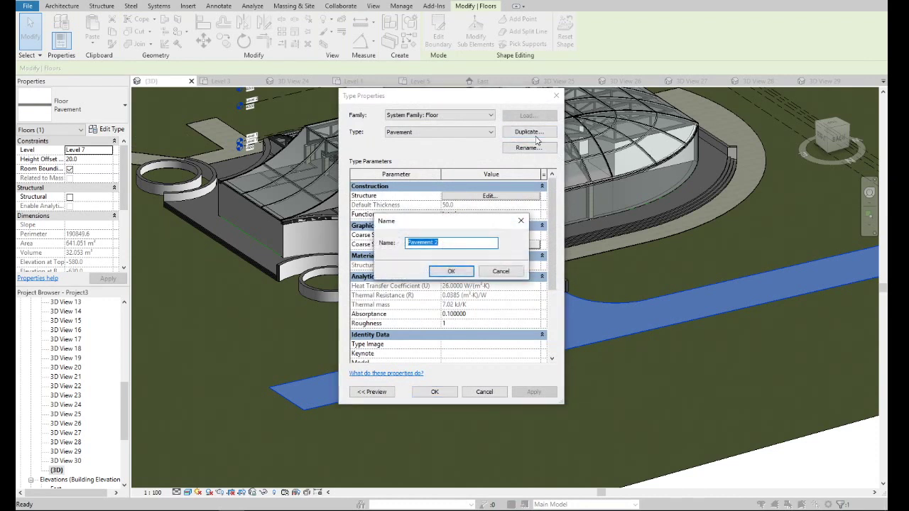
{"action": "left_click", "coordinate": [462, 274]}
- Assign the Default Mass Shade material to the Road type's structure layer and confirm
{"action": "left_click", "coordinate": [490, 196]}
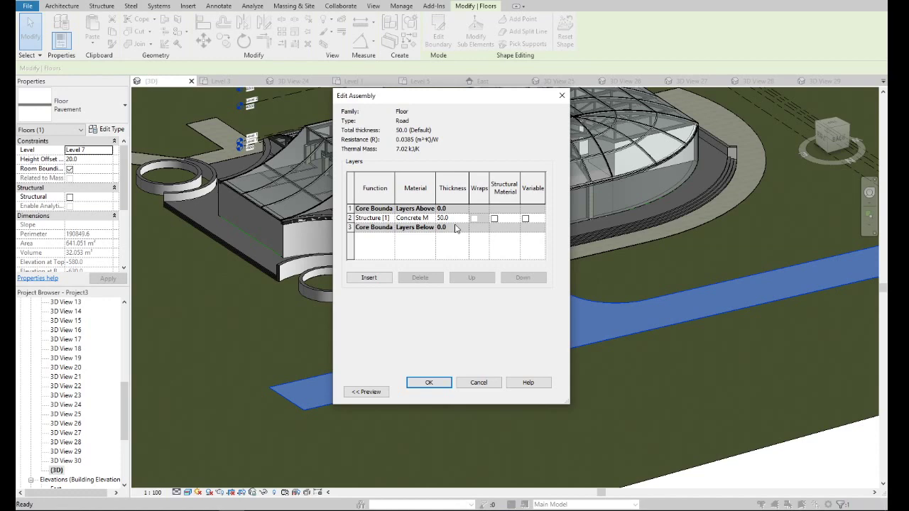
{"action": "left_click", "coordinate": [416, 218]}
{"action": "left_click", "coordinate": [431, 218]}
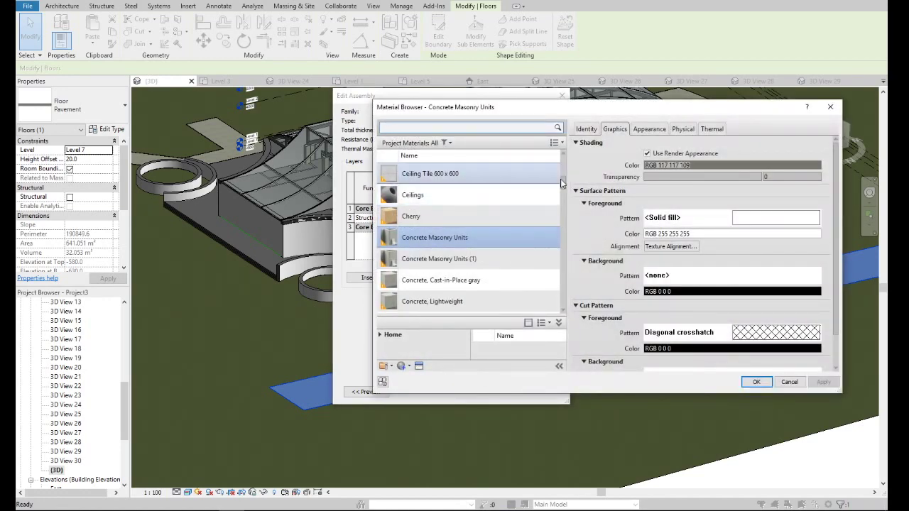
{"action": "left_click_drag", "start_coordinate": [563, 183], "coordinate": [563, 166]}
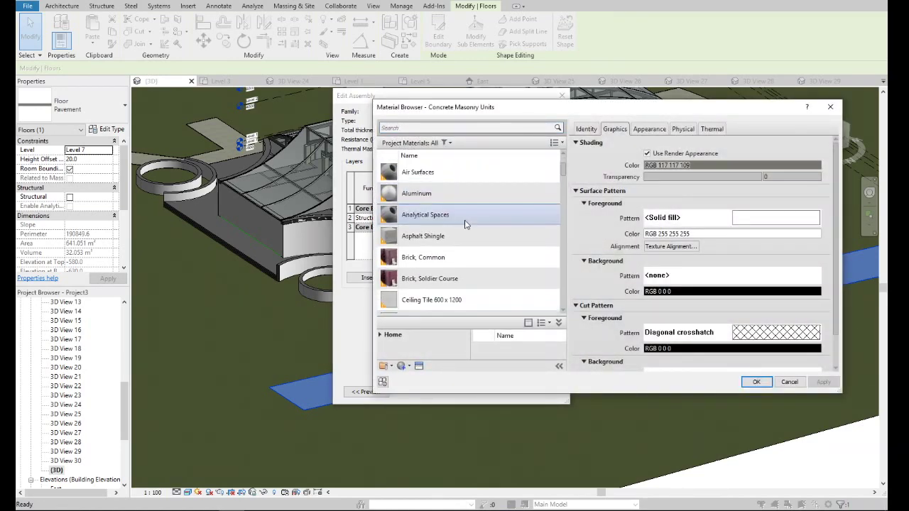
{"action": "scroll", "coordinate": [468, 238], "scroll_direction": "down", "scroll_amount": 3}
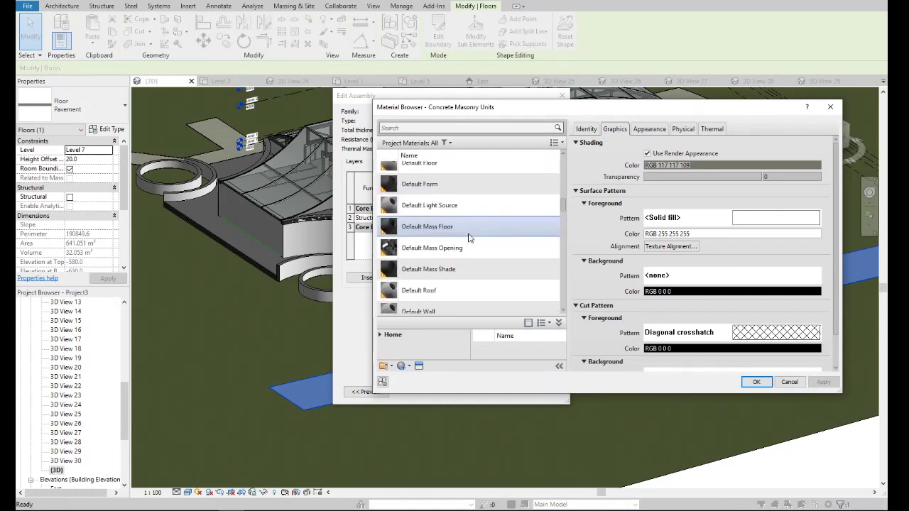
{"action": "scroll", "coordinate": [477, 272], "scroll_direction": "down", "scroll_amount": 5}
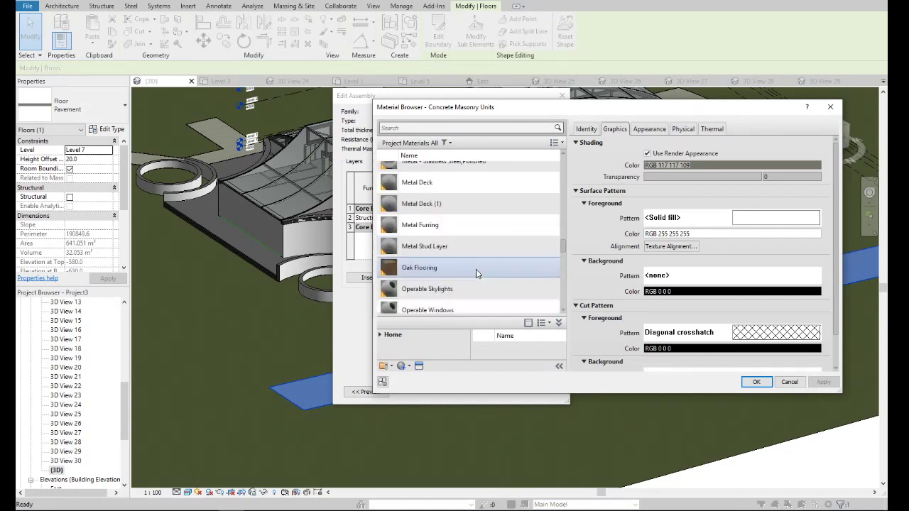
{"action": "scroll", "coordinate": [477, 273], "scroll_direction": "down", "scroll_amount": 5}
{"action": "scroll", "coordinate": [476, 273], "scroll_direction": "down", "scroll_amount": 5}
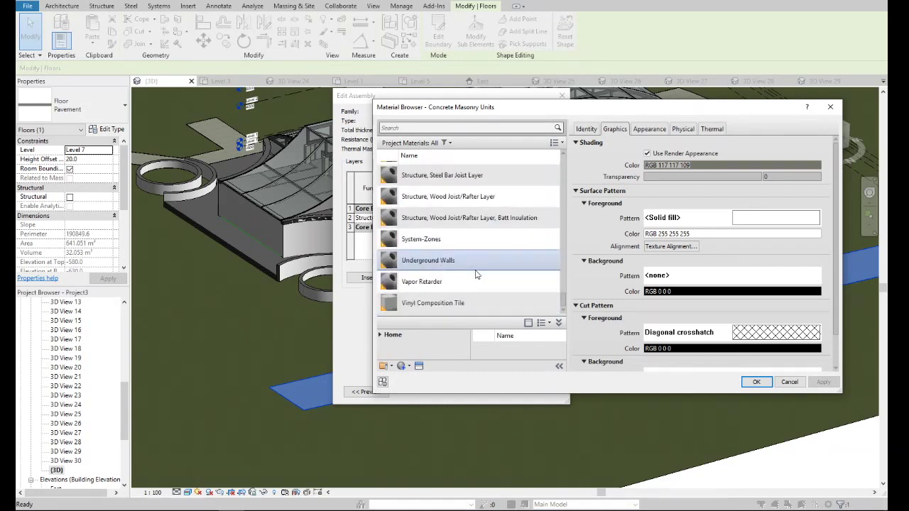
{"action": "scroll", "coordinate": [477, 274], "scroll_direction": "up", "scroll_amount": 5}
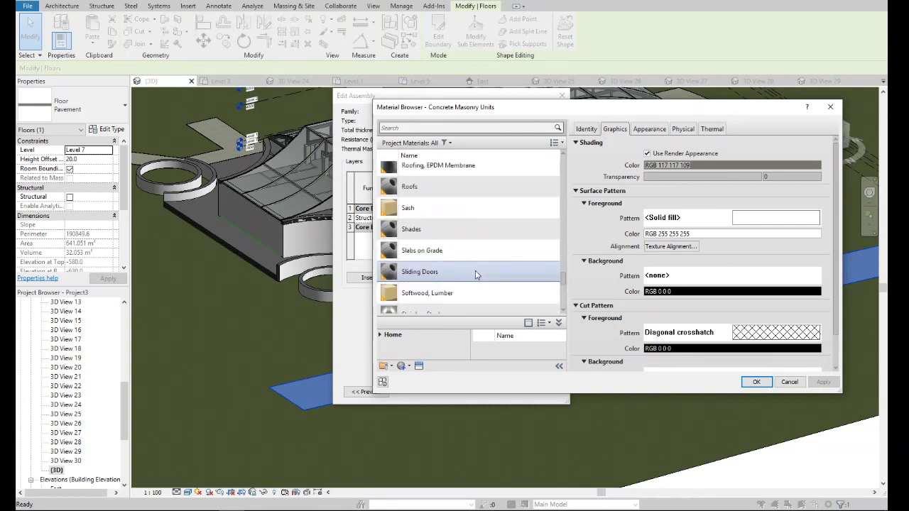
{"action": "scroll", "coordinate": [475, 275], "scroll_direction": "up", "scroll_amount": 5}
{"action": "scroll", "coordinate": [474, 270], "scroll_direction": "up", "scroll_amount": 5}
{"action": "scroll", "coordinate": [474, 270], "scroll_direction": "up", "scroll_amount": 5}
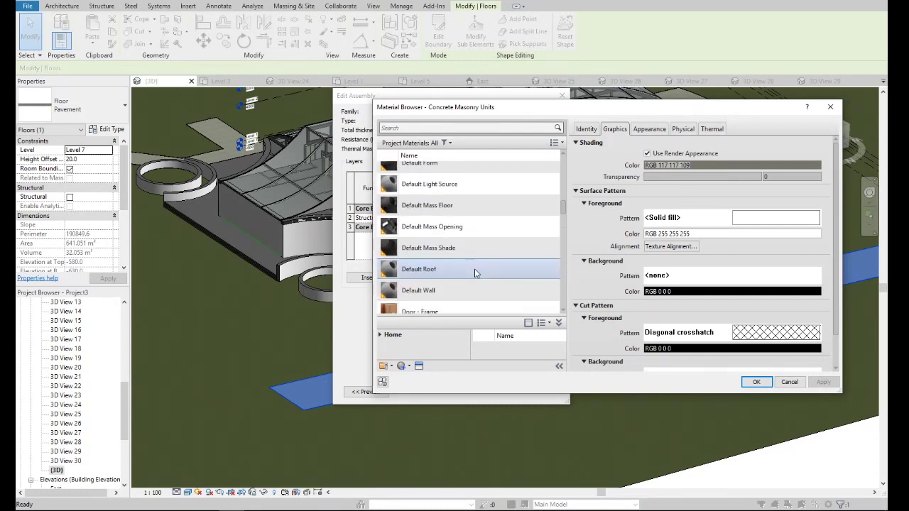
{"action": "double_click", "coordinate": [479, 250]}
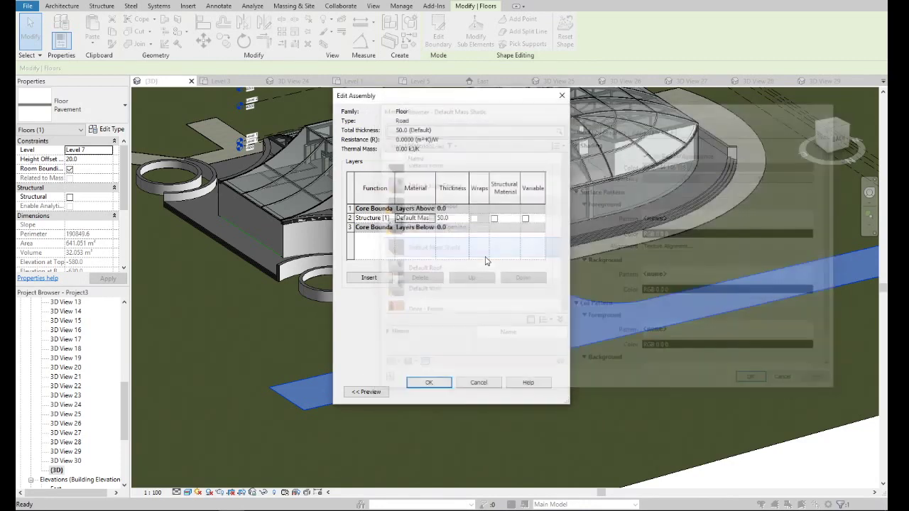
{"action": "left_click", "coordinate": [446, 385]}
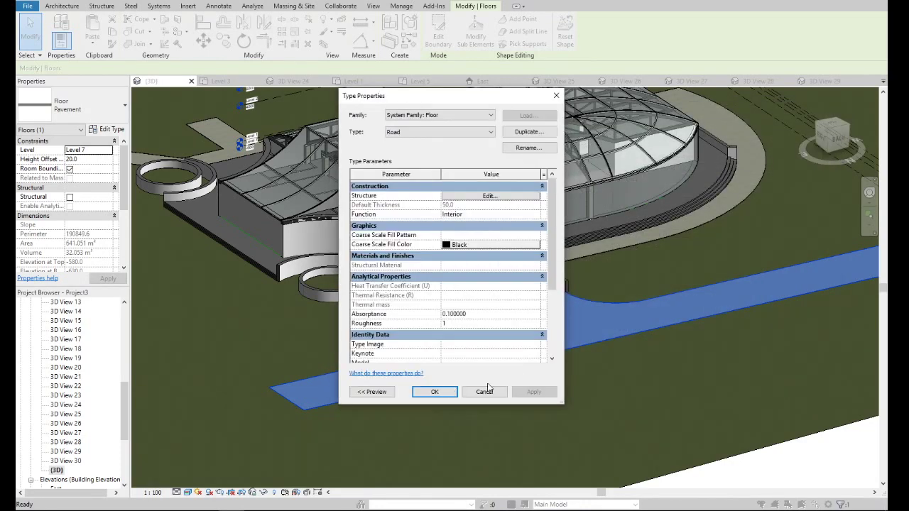
{"action": "key", "text": "Return"}
- Select the road floor strip in the 3D view
{"action": "key", "text": "Escape"}
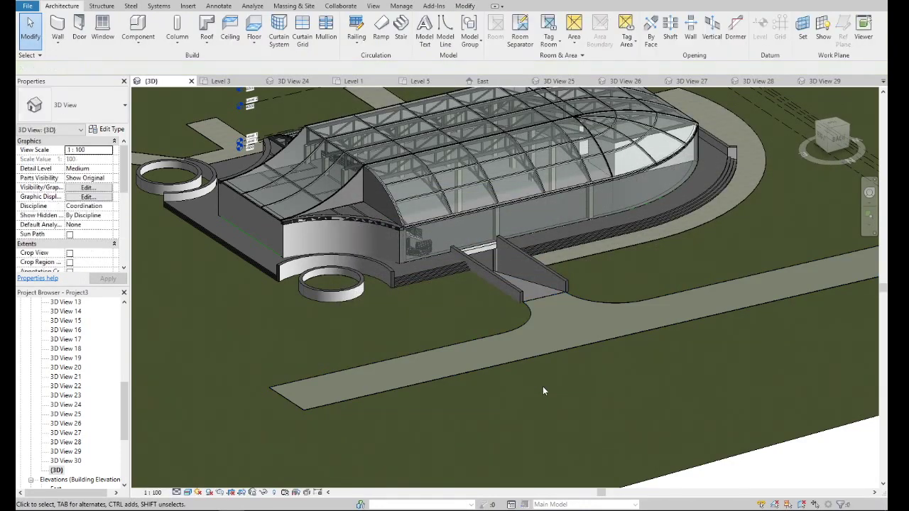
{"action": "left_click", "coordinate": [504, 363]}
{"action": "scroll", "coordinate": [502, 355], "scroll_direction": "up", "scroll_amount": 5}
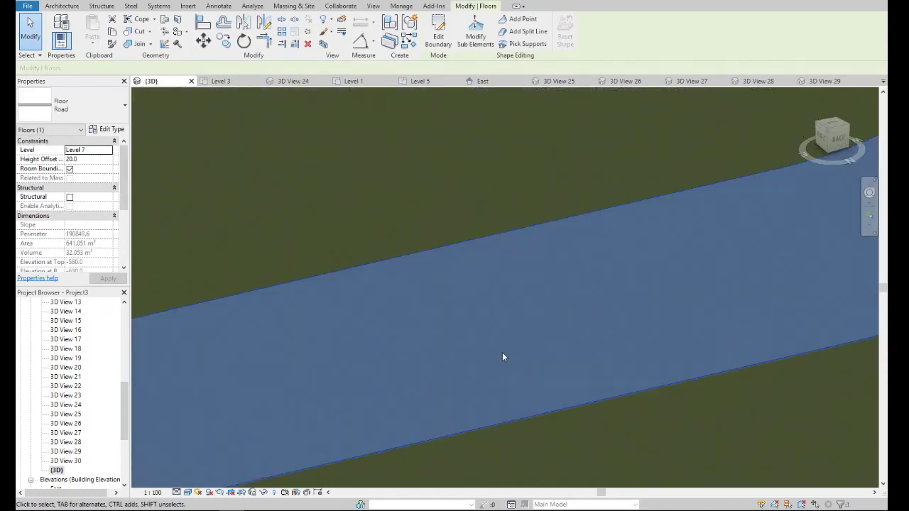
{"action": "key", "text": "Escape"}
{"action": "left_click", "coordinate": [547, 413]}
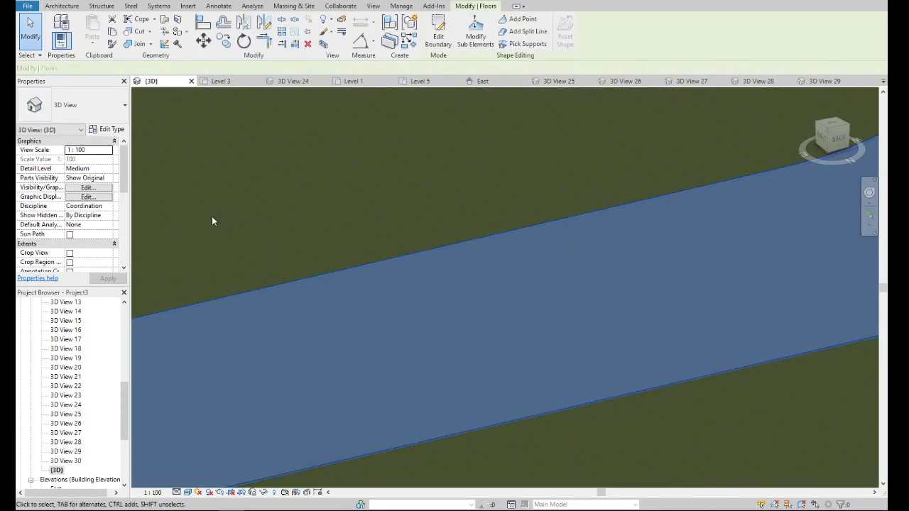
- Tint the structure layer's Default Mass Shade material to dark RGB 29-29-29 and confirm
{"action": "left_click", "coordinate": [108, 129]}
{"action": "left_click", "coordinate": [516, 201]}
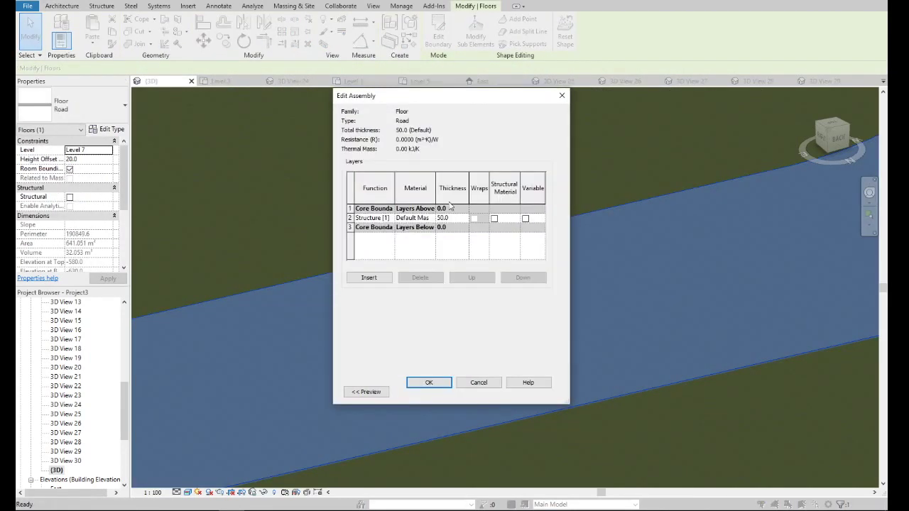
{"action": "left_click", "coordinate": [433, 218]}
{"action": "left_click", "coordinate": [649, 128]}
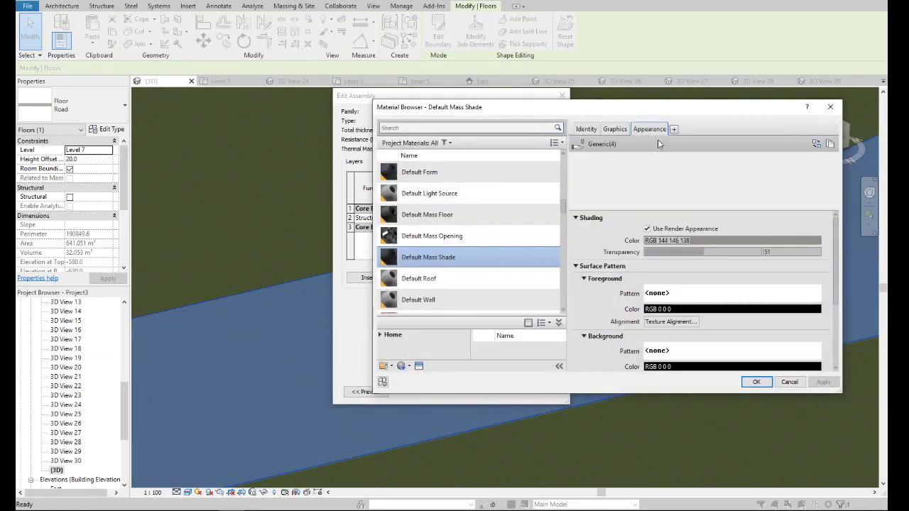
{"action": "scroll", "coordinate": [608, 357], "scroll_direction": "down", "scroll_amount": 2}
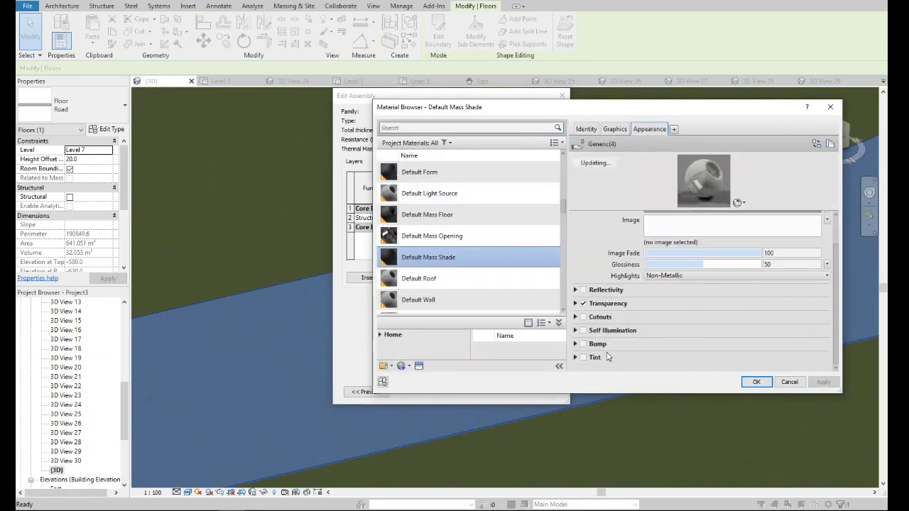
{"action": "left_click", "coordinate": [589, 356]}
{"action": "left_click", "coordinate": [682, 357]}
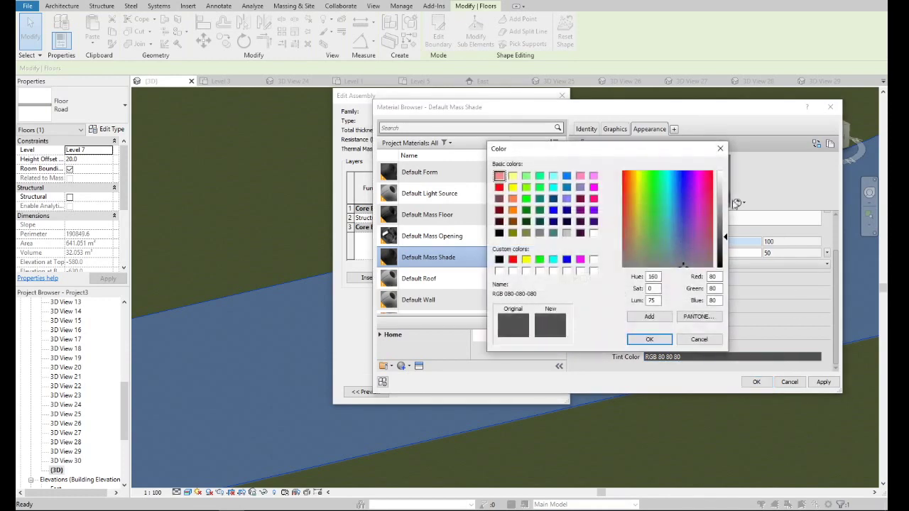
{"action": "left_click_drag", "start_coordinate": [726, 240], "coordinate": [726, 260]}
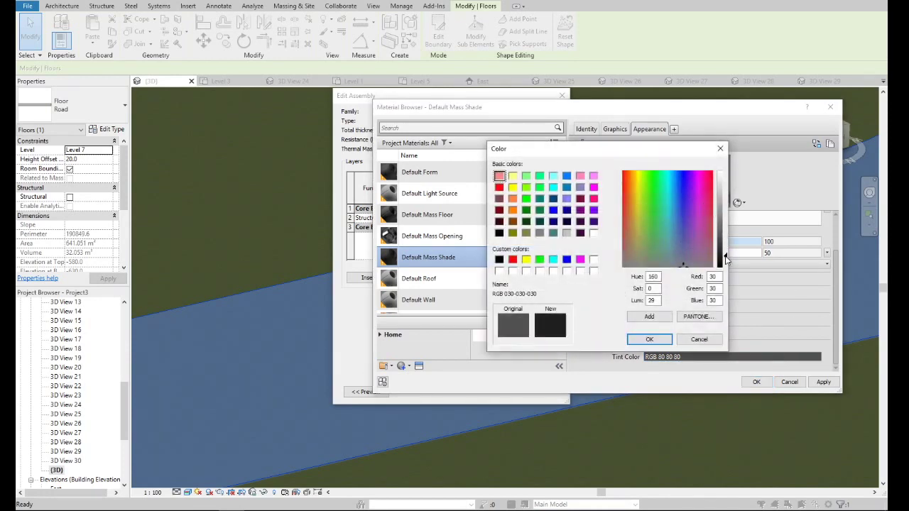
{"action": "left_click", "coordinate": [649, 338]}
{"action": "left_click", "coordinate": [756, 382]}
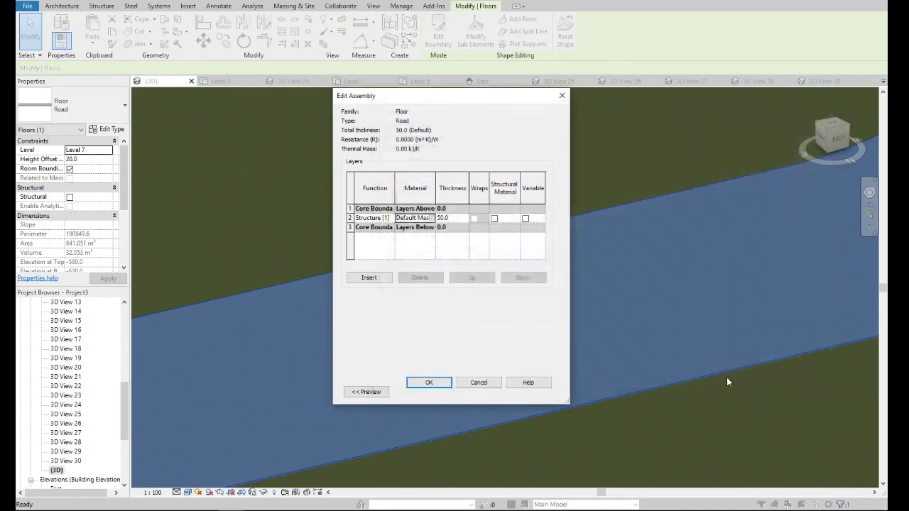
{"action": "left_click", "coordinate": [441, 383]}
{"action": "left_click", "coordinate": [438, 392]}
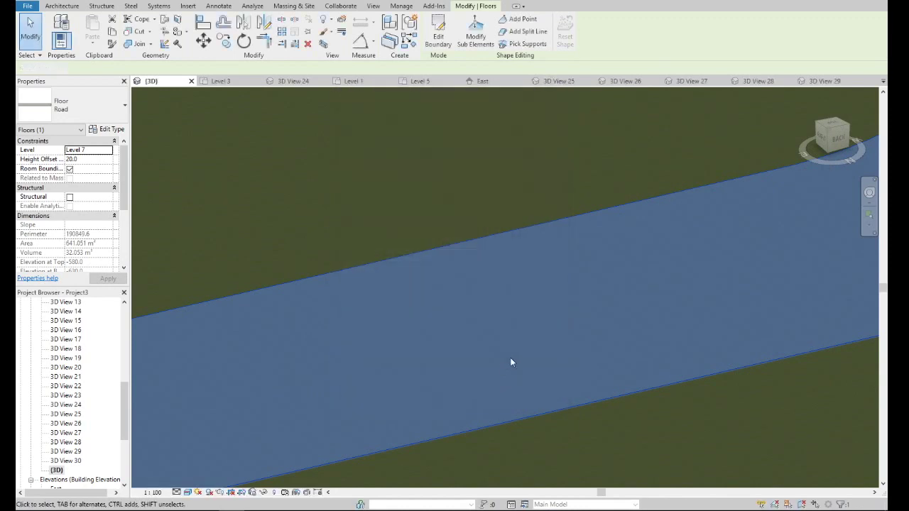
{"action": "key", "text": "Escape"}
{"action": "scroll", "coordinate": [505, 358], "scroll_direction": "down", "scroll_amount": 3}
{"action": "scroll", "coordinate": [563, 339], "scroll_direction": "down", "scroll_amount": 2}
{"action": "scroll", "coordinate": [660, 240], "scroll_direction": "up", "scroll_amount": 1}
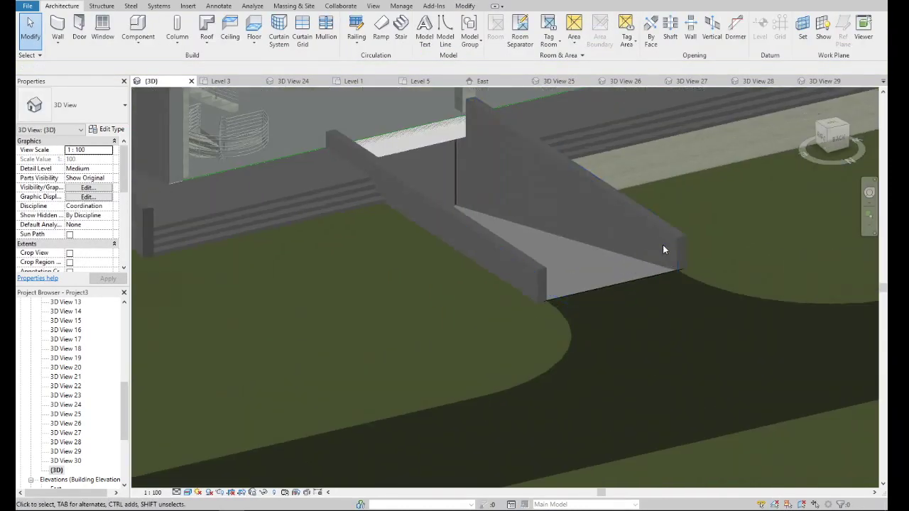
{"action": "scroll", "coordinate": [447, 312], "scroll_direction": "down", "scroll_amount": 2}
{"action": "scroll", "coordinate": [497, 341], "scroll_direction": "down", "scroll_amount": 2}
{"action": "scroll", "coordinate": [504, 347], "scroll_direction": "down", "scroll_amount": 1}
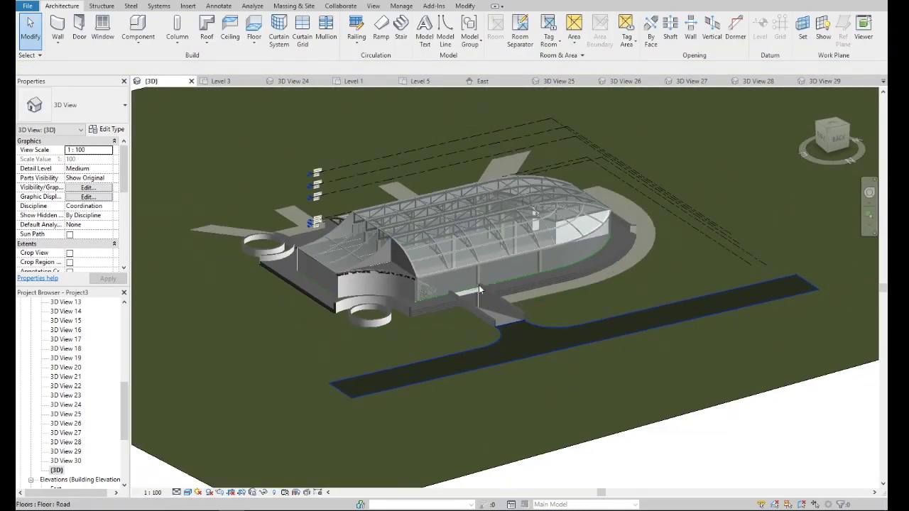
{"action": "scroll", "coordinate": [416, 284], "scroll_direction": "up", "scroll_amount": 2}
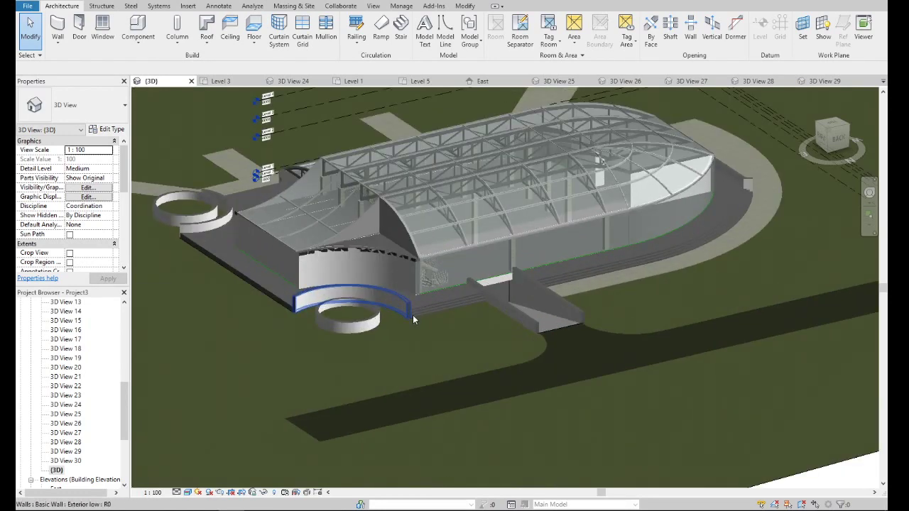
{"action": "scroll", "coordinate": [429, 313], "scroll_direction": "up", "scroll_amount": 1}
{"action": "scroll", "coordinate": [435, 340], "scroll_direction": "down", "scroll_amount": 3}
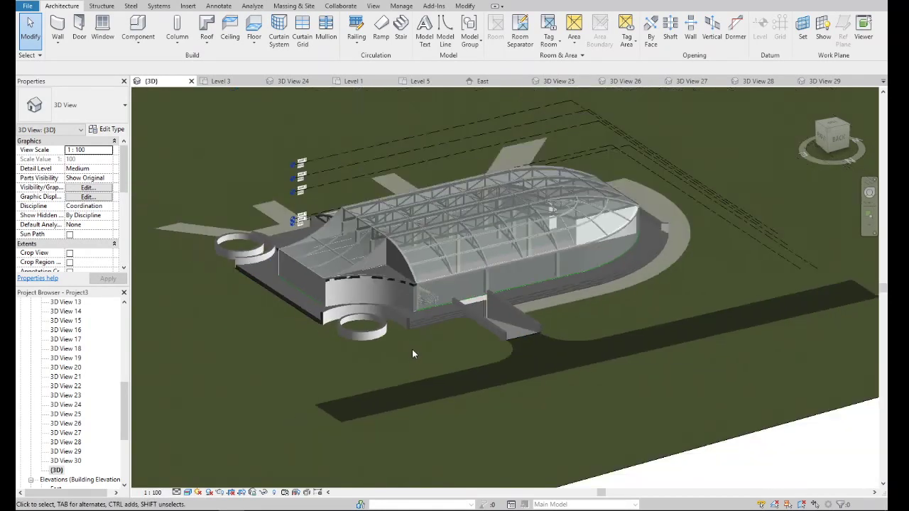
{"action": "scroll", "coordinate": [412, 349], "scroll_direction": "up", "scroll_amount": 2}
{"action": "scroll", "coordinate": [438, 332], "scroll_direction": "up", "scroll_amount": 2}
{"action": "scroll", "coordinate": [442, 337], "scroll_direction": "up", "scroll_amount": 1}
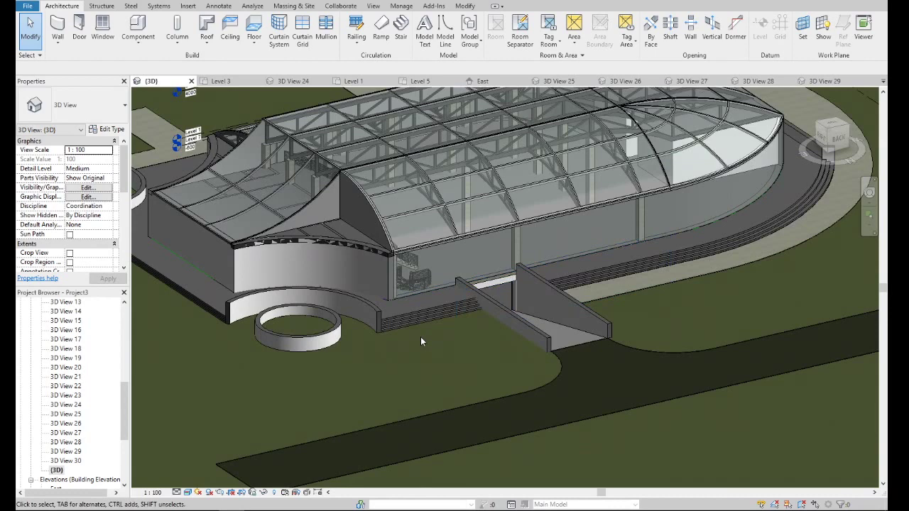
{"action": "scroll", "coordinate": [420, 336], "scroll_direction": "up", "scroll_amount": 1}
{"action": "scroll", "coordinate": [448, 339], "scroll_direction": "down", "scroll_amount": 3}
{"action": "scroll", "coordinate": [433, 331], "scroll_direction": "up", "scroll_amount": 1}
{"action": "scroll", "coordinate": [405, 323], "scroll_direction": "up", "scroll_amount": 1}
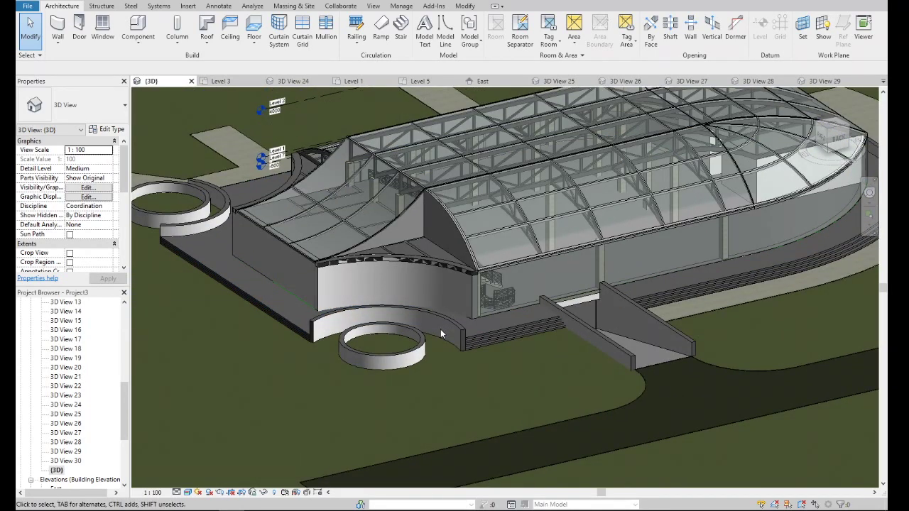
{"action": "scroll", "coordinate": [436, 331], "scroll_direction": "down", "scroll_amount": 3}
{"action": "scroll", "coordinate": [437, 333], "scroll_direction": "up", "scroll_amount": 1}
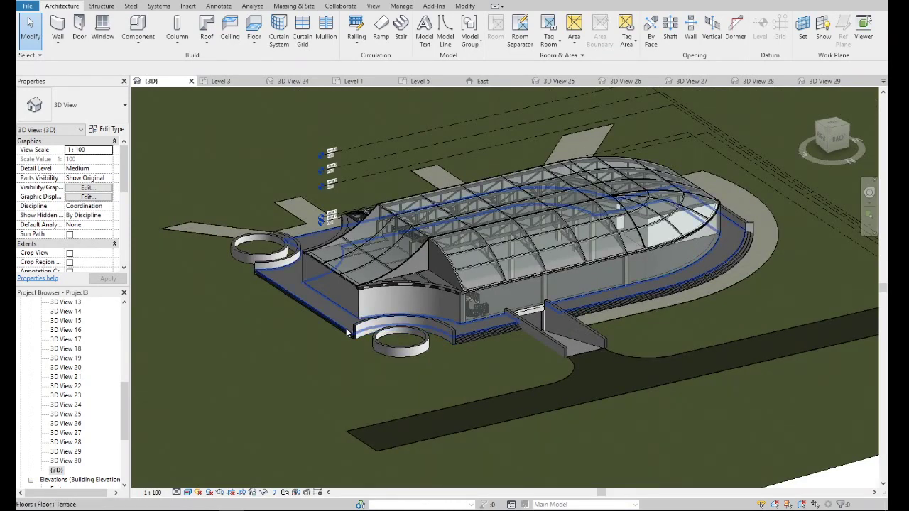
{"action": "scroll", "coordinate": [347, 334], "scroll_direction": "up", "scroll_amount": 1}
{"action": "scroll", "coordinate": [318, 343], "scroll_direction": "up", "scroll_amount": 1}
{"action": "scroll", "coordinate": [607, 335], "scroll_direction": "down", "scroll_amount": 1}
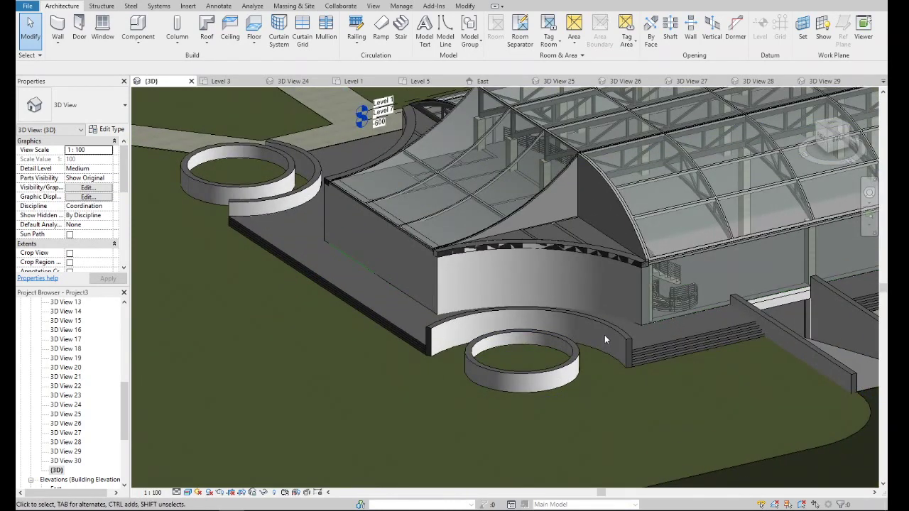
{"action": "scroll", "coordinate": [605, 335], "scroll_direction": "down", "scroll_amount": 2}
{"action": "scroll", "coordinate": [648, 340], "scroll_direction": "up", "scroll_amount": 1}
{"action": "scroll", "coordinate": [649, 340], "scroll_direction": "up", "scroll_amount": 1}
{"action": "scroll", "coordinate": [423, 326], "scroll_direction": "down", "scroll_amount": 2}
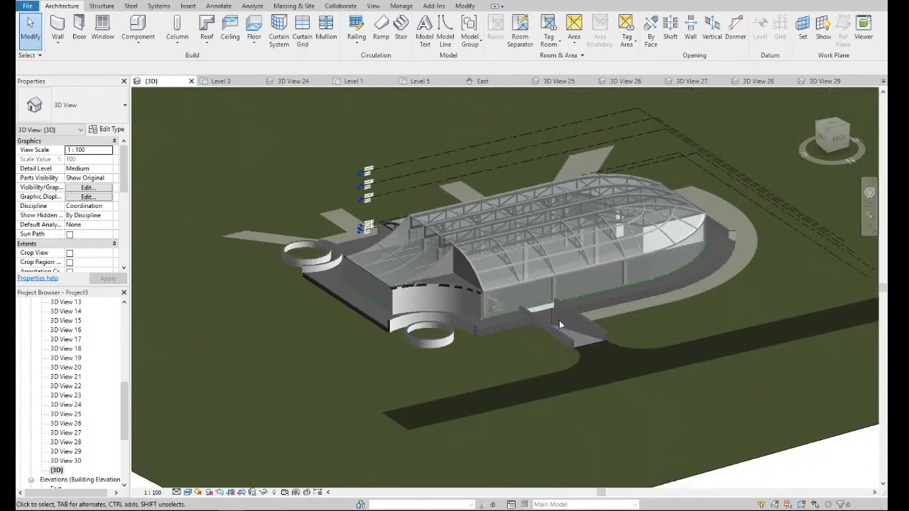
{"action": "scroll", "coordinate": [549, 330], "scroll_direction": "up", "scroll_amount": 3}
{"action": "scroll", "coordinate": [547, 331], "scroll_direction": "up", "scroll_amount": 2}
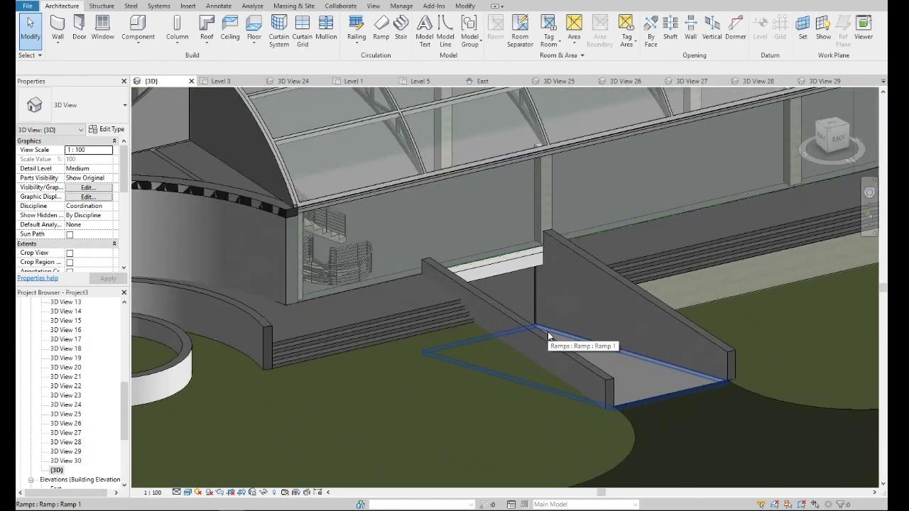
{"action": "scroll", "coordinate": [548, 335], "scroll_direction": "up", "scroll_amount": 1}
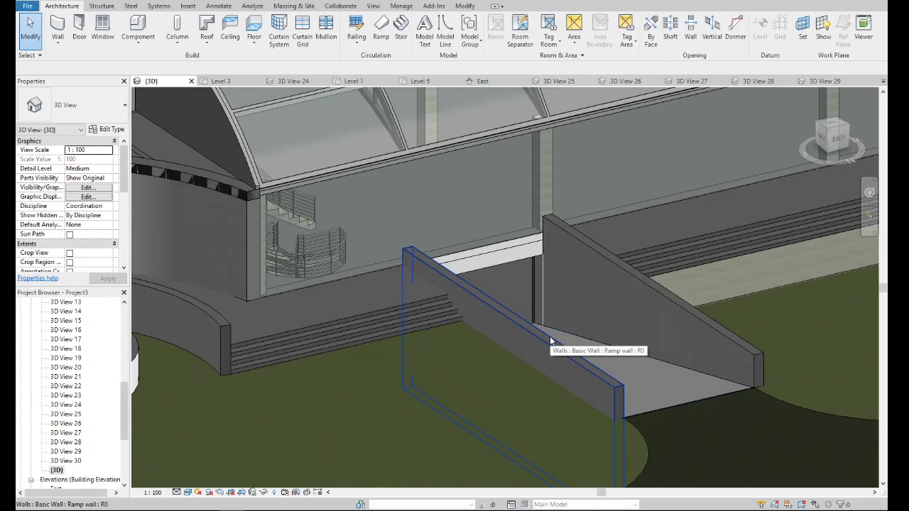
{"action": "scroll", "coordinate": [534, 342], "scroll_direction": "down", "scroll_amount": 3}
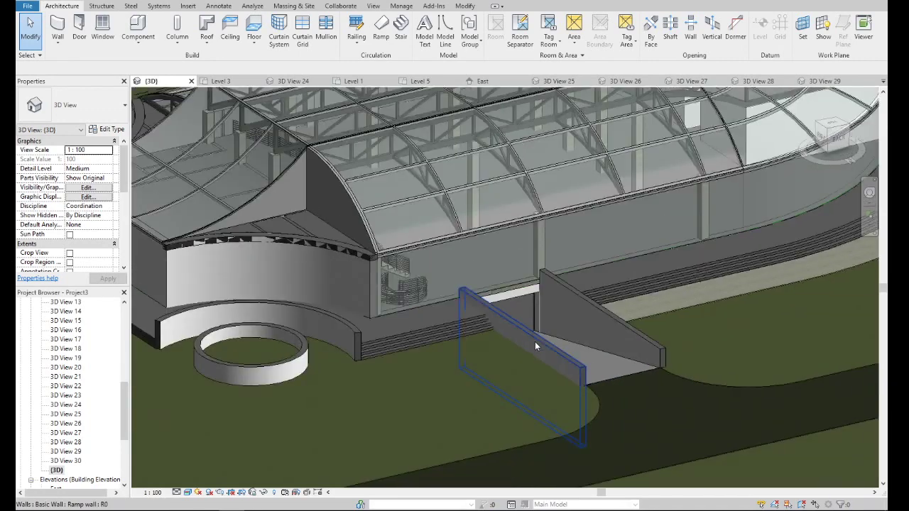
{"action": "scroll", "coordinate": [517, 306], "scroll_direction": "up", "scroll_amount": 2}
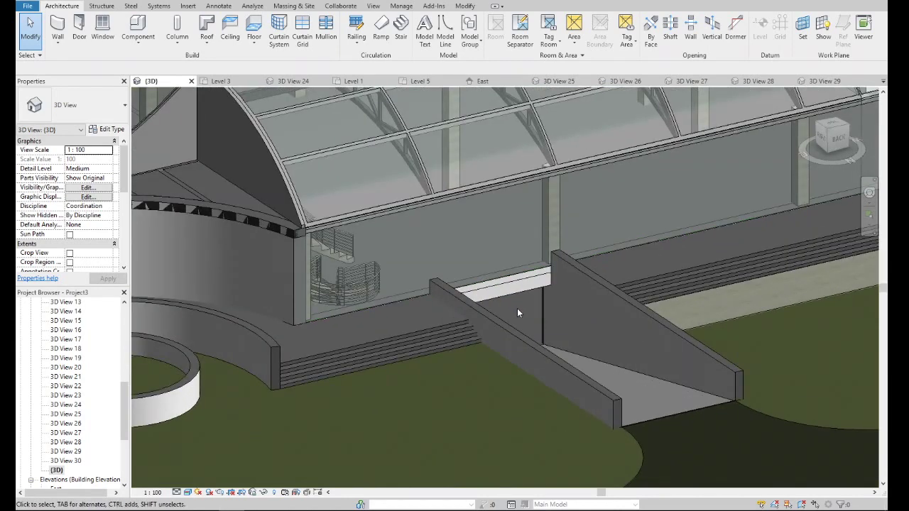
{"action": "scroll", "coordinate": [530, 307], "scroll_direction": "down", "scroll_amount": 1}
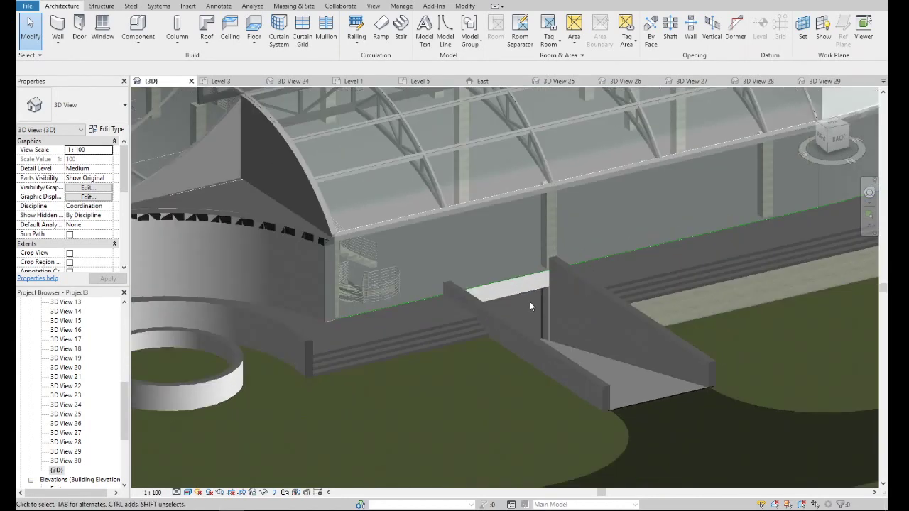
{"action": "scroll", "coordinate": [530, 306], "scroll_direction": "down", "scroll_amount": 3}
{"action": "scroll", "coordinate": [345, 277], "scroll_direction": "down", "scroll_amount": 3}
{"action": "scroll", "coordinate": [275, 234], "scroll_direction": "up", "scroll_amount": 1}
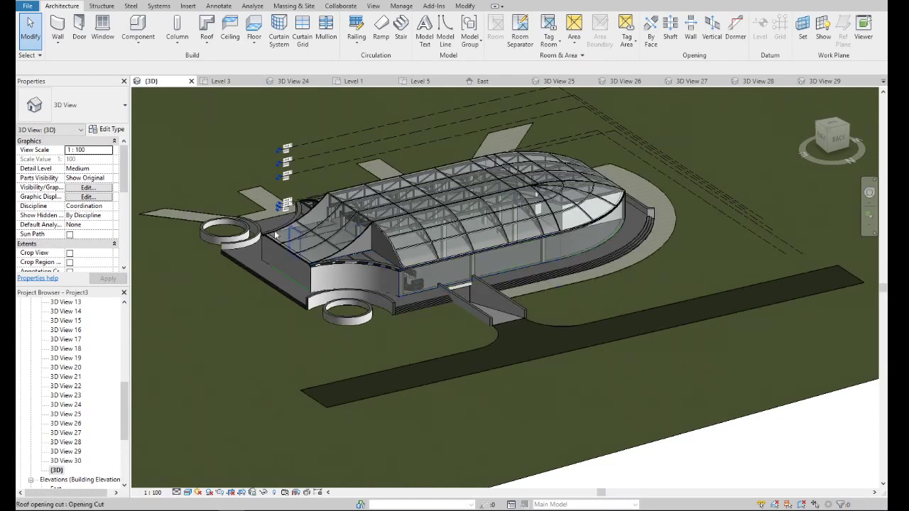
{"action": "scroll", "coordinate": [268, 274], "scroll_direction": "up", "scroll_amount": 3}
{"action": "left_click_drag", "start_coordinate": [128, 419], "coordinate": [126, 341]}
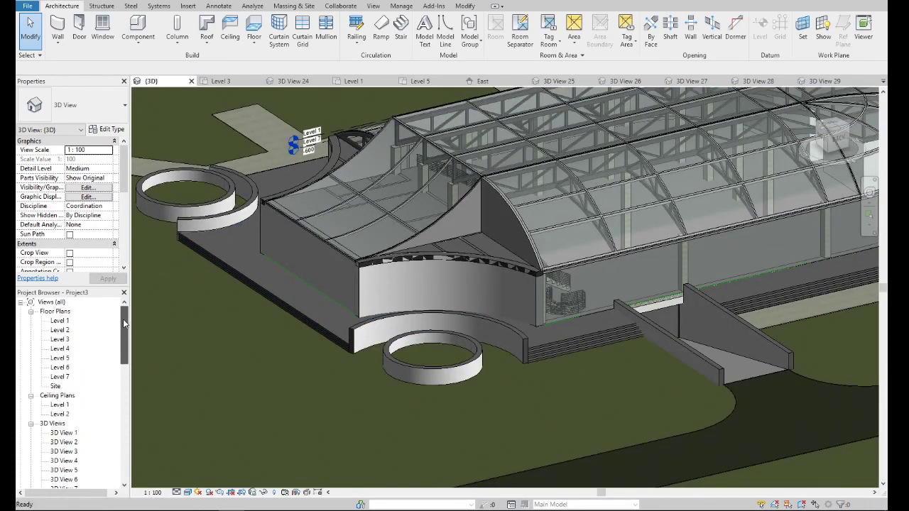
- On Level 7, draw a Basic Wall Exterior low wall between the two curved wall ends
{"action": "double_click", "coordinate": [61, 377]}
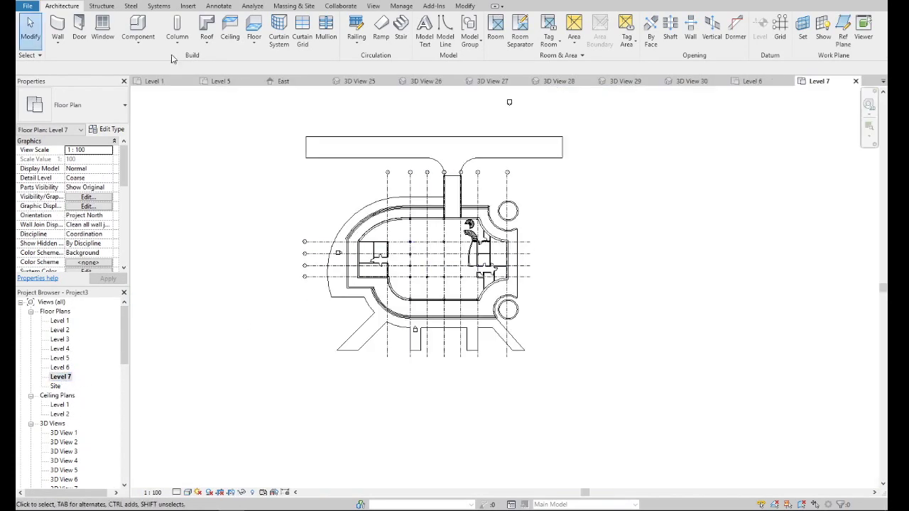
{"action": "left_click", "coordinate": [58, 44]}
{"action": "left_click", "coordinate": [81, 59]}
{"action": "left_click", "coordinate": [111, 112]}
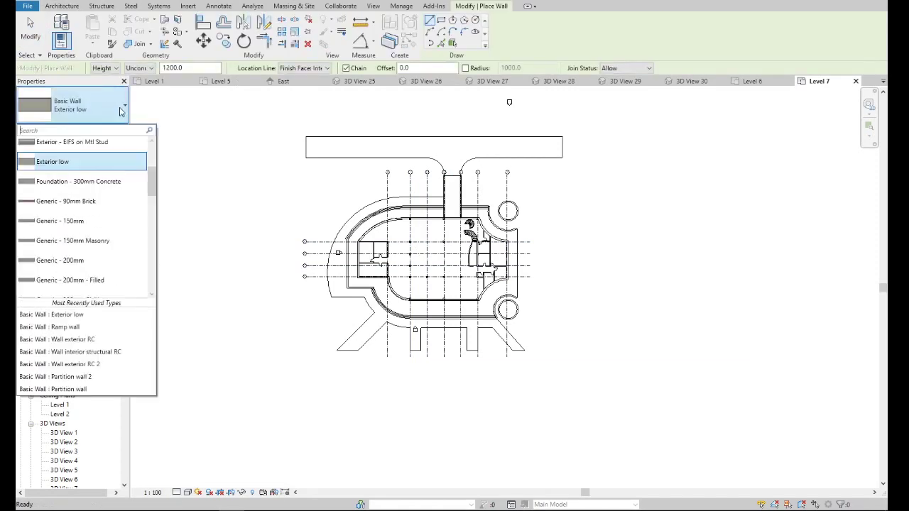
{"action": "left_click", "coordinate": [60, 160]}
{"action": "scroll", "coordinate": [540, 235], "scroll_direction": "up", "scroll_amount": 3}
{"action": "scroll", "coordinate": [450, 205], "scroll_direction": "up", "scroll_amount": 2}
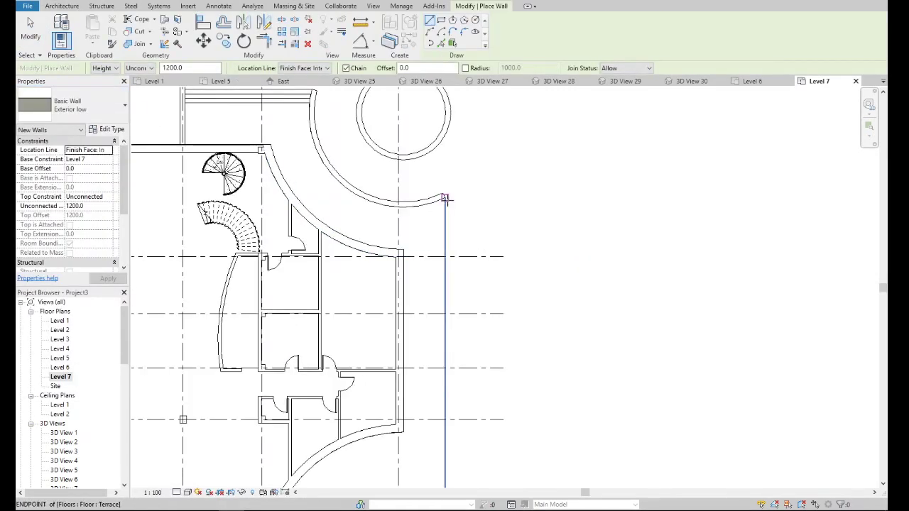
{"action": "left_click", "coordinate": [445, 201]}
{"action": "scroll", "coordinate": [446, 203], "scroll_direction": "down", "scroll_amount": 3}
{"action": "left_click", "coordinate": [446, 381]}
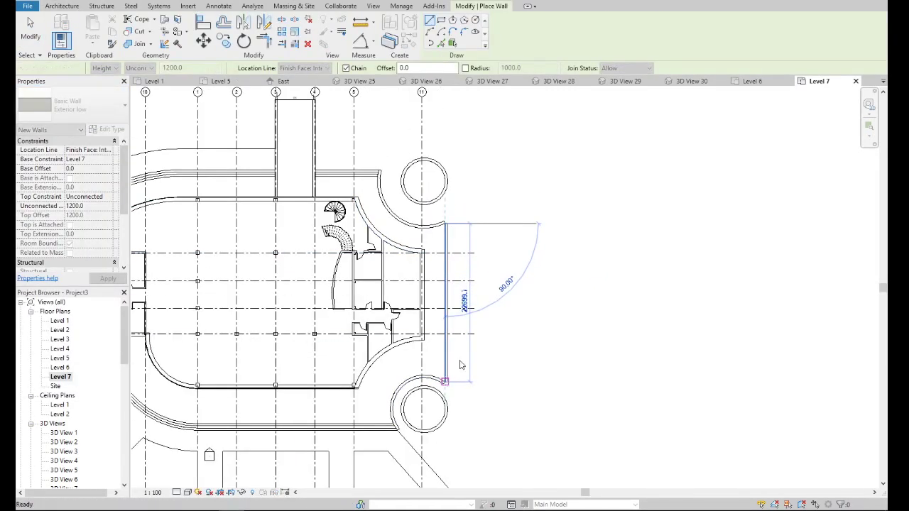
{"action": "key", "text": "Escape"}
{"action": "key", "text": "Escape"}
- Check the upper curved wall and the new straight wall, then clear the selection
{"action": "scroll", "coordinate": [447, 284], "scroll_direction": "up", "scroll_amount": 2}
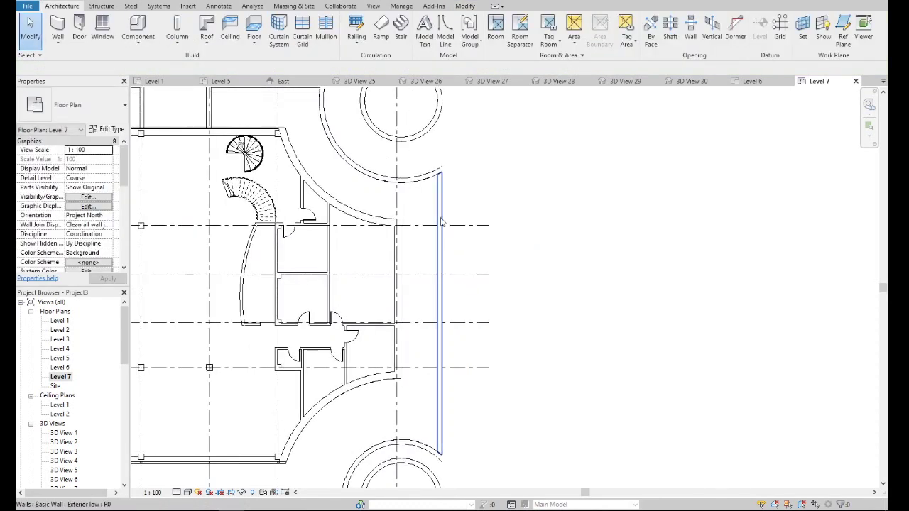
{"action": "left_click", "coordinate": [416, 181]}
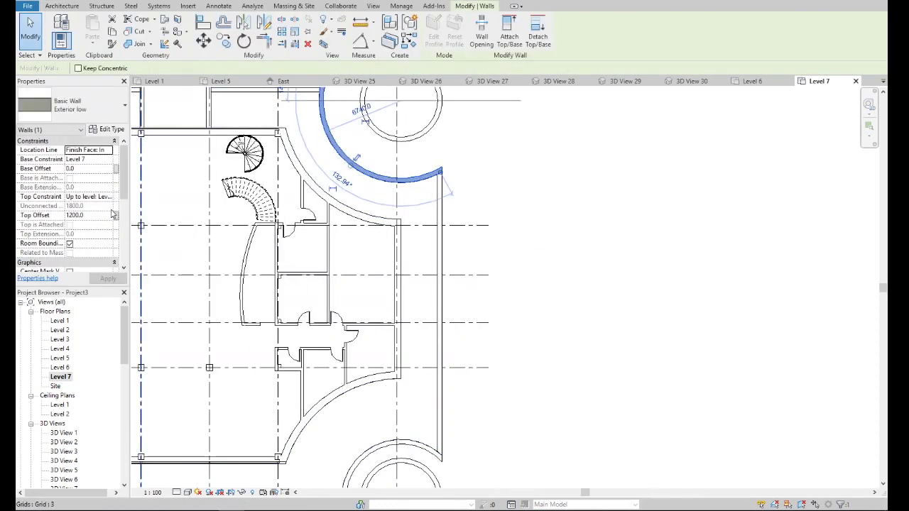
{"action": "left_click", "coordinate": [461, 228]}
{"action": "left_click", "coordinate": [440, 234]}
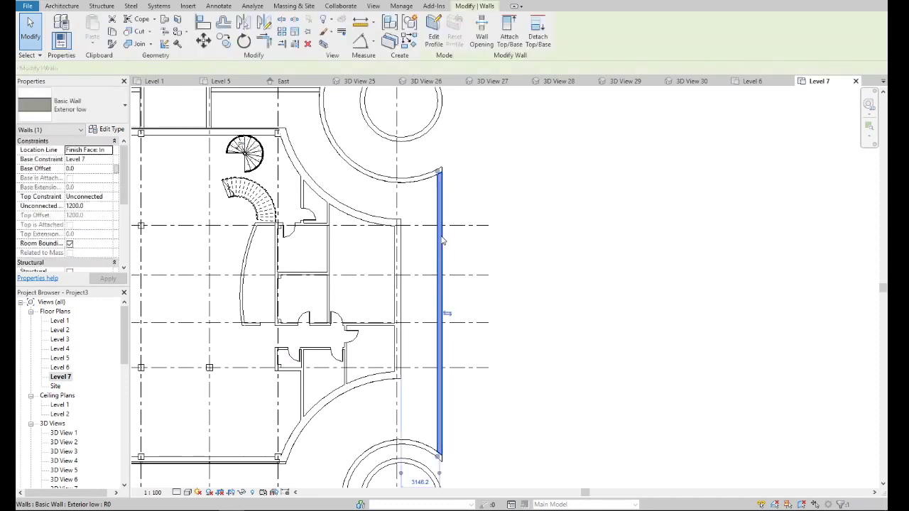
{"action": "key", "text": "Escape"}
{"action": "scroll", "coordinate": [385, 203], "scroll_direction": "down", "scroll_amount": 2}
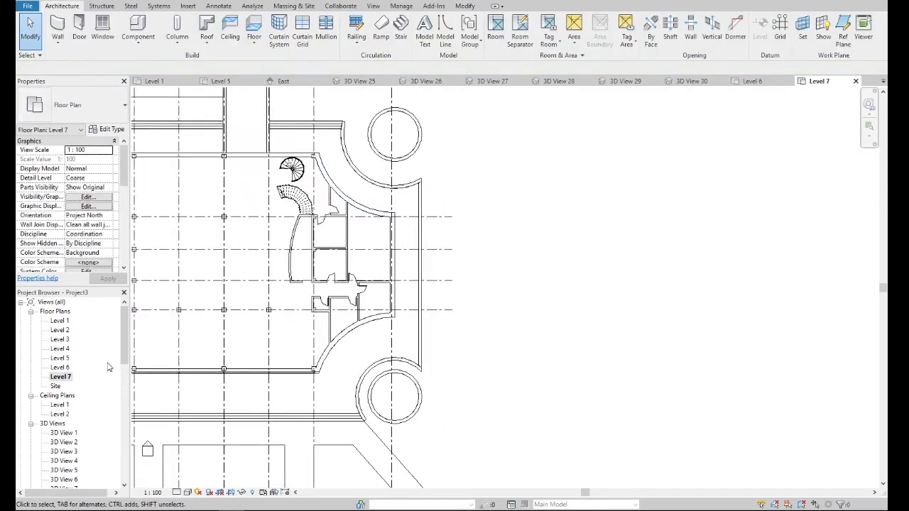
{"action": "scroll", "coordinate": [85, 369], "scroll_direction": "down", "scroll_amount": 3}
{"action": "scroll", "coordinate": [71, 440], "scroll_direction": "down", "scroll_amount": 3}
{"action": "scroll", "coordinate": [71, 446], "scroll_direction": "down", "scroll_amount": 4}
- In the default 3D view, set the curved low wall to 1200 and lower the adjacent straight wall
{"action": "double_click", "coordinate": [62, 447]}
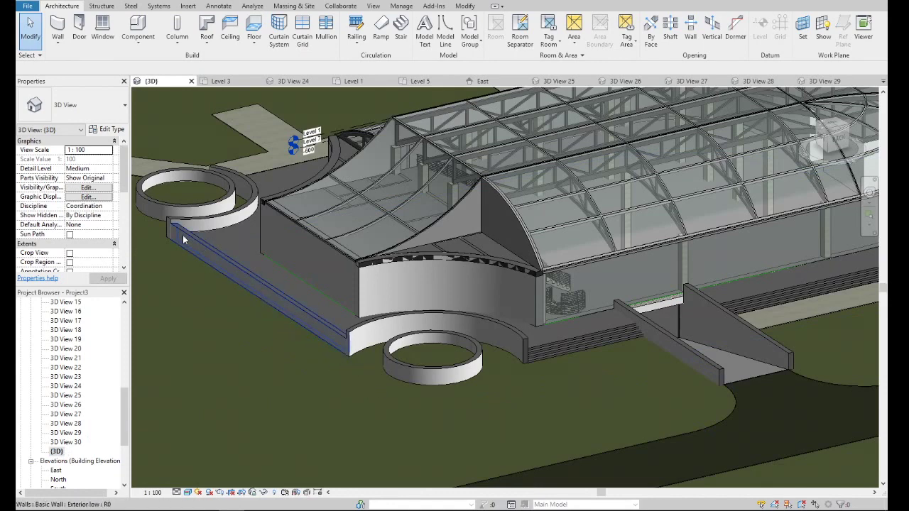
{"action": "scroll", "coordinate": [298, 255], "scroll_direction": "up", "scroll_amount": 3}
{"action": "scroll", "coordinate": [277, 273], "scroll_direction": "up", "scroll_amount": 2}
{"action": "left_click", "coordinate": [267, 283]}
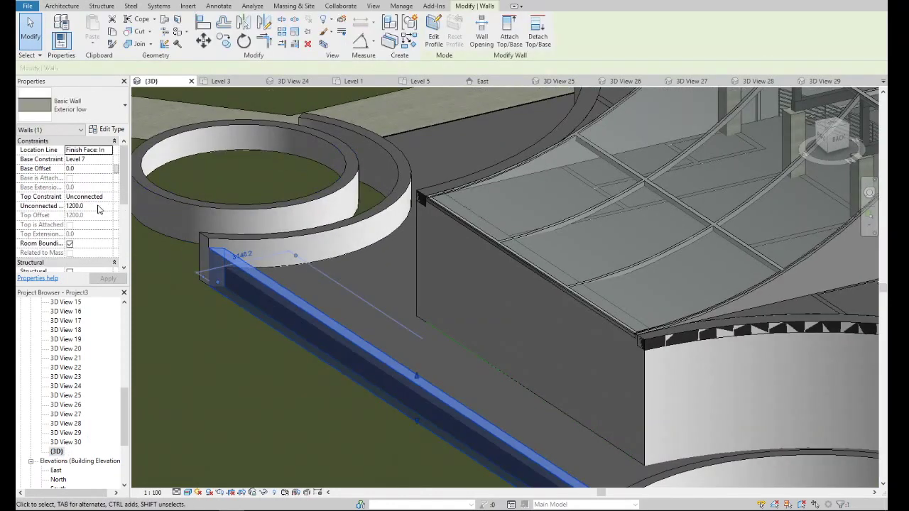
{"action": "left_click", "coordinate": [280, 239]}
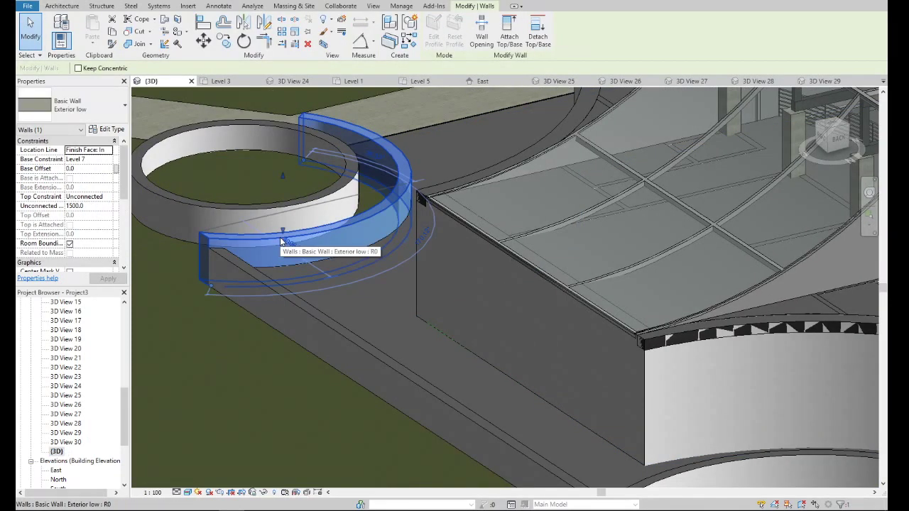
{"action": "left_click", "coordinate": [93, 206]}
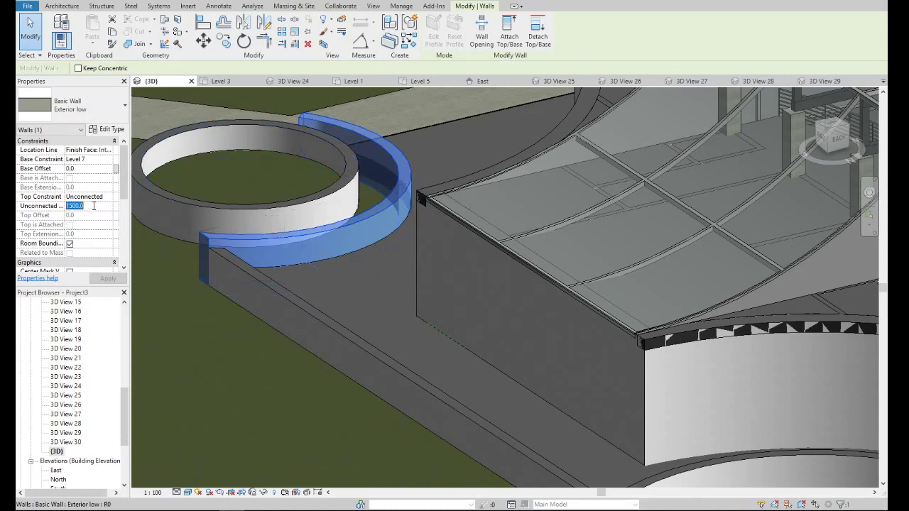
{"action": "type", "text": "1200"}
{"action": "left_click", "coordinate": [272, 285]}
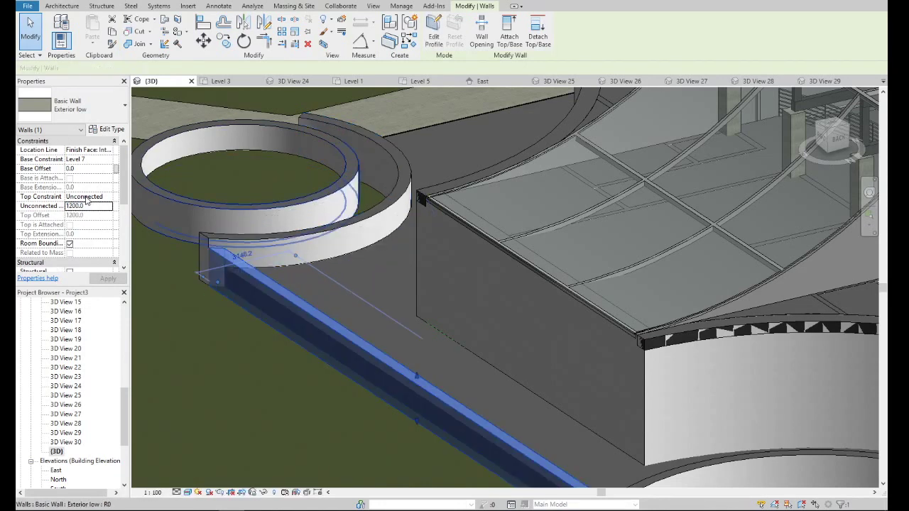
{"action": "left_click", "coordinate": [93, 206]}
{"action": "type", "text": "14"}
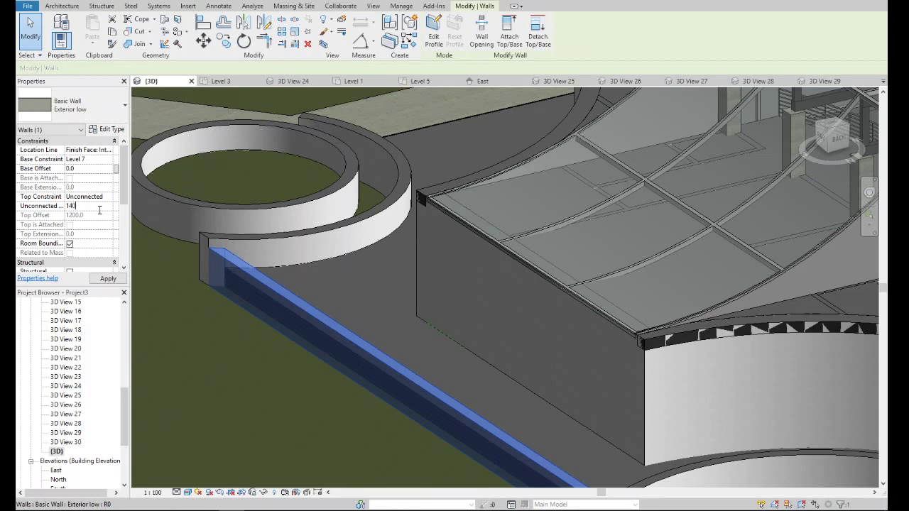
{"action": "type", "text": "0"}
{"action": "left_click", "coordinate": [250, 402]}
- Orbit the model round to a straight front view of the building
{"action": "scroll", "coordinate": [255, 339], "scroll_direction": "down", "scroll_amount": 5}
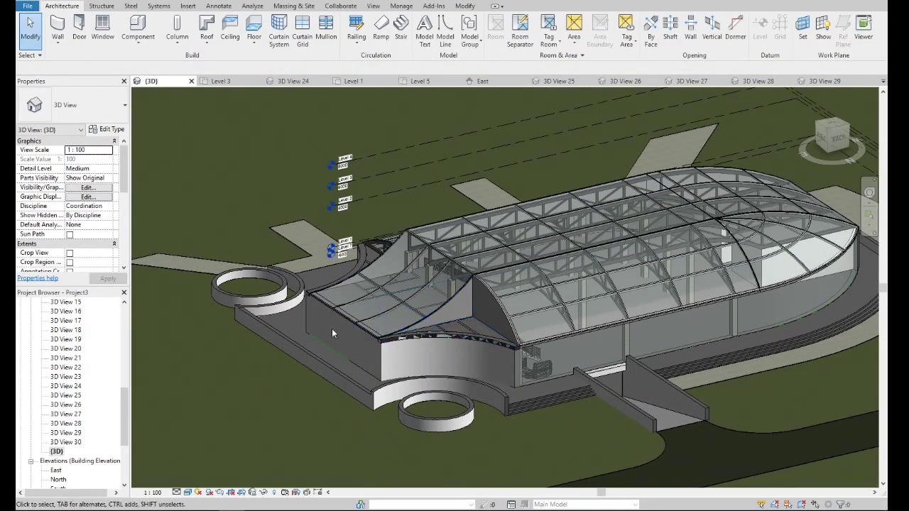
{"action": "scroll", "coordinate": [331, 328], "scroll_direction": "down", "scroll_amount": 3}
{"action": "scroll", "coordinate": [358, 350], "scroll_direction": "up", "scroll_amount": 2}
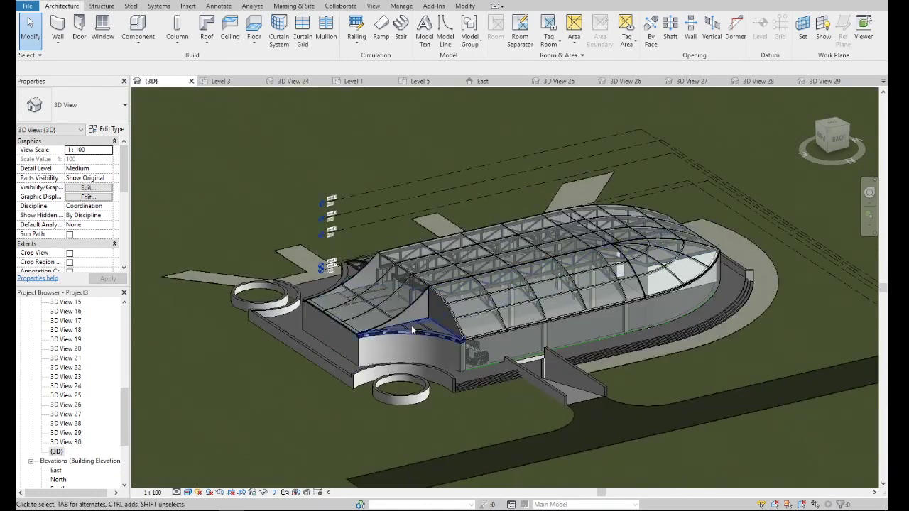
{"action": "left_click_drag", "start_coordinate": [824, 149], "coordinate": [781, 153]}
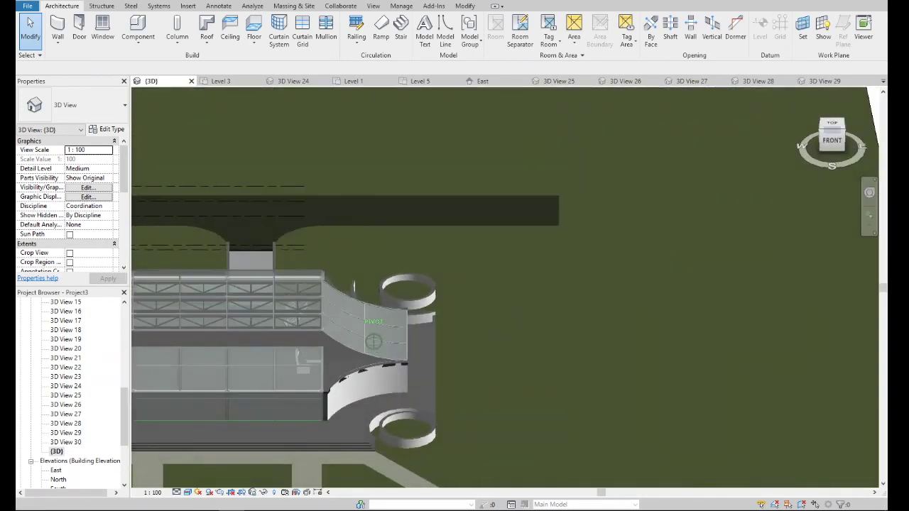
{"action": "left_click_drag", "start_coordinate": [781, 152], "coordinate": [753, 146]}
{"action": "scroll", "coordinate": [476, 281], "scroll_direction": "up", "scroll_amount": 3}
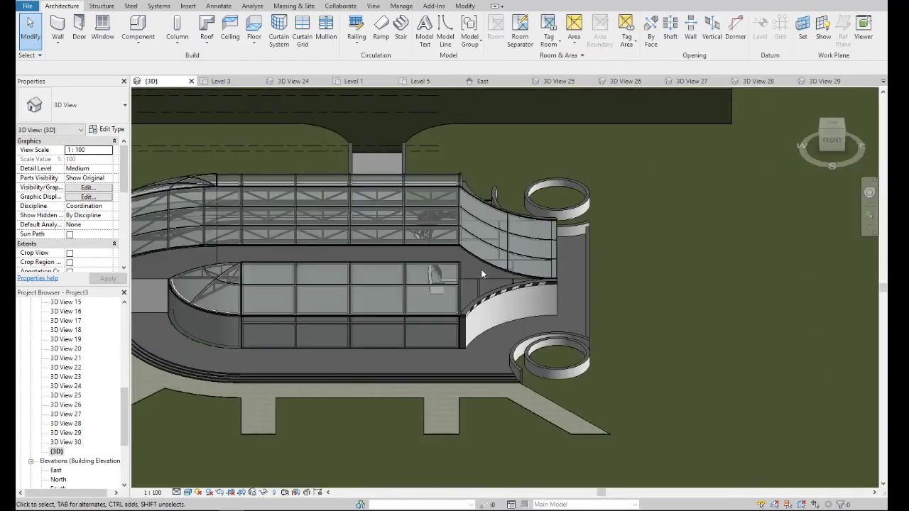
{"action": "scroll", "coordinate": [476, 282], "scroll_direction": "up", "scroll_amount": 2}
{"action": "scroll", "coordinate": [476, 282], "scroll_direction": "up", "scroll_amount": 2}
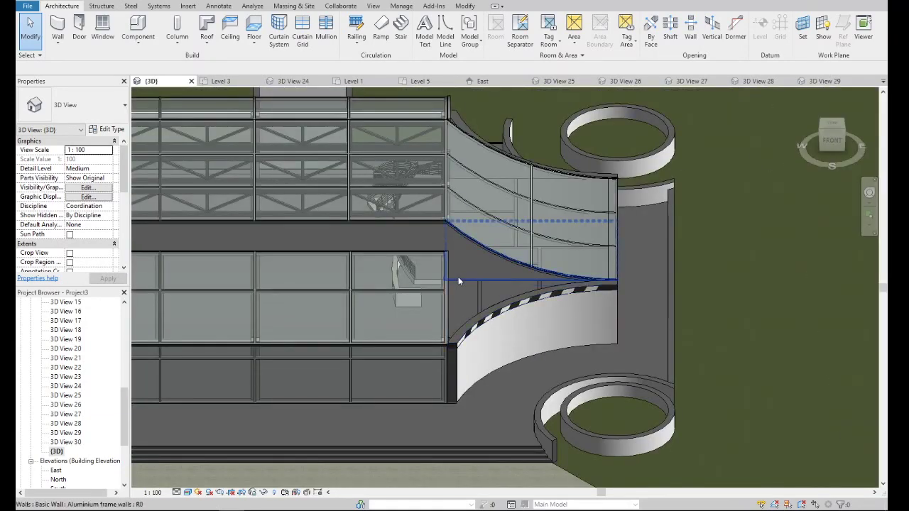
- Set the curved roof wall face as the work plane using WP
{"action": "scroll", "coordinate": [458, 276], "scroll_direction": "up", "scroll_amount": 2}
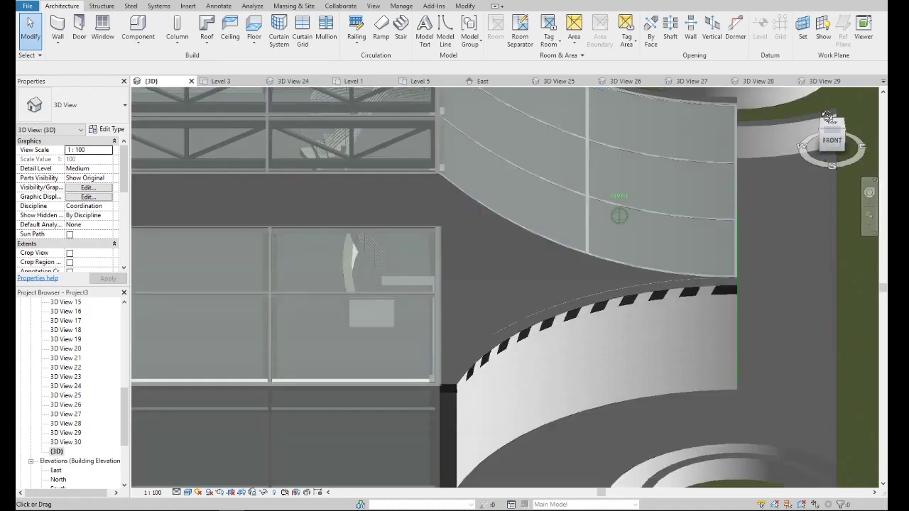
{"action": "left_click", "coordinate": [828, 115]}
{"action": "scroll", "coordinate": [369, 383], "scroll_direction": "down", "scroll_amount": 2}
{"action": "scroll", "coordinate": [518, 220], "scroll_direction": "up", "scroll_amount": 3}
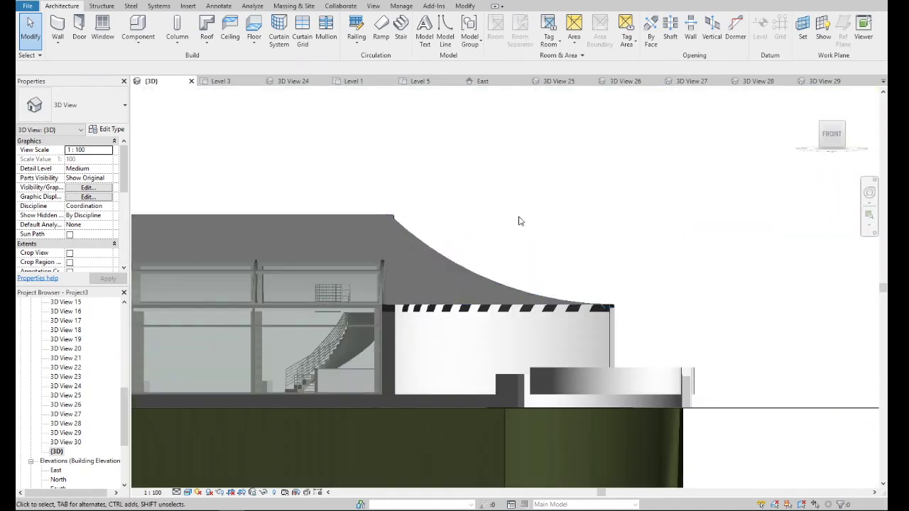
{"action": "scroll", "coordinate": [519, 220], "scroll_direction": "down", "scroll_amount": 3}
{"action": "left_click", "coordinate": [840, 129]}
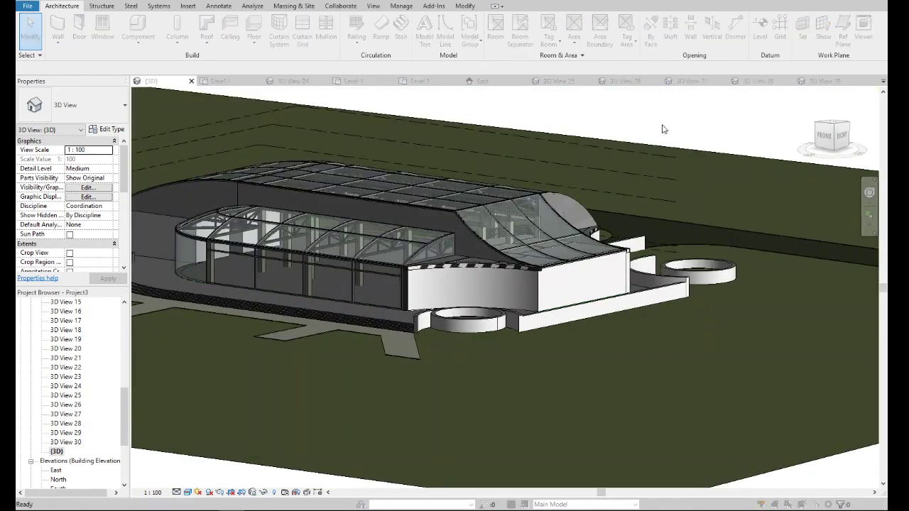
{"action": "key", "text": "w"}
{"action": "key", "text": "p"}
{"action": "left_click", "coordinate": [423, 313]}
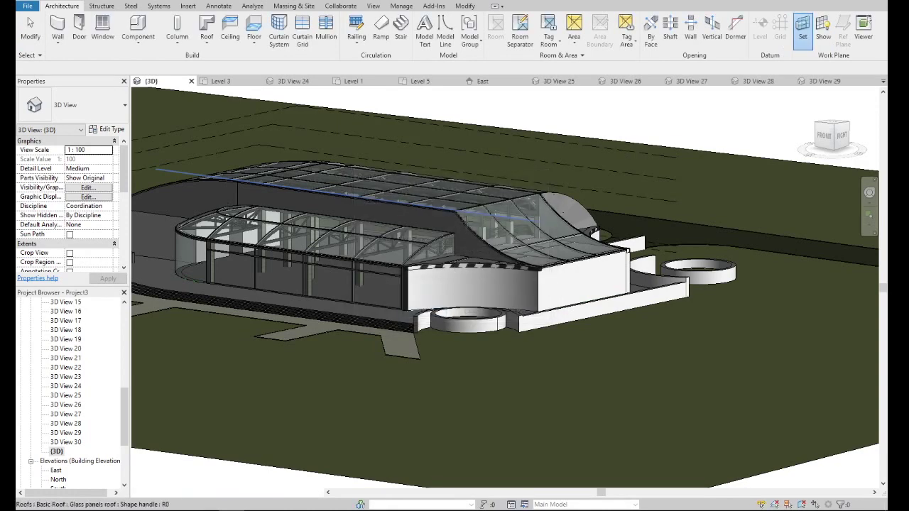
{"action": "scroll", "coordinate": [482, 240], "scroll_direction": "up", "scroll_amount": 3}
{"action": "scroll", "coordinate": [482, 241], "scroll_direction": "up", "scroll_amount": 2}
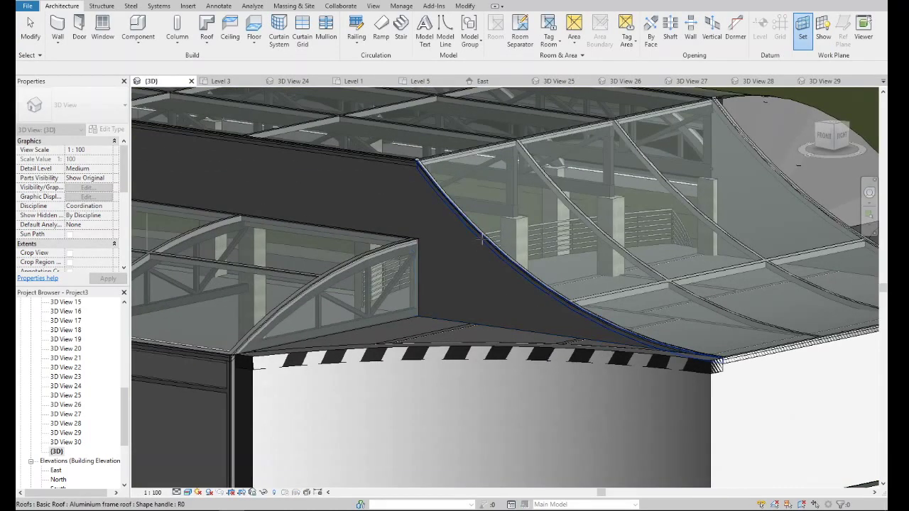
{"action": "left_click", "coordinate": [482, 241]}
- From the front, draw model lines up the wall from its top, then across toward the roof curve
{"action": "left_click", "coordinate": [824, 135]}
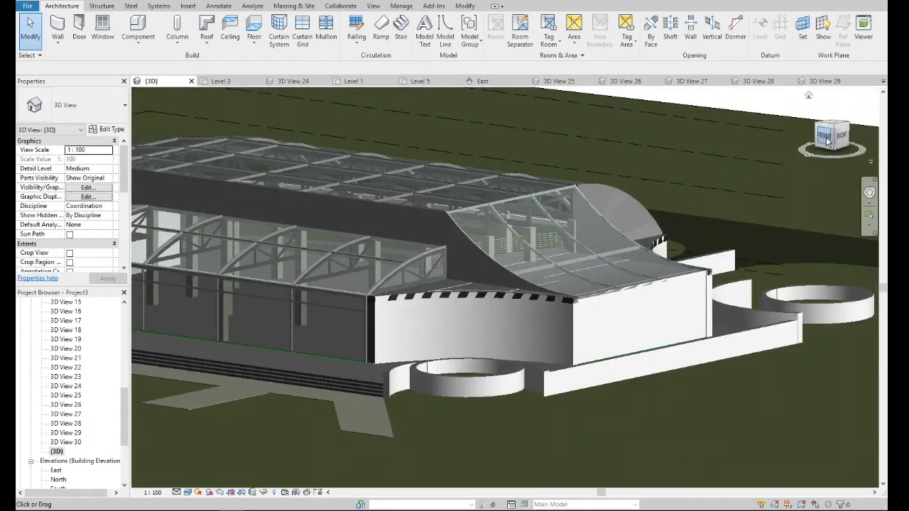
{"action": "left_click", "coordinate": [446, 35]}
{"action": "scroll", "coordinate": [535, 252], "scroll_direction": "up", "scroll_amount": 3}
{"action": "scroll", "coordinate": [534, 252], "scroll_direction": "up", "scroll_amount": 3}
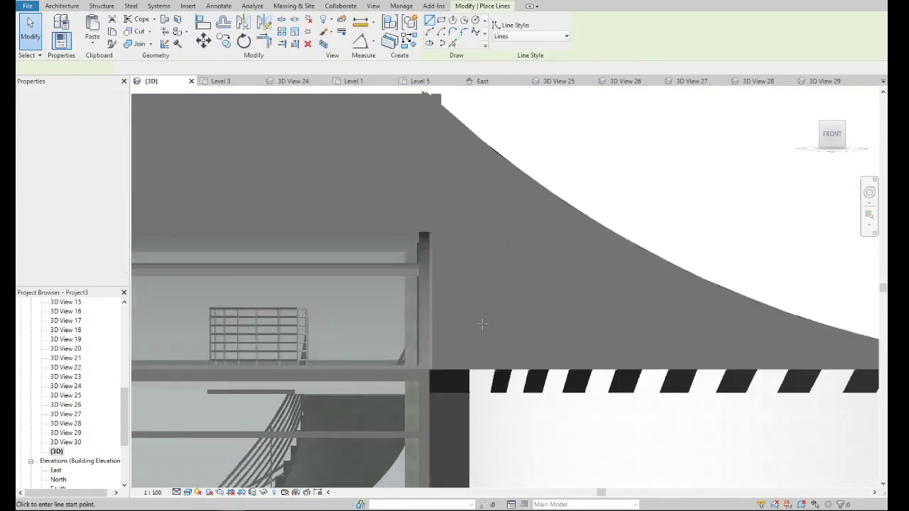
{"action": "left_click", "coordinate": [458, 369]}
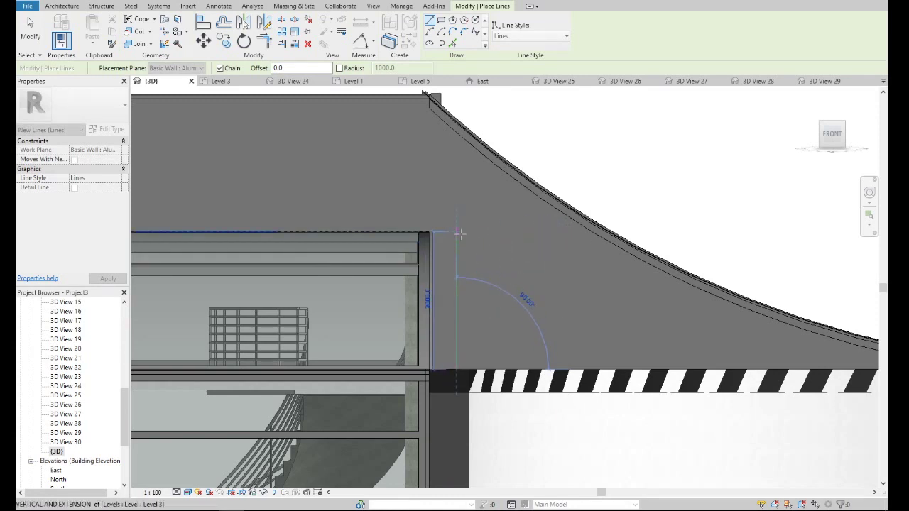
{"action": "left_click", "coordinate": [459, 232]}
{"action": "left_click", "coordinate": [525, 231]}
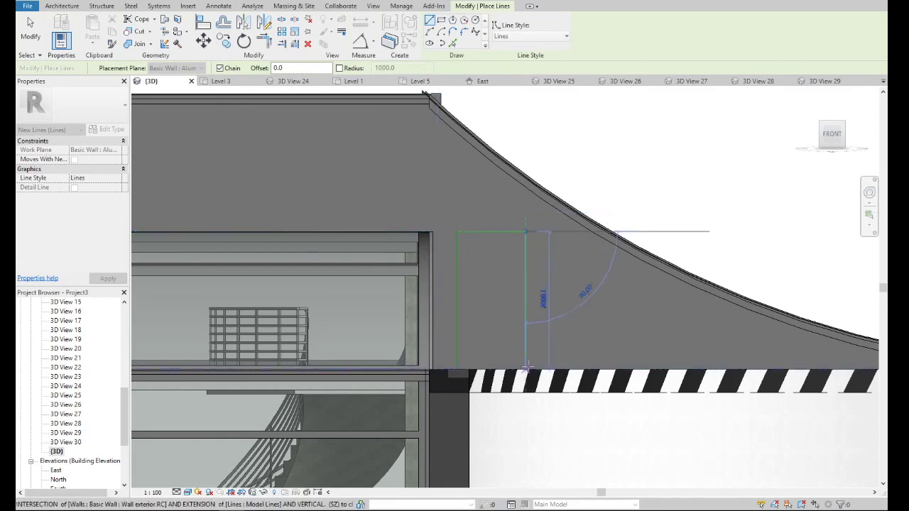
{"action": "key", "text": "Escape"}
- Delete the reference lines and orbit to a tilted aerial view of the terrace
{"action": "scroll", "coordinate": [440, 290], "scroll_direction": "down", "scroll_amount": 4}
{"action": "key", "text": "Escape"}
{"action": "left_click", "coordinate": [458, 266]}
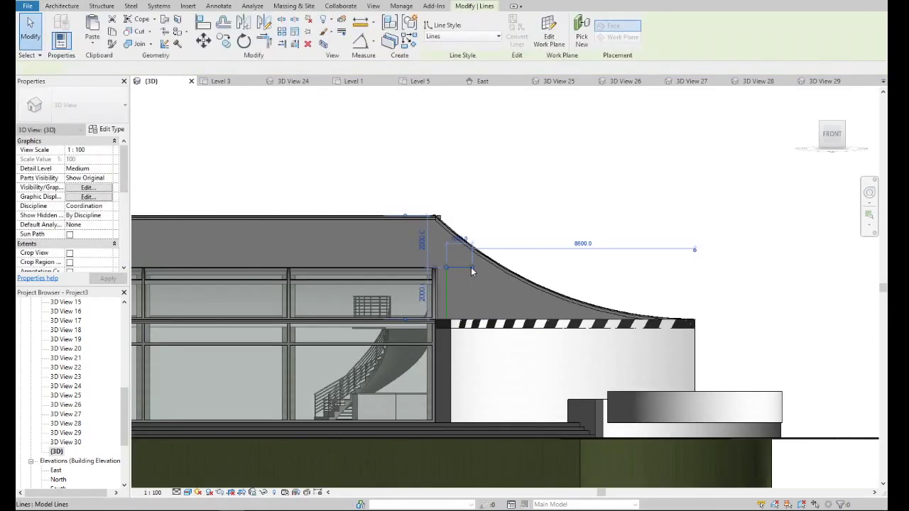
{"action": "key", "text": "Delete"}
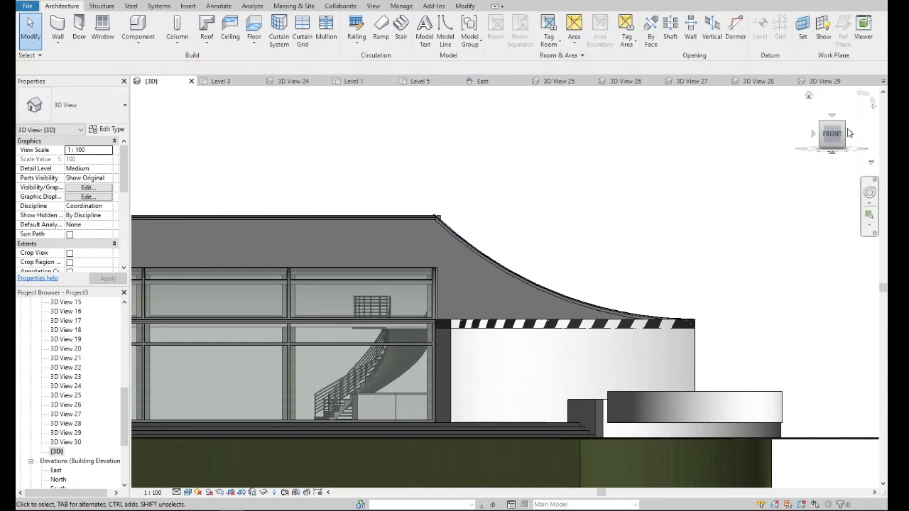
{"action": "left_click_drag", "start_coordinate": [849, 133], "coordinate": [614, 343]}
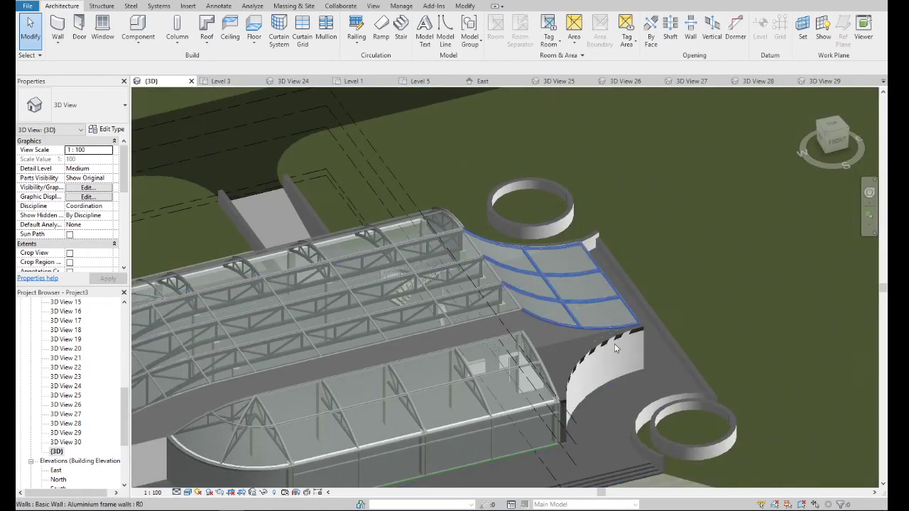
- Open the small roof floor slab's boundary sketch in a top-down view
{"action": "scroll", "coordinate": [597, 369], "scroll_direction": "up", "scroll_amount": 3}
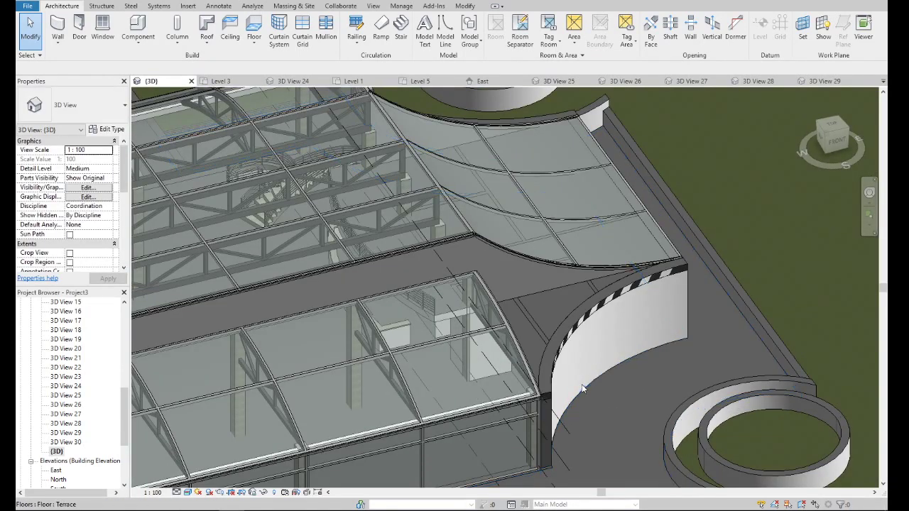
{"action": "scroll", "coordinate": [582, 384], "scroll_direction": "up", "scroll_amount": 2}
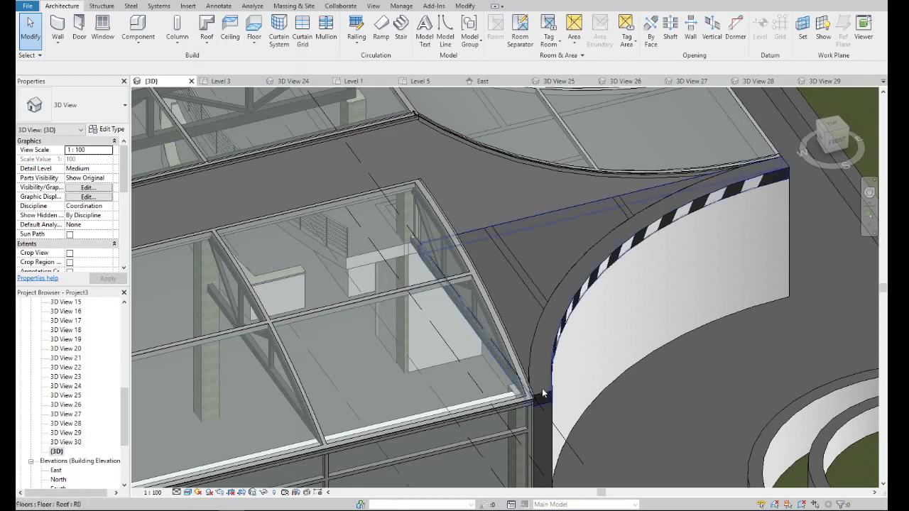
{"action": "scroll", "coordinate": [603, 392], "scroll_direction": "down", "scroll_amount": 3}
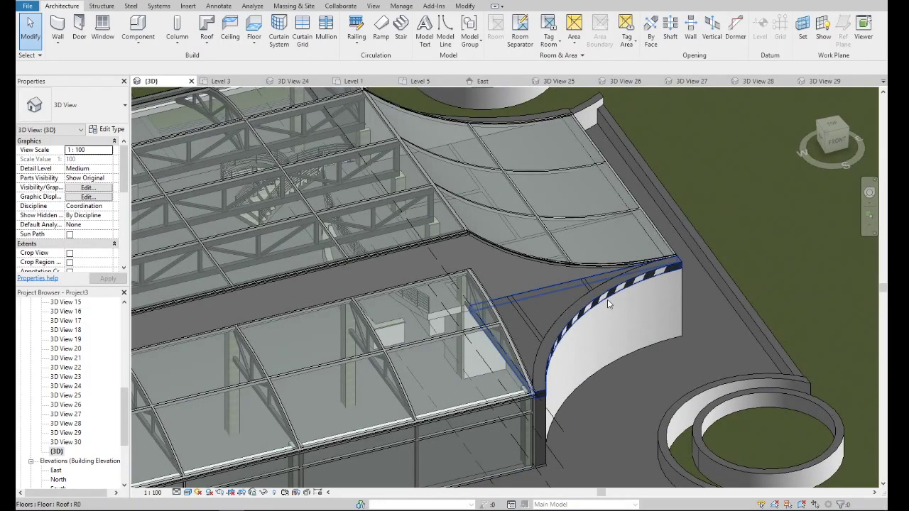
{"action": "left_click", "coordinate": [608, 304]}
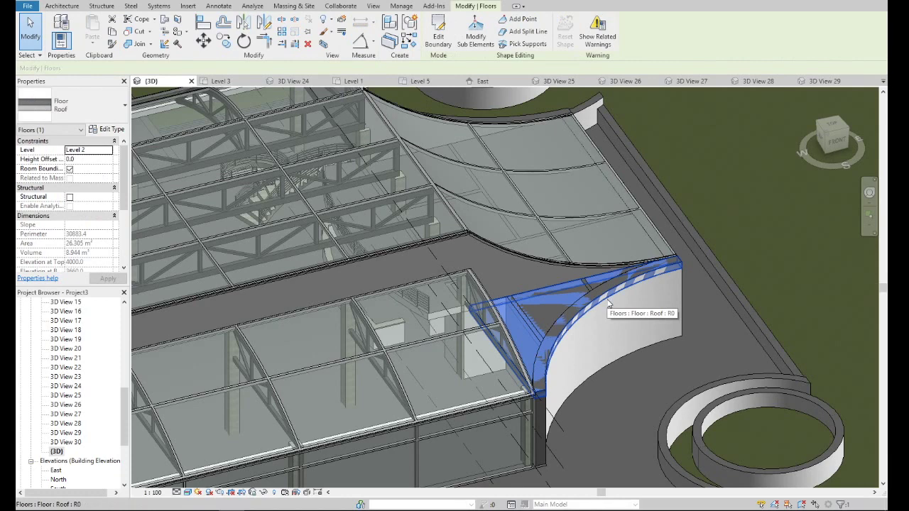
{"action": "left_click", "coordinate": [599, 376]}
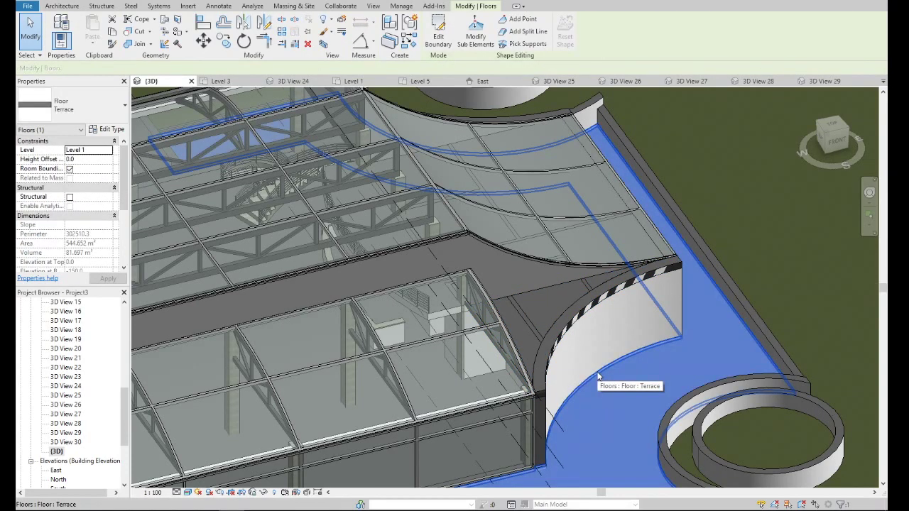
{"action": "key", "text": "Escape"}
{"action": "double_click", "coordinate": [561, 333]}
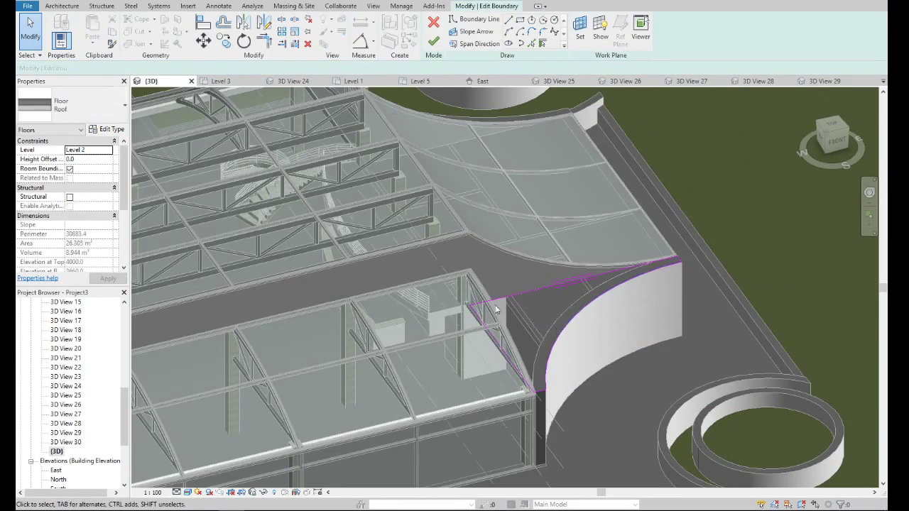
{"action": "left_click", "coordinate": [834, 142]}
{"action": "left_click", "coordinate": [830, 125]}
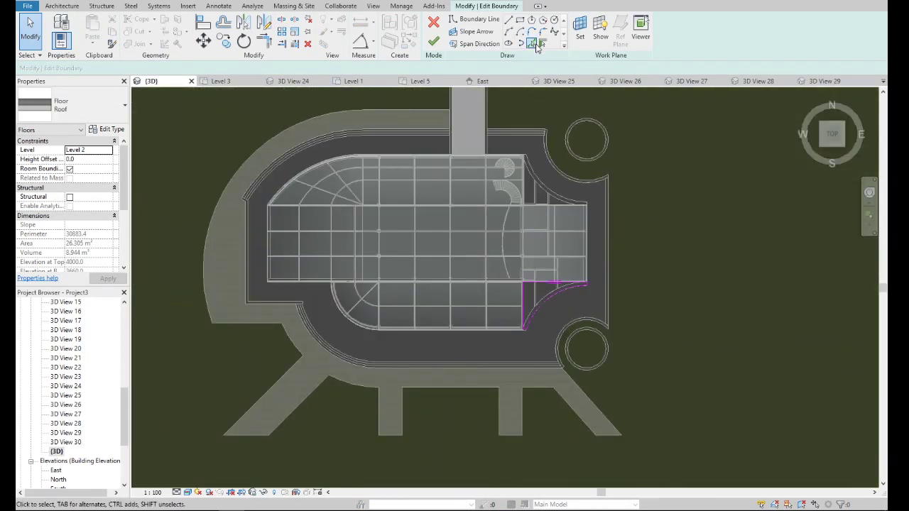
- Pick the curved wall edge as the slab's arc boundary
{"action": "left_click", "coordinate": [534, 44]}
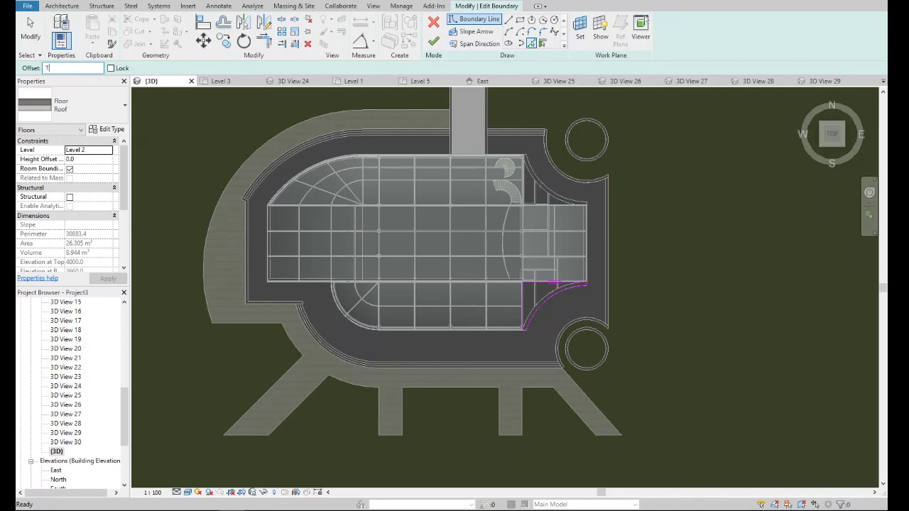
{"action": "scroll", "coordinate": [553, 306], "scroll_direction": "up", "scroll_amount": 5}
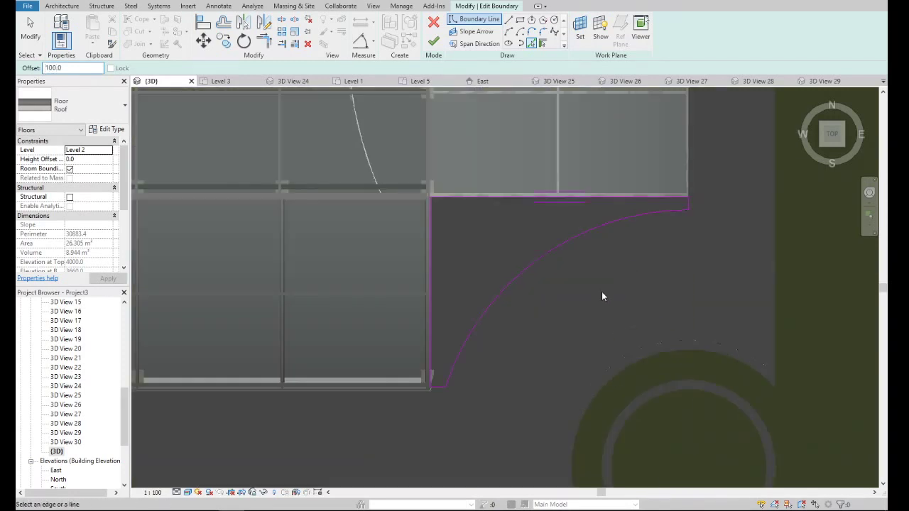
{"action": "left_click", "coordinate": [602, 232]}
{"action": "scroll", "coordinate": [705, 195], "scroll_direction": "up", "scroll_amount": 3}
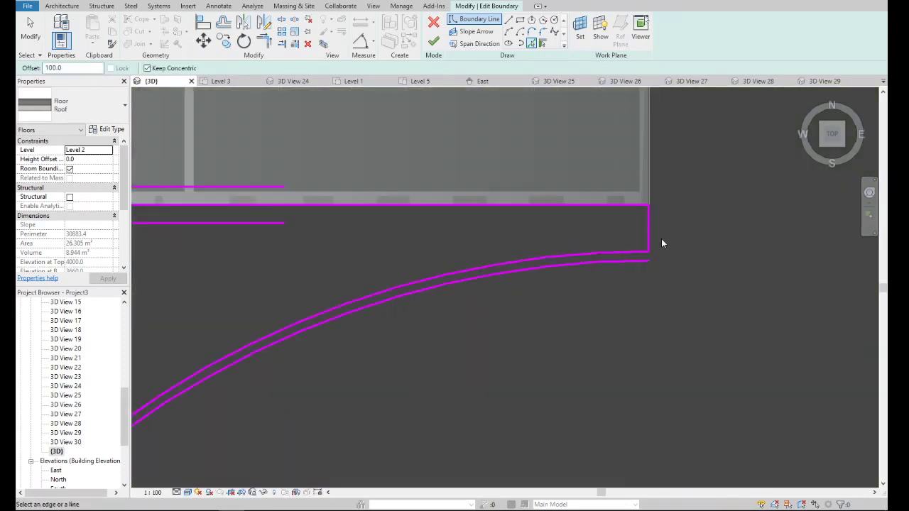
{"action": "key", "text": "Escape"}
{"action": "key", "text": "Escape"}
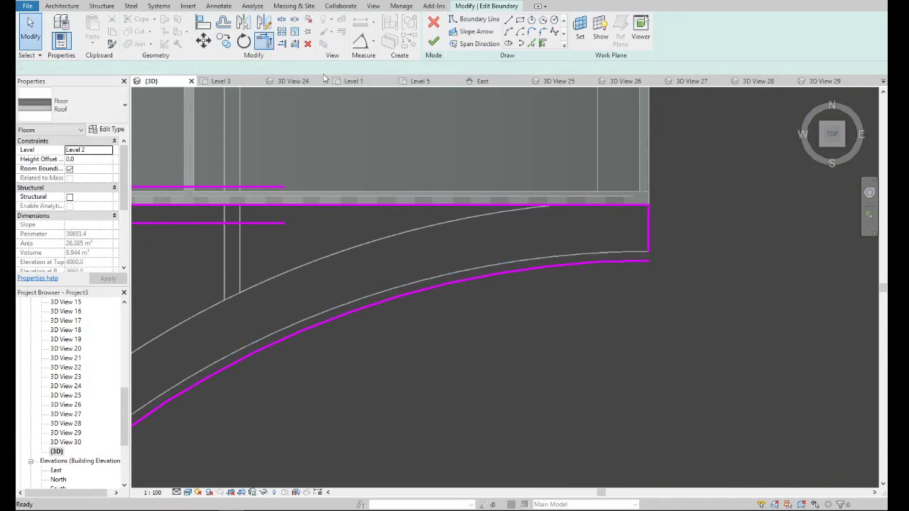
- Finish the boundary sketch, dismissing the open-loop error before completing it
{"action": "scroll", "coordinate": [647, 247], "scroll_direction": "down", "scroll_amount": 3}
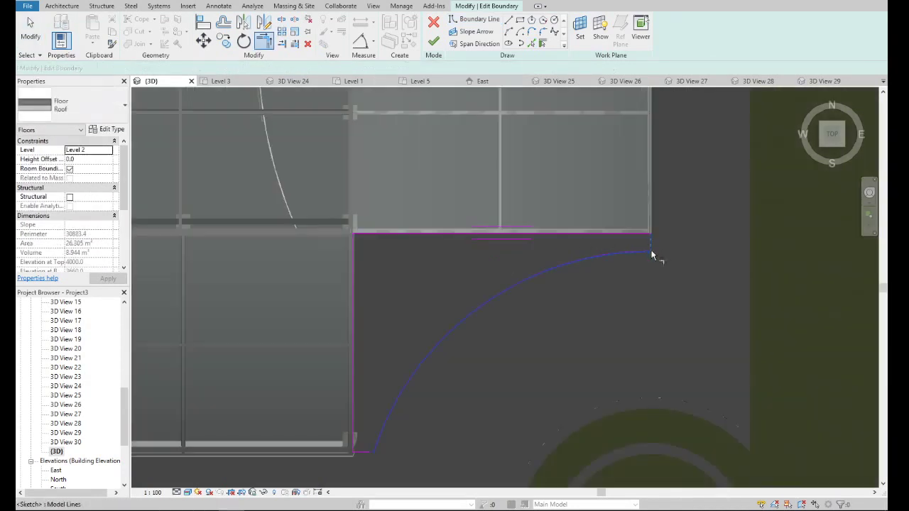
{"action": "scroll", "coordinate": [368, 460], "scroll_direction": "up", "scroll_amount": 3}
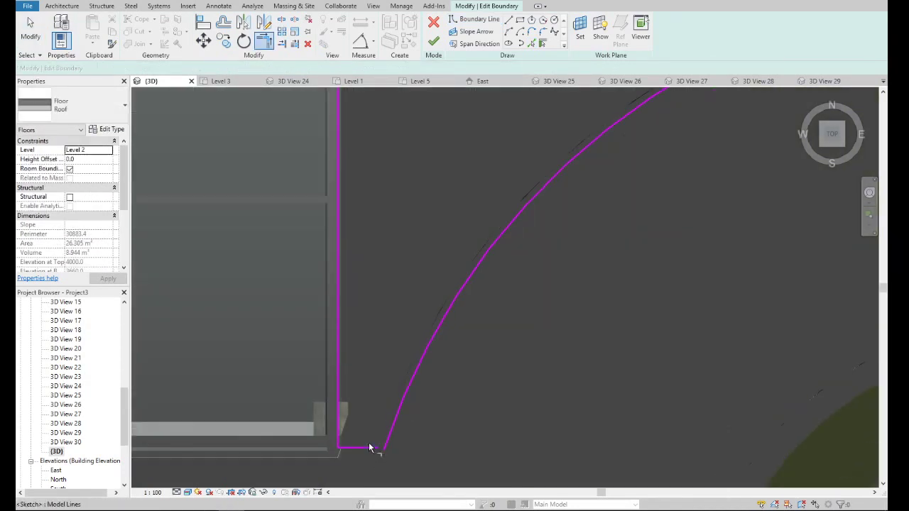
{"action": "scroll", "coordinate": [370, 443], "scroll_direction": "up", "scroll_amount": 2}
{"action": "left_click", "coordinate": [433, 41]}
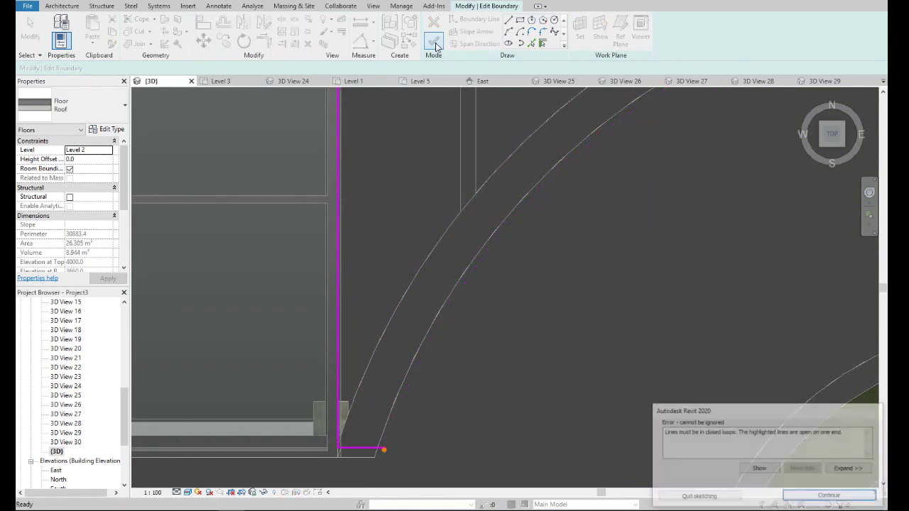
{"action": "key", "text": "Return"}
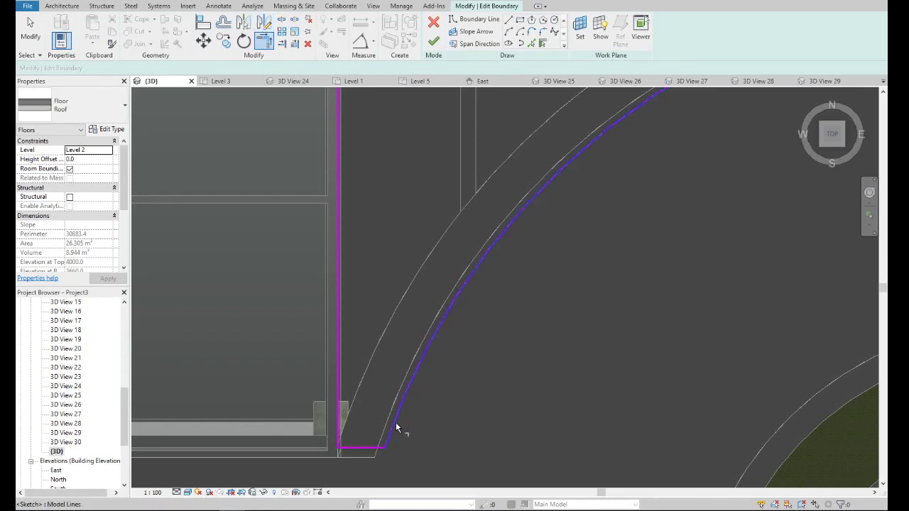
{"action": "left_click", "coordinate": [434, 44]}
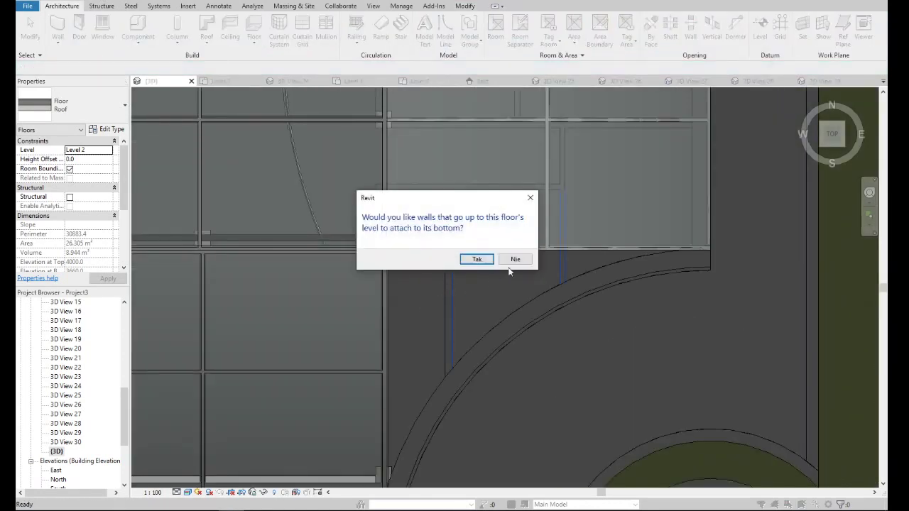
- Decline attaching walls to the floor and orbit to a tilted perspective
{"action": "left_click", "coordinate": [477, 260]}
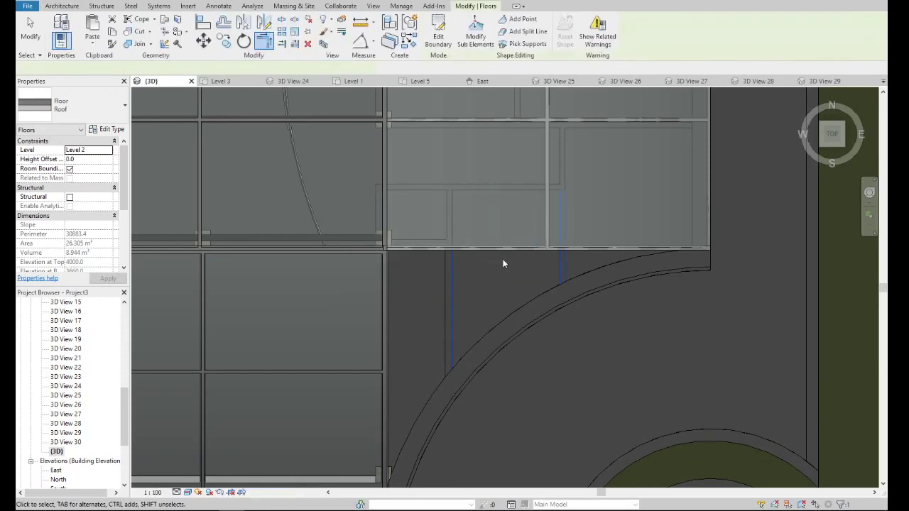
{"action": "scroll", "coordinate": [496, 269], "scroll_direction": "up", "scroll_amount": 3}
{"action": "scroll", "coordinate": [484, 290], "scroll_direction": "up", "scroll_amount": 3}
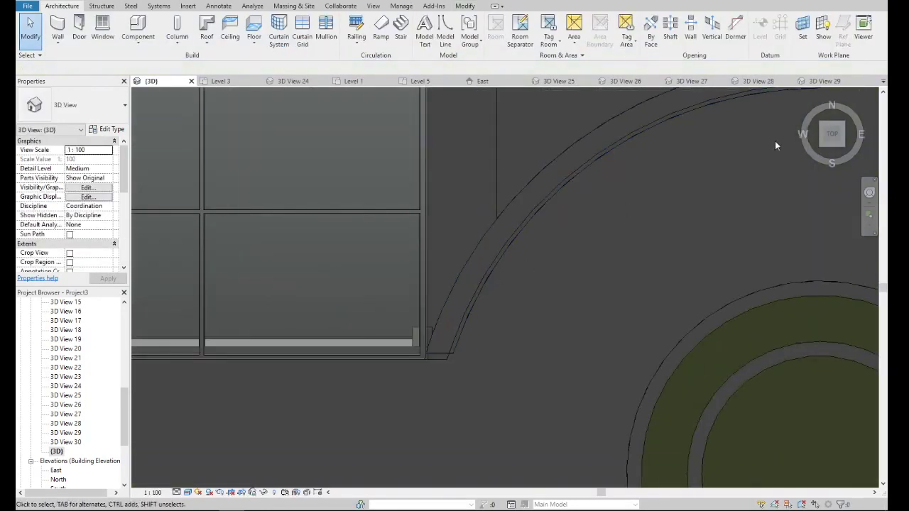
{"action": "left_click_drag", "start_coordinate": [831, 136], "coordinate": [843, 103]}
{"action": "scroll", "coordinate": [593, 177], "scroll_direction": "down", "scroll_amount": 3}
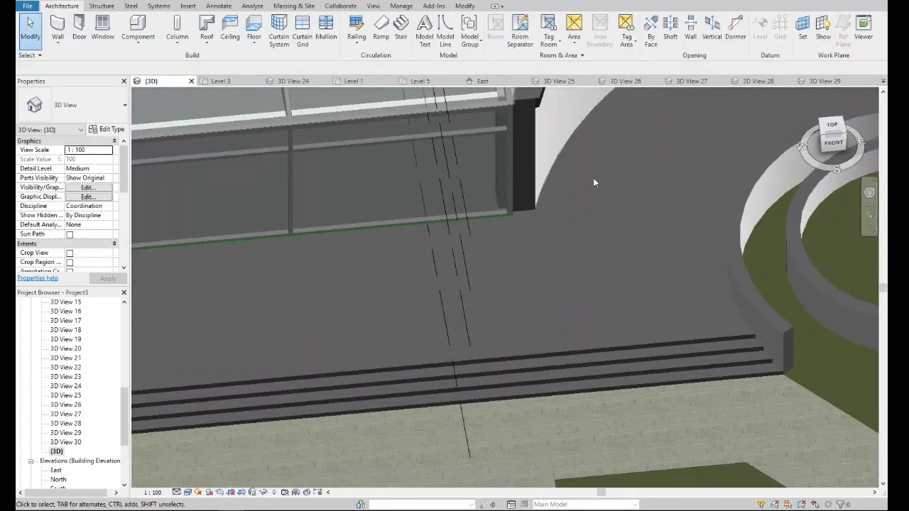
{"action": "scroll", "coordinate": [469, 258], "scroll_direction": "down", "scroll_amount": 3}
{"action": "scroll", "coordinate": [537, 203], "scroll_direction": "up", "scroll_amount": 2}
{"action": "scroll", "coordinate": [495, 168], "scroll_direction": "up", "scroll_amount": 4}
{"action": "scroll", "coordinate": [471, 270], "scroll_direction": "up", "scroll_amount": 2}
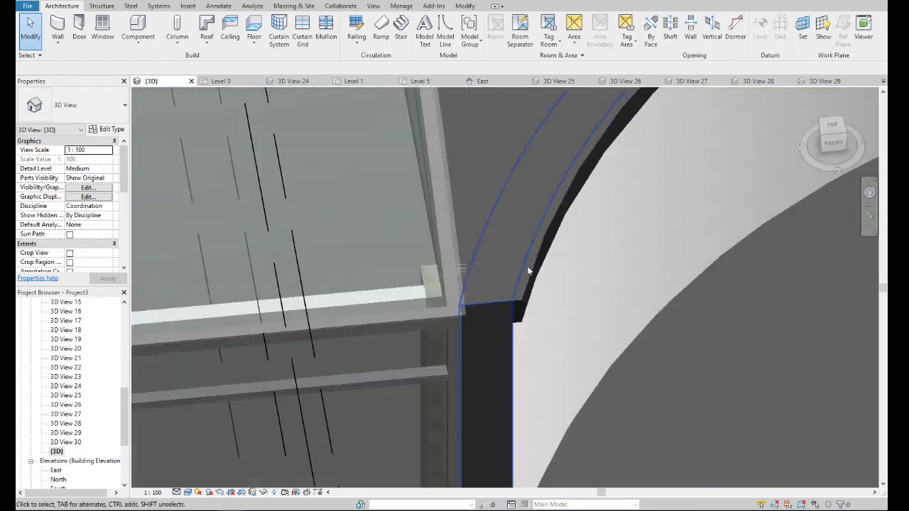
- Move the floor's short corner boundary segment 10 to the wall end, finishing without attaching walls
{"action": "double_click", "coordinate": [522, 304]}
{"action": "left_click", "coordinate": [501, 305]}
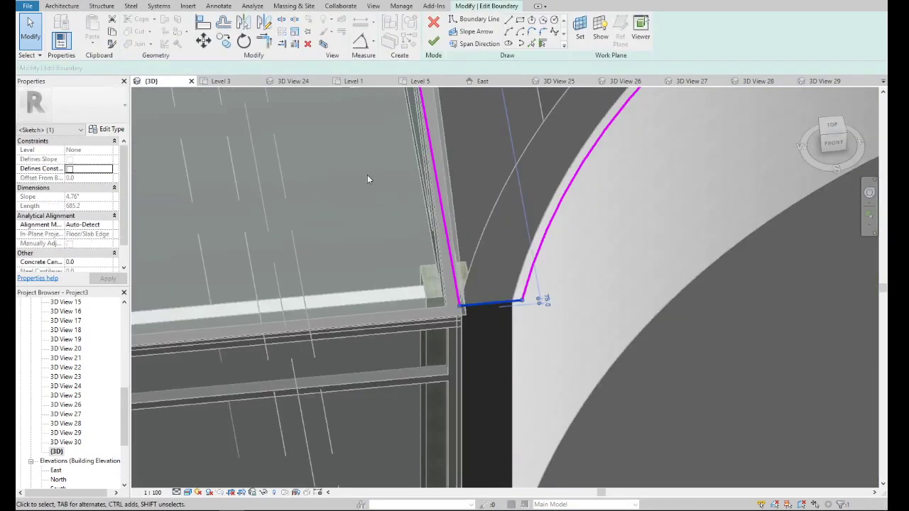
{"action": "left_click", "coordinate": [203, 40]}
{"action": "left_click", "coordinate": [461, 309]}
{"action": "type", "text": "10"}
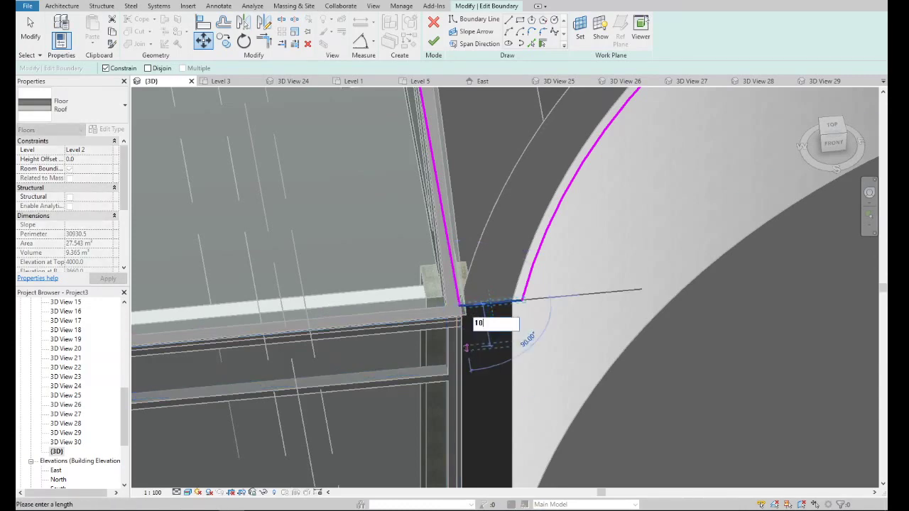
{"action": "key", "text": "Return"}
{"action": "left_click", "coordinate": [433, 41]}
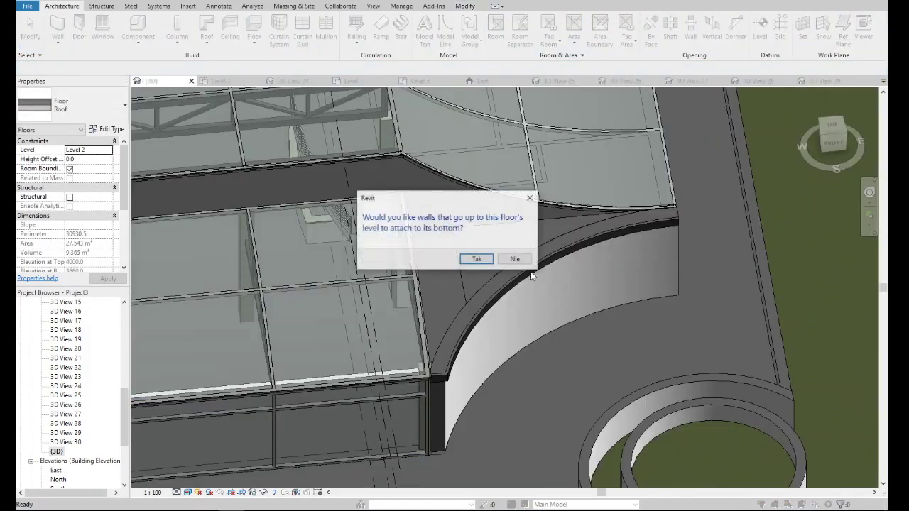
{"action": "left_click", "coordinate": [507, 258]}
{"action": "key", "text": "Escape"}
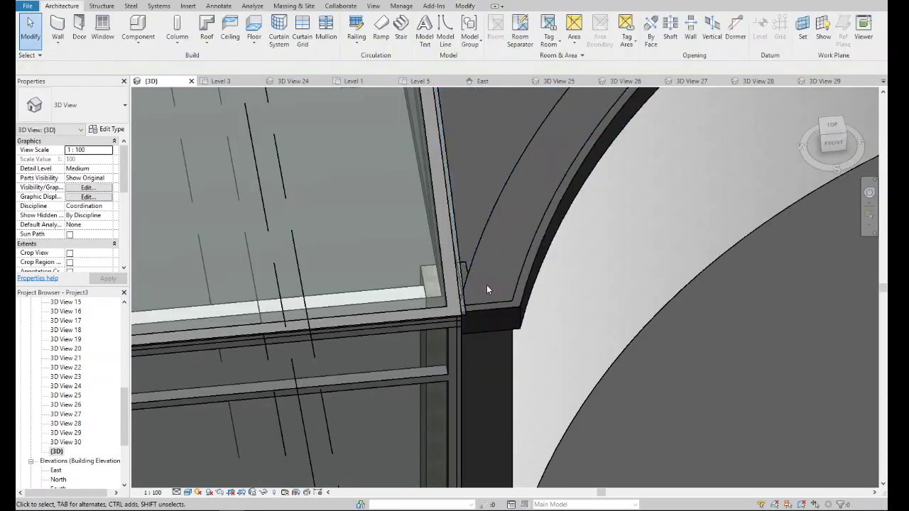
- From the front view, raise the curved floor slab by 10, then orbit back to an oblique view
{"action": "scroll", "coordinate": [486, 290], "scroll_direction": "down", "scroll_amount": 3}
{"action": "left_click", "coordinate": [512, 270]}
{"action": "scroll", "coordinate": [512, 264], "scroll_direction": "down", "scroll_amount": 2}
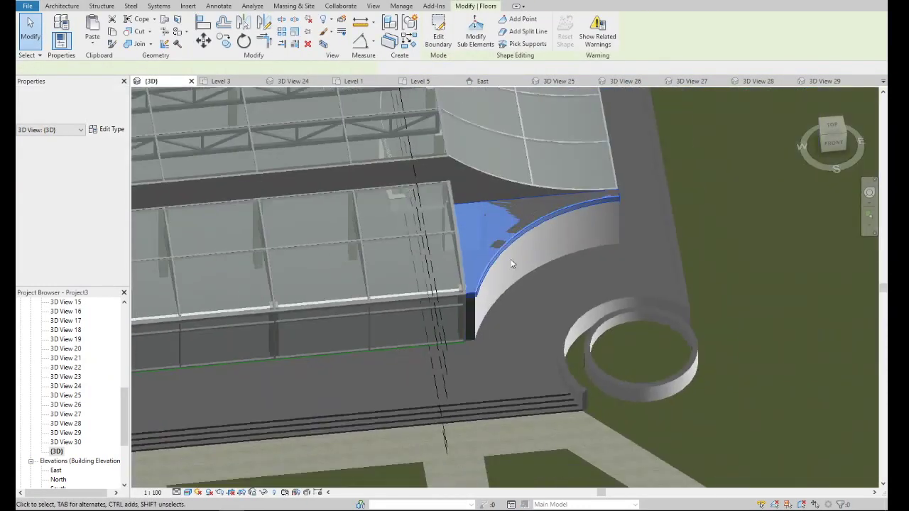
{"action": "left_click", "coordinate": [832, 139]}
{"action": "left_click", "coordinate": [204, 42]}
{"action": "type", "text": "10"}
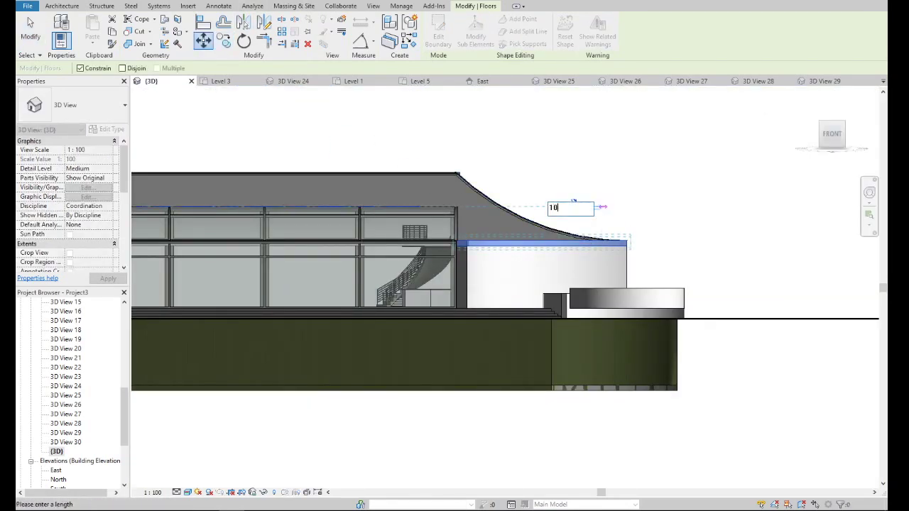
{"action": "key", "text": "Return"}
{"action": "key", "text": "Escape"}
{"action": "middle_click_drag", "start_coordinate": [615, 213], "coordinate": [732, 144], "text": "shift"}
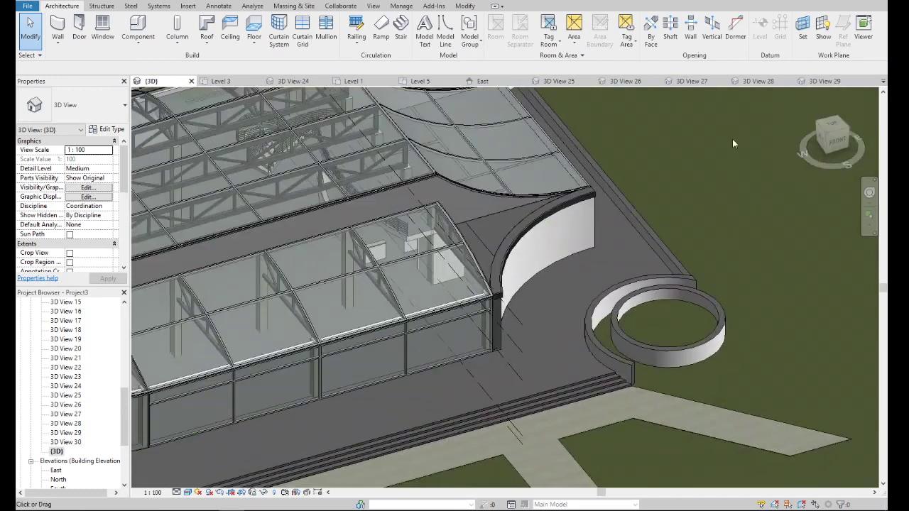
- Orbit around the curved wall and open the roof floor's boundary for editing in top view
{"action": "scroll", "coordinate": [515, 227], "scroll_direction": "up", "scroll_amount": 4}
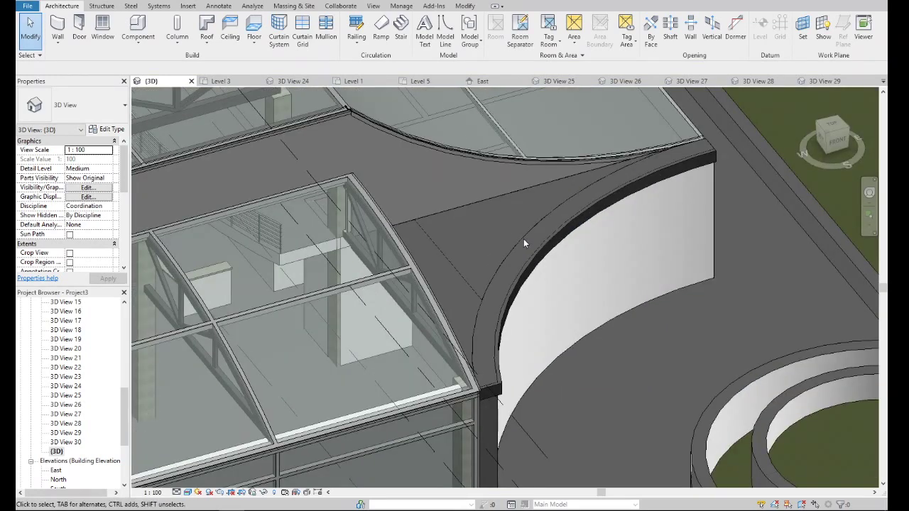
{"action": "scroll", "coordinate": [509, 268], "scroll_direction": "down", "scroll_amount": 5}
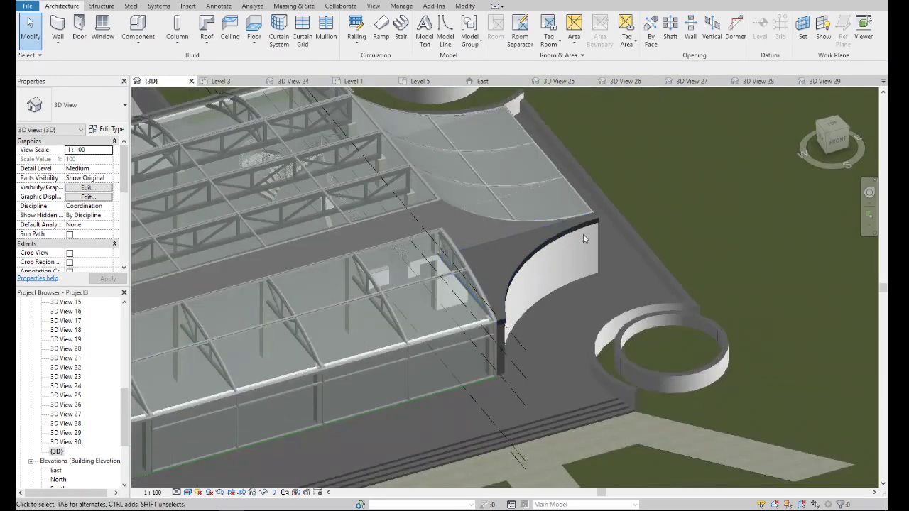
{"action": "middle_click_drag", "start_coordinate": [544, 249], "coordinate": [461, 256], "text": "shift"}
{"action": "middle_click_drag", "start_coordinate": [544, 268], "coordinate": [490, 269], "text": "shift"}
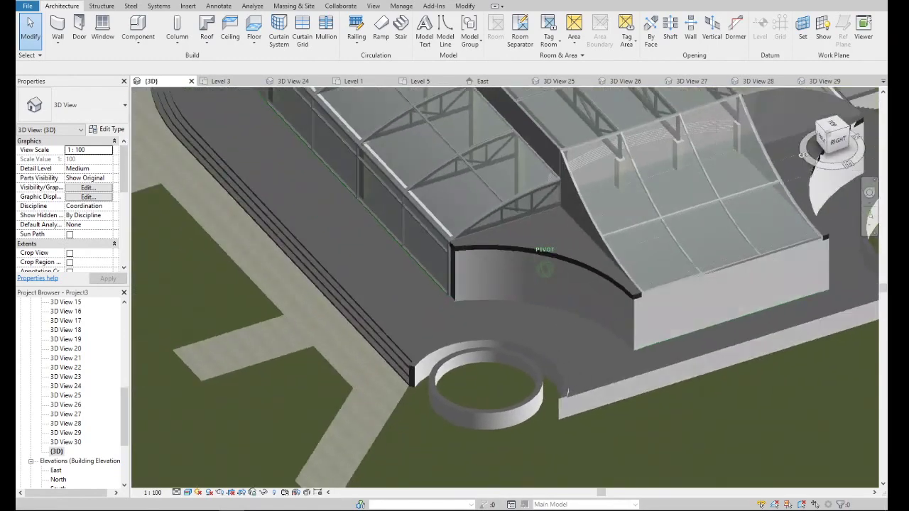
{"action": "scroll", "coordinate": [371, 299], "scroll_direction": "down", "scroll_amount": 5}
{"action": "scroll", "coordinate": [372, 299], "scroll_direction": "down", "scroll_amount": 2}
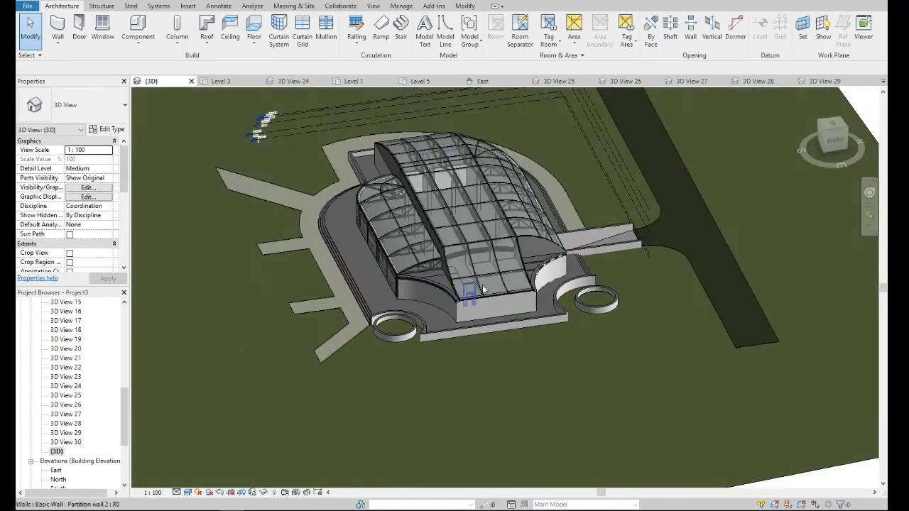
{"action": "scroll", "coordinate": [397, 326], "scroll_direction": "up", "scroll_amount": 4}
{"action": "scroll", "coordinate": [403, 334], "scroll_direction": "up", "scroll_amount": 5}
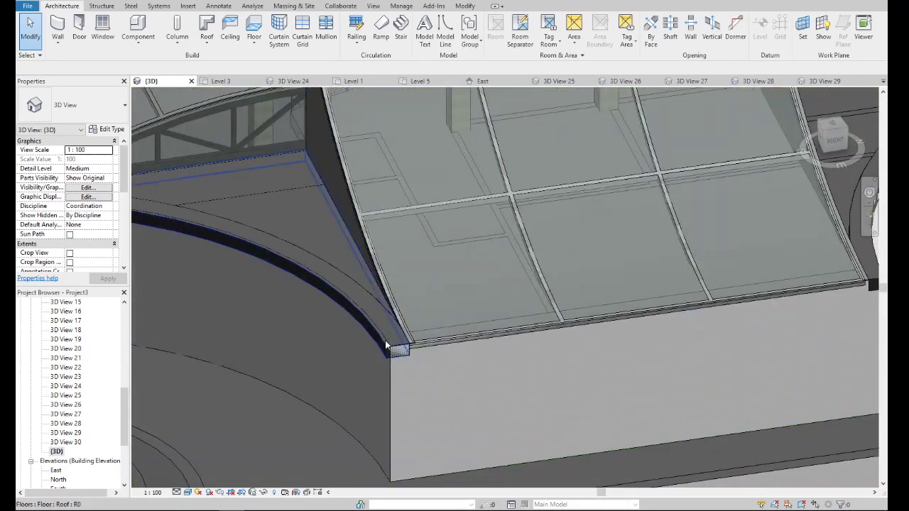
{"action": "double_click", "coordinate": [385, 344]}
{"action": "scroll", "coordinate": [355, 305], "scroll_direction": "down", "scroll_amount": 5}
{"action": "scroll", "coordinate": [305, 277], "scroll_direction": "up", "scroll_amount": 2}
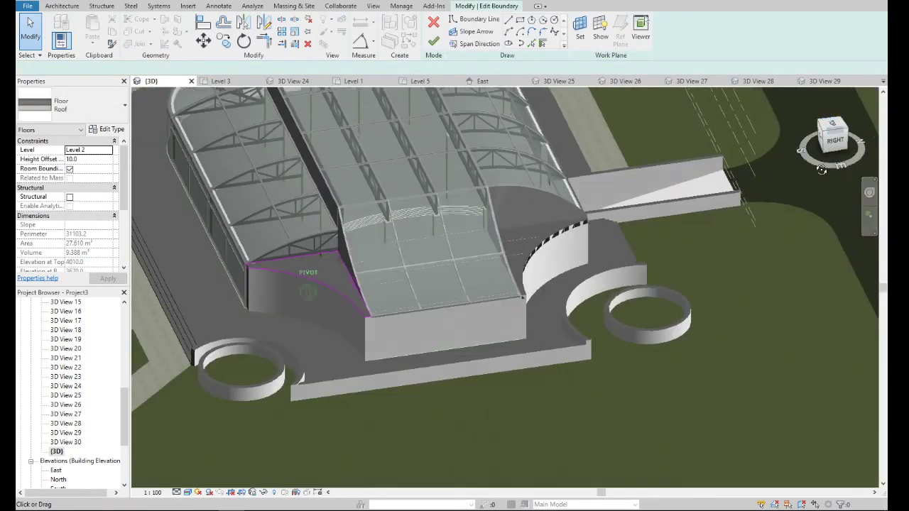
{"action": "left_click", "coordinate": [832, 126]}
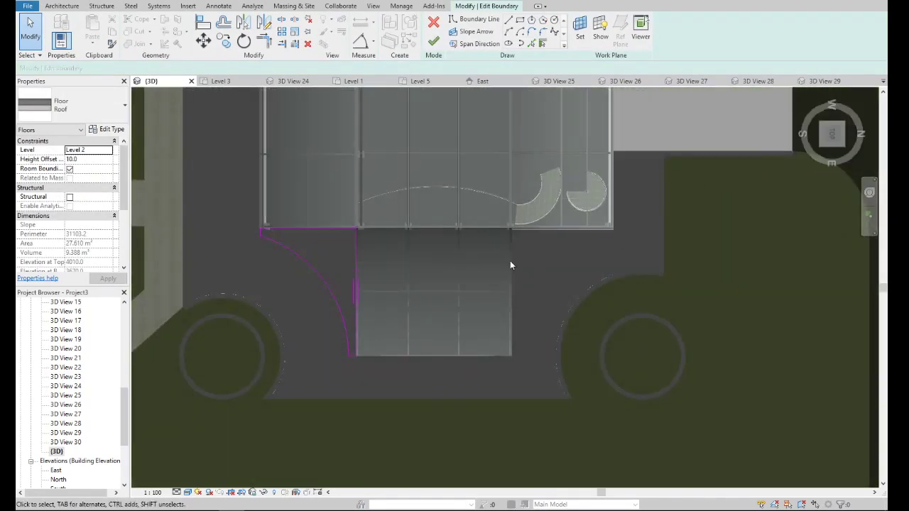
{"action": "scroll", "coordinate": [371, 335], "scroll_direction": "up", "scroll_amount": 3}
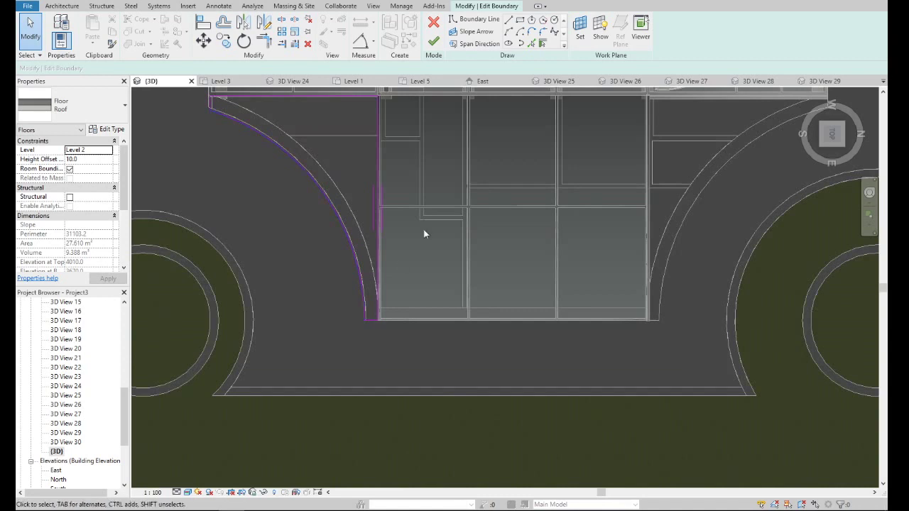
{"action": "scroll", "coordinate": [361, 324], "scroll_direction": "up", "scroll_amount": 2}
- Draw boundary lines (LI): a 12-long vertical segment and a horizontal edge ending at the corner
{"action": "key", "text": "l"}
{"action": "key", "text": "i"}
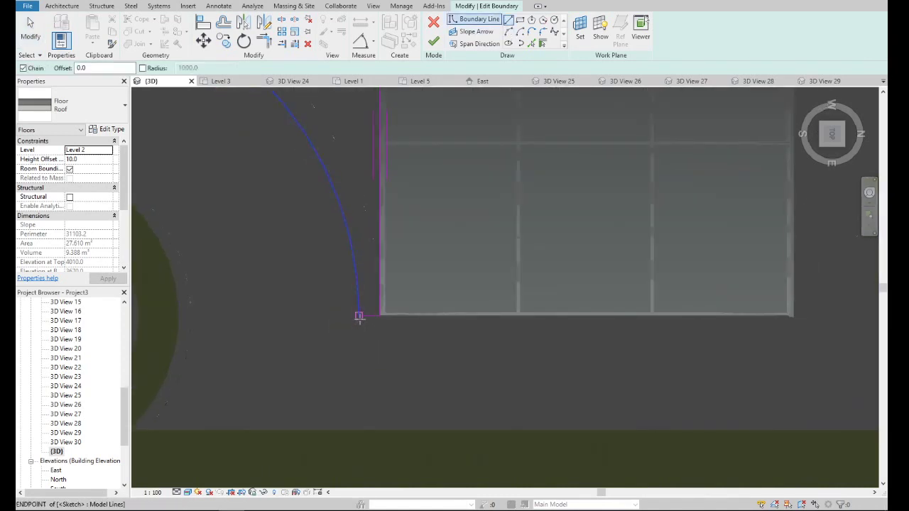
{"action": "scroll", "coordinate": [357, 315], "scroll_direction": "up", "scroll_amount": 1}
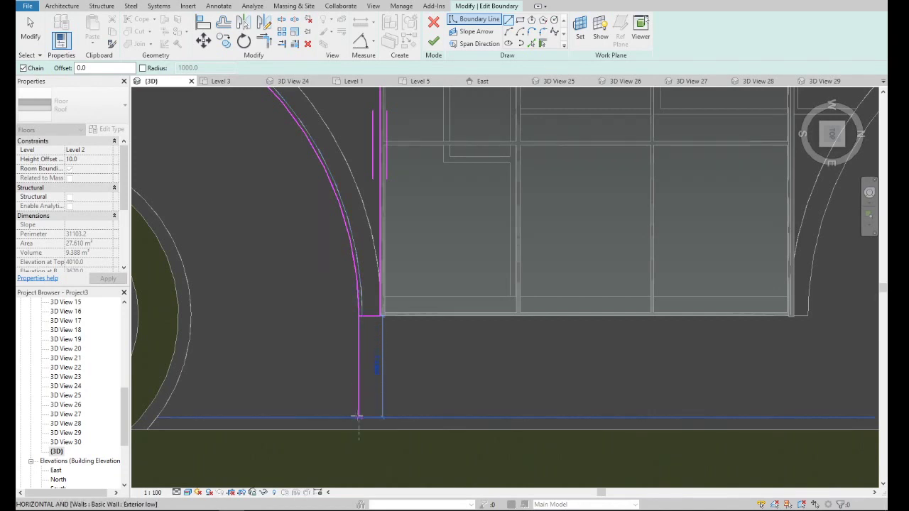
{"action": "scroll", "coordinate": [358, 418], "scroll_direction": "down", "scroll_amount": 3}
{"action": "scroll", "coordinate": [365, 397], "scroll_direction": "down", "scroll_amount": 1}
{"action": "scroll", "coordinate": [357, 397], "scroll_direction": "up", "scroll_amount": 4}
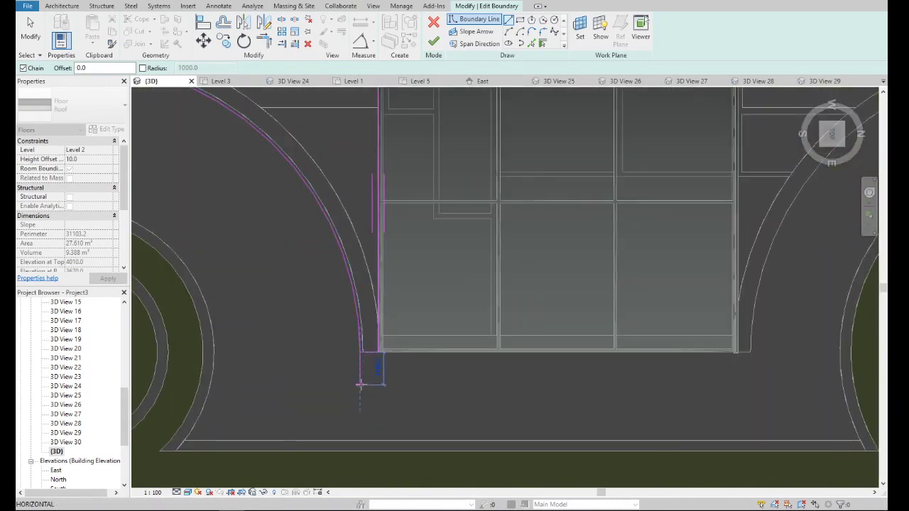
{"action": "type", "text": "120"}
{"action": "key", "text": "Return"}
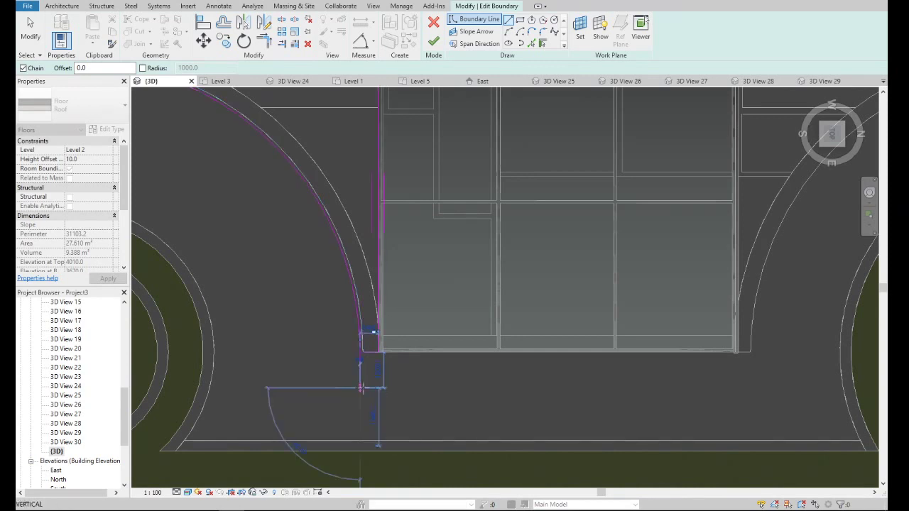
{"action": "scroll", "coordinate": [402, 384], "scroll_direction": "down", "scroll_amount": 2}
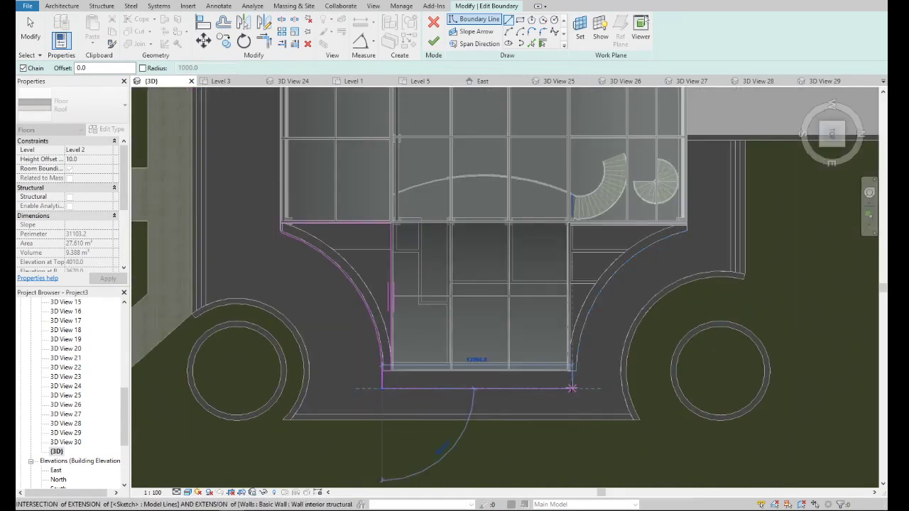
{"action": "scroll", "coordinate": [572, 389], "scroll_direction": "up", "scroll_amount": 3}
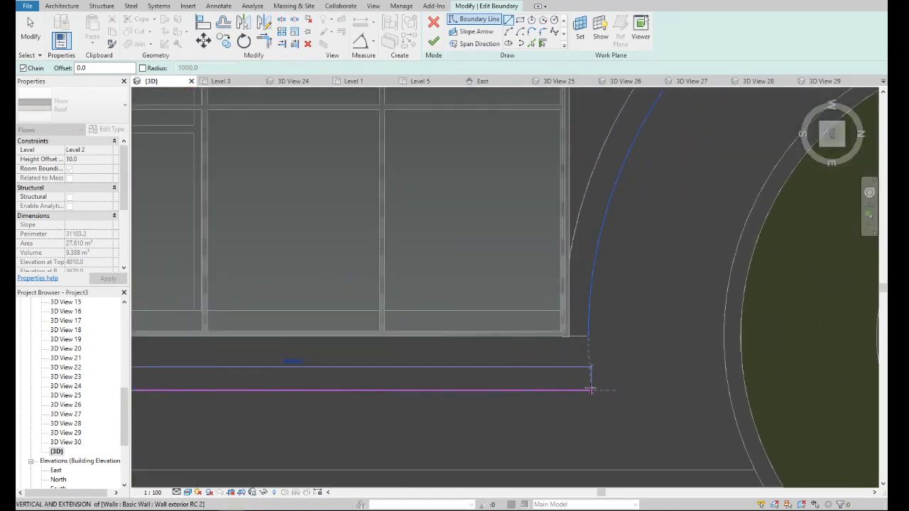
{"action": "left_click", "coordinate": [589, 389]}
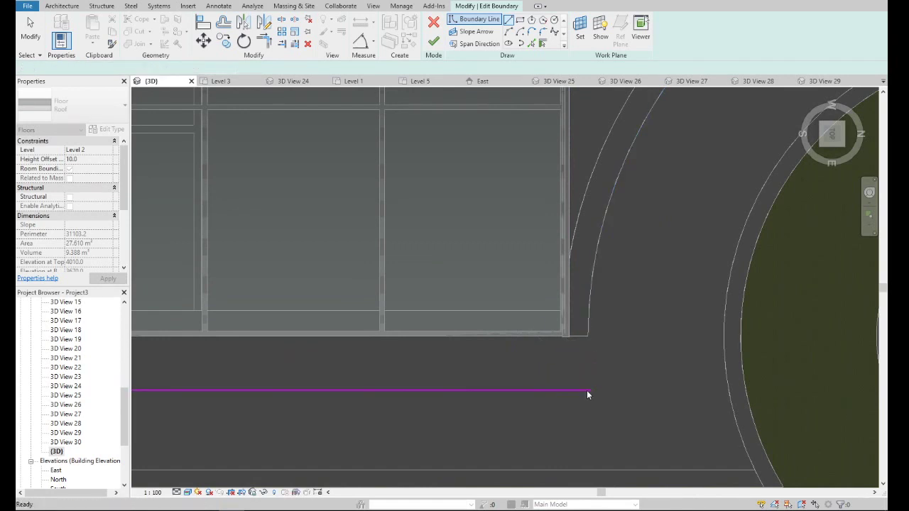
{"action": "key", "text": "Escape"}
{"action": "key", "text": "Escape"}
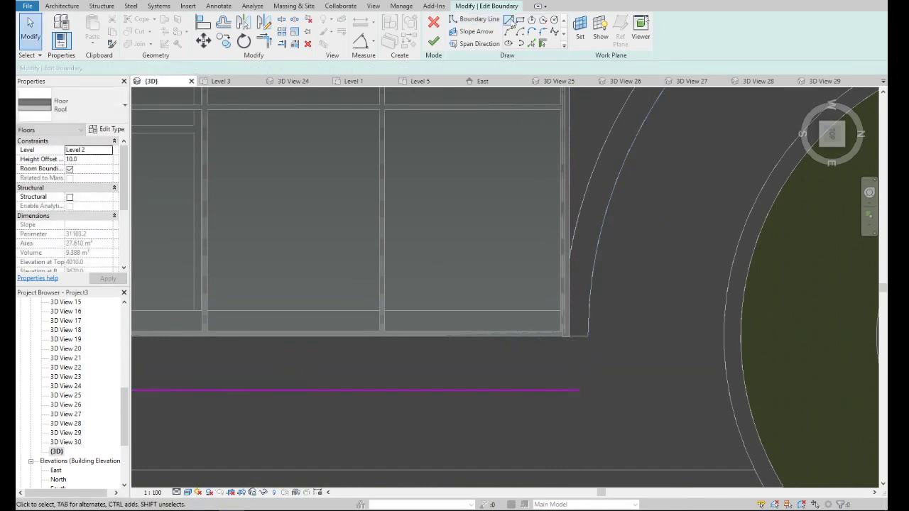
- Add a vertical edge from the wall corner to the horizontal edge, then leave the floor sketch
{"action": "key", "text": "Return"}
{"action": "left_click", "coordinate": [588, 335]}
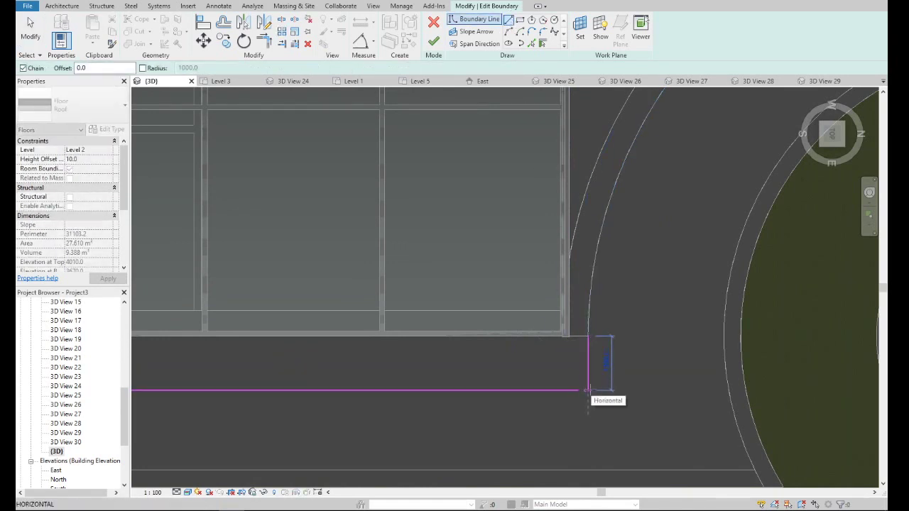
{"action": "left_click", "coordinate": [589, 390]}
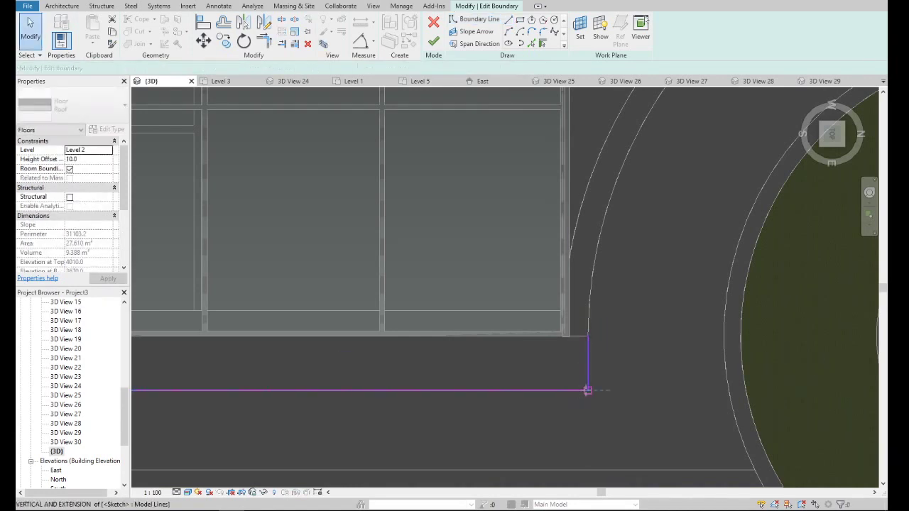
{"action": "key", "text": "Escape"}
{"action": "key", "text": "Escape"}
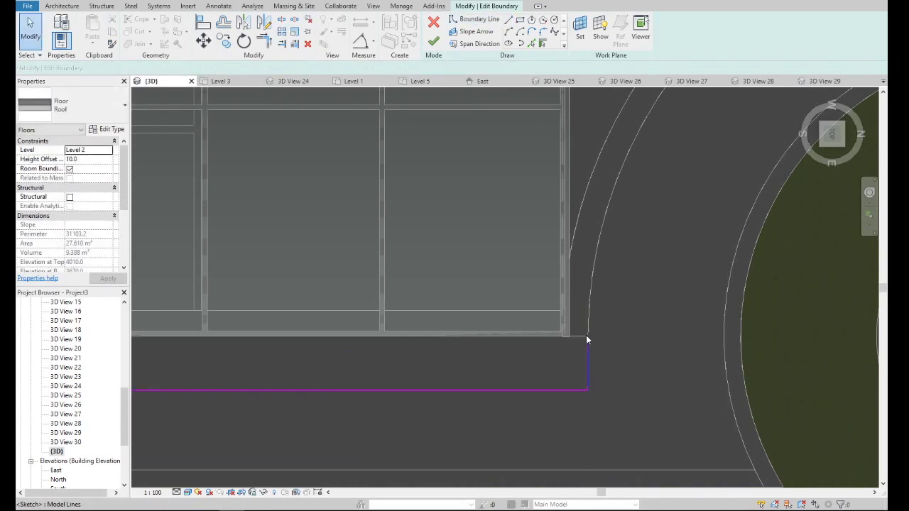
{"action": "left_click", "coordinate": [511, 32]}
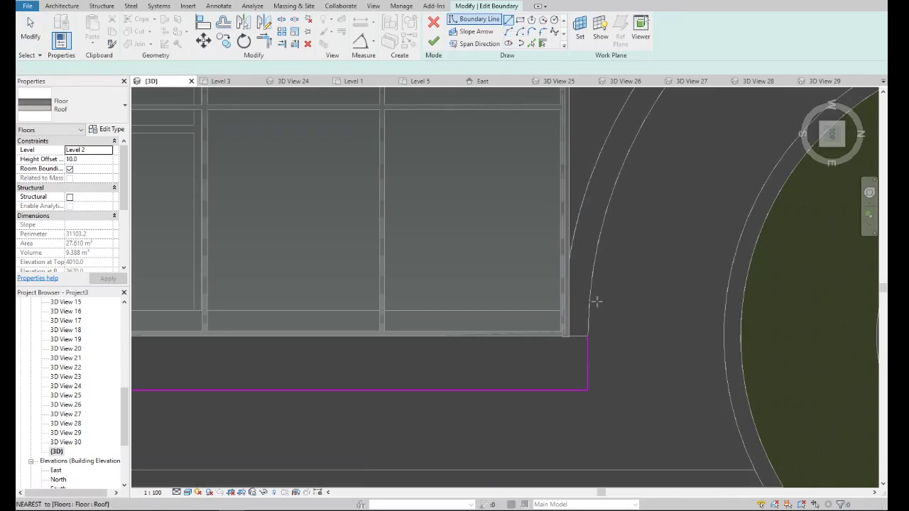
{"action": "left_click", "coordinate": [588, 336]}
{"action": "scroll", "coordinate": [631, 336], "scroll_direction": "down", "scroll_amount": 3}
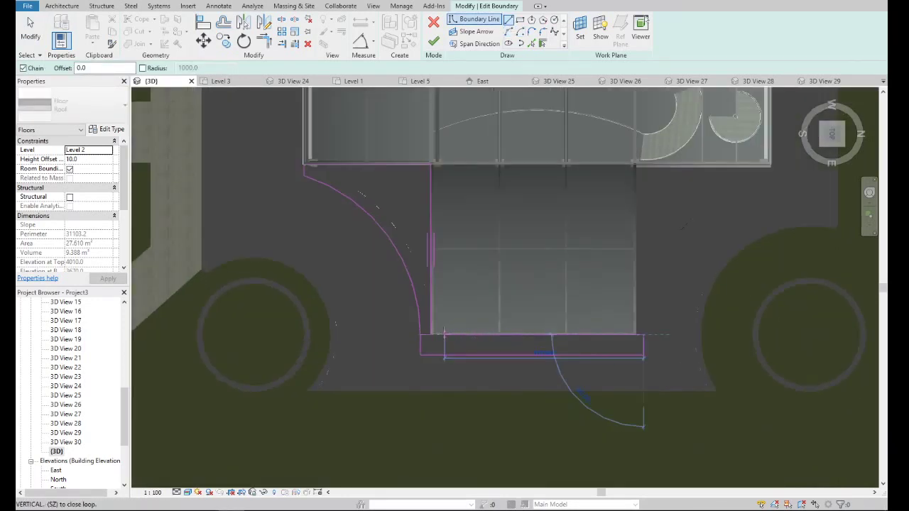
{"action": "scroll", "coordinate": [398, 335], "scroll_direction": "up", "scroll_amount": 5}
{"action": "key", "text": "Escape"}
{"action": "key", "text": "Escape"}
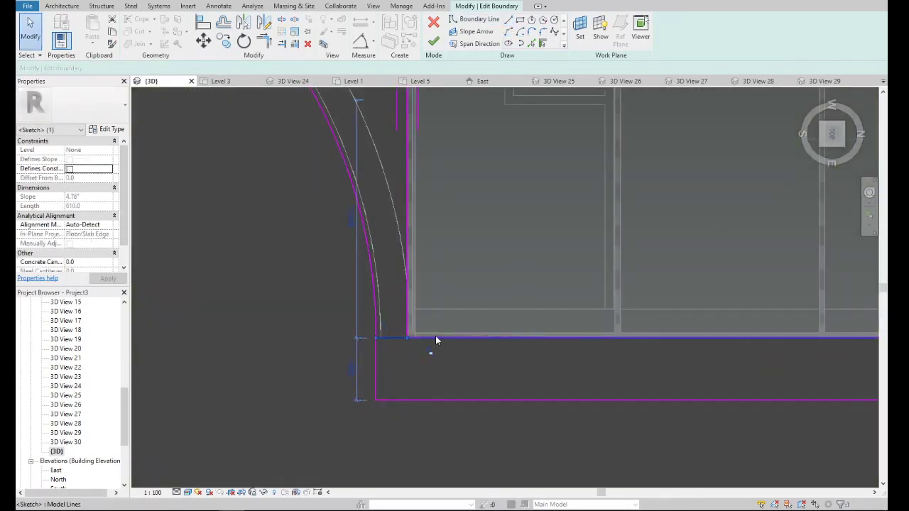
{"action": "left_click", "coordinate": [434, 24]}
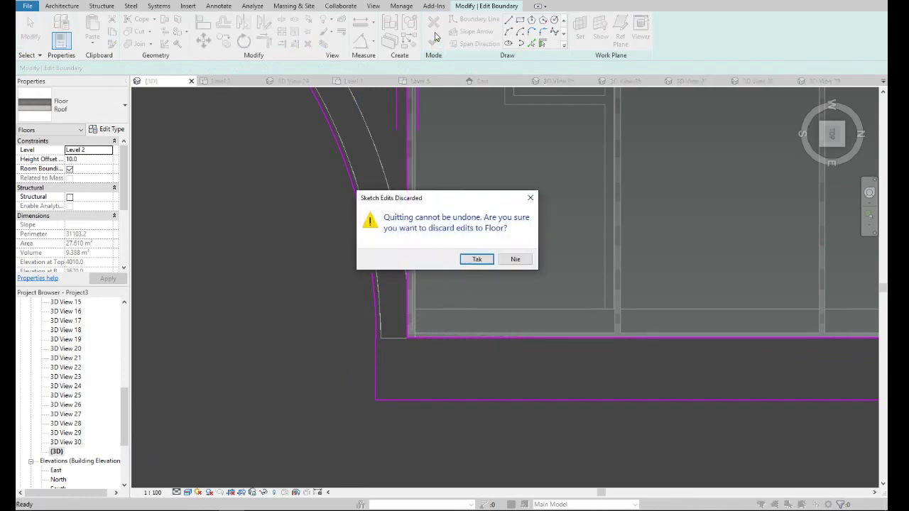
{"action": "key", "text": "Escape"}
- Finish the roof floor slab sketch and answer the attach-walls prompt
{"action": "left_click", "coordinate": [433, 41]}
{"action": "left_click", "coordinate": [512, 258]}
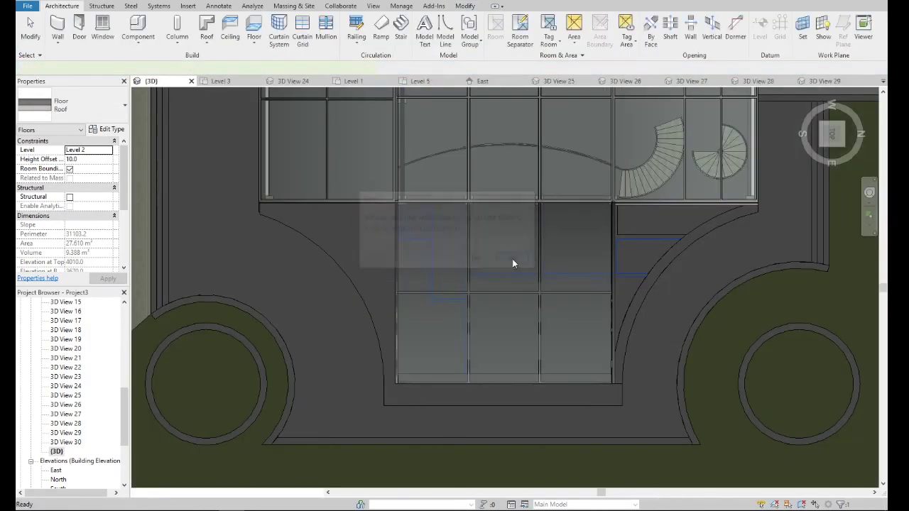
{"action": "scroll", "coordinate": [540, 256], "scroll_direction": "up", "scroll_amount": 5}
{"action": "scroll", "coordinate": [511, 284], "scroll_direction": "down", "scroll_amount": 3}
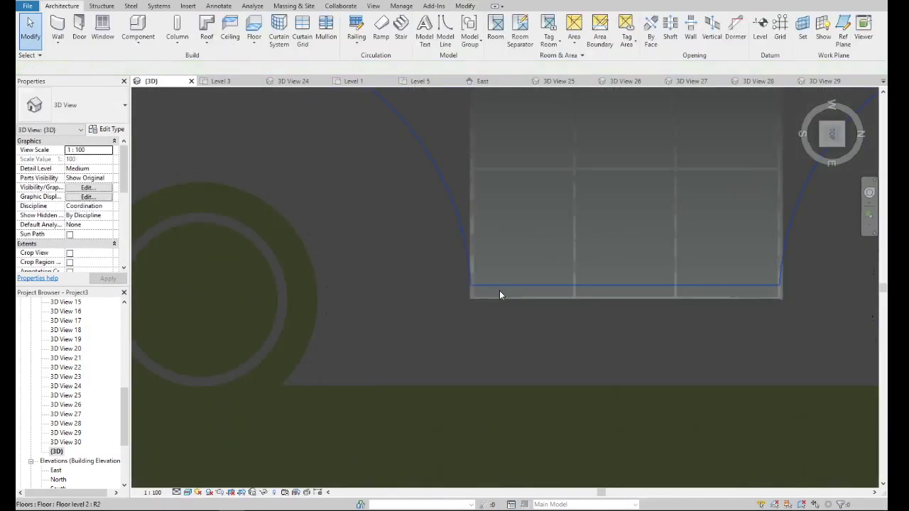
- Orbit and zoom the 3D view from isometric to low side angles to inspect the roof
{"action": "left_click", "coordinate": [857, 132]}
{"action": "scroll", "coordinate": [533, 331], "scroll_direction": "down", "scroll_amount": 3}
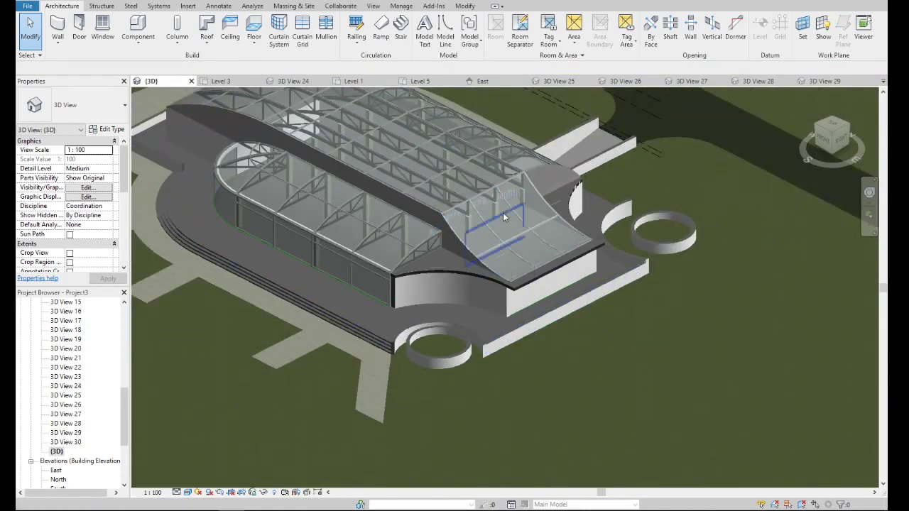
{"action": "scroll", "coordinate": [512, 214], "scroll_direction": "up", "scroll_amount": 2}
{"action": "scroll", "coordinate": [522, 215], "scroll_direction": "up", "scroll_amount": 3}
{"action": "scroll", "coordinate": [540, 241], "scroll_direction": "down", "scroll_amount": 2}
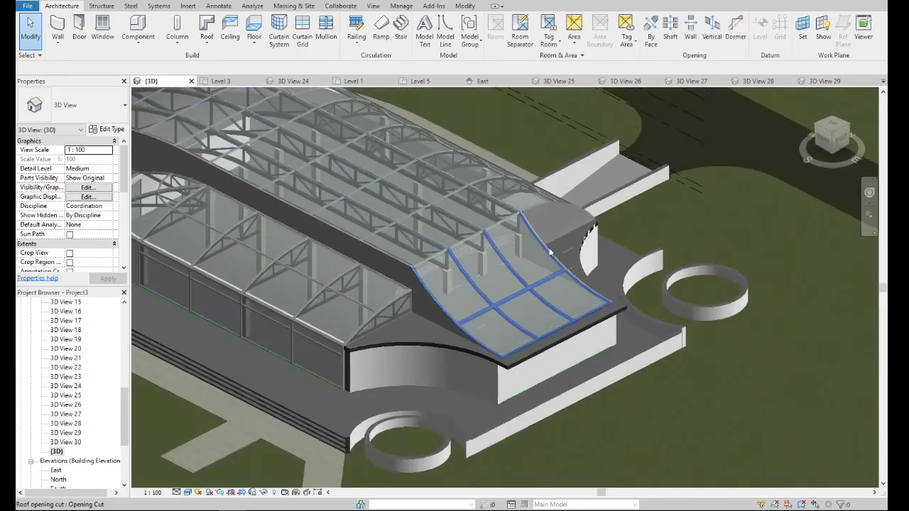
{"action": "scroll", "coordinate": [550, 252], "scroll_direction": "down", "scroll_amount": 3}
{"action": "middle_click_drag", "start_coordinate": [631, 231], "coordinate": [694, 222], "text": "shift"}
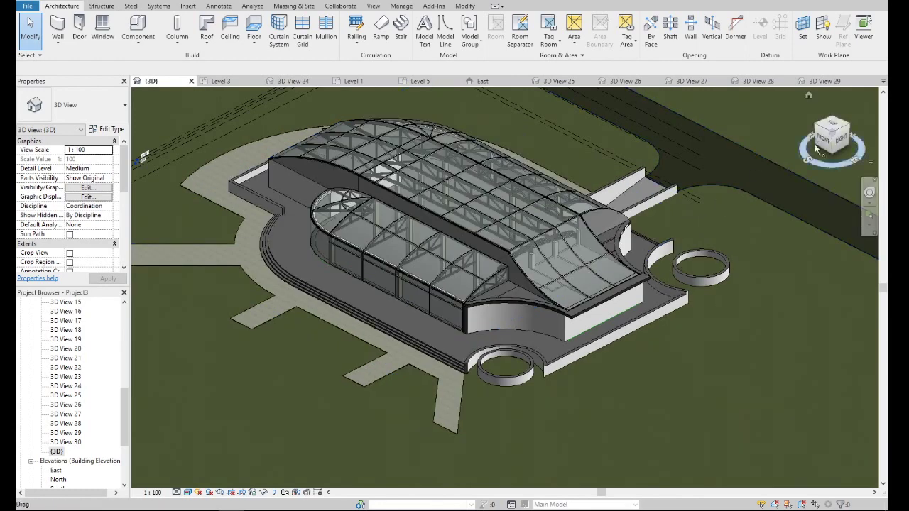
{"action": "left_click_drag", "start_coordinate": [817, 149], "coordinate": [554, 289]}
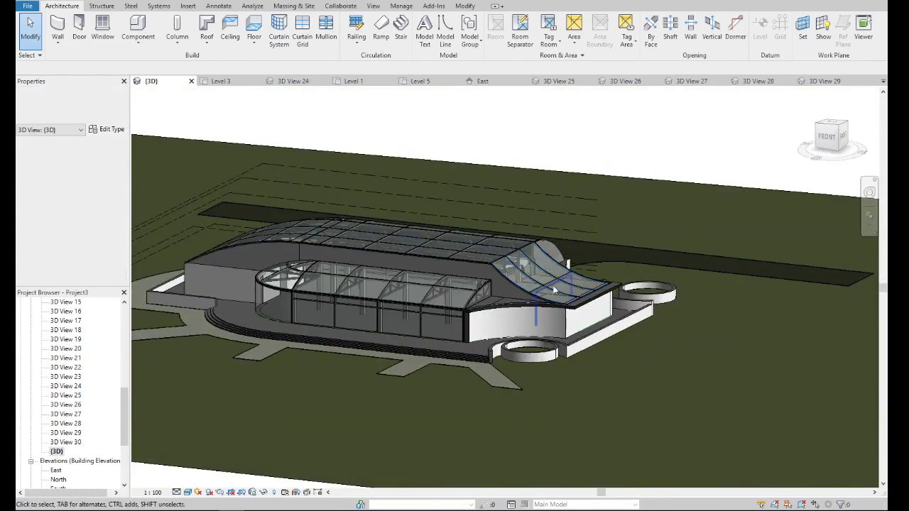
{"action": "scroll", "coordinate": [554, 289], "scroll_direction": "up", "scroll_amount": 3}
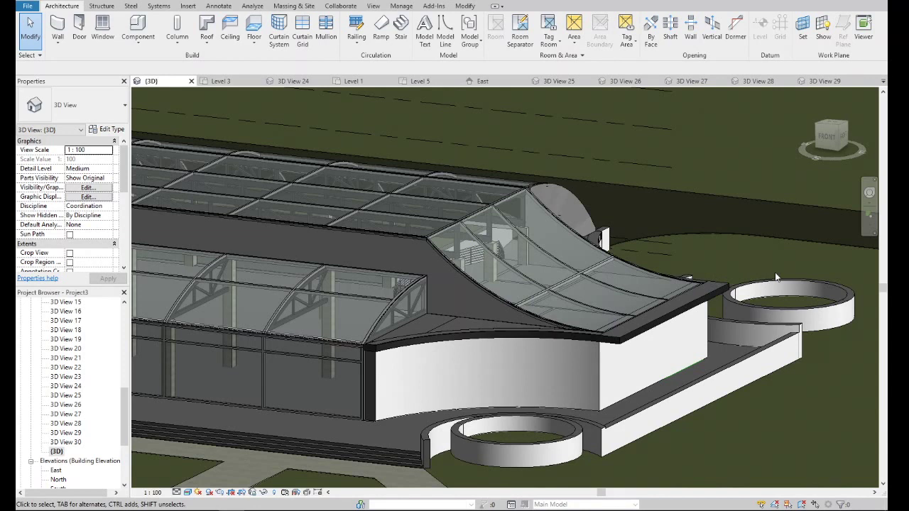
{"action": "scroll", "coordinate": [774, 272], "scroll_direction": "down", "scroll_amount": 2}
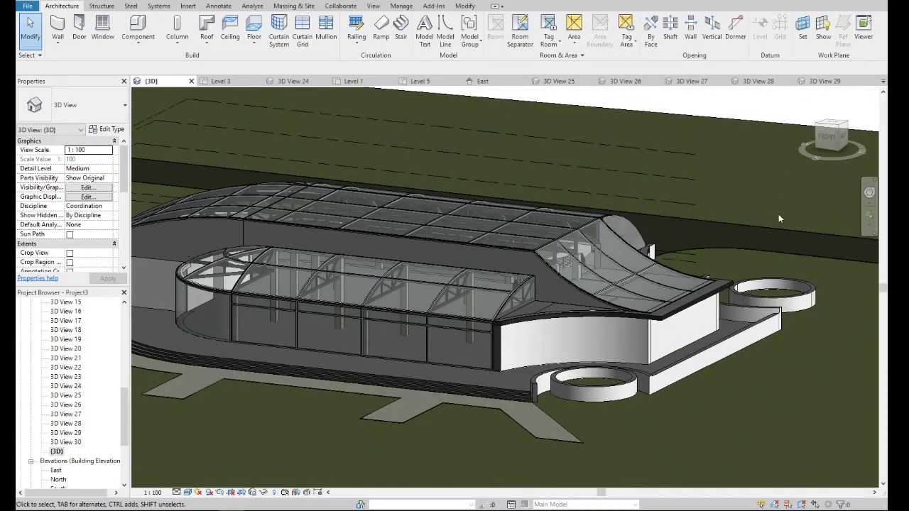
{"action": "mouse_move", "coordinate": [778, 213]}
{"action": "middle_mouse_down", "text": "shift"}
{"action": "mouse_move", "coordinate": [710, 319]}
{"action": "mouse_move", "coordinate": [386, 278]}
{"action": "middle_mouse_up", "text": "shift"}
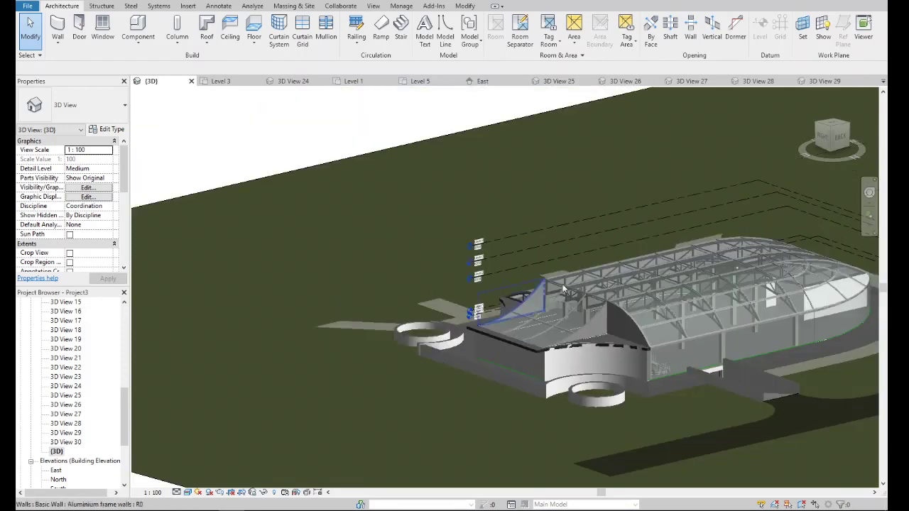
{"action": "scroll", "coordinate": [563, 289], "scroll_direction": "up", "scroll_amount": 1}
{"action": "scroll", "coordinate": [624, 337], "scroll_direction": "up", "scroll_amount": 2}
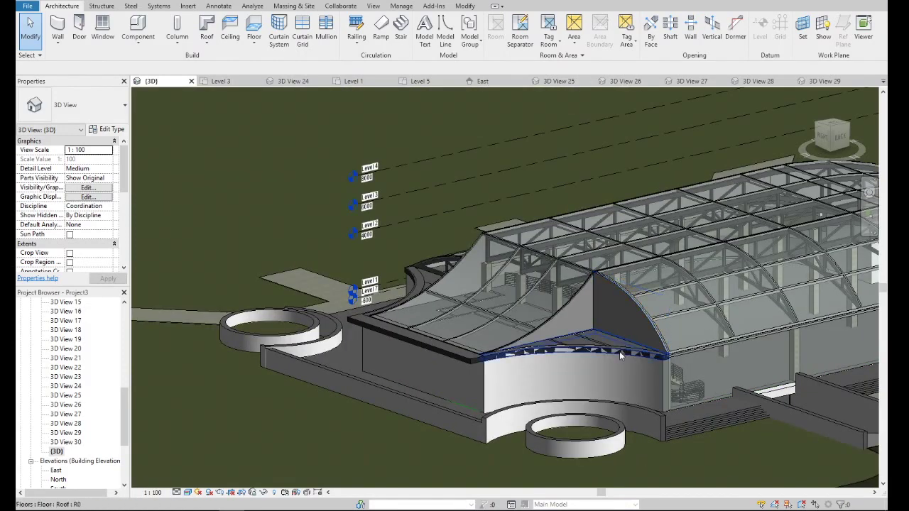
{"action": "scroll", "coordinate": [619, 352], "scroll_direction": "up", "scroll_amount": 2}
- Edit the roof floor's boundary in a top-down Hidden Line view
{"action": "double_click", "coordinate": [619, 353]}
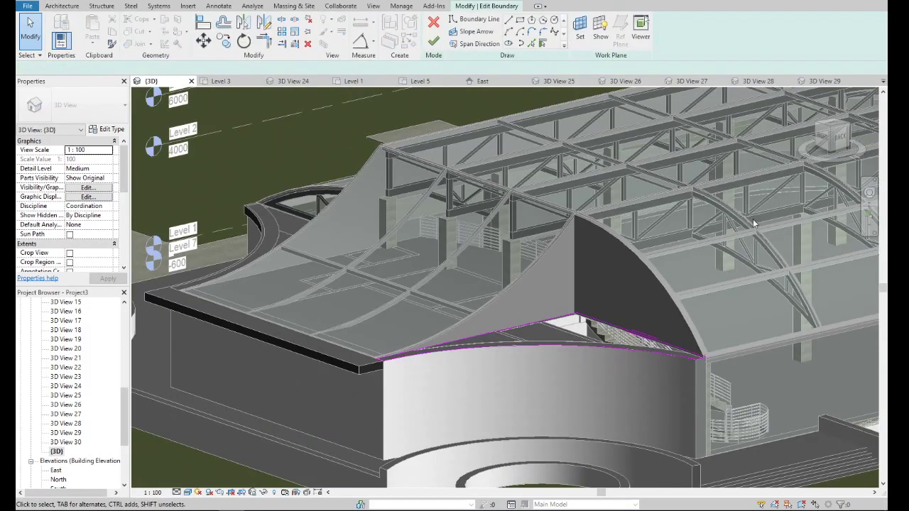
{"action": "left_click", "coordinate": [834, 128]}
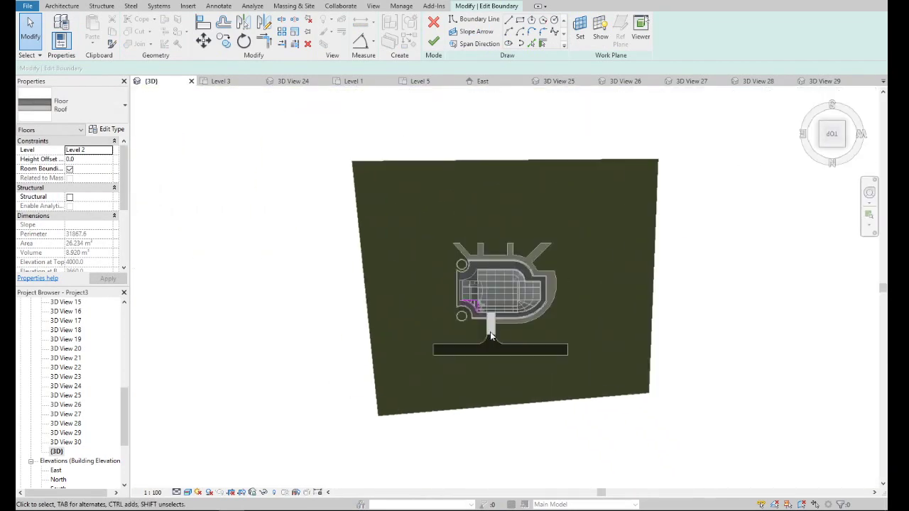
{"action": "scroll", "coordinate": [474, 312], "scroll_direction": "up", "scroll_amount": 2}
{"action": "scroll", "coordinate": [474, 312], "scroll_direction": "up", "scroll_amount": 2}
{"action": "left_click", "coordinate": [188, 492]}
{"action": "left_click", "coordinate": [229, 442]}
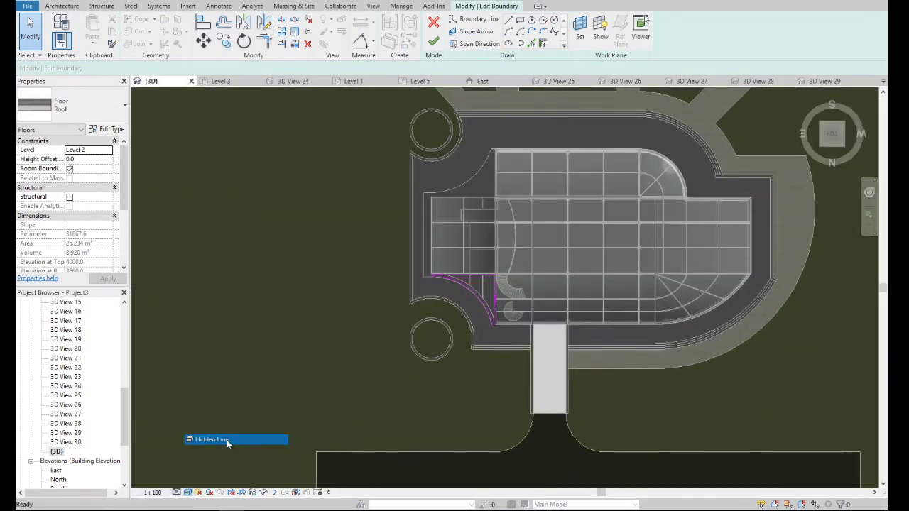
{"action": "scroll", "coordinate": [487, 304], "scroll_direction": "up", "scroll_amount": 3}
{"action": "scroll", "coordinate": [482, 305], "scroll_direction": "up", "scroll_amount": 2}
- Add a new boundary arc offset 100 from the curved wall using Pick Lines
{"action": "left_click", "coordinate": [441, 298]}
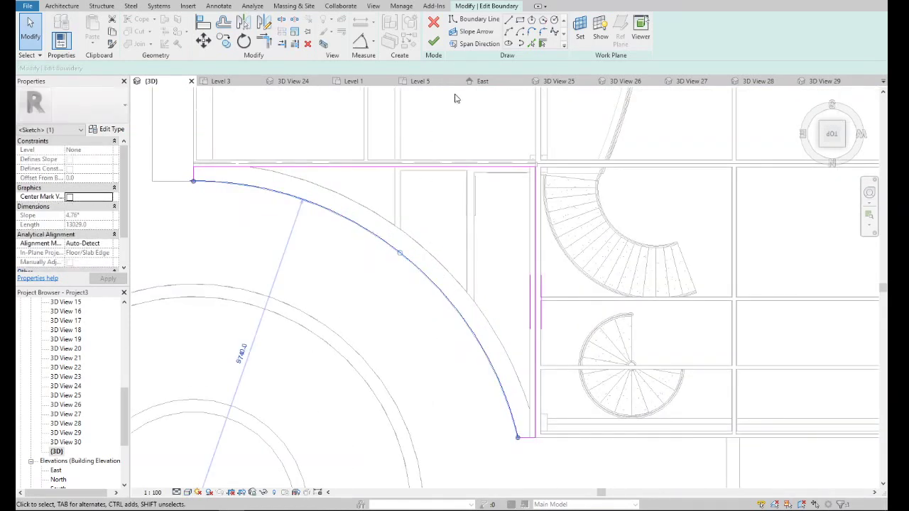
{"action": "left_click", "coordinate": [530, 44]}
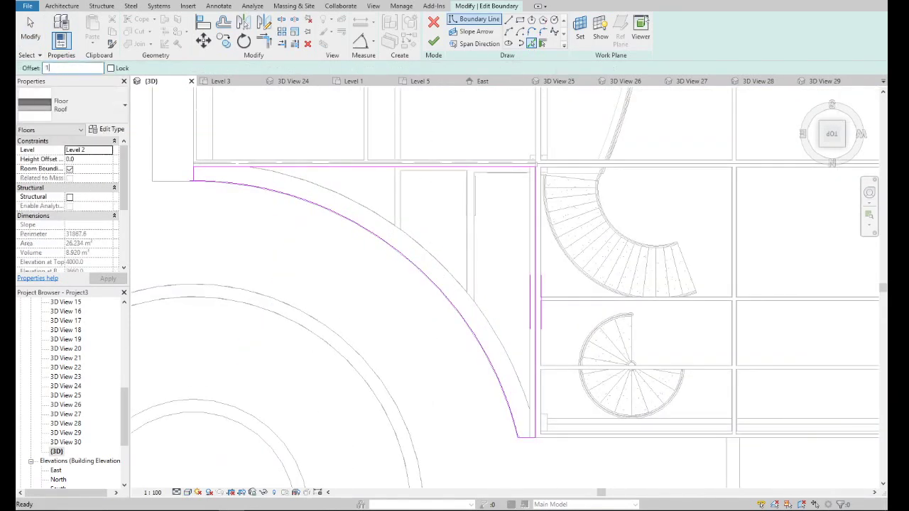
{"action": "left_click", "coordinate": [340, 218]}
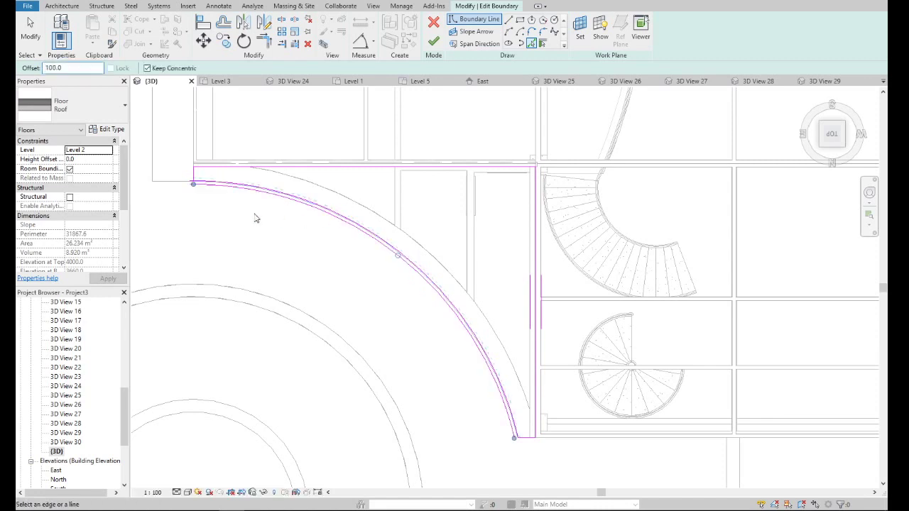
{"action": "key", "text": "Escape"}
{"action": "scroll", "coordinate": [190, 170], "scroll_direction": "up", "scroll_amount": 3}
- Trim the new arc and side edge into a corner and remove the original arc
{"action": "left_click", "coordinate": [263, 40]}
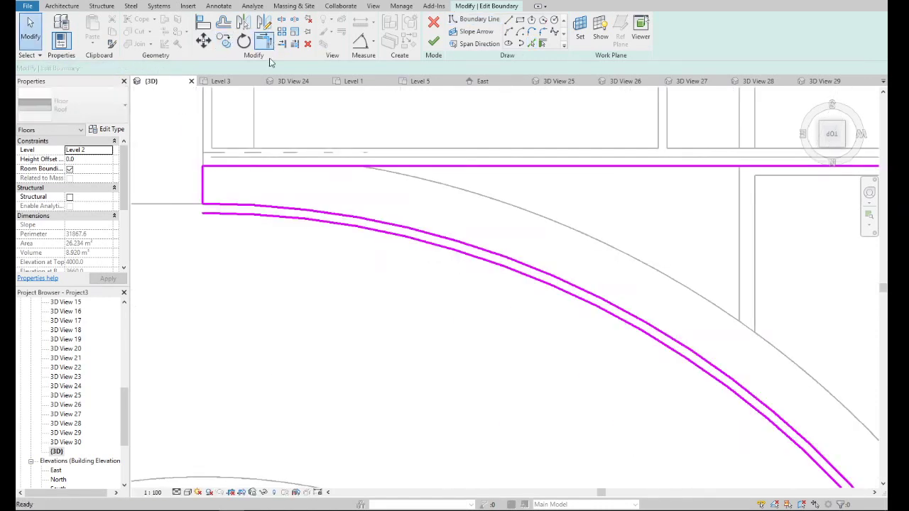
{"action": "left_click", "coordinate": [211, 211]}
{"action": "scroll", "coordinate": [227, 206], "scroll_direction": "down", "scroll_amount": 3}
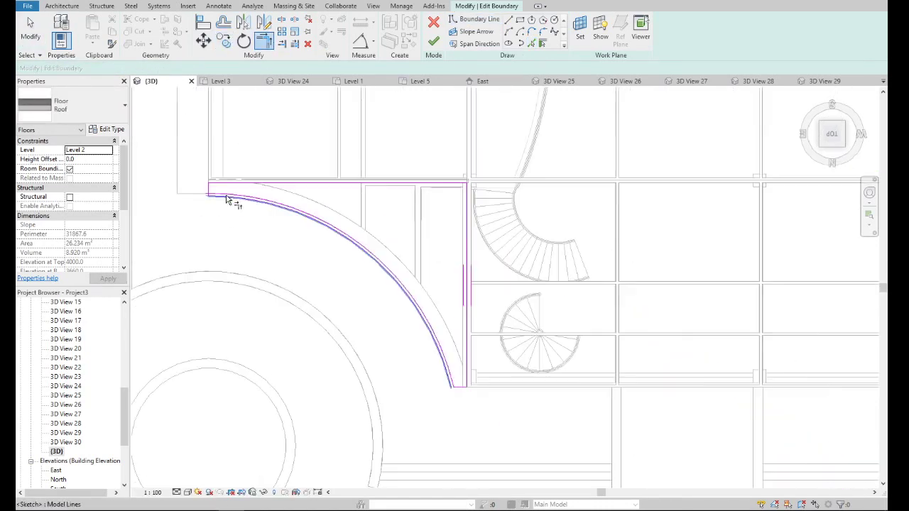
{"action": "scroll", "coordinate": [447, 387], "scroll_direction": "up", "scroll_amount": 3}
{"action": "key", "text": "Escape"}
{"action": "key", "text": "Escape"}
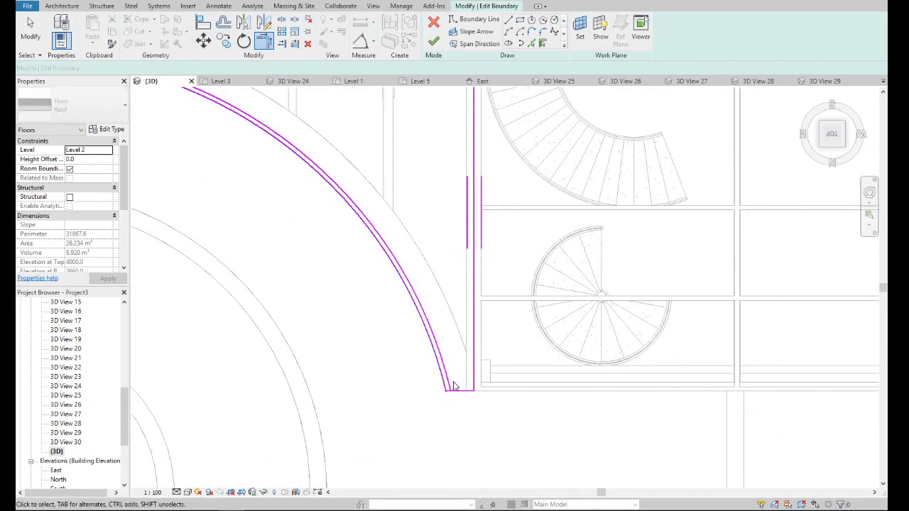
{"action": "left_click", "coordinate": [454, 384]}
{"action": "key", "text": "Escape"}
{"action": "scroll", "coordinate": [454, 384], "scroll_direction": "down", "scroll_amount": 3}
{"action": "scroll", "coordinate": [315, 246], "scroll_direction": "up", "scroll_amount": 3}
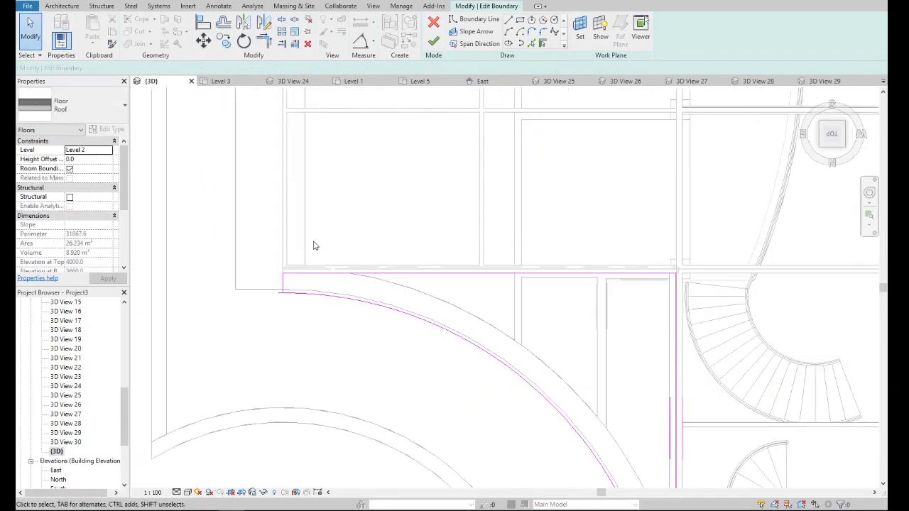
{"action": "scroll", "coordinate": [298, 297], "scroll_direction": "up", "scroll_amount": 2}
- Finish the floor slab with its 100-offset curved edge, answering the attach-walls prompt
{"action": "left_click", "coordinate": [433, 41]}
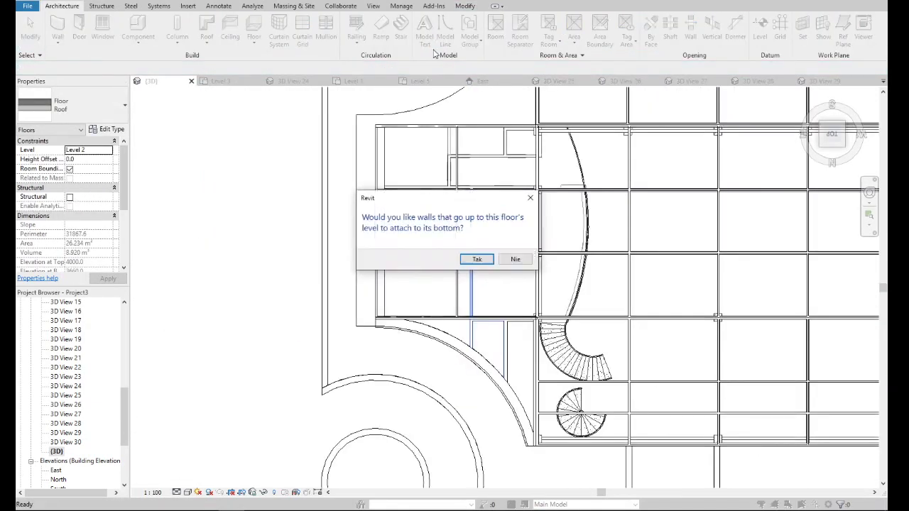
{"action": "left_click", "coordinate": [512, 260]}
{"action": "scroll", "coordinate": [489, 263], "scroll_direction": "up", "scroll_amount": 5}
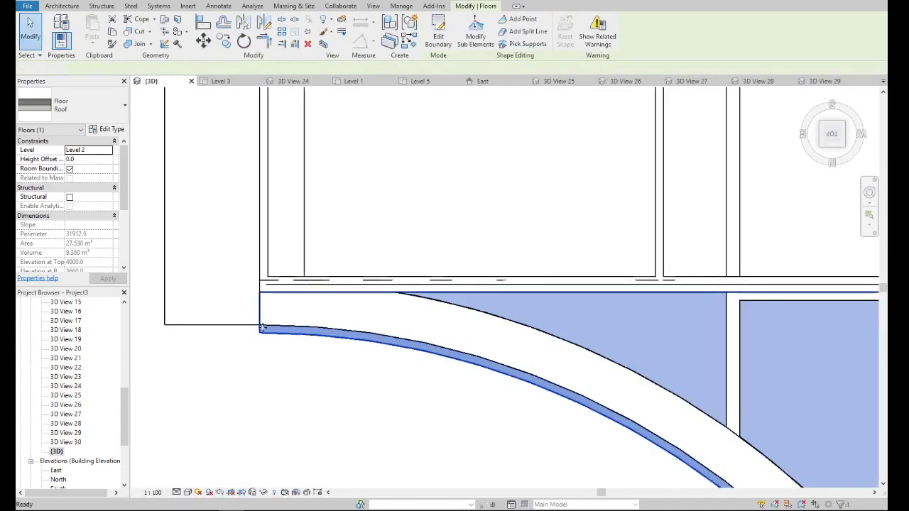
- Open the roof floor sketch and move its bottom boundary line down to the curved edge
{"action": "key", "text": "Escape"}
{"action": "double_click", "coordinate": [239, 328]}
{"action": "left_click", "coordinate": [237, 326]}
{"action": "left_click_drag", "start_coordinate": [237, 326], "coordinate": [238, 332]}
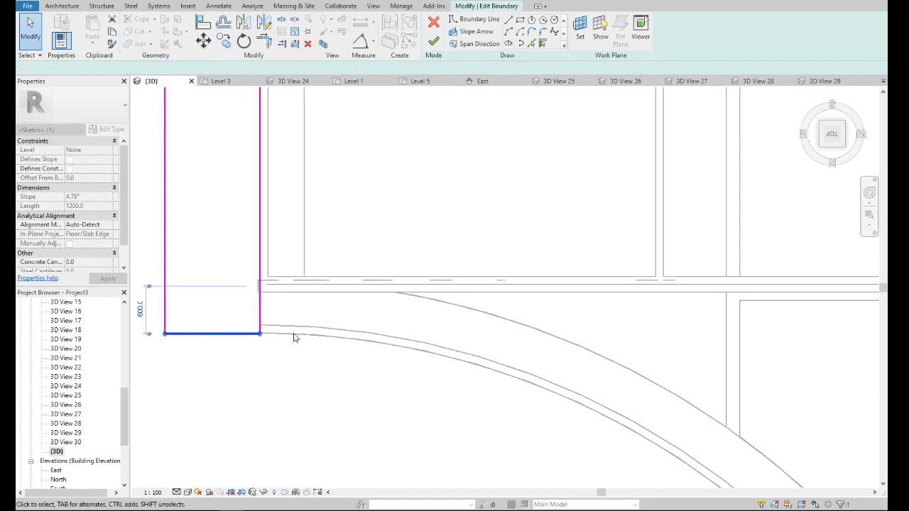
{"action": "left_click", "coordinate": [237, 341]}
{"action": "scroll", "coordinate": [237, 334], "scroll_direction": "up", "scroll_amount": 3}
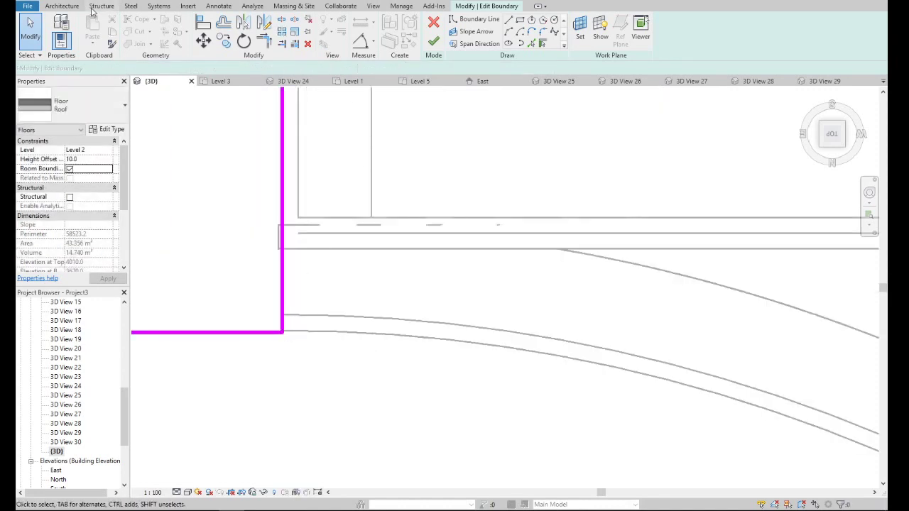
{"action": "scroll", "coordinate": [234, 319], "scroll_direction": "down", "scroll_amount": 2}
{"action": "scroll", "coordinate": [483, 239], "scroll_direction": "down", "scroll_amount": 3}
{"action": "scroll", "coordinate": [399, 280], "scroll_direction": "up", "scroll_amount": 3}
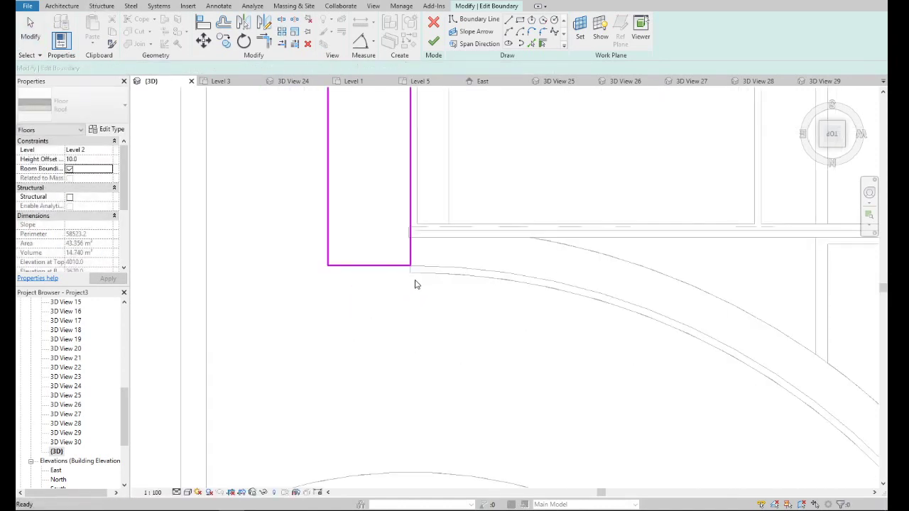
{"action": "scroll", "coordinate": [411, 274], "scroll_direction": "up", "scroll_amount": 1}
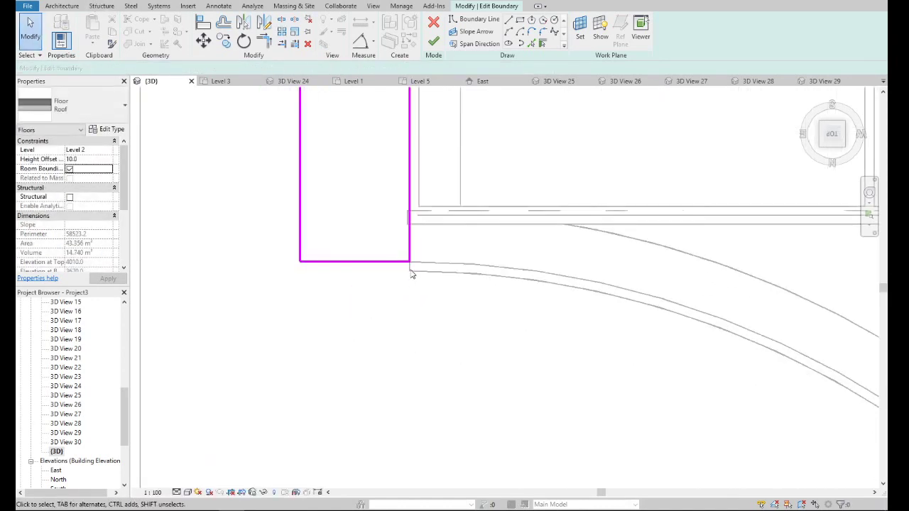
- Draw a straight boundary line leftward from the curved wall's corner
{"action": "left_click", "coordinate": [508, 20]}
{"action": "scroll", "coordinate": [412, 261], "scroll_direction": "up", "scroll_amount": 2}
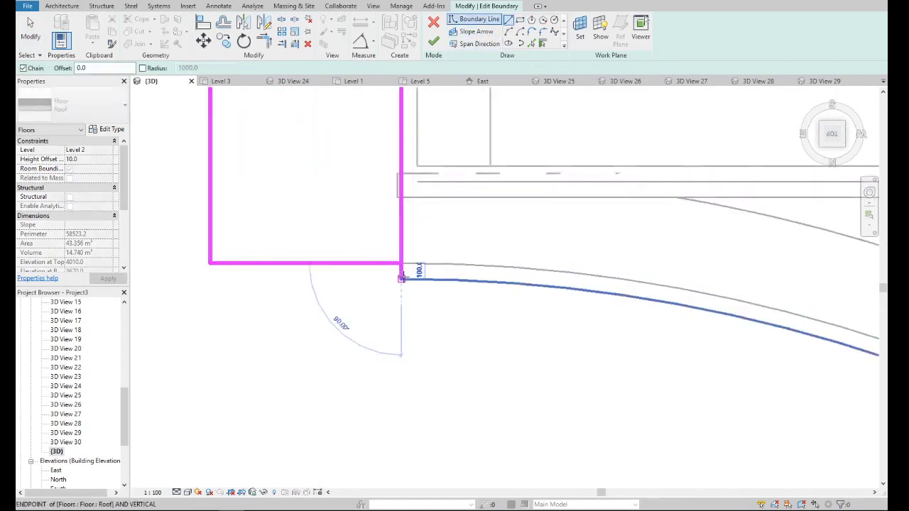
{"action": "left_click", "coordinate": [401, 278]}
{"action": "left_click", "coordinate": [210, 278]}
{"action": "key", "text": "Escape"}
{"action": "key", "text": "Escape"}
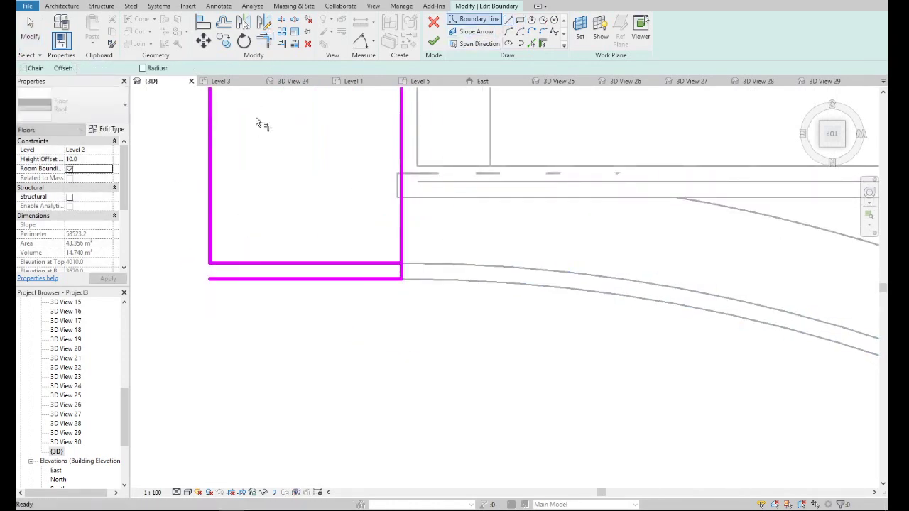
- Trim the boundary lines into closed corners with Trim/Extend to Corner (TR)
{"action": "key", "text": "t"}
{"action": "key", "text": "r"}
{"action": "left_click", "coordinate": [211, 247]}
{"action": "left_click", "coordinate": [256, 279]}
{"action": "left_click", "coordinate": [392, 278]}
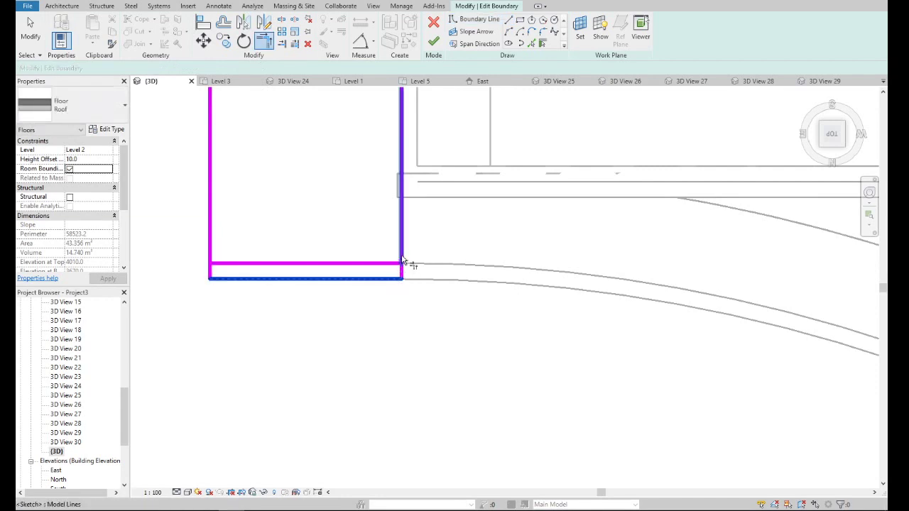
{"action": "left_click", "coordinate": [402, 261]}
{"action": "left_click", "coordinate": [385, 263]}
{"action": "key", "text": "Escape"}
{"action": "key", "text": "Escape"}
{"action": "scroll", "coordinate": [389, 268], "scroll_direction": "down", "scroll_amount": 3}
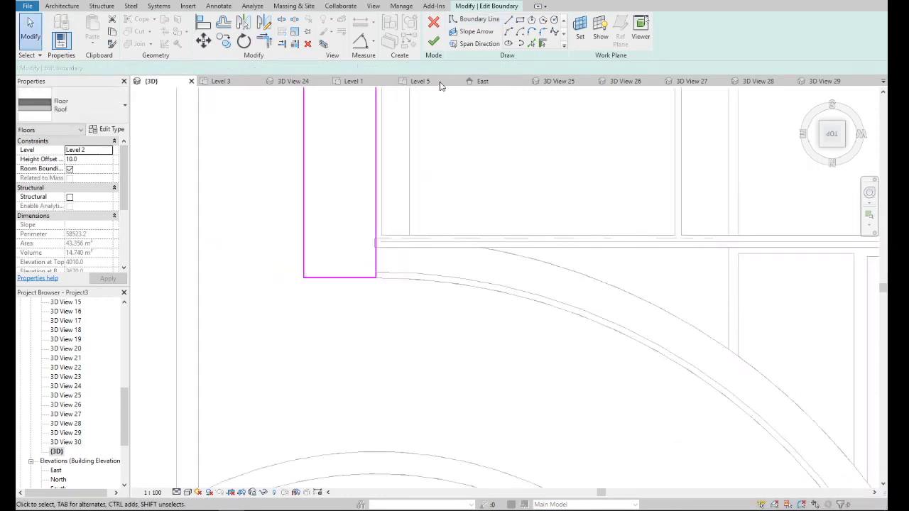
- Try finishing the sketch, dismiss the intersecting-lines error and inspect the offending line
{"action": "left_click", "coordinate": [436, 44]}
{"action": "key", "text": "Return"}
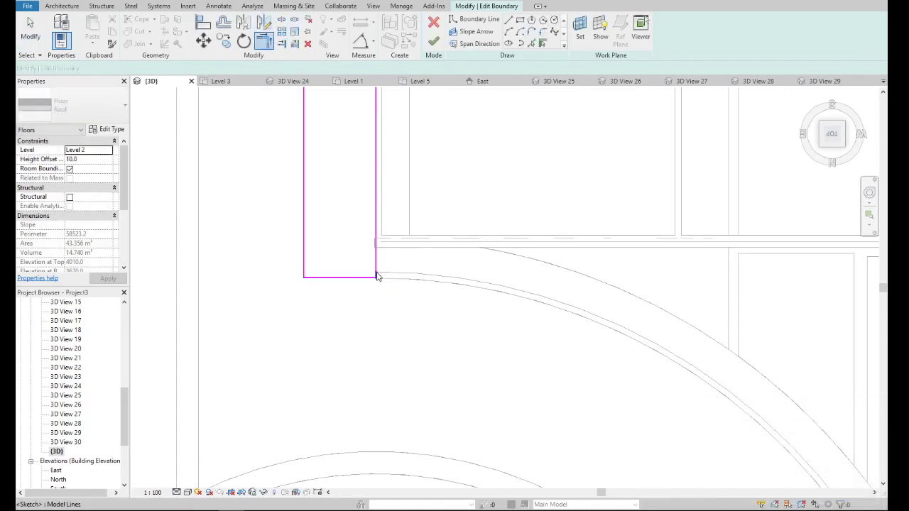
{"action": "left_click", "coordinate": [433, 41]}
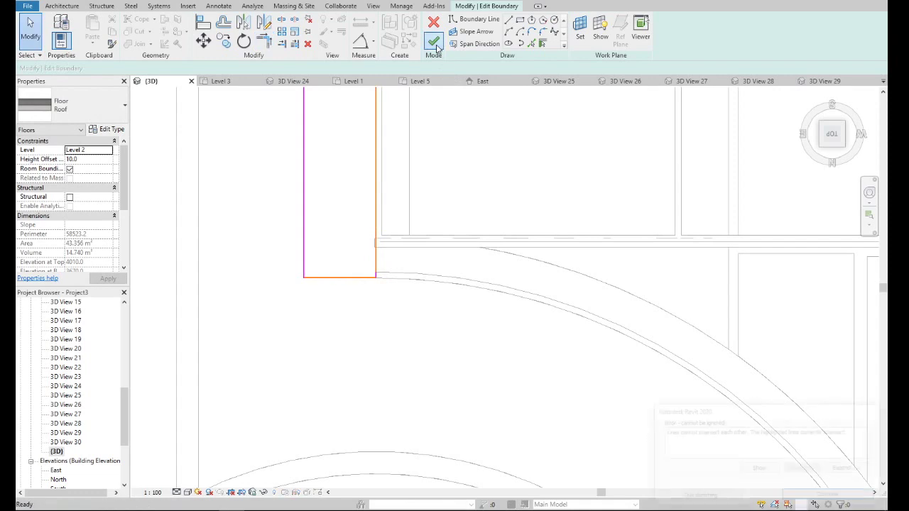
{"action": "left_click", "coordinate": [377, 269]}
{"action": "key", "text": "Escape"}
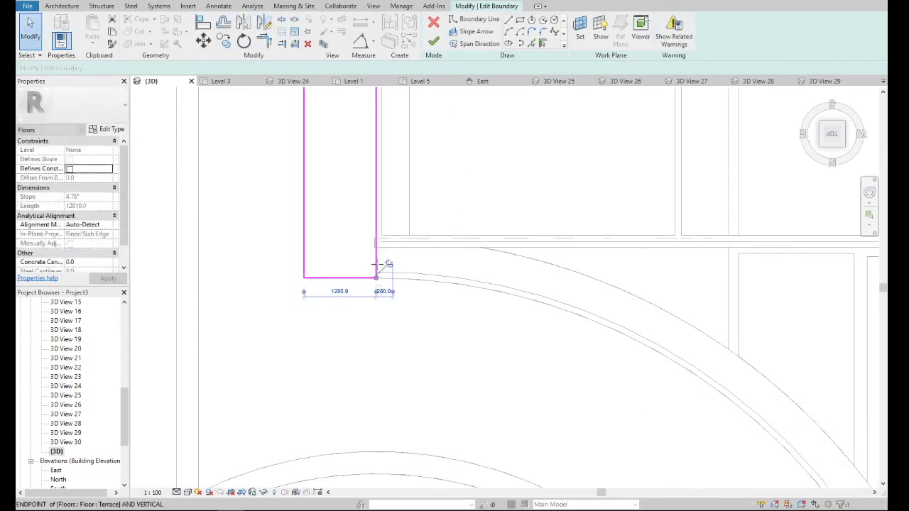
{"action": "scroll", "coordinate": [377, 267], "scroll_direction": "up", "scroll_amount": 3}
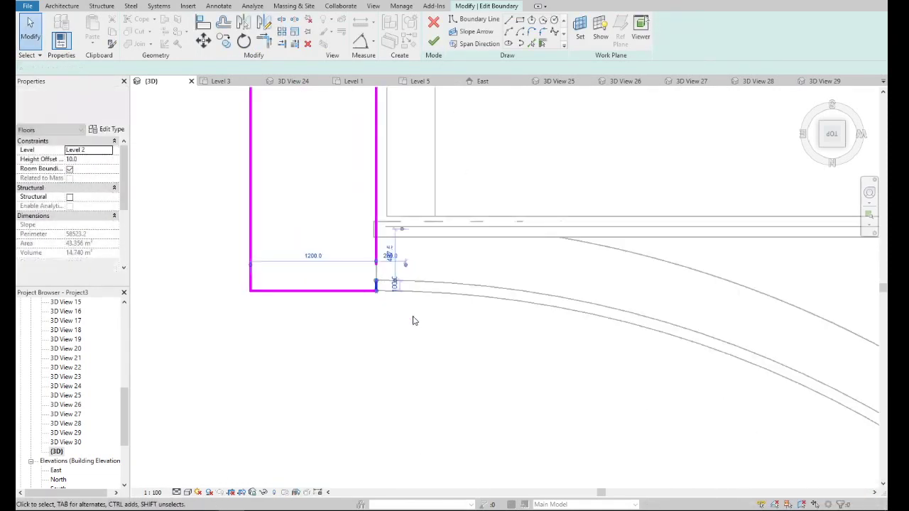
- Fix the remaining corner and finish the floor edit, answering the attach-walls prompt
{"action": "key", "text": "t"}
{"action": "key", "text": "r"}
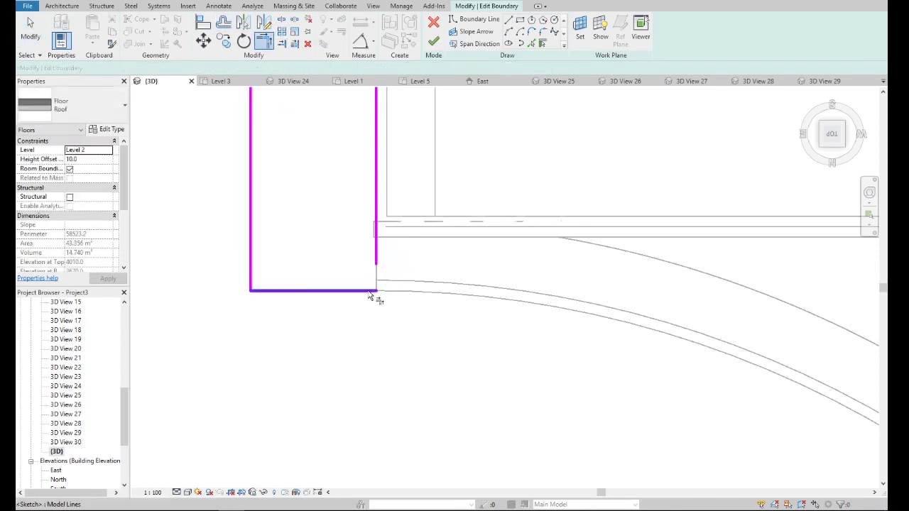
{"action": "left_click", "coordinate": [433, 41]}
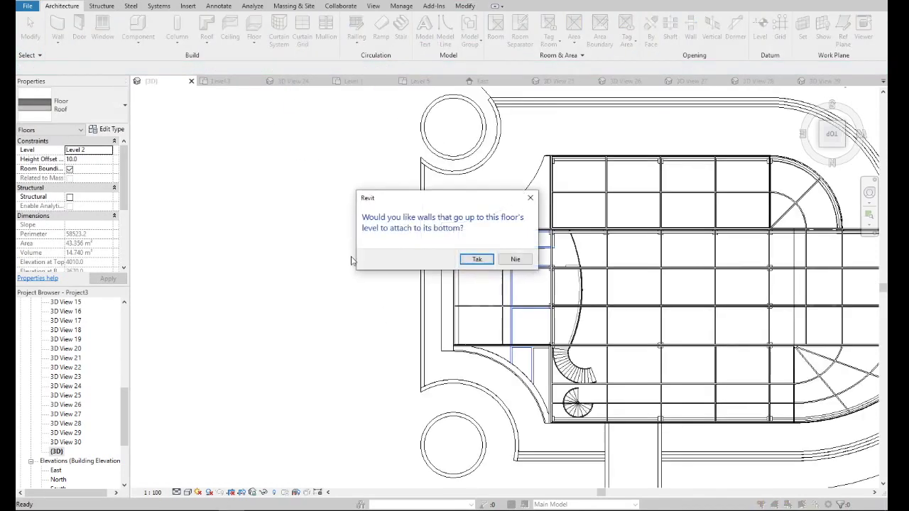
{"action": "left_click", "coordinate": [513, 260]}
{"action": "scroll", "coordinate": [300, 340], "scroll_direction": "up", "scroll_amount": 5}
- Show the building in an isometric 3D view with the Shaded visual style
{"action": "scroll", "coordinate": [324, 341], "scroll_direction": "down", "scroll_amount": 3}
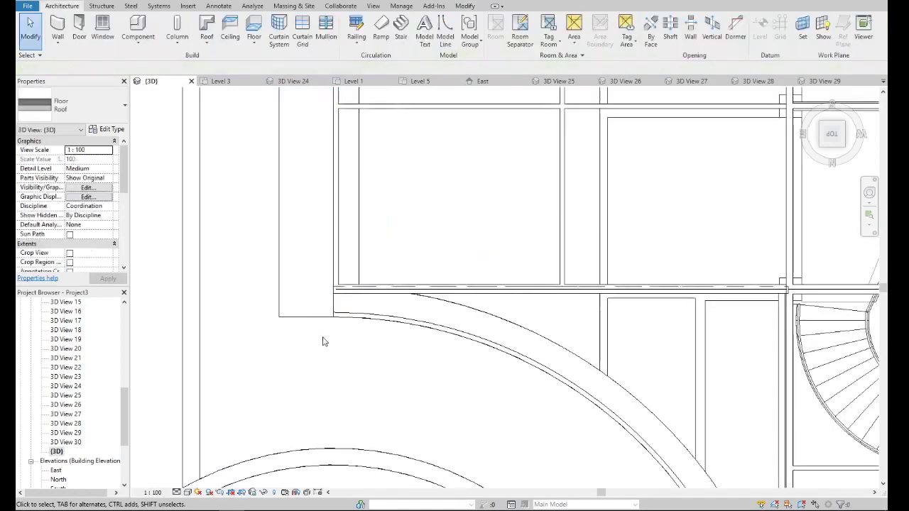
{"action": "scroll", "coordinate": [299, 349], "scroll_direction": "down", "scroll_amount": 2}
{"action": "left_click", "coordinate": [815, 149]}
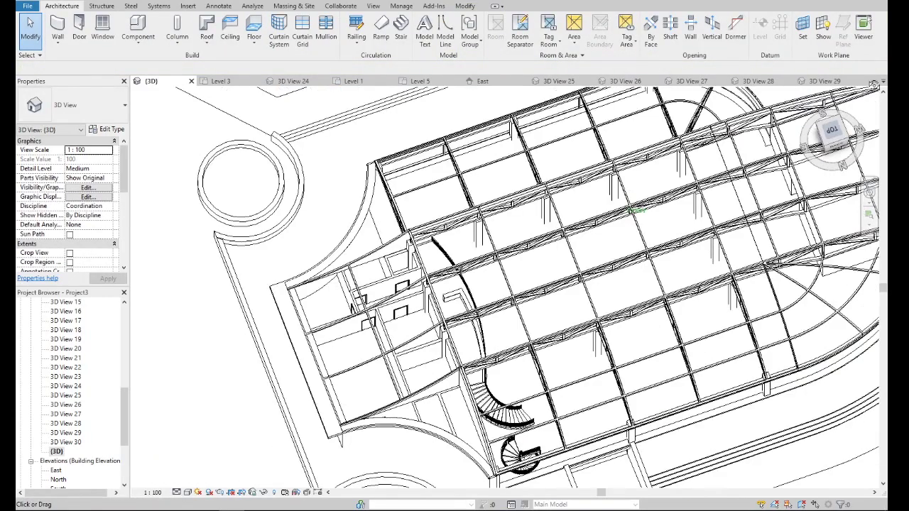
{"action": "scroll", "coordinate": [317, 323], "scroll_direction": "down", "scroll_amount": 5}
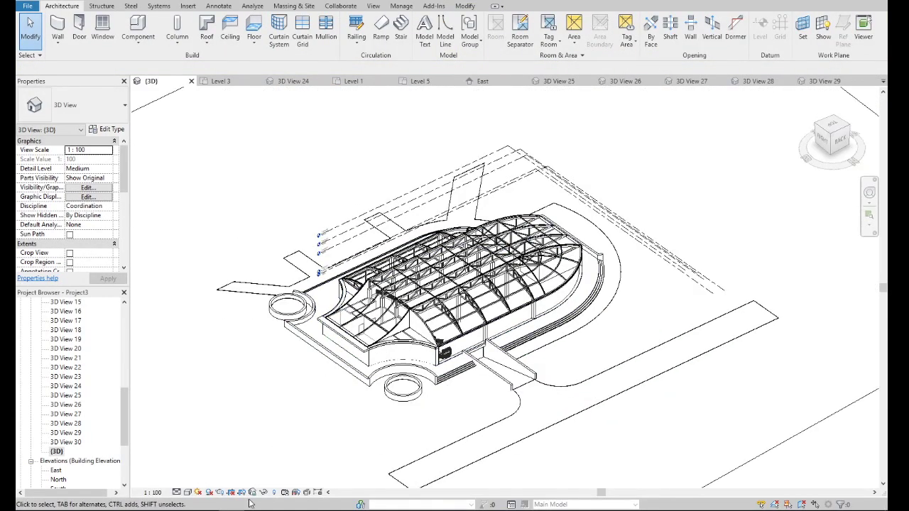
{"action": "left_click", "coordinate": [187, 492]}
{"action": "left_click", "coordinate": [213, 450]}
{"action": "scroll", "coordinate": [395, 339], "scroll_direction": "up", "scroll_amount": 5}
{"action": "scroll", "coordinate": [431, 363], "scroll_direction": "up", "scroll_amount": 3}
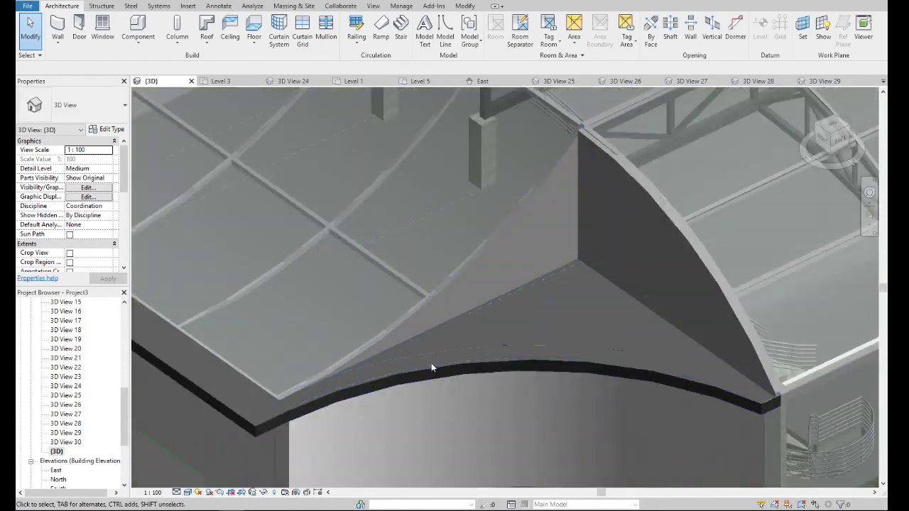
- Move the roof floor slab upward by 1
{"action": "left_click", "coordinate": [431, 366]}
{"action": "scroll", "coordinate": [428, 369], "scroll_direction": "down", "scroll_amount": 5}
{"action": "scroll", "coordinate": [469, 284], "scroll_direction": "down", "scroll_amount": 3}
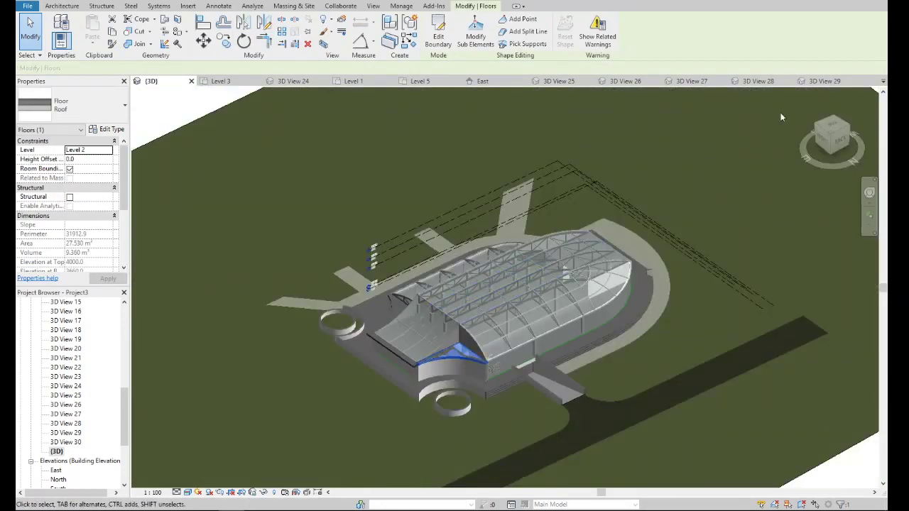
{"action": "left_click", "coordinate": [840, 140]}
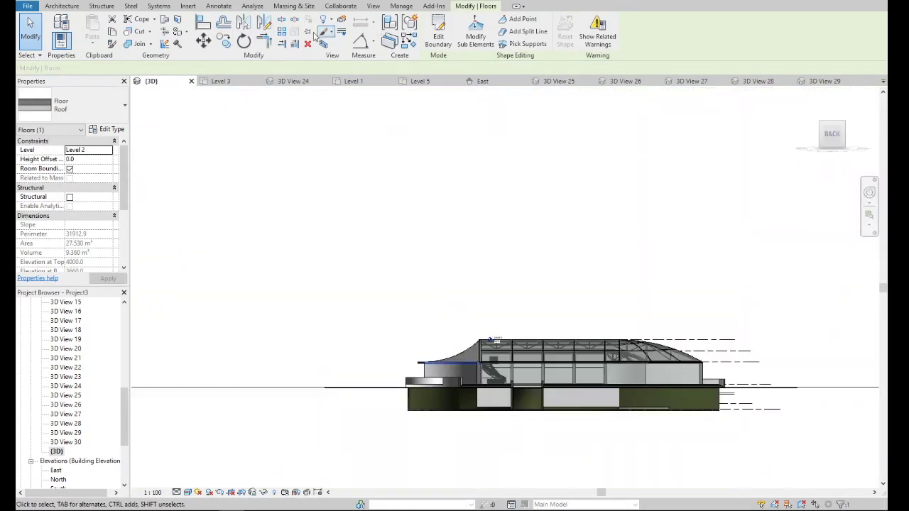
{"action": "left_click", "coordinate": [203, 39]}
{"action": "left_click", "coordinate": [490, 341]}
{"action": "type", "text": "10"}
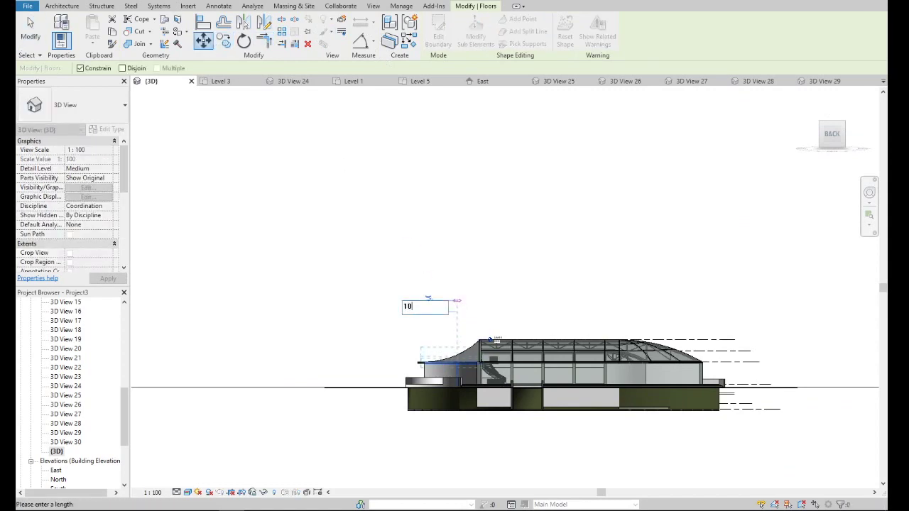
{"action": "key", "text": "Return"}
{"action": "key", "text": "Escape"}
- Orbit and zoom to view the whole shaded building with its roof floor
{"action": "middle_click_drag", "start_coordinate": [476, 321], "coordinate": [539, 284], "text": "shift"}
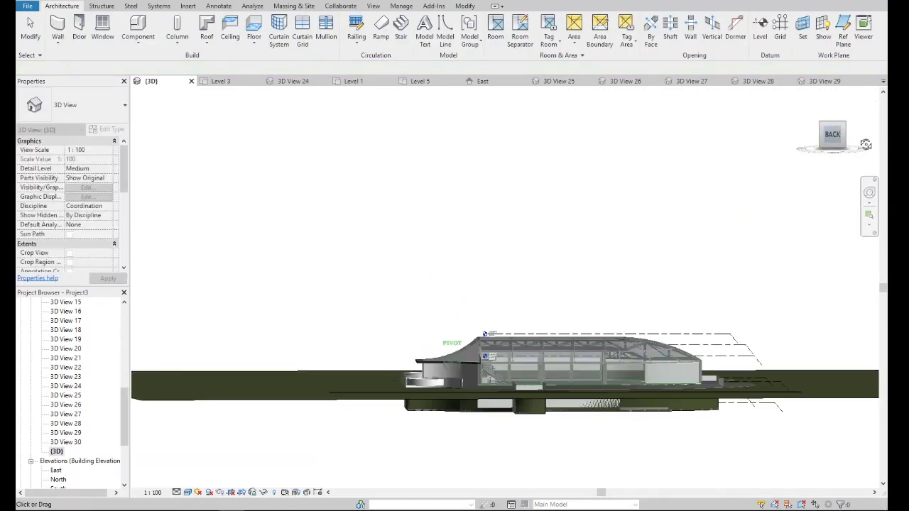
{"action": "scroll", "coordinate": [470, 274], "scroll_direction": "up", "scroll_amount": 4}
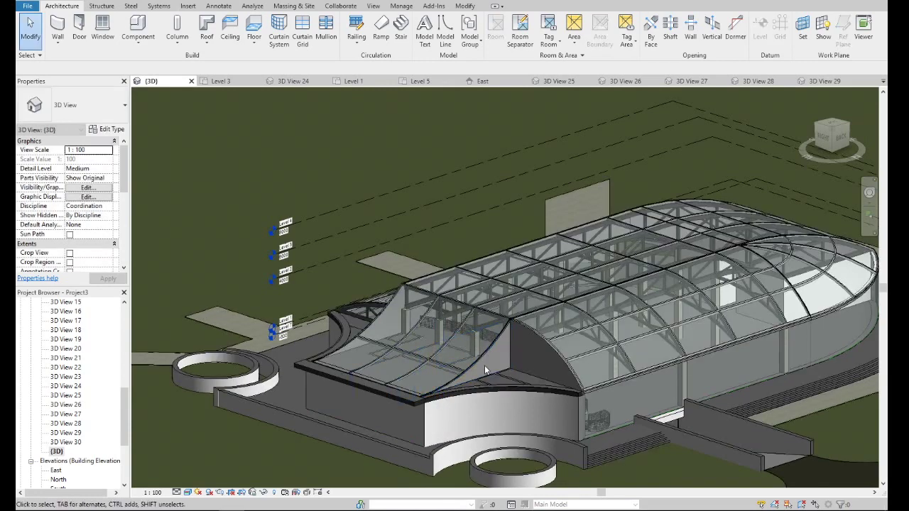
{"action": "scroll", "coordinate": [484, 368], "scroll_direction": "up", "scroll_amount": 2}
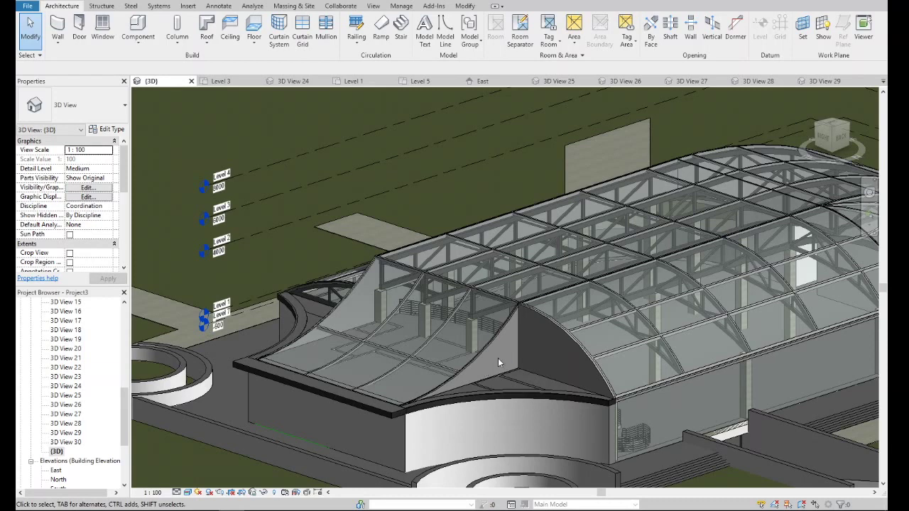
{"action": "scroll", "coordinate": [517, 365], "scroll_direction": "down", "scroll_amount": 2}
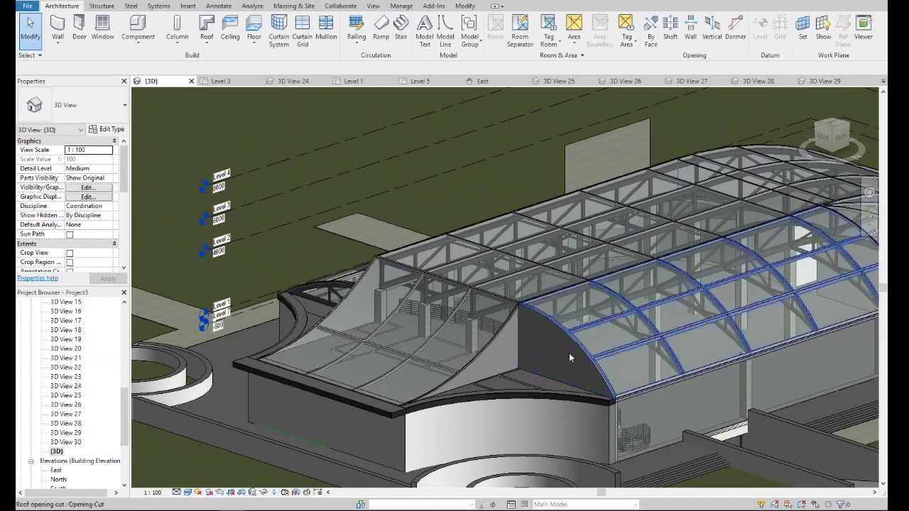
{"action": "scroll", "coordinate": [441, 284], "scroll_direction": "down", "scroll_amount": 3}
{"action": "left_click_drag", "start_coordinate": [841, 147], "coordinate": [806, 159]}
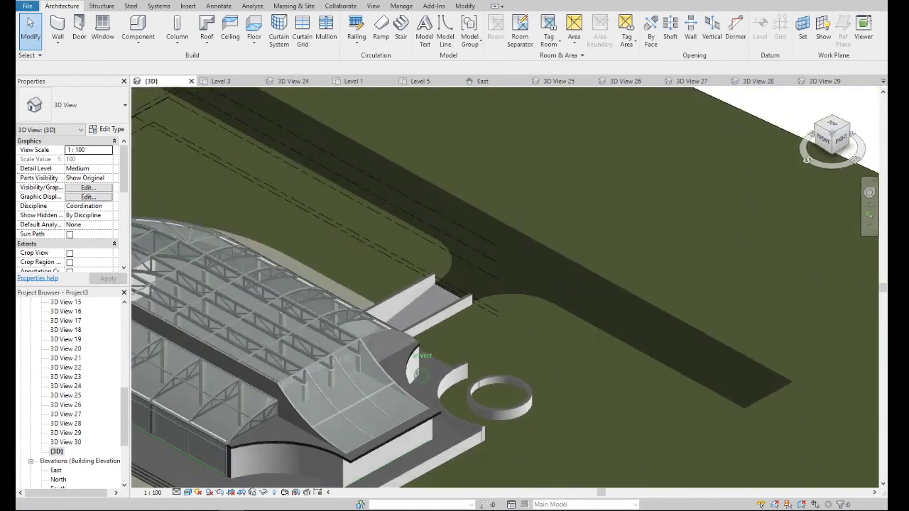
{"action": "middle_click_drag", "start_coordinate": [497, 284], "coordinate": [555, 270], "text": "shift"}
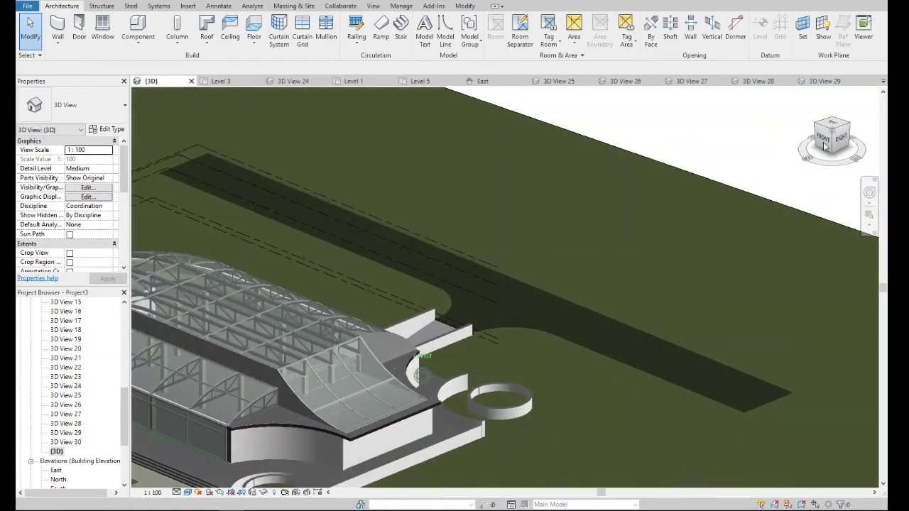
{"action": "scroll", "coordinate": [555, 270], "scroll_direction": "down", "scroll_amount": 5}
{"action": "scroll", "coordinate": [428, 343], "scroll_direction": "up", "scroll_amount": 5}
{"action": "scroll", "coordinate": [430, 341], "scroll_direction": "up", "scroll_amount": 2}
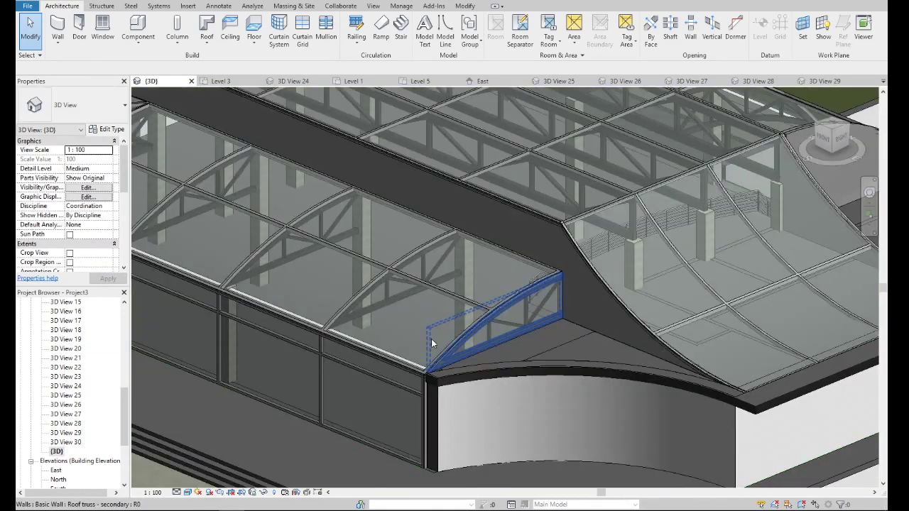
{"action": "scroll", "coordinate": [514, 408], "scroll_direction": "up", "scroll_amount": 3}
{"action": "scroll", "coordinate": [444, 407], "scroll_direction": "up", "scroll_amount": 2}
{"action": "scroll", "coordinate": [444, 407], "scroll_direction": "down", "scroll_amount": 2}
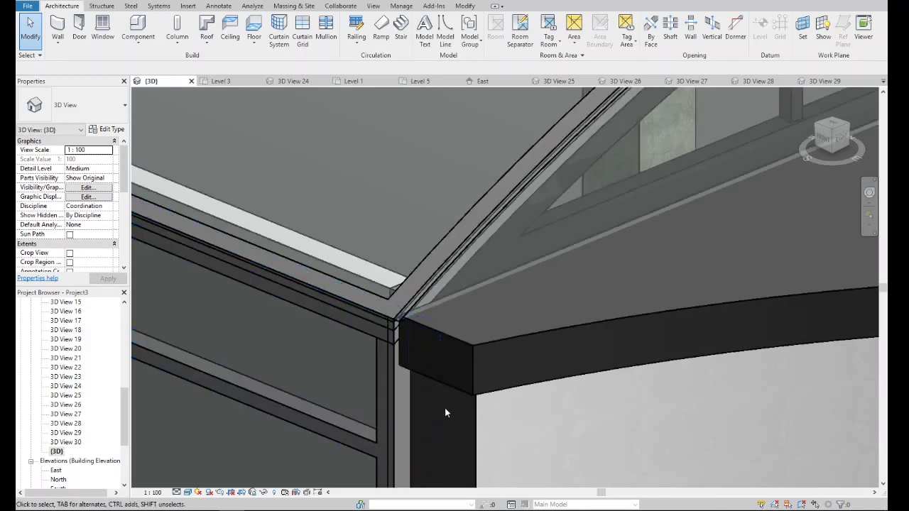
{"action": "scroll", "coordinate": [463, 371], "scroll_direction": "down", "scroll_amount": 5}
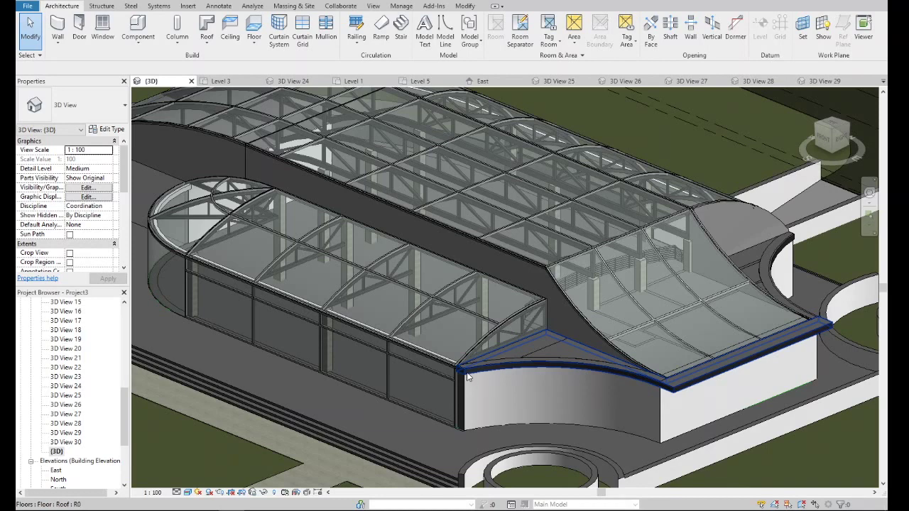
{"action": "scroll", "coordinate": [448, 357], "scroll_direction": "up", "scroll_amount": 5}
{"action": "scroll", "coordinate": [448, 357], "scroll_direction": "up", "scroll_amount": 2}
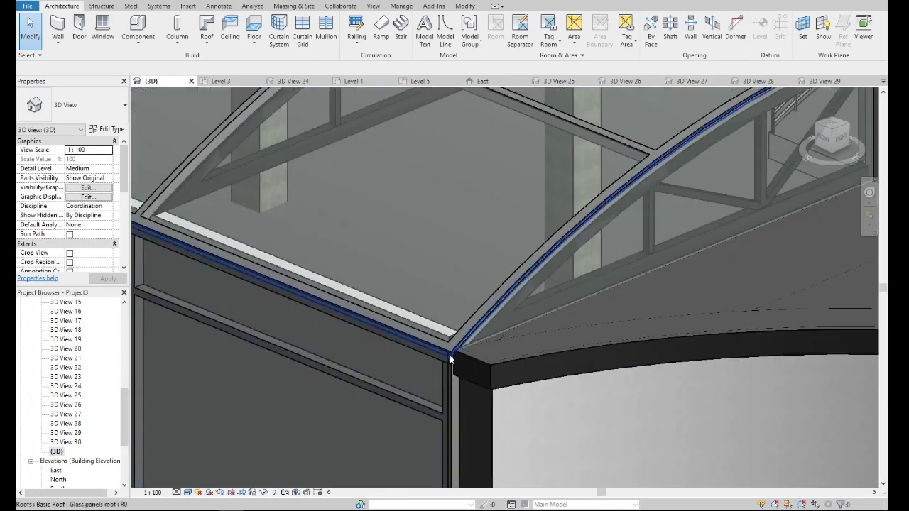
{"action": "scroll", "coordinate": [524, 318], "scroll_direction": "down", "scroll_amount": 3}
{"action": "scroll", "coordinate": [528, 320], "scroll_direction": "down", "scroll_amount": 3}
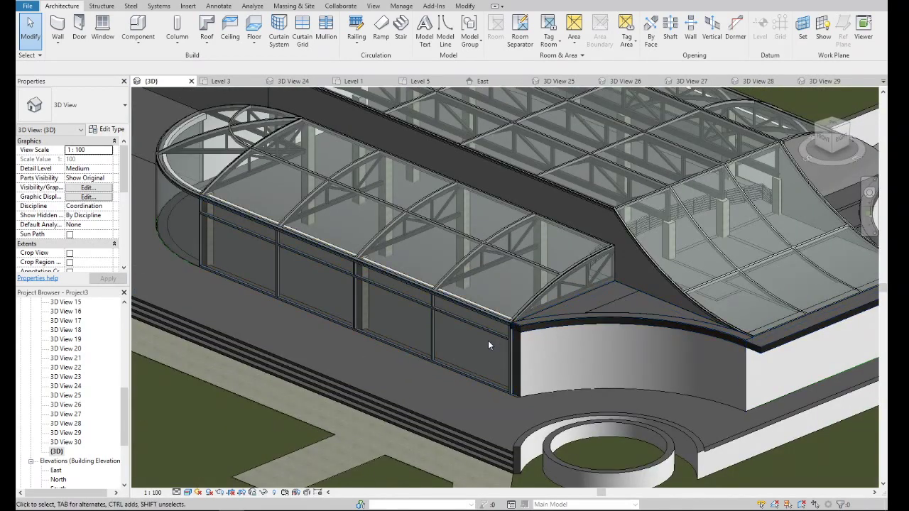
{"action": "scroll", "coordinate": [512, 326], "scroll_direction": "up", "scroll_amount": 3}
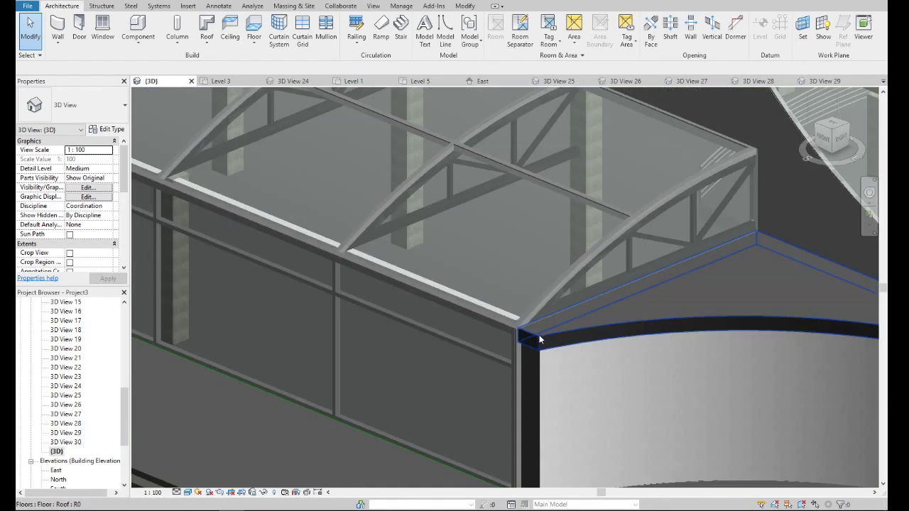
{"action": "scroll", "coordinate": [539, 334], "scroll_direction": "up", "scroll_amount": 2}
- Drag the slab's short end edge to the glass wall and finish, declining to attach walls
{"action": "double_click", "coordinate": [550, 342]}
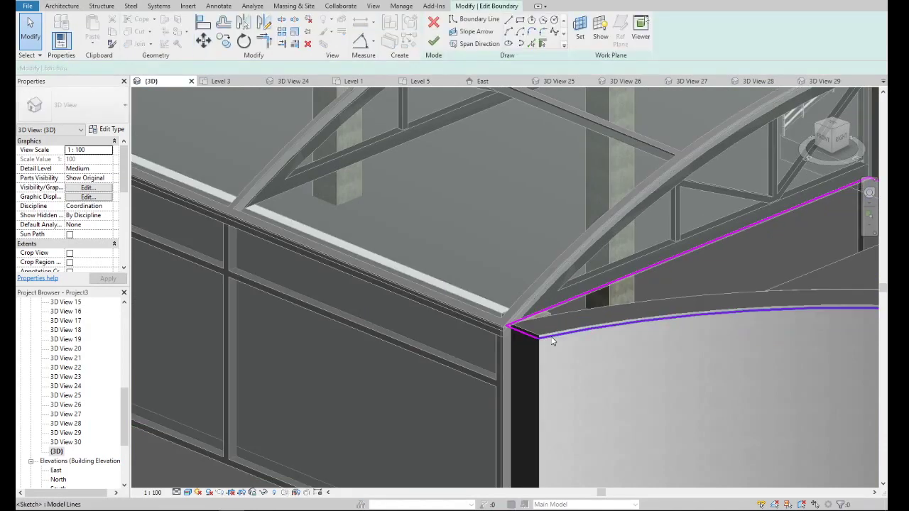
{"action": "scroll", "coordinate": [543, 340], "scroll_direction": "up", "scroll_amount": 2}
{"action": "scroll", "coordinate": [519, 339], "scroll_direction": "up", "scroll_amount": 2}
{"action": "left_click", "coordinate": [458, 314]}
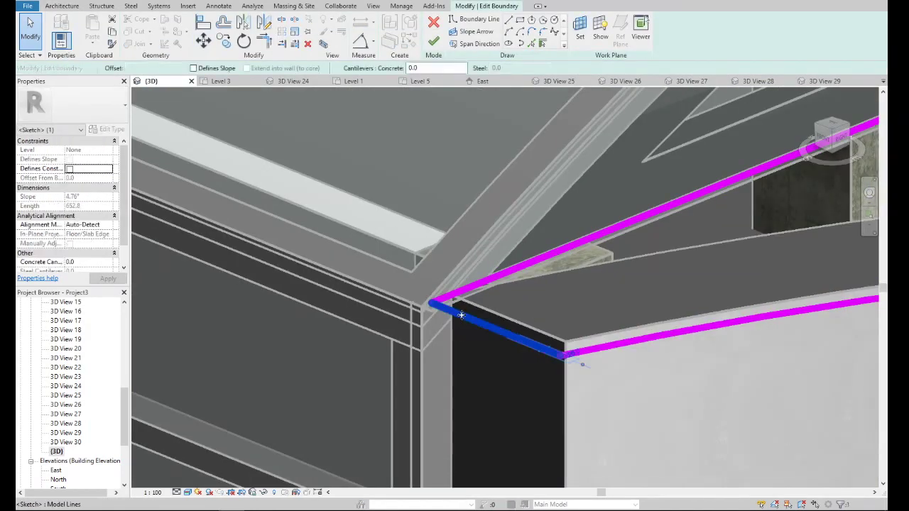
{"action": "left_click_drag", "start_coordinate": [442, 320], "coordinate": [445, 321]}
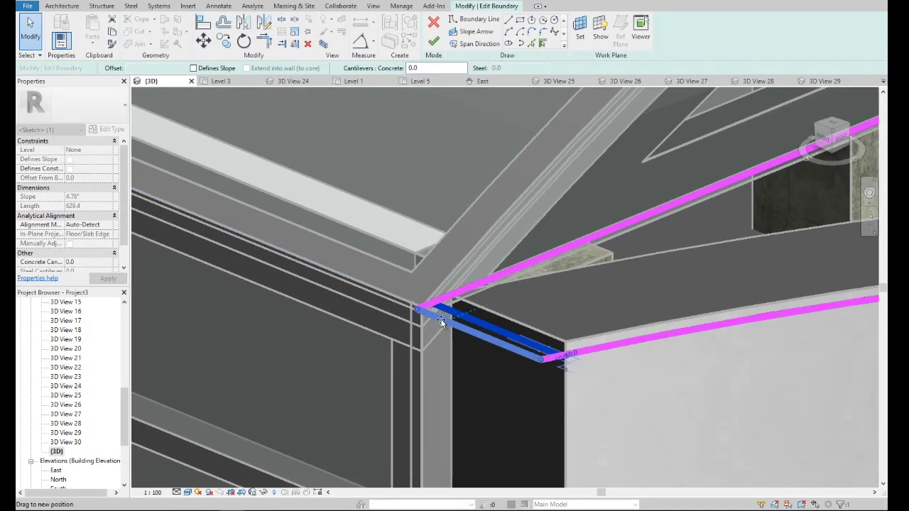
{"action": "left_click", "coordinate": [433, 42]}
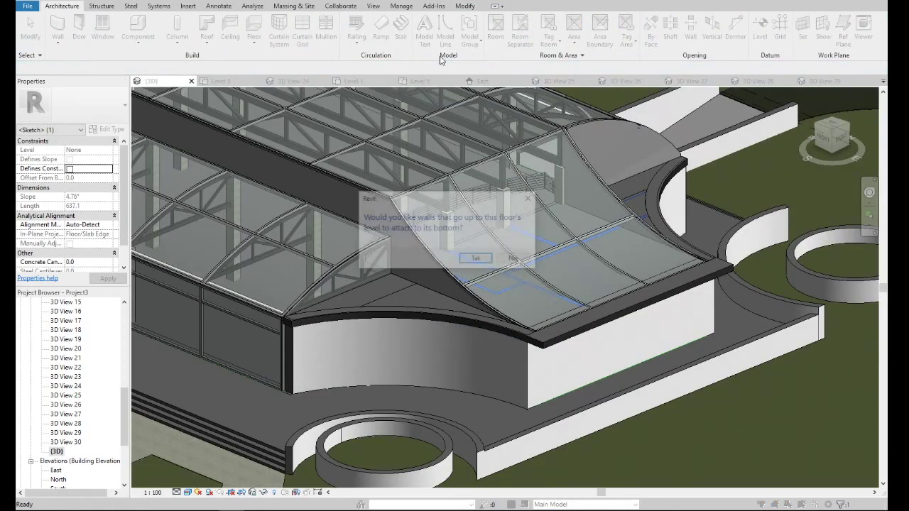
{"action": "left_click", "coordinate": [509, 260]}
- Orbit to look down on the building, then open the Level 2 floor plan
{"action": "scroll", "coordinate": [451, 318], "scroll_direction": "up", "scroll_amount": 3}
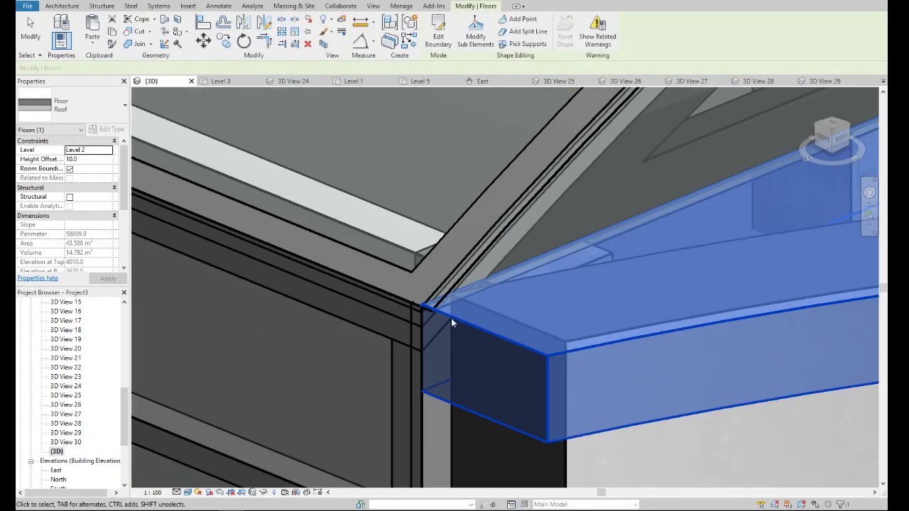
{"action": "scroll", "coordinate": [461, 318], "scroll_direction": "up", "scroll_amount": 2}
{"action": "scroll", "coordinate": [376, 320], "scroll_direction": "down", "scroll_amount": 2}
{"action": "scroll", "coordinate": [377, 320], "scroll_direction": "down", "scroll_amount": 2}
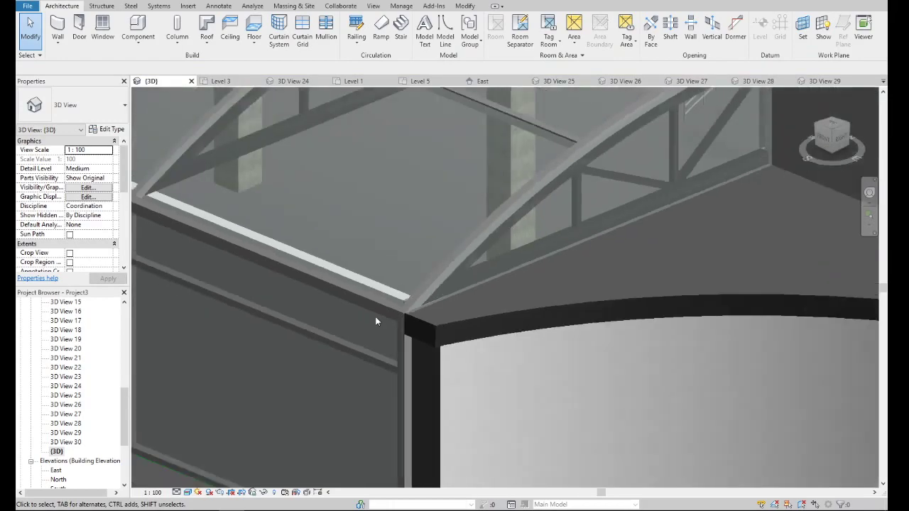
{"action": "scroll", "coordinate": [377, 319], "scroll_direction": "down", "scroll_amount": 5}
{"action": "left_click", "coordinate": [832, 138]}
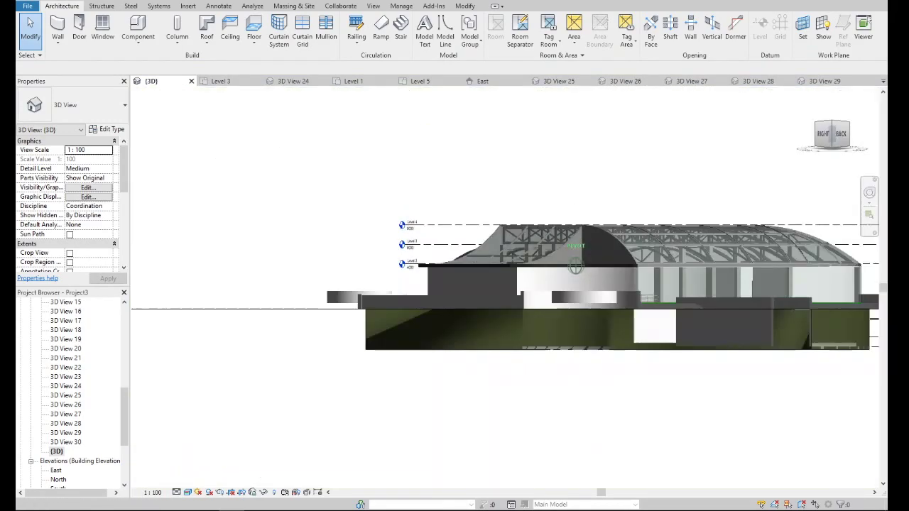
{"action": "mouse_move", "coordinate": [832, 138]}
{"action": "left_mouse_down"}
{"action": "mouse_move", "coordinate": [171, 148]}
{"action": "mouse_move", "coordinate": [134, 294]}
{"action": "left_mouse_up"}
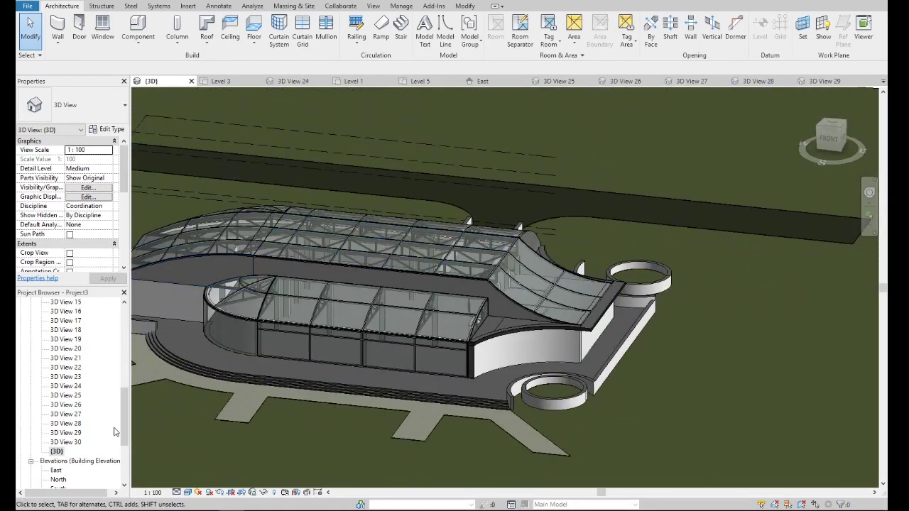
{"action": "scroll", "coordinate": [115, 431], "scroll_direction": "up", "scroll_amount": 10}
{"action": "double_click", "coordinate": [61, 329]}
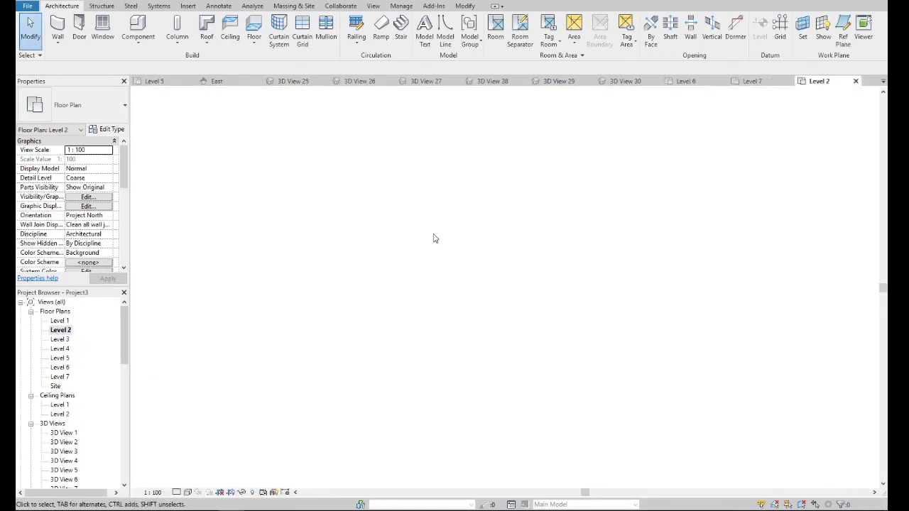
- Create a 900mm Pipe railing by picking the curved terrace edge at offset 150
{"action": "scroll", "coordinate": [608, 284], "scroll_direction": "down", "scroll_amount": 2}
{"action": "scroll", "coordinate": [609, 284], "scroll_direction": "up", "scroll_amount": 5}
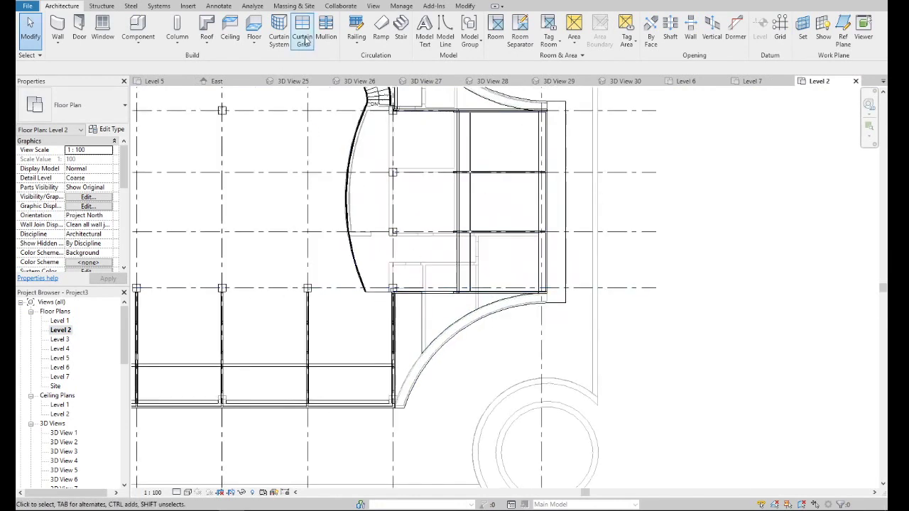
{"action": "left_click", "coordinate": [356, 41]}
{"action": "left_click", "coordinate": [374, 62]}
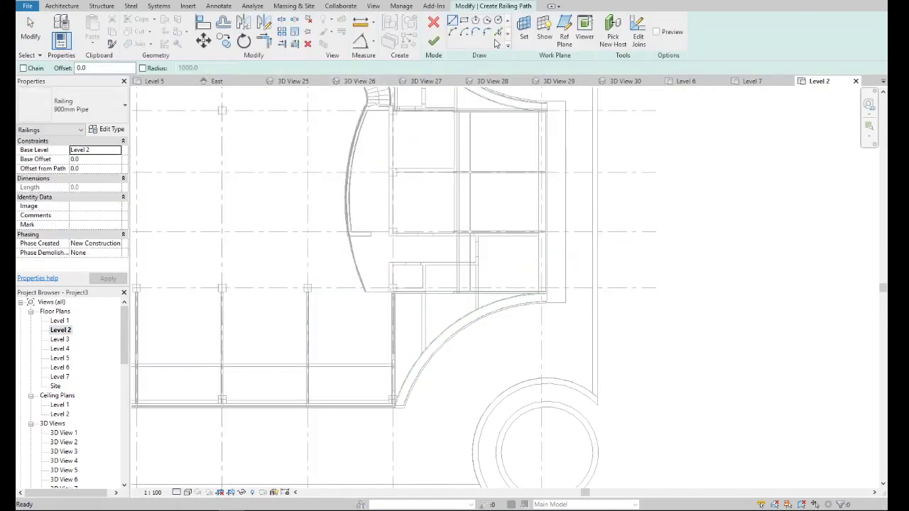
{"action": "left_click", "coordinate": [499, 34]}
{"action": "type", "text": "150"}
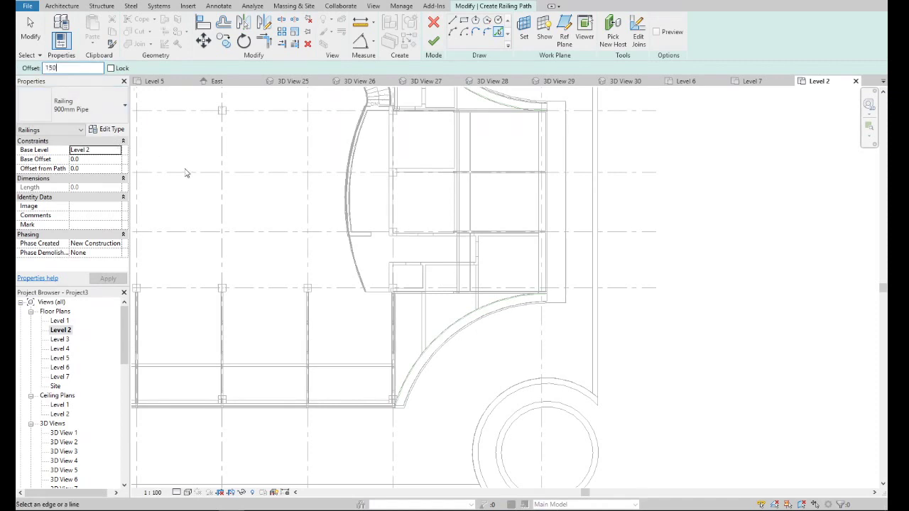
{"action": "scroll", "coordinate": [408, 410], "scroll_direction": "up", "scroll_amount": 2}
{"action": "scroll", "coordinate": [404, 387], "scroll_direction": "up", "scroll_amount": 3}
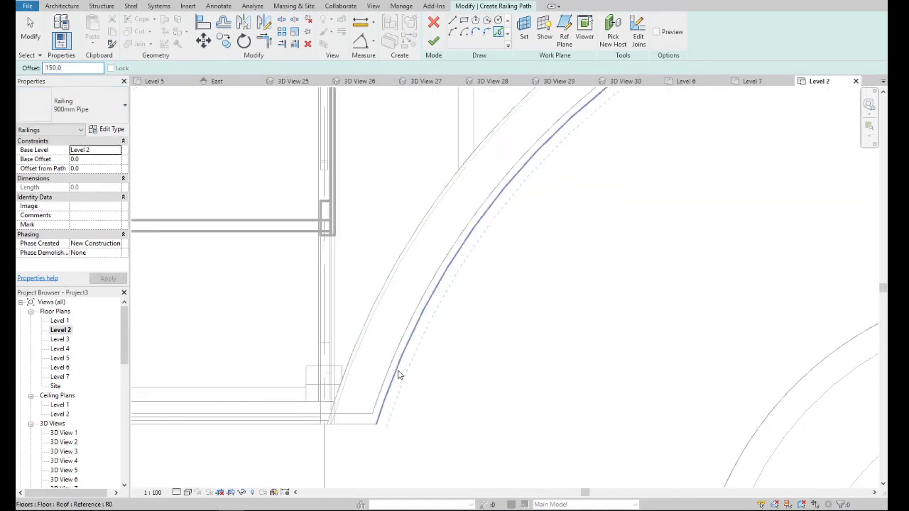
{"action": "left_click", "coordinate": [396, 374]}
{"action": "scroll", "coordinate": [412, 382], "scroll_direction": "down", "scroll_amount": 3}
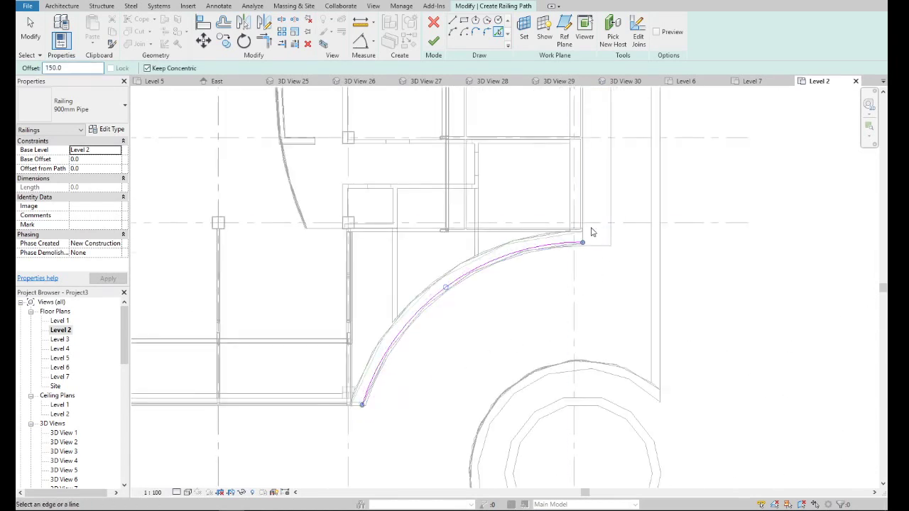
{"action": "scroll", "coordinate": [592, 233], "scroll_direction": "up", "scroll_amount": 2}
{"action": "scroll", "coordinate": [589, 245], "scroll_direction": "up", "scroll_amount": 1}
{"action": "scroll", "coordinate": [584, 257], "scroll_direction": "down", "scroll_amount": 2}
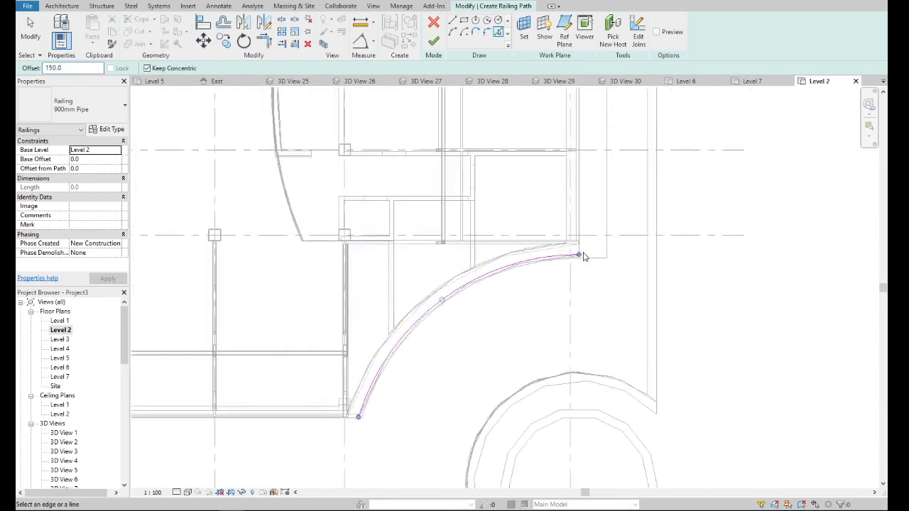
{"action": "left_click", "coordinate": [434, 44]}
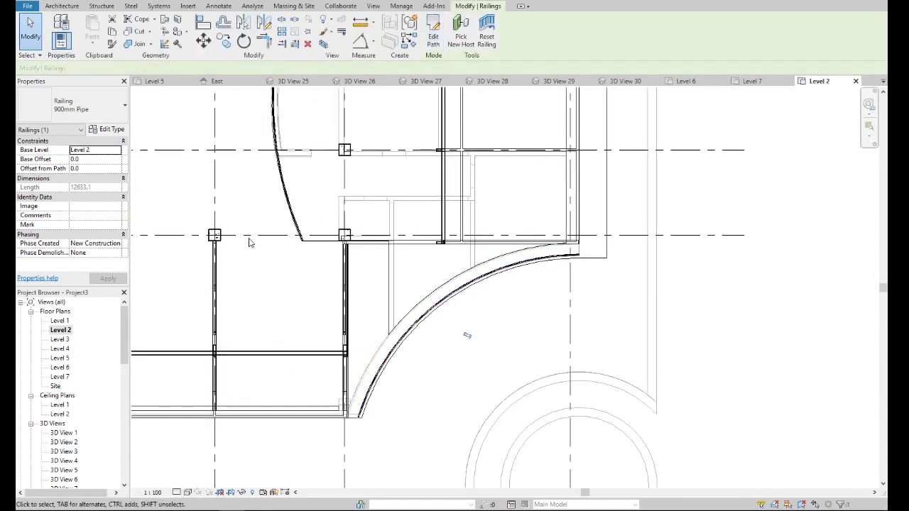
{"action": "scroll", "coordinate": [35, 452], "scroll_direction": "down", "scroll_amount": 5}
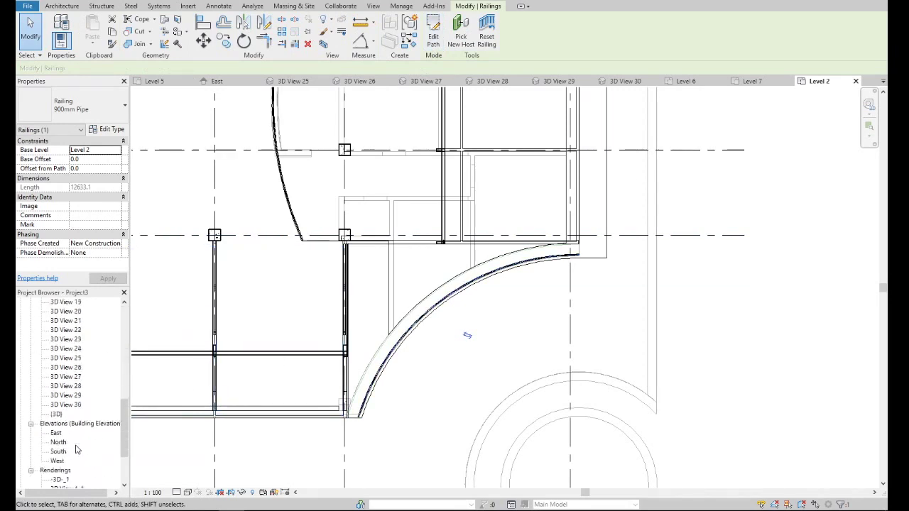
- Open the 3D view and zoom in to inspect the new pipe railing along the curved terrace edge
{"action": "double_click", "coordinate": [56, 395]}
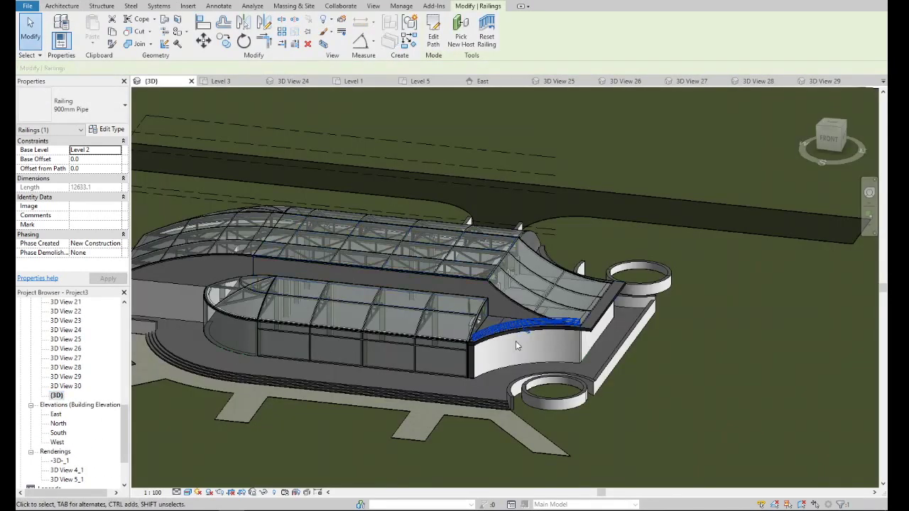
{"action": "scroll", "coordinate": [515, 341], "scroll_direction": "up", "scroll_amount": 3}
{"action": "scroll", "coordinate": [574, 330], "scroll_direction": "up", "scroll_amount": 2}
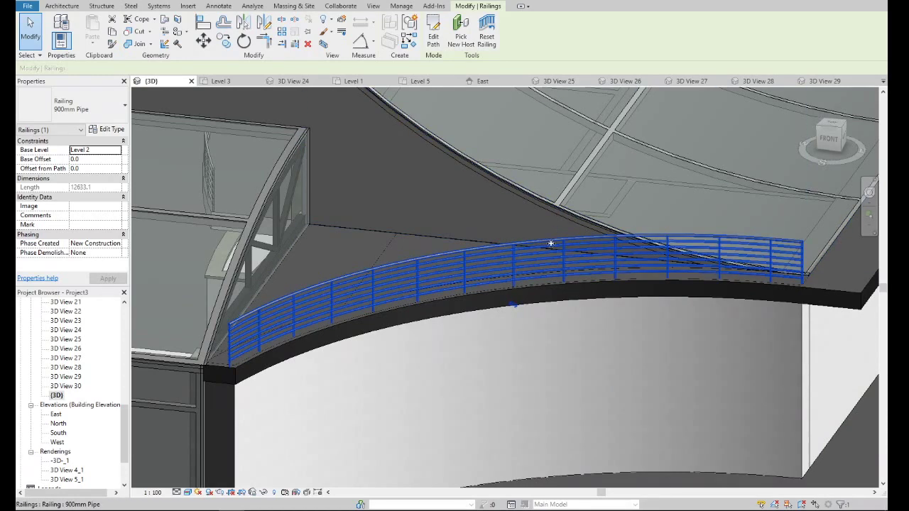
{"action": "scroll", "coordinate": [551, 244], "scroll_direction": "down", "scroll_amount": 3}
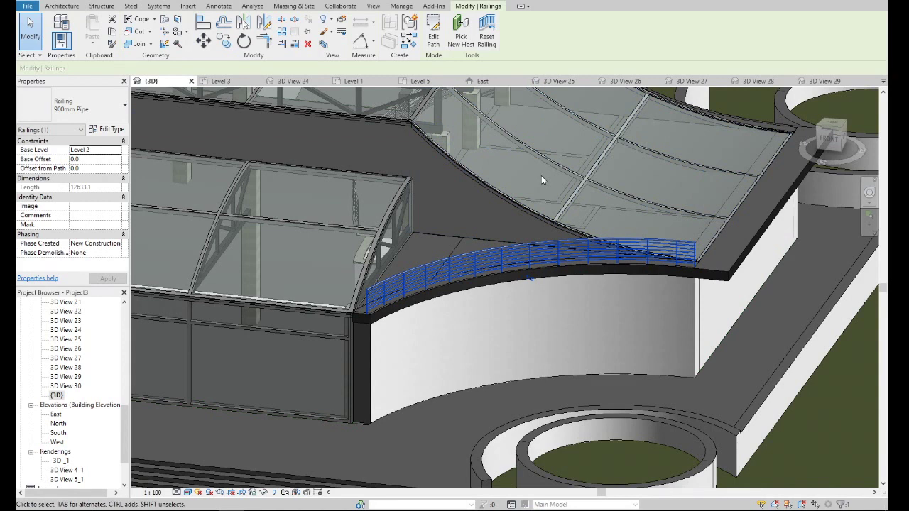
{"action": "scroll", "coordinate": [347, 274], "scroll_direction": "up", "scroll_amount": 3}
{"action": "scroll", "coordinate": [388, 269], "scroll_direction": "up", "scroll_amount": 2}
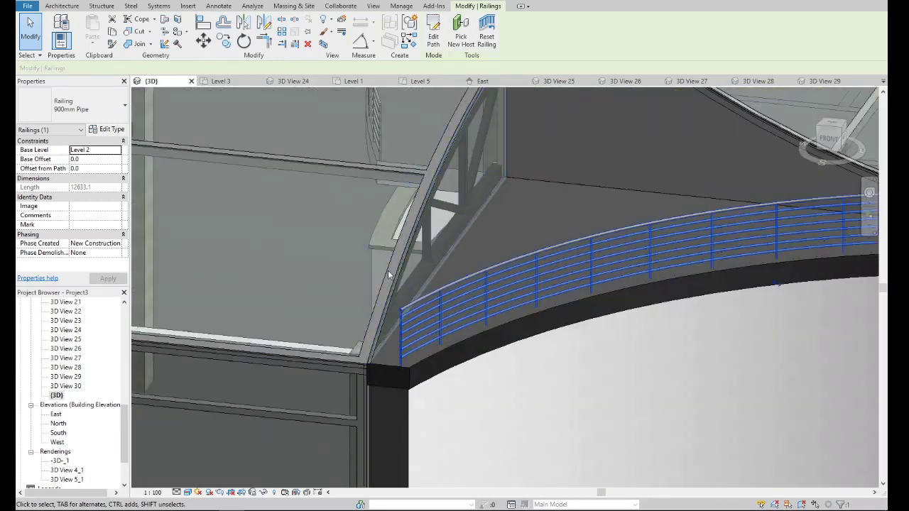
{"action": "key", "text": "Escape"}
{"action": "left_click", "coordinate": [485, 277]}
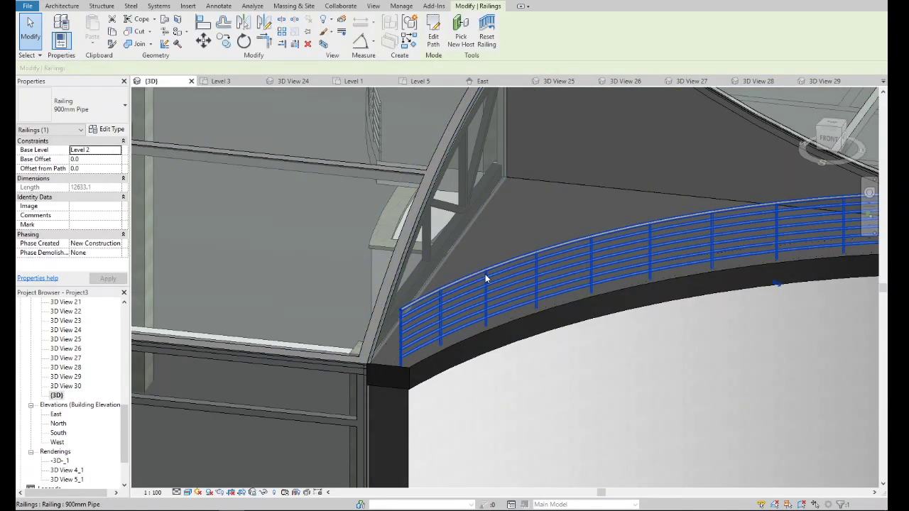
{"action": "key", "text": "Escape"}
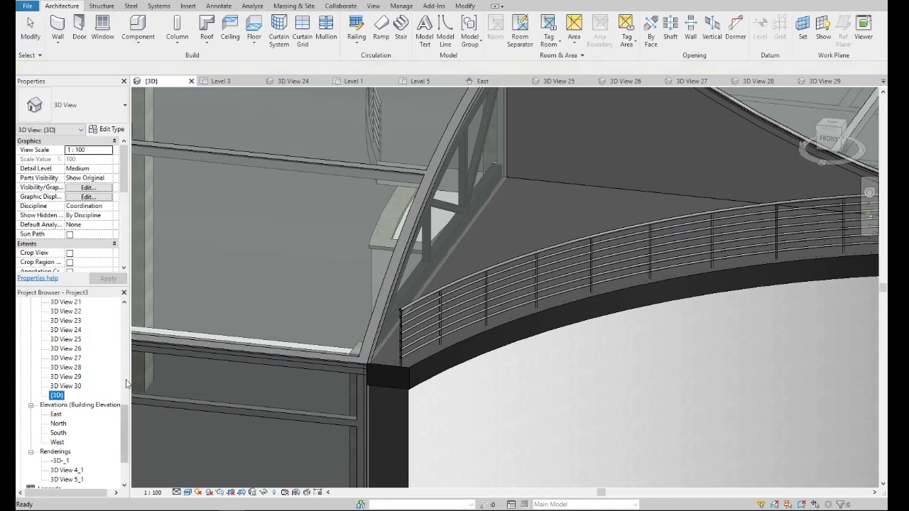
{"action": "left_click_drag", "start_coordinate": [124, 433], "coordinate": [124, 333]}
- On the Level 2 plan, open the curved Pipe railing's path sketch for editing
{"action": "double_click", "coordinate": [59, 329]}
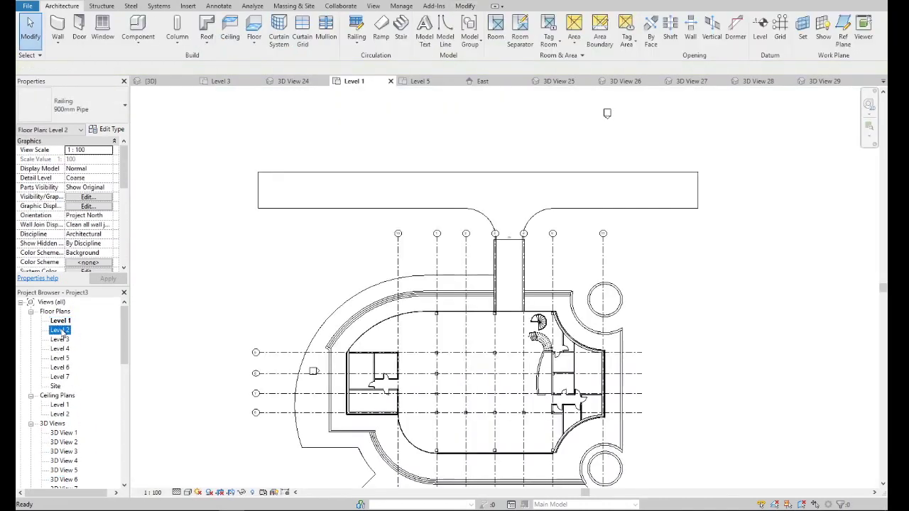
{"action": "scroll", "coordinate": [402, 308], "scroll_direction": "up", "scroll_amount": 5}
{"action": "left_click", "coordinate": [419, 320]}
{"action": "double_click", "coordinate": [418, 321]}
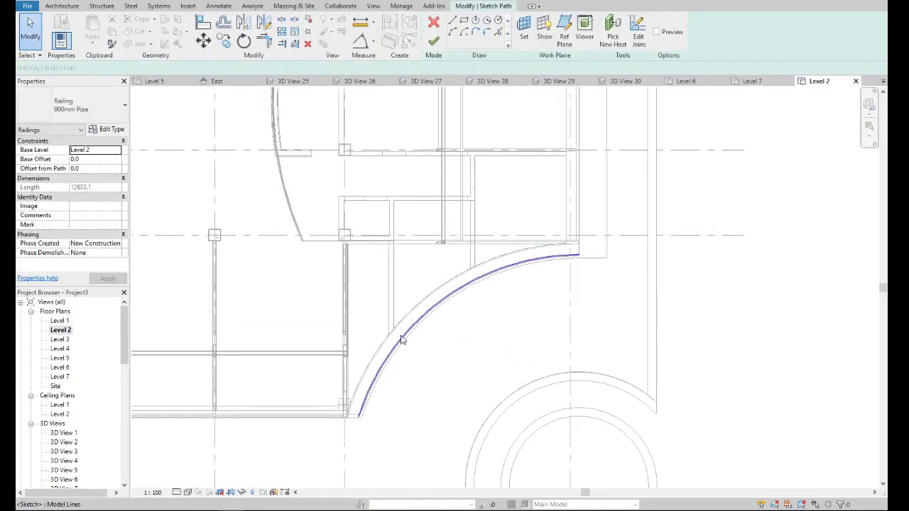
- Select the curved path line and switch the path tool to Pick Lines
{"action": "scroll", "coordinate": [385, 381], "scroll_direction": "up", "scroll_amount": 2}
{"action": "left_click", "coordinate": [387, 370]}
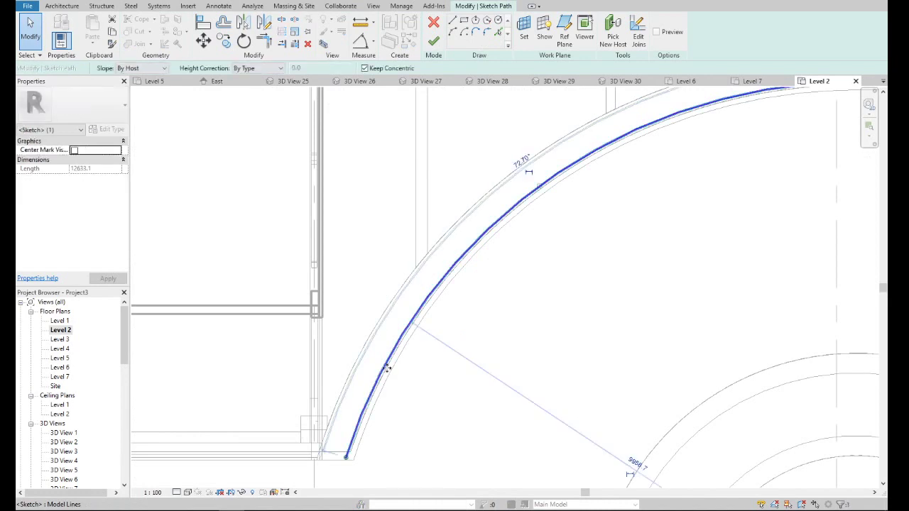
{"action": "scroll", "coordinate": [383, 370], "scroll_direction": "down", "scroll_amount": 2}
{"action": "left_click", "coordinate": [498, 31]}
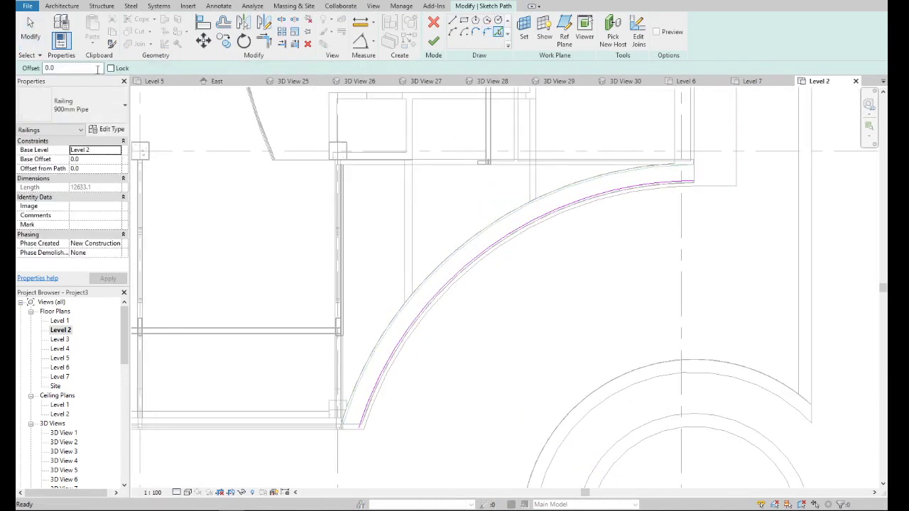
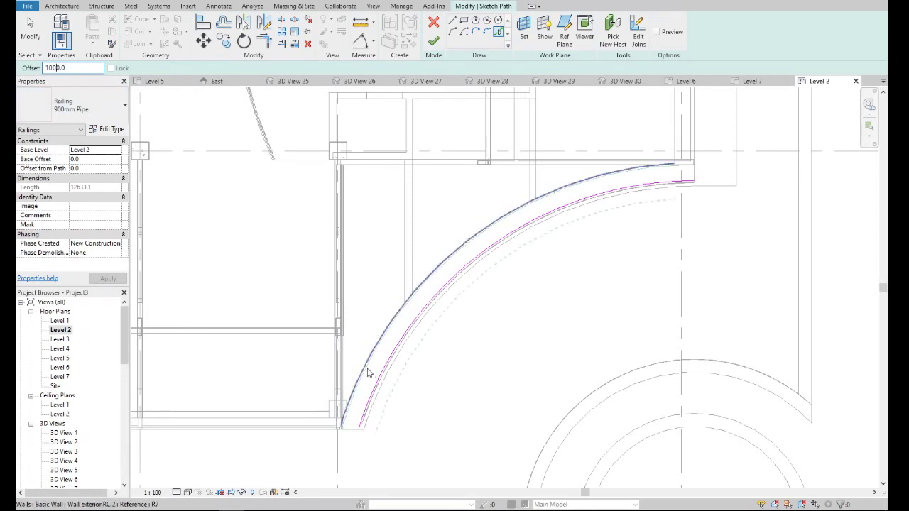
- Exit Pick Lines and try stretching the arc's upper end to the wall intersection, then undo it
{"action": "key", "text": "Escape"}
{"action": "key", "text": "Escape"}
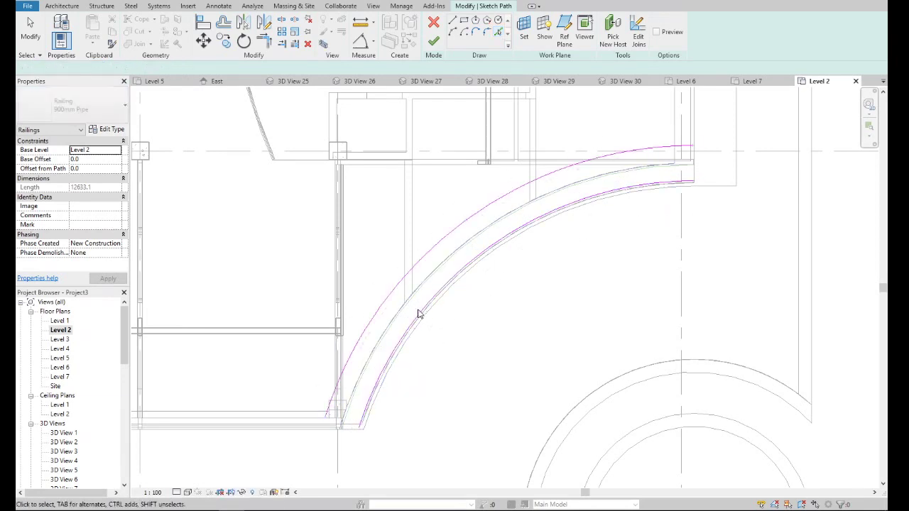
{"action": "left_click", "coordinate": [418, 314]}
{"action": "key", "text": "Escape"}
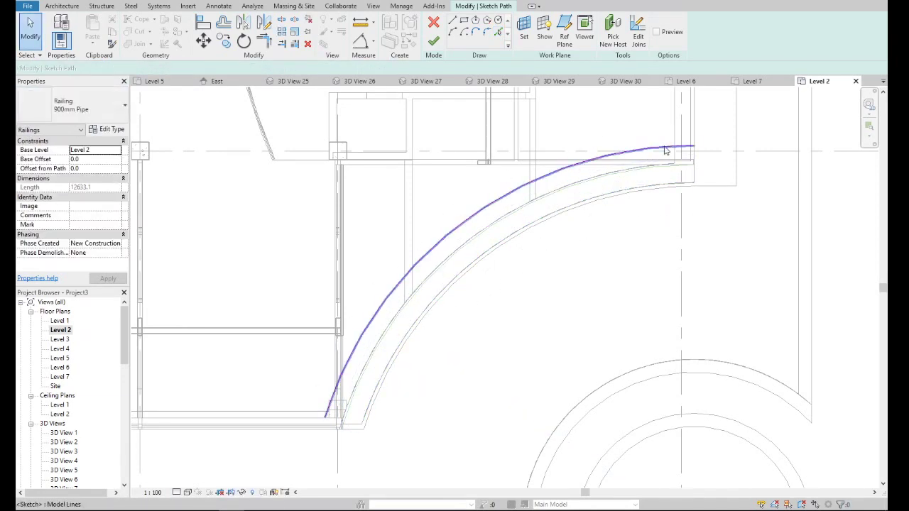
{"action": "left_click", "coordinate": [694, 181]}
{"action": "mouse_move", "coordinate": [694, 180]}
{"action": "left_mouse_down"}
{"action": "mouse_move", "coordinate": [692, 146]}
{"action": "mouse_move", "coordinate": [574, 166]}
{"action": "left_mouse_up"}
{"action": "key", "text": "Escape"}
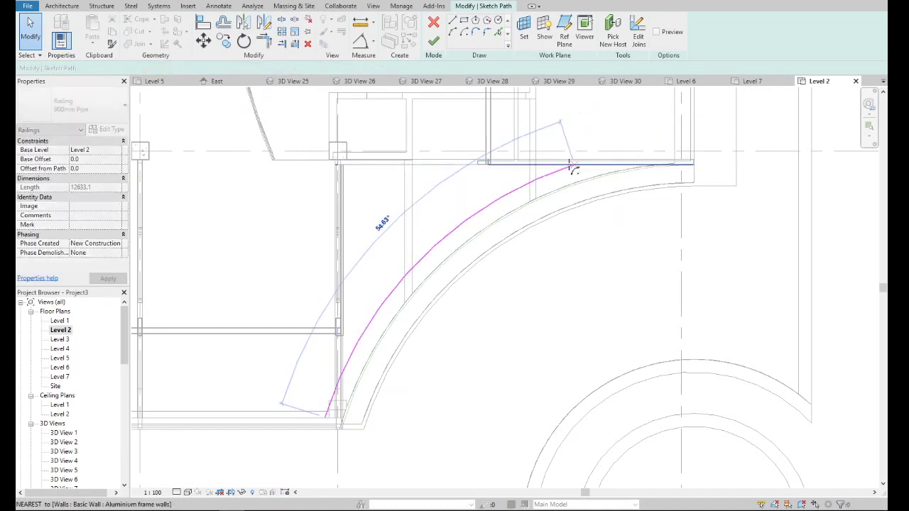
- Pull the arc's lower end up to the wall and finish the 900mm Pipe railing path
{"action": "left_click", "coordinate": [340, 386]}
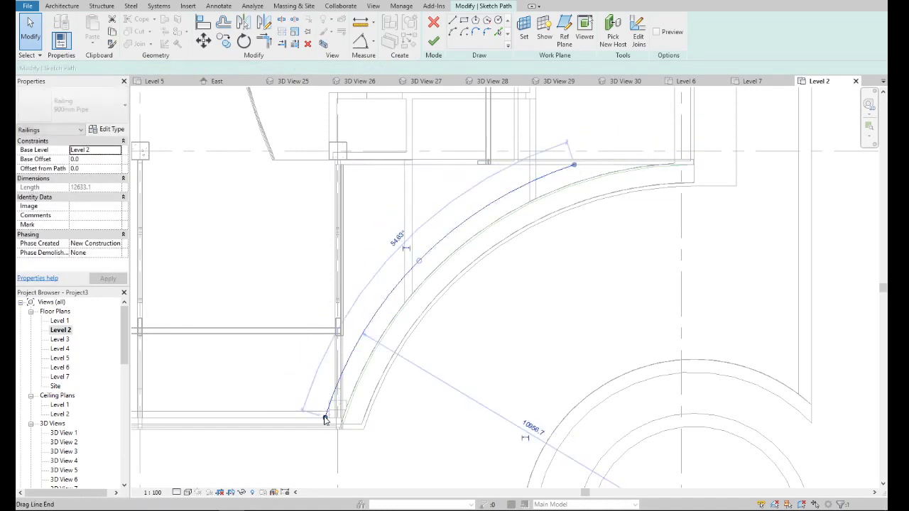
{"action": "left_click_drag", "start_coordinate": [324, 419], "coordinate": [345, 378]}
{"action": "scroll", "coordinate": [346, 379], "scroll_direction": "up", "scroll_amount": 2}
{"action": "scroll", "coordinate": [346, 380], "scroll_direction": "up", "scroll_amount": 2}
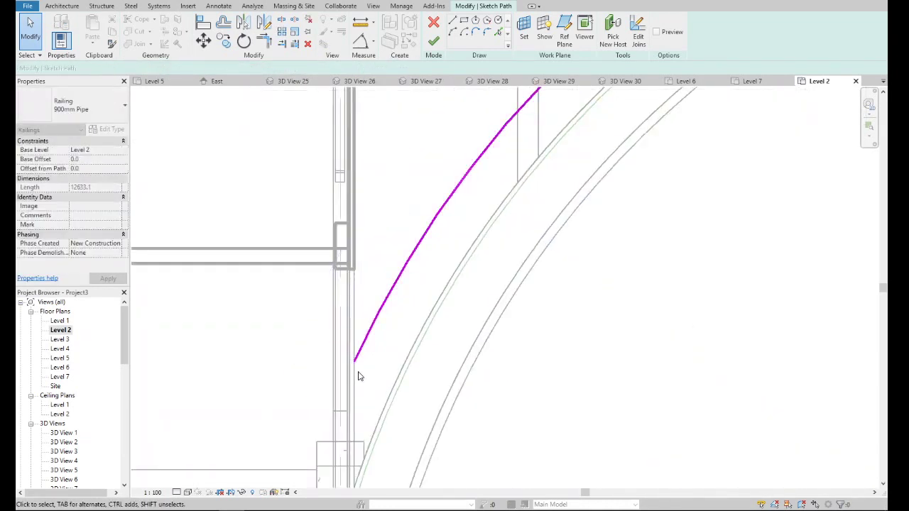
{"action": "scroll", "coordinate": [358, 377], "scroll_direction": "down", "scroll_amount": 2}
{"action": "left_click", "coordinate": [434, 43]}
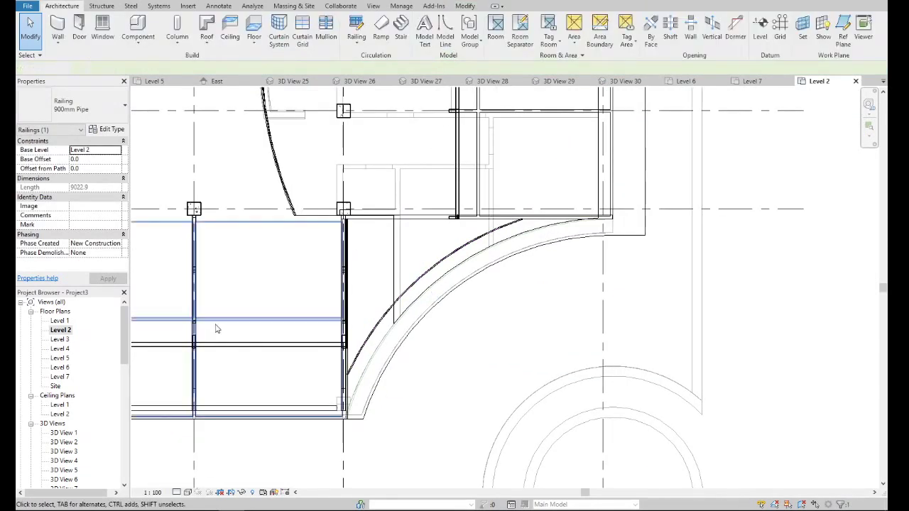
- Open the default {3D} view from the Project Browser
{"action": "scroll", "coordinate": [77, 463], "scroll_direction": "down", "scroll_amount": 2}
{"action": "scroll", "coordinate": [77, 461], "scroll_direction": "down", "scroll_amount": 3}
{"action": "scroll", "coordinate": [77, 461], "scroll_direction": "down", "scroll_amount": 2}
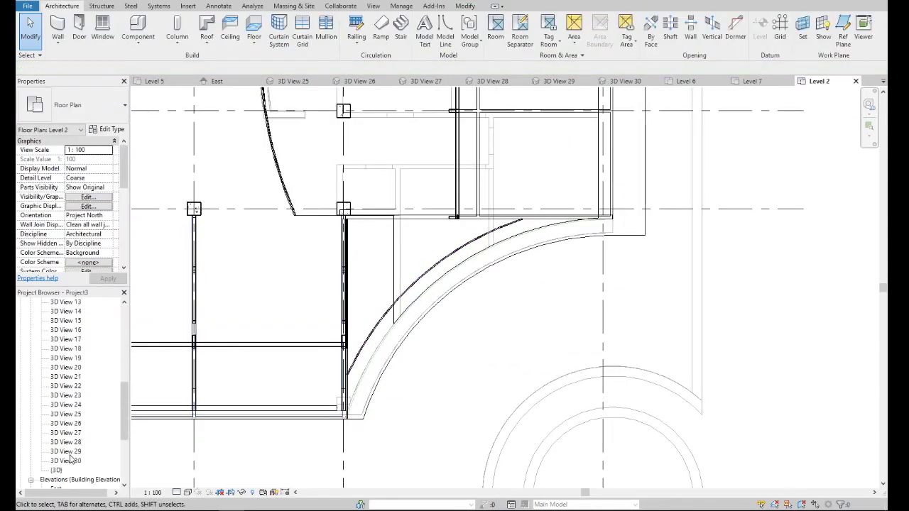
{"action": "double_click", "coordinate": [57, 470]}
- Orbit to the curved railing from the right and reopen its path for editing
{"action": "scroll", "coordinate": [390, 304], "scroll_direction": "down", "scroll_amount": 2}
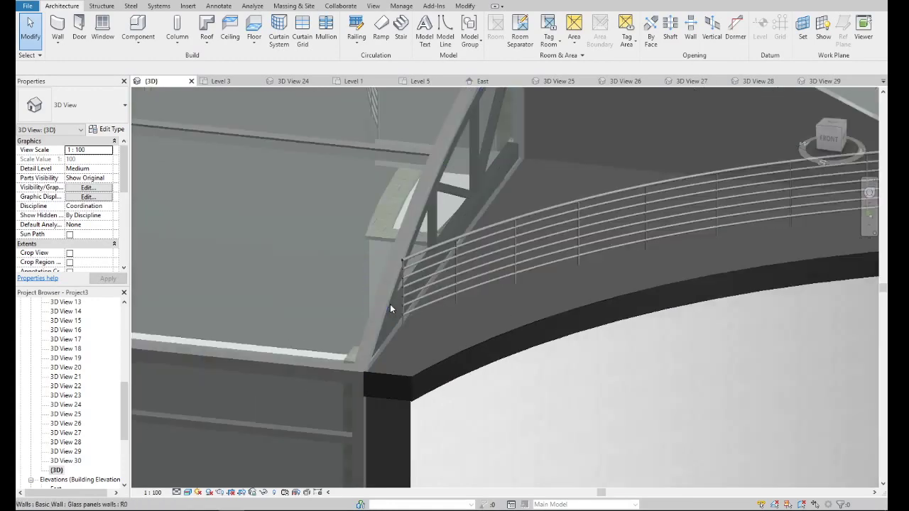
{"action": "scroll", "coordinate": [366, 320], "scroll_direction": "down", "scroll_amount": 2}
{"action": "scroll", "coordinate": [366, 321], "scroll_direction": "down", "scroll_amount": 1}
{"action": "scroll", "coordinate": [497, 248], "scroll_direction": "down", "scroll_amount": 1}
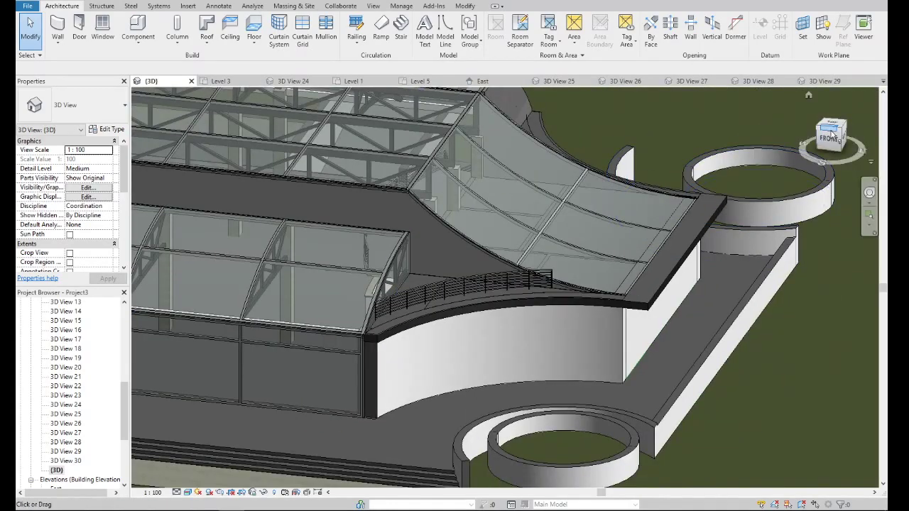
{"action": "middle_click_drag", "start_coordinate": [630, 177], "coordinate": [776, 197], "text": "shift"}
{"action": "scroll", "coordinate": [497, 185], "scroll_direction": "down", "scroll_amount": 2}
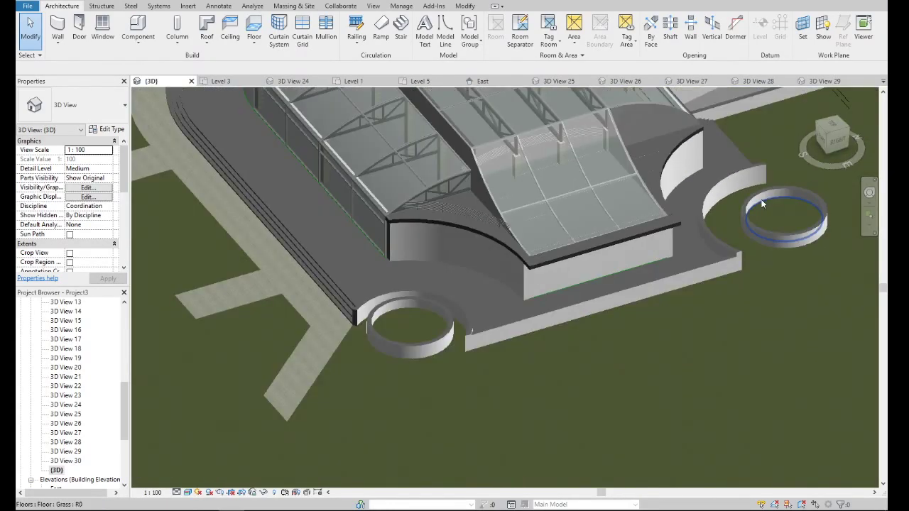
{"action": "scroll", "coordinate": [448, 182], "scroll_direction": "up", "scroll_amount": 3}
{"action": "scroll", "coordinate": [426, 192], "scroll_direction": "up", "scroll_amount": 2}
{"action": "scroll", "coordinate": [406, 208], "scroll_direction": "up", "scroll_amount": 1}
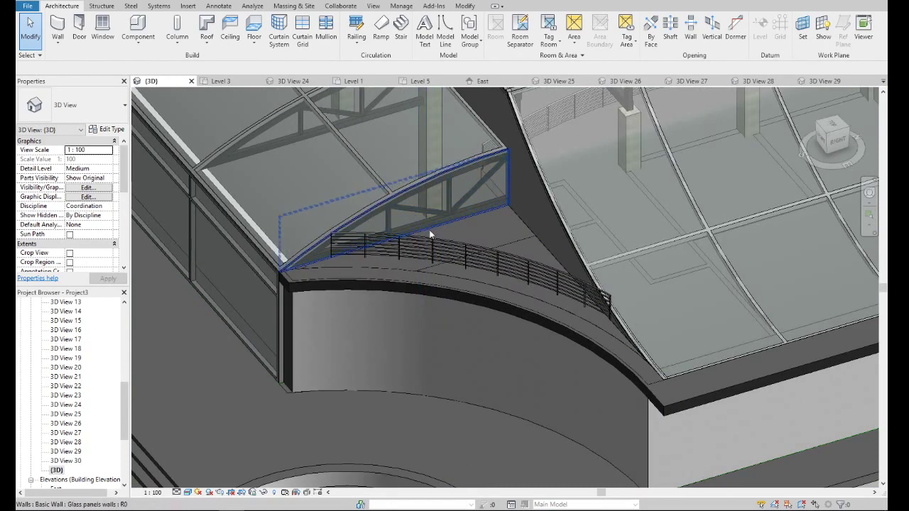
{"action": "scroll", "coordinate": [424, 229], "scroll_direction": "up", "scroll_amount": 1}
{"action": "scroll", "coordinate": [423, 229], "scroll_direction": "up", "scroll_amount": 2}
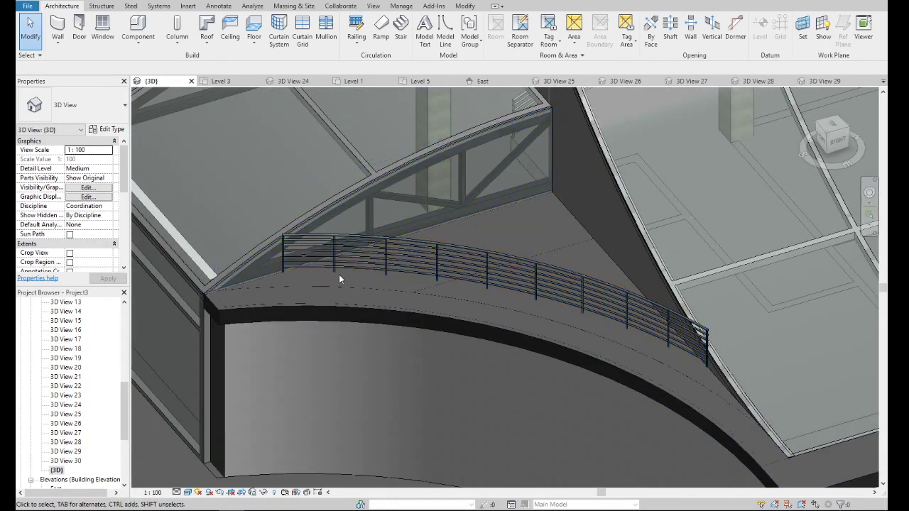
{"action": "double_click", "coordinate": [423, 256]}
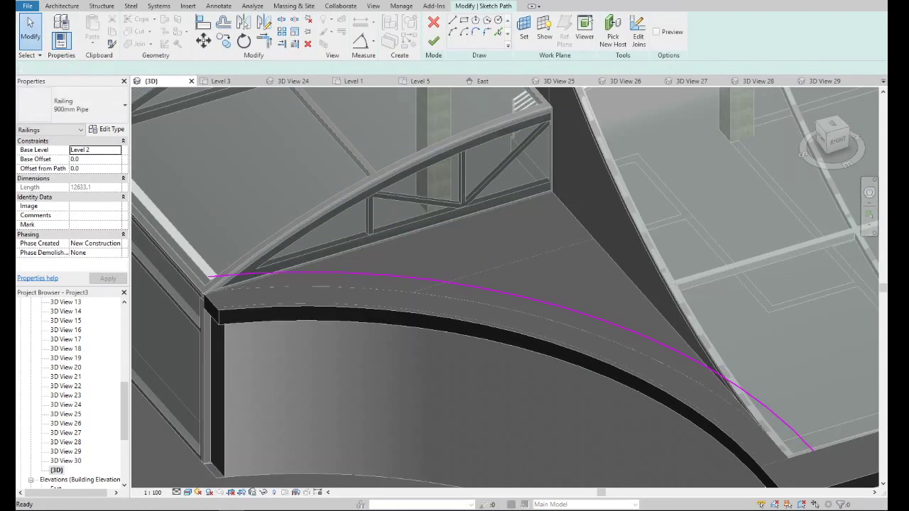
- Delete the upper sketch arc and finish, keeping only the edge-following arc
{"action": "left_click", "coordinate": [414, 275]}
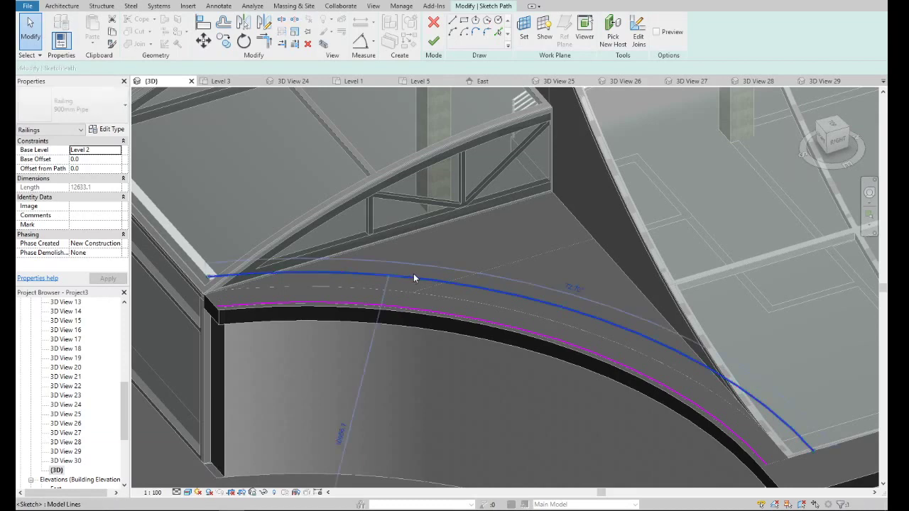
{"action": "key", "text": "Delete"}
{"action": "left_click", "coordinate": [433, 41]}
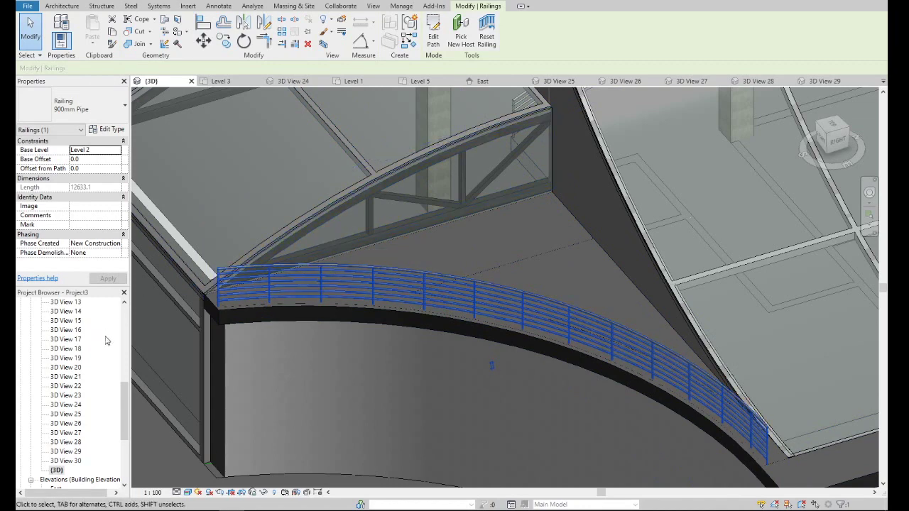
- Reopen the railing path, cancel a started straight line, and switch to the Level 2 plan
{"action": "key", "text": "Escape"}
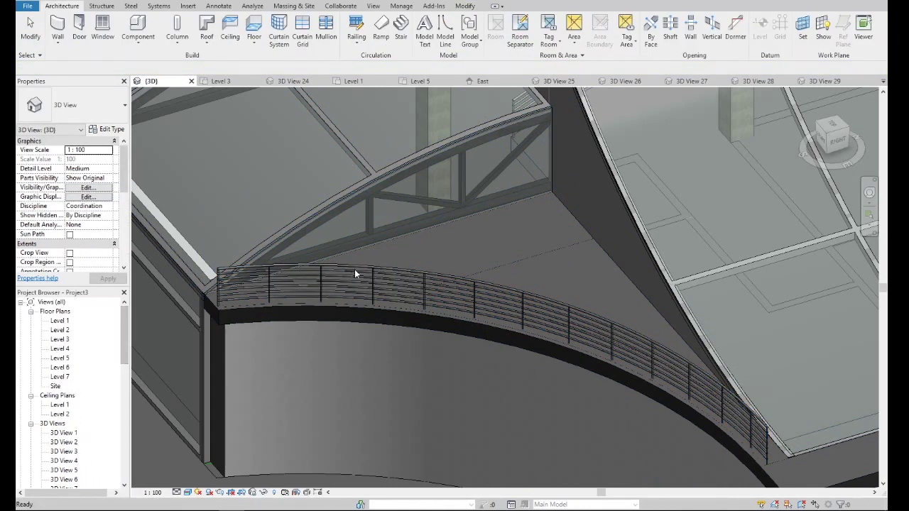
{"action": "double_click", "coordinate": [360, 271]}
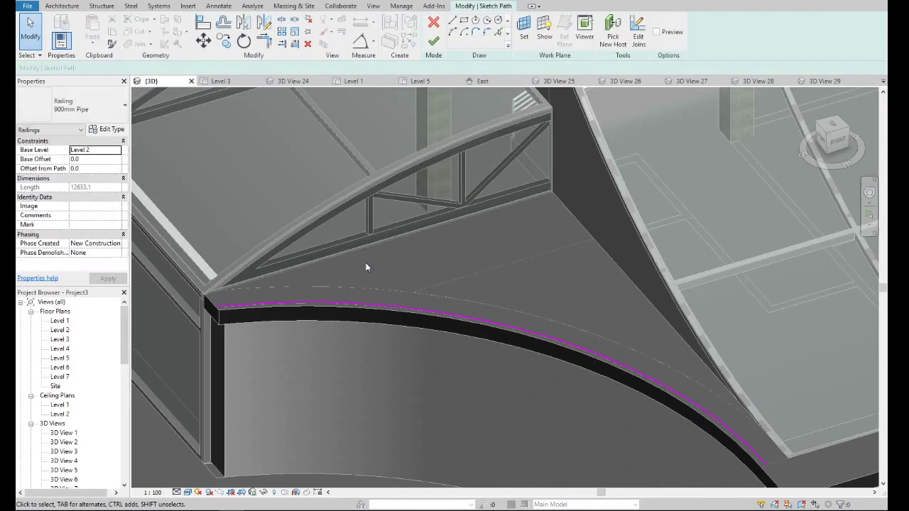
{"action": "left_click", "coordinate": [452, 20]}
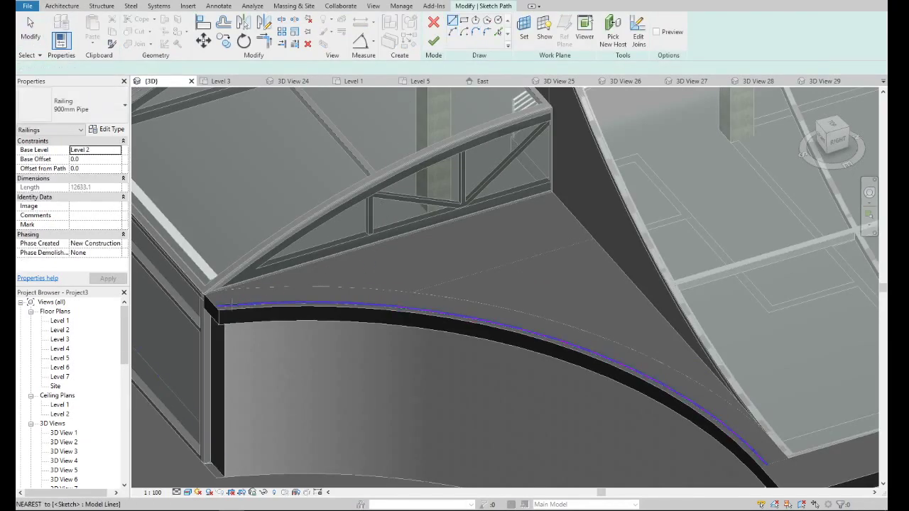
{"action": "left_click", "coordinate": [217, 305]}
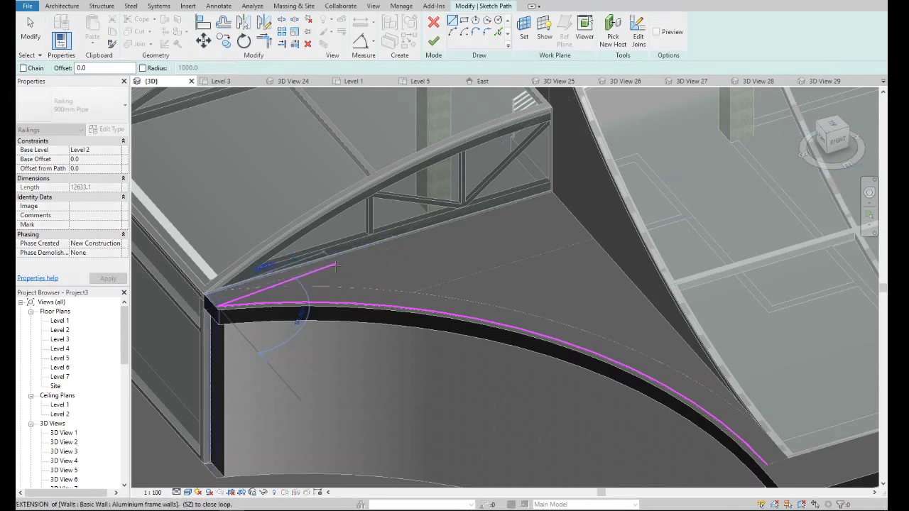
{"action": "key", "text": "Escape"}
{"action": "key", "text": "Escape"}
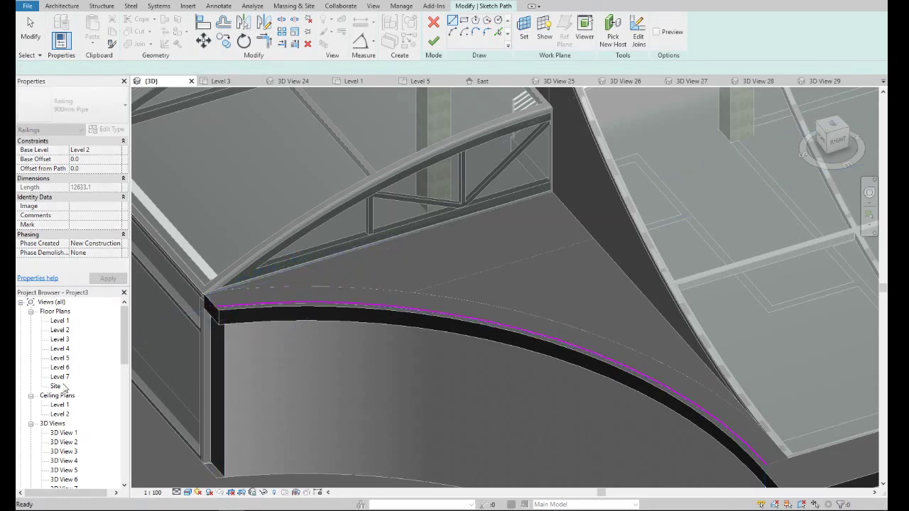
{"action": "double_click", "coordinate": [60, 329]}
- Sketch a 2000 vertical line from the arc's lower end and a horizontal line from the wall edge to the arc
{"action": "scroll", "coordinate": [371, 359], "scroll_direction": "up", "scroll_amount": 2}
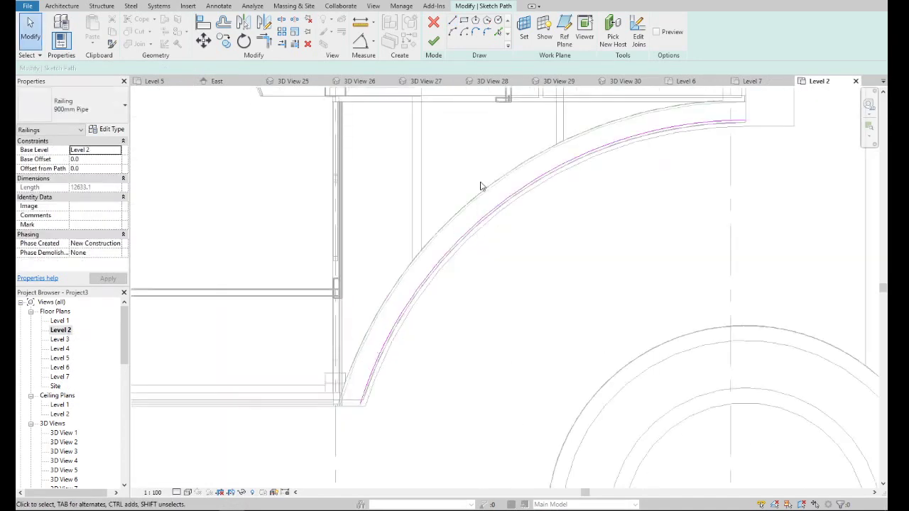
{"action": "key", "text": "l"}
{"action": "key", "text": "i"}
{"action": "scroll", "coordinate": [325, 371], "scroll_direction": "up", "scroll_amount": 2}
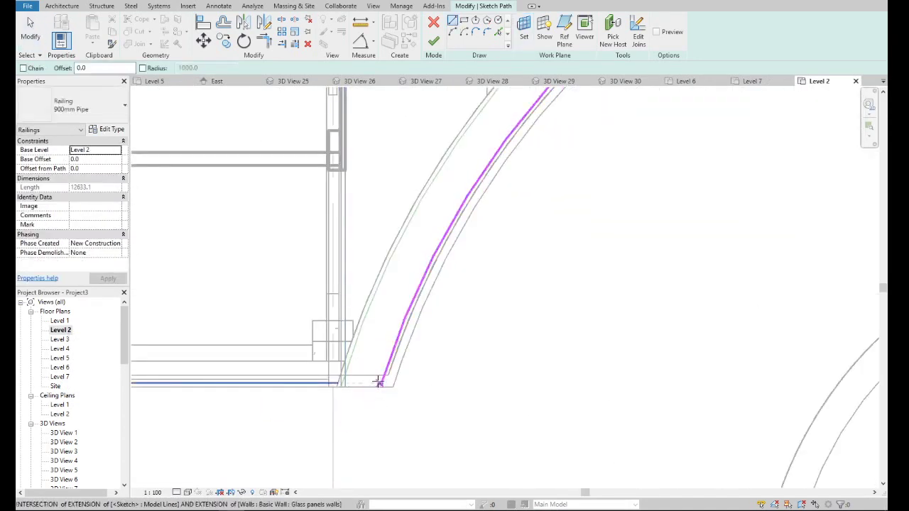
{"action": "left_click", "coordinate": [380, 383]}
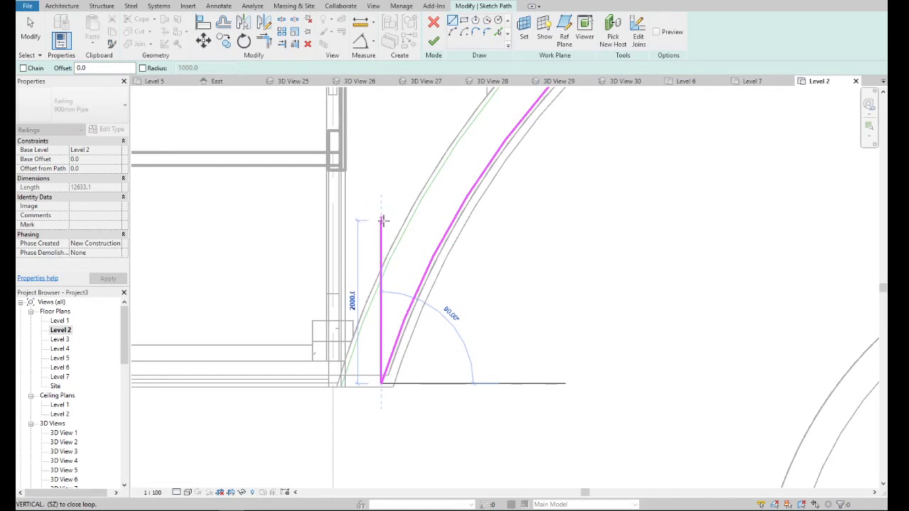
{"action": "left_click", "coordinate": [381, 222]}
{"action": "scroll", "coordinate": [343, 222], "scroll_direction": "up", "scroll_amount": 2}
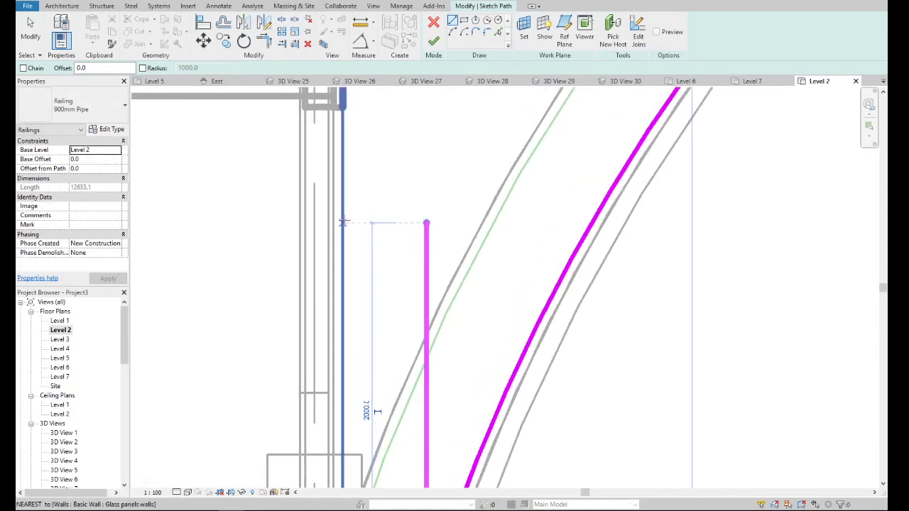
{"action": "left_click", "coordinate": [343, 223]}
{"action": "left_click", "coordinate": [587, 223]}
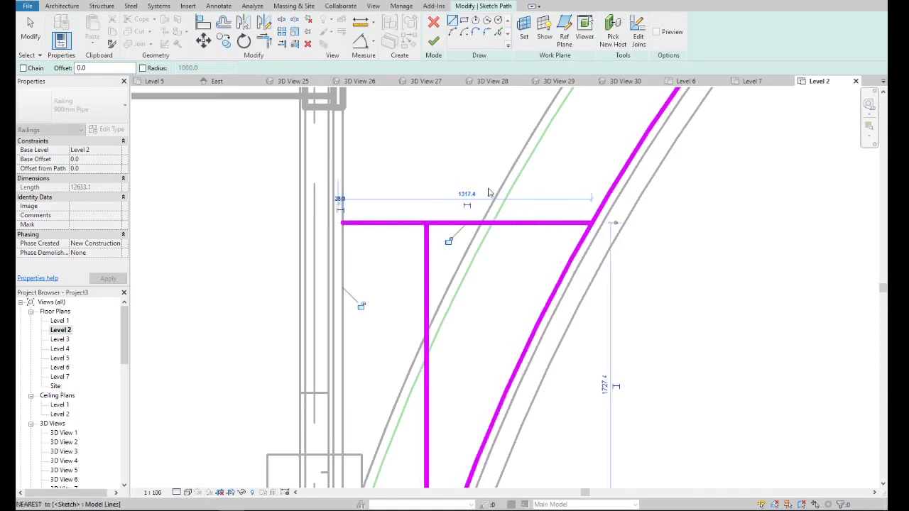
{"action": "key", "text": "Escape"}
- Trim the arc to the horizontal line and delete the vertical sketch line
{"action": "left_click", "coordinate": [564, 224]}
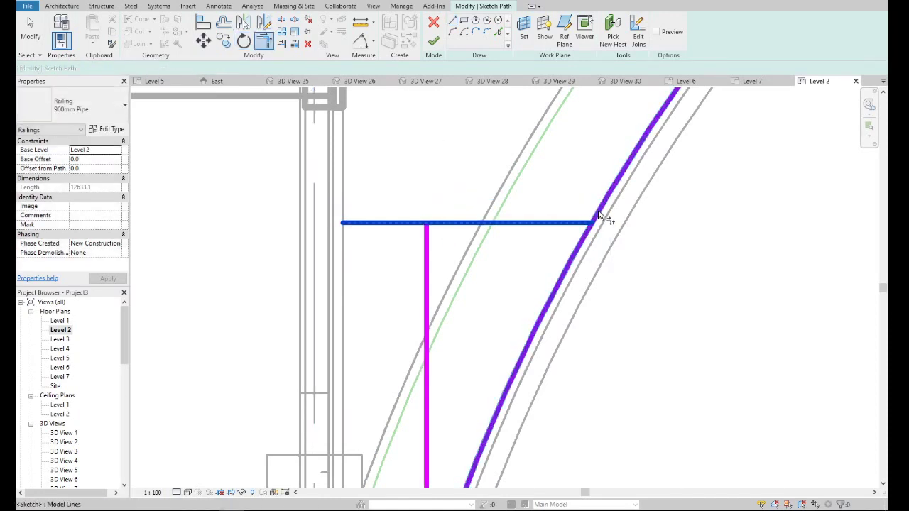
{"action": "left_click", "coordinate": [599, 217]}
{"action": "key", "text": "Escape"}
{"action": "left_click", "coordinate": [426, 260]}
{"action": "key", "text": "Delete"}
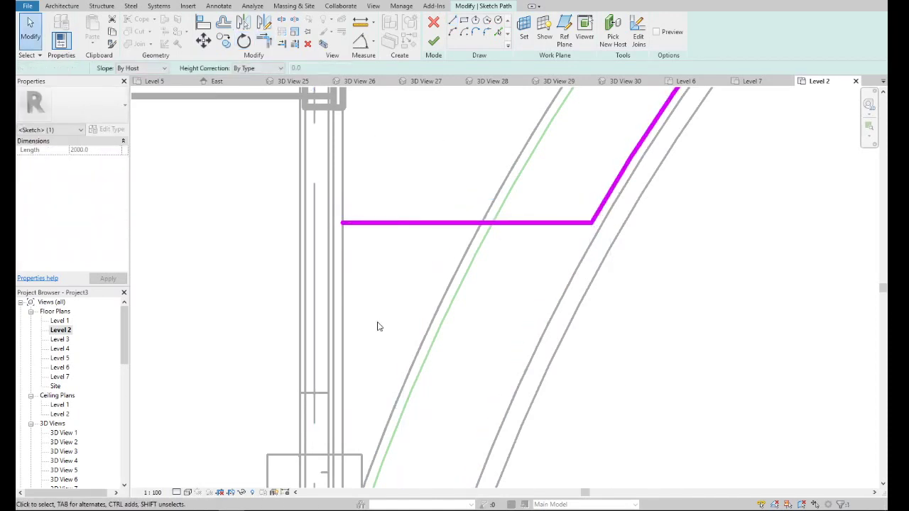
{"action": "scroll", "coordinate": [376, 323], "scroll_direction": "down", "scroll_amount": 5}
{"action": "scroll", "coordinate": [381, 319], "scroll_direction": "up", "scroll_amount": 3}
{"action": "scroll", "coordinate": [381, 319], "scroll_direction": "up", "scroll_amount": 2}
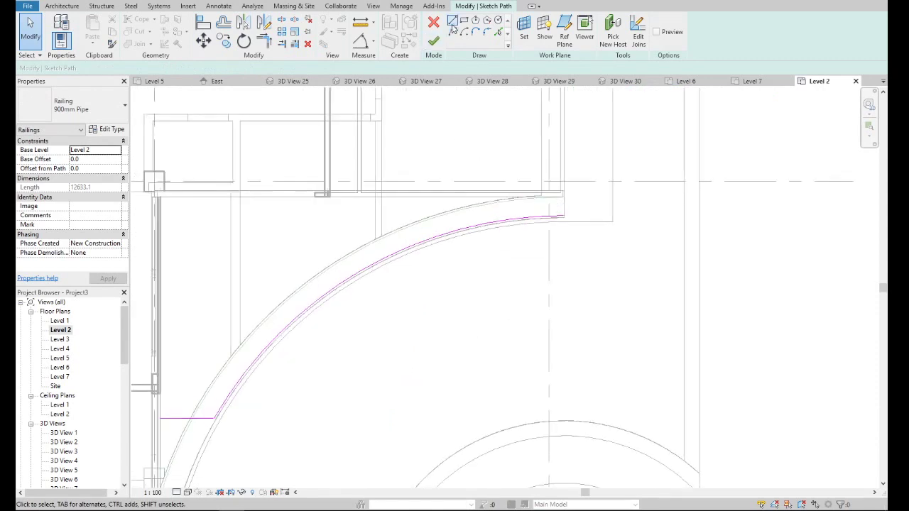
{"action": "scroll", "coordinate": [474, 216], "scroll_direction": "up", "scroll_amount": 2}
- Sketch a 4000 horizontal segment from the arc's upper end toward the wall, with a vertical drop to the arc
{"action": "key", "text": "l"}
{"action": "key", "text": "i"}
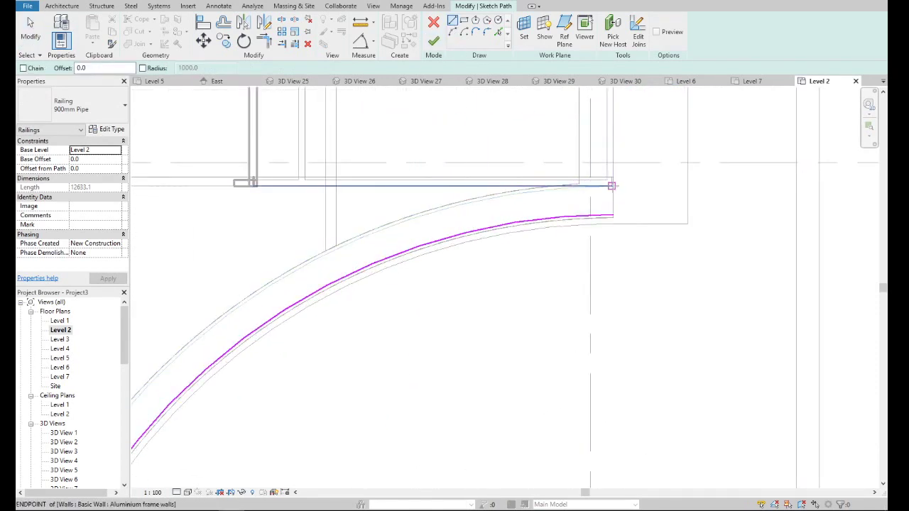
{"action": "left_click", "coordinate": [613, 186]}
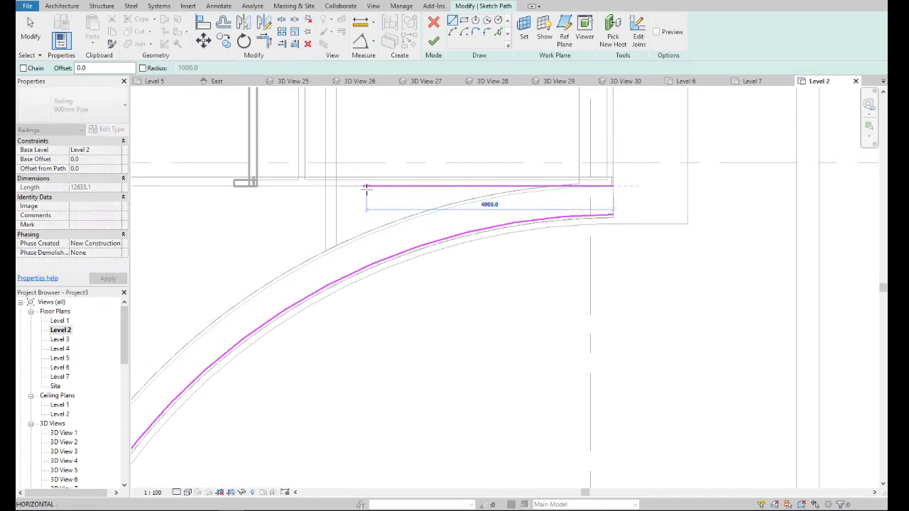
{"action": "left_click", "coordinate": [366, 186]}
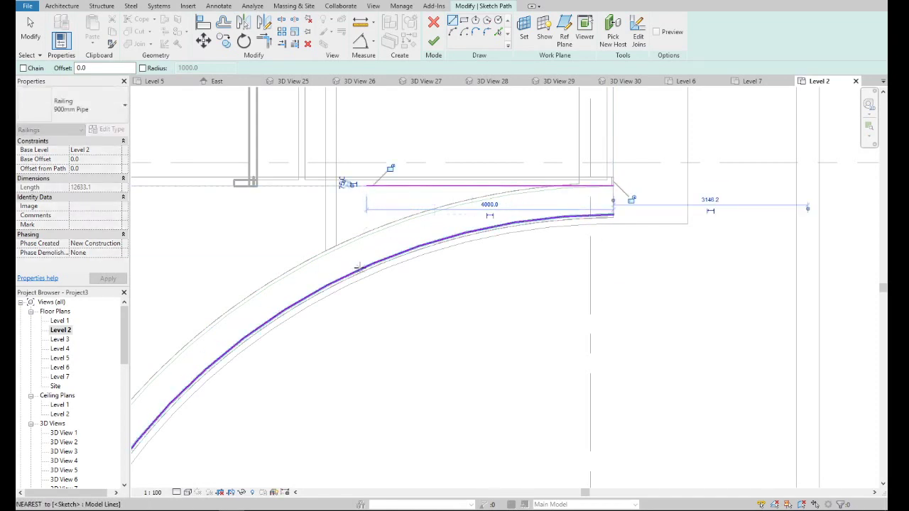
{"action": "left_click", "coordinate": [366, 186]}
{"action": "key", "text": "Escape"}
{"action": "key", "text": "Escape"}
- Delete the unwanted top horizontal sketch line and invoke Trim/Extend (TR)
{"action": "left_click", "coordinate": [398, 186]}
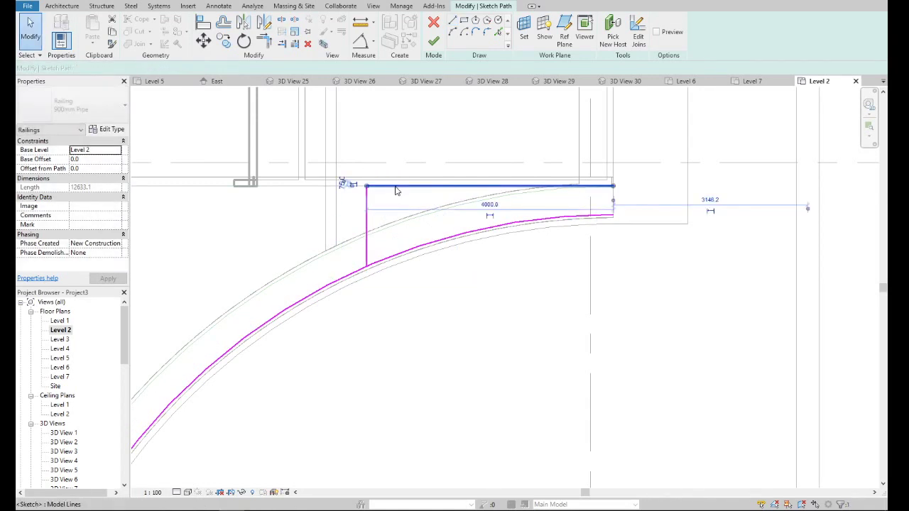
{"action": "key", "text": "Delete"}
{"action": "left_click", "coordinate": [420, 248]}
{"action": "key", "text": "Escape"}
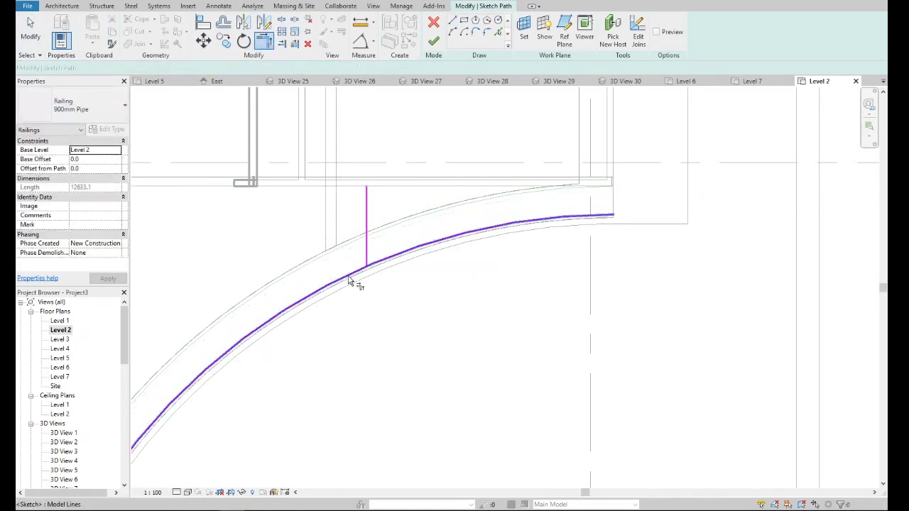
{"action": "key", "text": "t"}
{"action": "key", "text": "r"}
{"action": "scroll", "coordinate": [499, 246], "scroll_direction": "down", "scroll_amount": 3}
- Finish the railing sketch and select the new railing in the default 3D view
{"action": "left_click", "coordinate": [434, 44]}
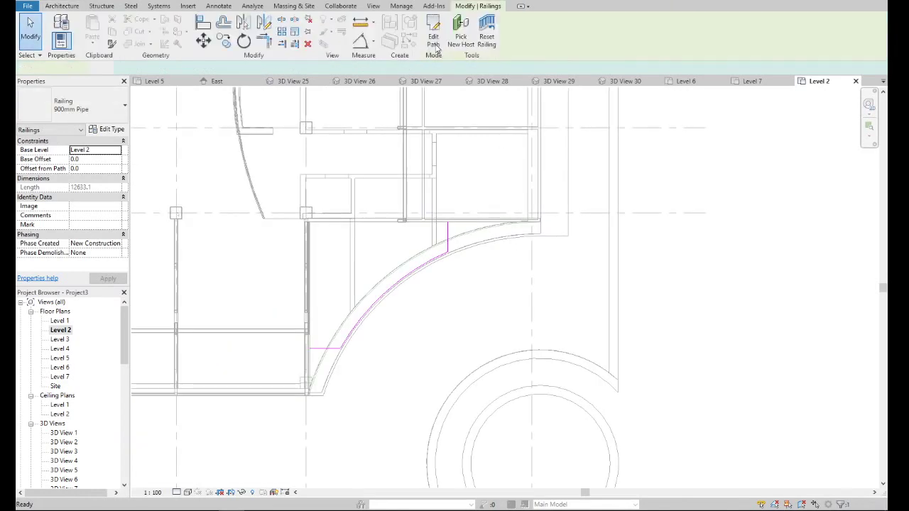
{"action": "scroll", "coordinate": [88, 448], "scroll_direction": "down", "scroll_amount": 2}
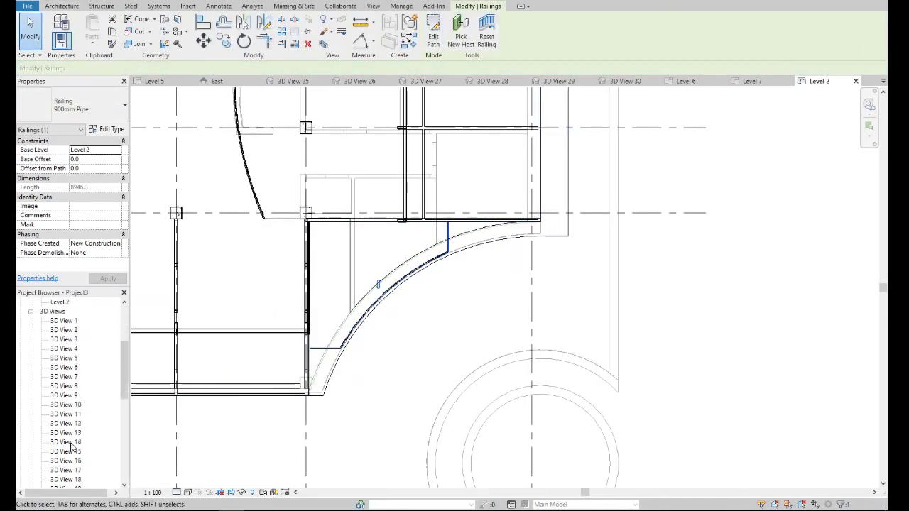
{"action": "scroll", "coordinate": [71, 447], "scroll_direction": "down", "scroll_amount": 3}
{"action": "double_click", "coordinate": [57, 414]}
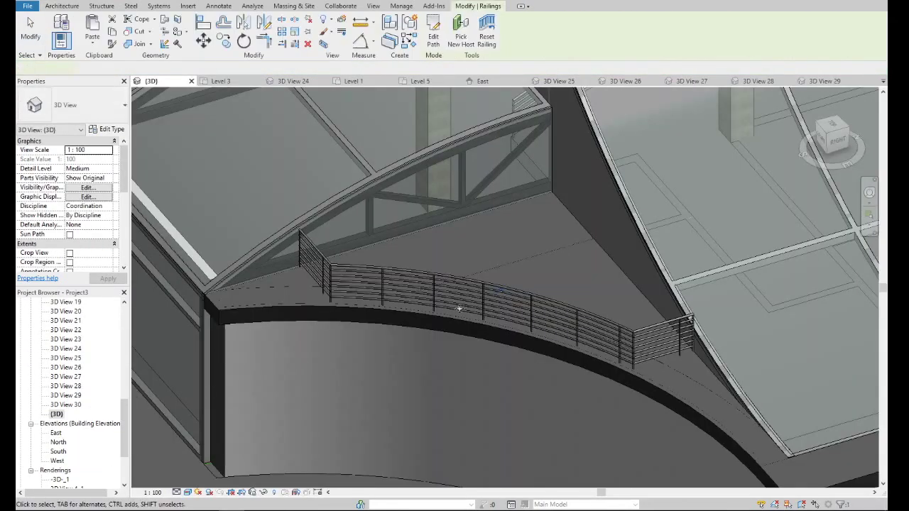
{"action": "left_click", "coordinate": [350, 271]}
{"action": "scroll", "coordinate": [523, 292], "scroll_direction": "down", "scroll_amount": 5}
{"action": "scroll", "coordinate": [456, 297], "scroll_direction": "up", "scroll_amount": 5}
{"action": "scroll", "coordinate": [440, 277], "scroll_direction": "up", "scroll_amount": 3}
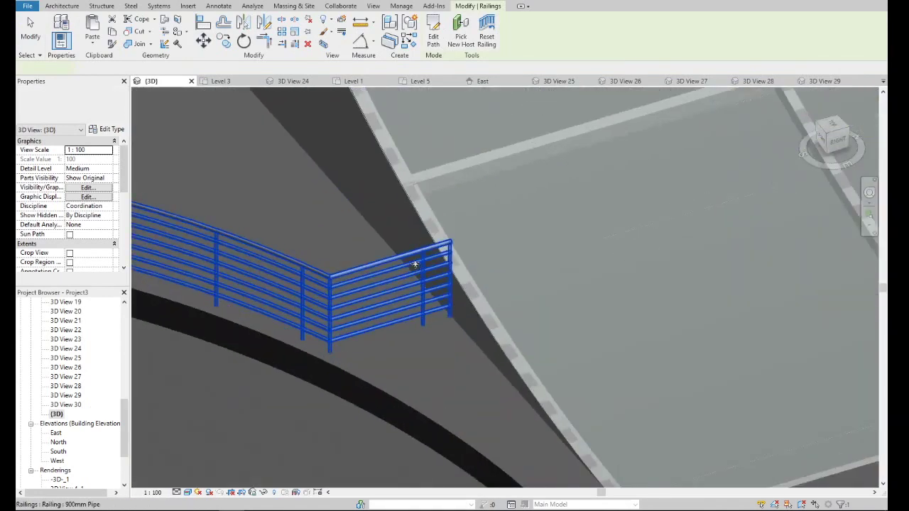
- Edit the railing path, move its short straight end segment up, and finish
{"action": "double_click", "coordinate": [413, 262]}
{"action": "left_click", "coordinate": [394, 336]}
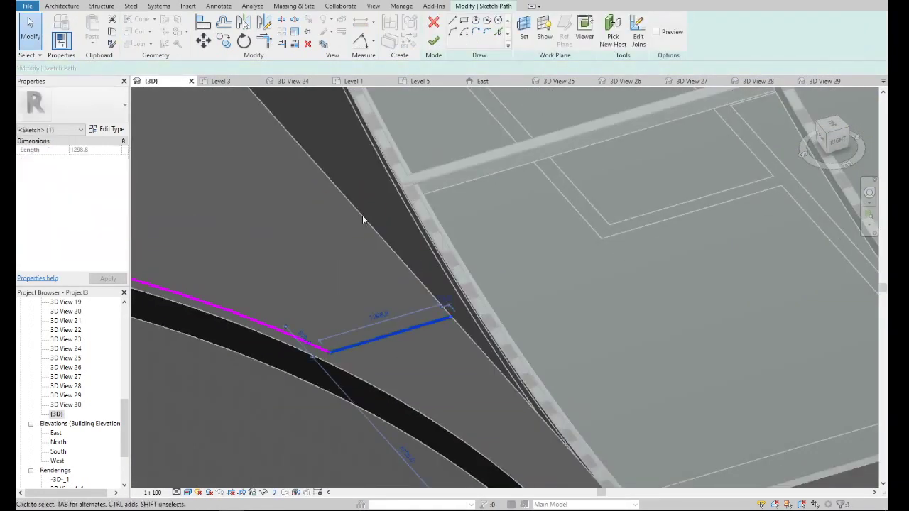
{"action": "left_click", "coordinate": [203, 39]}
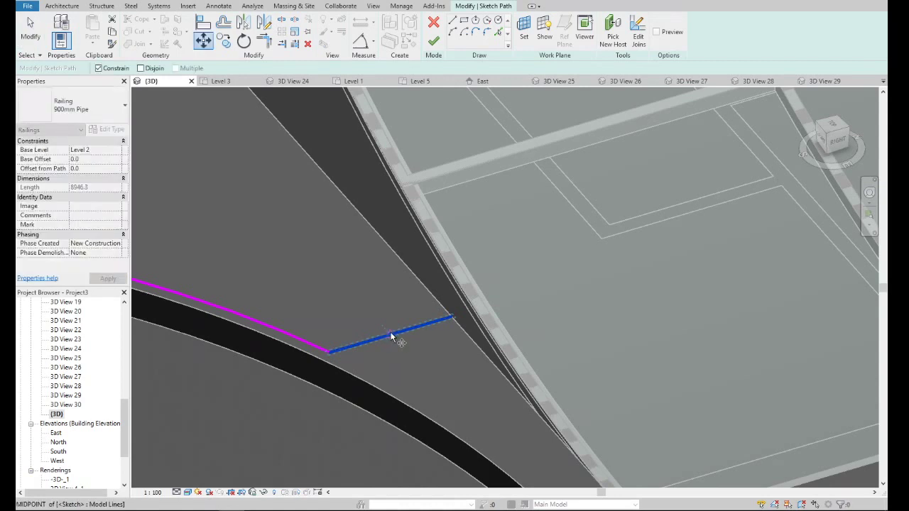
{"action": "left_click", "coordinate": [355, 290]}
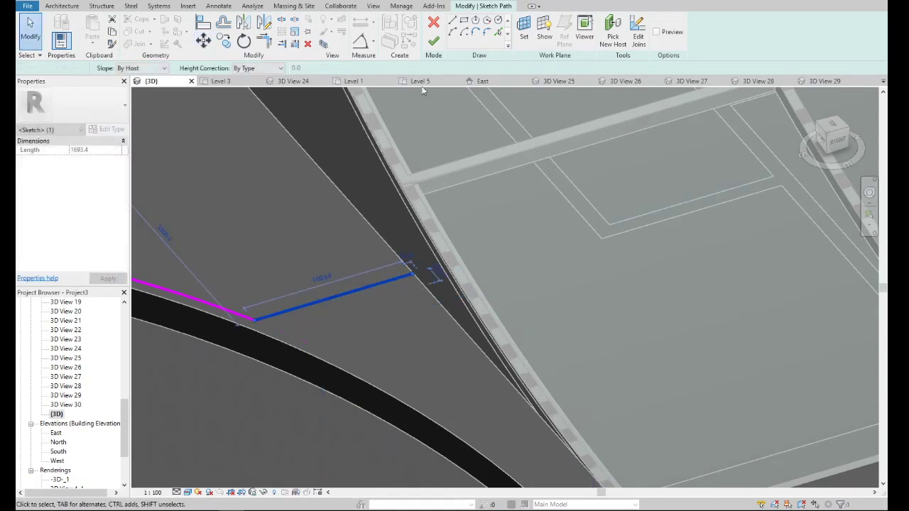
{"action": "key", "text": "Escape"}
{"action": "left_click", "coordinate": [436, 43]}
- Reopen the path, move the end segment slightly higher to meet the wall, and finish at 8274.7 long
{"action": "middle_click_drag", "start_coordinate": [443, 239], "coordinate": [412, 237], "text": "shift"}
{"action": "scroll", "coordinate": [390, 231], "scroll_direction": "up", "scroll_amount": 3}
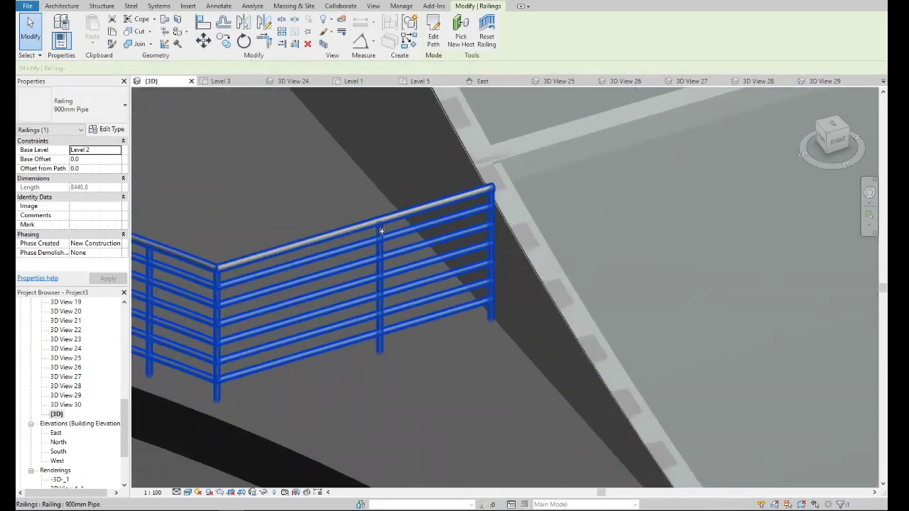
{"action": "double_click", "coordinate": [381, 227]}
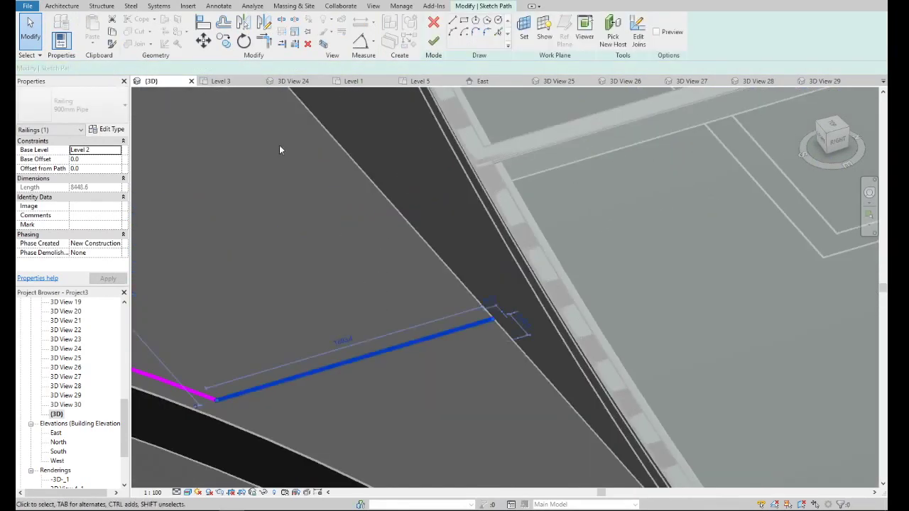
{"action": "left_click", "coordinate": [355, 360]}
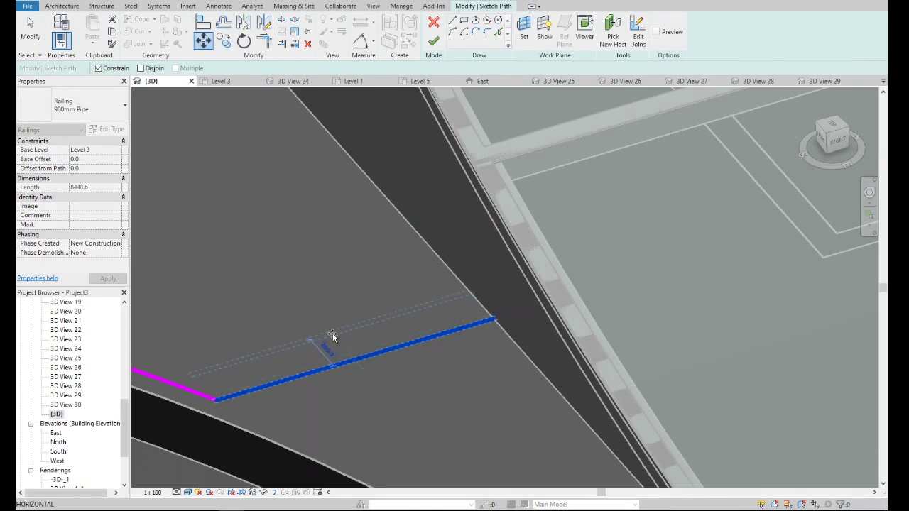
{"action": "left_click", "coordinate": [332, 332]}
{"action": "scroll", "coordinate": [445, 305], "scroll_direction": "down", "scroll_amount": 1}
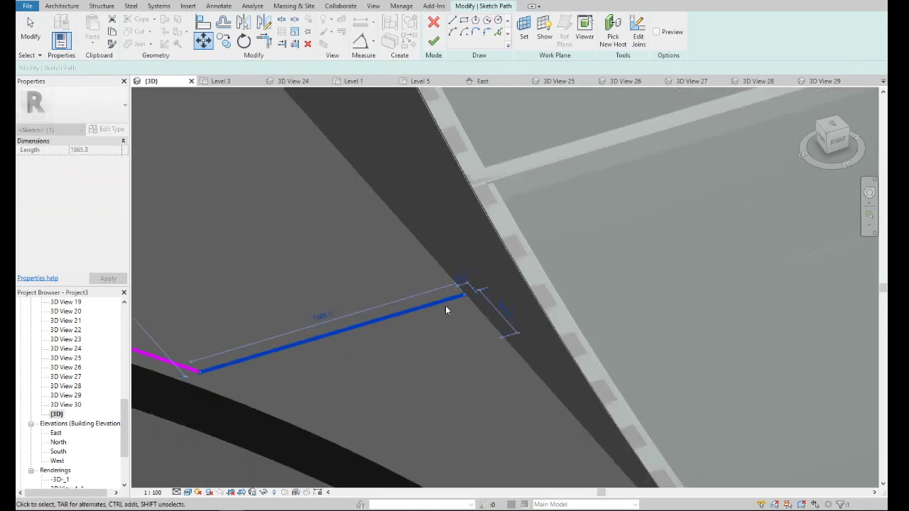
{"action": "scroll", "coordinate": [445, 305], "scroll_direction": "down", "scroll_amount": 2}
{"action": "left_click", "coordinate": [433, 40]}
{"action": "scroll", "coordinate": [473, 252], "scroll_direction": "down", "scroll_amount": 3}
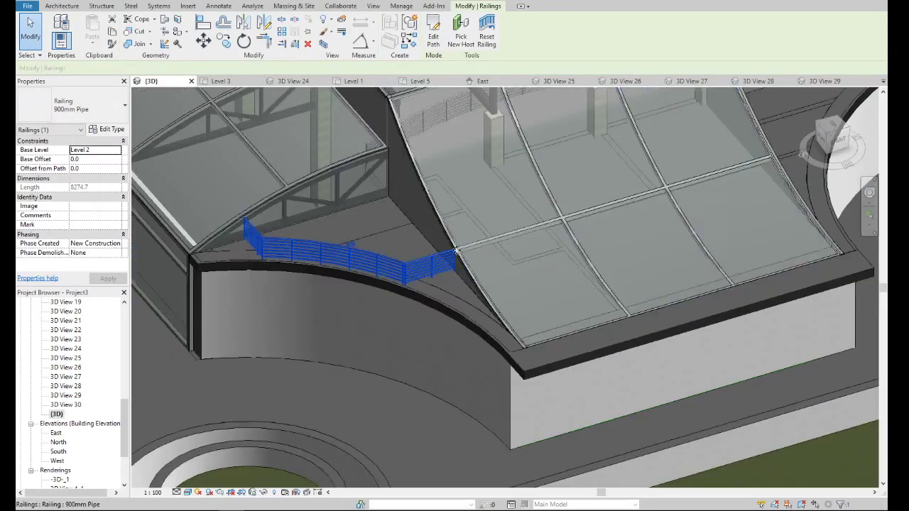
{"action": "scroll", "coordinate": [473, 252], "scroll_direction": "up", "scroll_amount": 5}
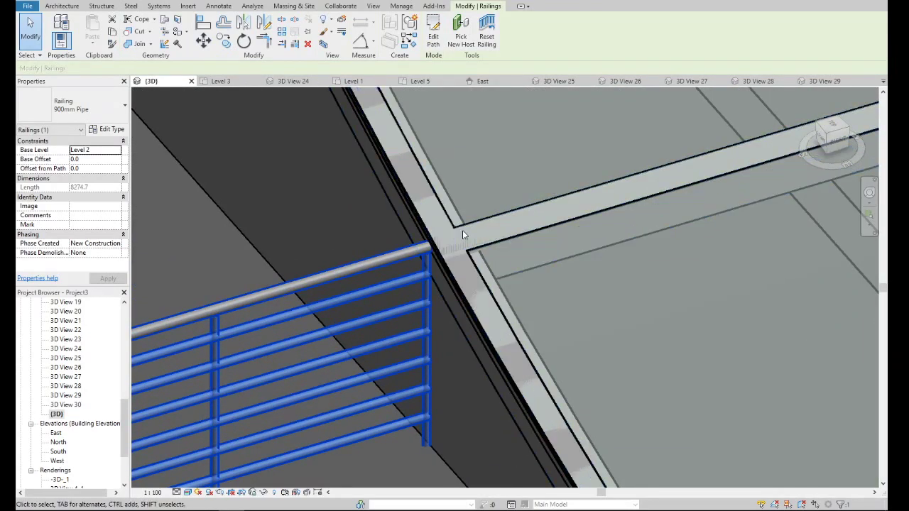
{"action": "scroll", "coordinate": [462, 235], "scroll_direction": "up", "scroll_amount": 2}
{"action": "scroll", "coordinate": [461, 240], "scroll_direction": "down", "scroll_amount": 2}
{"action": "scroll", "coordinate": [463, 244], "scroll_direction": "down", "scroll_amount": 3}
{"action": "middle_click_drag", "start_coordinate": [463, 244], "coordinate": [303, 224], "text": "shift"}
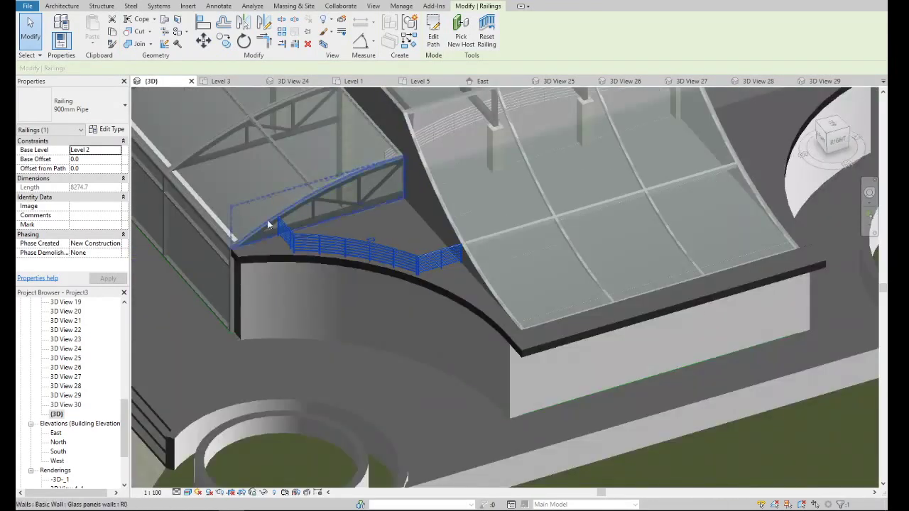
{"action": "scroll", "coordinate": [304, 224], "scroll_direction": "up", "scroll_amount": 4}
{"action": "scroll", "coordinate": [303, 224], "scroll_direction": "down", "scroll_amount": 2}
{"action": "scroll", "coordinate": [303, 224], "scroll_direction": "down", "scroll_amount": 2}
{"action": "scroll", "coordinate": [303, 224], "scroll_direction": "down", "scroll_amount": 2}
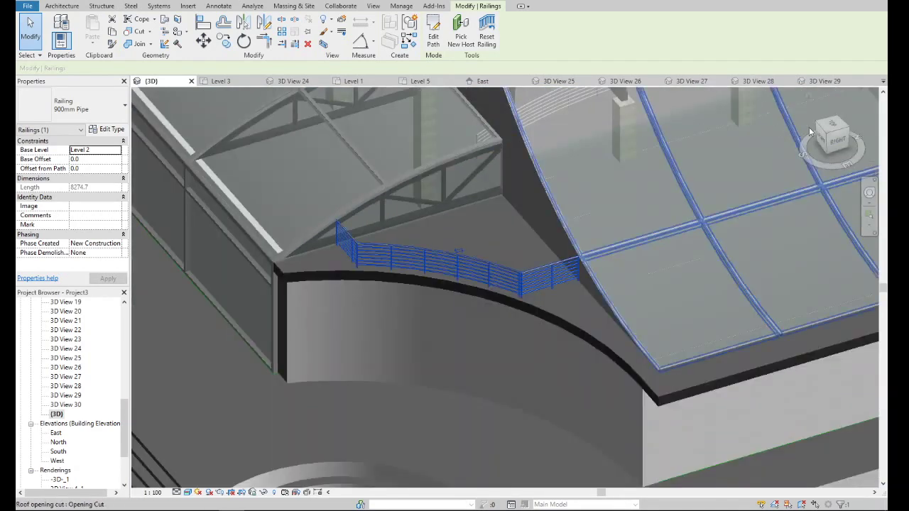
{"action": "left_click", "coordinate": [827, 135]}
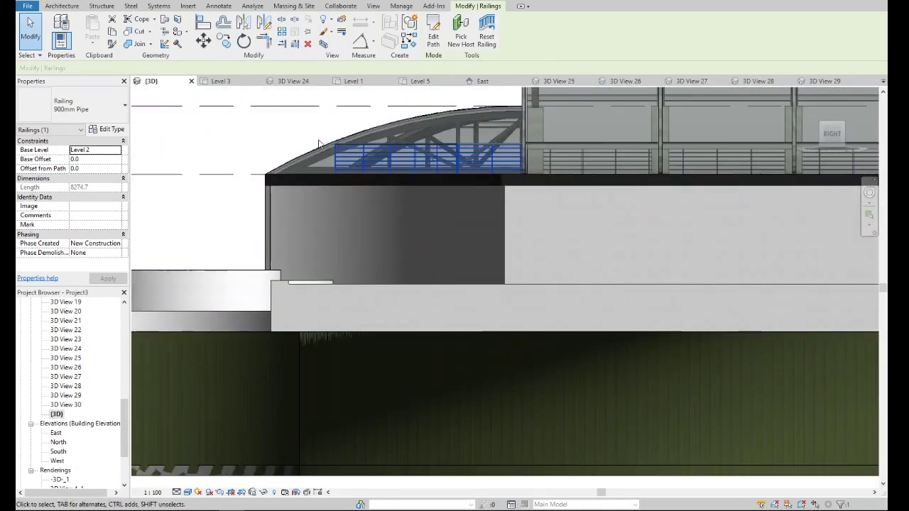
{"action": "scroll", "coordinate": [341, 142], "scroll_direction": "up", "scroll_amount": 3}
{"action": "scroll", "coordinate": [350, 142], "scroll_direction": "down", "scroll_amount": 4}
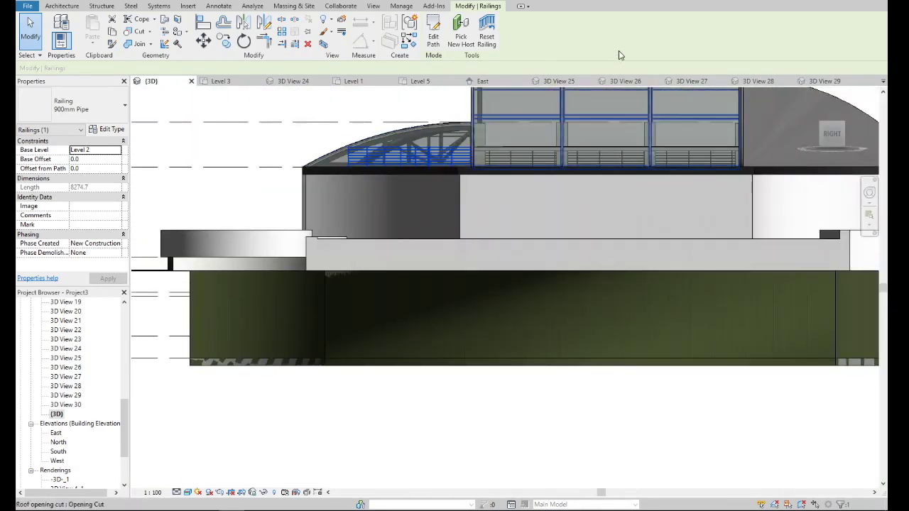
{"action": "left_click_drag", "start_coordinate": [874, 144], "coordinate": [608, 211]}
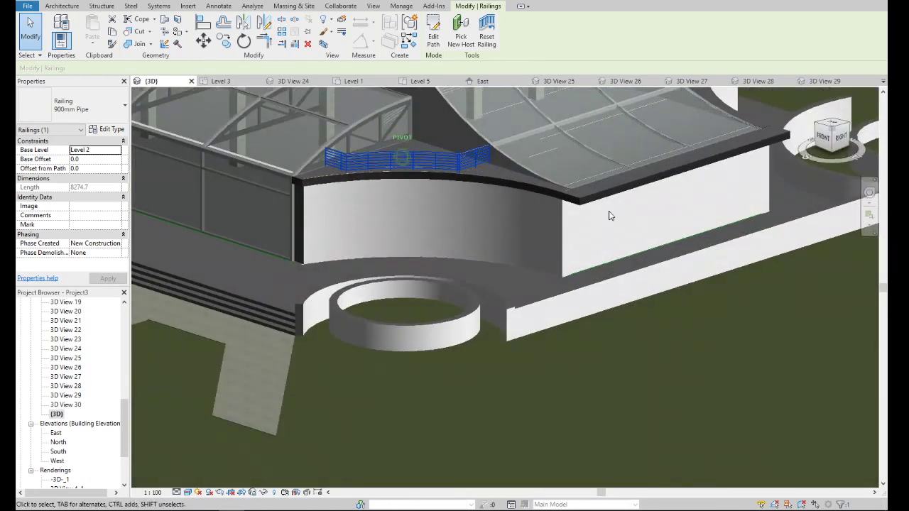
{"action": "scroll", "coordinate": [608, 211], "scroll_direction": "down", "scroll_amount": 5}
{"action": "scroll", "coordinate": [423, 242], "scroll_direction": "up", "scroll_amount": 2}
{"action": "scroll", "coordinate": [411, 246], "scroll_direction": "up", "scroll_amount": 3}
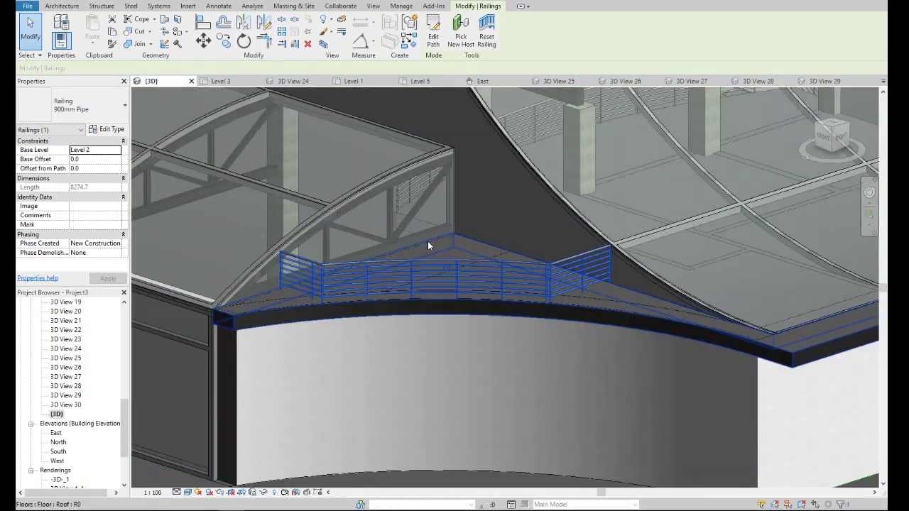
- Orbit down onto the building and try Railing > Sketch Path in 3D, dismissing the work plane error
{"action": "key", "text": "Escape"}
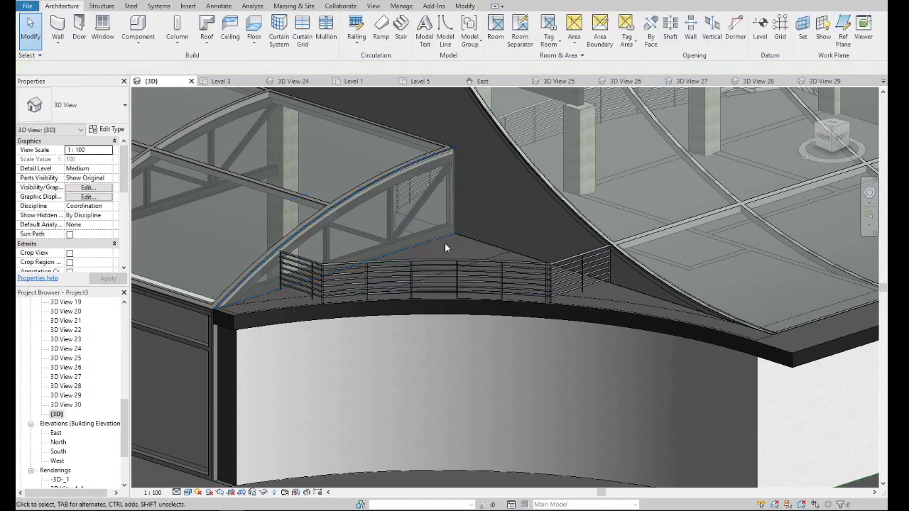
{"action": "scroll", "coordinate": [586, 237], "scroll_direction": "down", "scroll_amount": 5}
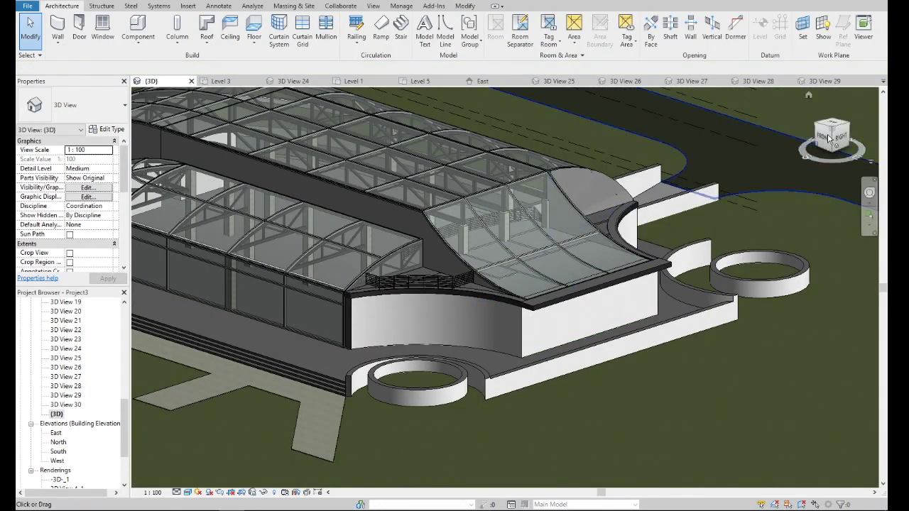
{"action": "mouse_move", "coordinate": [668, 199]}
{"action": "middle_mouse_down", "text": "shift"}
{"action": "mouse_move", "coordinate": [710, 234]}
{"action": "mouse_move", "coordinate": [568, 184]}
{"action": "mouse_move", "coordinate": [287, 340]}
{"action": "middle_mouse_up", "text": "shift"}
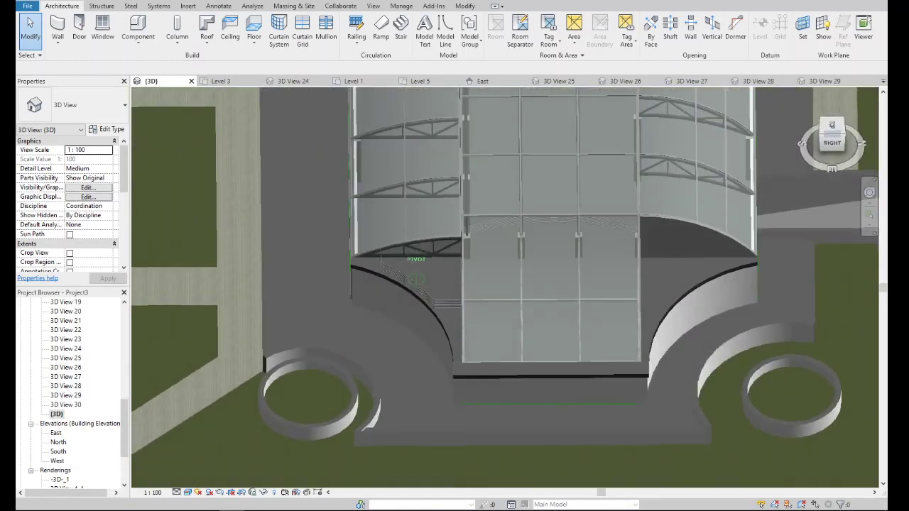
{"action": "scroll", "coordinate": [291, 341], "scroll_direction": "down", "scroll_amount": 2}
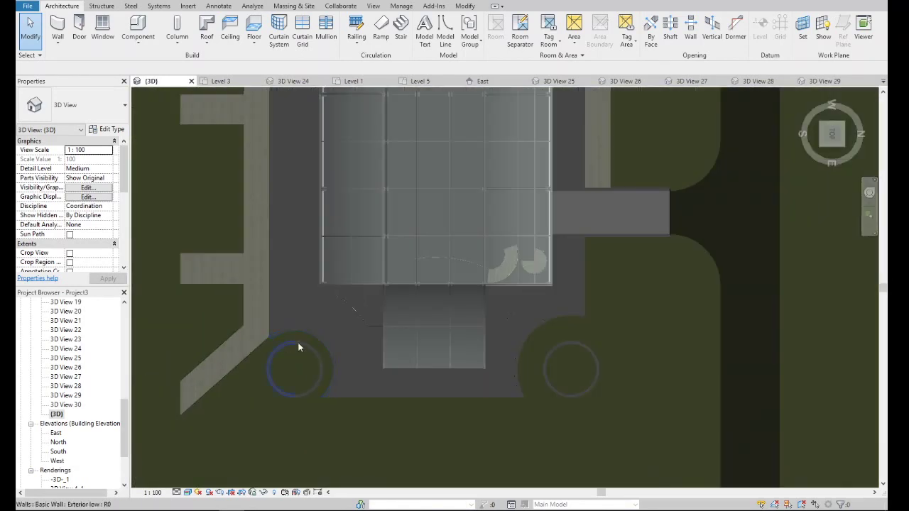
{"action": "scroll", "coordinate": [373, 329], "scroll_direction": "up", "scroll_amount": 2}
{"action": "scroll", "coordinate": [373, 327], "scroll_direction": "up", "scroll_amount": 1}
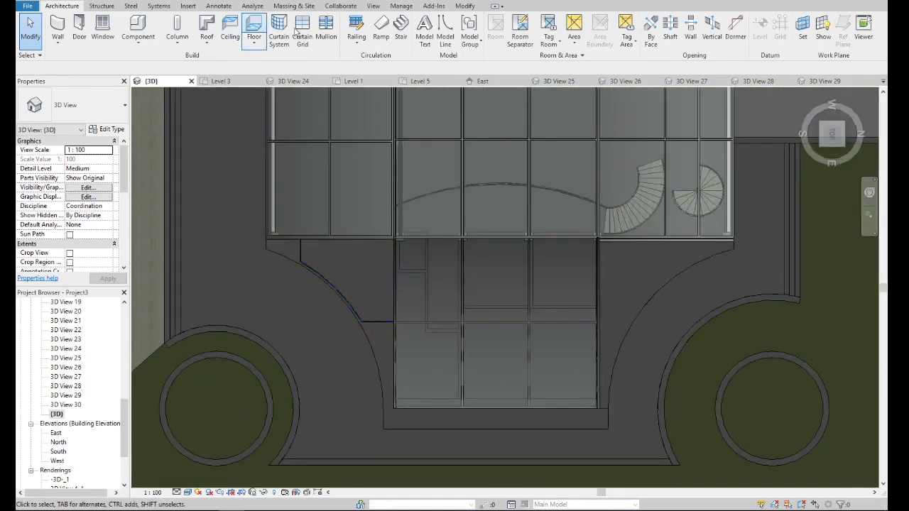
{"action": "left_click", "coordinate": [367, 41]}
{"action": "left_click", "coordinate": [370, 60]}
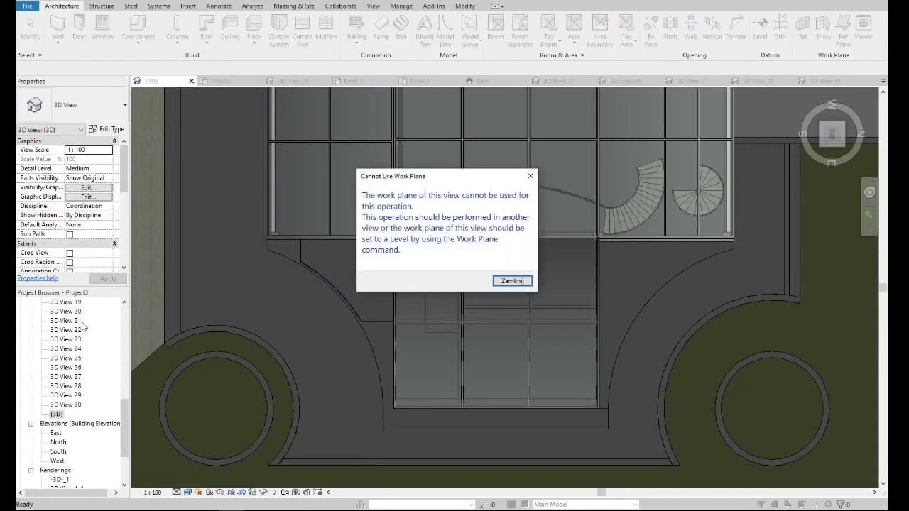
{"action": "left_click", "coordinate": [512, 281]}
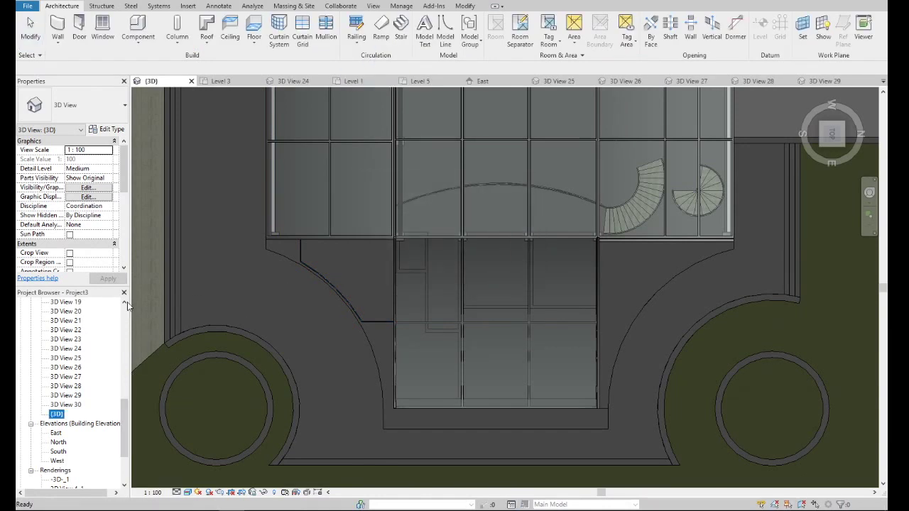
{"action": "left_click_drag", "start_coordinate": [126, 416], "coordinate": [125, 316]}
- Switch to the Level 2 floor plan and bring up the railing creation options there
{"action": "double_click", "coordinate": [65, 332]}
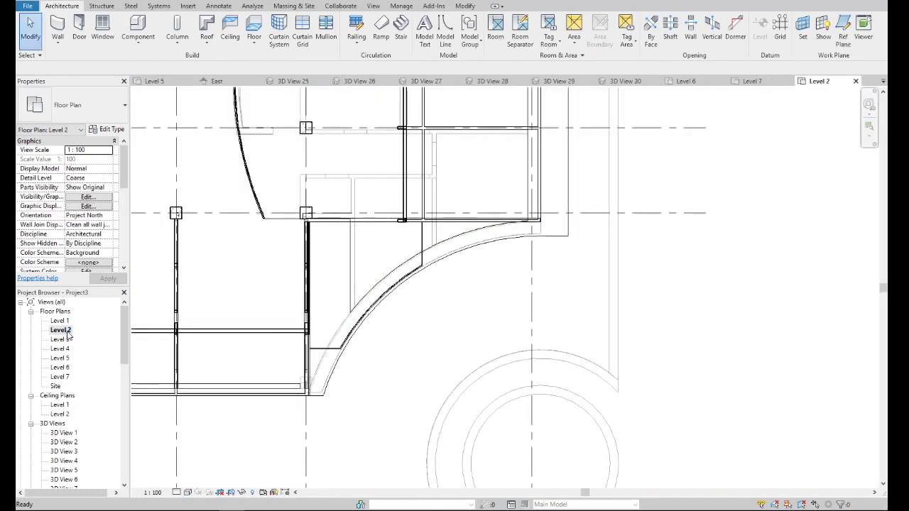
{"action": "scroll", "coordinate": [362, 363], "scroll_direction": "down", "scroll_amount": 3}
{"action": "scroll", "coordinate": [487, 358], "scroll_direction": "down", "scroll_amount": 3}
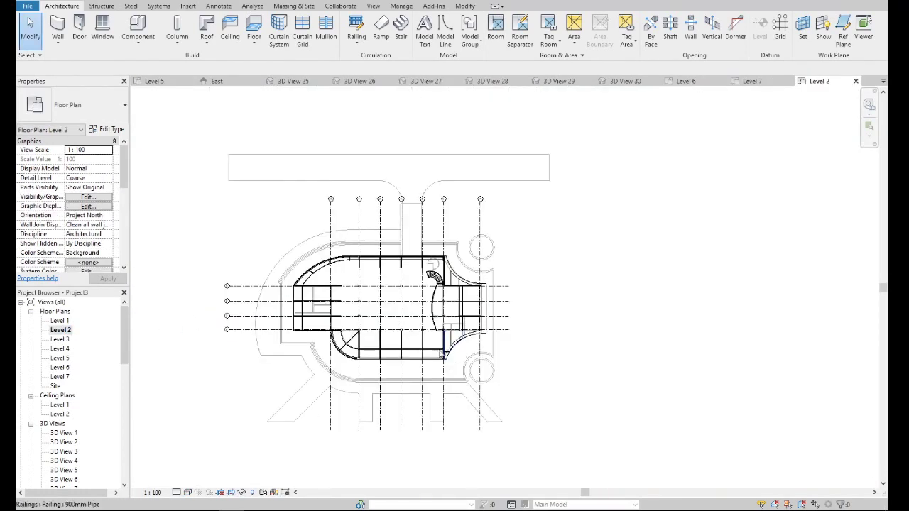
{"action": "scroll", "coordinate": [462, 341], "scroll_direction": "up", "scroll_amount": 3}
{"action": "scroll", "coordinate": [452, 342], "scroll_direction": "up", "scroll_amount": 2}
{"action": "scroll", "coordinate": [401, 377], "scroll_direction": "down", "scroll_amount": 3}
{"action": "scroll", "coordinate": [410, 348], "scroll_direction": "up", "scroll_amount": 3}
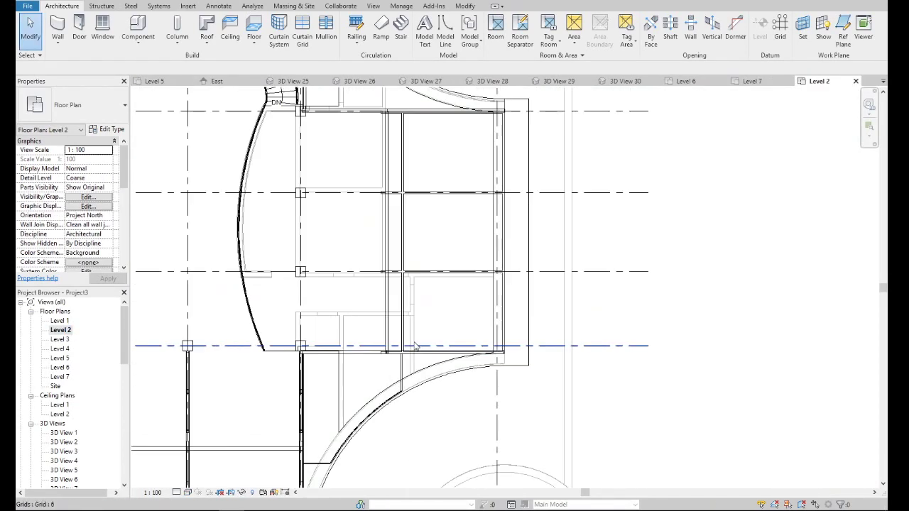
{"action": "left_click", "coordinate": [357, 39]}
- Start a new railing path with a segment from the railing end to the curved wall
{"action": "left_click", "coordinate": [374, 61]}
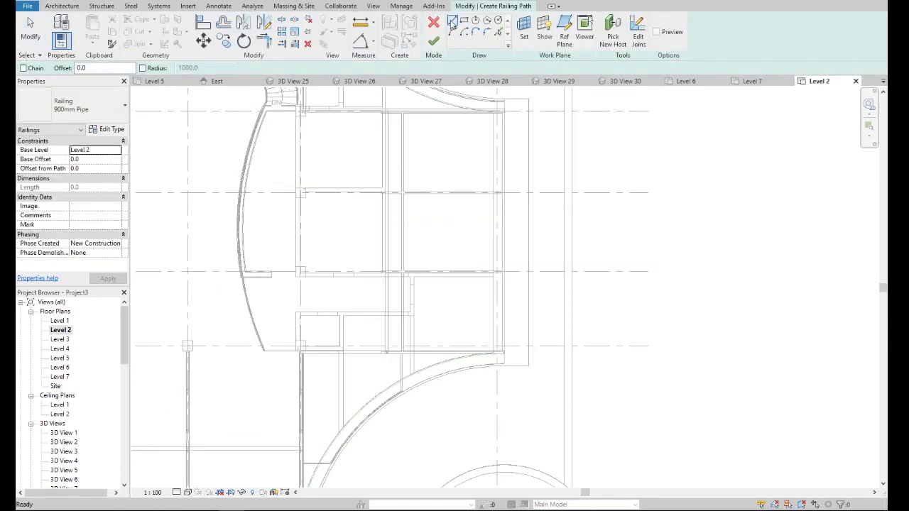
{"action": "scroll", "coordinate": [402, 284], "scroll_direction": "up", "scroll_amount": 2}
{"action": "scroll", "coordinate": [398, 341], "scroll_direction": "up", "scroll_amount": 2}
{"action": "scroll", "coordinate": [394, 362], "scroll_direction": "up", "scroll_amount": 2}
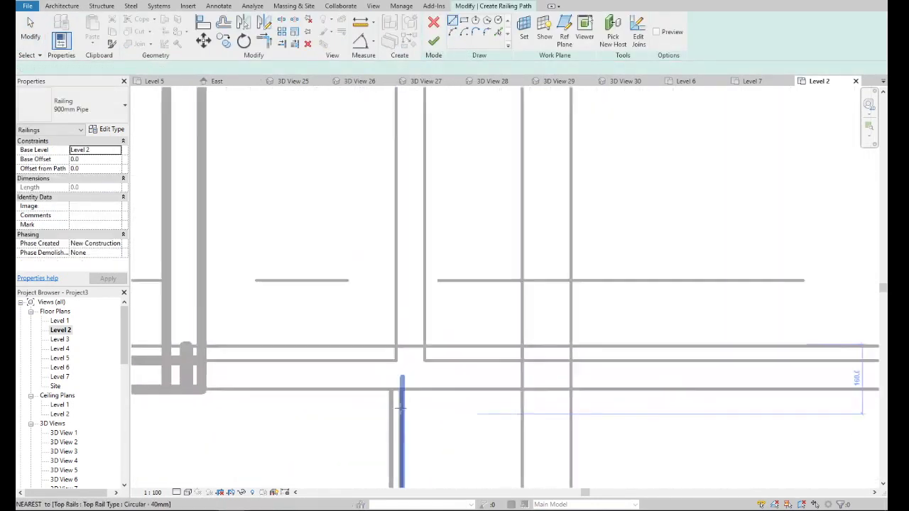
{"action": "scroll", "coordinate": [391, 375], "scroll_direction": "up", "scroll_amount": 2}
{"action": "left_click", "coordinate": [391, 372]}
{"action": "scroll", "coordinate": [397, 376], "scroll_direction": "down", "scroll_amount": 3}
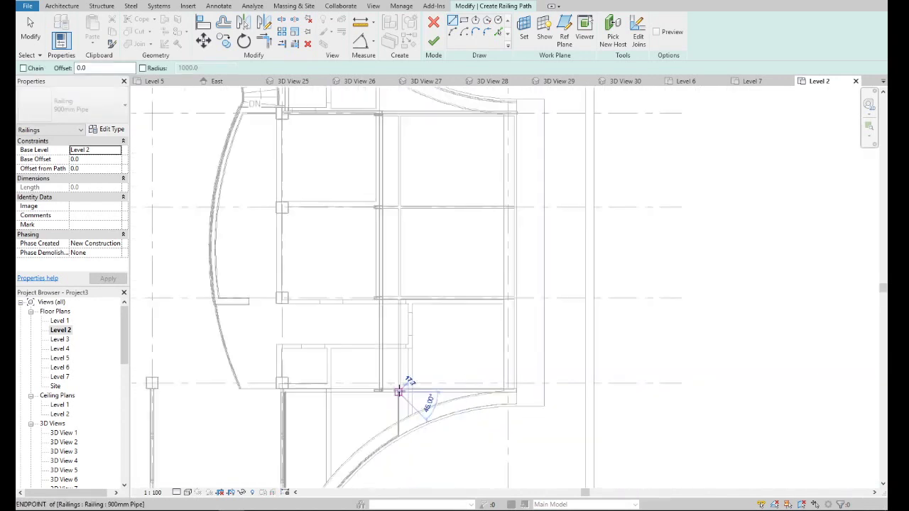
{"action": "scroll", "coordinate": [394, 340], "scroll_direction": "down", "scroll_amount": 3}
{"action": "scroll", "coordinate": [391, 254], "scroll_direction": "up", "scroll_amount": 2}
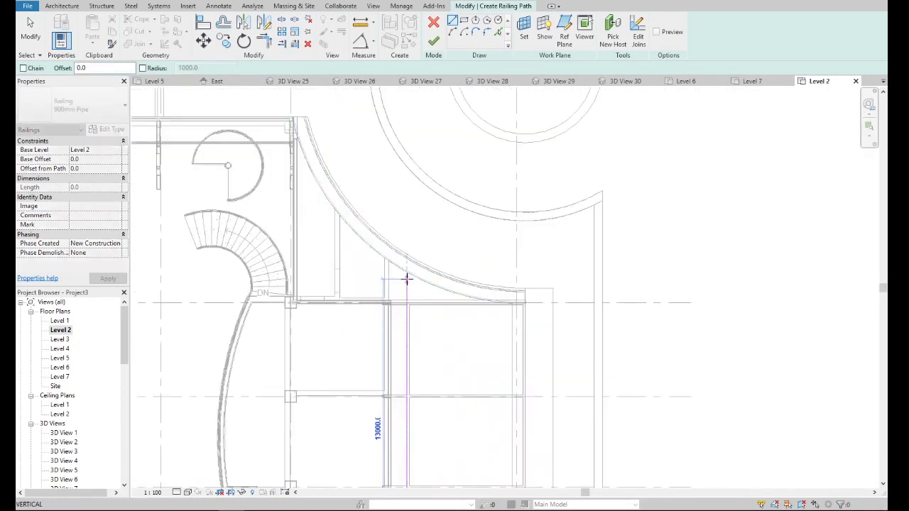
{"action": "left_click", "coordinate": [407, 266]}
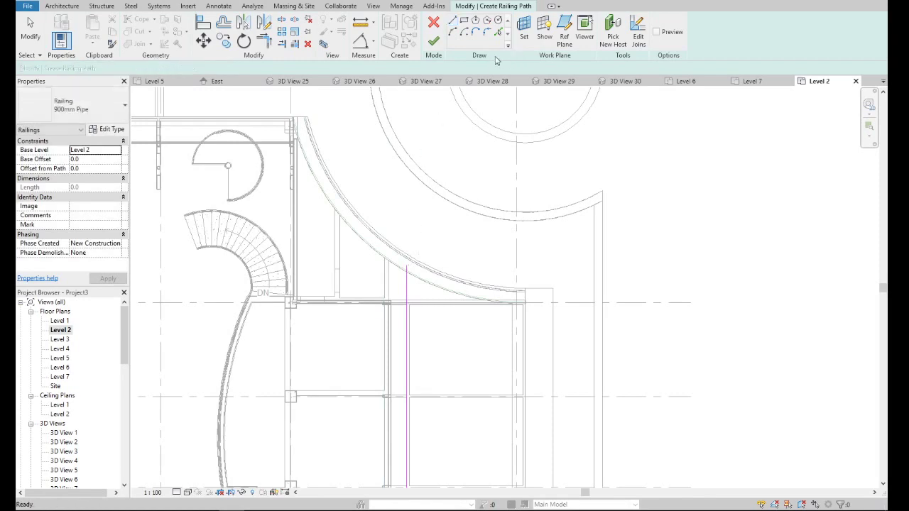
- Pick the curved wall with a 150 offset to create an offset path arc
{"action": "scroll", "coordinate": [406, 152], "scroll_direction": "down", "scroll_amount": 3}
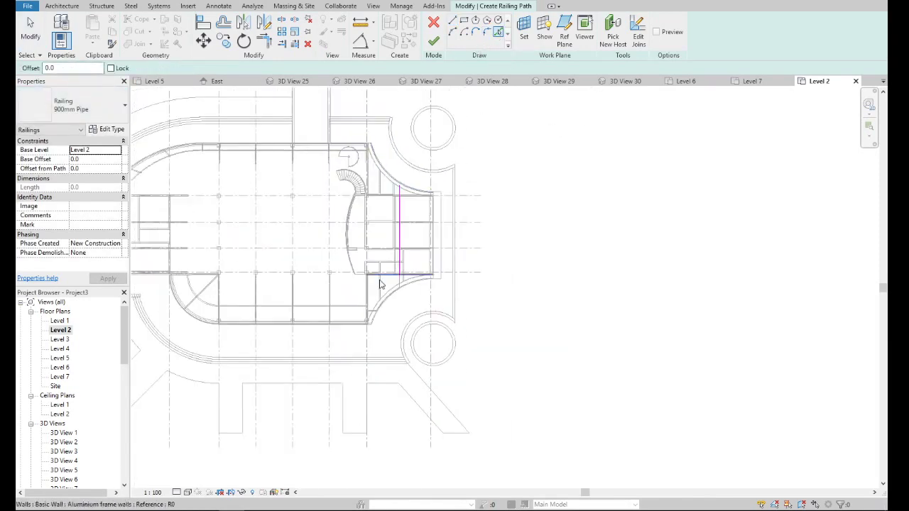
{"action": "scroll", "coordinate": [411, 308], "scroll_direction": "up", "scroll_amount": 3}
{"action": "scroll", "coordinate": [446, 310], "scroll_direction": "up", "scroll_amount": 2}
{"action": "scroll", "coordinate": [446, 310], "scroll_direction": "down", "scroll_amount": 2}
{"action": "scroll", "coordinate": [454, 270], "scroll_direction": "down", "scroll_amount": 2}
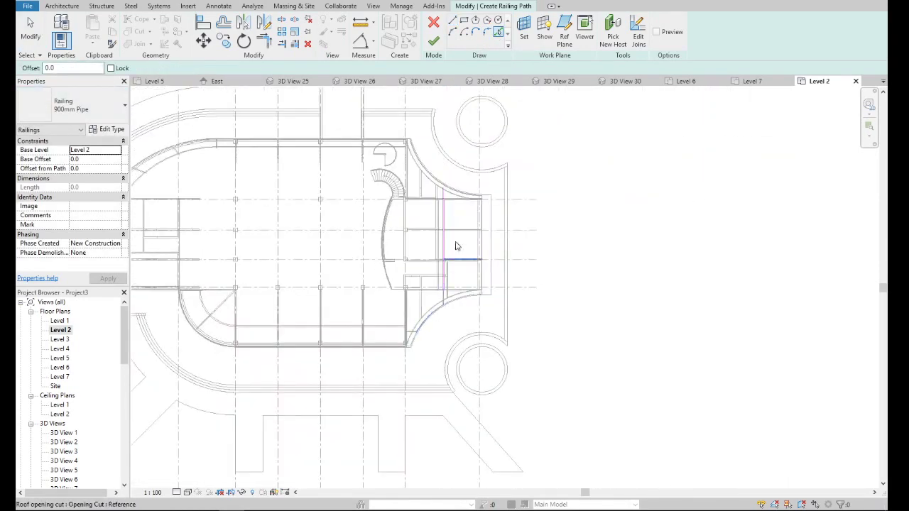
{"action": "scroll", "coordinate": [405, 135], "scroll_direction": "up", "scroll_amount": 3}
{"action": "left_click", "coordinate": [52, 68]}
{"action": "type", "text": "150"}
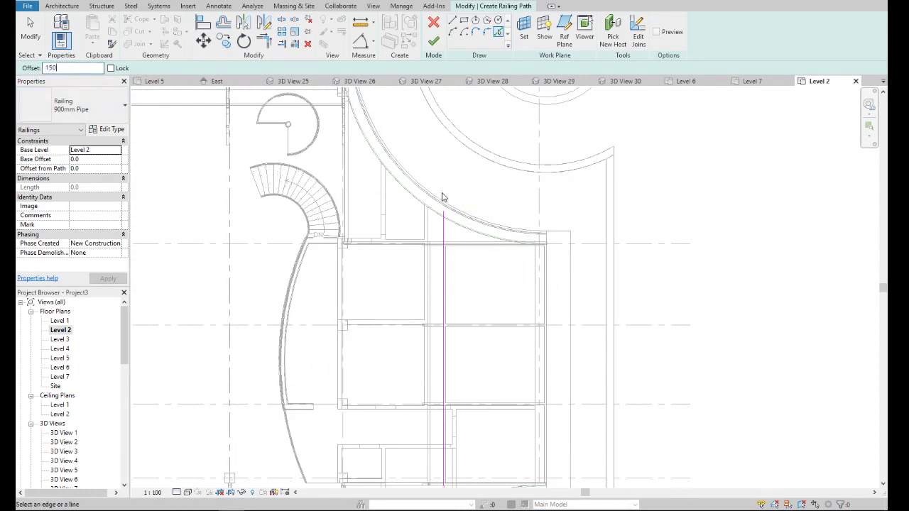
{"action": "scroll", "coordinate": [442, 197], "scroll_direction": "up", "scroll_amount": 3}
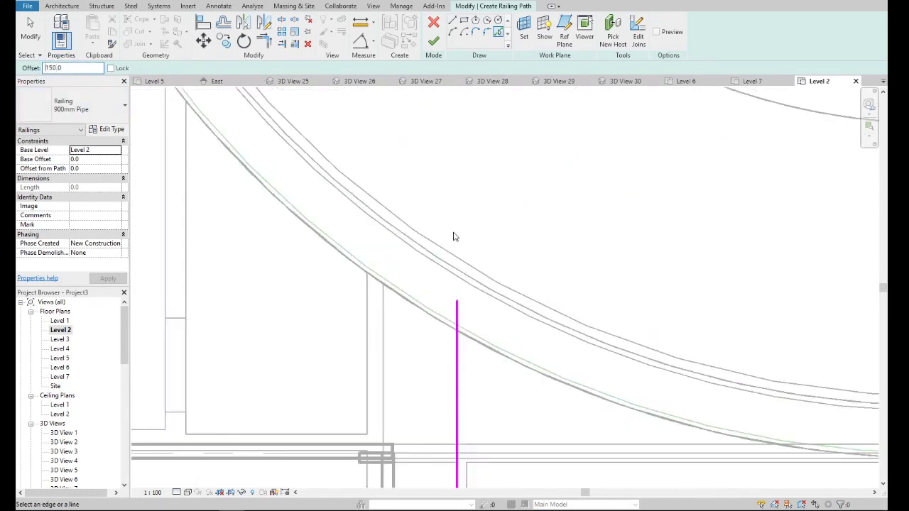
{"action": "left_click", "coordinate": [441, 251]}
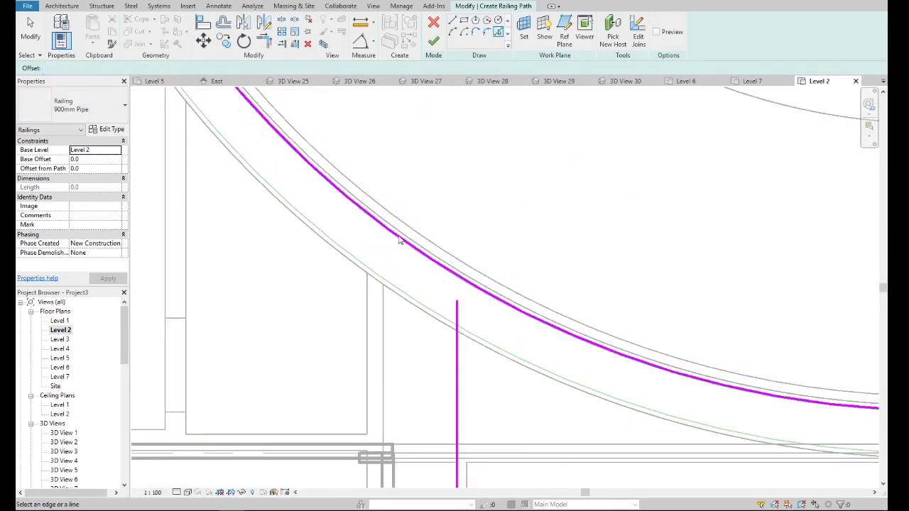
{"action": "scroll", "coordinate": [434, 248], "scroll_direction": "down", "scroll_amount": 2}
- Draw a vertical path line from the wall endpoint down toward the bottom
{"action": "left_click", "coordinate": [263, 40]}
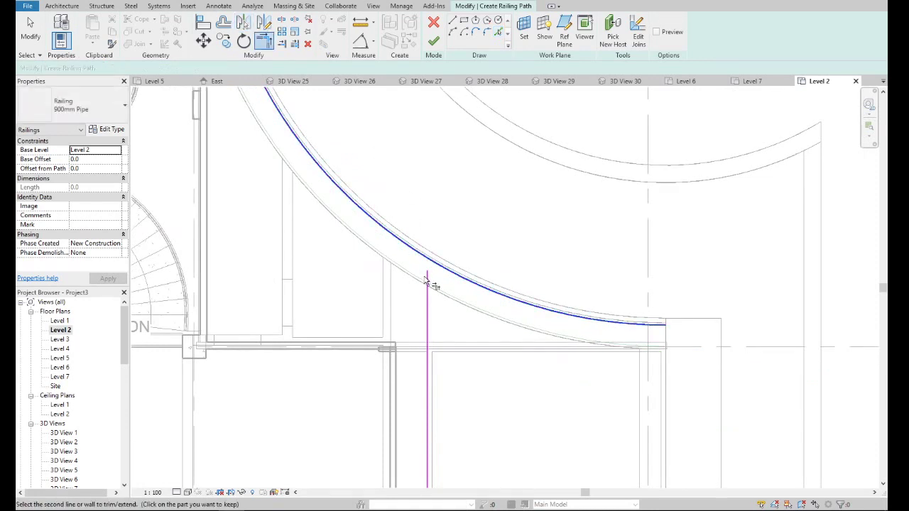
{"action": "scroll", "coordinate": [427, 256], "scroll_direction": "down", "scroll_amount": 2}
{"action": "scroll", "coordinate": [415, 237], "scroll_direction": "down", "scroll_amount": 1}
{"action": "scroll", "coordinate": [404, 298], "scroll_direction": "down", "scroll_amount": 2}
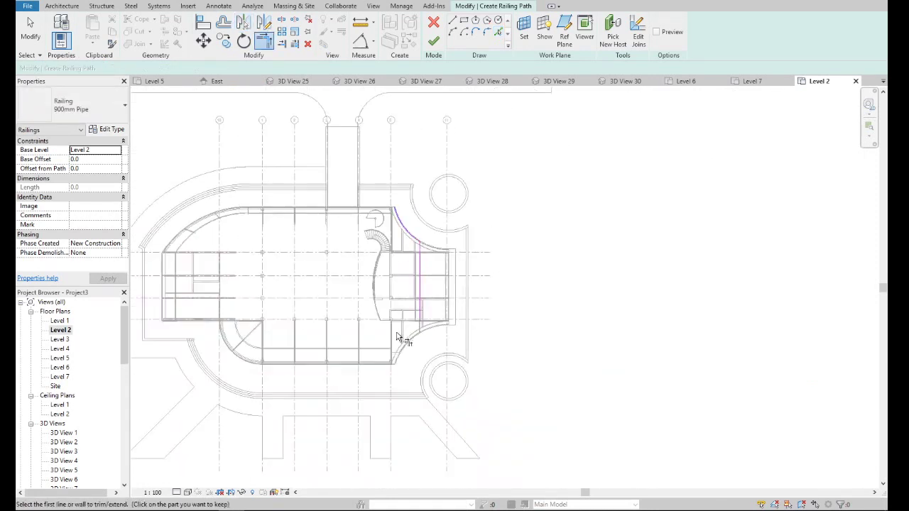
{"action": "scroll", "coordinate": [412, 298], "scroll_direction": "up", "scroll_amount": 3}
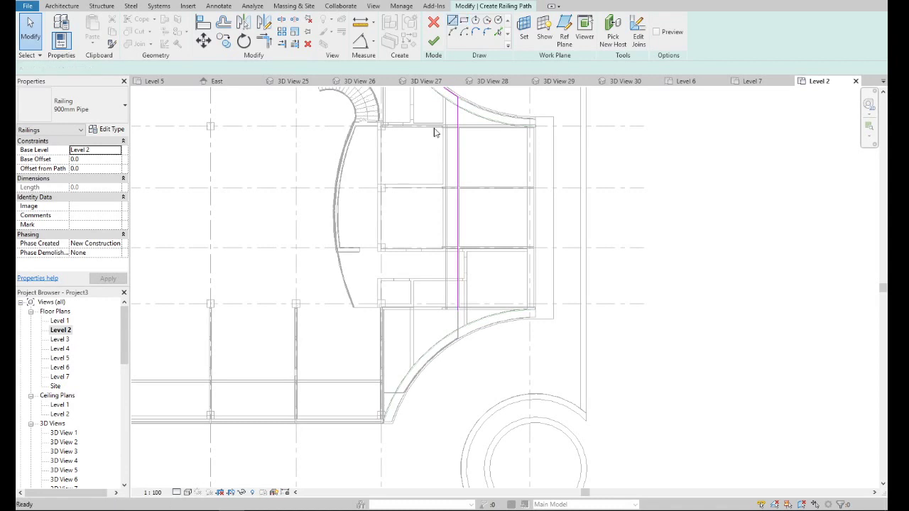
{"action": "scroll", "coordinate": [425, 156], "scroll_direction": "up", "scroll_amount": 2}
{"action": "scroll", "coordinate": [398, 213], "scroll_direction": "up", "scroll_amount": 2}
{"action": "scroll", "coordinate": [376, 270], "scroll_direction": "up", "scroll_amount": 2}
{"action": "scroll", "coordinate": [372, 252], "scroll_direction": "up", "scroll_amount": 2}
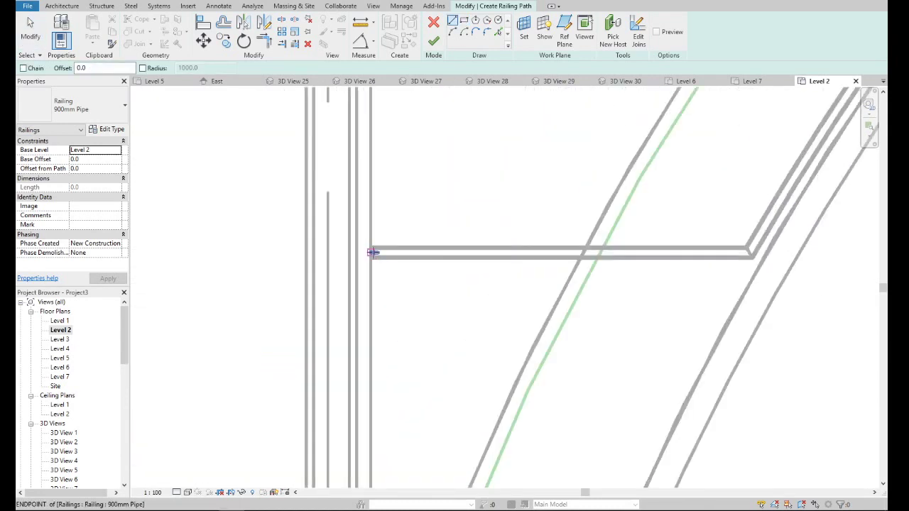
{"action": "left_click", "coordinate": [372, 252]}
{"action": "scroll", "coordinate": [372, 267], "scroll_direction": "down", "scroll_amount": 2}
{"action": "left_click", "coordinate": [371, 452]}
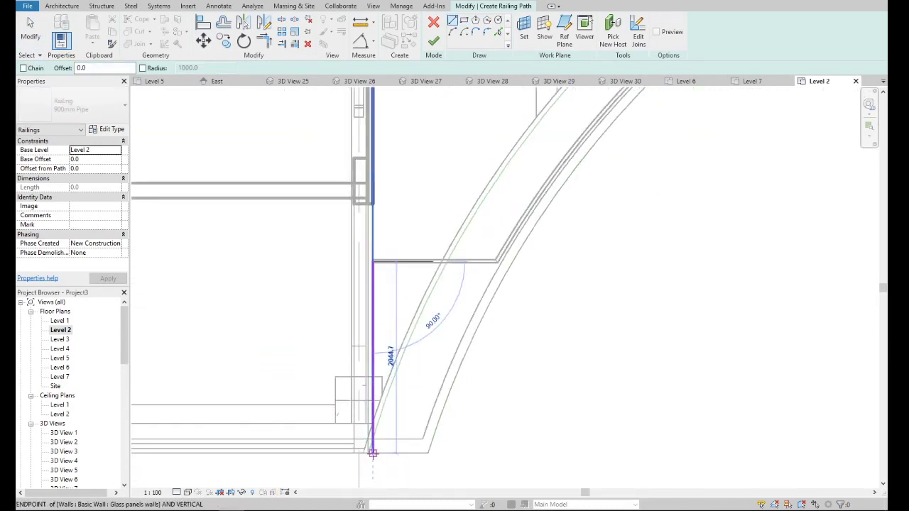
{"action": "key", "text": "Escape"}
- Add vertical and horizontal path lines from the wall top to the arc, then trim the arc to a corner
{"action": "scroll", "coordinate": [372, 426], "scroll_direction": "down", "scroll_amount": 3}
{"action": "scroll", "coordinate": [383, 146], "scroll_direction": "up", "scroll_amount": 3}
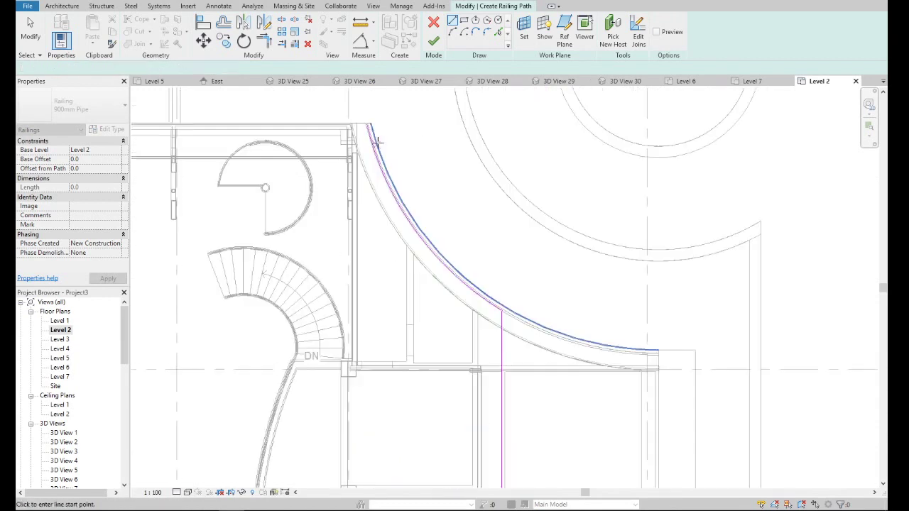
{"action": "scroll", "coordinate": [373, 136], "scroll_direction": "up", "scroll_amount": 2}
{"action": "scroll", "coordinate": [367, 131], "scroll_direction": "up", "scroll_amount": 2}
{"action": "left_click", "coordinate": [367, 131]}
{"action": "type", "text": "2100"}
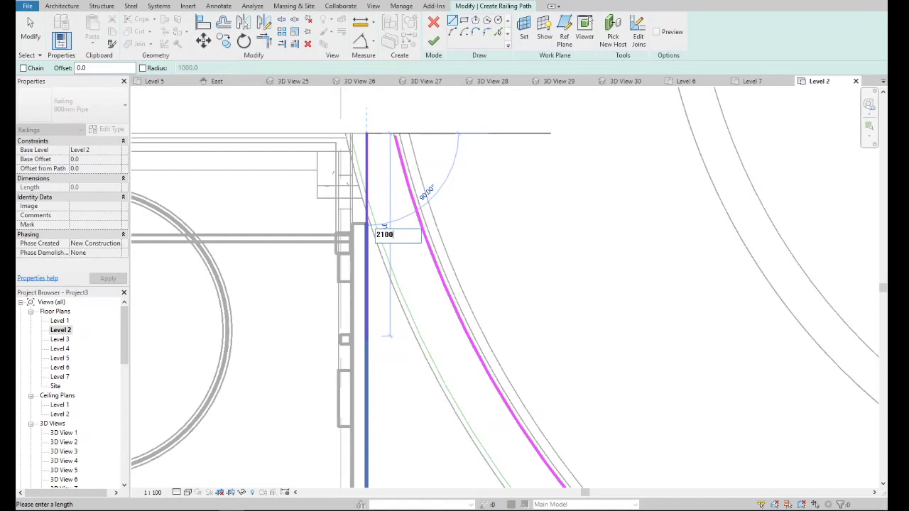
{"action": "key", "text": "Return"}
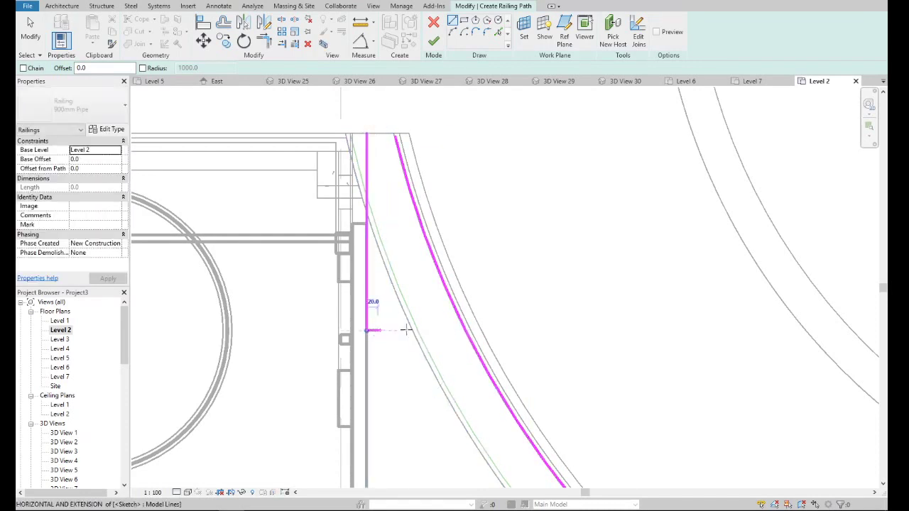
{"action": "left_click", "coordinate": [465, 330]}
{"action": "key", "text": "Escape"}
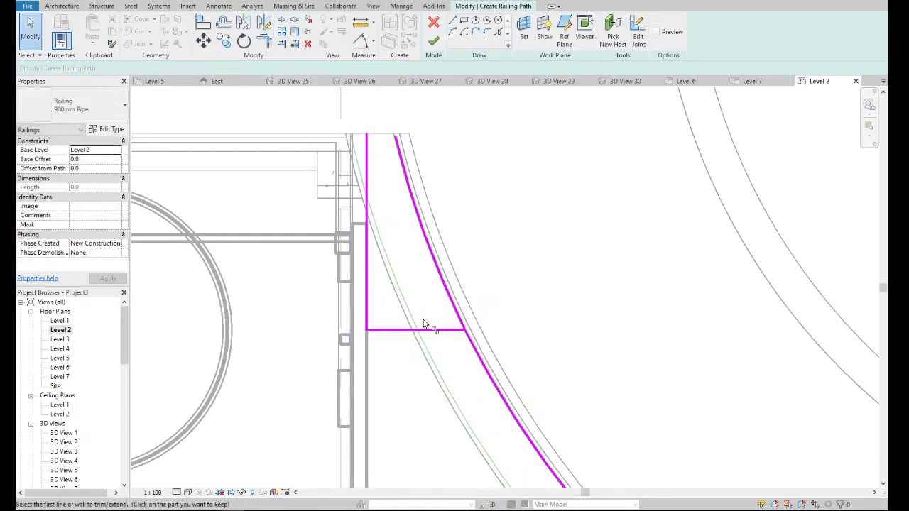
{"action": "left_click", "coordinate": [426, 329]}
{"action": "left_click", "coordinate": [474, 345]}
{"action": "key", "text": "Escape"}
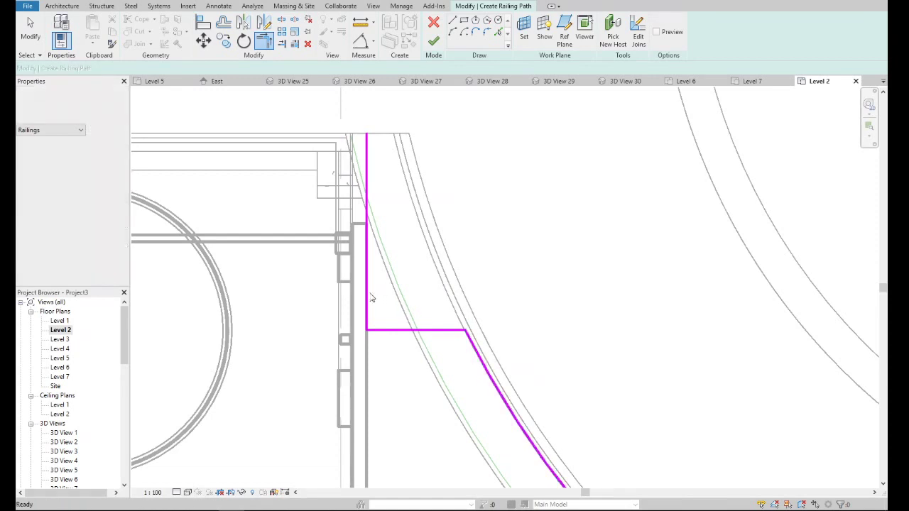
- Shorten the lower vertical line to meet the horizontal line and finish the railing path
{"action": "left_click", "coordinate": [366, 297]}
{"action": "scroll", "coordinate": [426, 269], "scroll_direction": "down", "scroll_amount": 5}
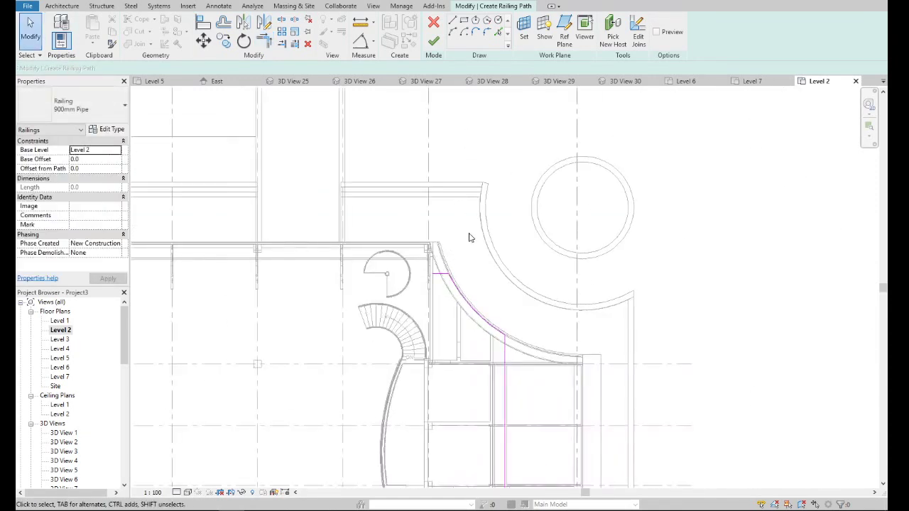
{"action": "left_click", "coordinate": [505, 411]}
{"action": "scroll", "coordinate": [501, 440], "scroll_direction": "down", "scroll_amount": 2}
{"action": "scroll", "coordinate": [501, 488], "scroll_direction": "up", "scroll_amount": 2}
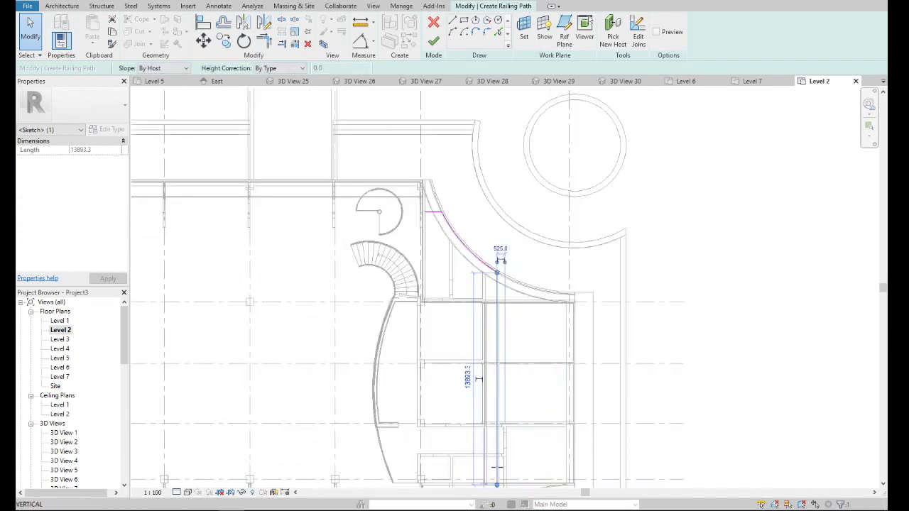
{"action": "left_click_drag", "start_coordinate": [498, 321], "coordinate": [498, 304]}
{"action": "scroll", "coordinate": [498, 303], "scroll_direction": "up", "scroll_amount": 5}
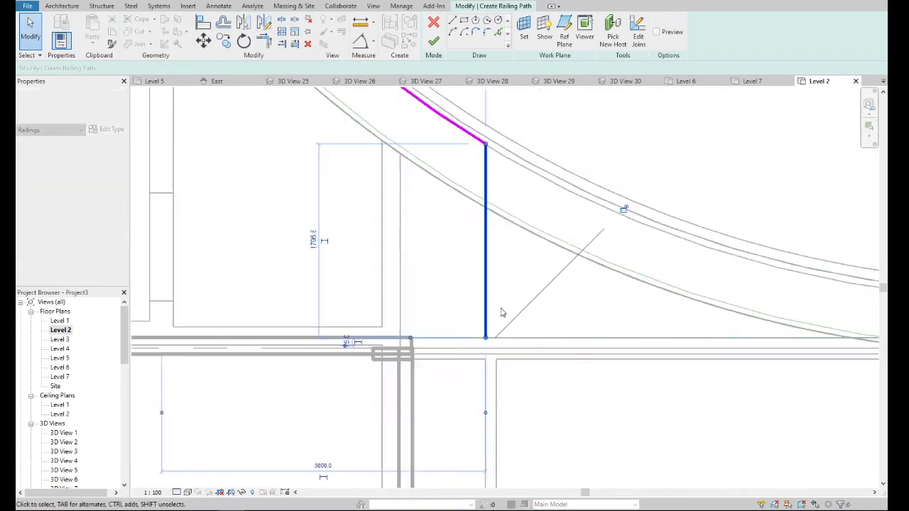
{"action": "left_click", "coordinate": [501, 329]}
{"action": "scroll", "coordinate": [503, 329], "scroll_direction": "down", "scroll_amount": 4}
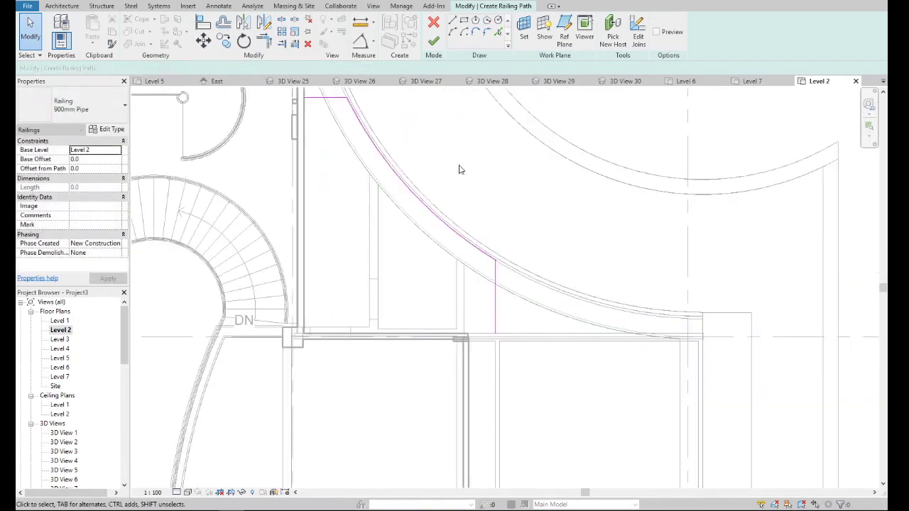
{"action": "left_click", "coordinate": [433, 44]}
{"action": "scroll", "coordinate": [411, 234], "scroll_direction": "down", "scroll_amount": 3}
{"action": "scroll", "coordinate": [411, 234], "scroll_direction": "down", "scroll_amount": 3}
- Open the {3D} view, set a ViewCube corner angle and orbit to see the new railing at the roof edge
{"action": "scroll", "coordinate": [74, 458], "scroll_direction": "down", "scroll_amount": 5}
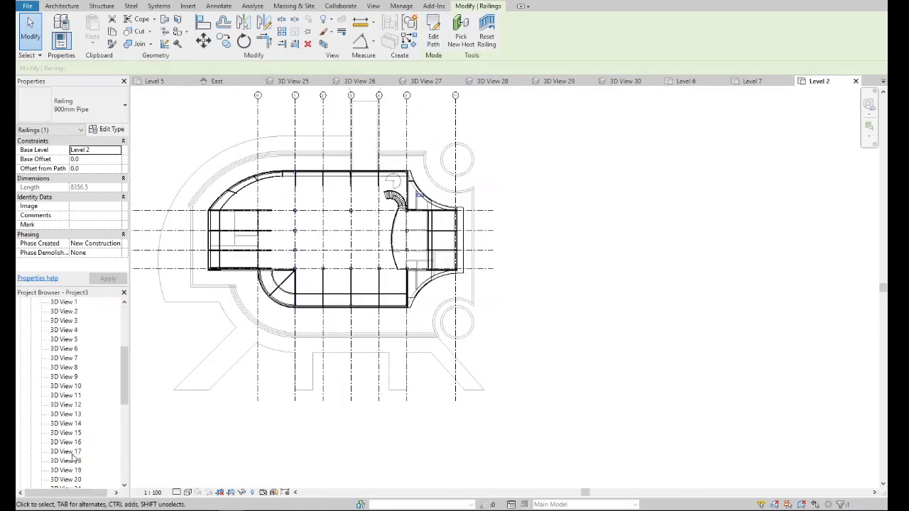
{"action": "scroll", "coordinate": [71, 458], "scroll_direction": "down", "scroll_amount": 3}
{"action": "double_click", "coordinate": [57, 414]}
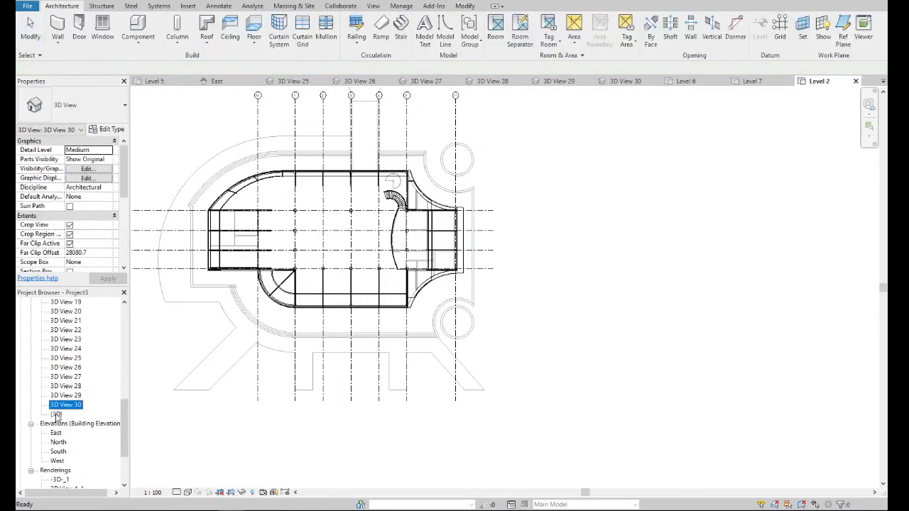
{"action": "key", "text": "Escape"}
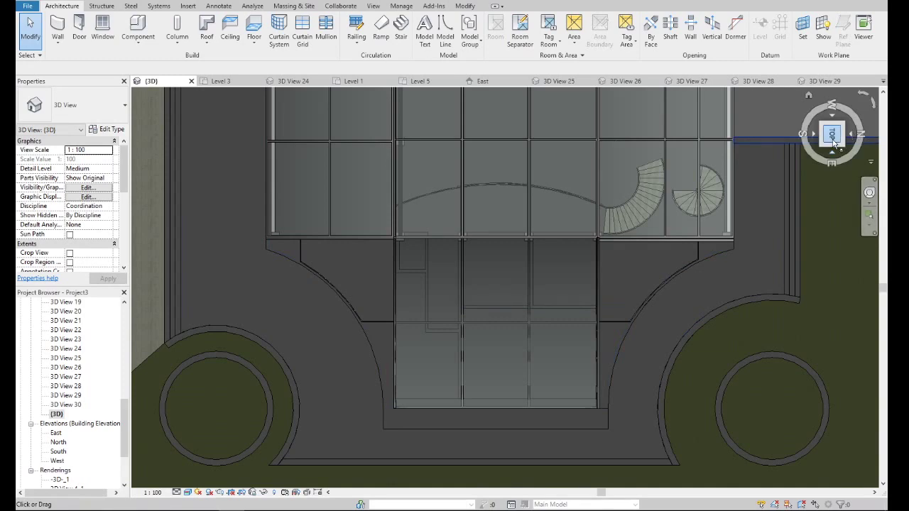
{"action": "left_click", "coordinate": [835, 143]}
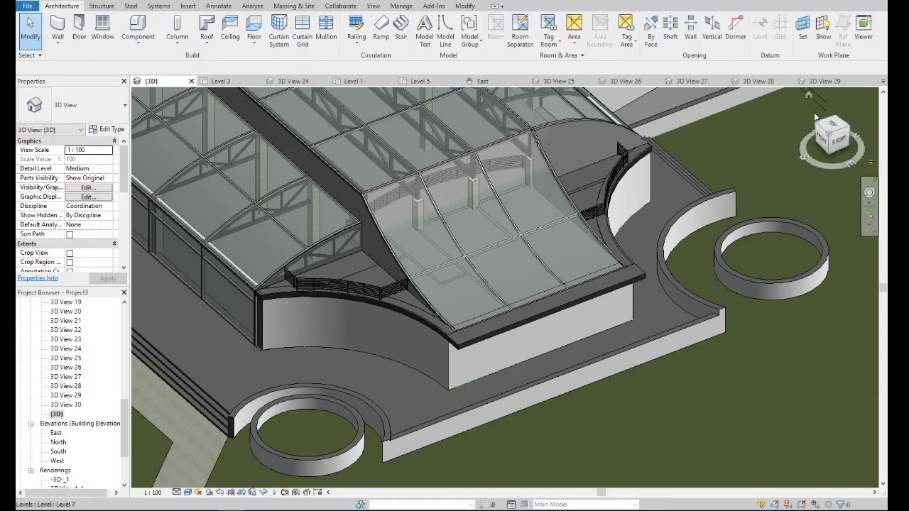
{"action": "mouse_move", "coordinate": [708, 284]}
{"action": "middle_mouse_down", "text": "shift"}
{"action": "mouse_move", "coordinate": [668, 273]}
{"action": "mouse_move", "coordinate": [579, 275]}
{"action": "mouse_move", "coordinate": [578, 245]}
{"action": "mouse_move", "coordinate": [578, 305]}
{"action": "mouse_move", "coordinate": [644, 254]}
{"action": "mouse_move", "coordinate": [421, 296]}
{"action": "middle_mouse_up", "text": "shift"}
{"action": "scroll", "coordinate": [405, 298], "scroll_direction": "up", "scroll_amount": 1}
- Edit the railing path and move its vertical sketch line 50 using MV
{"action": "scroll", "coordinate": [398, 348], "scroll_direction": "up", "scroll_amount": 4}
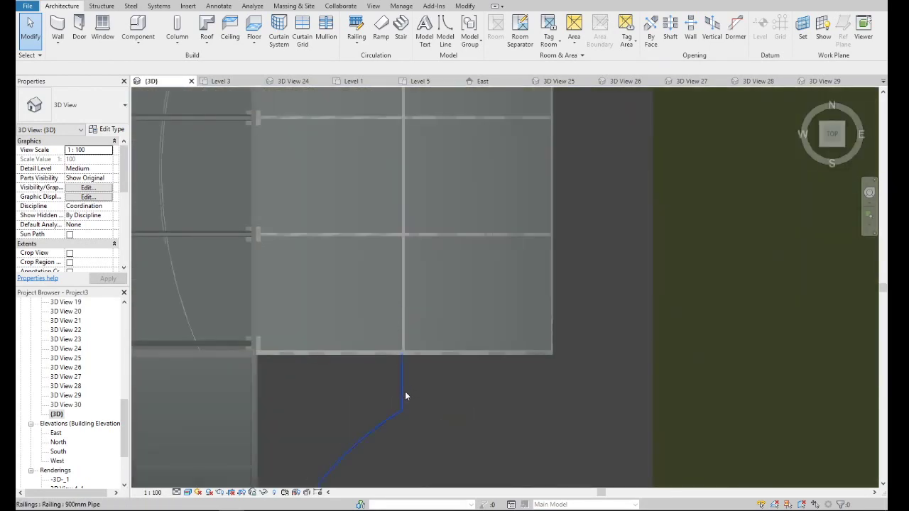
{"action": "scroll", "coordinate": [402, 380], "scroll_direction": "up", "scroll_amount": 3}
{"action": "left_click", "coordinate": [399, 365]}
{"action": "double_click", "coordinate": [399, 365]}
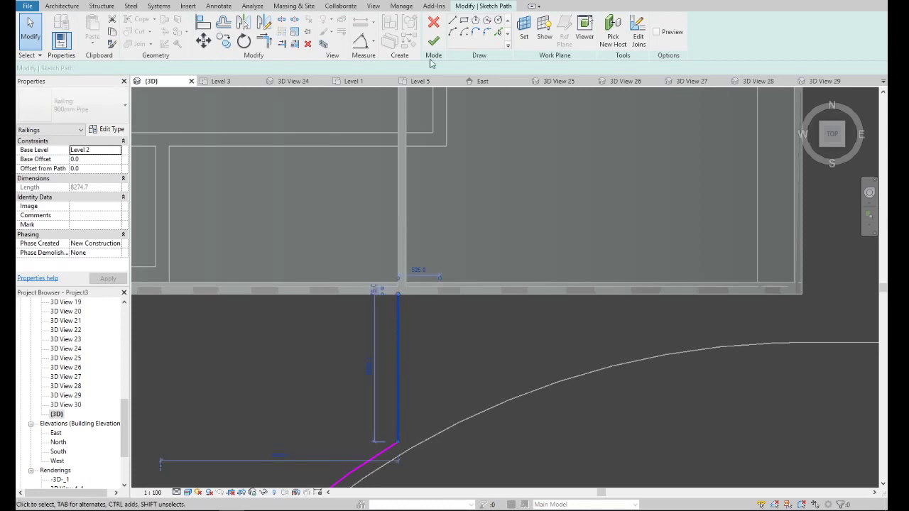
{"action": "left_click", "coordinate": [398, 331]}
{"action": "key", "text": "m"}
{"action": "key", "text": "v"}
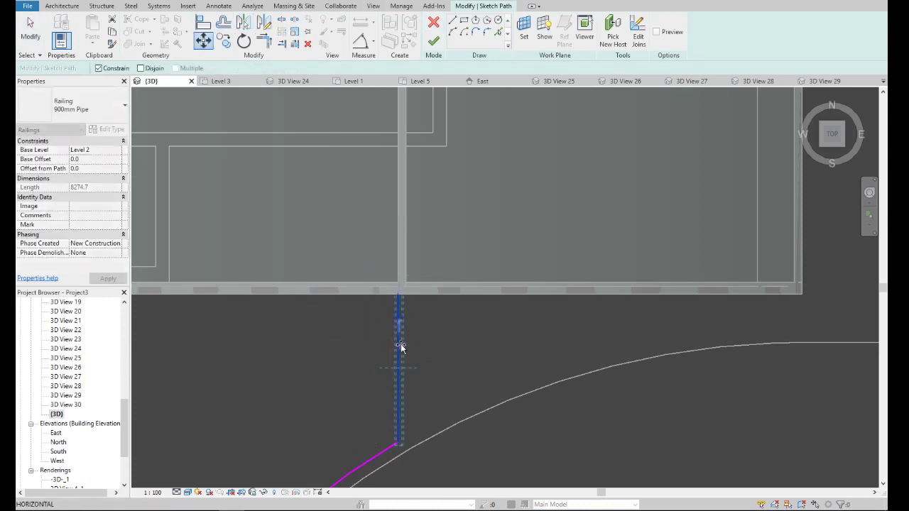
{"action": "type", "text": "50"}
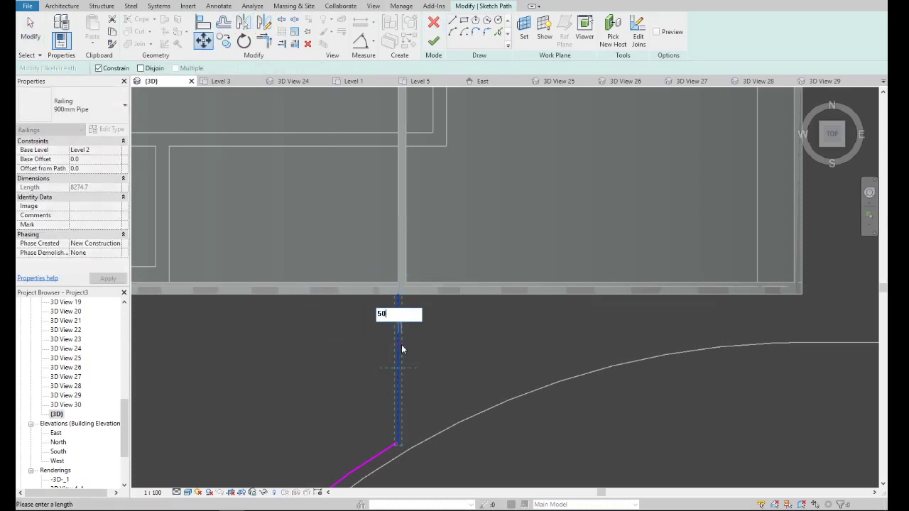
{"action": "key", "text": "Return"}
{"action": "key", "text": "Escape"}
{"action": "left_click", "coordinate": [433, 40]}
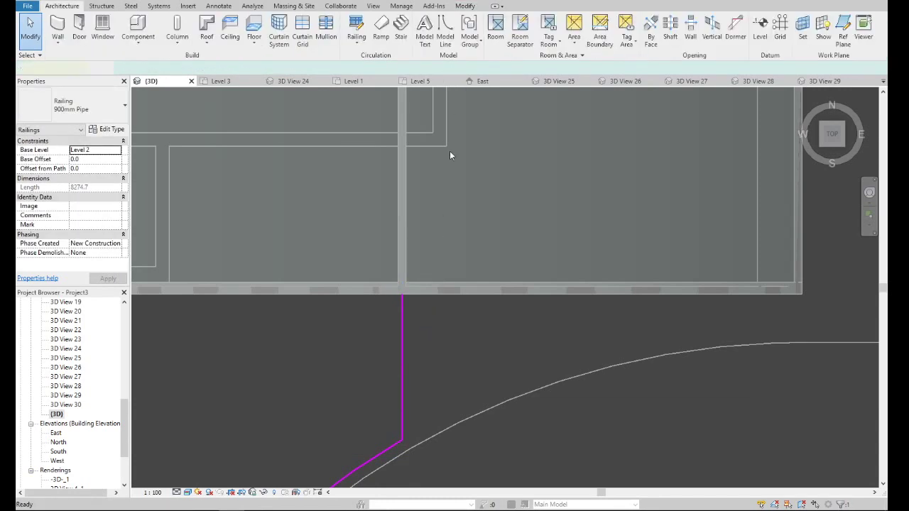
- Reopen the railing path, move the vertical segment by 50 and finish the edit
{"action": "scroll", "coordinate": [456, 380], "scroll_direction": "down", "scroll_amount": 3}
{"action": "scroll", "coordinate": [453, 257], "scroll_direction": "up", "scroll_amount": 2}
{"action": "scroll", "coordinate": [447, 264], "scroll_direction": "up", "scroll_amount": 3}
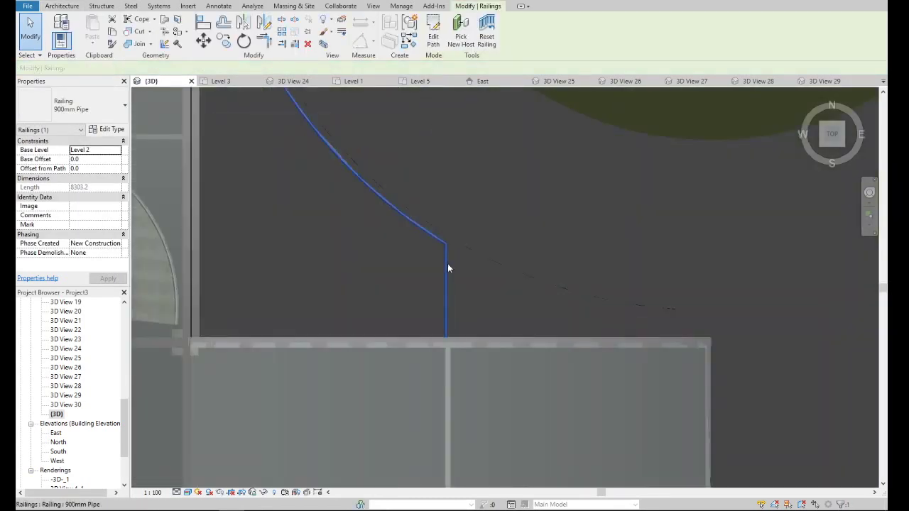
{"action": "double_click", "coordinate": [447, 265]}
{"action": "left_click", "coordinate": [446, 268]}
{"action": "left_click", "coordinate": [203, 41]}
{"action": "type", "text": "50"}
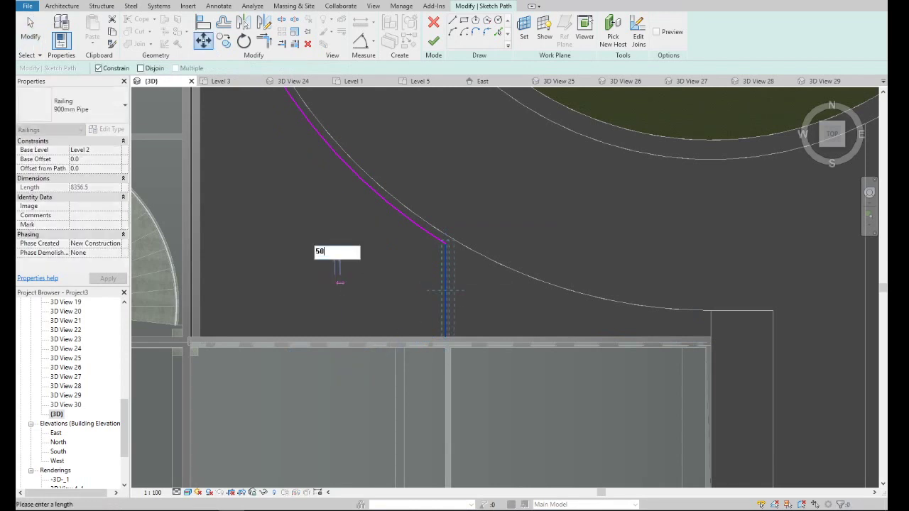
{"action": "key", "text": "Return"}
{"action": "left_click", "coordinate": [433, 40]}
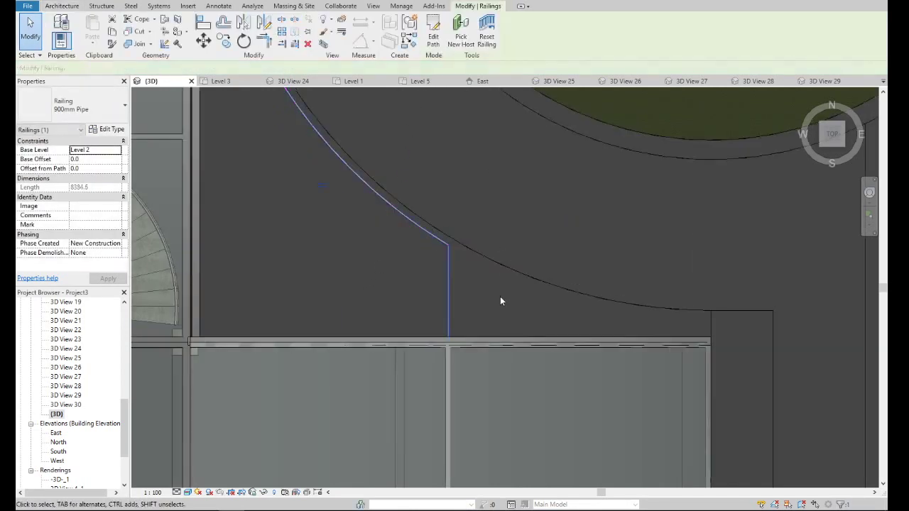
{"action": "scroll", "coordinate": [500, 298], "scroll_direction": "down", "scroll_amount": 3}
{"action": "scroll", "coordinate": [500, 302], "scroll_direction": "down", "scroll_amount": 2}
{"action": "key", "text": "Escape"}
- Orbit around the curved roof and railing, then select the Aluminium frame wall under the left arch
{"action": "left_click", "coordinate": [842, 144]}
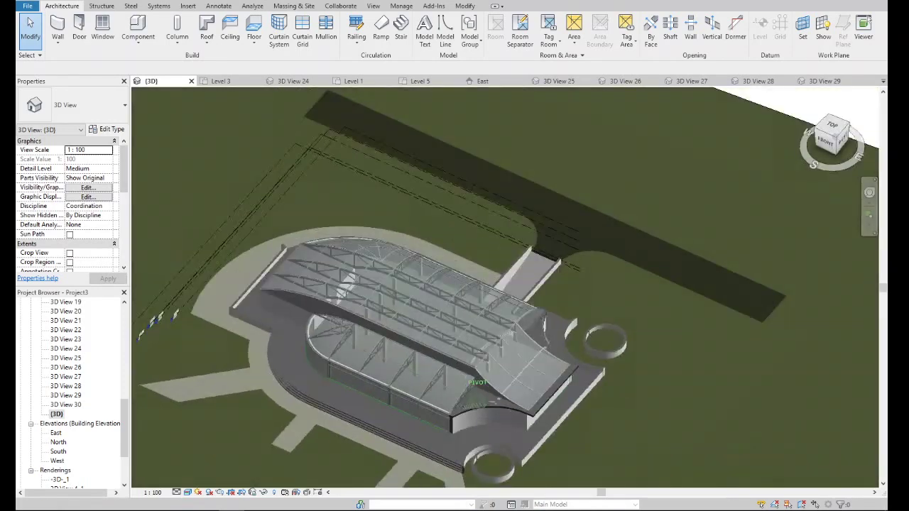
{"action": "scroll", "coordinate": [492, 439], "scroll_direction": "up", "scroll_amount": 3}
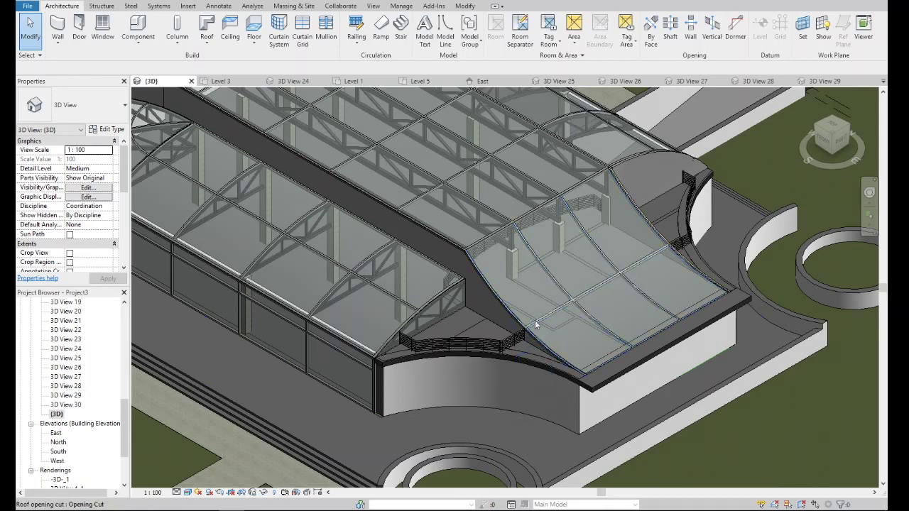
{"action": "left_click_drag", "start_coordinate": [832, 139], "coordinate": [832, 170]}
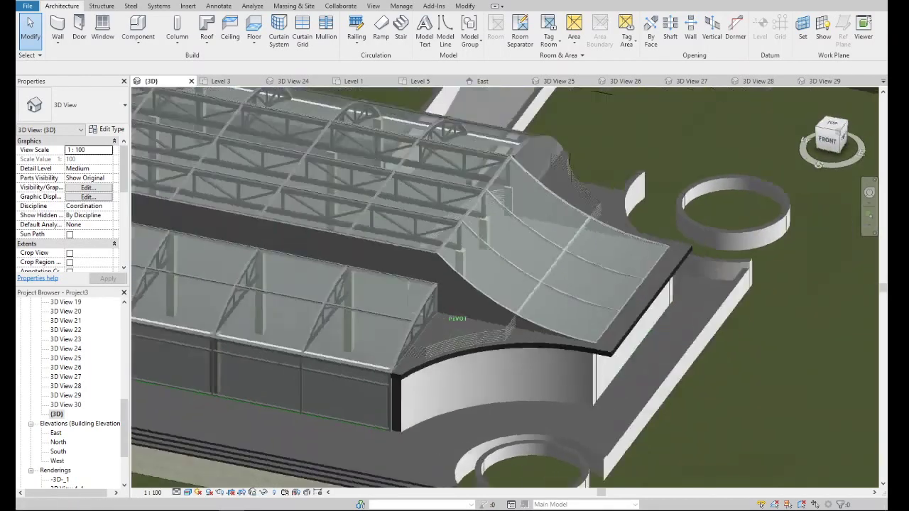
{"action": "mouse_move", "coordinate": [457, 298]}
{"action": "middle_mouse_down", "text": "shift"}
{"action": "mouse_move", "coordinate": [458, 270]}
{"action": "mouse_move", "coordinate": [437, 314]}
{"action": "middle_mouse_up", "text": "shift"}
{"action": "scroll", "coordinate": [438, 315], "scroll_direction": "up", "scroll_amount": 3}
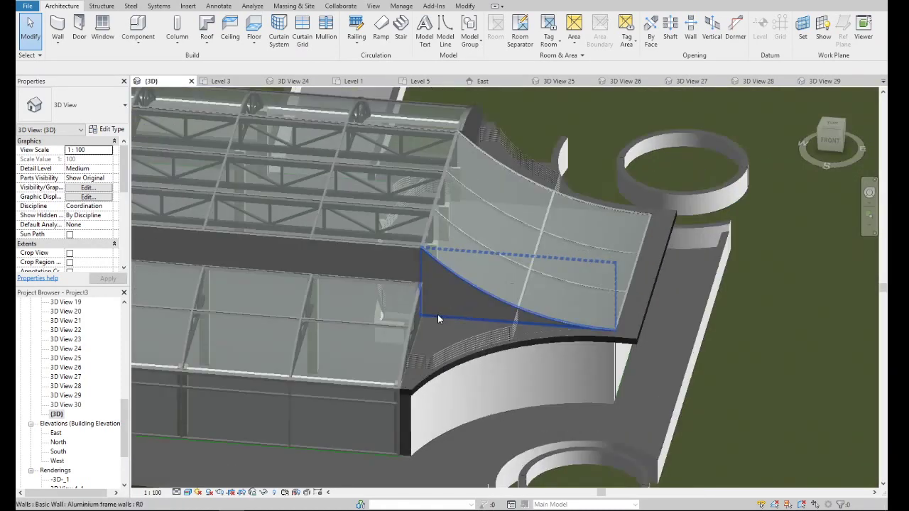
{"action": "scroll", "coordinate": [437, 315], "scroll_direction": "up", "scroll_amount": 5}
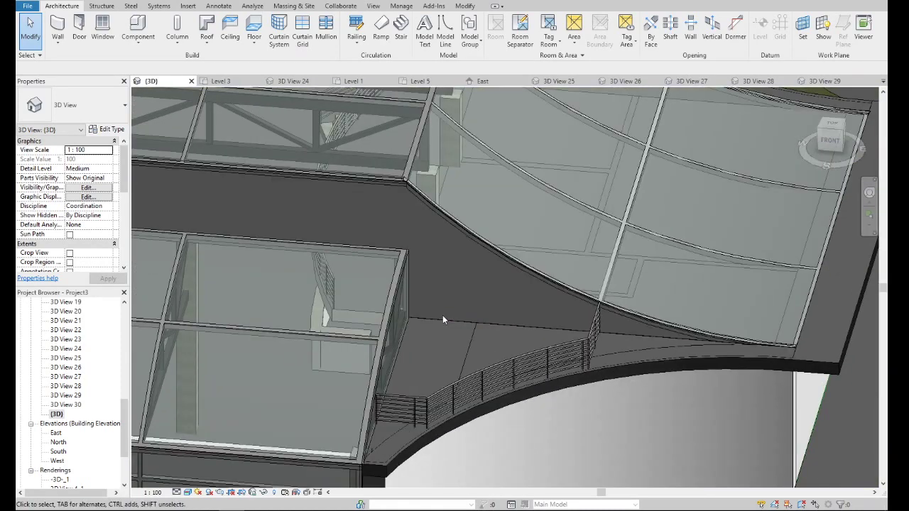
{"action": "scroll", "coordinate": [601, 258], "scroll_direction": "down", "scroll_amount": 2}
{"action": "scroll", "coordinate": [600, 257], "scroll_direction": "down", "scroll_amount": 5}
{"action": "scroll", "coordinate": [629, 265], "scroll_direction": "down", "scroll_amount": 2}
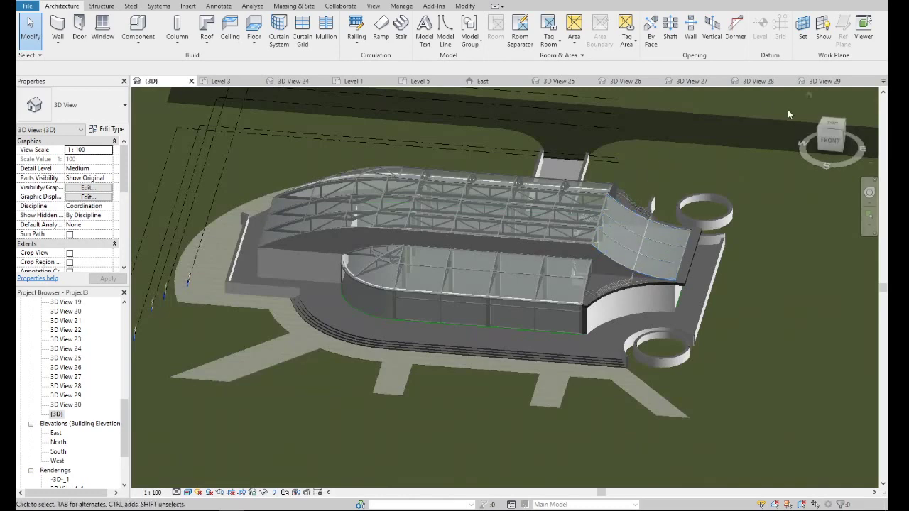
{"action": "middle_click_drag", "start_coordinate": [787, 109], "coordinate": [639, 213], "text": "shift"}
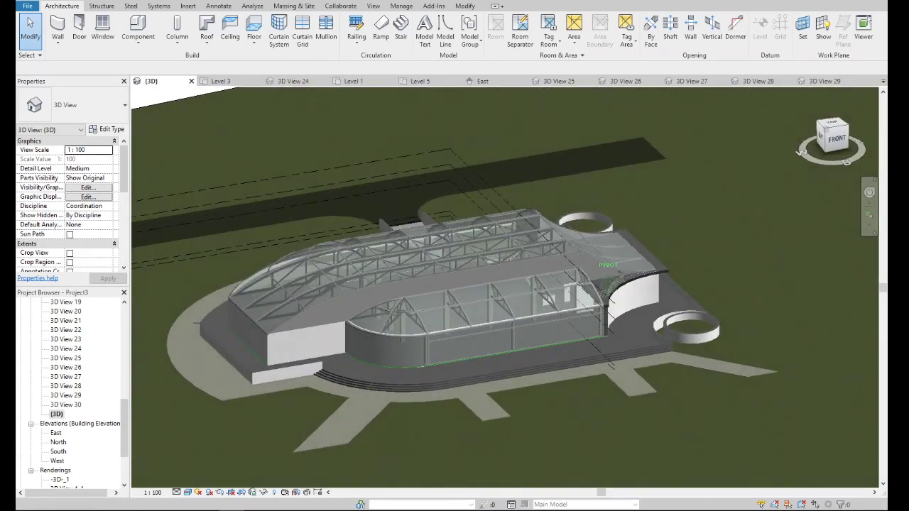
{"action": "scroll", "coordinate": [298, 314], "scroll_direction": "up", "scroll_amount": 3}
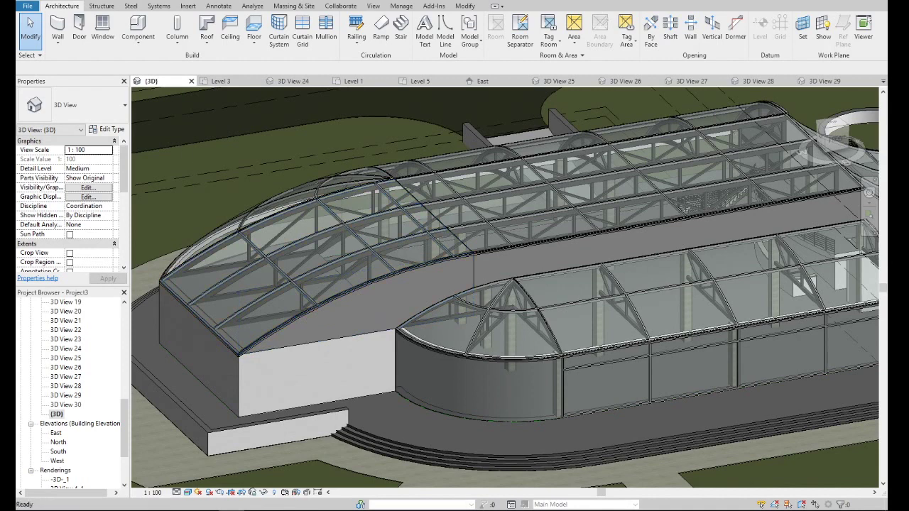
{"action": "left_click", "coordinate": [348, 340]}
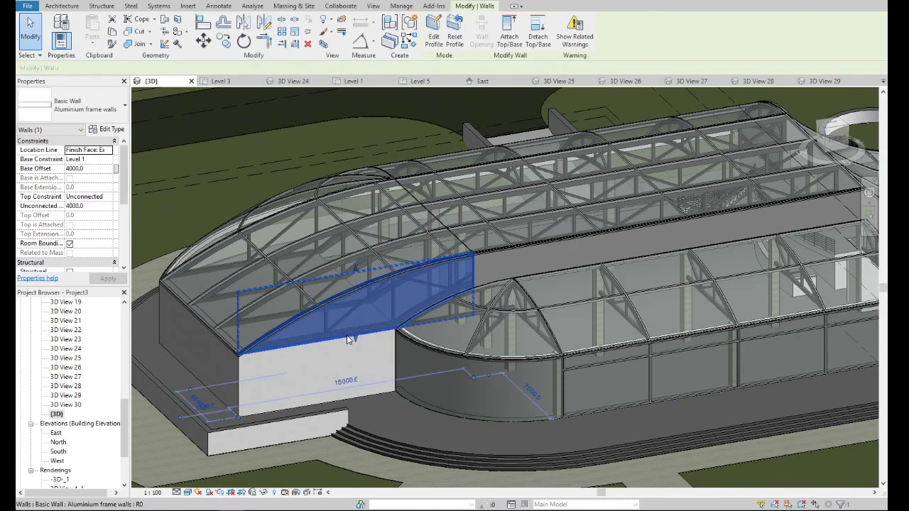
- Open the wall's profile for editing in a FRONT view with Hidden Line visual style
{"action": "left_click", "coordinate": [433, 39]}
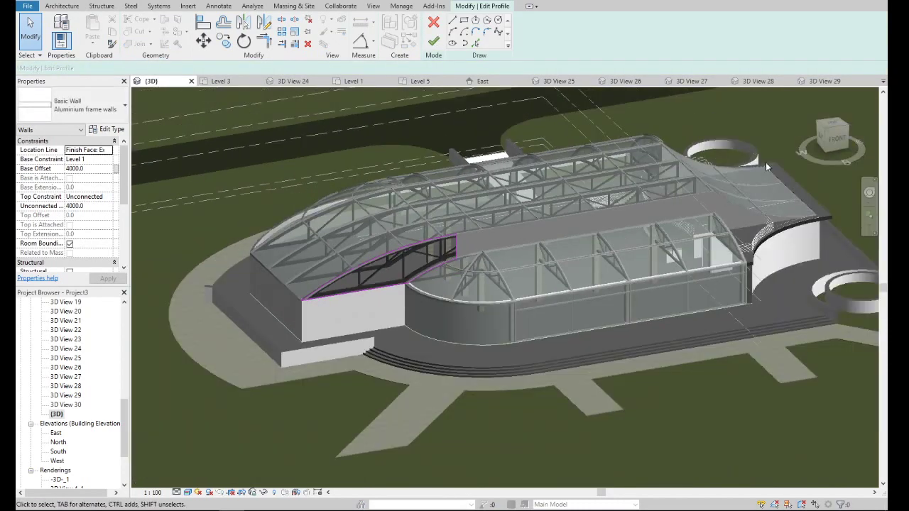
{"action": "left_click", "coordinate": [837, 138]}
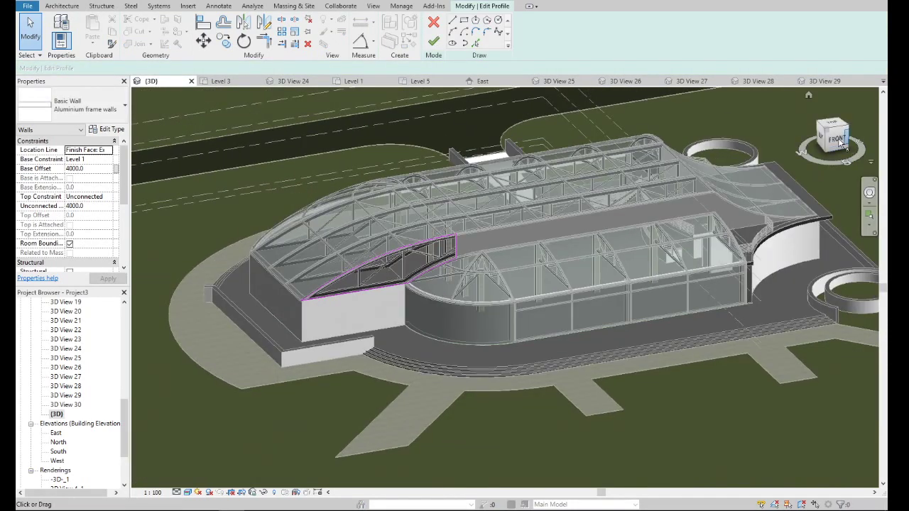
{"action": "scroll", "coordinate": [369, 178], "scroll_direction": "up", "scroll_amount": 3}
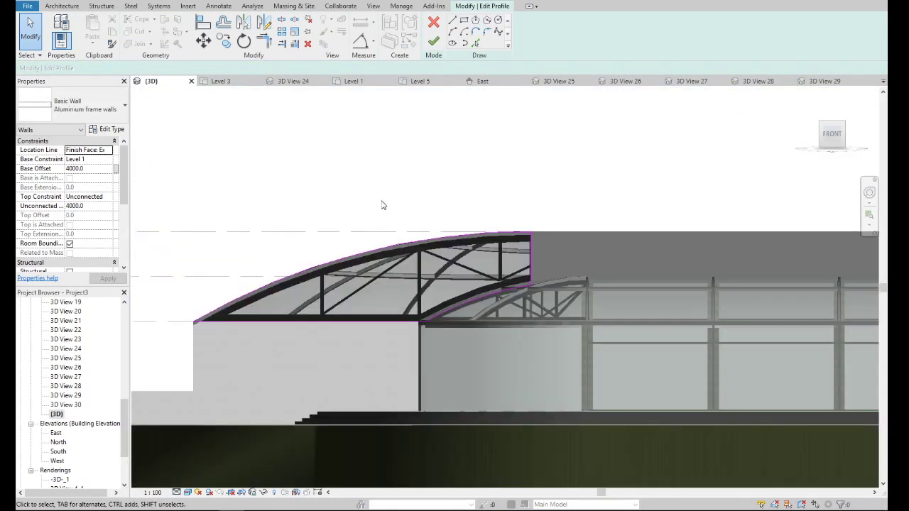
{"action": "scroll", "coordinate": [381, 203], "scroll_direction": "up", "scroll_amount": 2}
{"action": "left_click", "coordinate": [187, 492]}
{"action": "left_click", "coordinate": [211, 440]}
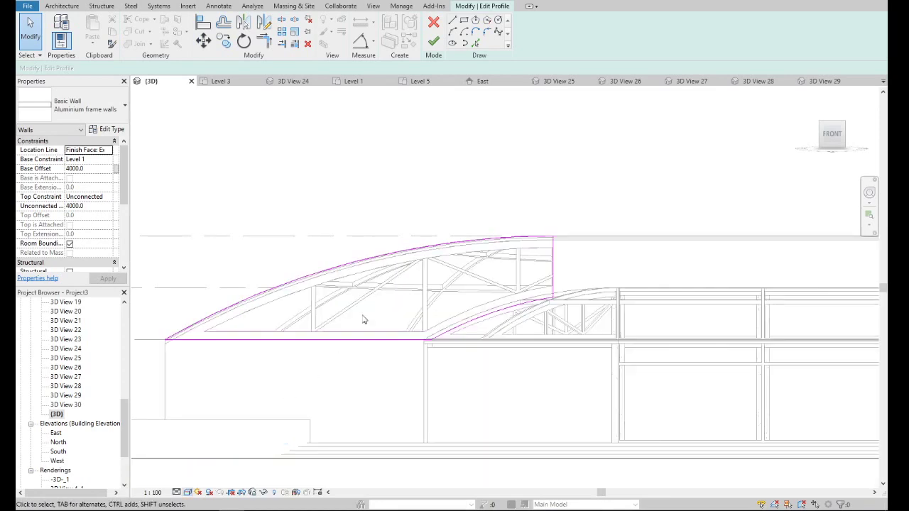
- Draw a vertical profile line from the lower arc's end to the base, then start another line at the lower corner
{"action": "scroll", "coordinate": [459, 270], "scroll_direction": "down", "scroll_amount": 1}
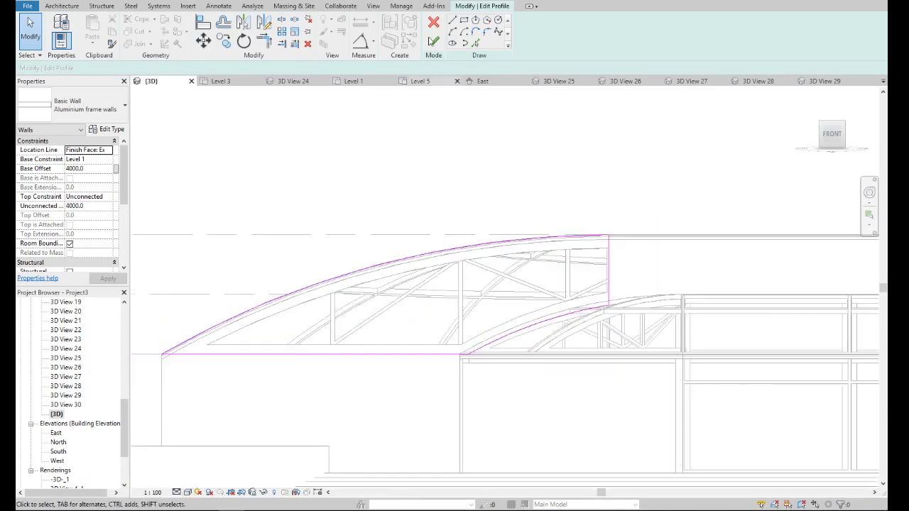
{"action": "left_click", "coordinate": [452, 20]}
{"action": "scroll", "coordinate": [602, 304], "scroll_direction": "up", "scroll_amount": 2}
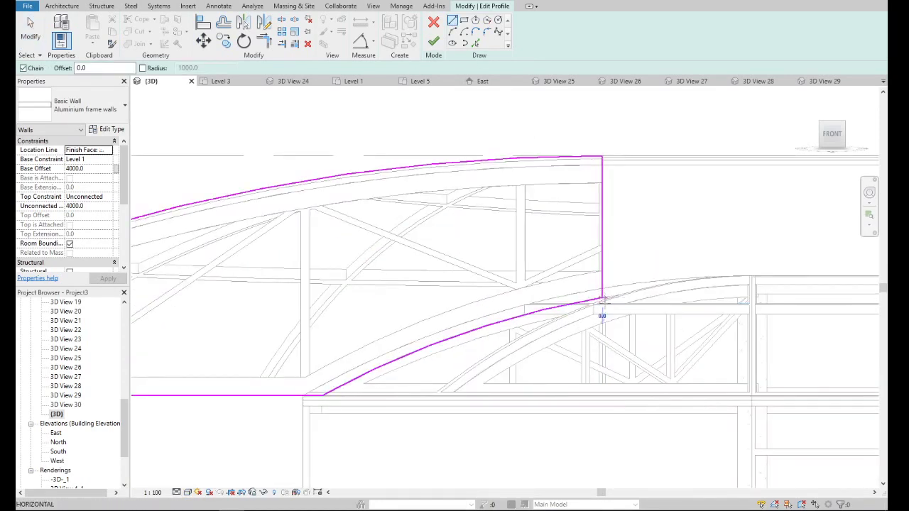
{"action": "scroll", "coordinate": [603, 401], "scroll_direction": "up", "scroll_amount": 1}
{"action": "scroll", "coordinate": [603, 401], "scroll_direction": "up", "scroll_amount": 2}
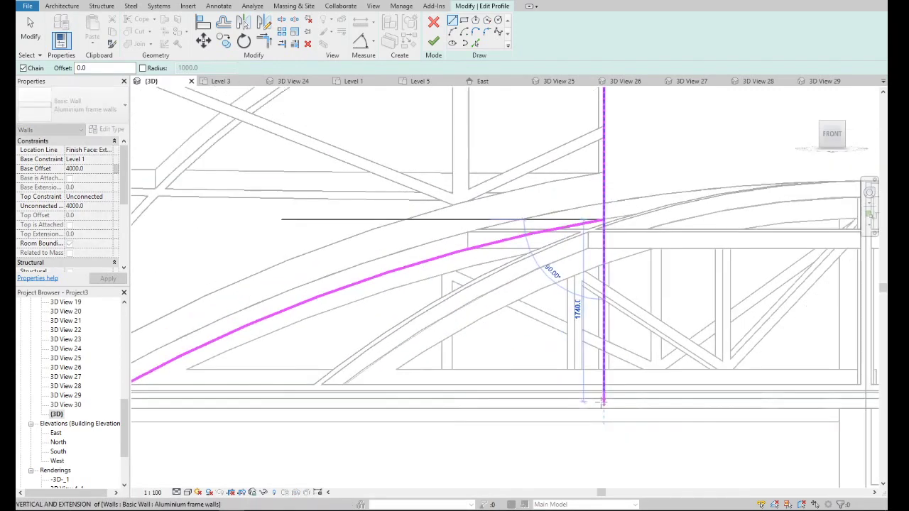
{"action": "scroll", "coordinate": [603, 397], "scroll_direction": "down", "scroll_amount": 1}
{"action": "scroll", "coordinate": [604, 394], "scroll_direction": "down", "scroll_amount": 1}
{"action": "scroll", "coordinate": [604, 390], "scroll_direction": "up", "scroll_amount": 1}
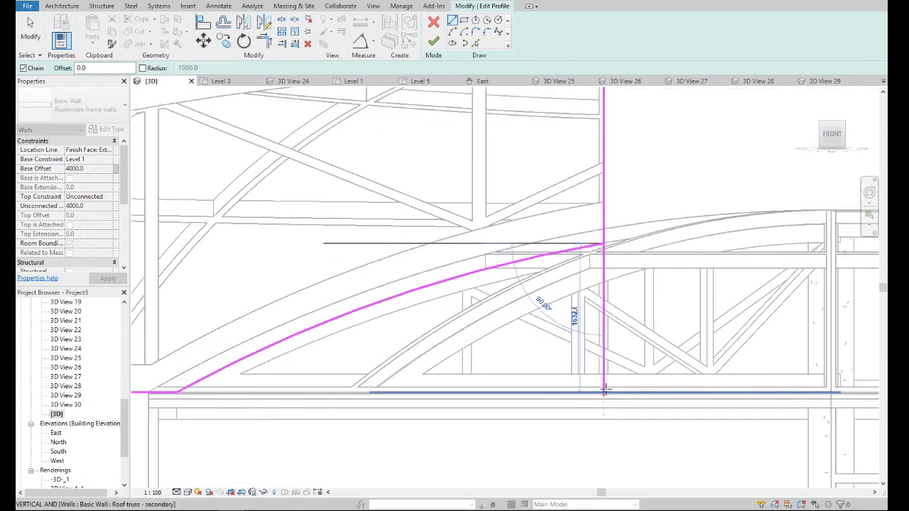
{"action": "left_click", "coordinate": [604, 389]}
{"action": "key", "text": "Escape"}
{"action": "key", "text": "Escape"}
{"action": "scroll", "coordinate": [625, 384], "scroll_direction": "down", "scroll_amount": 3}
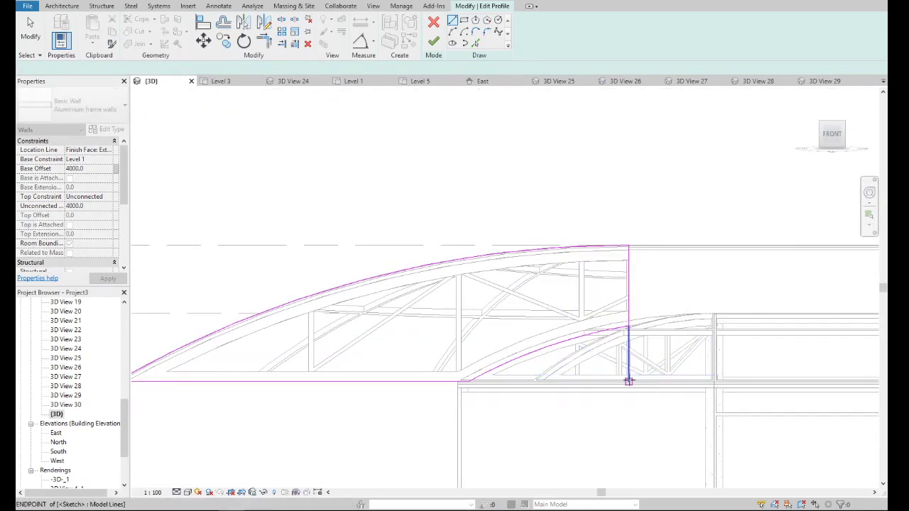
{"action": "key", "text": "l"}
{"action": "key", "text": "i"}
{"action": "left_click", "coordinate": [628, 382]}
{"action": "scroll", "coordinate": [497, 355], "scroll_direction": "down", "scroll_amount": 1}
{"action": "scroll", "coordinate": [492, 357], "scroll_direction": "down", "scroll_amount": 1}
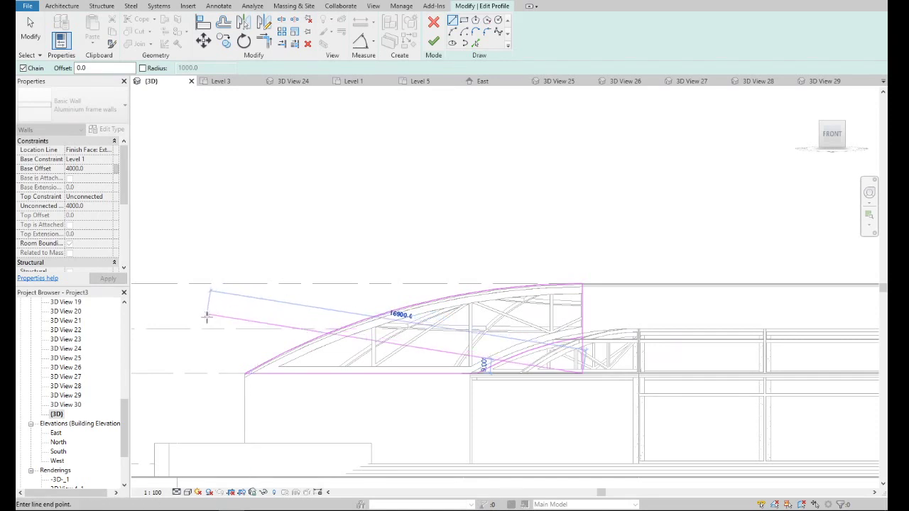
- Draw the first diagonal sketch lines from the bottom edge and corner out past the arch
{"action": "left_click", "coordinate": [209, 308]}
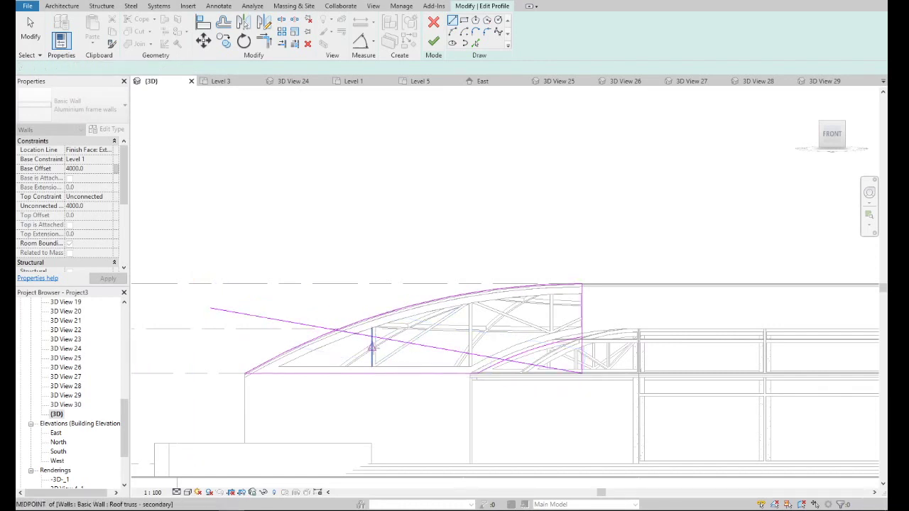
{"action": "left_click", "coordinate": [456, 364]}
{"action": "scroll", "coordinate": [456, 364], "scroll_direction": "up", "scroll_amount": 3}
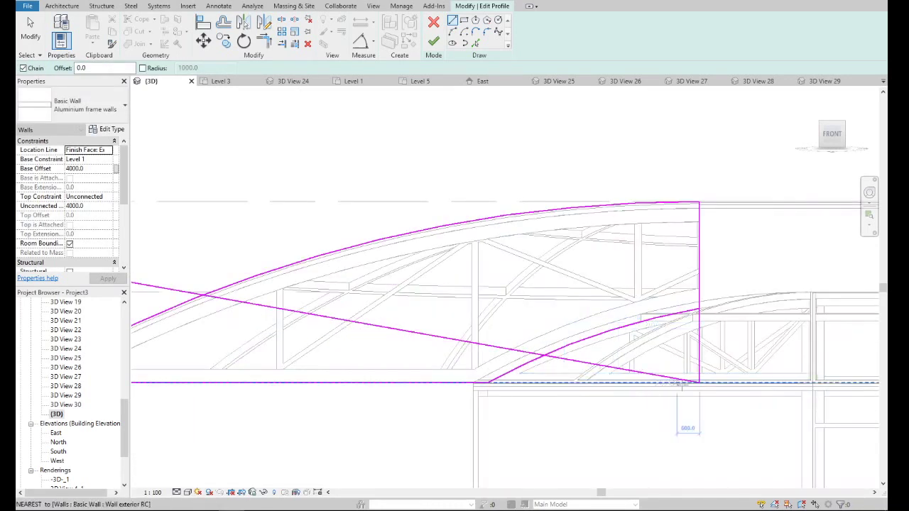
{"action": "left_click", "coordinate": [699, 384]}
{"action": "scroll", "coordinate": [518, 376], "scroll_direction": "down", "scroll_amount": 3}
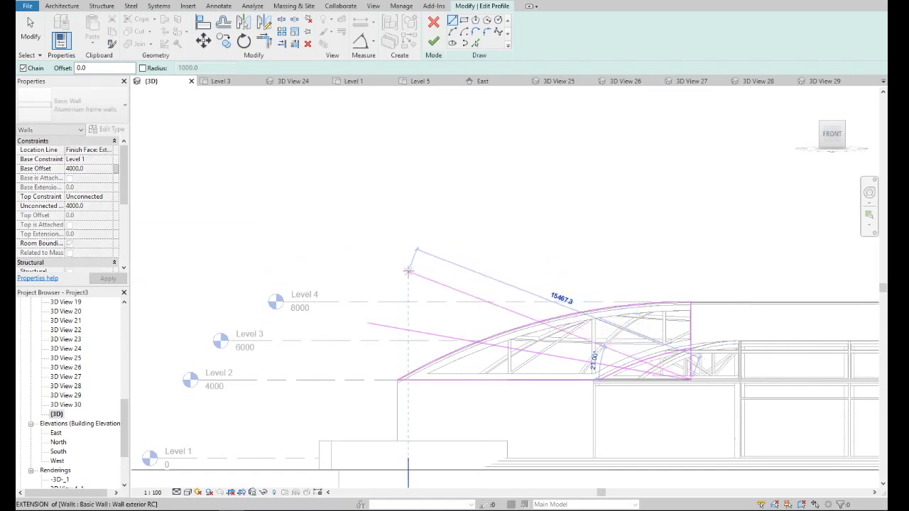
{"action": "left_click", "coordinate": [402, 272]}
{"action": "scroll", "coordinate": [561, 330], "scroll_direction": "down", "scroll_amount": 3}
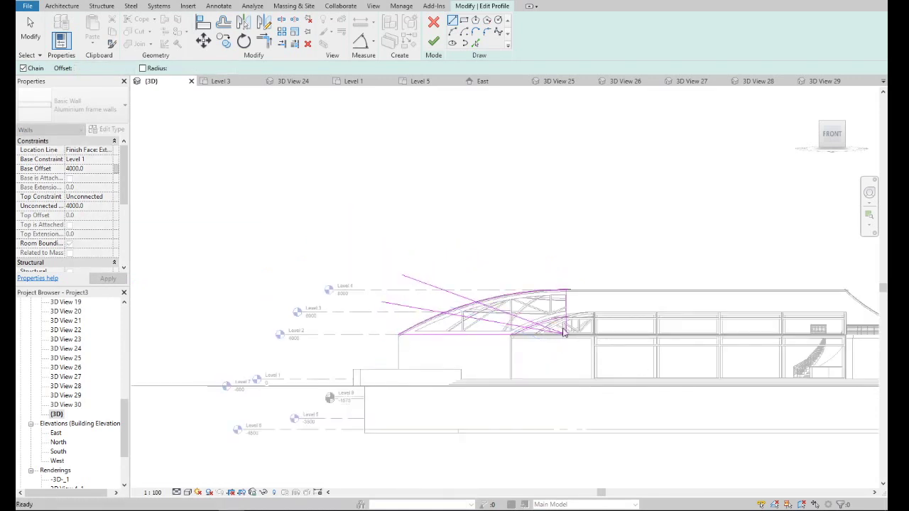
{"action": "key", "text": "Escape"}
{"action": "key", "text": "Escape"}
{"action": "scroll", "coordinate": [570, 340], "scroll_direction": "up", "scroll_amount": 5}
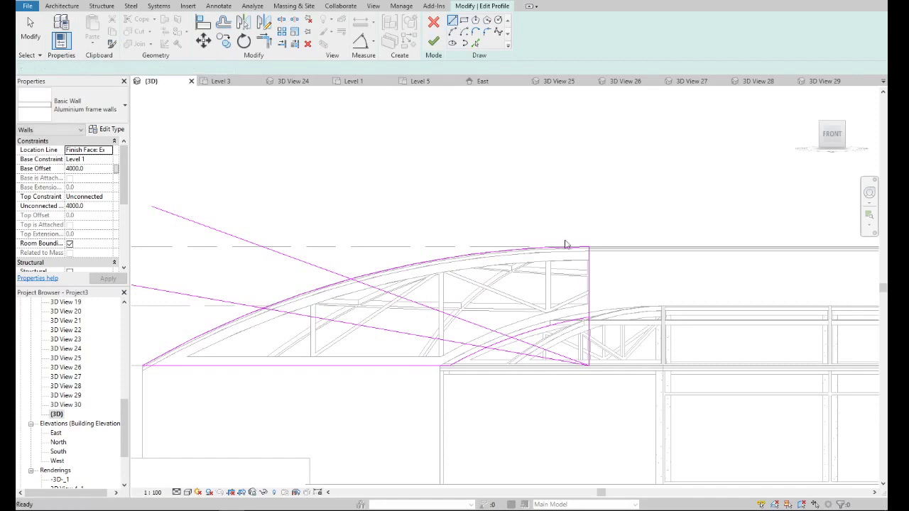
- Draw a third and a steeper fourth diagonal from the bottom-right corner to above the arch
{"action": "left_click", "coordinate": [588, 365]}
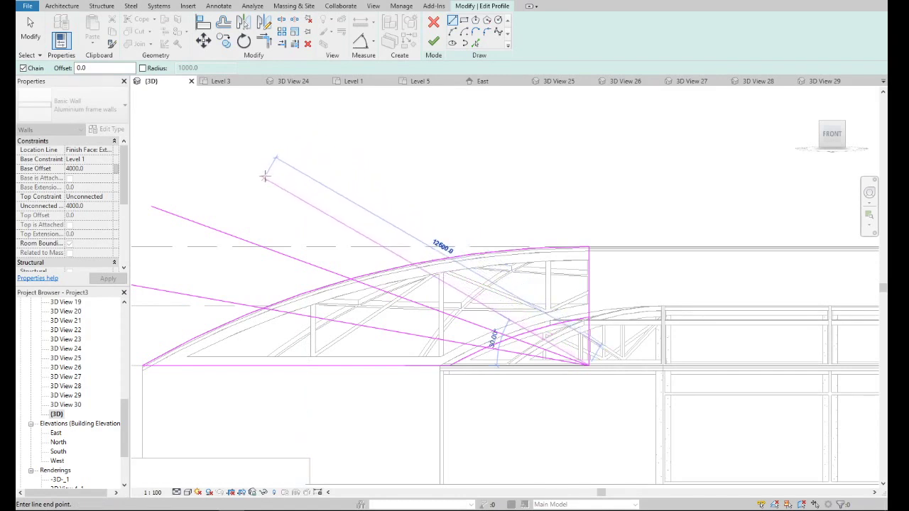
{"action": "left_click", "coordinate": [265, 175]}
{"action": "key", "text": "Escape"}
{"action": "key", "text": "Escape"}
{"action": "key", "text": "Return"}
{"action": "left_click", "coordinate": [589, 366]}
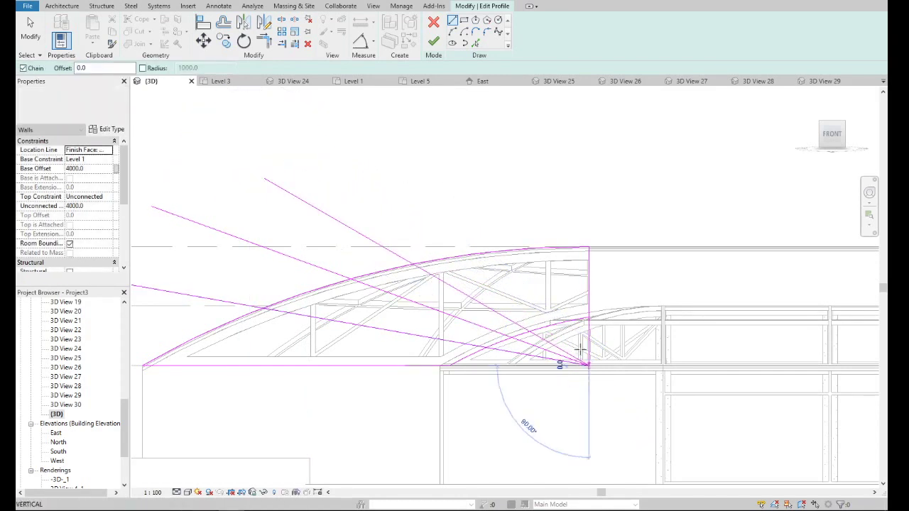
{"action": "left_click", "coordinate": [327, 147]}
{"action": "key", "text": "Escape"}
{"action": "left_click", "coordinate": [589, 366]}
{"action": "key", "text": "Escape"}
{"action": "key", "text": "Escape"}
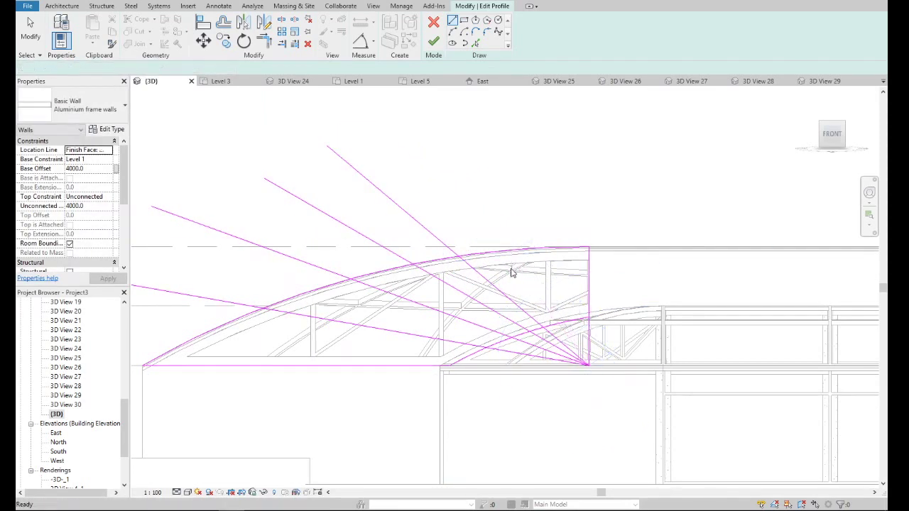
{"action": "scroll", "coordinate": [546, 288], "scroll_direction": "down", "scroll_amount": 3}
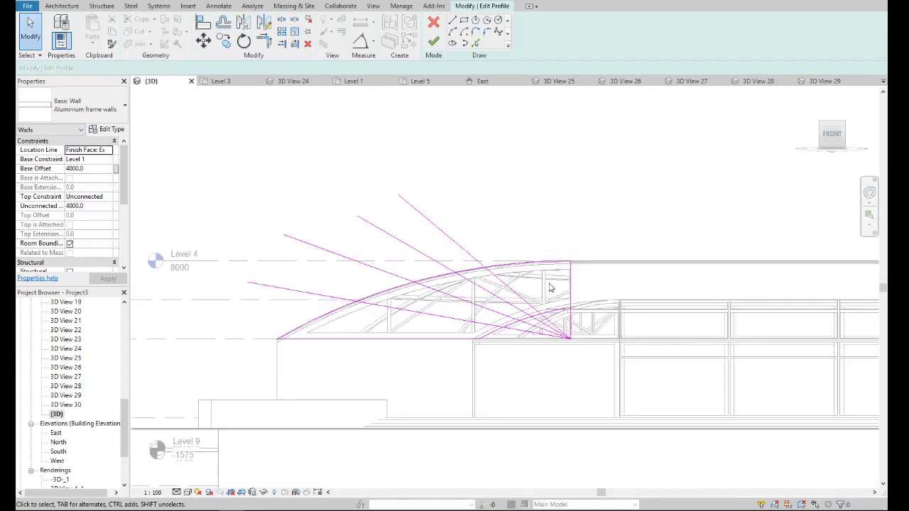
{"action": "scroll", "coordinate": [511, 213], "scroll_direction": "up", "scroll_amount": 4}
- Draw four more lines radiating from the bottom corner, up to the steepest one above the arch
{"action": "left_click", "coordinate": [452, 20]}
{"action": "scroll", "coordinate": [586, 381], "scroll_direction": "up", "scroll_amount": 1}
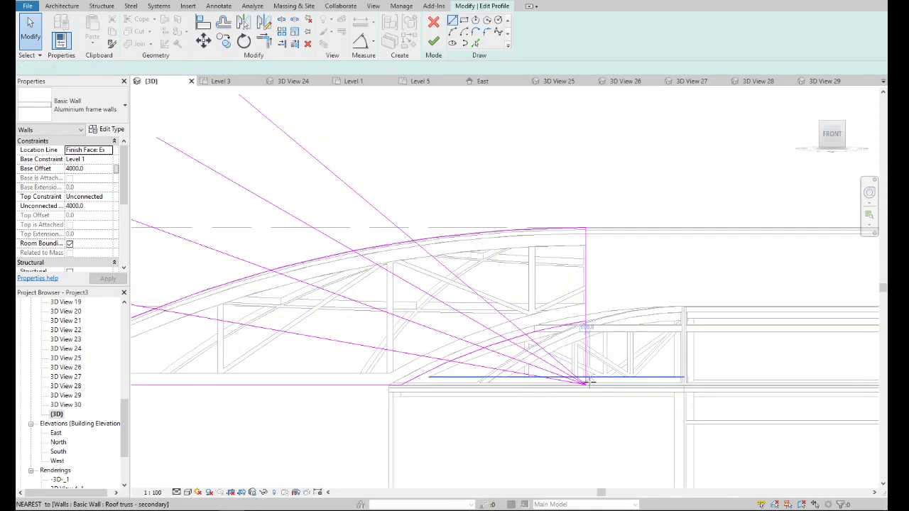
{"action": "left_click", "coordinate": [585, 383]}
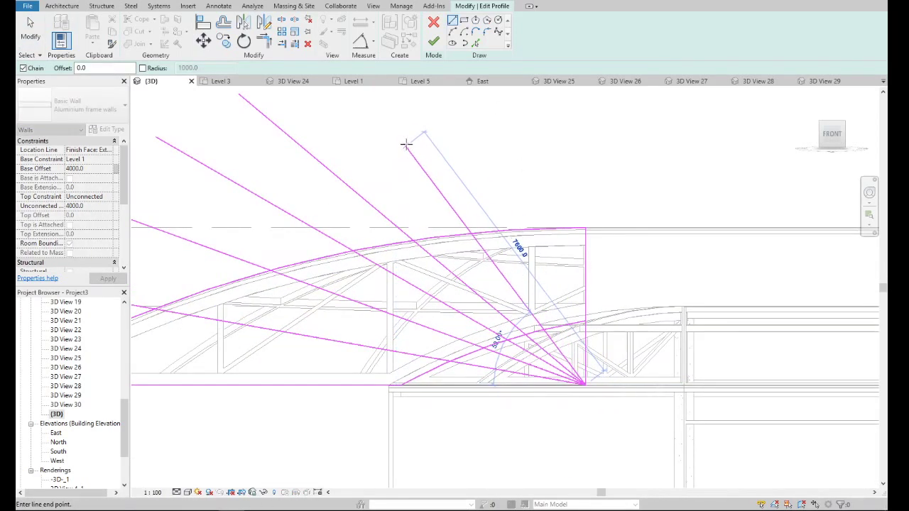
{"action": "left_click", "coordinate": [392, 149]}
{"action": "key", "text": "Escape"}
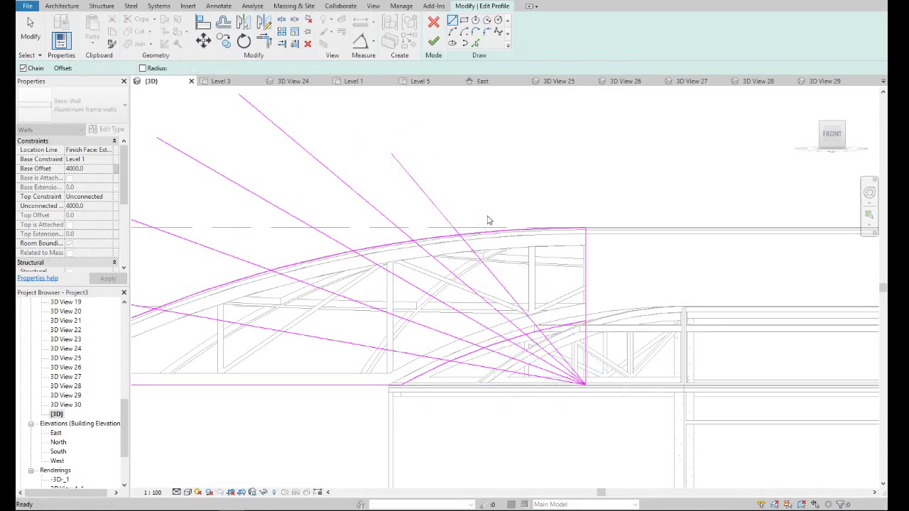
{"action": "left_click", "coordinate": [582, 383]}
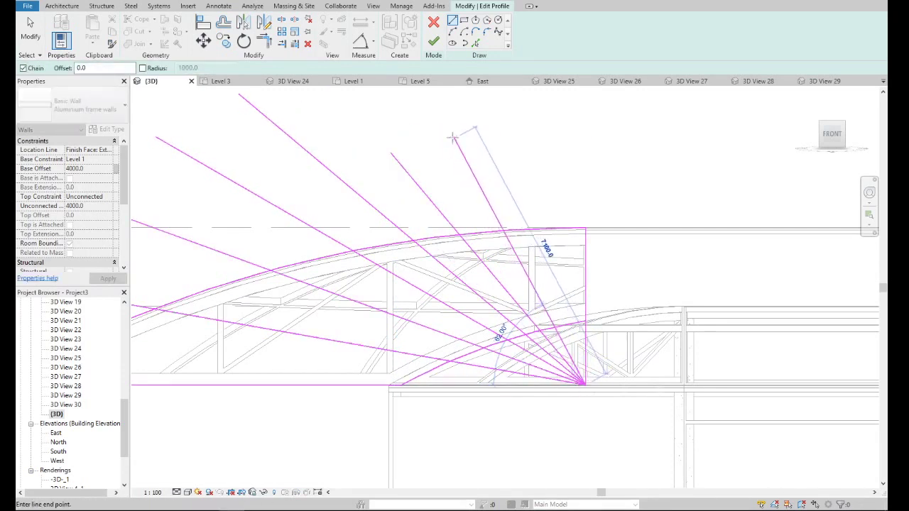
{"action": "left_click", "coordinate": [445, 142]}
{"action": "key", "text": "Escape"}
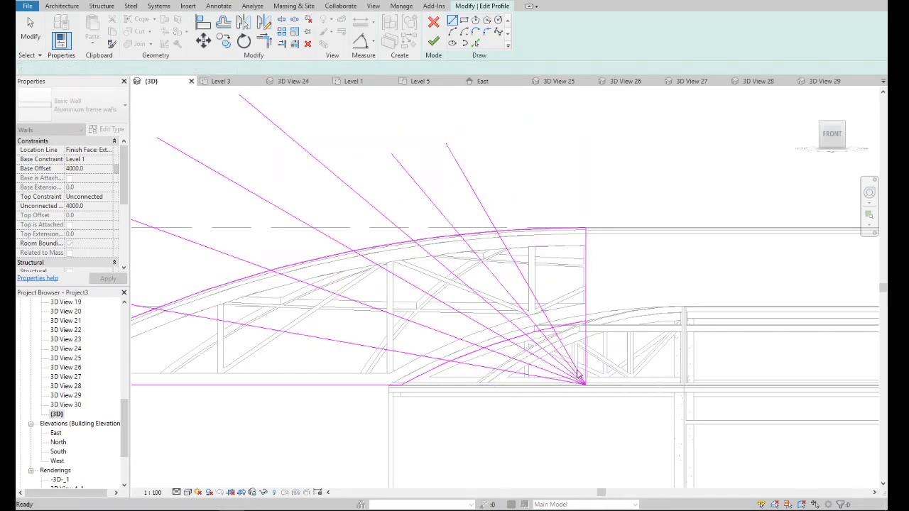
{"action": "left_click", "coordinate": [493, 133]}
{"action": "key", "text": "Escape"}
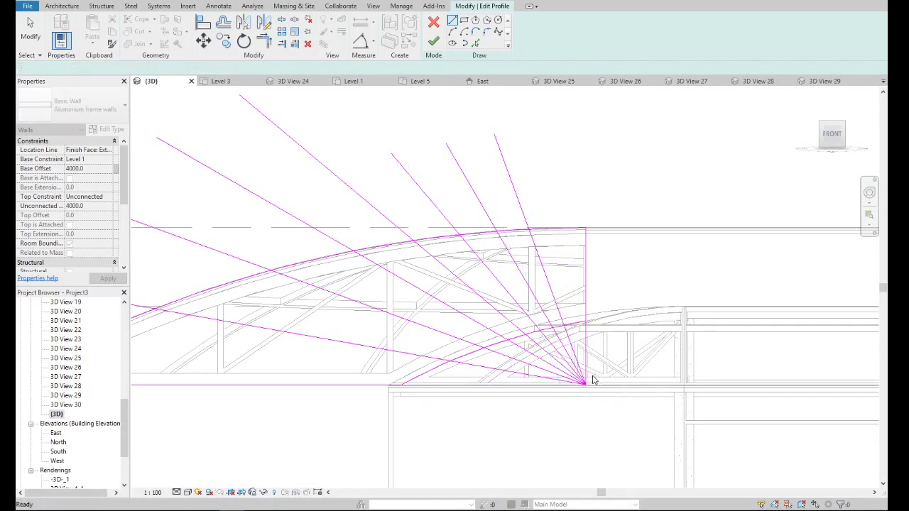
{"action": "left_click", "coordinate": [537, 107]}
{"action": "key", "text": "Escape"}
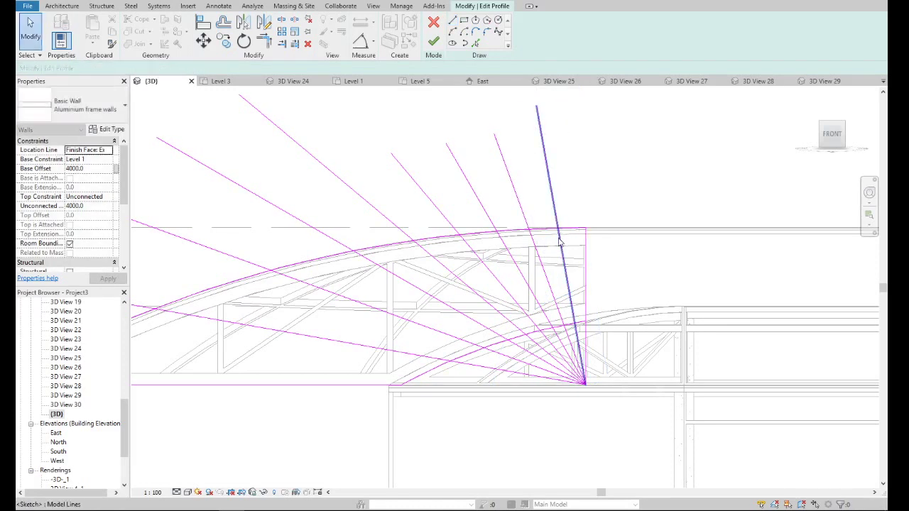
- Delete the three surplus radiating lines
{"action": "left_click", "coordinate": [558, 245]}
{"action": "key", "text": "Delete"}
{"action": "left_click", "coordinate": [517, 264]}
{"action": "key", "text": "Delete"}
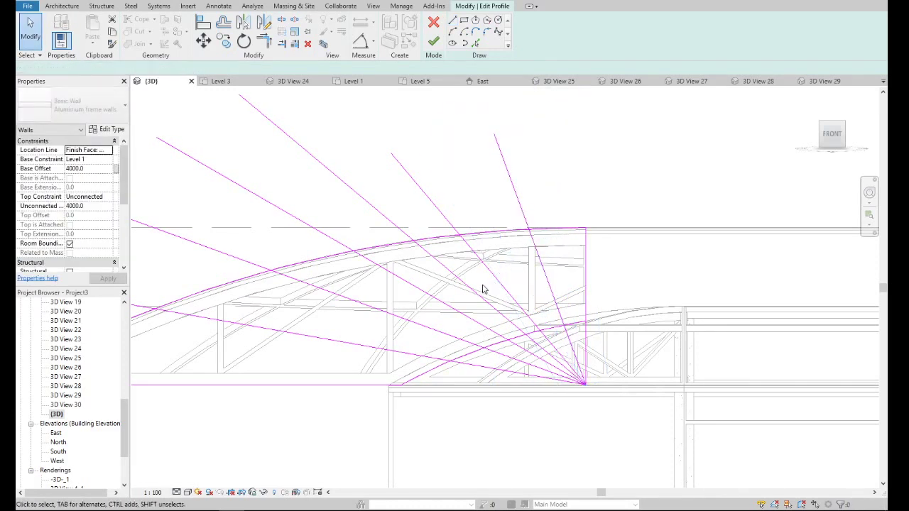
{"action": "left_click", "coordinate": [475, 291]}
{"action": "key", "text": "Delete"}
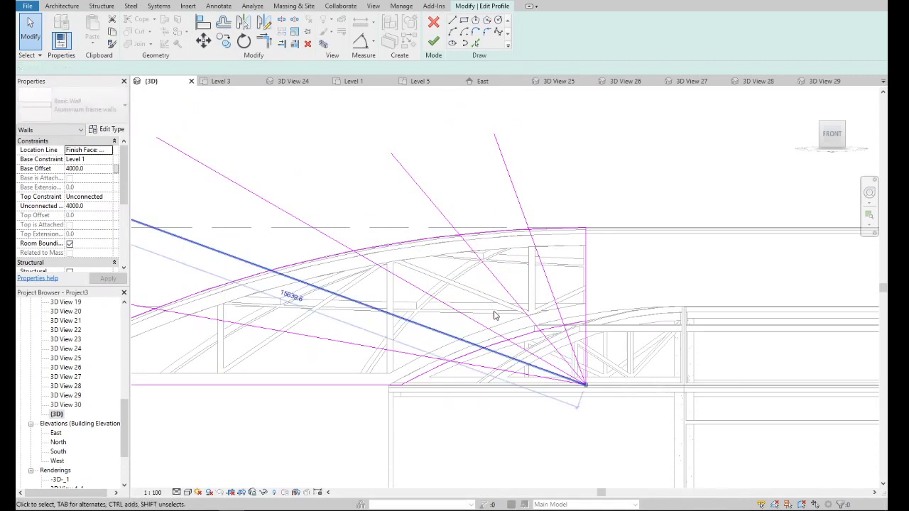
- Pick the roof truss arc and the bottom horizontal edge into the wall profile sketch
{"action": "scroll", "coordinate": [492, 314], "scroll_direction": "down", "scroll_amount": 2}
{"action": "scroll", "coordinate": [367, 349], "scroll_direction": "up", "scroll_amount": 1}
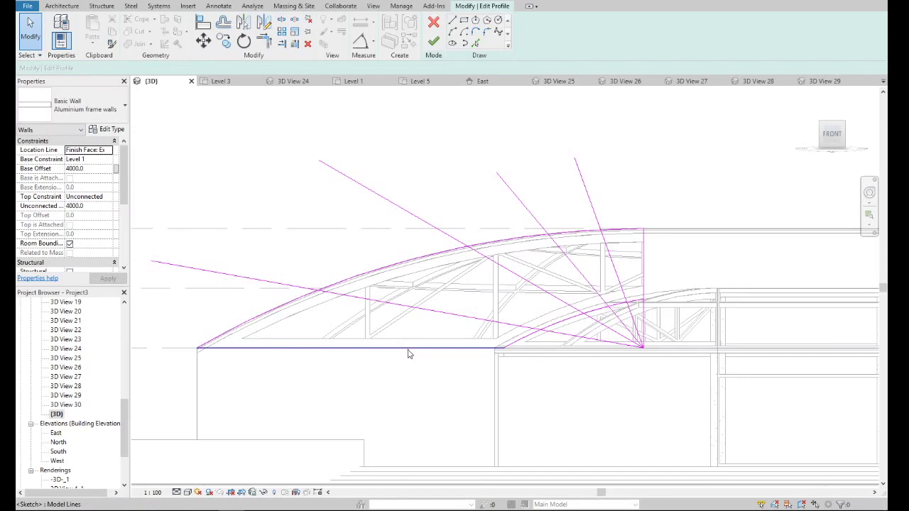
{"action": "scroll", "coordinate": [283, 338], "scroll_direction": "up", "scroll_amount": 1}
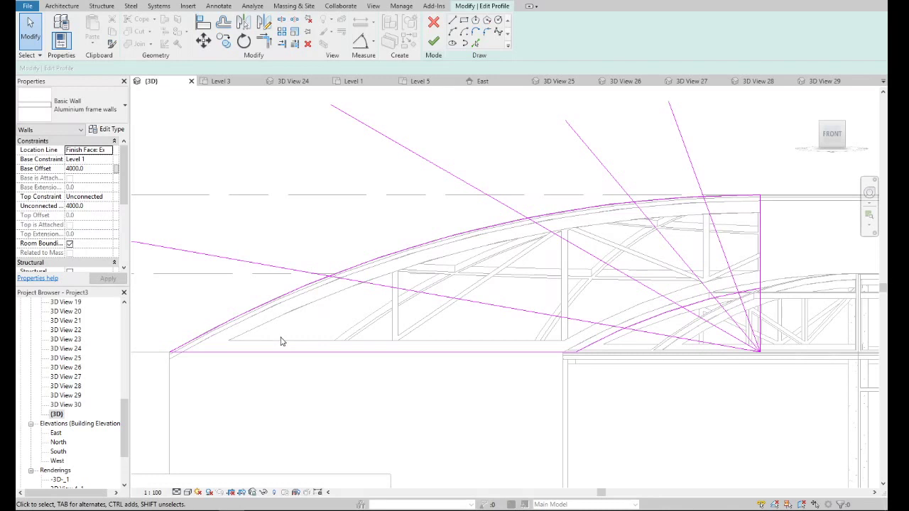
{"action": "left_click", "coordinate": [475, 43]}
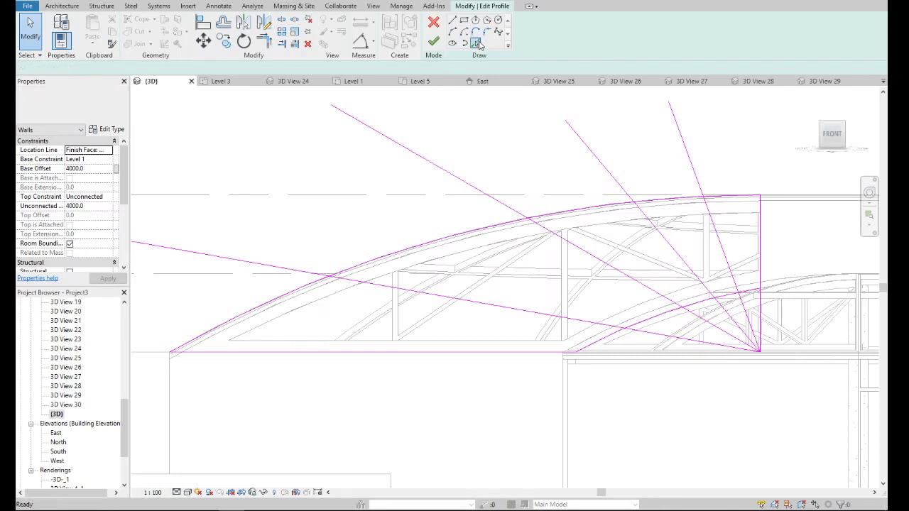
{"action": "left_click", "coordinate": [447, 262]}
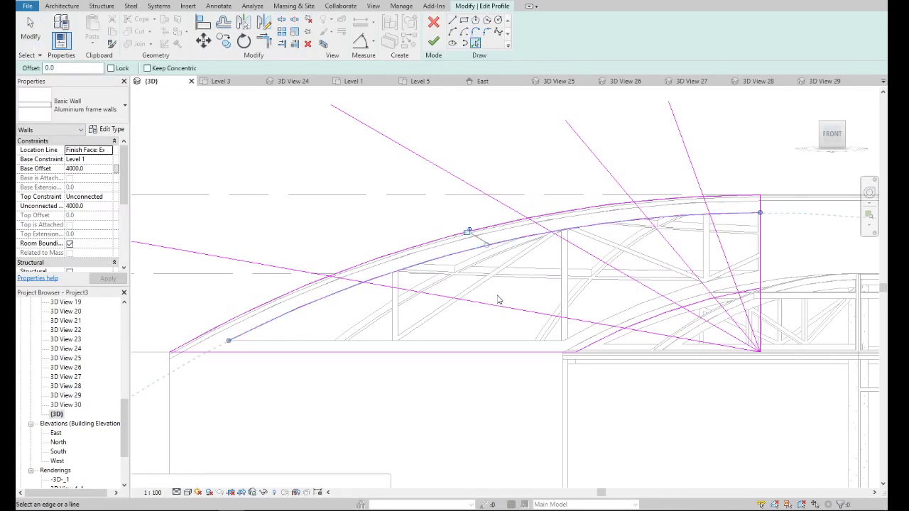
{"action": "left_click", "coordinate": [459, 348]}
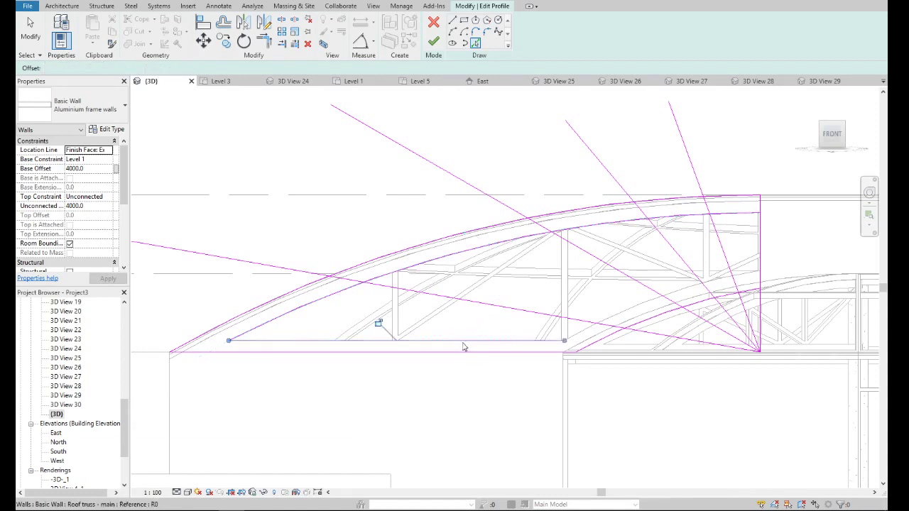
{"action": "key", "text": "Escape"}
{"action": "key", "text": "Escape"}
{"action": "scroll", "coordinate": [502, 334], "scroll_direction": "down", "scroll_amount": 1}
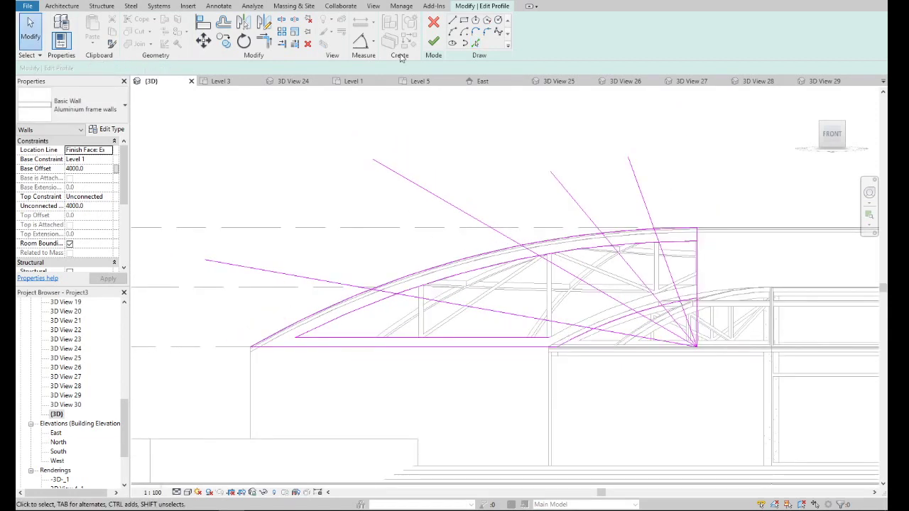
- Pick the lower arc edge at a 300 offset, then another edge at 0 offset
{"action": "left_click", "coordinate": [475, 44]}
{"action": "type", "text": "300"}
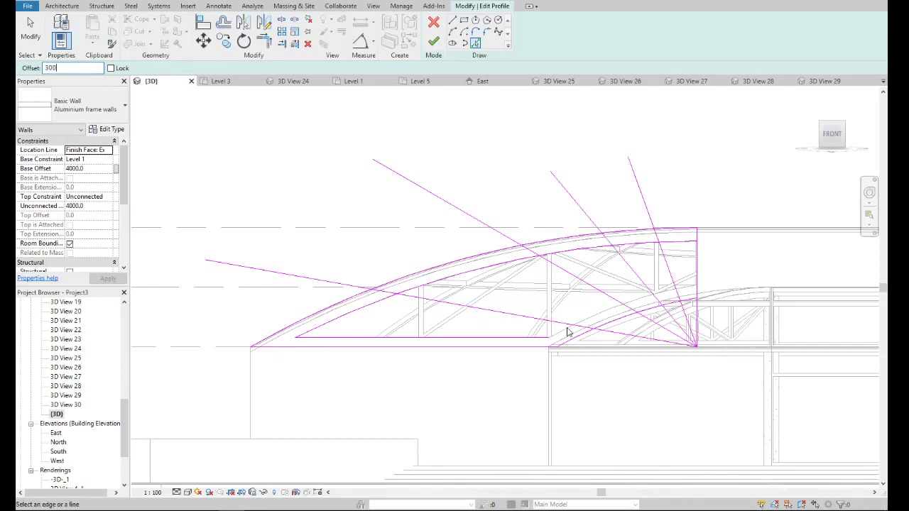
{"action": "scroll", "coordinate": [567, 332], "scroll_direction": "up", "scroll_amount": 2}
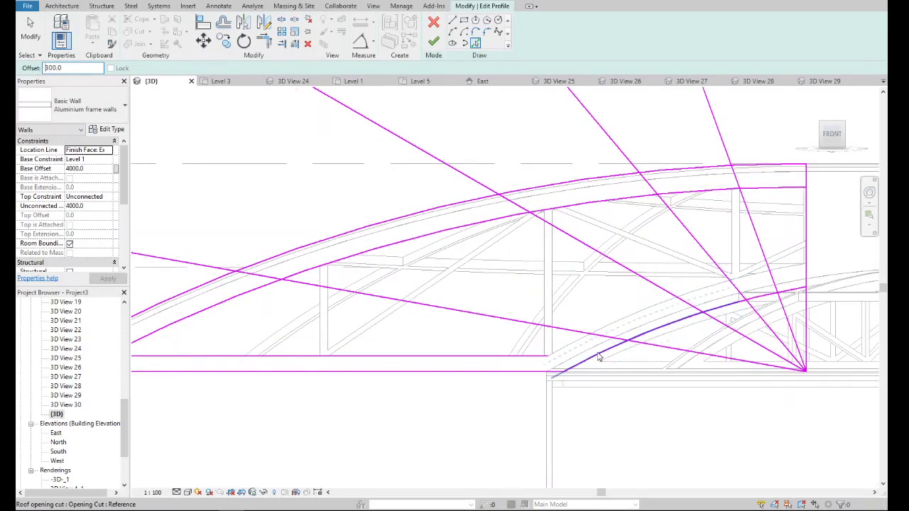
{"action": "left_click", "coordinate": [598, 357]}
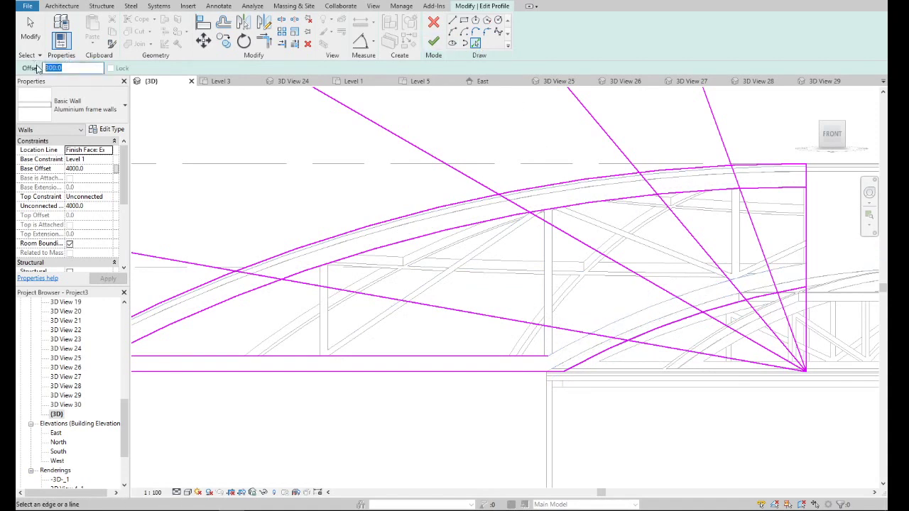
{"action": "type", "text": "0"}
{"action": "left_click", "coordinate": [582, 344]}
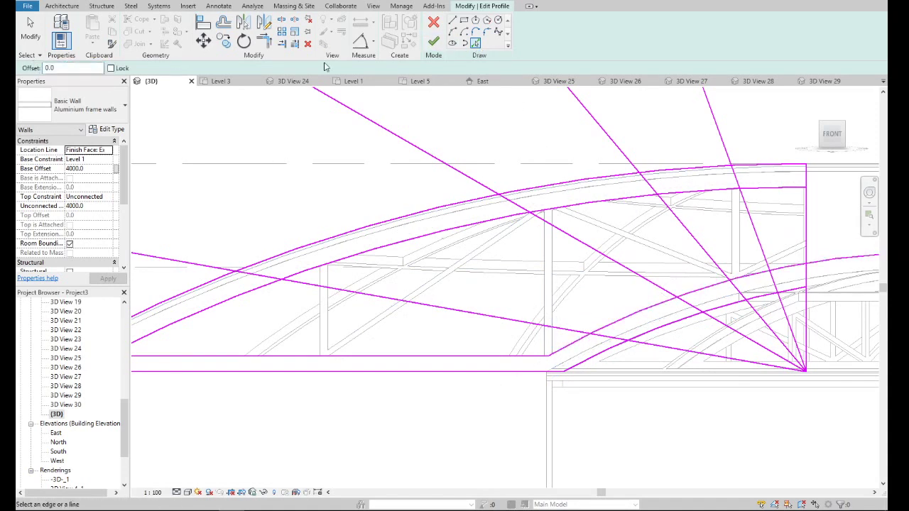
{"action": "left_click", "coordinate": [477, 45]}
{"action": "scroll", "coordinate": [552, 303], "scroll_direction": "down", "scroll_amount": 3}
{"action": "scroll", "coordinate": [417, 312], "scroll_direction": "up", "scroll_amount": 2}
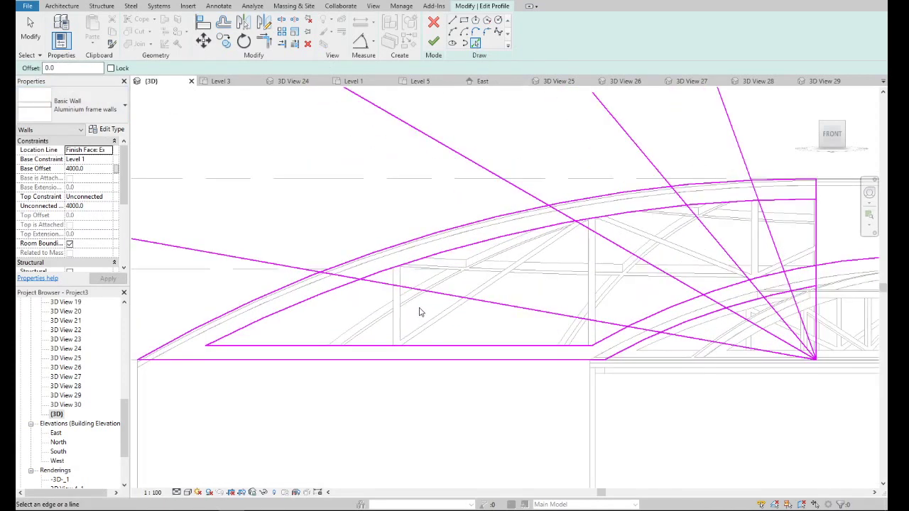
{"action": "key", "text": "Escape"}
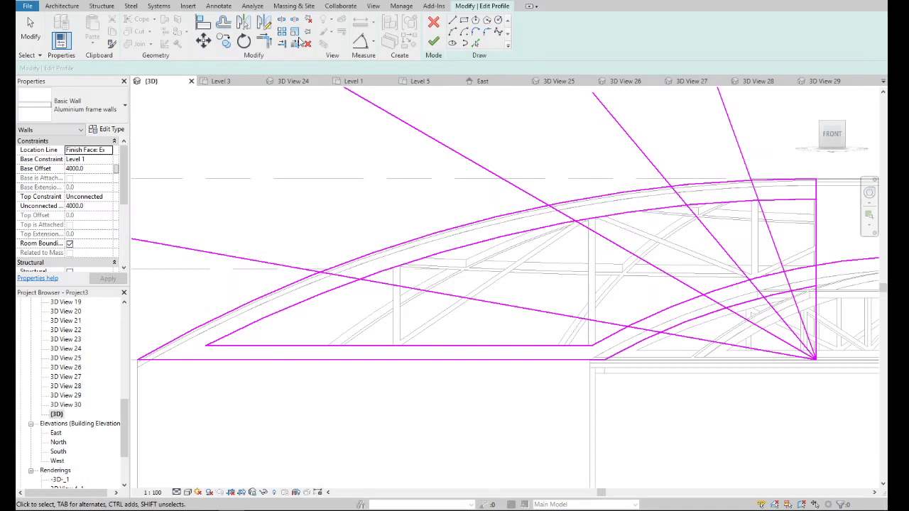
- Draw a curved diagonal arc from the top-right profile corner to the line midpoint
{"action": "left_click", "coordinate": [453, 32]}
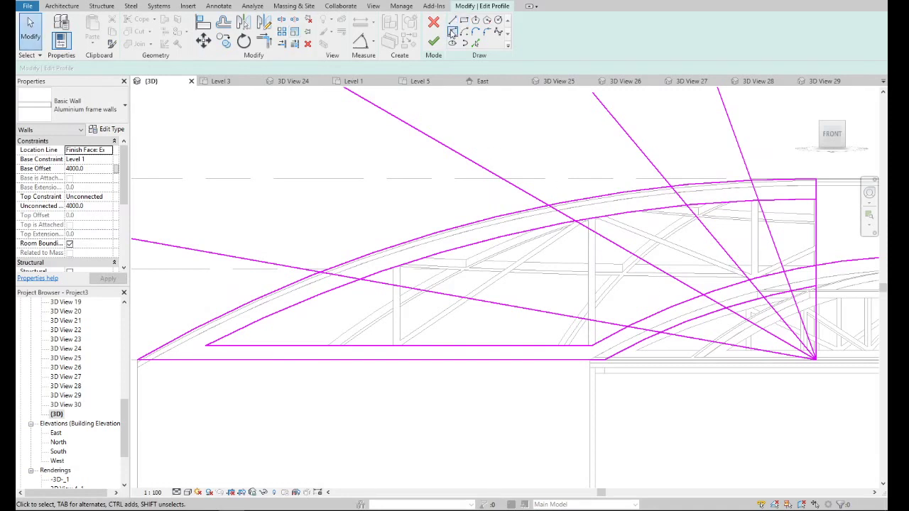
{"action": "left_click", "coordinate": [811, 212]}
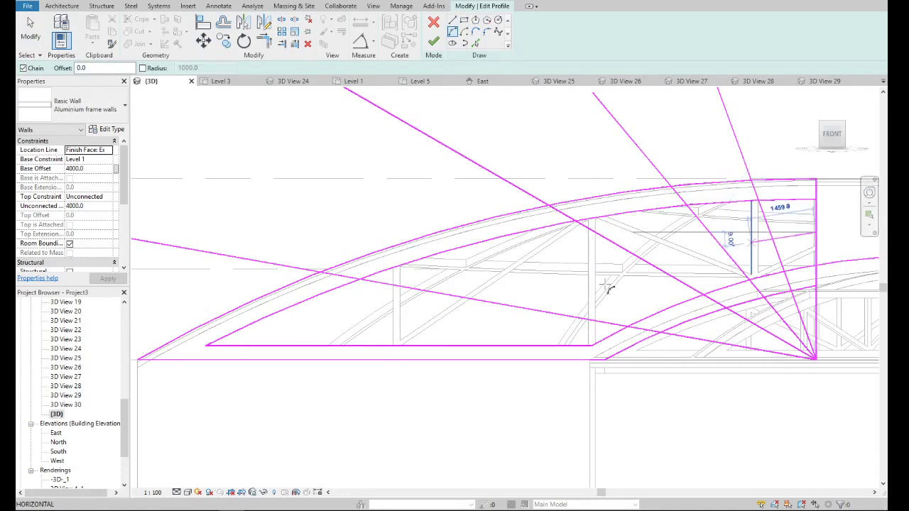
{"action": "left_click", "coordinate": [398, 347]}
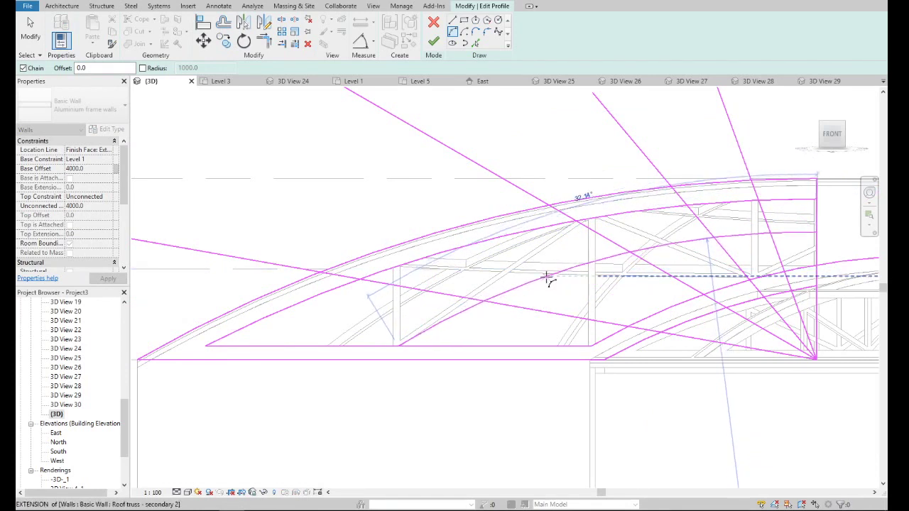
{"action": "left_click", "coordinate": [547, 276]}
{"action": "scroll", "coordinate": [544, 319], "scroll_direction": "down", "scroll_amount": 2}
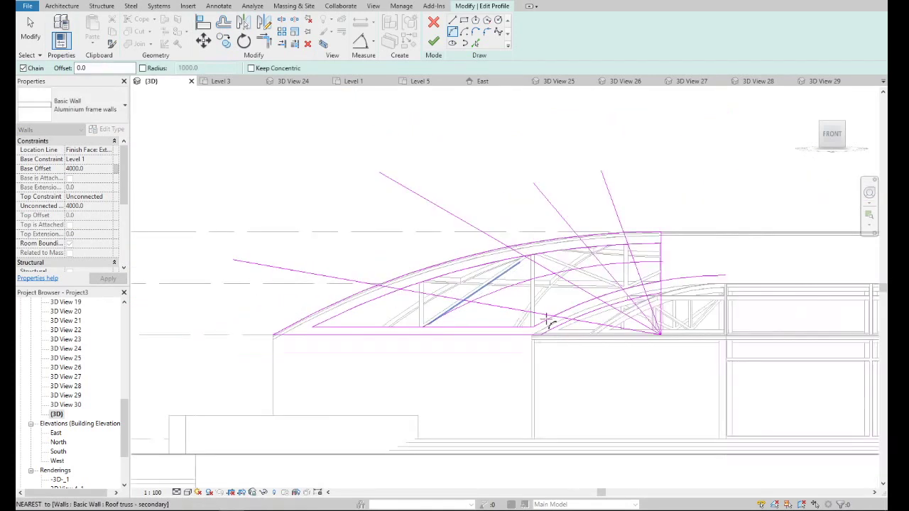
{"action": "scroll", "coordinate": [544, 319], "scroll_direction": "down", "scroll_amount": 1}
- Place further curved diagonal members across the profile
{"action": "left_click", "coordinate": [709, 274]}
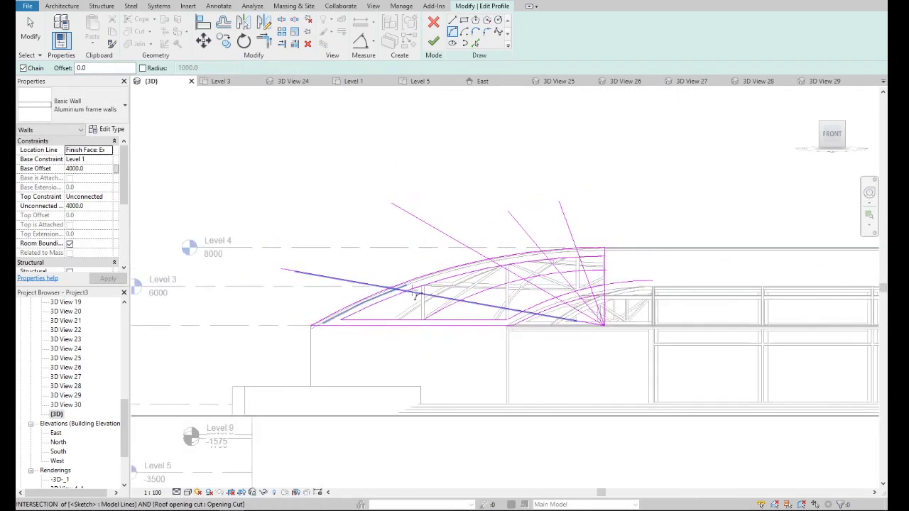
{"action": "scroll", "coordinate": [518, 280], "scroll_direction": "down", "scroll_amount": 2}
{"action": "scroll", "coordinate": [513, 280], "scroll_direction": "up", "scroll_amount": 2}
{"action": "scroll", "coordinate": [522, 285], "scroll_direction": "up", "scroll_amount": 1}
{"action": "left_click", "coordinate": [522, 284]}
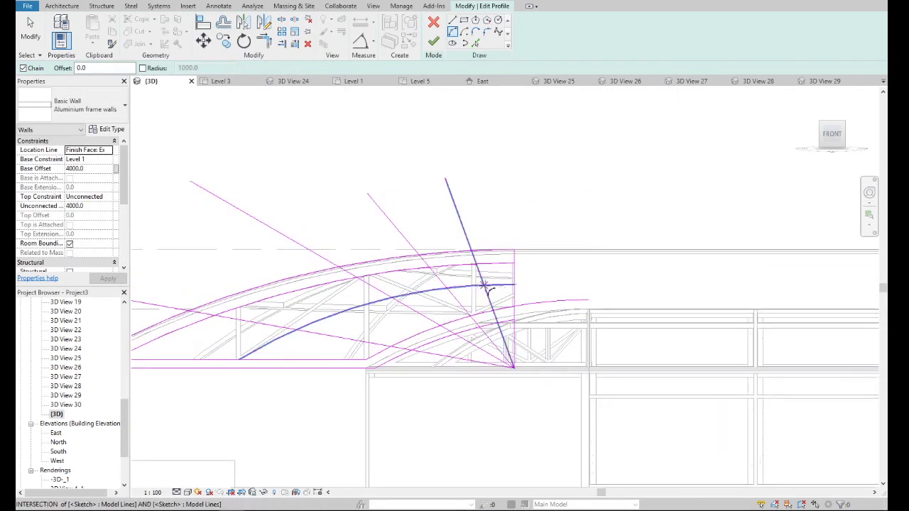
{"action": "scroll", "coordinate": [639, 254], "scroll_direction": "down", "scroll_amount": 1}
{"action": "scroll", "coordinate": [639, 255], "scroll_direction": "down", "scroll_amount": 1}
{"action": "left_click", "coordinate": [543, 265]}
{"action": "scroll", "coordinate": [573, 258], "scroll_direction": "up", "scroll_amount": 1}
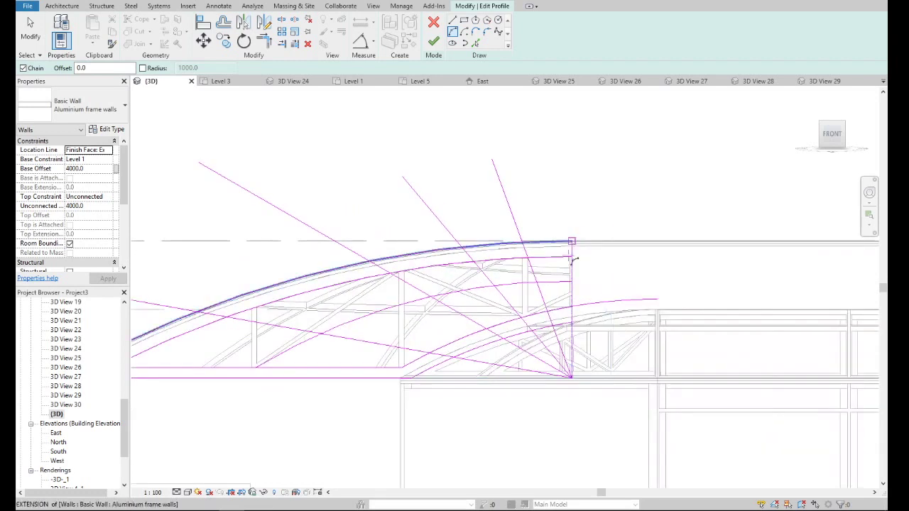
{"action": "scroll", "coordinate": [578, 282], "scroll_direction": "up", "scroll_amount": 1}
{"action": "key", "text": "Escape"}
{"action": "key", "text": "Escape"}
- Draw a horizontal sketch line from the profile edge
{"action": "left_click", "coordinate": [453, 20]}
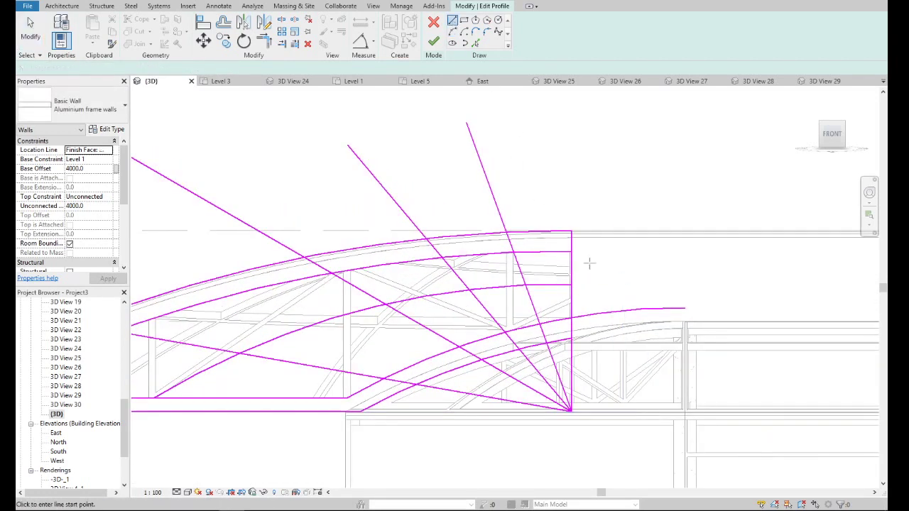
{"action": "left_click", "coordinate": [571, 284]}
{"action": "scroll", "coordinate": [599, 284], "scroll_direction": "down", "scroll_amount": 3}
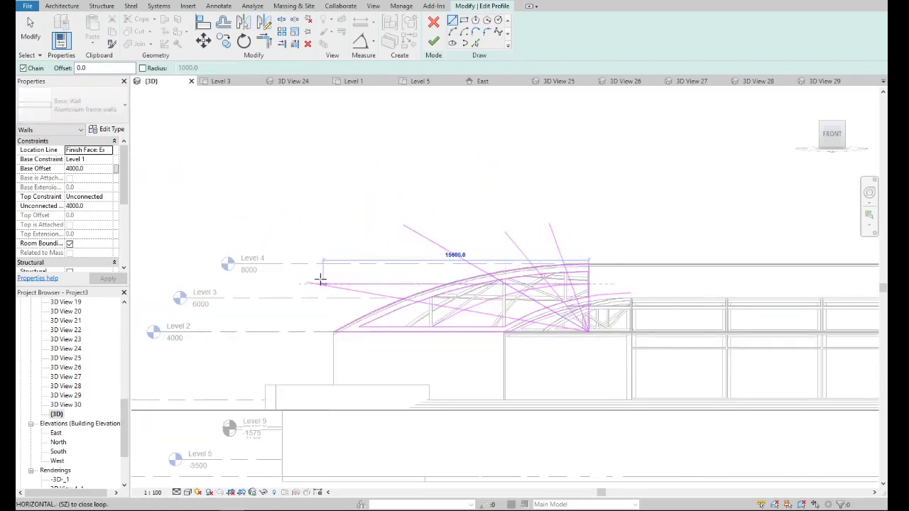
{"action": "left_click", "coordinate": [281, 279]}
{"action": "key", "text": "Escape"}
{"action": "scroll", "coordinate": [518, 293], "scroll_direction": "up", "scroll_amount": 2}
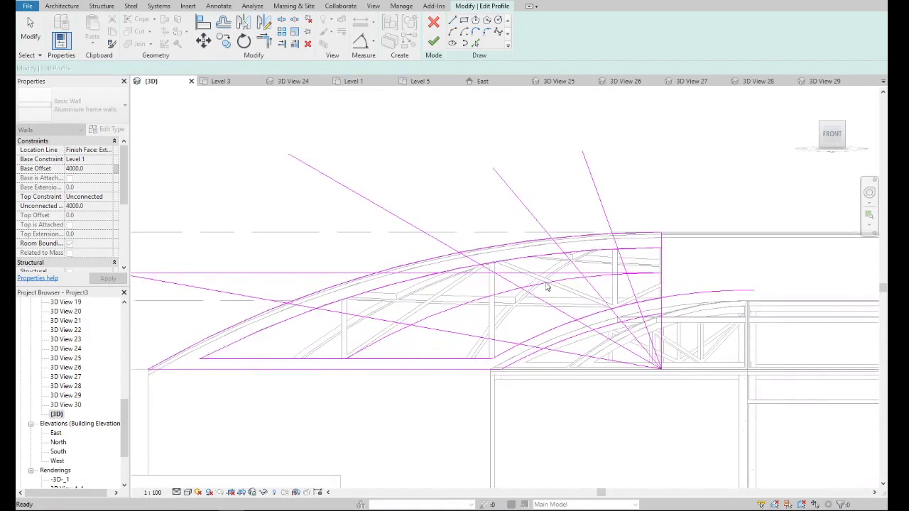
{"action": "key", "text": "Escape"}
- Start an arc from the vertical profile line to the bottom-line midpoint, then cancel it
{"action": "key", "text": "Return"}
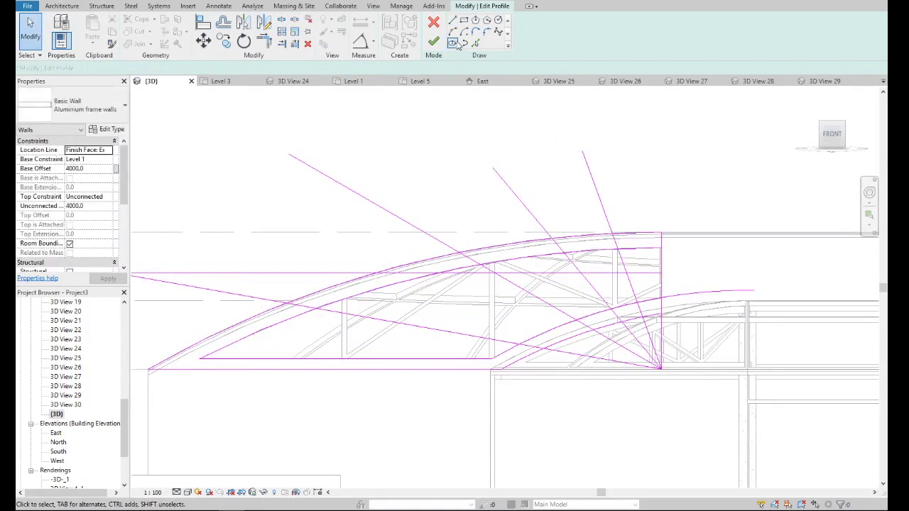
{"action": "left_click", "coordinate": [662, 275]}
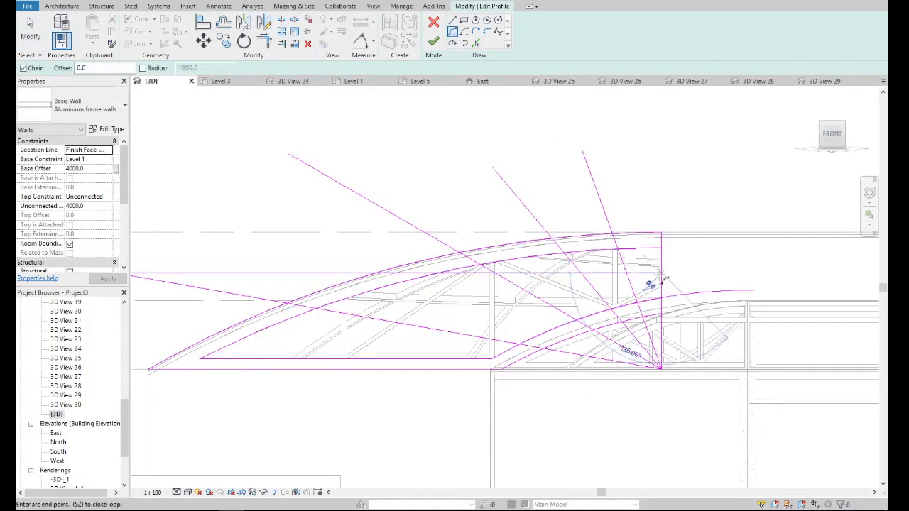
{"action": "left_click", "coordinate": [344, 360]}
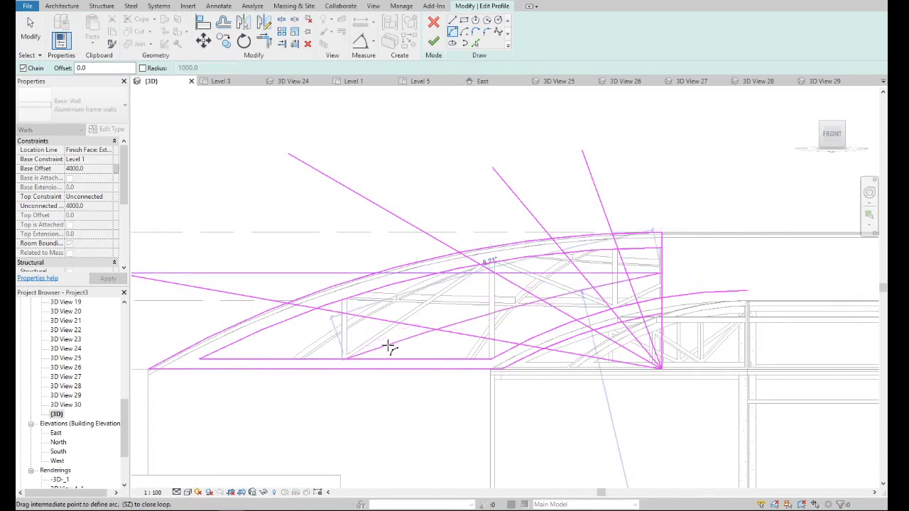
{"action": "key", "text": "Escape"}
{"action": "key", "text": "Escape"}
{"action": "scroll", "coordinate": [511, 320], "scroll_direction": "down", "scroll_amount": 2}
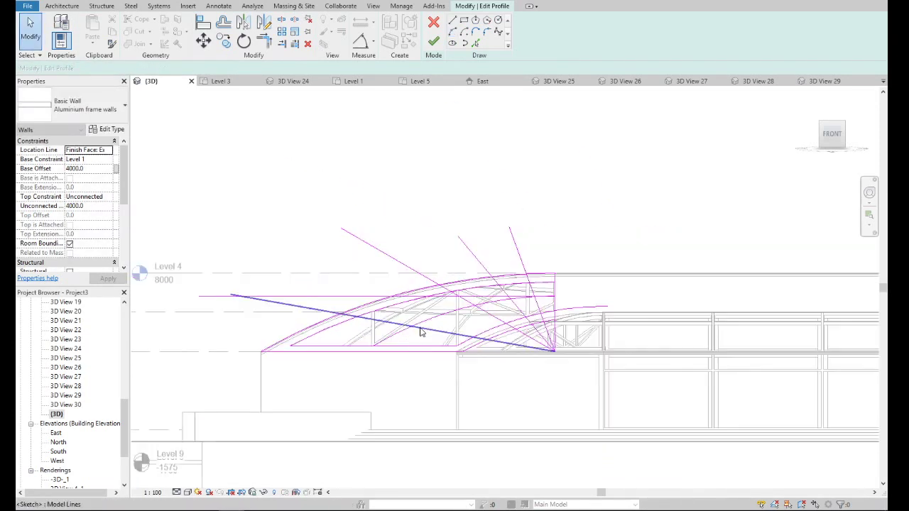
{"action": "scroll", "coordinate": [426, 331], "scroll_direction": "up", "scroll_amount": 2}
- Delete the two long sloped sketch lines, then undo to restore them
{"action": "left_click", "coordinate": [444, 332]}
{"action": "key", "text": "Delete"}
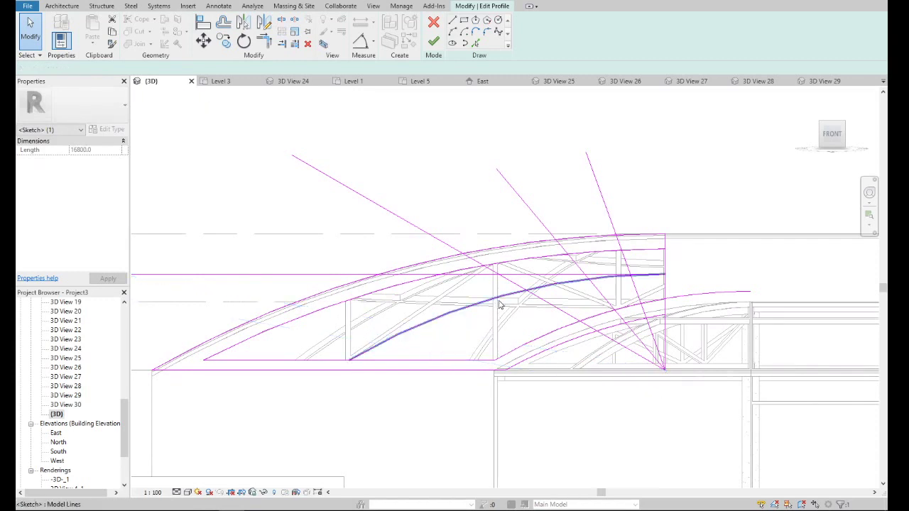
{"action": "left_click", "coordinate": [547, 302]}
{"action": "key", "text": "Delete"}
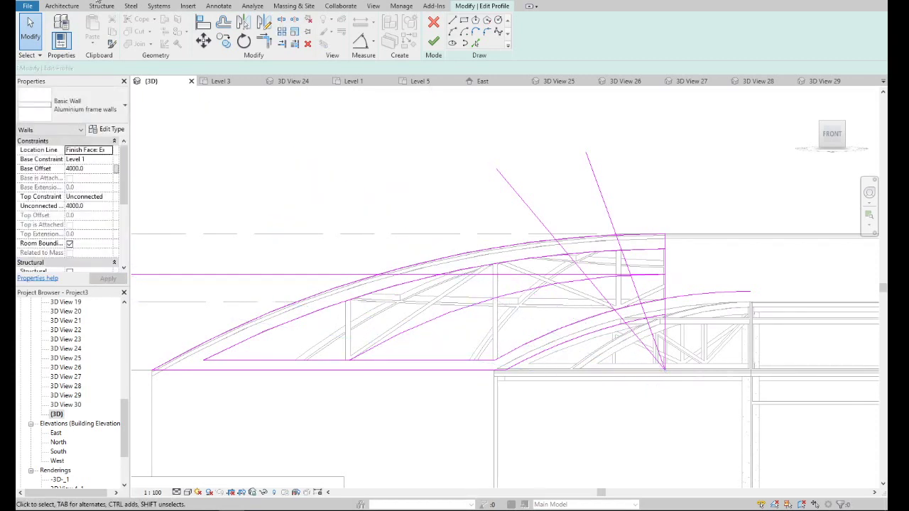
{"action": "key", "text": "ctrl+z"}
{"action": "key", "text": "ctrl+z"}
{"action": "scroll", "coordinate": [343, 354], "scroll_direction": "down", "scroll_amount": 2}
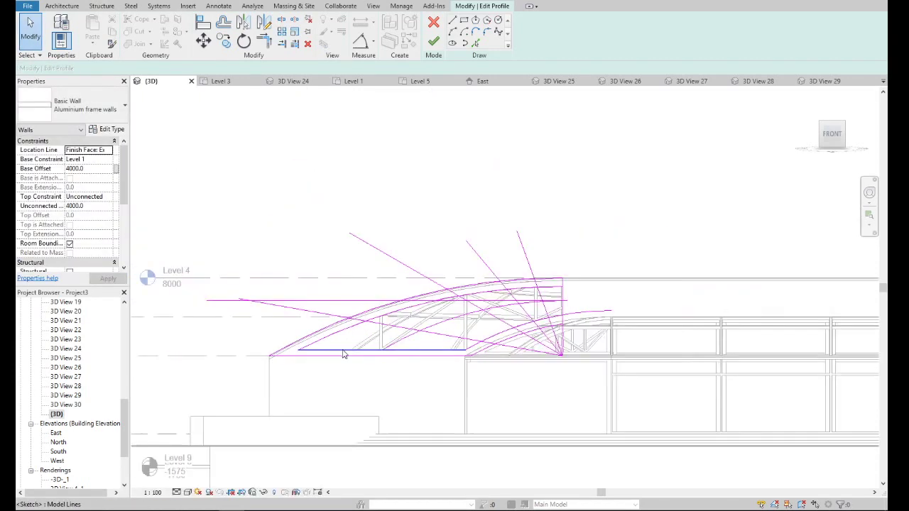
{"action": "scroll", "coordinate": [344, 354], "scroll_direction": "up", "scroll_amount": 3}
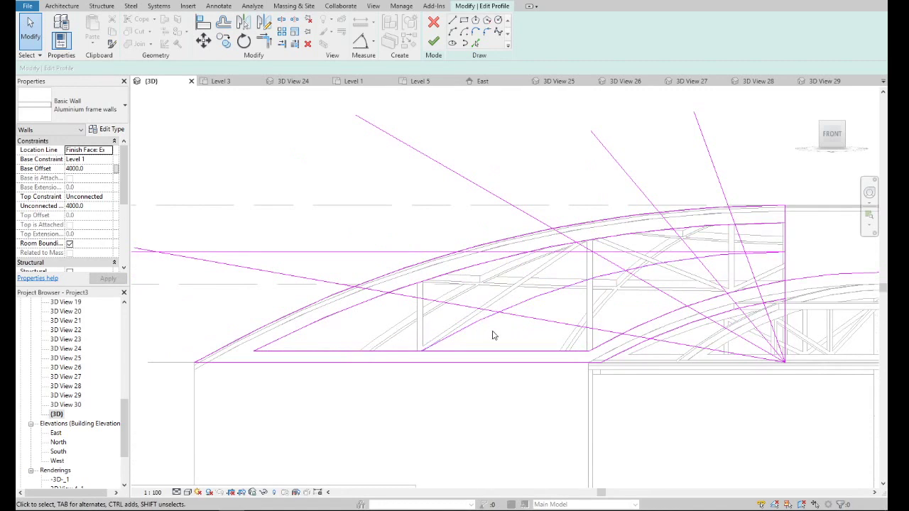
- Add a 300-offset copy of the roof curve to the sketch with Pick Lines
{"action": "left_click", "coordinate": [475, 44]}
{"action": "type", "text": "3"}
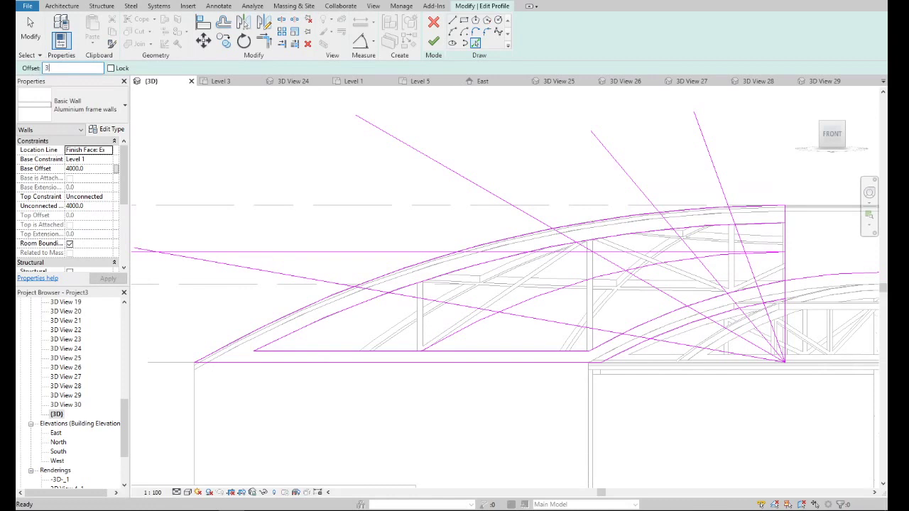
{"action": "type", "text": "0"}
{"action": "key", "text": "Return"}
{"action": "key", "text": "Return"}
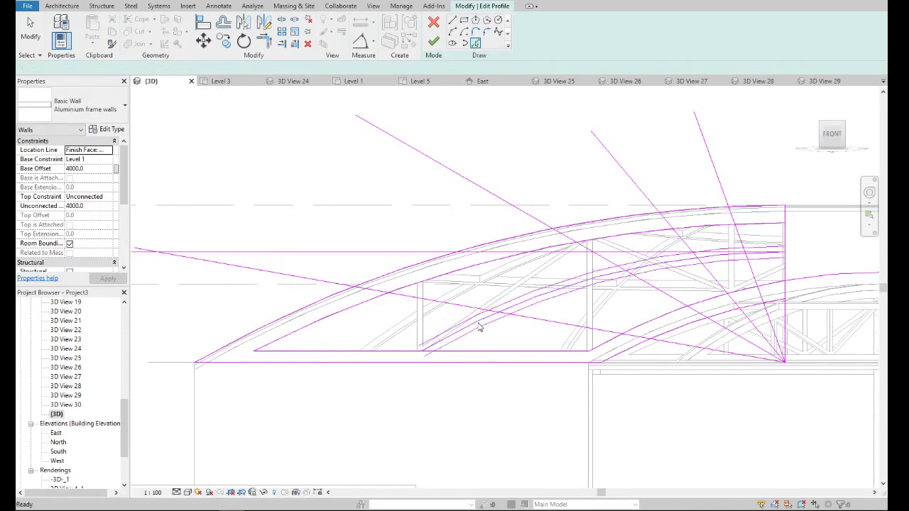
{"action": "left_click", "coordinate": [481, 325]}
{"action": "scroll", "coordinate": [531, 339], "scroll_direction": "down", "scroll_amount": 2}
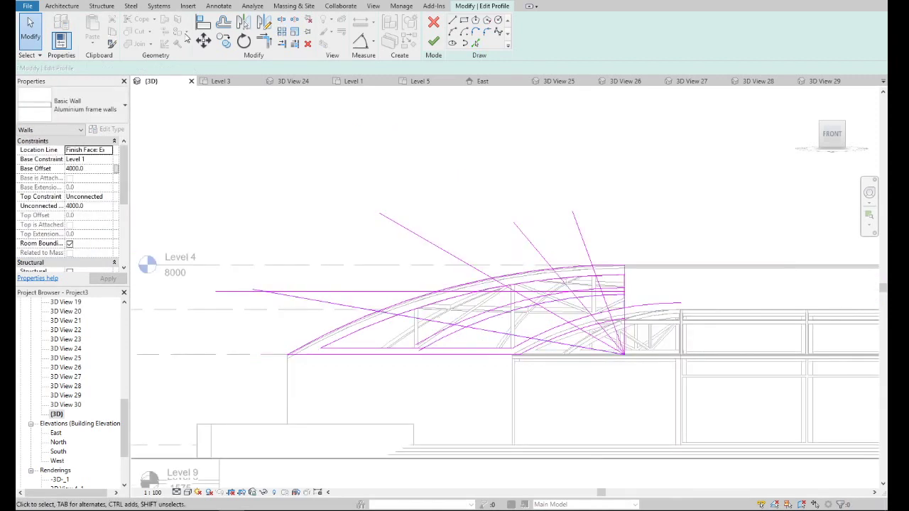
- Add 100-offset copies of five diagonal lines, including the long one, as paired frame members
{"action": "left_click", "coordinate": [475, 44]}
{"action": "type", "text": "100"}
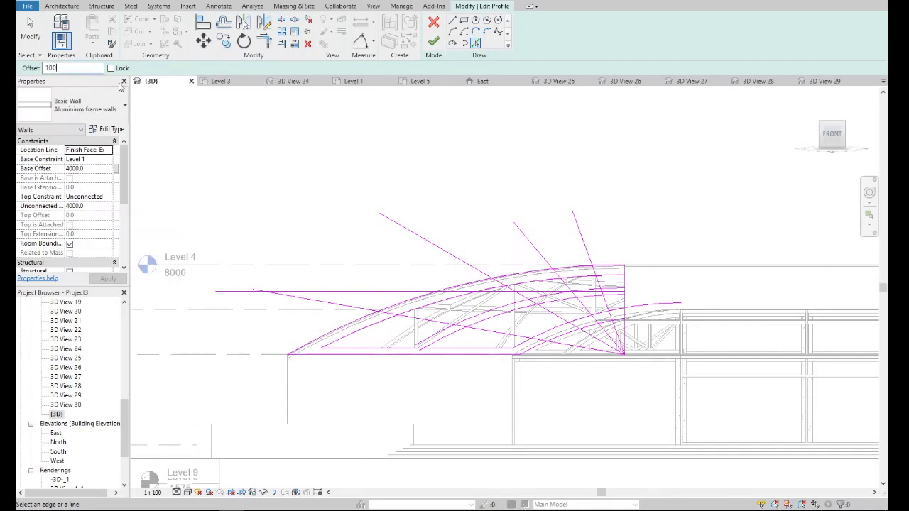
{"action": "scroll", "coordinate": [476, 340], "scroll_direction": "up", "scroll_amount": 3}
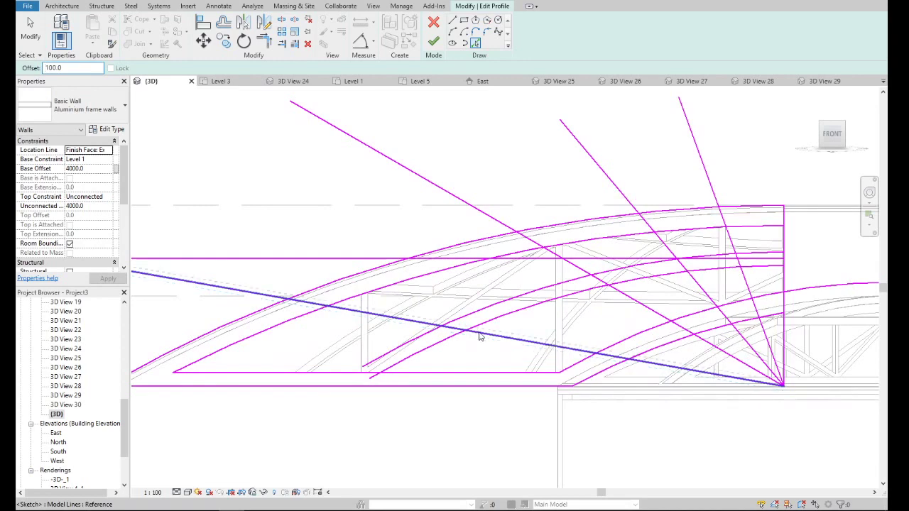
{"action": "scroll", "coordinate": [479, 336], "scroll_direction": "up", "scroll_amount": 2}
{"action": "left_click", "coordinate": [487, 336]}
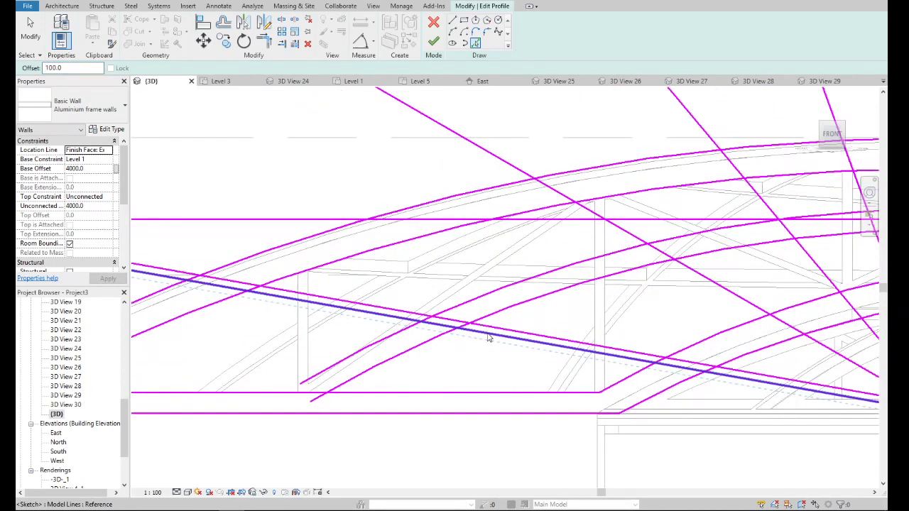
{"action": "left_click", "coordinate": [618, 230]}
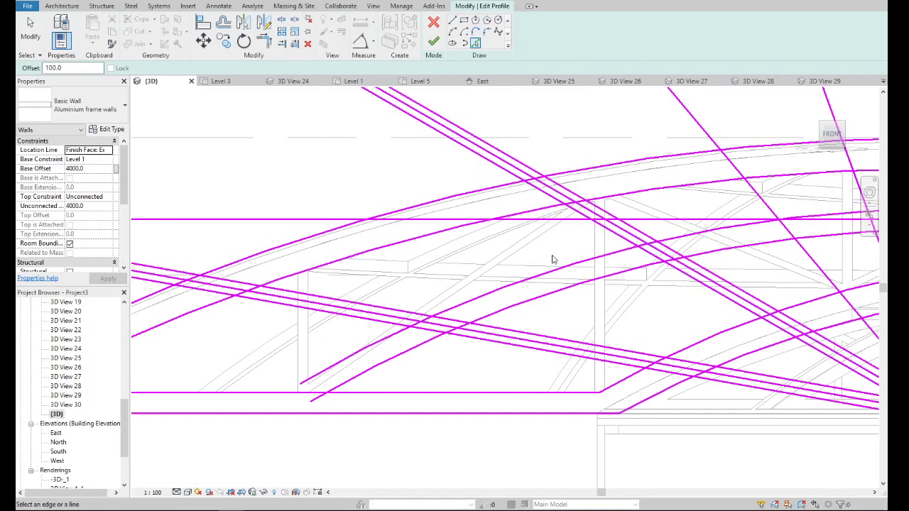
{"action": "scroll", "coordinate": [540, 256], "scroll_direction": "down", "scroll_amount": 2}
{"action": "scroll", "coordinate": [725, 248], "scroll_direction": "up", "scroll_amount": 2}
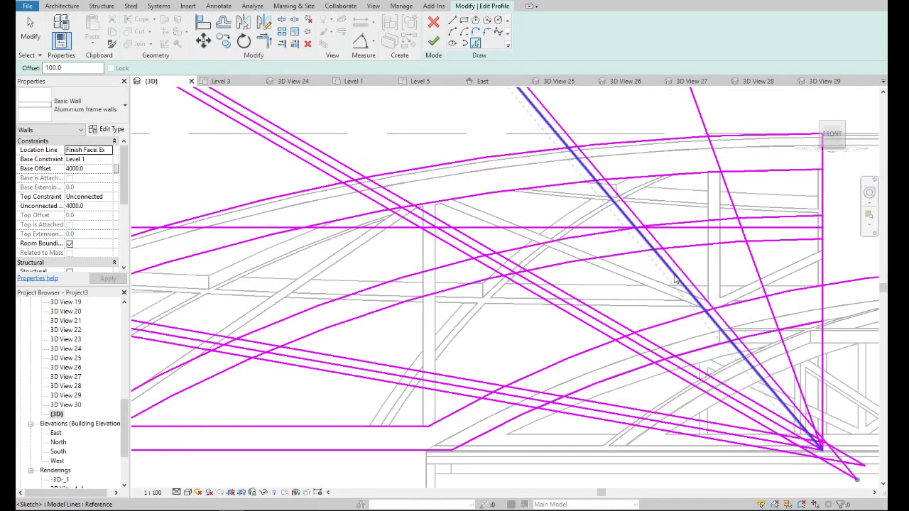
{"action": "left_click", "coordinate": [675, 279]}
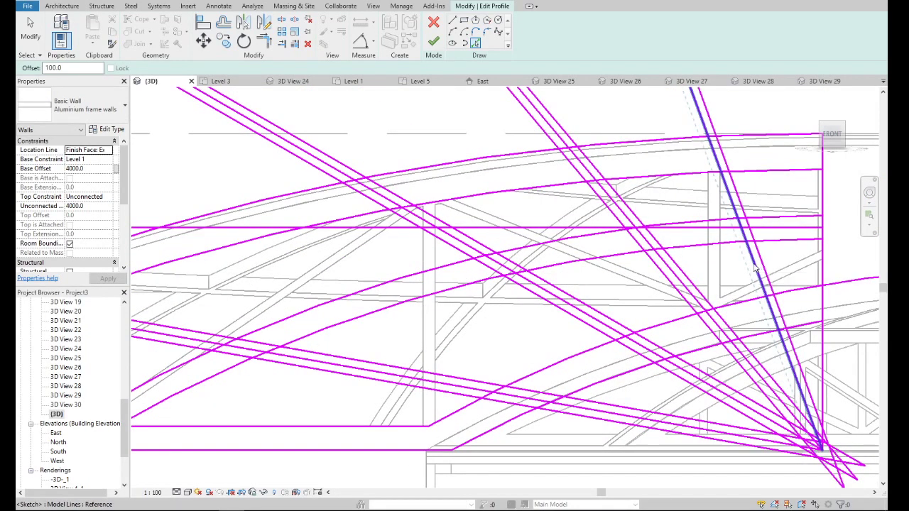
{"action": "left_click", "coordinate": [755, 265]}
{"action": "scroll", "coordinate": [497, 308], "scroll_direction": "down", "scroll_amount": 3}
{"action": "left_click", "coordinate": [424, 331]}
{"action": "scroll", "coordinate": [455, 326], "scroll_direction": "up", "scroll_amount": 2}
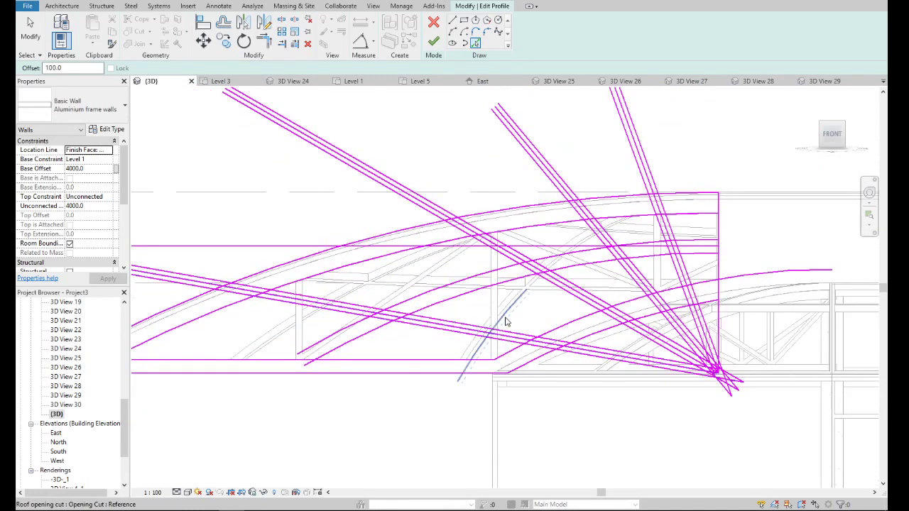
{"action": "scroll", "coordinate": [497, 320], "scroll_direction": "down", "scroll_amount": 2}
{"action": "scroll", "coordinate": [349, 344], "scroll_direction": "up", "scroll_amount": 2}
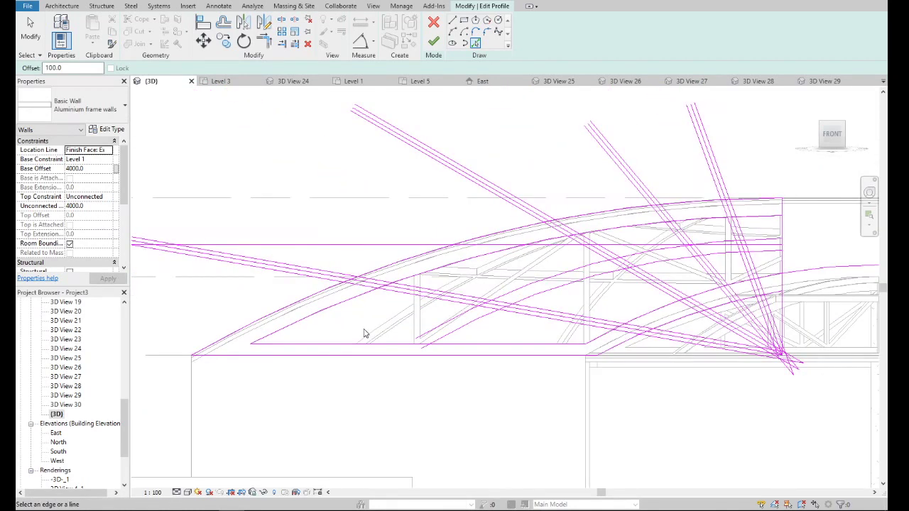
{"action": "left_click", "coordinate": [282, 21]}
- Split the curve and diagonal sketch lines at four crossing points
{"action": "scroll", "coordinate": [402, 291], "scroll_direction": "up", "scroll_amount": 3}
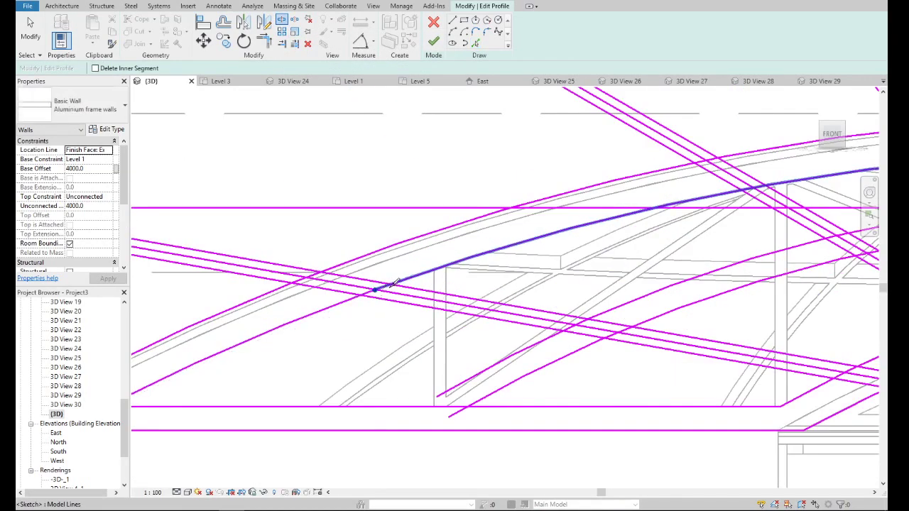
{"action": "scroll", "coordinate": [396, 308], "scroll_direction": "down", "scroll_amount": 2}
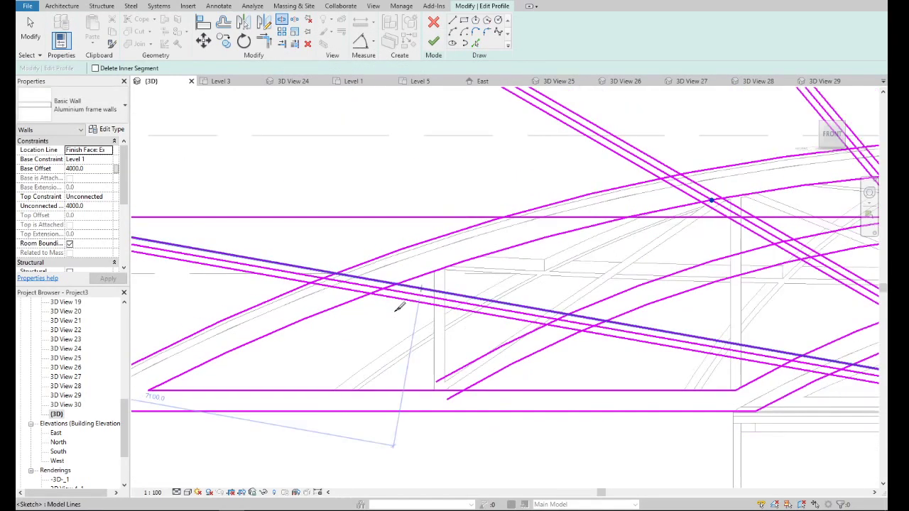
{"action": "scroll", "coordinate": [504, 288], "scroll_direction": "down", "scroll_amount": 3}
{"action": "scroll", "coordinate": [582, 249], "scroll_direction": "up", "scroll_amount": 2}
{"action": "scroll", "coordinate": [589, 250], "scroll_direction": "up", "scroll_amount": 4}
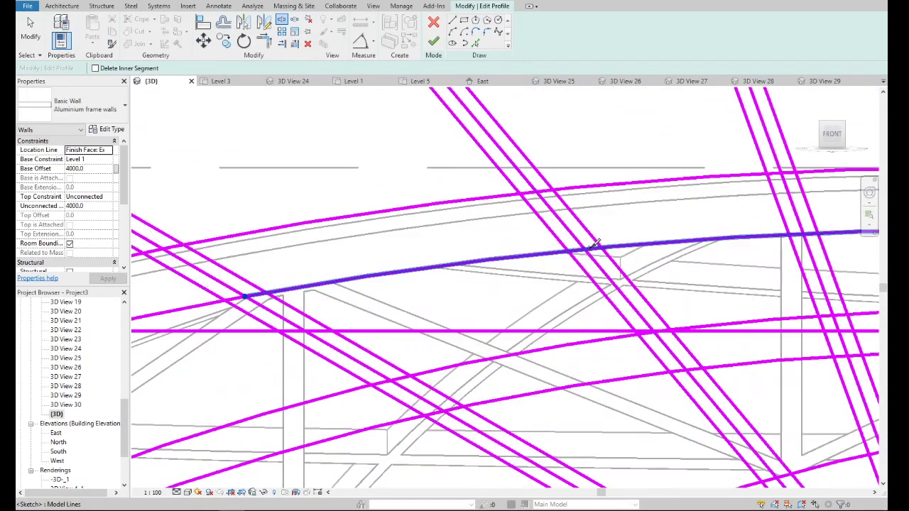
{"action": "left_click", "coordinate": [589, 250]}
{"action": "scroll", "coordinate": [593, 249], "scroll_direction": "down", "scroll_amount": 3}
{"action": "scroll", "coordinate": [639, 259], "scroll_direction": "up", "scroll_amount": 3}
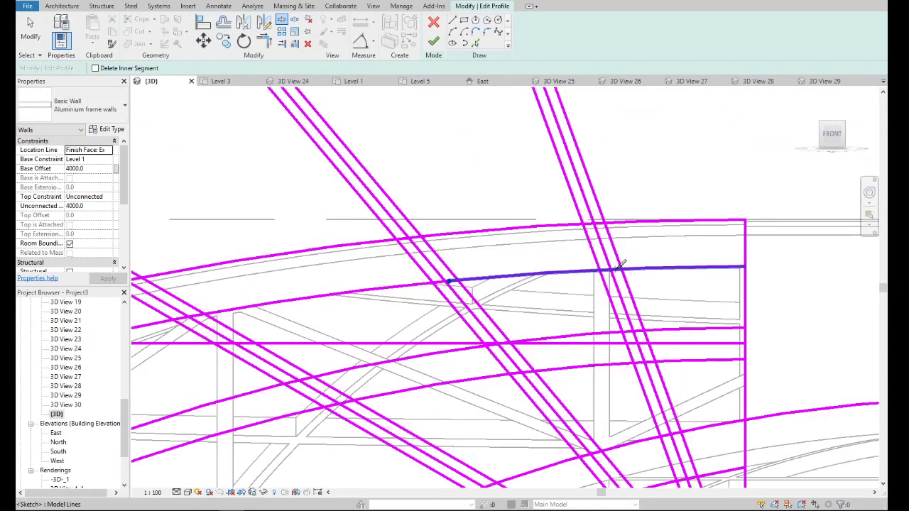
{"action": "left_click", "coordinate": [619, 265]}
{"action": "scroll", "coordinate": [617, 266], "scroll_direction": "down", "scroll_amount": 3}
{"action": "scroll", "coordinate": [621, 270], "scroll_direction": "up", "scroll_amount": 3}
{"action": "scroll", "coordinate": [628, 275], "scroll_direction": "up", "scroll_amount": 2}
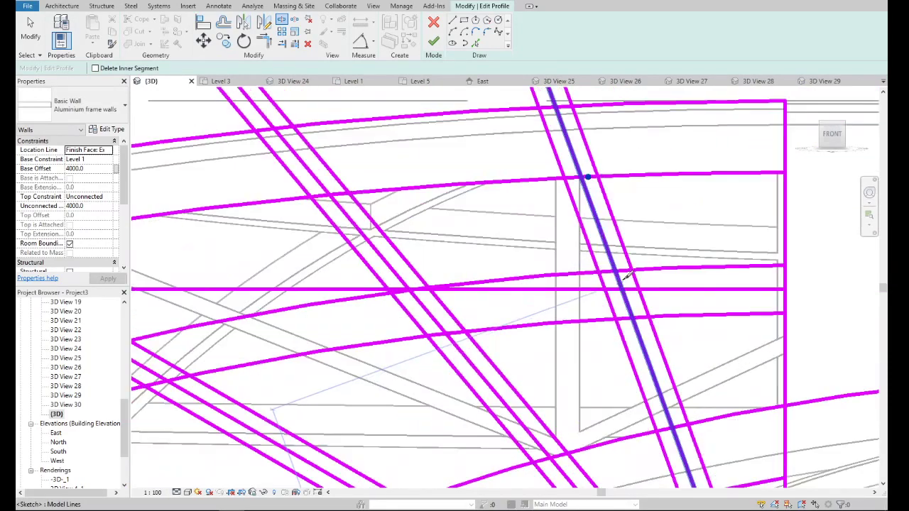
{"action": "left_click", "coordinate": [628, 268]}
{"action": "scroll", "coordinate": [639, 298], "scroll_direction": "down", "scroll_amount": 3}
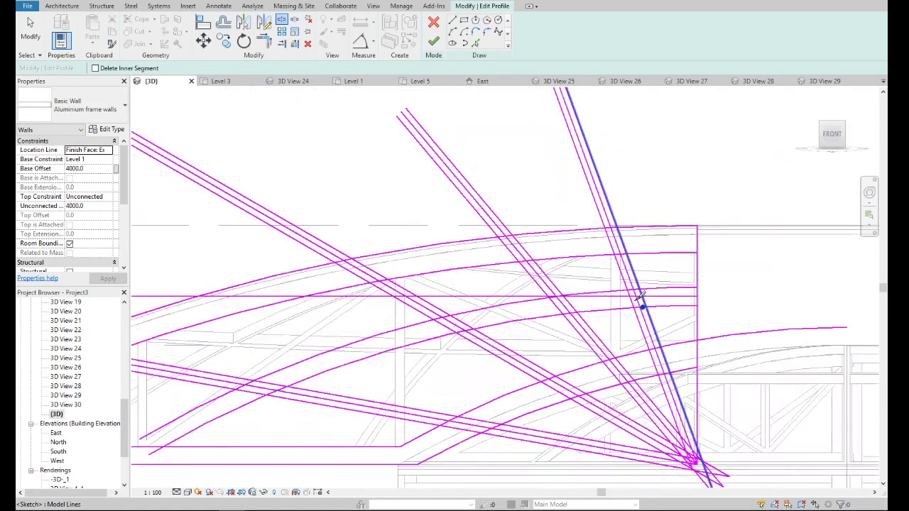
{"action": "scroll", "coordinate": [624, 302], "scroll_direction": "up", "scroll_amount": 1}
{"action": "scroll", "coordinate": [618, 305], "scroll_direction": "up", "scroll_amount": 2}
{"action": "scroll", "coordinate": [617, 309], "scroll_direction": "up", "scroll_amount": 1}
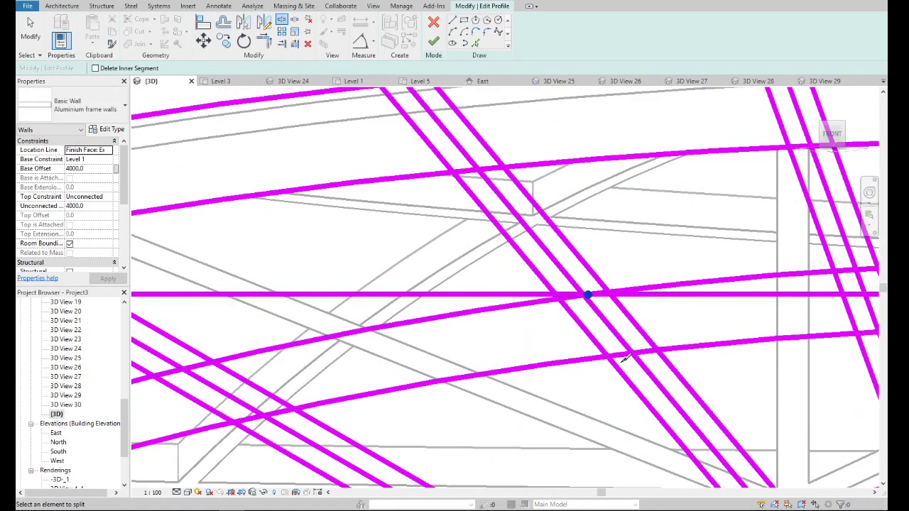
{"action": "scroll", "coordinate": [625, 356], "scroll_direction": "down", "scroll_amount": 3}
{"action": "scroll", "coordinate": [497, 345], "scroll_direction": "up", "scroll_amount": 3}
{"action": "left_click", "coordinate": [477, 344]}
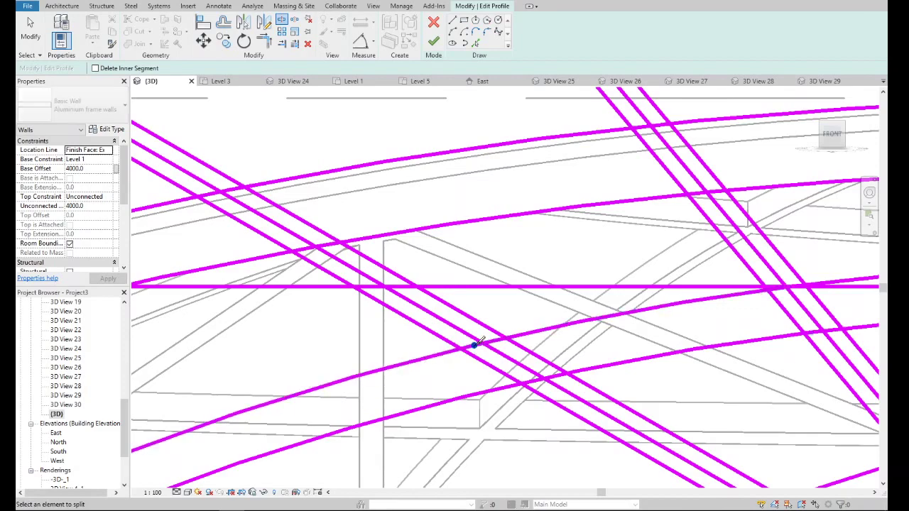
{"action": "scroll", "coordinate": [531, 369], "scroll_direction": "down", "scroll_amount": 3}
{"action": "scroll", "coordinate": [531, 348], "scroll_direction": "down", "scroll_amount": 2}
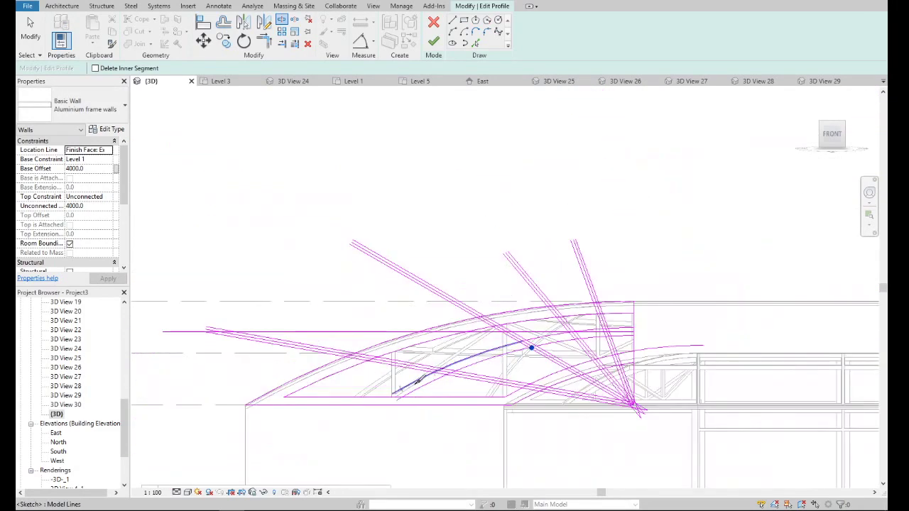
{"action": "scroll", "coordinate": [416, 379], "scroll_direction": "up", "scroll_amount": 3}
{"action": "scroll", "coordinate": [539, 355], "scroll_direction": "up", "scroll_amount": 2}
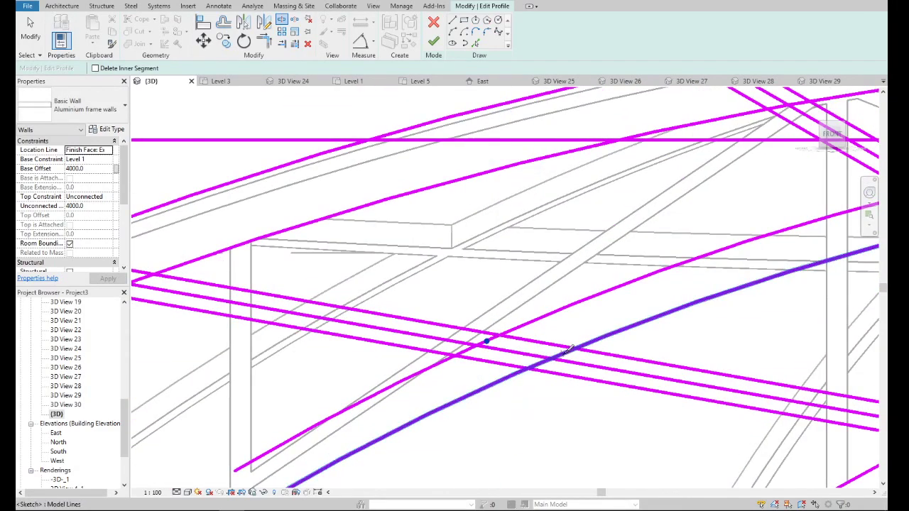
{"action": "scroll", "coordinate": [568, 349], "scroll_direction": "down", "scroll_amount": 1}
{"action": "scroll", "coordinate": [426, 341], "scroll_direction": "down", "scroll_amount": 3}
{"action": "scroll", "coordinate": [508, 350], "scroll_direction": "up", "scroll_amount": 4}
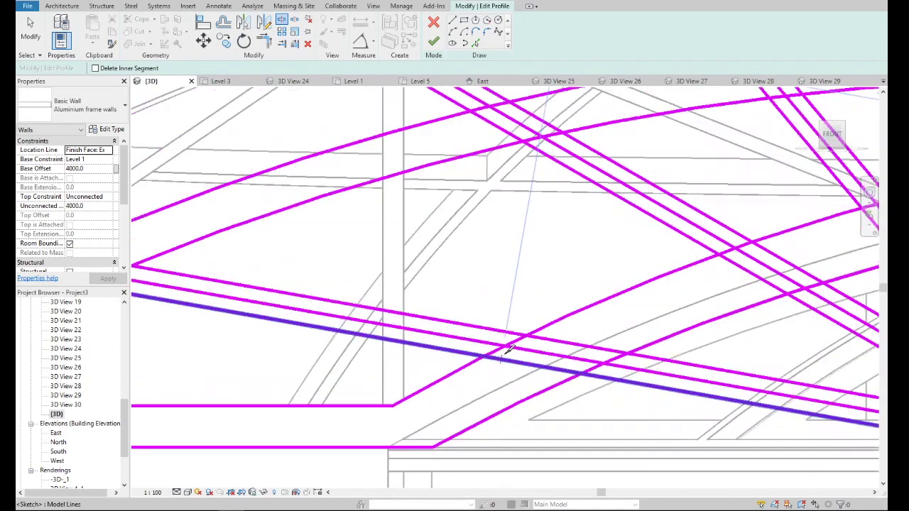
{"action": "scroll", "coordinate": [508, 349], "scroll_direction": "down", "scroll_amount": 1}
{"action": "scroll", "coordinate": [525, 330], "scroll_direction": "down", "scroll_amount": 3}
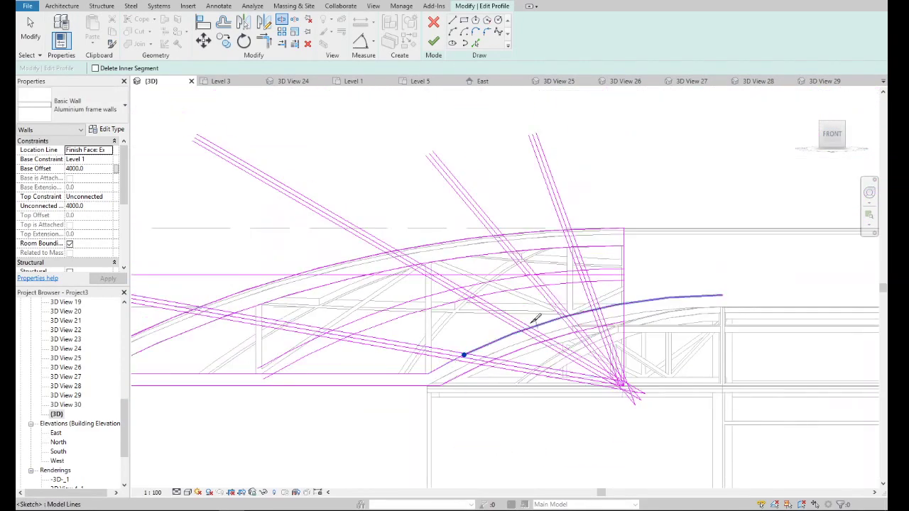
{"action": "scroll", "coordinate": [536, 319], "scroll_direction": "up", "scroll_amount": 3}
{"action": "scroll", "coordinate": [719, 282], "scroll_direction": "down", "scroll_amount": 1}
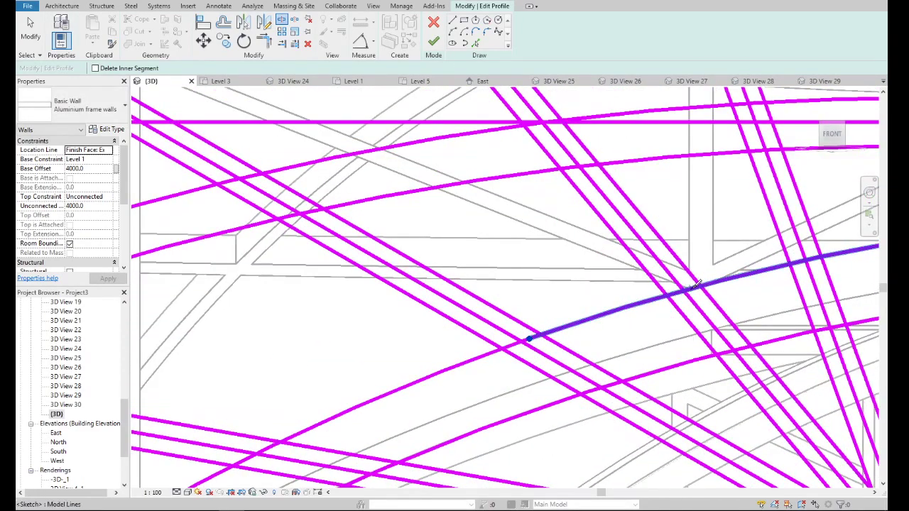
{"action": "scroll", "coordinate": [652, 335], "scroll_direction": "down", "scroll_amount": 3}
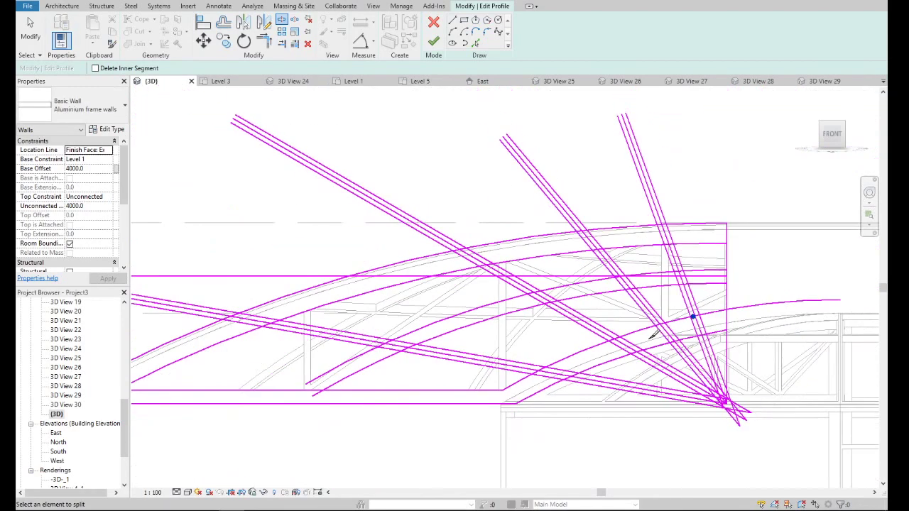
- Attempt a Ctrl+S save, cancel it in edit mode, and dismiss the not-saved notice
{"action": "key", "text": "Escape"}
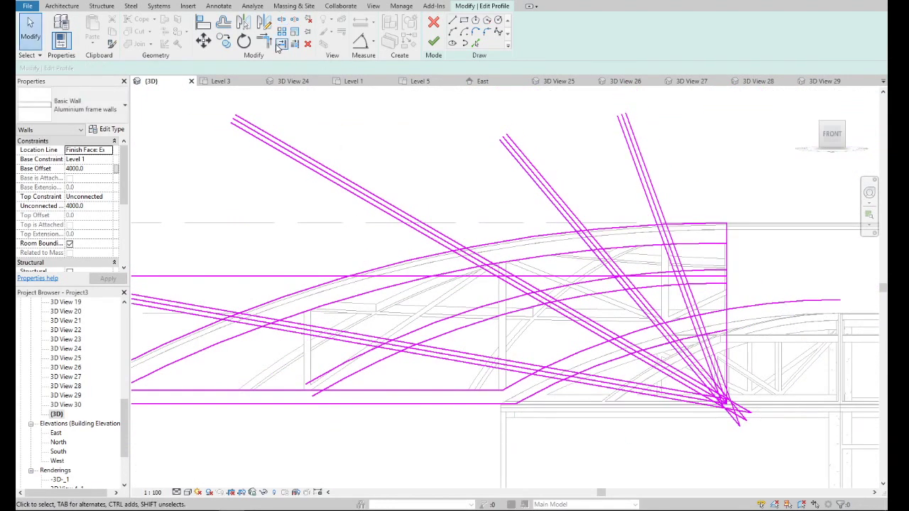
{"action": "key", "text": "t"}
{"action": "key", "text": "r"}
{"action": "scroll", "coordinate": [412, 323], "scroll_direction": "down", "scroll_amount": 2}
{"action": "left_click", "coordinate": [282, 23]}
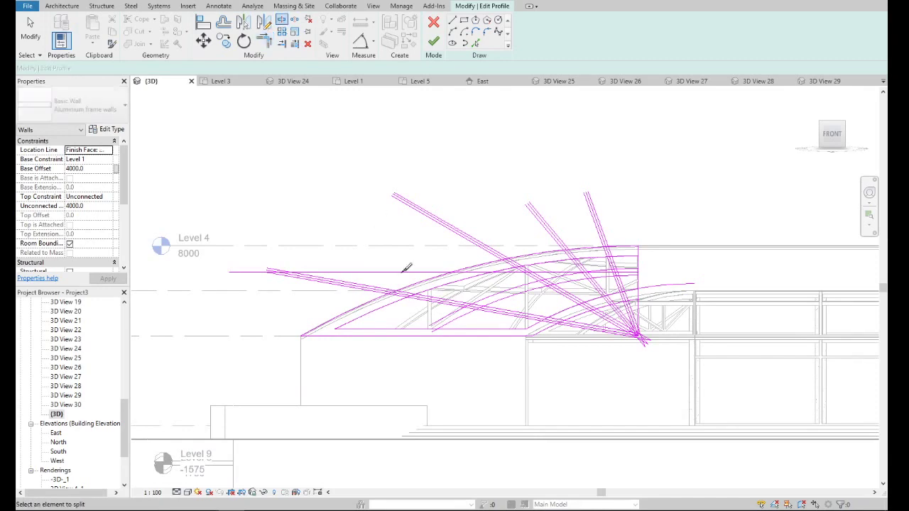
{"action": "scroll", "coordinate": [426, 305], "scroll_direction": "up", "scroll_amount": 3}
{"action": "scroll", "coordinate": [431, 314], "scroll_direction": "up", "scroll_amount": 2}
{"action": "scroll", "coordinate": [433, 310], "scroll_direction": "down", "scroll_amount": 2}
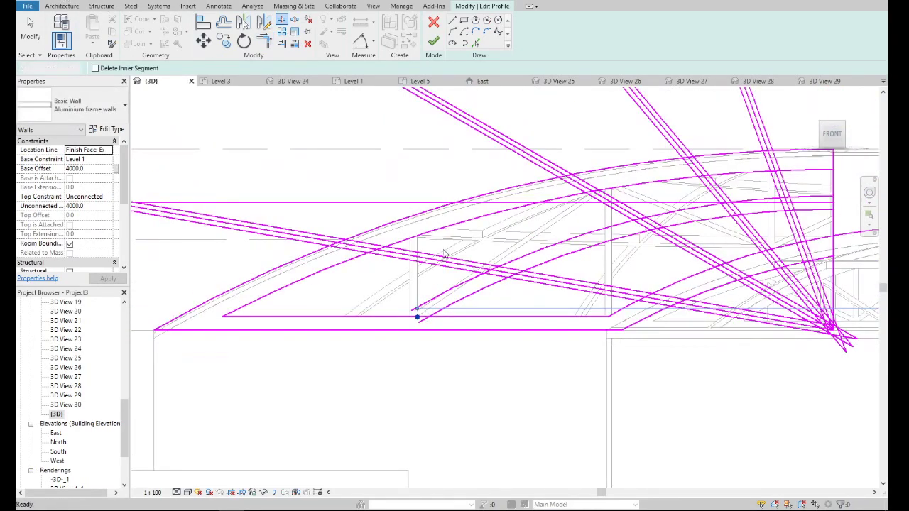
{"action": "key", "text": "ctrl+s"}
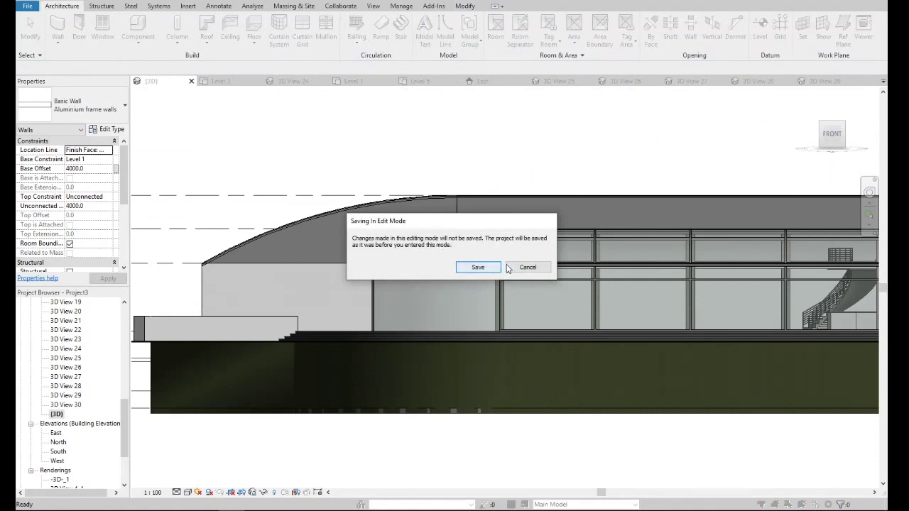
{"action": "left_click", "coordinate": [508, 267]}
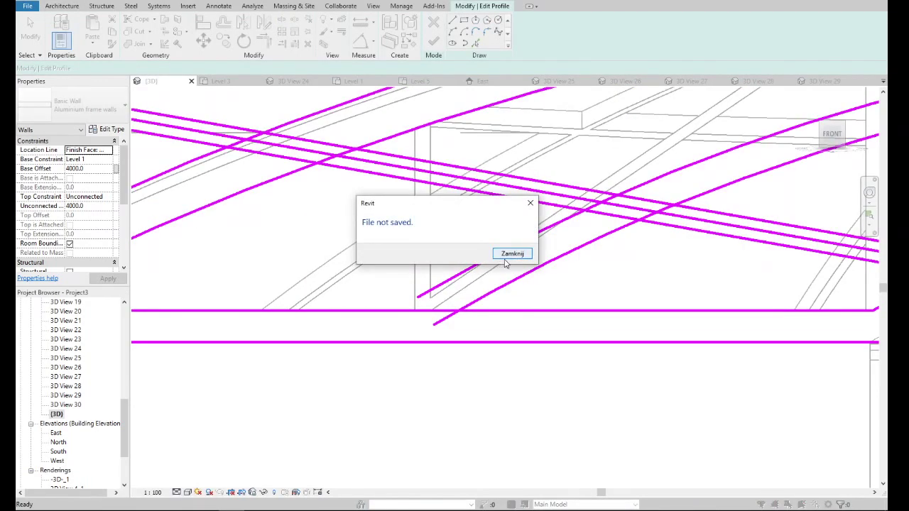
{"action": "left_click", "coordinate": [508, 257]}
{"action": "scroll", "coordinate": [428, 285], "scroll_direction": "down", "scroll_amount": 2}
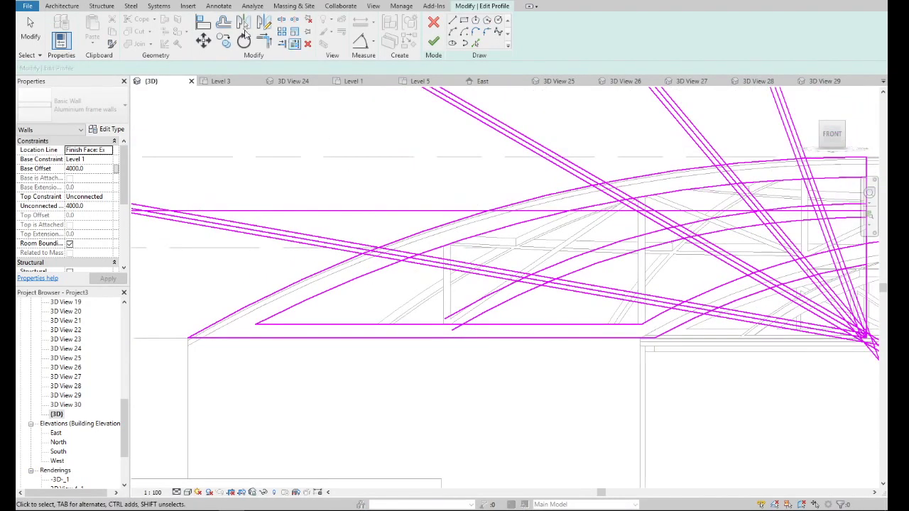
- Try Trim/Extend to Corner on the bottom line and the long upper diagonal
{"action": "left_click", "coordinate": [264, 41]}
{"action": "left_click", "coordinate": [424, 324]}
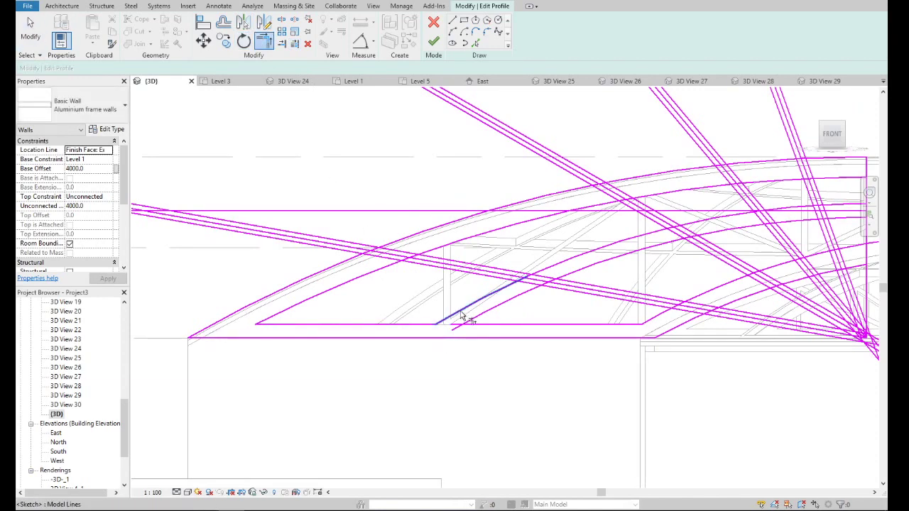
{"action": "left_click", "coordinate": [474, 331]}
{"action": "scroll", "coordinate": [474, 331], "scroll_direction": "down", "scroll_amount": 3}
{"action": "scroll", "coordinate": [473, 319], "scroll_direction": "up", "scroll_amount": 3}
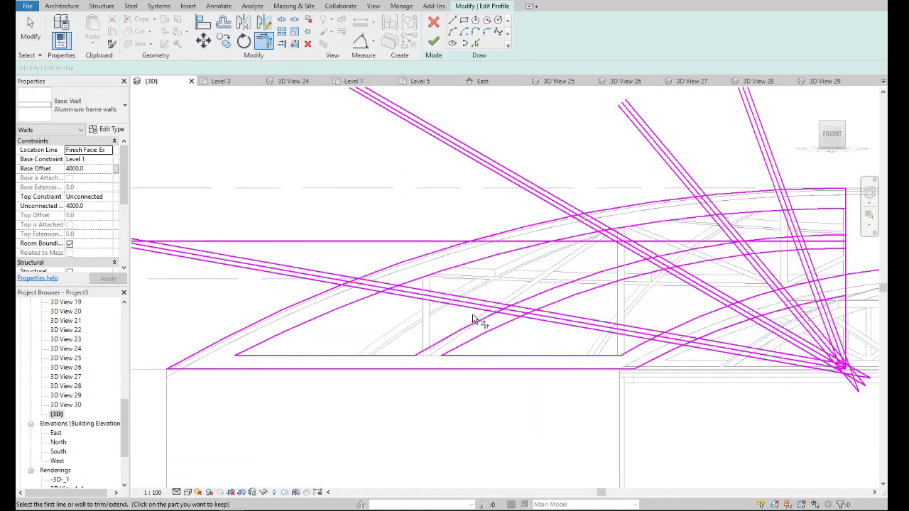
{"action": "left_click", "coordinate": [473, 326]}
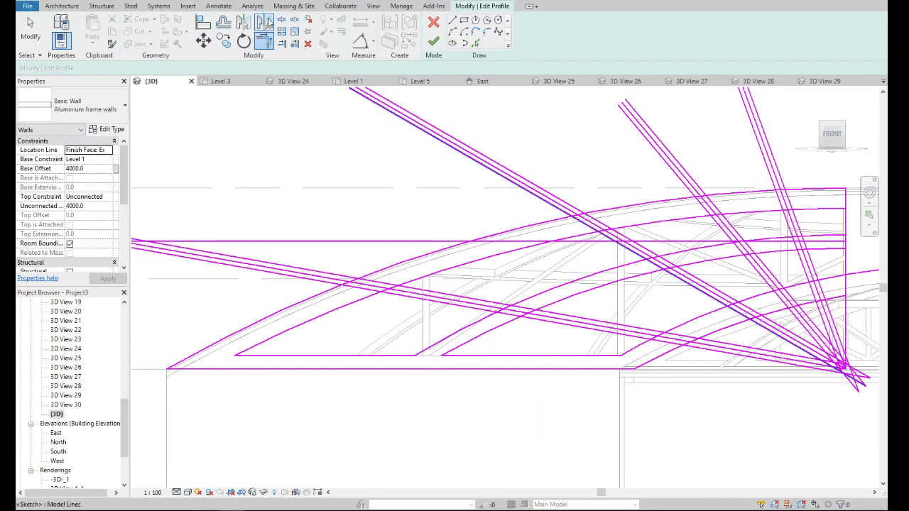
- Split the diagonal sketch lines at four points along their length
{"action": "left_click", "coordinate": [281, 22]}
{"action": "scroll", "coordinate": [521, 277], "scroll_direction": "up", "scroll_amount": 2}
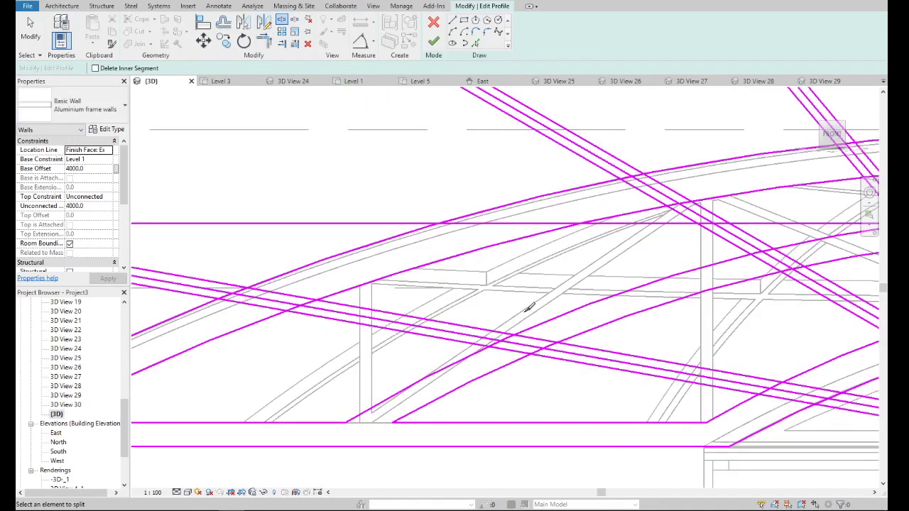
{"action": "left_click", "coordinate": [518, 349]}
{"action": "scroll", "coordinate": [522, 346], "scroll_direction": "down", "scroll_amount": 3}
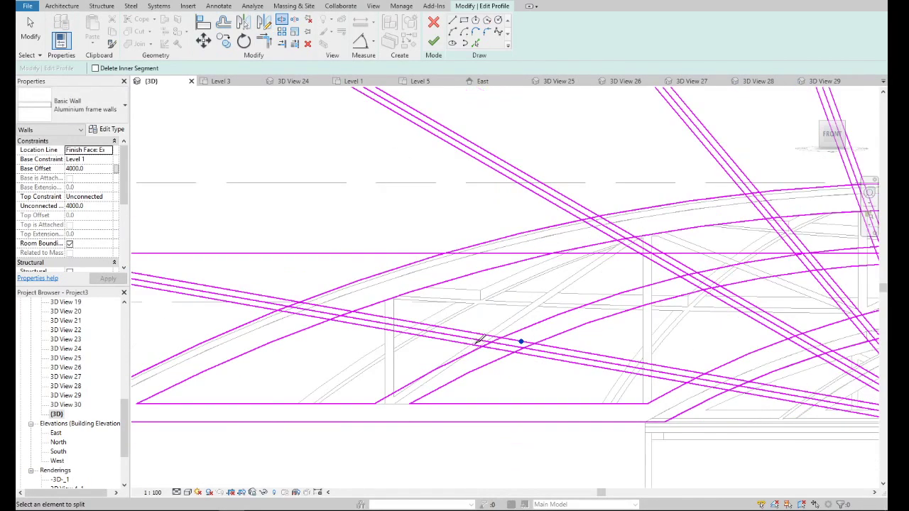
{"action": "scroll", "coordinate": [610, 306], "scroll_direction": "up", "scroll_amount": 3}
{"action": "left_click", "coordinate": [589, 319]}
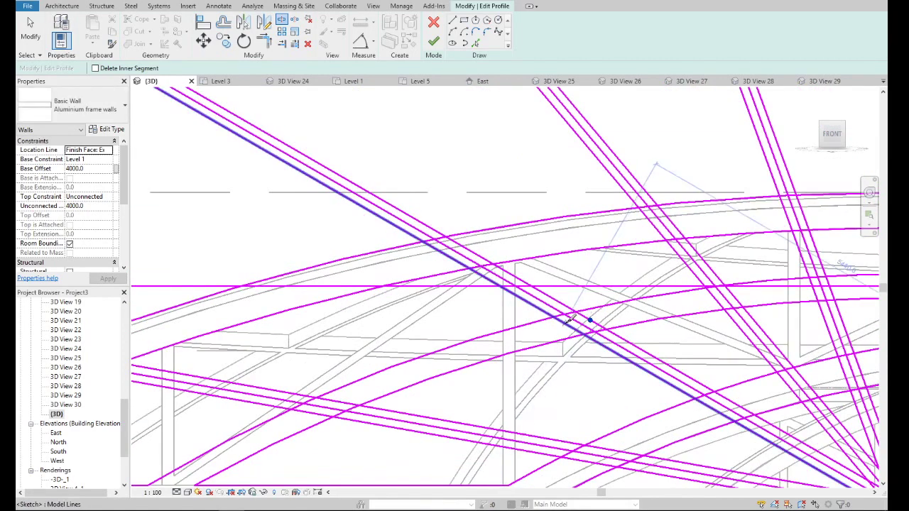
{"action": "scroll", "coordinate": [610, 318], "scroll_direction": "down", "scroll_amount": 2}
{"action": "scroll", "coordinate": [633, 317], "scroll_direction": "up", "scroll_amount": 3}
{"action": "left_click", "coordinate": [666, 305]}
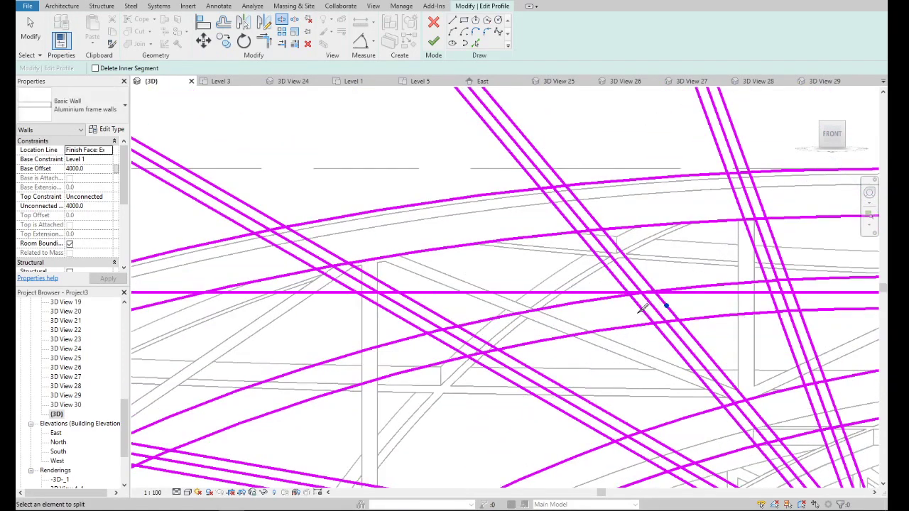
{"action": "left_click", "coordinate": [774, 301]}
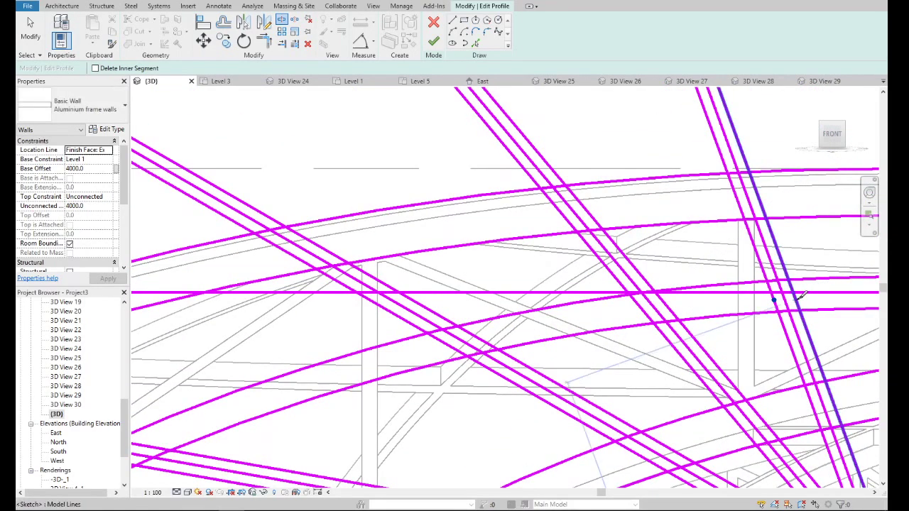
{"action": "scroll", "coordinate": [602, 294], "scroll_direction": "down", "scroll_amount": 2}
{"action": "scroll", "coordinate": [602, 294], "scroll_direction": "down", "scroll_amount": 5}
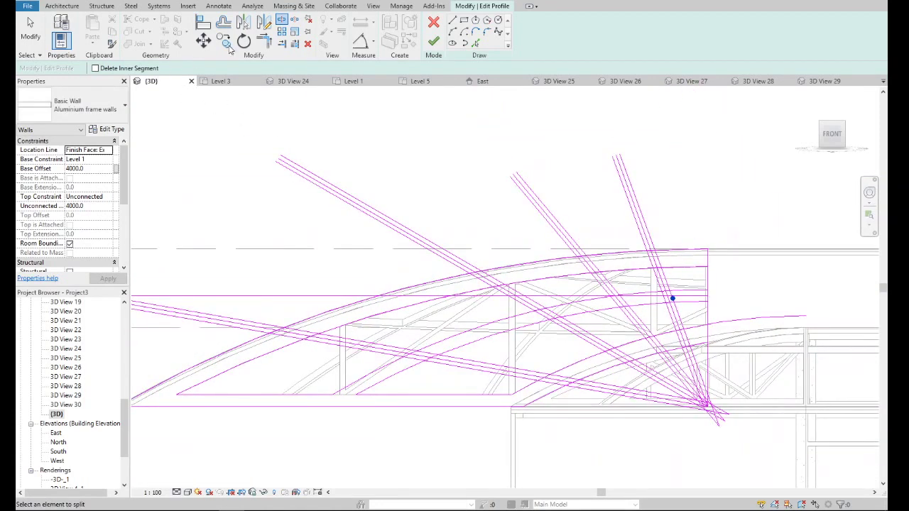
- Trim the lower-left and right diagonal lines into corners with their neighbouring segments
{"action": "left_click", "coordinate": [267, 41]}
{"action": "scroll", "coordinate": [400, 367], "scroll_direction": "up", "scroll_amount": 3}
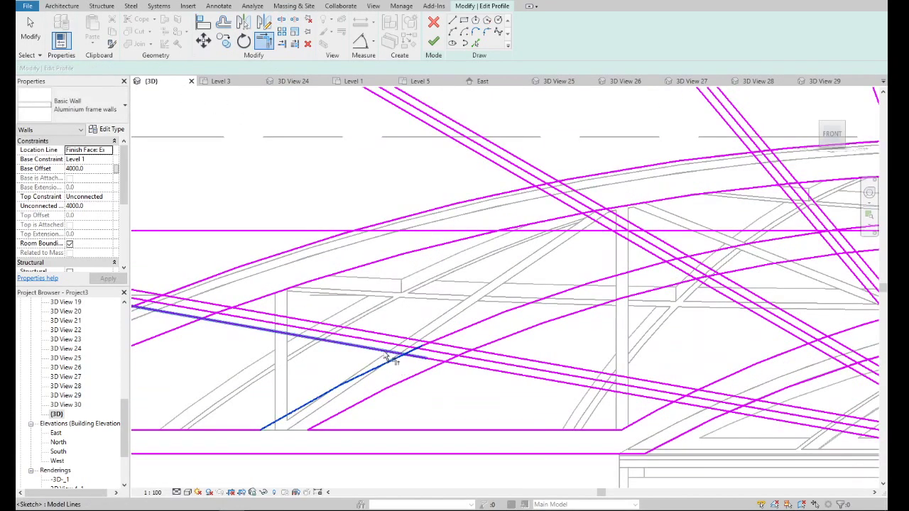
{"action": "left_click", "coordinate": [430, 370]}
{"action": "left_click", "coordinate": [470, 360]}
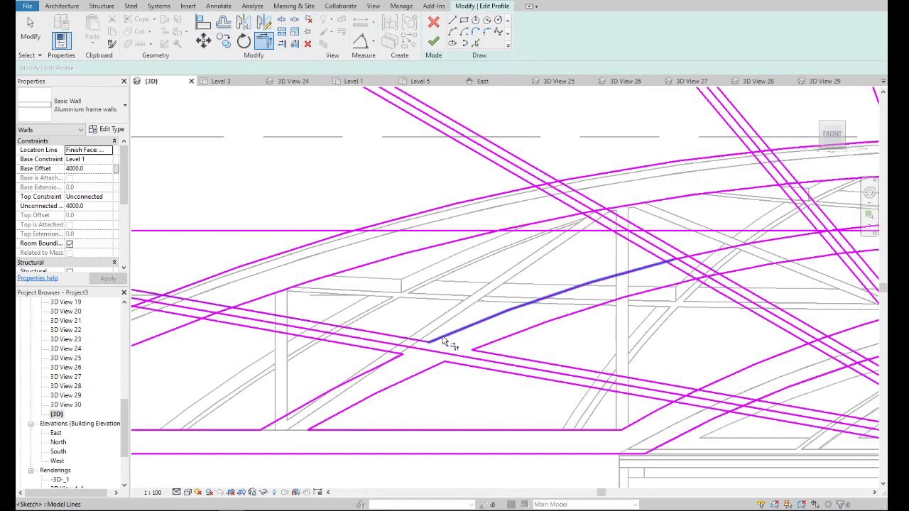
{"action": "scroll", "coordinate": [412, 337], "scroll_direction": "down", "scroll_amount": 2}
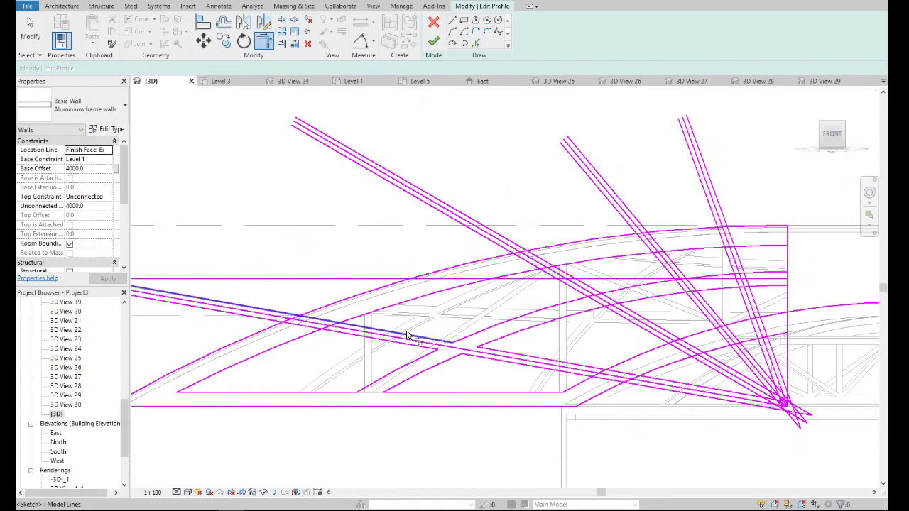
{"action": "left_click", "coordinate": [344, 329]}
{"action": "left_click", "coordinate": [323, 334]}
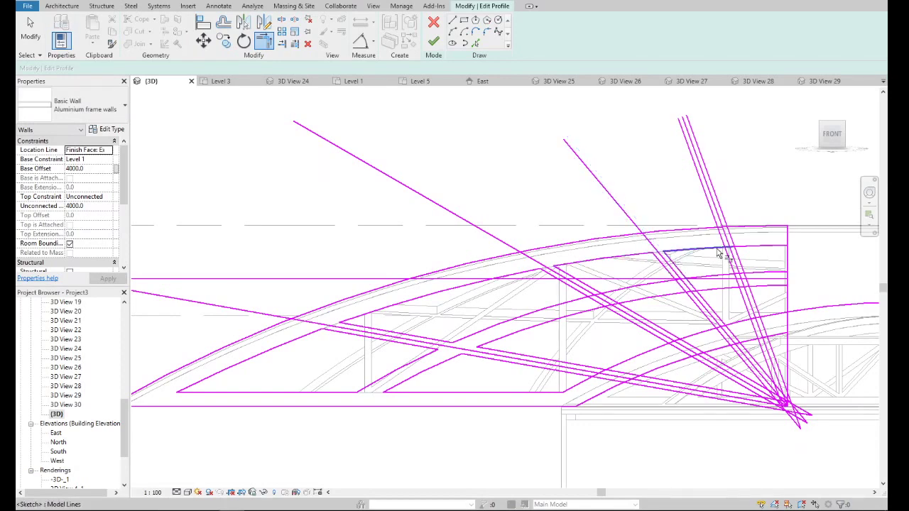
{"action": "left_click", "coordinate": [733, 262]}
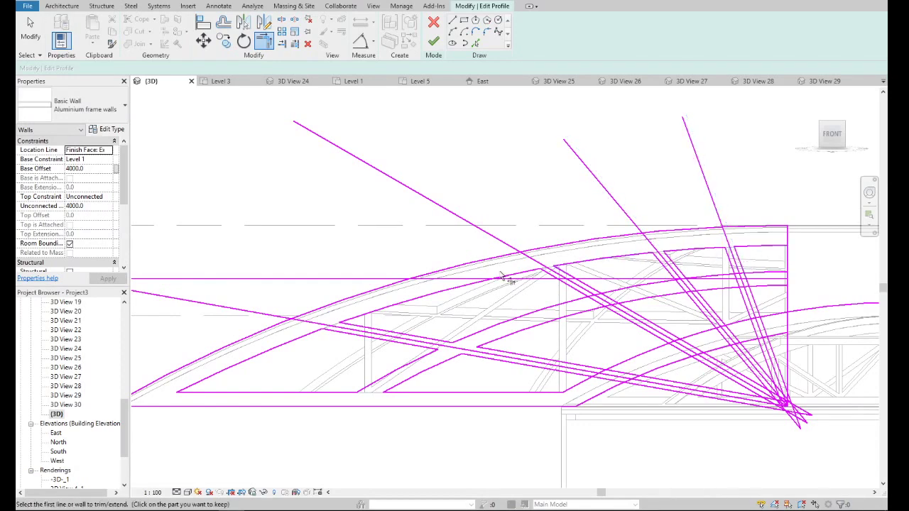
{"action": "scroll", "coordinate": [502, 276], "scroll_direction": "down", "scroll_amount": 2}
{"action": "scroll", "coordinate": [516, 326], "scroll_direction": "up", "scroll_amount": 2}
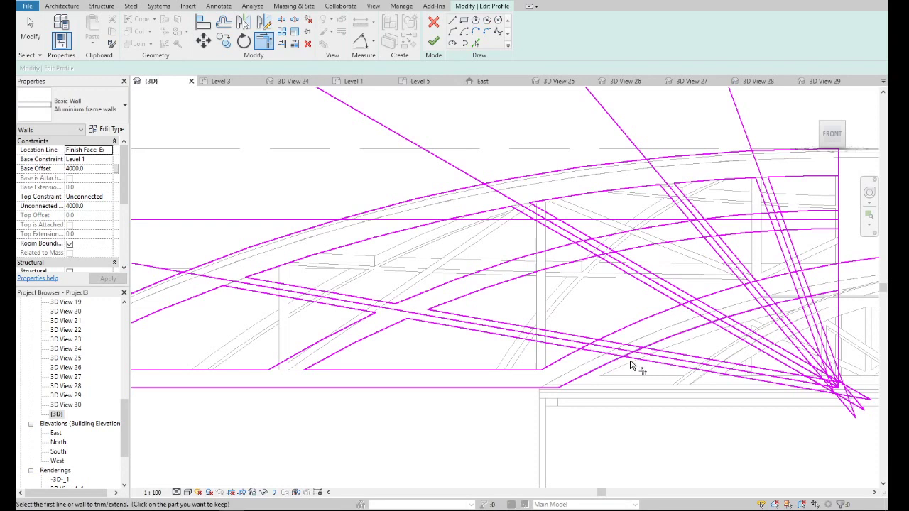
{"action": "left_click", "coordinate": [579, 352]}
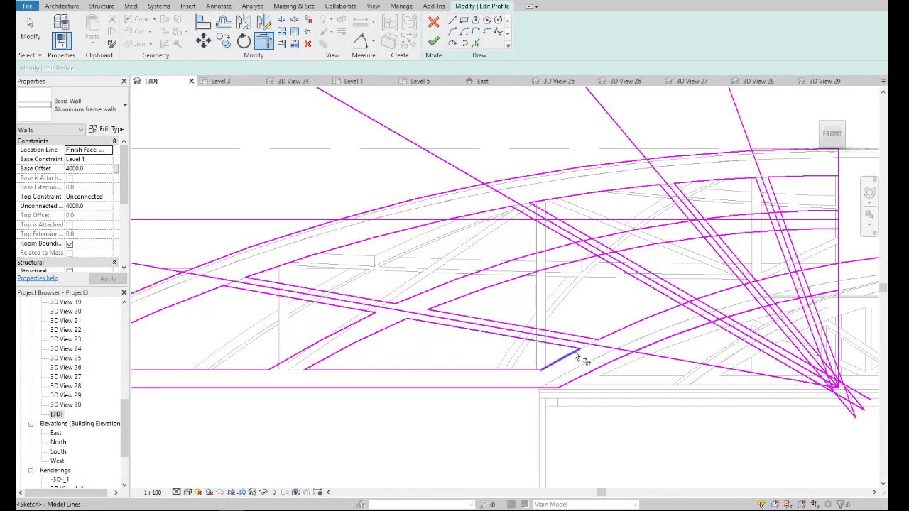
{"action": "left_click", "coordinate": [678, 291]}
{"action": "left_click", "coordinate": [734, 290]}
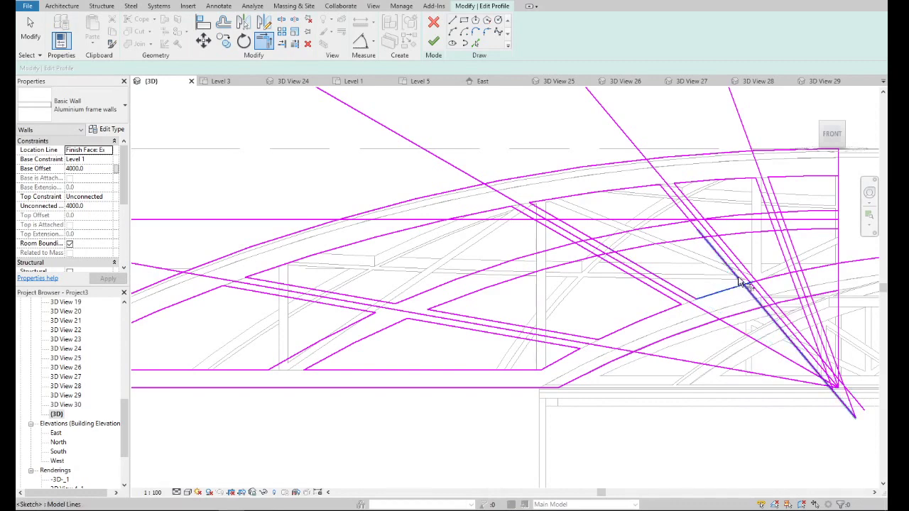
{"action": "left_click", "coordinate": [795, 274]}
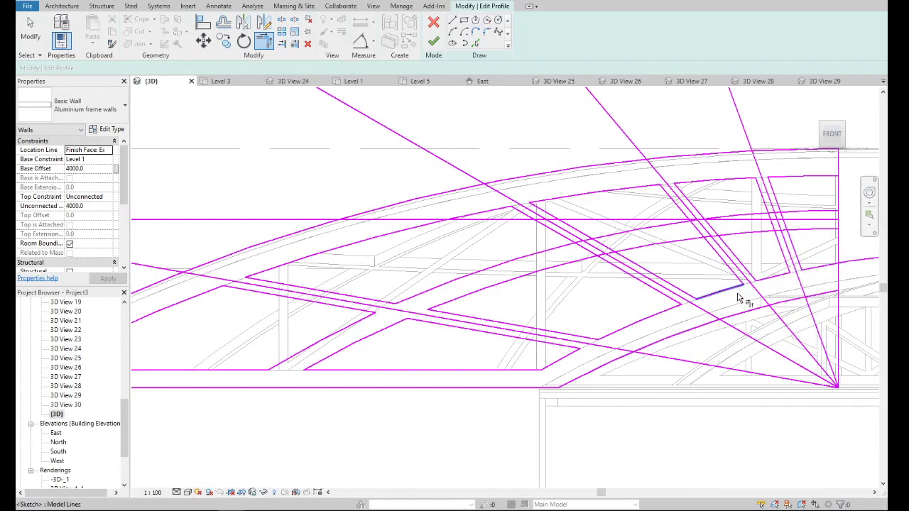
- Corner the remaining diagonals with the curved, sloping and horizontal sketch lines
{"action": "scroll", "coordinate": [524, 308], "scroll_direction": "down", "scroll_amount": 3}
{"action": "scroll", "coordinate": [518, 320], "scroll_direction": "up", "scroll_amount": 4}
{"action": "scroll", "coordinate": [689, 284], "scroll_direction": "down", "scroll_amount": 4}
{"action": "scroll", "coordinate": [611, 282], "scroll_direction": "up", "scroll_amount": 4}
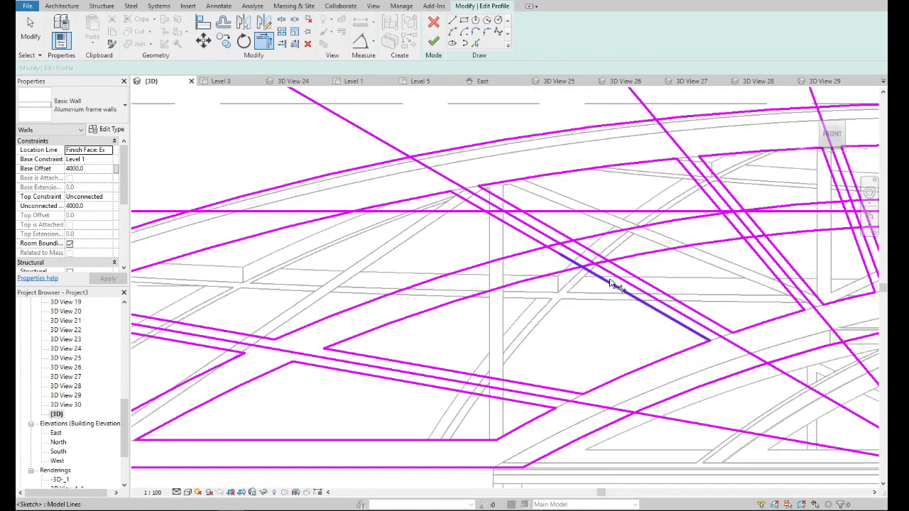
{"action": "left_click", "coordinate": [532, 238]}
{"action": "left_click", "coordinate": [536, 253]}
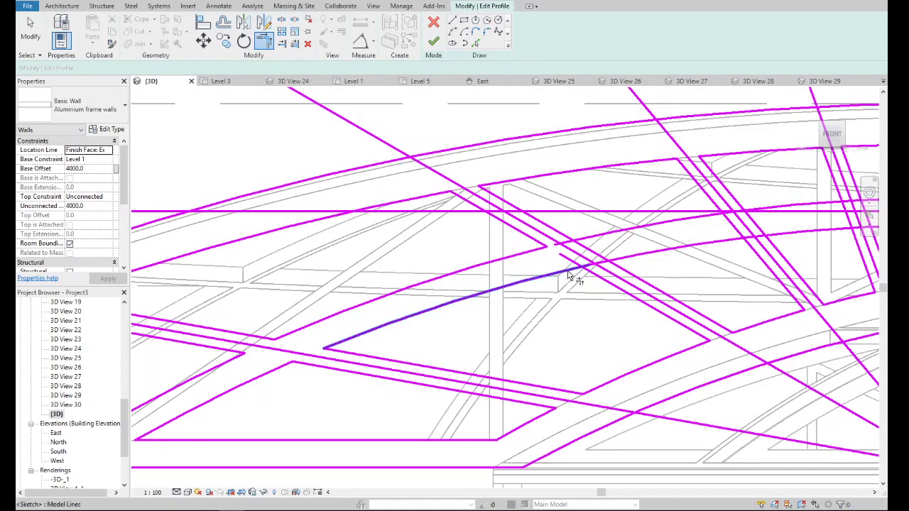
{"action": "left_click", "coordinate": [568, 273]}
{"action": "left_click", "coordinate": [593, 265]}
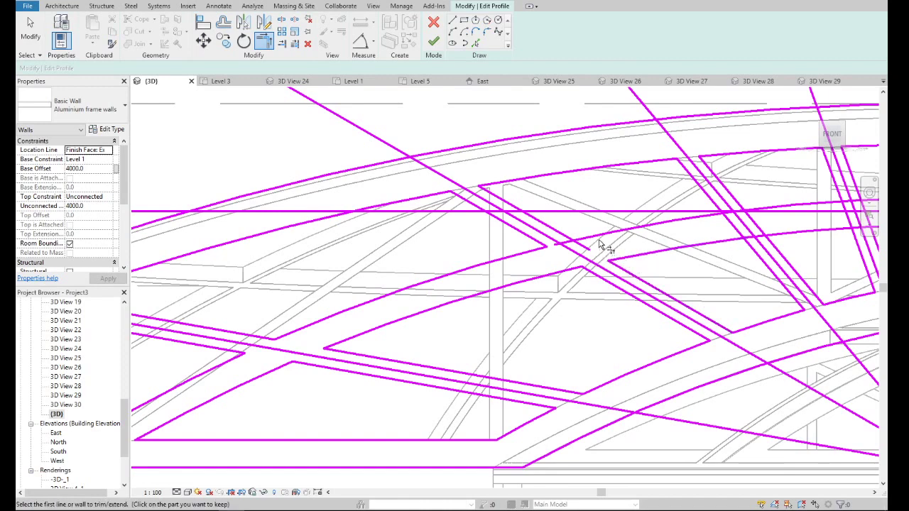
{"action": "left_click", "coordinate": [585, 239]}
{"action": "scroll", "coordinate": [561, 238], "scroll_direction": "down", "scroll_amount": 3}
{"action": "scroll", "coordinate": [580, 237], "scroll_direction": "up", "scroll_amount": 3}
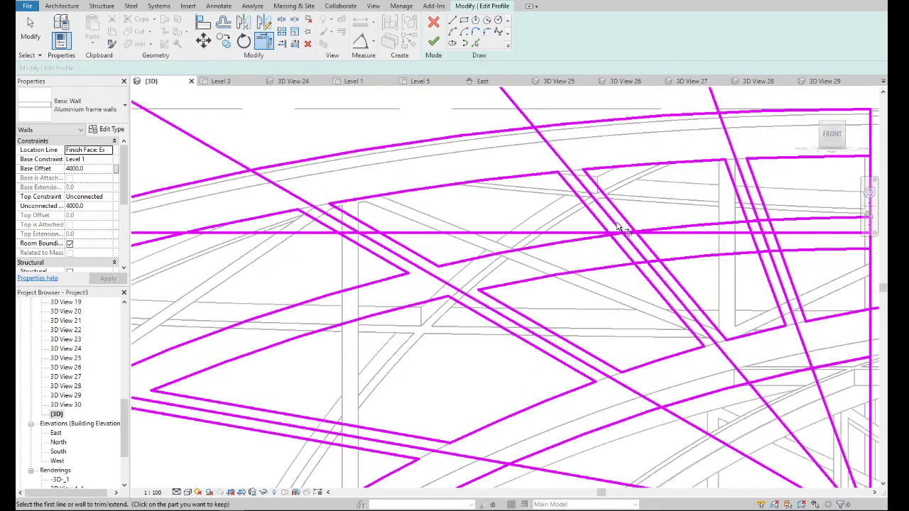
{"action": "left_click", "coordinate": [598, 226]}
{"action": "left_click", "coordinate": [591, 242]}
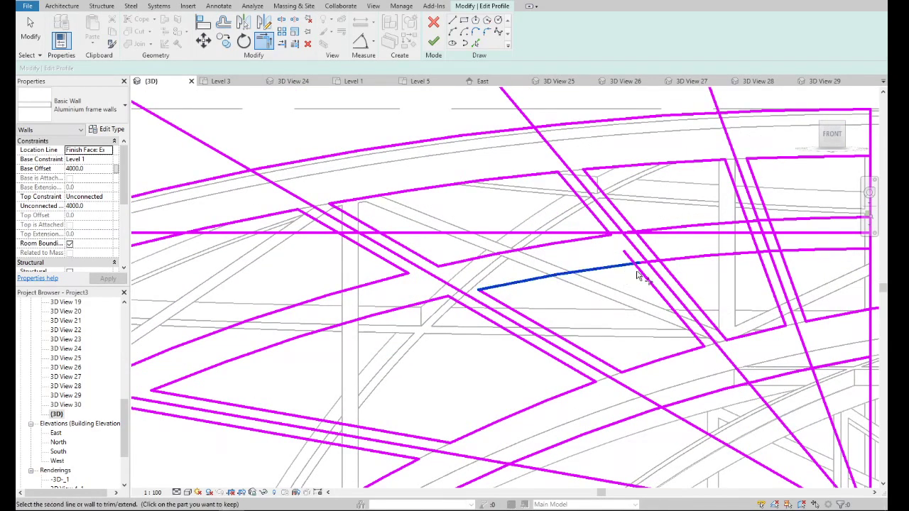
{"action": "left_click", "coordinate": [667, 273]}
{"action": "left_click", "coordinate": [680, 262]}
{"action": "left_click", "coordinate": [623, 233]}
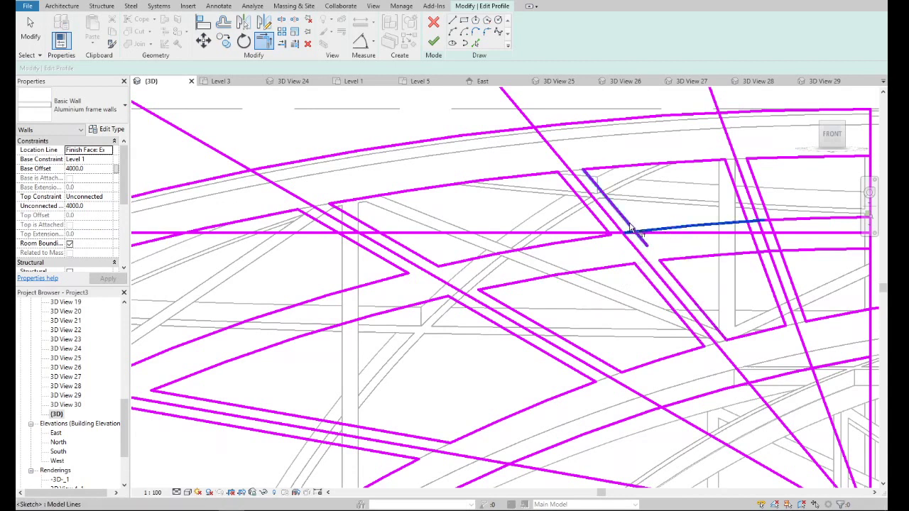
{"action": "left_click", "coordinate": [763, 213]}
{"action": "left_click", "coordinate": [779, 218]}
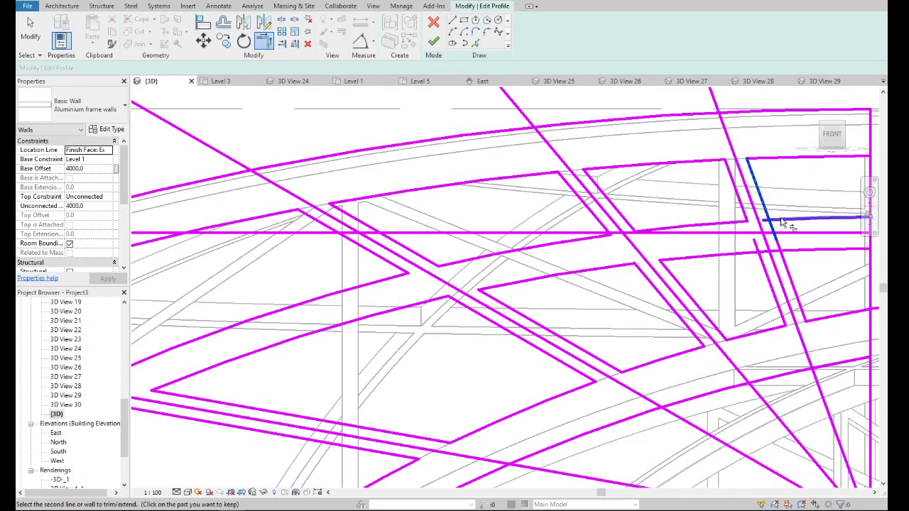
{"action": "left_click", "coordinate": [783, 262]}
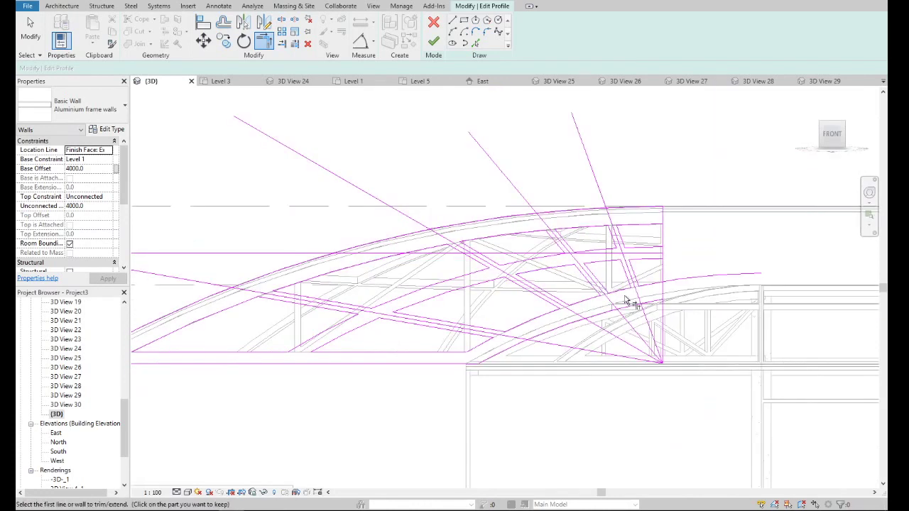
- Delete four leftover guide and diagonal sketch lines
{"action": "key", "text": "Escape"}
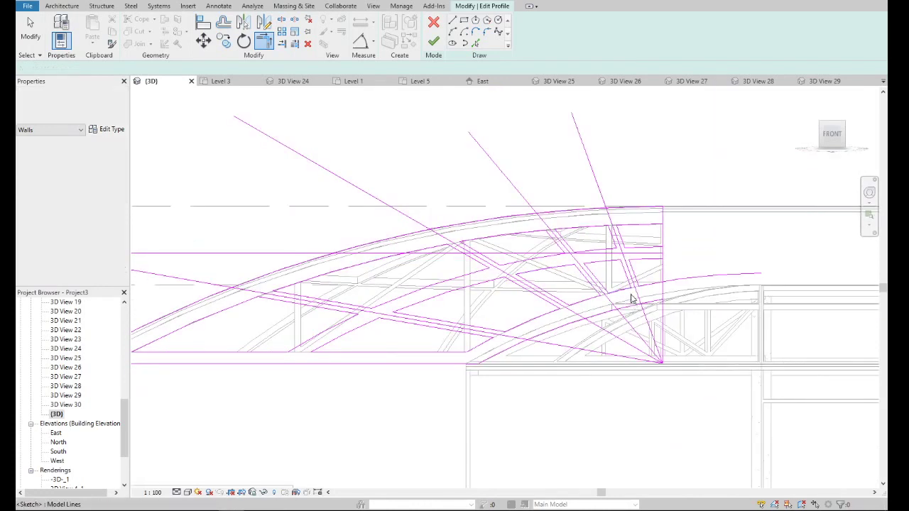
{"action": "left_click", "coordinate": [639, 299]}
{"action": "key", "text": "Delete"}
{"action": "left_click", "coordinate": [577, 316]}
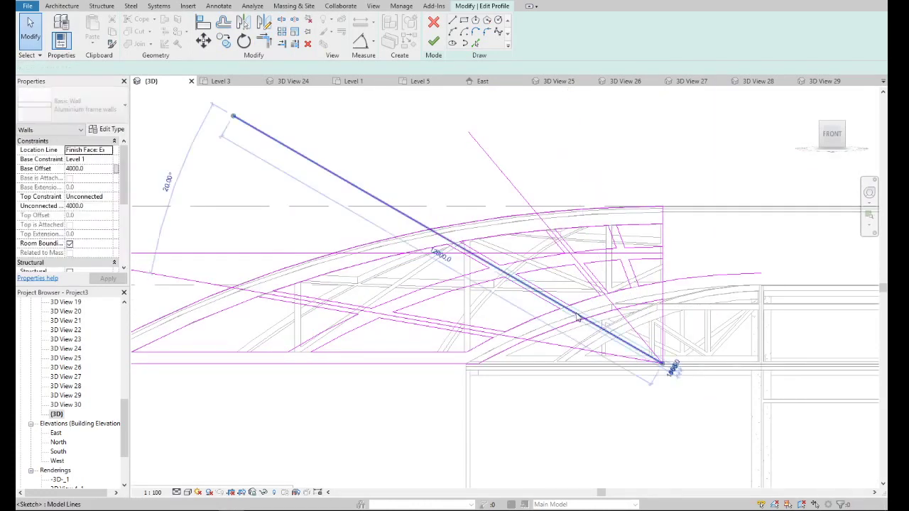
{"action": "key", "text": "Delete"}
{"action": "left_click", "coordinate": [548, 345]}
{"action": "key", "text": "Delete"}
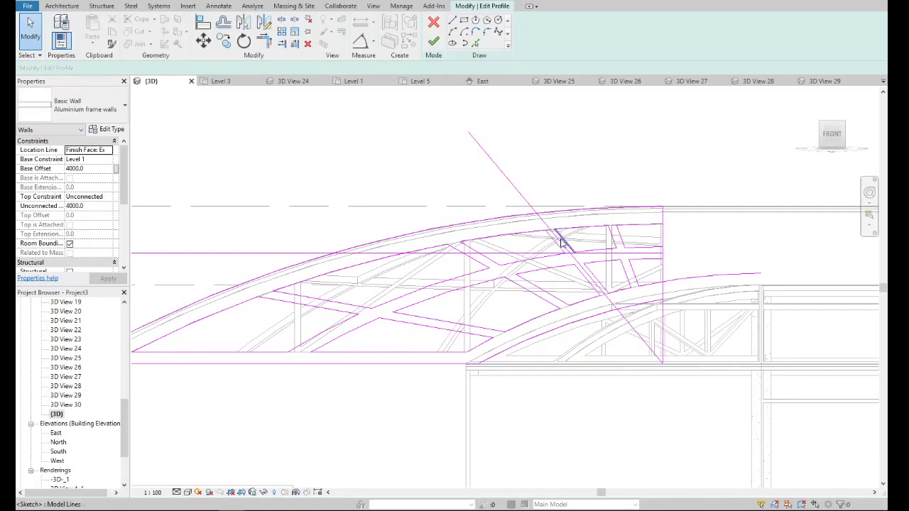
{"action": "key", "text": "Delete"}
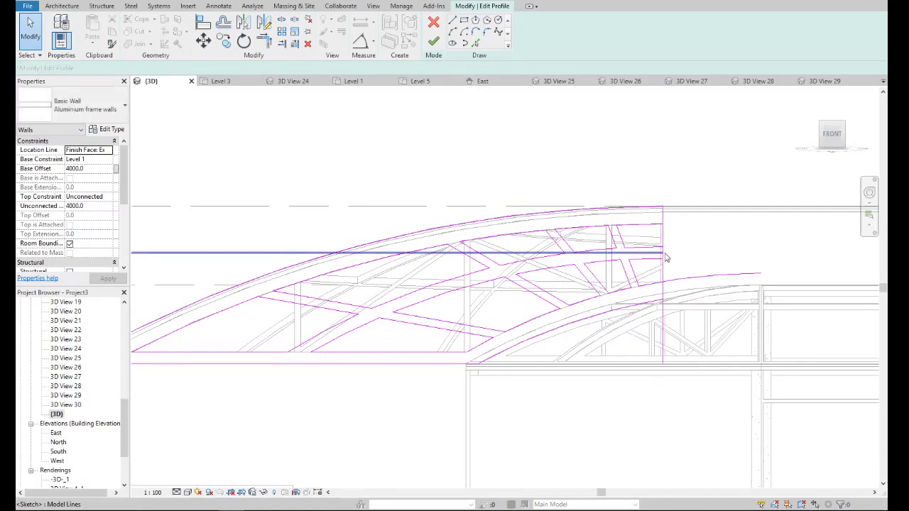
{"action": "scroll", "coordinate": [672, 252], "scroll_direction": "up", "scroll_amount": 3}
{"action": "scroll", "coordinate": [588, 263], "scroll_direction": "down", "scroll_amount": 3}
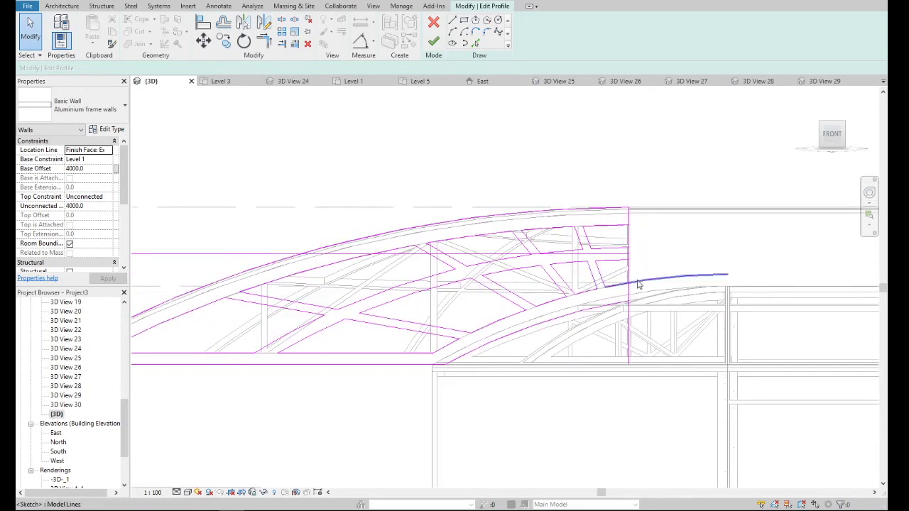
{"action": "scroll", "coordinate": [638, 284], "scroll_direction": "up", "scroll_amount": 2}
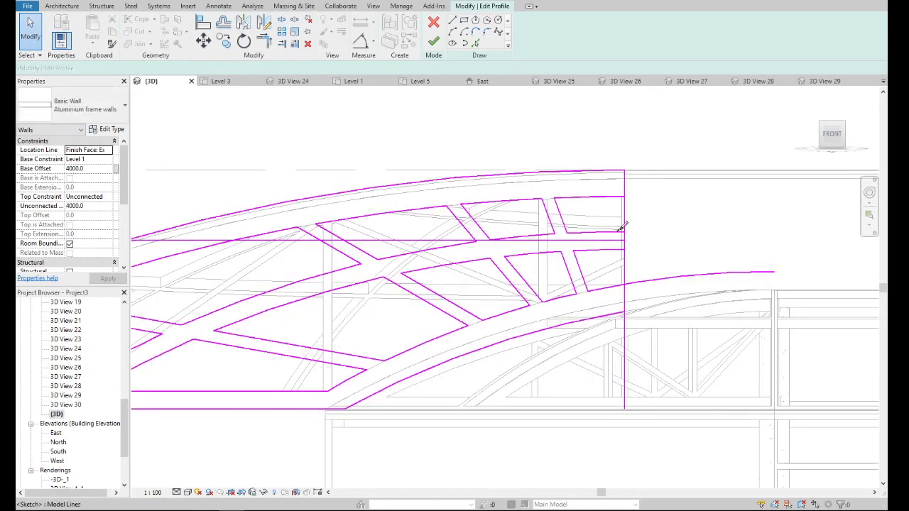
- Trim the horizontal lines and curved arcs so they end at the vertical right edge
{"action": "key", "text": "s"}
{"action": "key", "text": "l"}
{"action": "scroll", "coordinate": [623, 231], "scroll_direction": "up", "scroll_amount": 2}
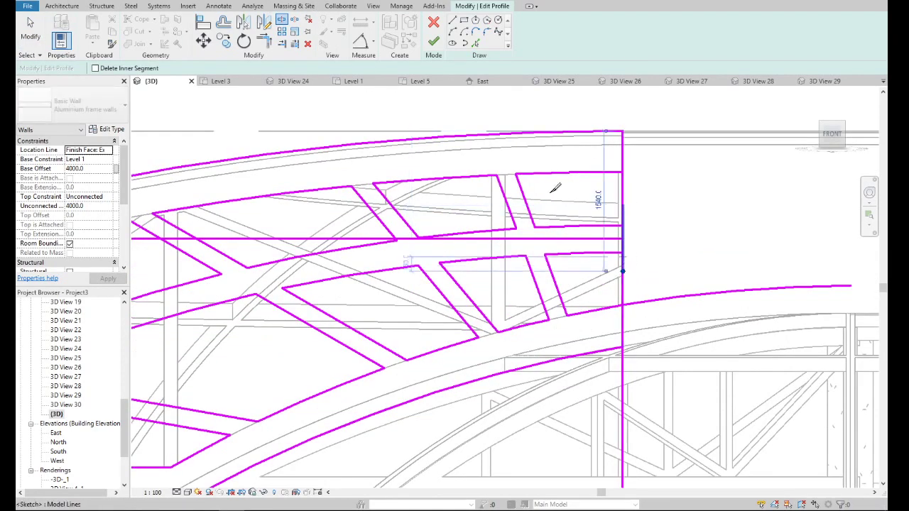
{"action": "key", "text": "t"}
{"action": "key", "text": "r"}
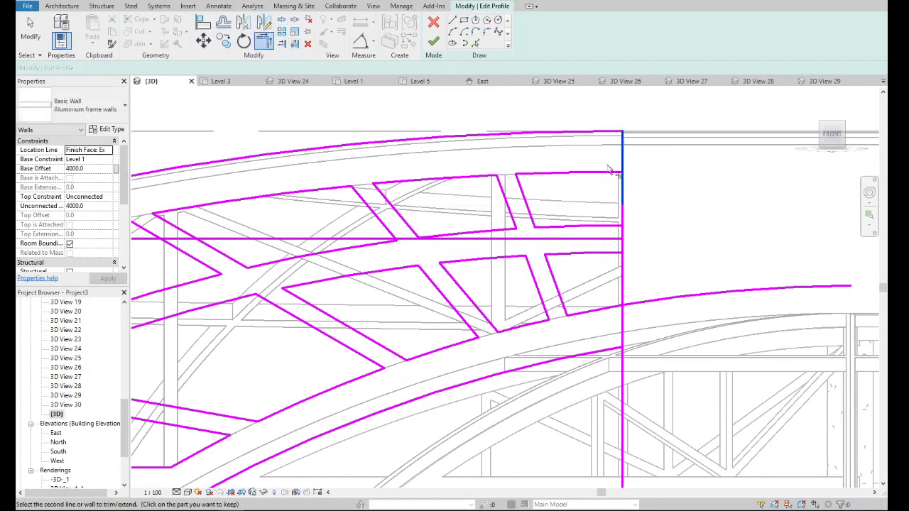
{"action": "left_click", "coordinate": [609, 171]}
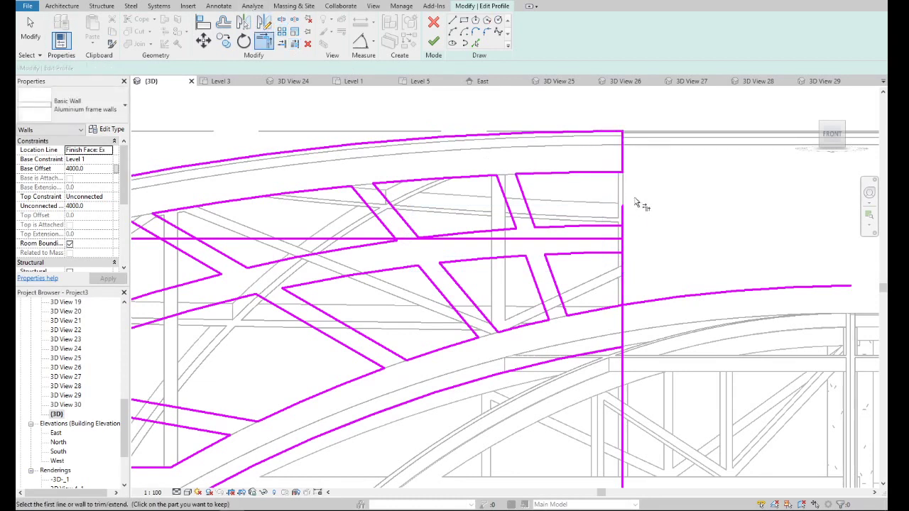
{"action": "left_click", "coordinate": [597, 254]}
{"action": "left_click", "coordinate": [622, 247]}
{"action": "scroll", "coordinate": [589, 264], "scroll_direction": "down", "scroll_amount": 2}
{"action": "scroll", "coordinate": [590, 264], "scroll_direction": "up", "scroll_amount": 1}
{"action": "scroll", "coordinate": [590, 265], "scroll_direction": "up", "scroll_amount": 1}
{"action": "left_click", "coordinate": [589, 264]}
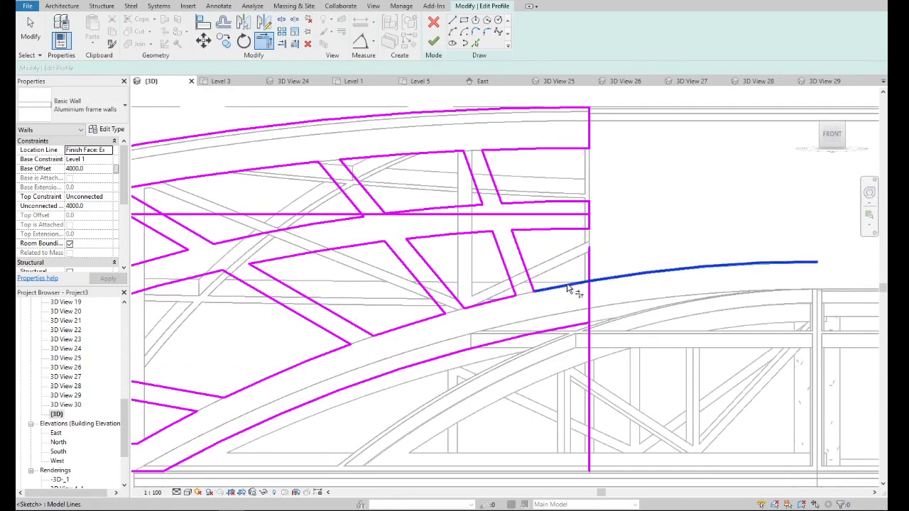
{"action": "left_click", "coordinate": [575, 284]}
{"action": "scroll", "coordinate": [561, 280], "scroll_direction": "down", "scroll_amount": 3}
{"action": "scroll", "coordinate": [556, 294], "scroll_direction": "up", "scroll_amount": 3}
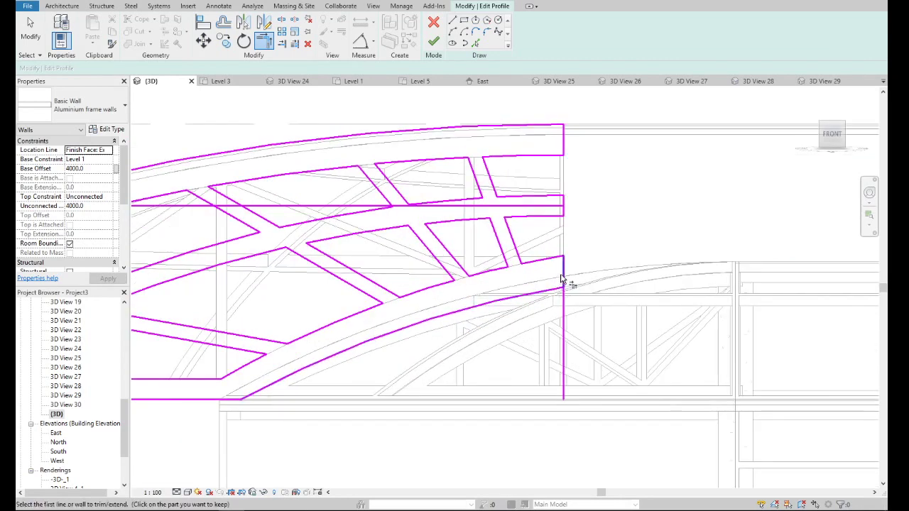
{"action": "left_click", "coordinate": [560, 290]}
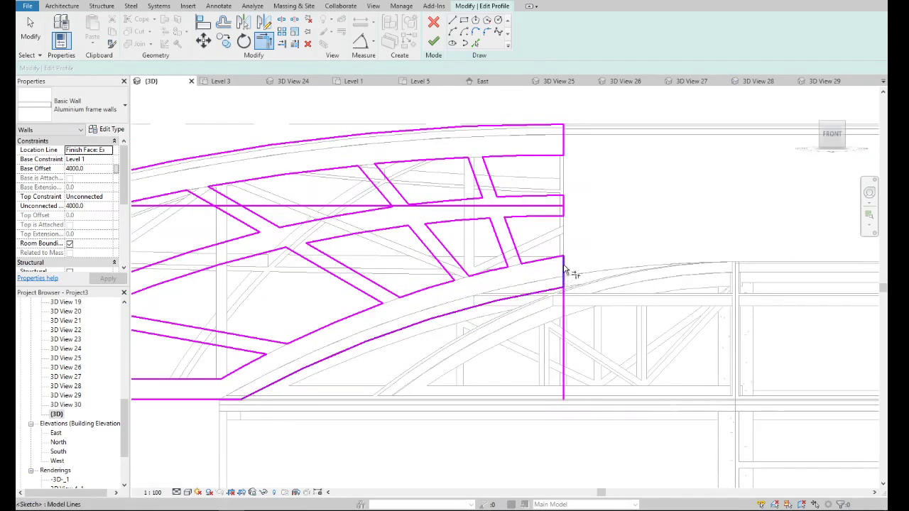
- Delete the leftover lower vertical segment and the stray horizontal sketch line
{"action": "key", "text": "Escape"}
{"action": "left_click", "coordinate": [564, 319]}
{"action": "key", "text": "Delete"}
{"action": "scroll", "coordinate": [564, 318], "scroll_direction": "down", "scroll_amount": 3}
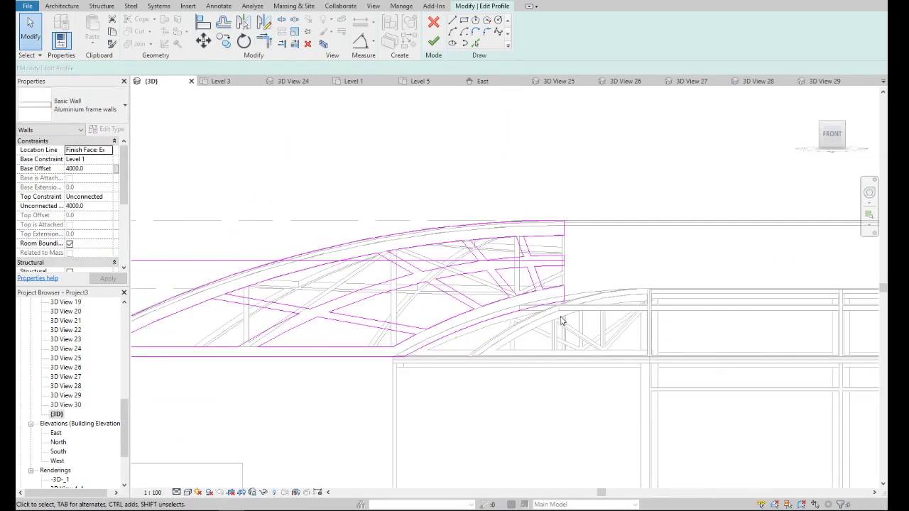
{"action": "scroll", "coordinate": [323, 320], "scroll_direction": "up", "scroll_amount": 2}
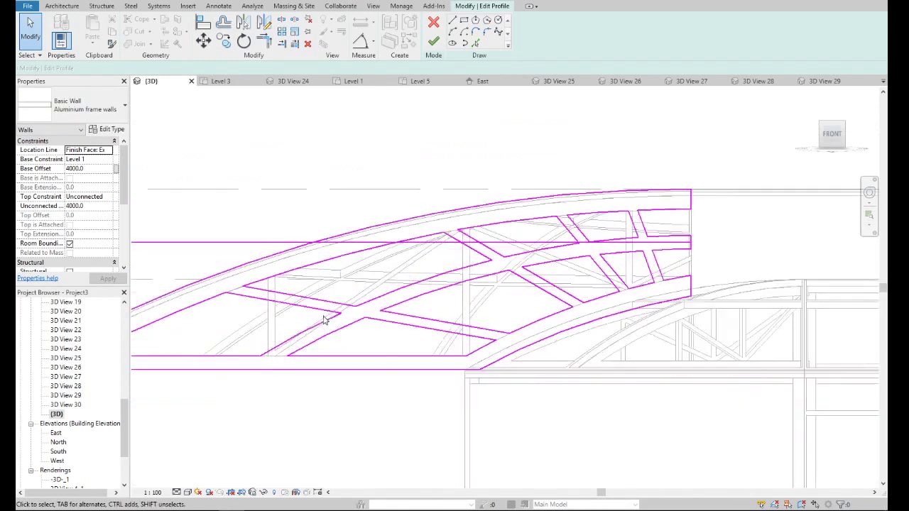
{"action": "left_click", "coordinate": [419, 243]}
{"action": "key", "text": "Delete"}
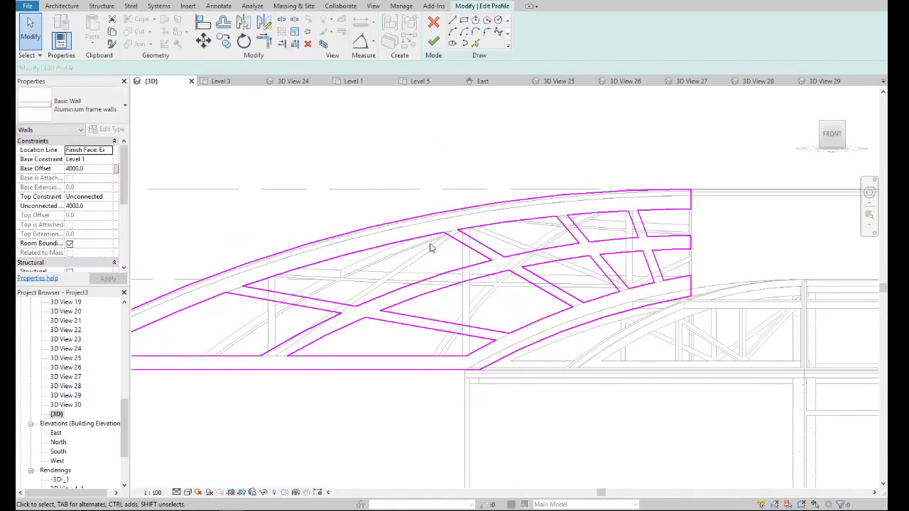
{"action": "scroll", "coordinate": [543, 255], "scroll_direction": "down", "scroll_amount": 2}
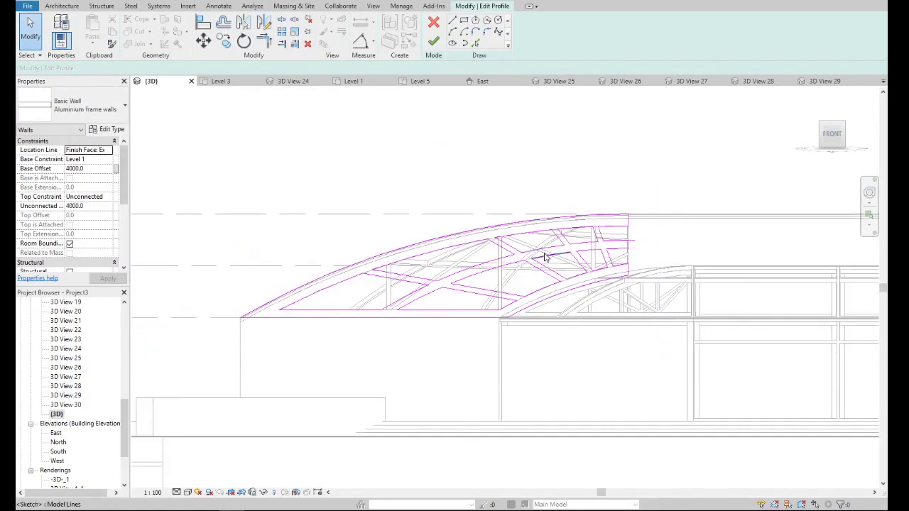
- Finish the wall profile edit and deselect the reshaped aluminium frame wall
{"action": "left_click", "coordinate": [434, 43]}
{"action": "scroll", "coordinate": [505, 225], "scroll_direction": "down", "scroll_amount": 2}
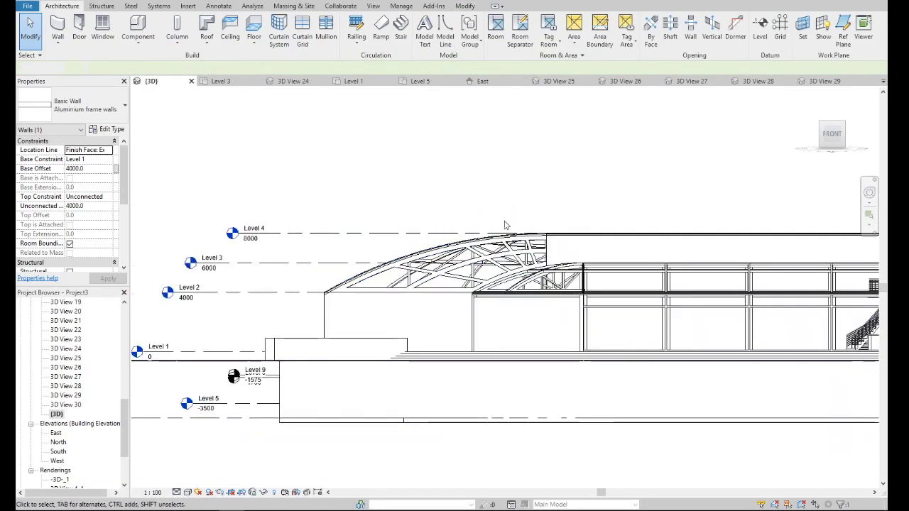
{"action": "key", "text": "Escape"}
- Orbit and zoom the 3D view to a left-front perspective of the glazed building
{"action": "middle_click_drag", "start_coordinate": [800, 116], "coordinate": [148, 146], "text": "shift"}
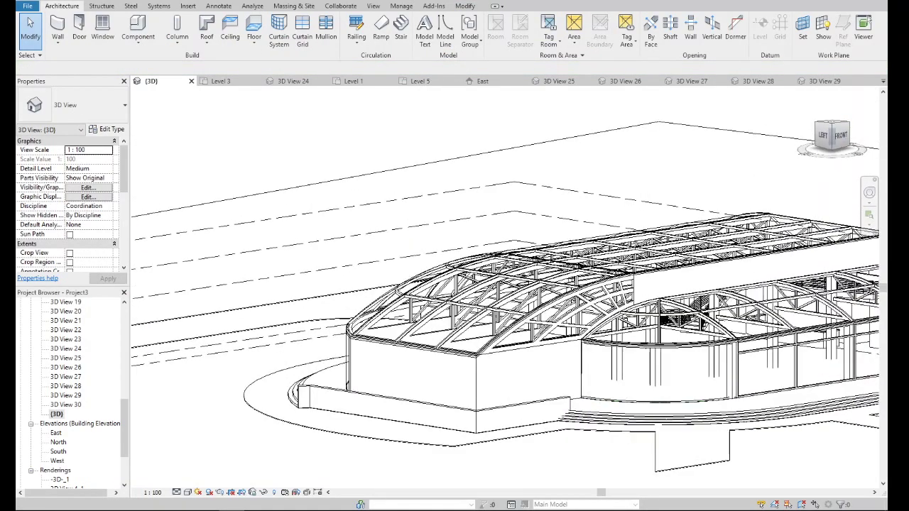
{"action": "scroll", "coordinate": [575, 270], "scroll_direction": "down", "scroll_amount": 3}
{"action": "scroll", "coordinate": [575, 283], "scroll_direction": "up", "scroll_amount": 1}
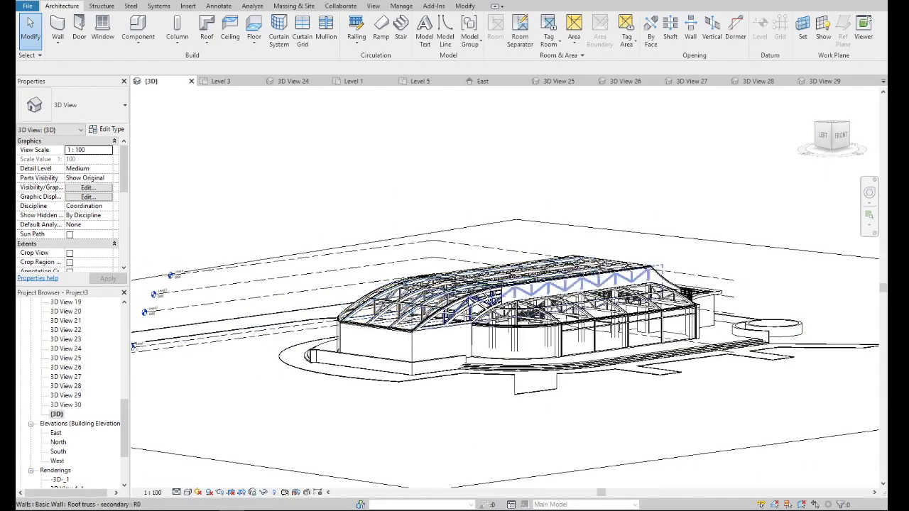
{"action": "scroll", "coordinate": [539, 302], "scroll_direction": "up", "scroll_amount": 2}
{"action": "scroll", "coordinate": [540, 303], "scroll_direction": "up", "scroll_amount": 1}
{"action": "scroll", "coordinate": [538, 303], "scroll_direction": "up", "scroll_amount": 2}
{"action": "scroll", "coordinate": [538, 304], "scroll_direction": "up", "scroll_amount": 2}
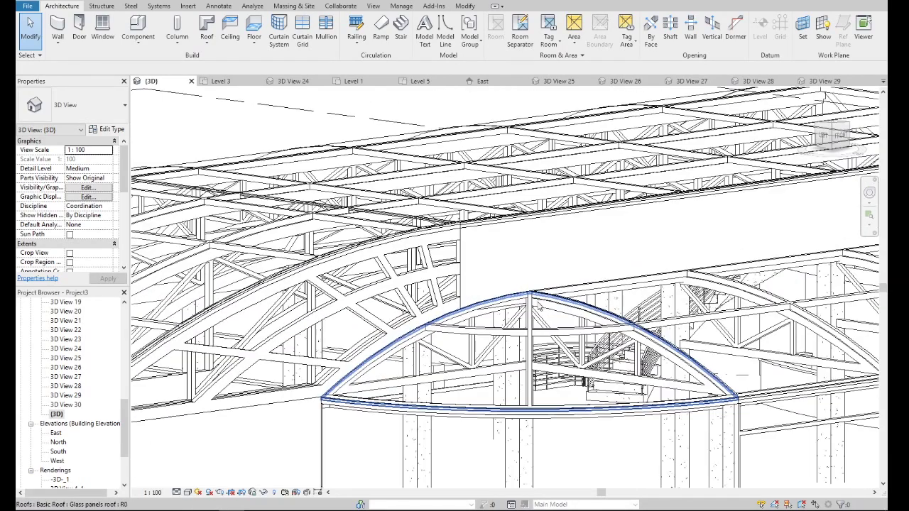
{"action": "scroll", "coordinate": [538, 304], "scroll_direction": "down", "scroll_amount": 3}
{"action": "scroll", "coordinate": [568, 299], "scroll_direction": "up", "scroll_amount": 1}
{"action": "scroll", "coordinate": [639, 295], "scroll_direction": "up", "scroll_amount": 2}
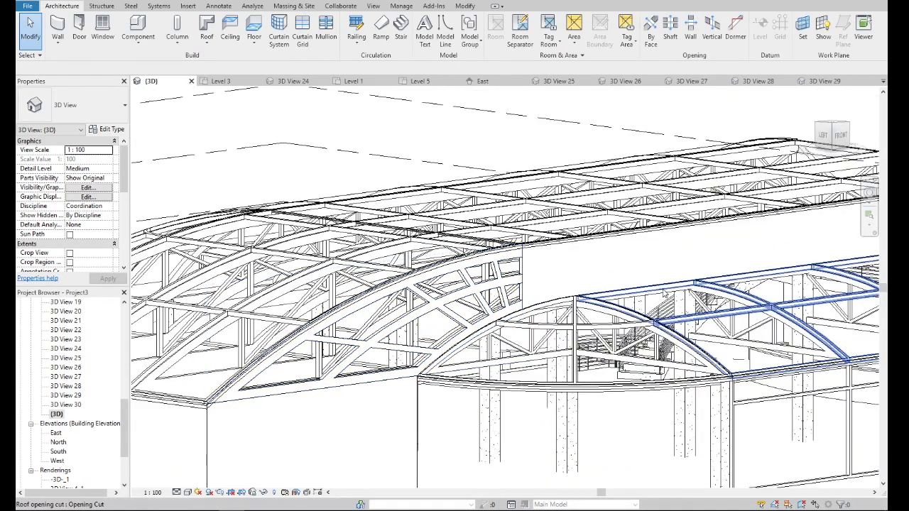
{"action": "scroll", "coordinate": [659, 294], "scroll_direction": "down", "scroll_amount": 3}
{"action": "scroll", "coordinate": [618, 295], "scroll_direction": "up", "scroll_amount": 2}
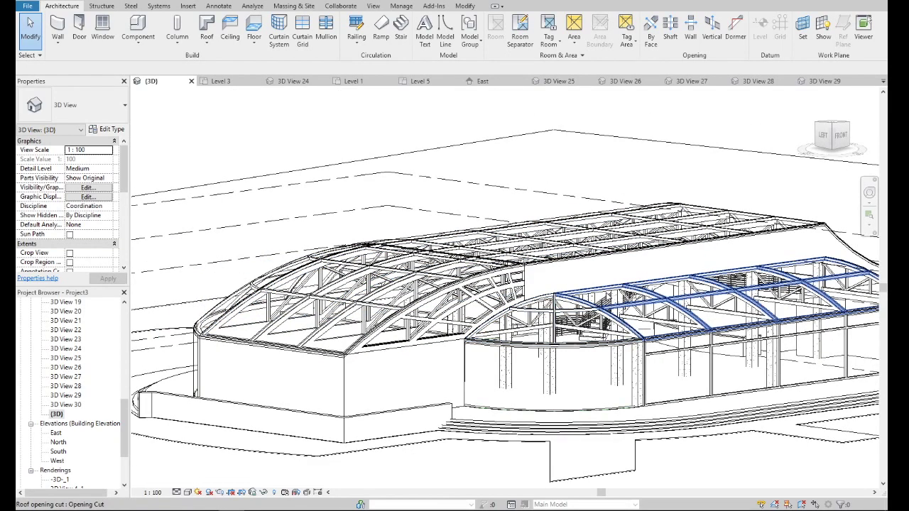
- Align the view to the building front with the ViewCube, then review it from an elevated corner
{"action": "left_click", "coordinate": [840, 137]}
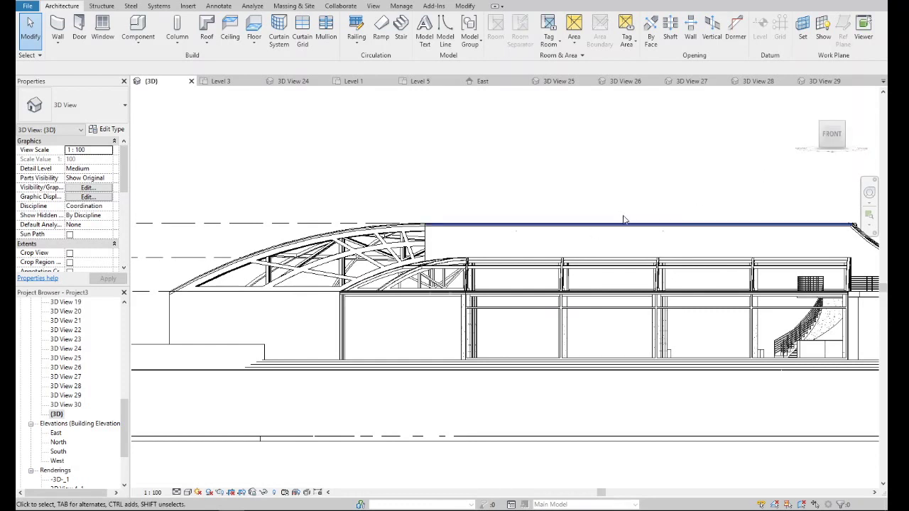
{"action": "left_click", "coordinate": [854, 140]}
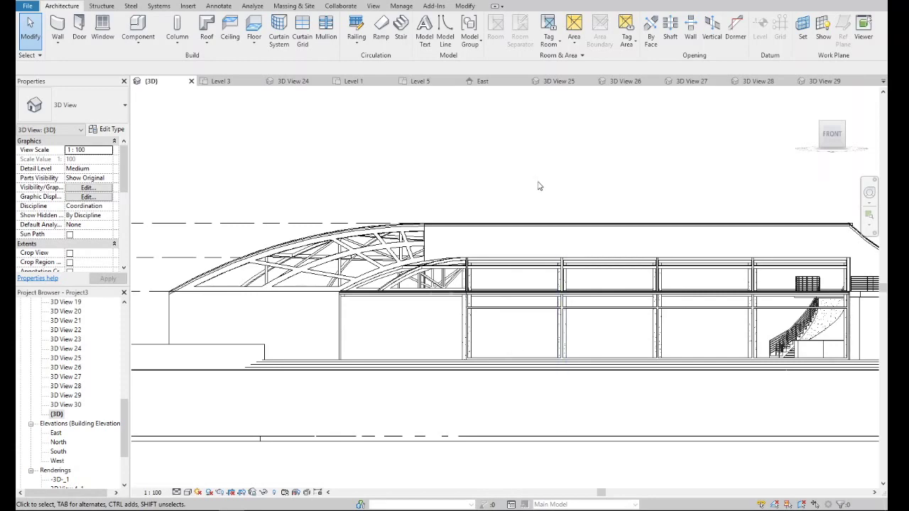
{"action": "left_click_drag", "start_coordinate": [841, 145], "coordinate": [843, 145]}
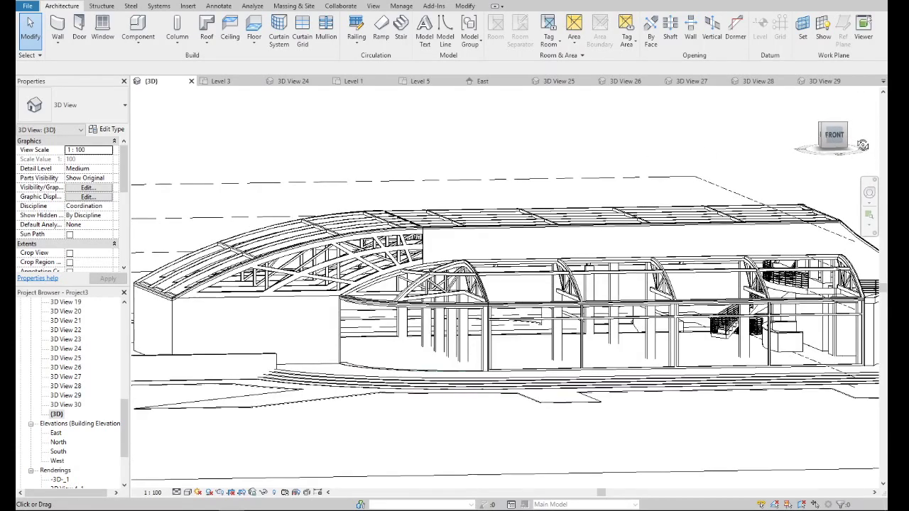
{"action": "left_click", "coordinate": [833, 137]}
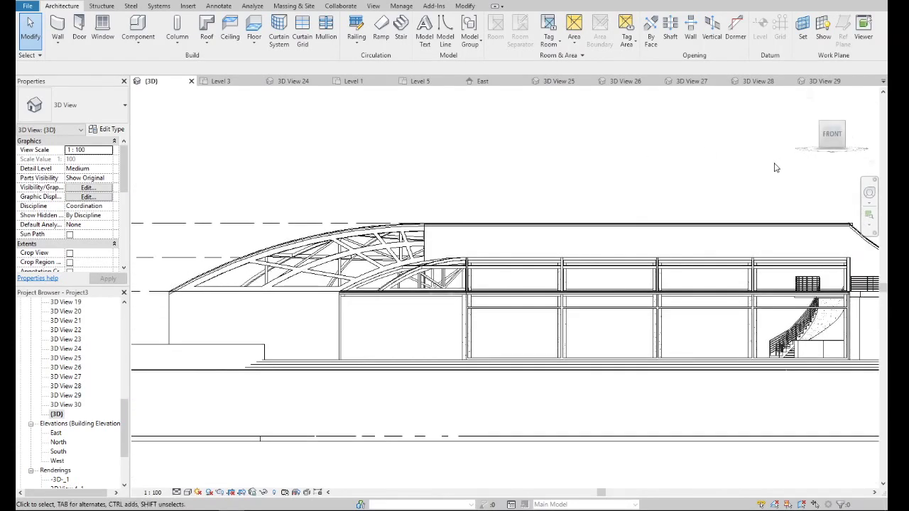
{"action": "mouse_move", "coordinate": [832, 135]}
{"action": "left_click_drag", "start_coordinate": [835, 137], "coordinate": [863, 164]}
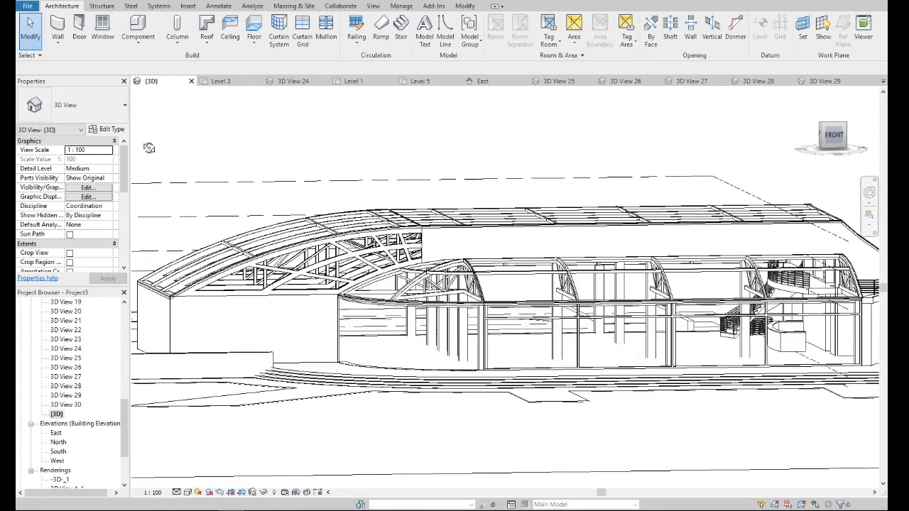
{"action": "scroll", "coordinate": [596, 253], "scroll_direction": "up", "scroll_amount": 2}
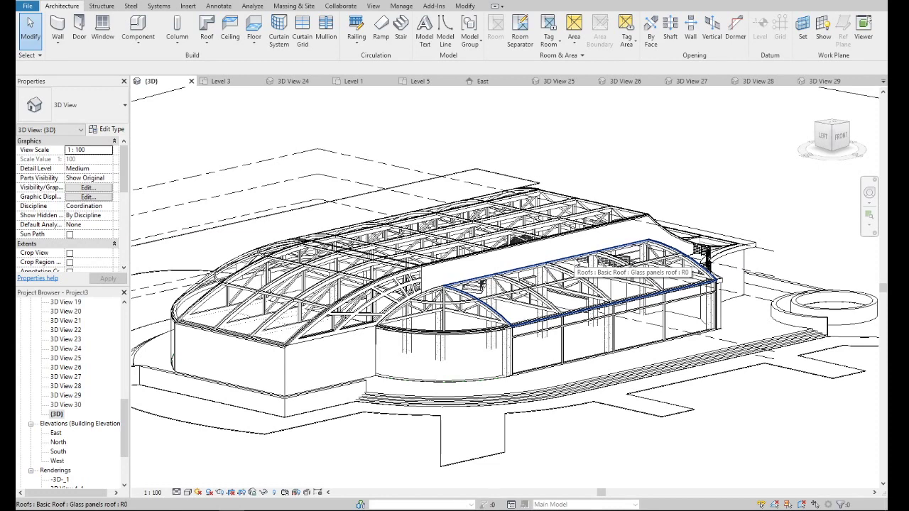
{"action": "scroll", "coordinate": [369, 213], "scroll_direction": "down", "scroll_amount": 1}
{"action": "scroll", "coordinate": [213, 90], "scroll_direction": "up", "scroll_amount": 1}
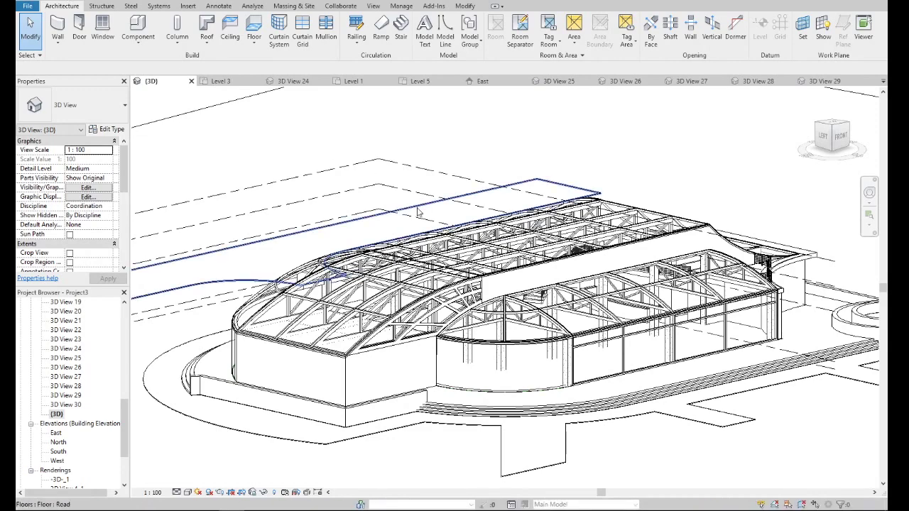
{"action": "scroll", "coordinate": [462, 281], "scroll_direction": "up", "scroll_amount": 1}
{"action": "scroll", "coordinate": [463, 284], "scroll_direction": "up", "scroll_amount": 1}
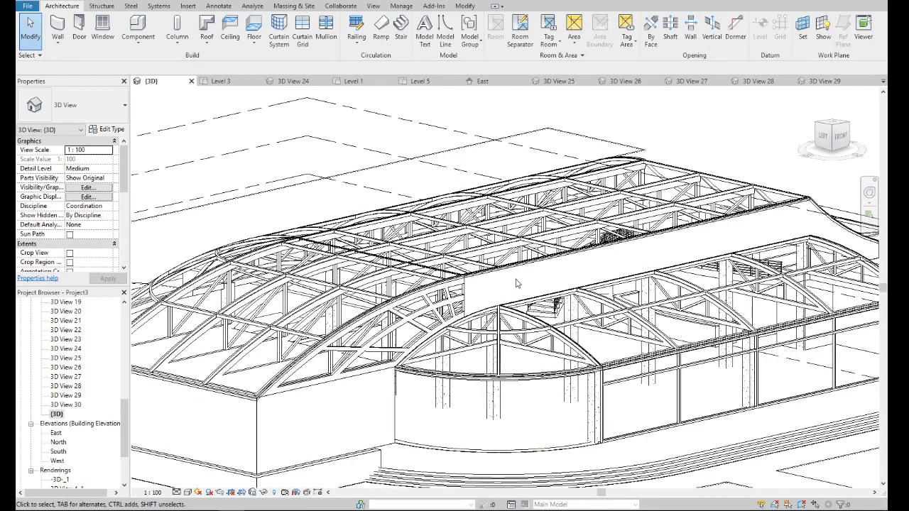
{"action": "scroll", "coordinate": [517, 284], "scroll_direction": "down", "scroll_amount": 1}
{"action": "scroll", "coordinate": [517, 284], "scroll_direction": "down", "scroll_amount": 1}
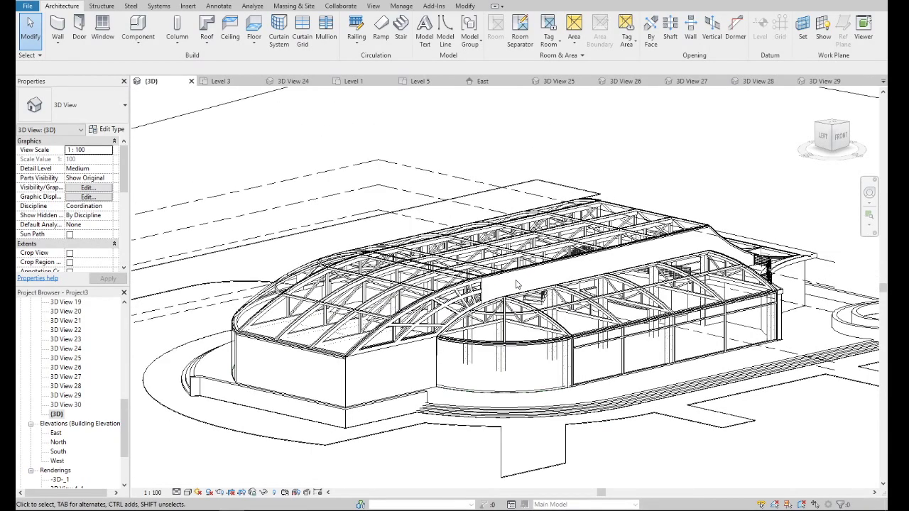